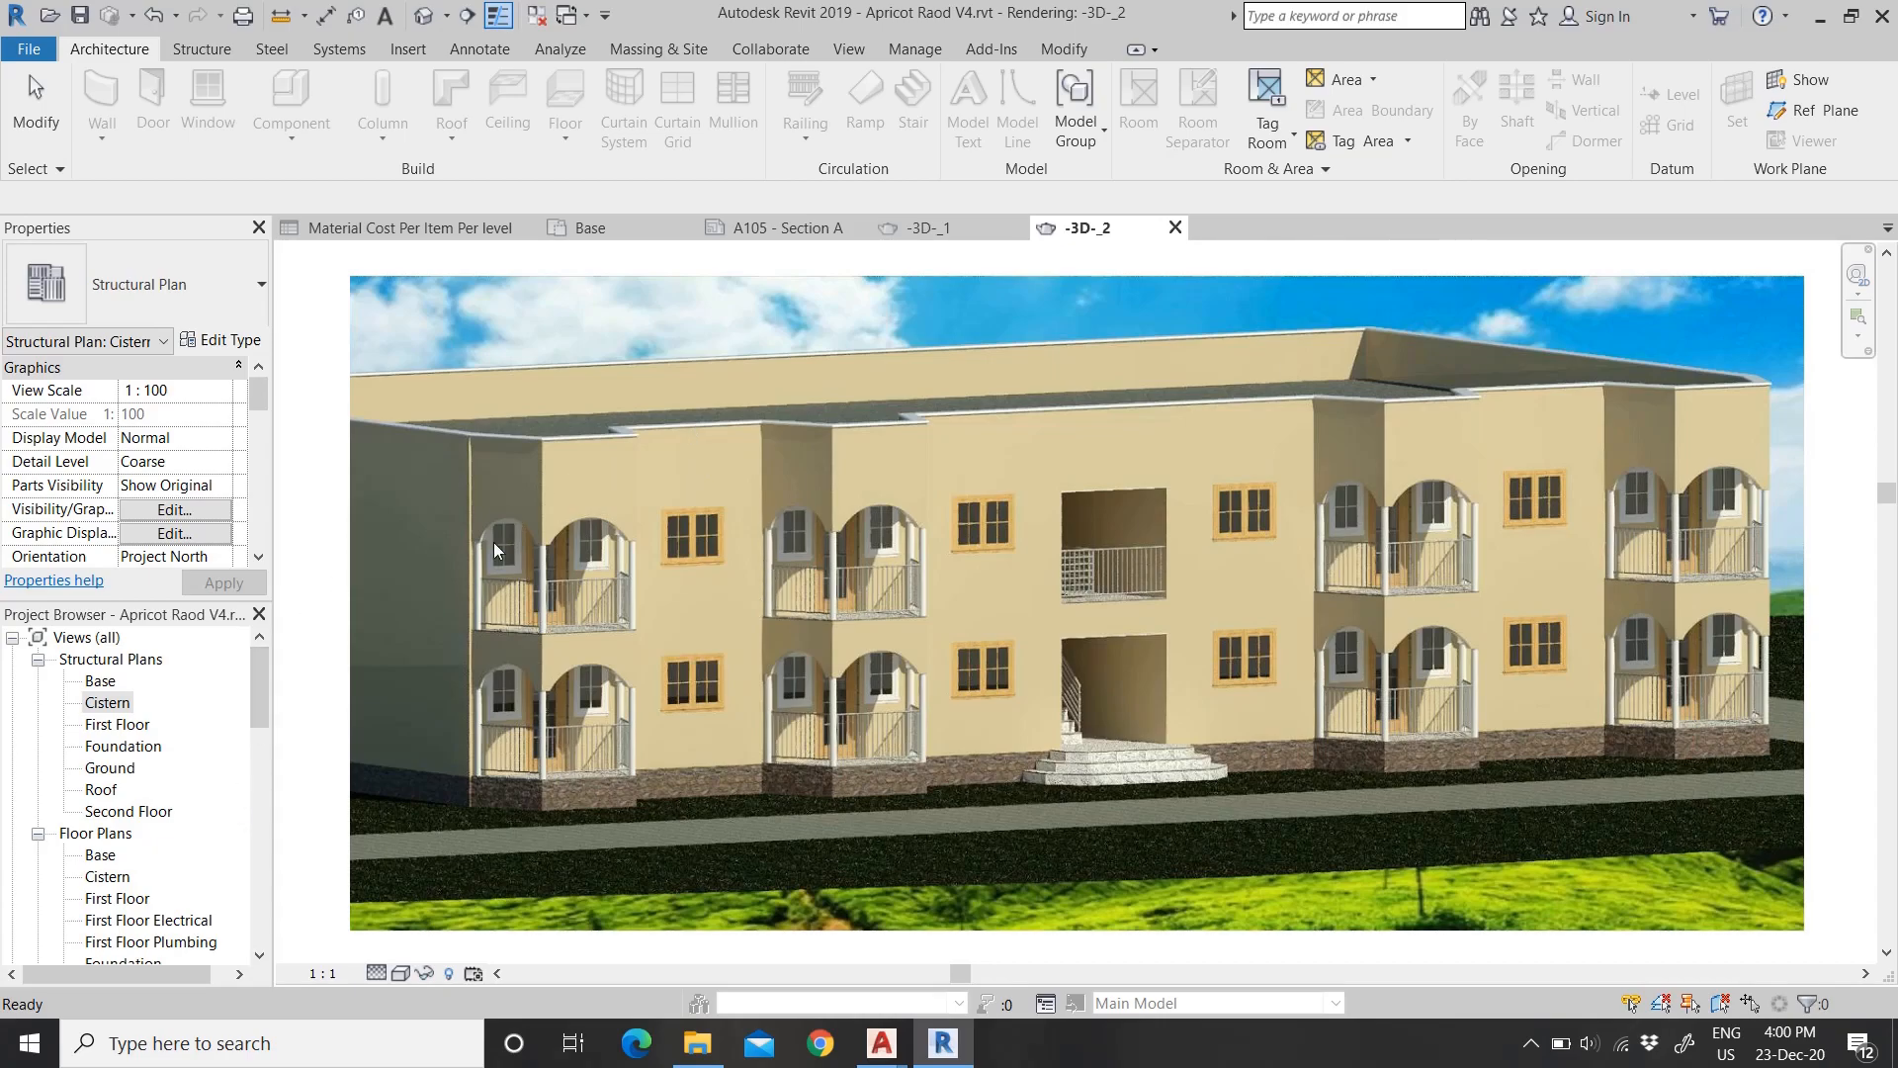
Step: Look through the open views: the material cost schedule, Base plan, A105 Section A sheet, and the -3D-_1 and -3D-_2 renderings
left_click(415, 230)
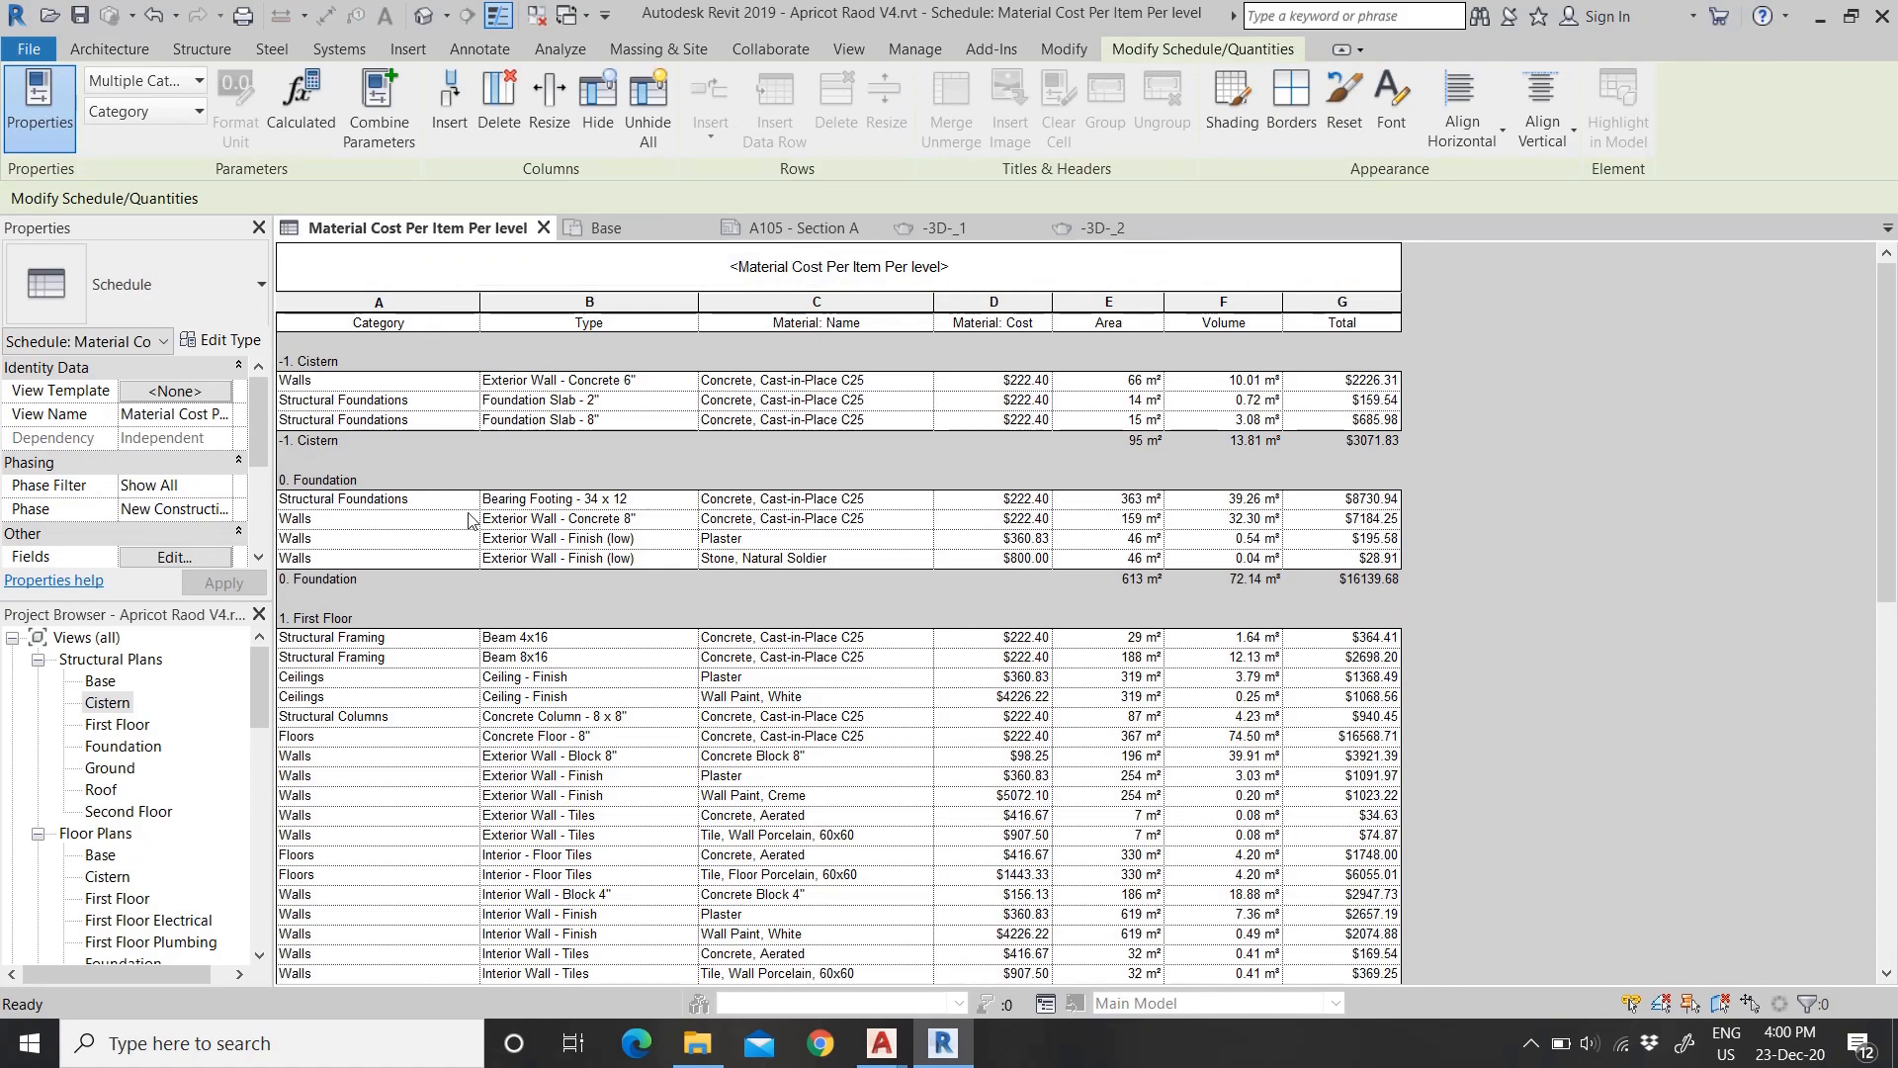
left_click(605, 228)
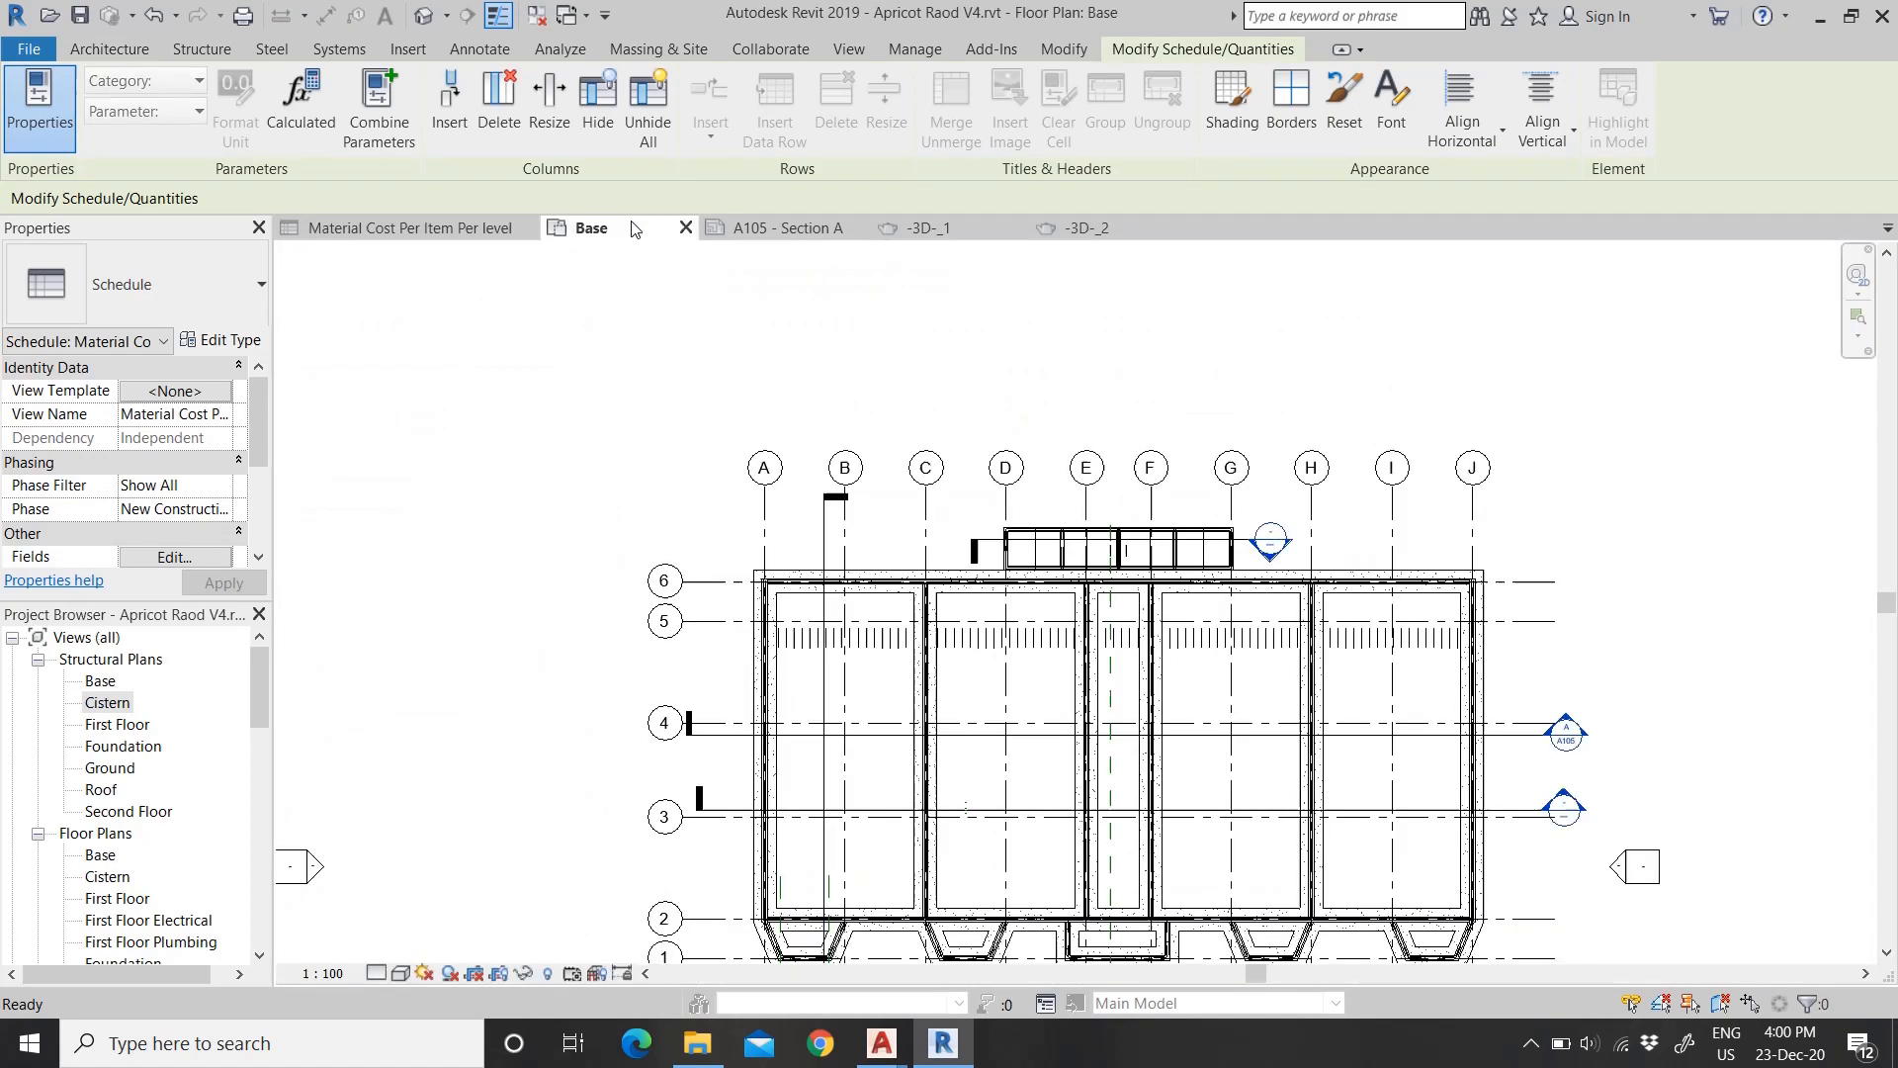
scroll(1003, 480, "down", 2)
scroll(1182, 613, "up", 3)
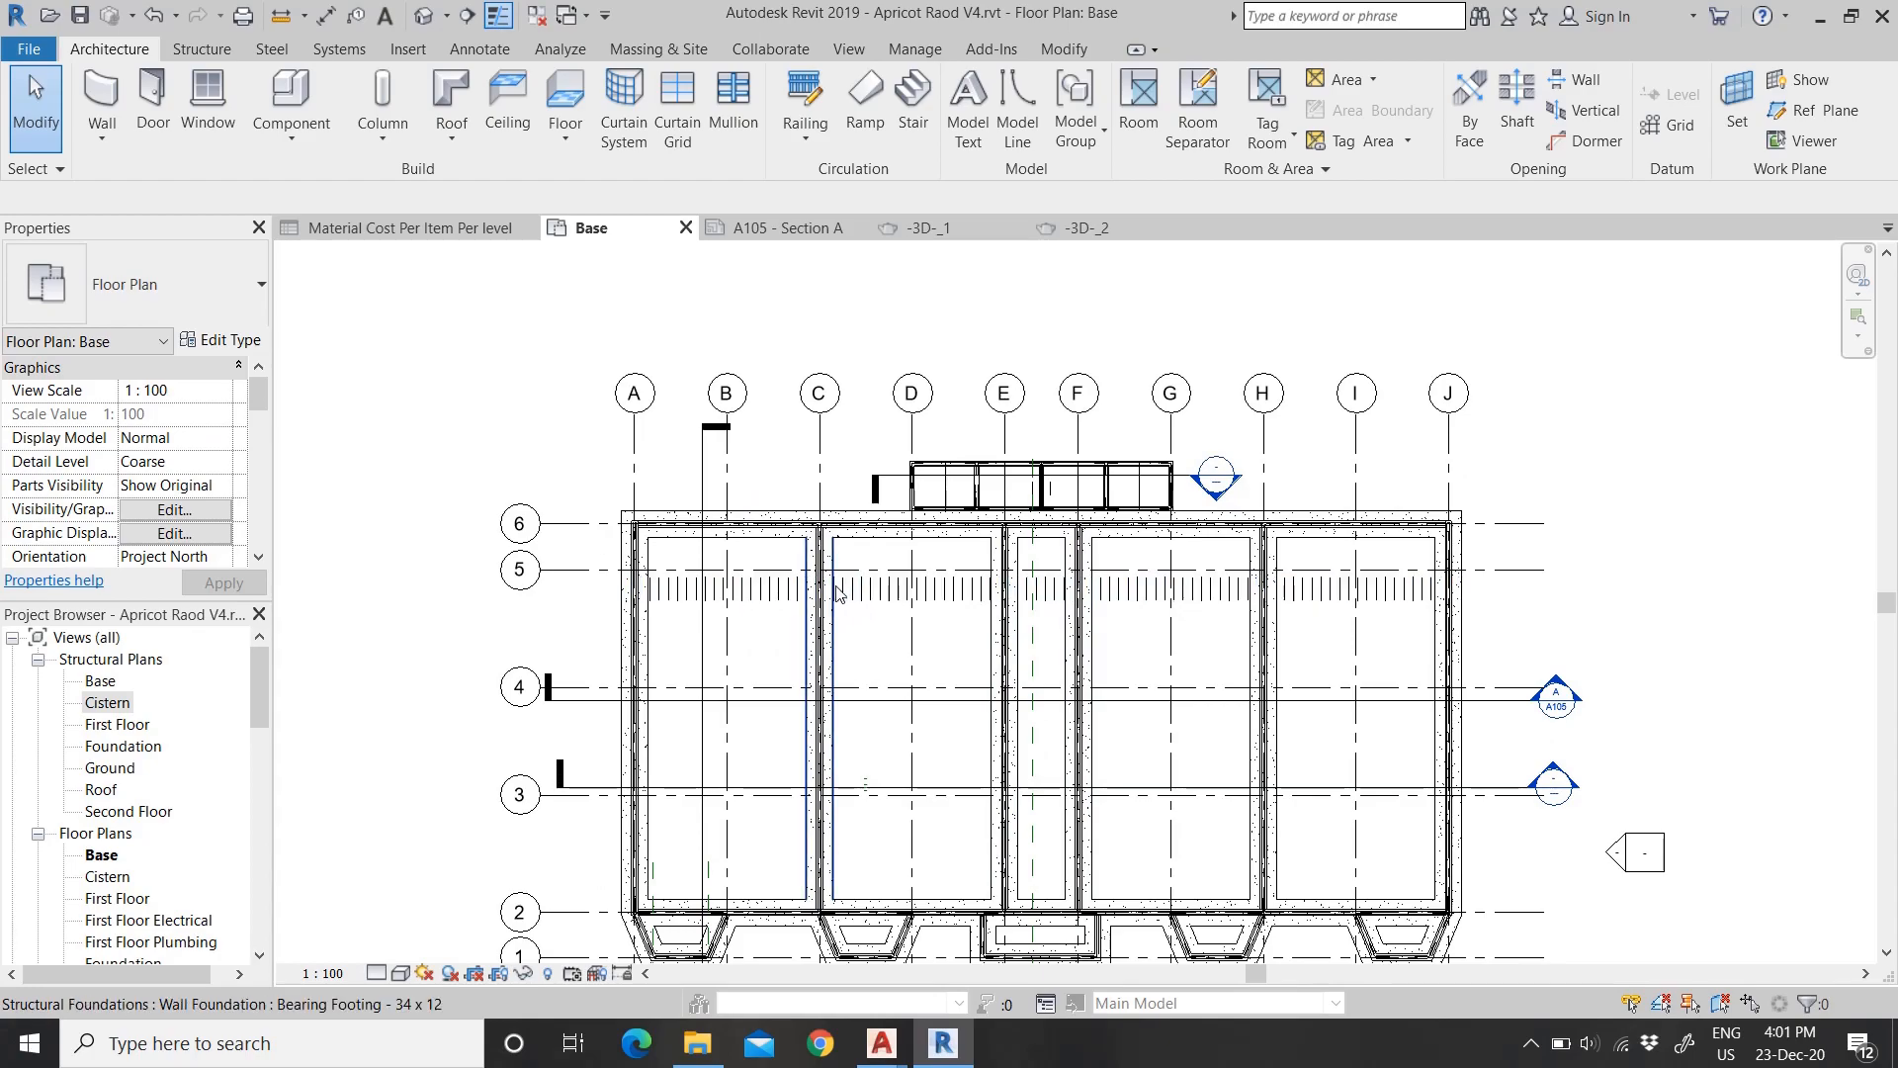
left_click(786, 228)
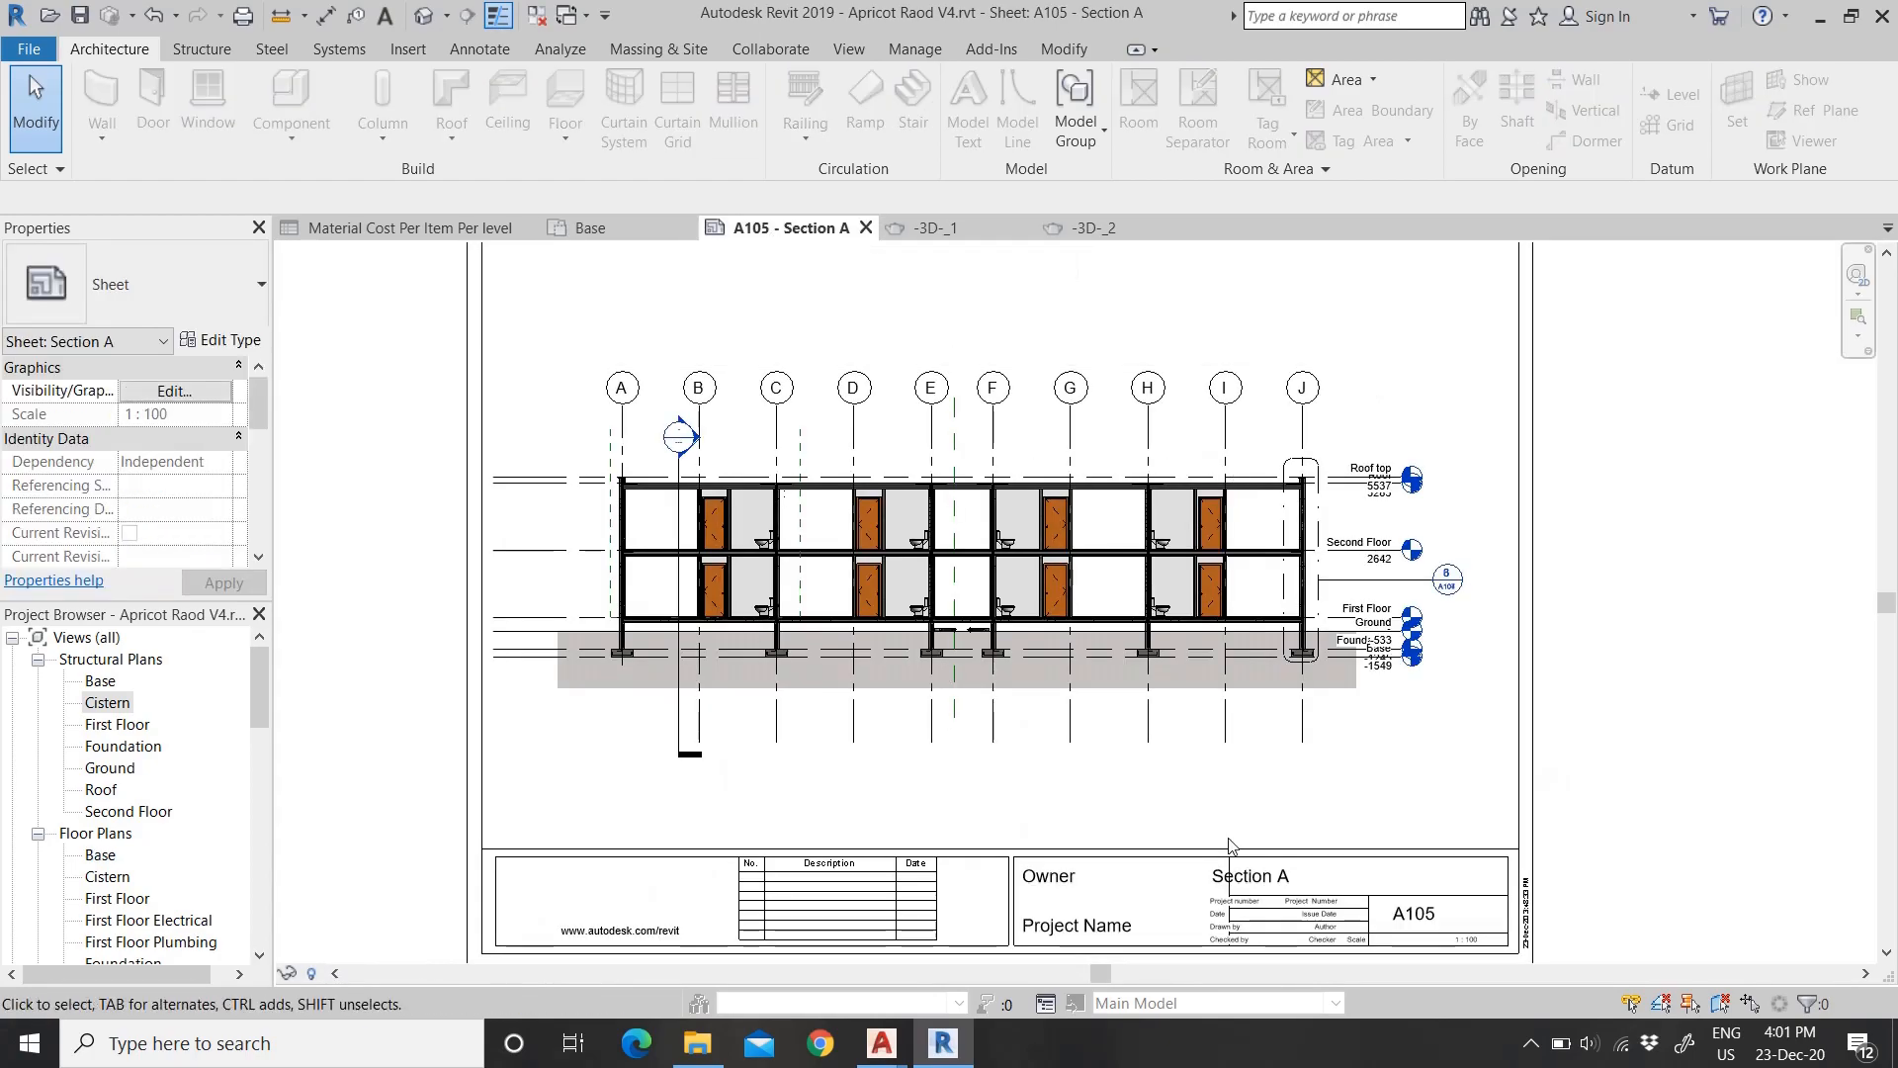
left_click(933, 233)
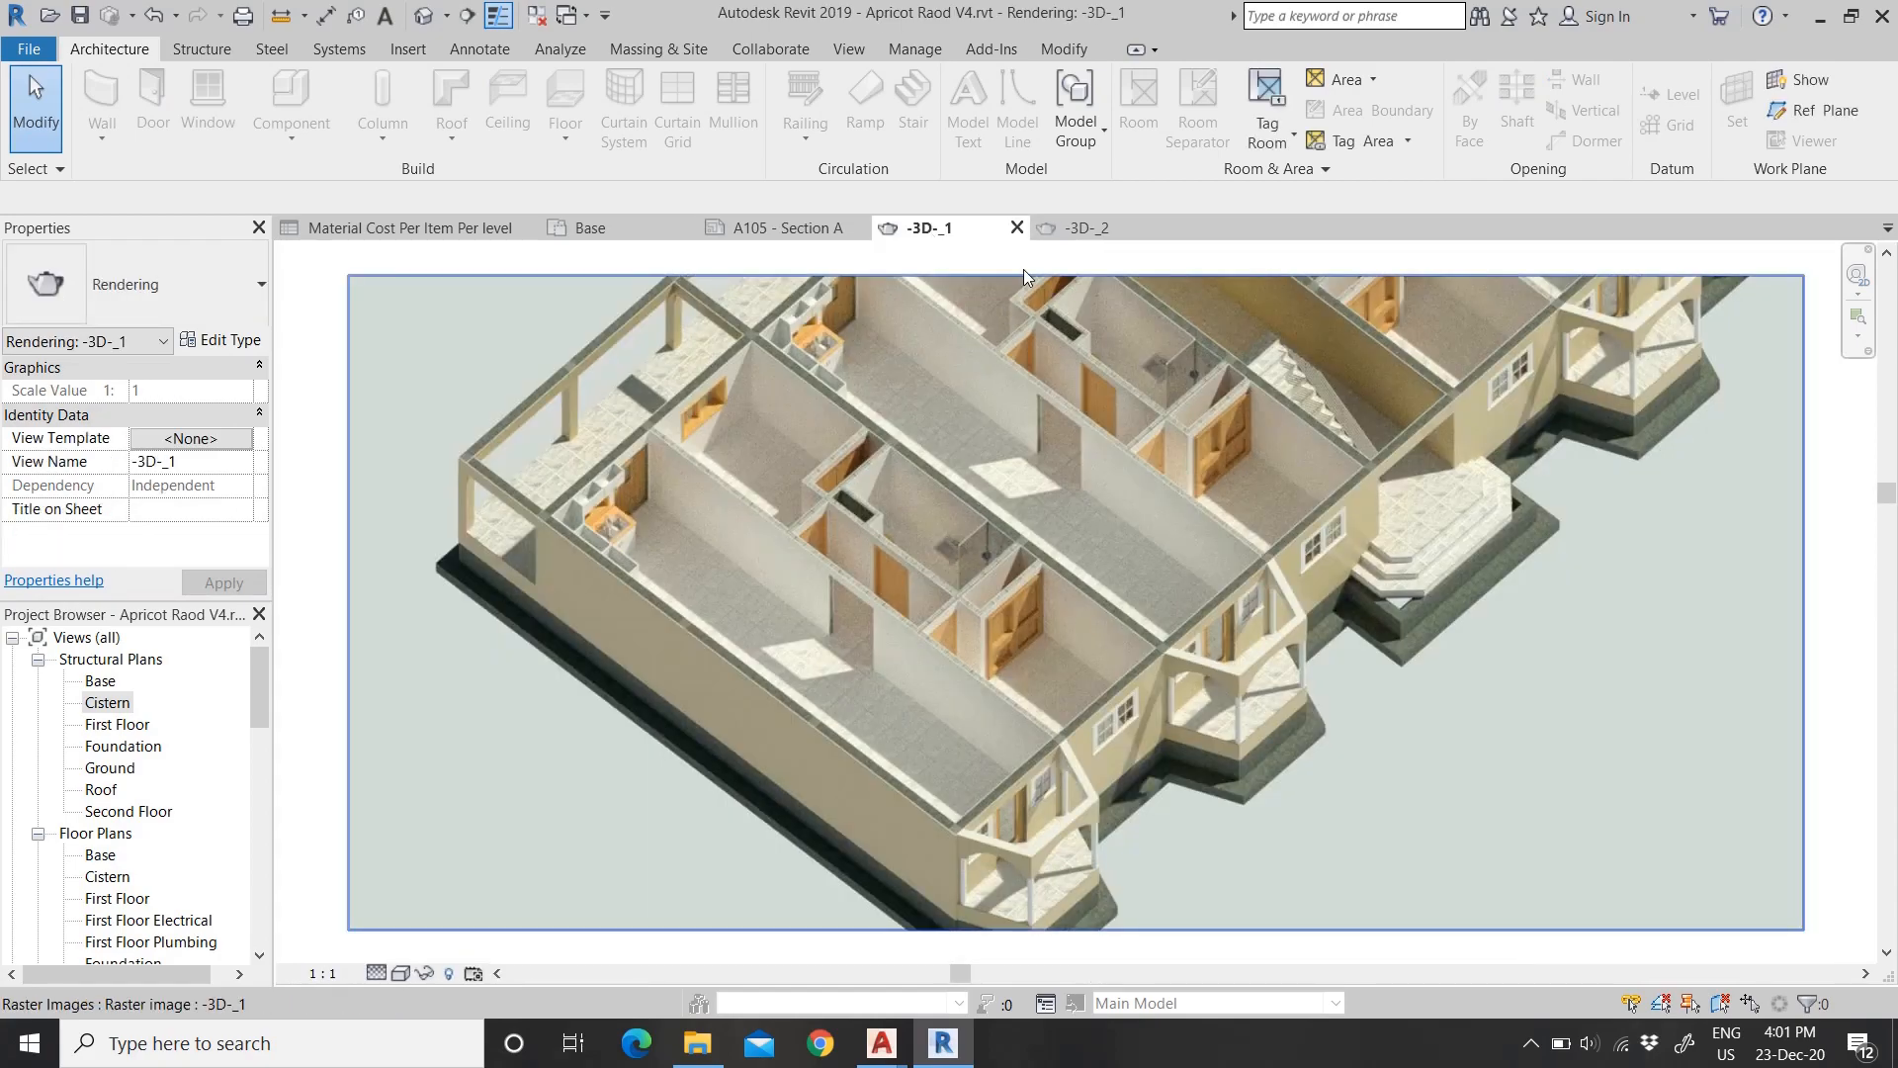
left_click(1079, 235)
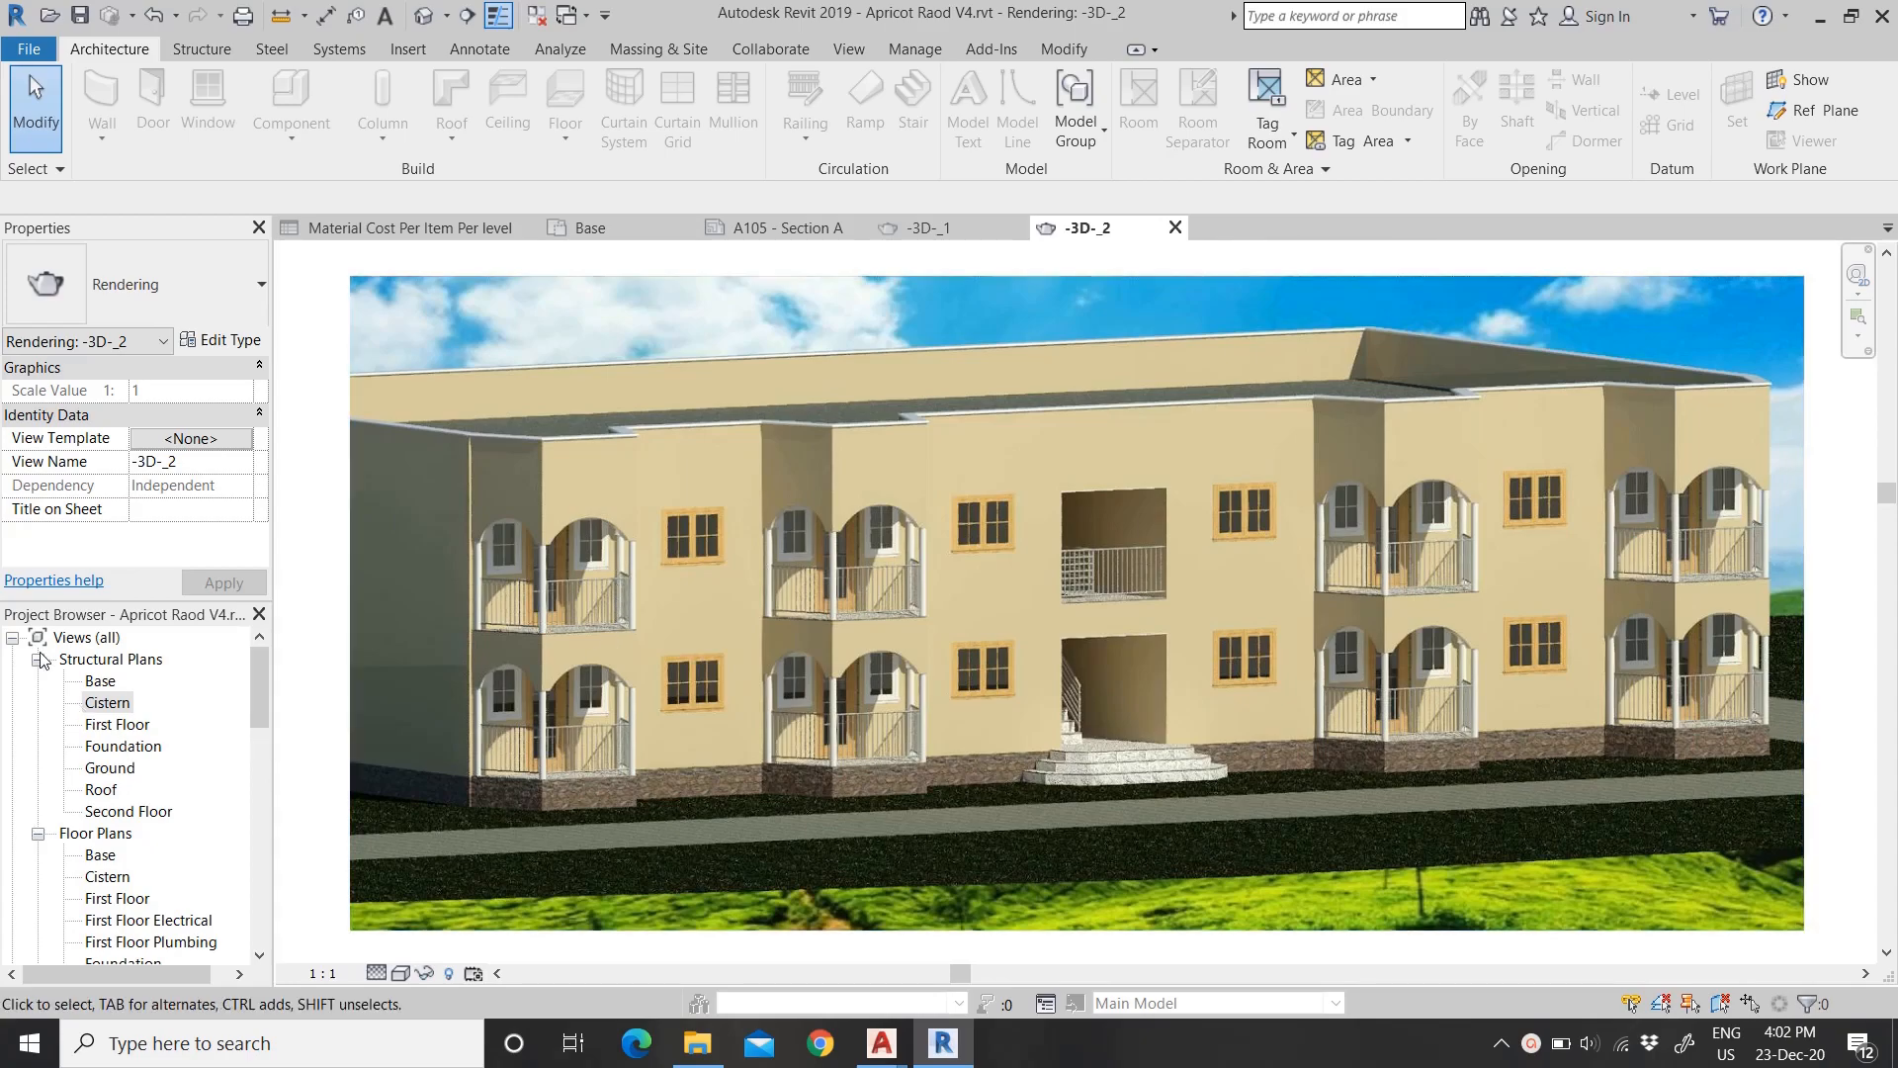
Step: Return to the Base floor plan and examine its foundation layout
double_click(100, 854)
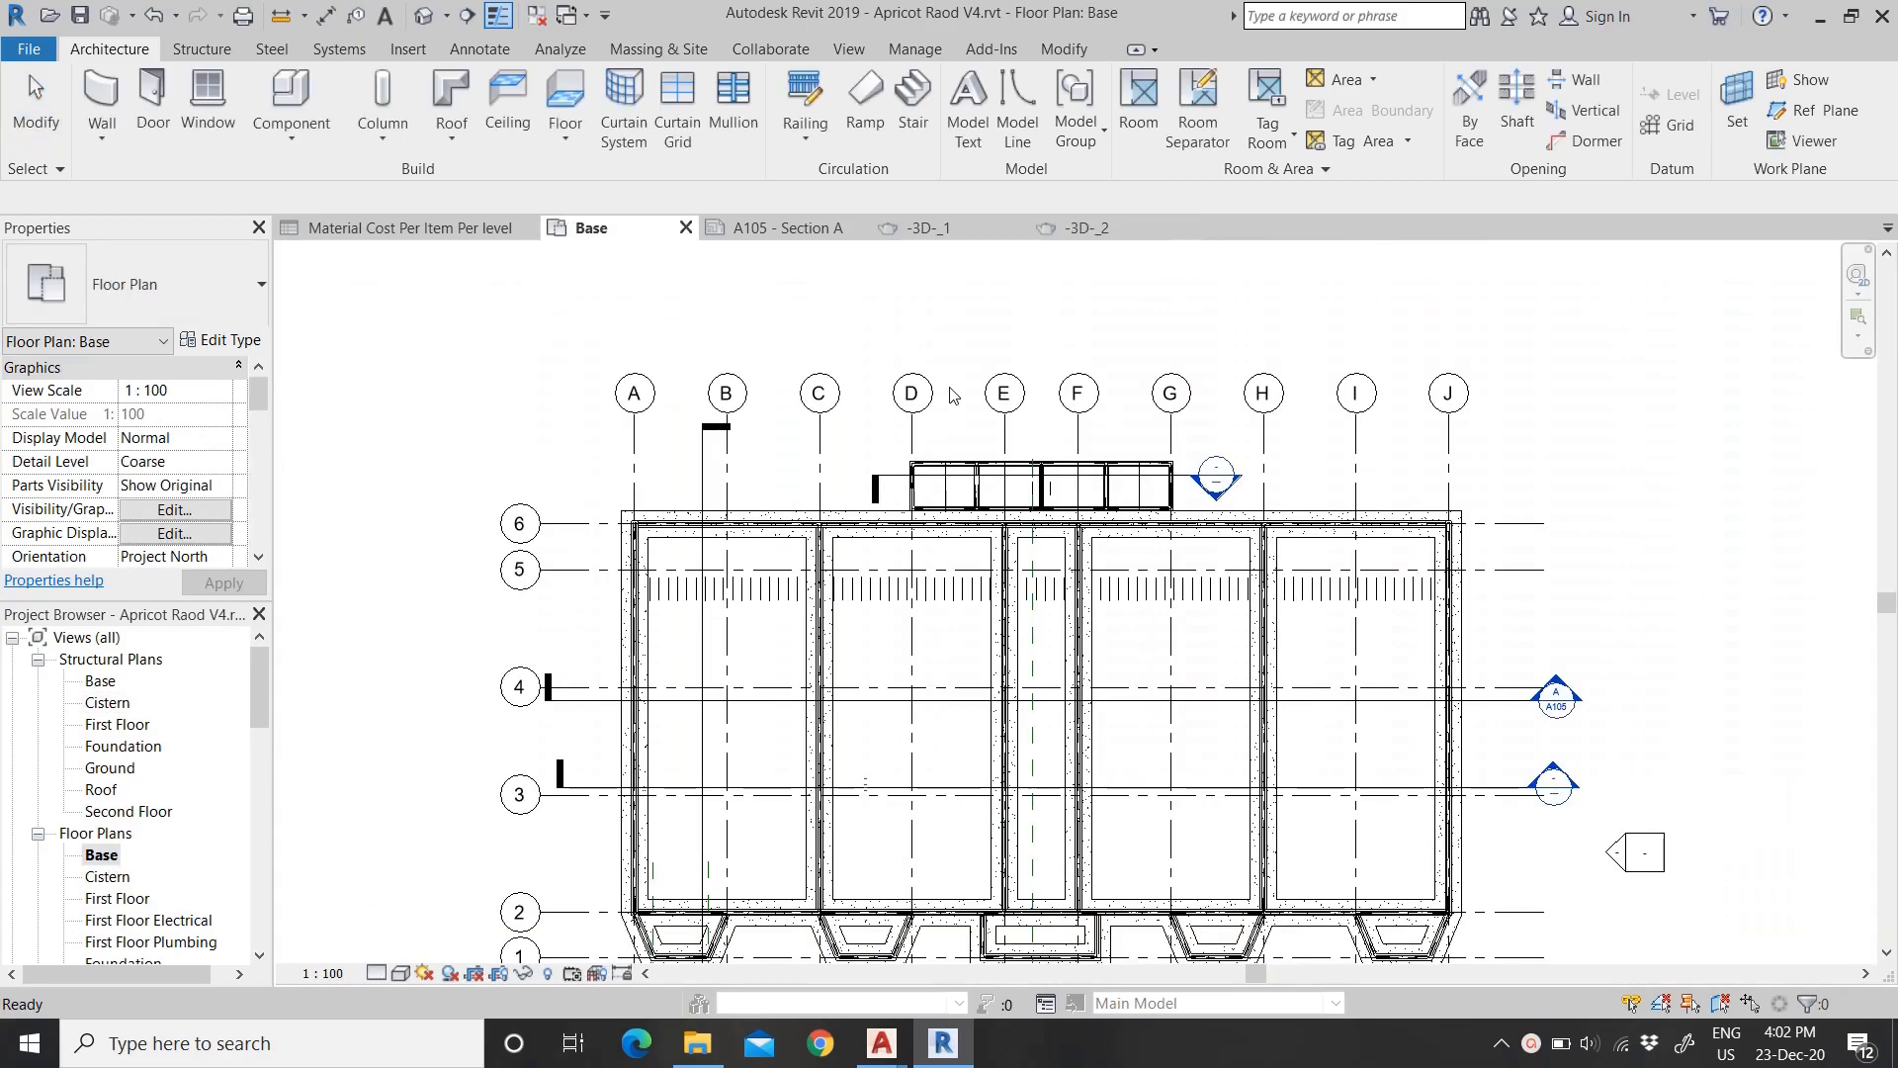
scroll(874, 492, "down", 1)
scroll(950, 699, "up", 1)
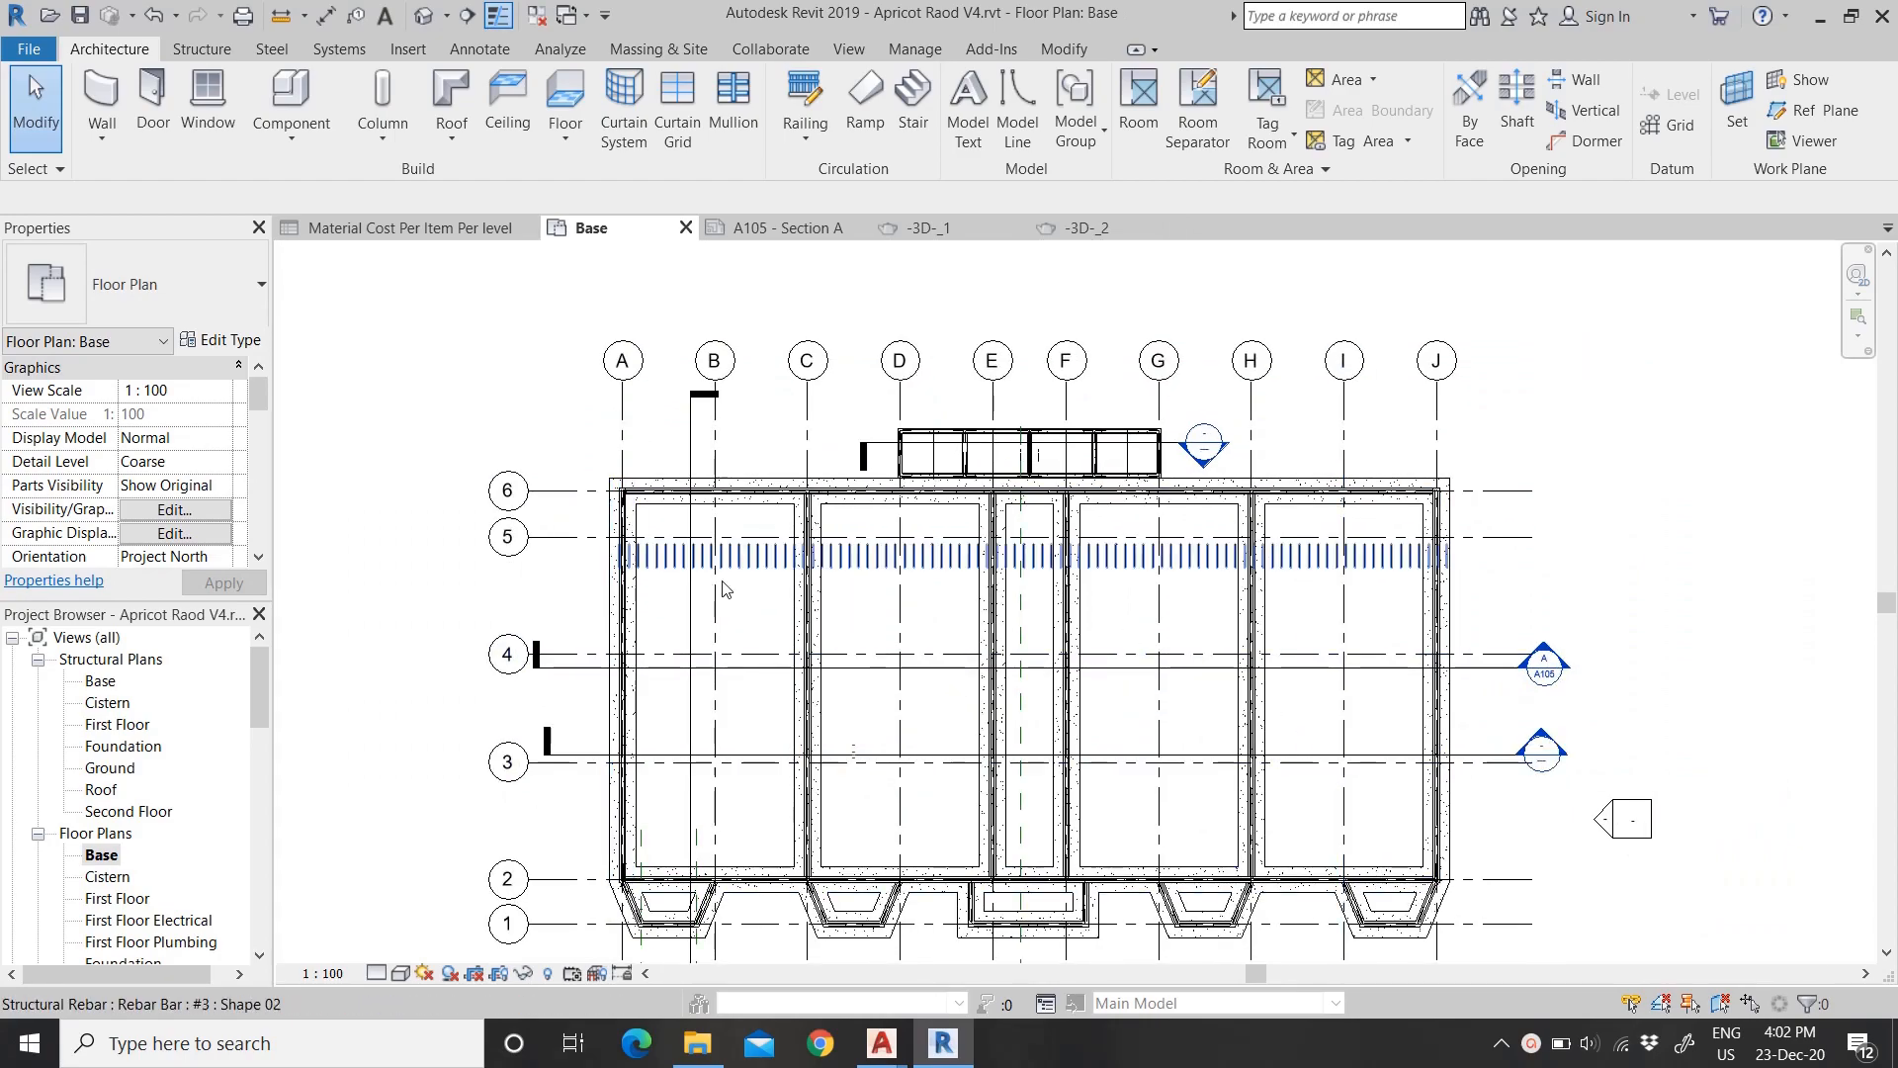
Step: View and close the Cistern floor plan, and open the First Floor plan to examine its room layout
scroll(109, 858, "down", 2)
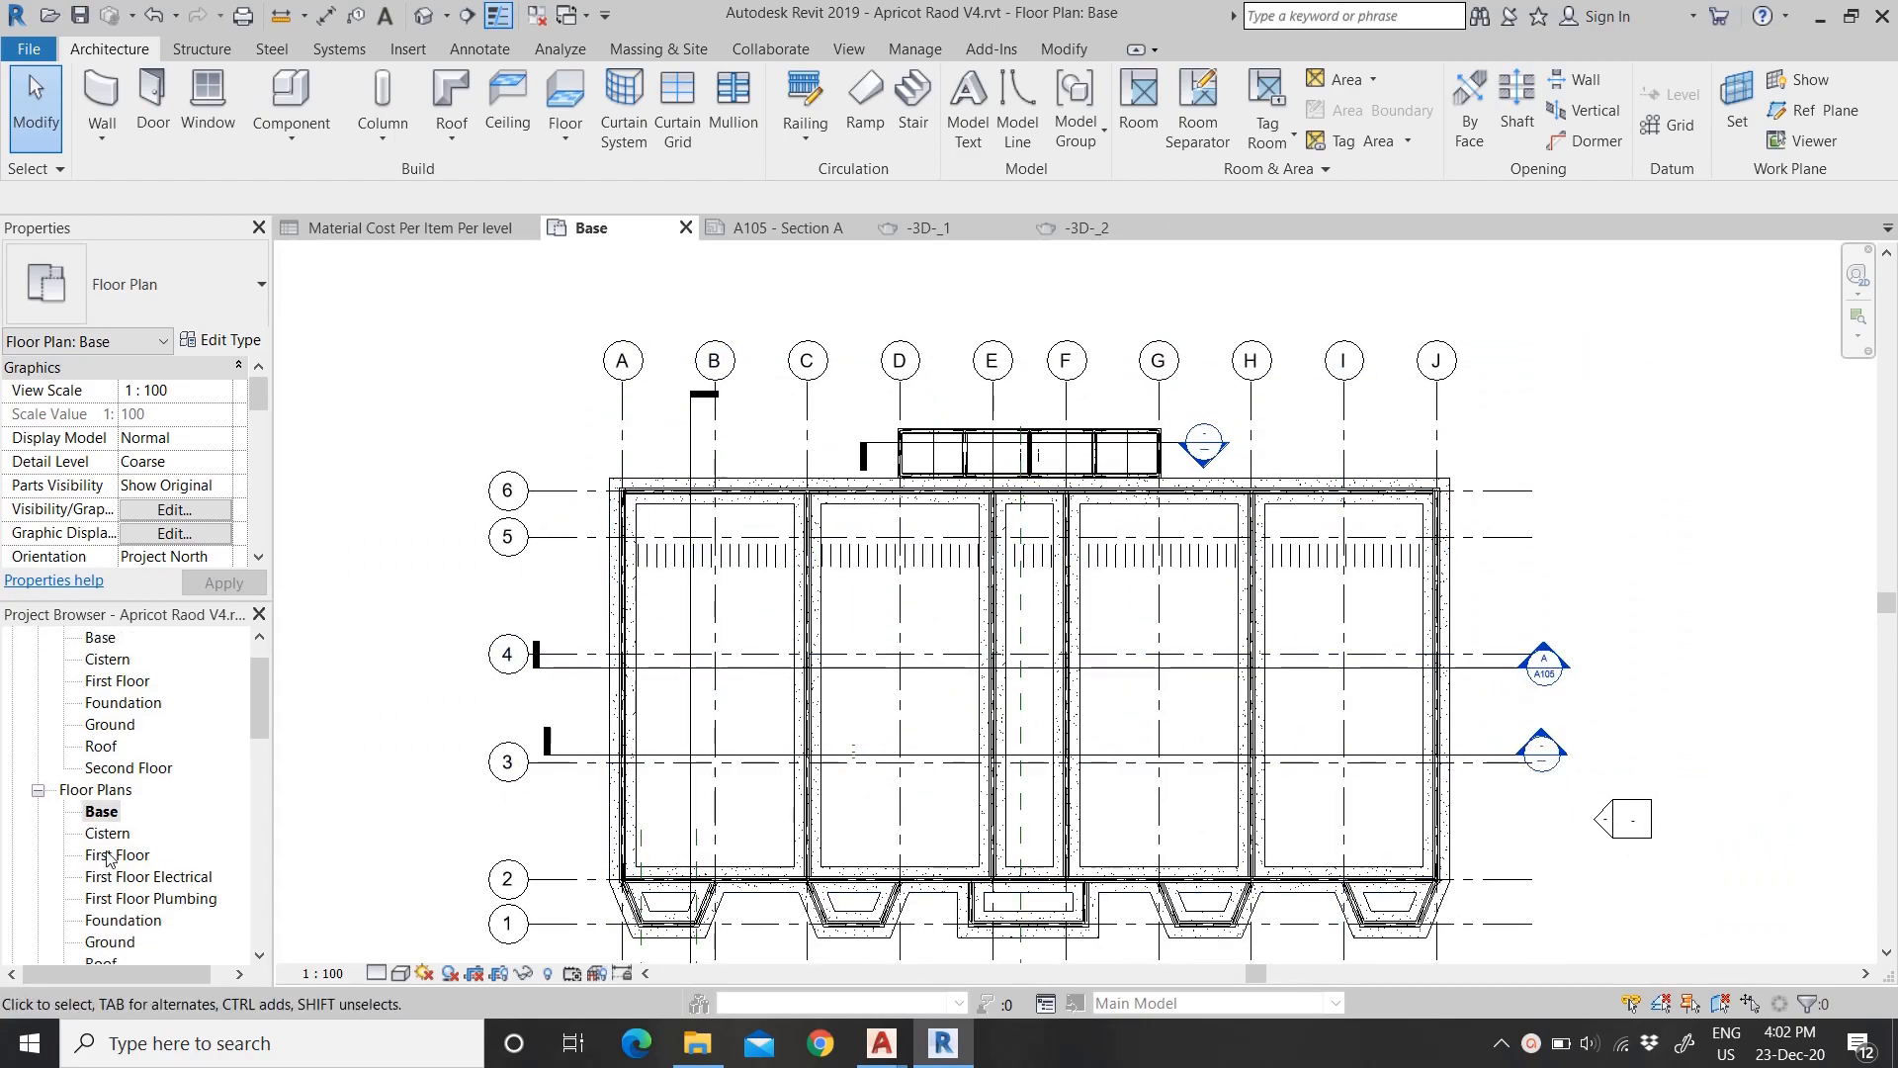
double_click(109, 833)
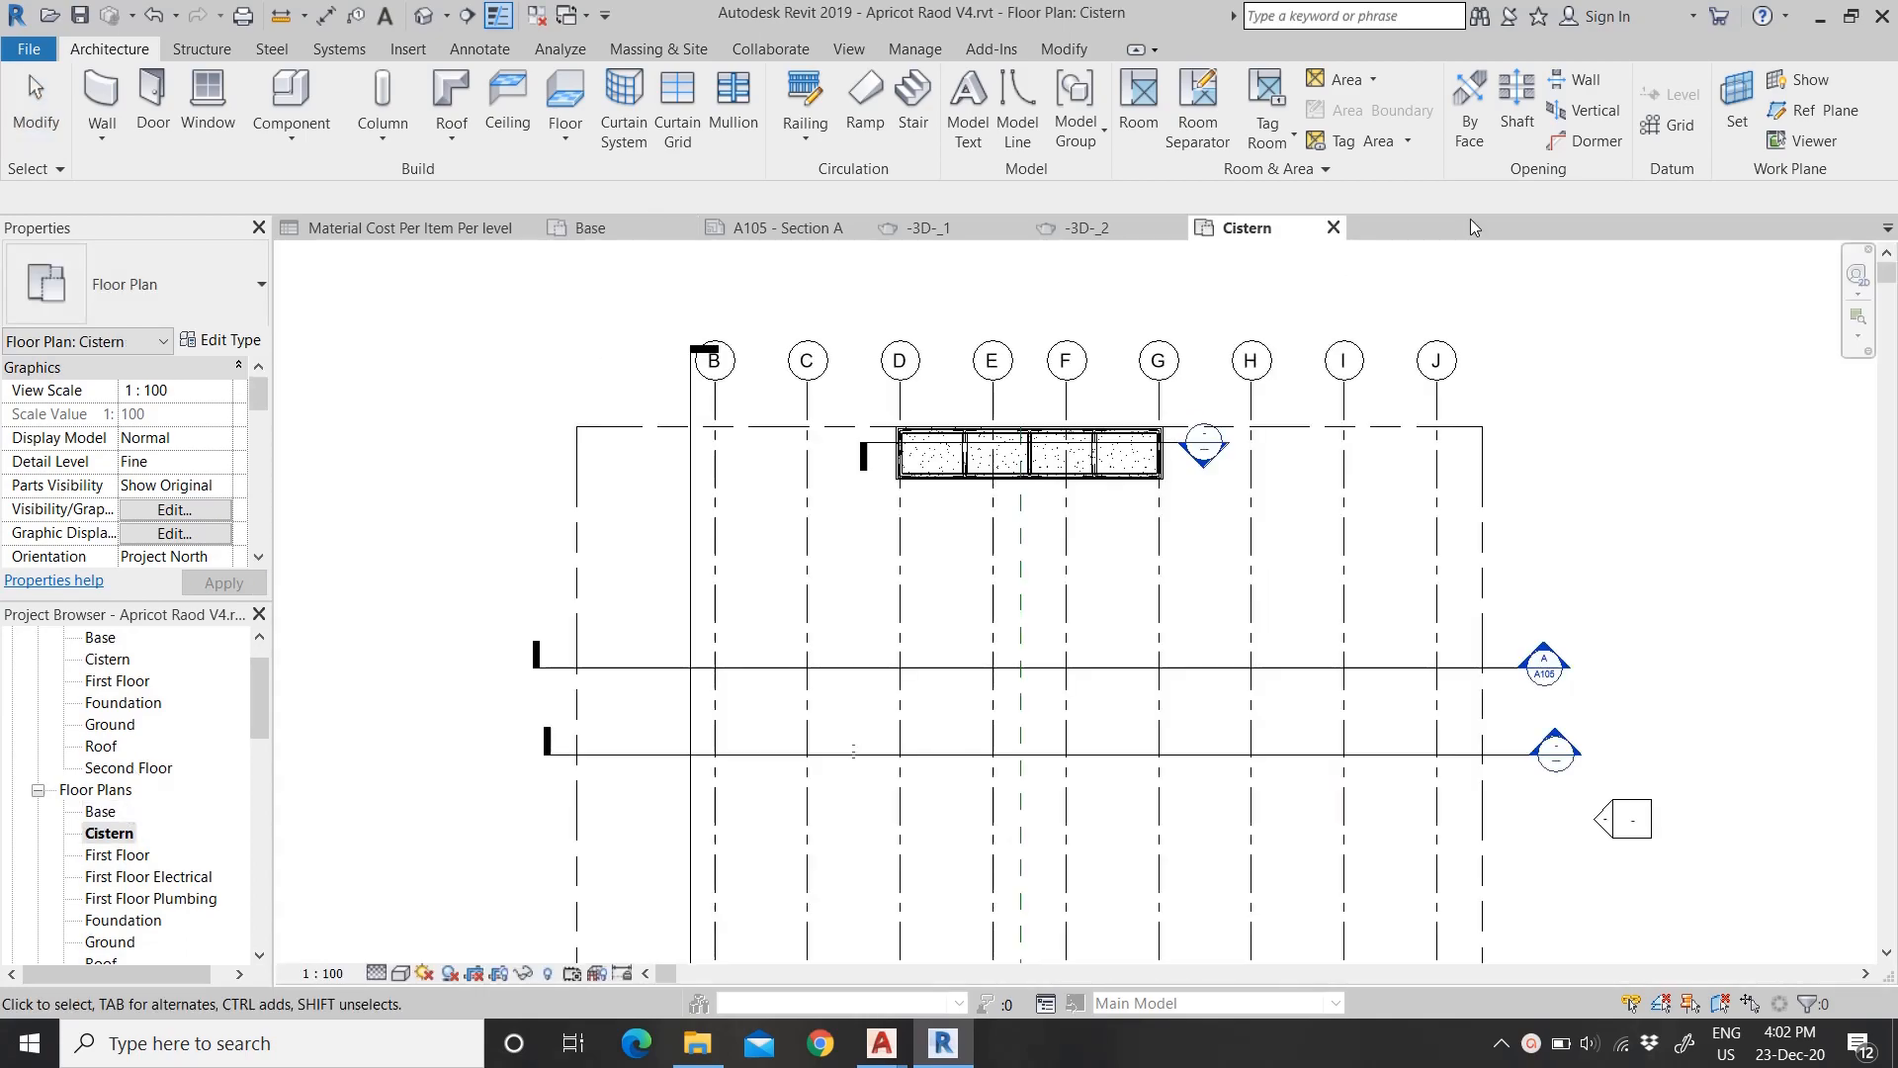
left_click(1333, 227)
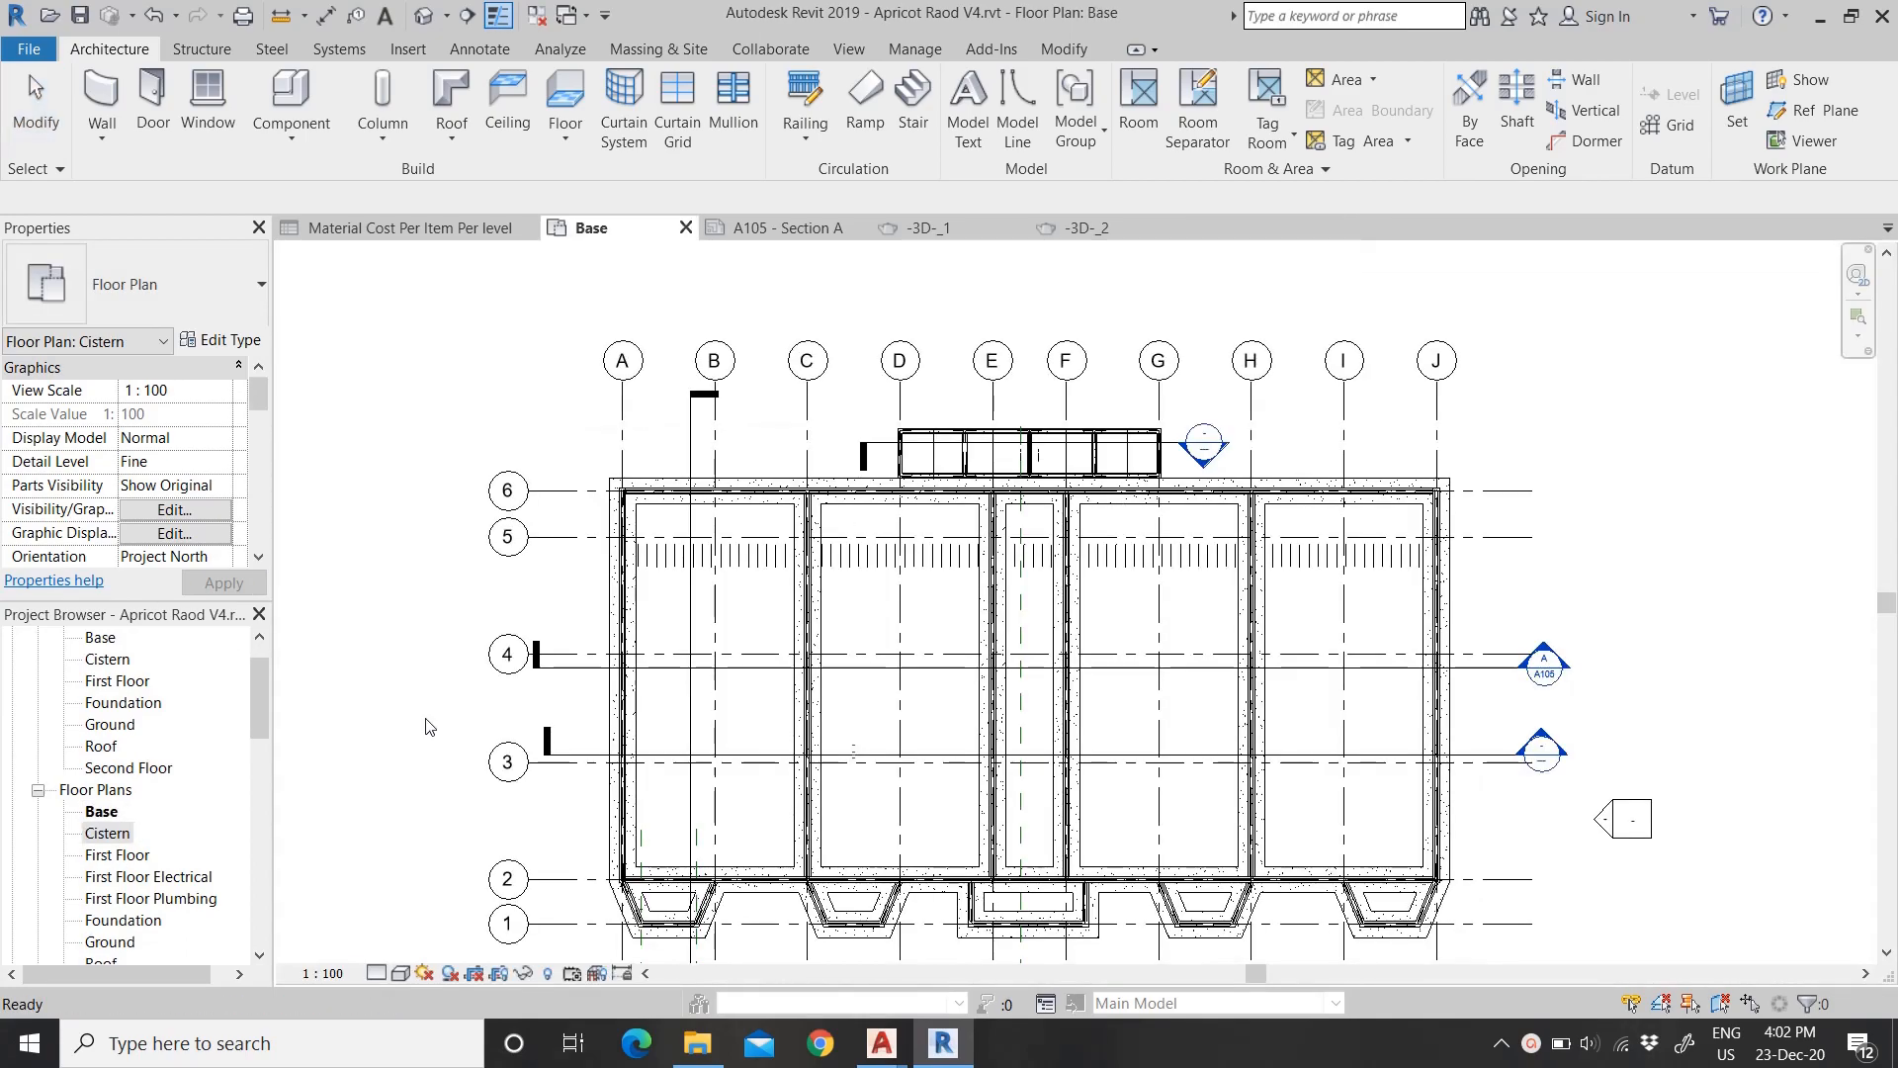
double_click(87, 854)
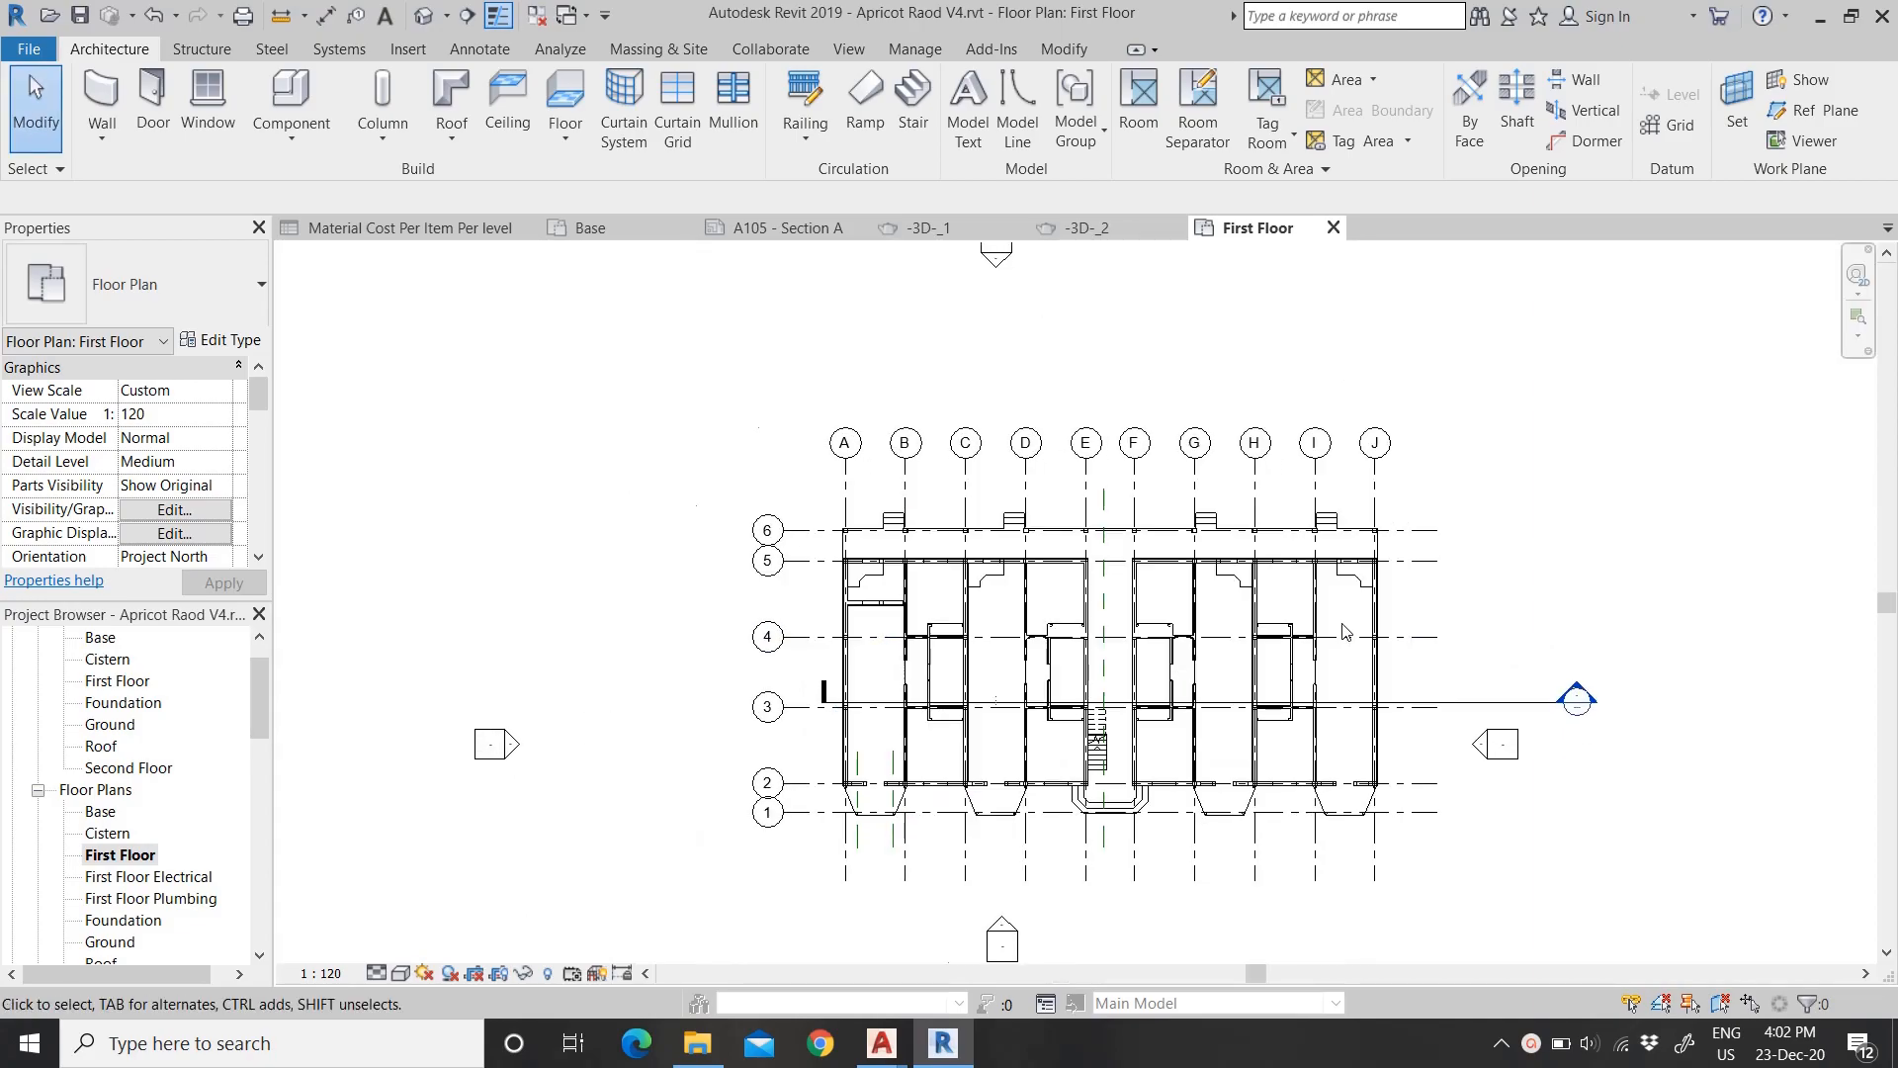
scroll(1345, 630, "up", 5)
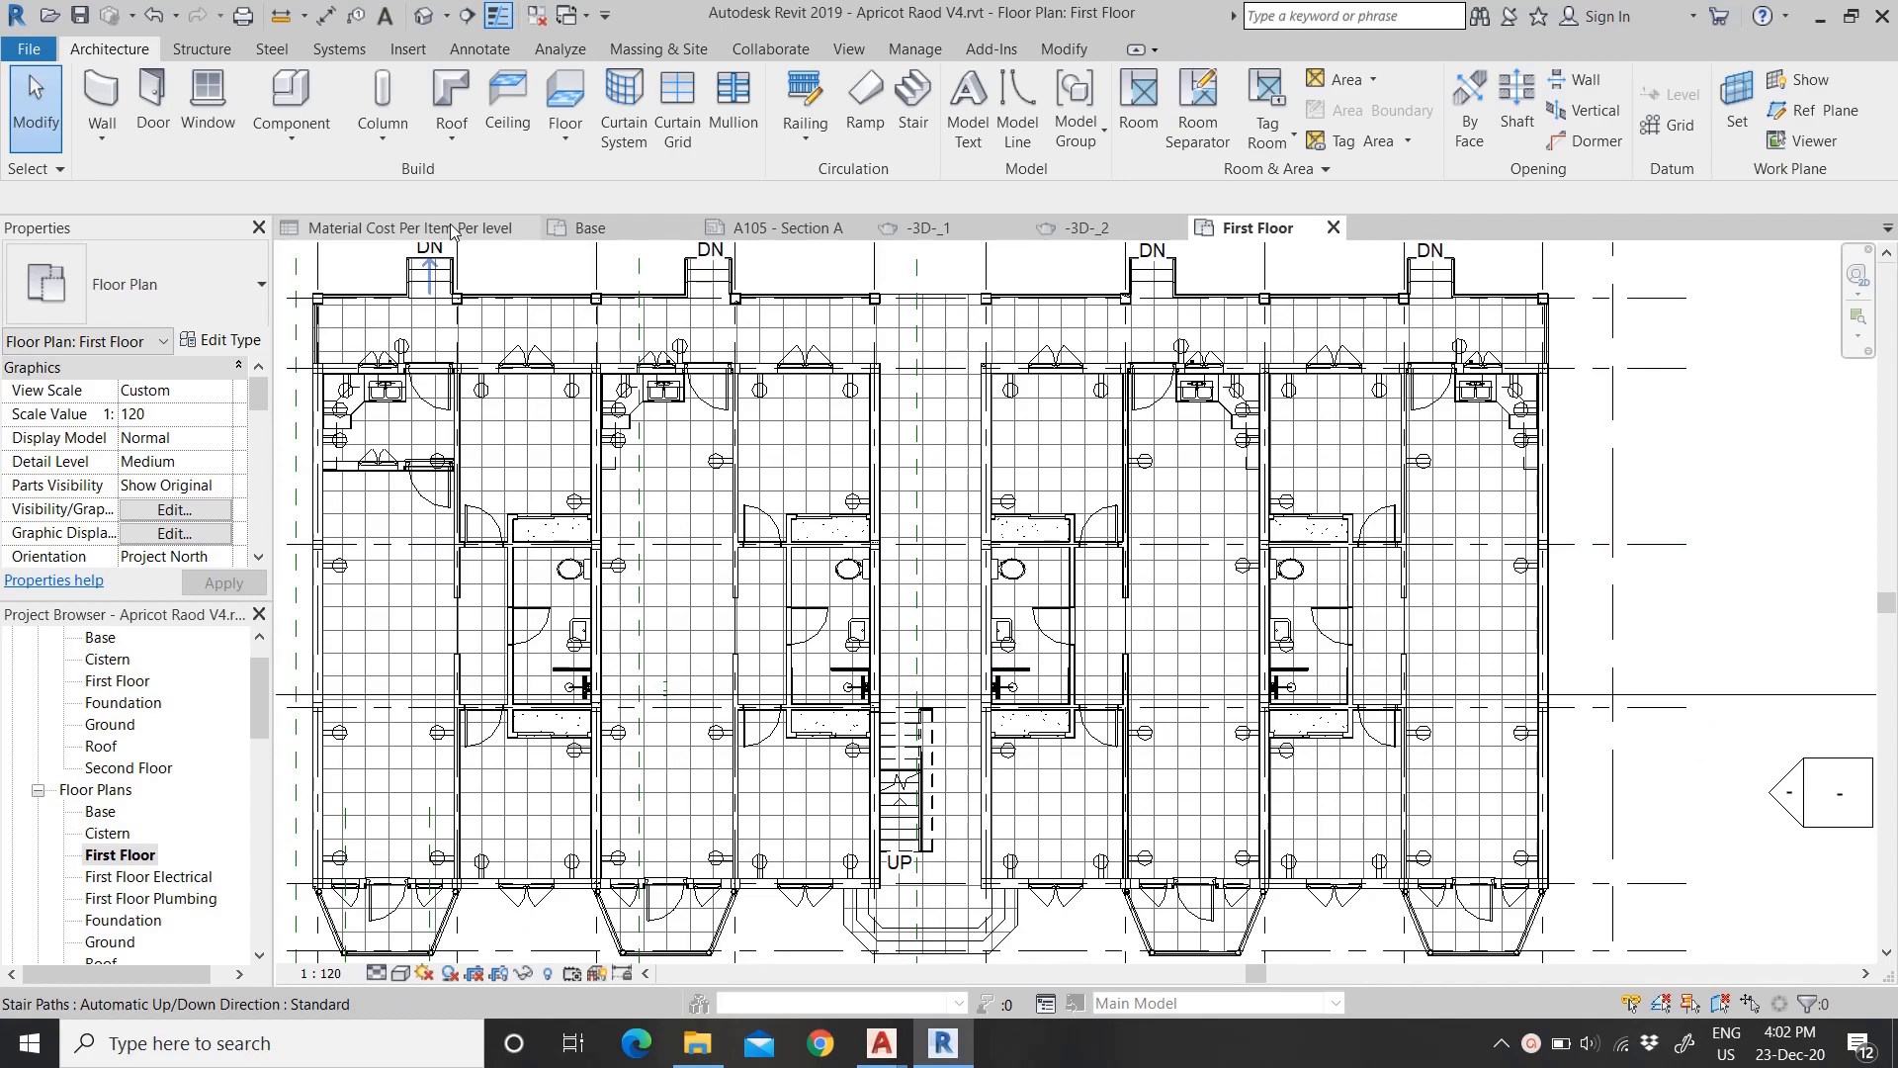
Step: Review the Material Cost Per Item Per level schedule from the cistern to the grand total
left_click(405, 228)
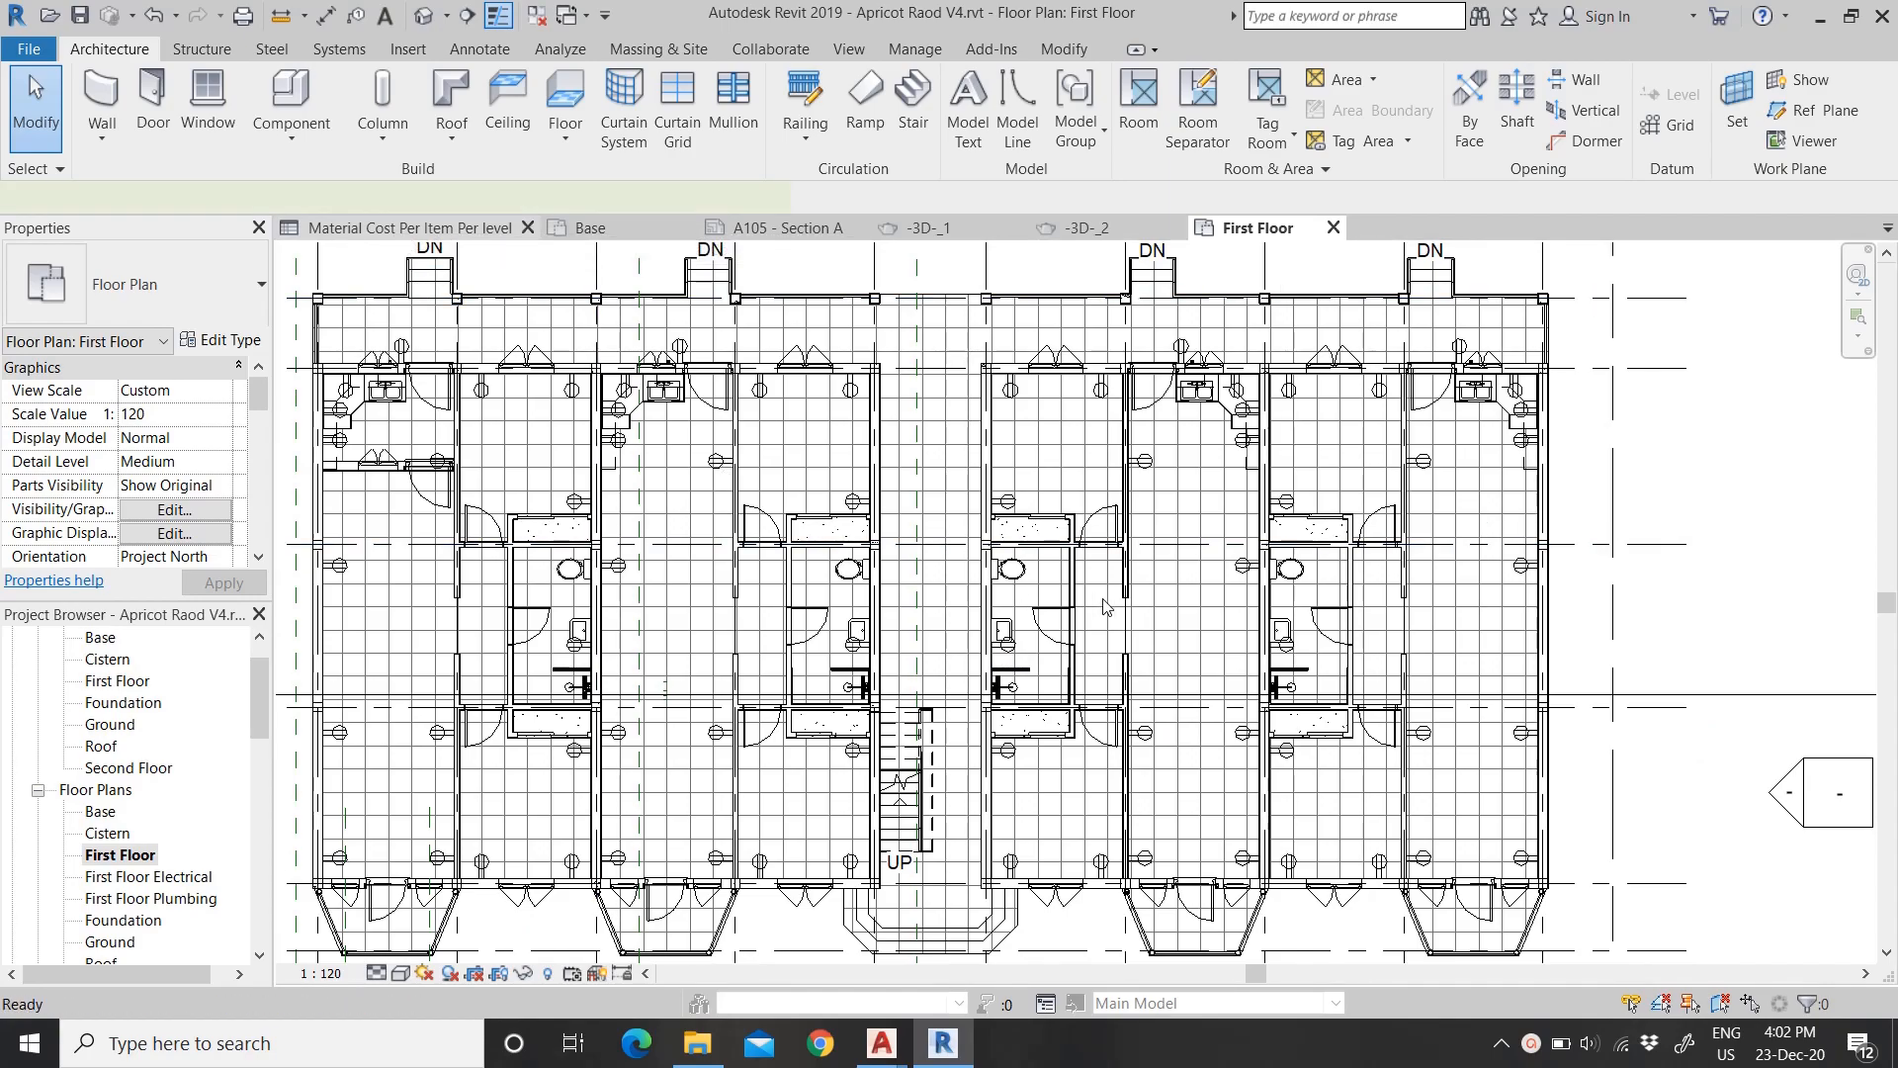
scroll(1101, 586, "down", 3)
scroll(1119, 554, "up", 3)
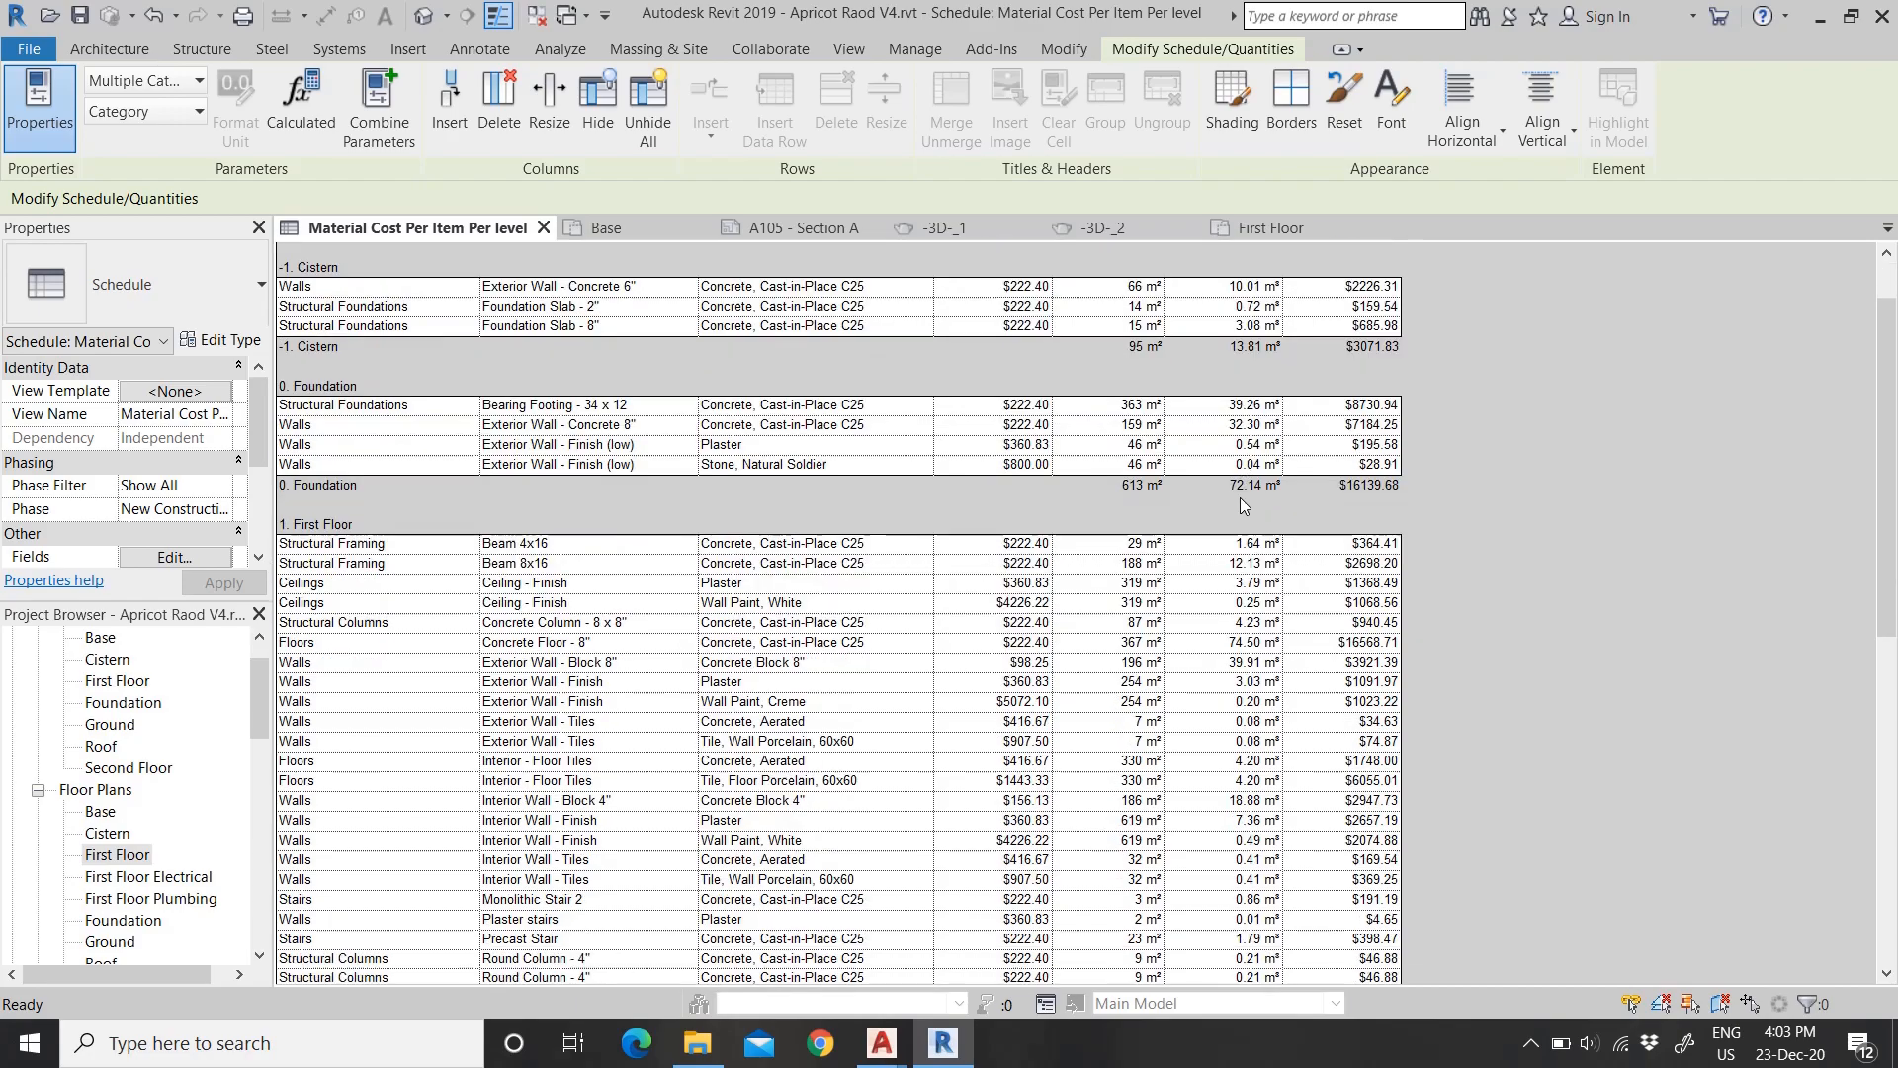
scroll(714, 806, "down", 10)
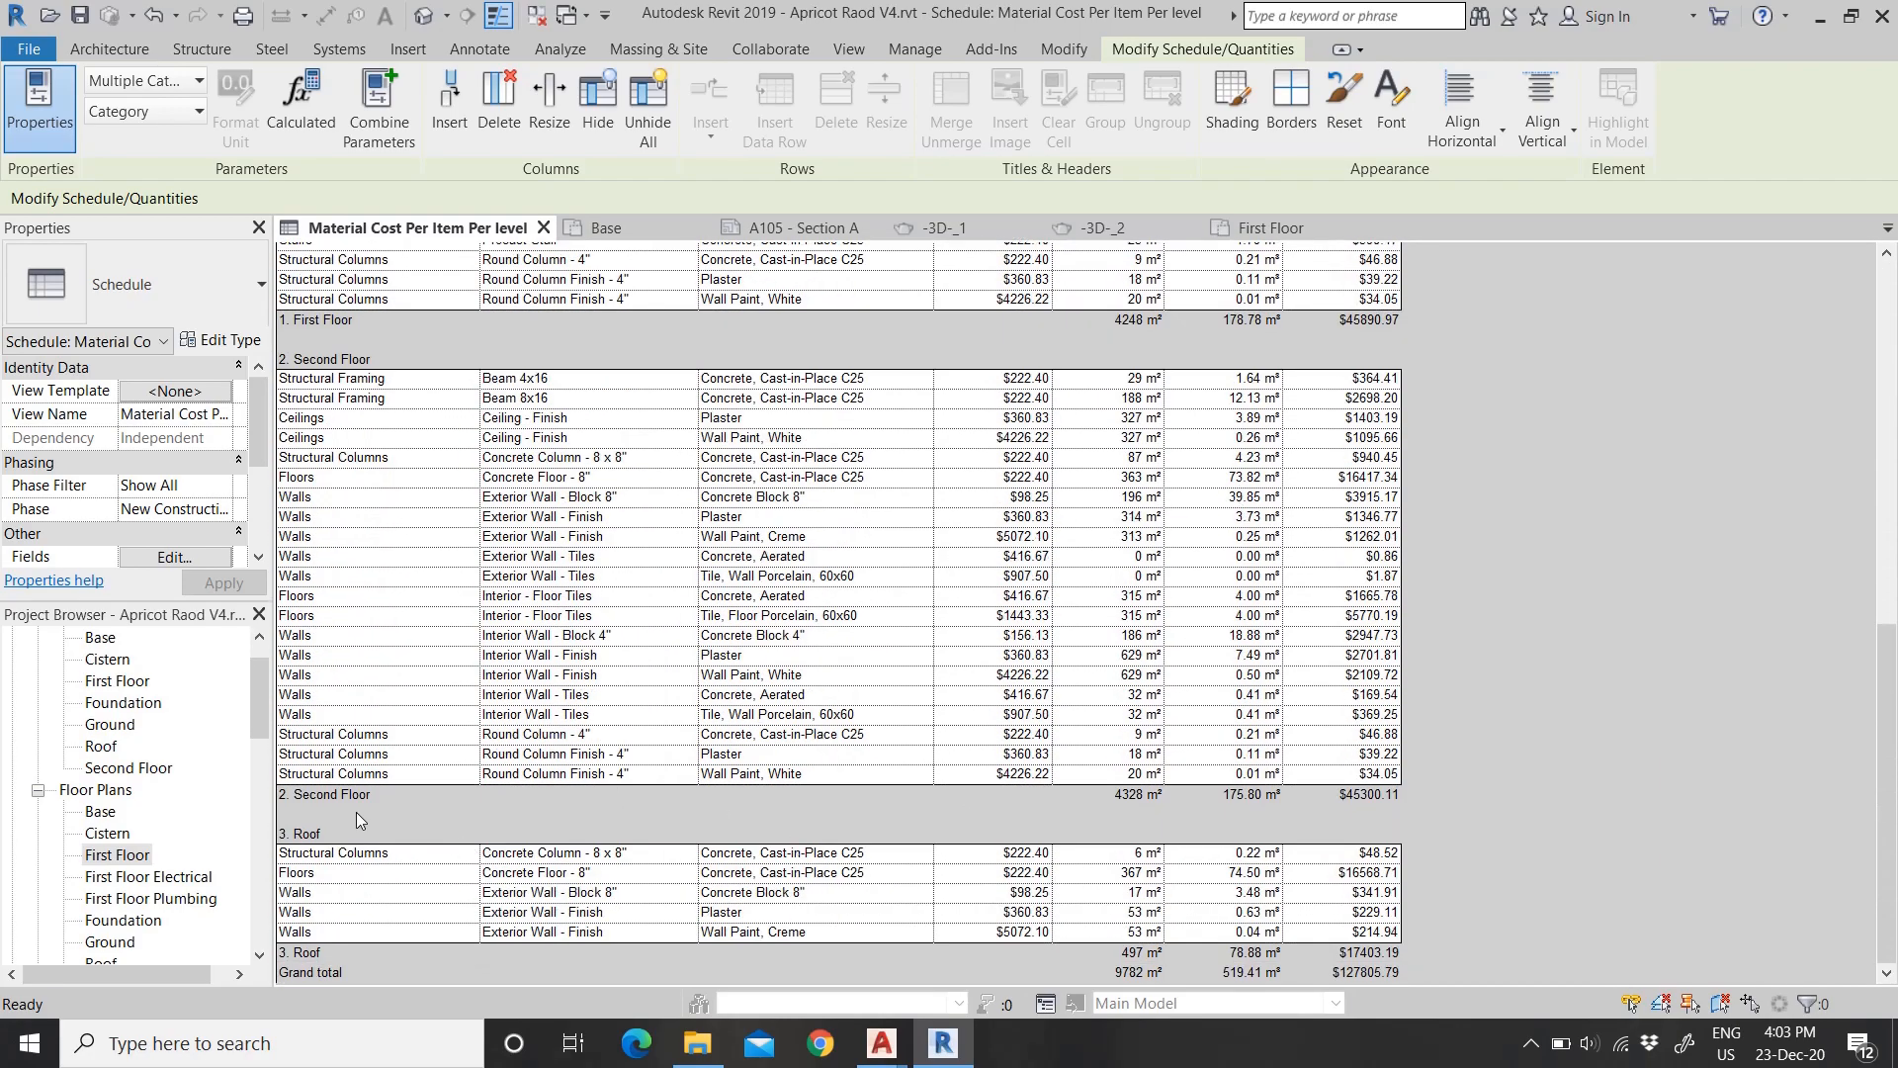
scroll(382, 935, "up", 10)
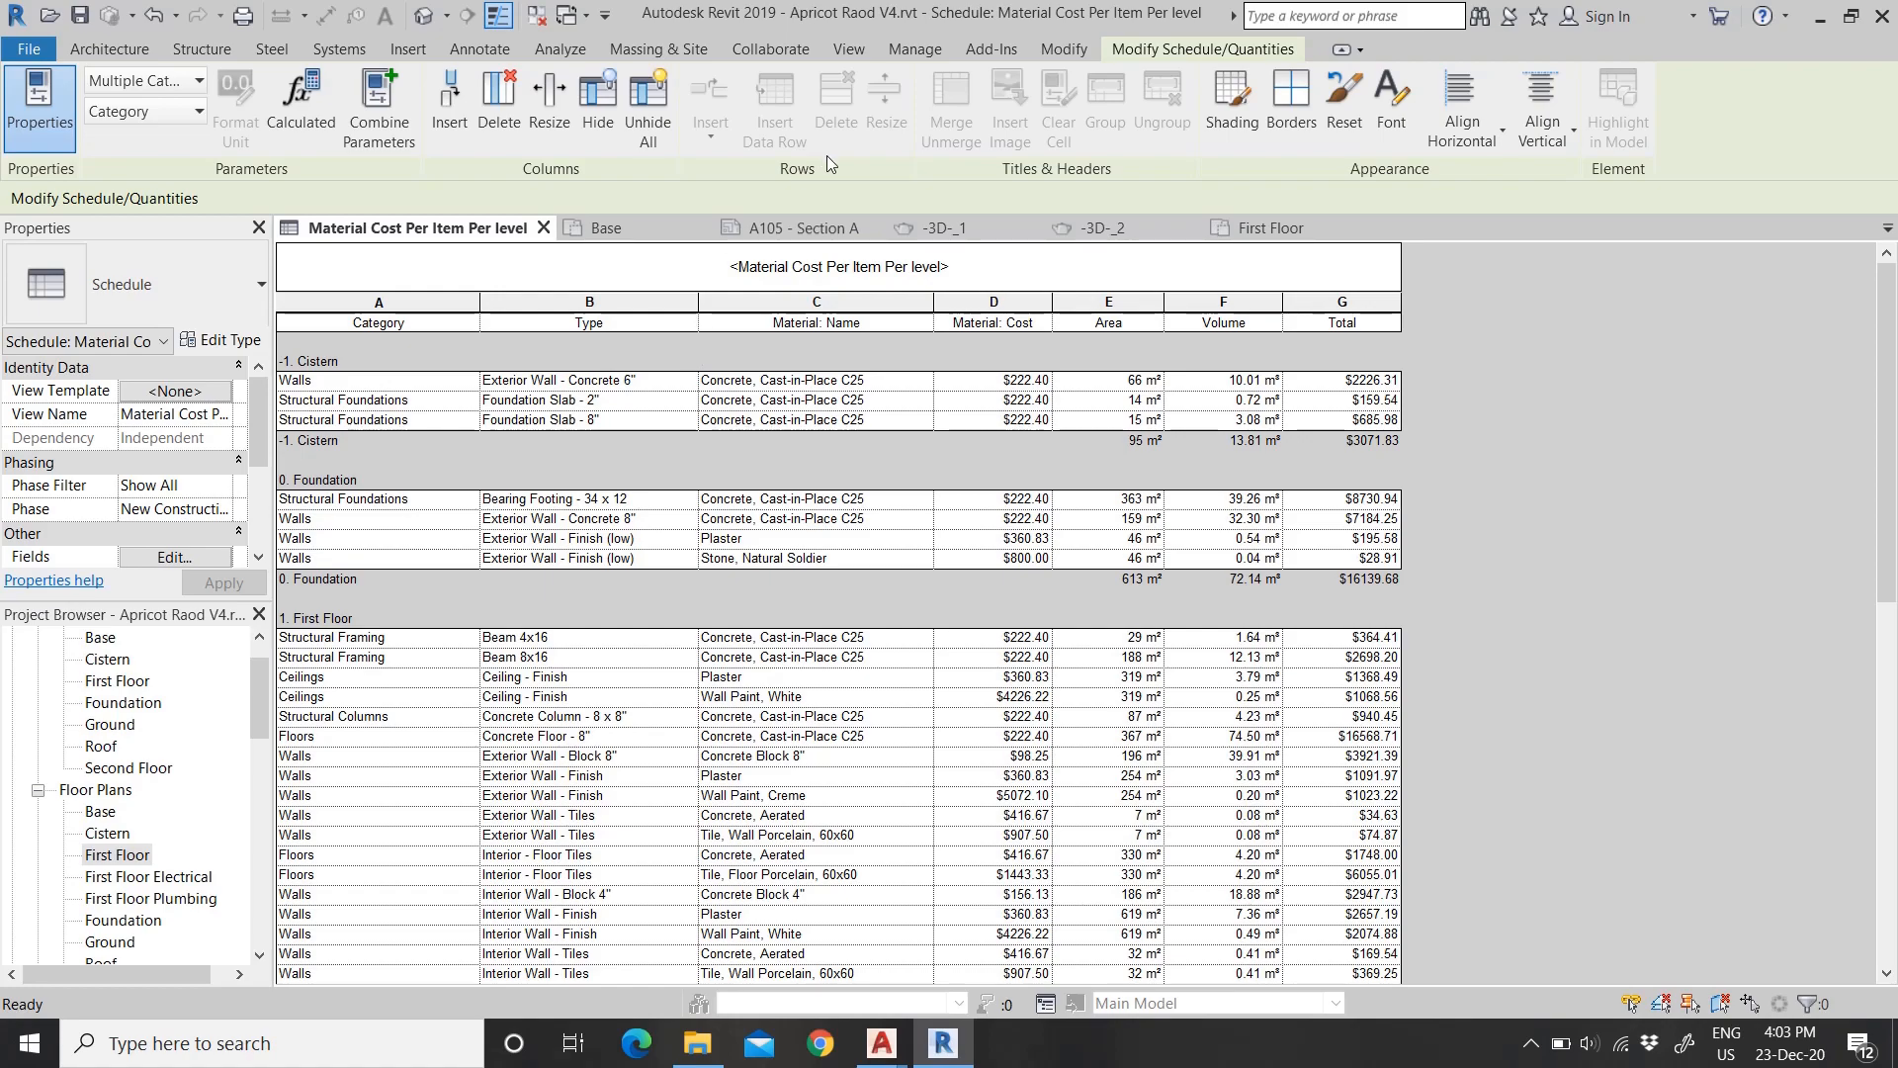
Step: View the -3D-_1 rendering and return to the full First Floor plan
left_click(934, 229)
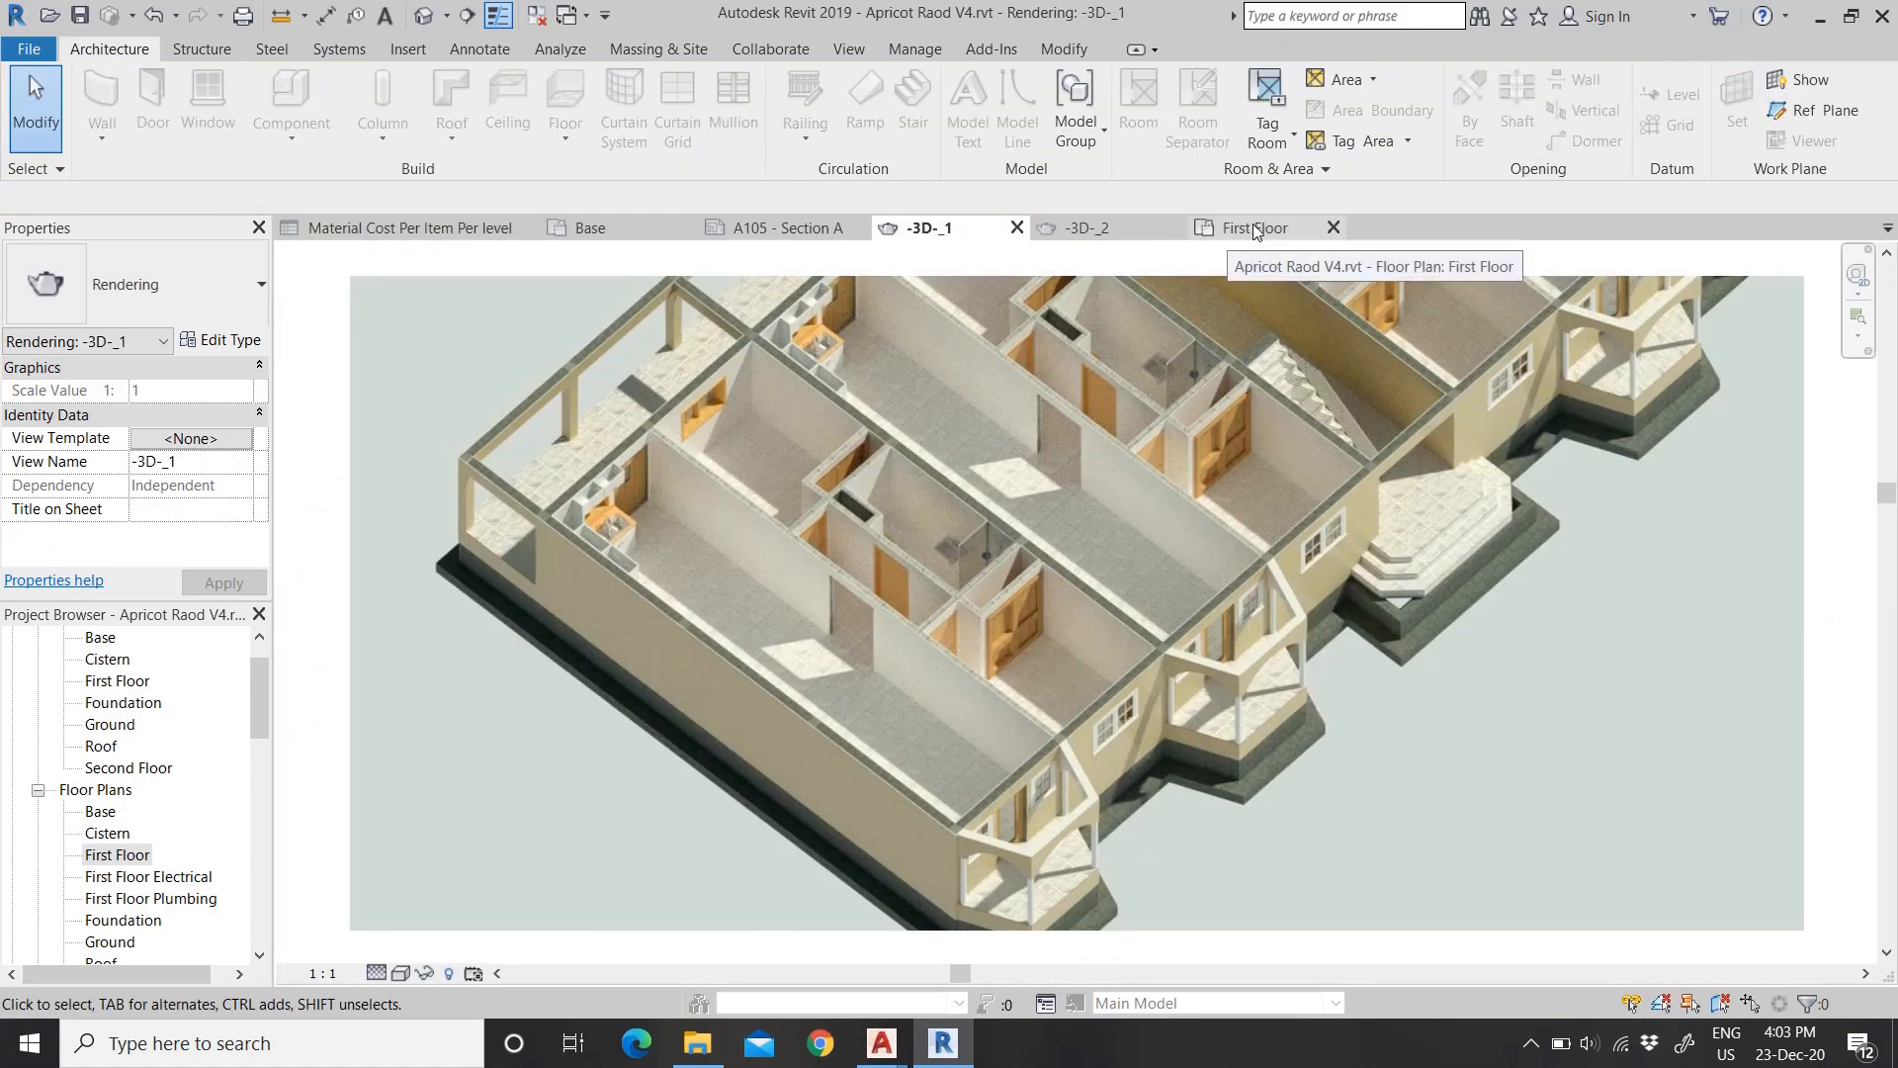
left_click(1251, 228)
scroll(1135, 677, "down", 4)
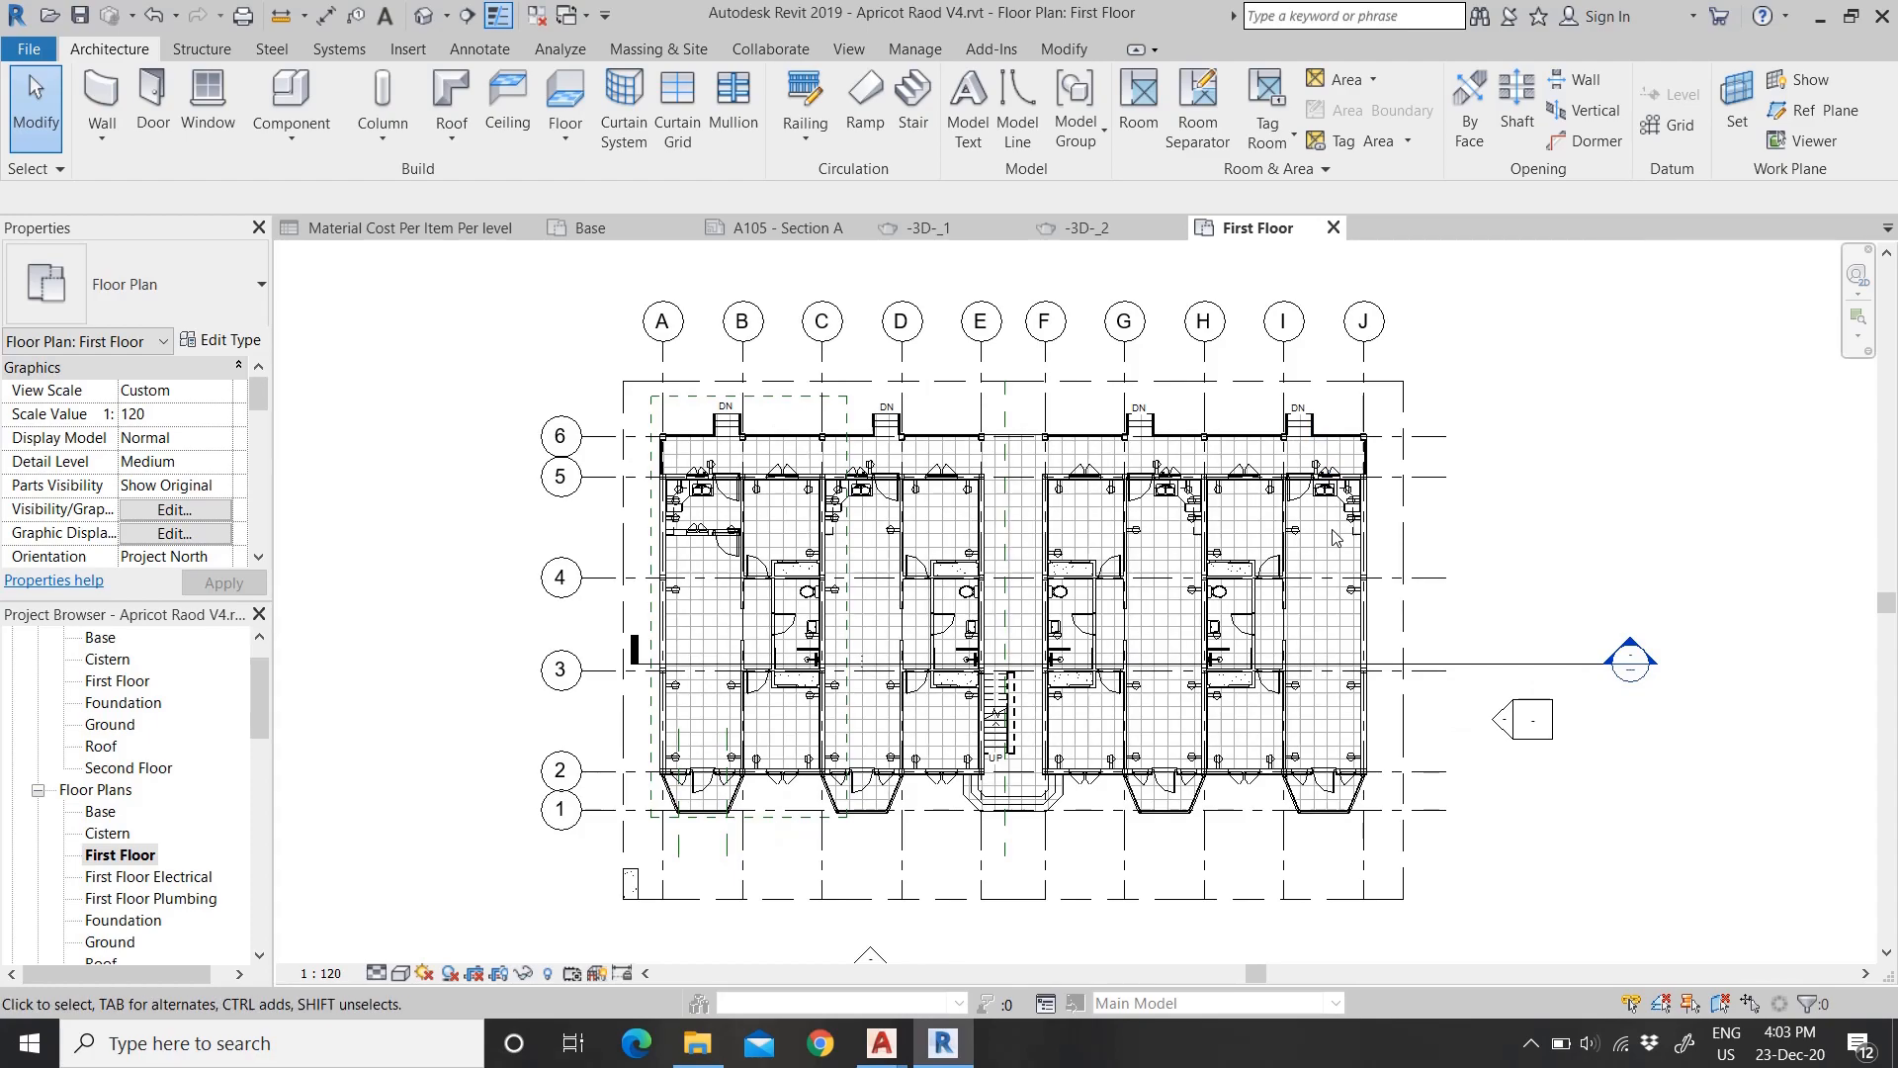
Step: Find the project's sheets and open sheet A101 - Foundation plan
scroll(186, 763, "down", 8)
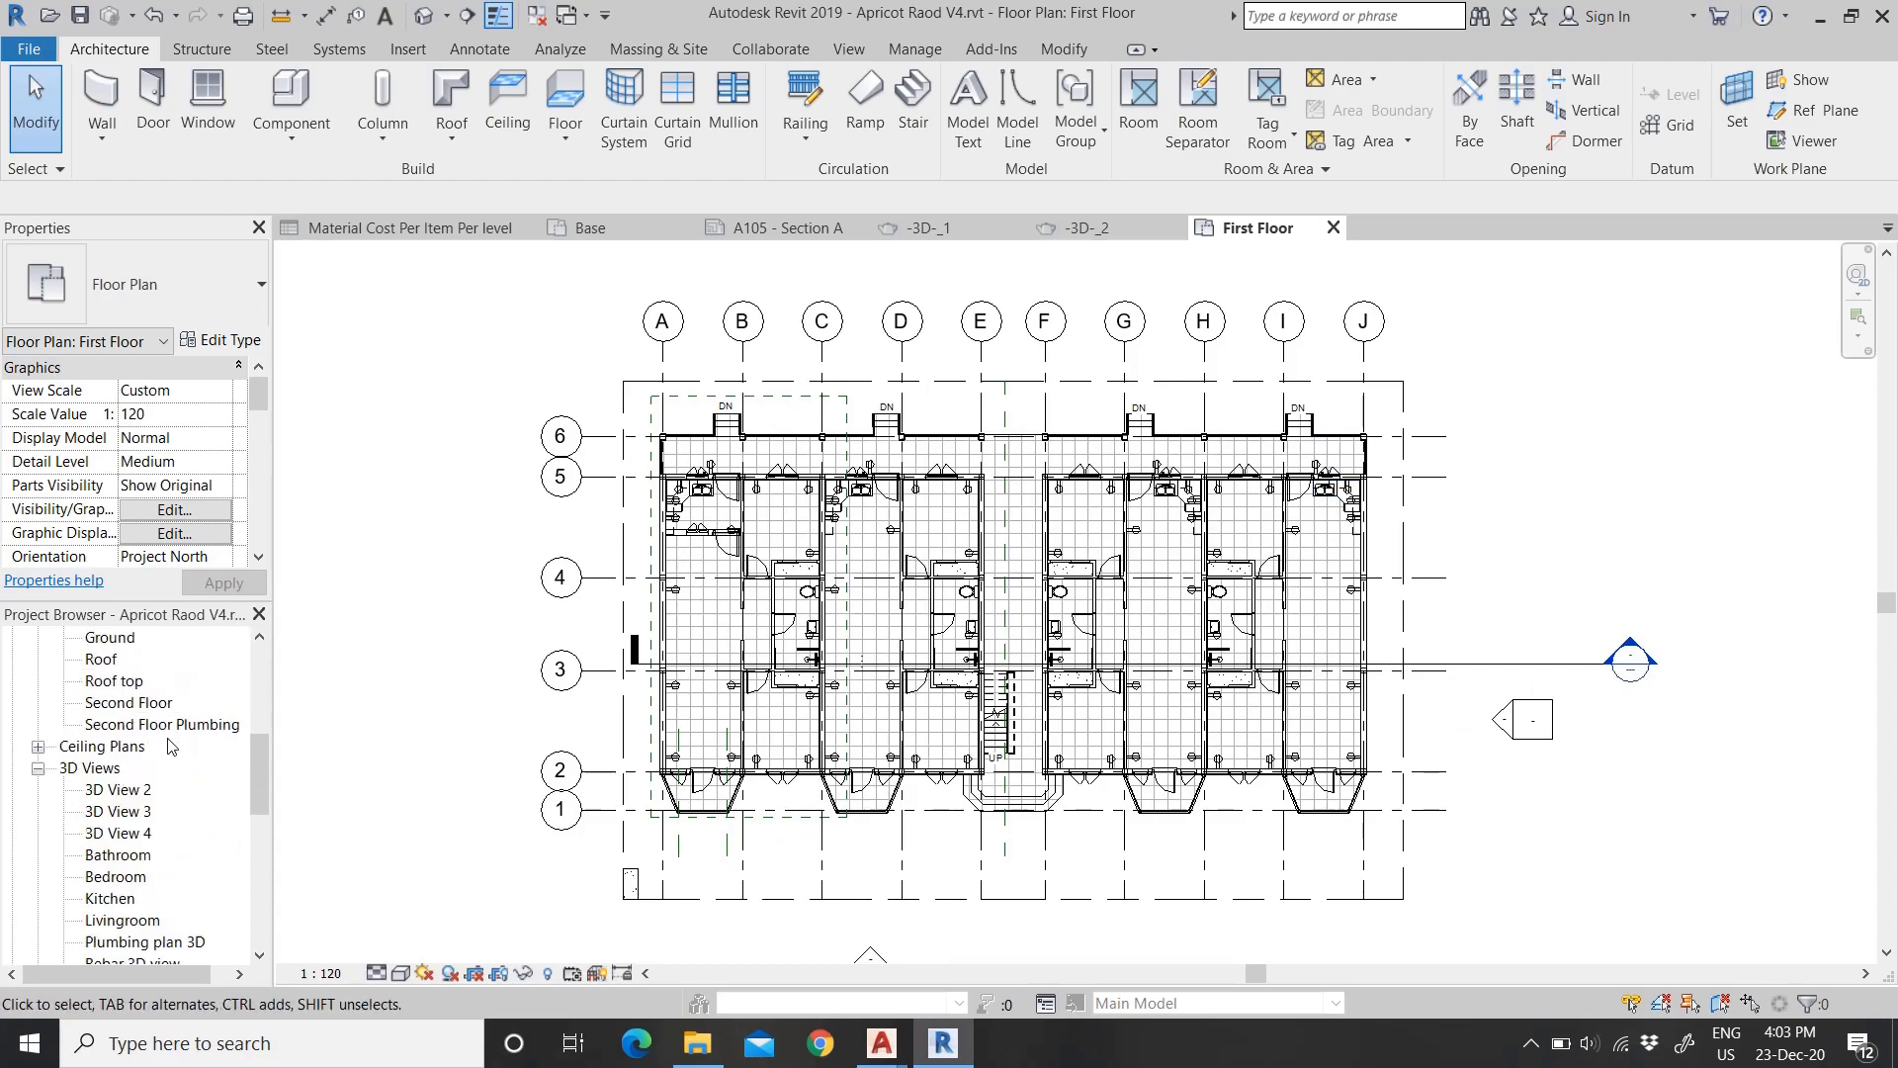
scroll(186, 763, "down", 5)
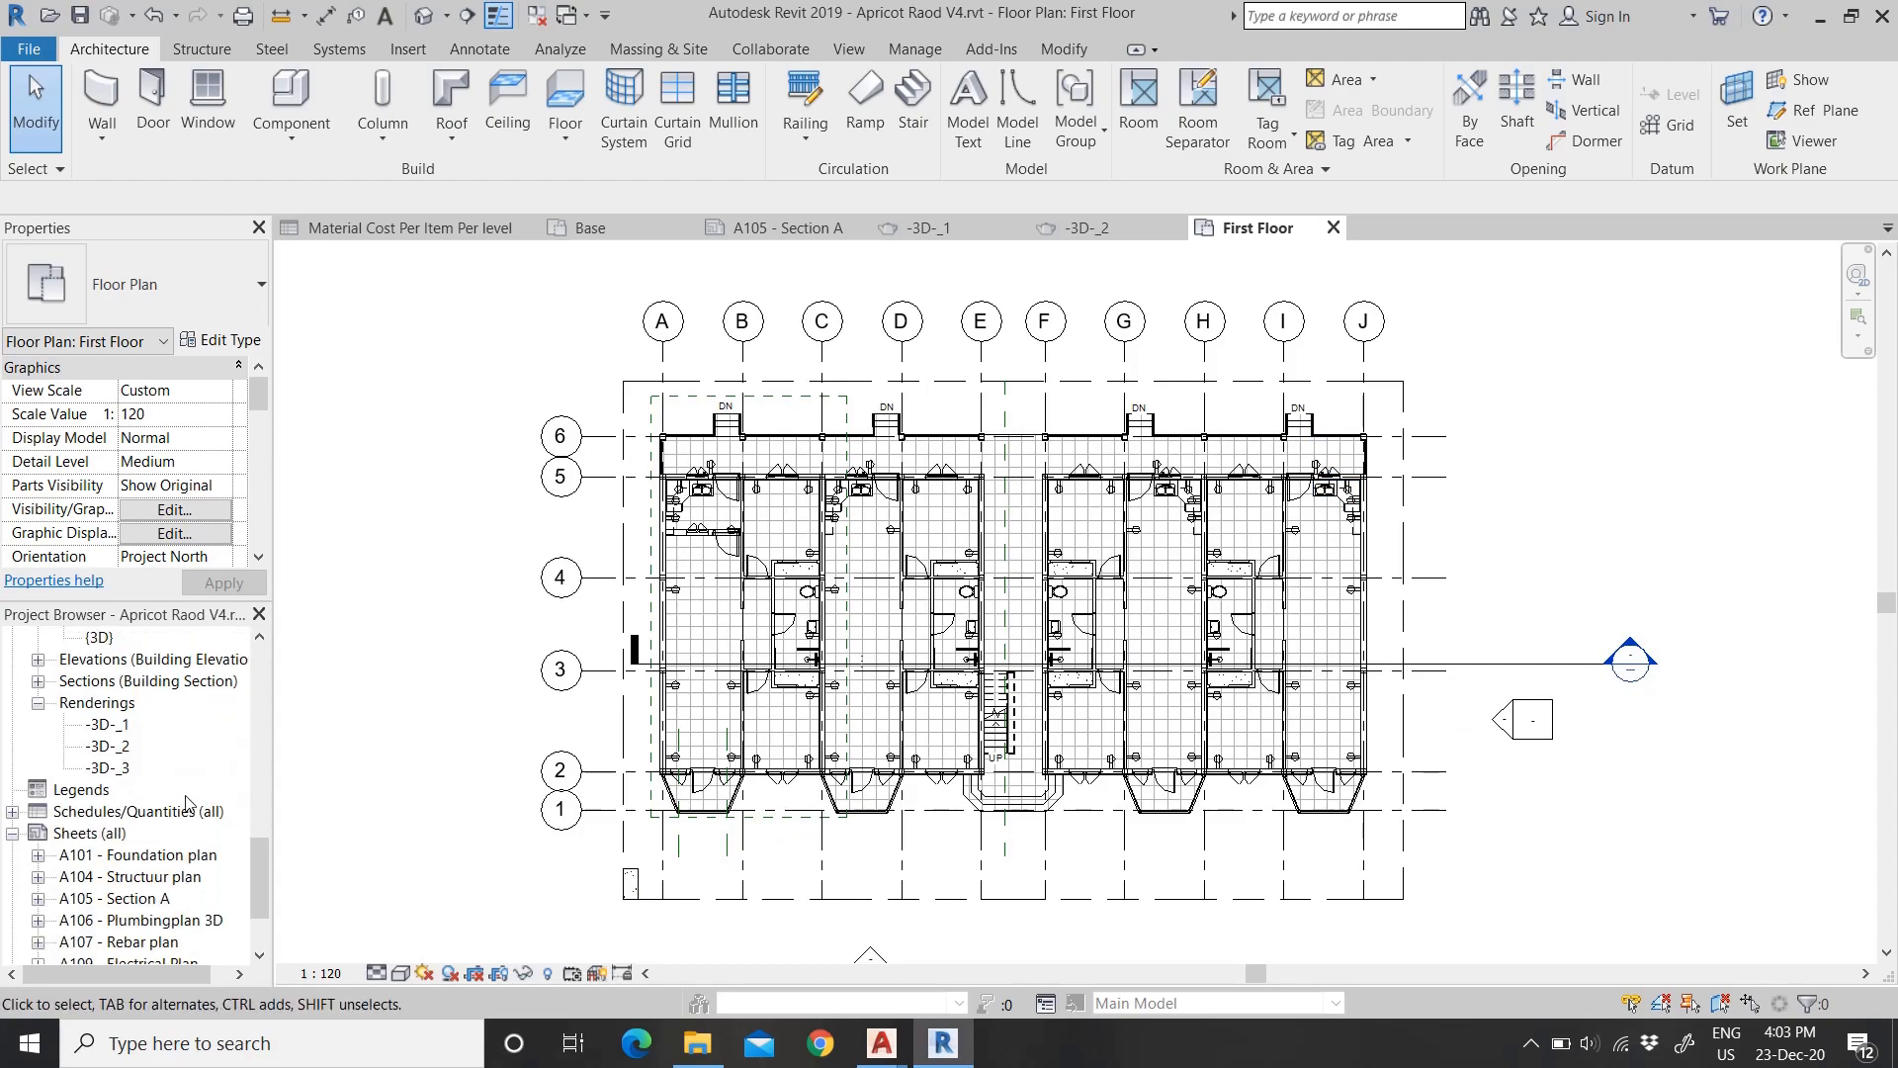
scroll(186, 877, "down", 3)
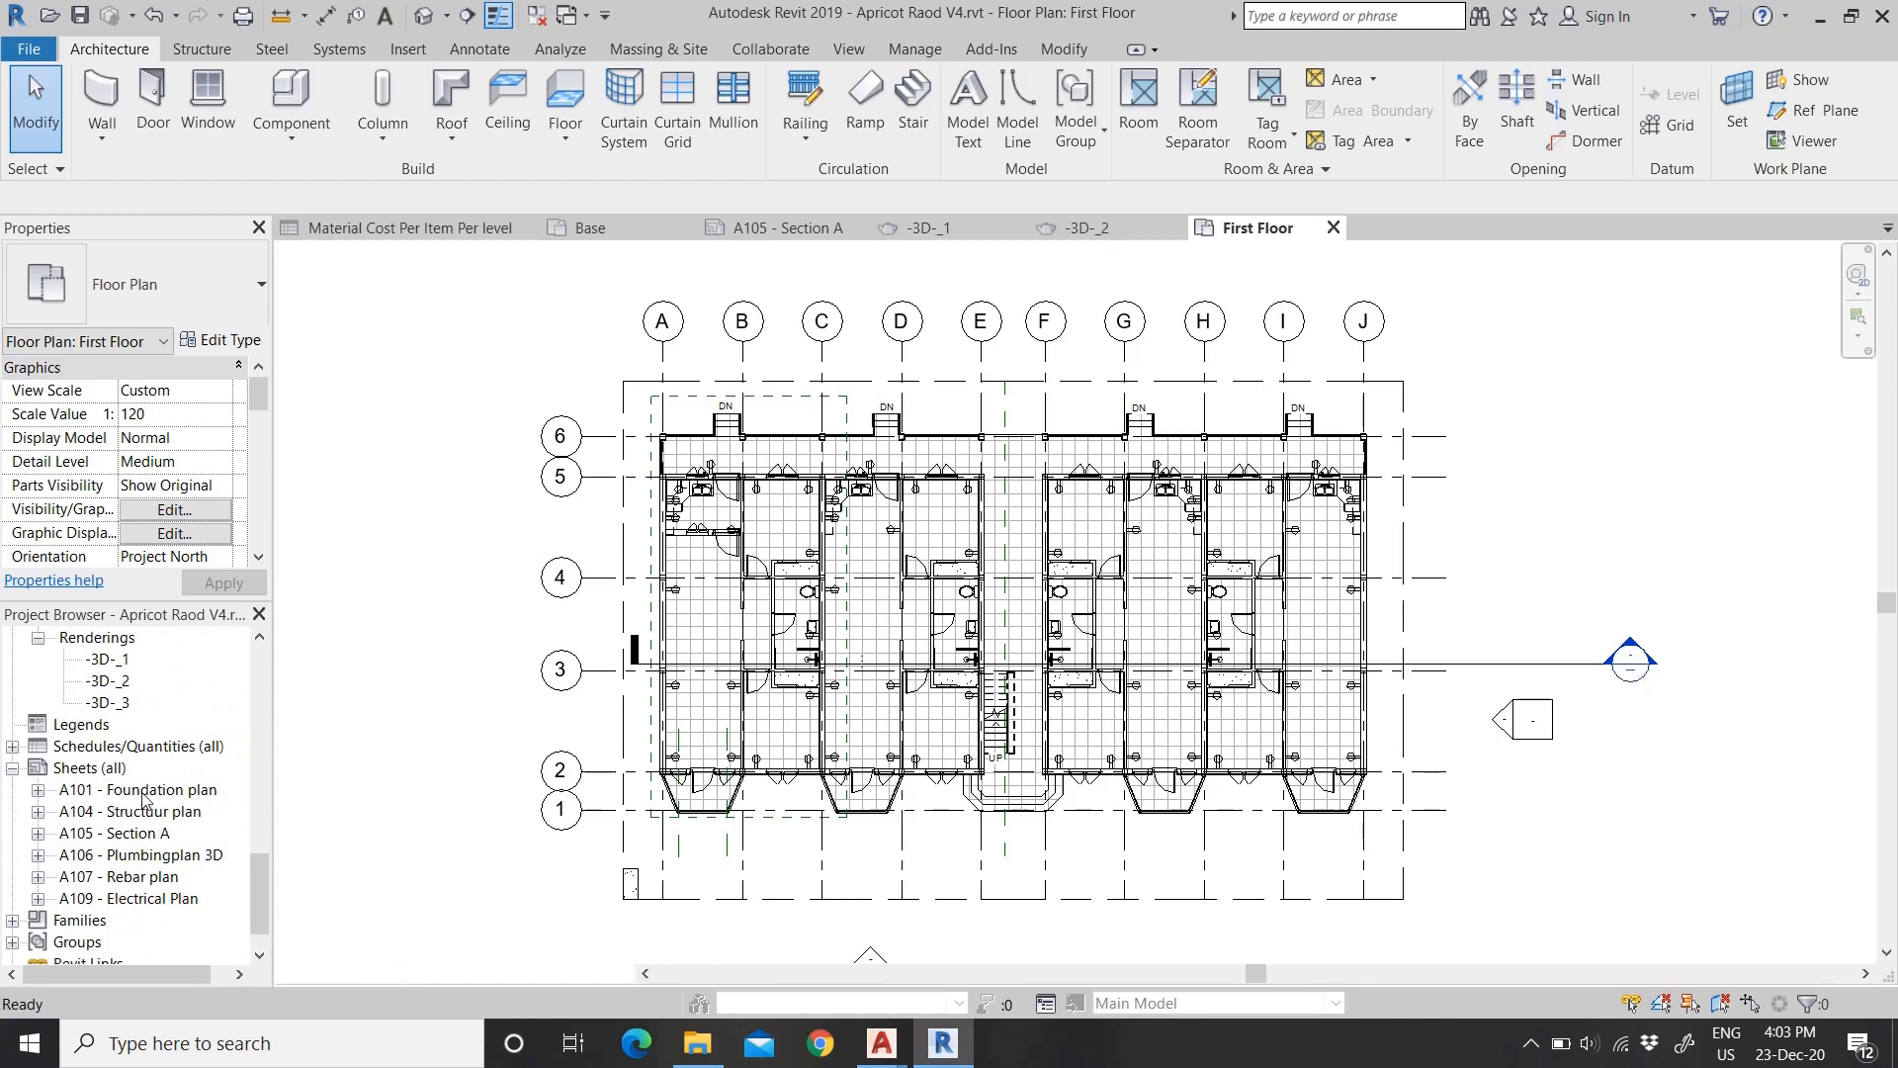
double_click(144, 791)
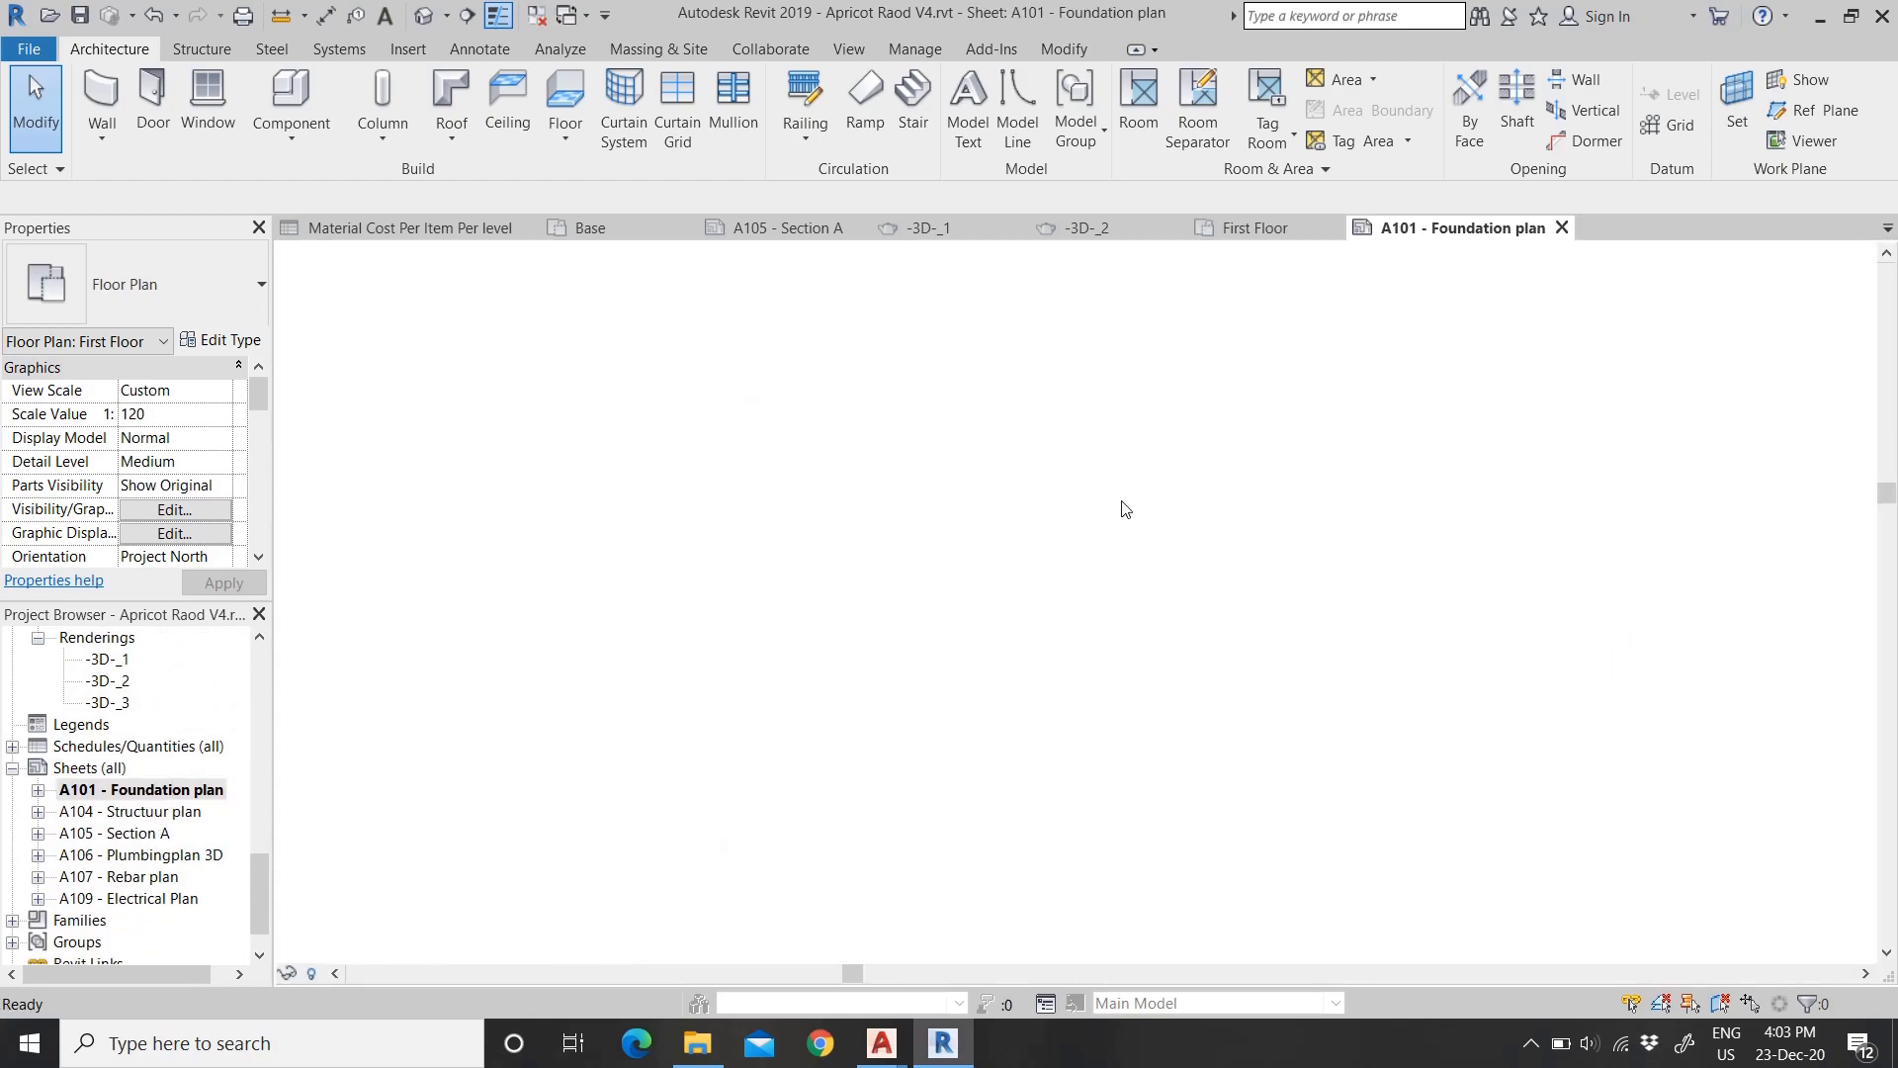
scroll(692, 499, "up", 2)
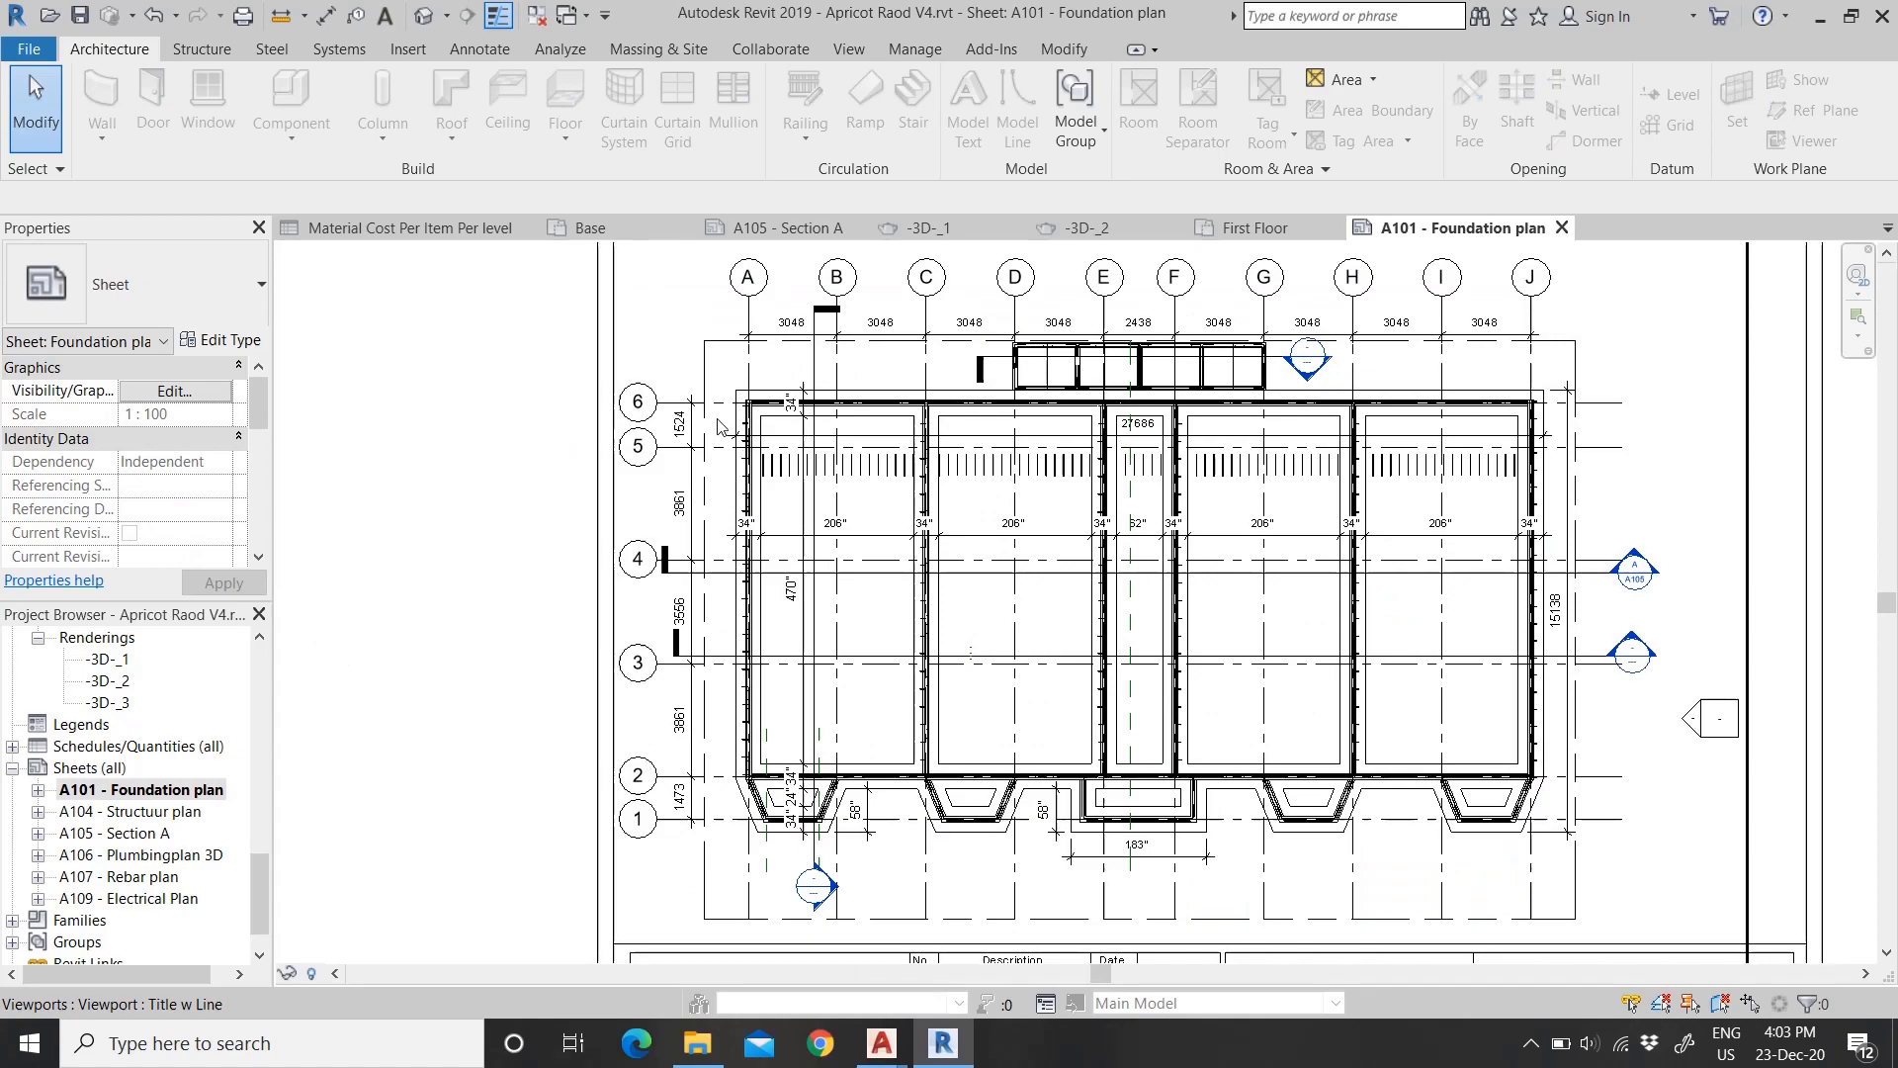
Step: Examine the grid spacing and foundation width dimensions on the Foundation plan sheet
scroll(727, 450, "up", 3)
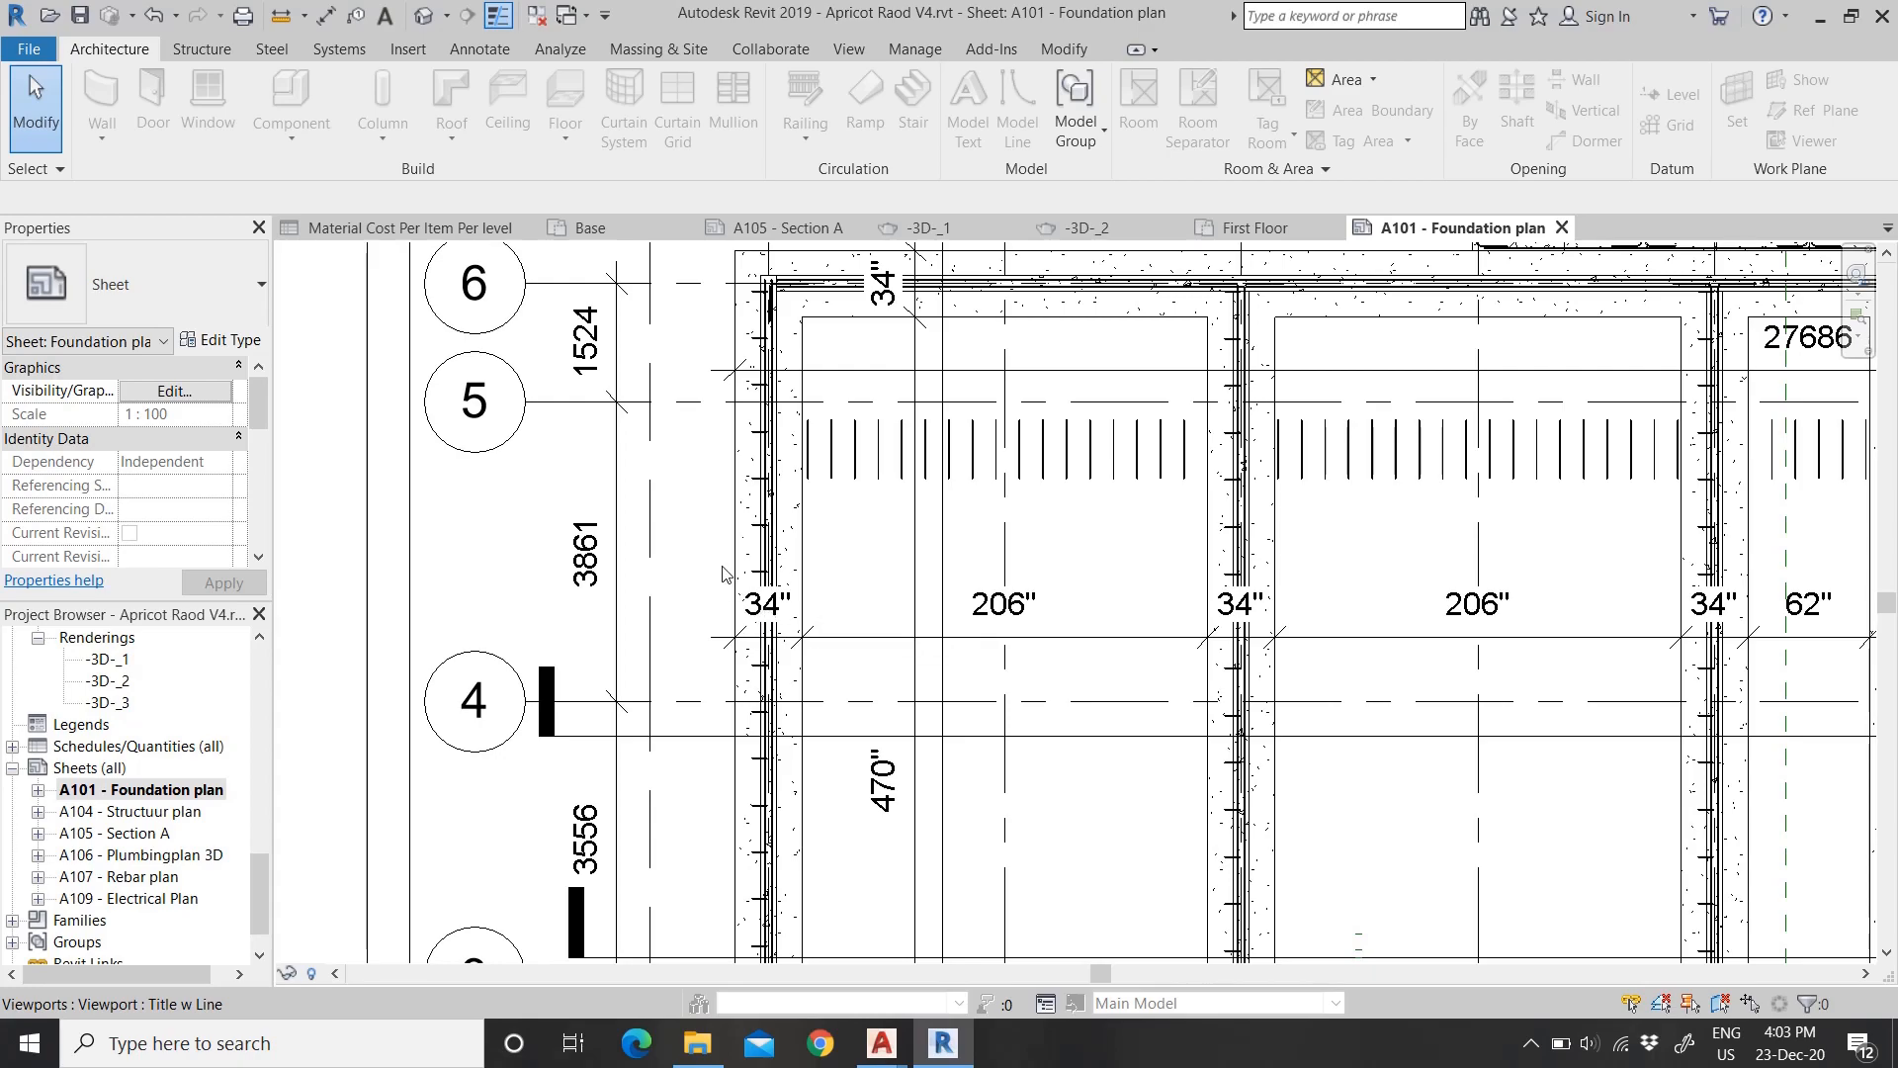
scroll(726, 575, "down", 3)
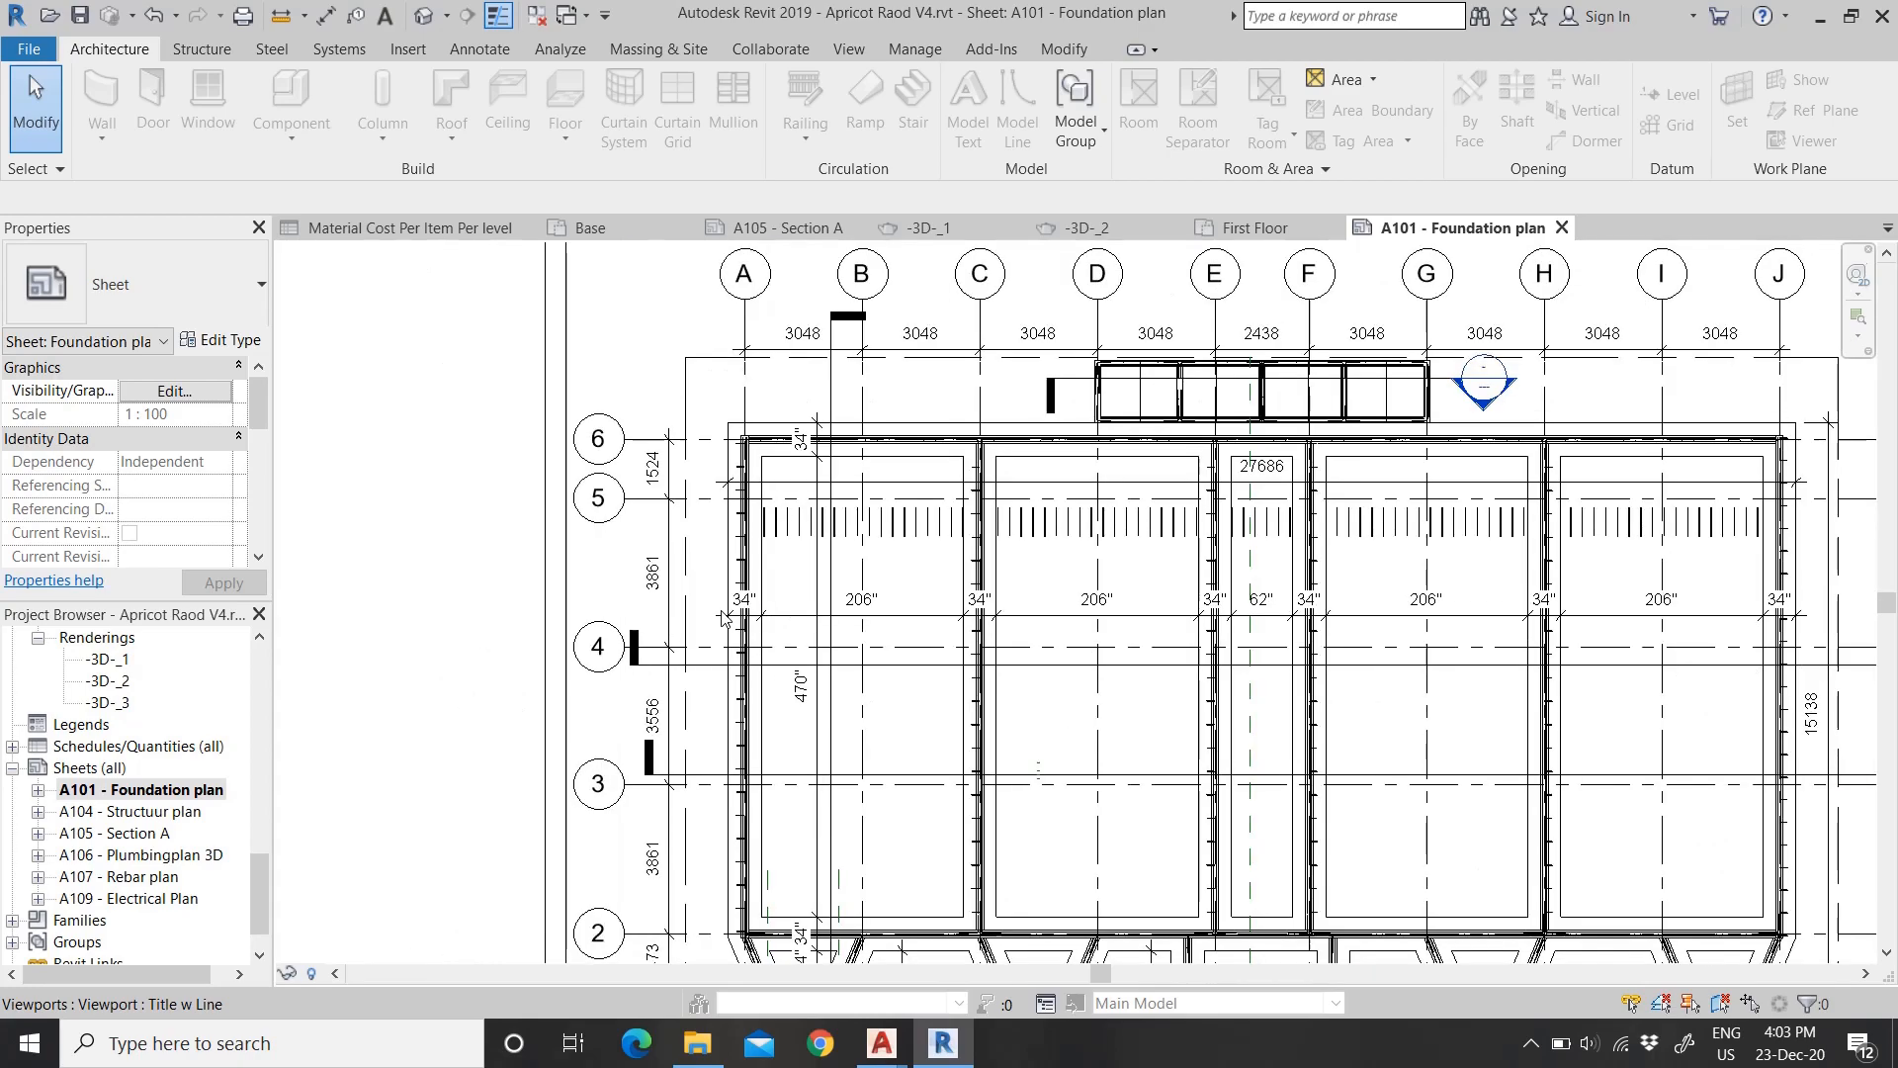
left_click(656, 585)
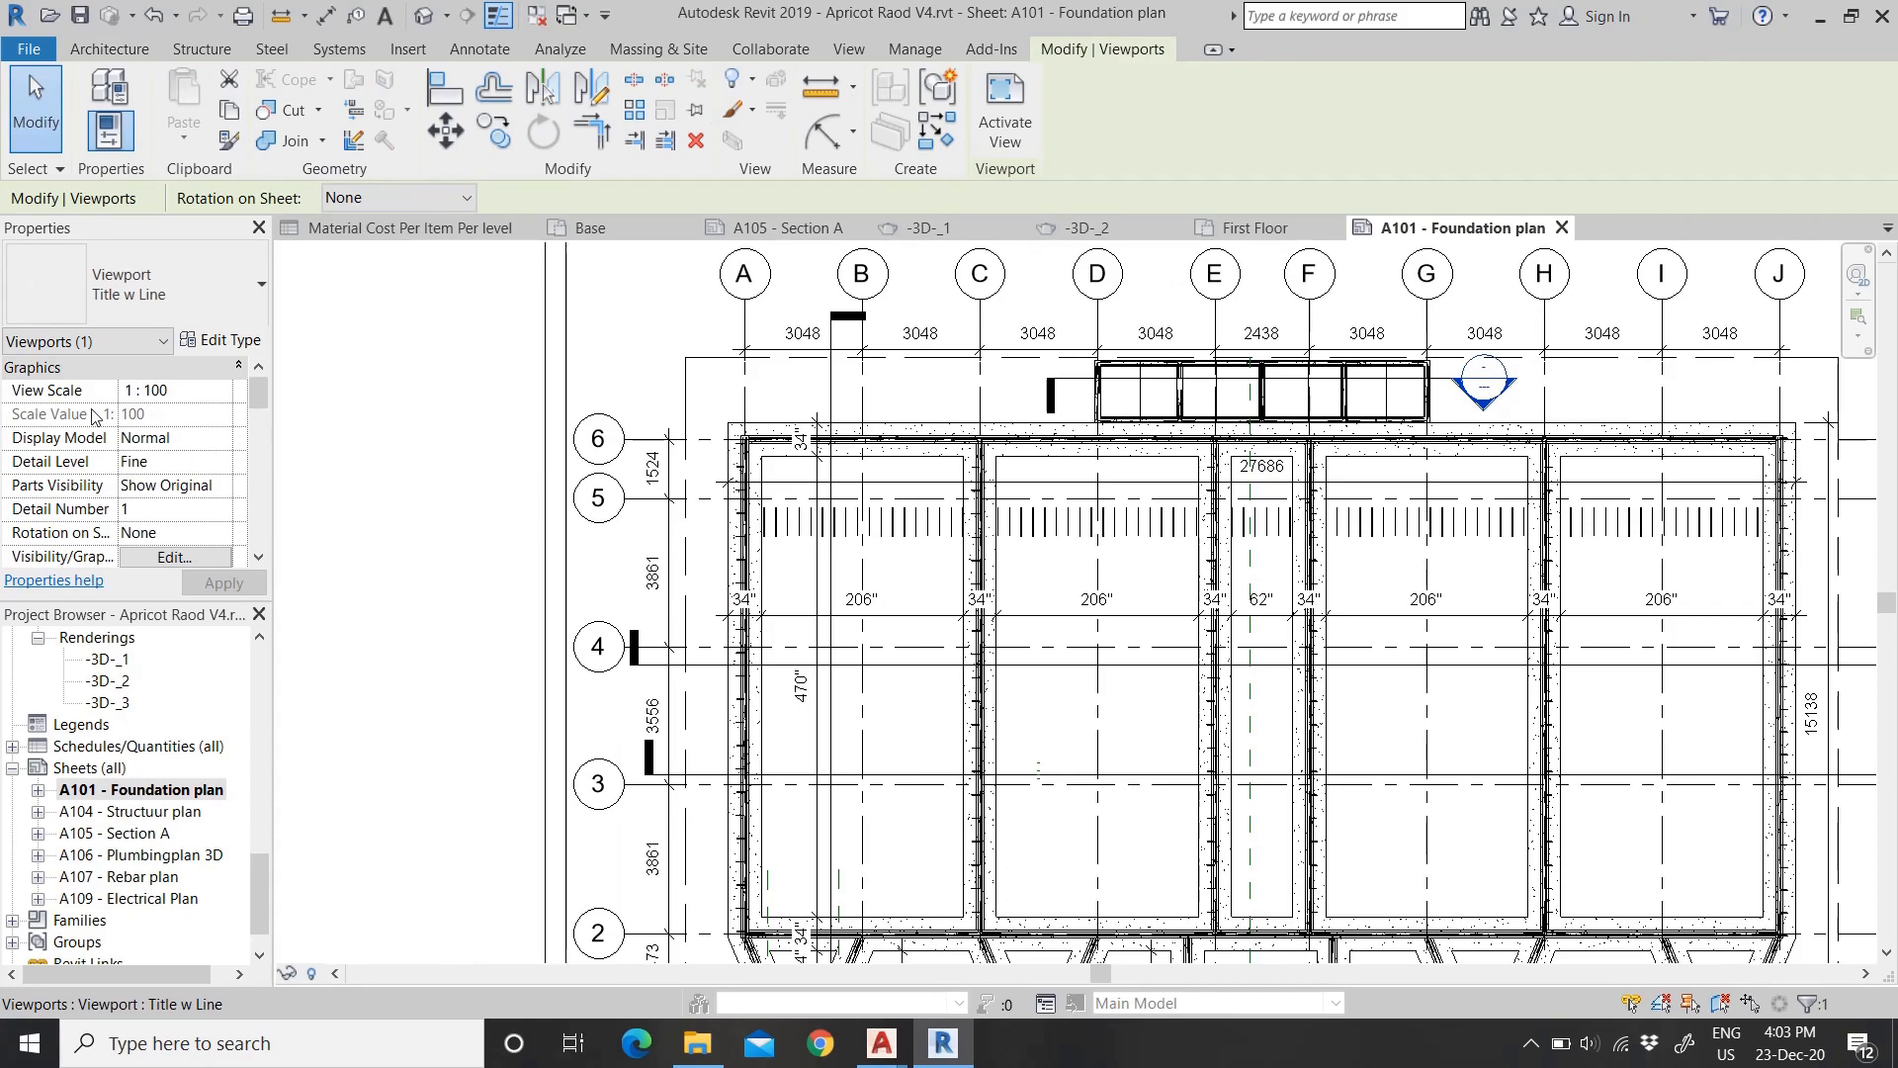
scroll(201, 537, "up", 1)
scroll(849, 446, "down", 2)
scroll(1305, 402, "up", 5)
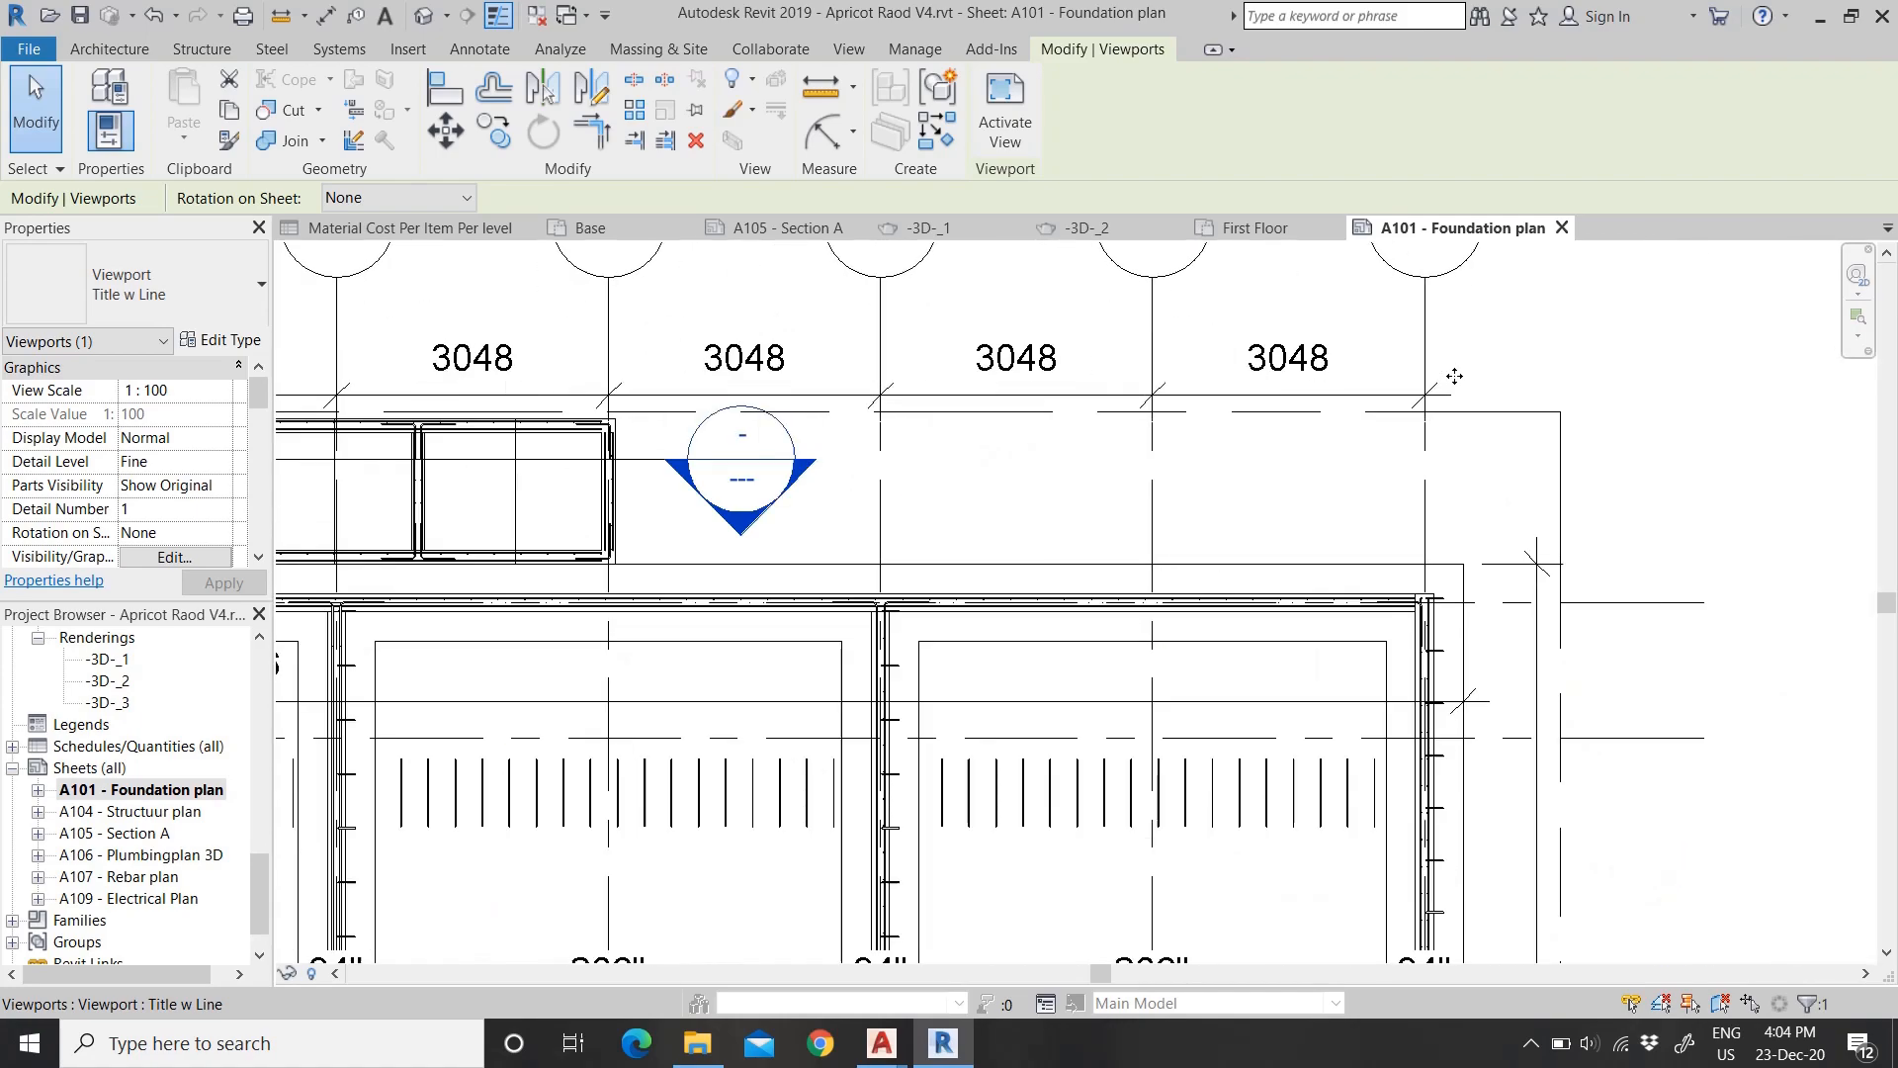
scroll(1175, 379, "down", 4)
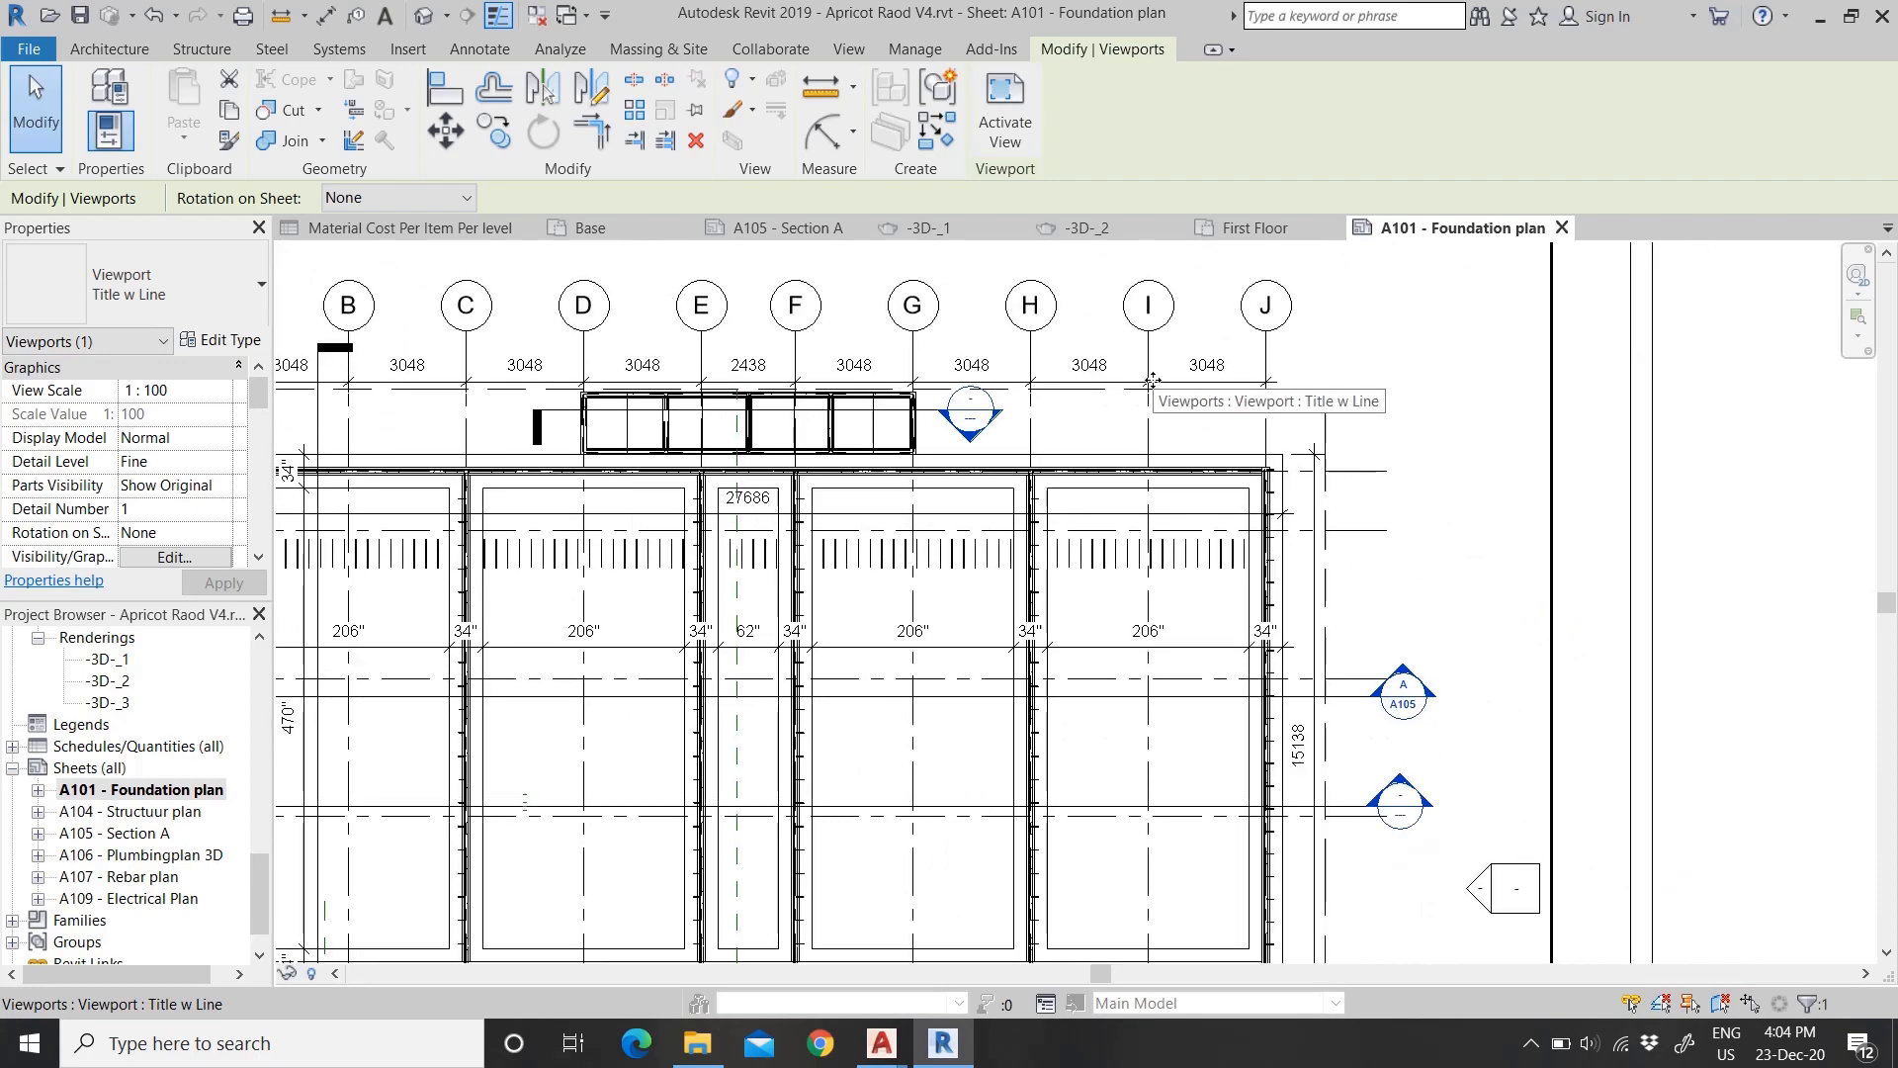
left_click(1627, 549)
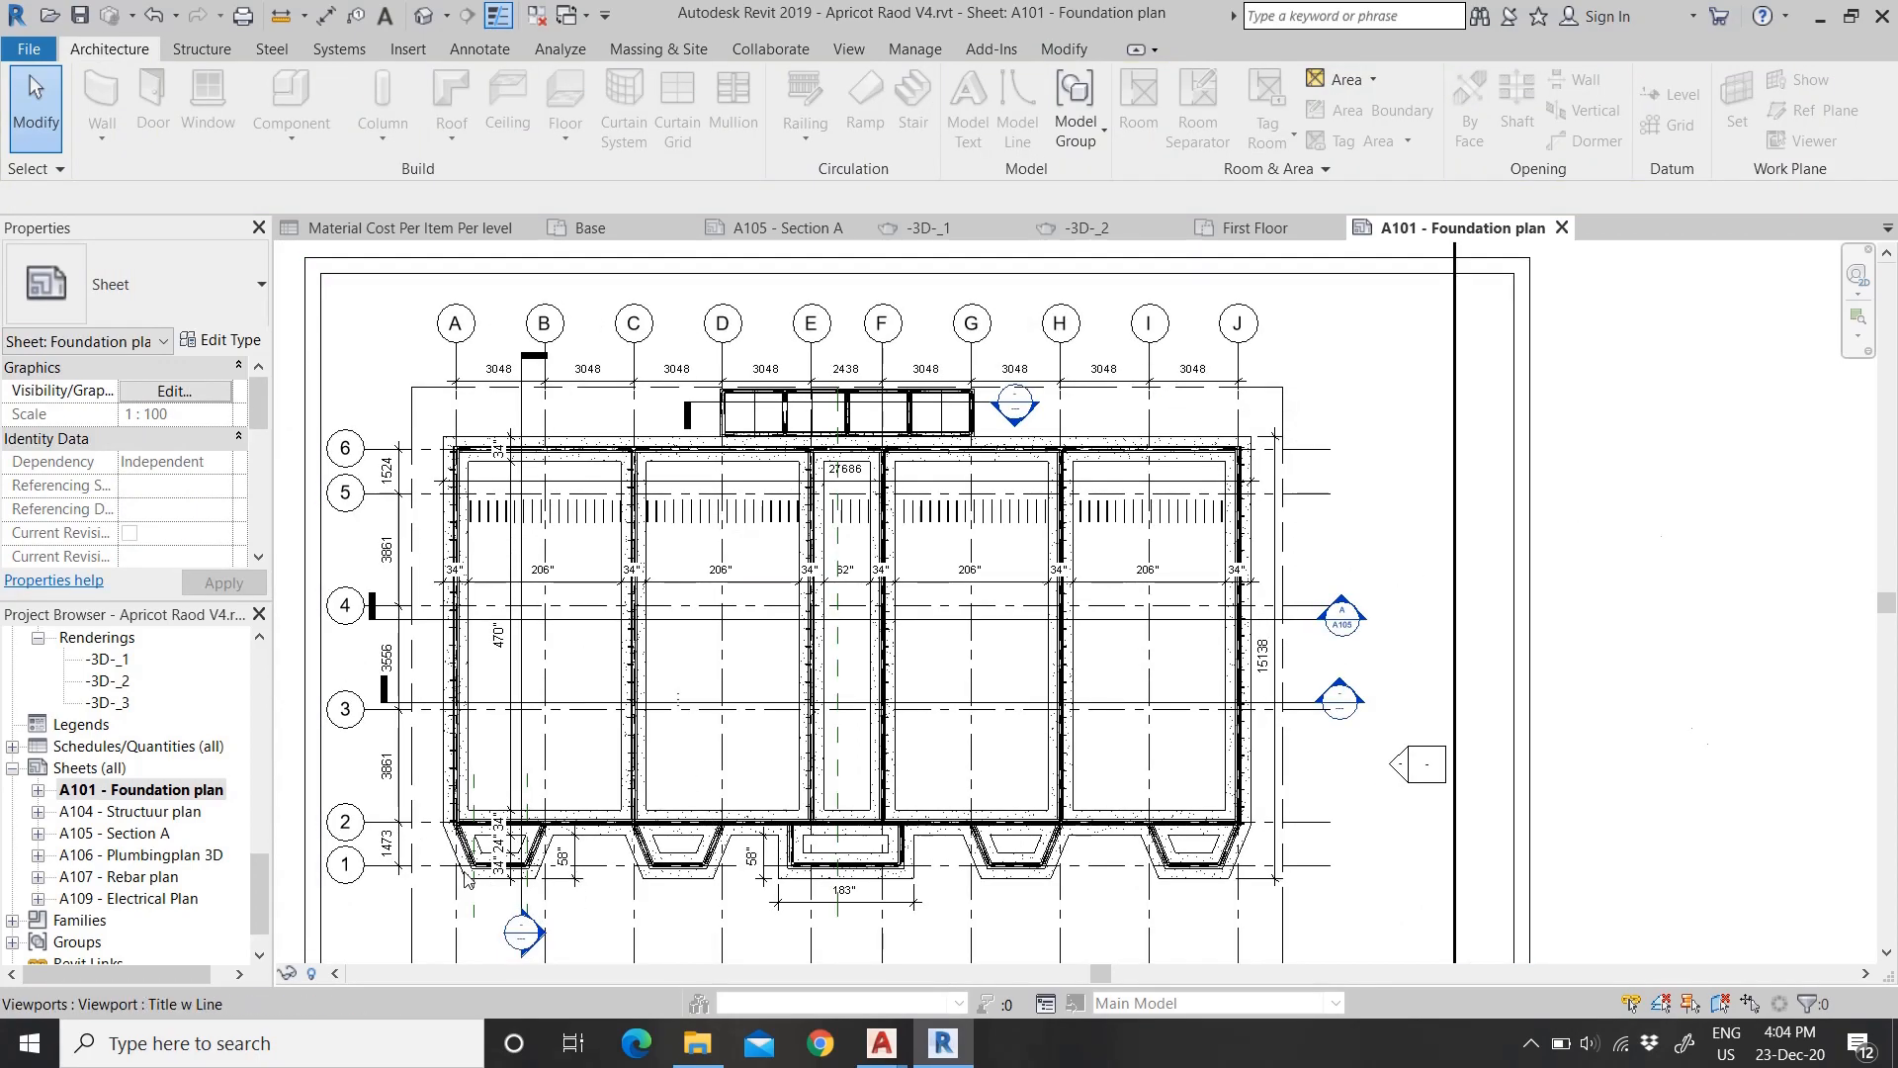
Step: Examine the footing dimensions of the front bay between grids A and B on the Foundation plan sheet
scroll(511, 870, "up", 5)
scroll(511, 870, "up", 1)
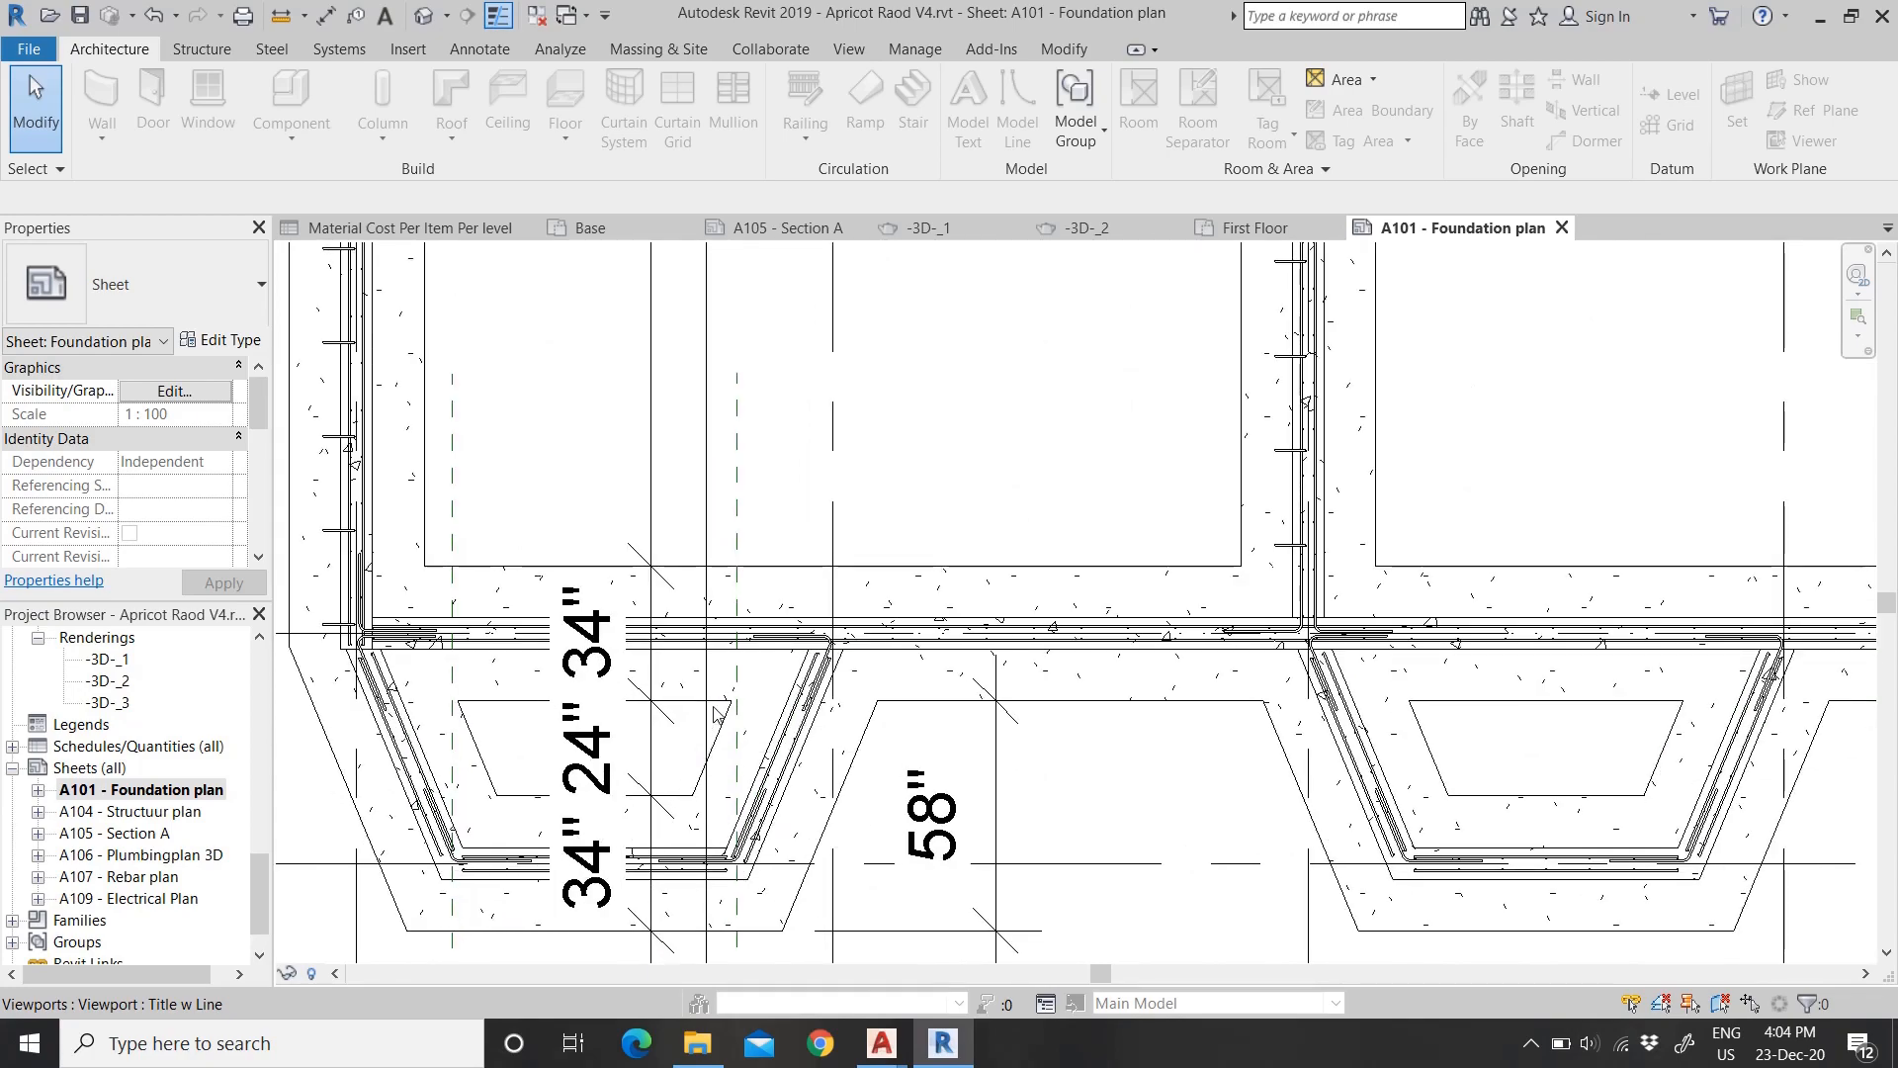
scroll(722, 786, "down", 4)
scroll(727, 781, "down", 2)
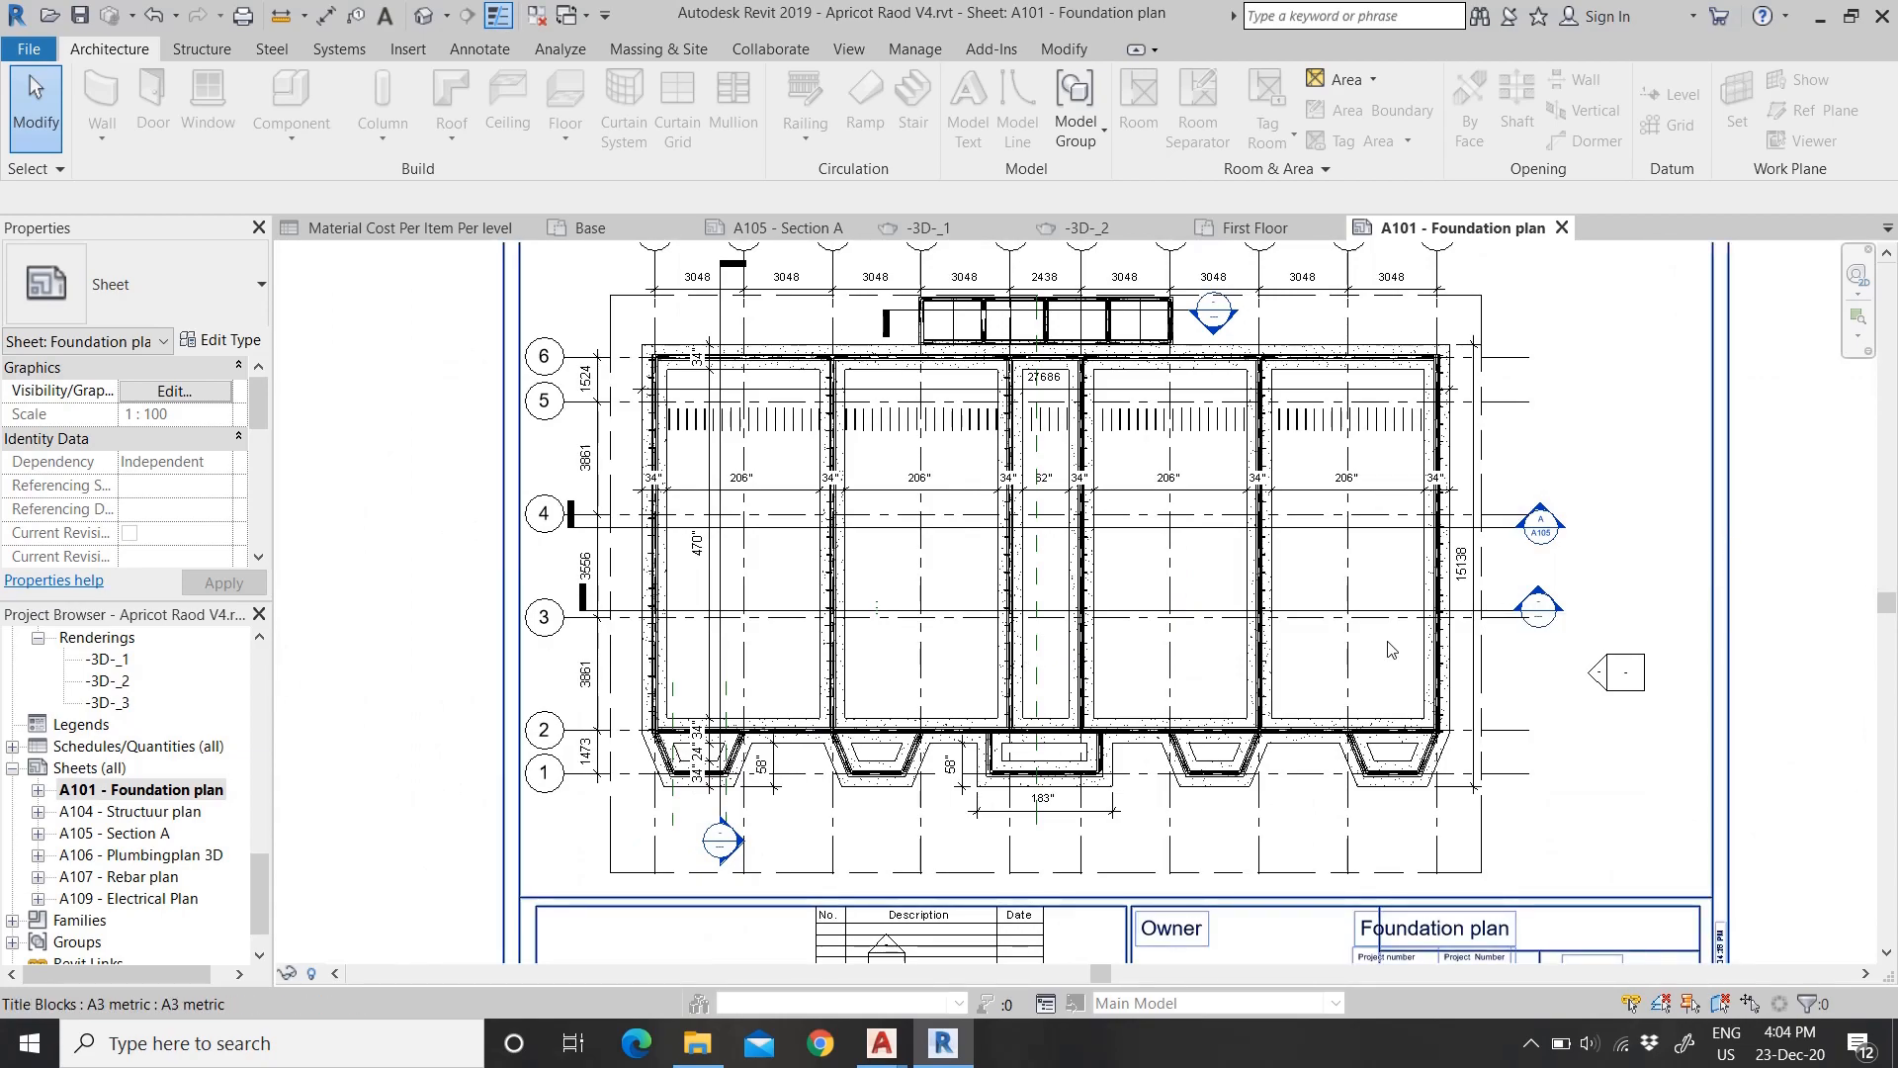
Step: Examine the title block of the Foundation plan sheet, including its sheet number and scale
scroll(1127, 684, "down", 2)
scroll(1400, 819, "up", 2)
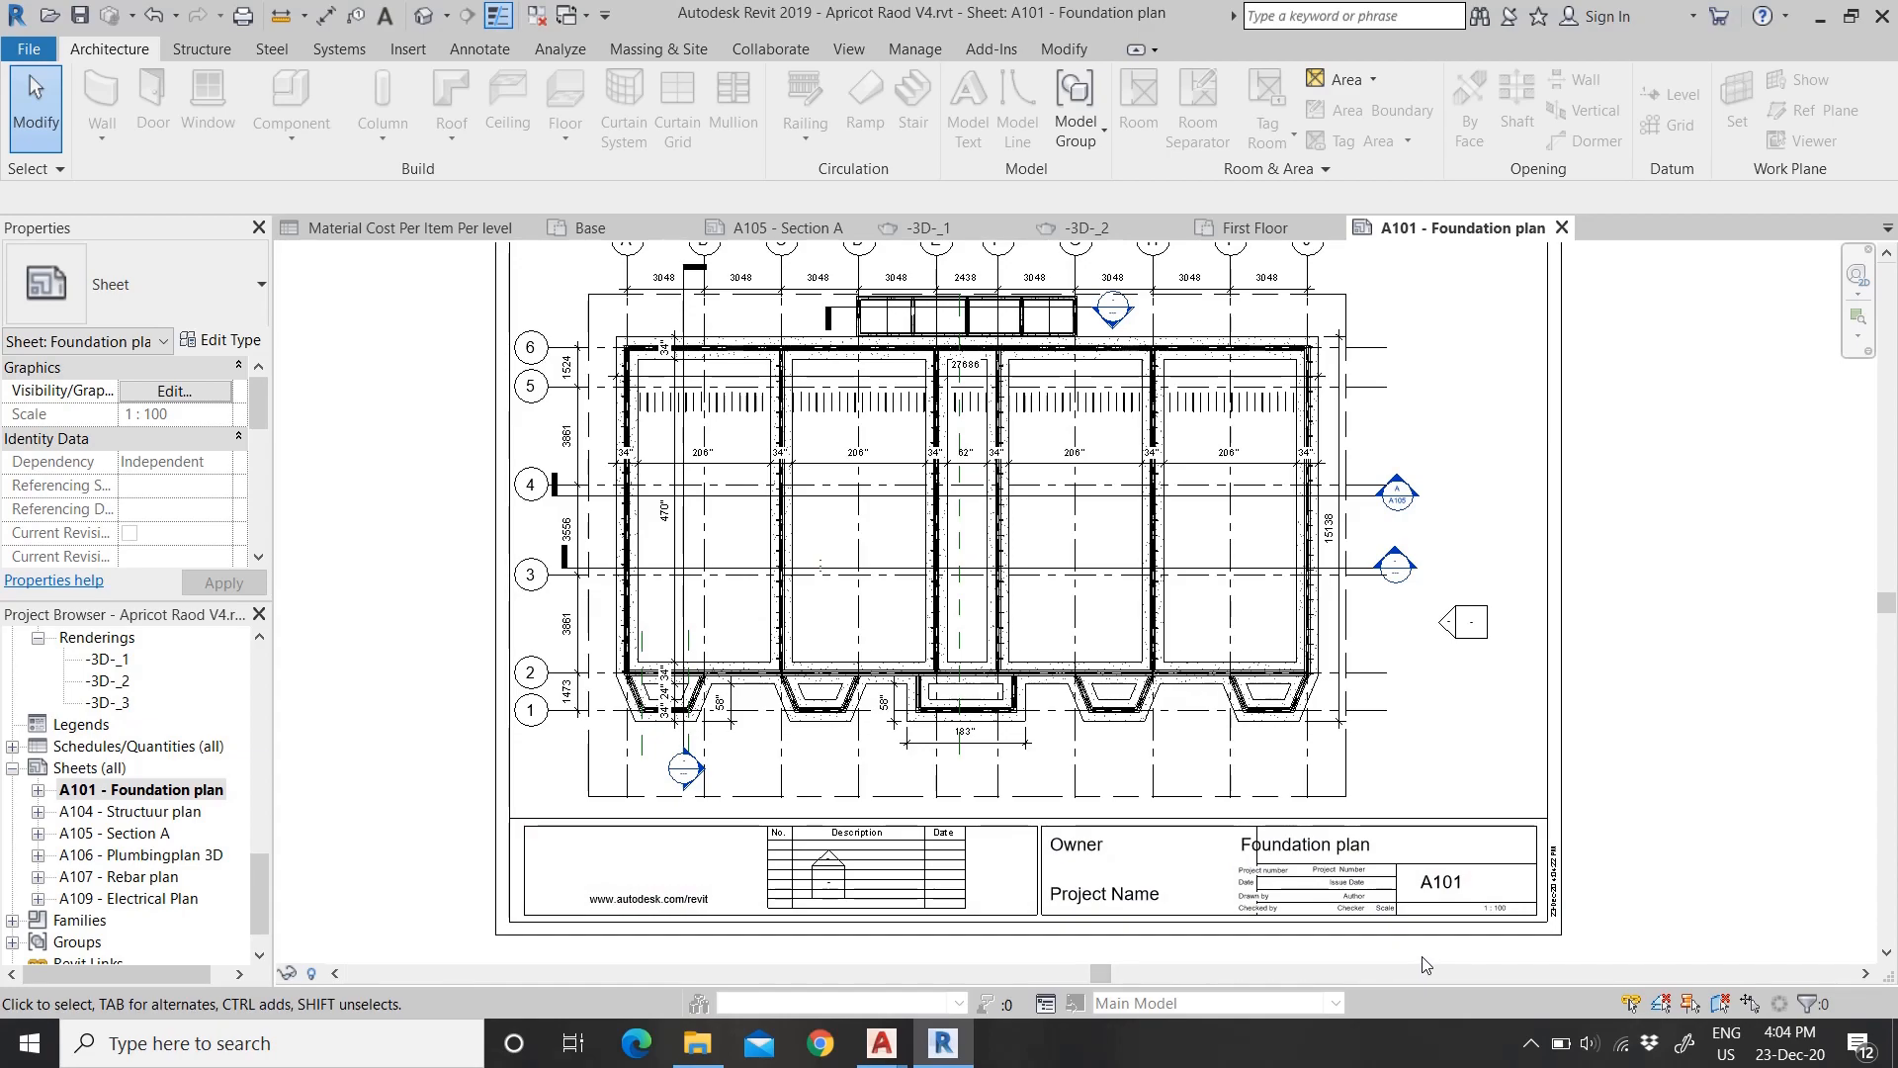
scroll(1419, 959, "up", 4)
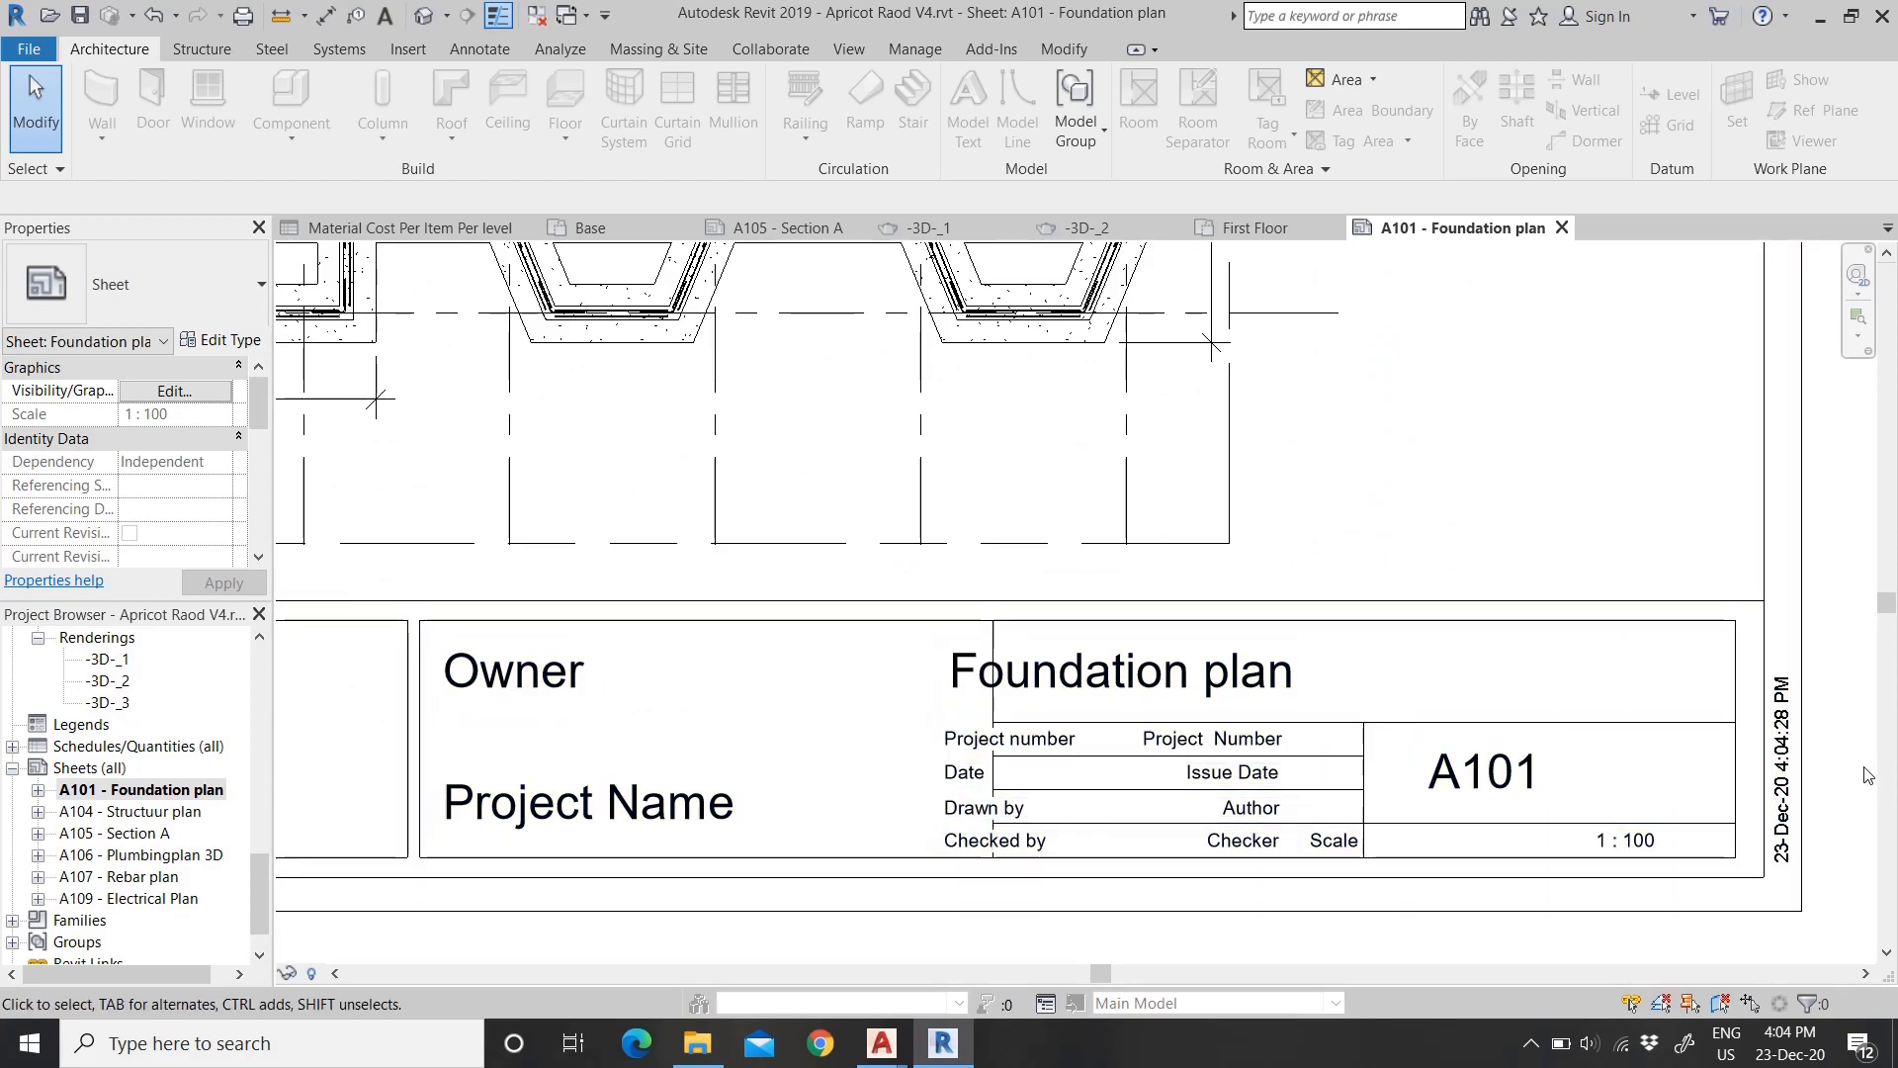
scroll(1285, 821, "down", 4)
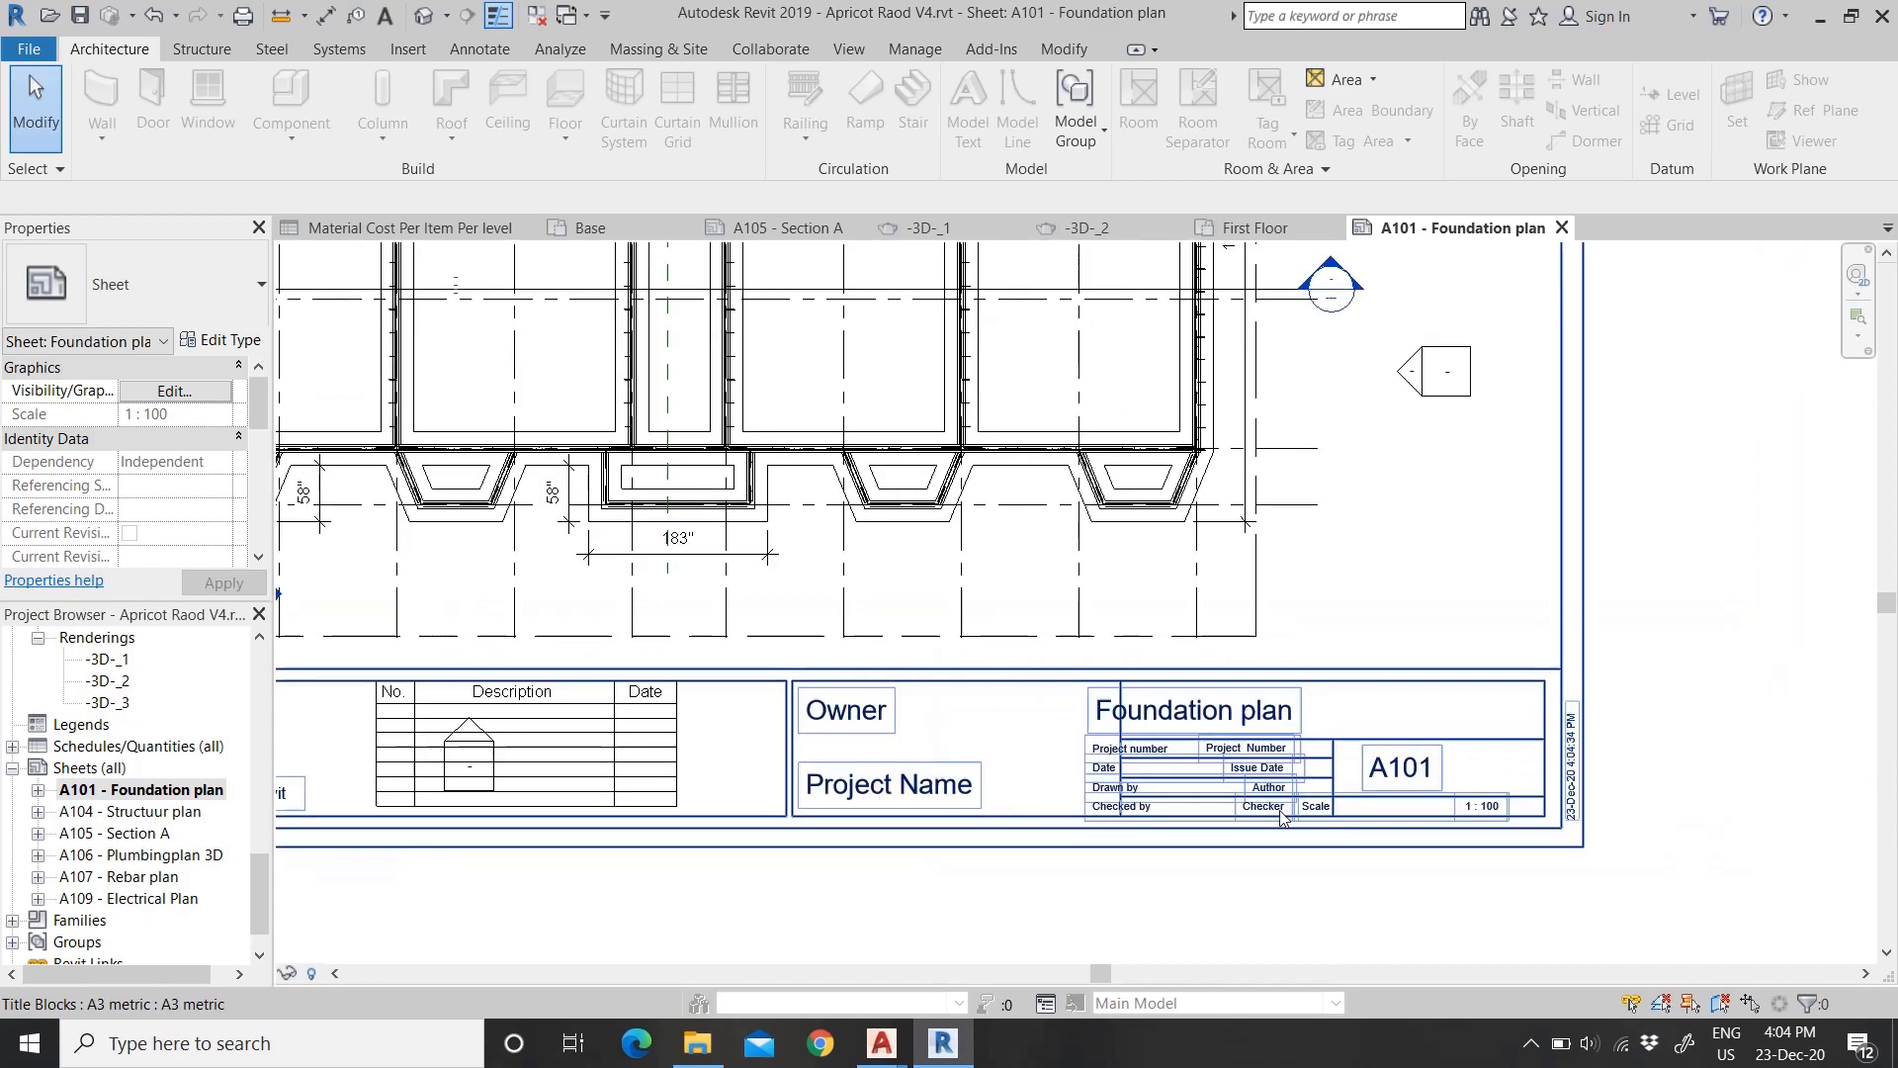
Step: Look over the whole Foundation plan sheet and go through the project's list of views
scroll(1307, 847, "down", 2)
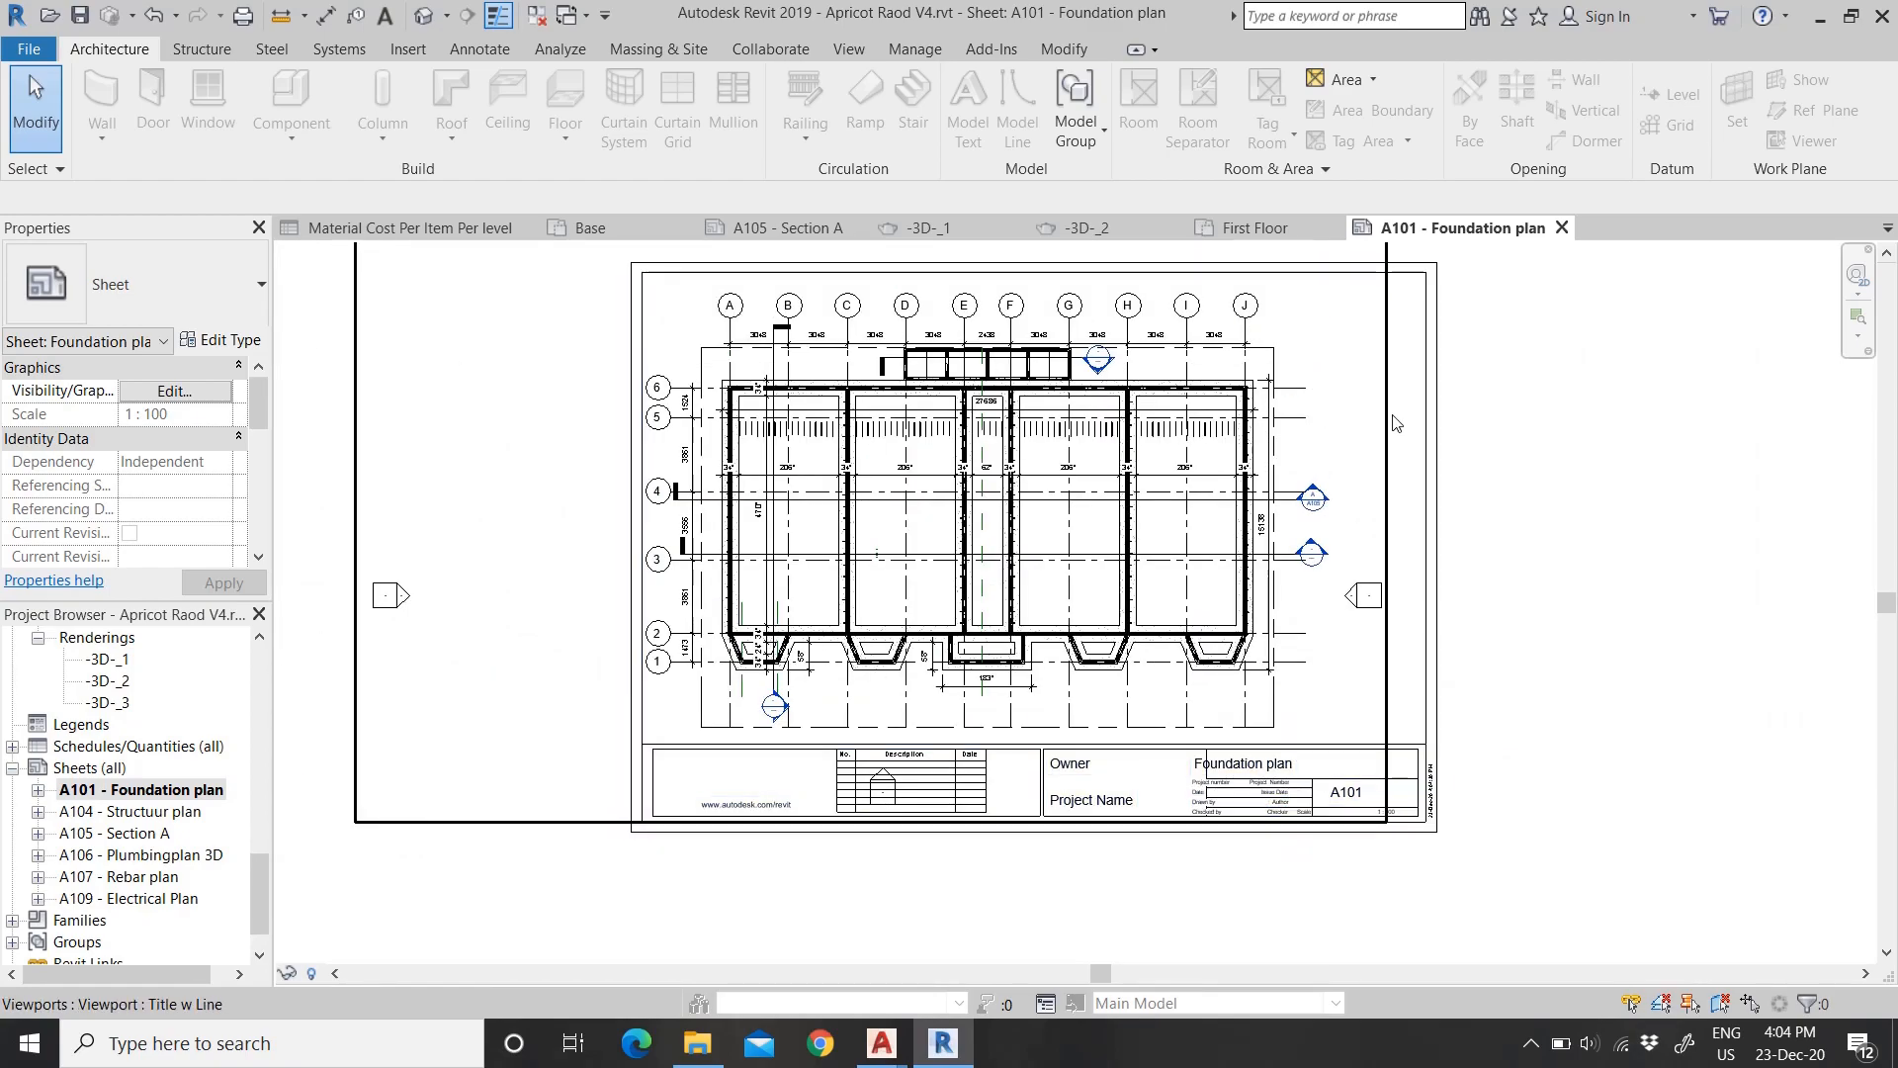
scroll(1448, 456, "up", 1)
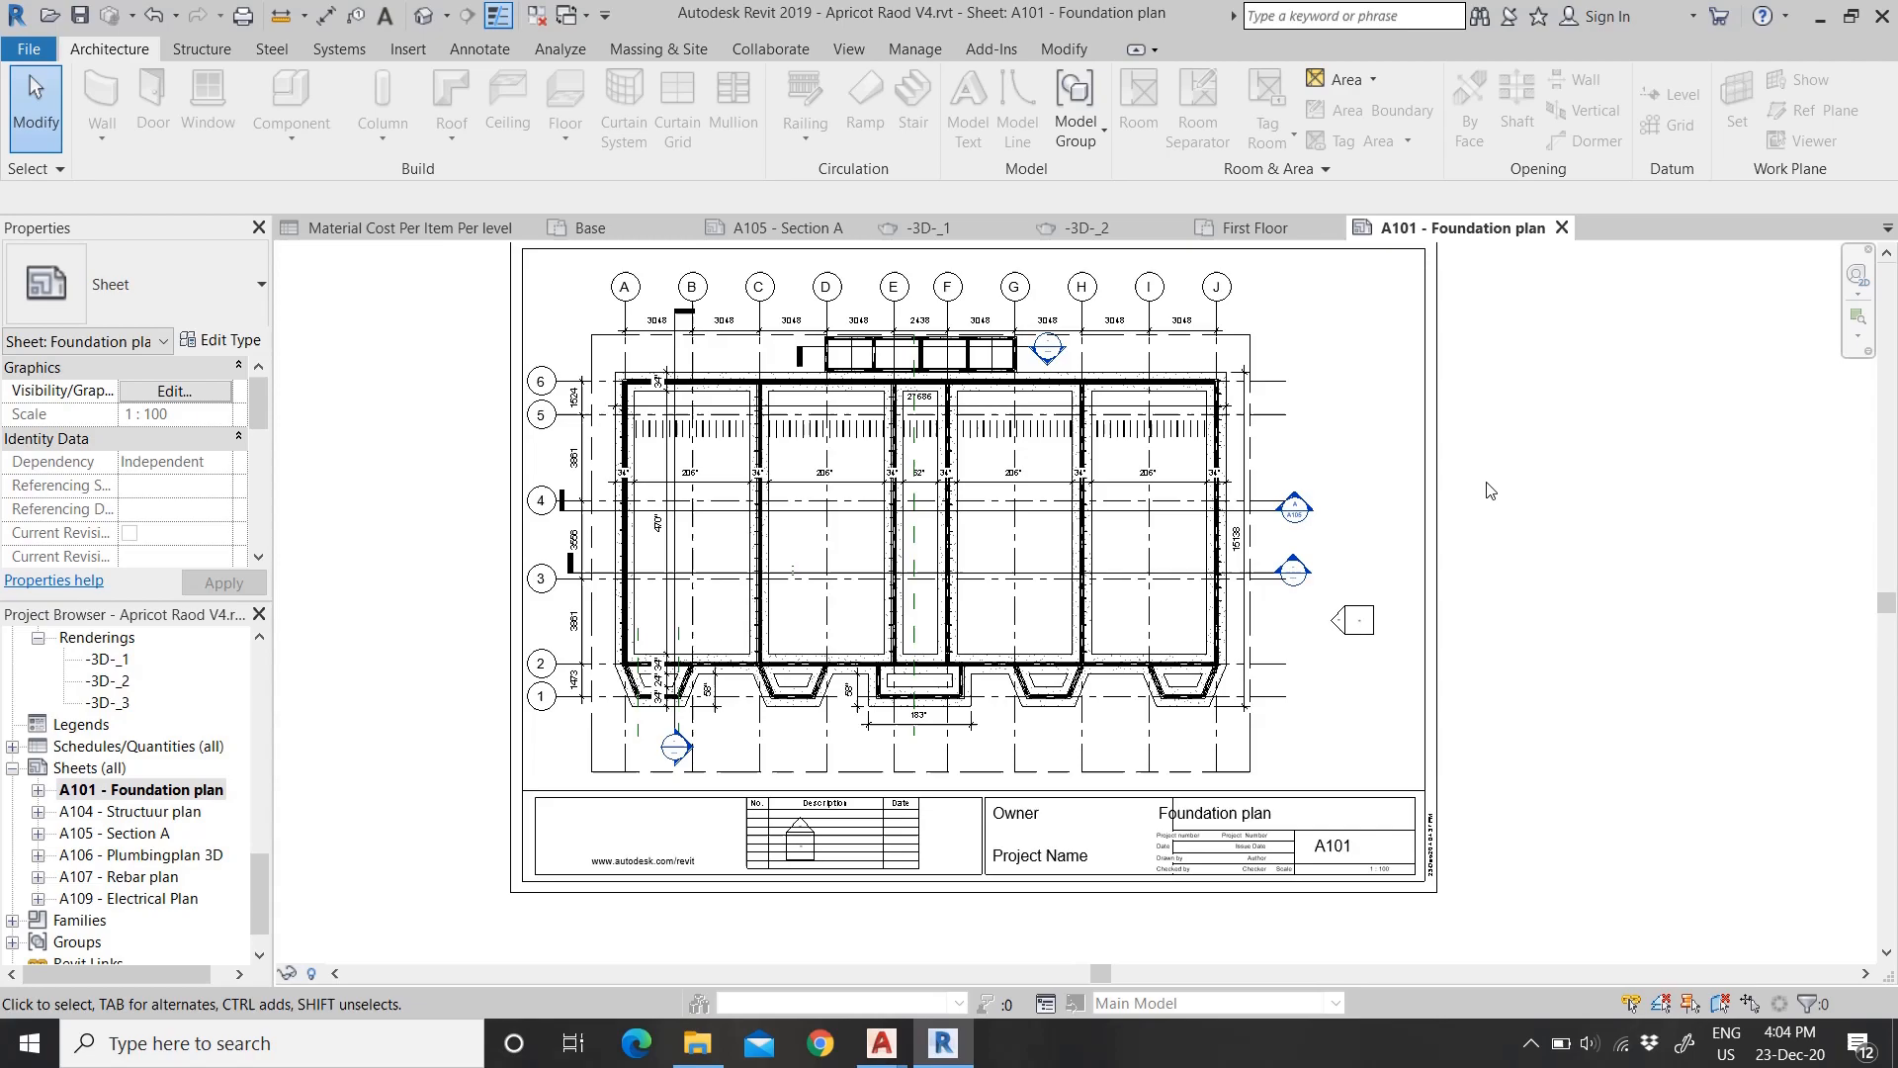
left_click(126, 811)
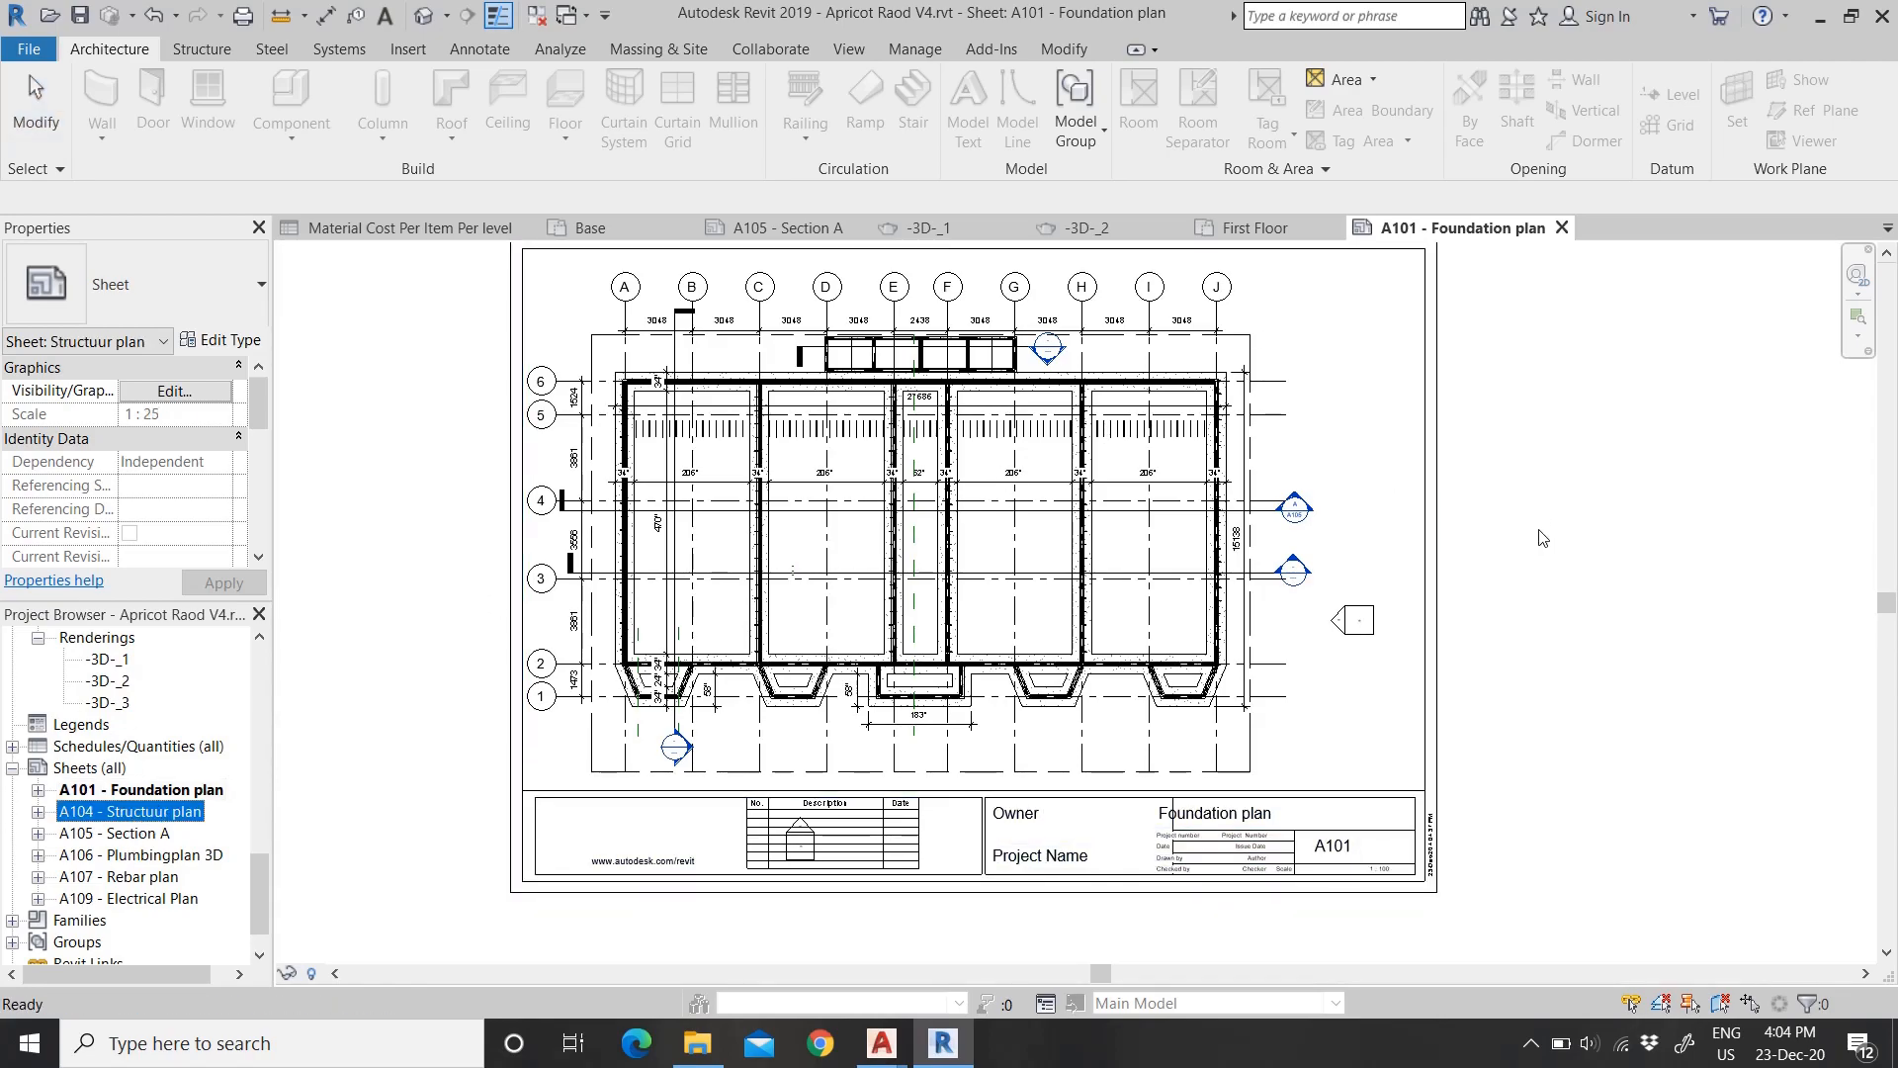
scroll(148, 781, "up", 12)
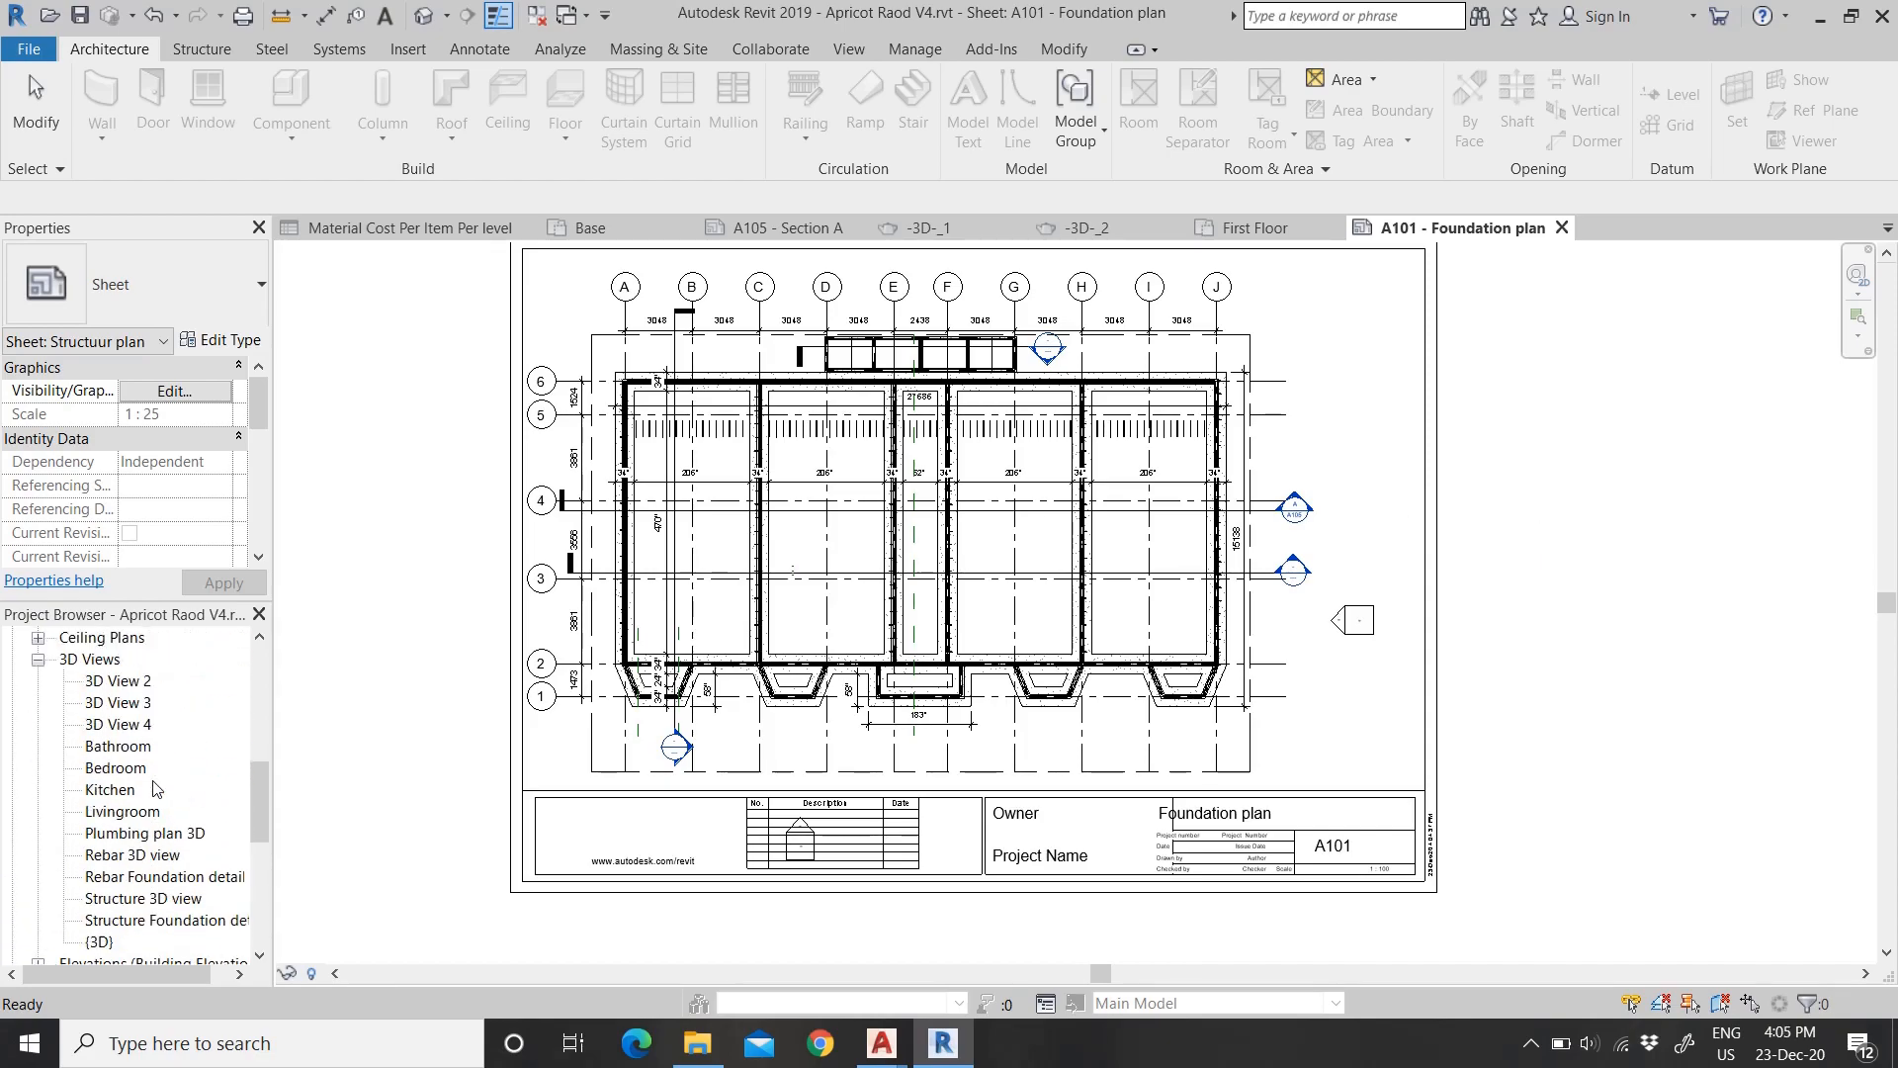
scroll(154, 787, "up", 4)
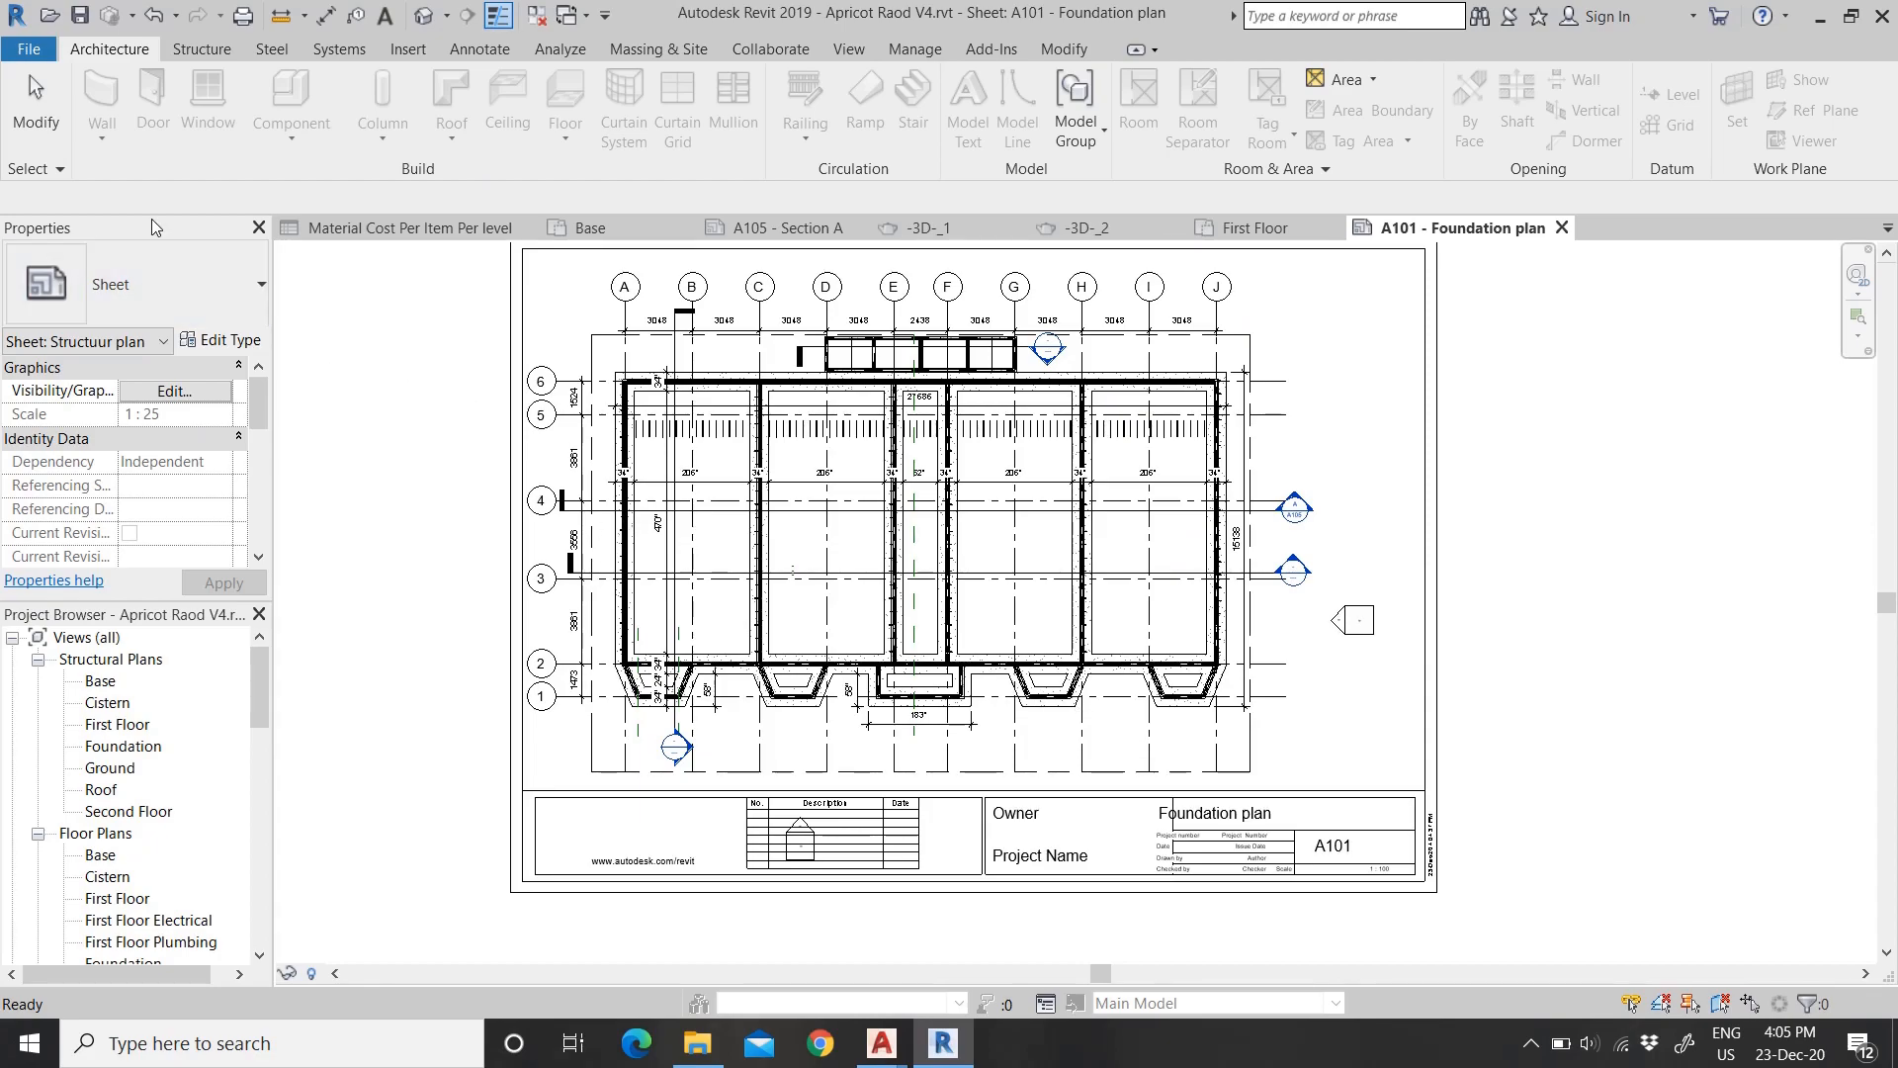
left_click(29, 50)
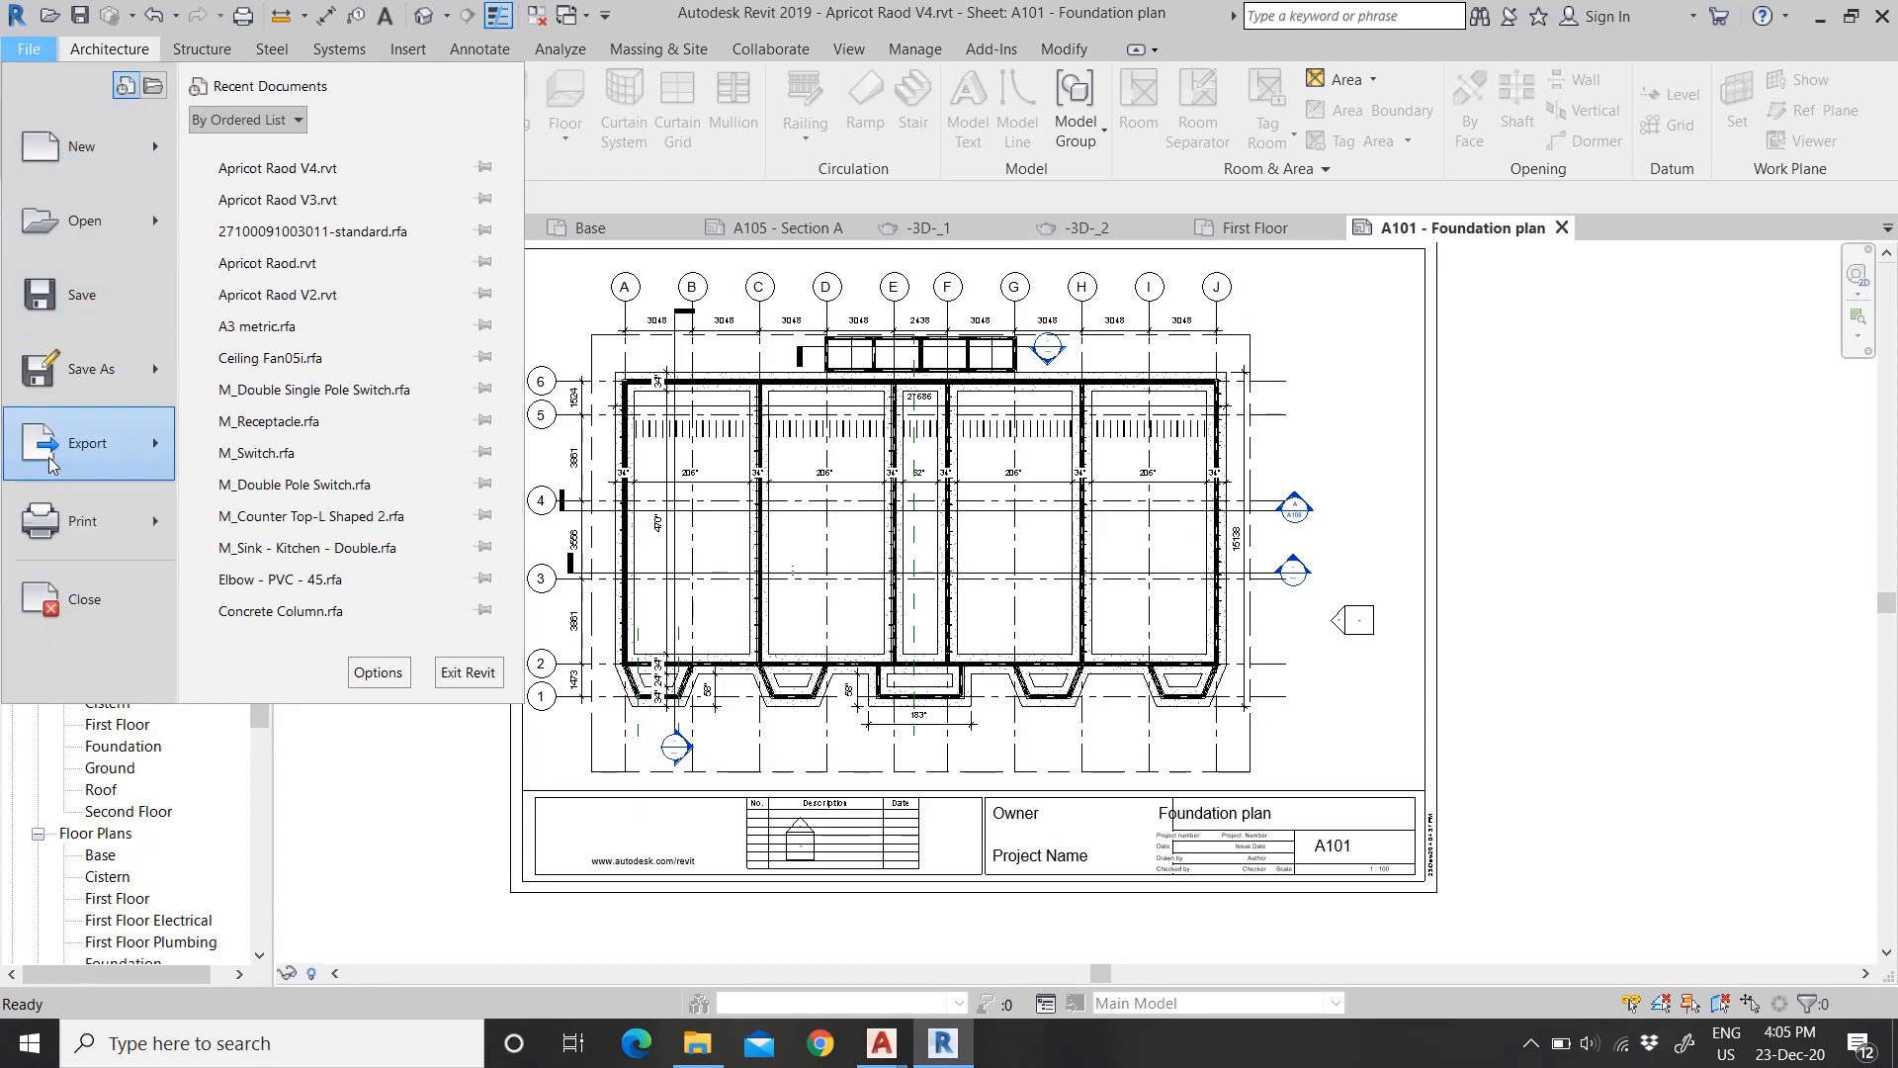
mouse_move(51, 465)
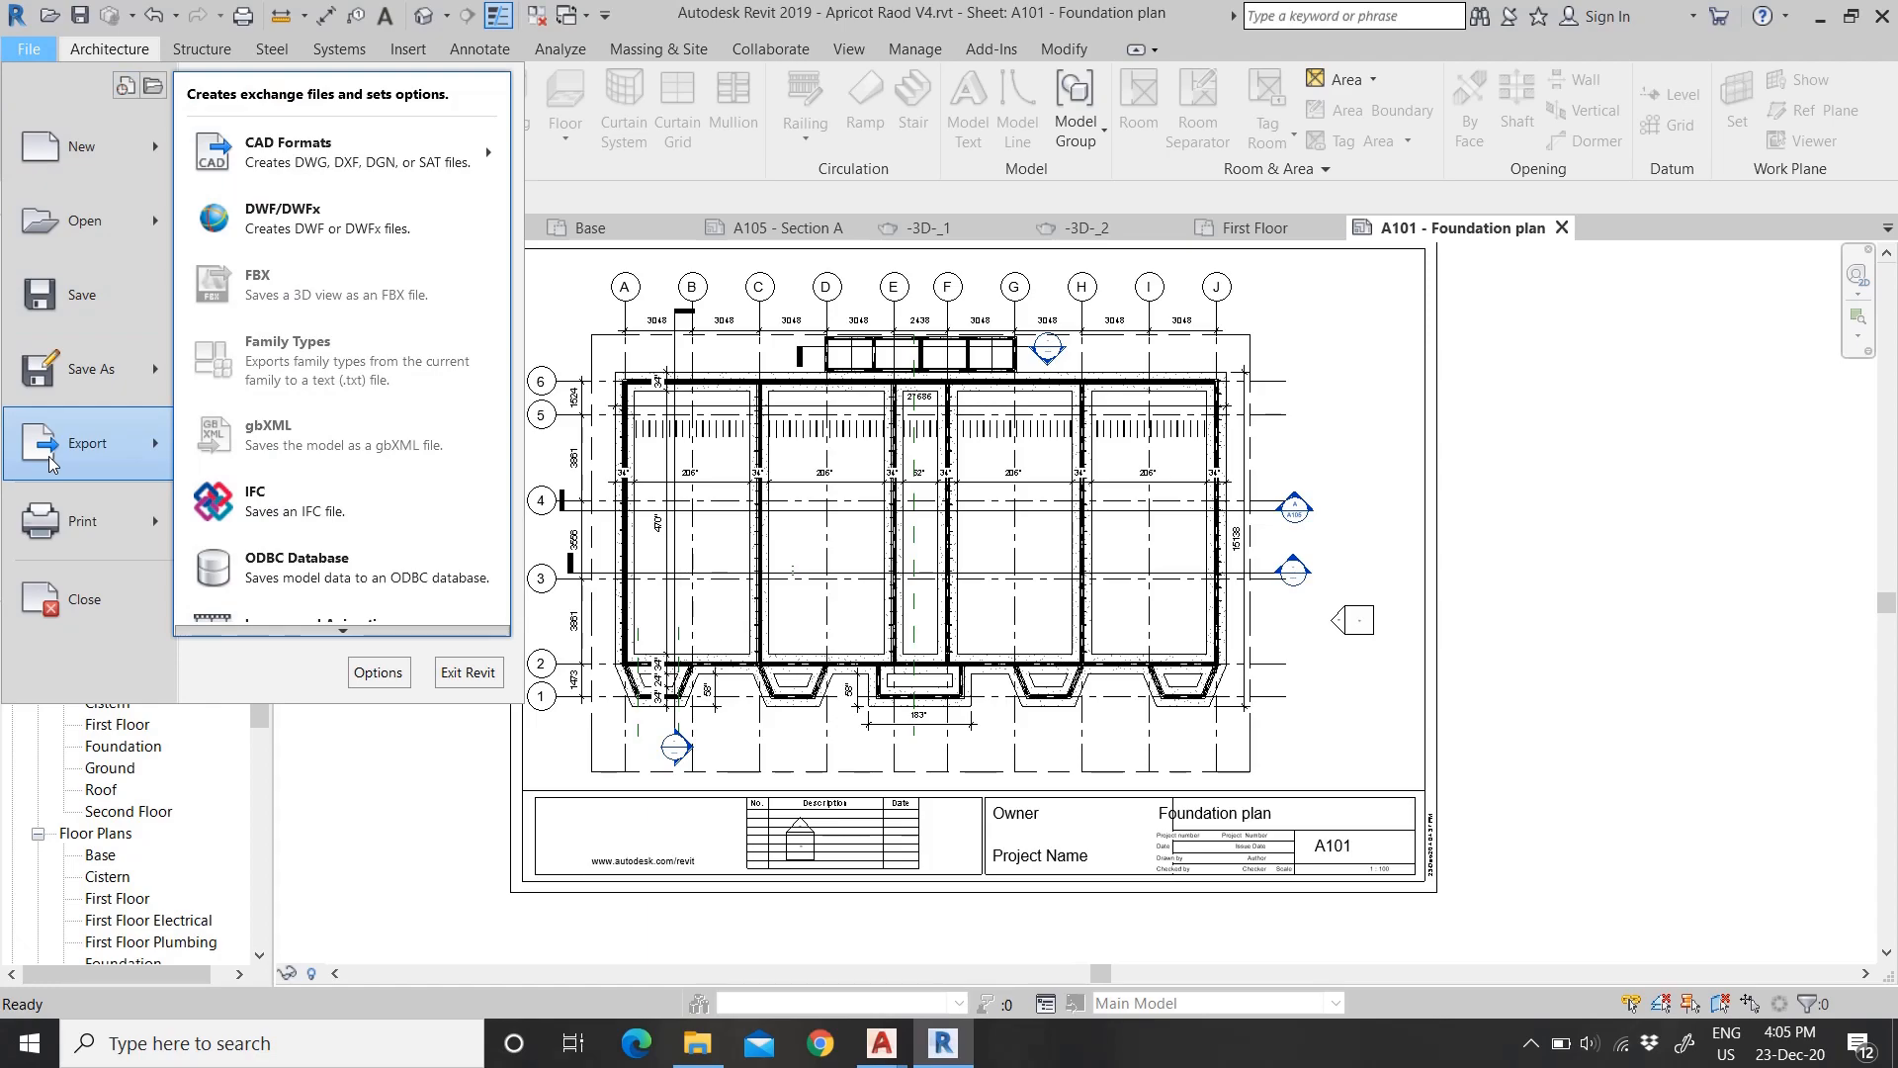
left_click(29, 53)
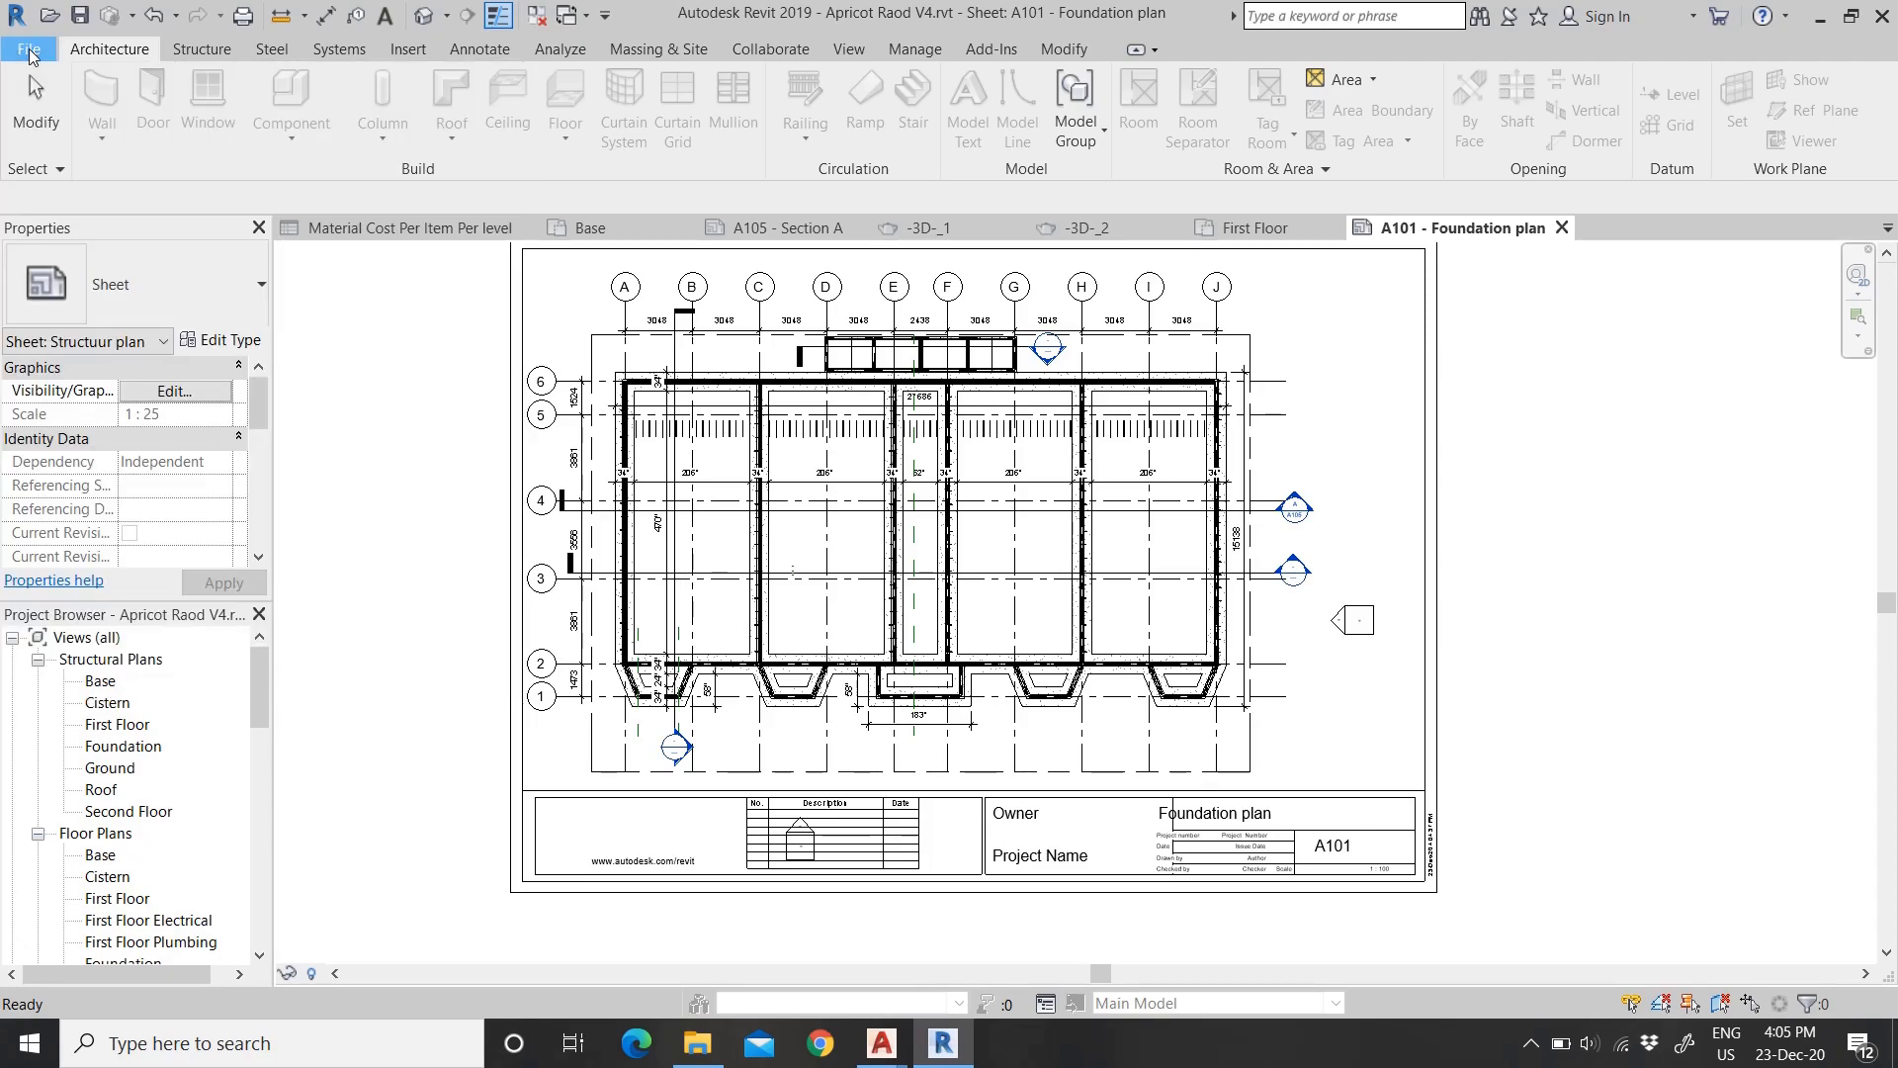
Step: Start an export to the DWG CAD format, saving the project first
left_click(29, 52)
mouse_move(77, 447)
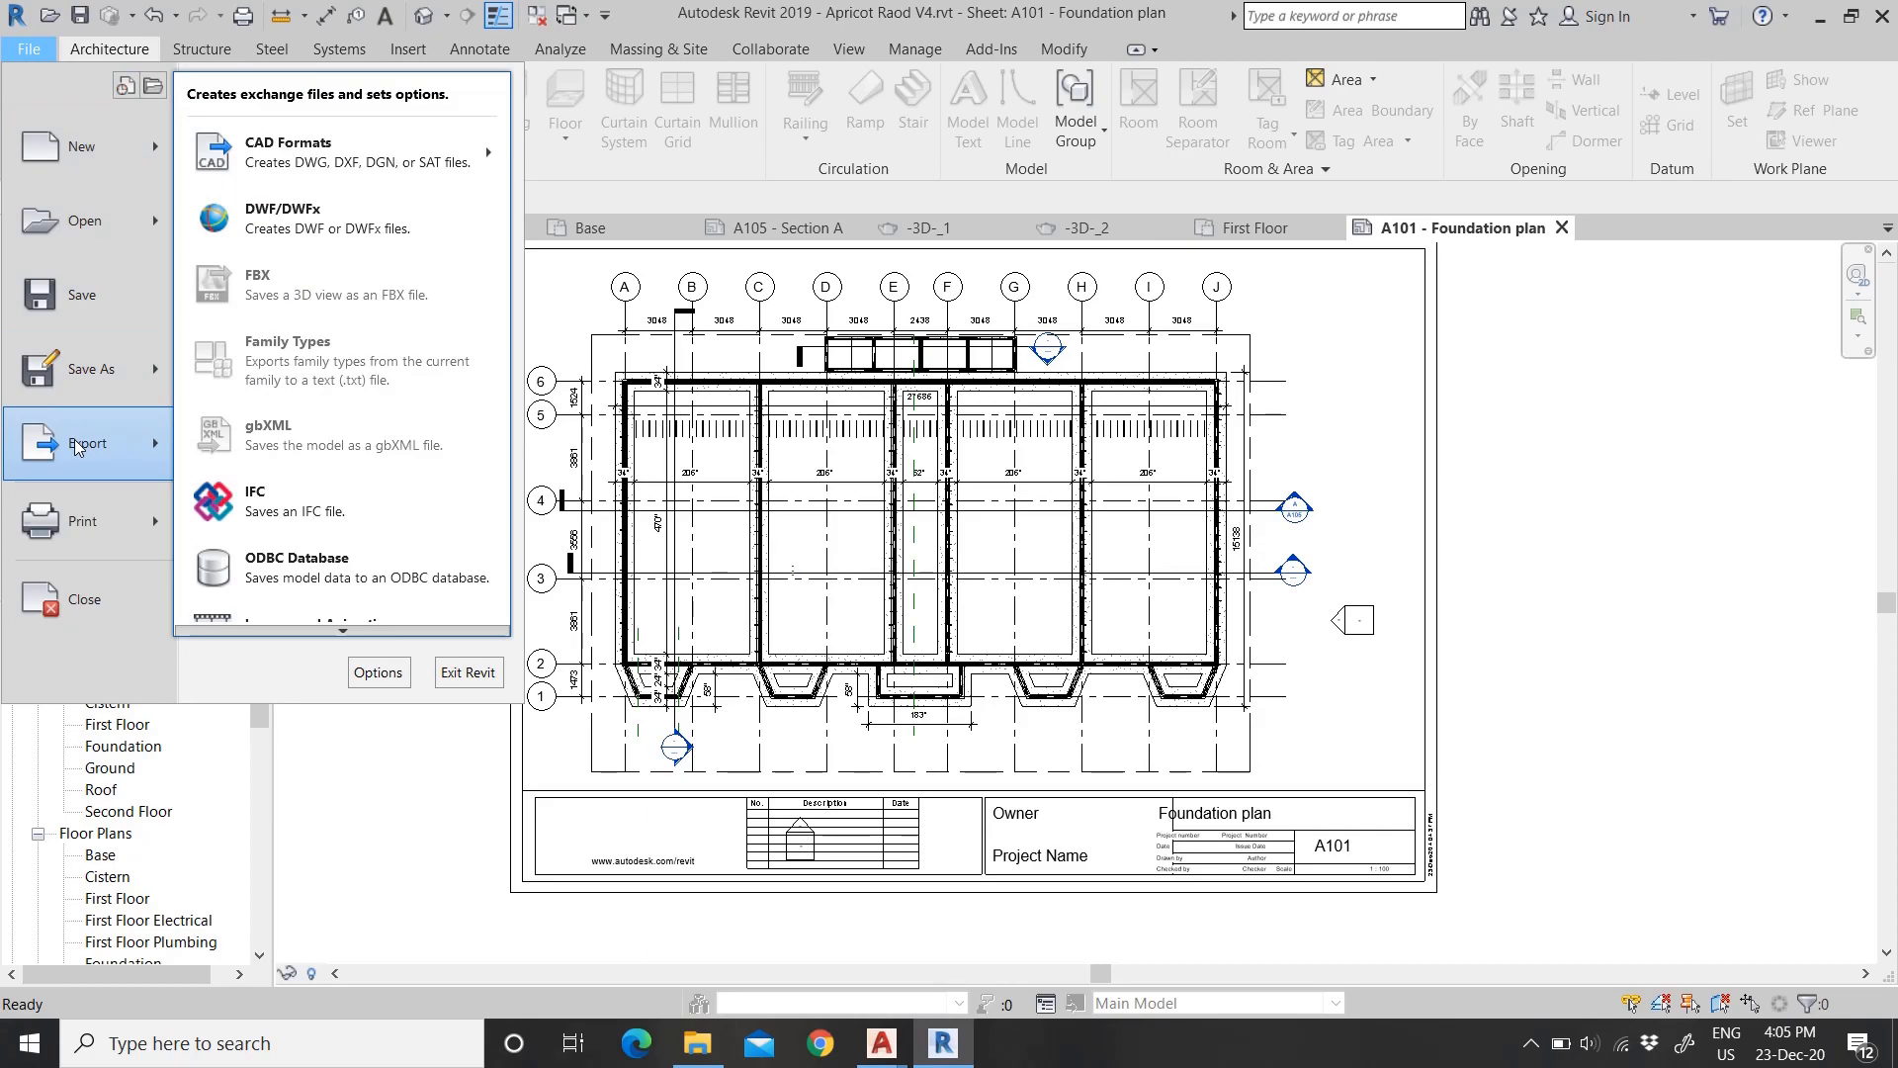
mouse_move(465, 153)
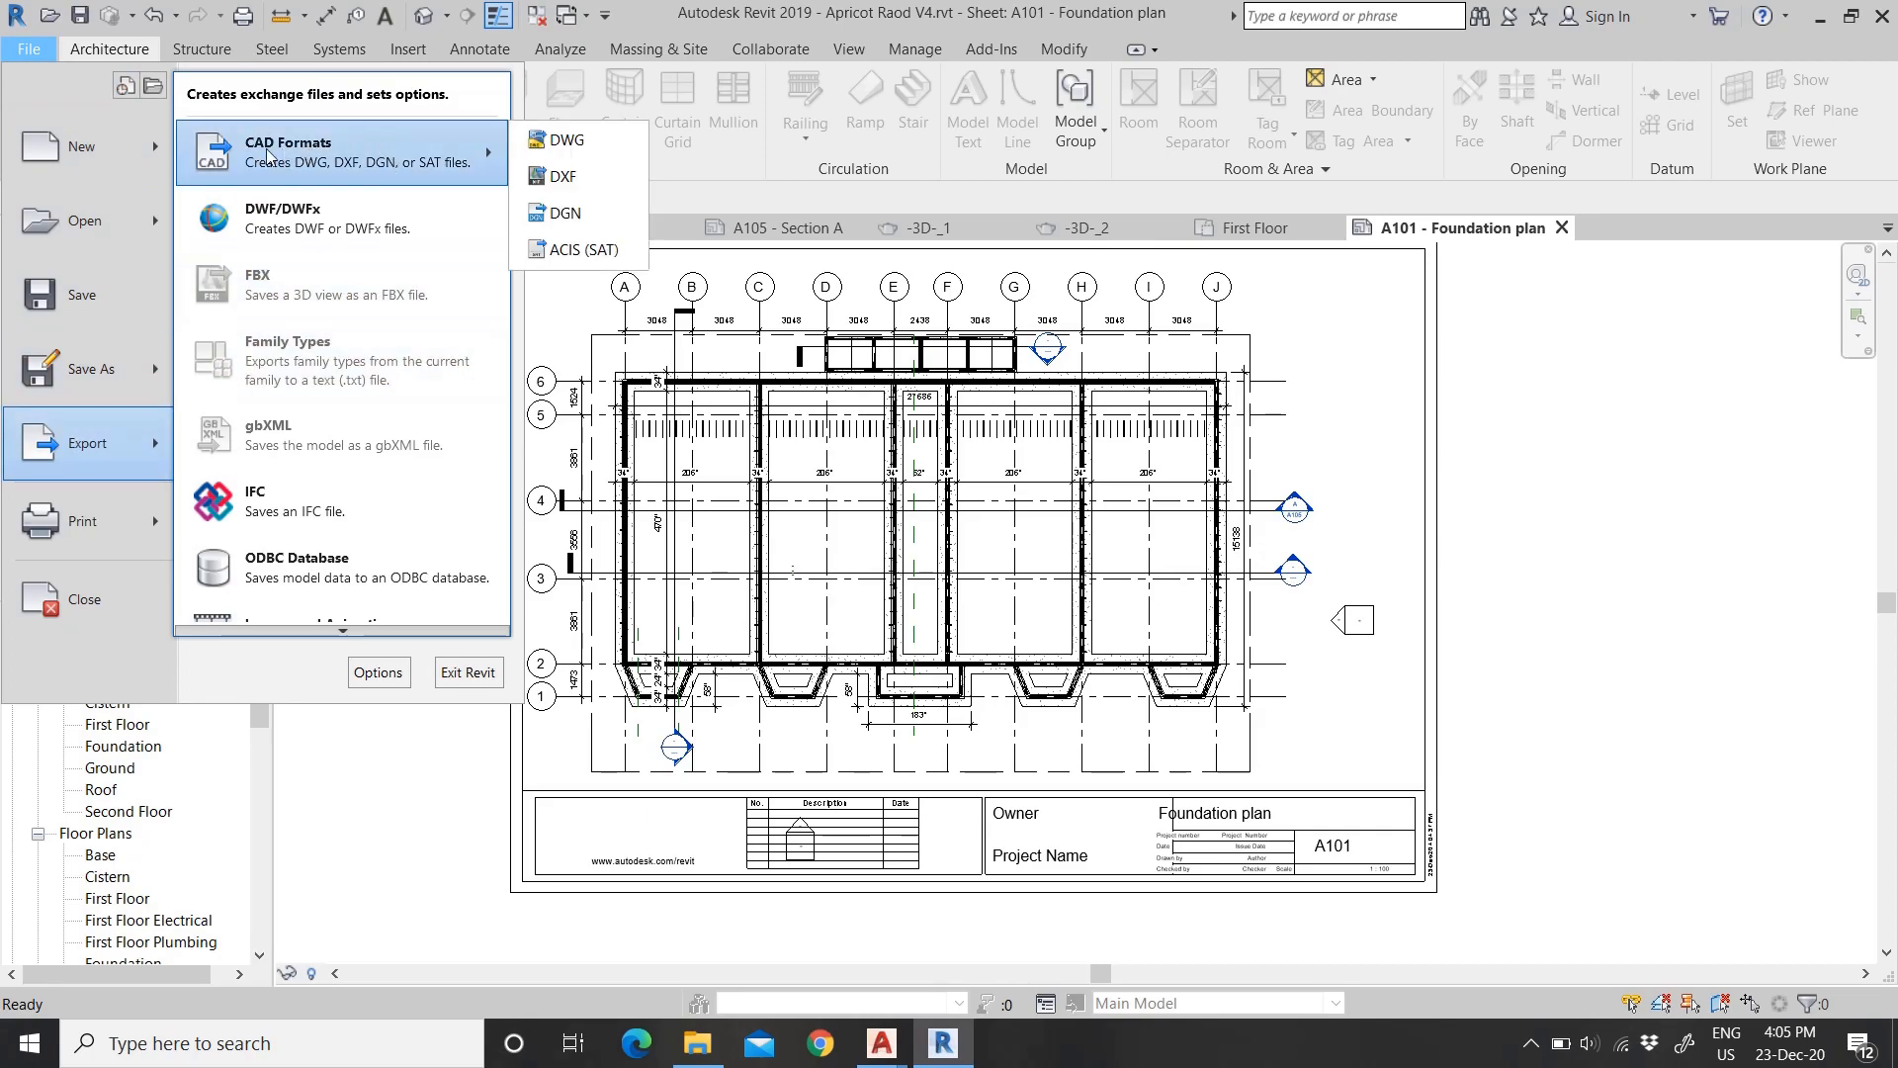
left_click(584, 144)
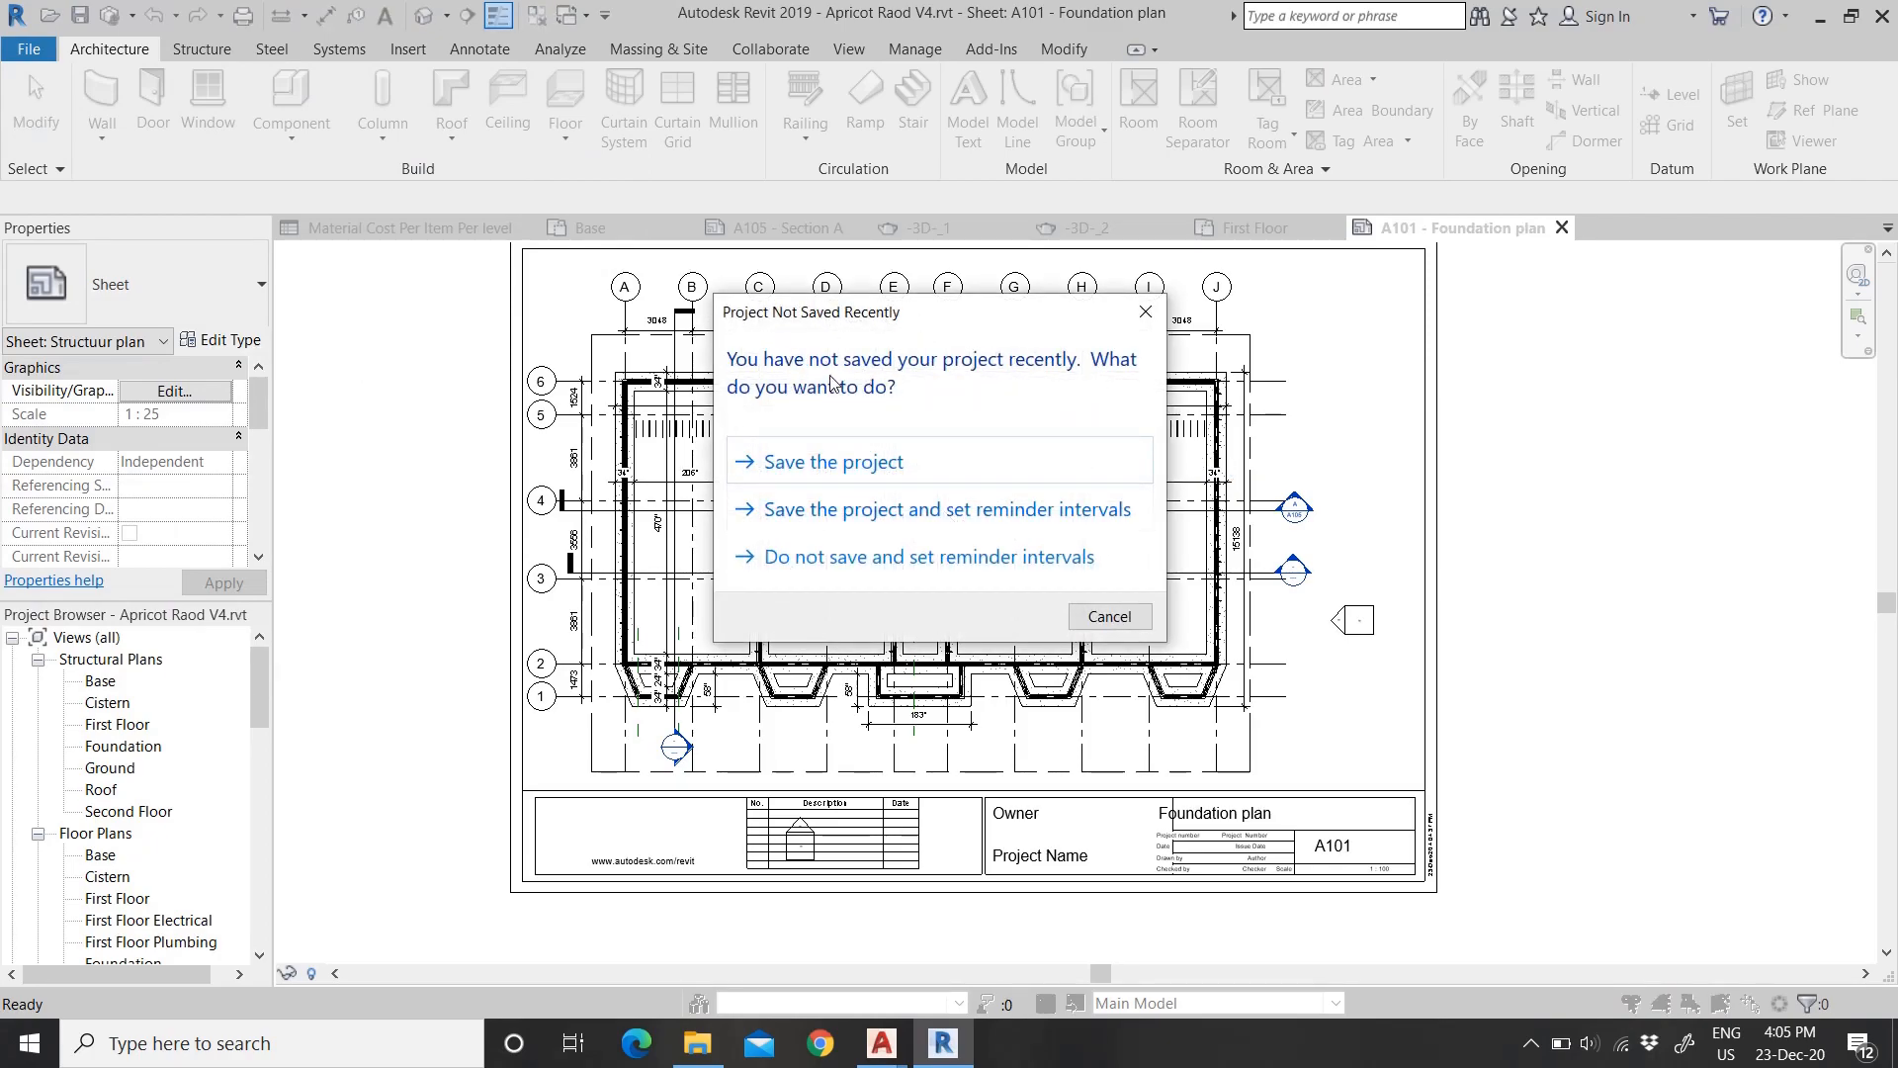
left_click(816, 471)
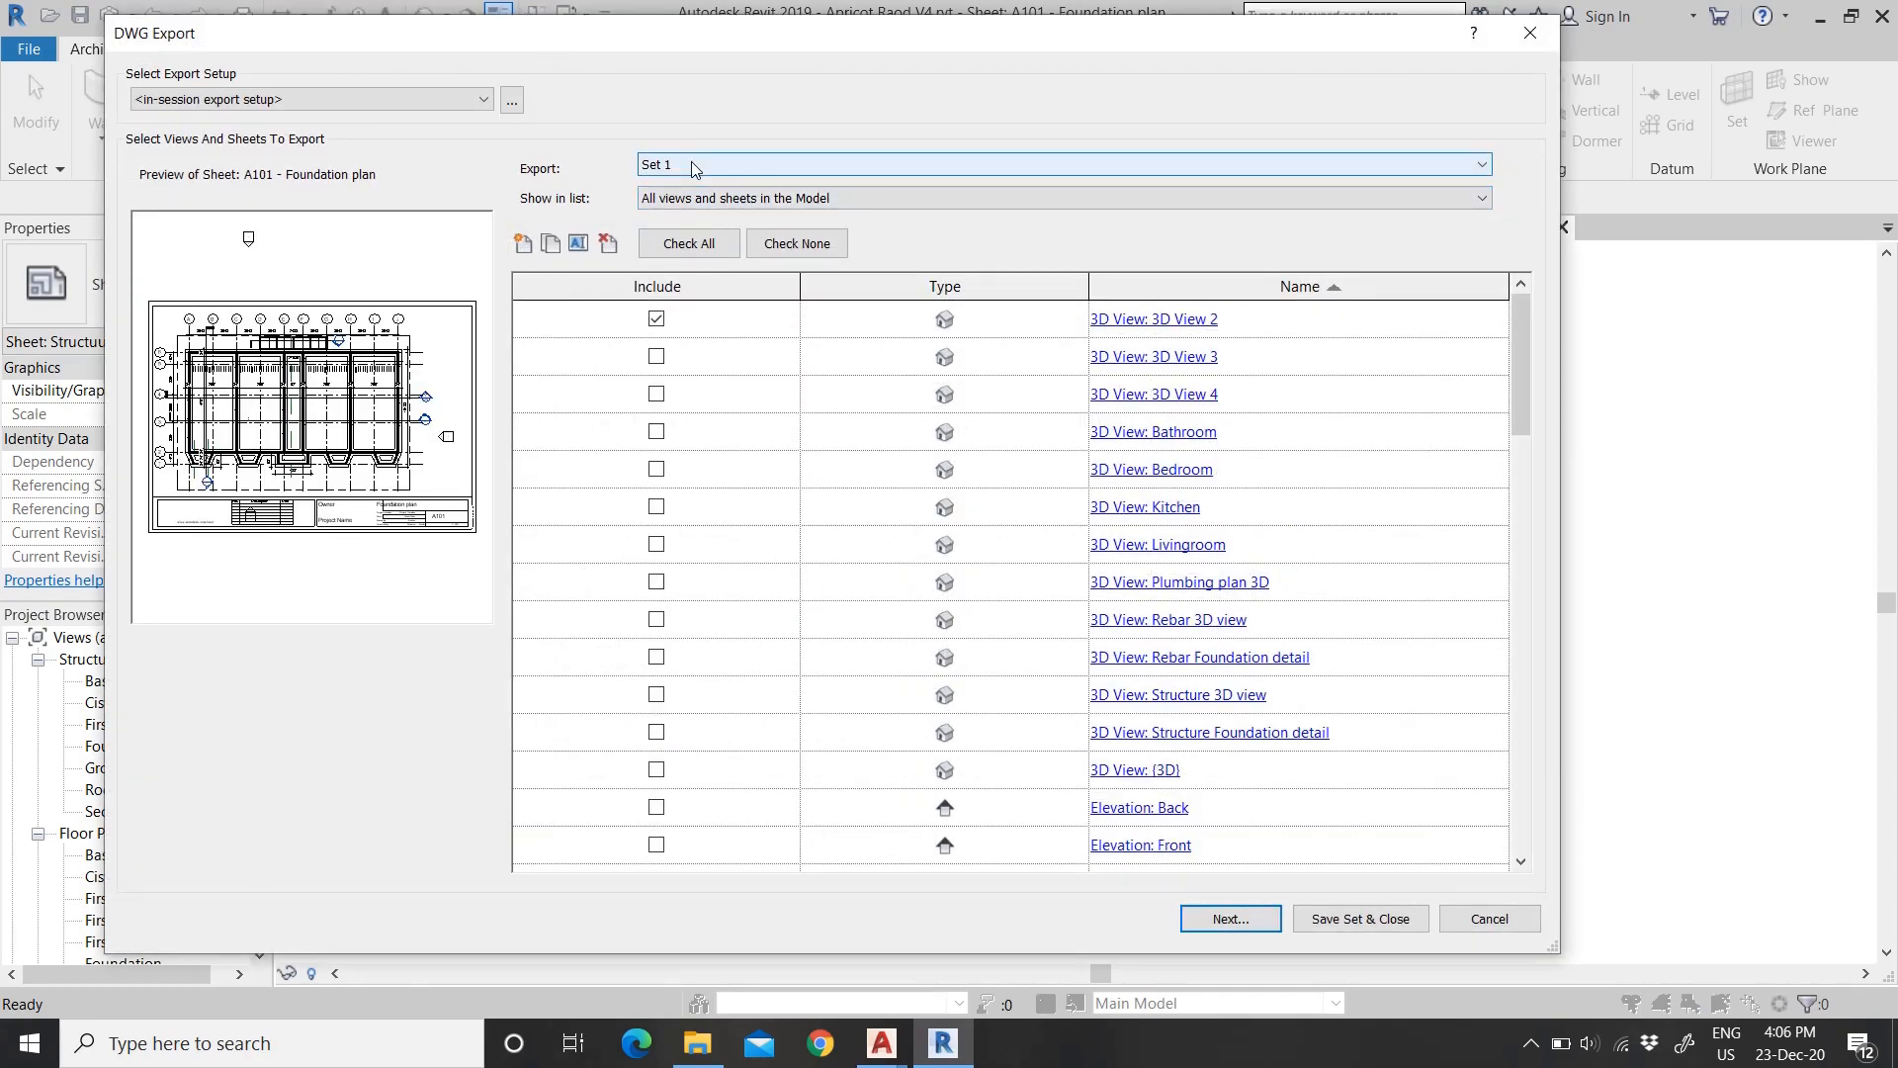
Step: Try the current view/sheet only and in-session view/sheet set export scopes, and return to Set 1
left_click(690, 164)
left_click(662, 180)
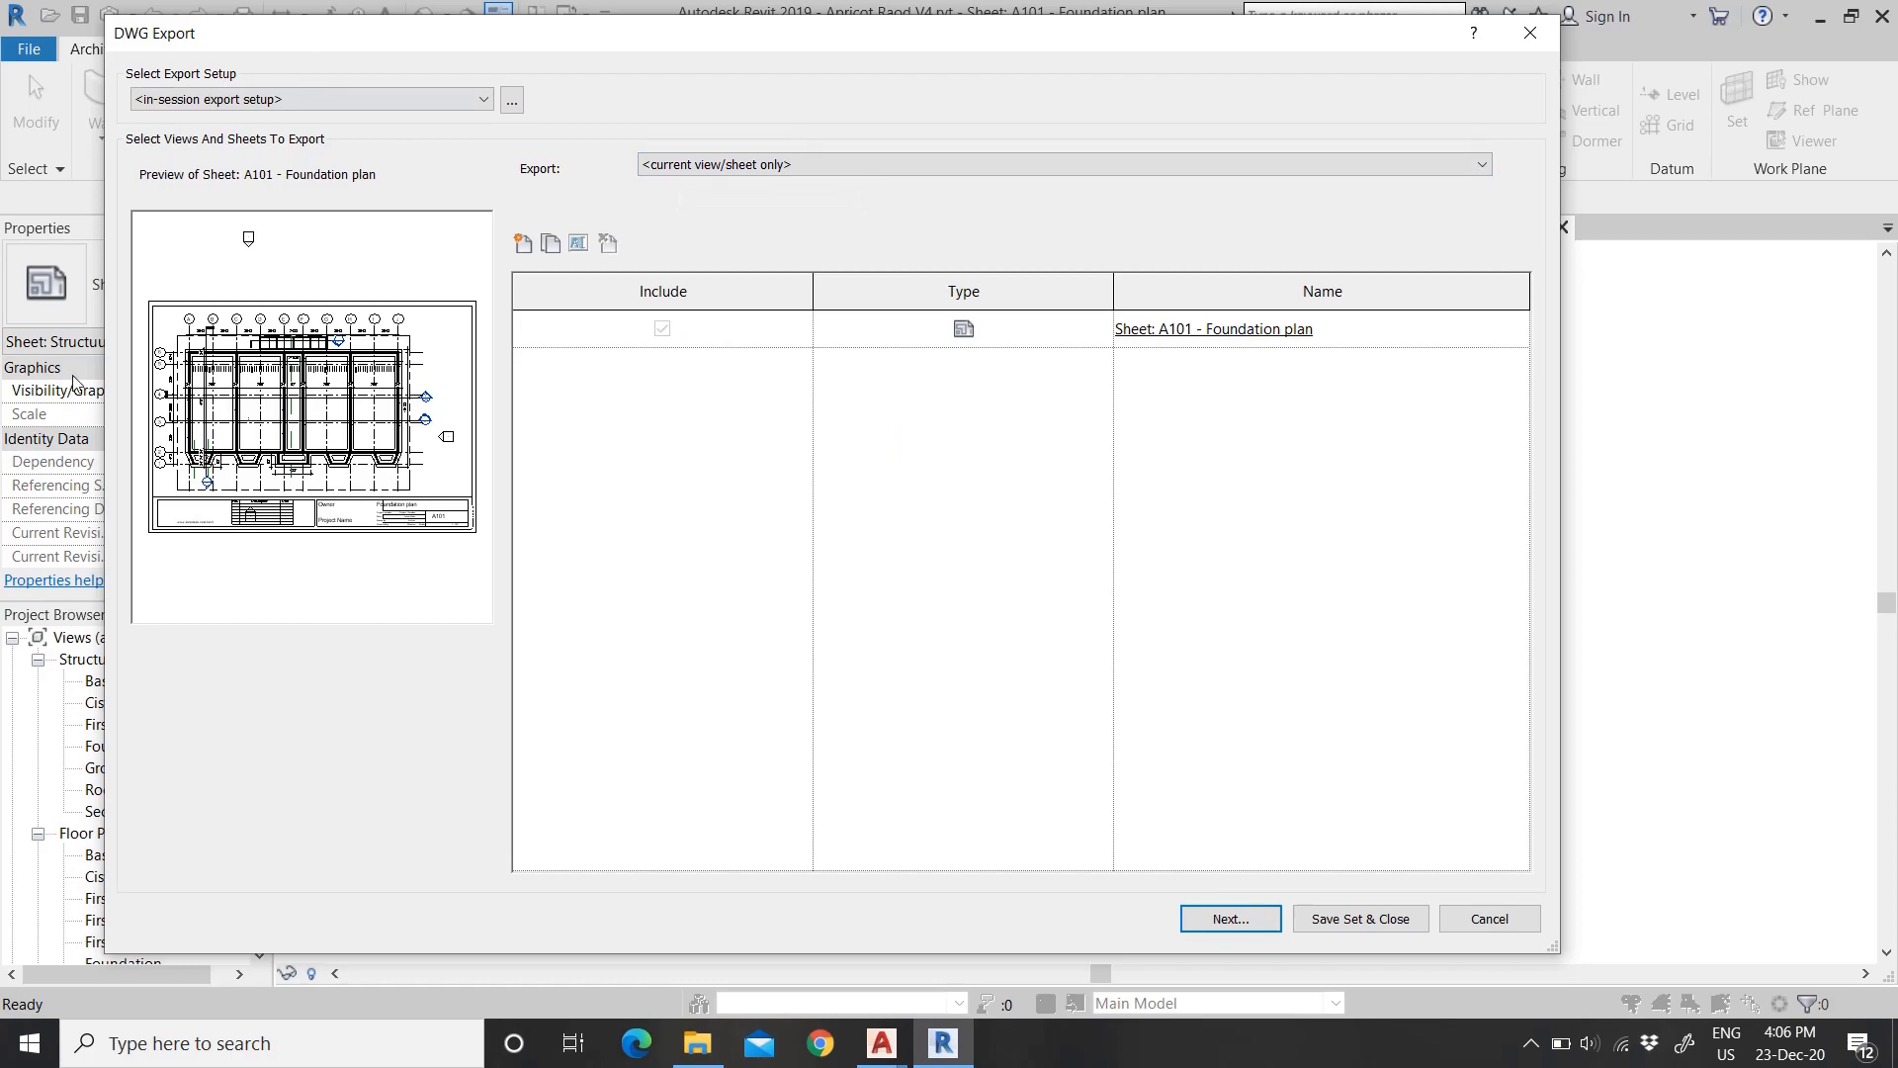
left_click(806, 170)
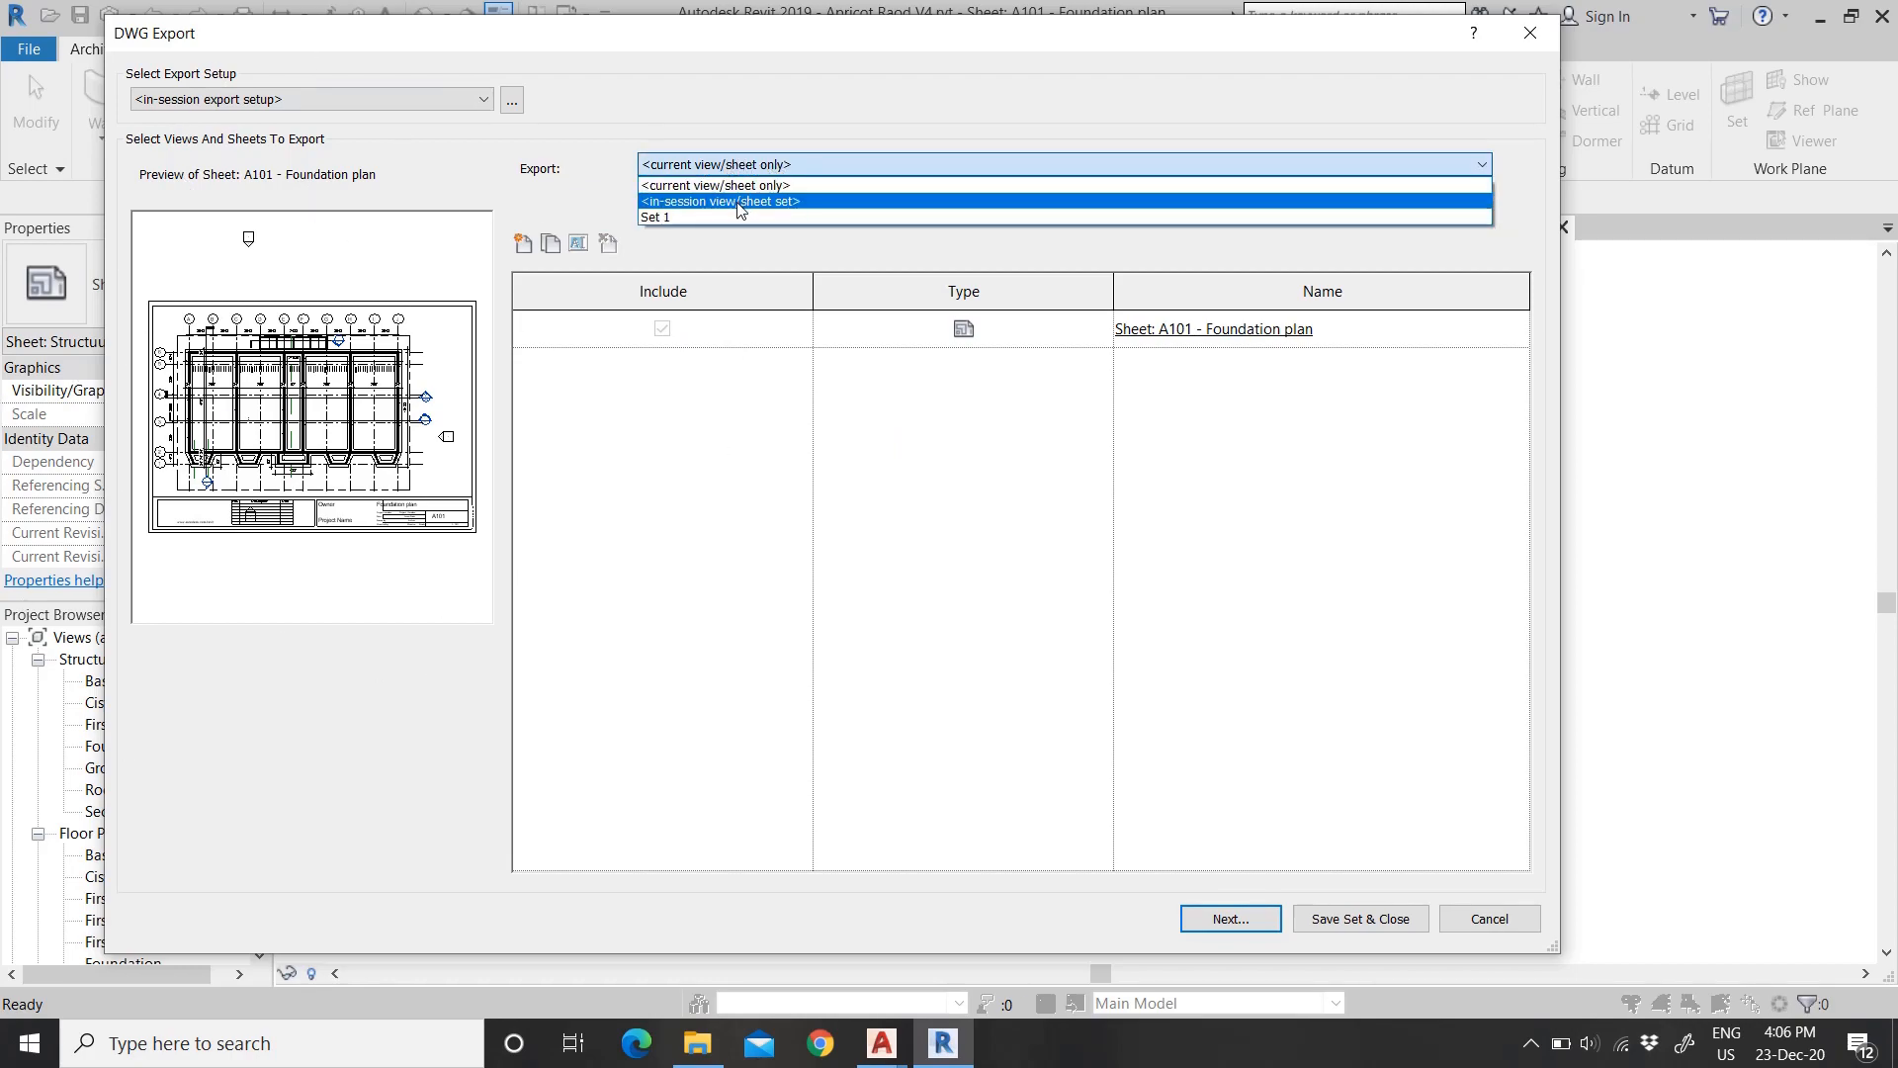
left_click(733, 203)
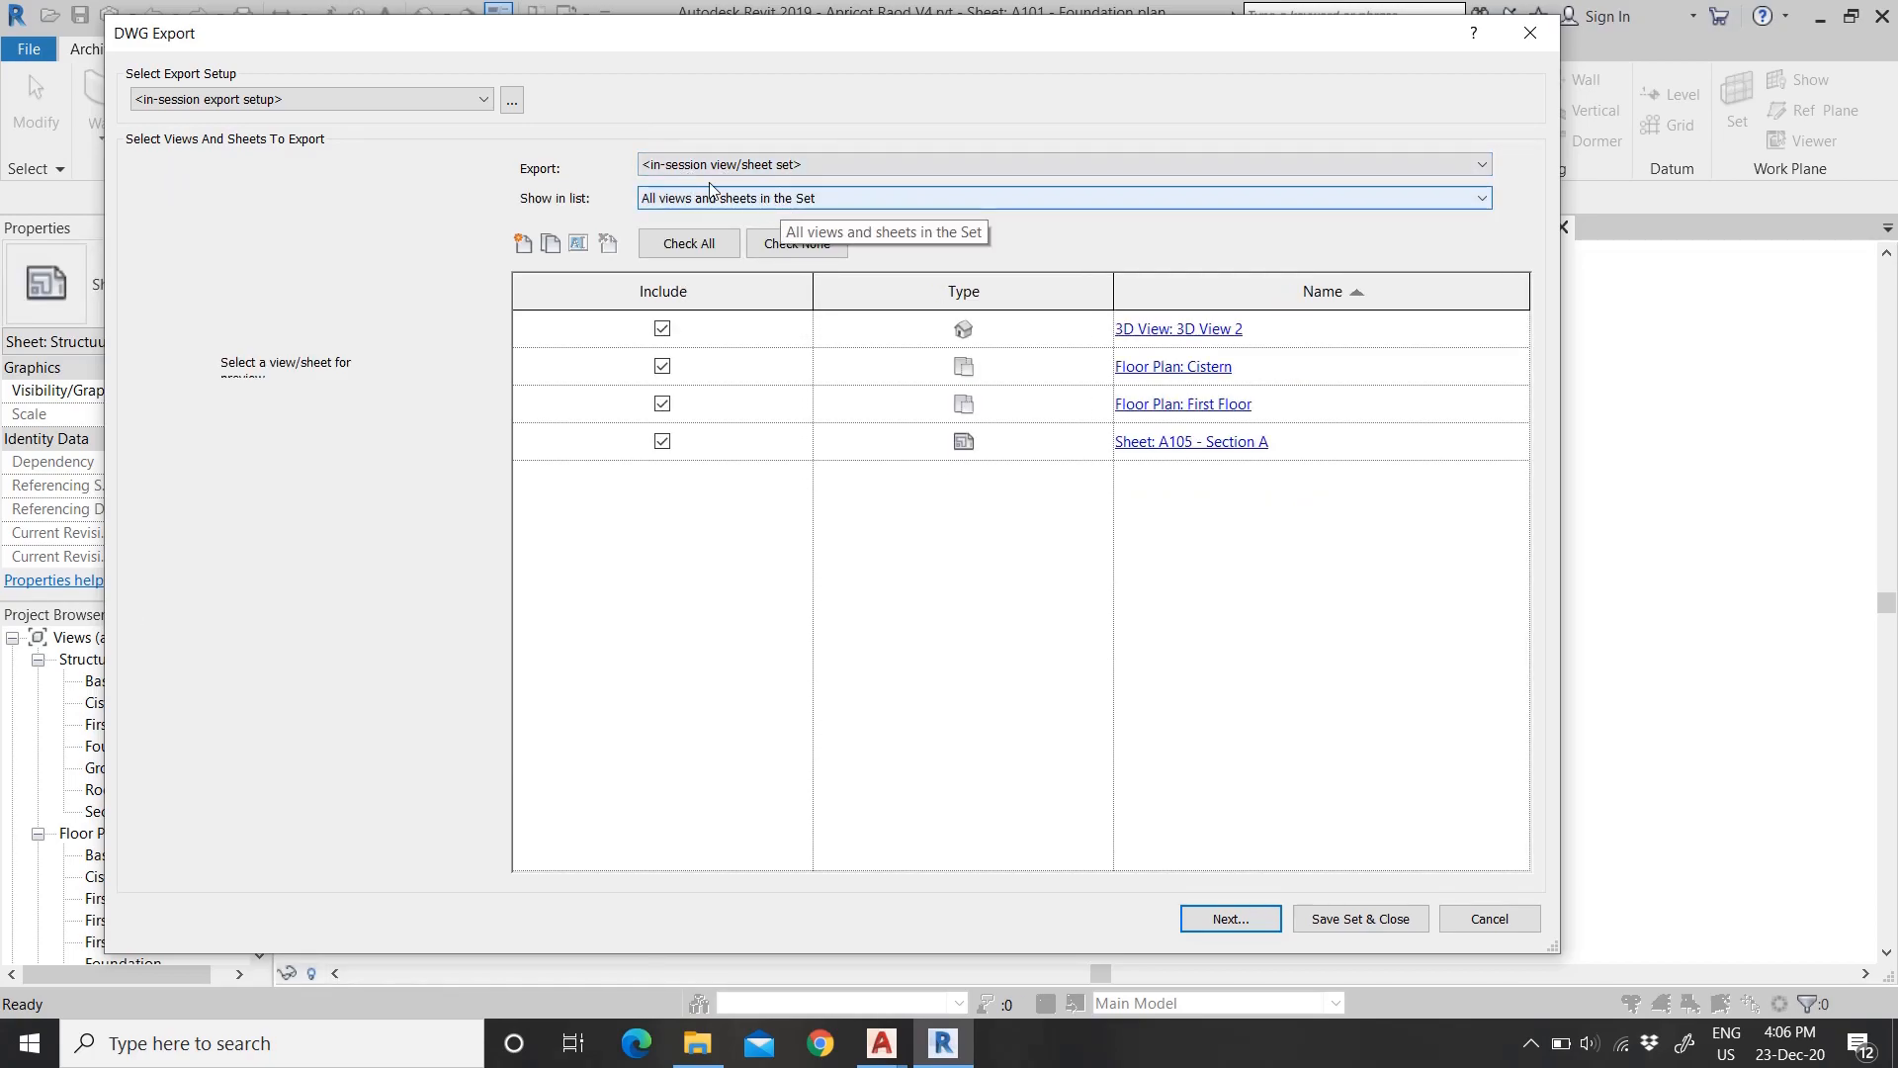
left_click(712, 166)
left_click(709, 210)
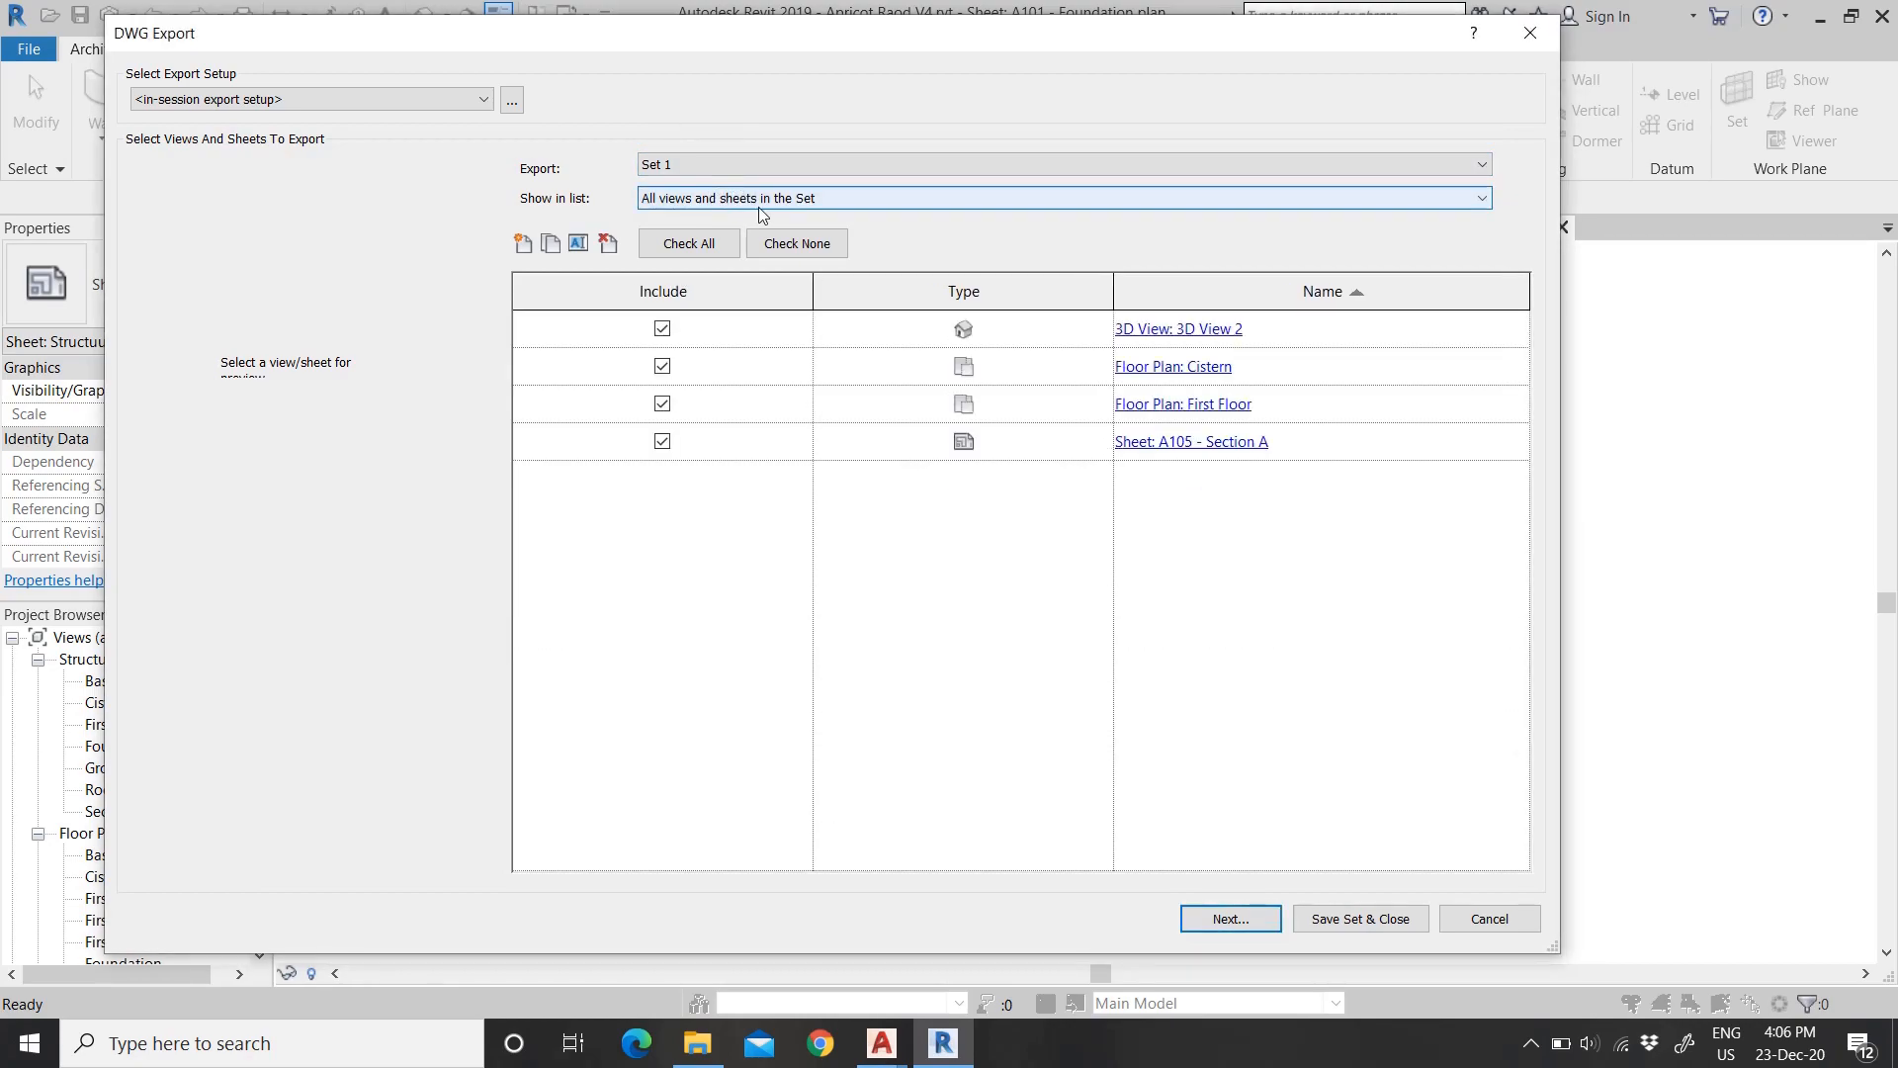
Step: List all views and sheets in the Model for Set 1 and review which are included
left_click(730, 197)
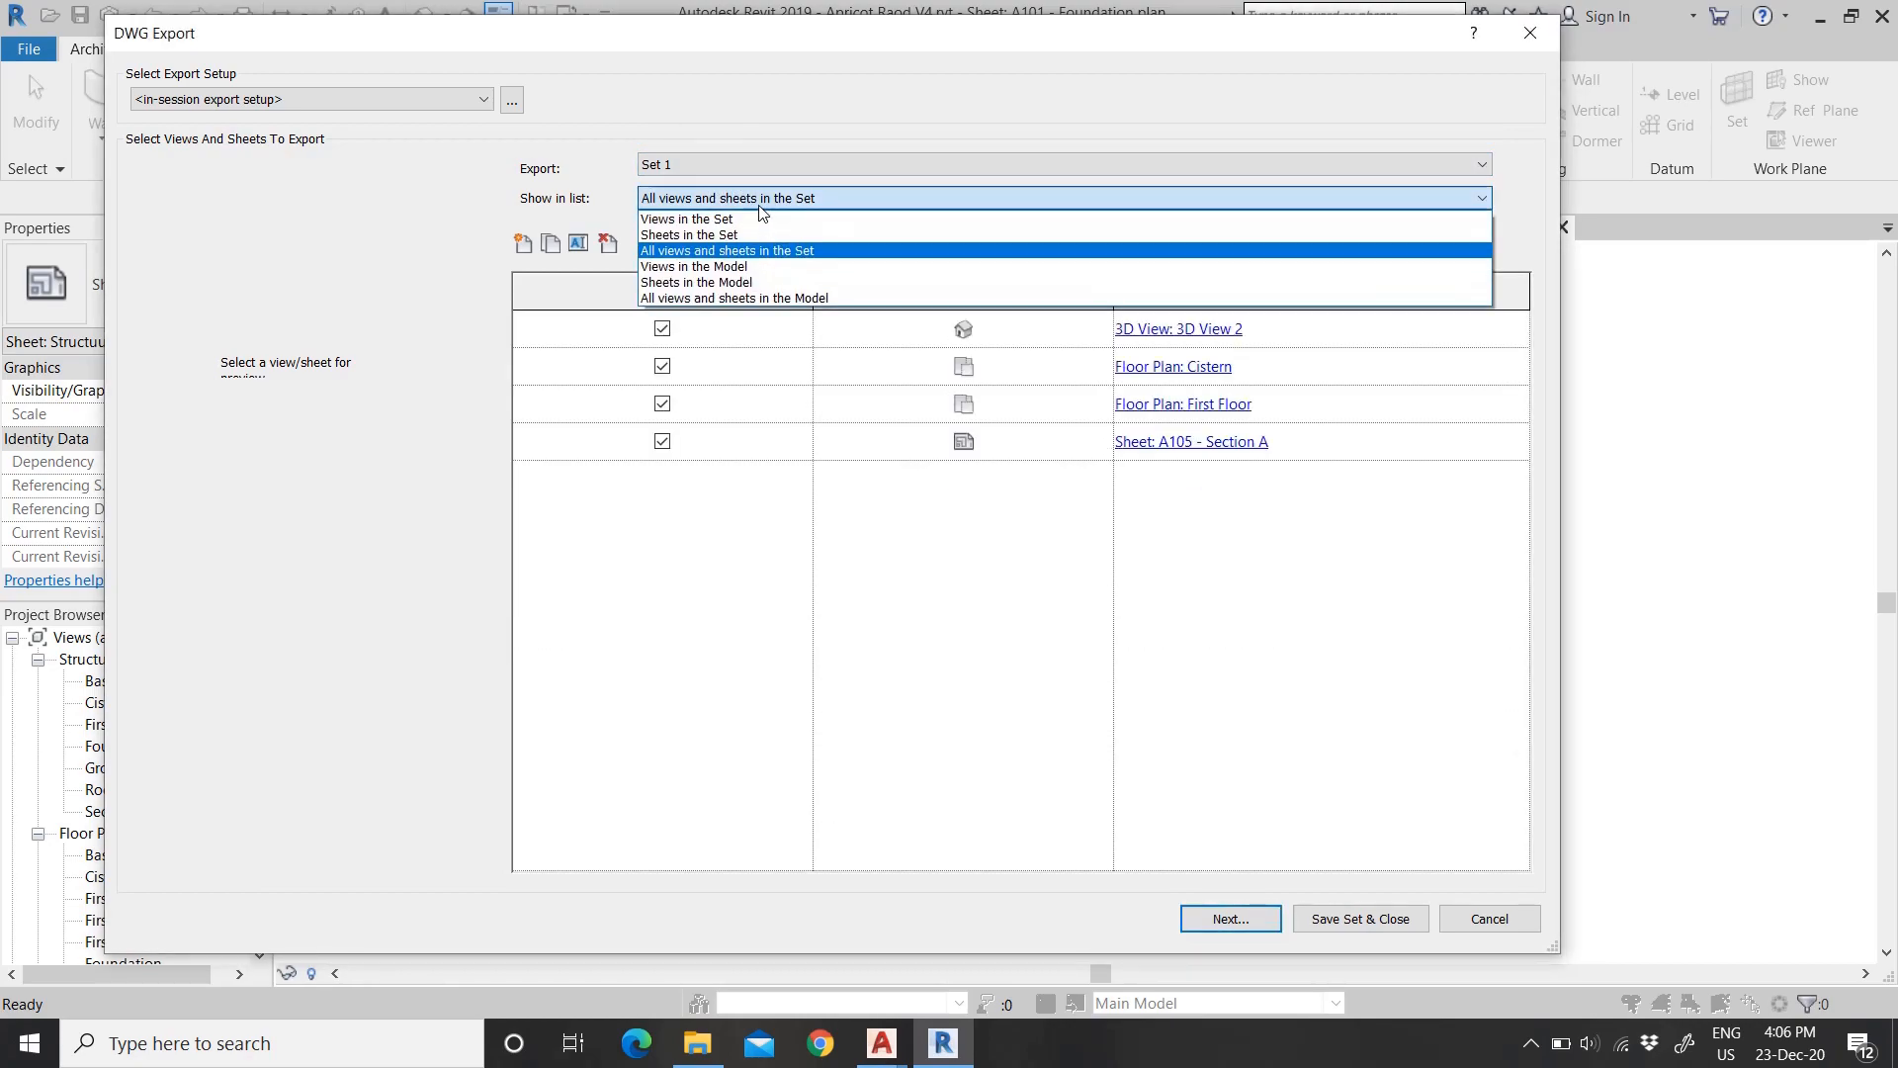
left_click(728, 298)
scroll(920, 553, "down", 12)
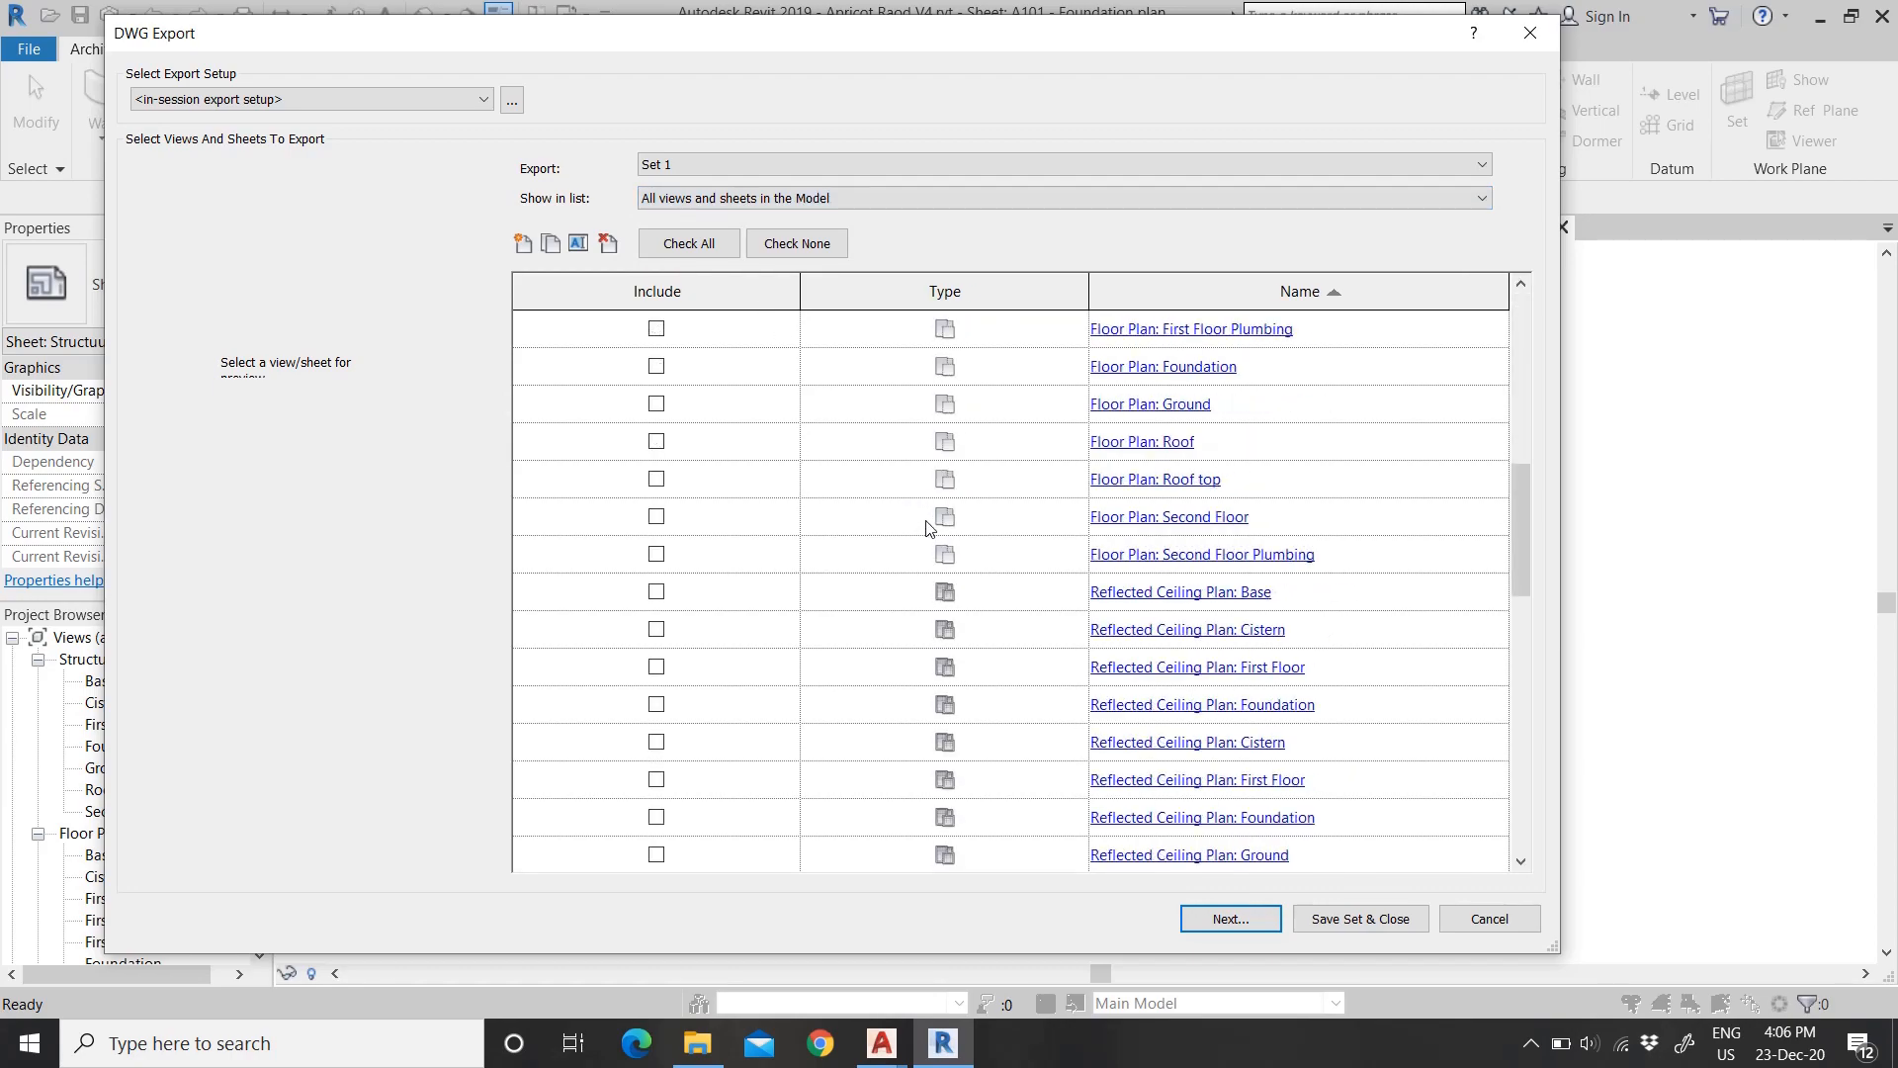
scroll(924, 578, "up", 12)
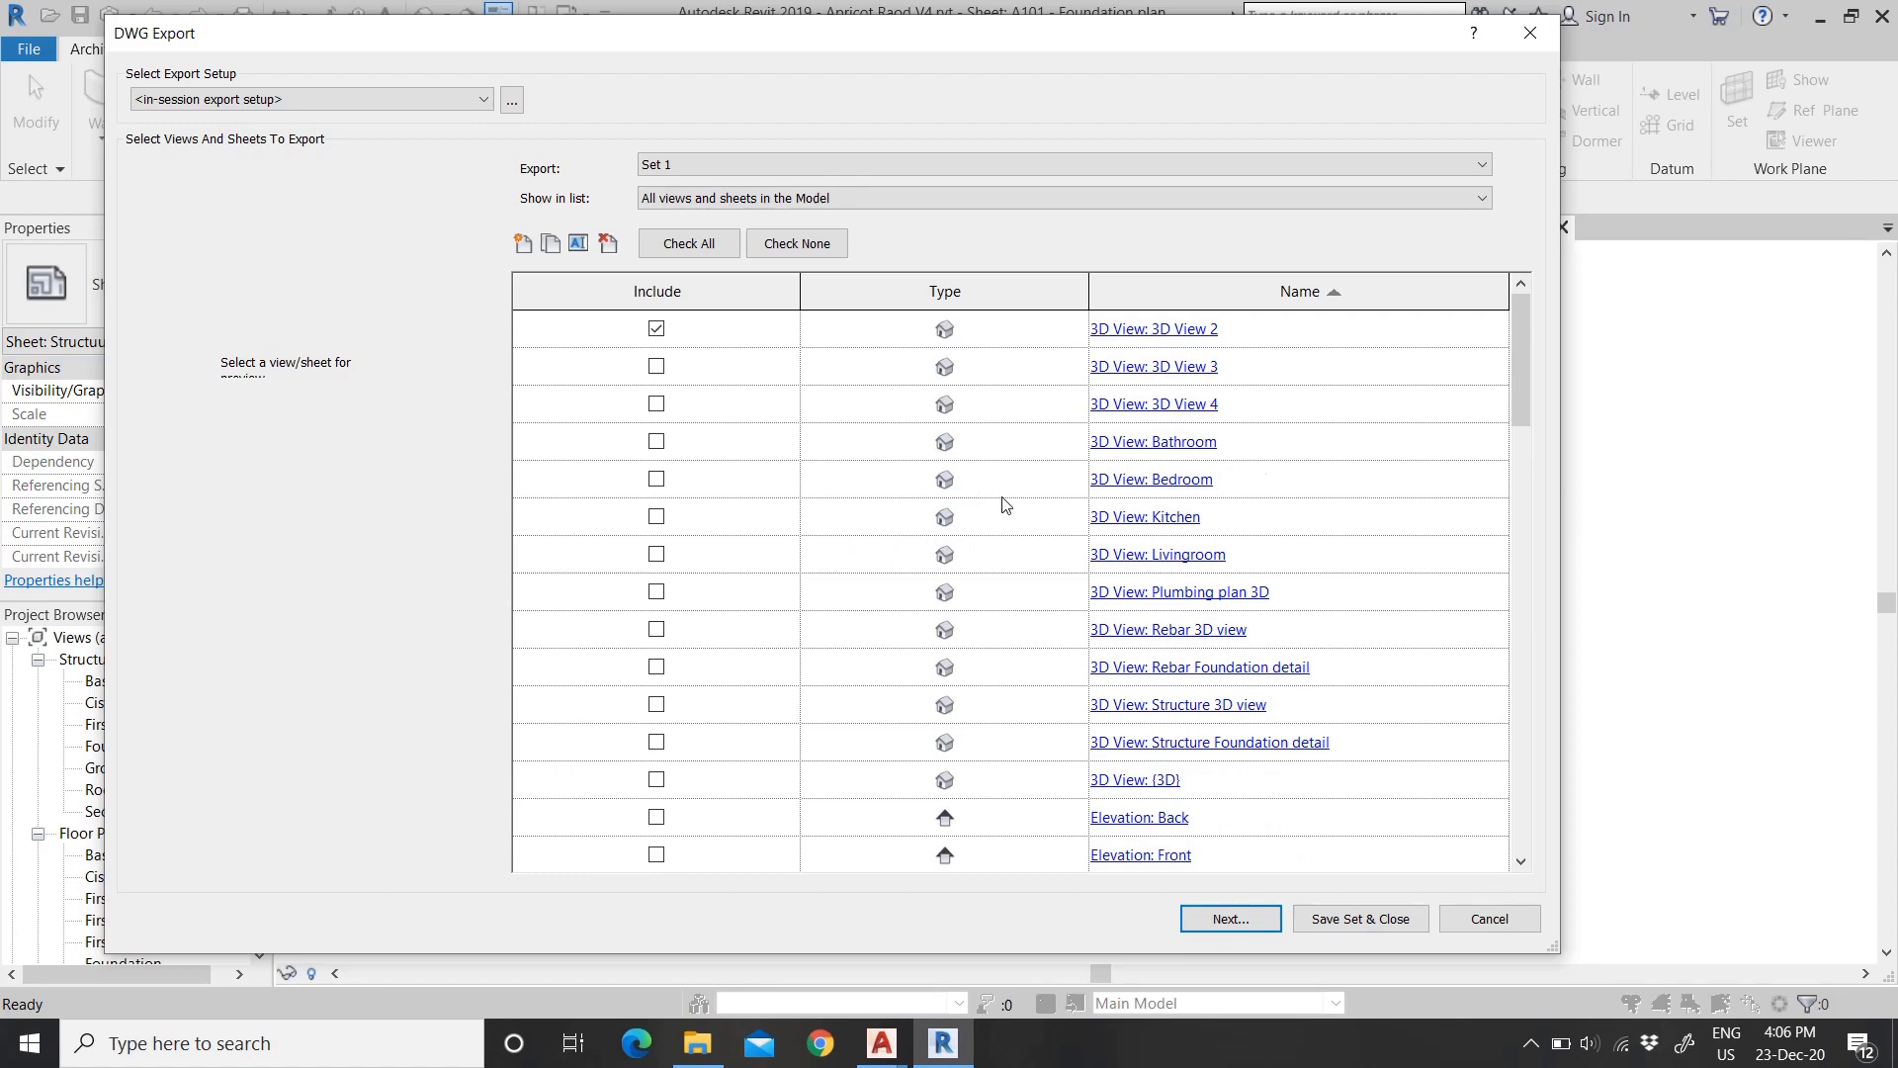
scroll(1006, 505, "down", 3)
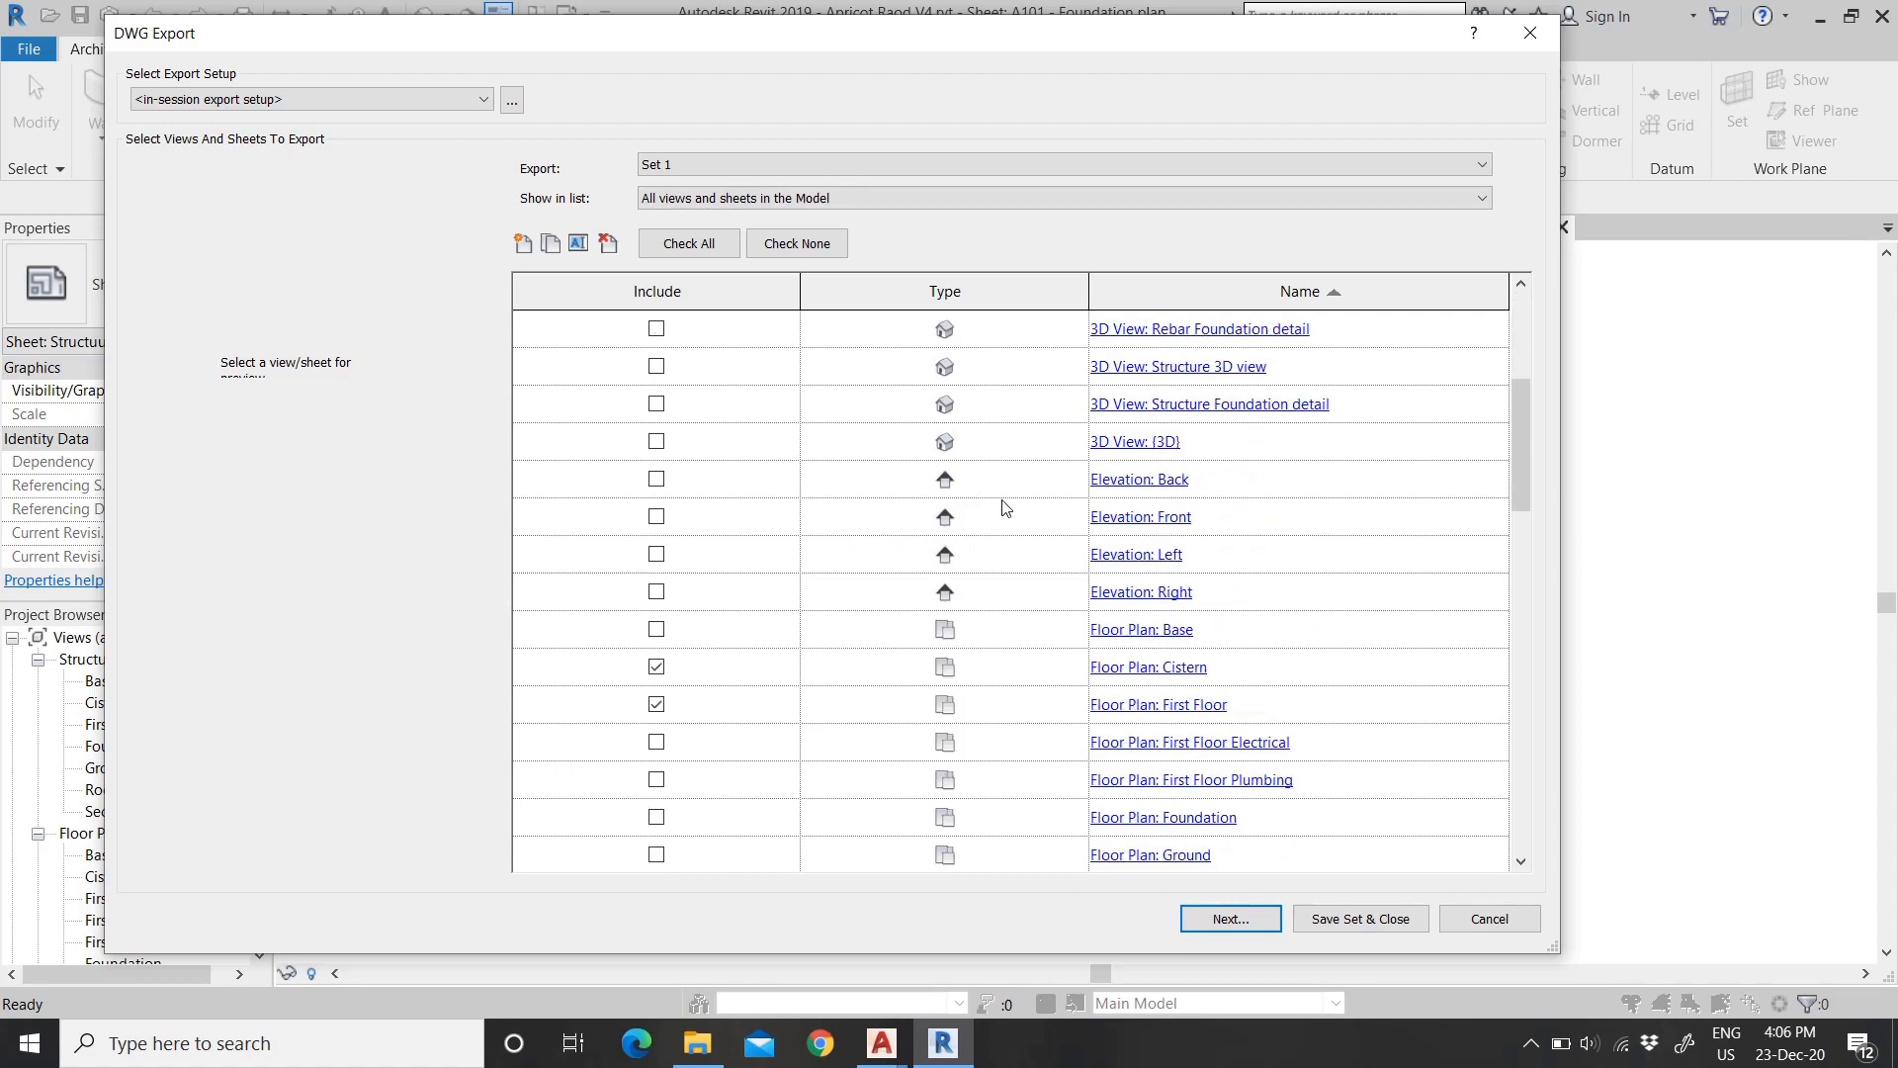
scroll(1005, 506, "down", 7)
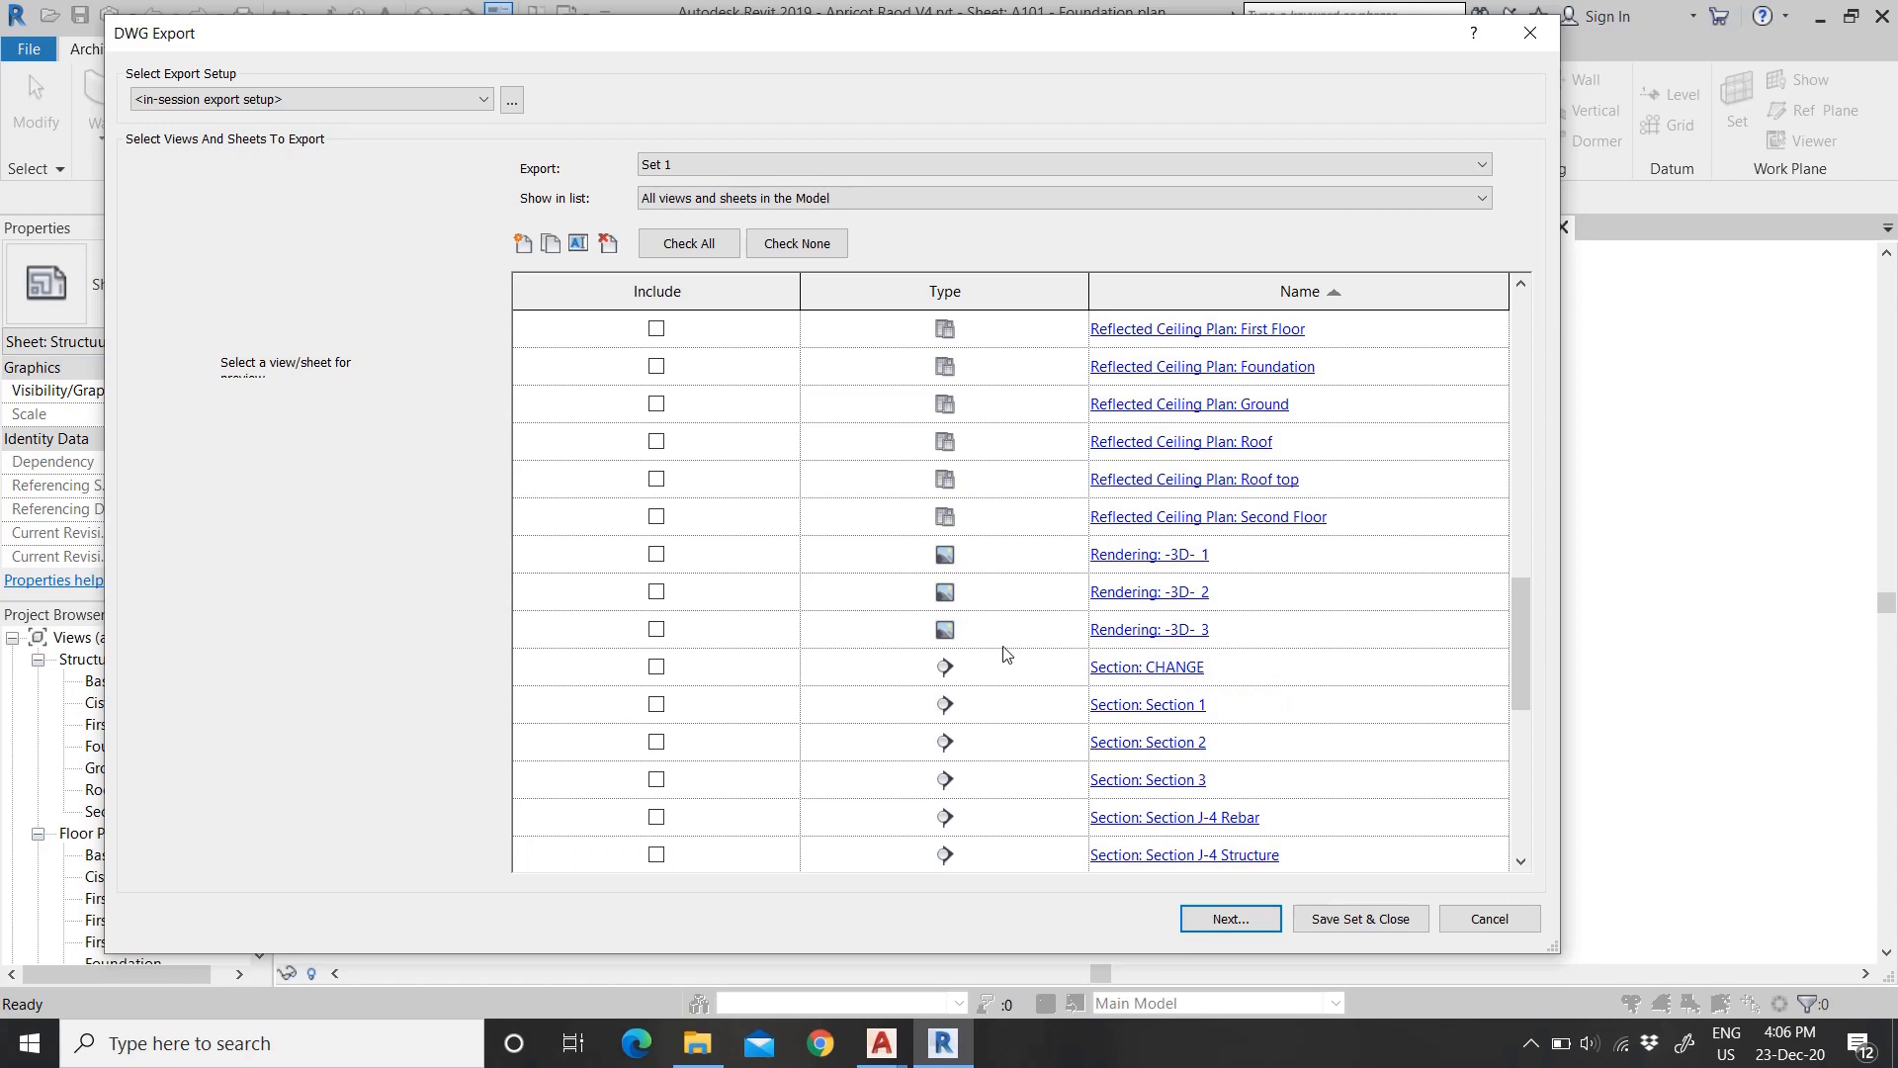
scroll(1004, 643, "down", 5)
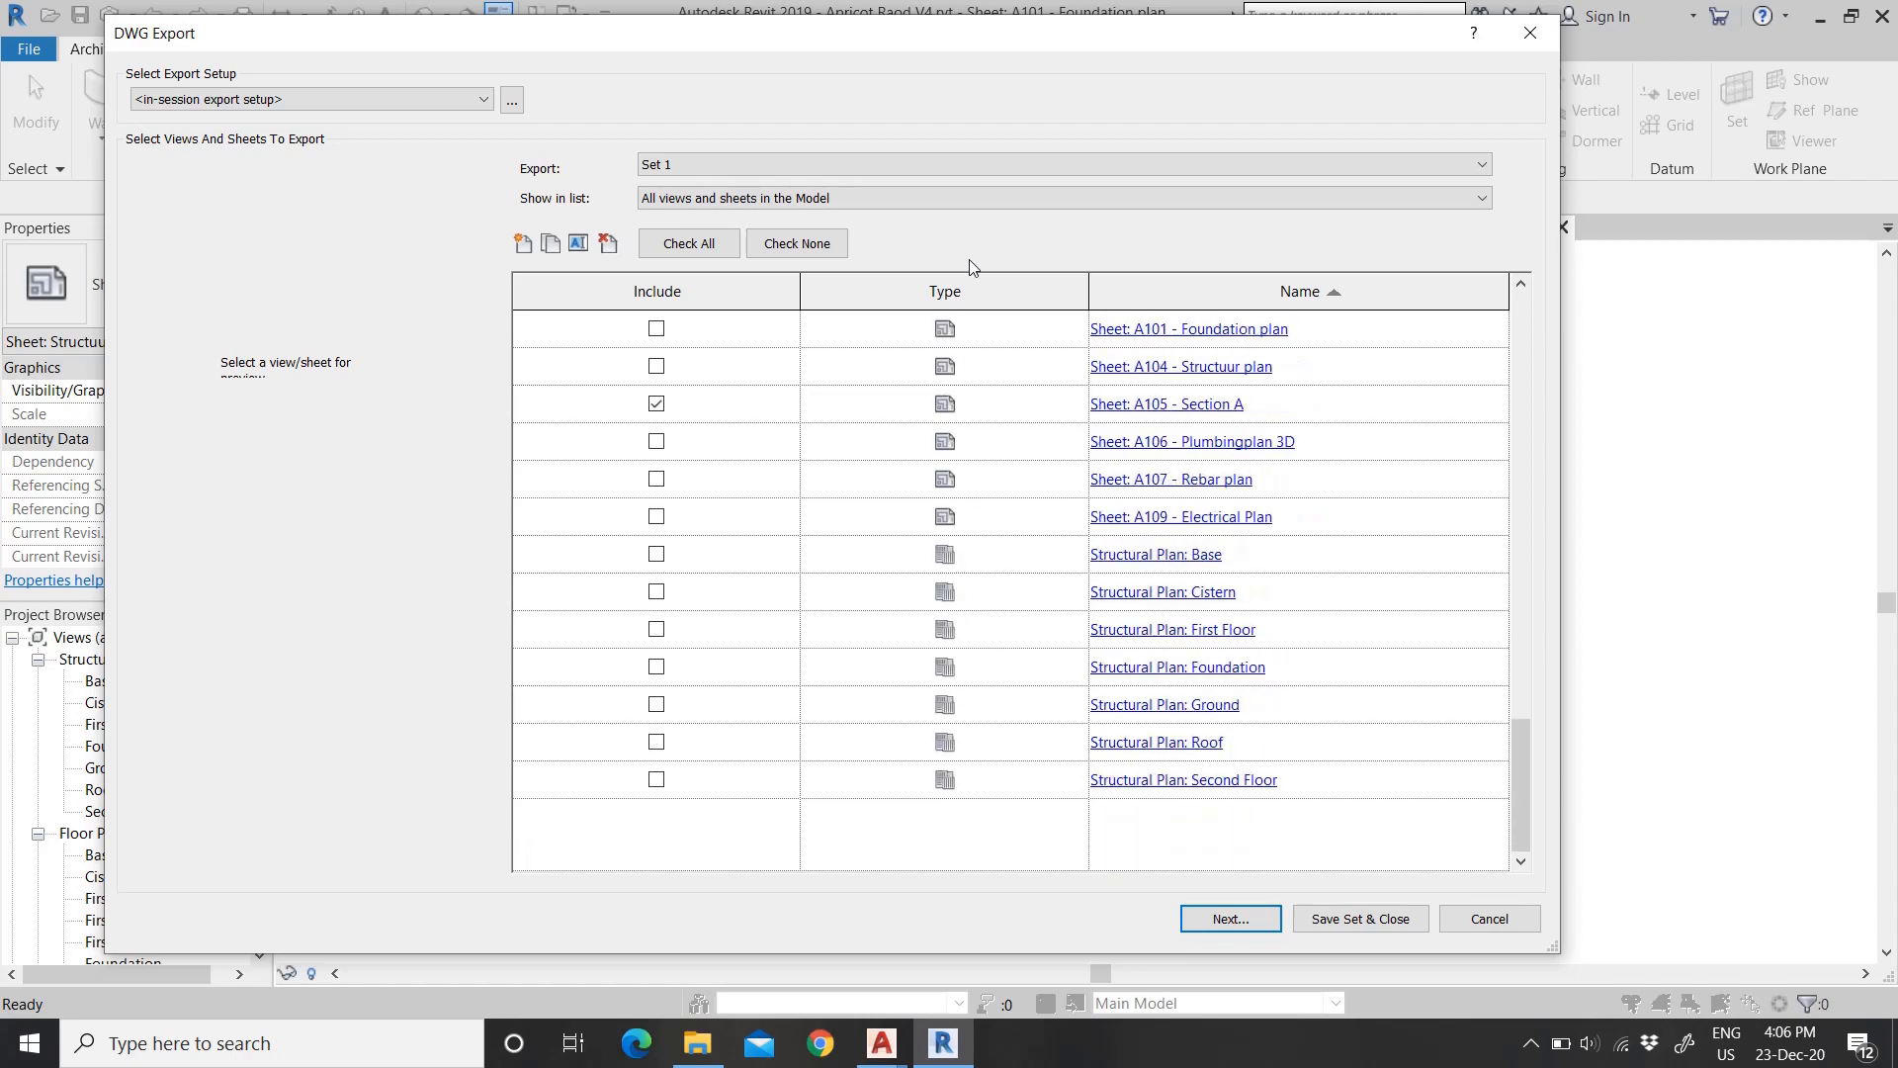
Step: Exclude sheet A105 - Section A and the Cistern and First Floor floor plans from the export set
scroll(1018, 722, "up", 9)
scroll(1022, 722, "down", 6)
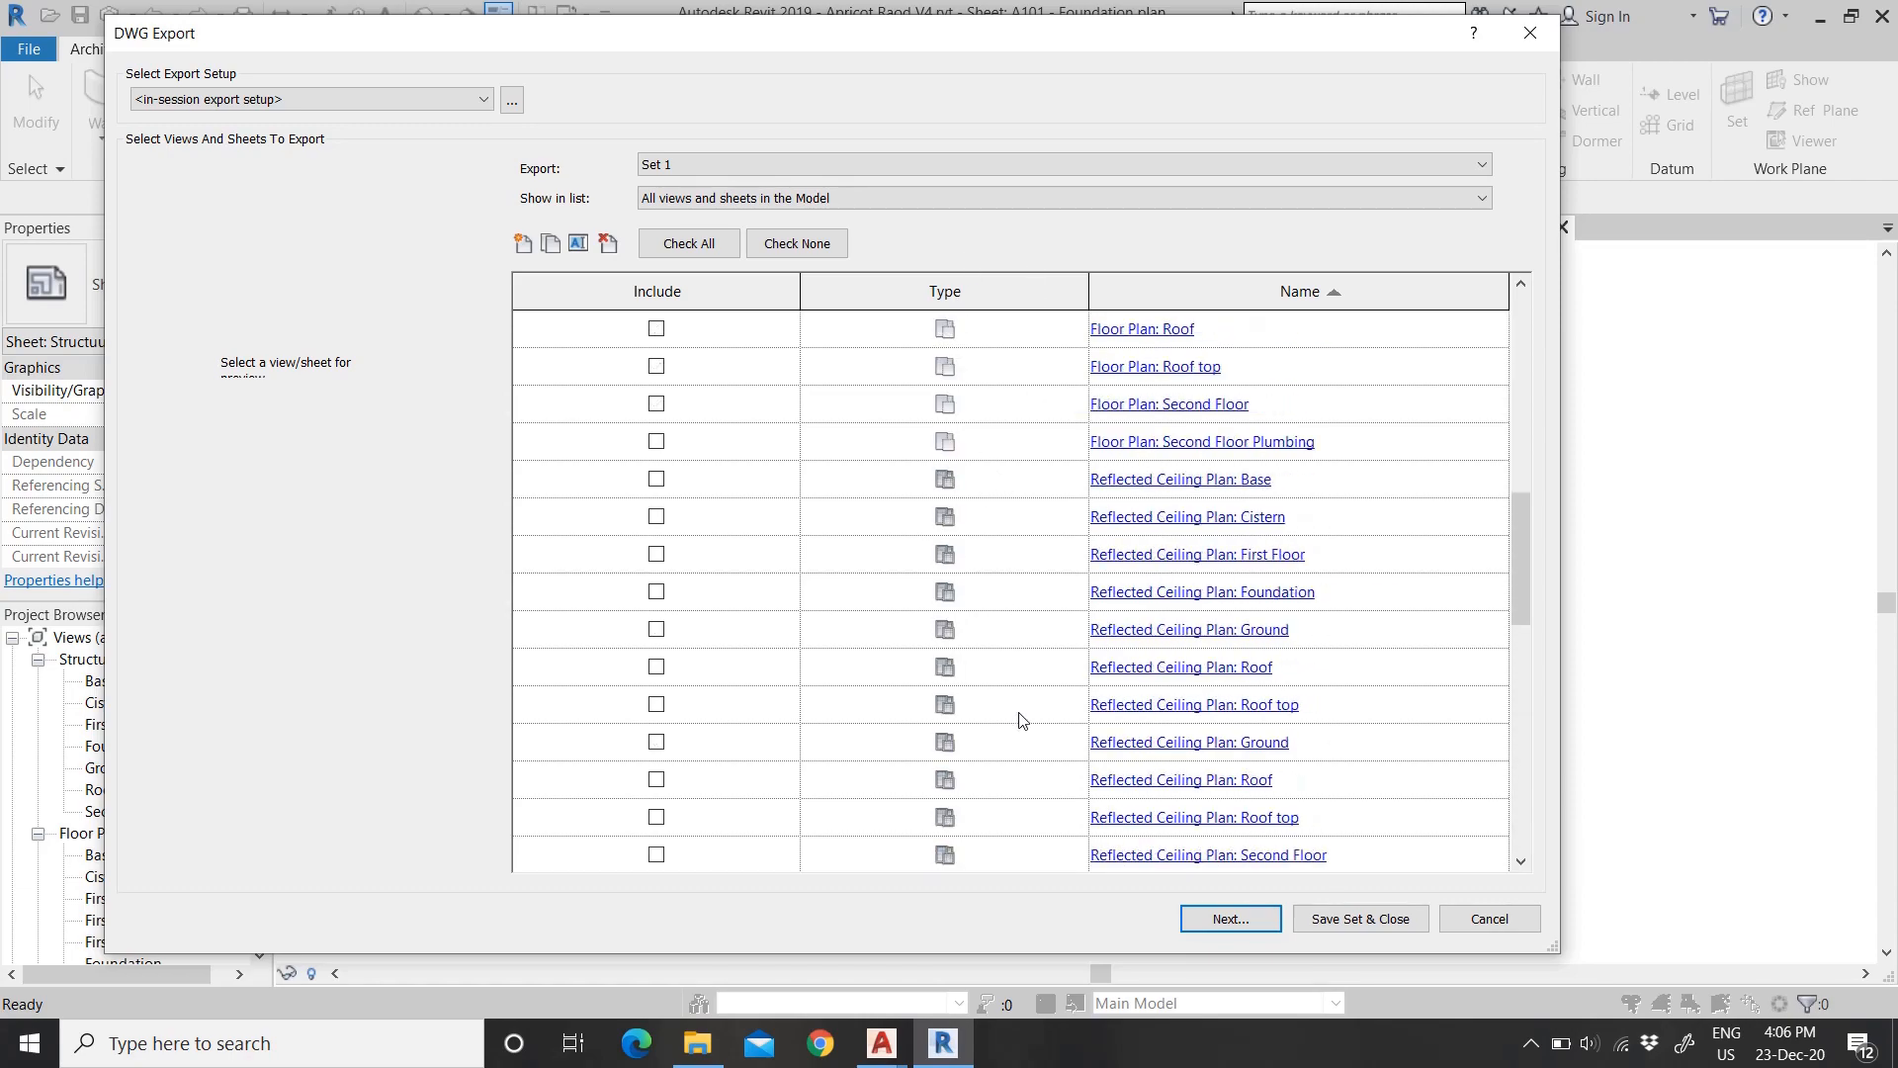
scroll(1038, 692, "down", 1)
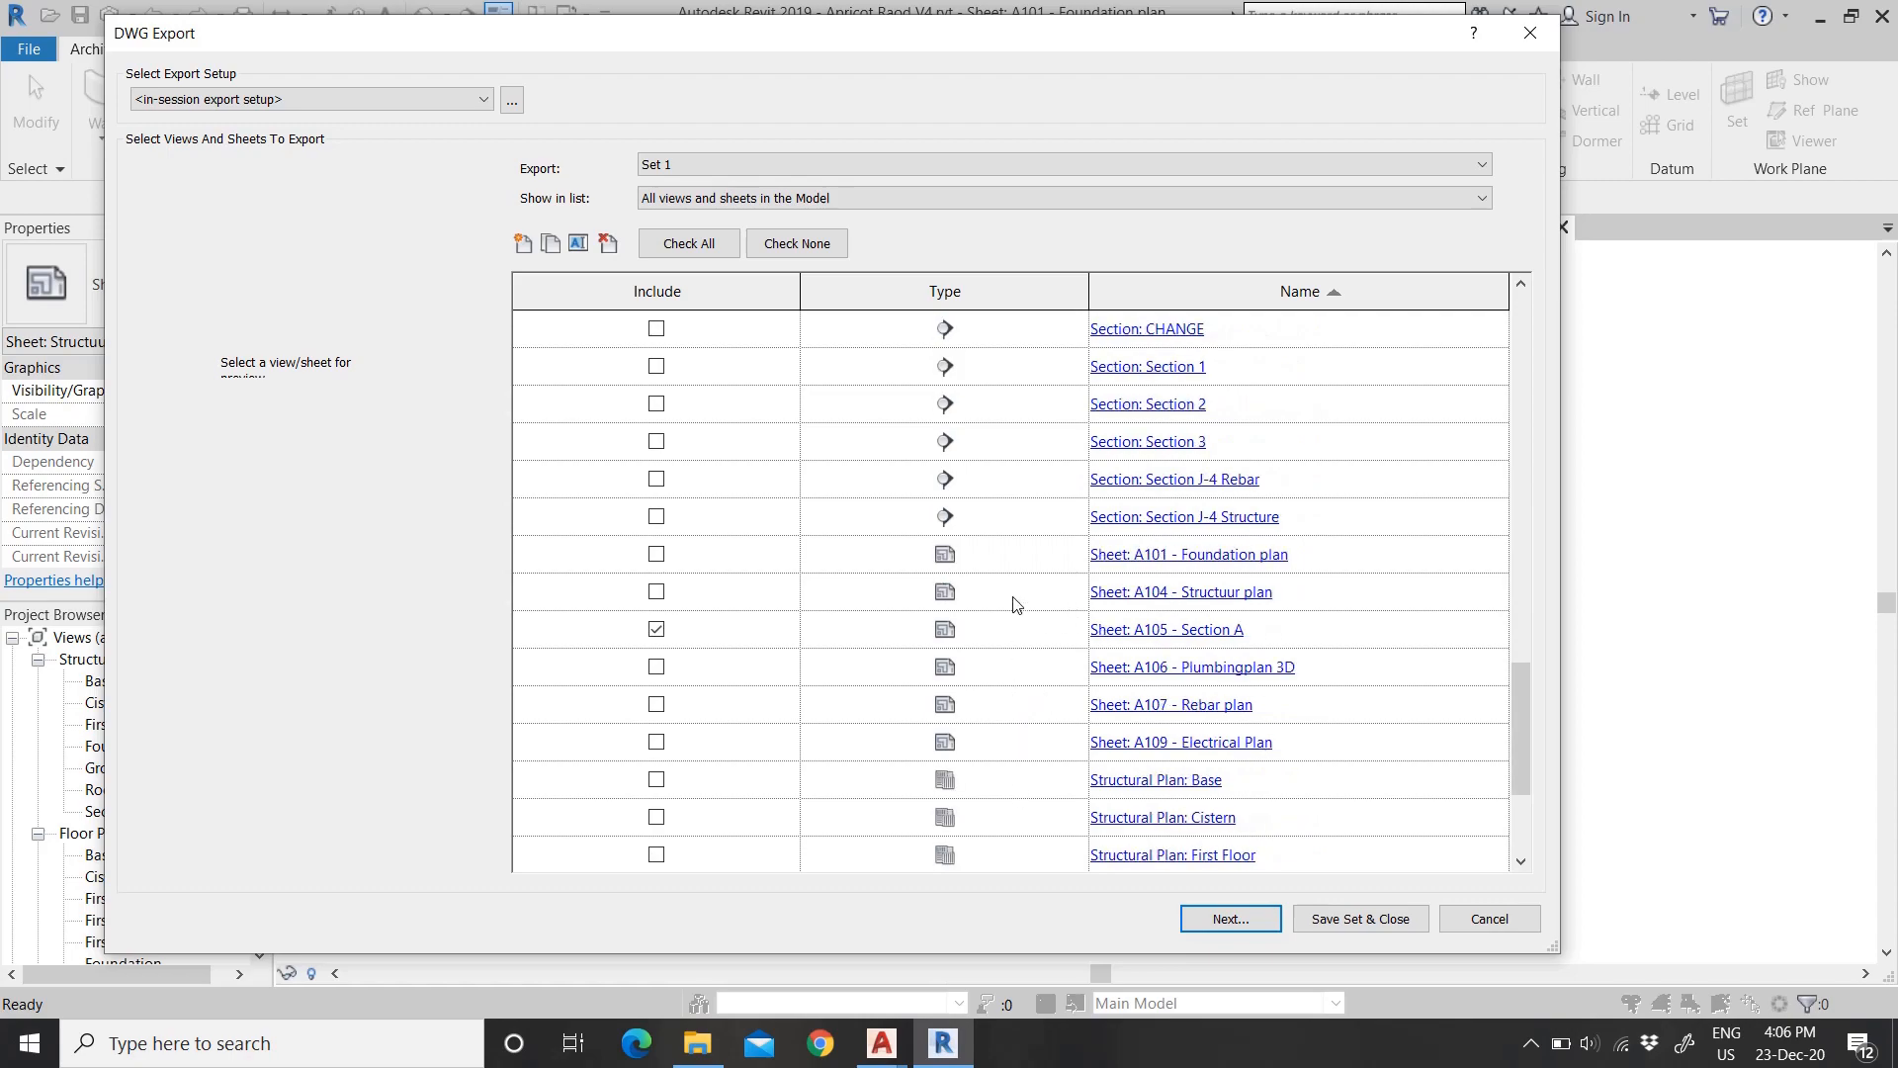
left_click(656, 630)
scroll(724, 640, "up", 7)
scroll(727, 642, "up", 3)
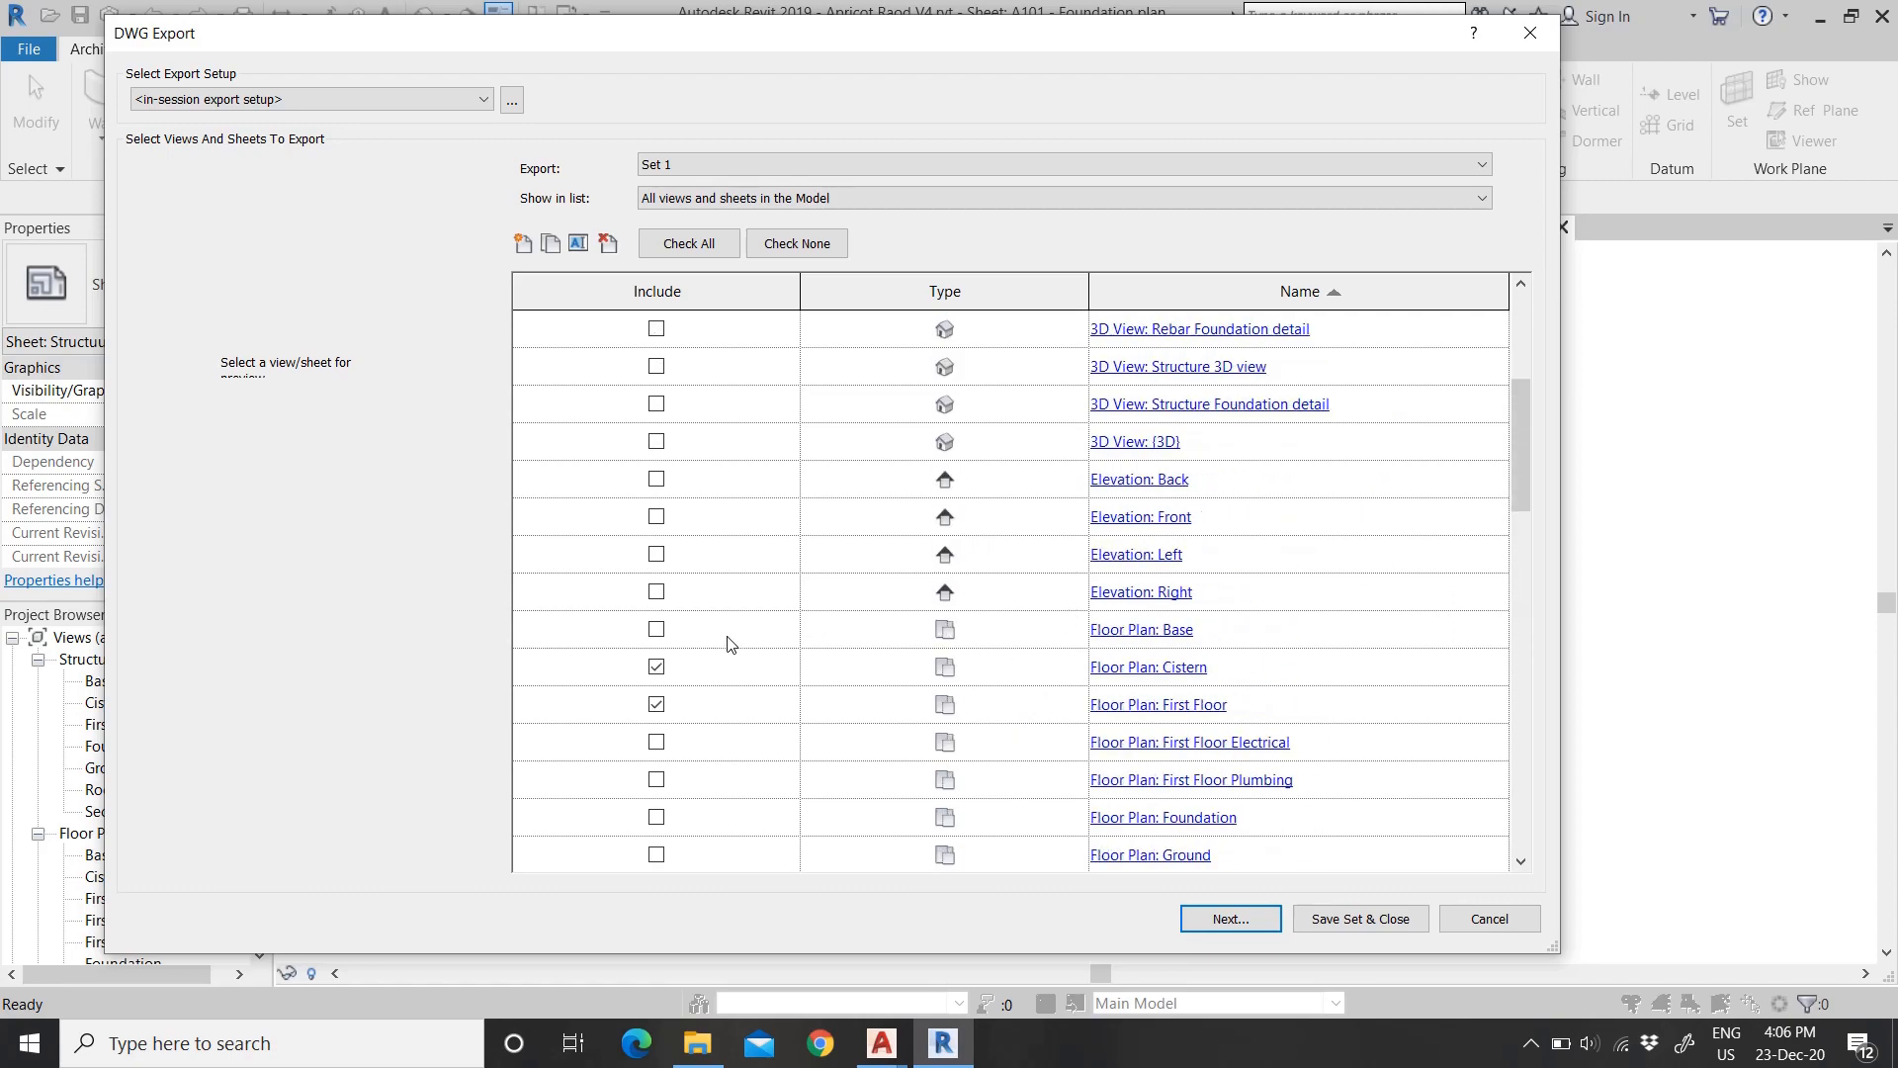
left_click(657, 669)
left_click(657, 703)
scroll(702, 678, "up", 3)
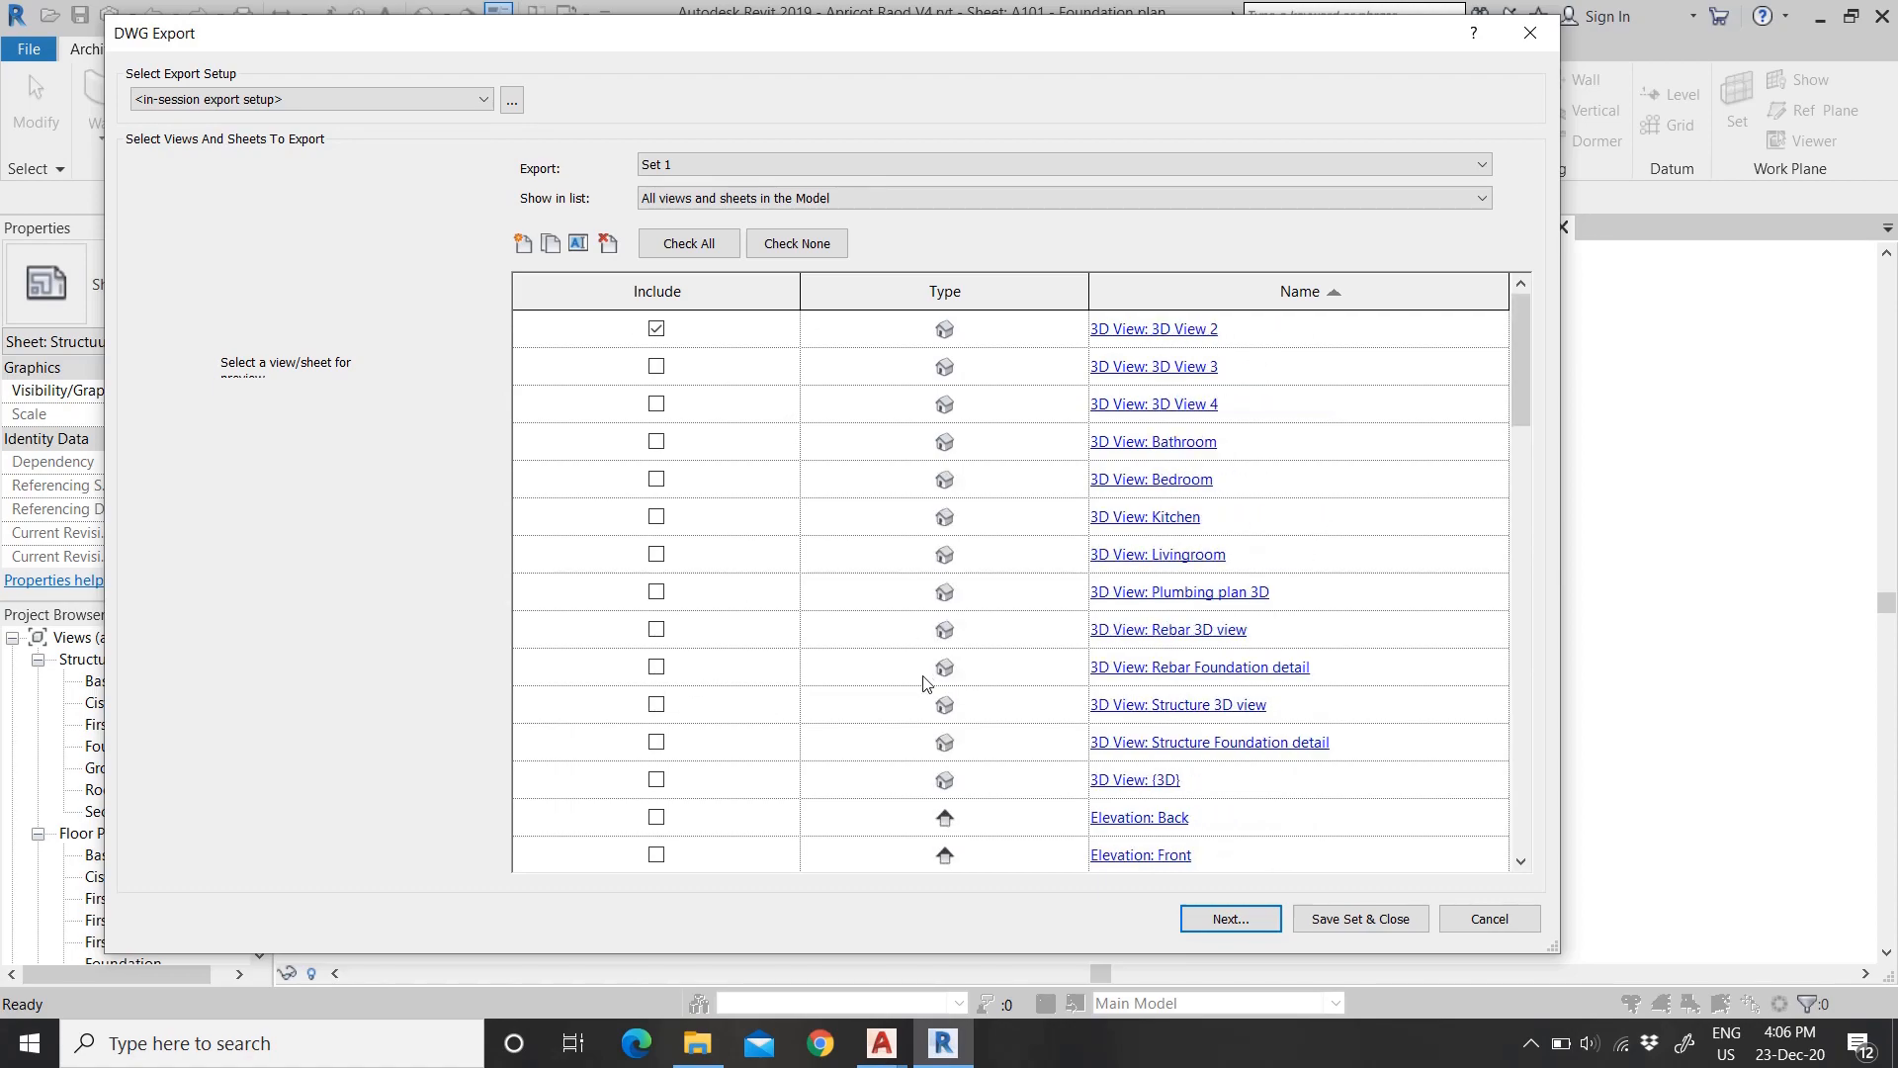
Step: Include the Base, Cistern, First Floor and First Floor Electrical floor plans in the export set
scroll(926, 684, "down", 3)
left_click(656, 630)
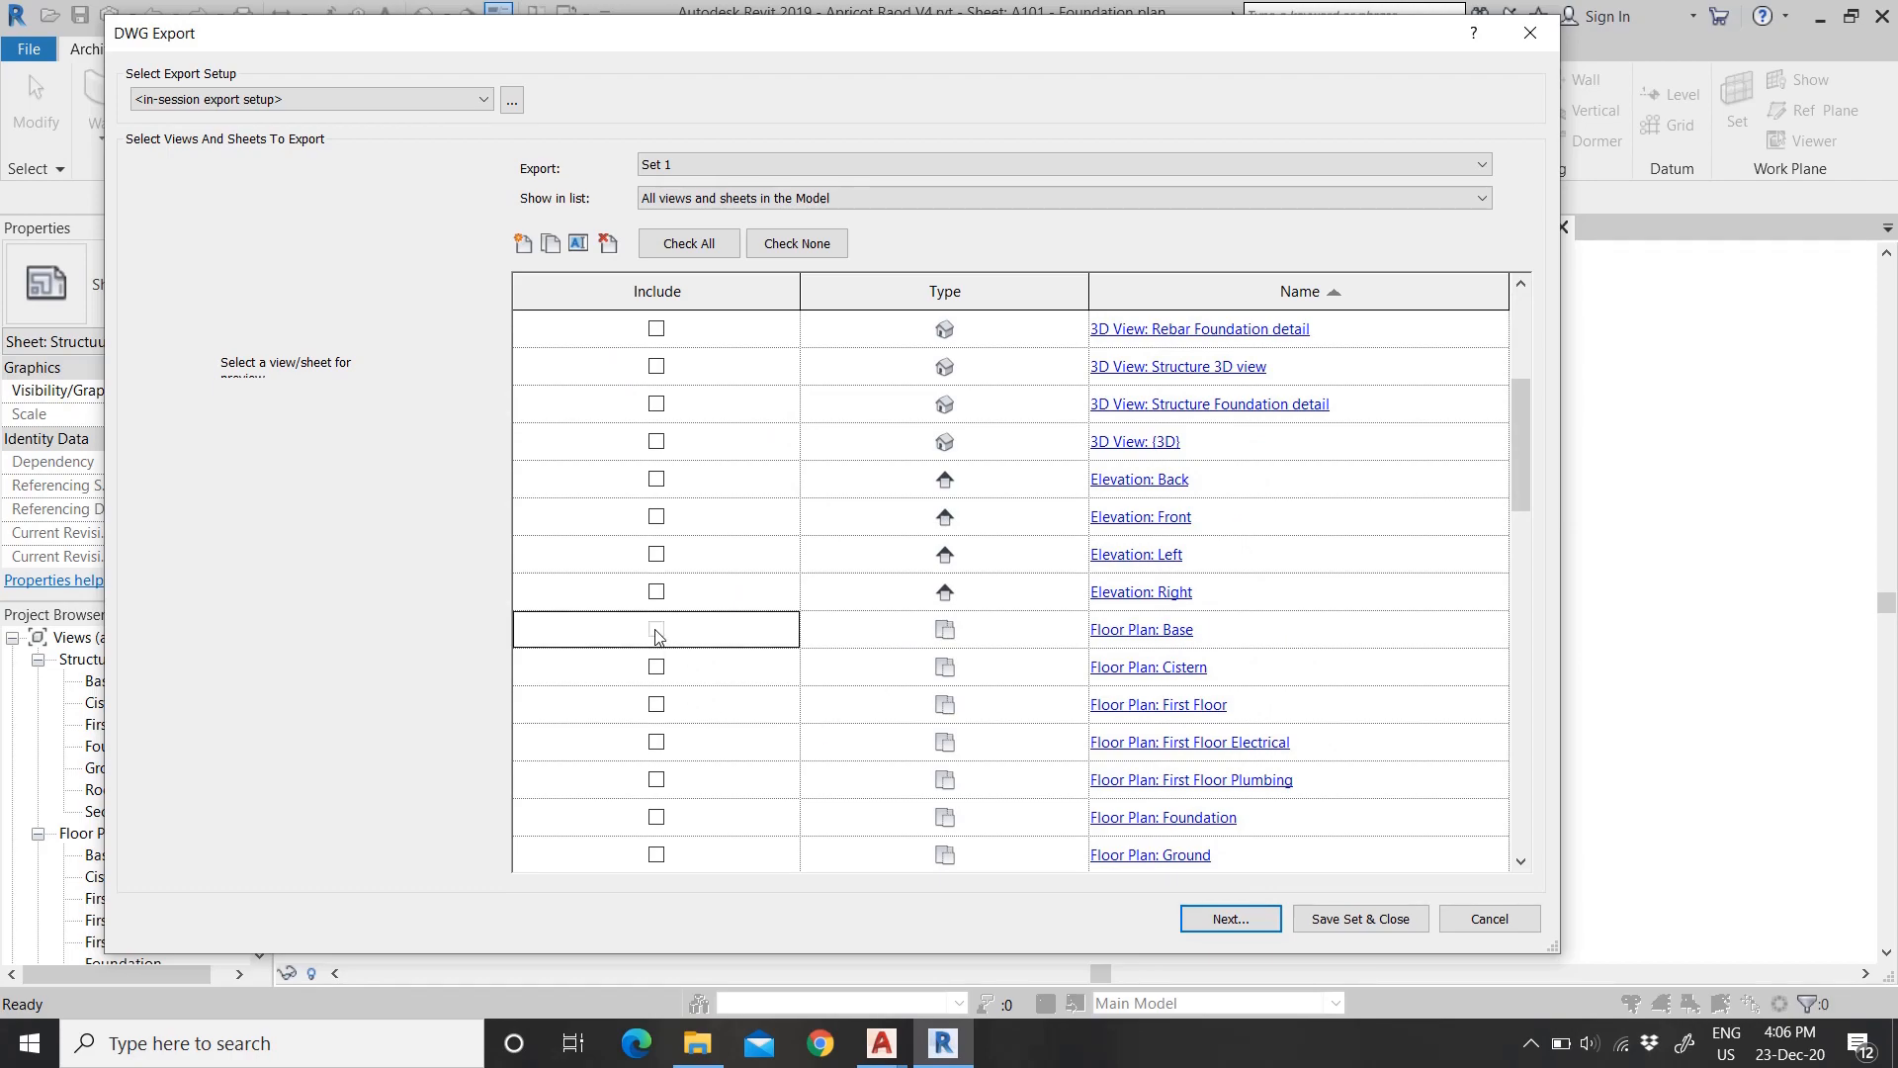
left_click(655, 668)
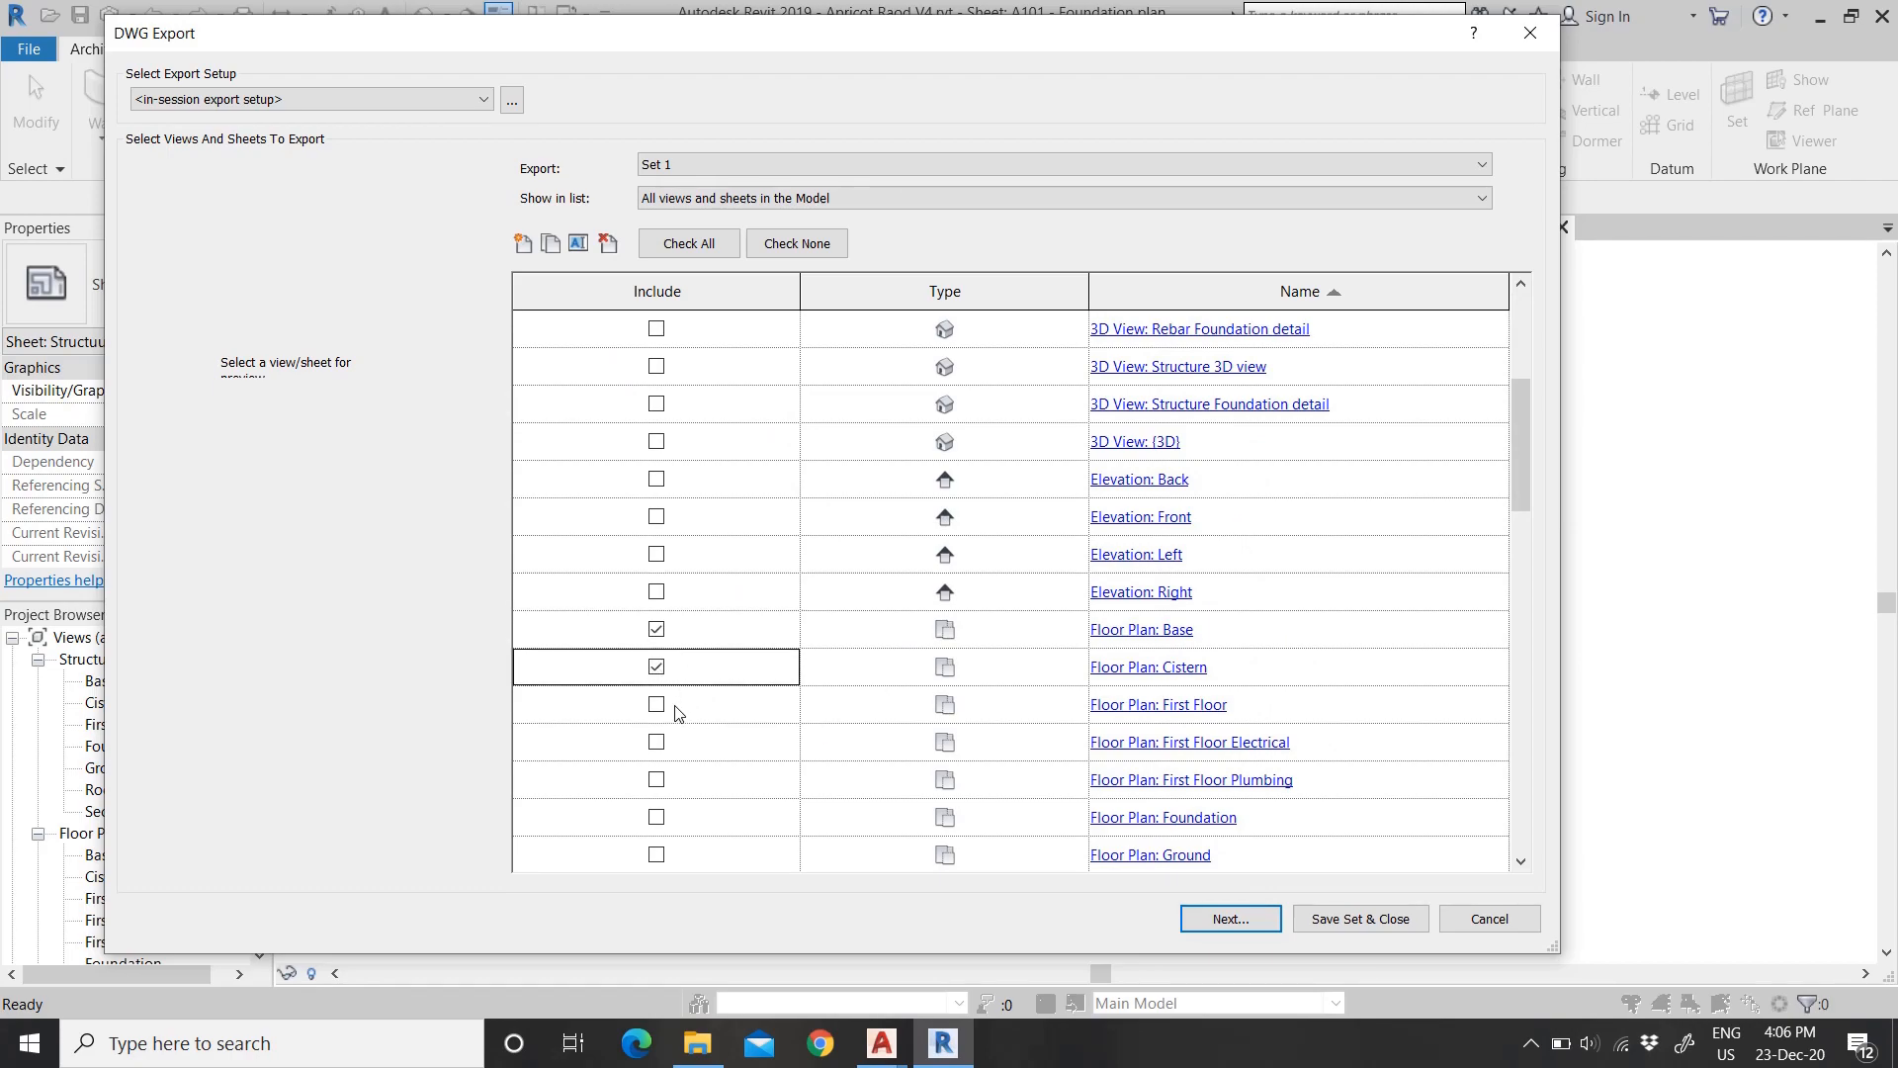
left_click(656, 704)
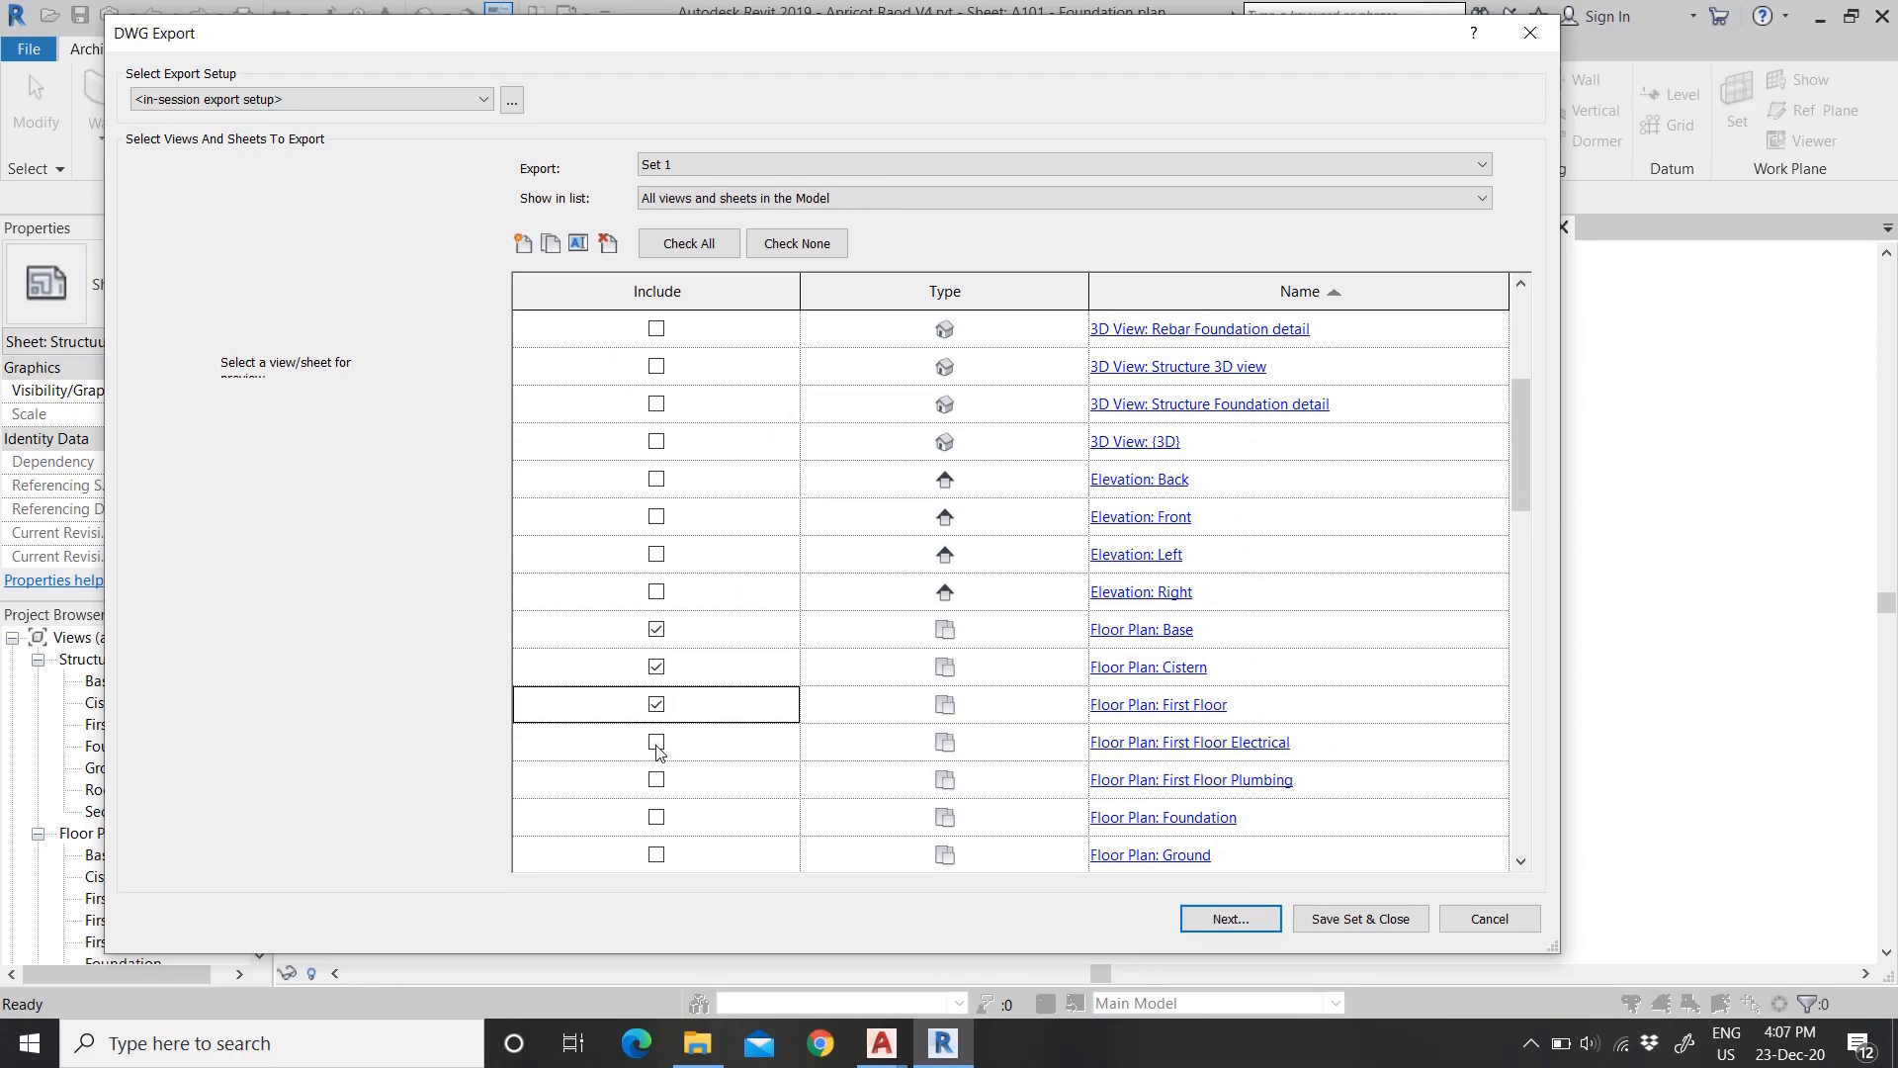
left_click(657, 743)
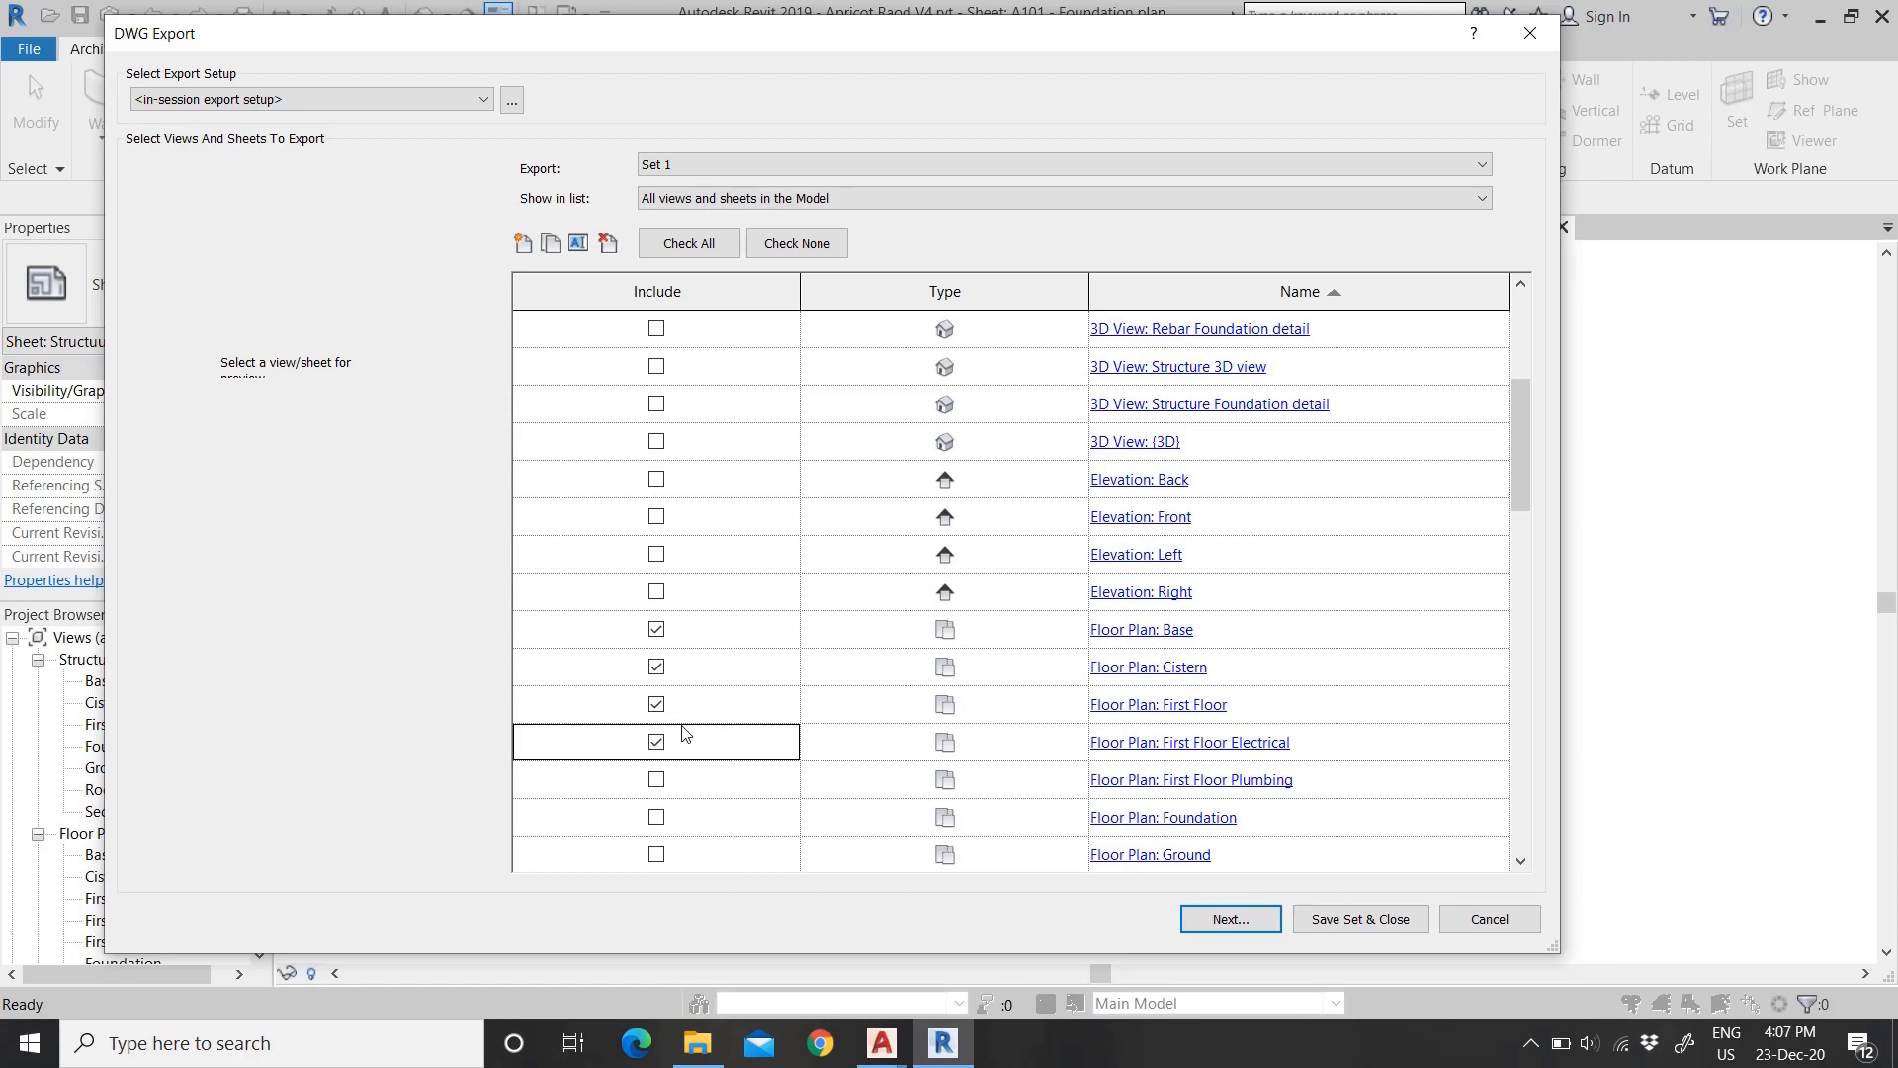
Step: Add the First Floor Plumbing, Foundation, Ground, Roof and Second Floor floor plans to the export set
scroll(692, 737, "down", 2)
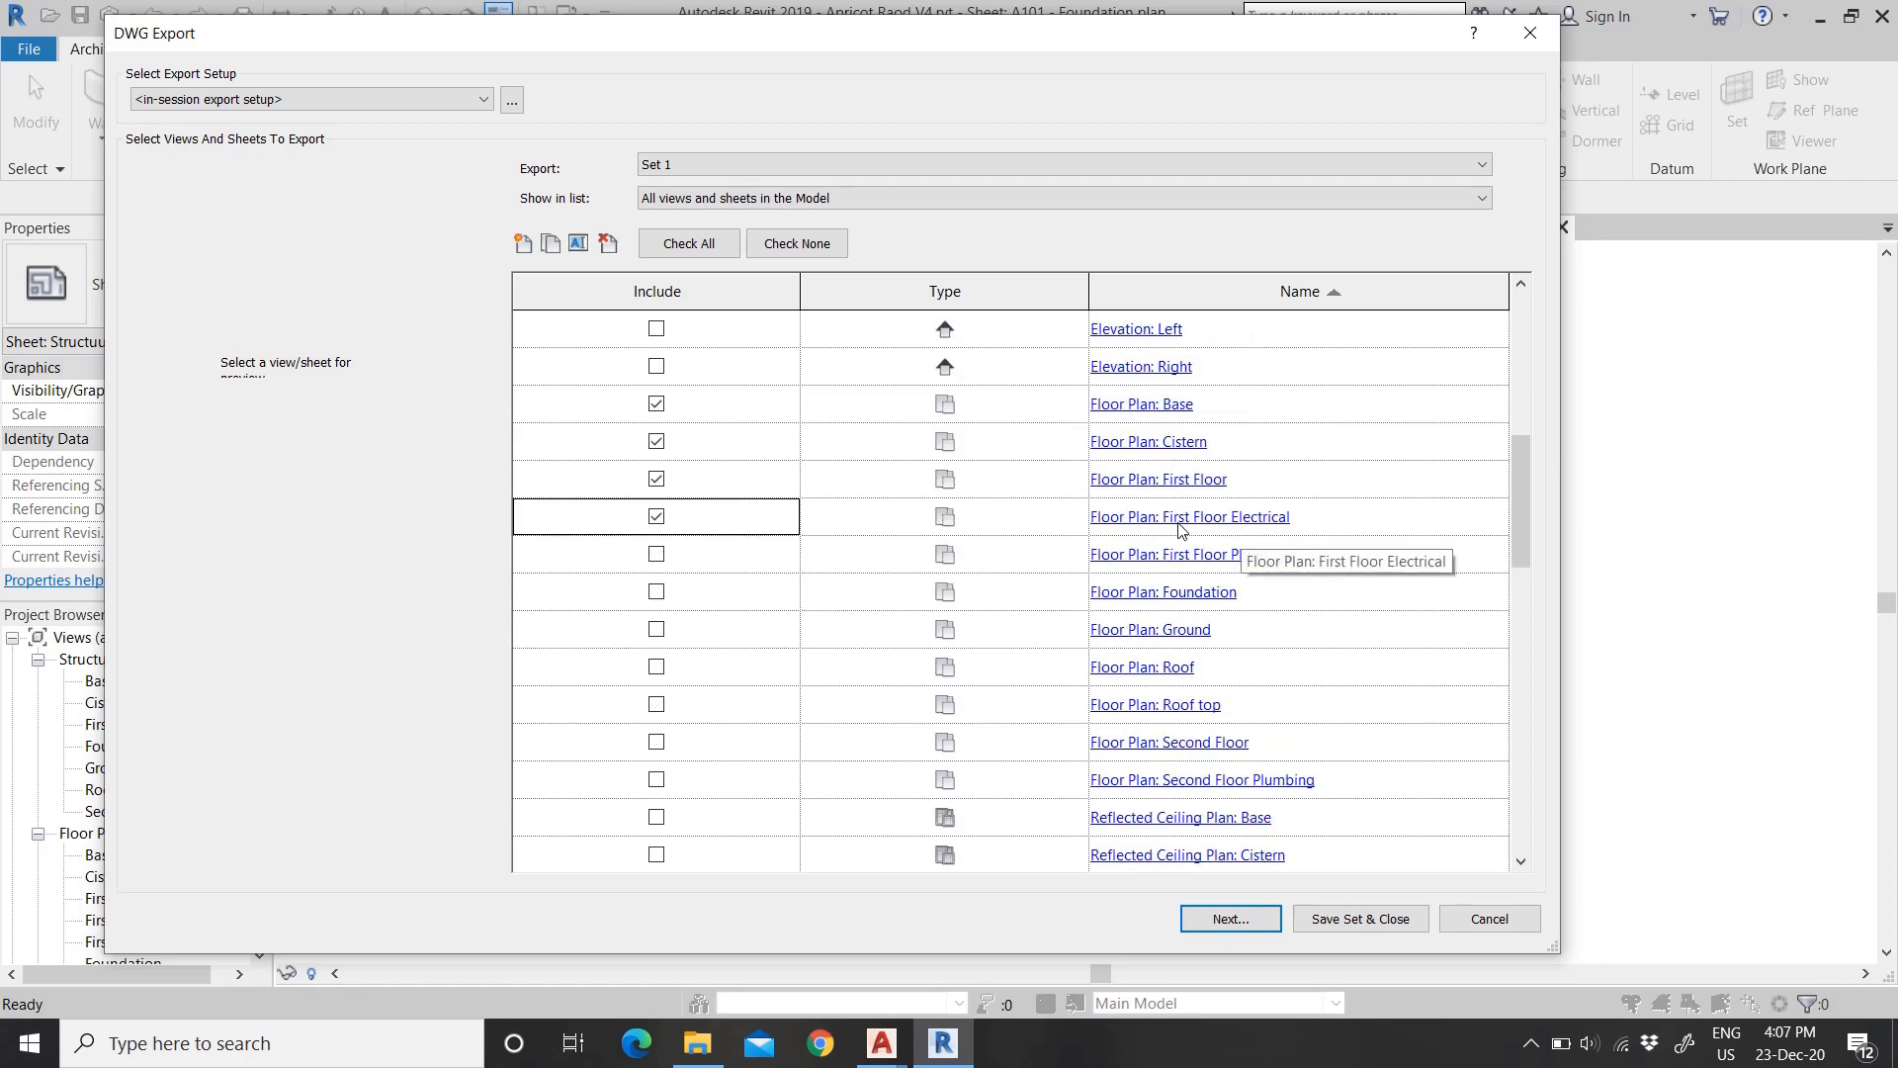
left_click(657, 553)
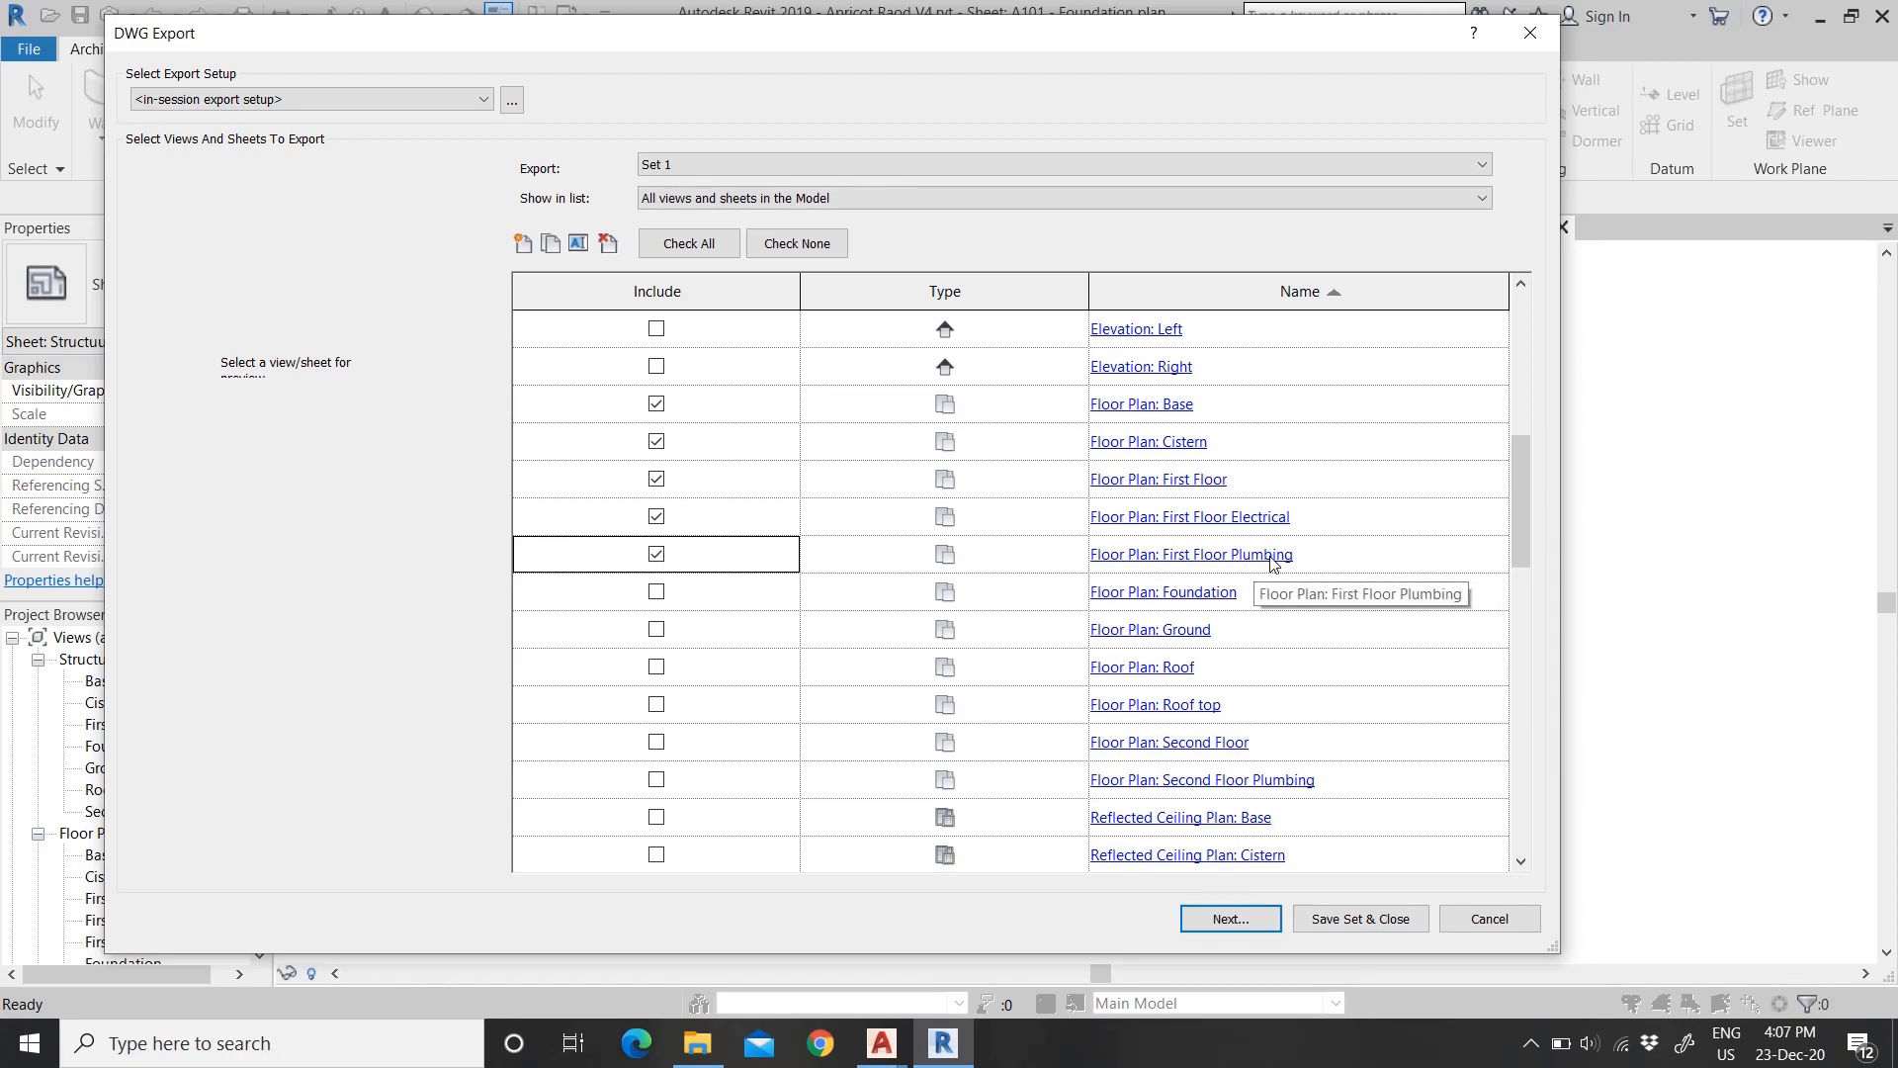
left_click(657, 591)
left_click(656, 629)
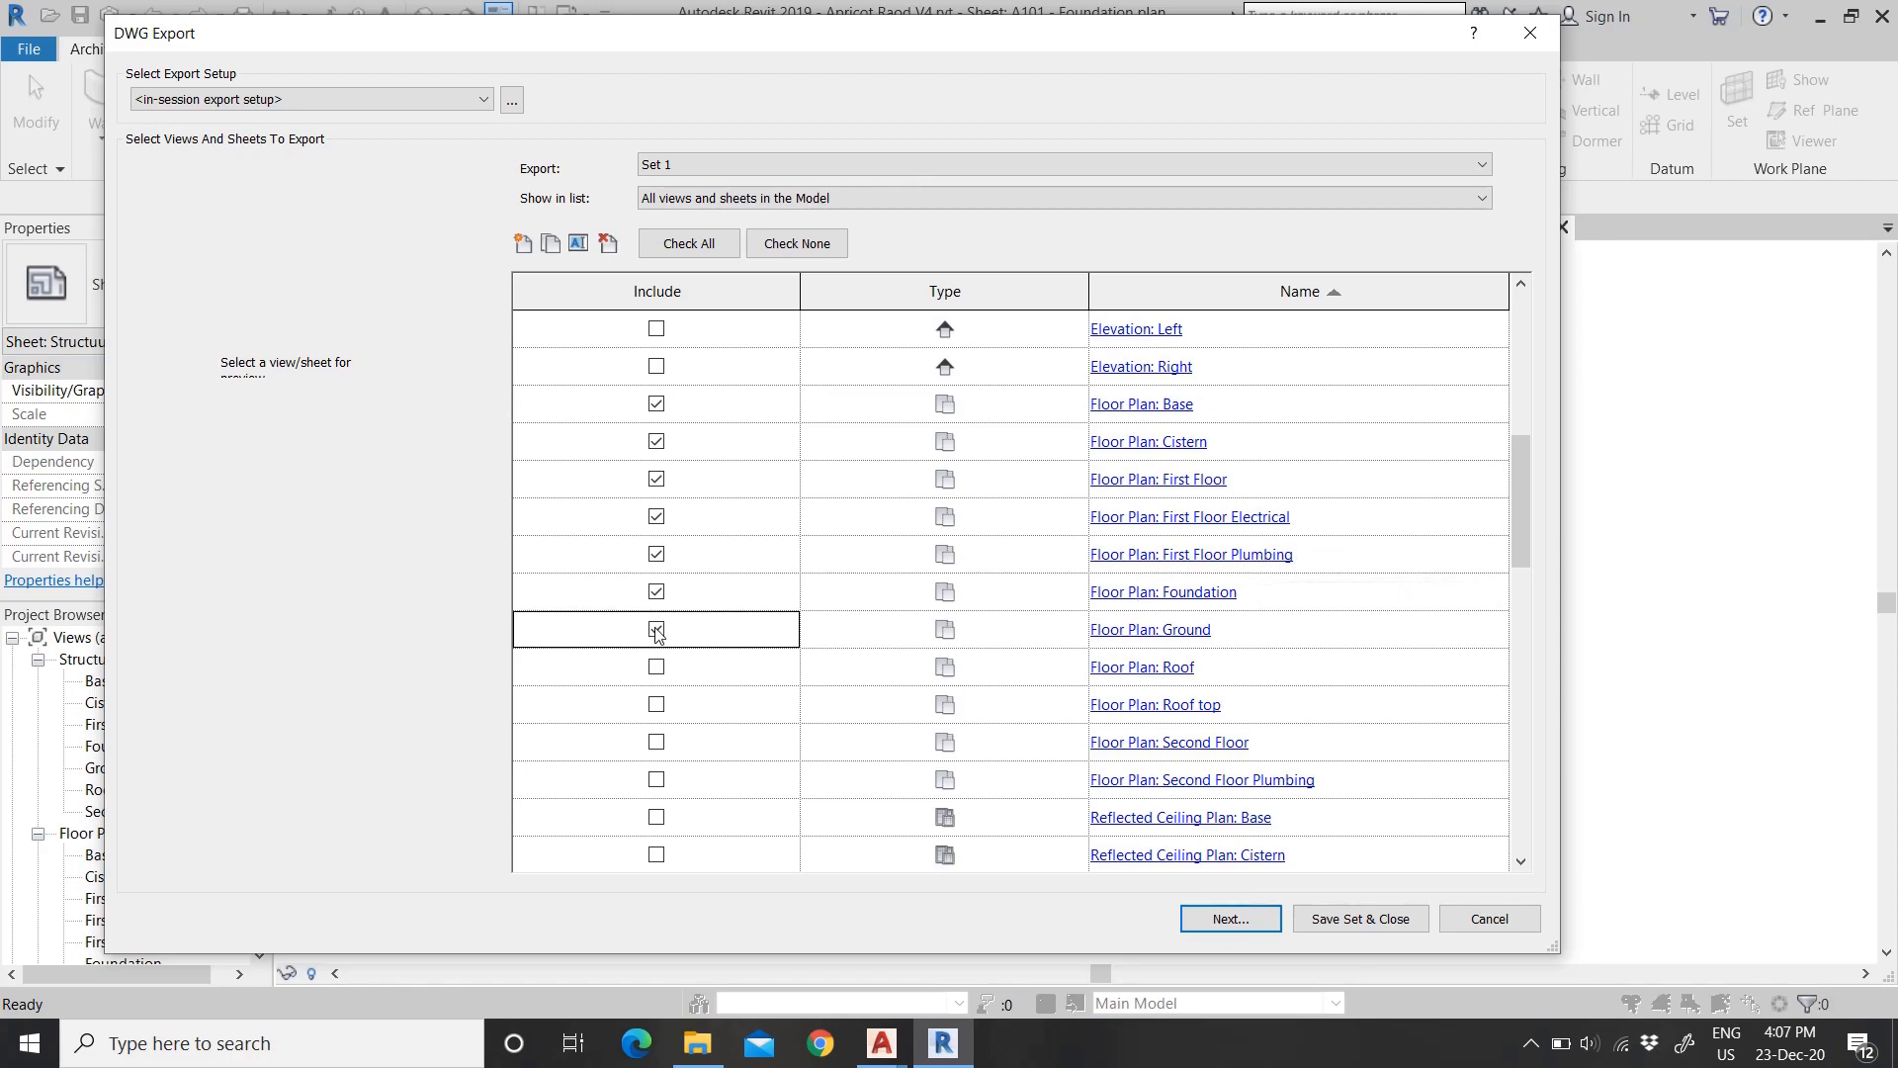
left_click(657, 667)
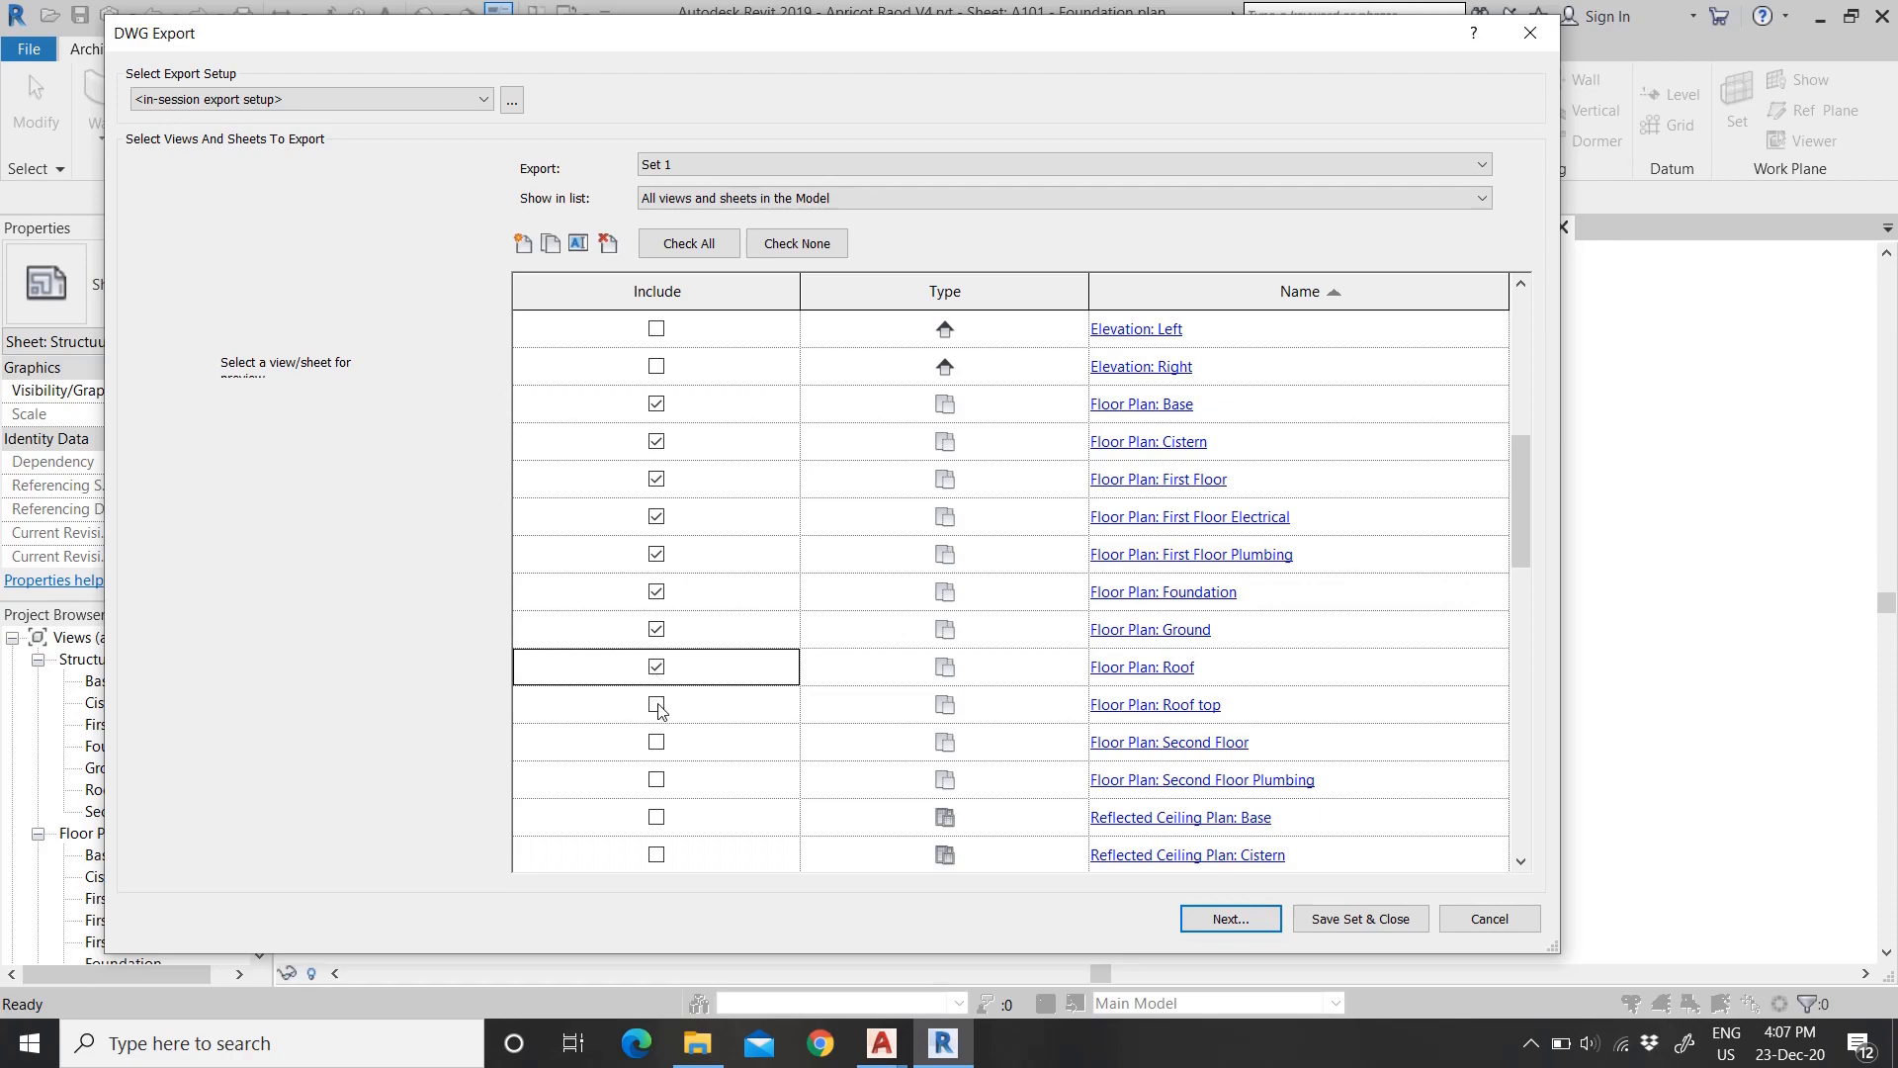
left_click(657, 742)
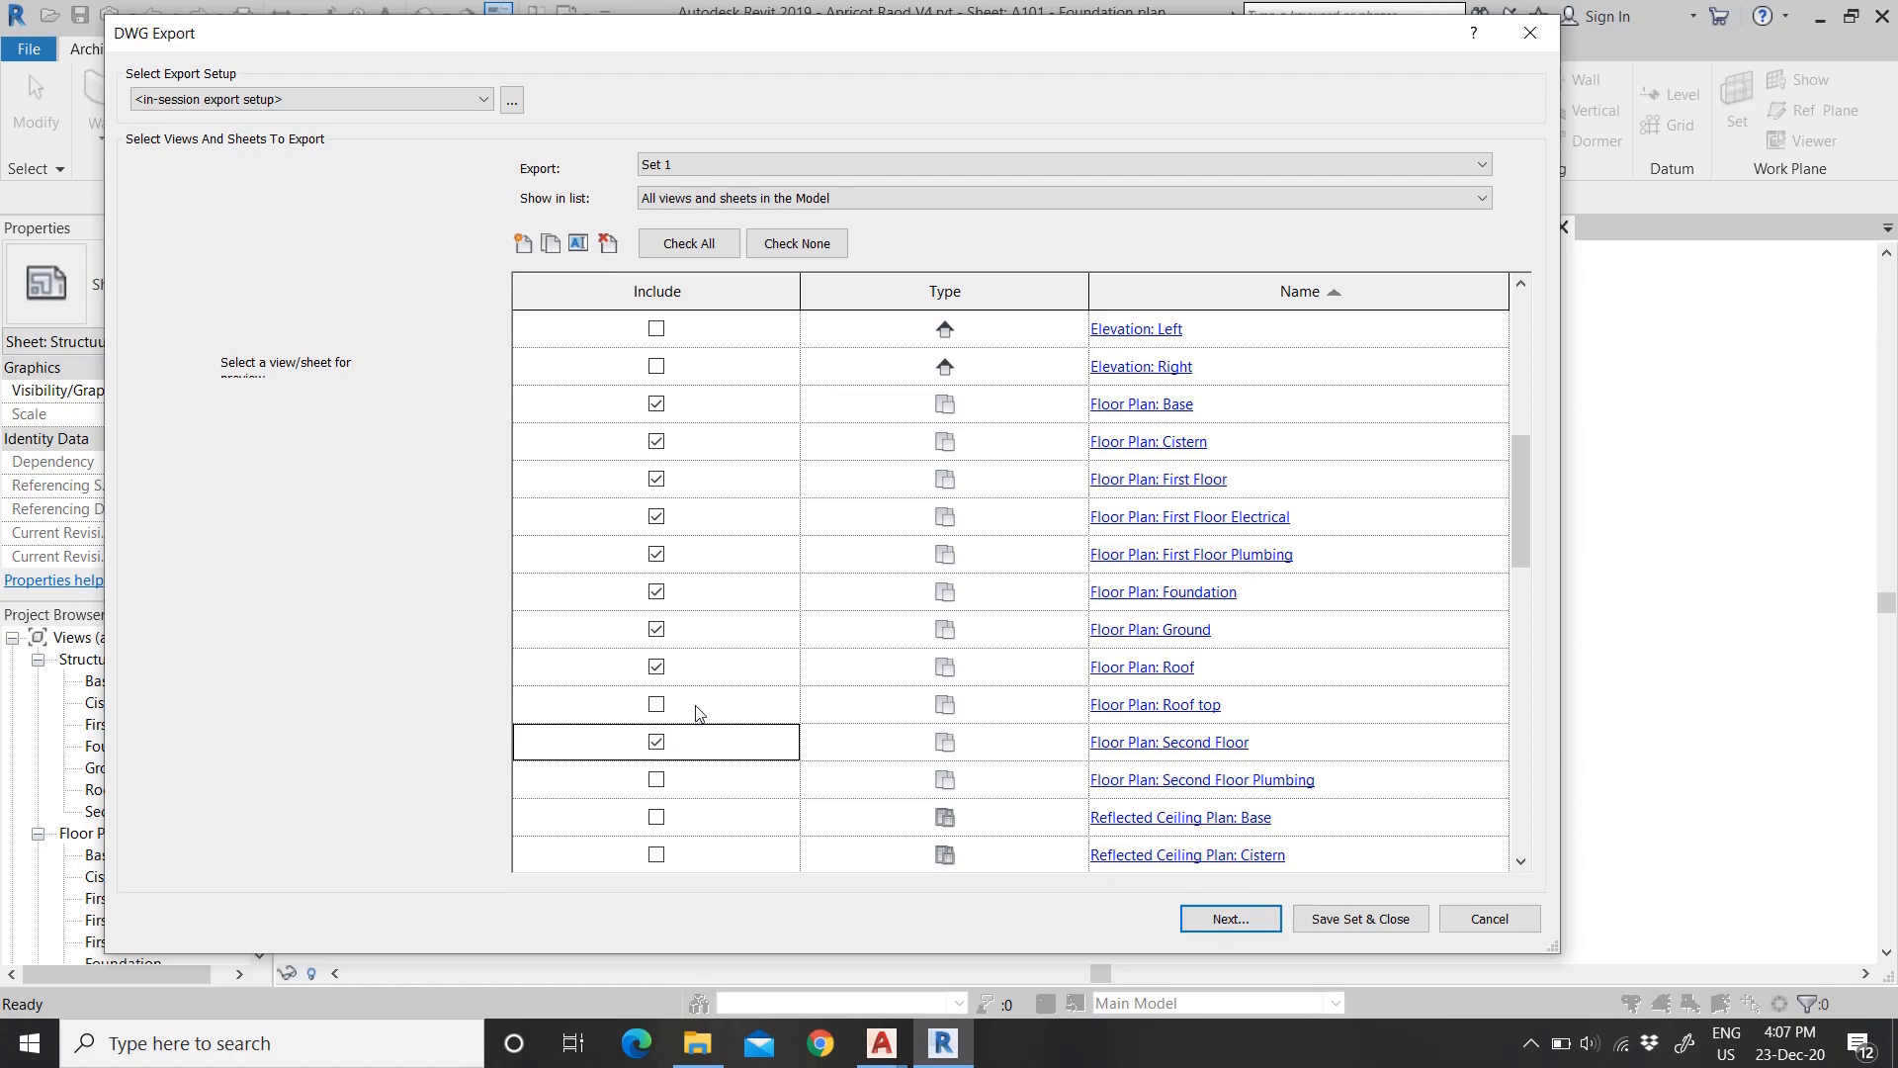
Step: Exclude 3D View 2 from the export set and check the remaining sections, sheets and structural plans for other included items
scroll(692, 716, "down", 1)
scroll(715, 699, "up", 1)
left_click(654, 744)
scroll(1094, 776, "up", 2)
scroll(1097, 761, "down", 2)
scroll(1096, 752, "down", 2)
scroll(1088, 747, "up", 7)
scroll(1068, 717, "down", 3)
scroll(1066, 708, "up", 3)
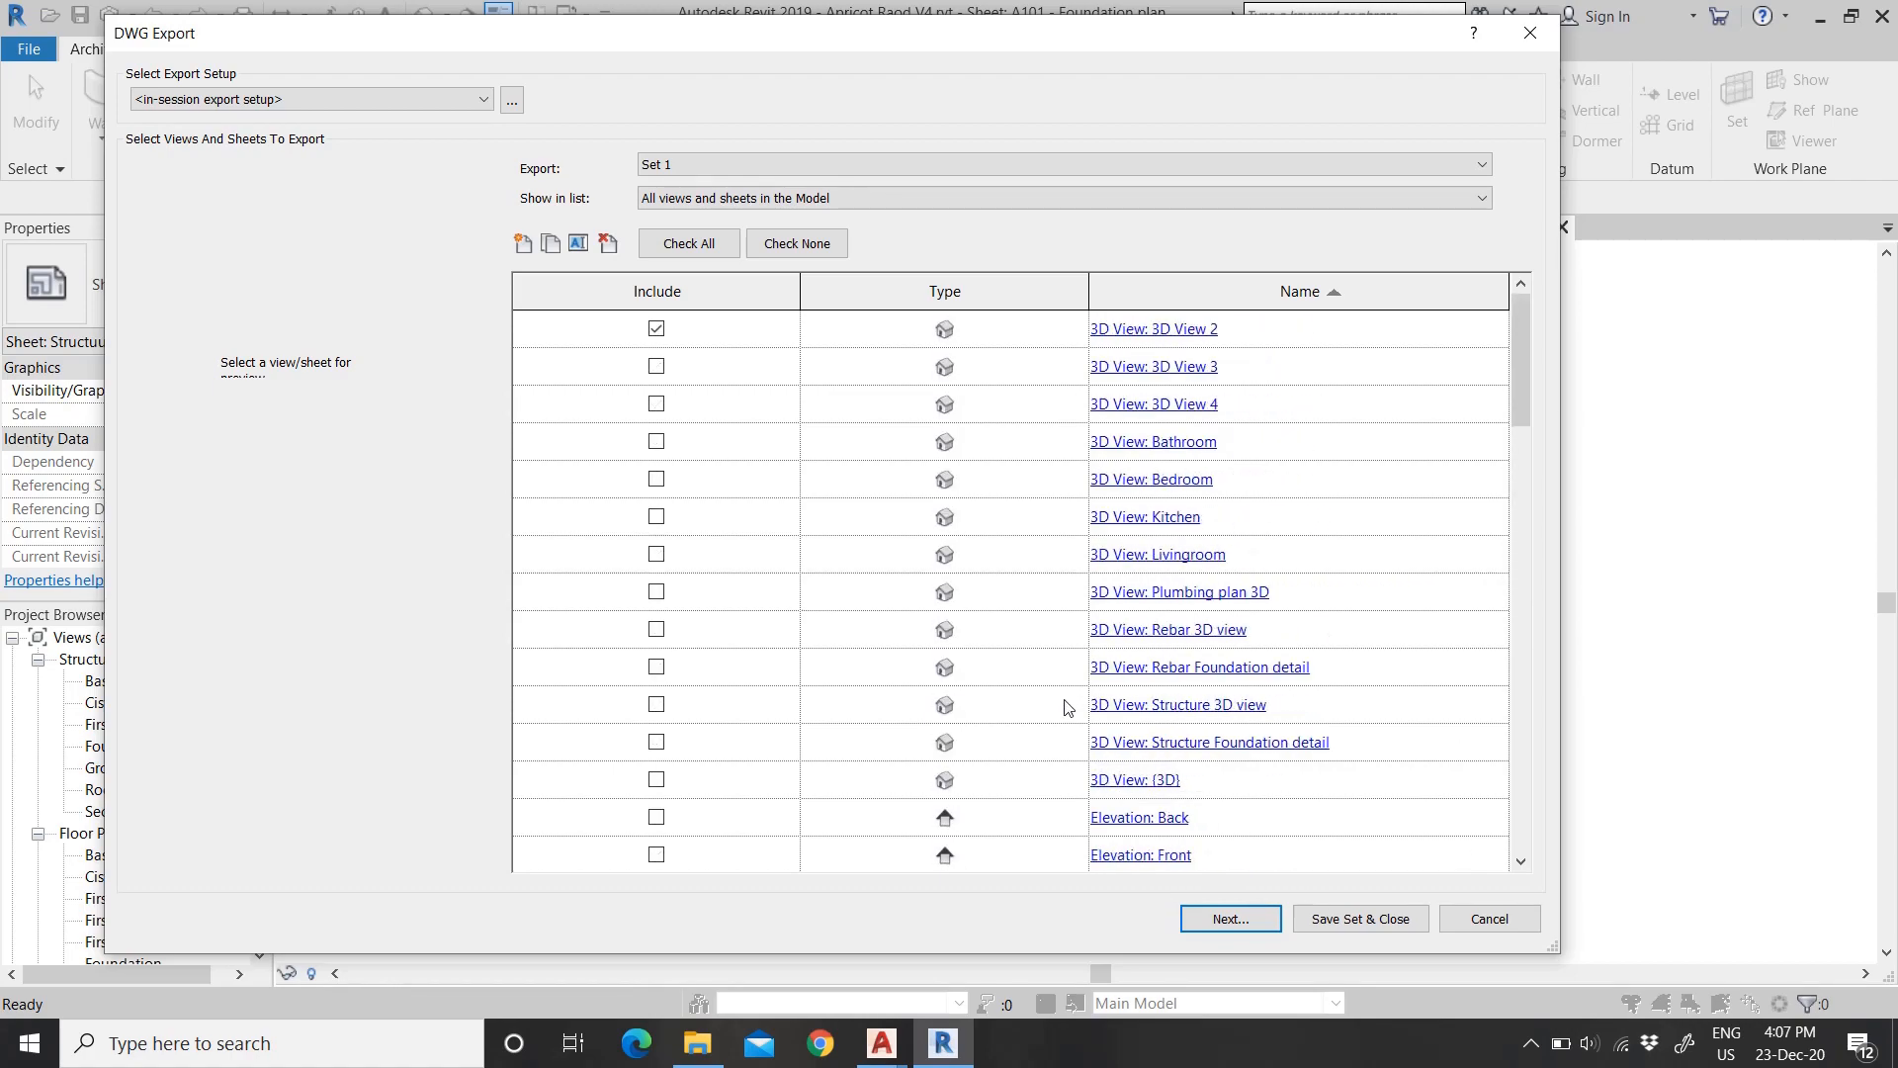
left_click(657, 330)
scroll(797, 525, "down", 15)
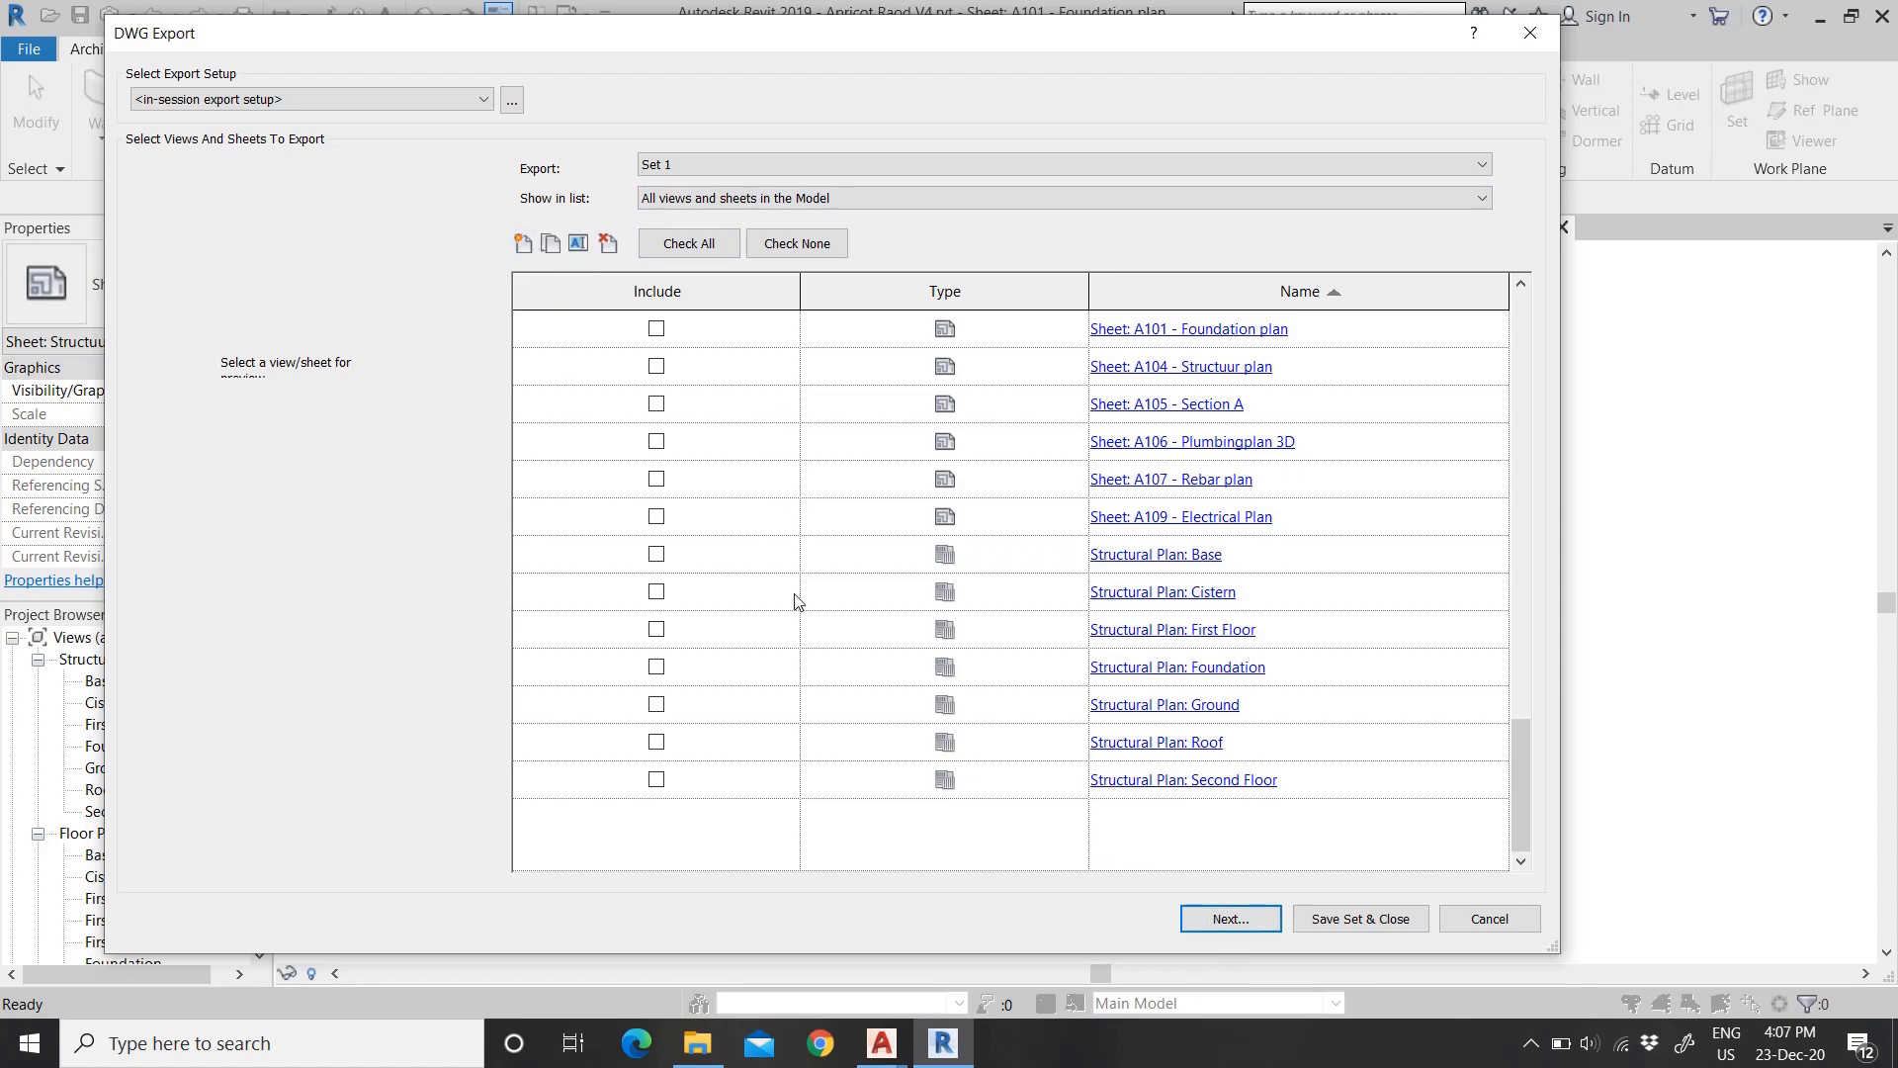
scroll(860, 658, "up", 1)
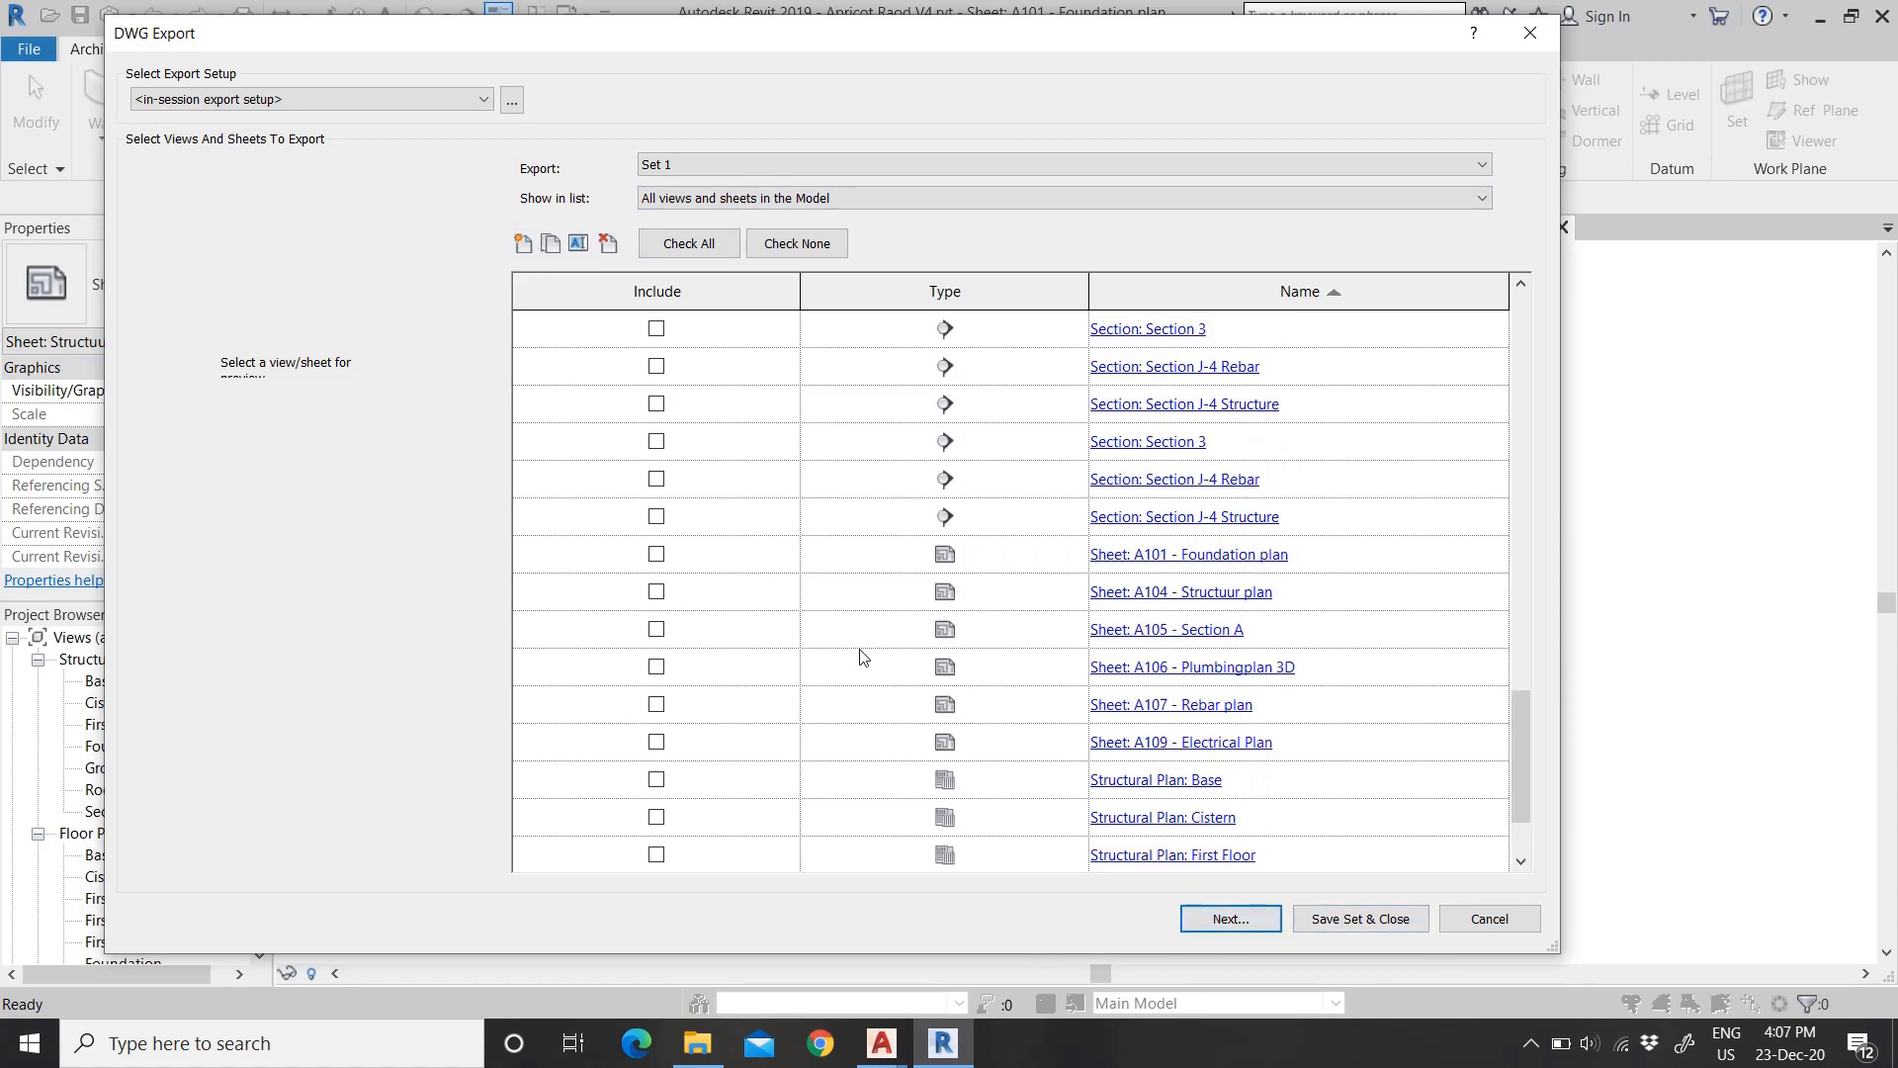
scroll(856, 645, "up", 10)
scroll(852, 637, "down", 8)
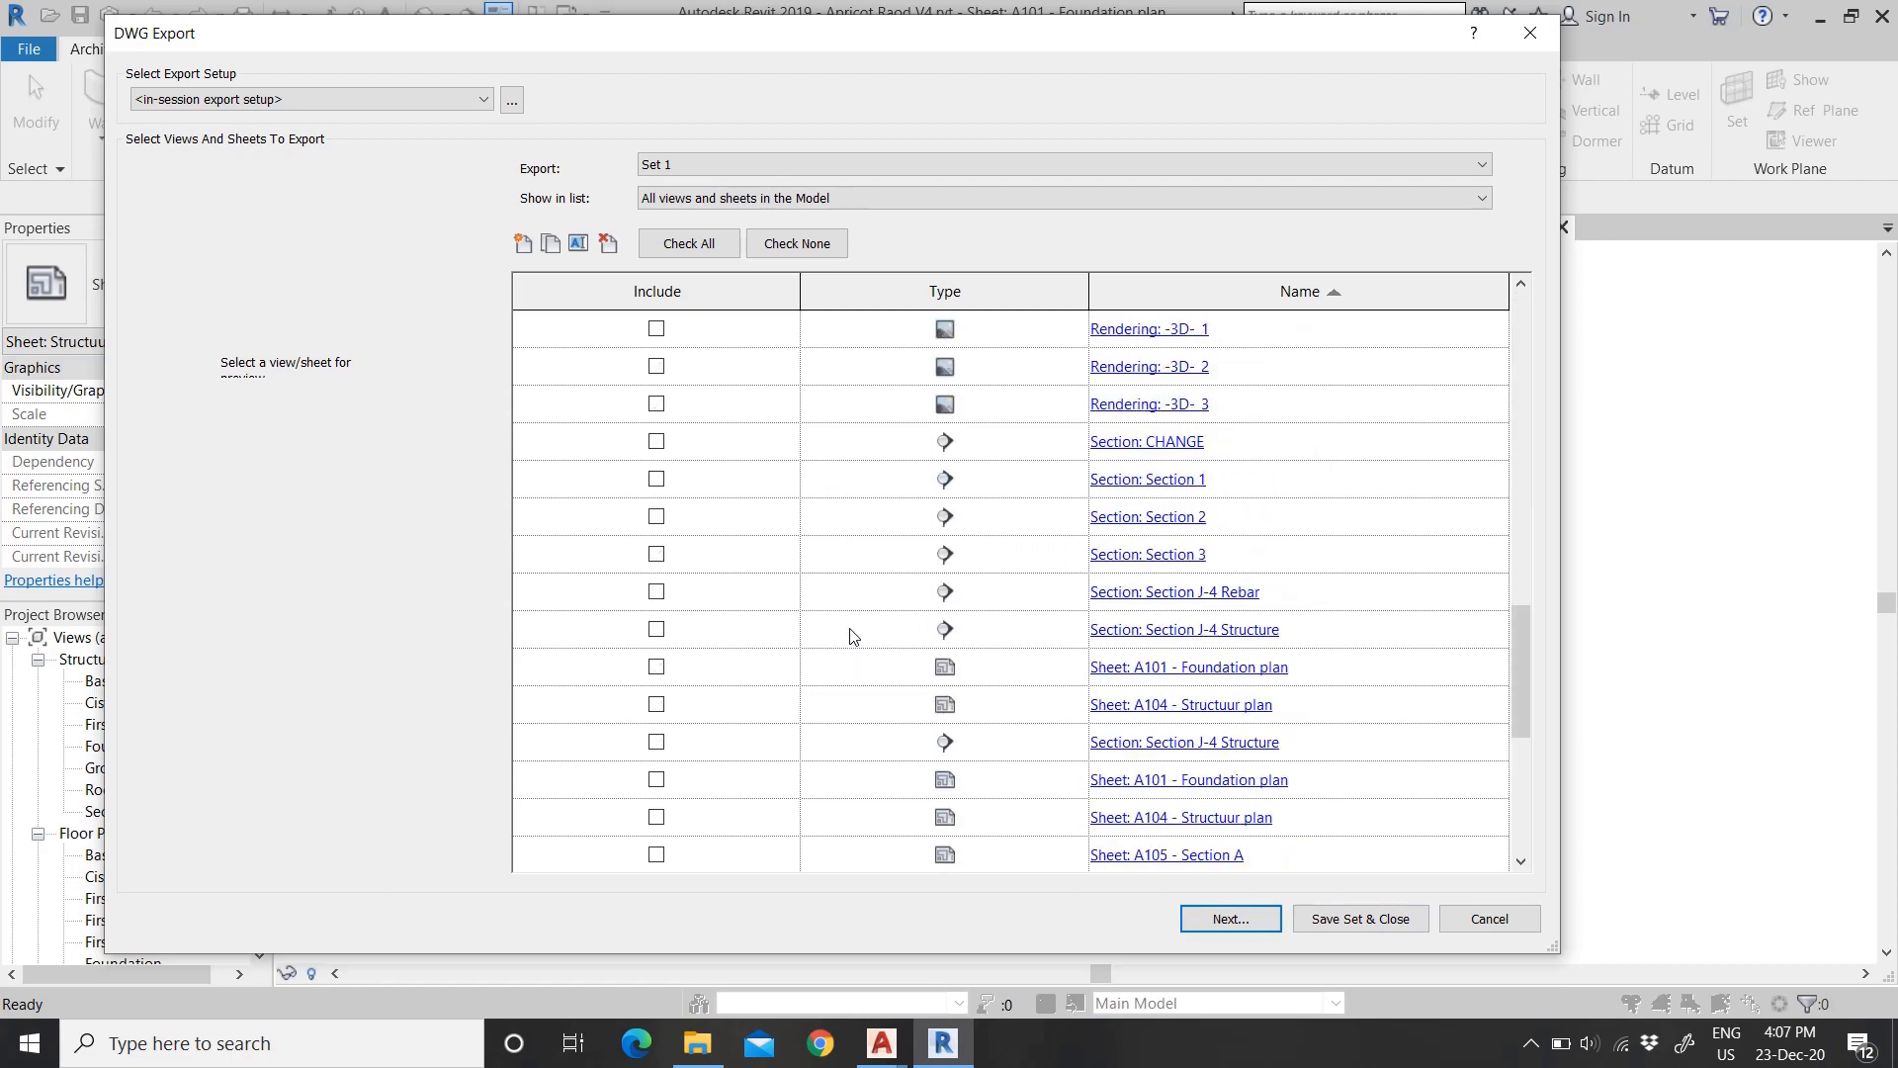
scroll(856, 653, "down", 4)
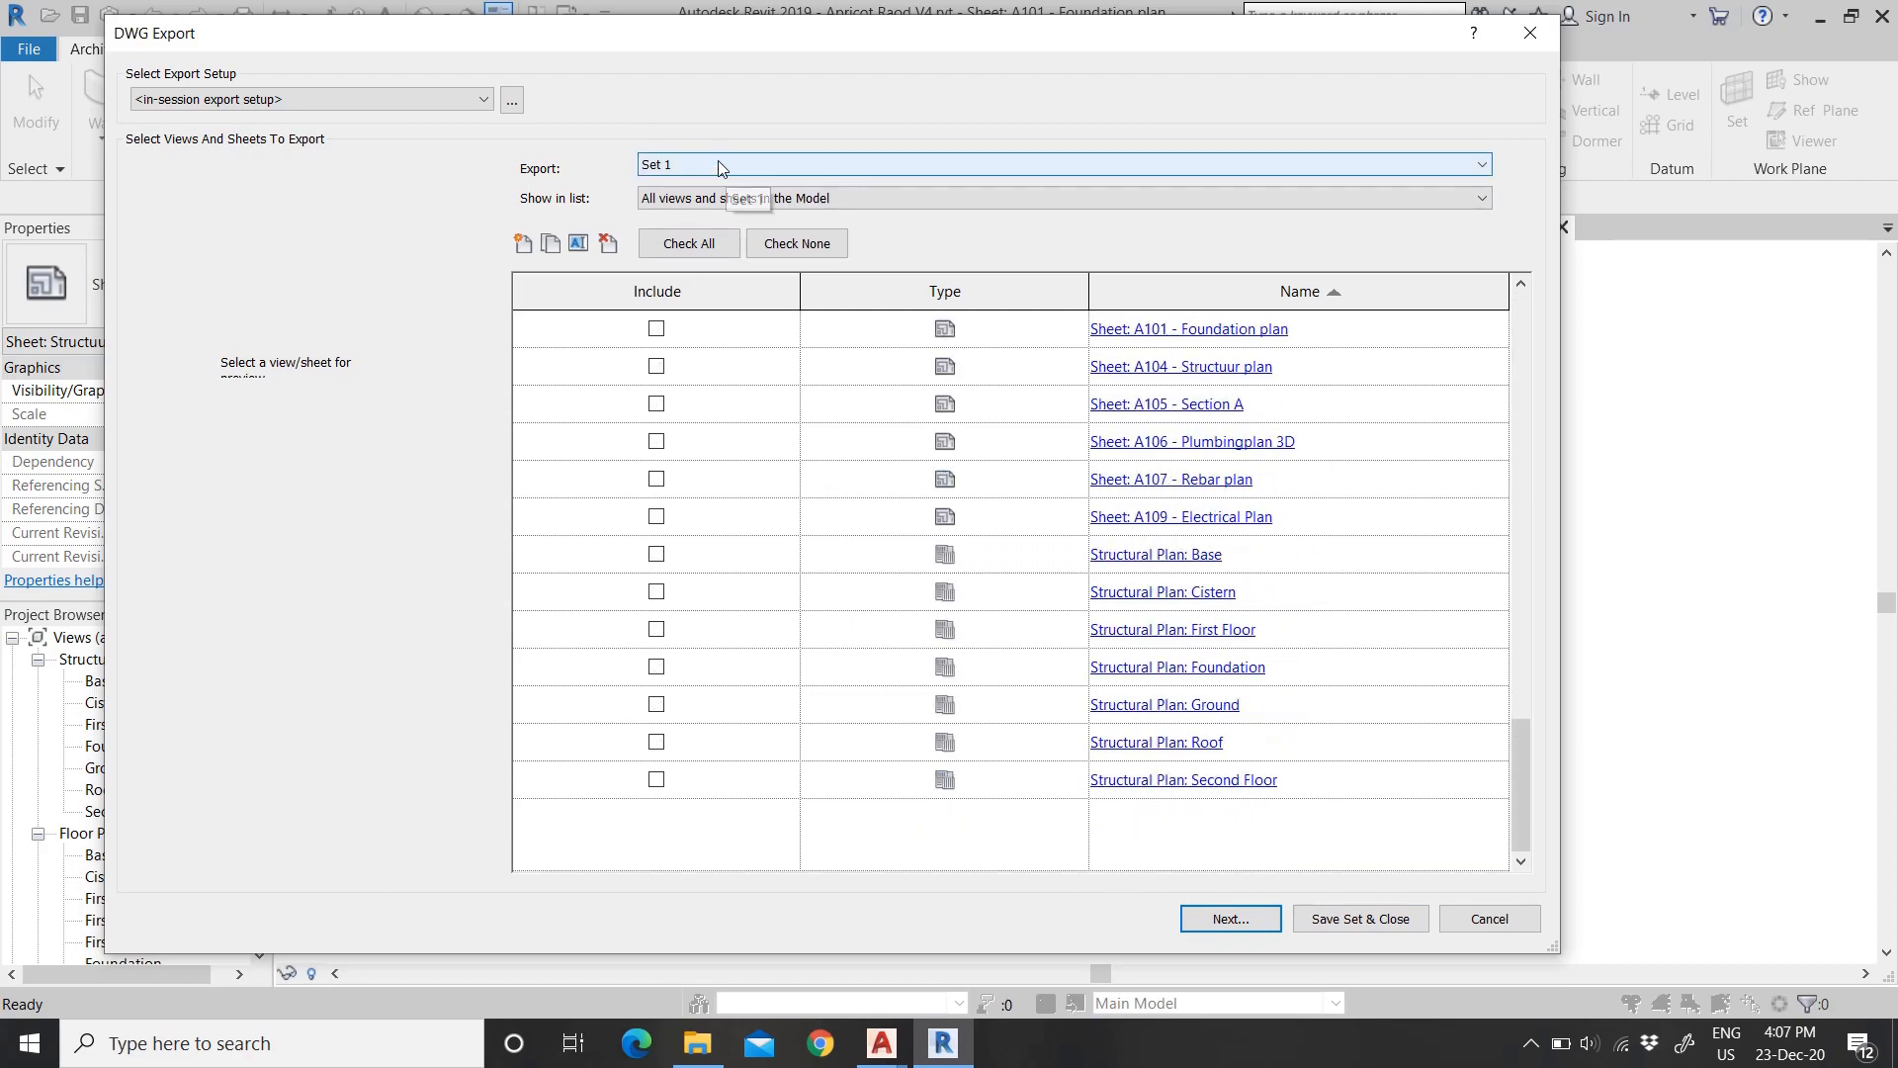
Step: Try limiting the export to the current view/sheet only
left_click(755, 165)
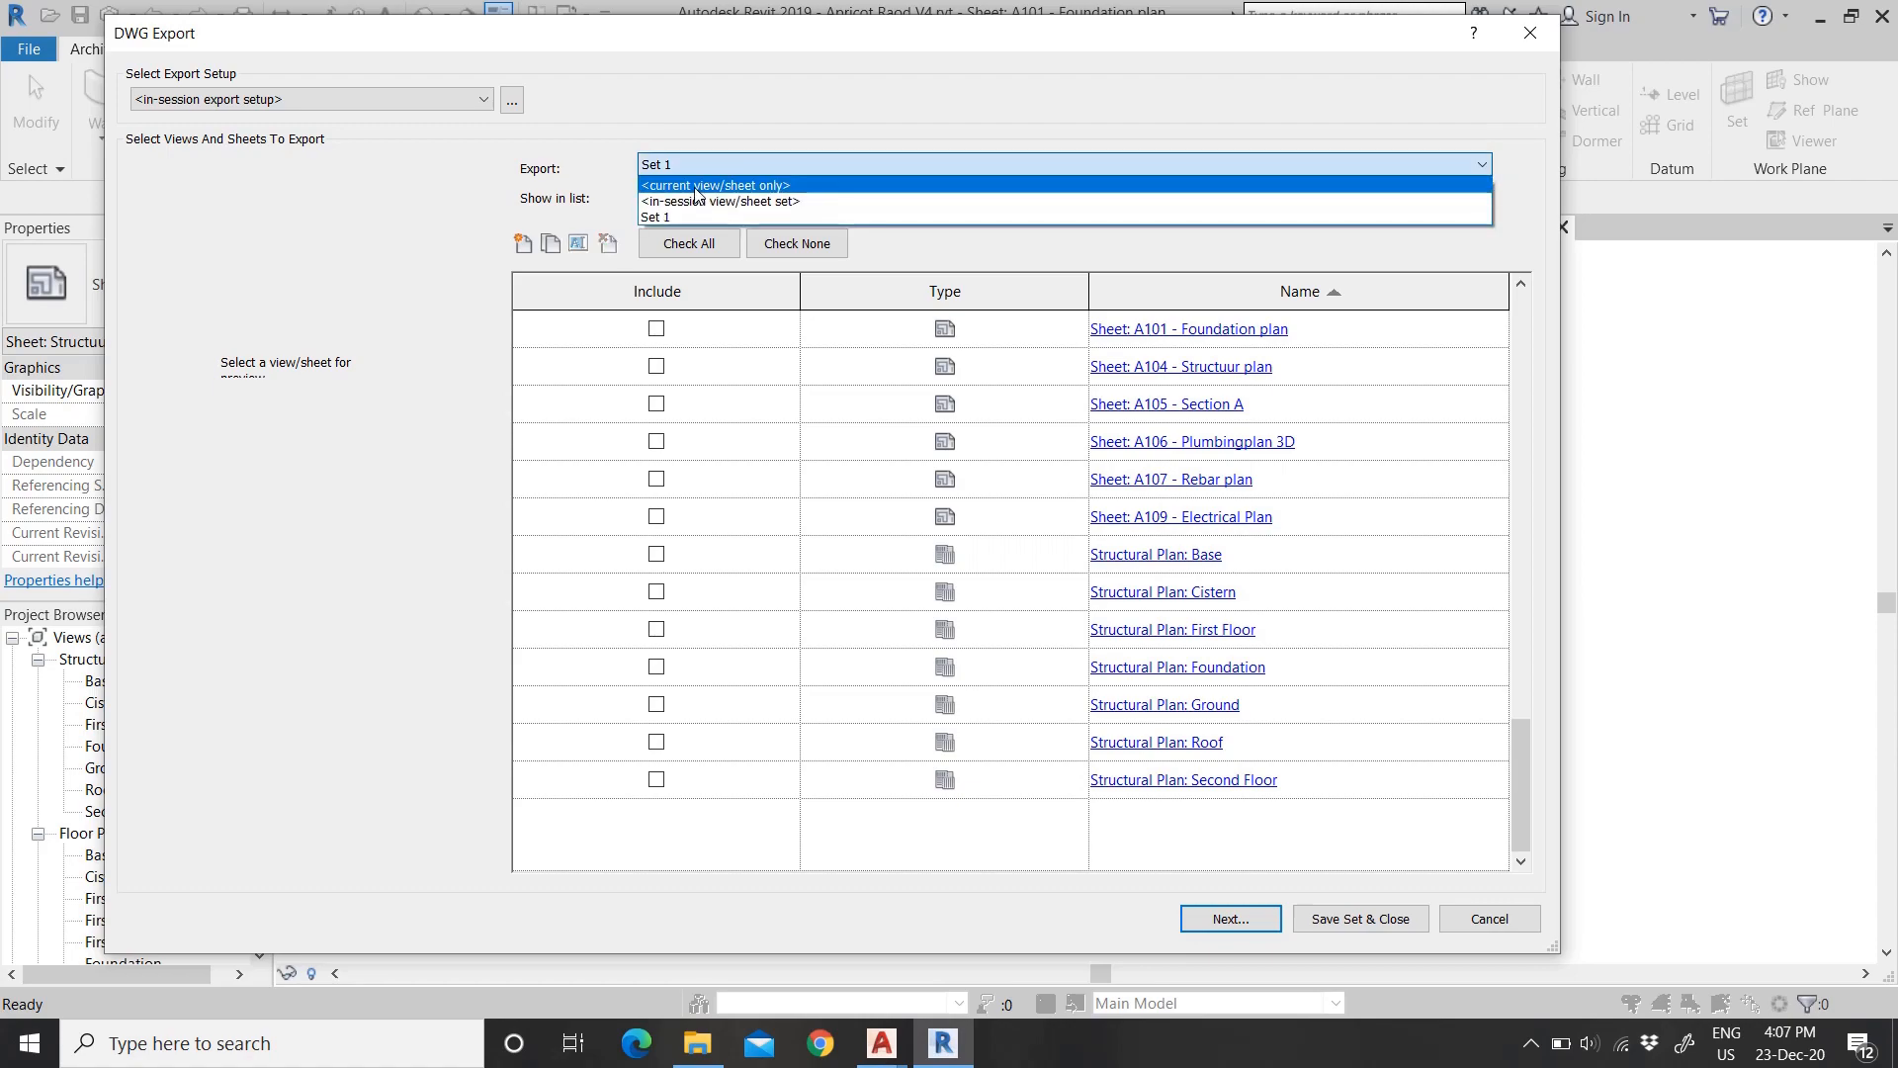
left_click(695, 187)
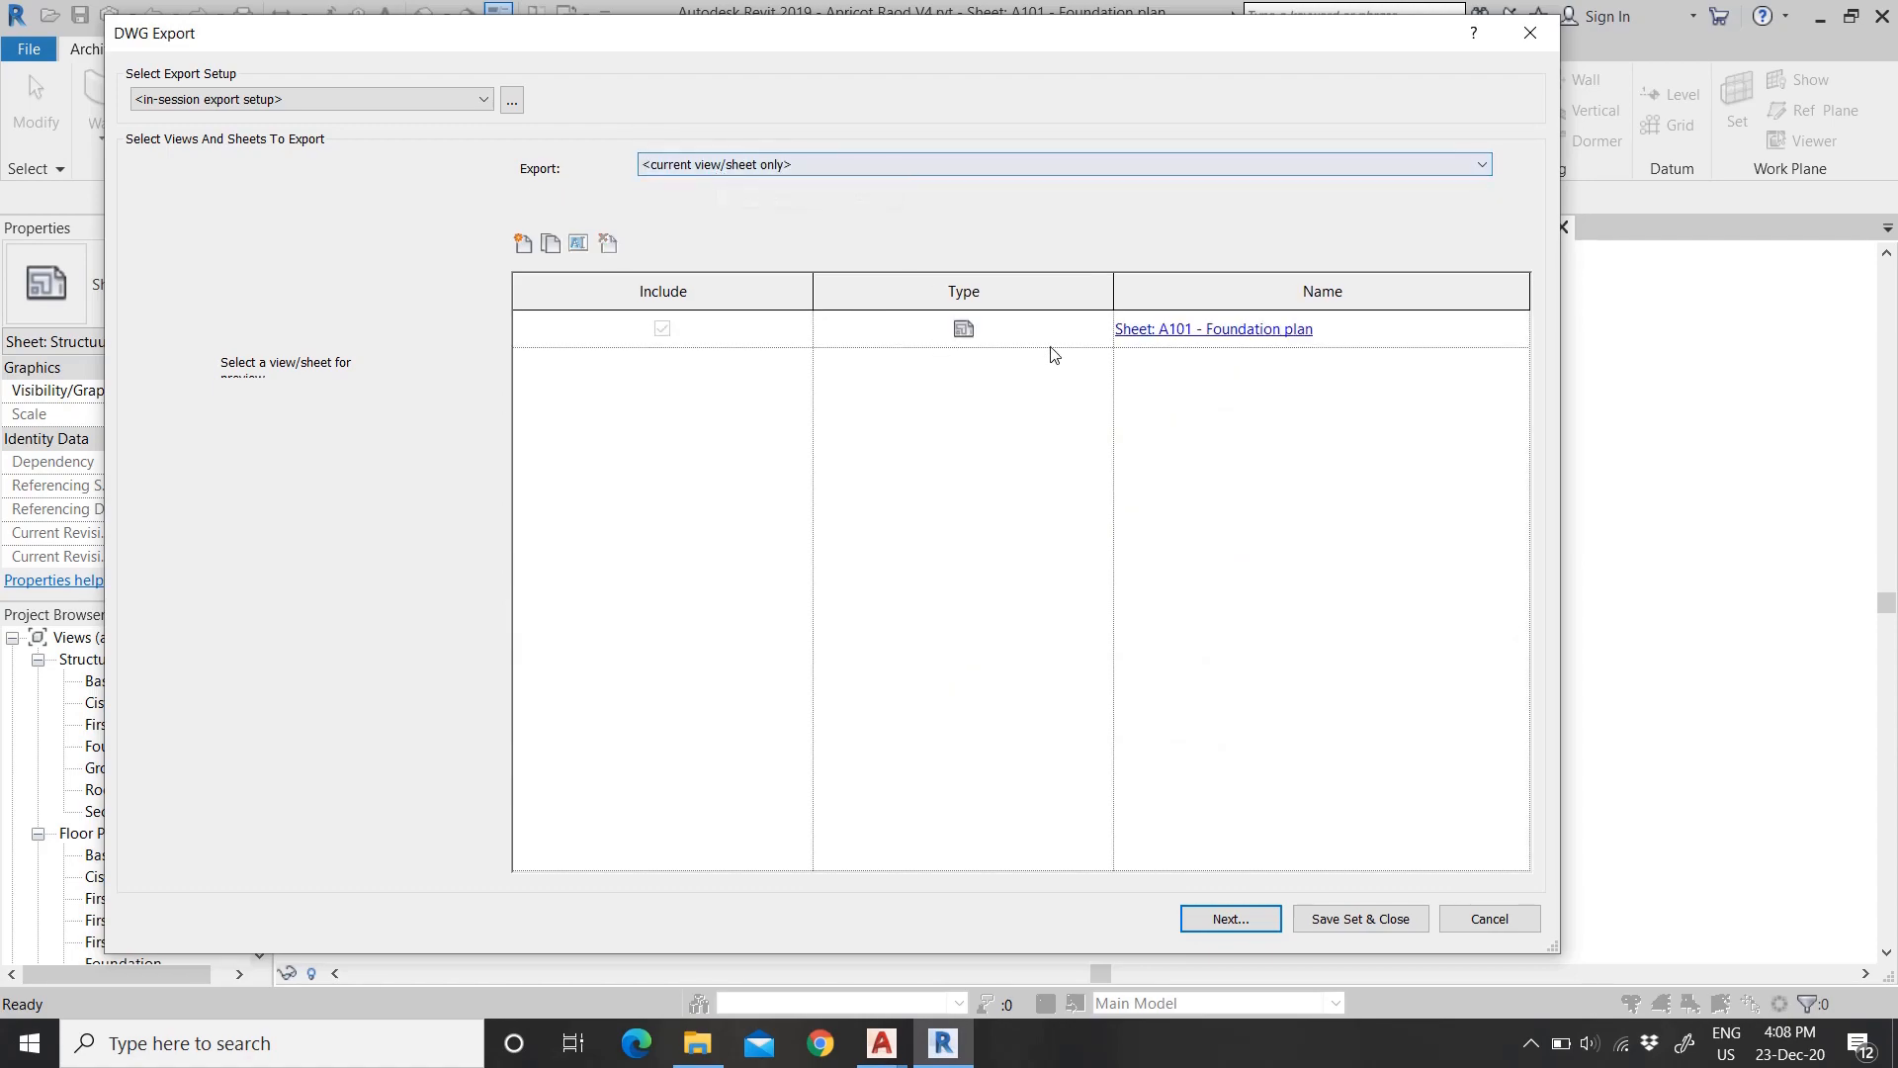
left_click(743, 164)
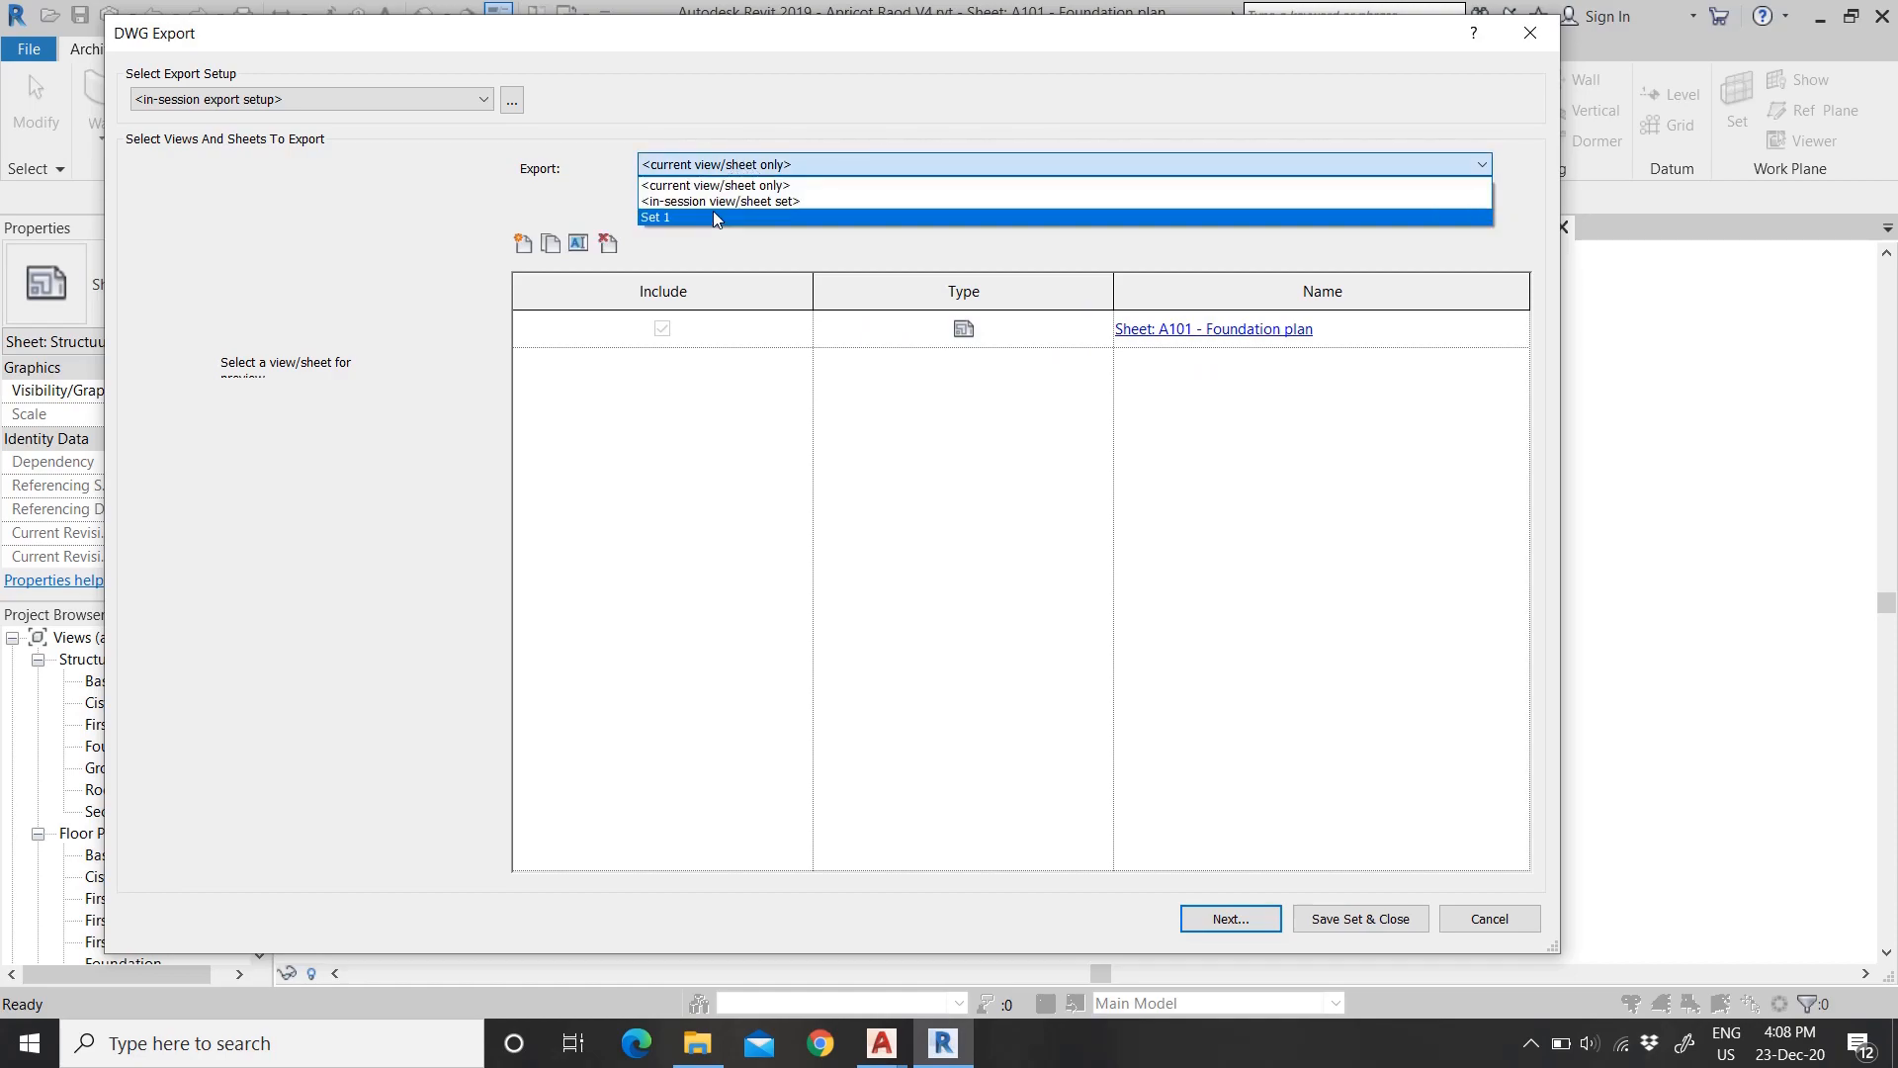
left_click(591, 196)
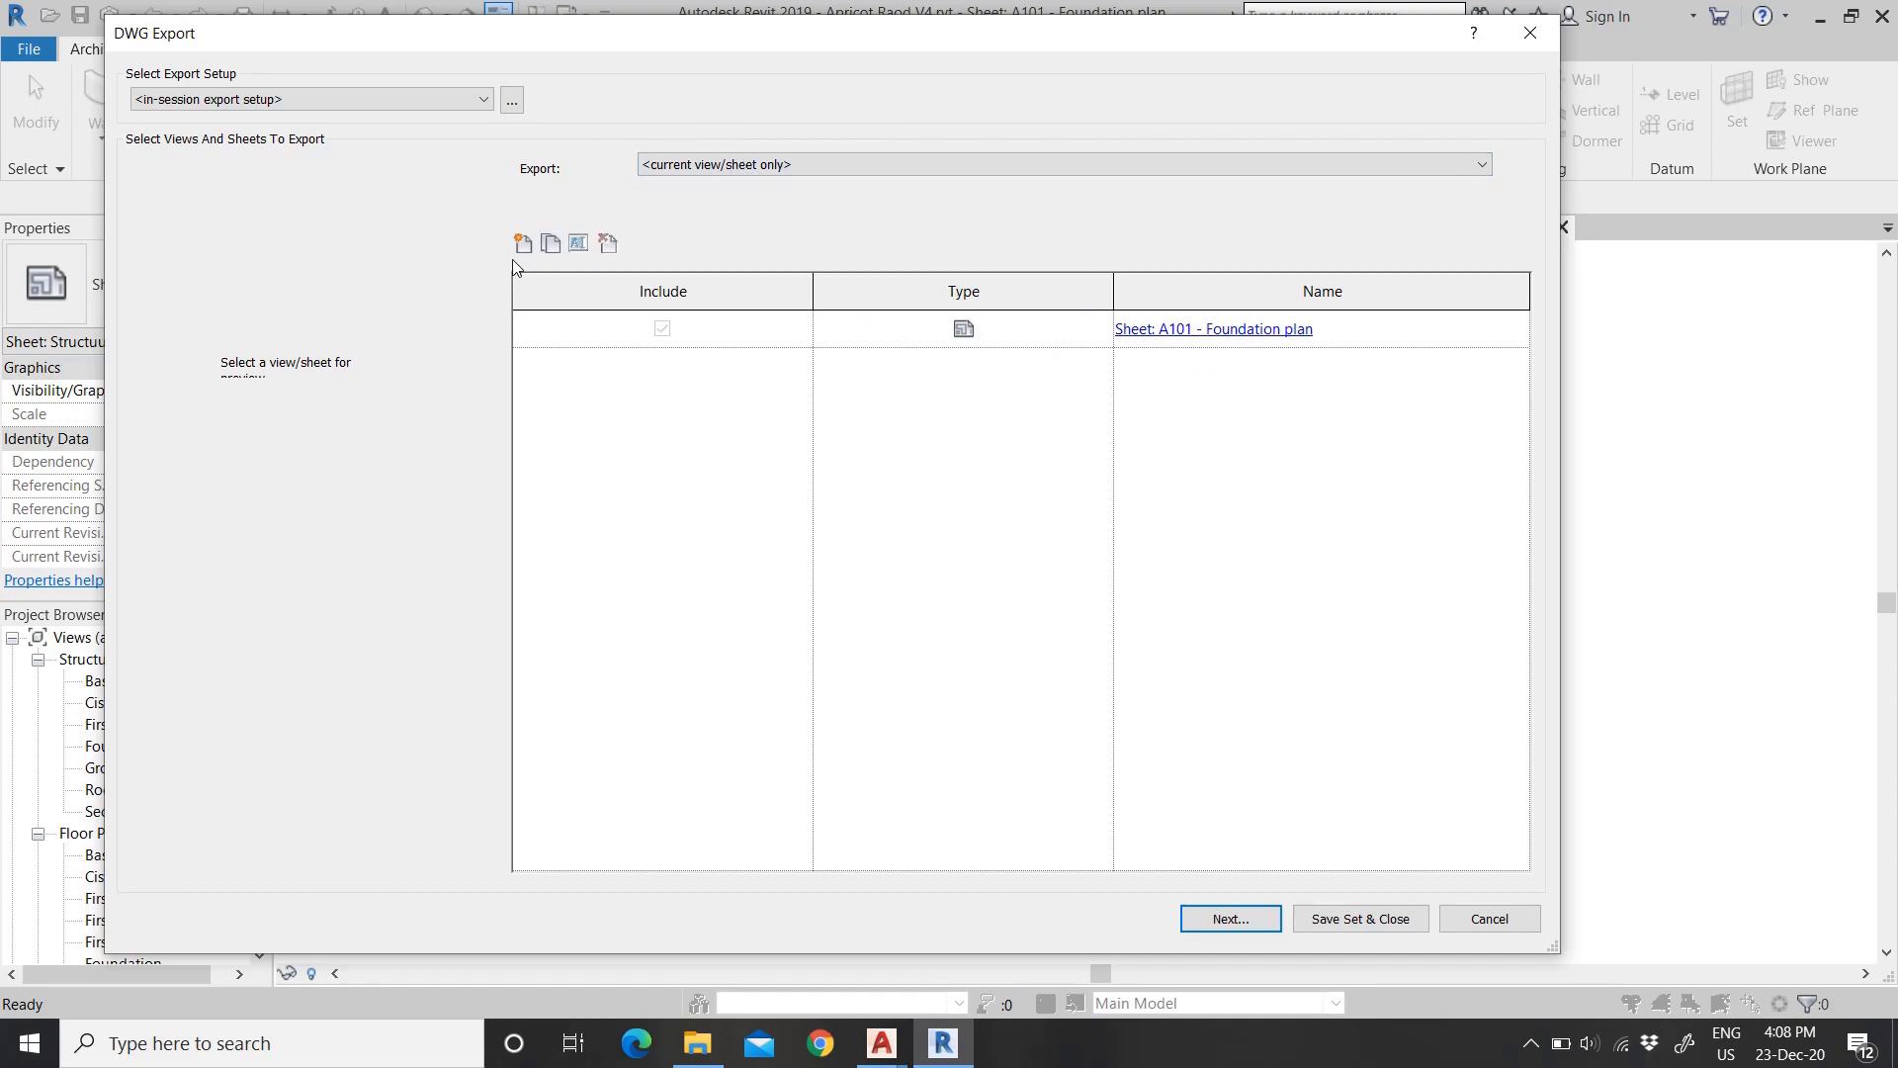
Step: Create a new export set named Set 2 and look through the views and sheets it offers
left_click(530, 245)
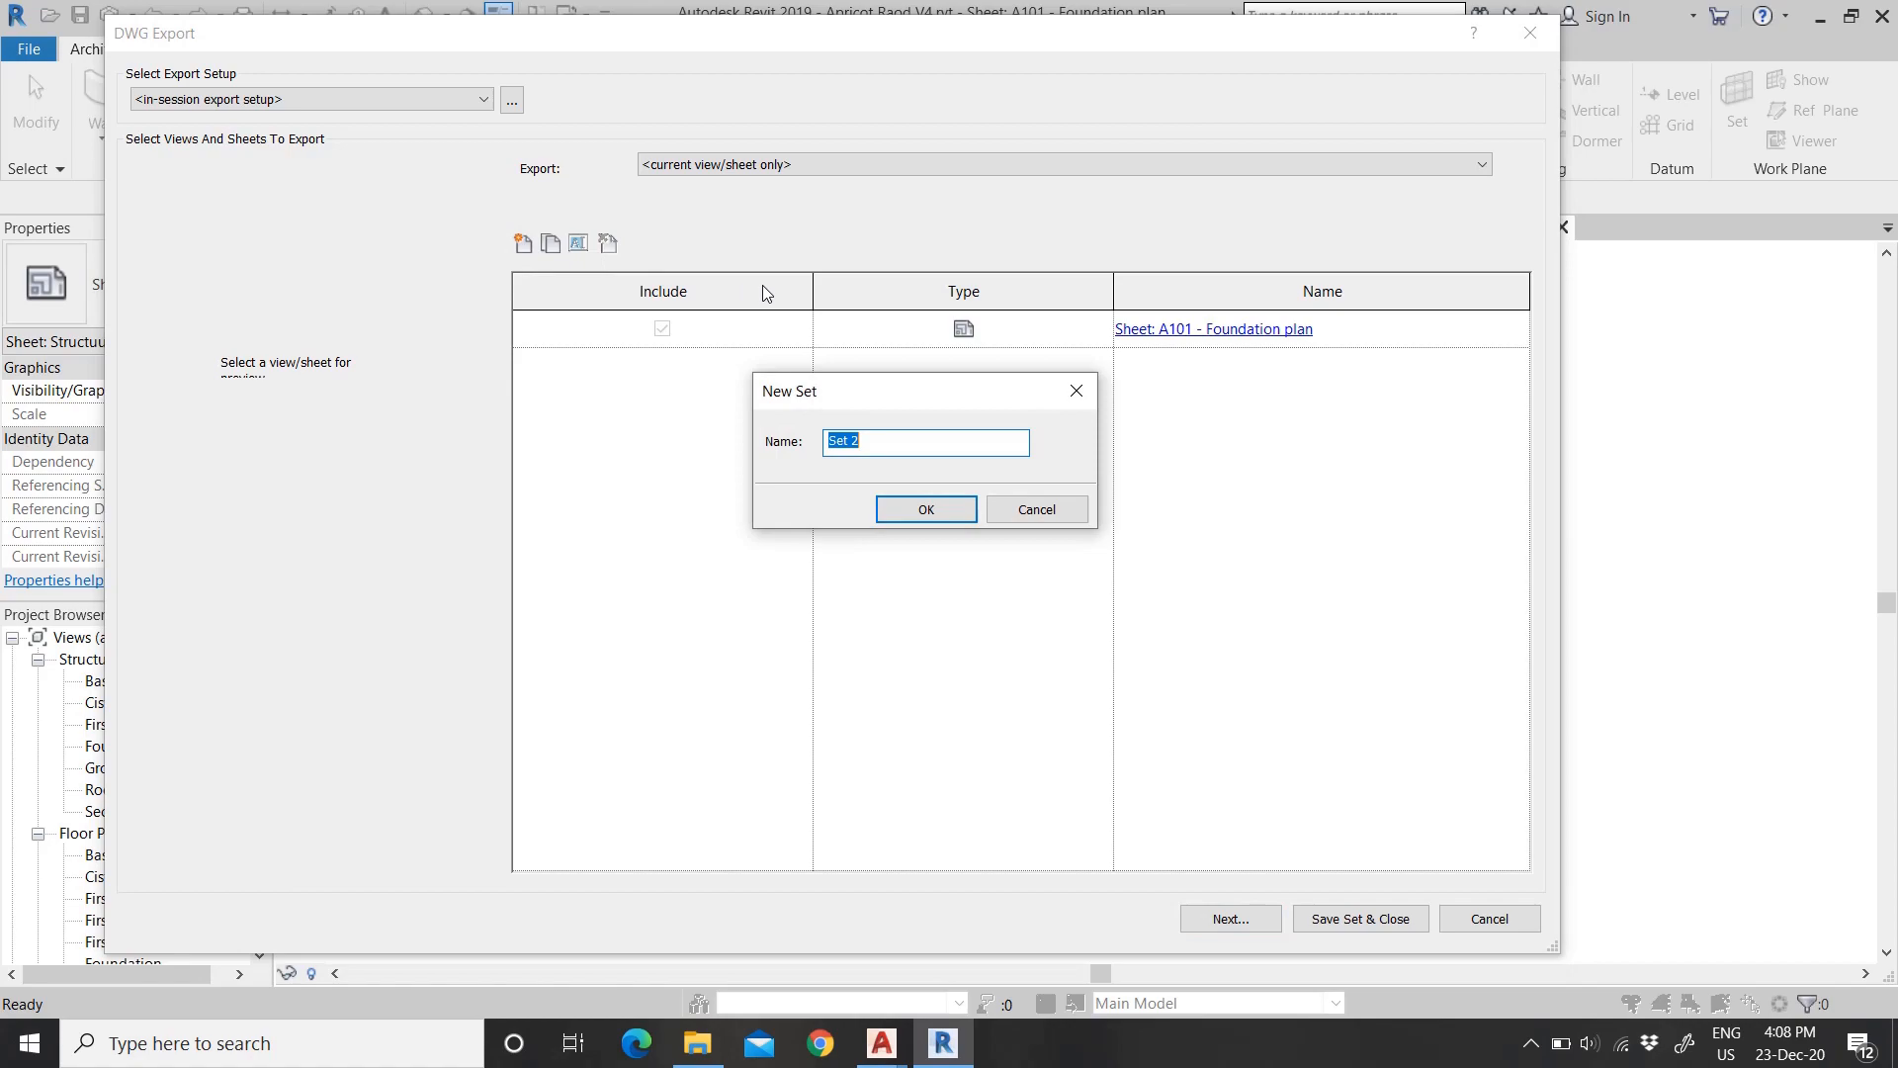
left_click(904, 504)
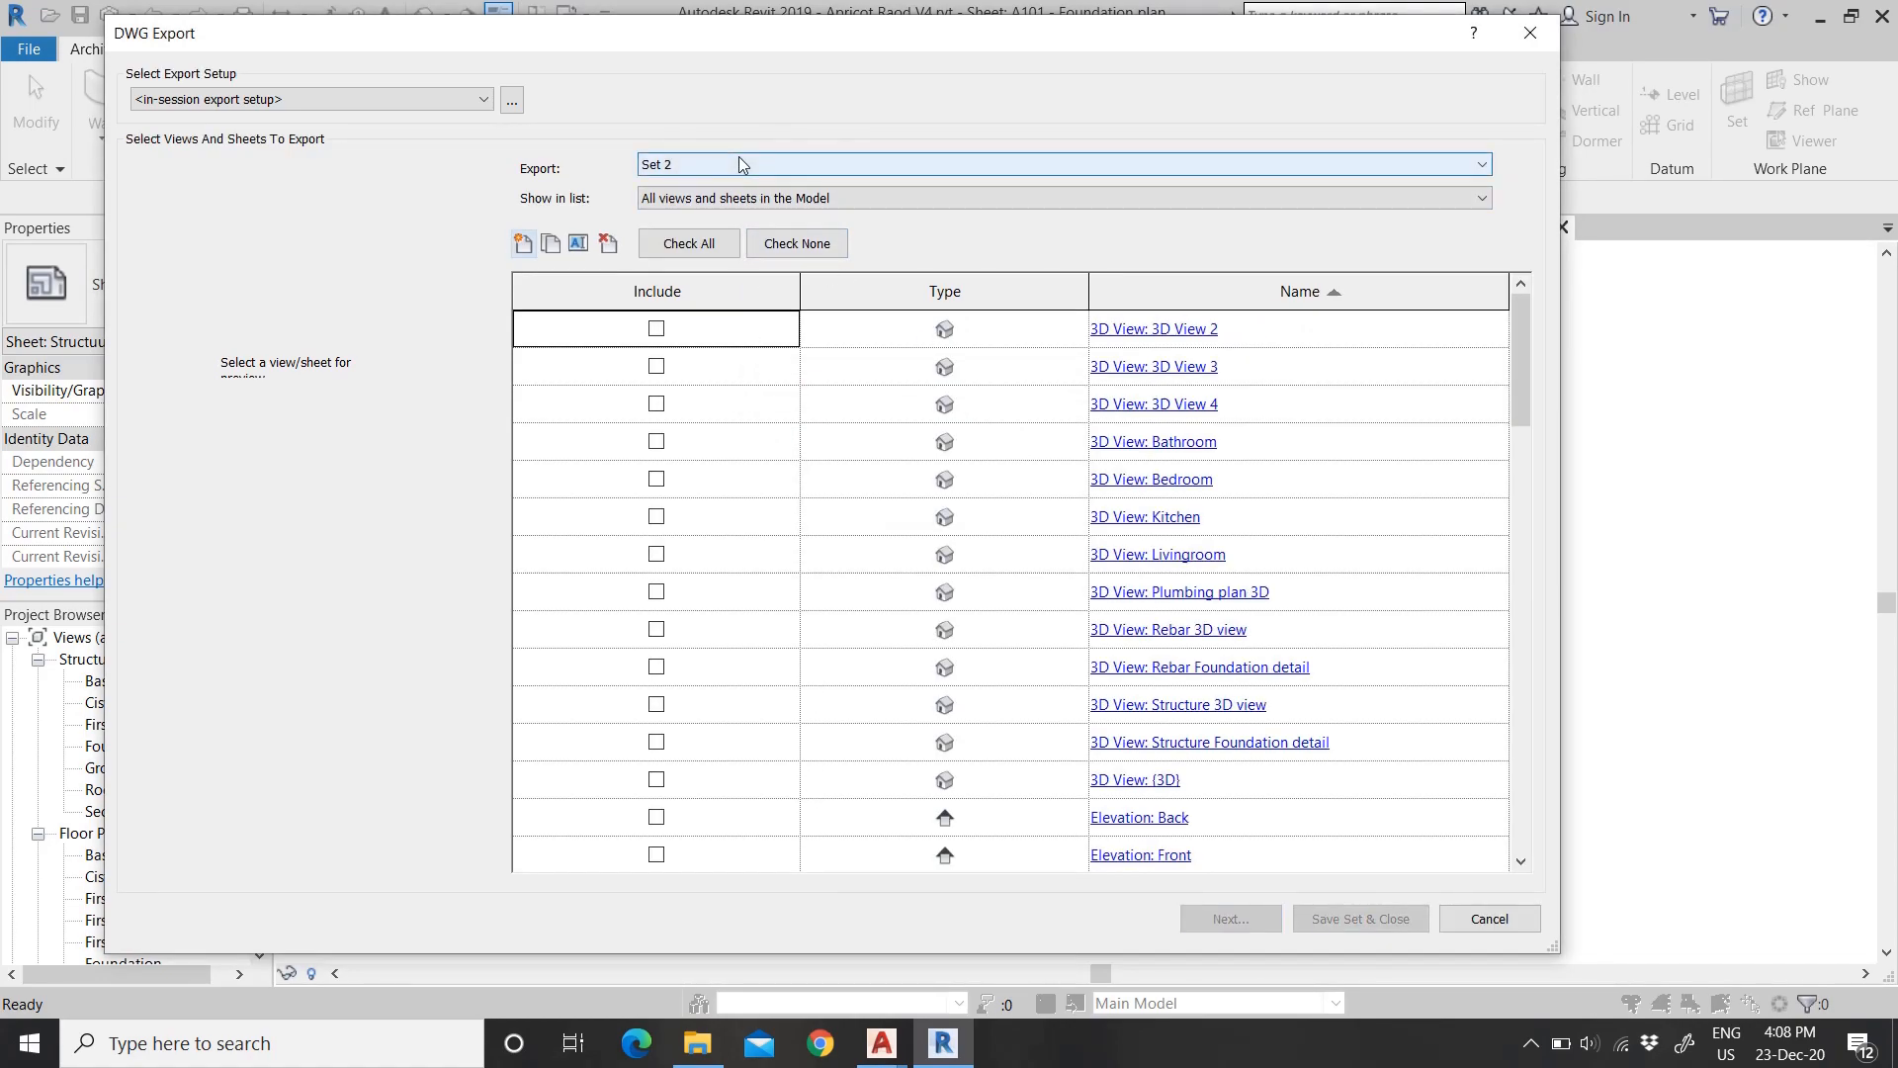
scroll(781, 483, "down", 13)
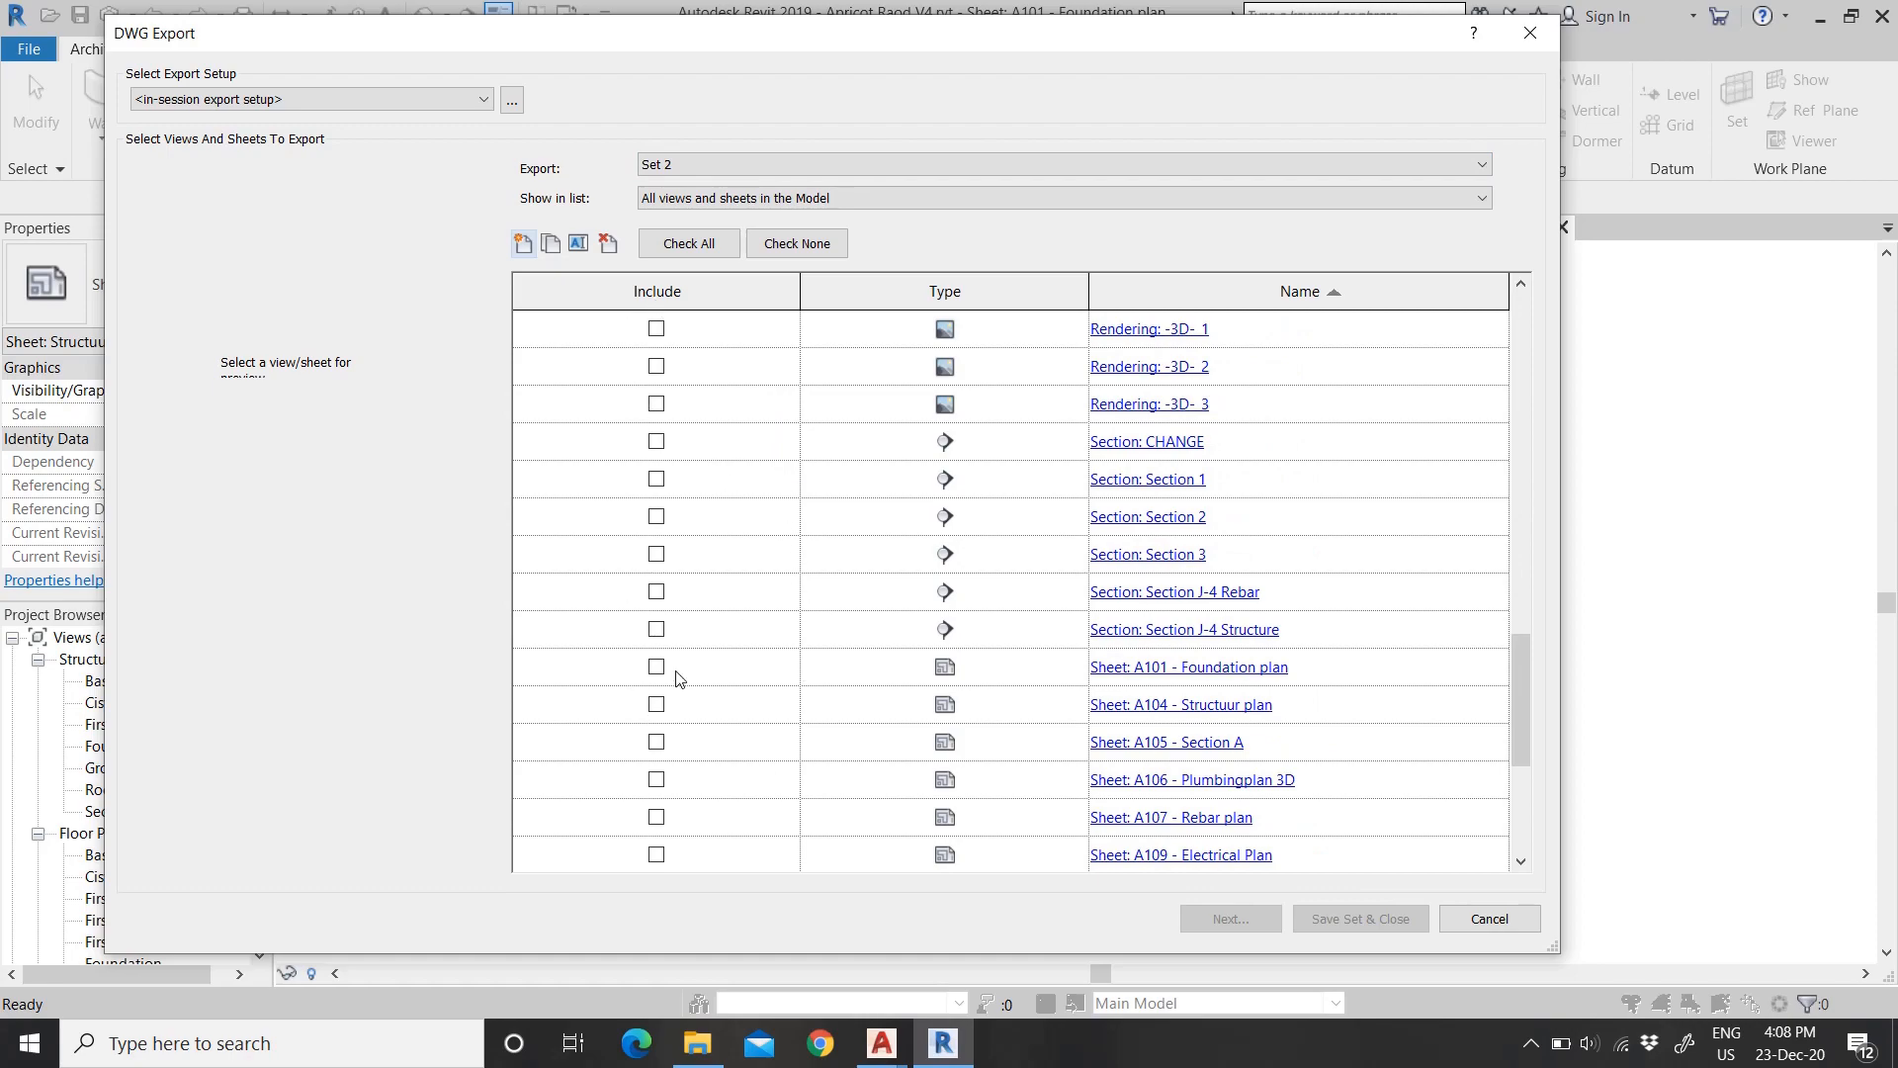
scroll(708, 601, "up", 15)
Step: Switch the export back to Set 1 and list only the views in the set
left_click(708, 163)
left_click(762, 195)
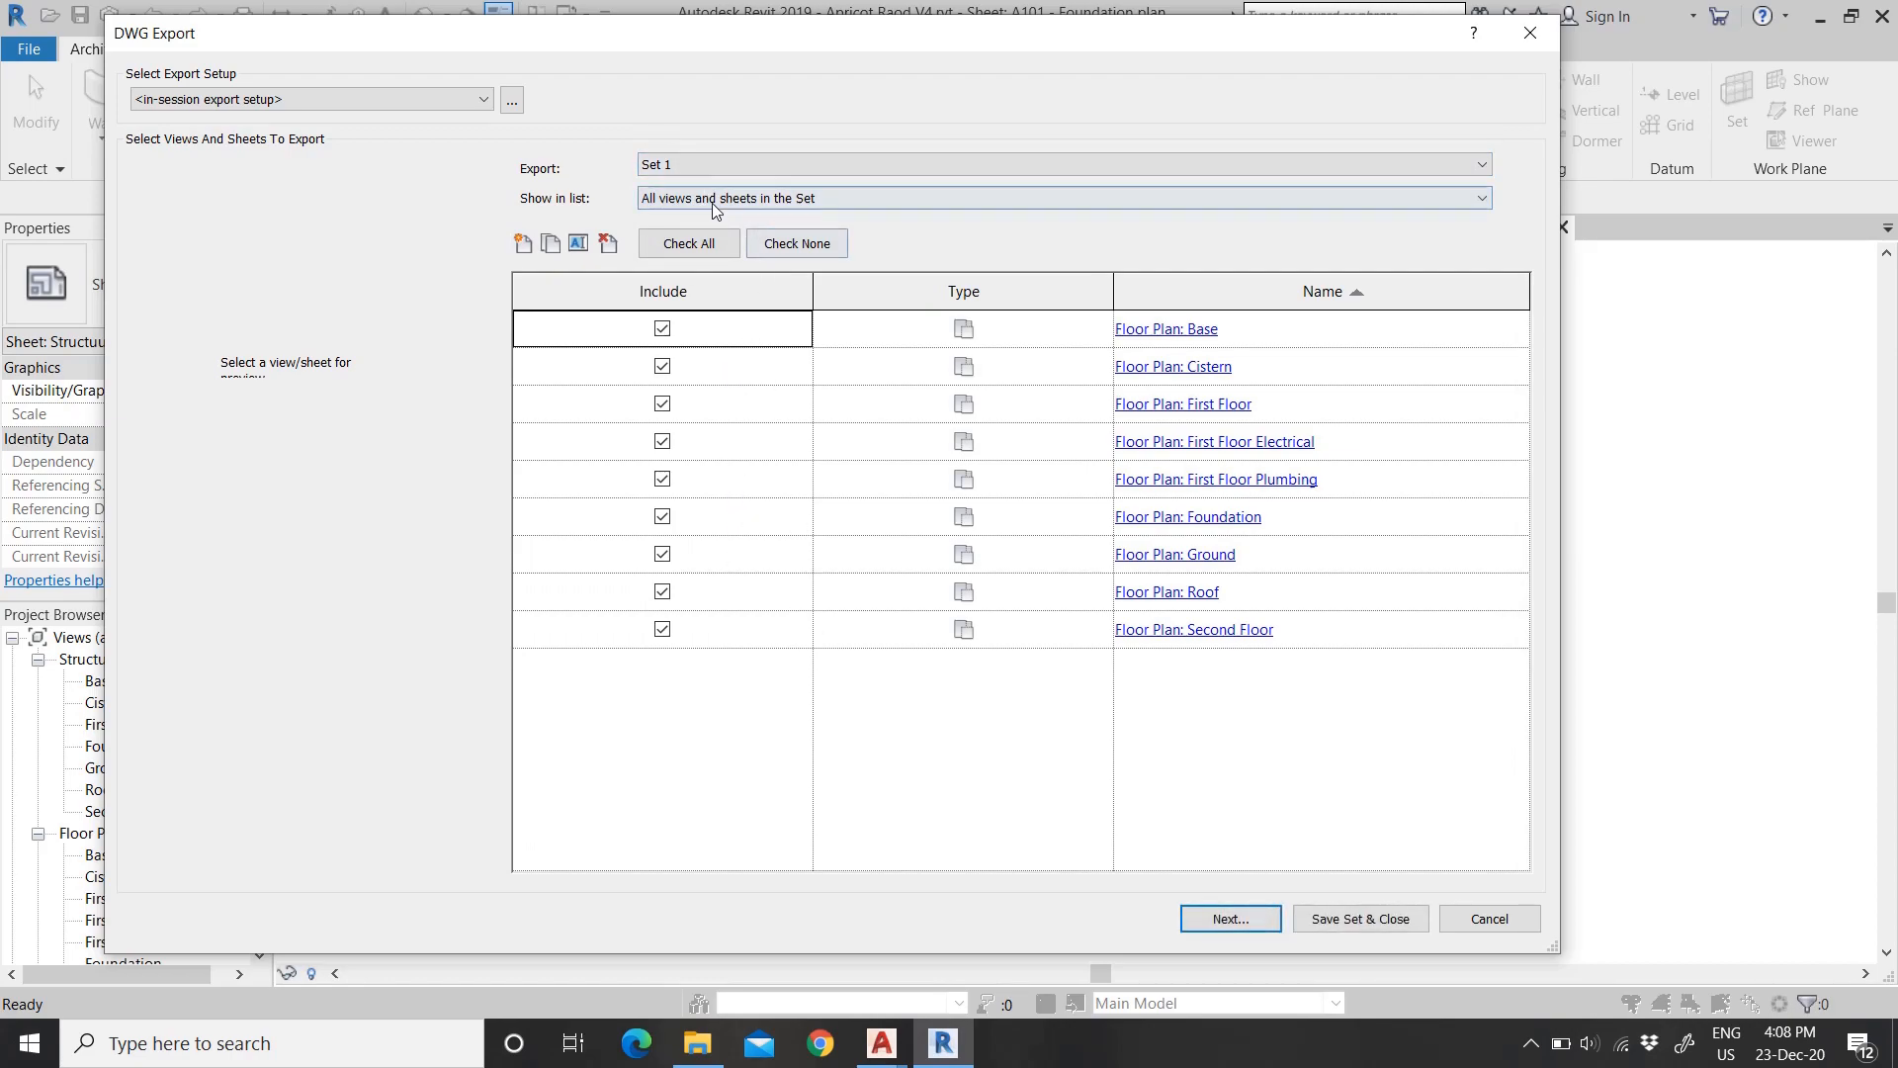
left_click(730, 196)
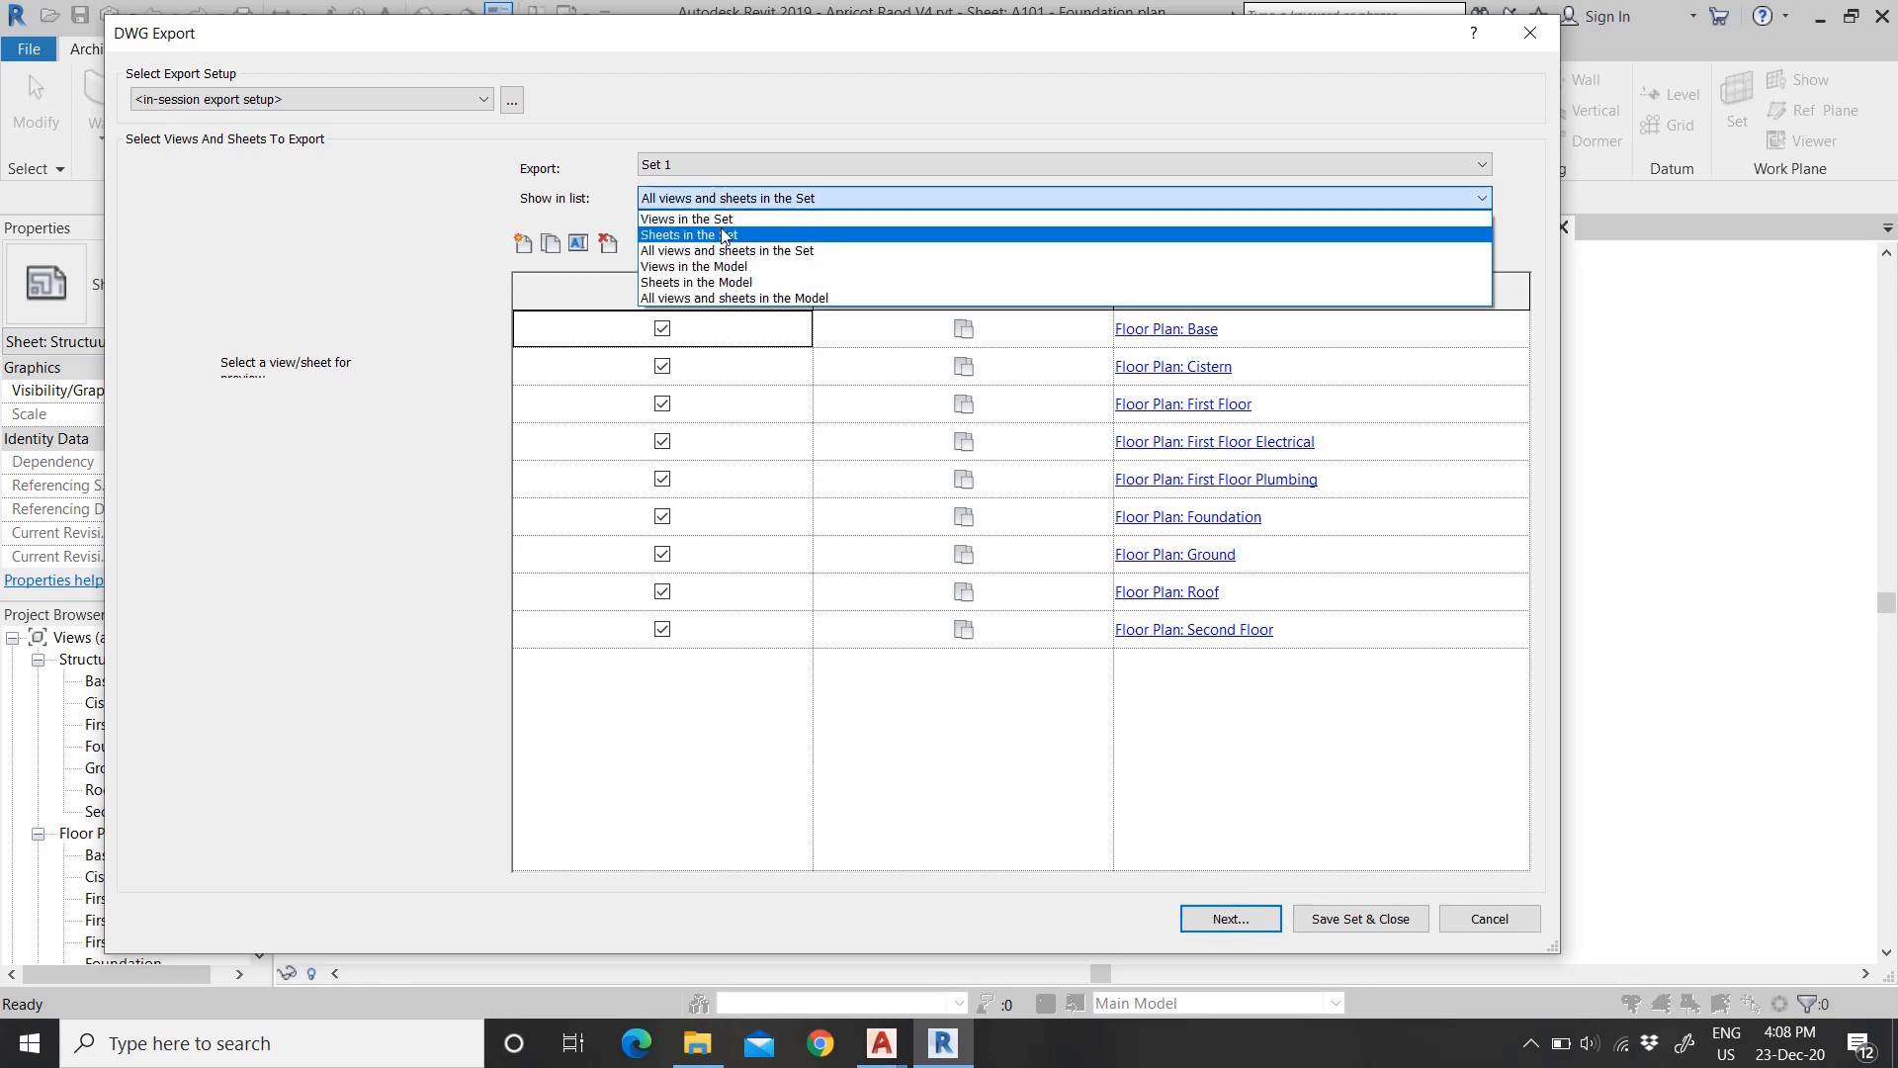
left_click(721, 219)
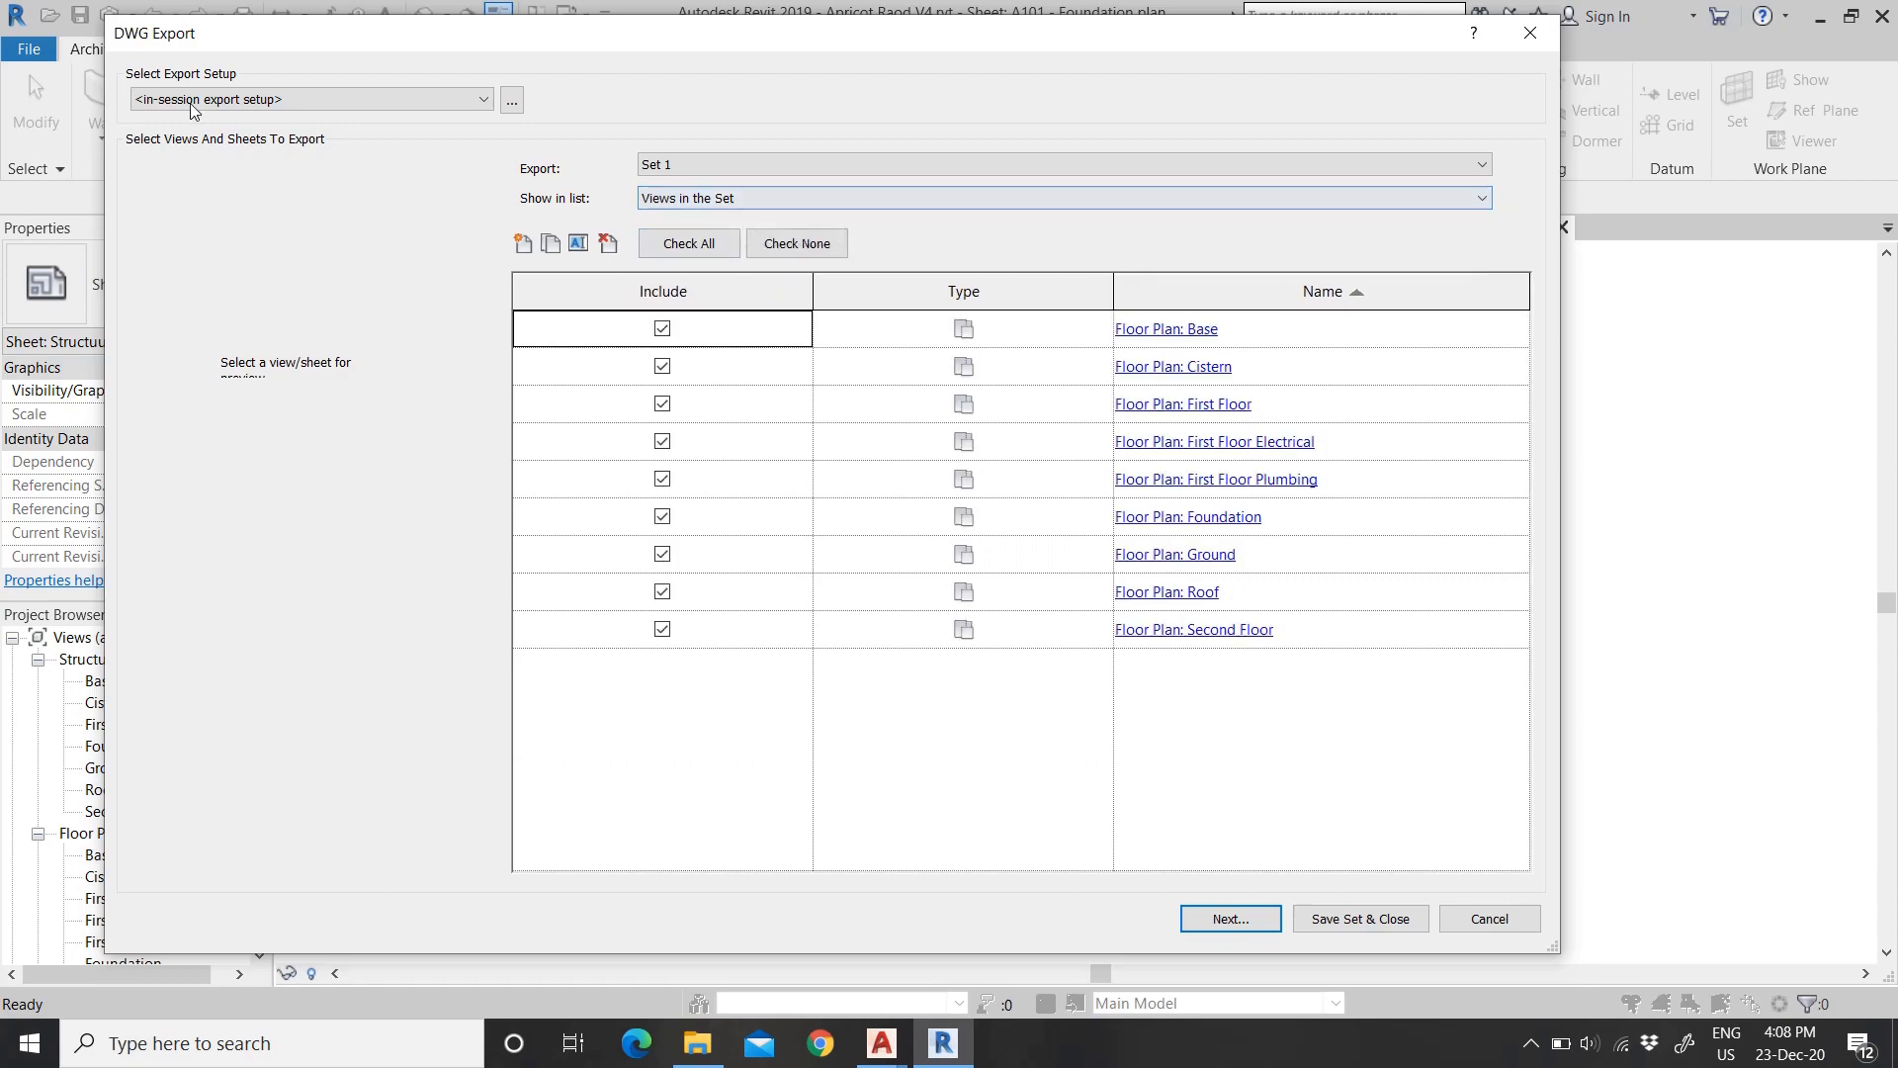
Step: Review the category layers and colors in the DWG/DXF export setup without changing them
left_click(511, 103)
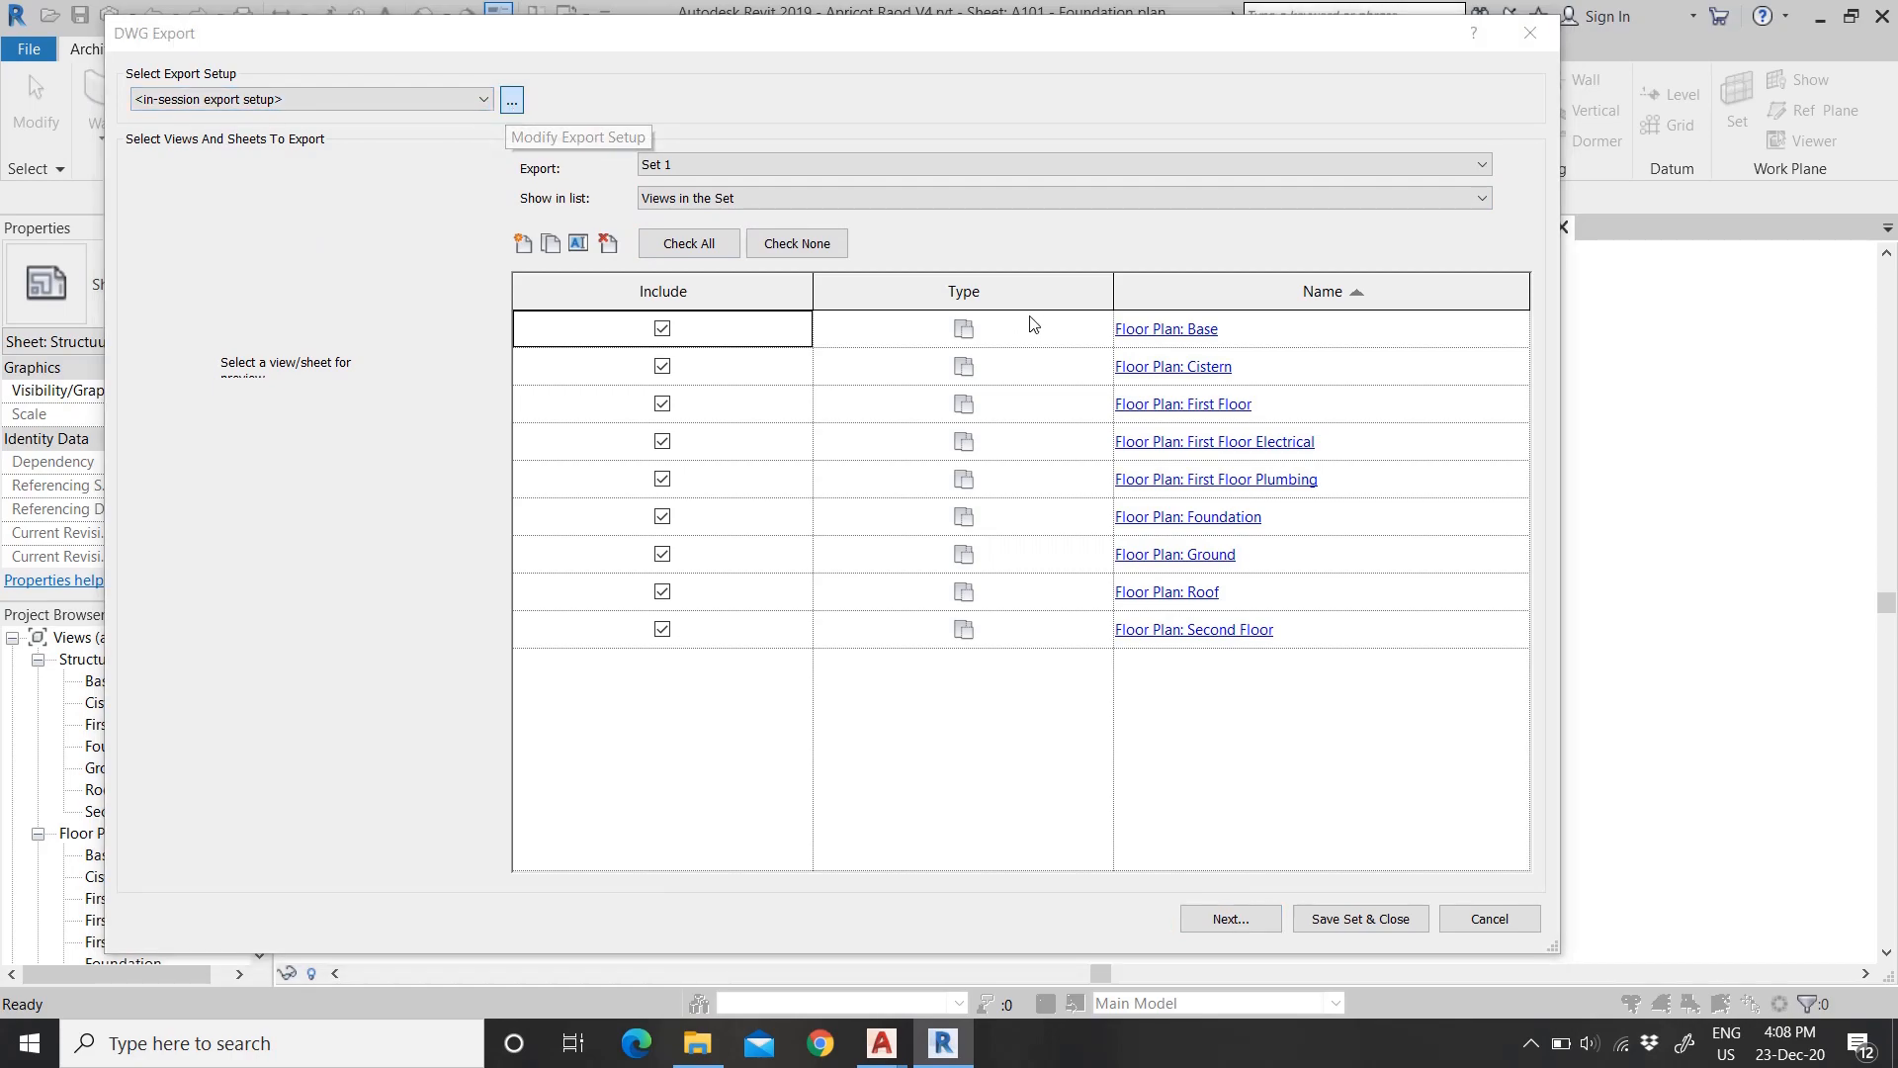
scroll(661, 534, "down", 5)
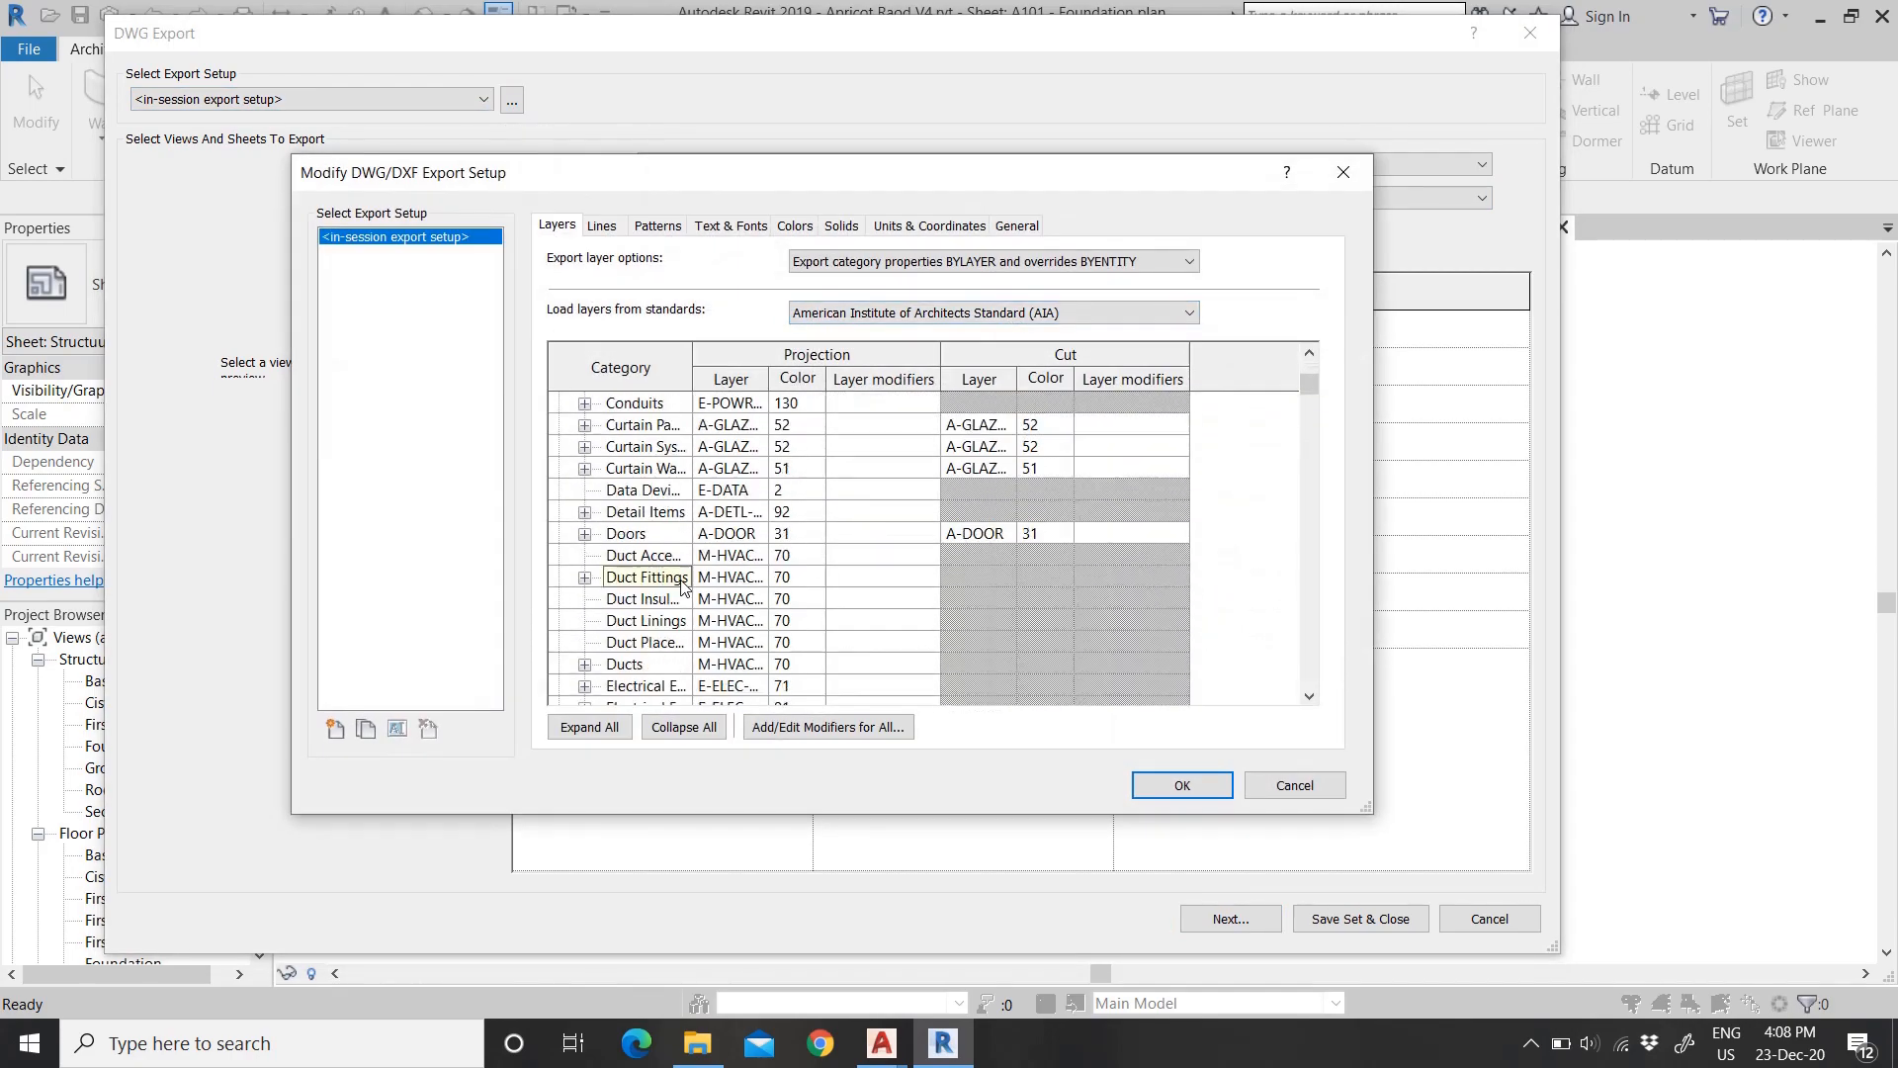
scroll(838, 552, "down", 1)
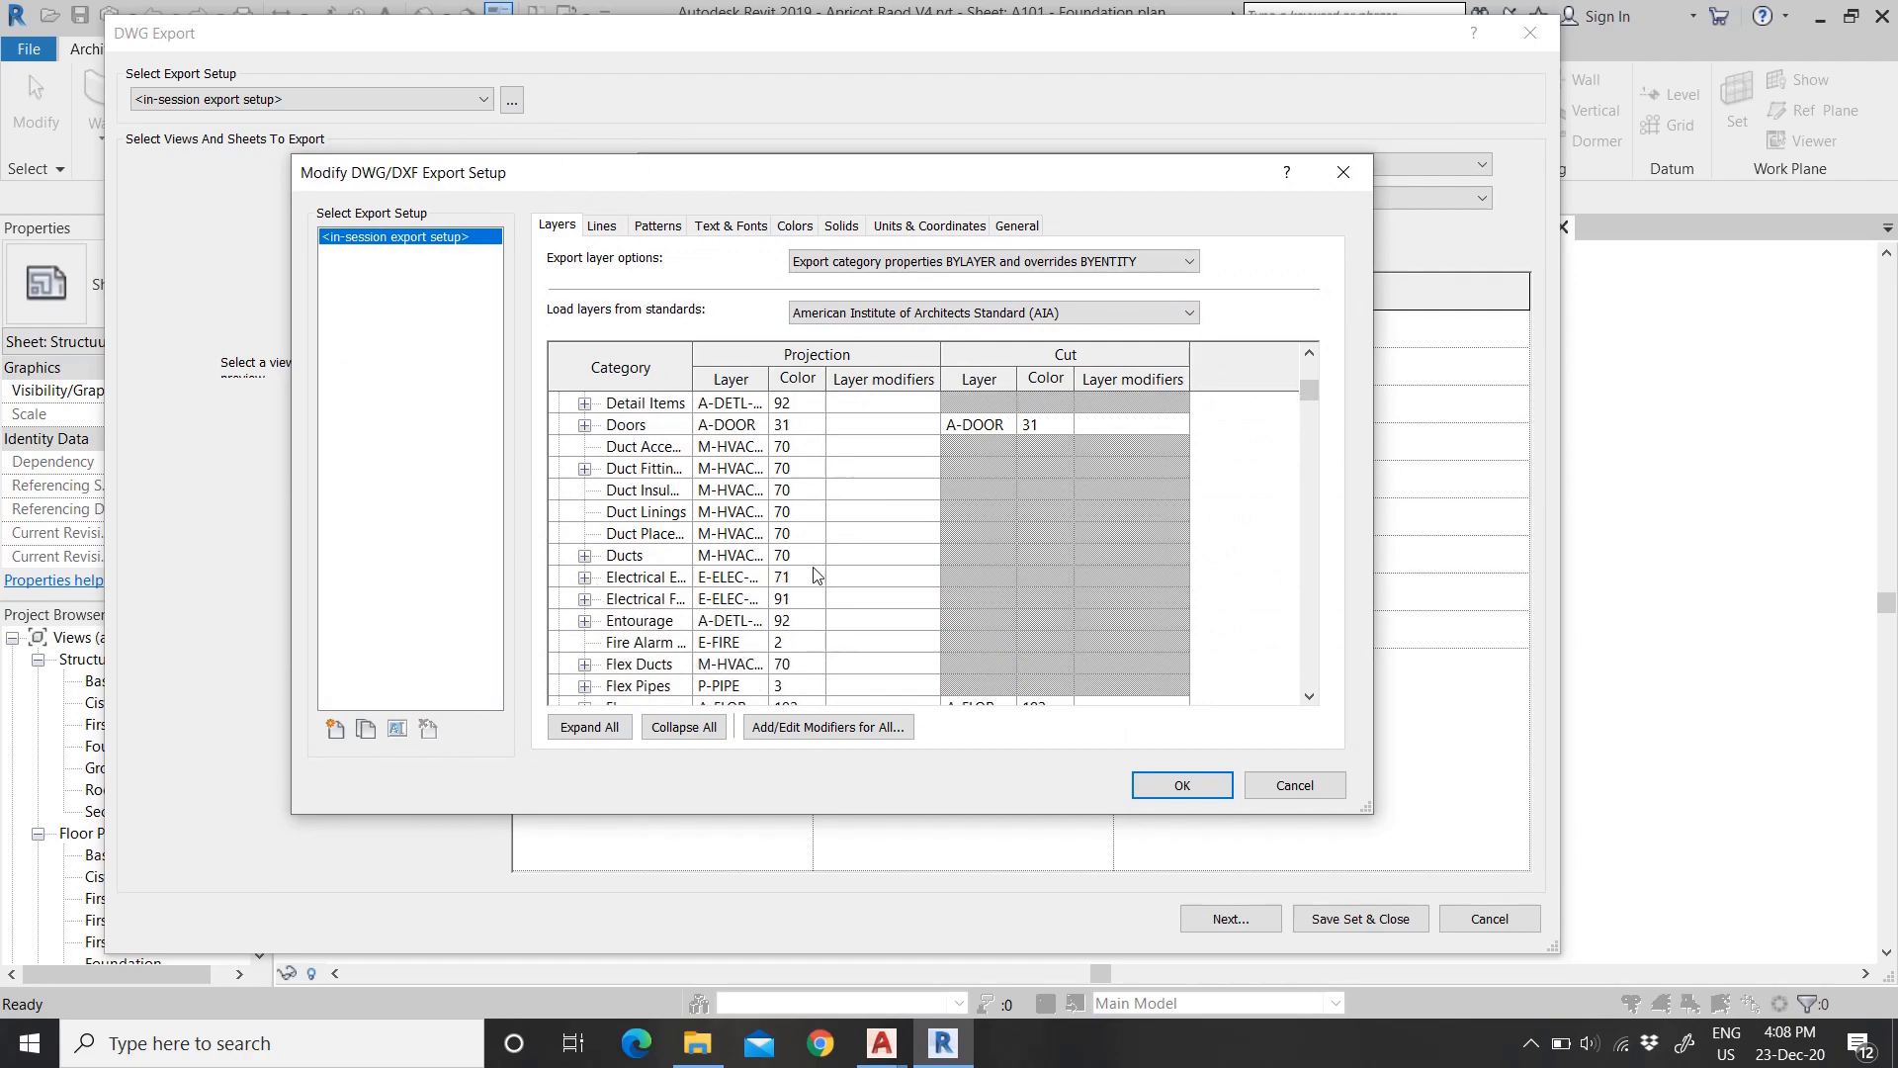
left_click(1275, 784)
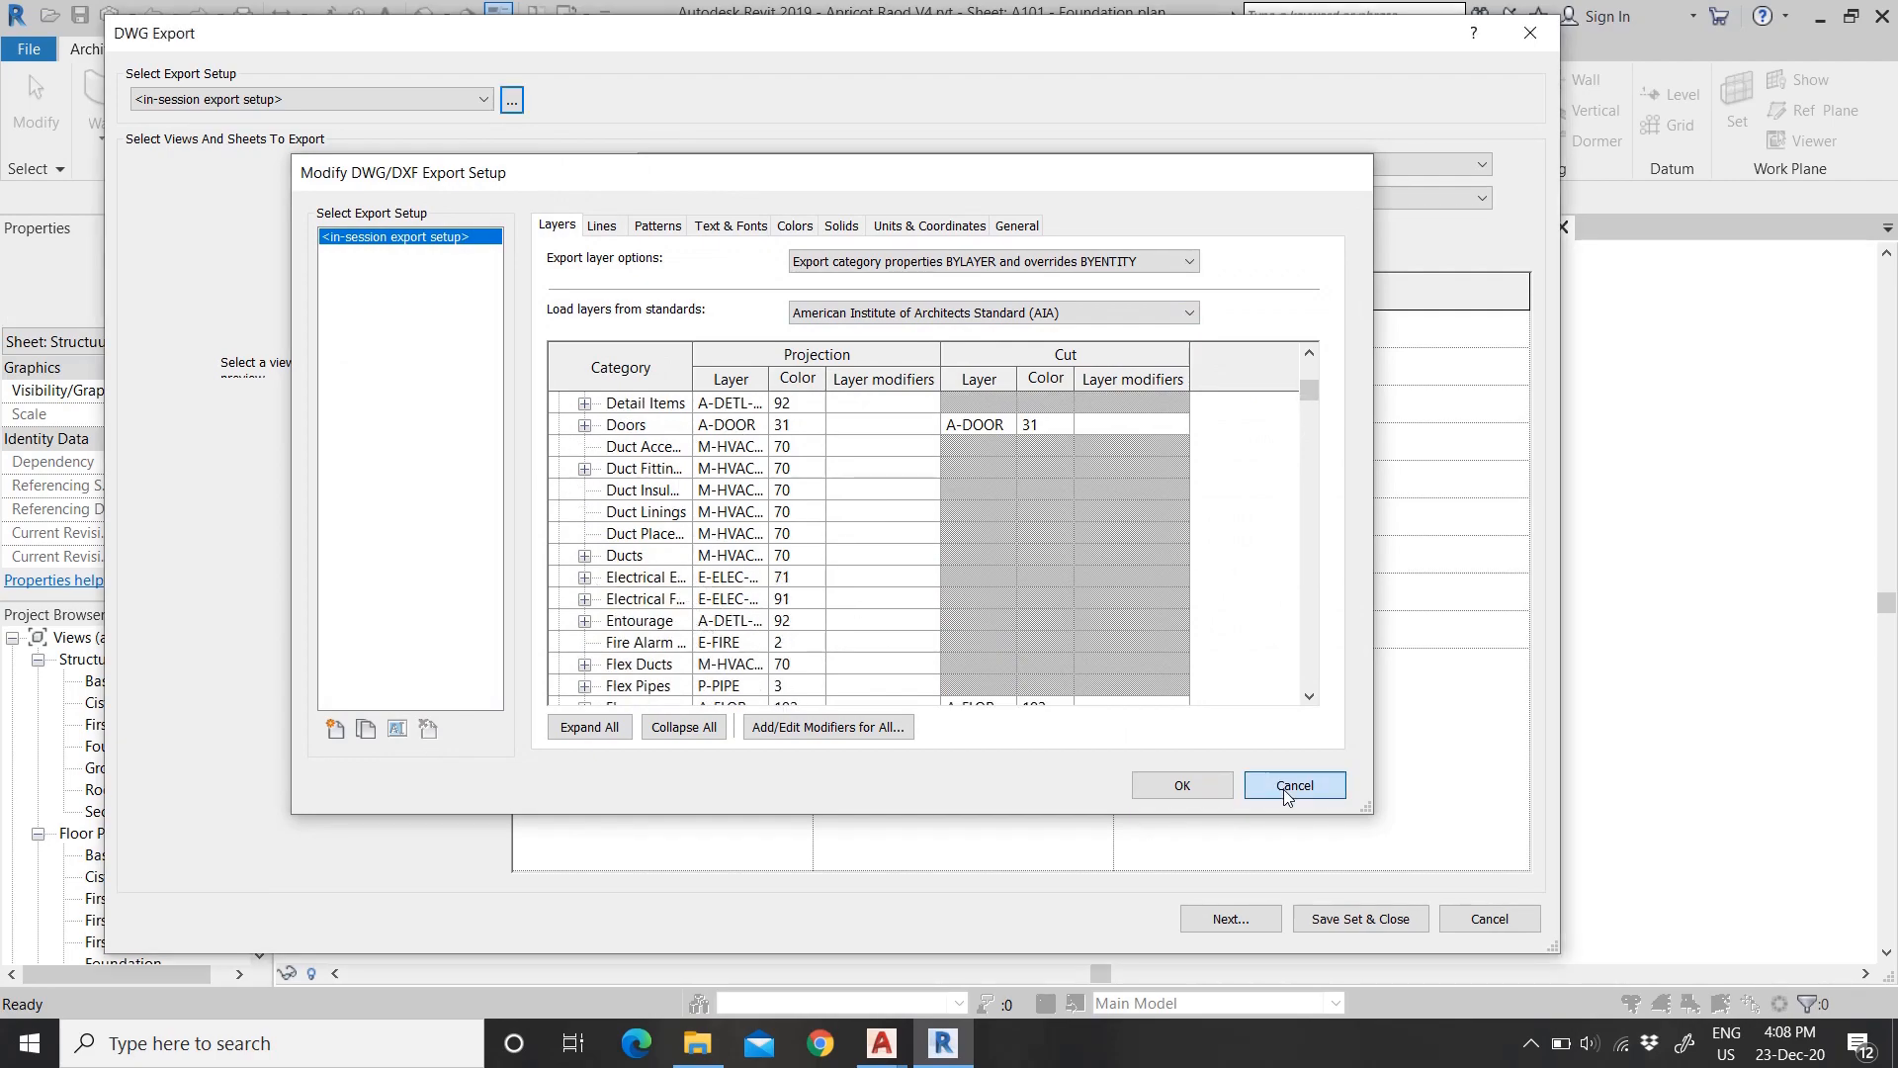
Step: Export the set to the Drawings folder as AutoCAD 2013 DWG files with the prefix Apricot Raod V4
left_click(1231, 918)
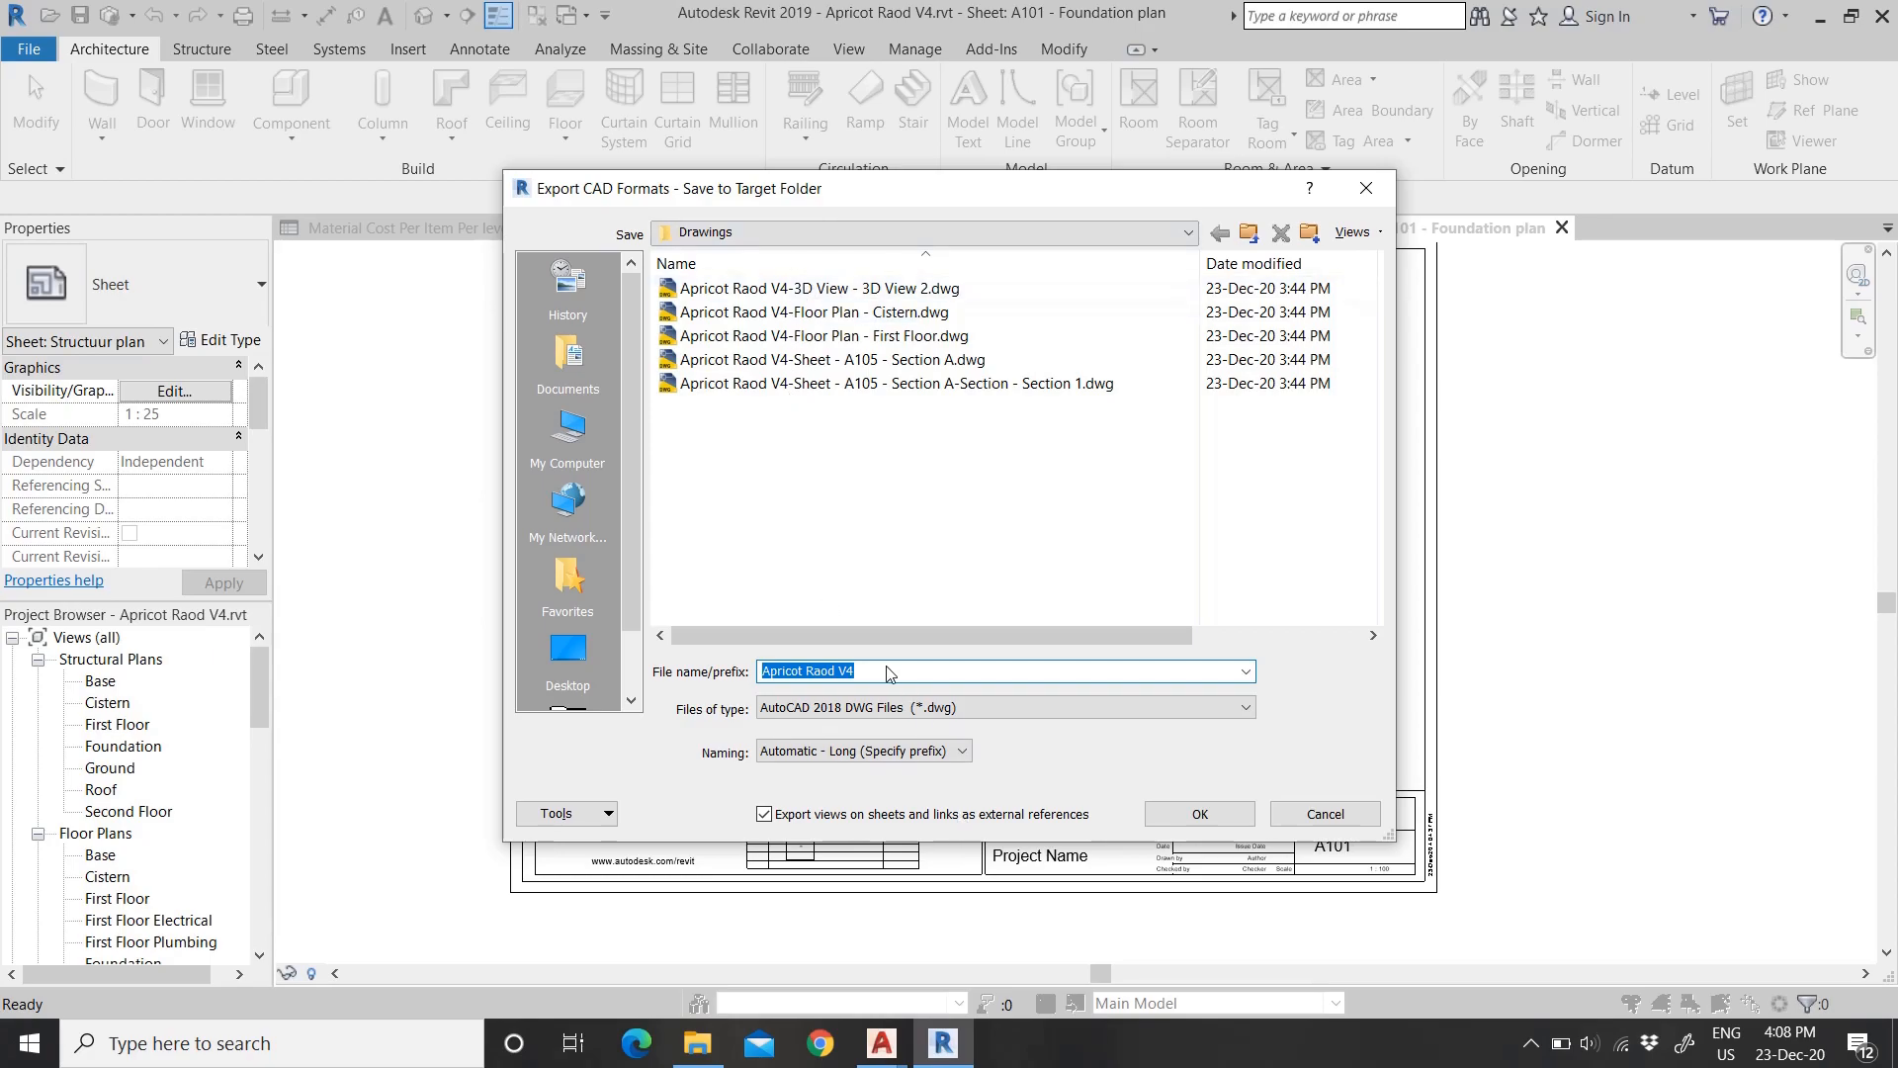
left_click(890, 710)
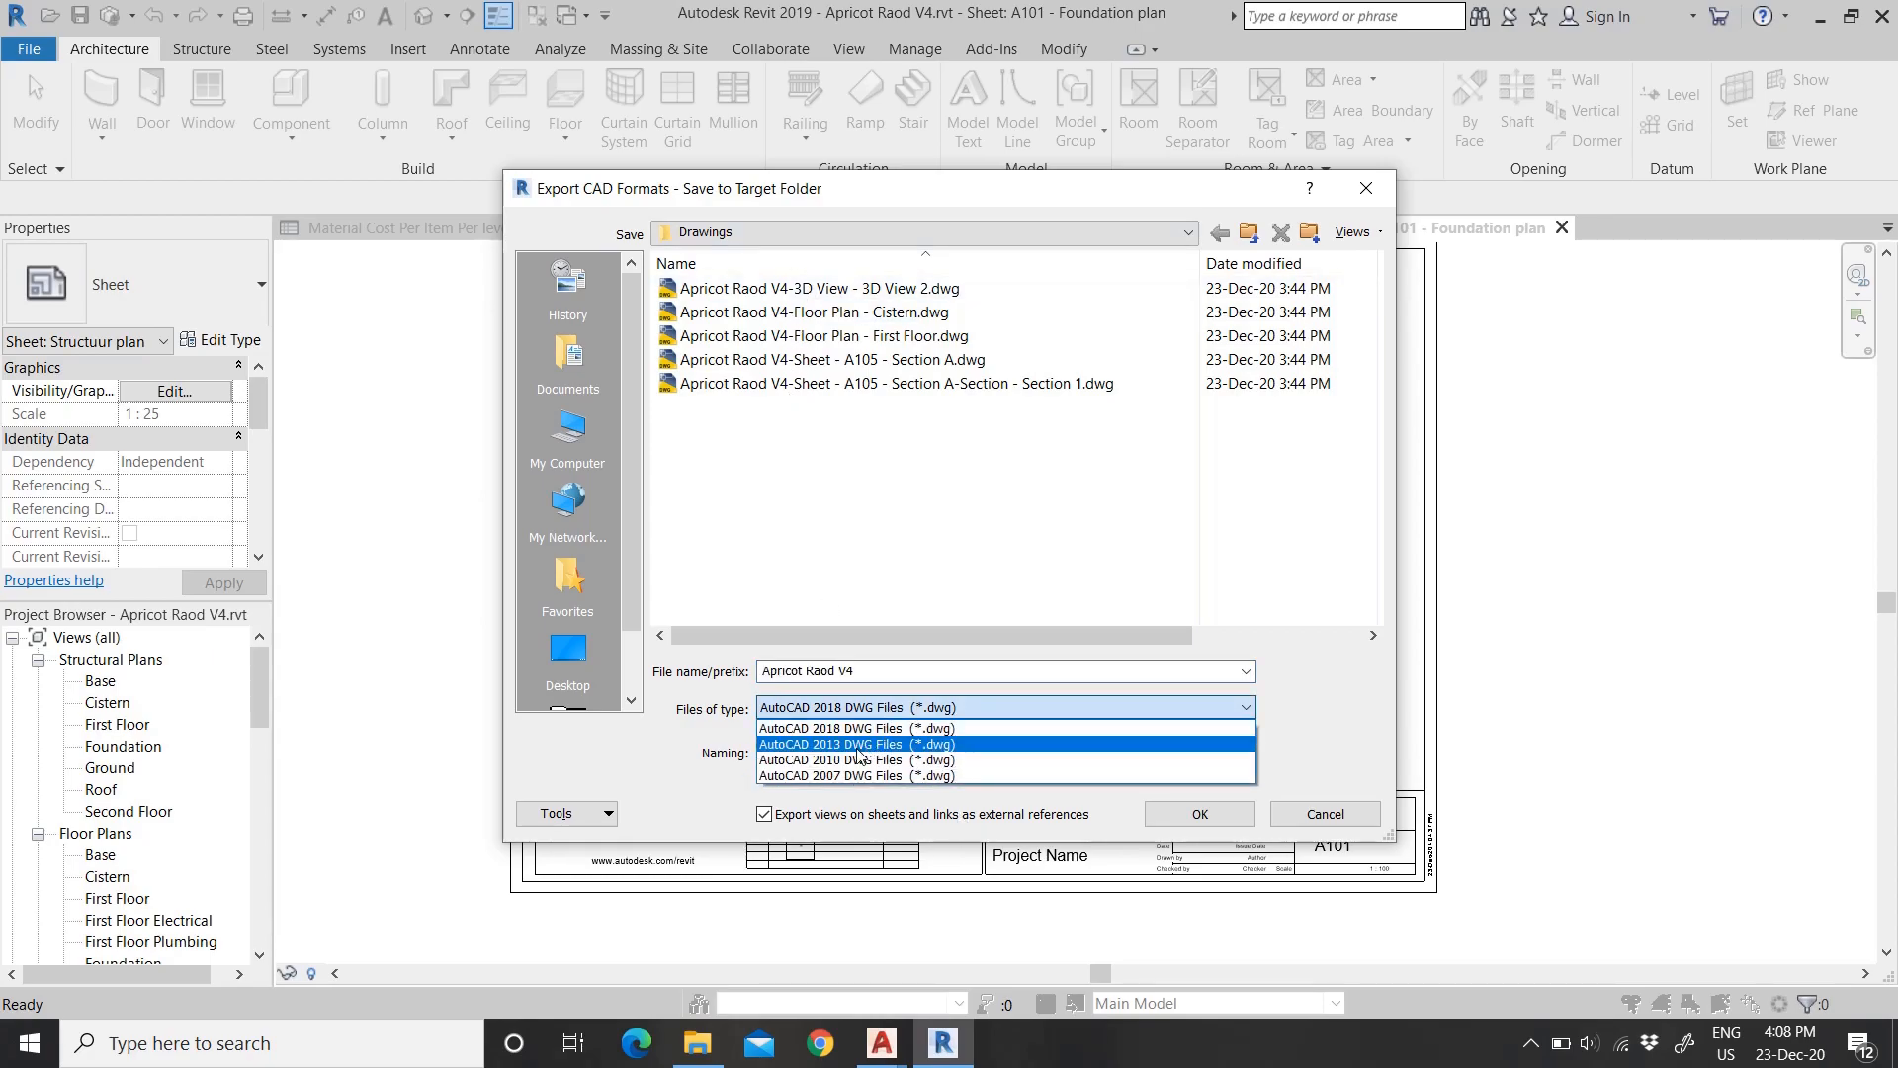
left_click(857, 746)
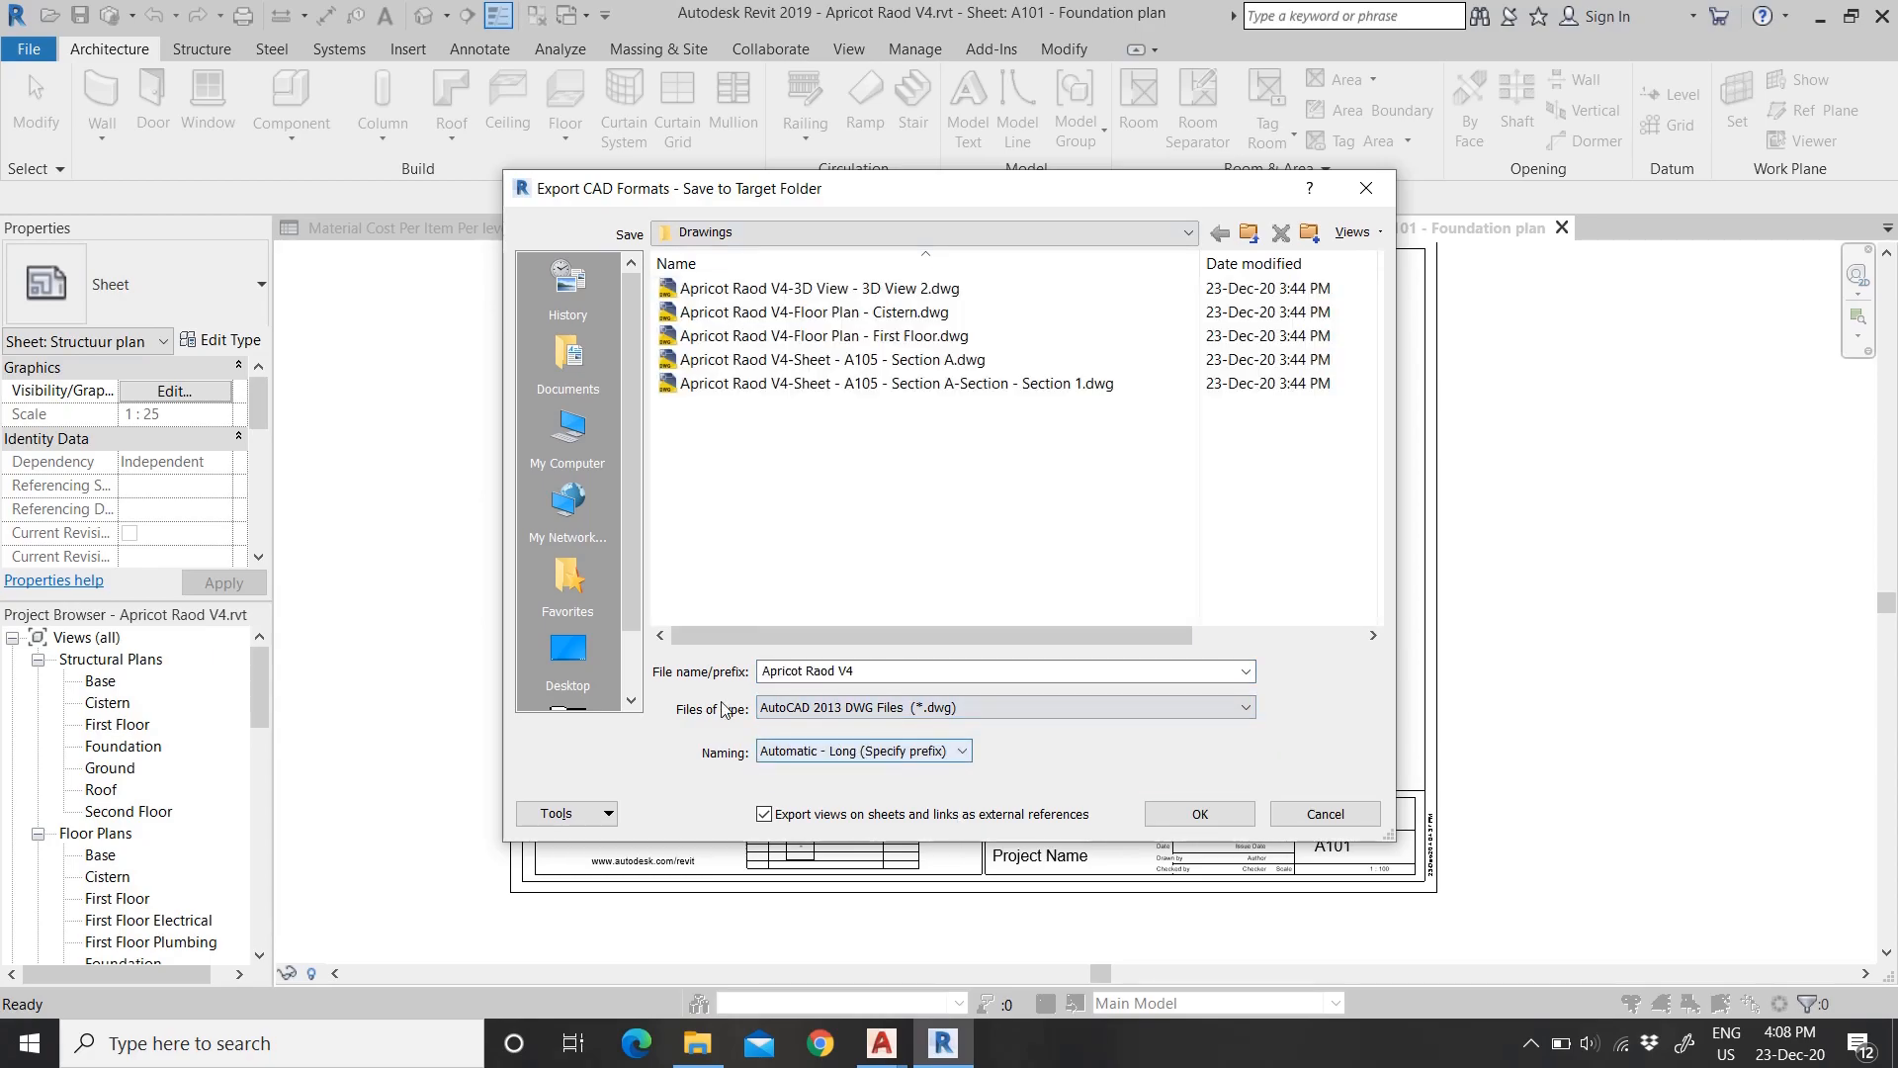
left_click(868, 709)
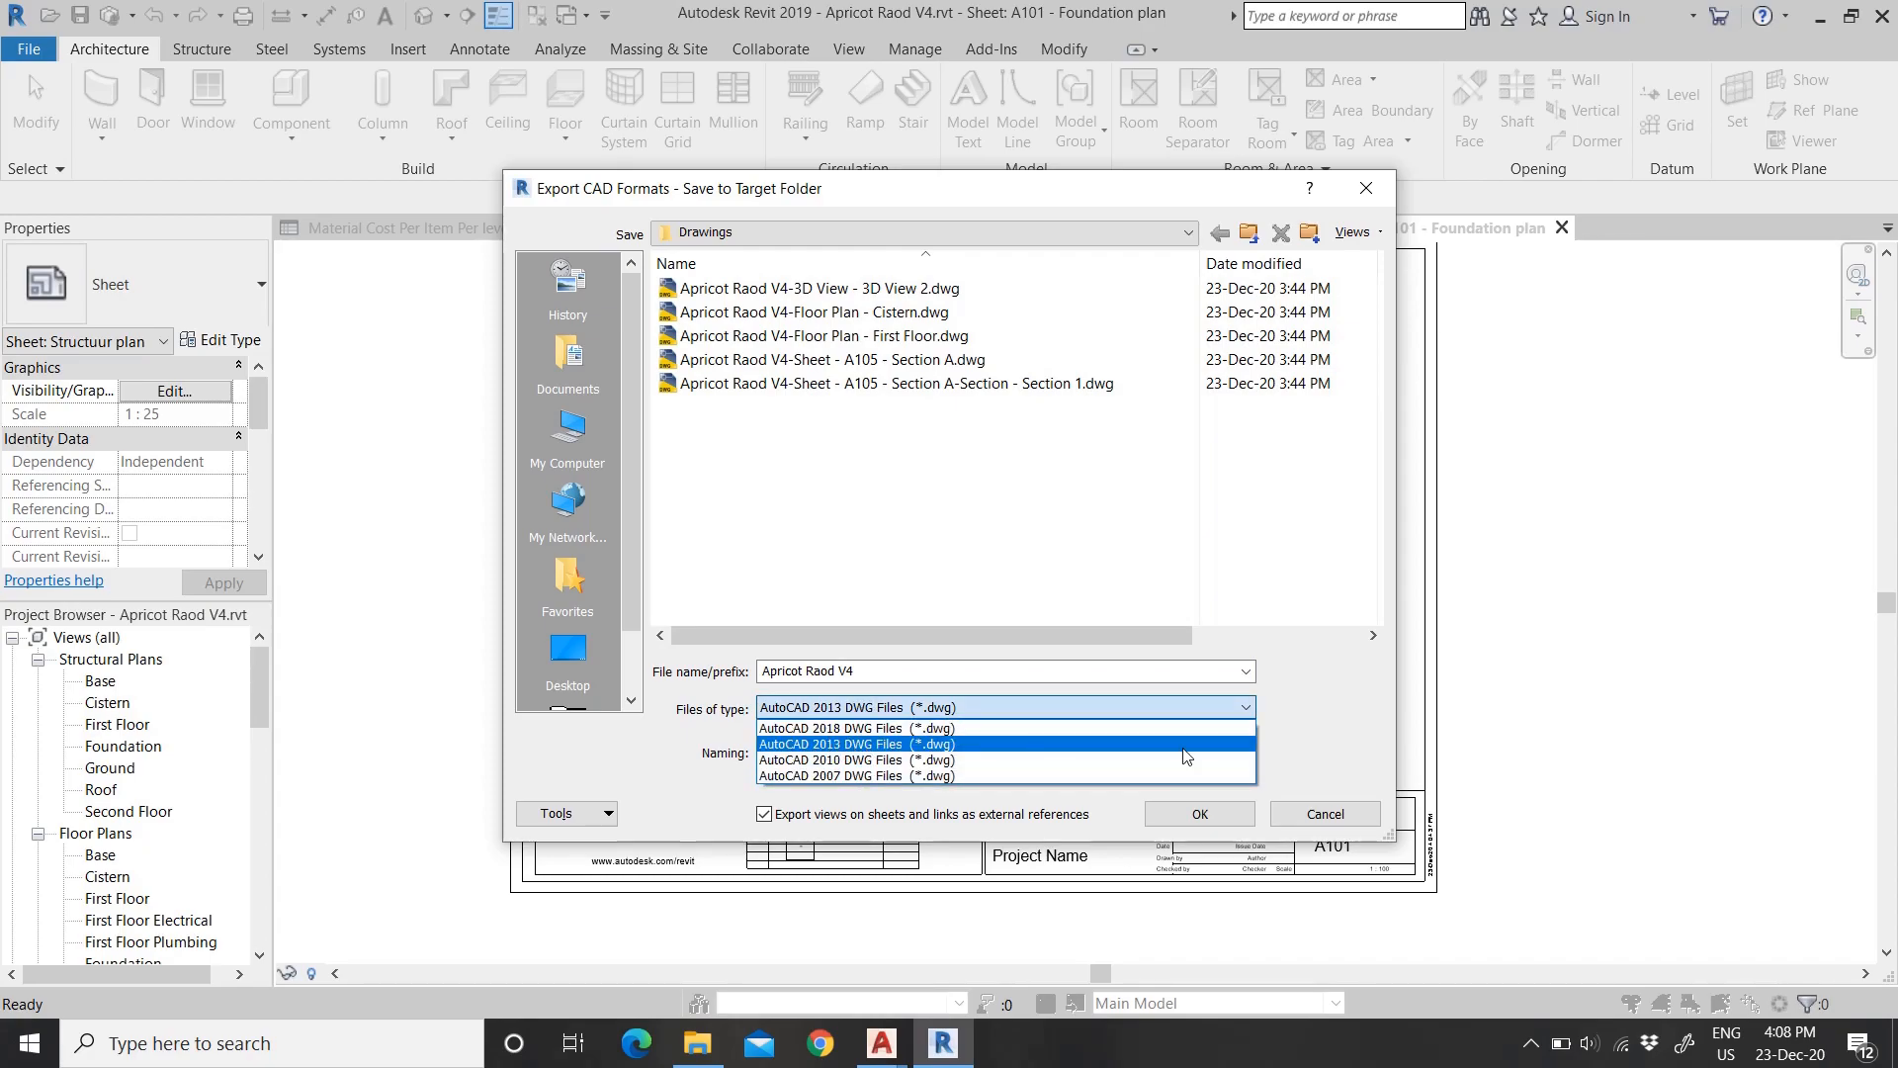
left_click(859, 748)
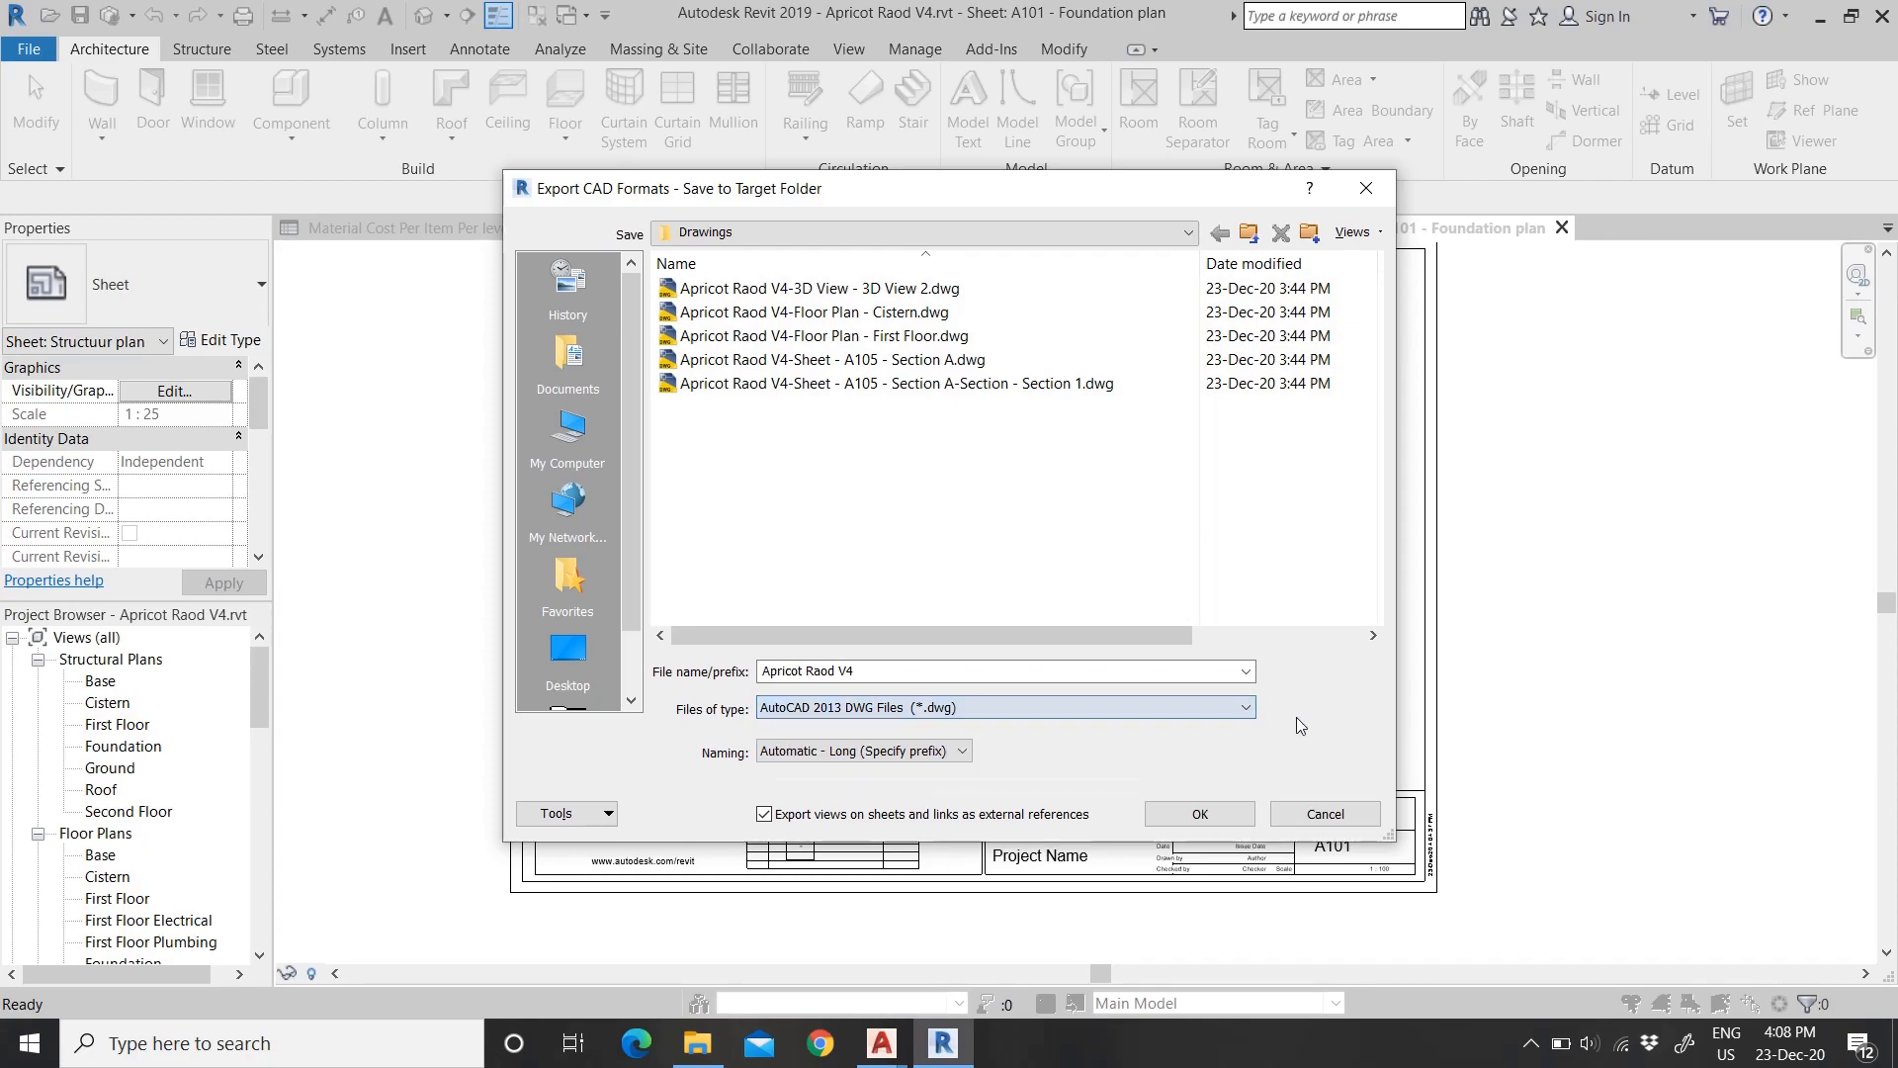
left_click(832, 709)
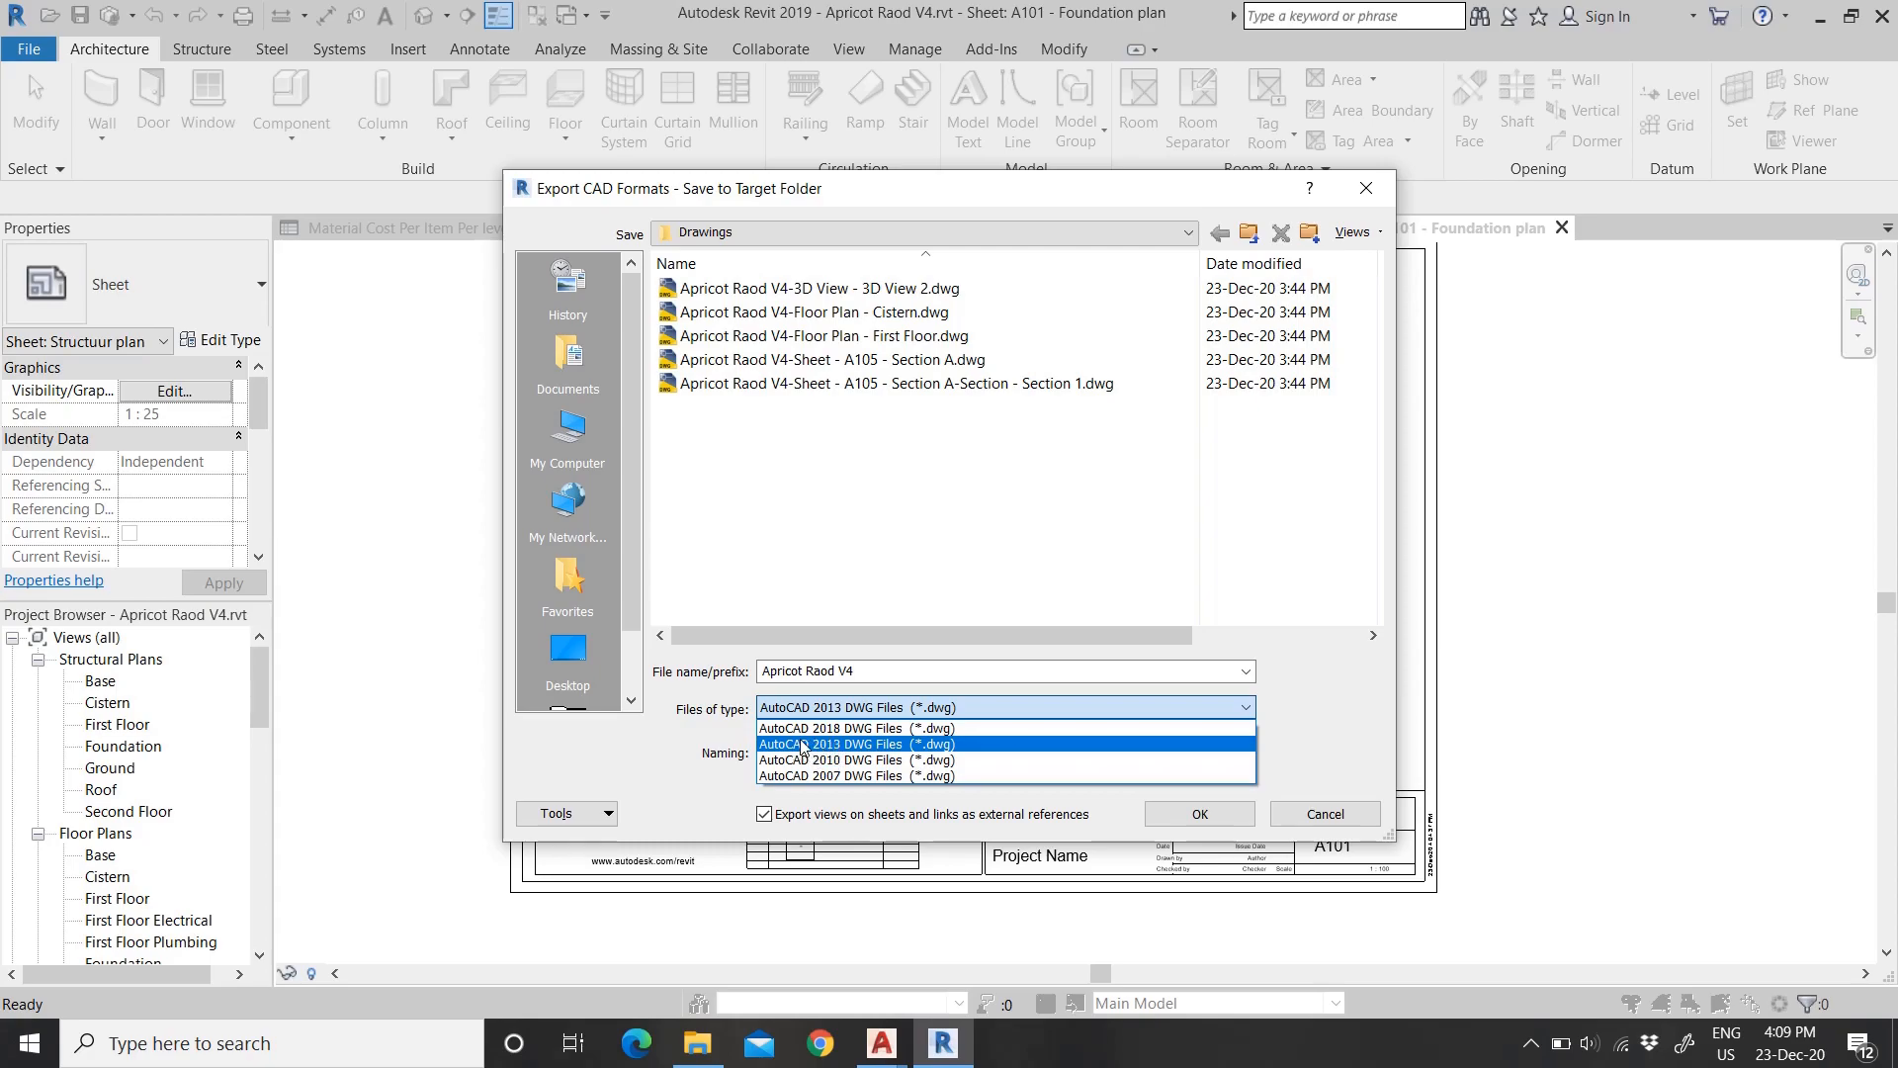
left_click(836, 729)
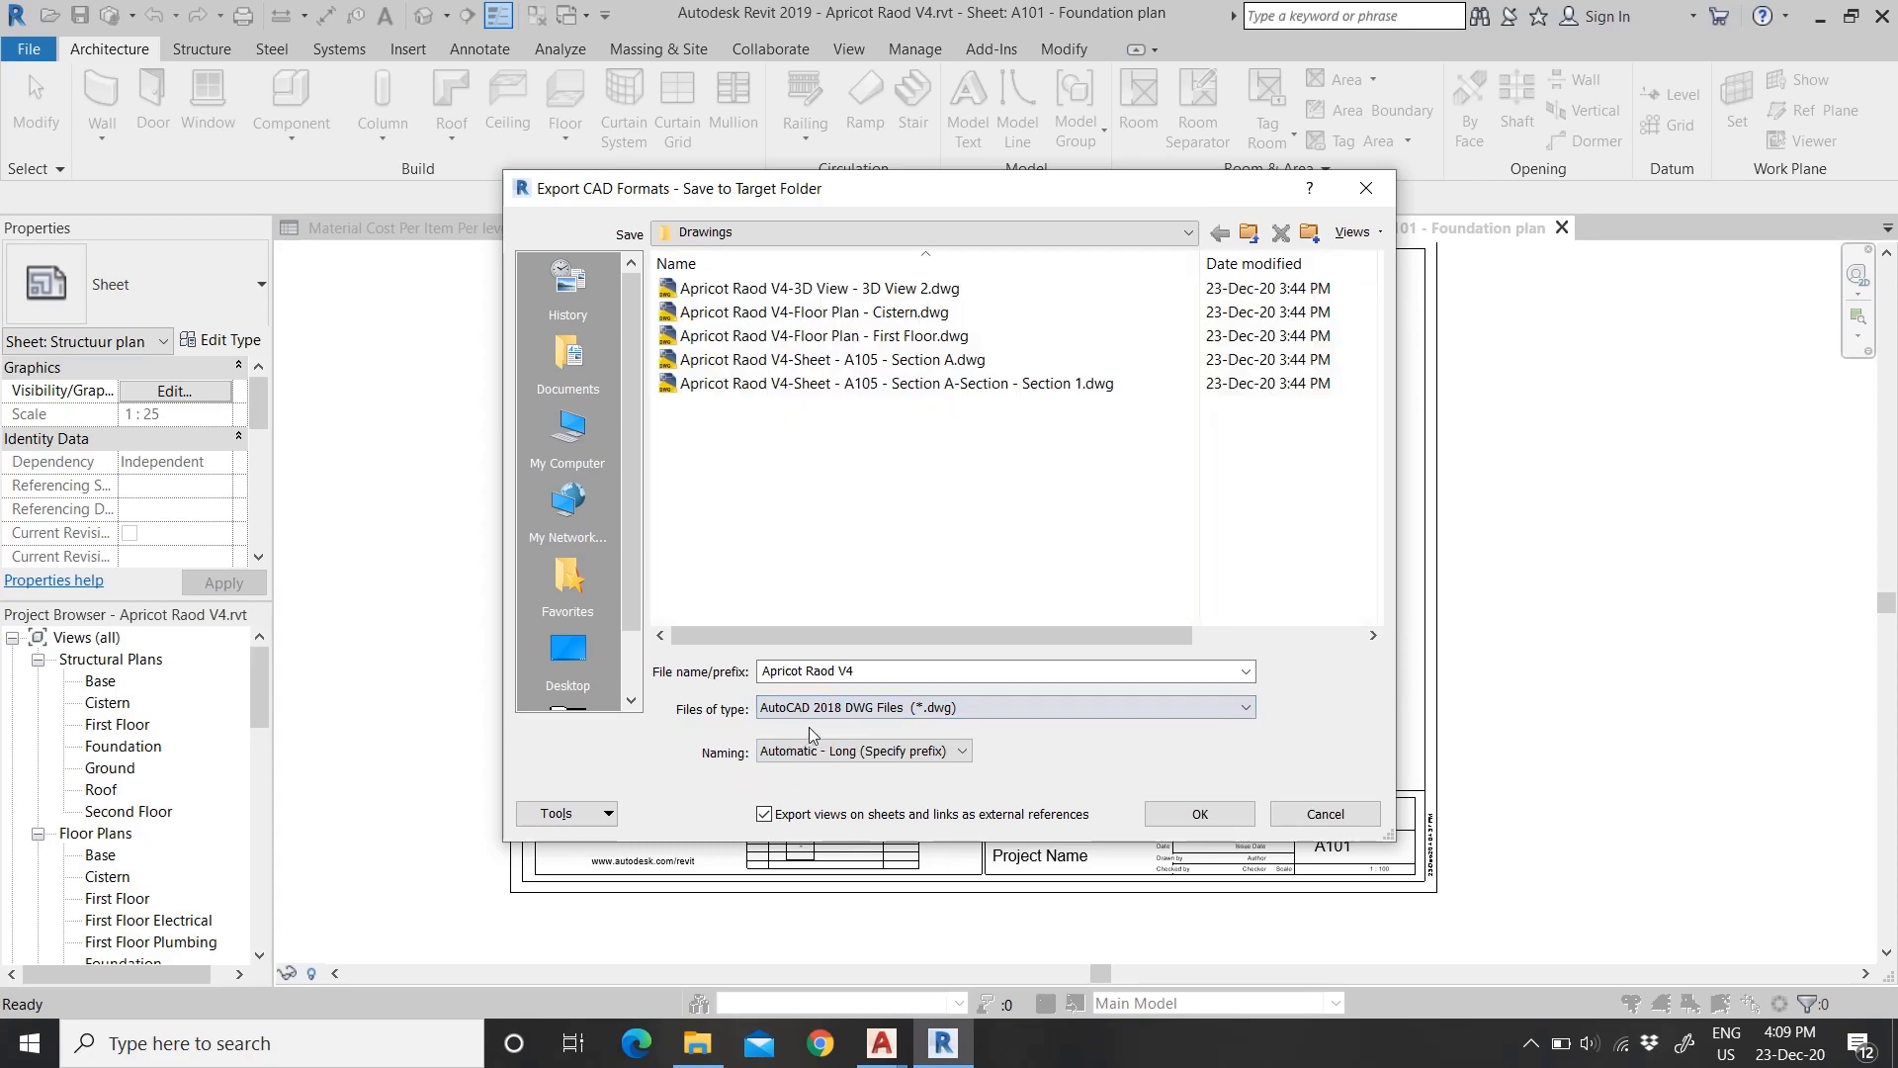
left_click(872, 708)
left_click(858, 752)
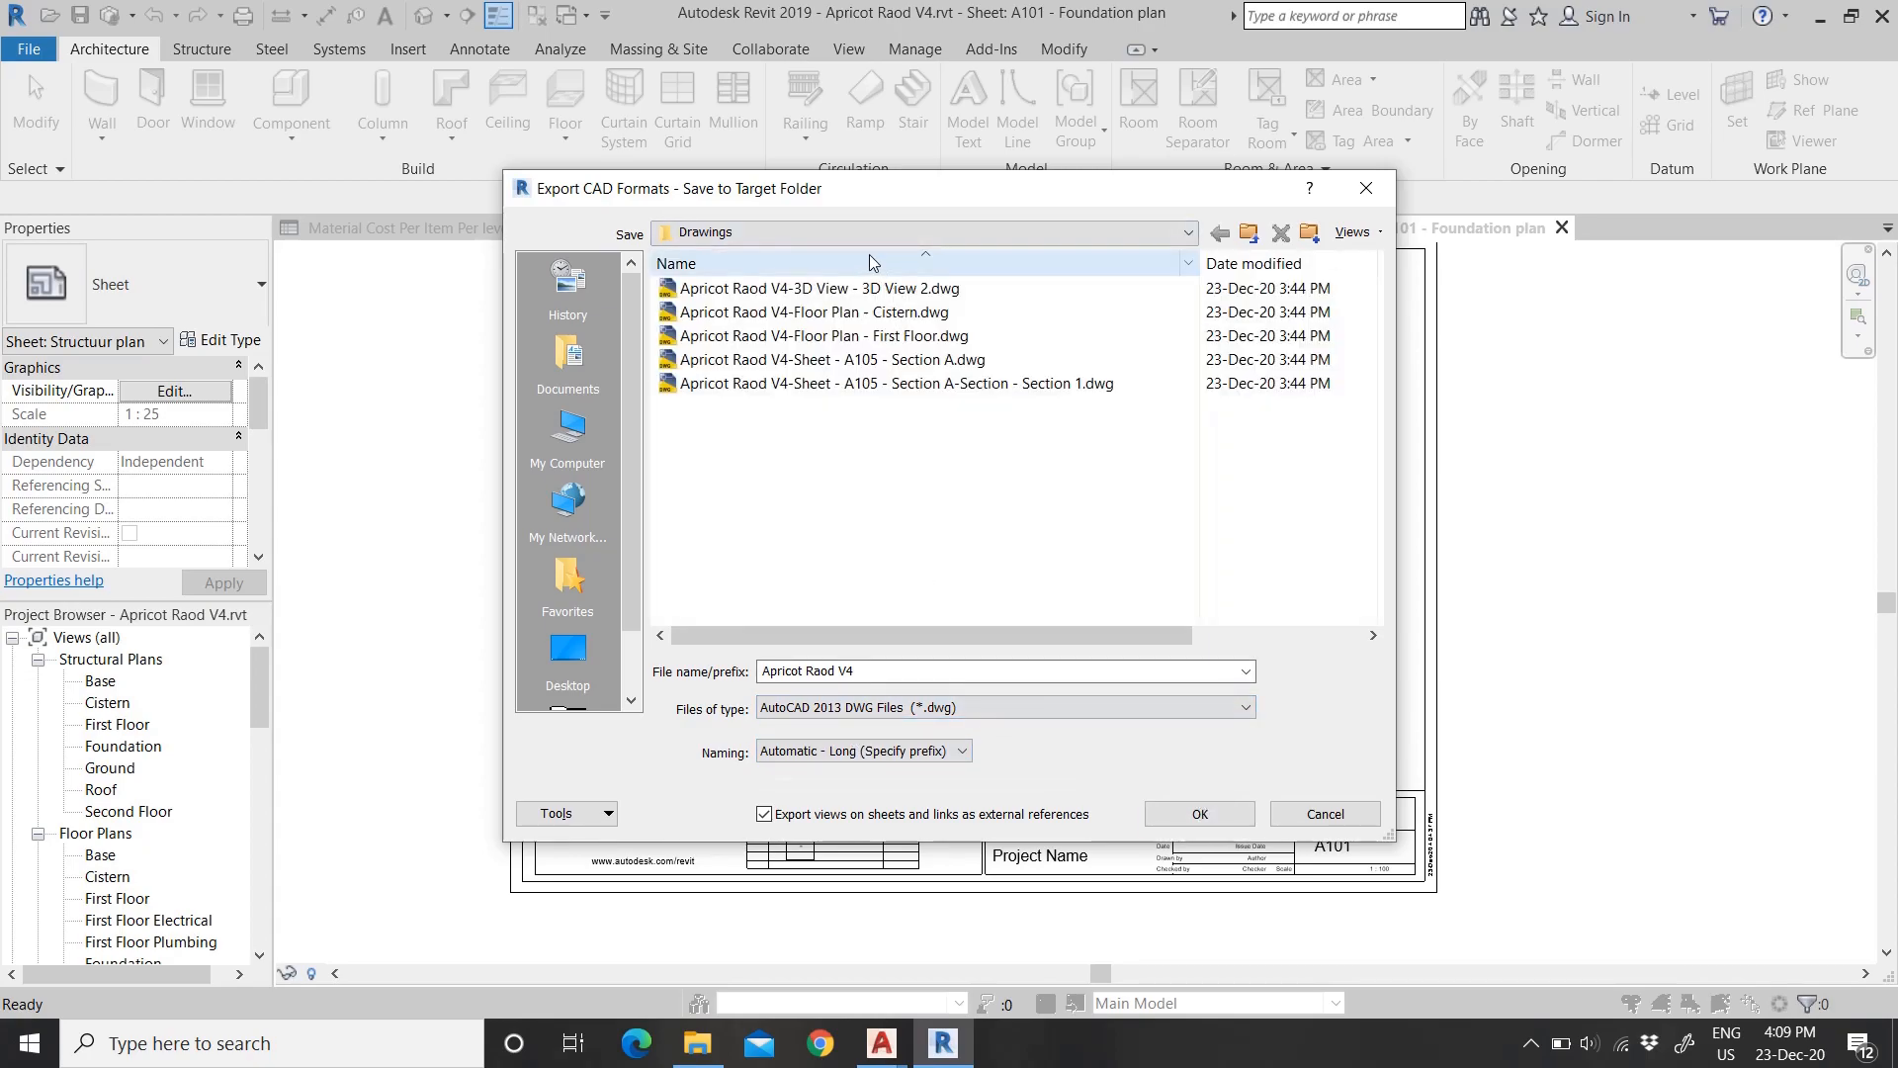
left_click(1188, 823)
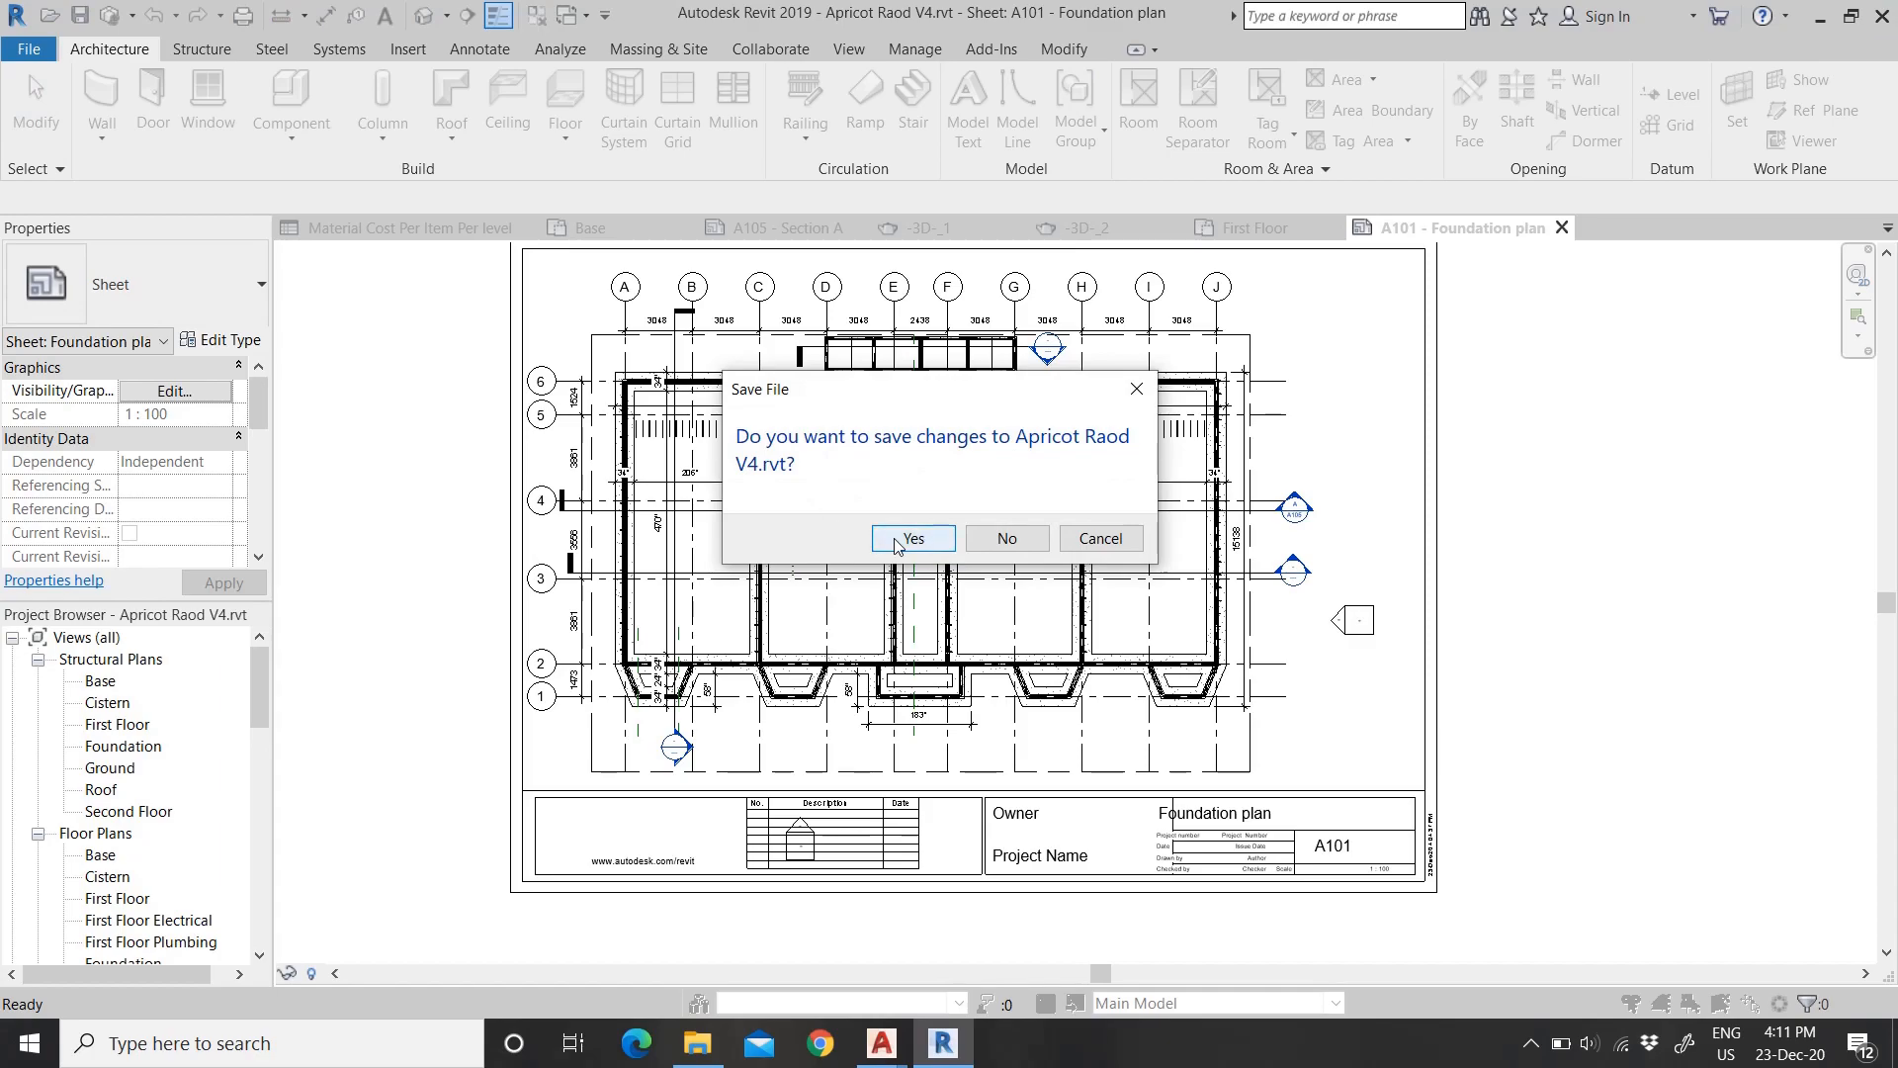
Step: Save the changes to Apricot Raod V4.rvt and switch to the Drawing1 drawing in AutoCAD
left_click(895, 542)
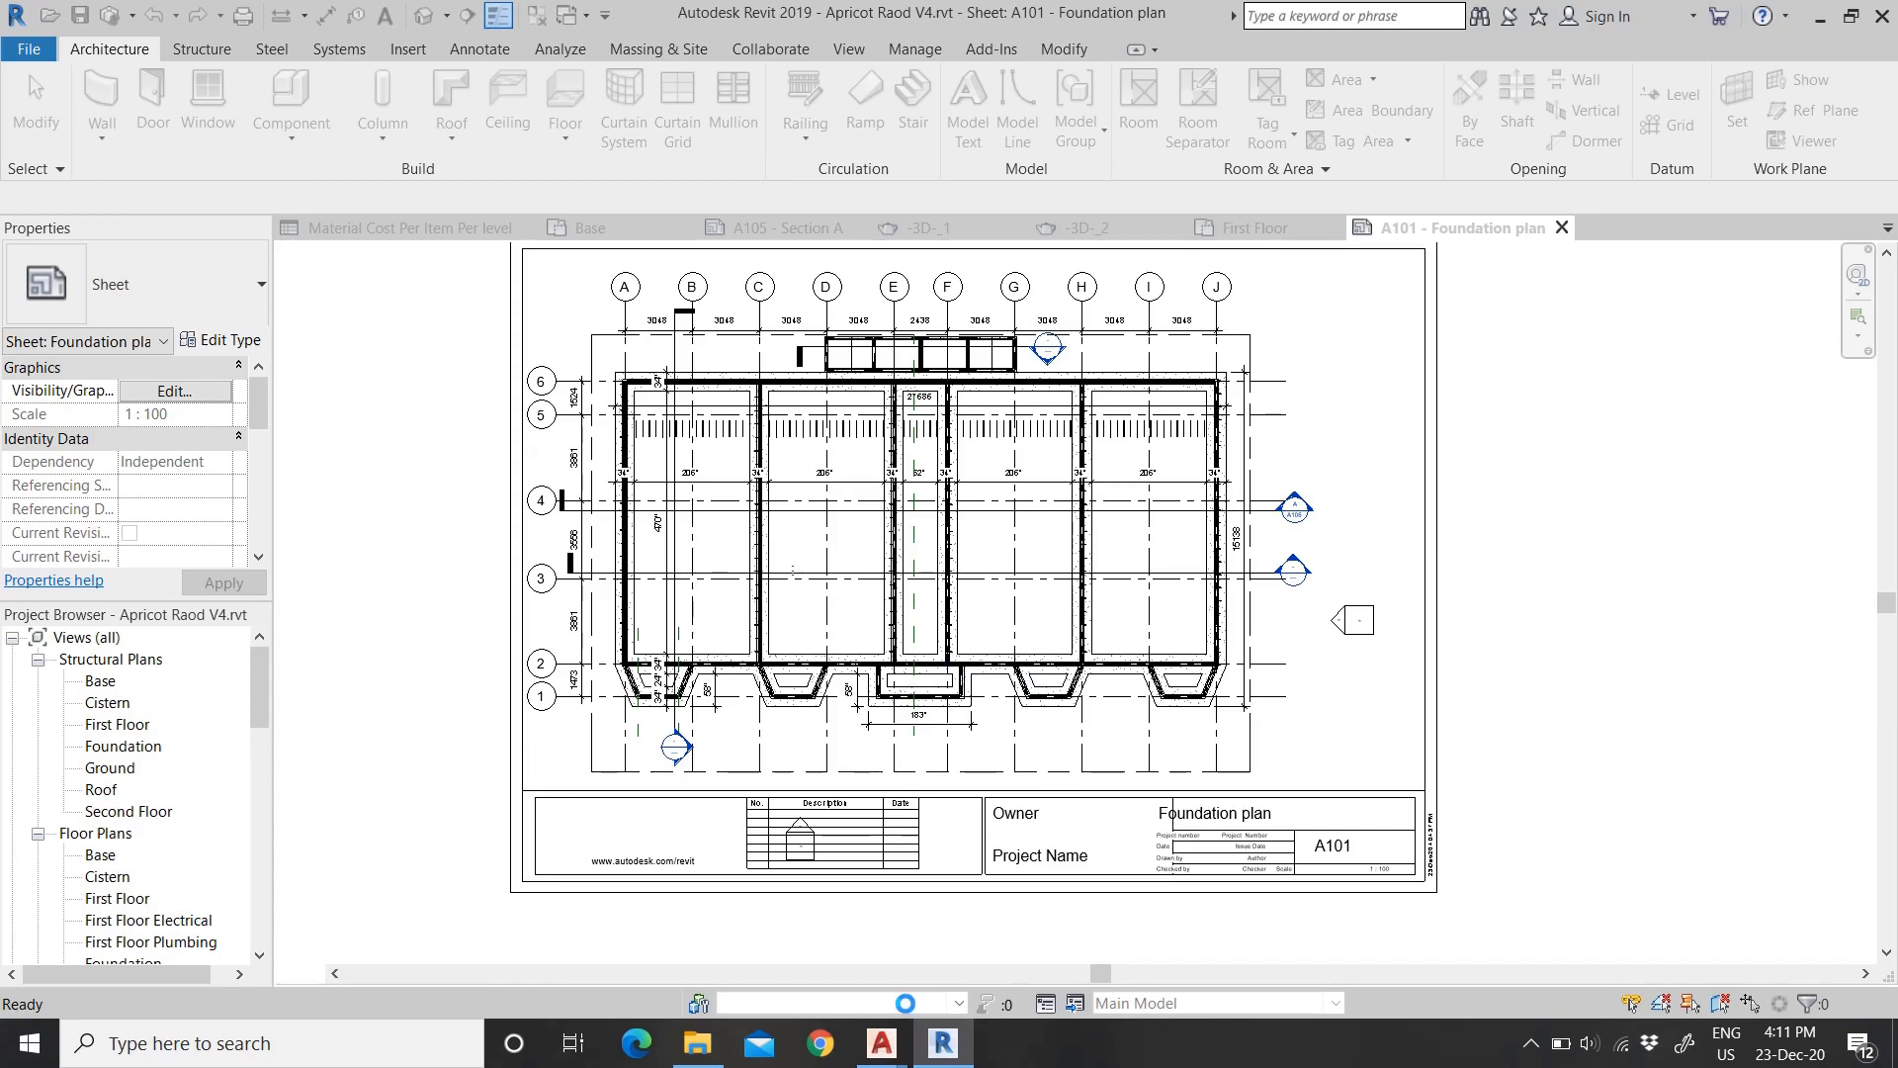
mouse_move(881, 1043)
left_click(1056, 941)
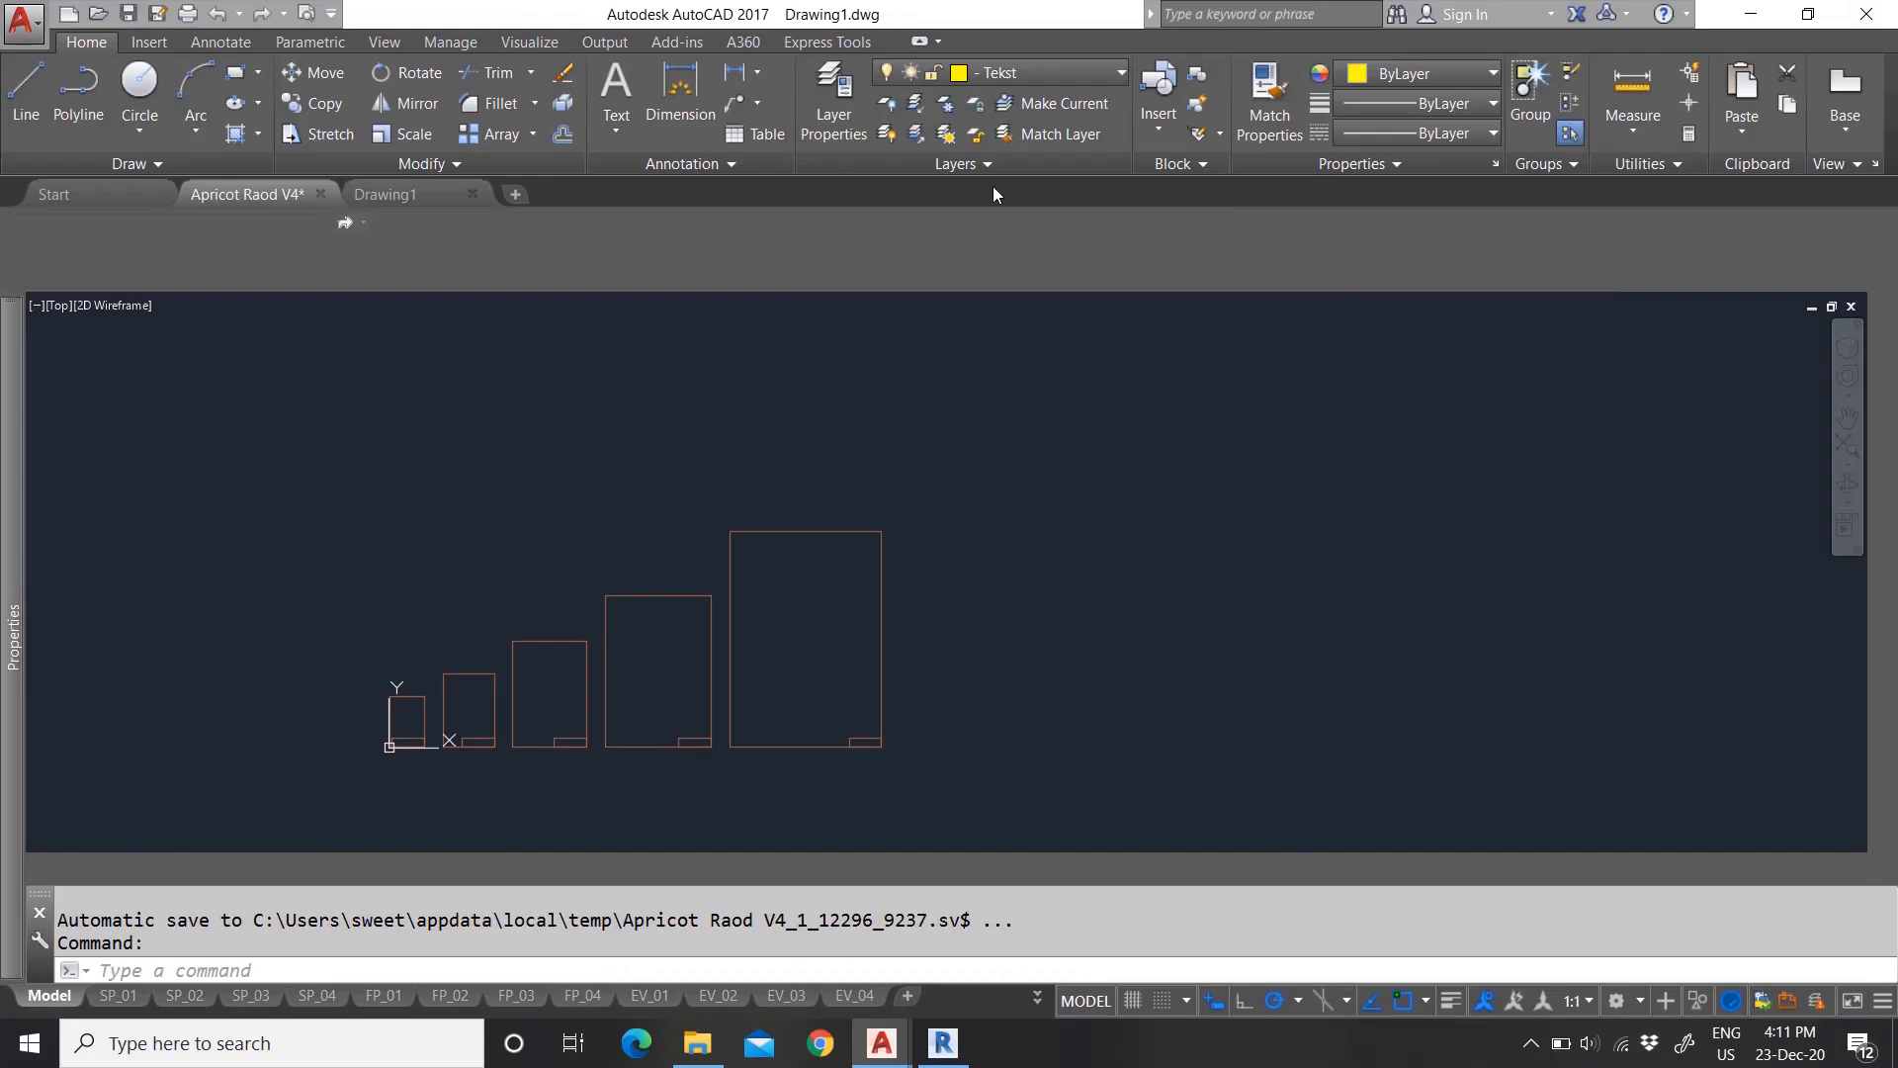
Step: Make Floor Plan the current layer in Drawing1
scroll(732, 514, "down", 6)
scroll(661, 562, "up", 6)
scroll(848, 453, "up", 4)
scroll(768, 609, "down", 4)
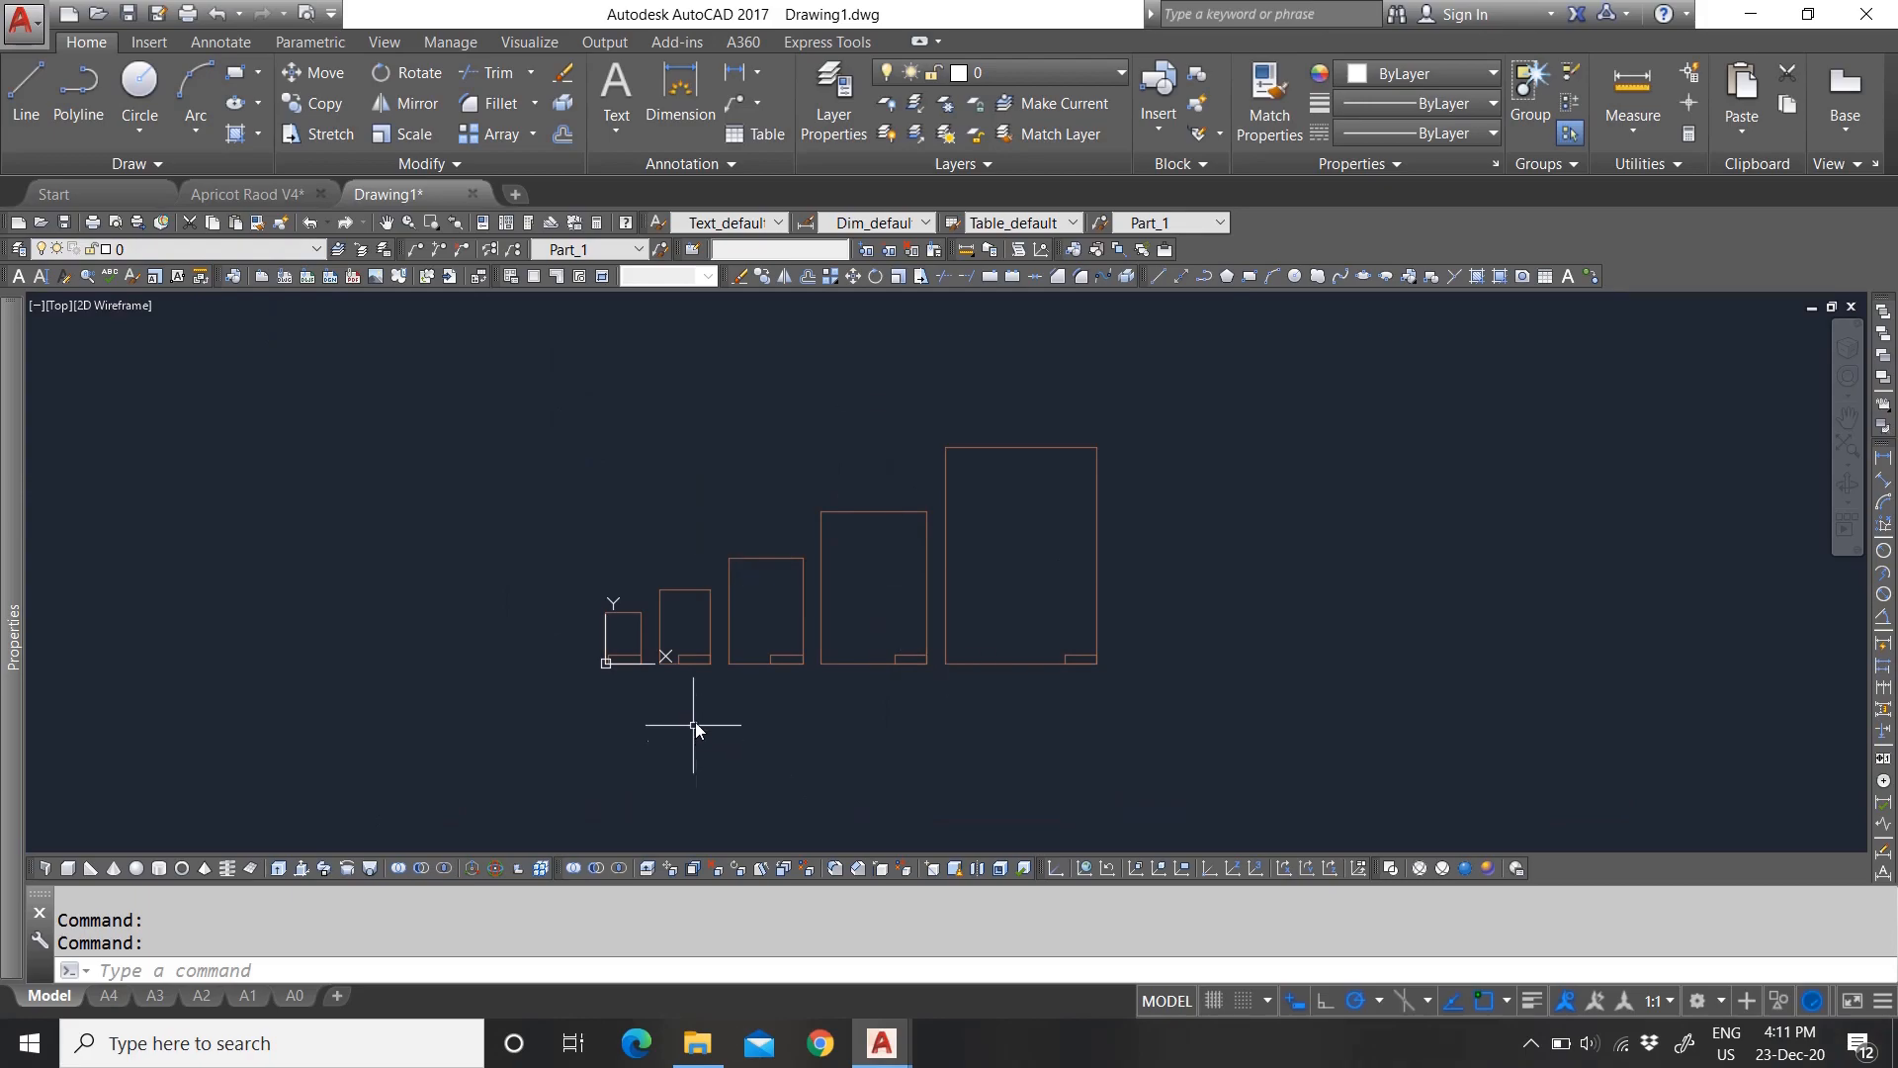
left_click(235, 250)
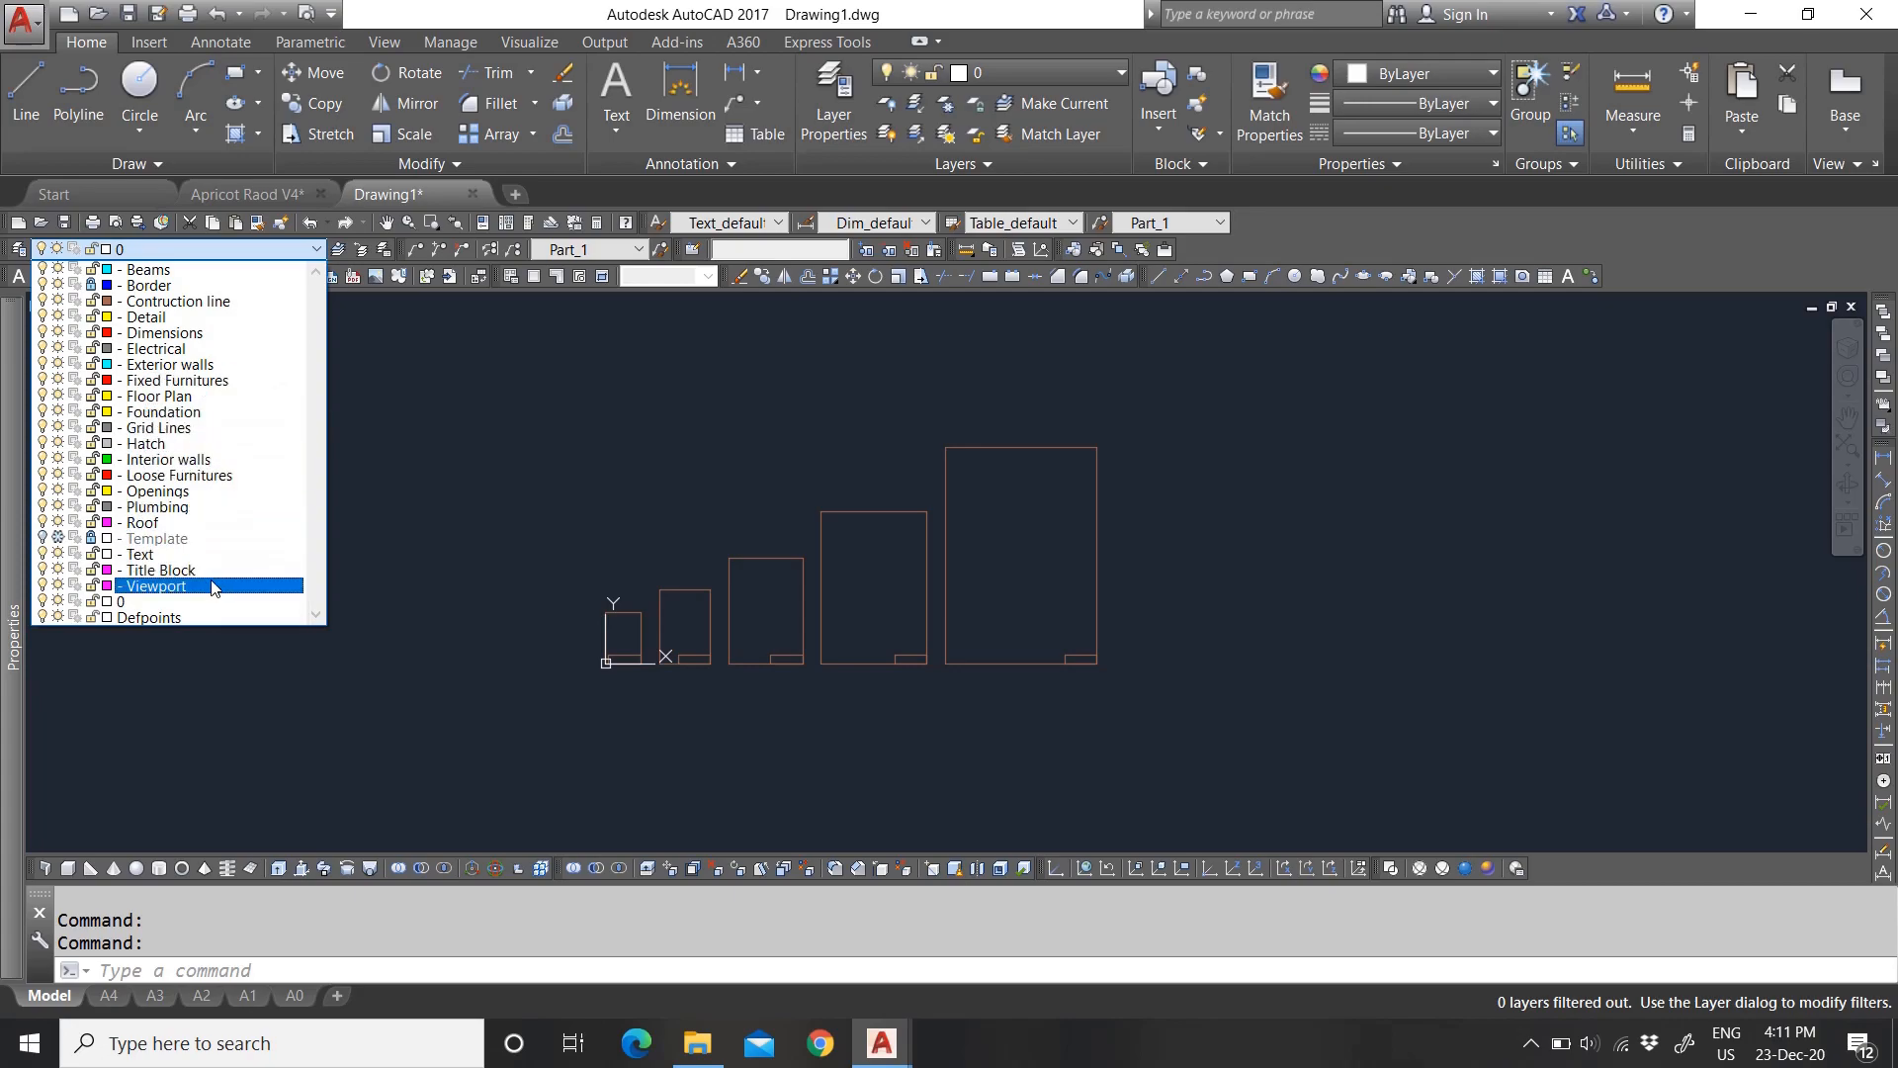
left_click(154, 398)
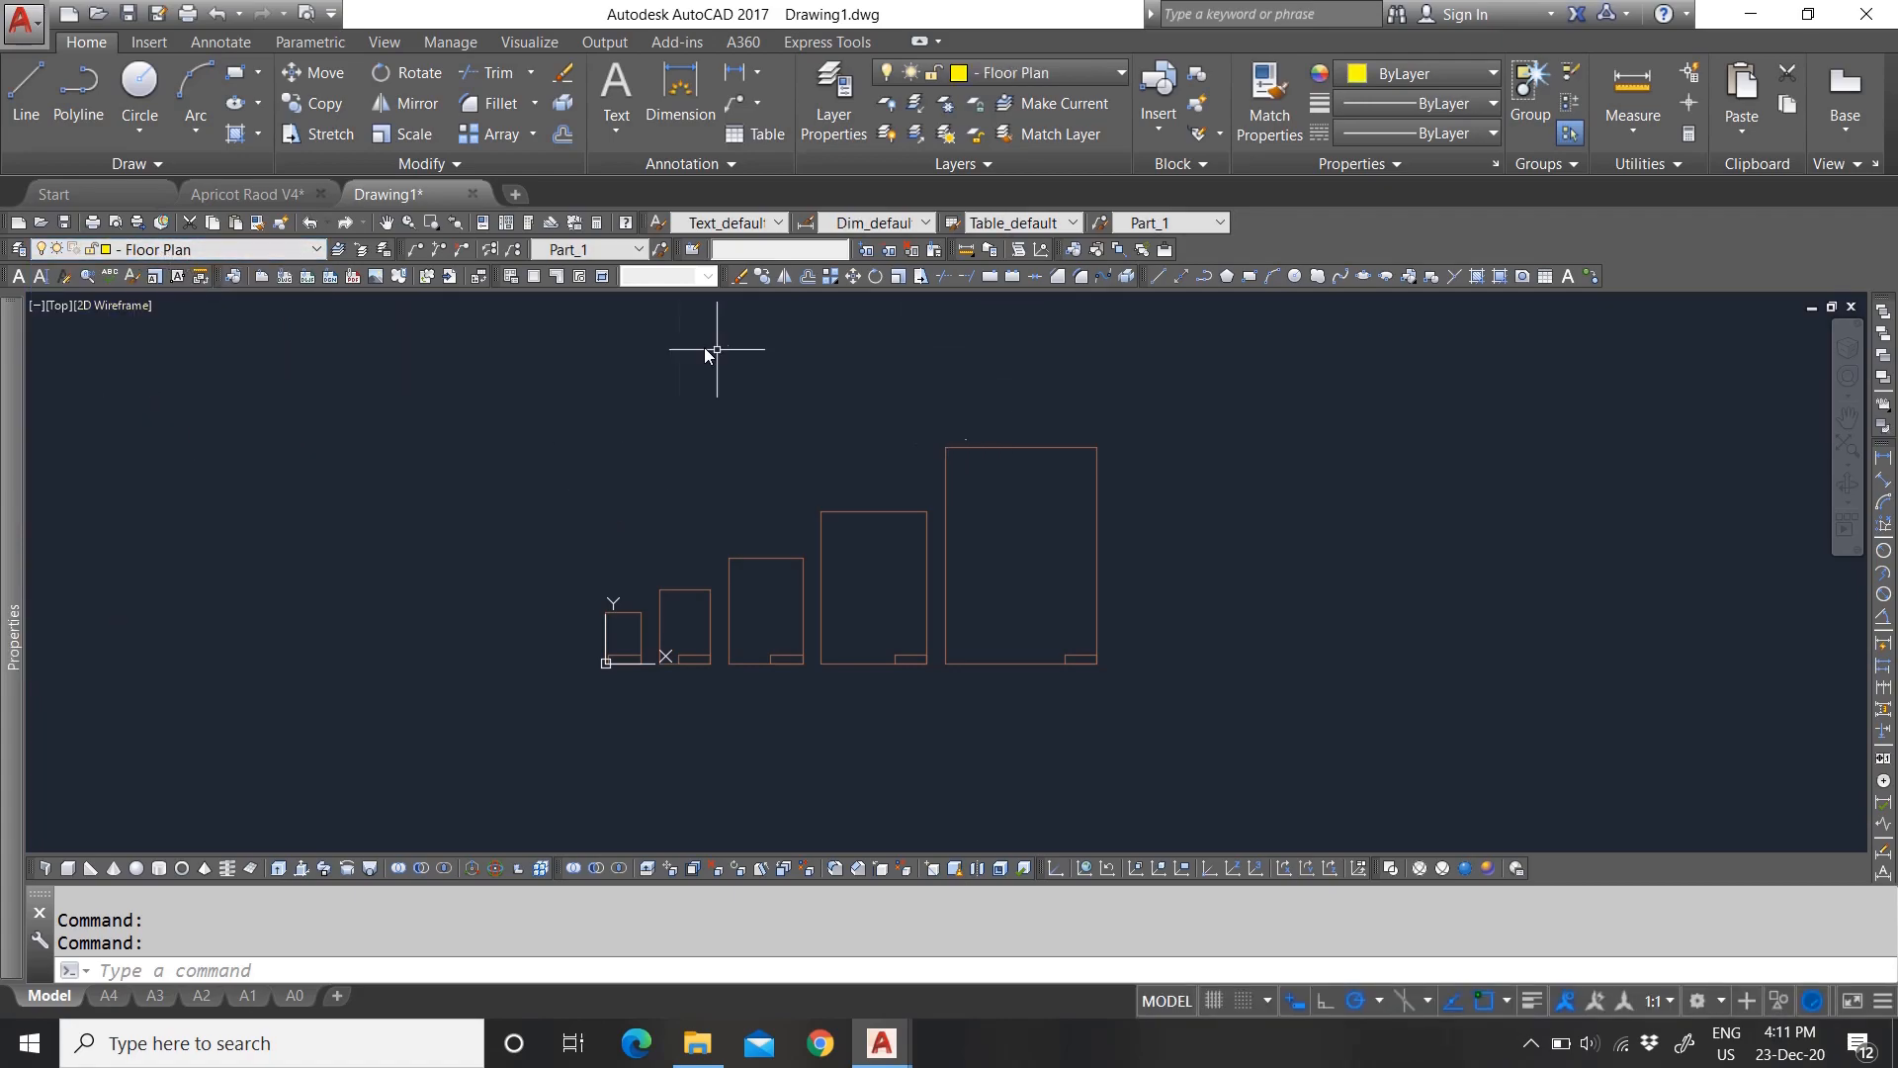
Step: Review the drawing's external reference list and the logo in the A4 layout's title block, ending in model space
scroll(1003, 491, "up", 2)
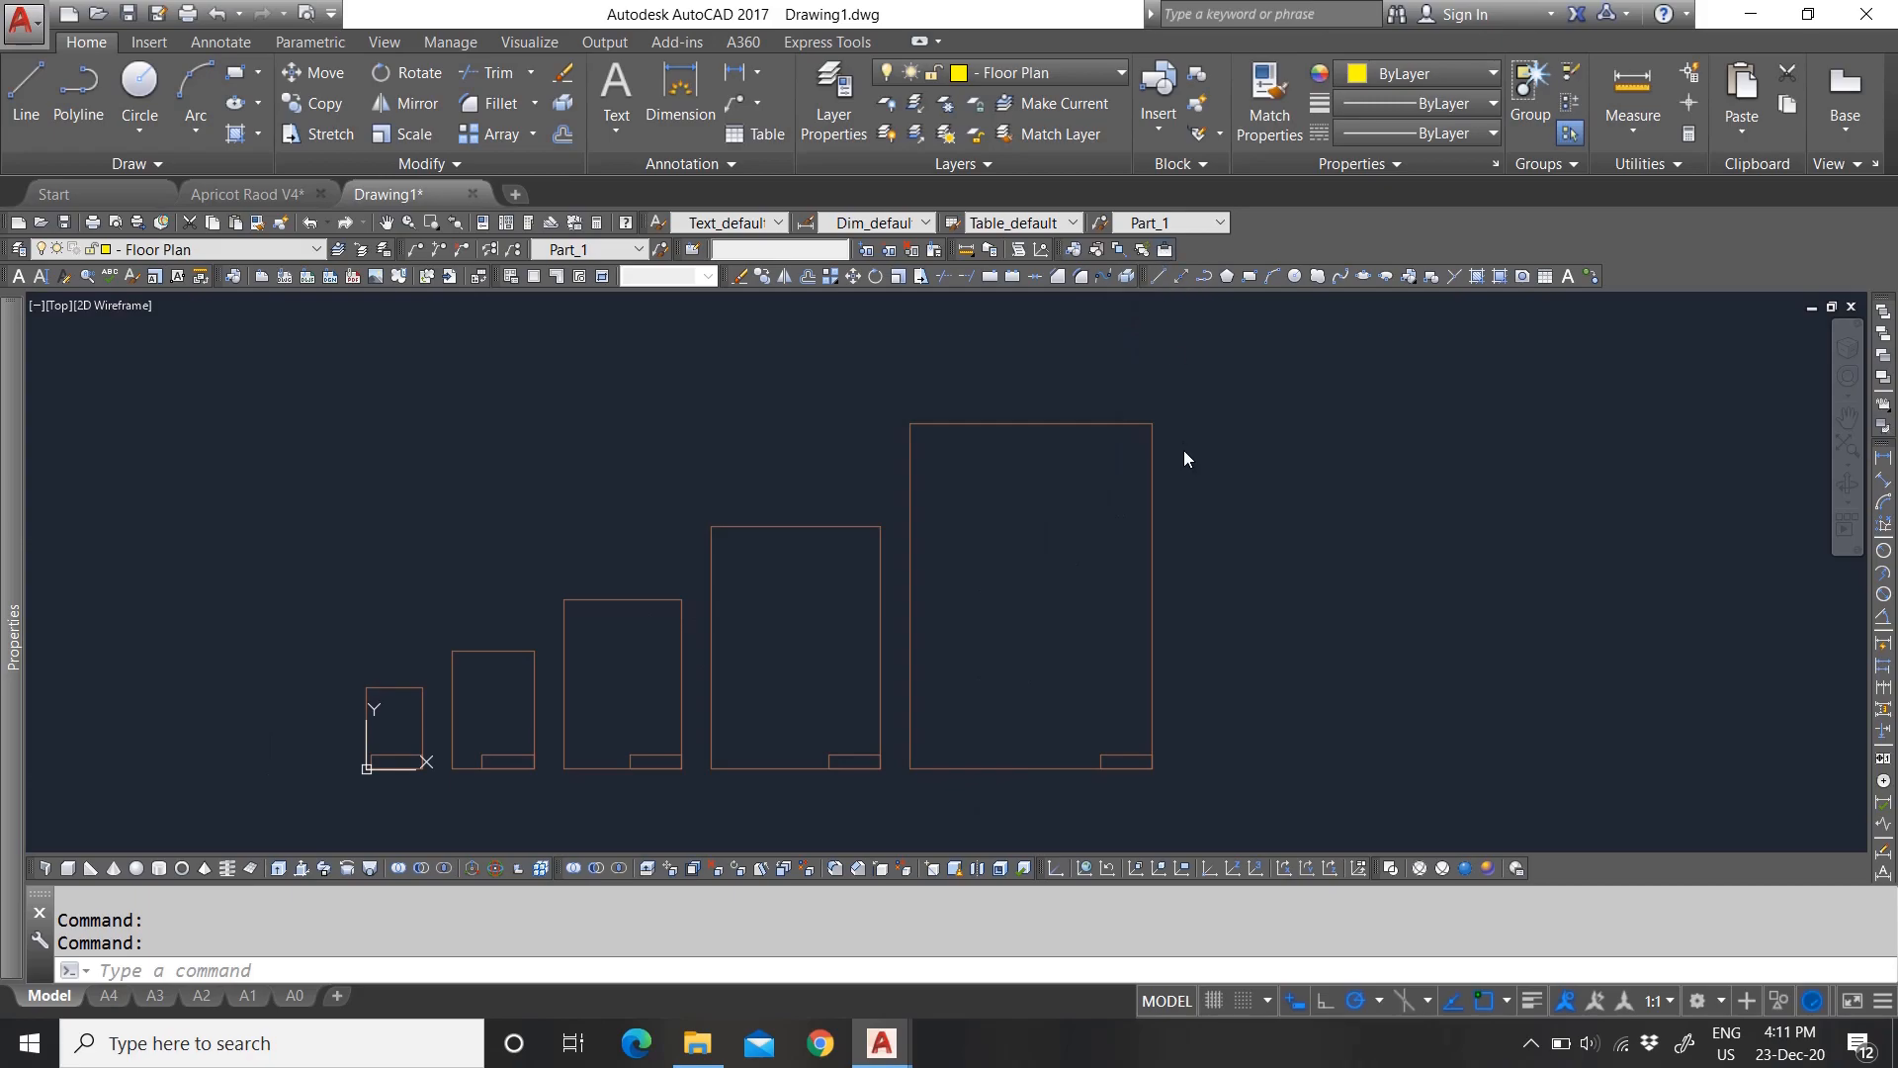
left_click(1166, 252)
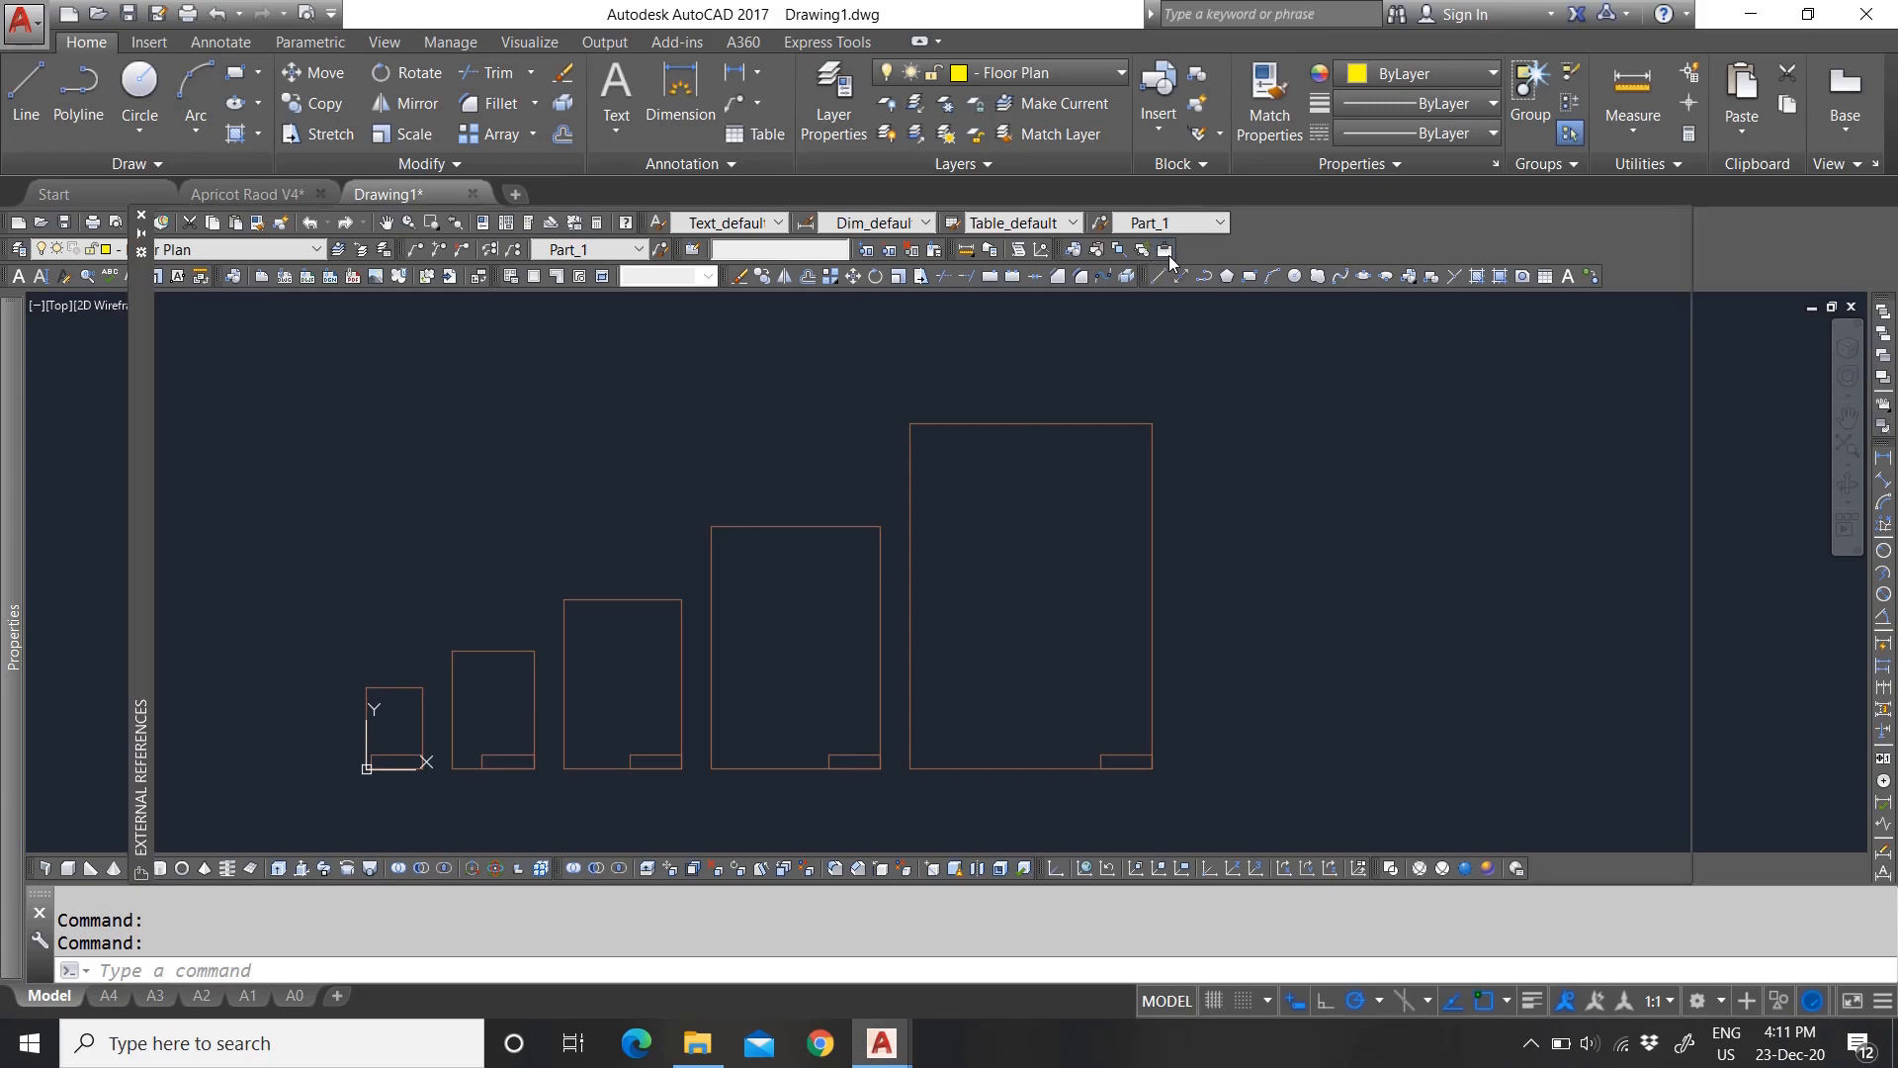
left_click(141, 214)
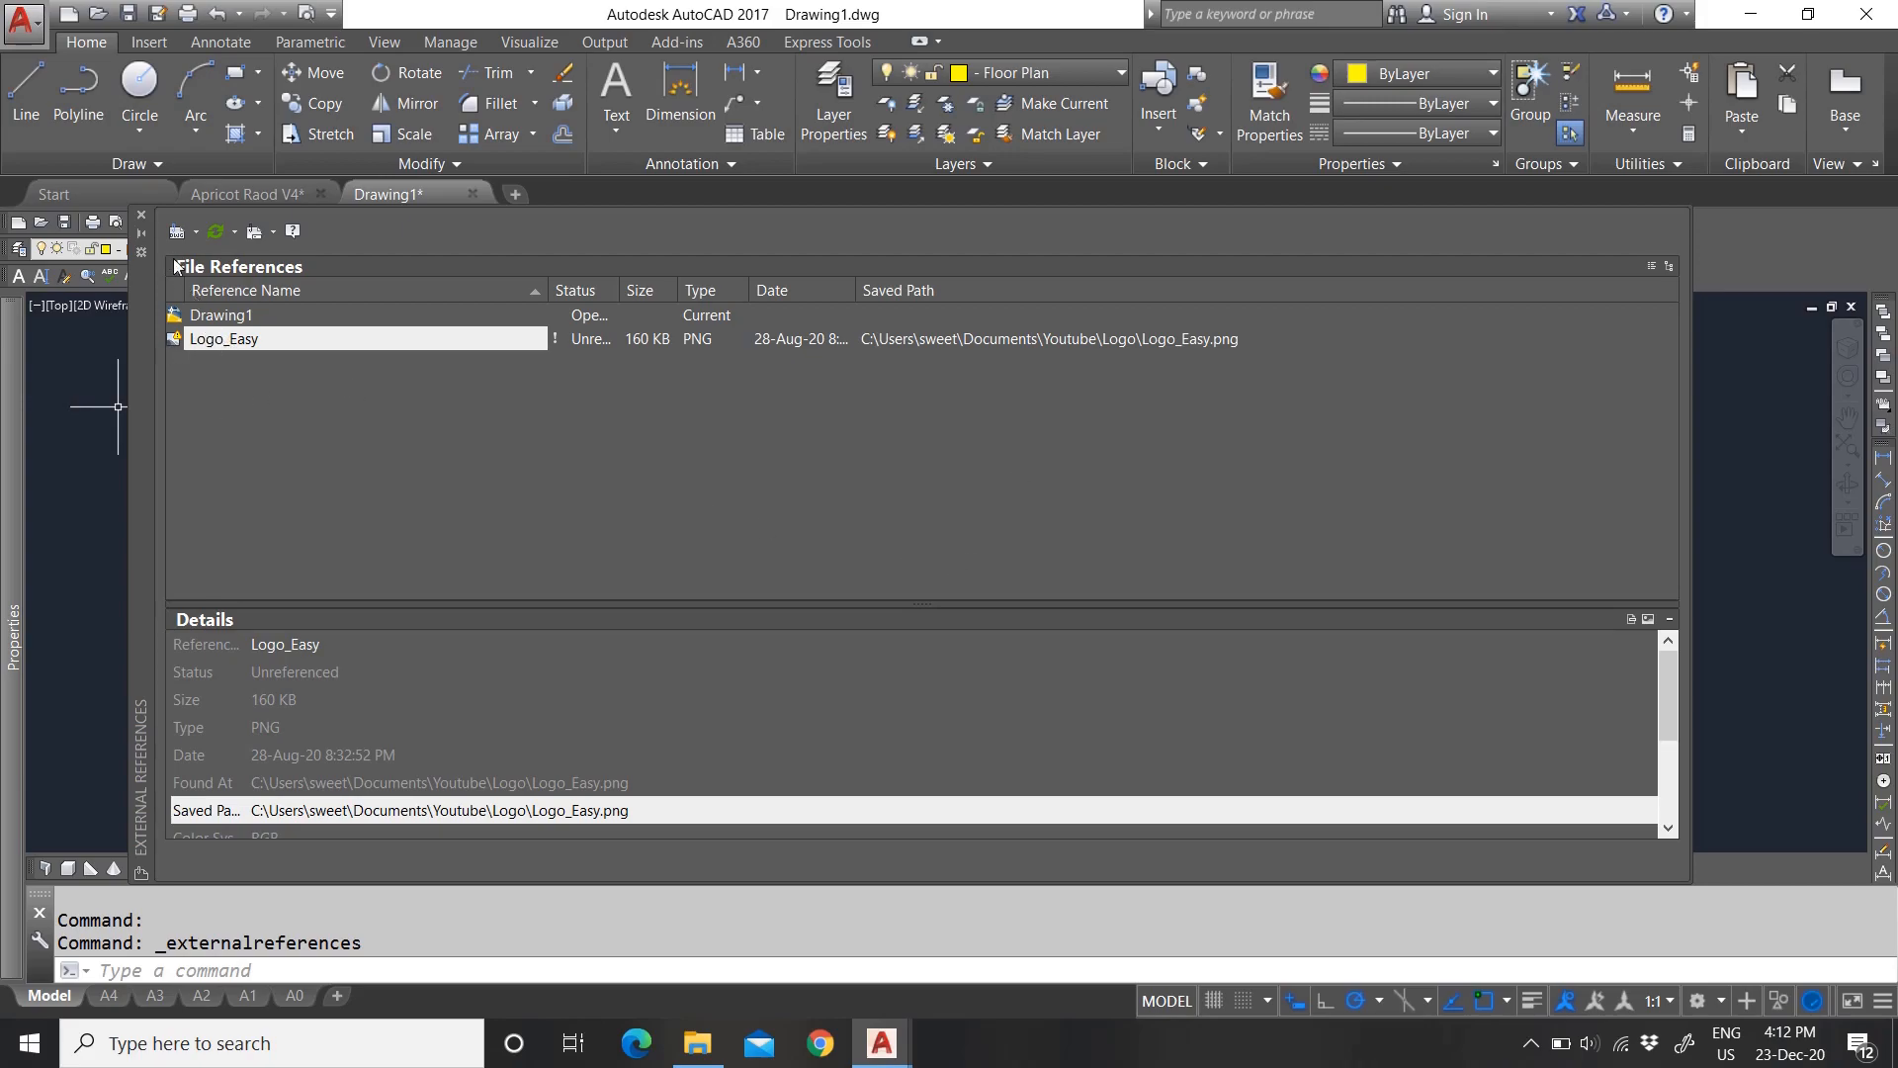
left_click(141, 215)
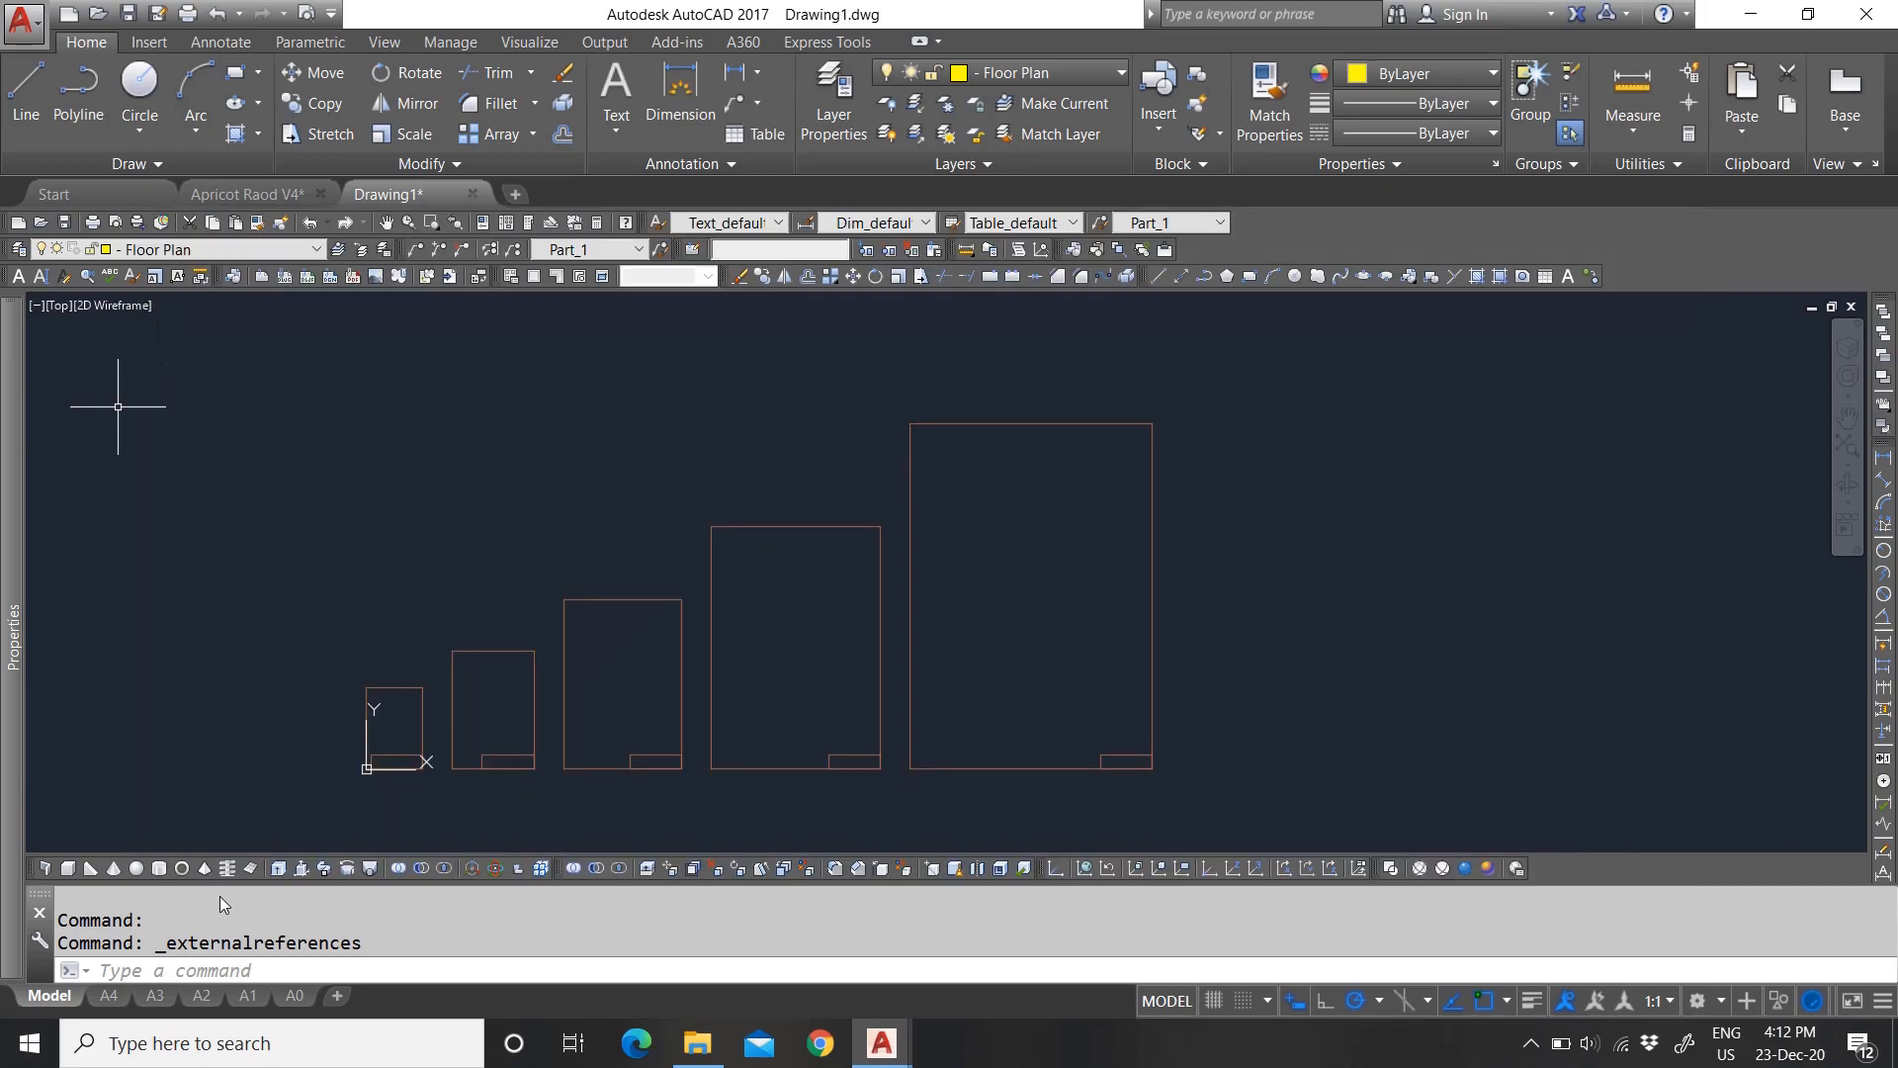
left_click(104, 996)
scroll(515, 834, "up", 6)
scroll(515, 833, "up", 2)
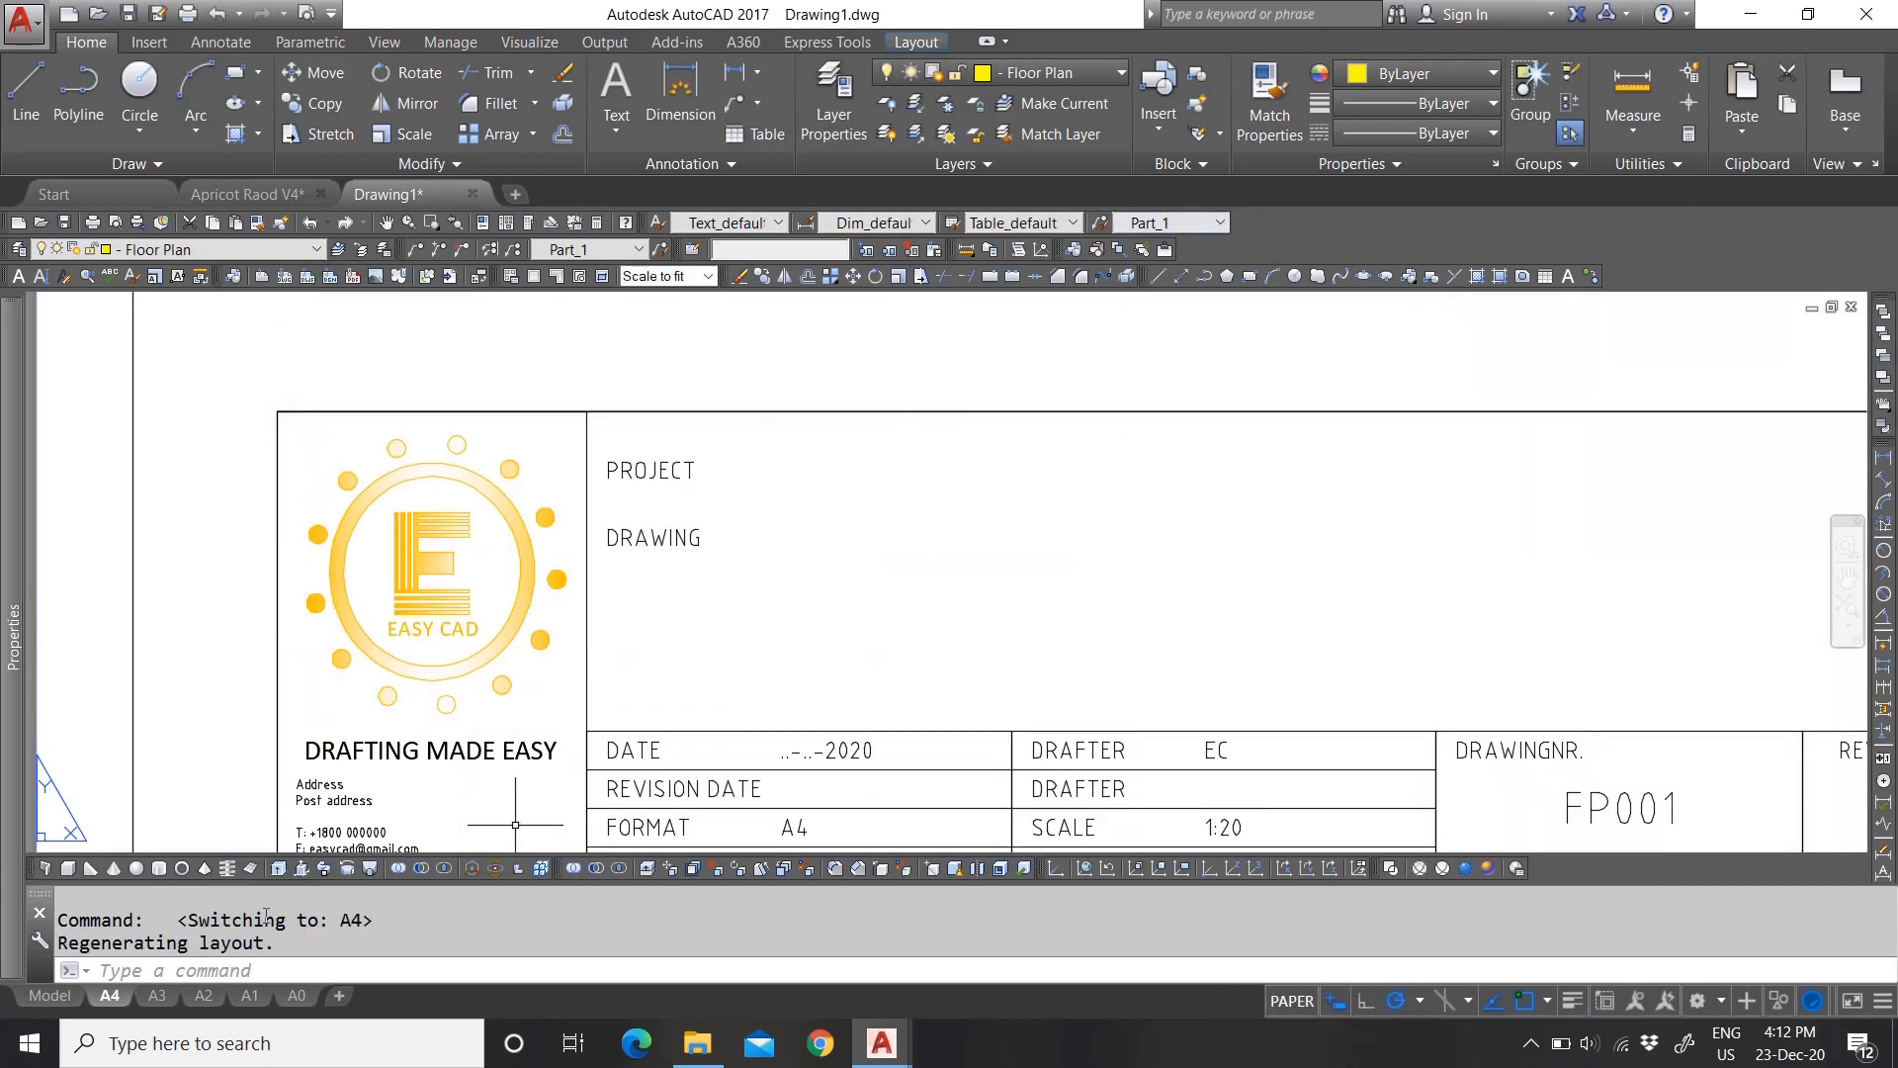
left_click(49, 995)
Step: Start attaching a DWG external reference and browse to the Documents\Private work\Apricot Road\Drawings folder
left_click(1163, 251)
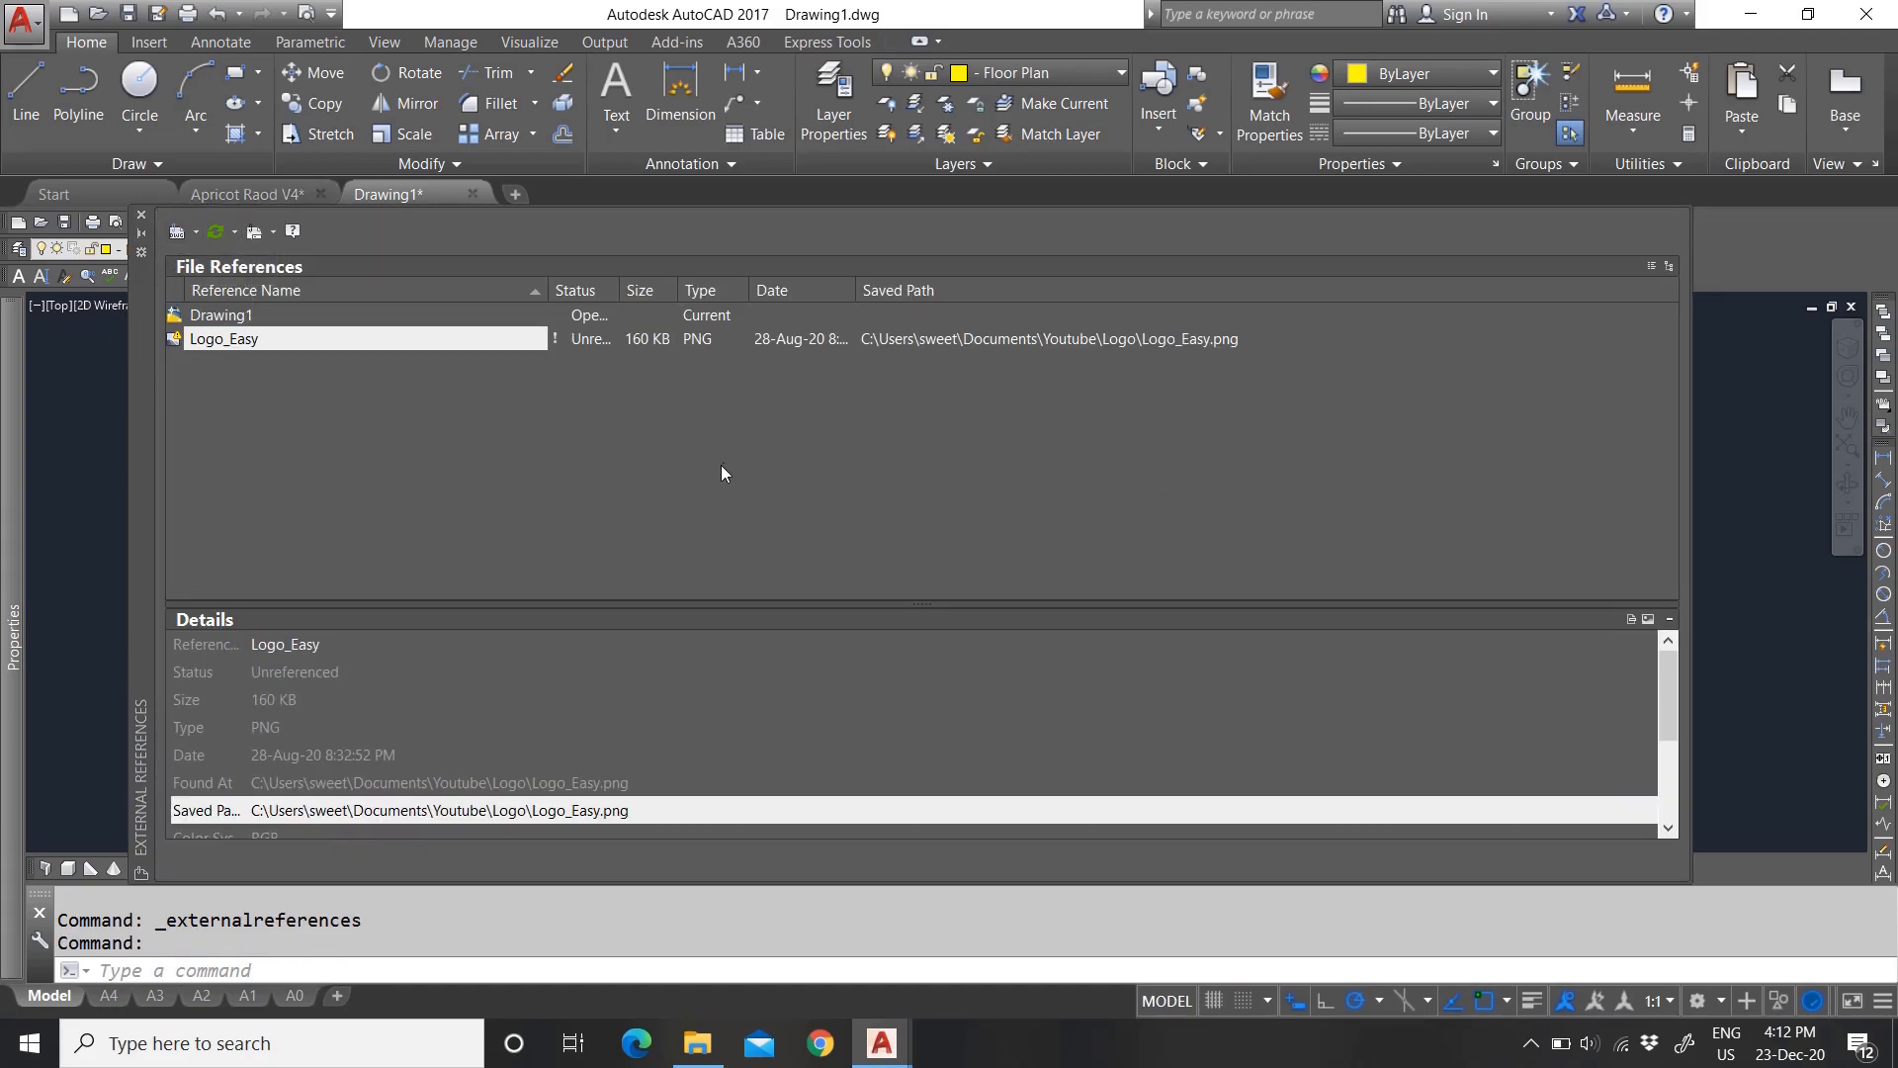
left_click(176, 234)
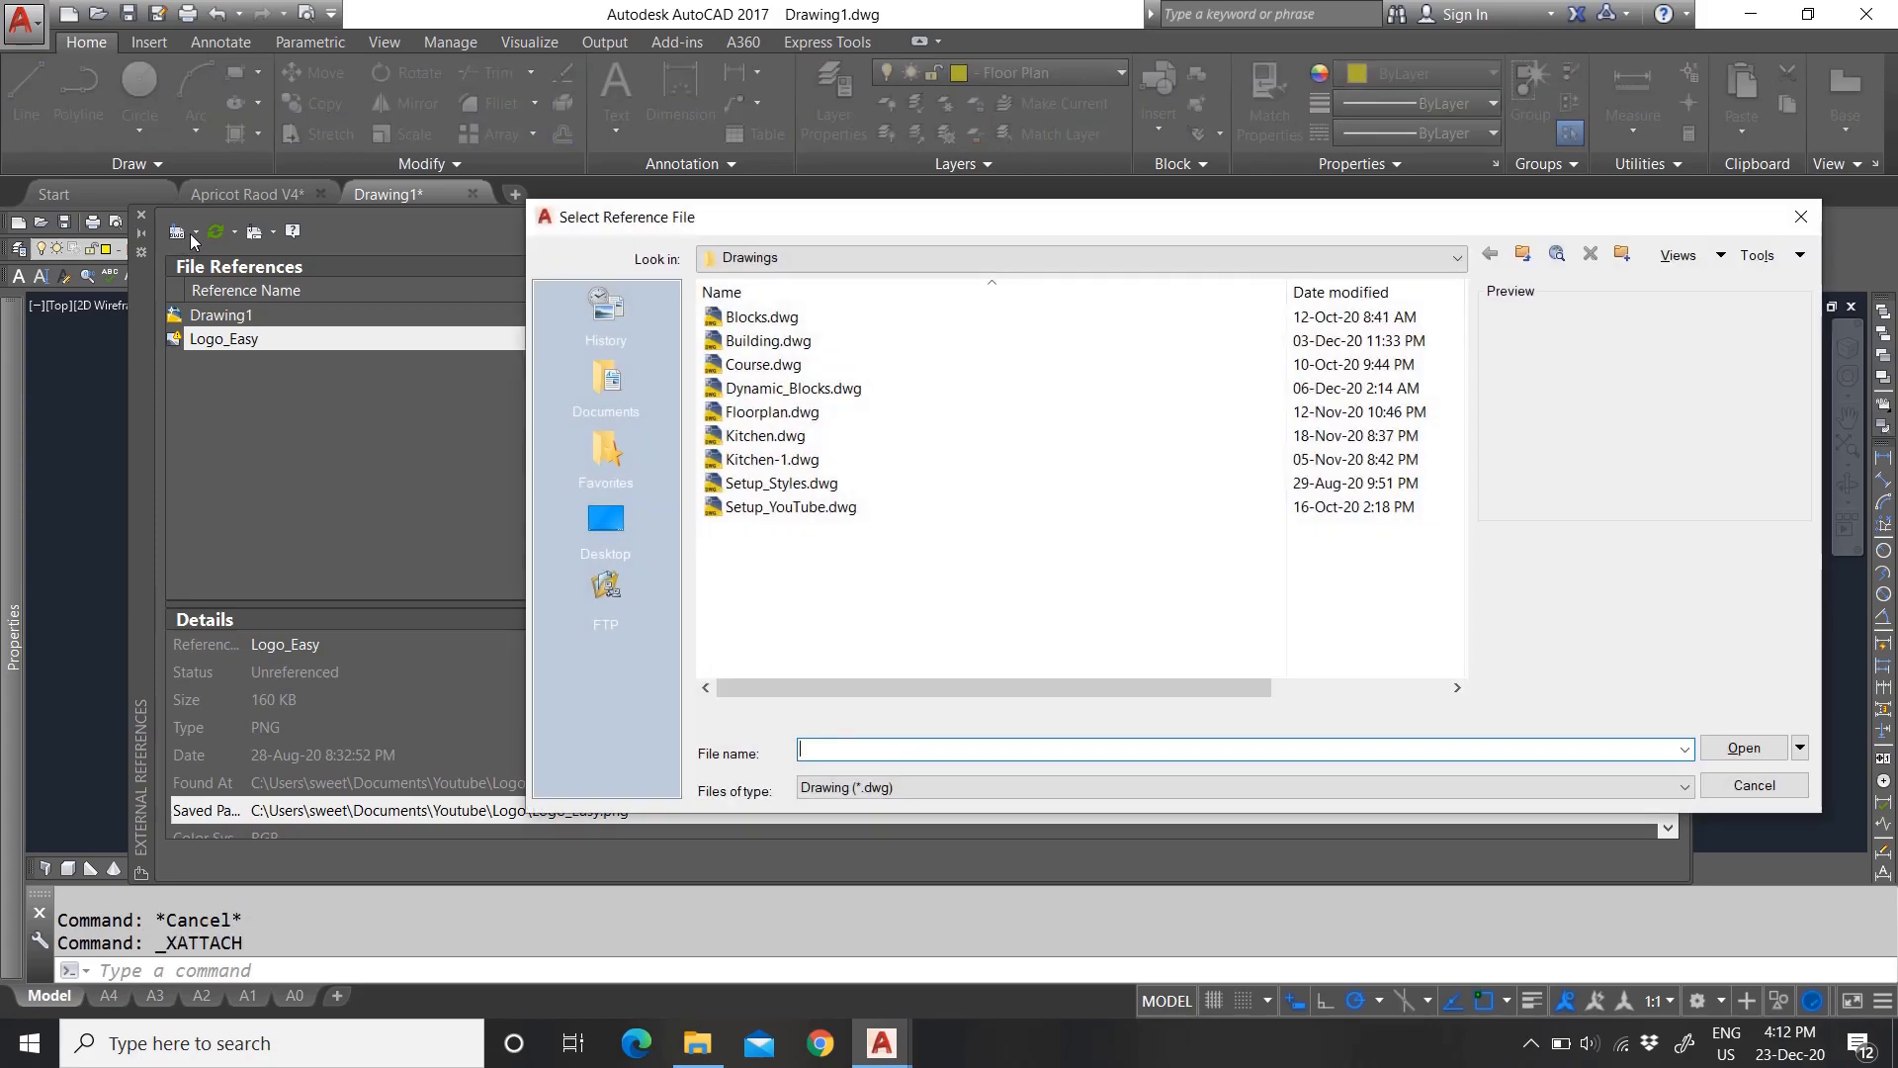
left_click(915, 259)
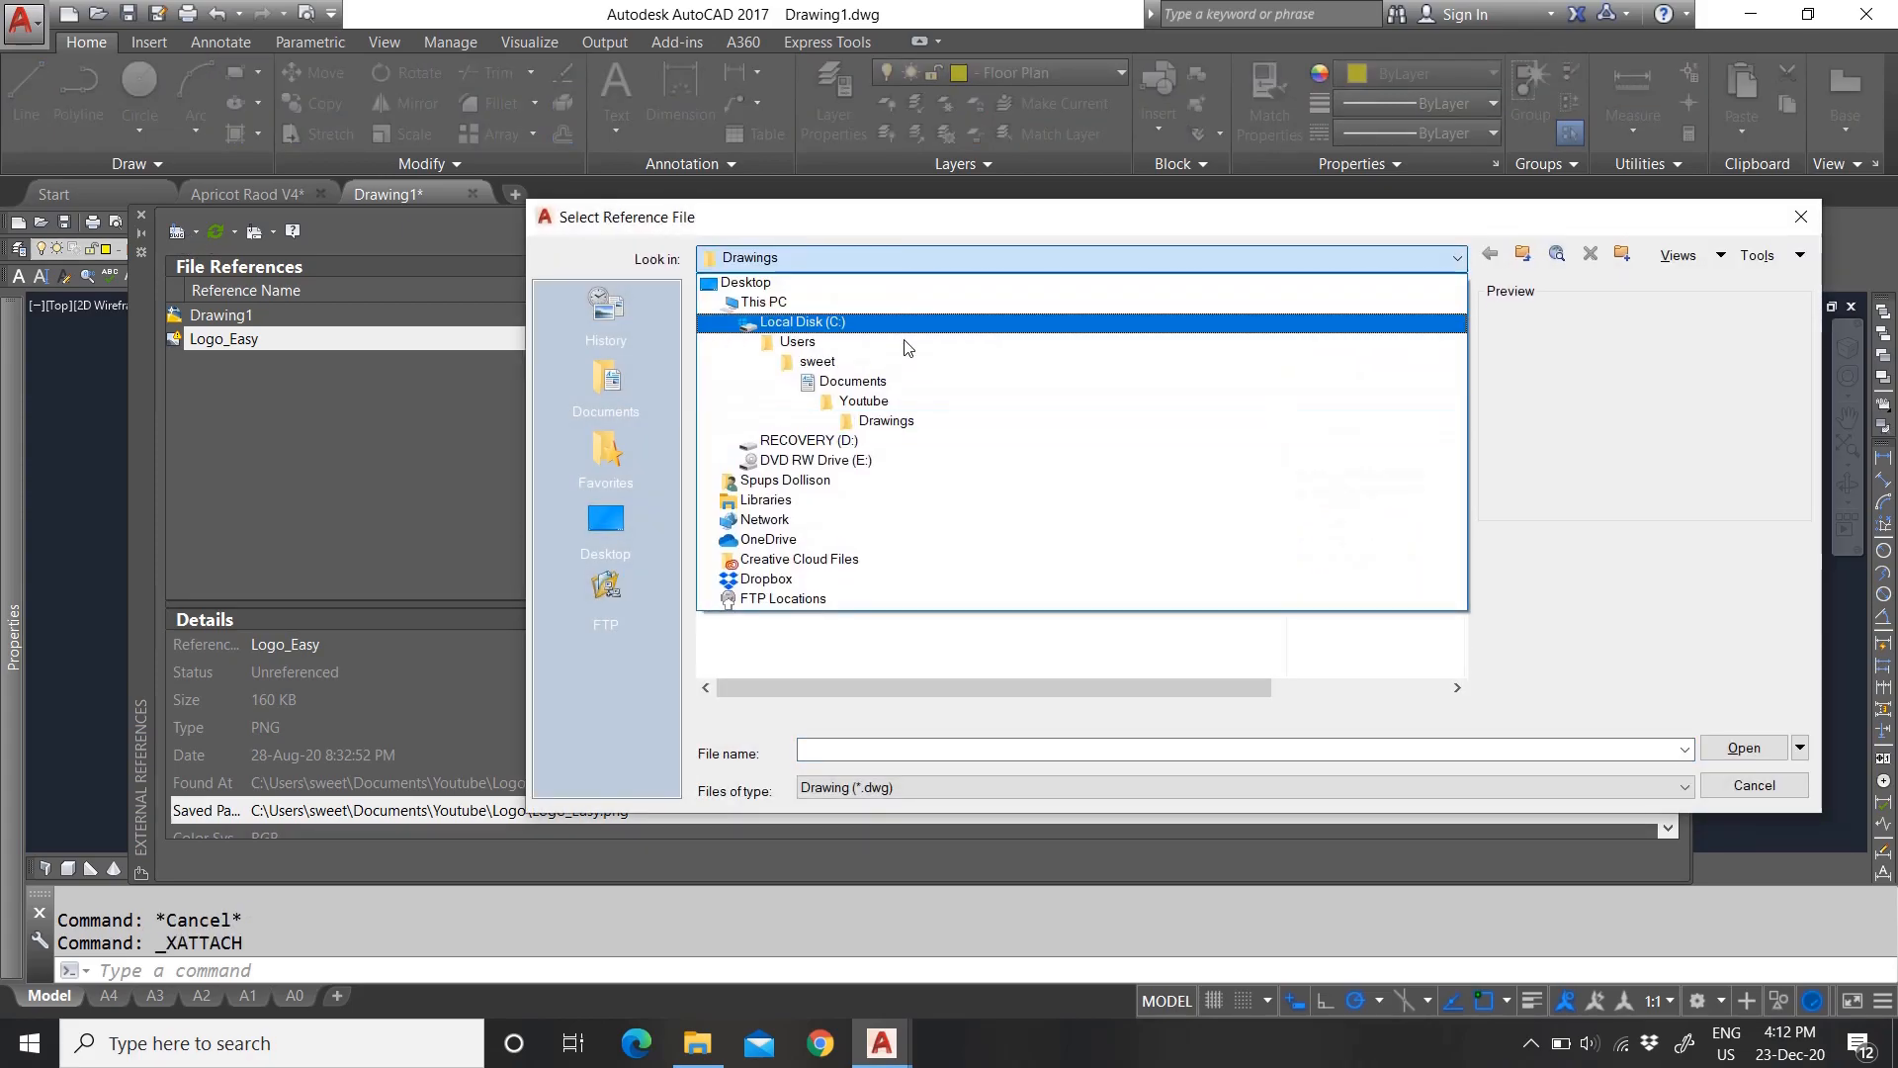
left_click(856, 388)
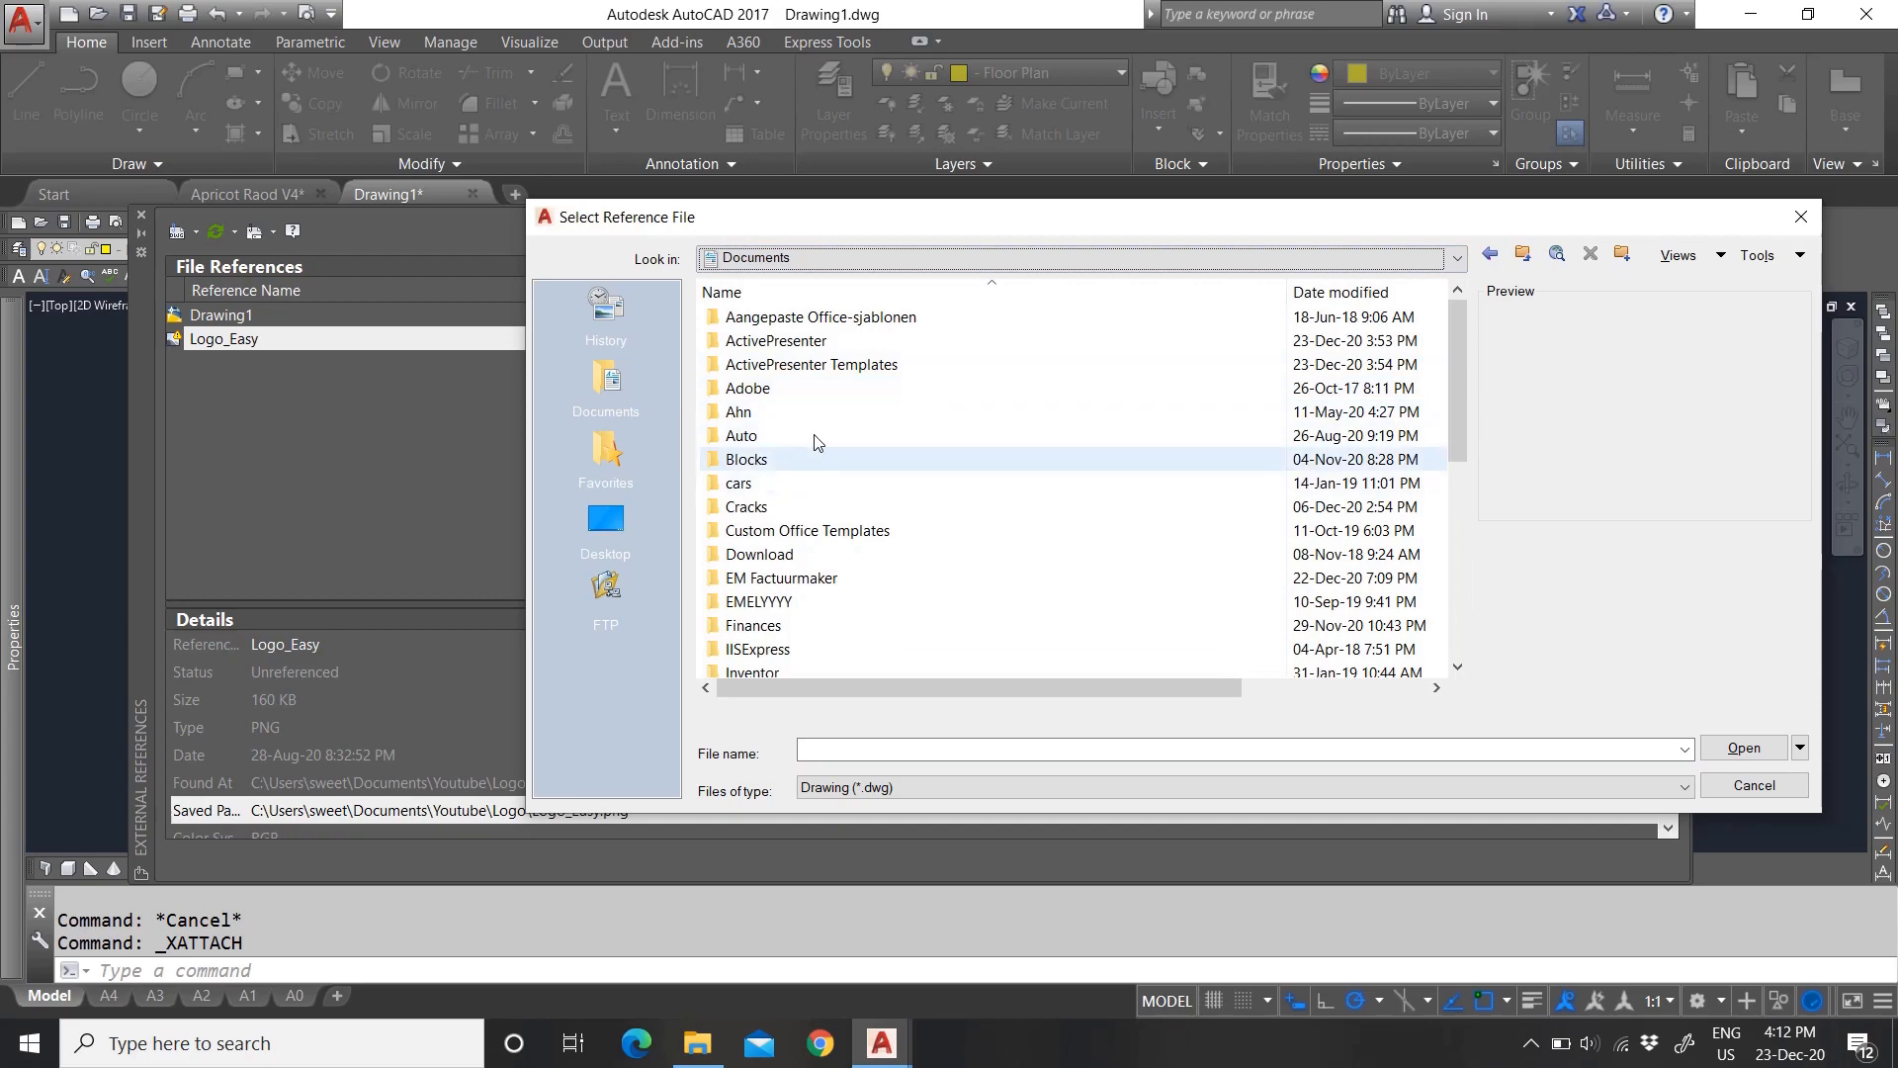
scroll(850, 574, "down", 4)
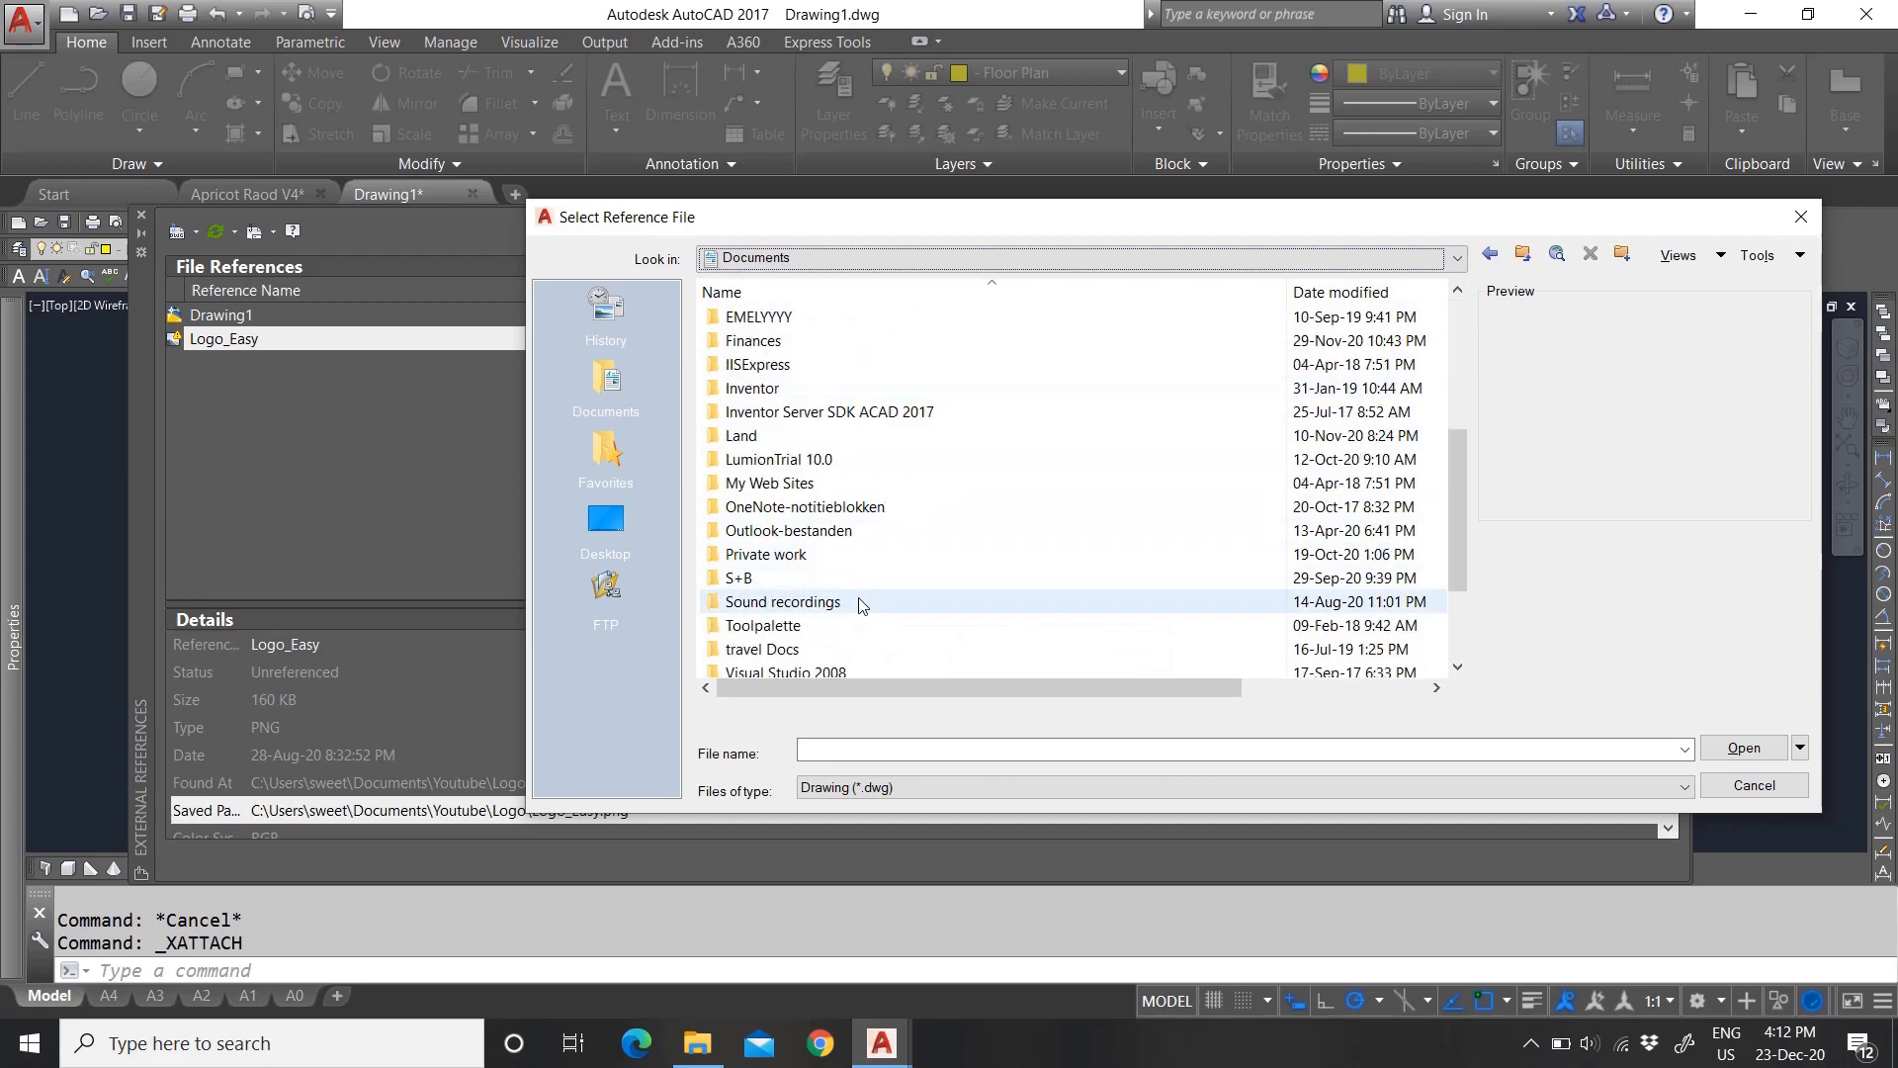
double_click(840, 554)
double_click(835, 314)
double_click(803, 322)
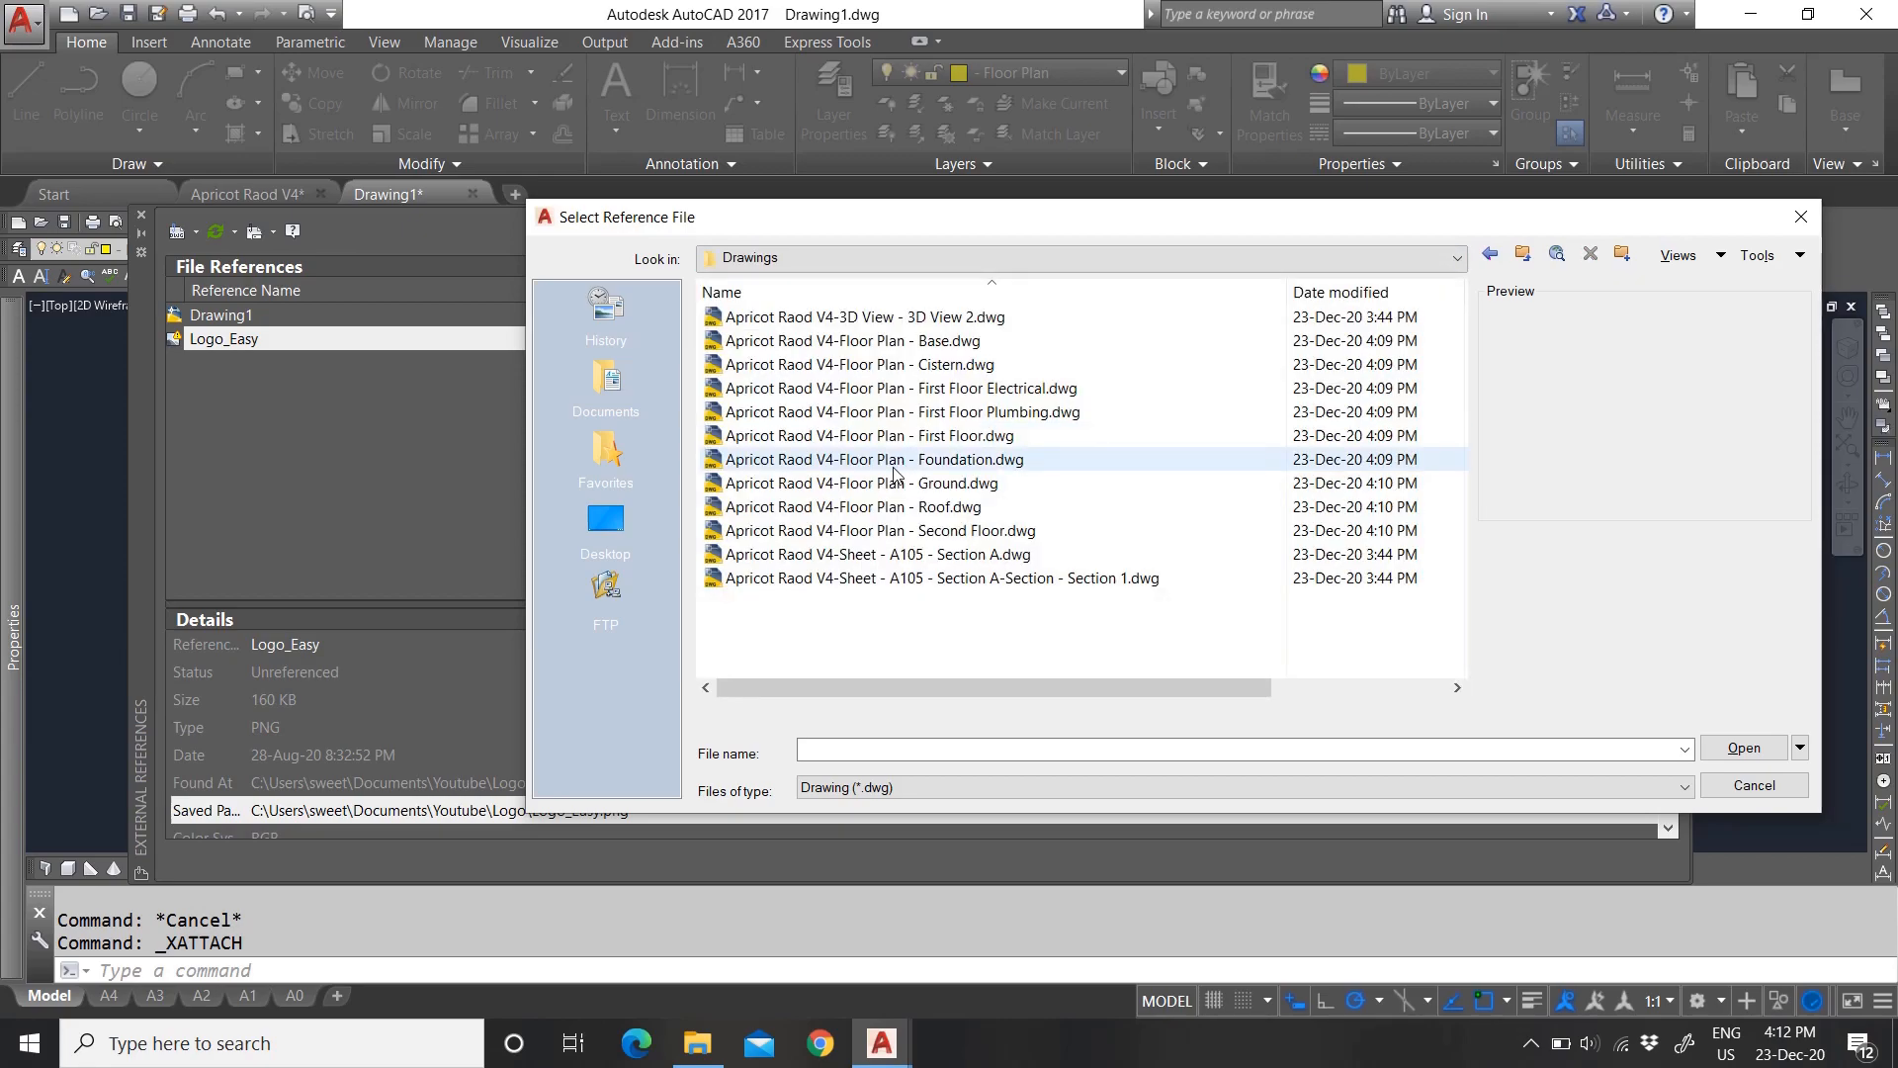
Step: Preview the exported floor plan, 3D view and section drawings in the Drawings folder
left_click(848, 344)
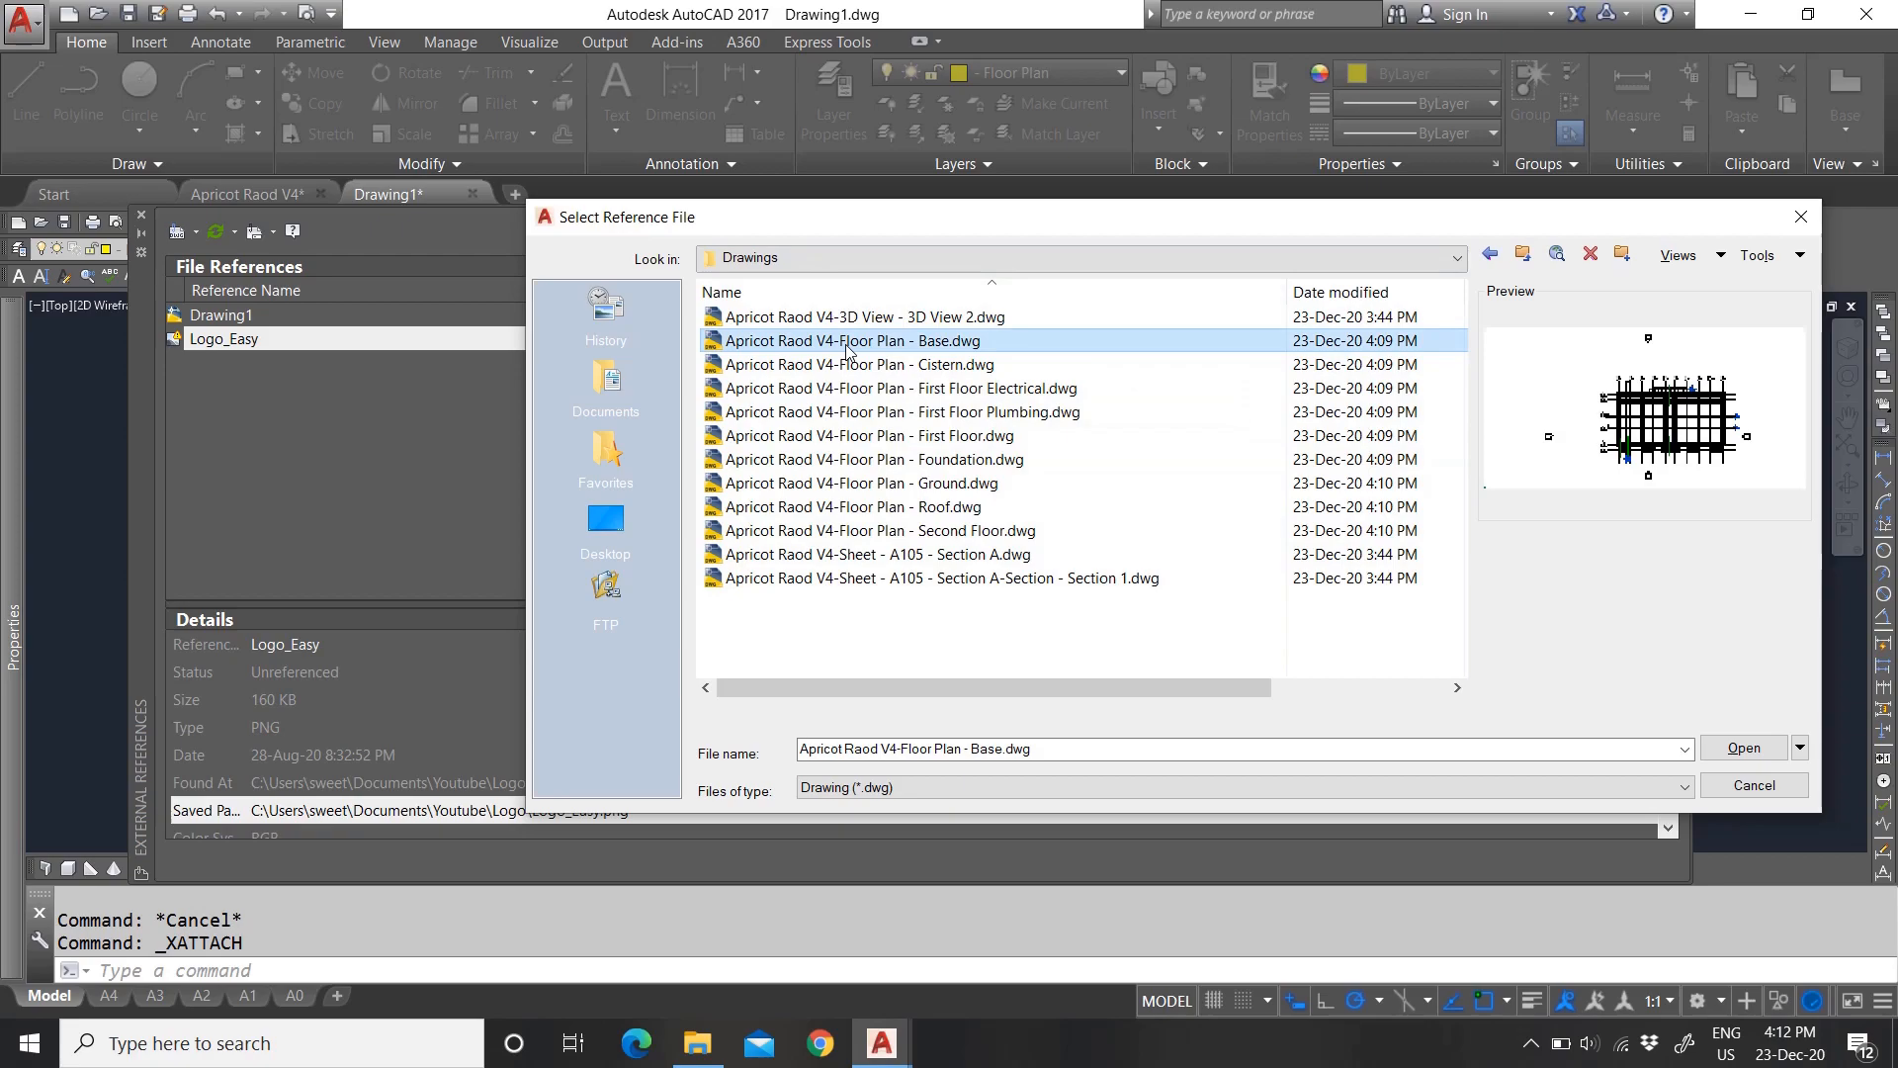
left_click(949, 370)
left_click(959, 393)
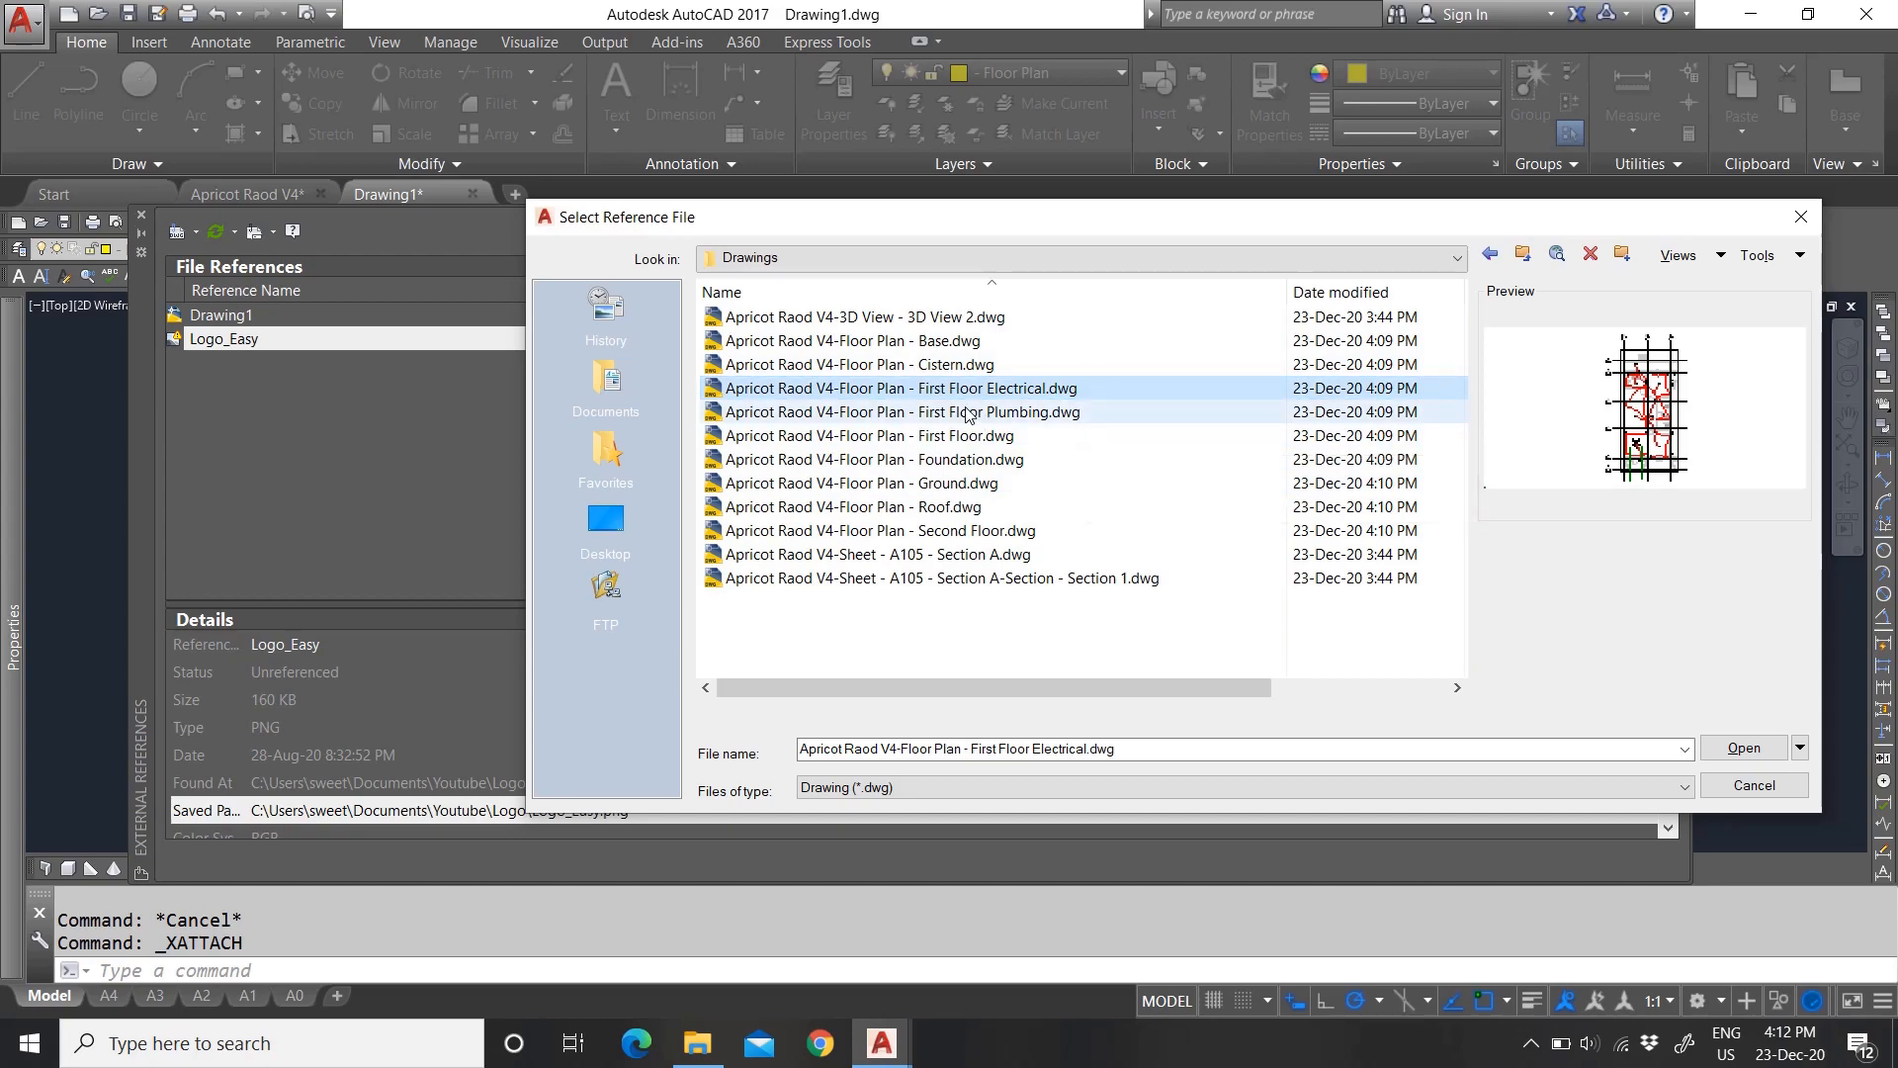
left_click(967, 414)
left_click(954, 461)
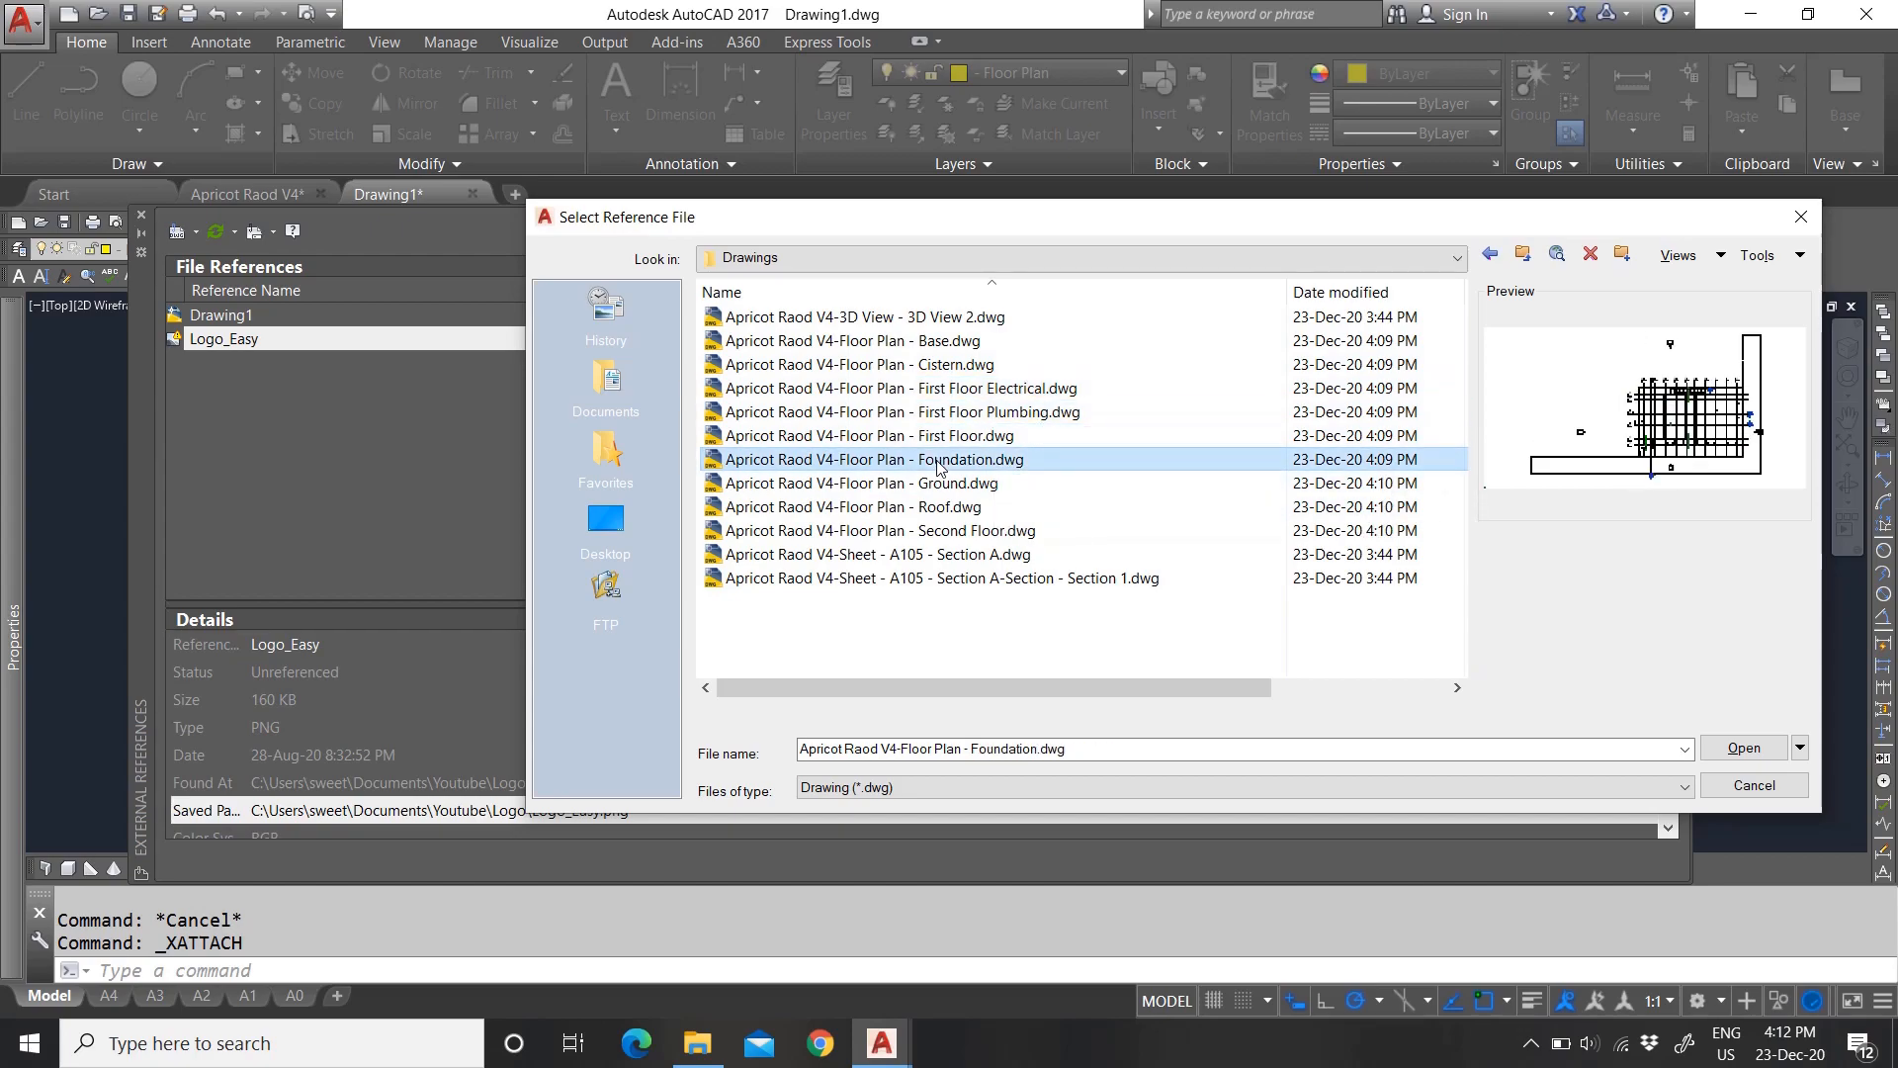
left_click(939, 508)
left_click(958, 457)
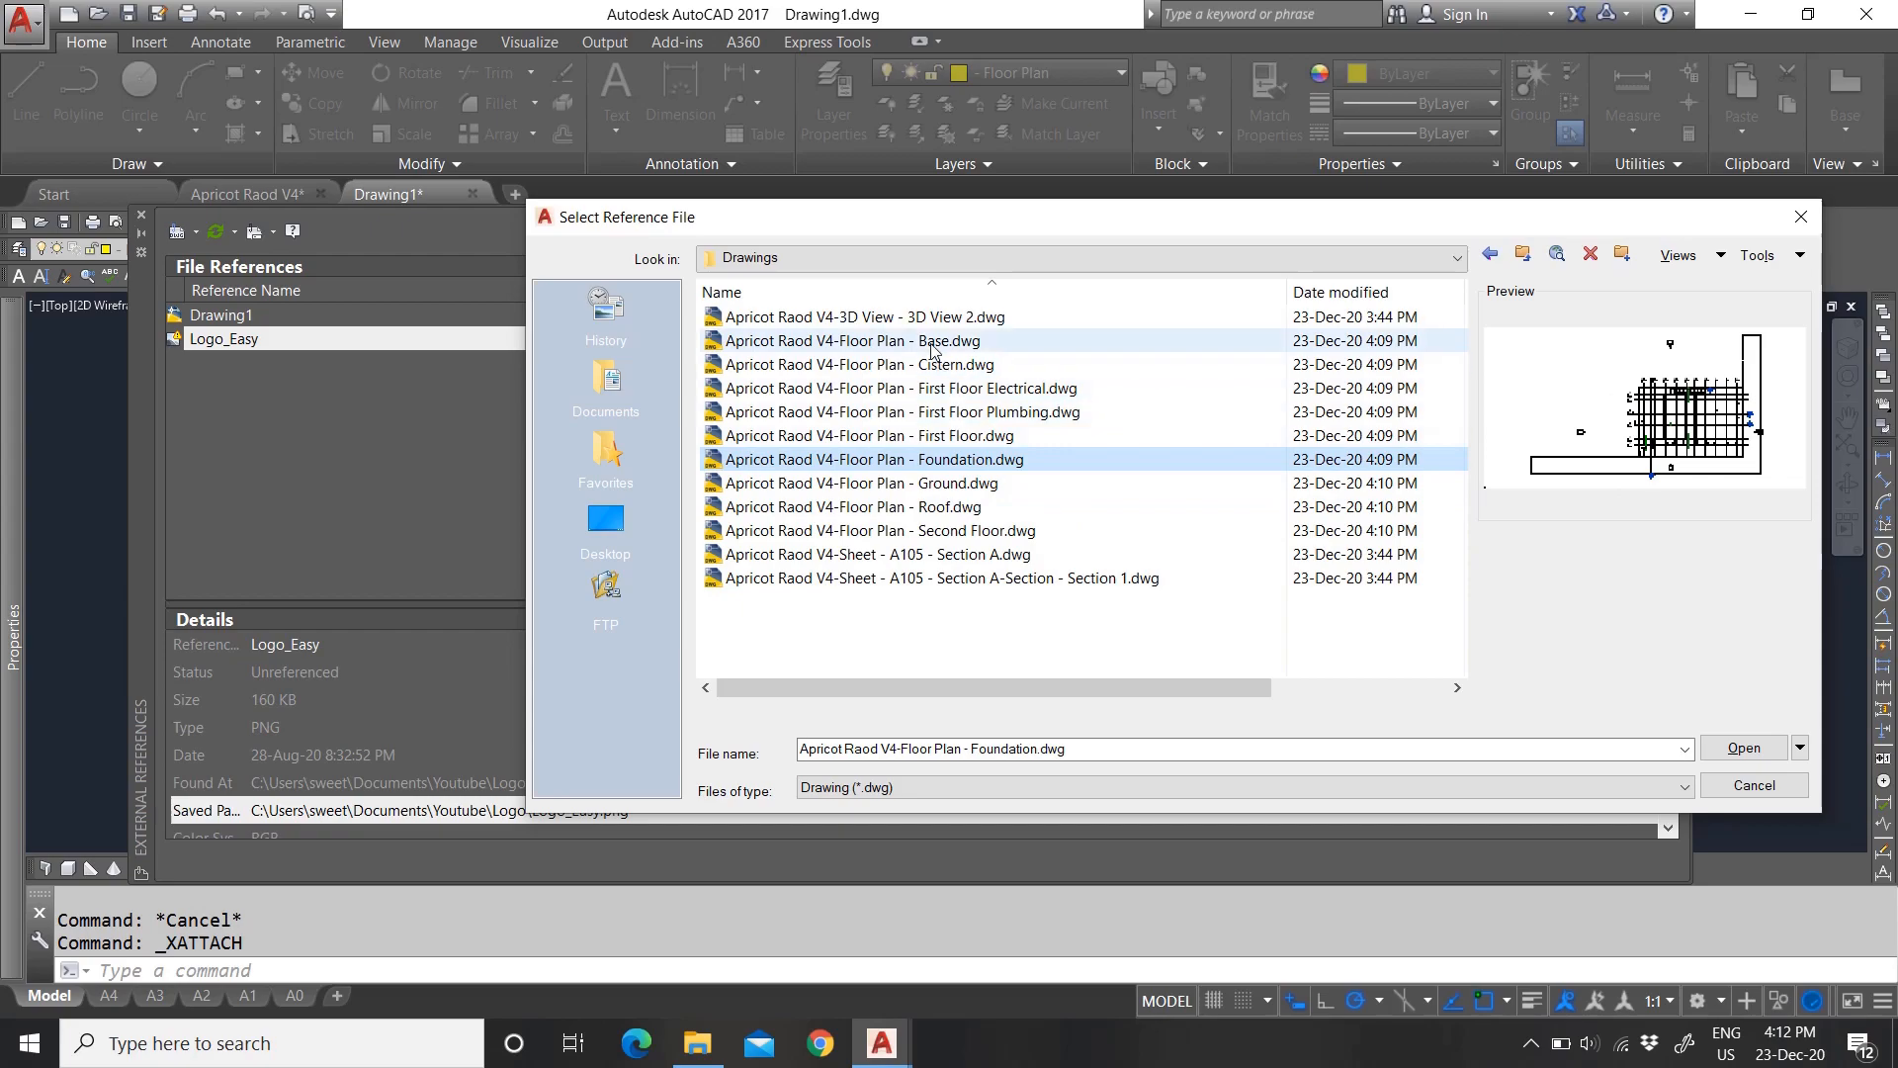
left_click(883, 342)
left_click(890, 320)
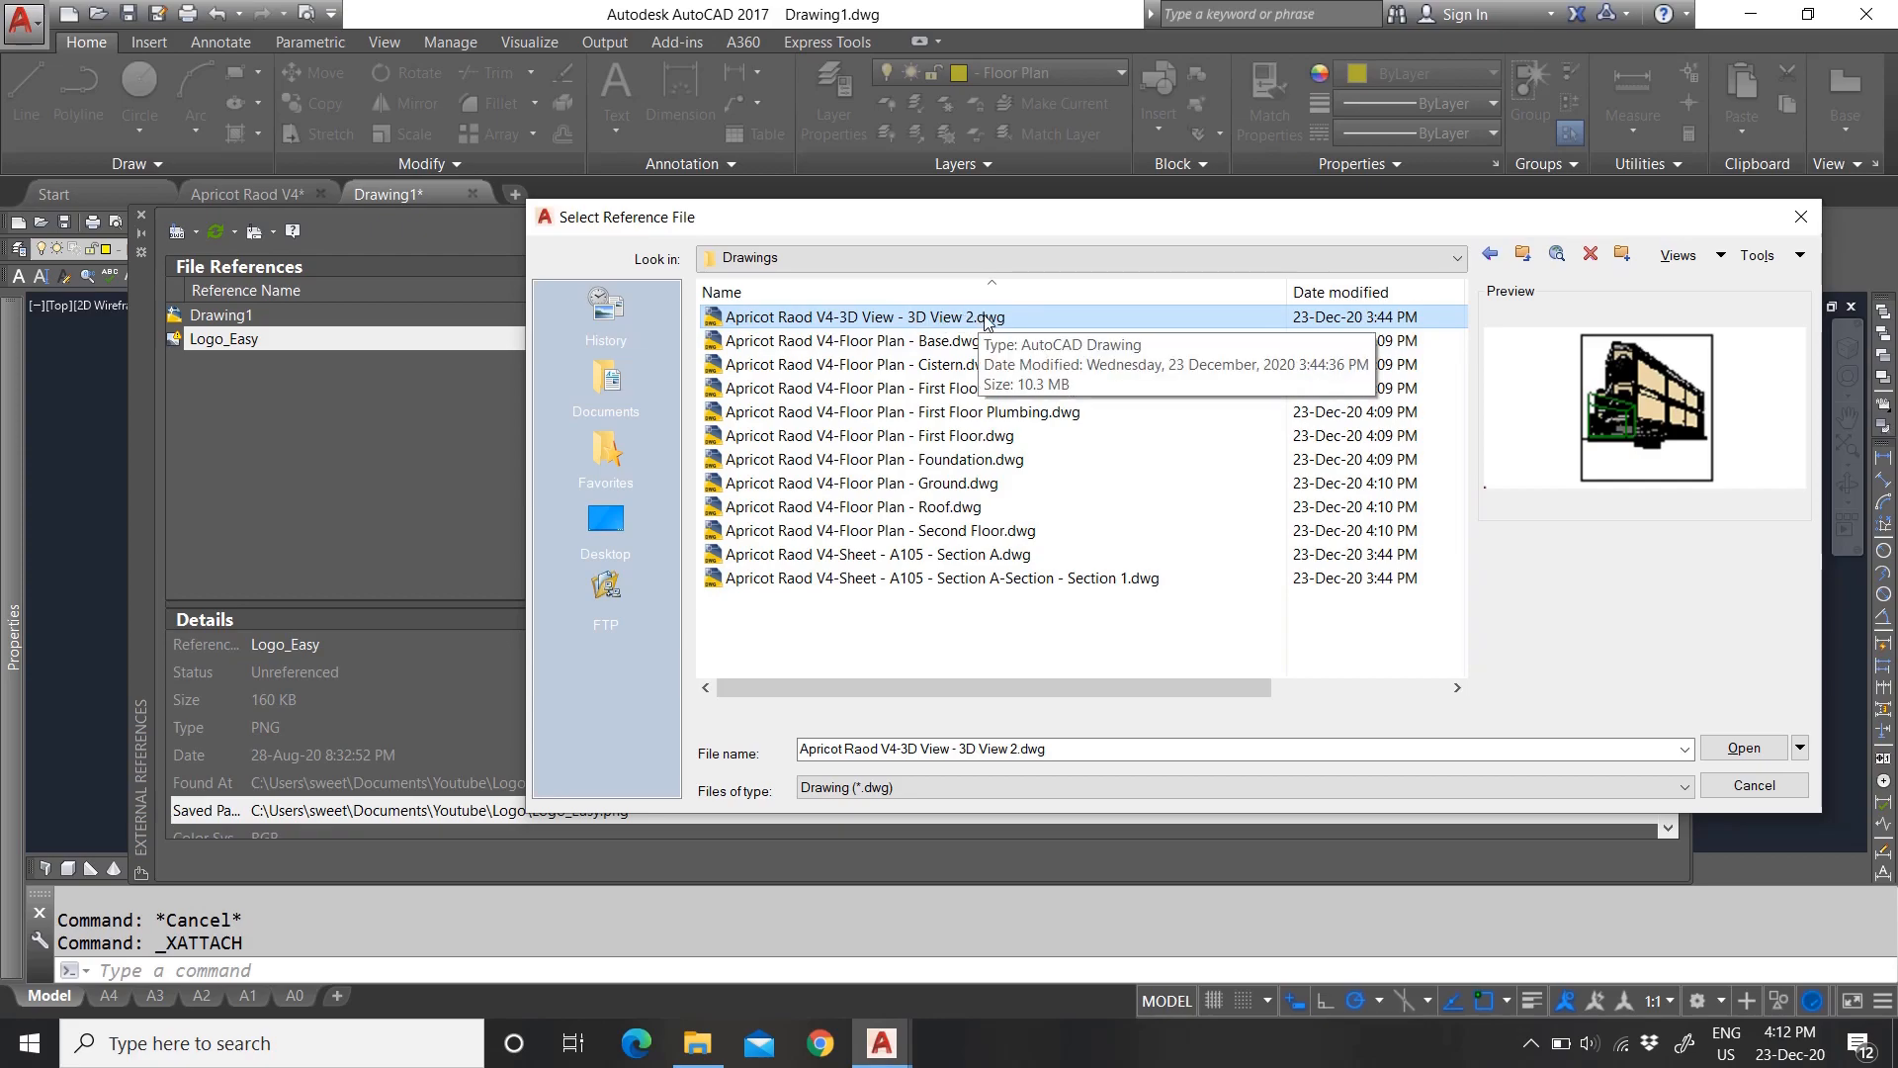
left_click(939, 341)
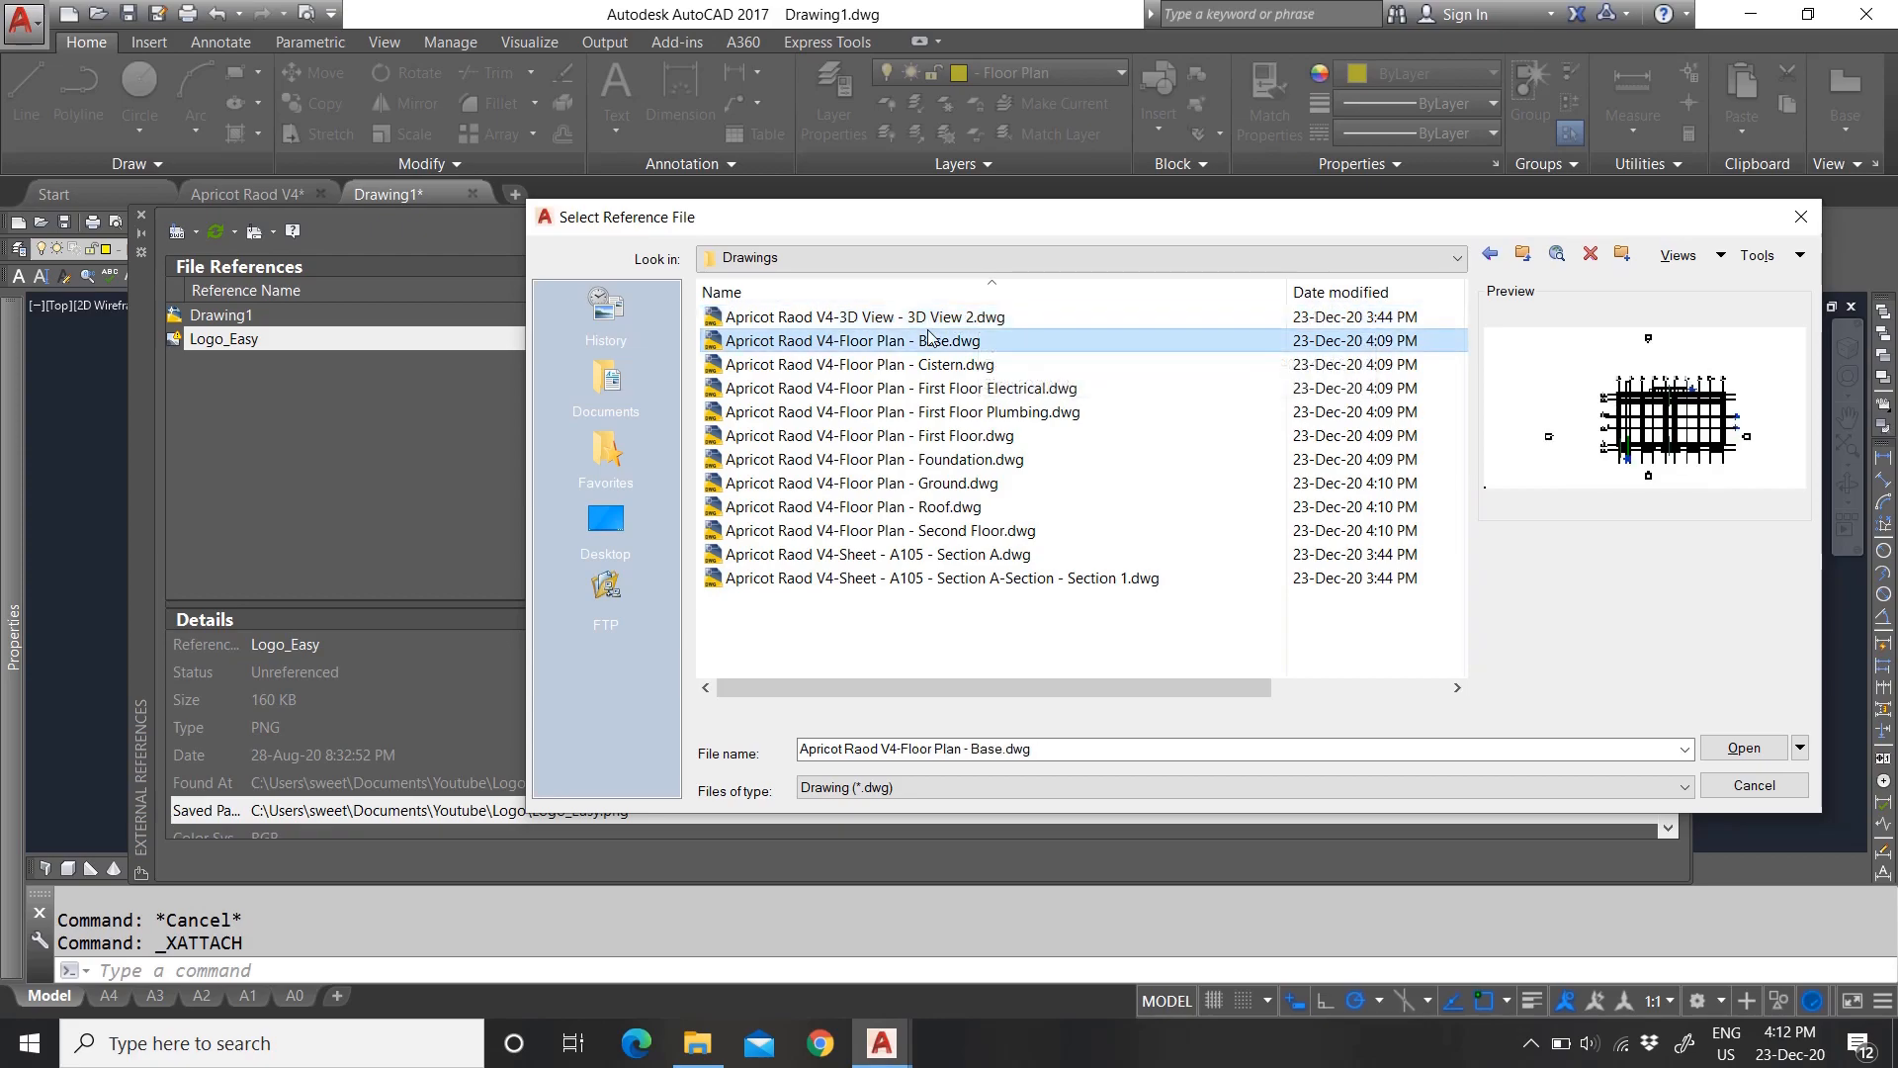
left_click(944, 554)
left_click(939, 578)
left_click(931, 557)
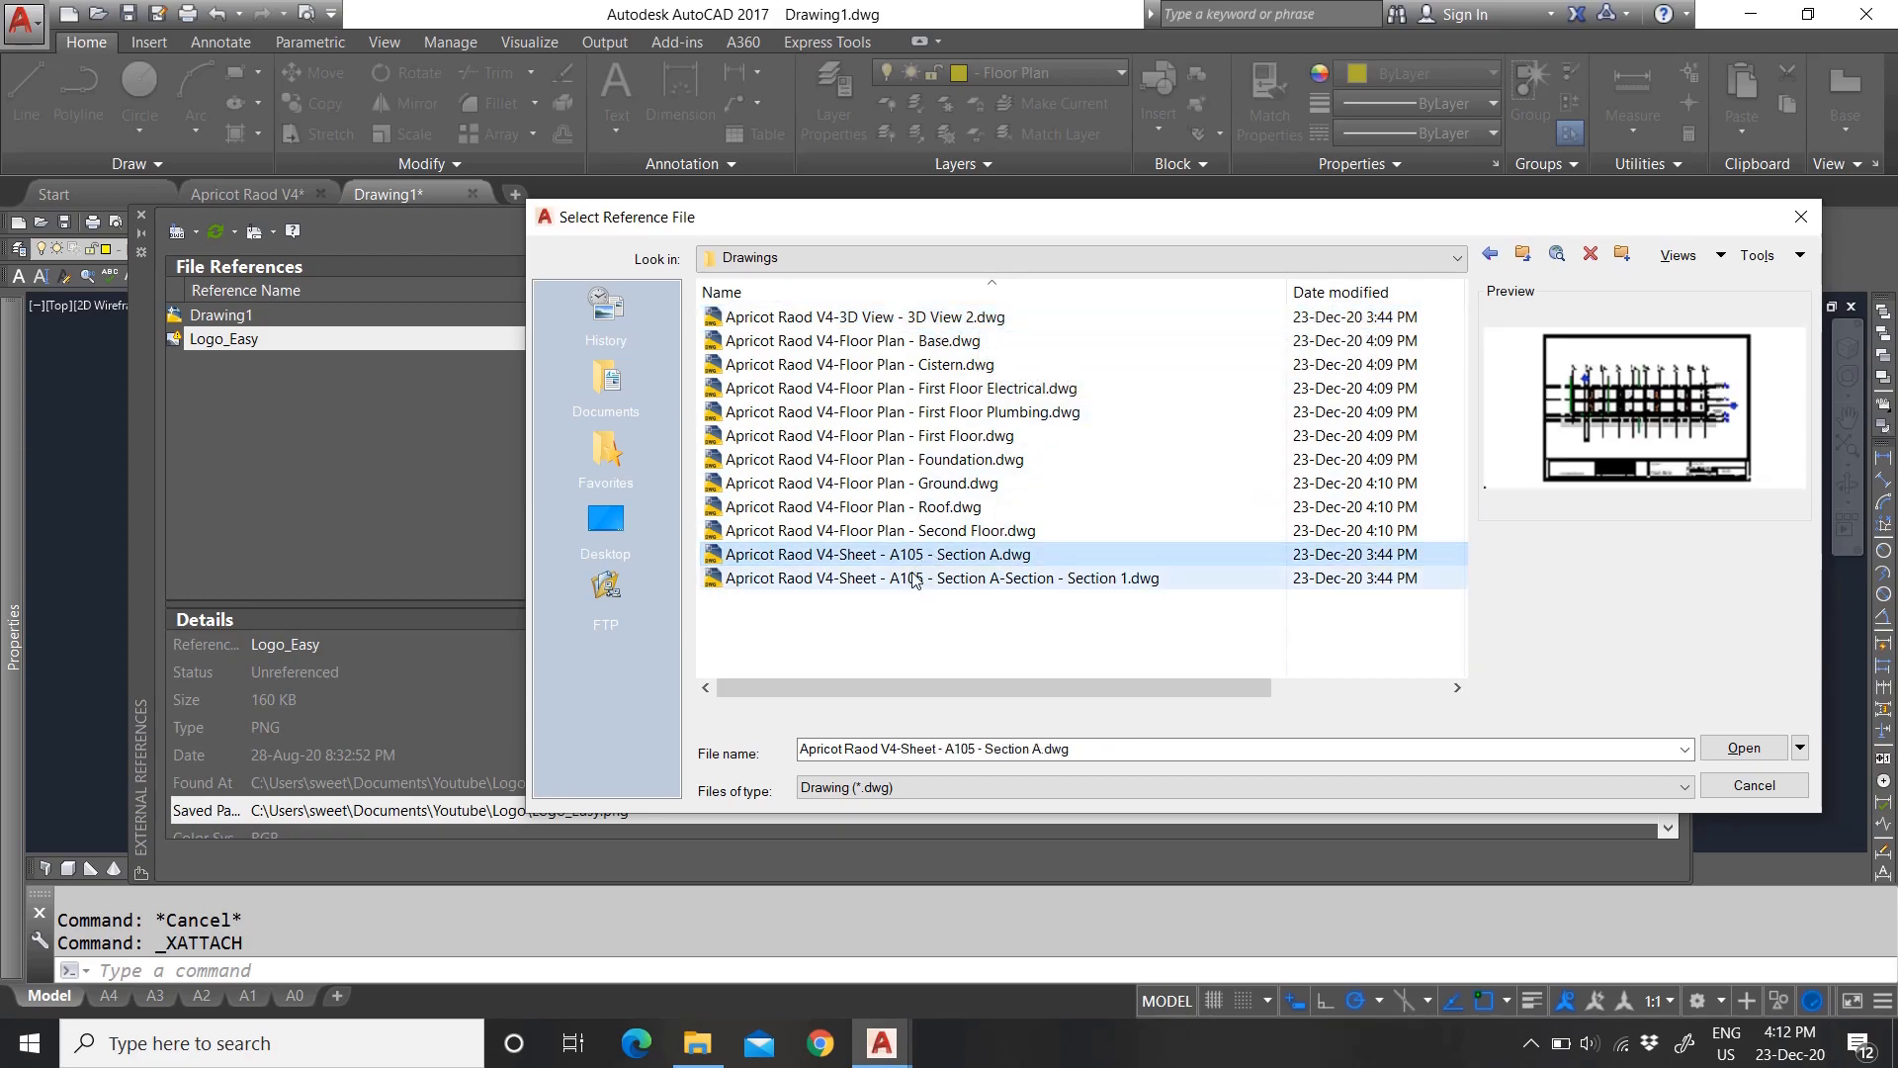
Step: Attach all Apricot Raod V4 floor plan DWGs from Base through Second Floor with full path, scale 1.00 and insertion point 0,0,0
left_click(927, 531)
left_click(926, 341, "shift")
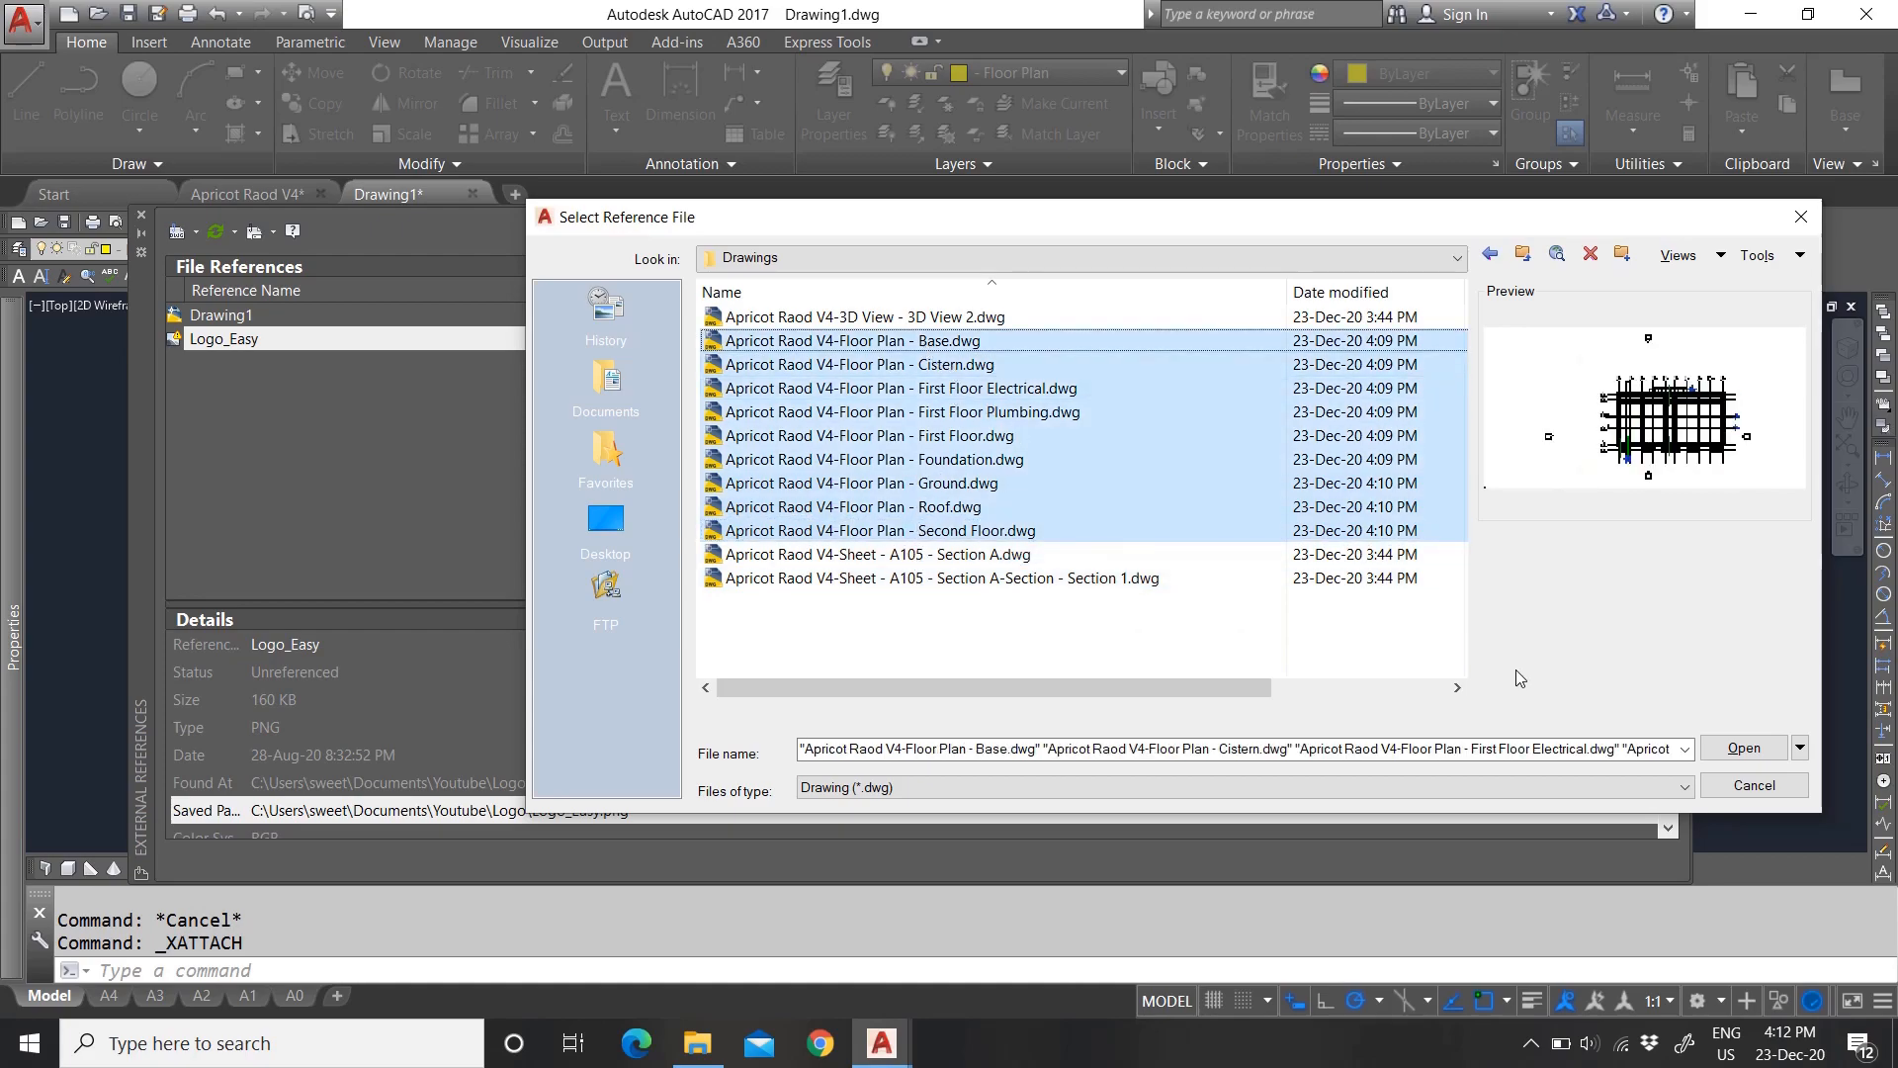
left_click(1732, 754)
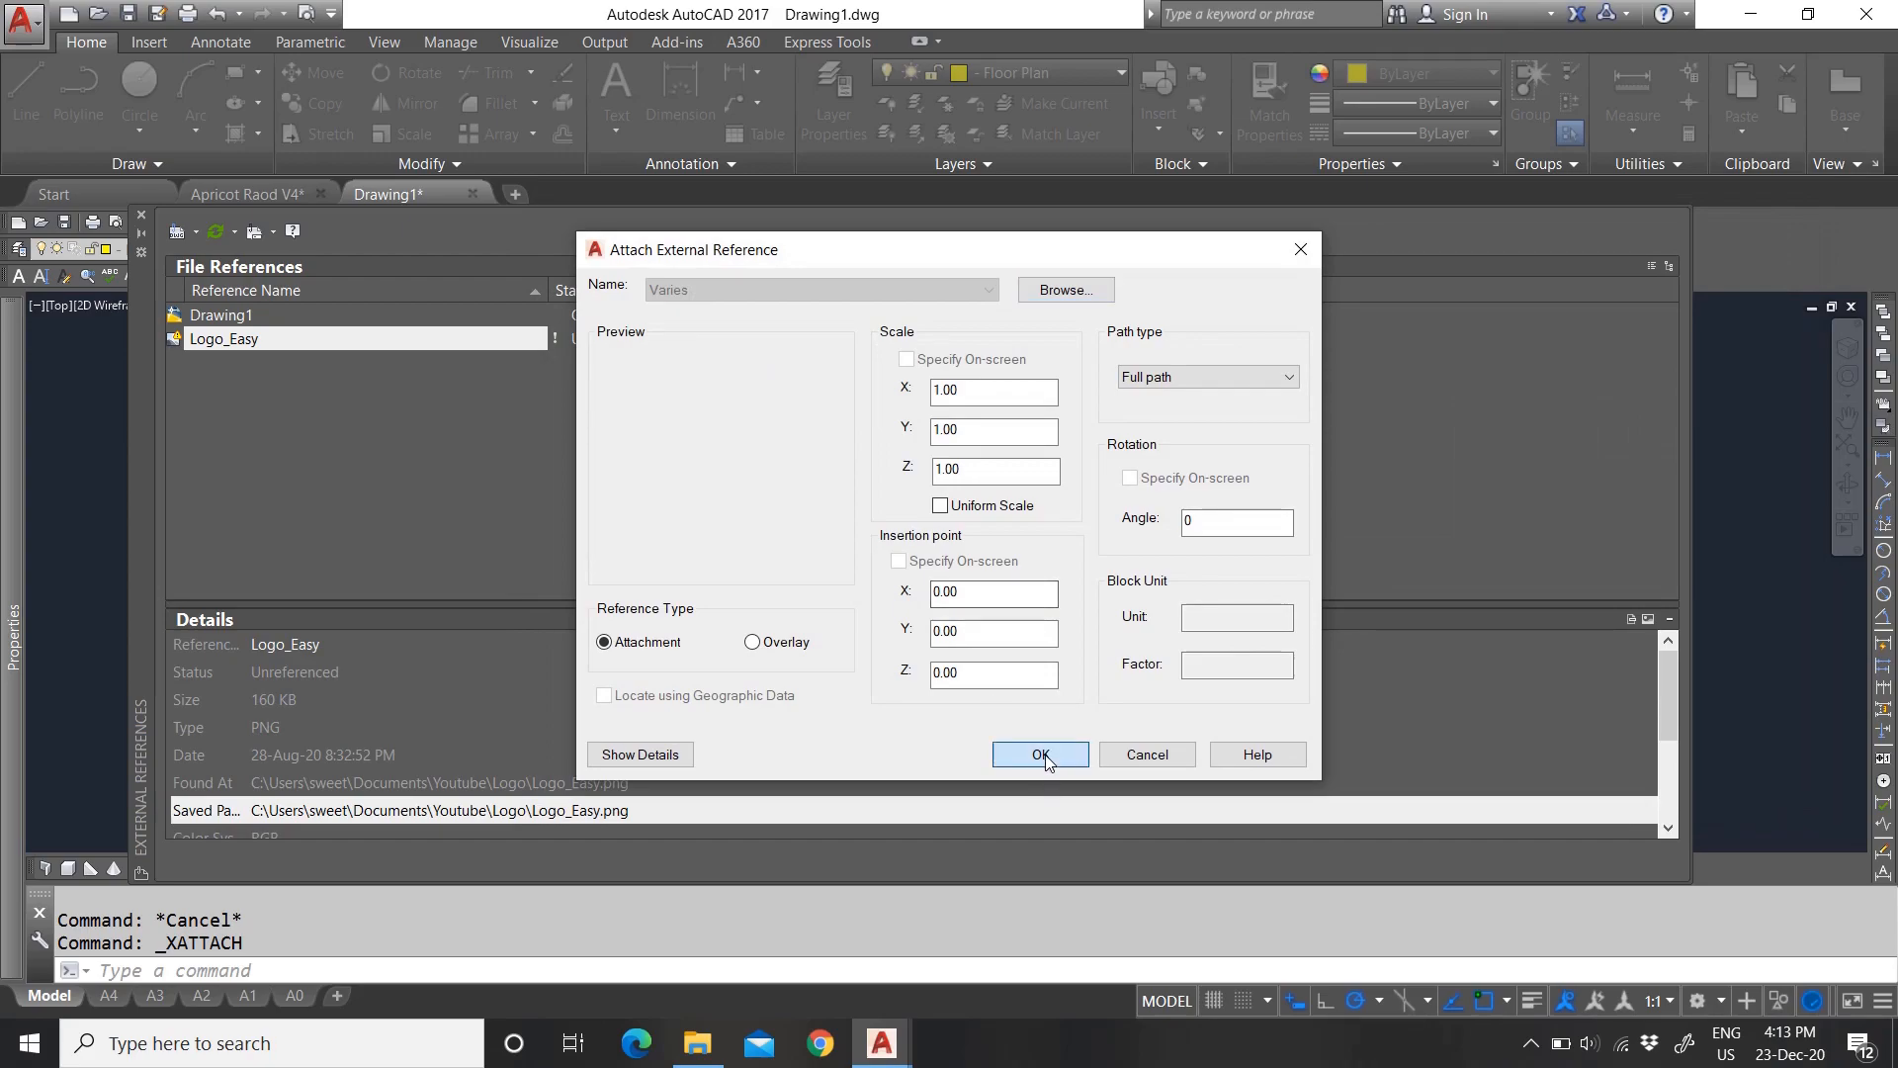
left_click(1040, 755)
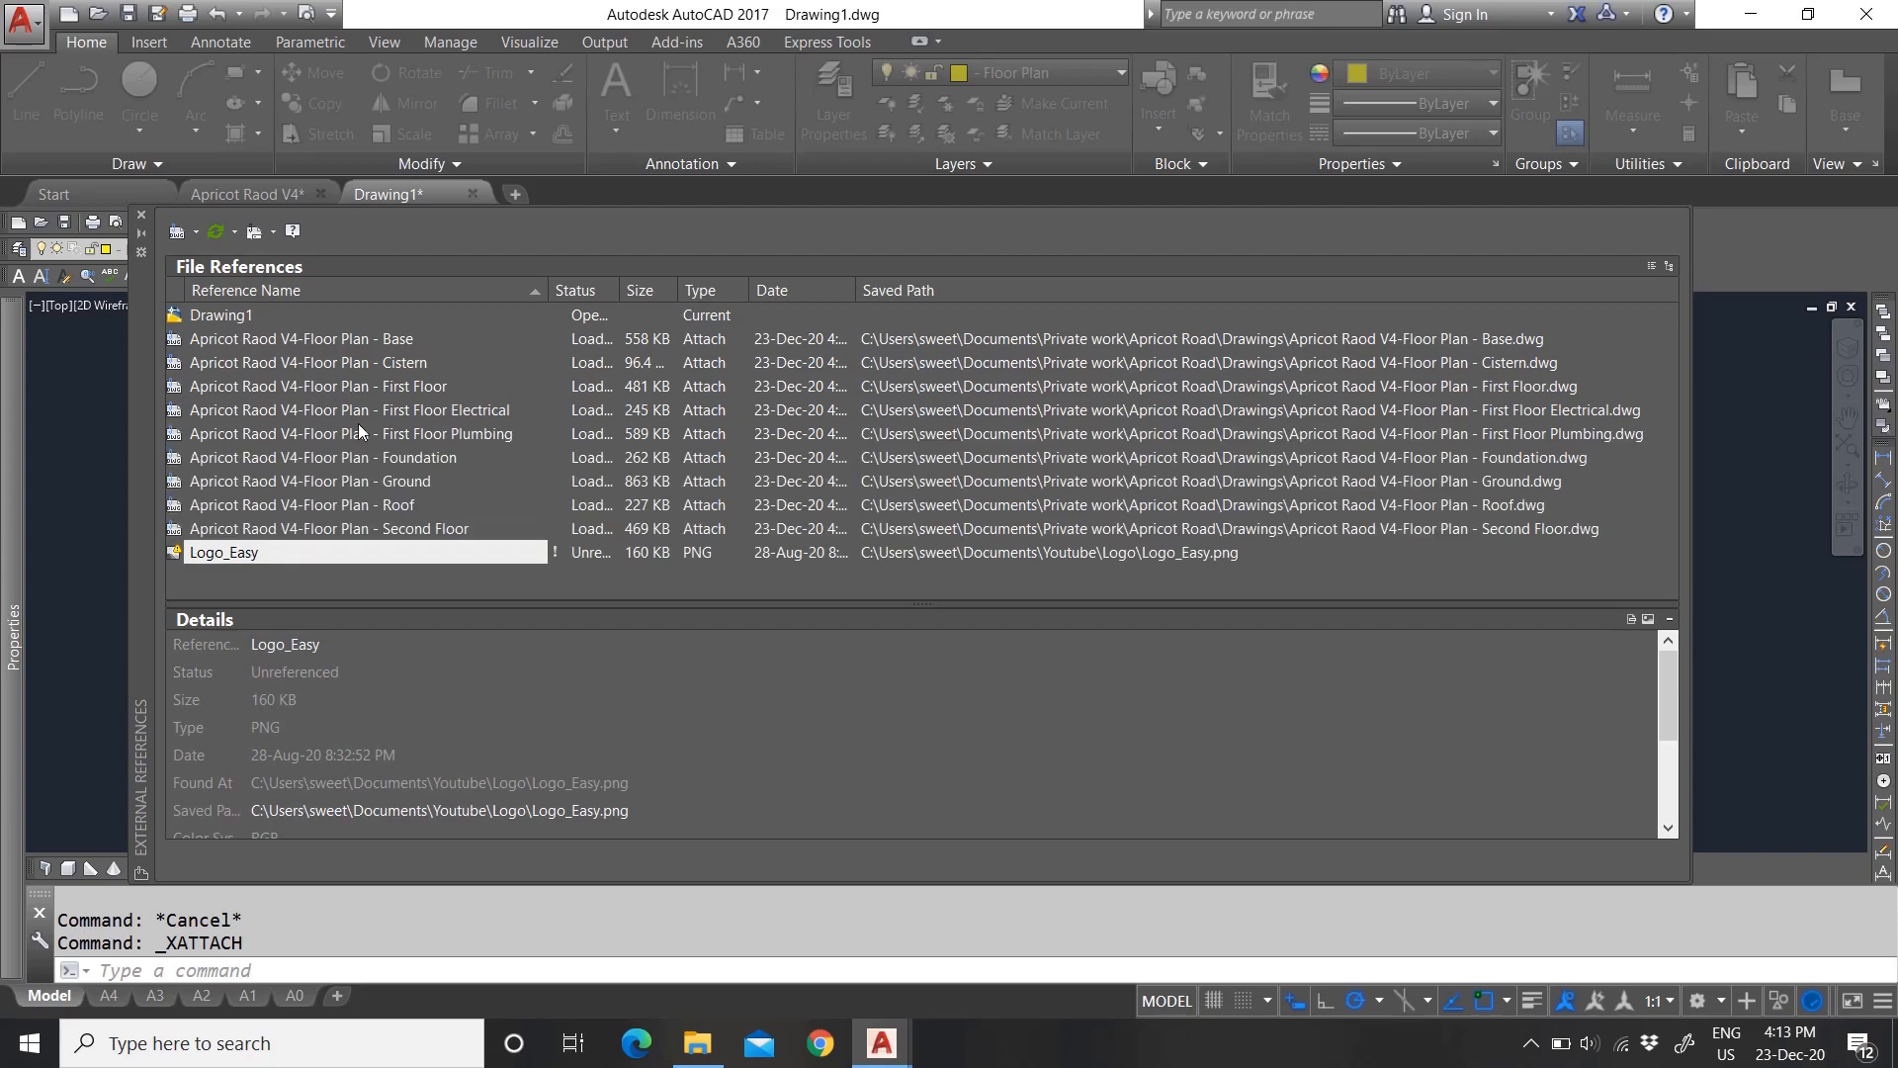
left_click(142, 214)
Step: Move the floor plan reference with the irregular site outline off the stack to clear space right of the sheet frames
scroll(831, 463, "down", 6)
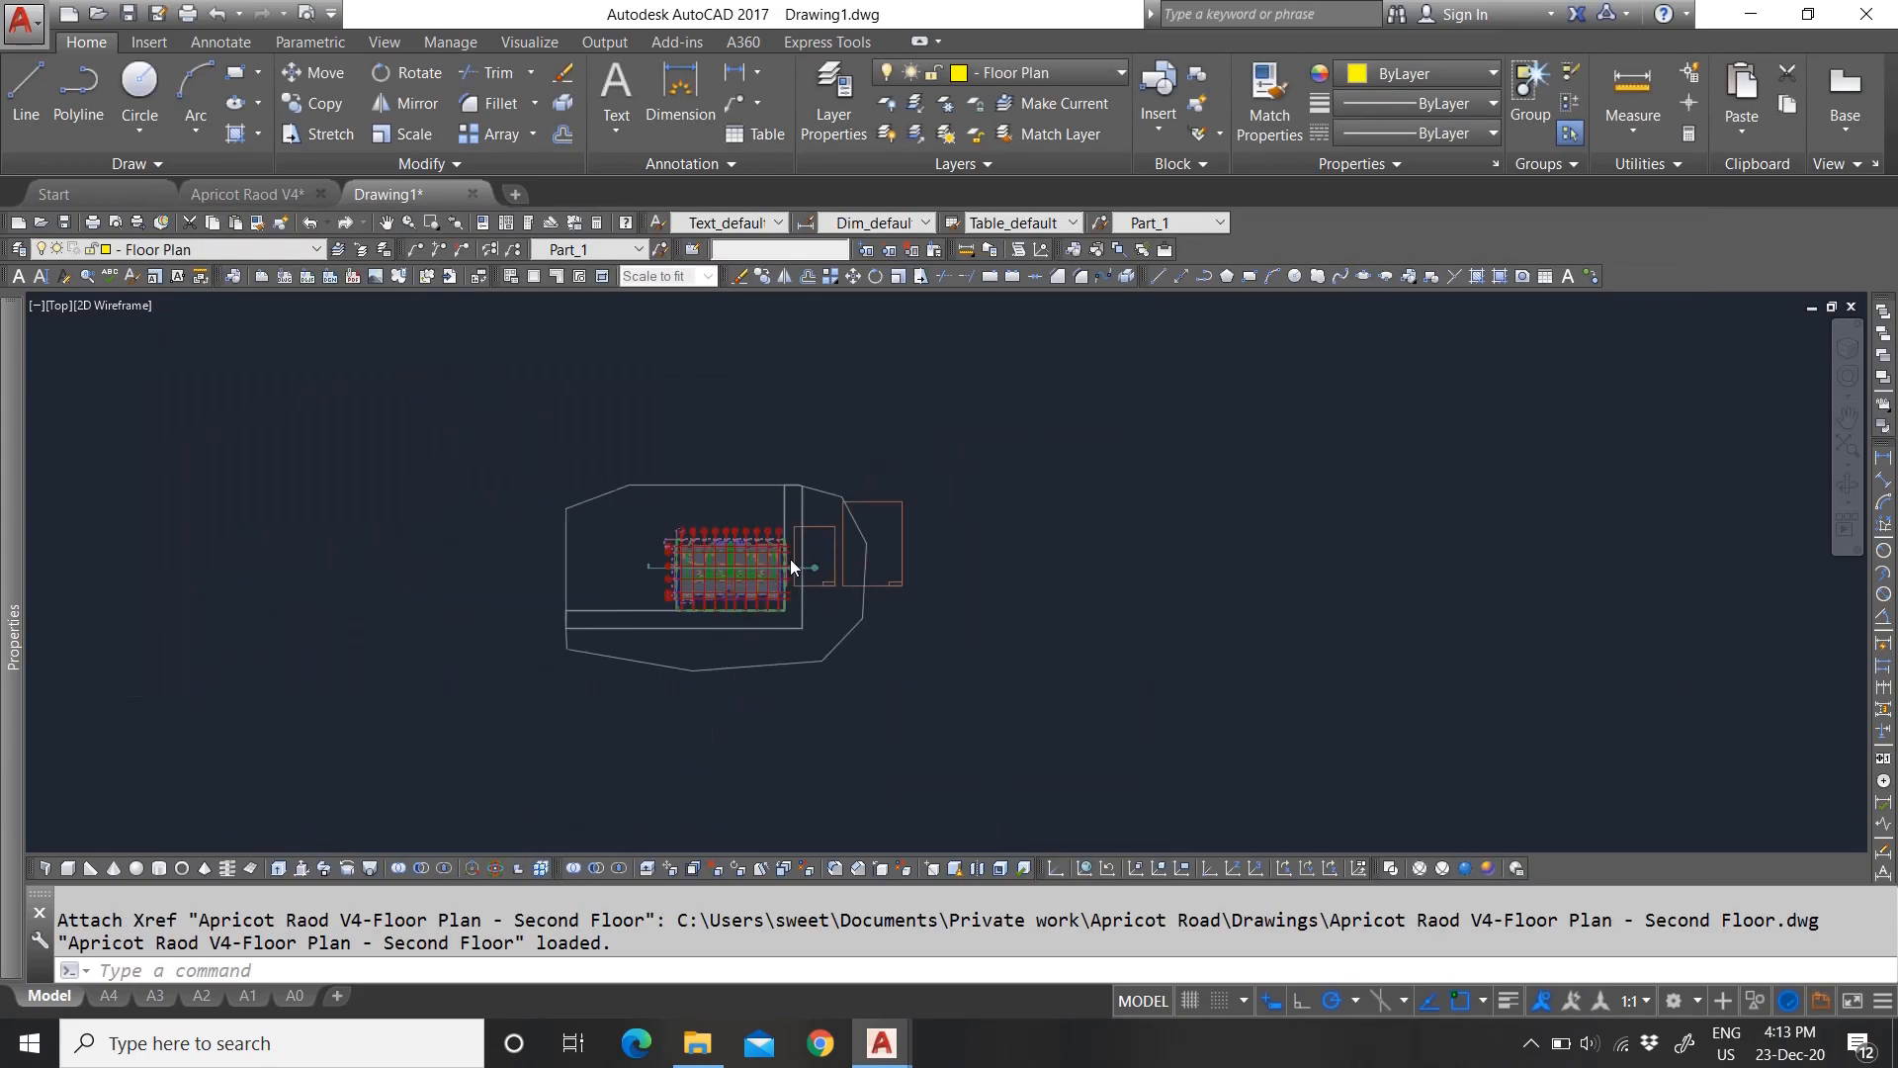
scroll(777, 591, "up", 9)
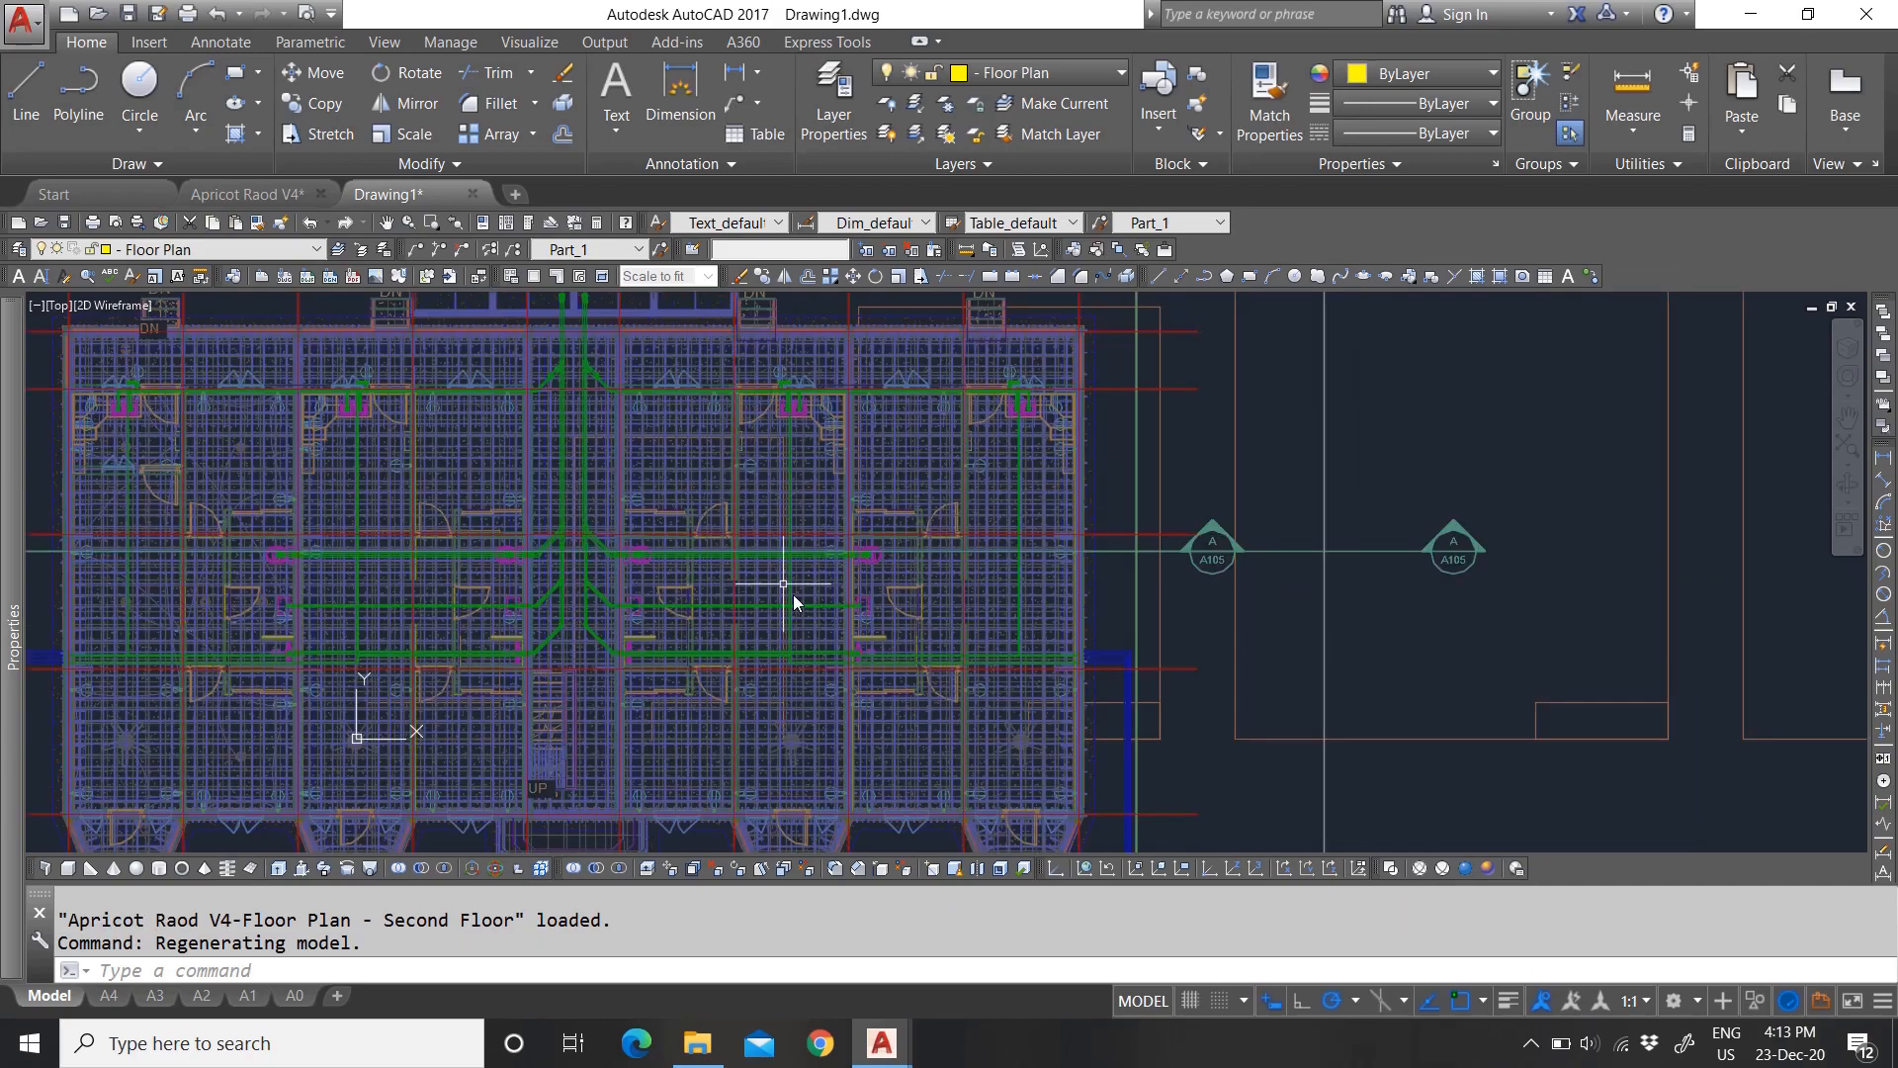
scroll(855, 583, "down", 8)
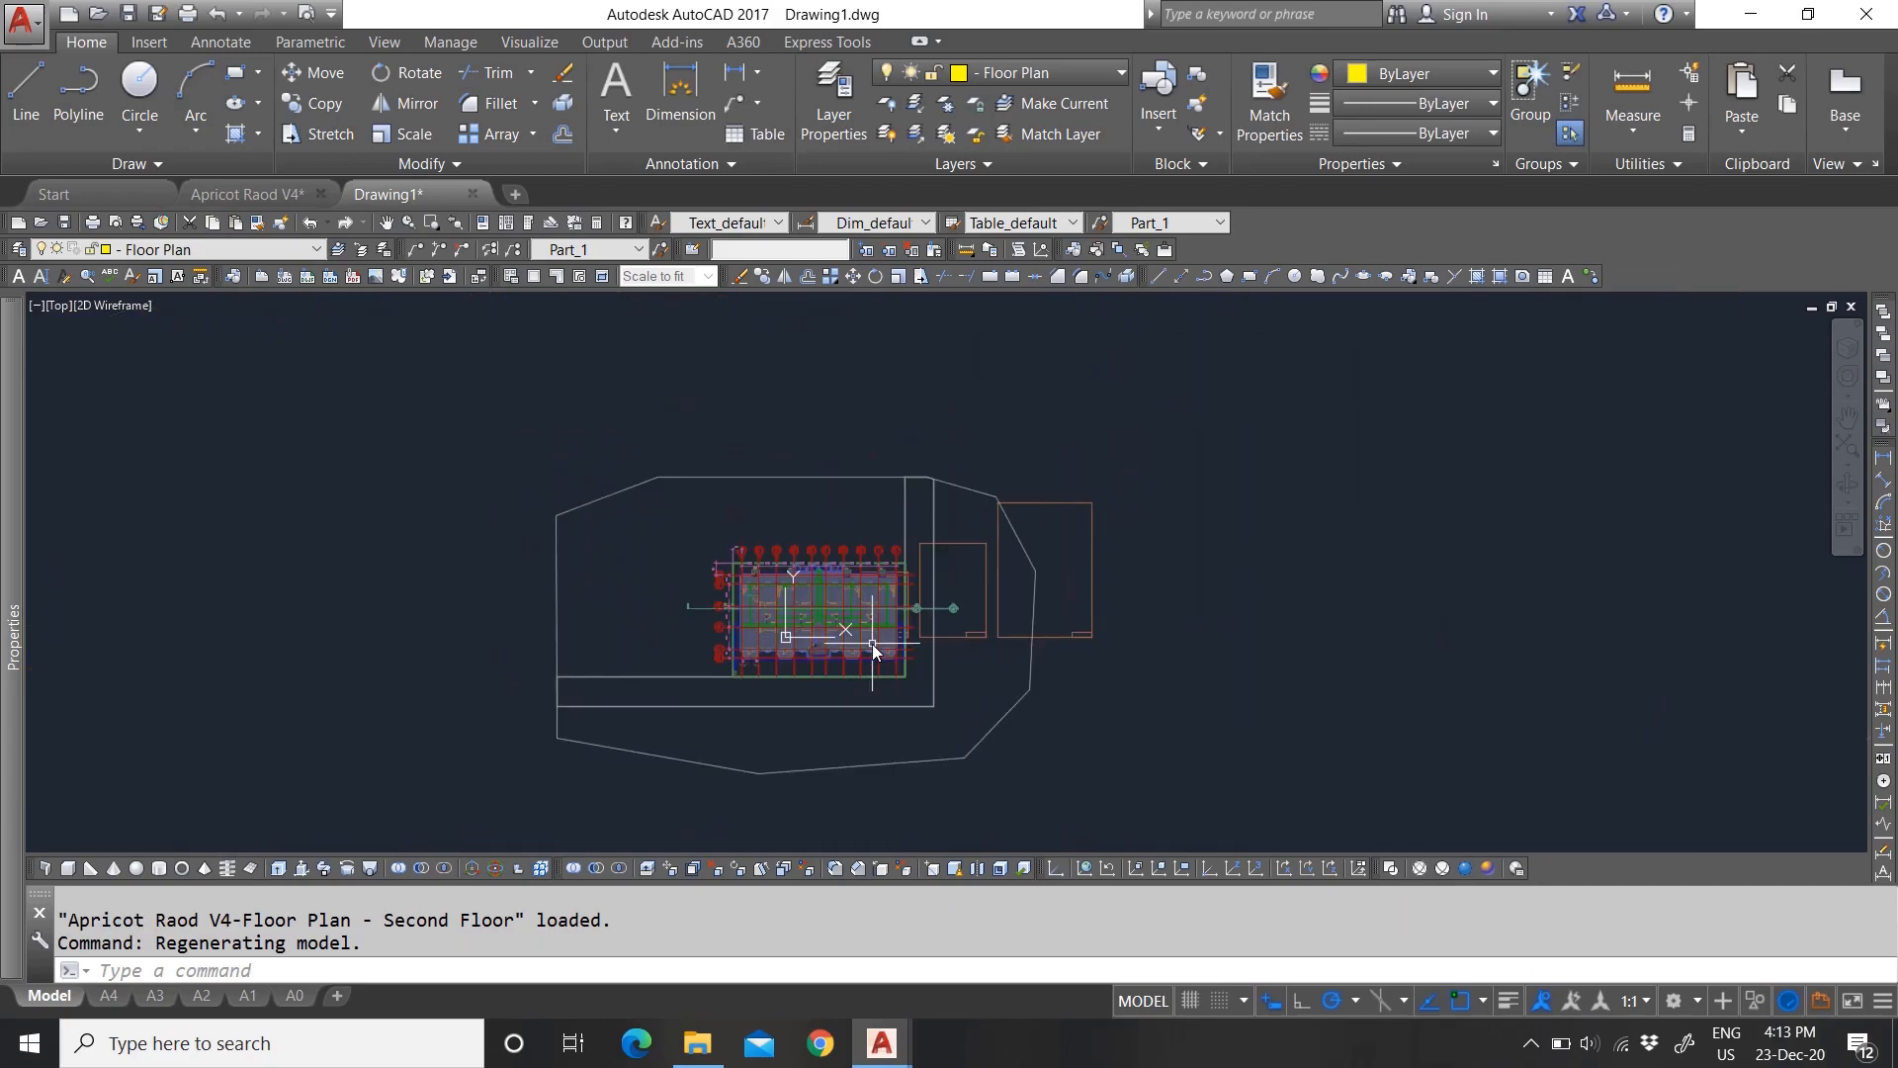
left_click(953, 484)
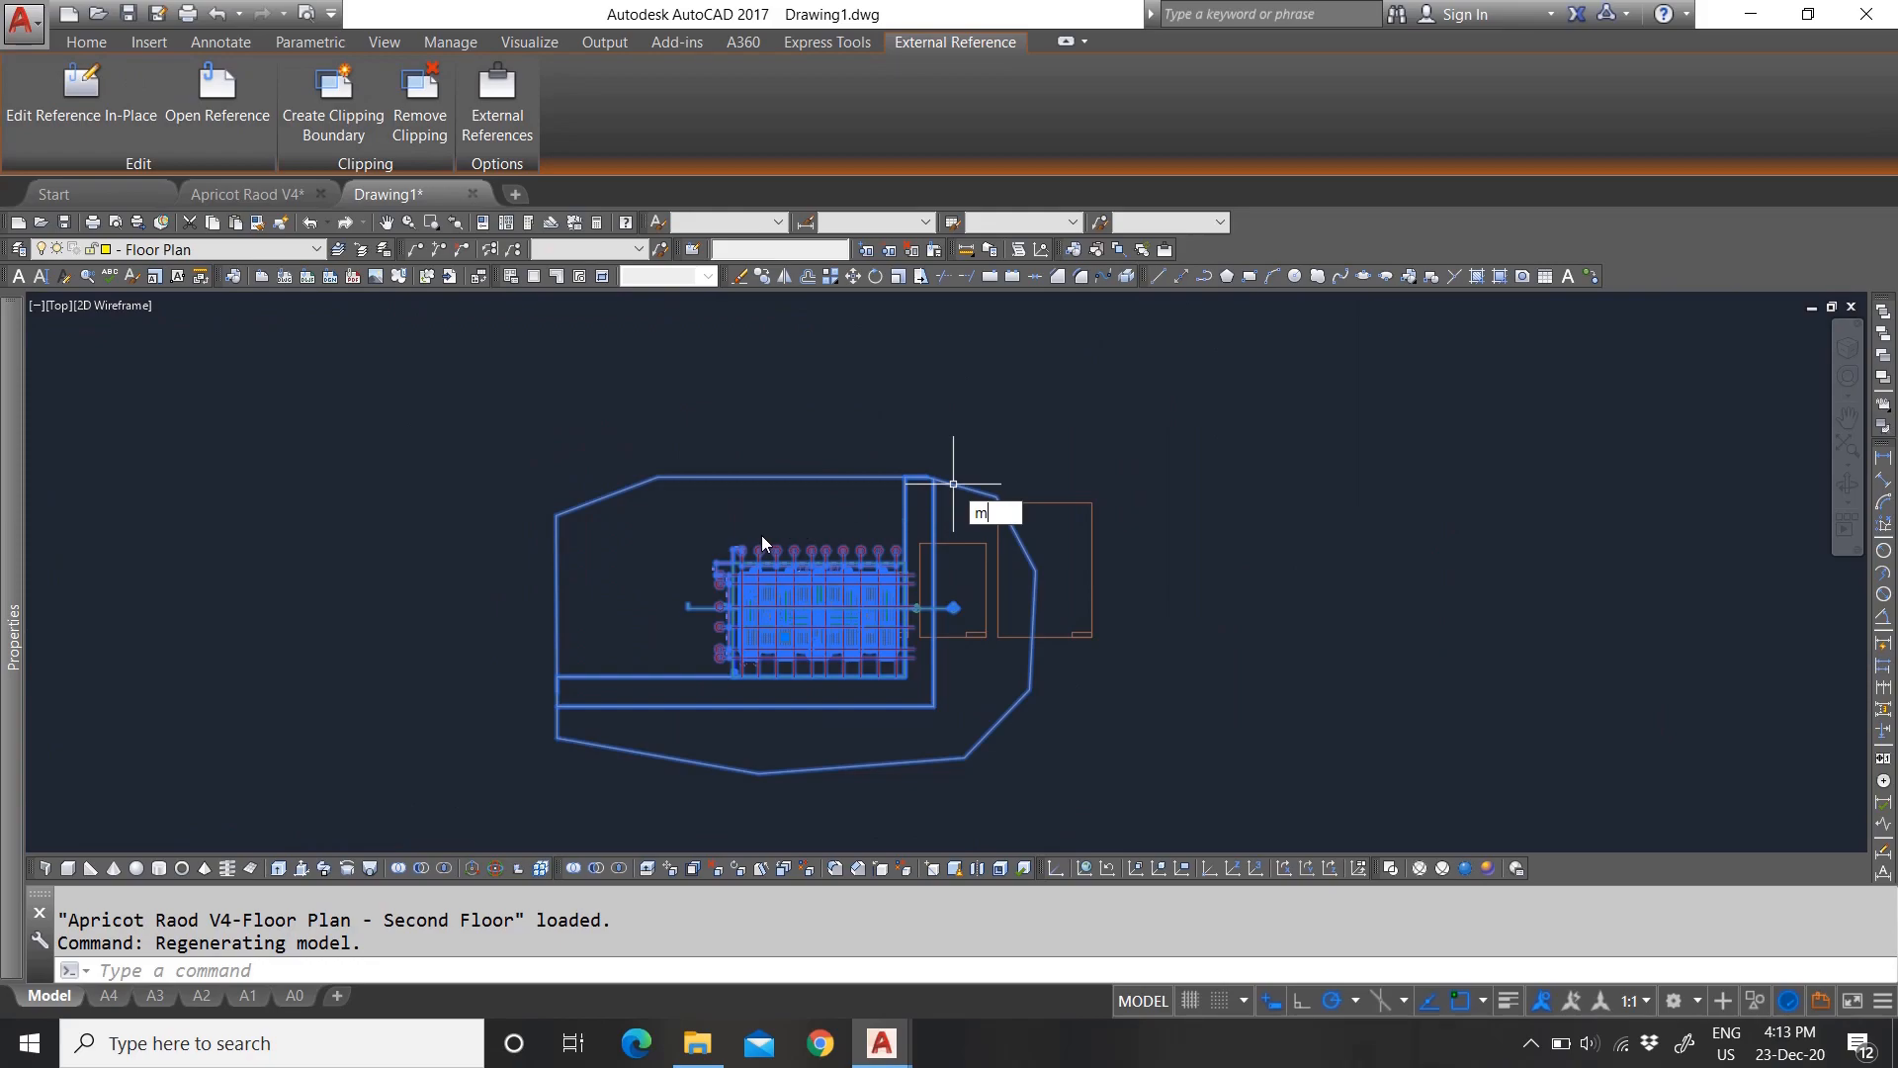
key("Return")
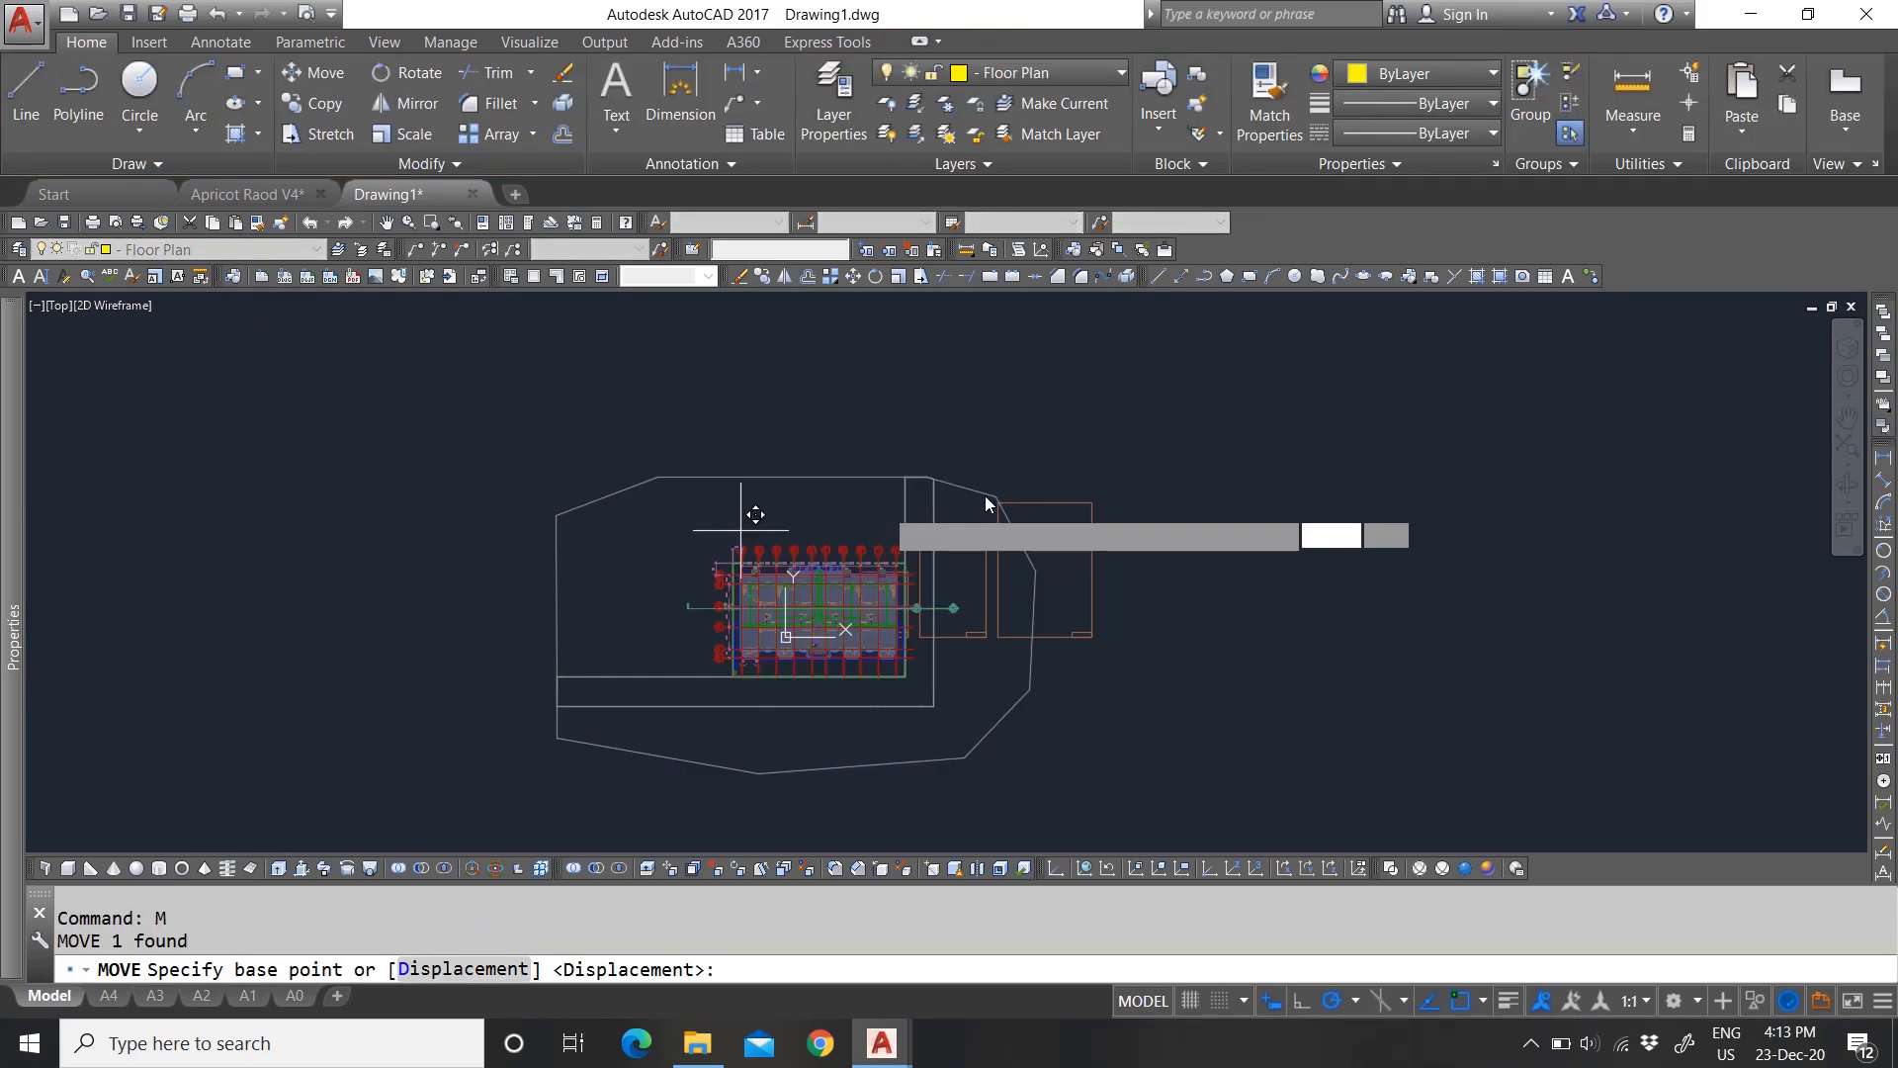
left_click(986, 504)
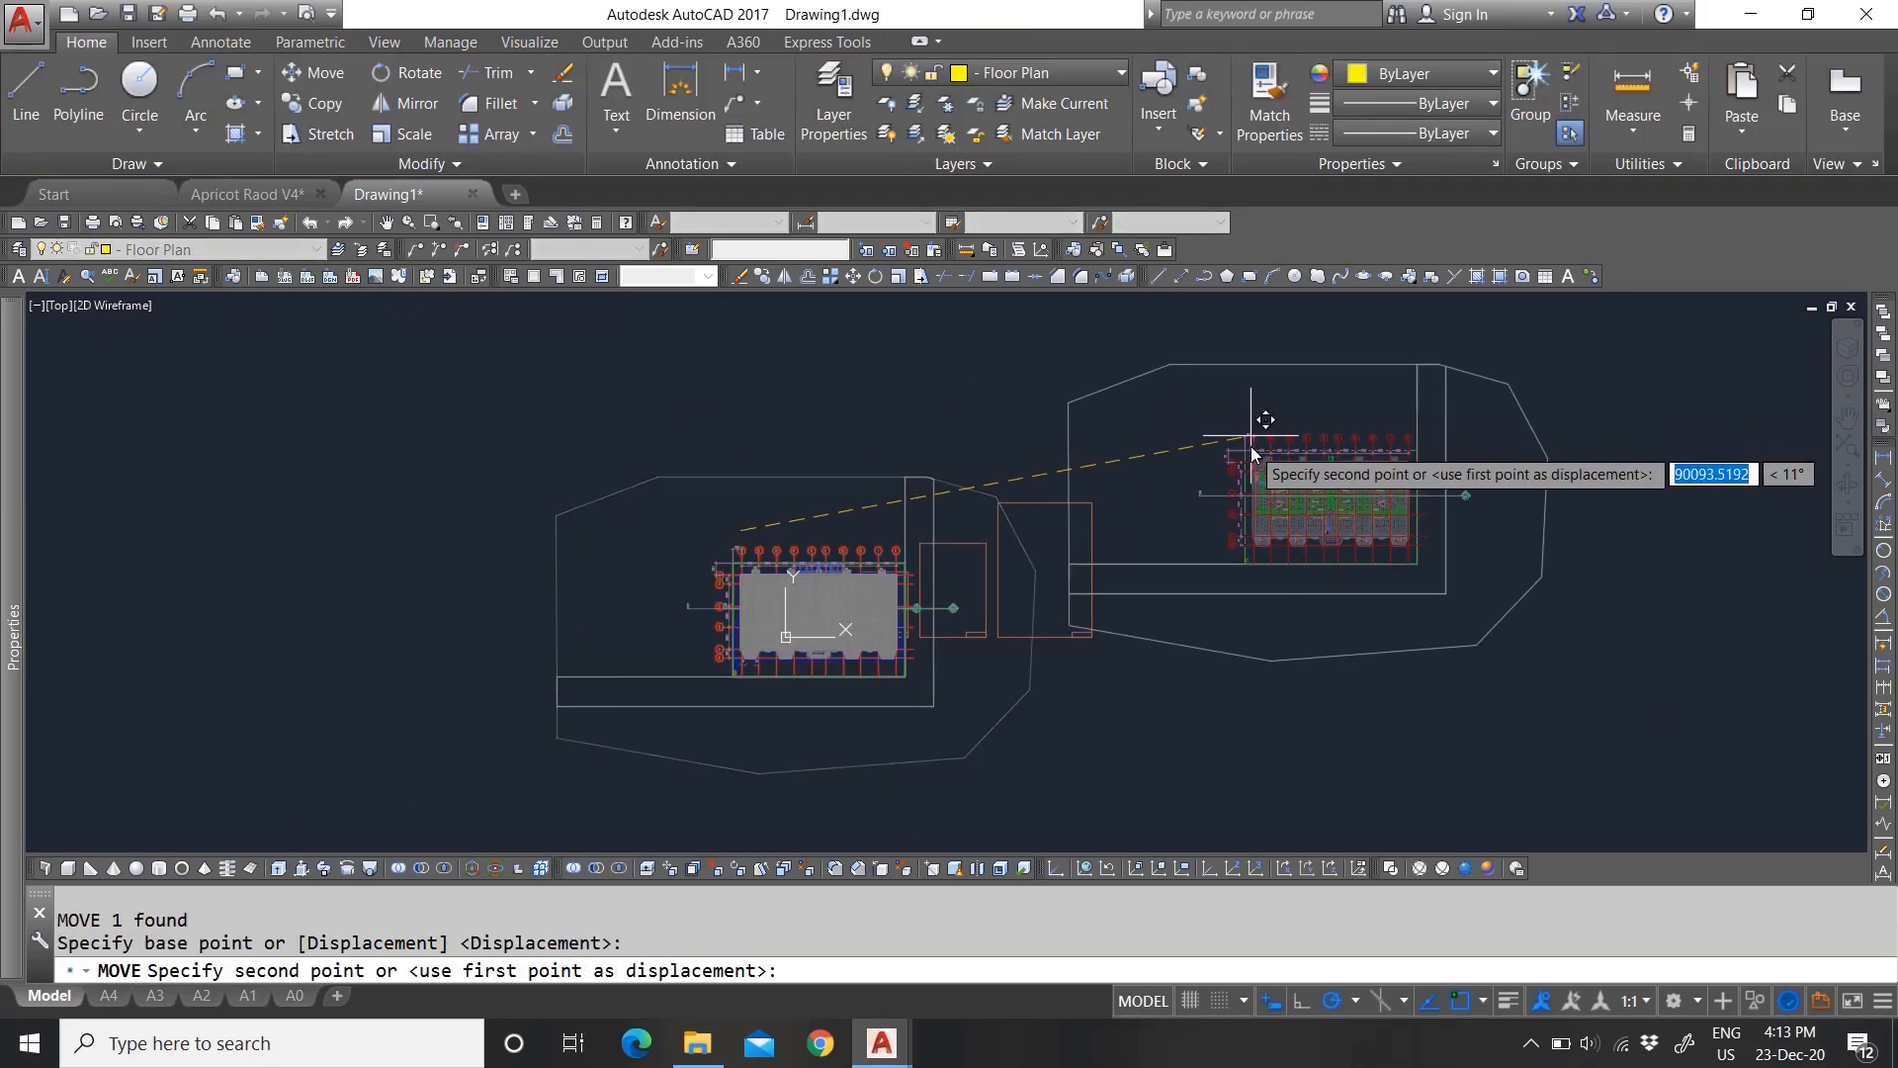
key("Escape")
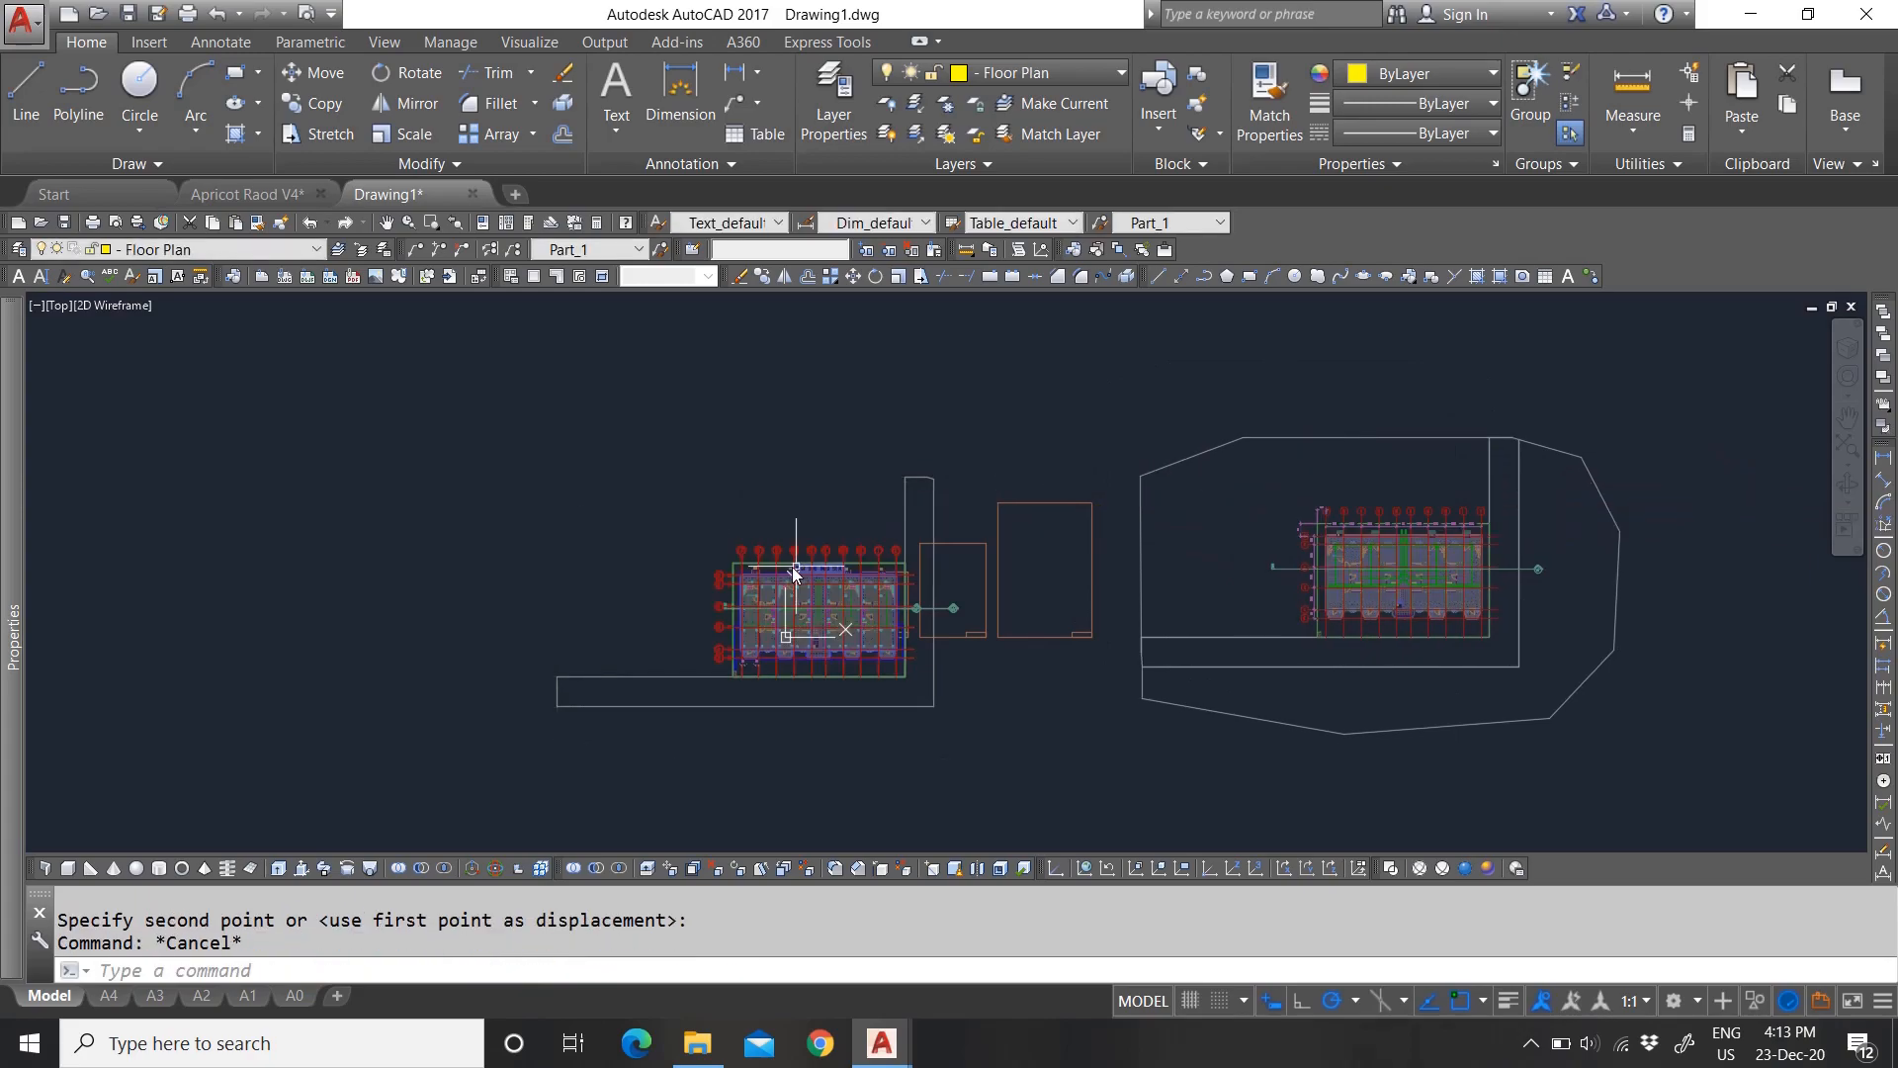
Step: Move the floor plan reference with the L-shaped outline off the stack to above the site outline plan
left_click(902, 531)
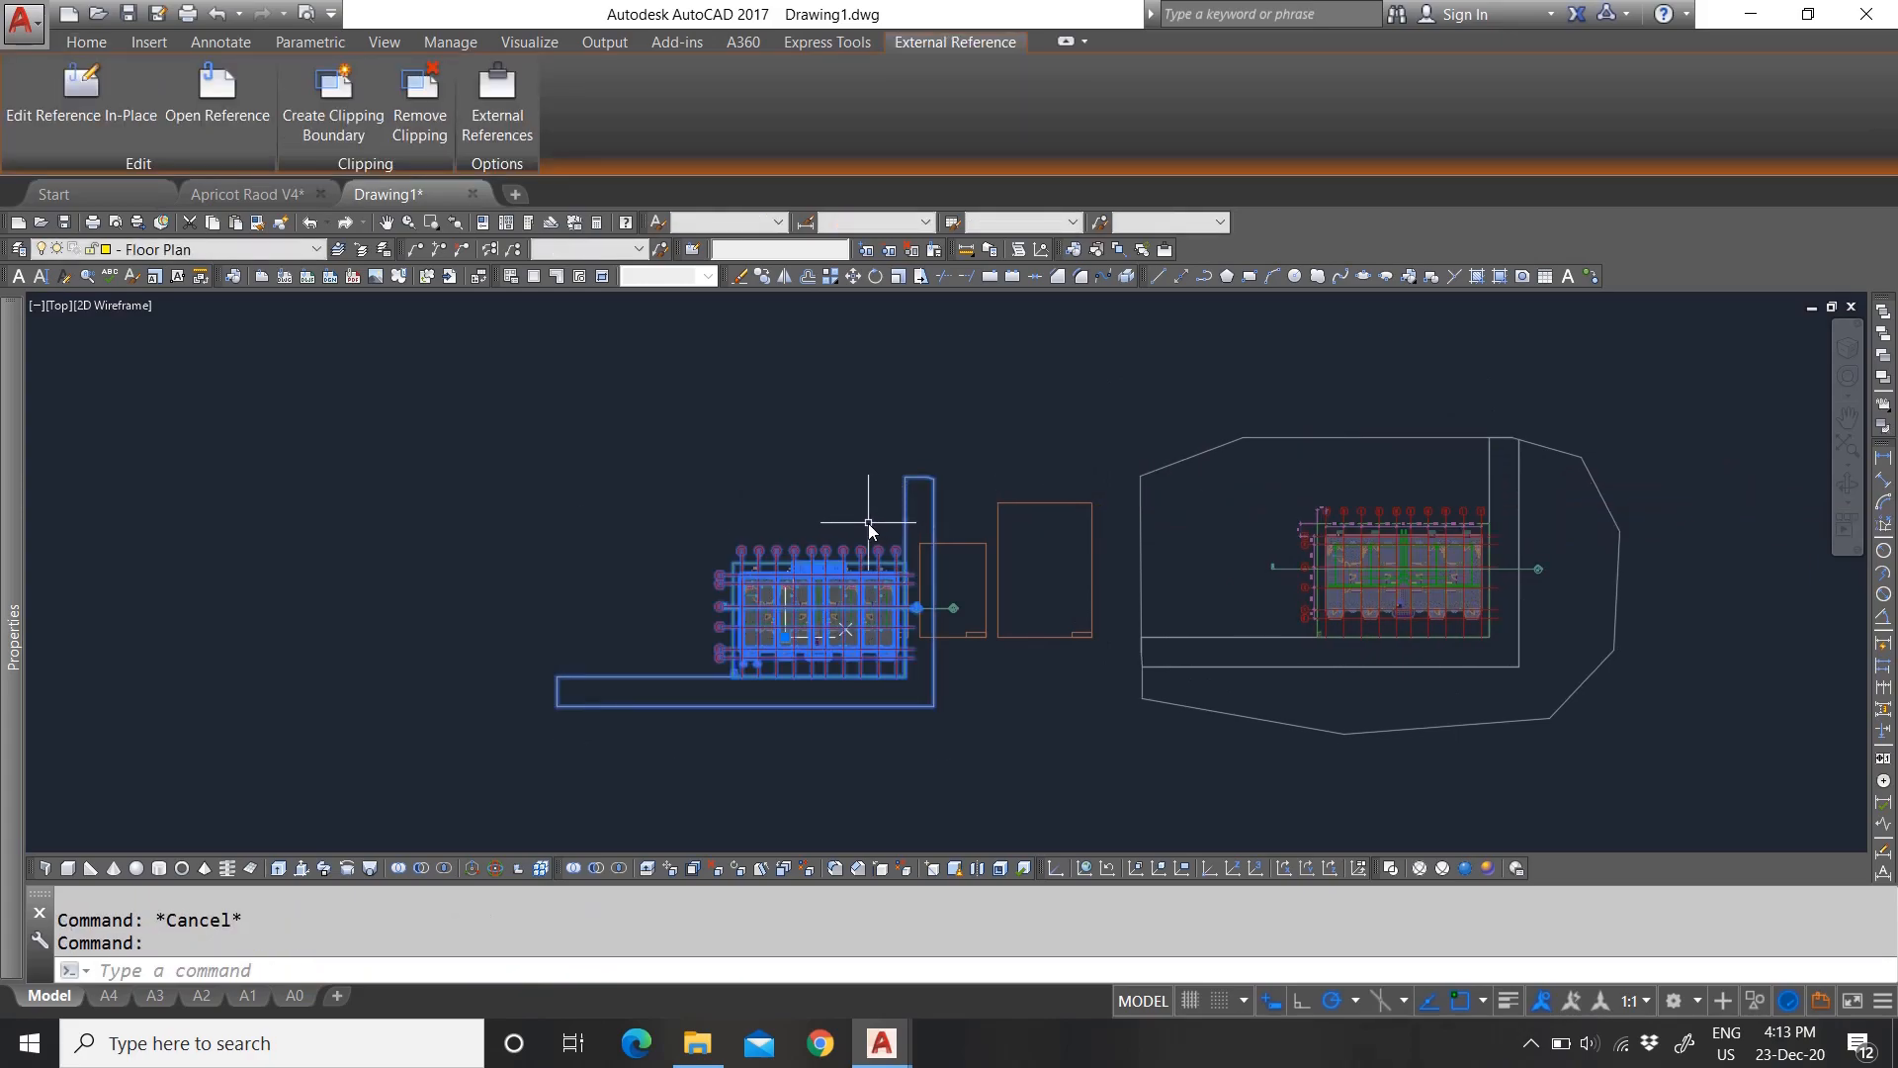
type("m")
key("Return")
left_click(755, 607)
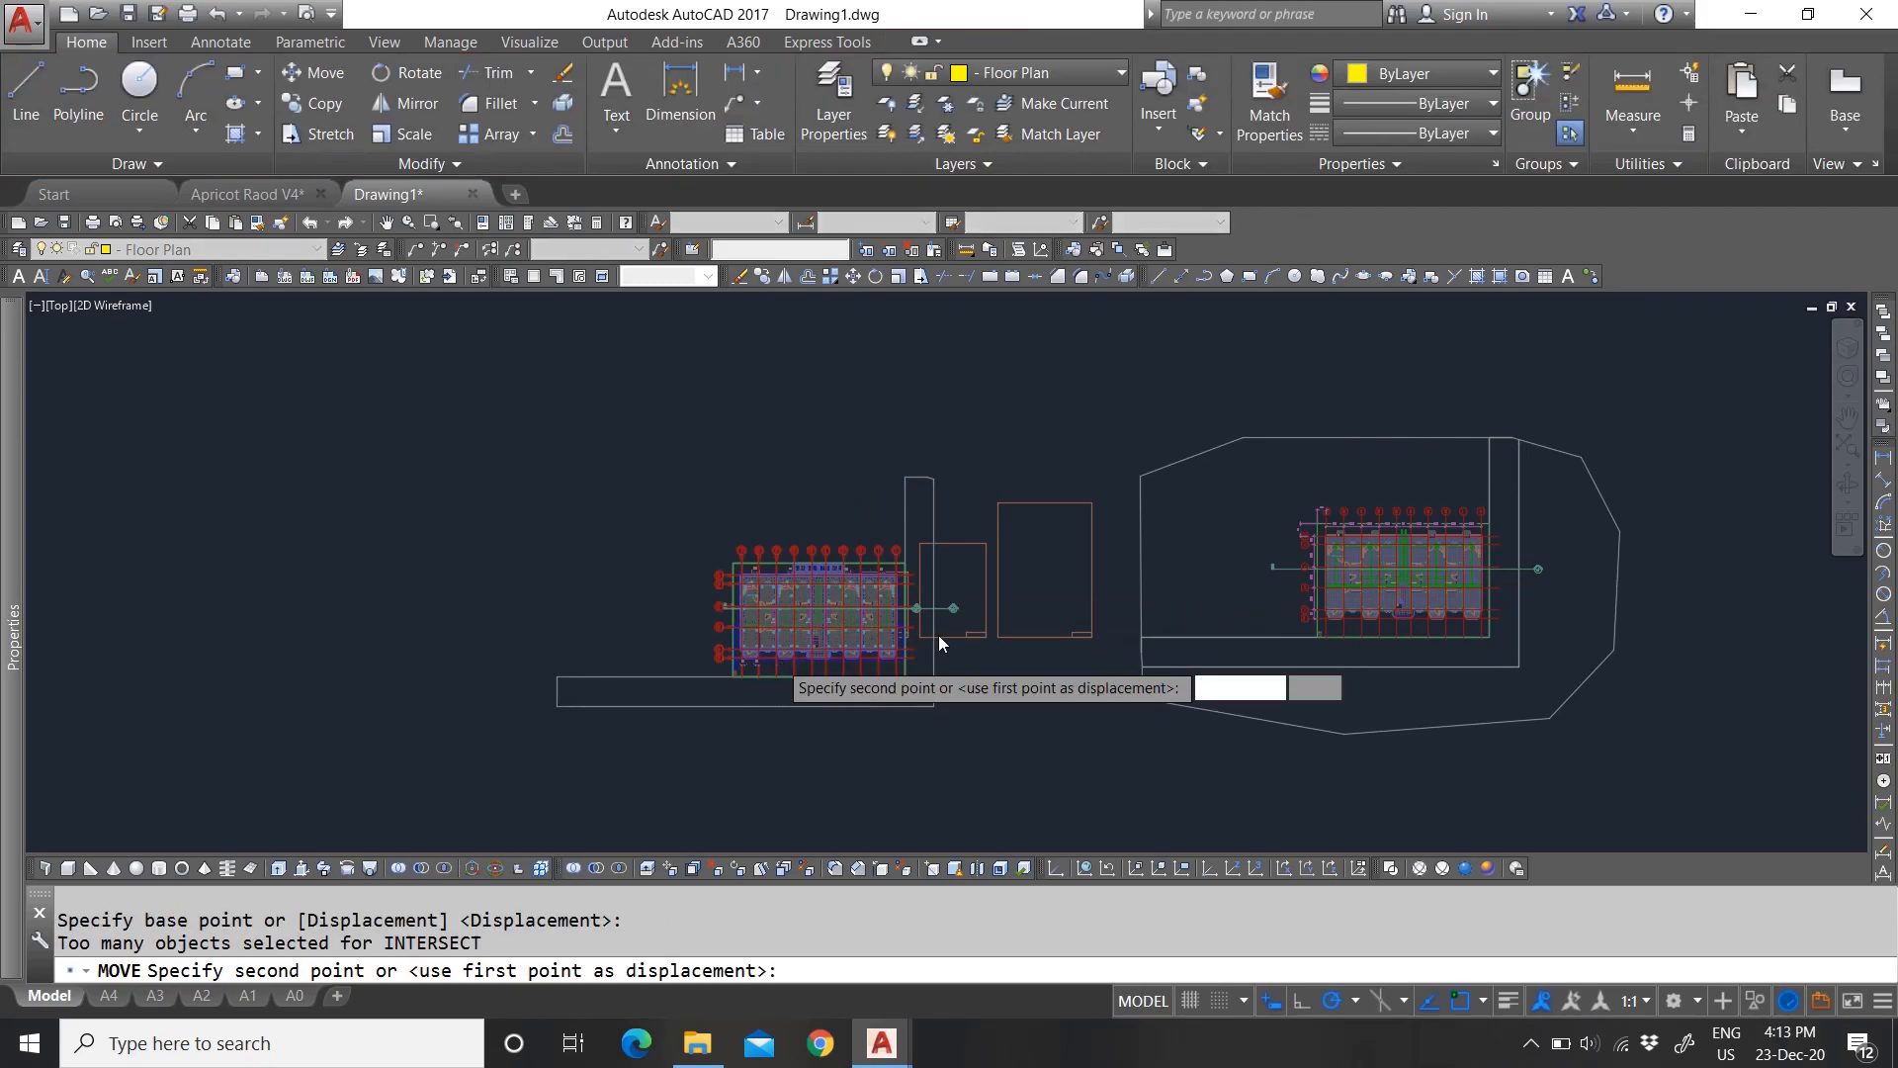
scroll(771, 658, "down", 2)
left_click(1324, 466)
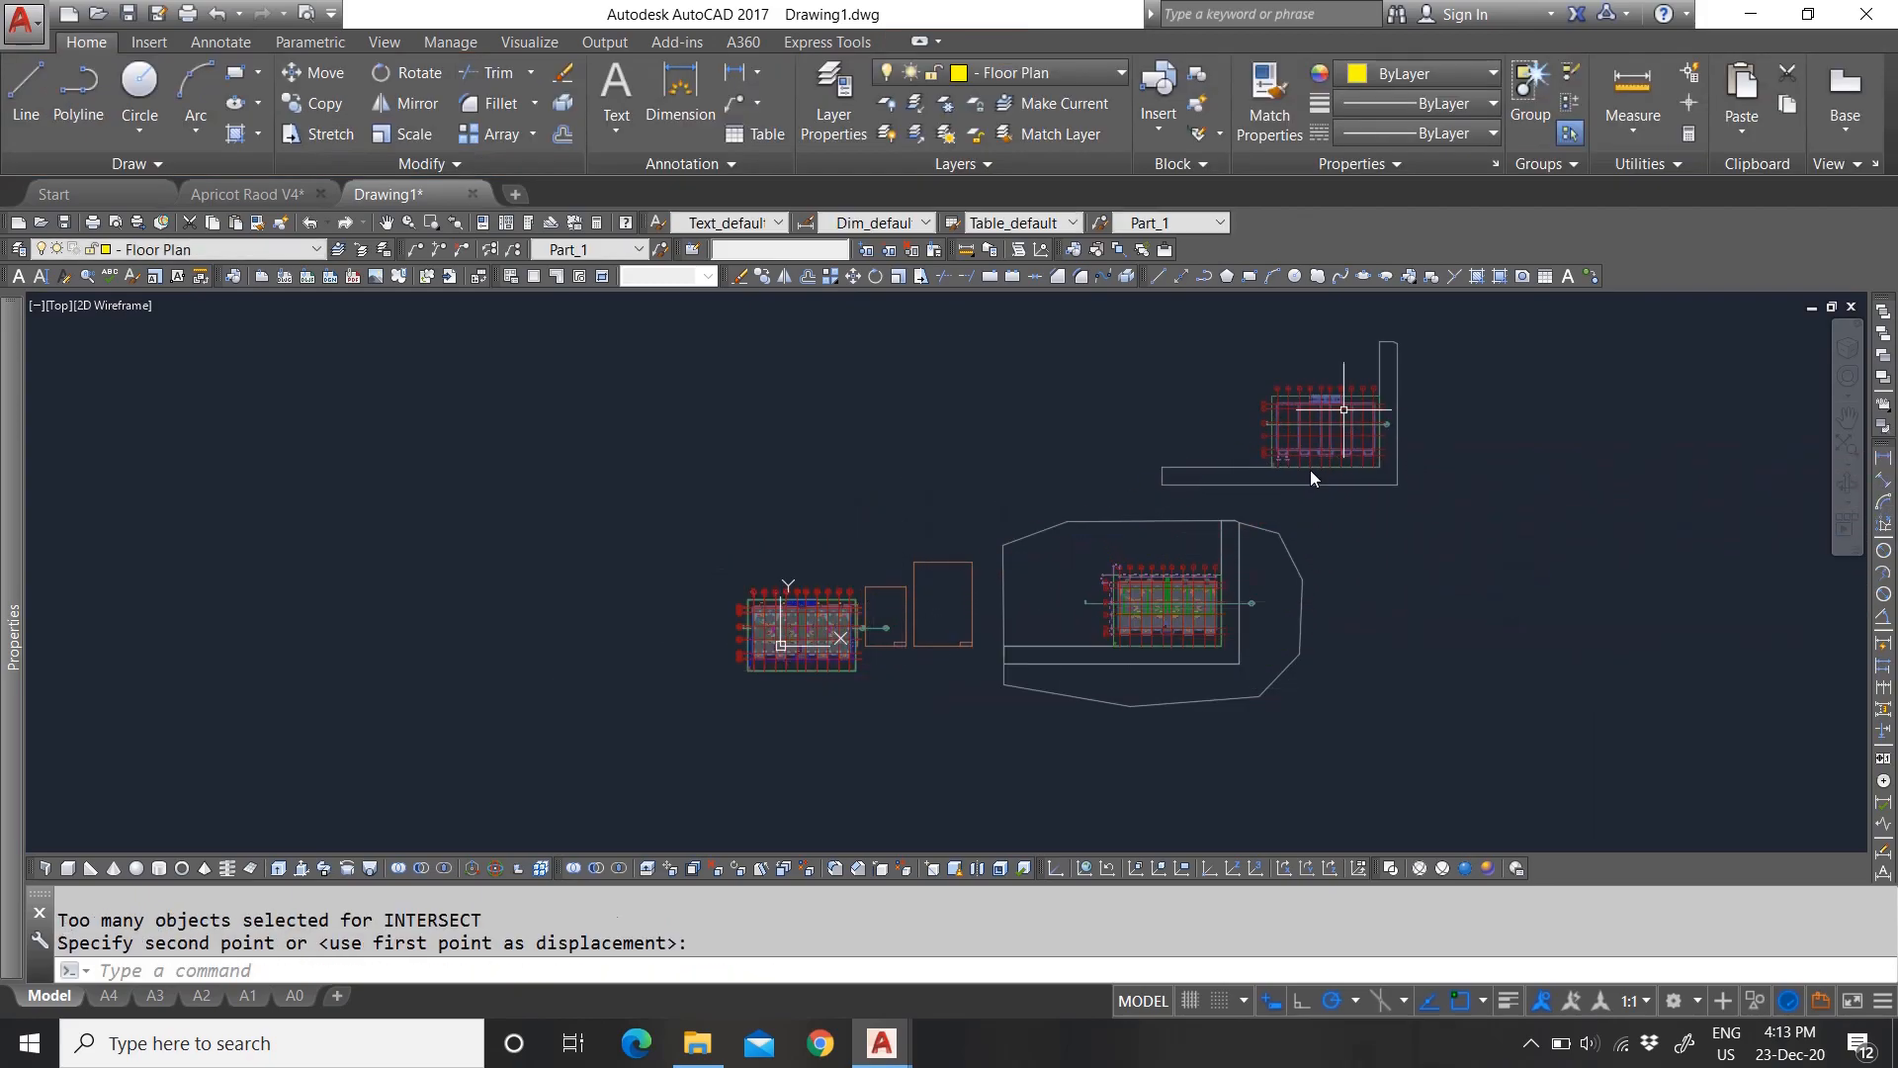
Step: Move the next floor plan reference from the stack to the empty area above the largest sheet frame
left_click(826, 623)
type("m")
key("Return")
left_click(826, 627)
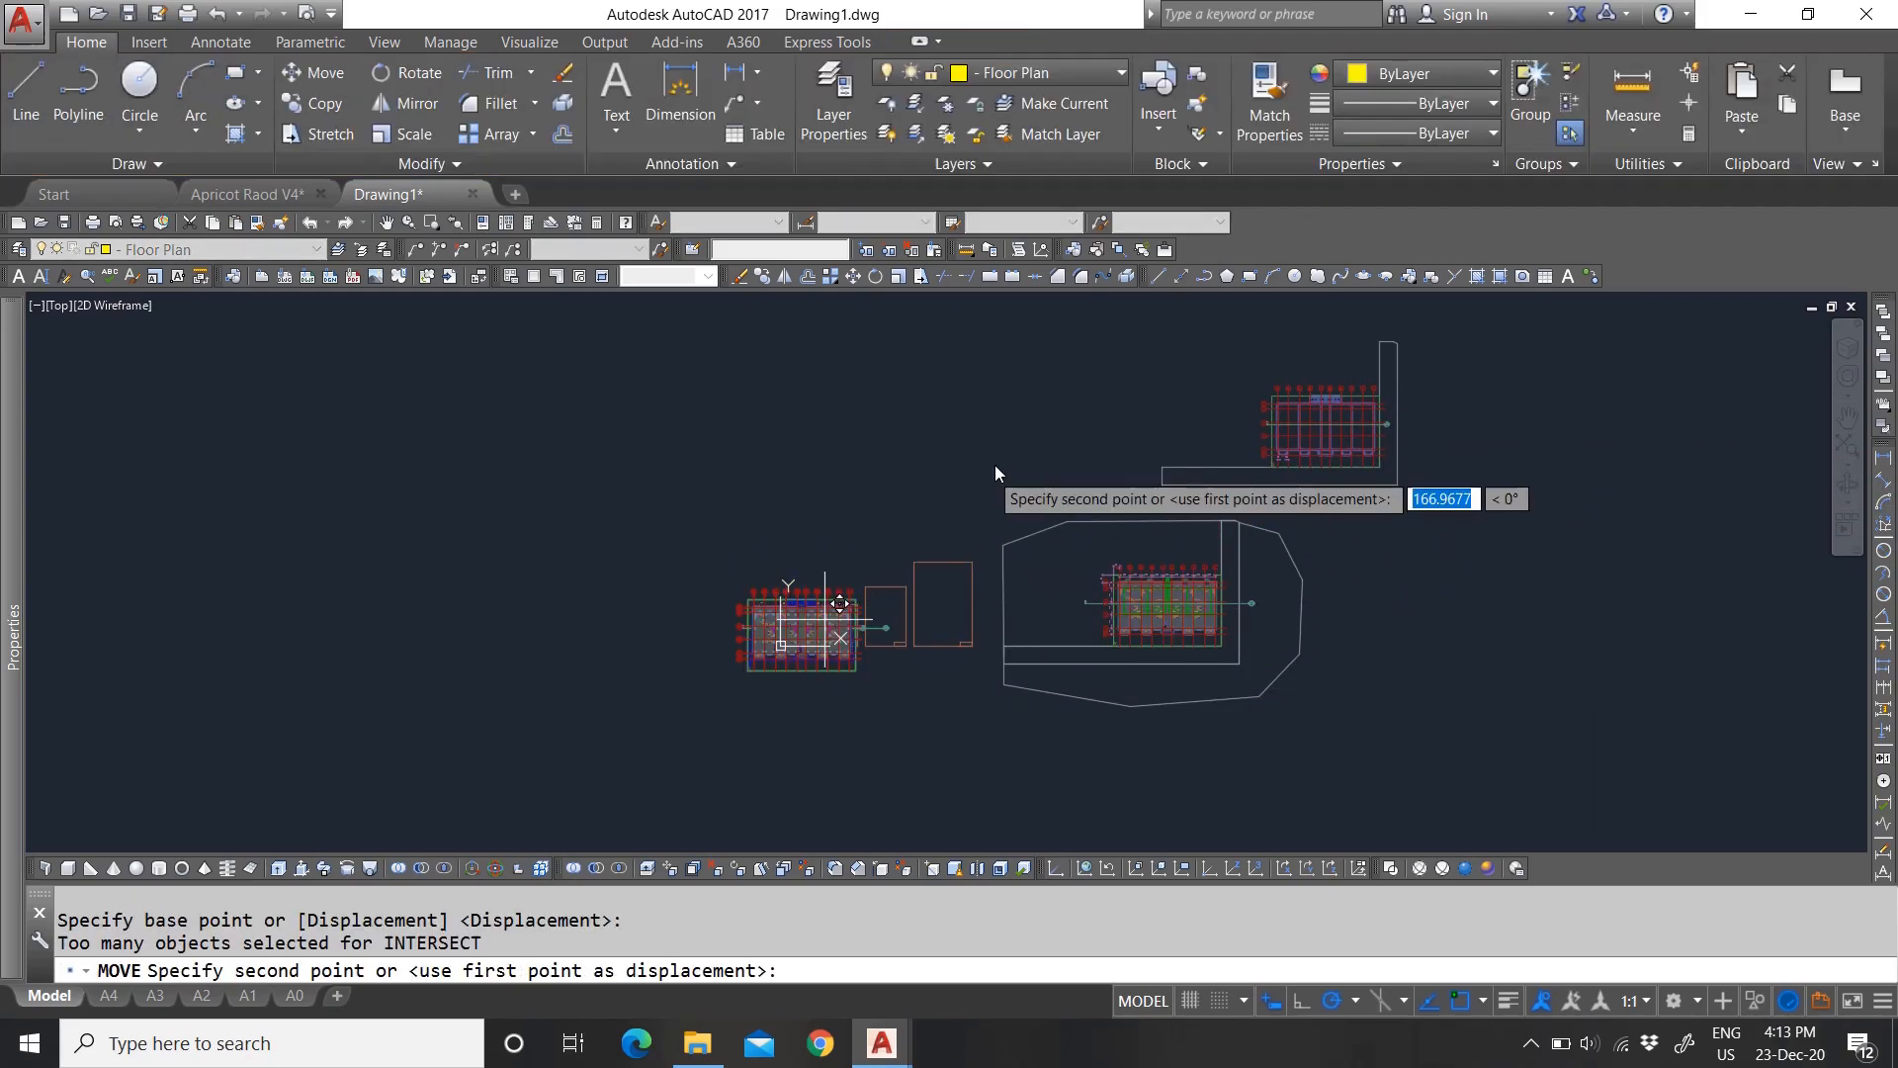
left_click(990, 451)
Step: Move another floor plan reference to just above the stack, left of the plan over the sheet frames
left_click(845, 615)
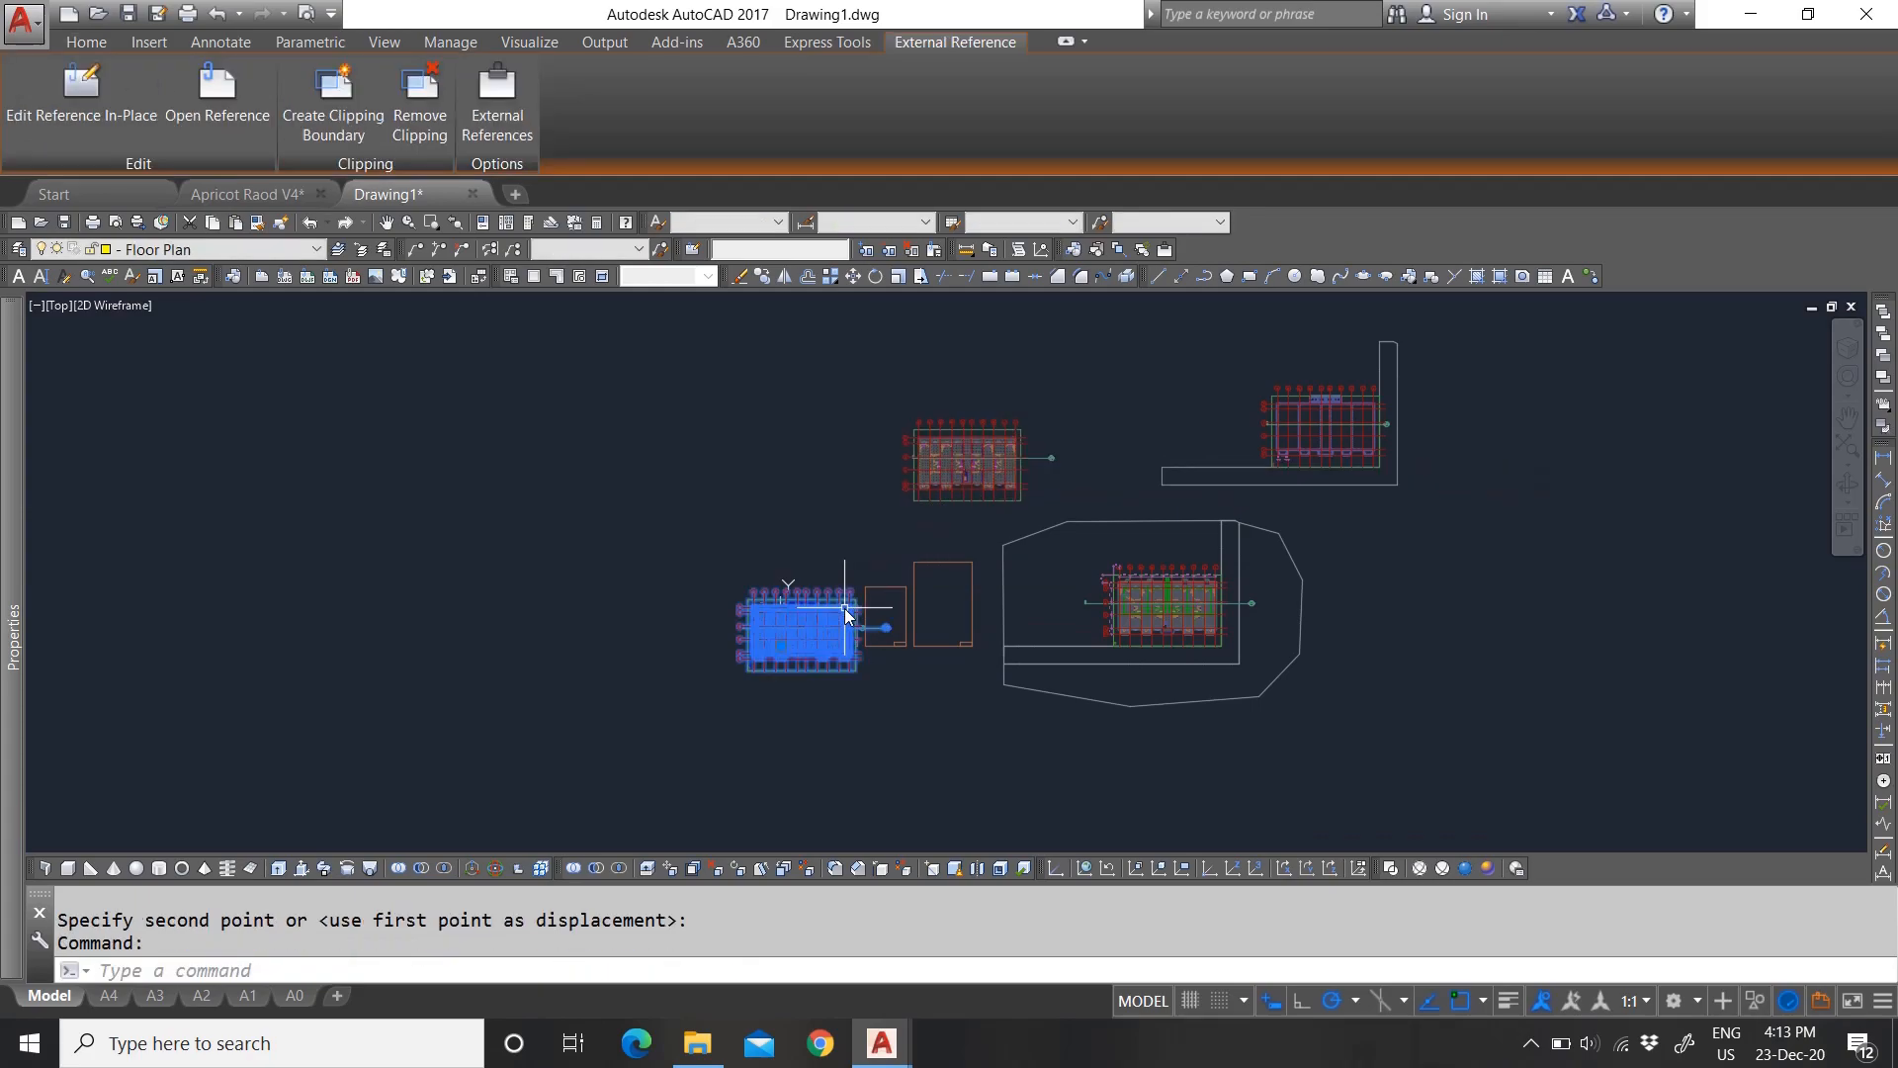
type("m")
key("Return")
left_click(835, 614)
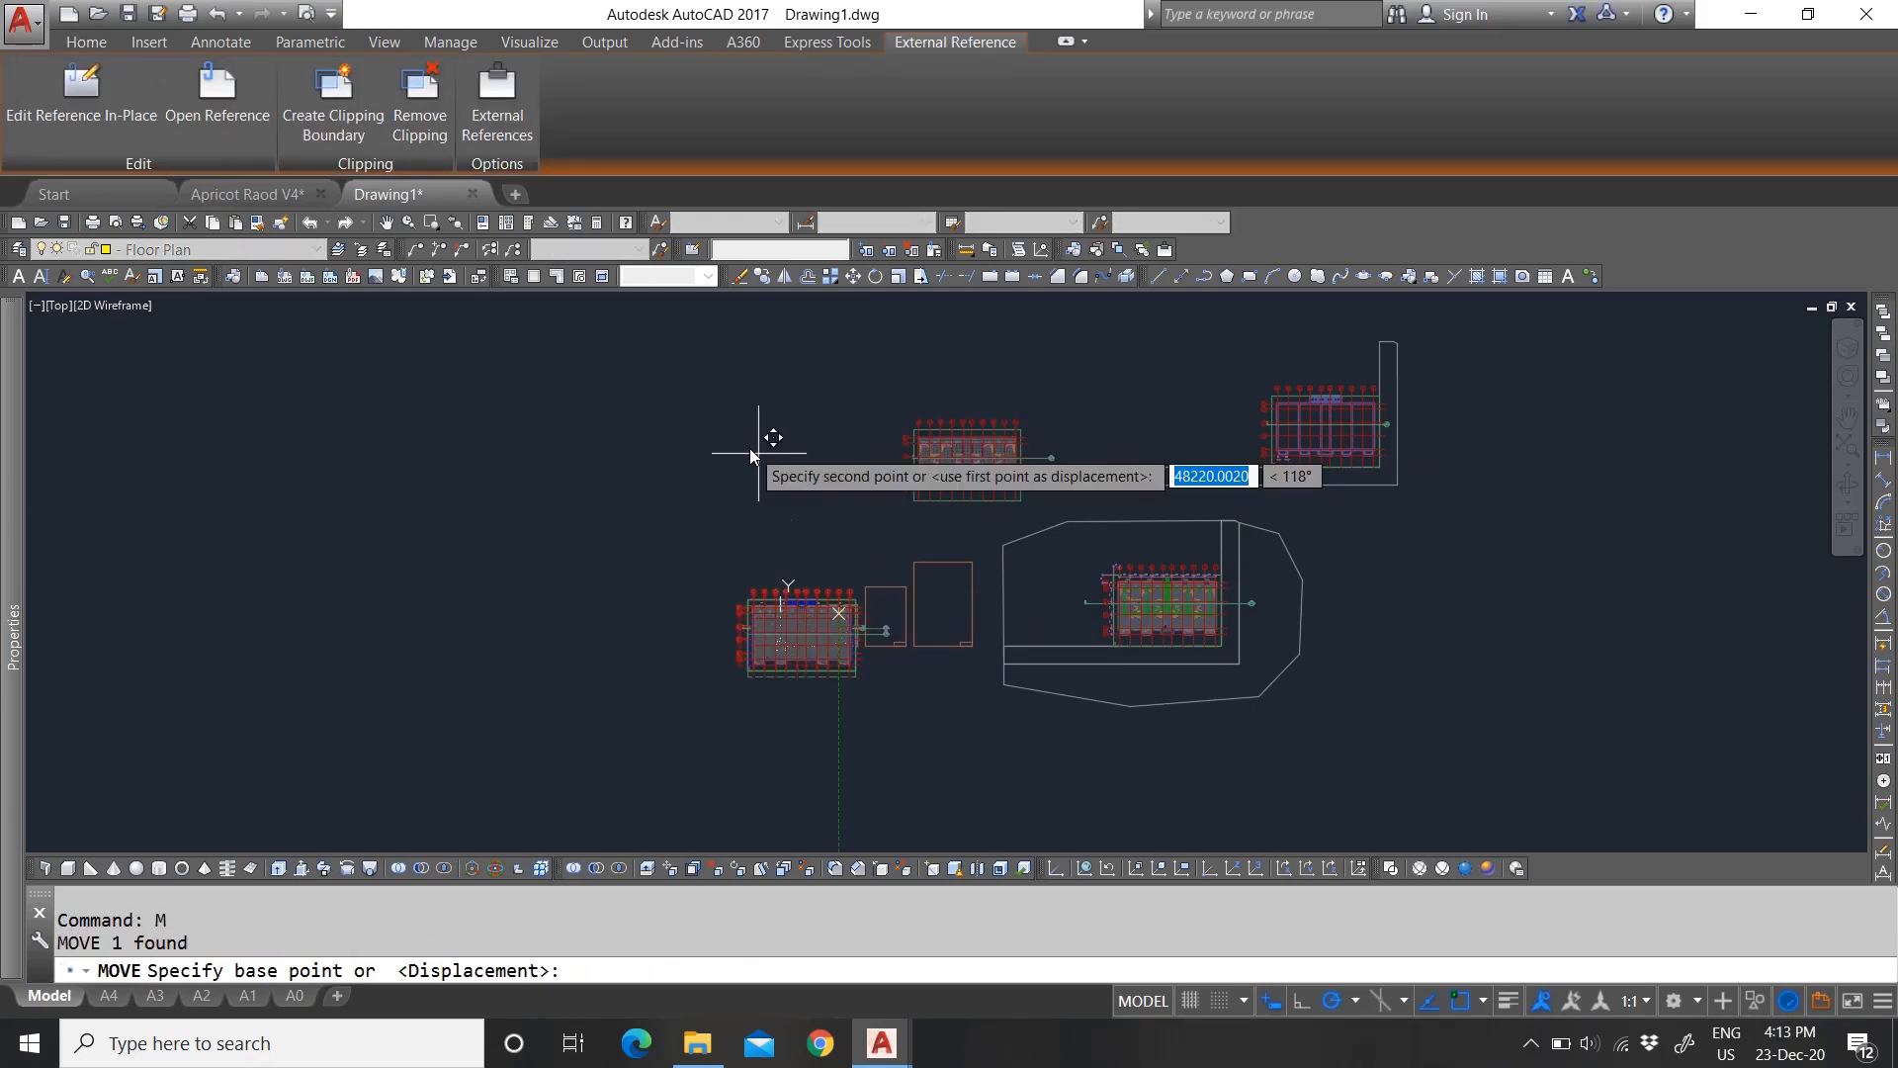
left_click(747, 451)
Step: Move the next stacked floor plan reference to the empty area right of the irregular site outline
left_click(808, 605)
type("m")
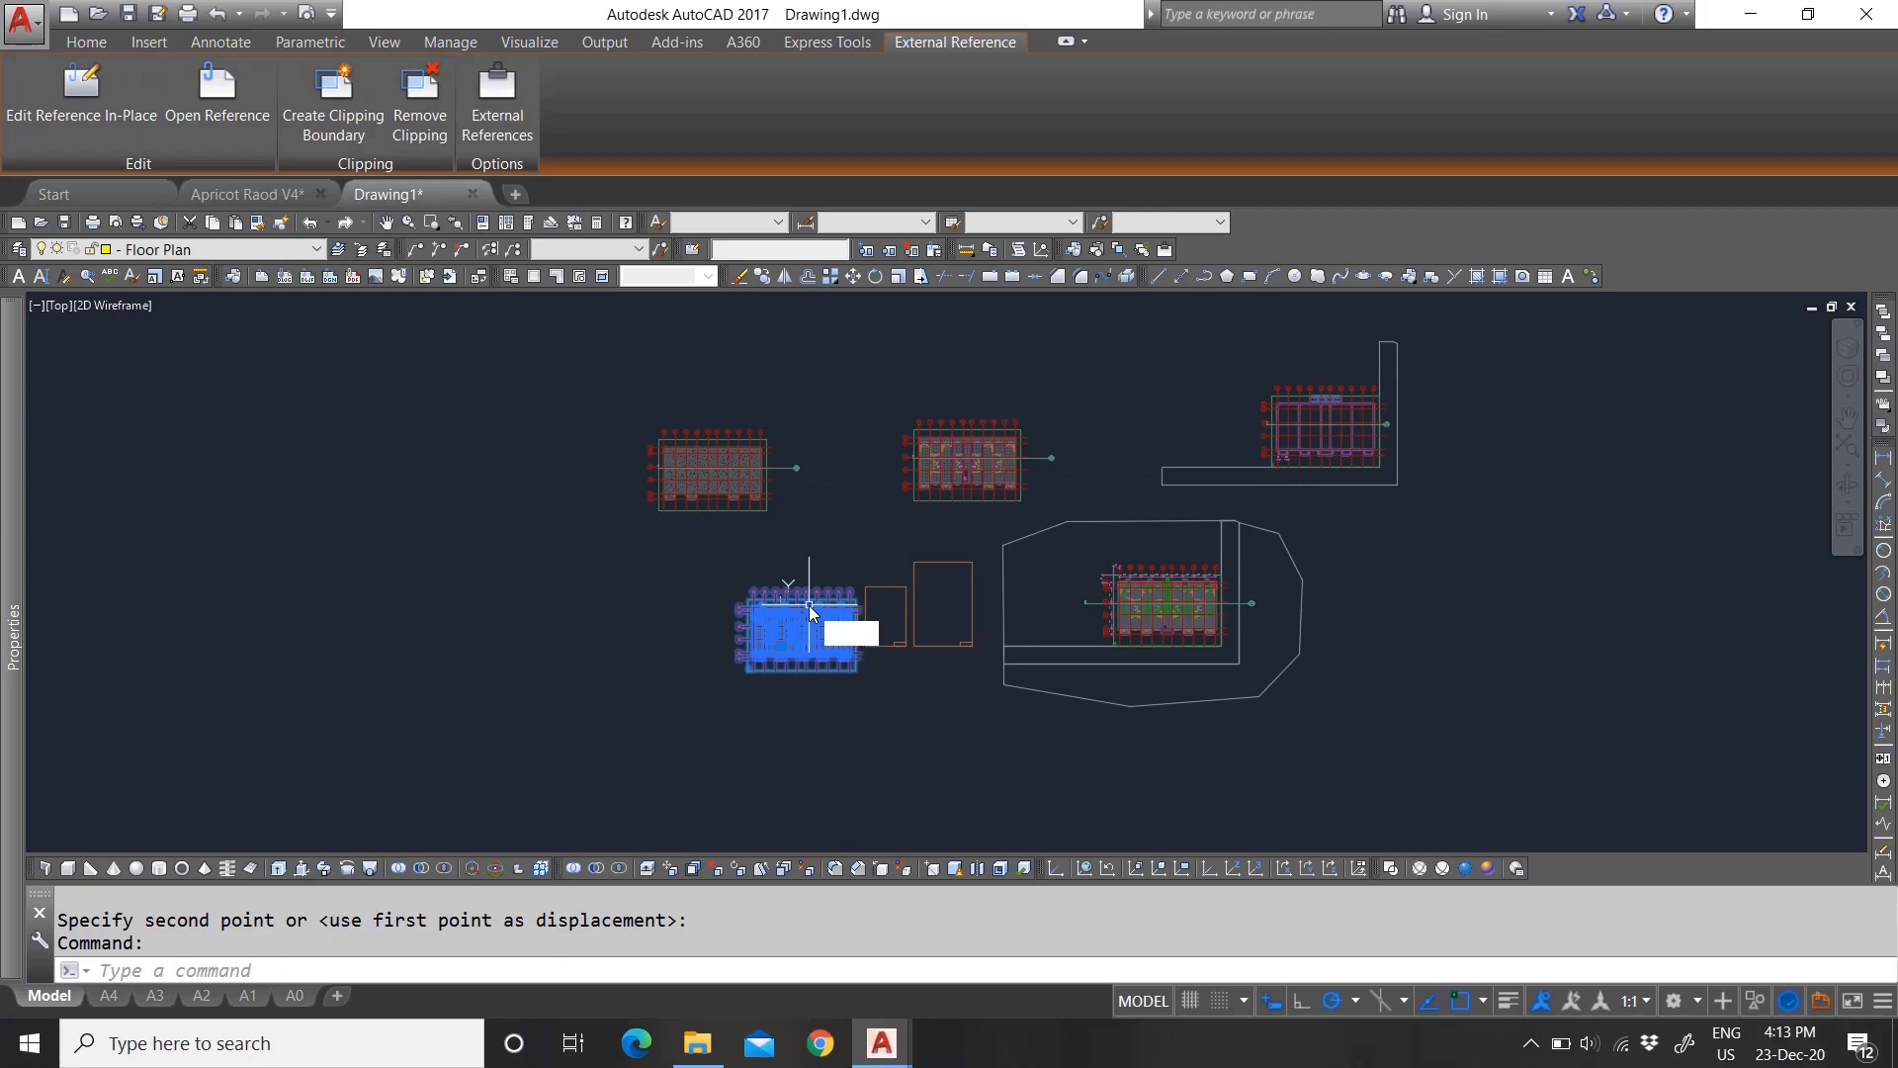
key("Return")
left_click(809, 607)
left_click(1441, 585)
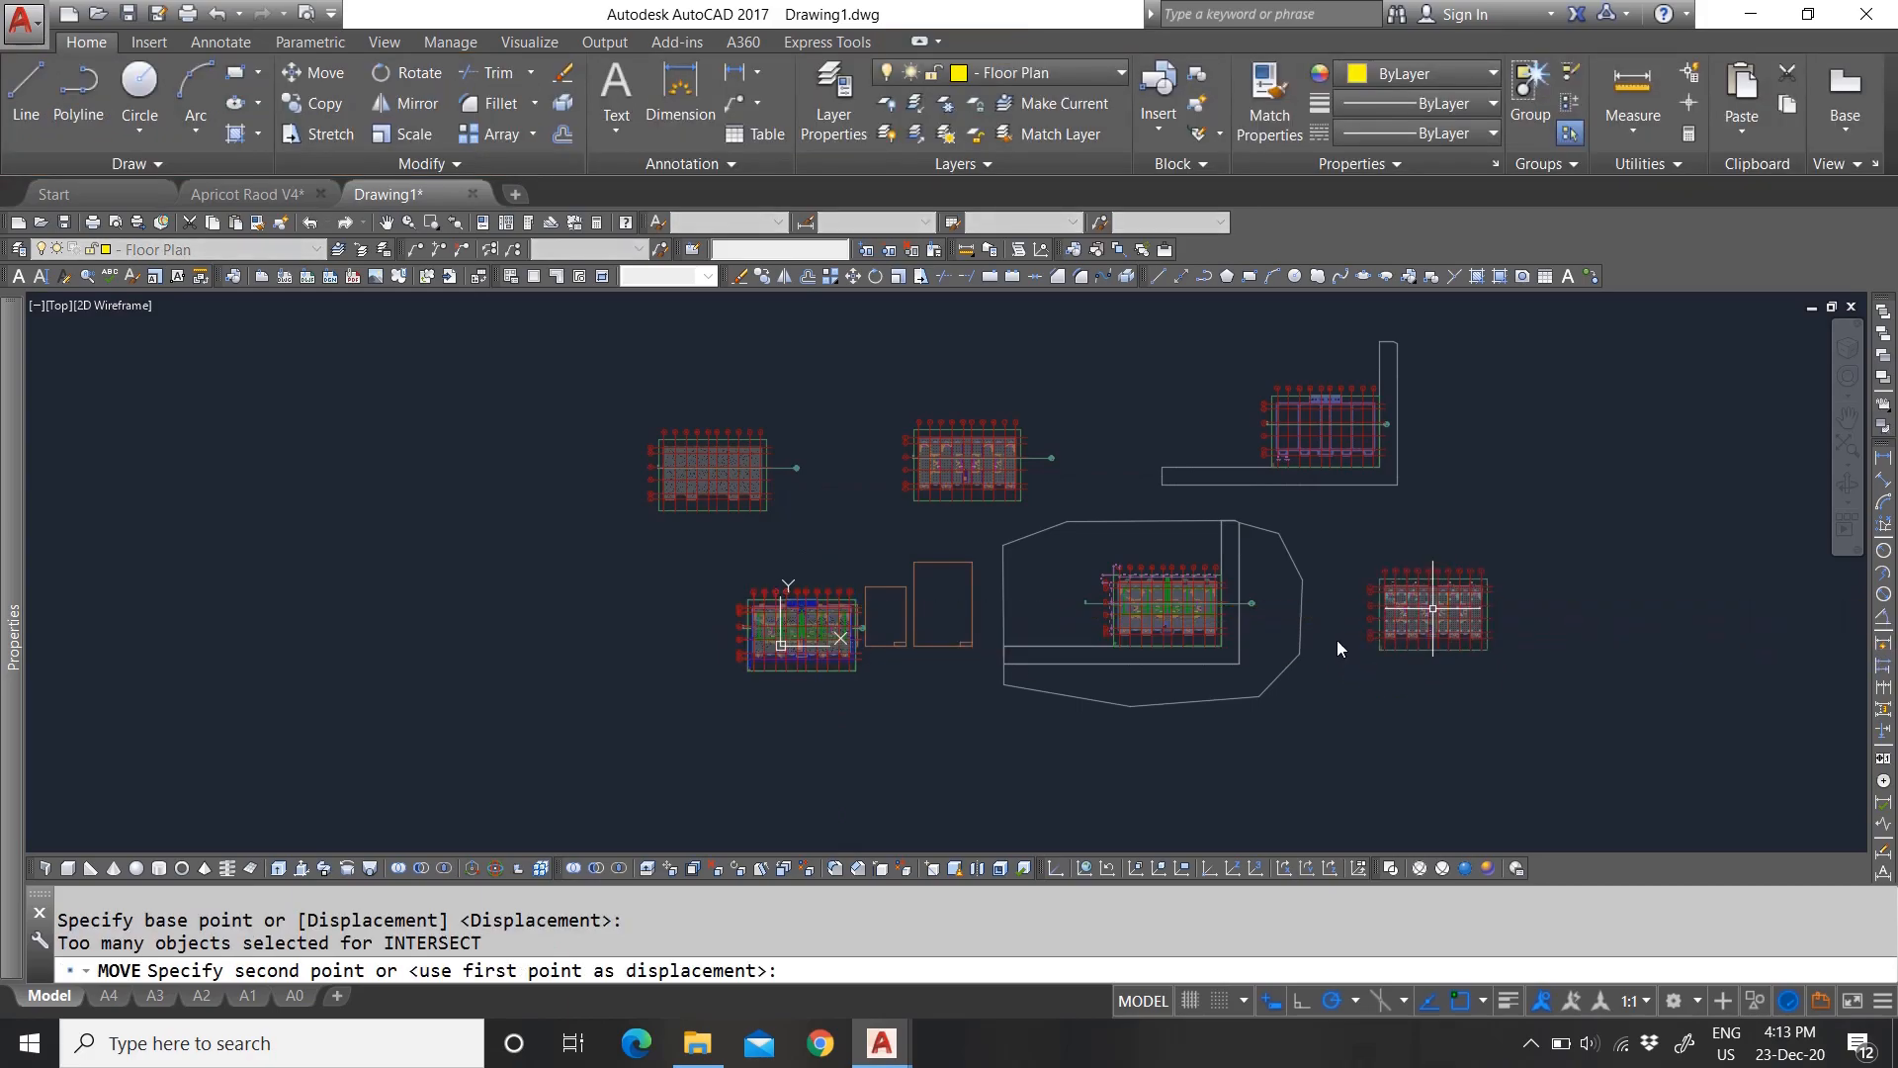
Step: Move another floor plan reference off the stack to just below the plan right of the site outline
left_click(818, 609)
type("m")
key("Return")
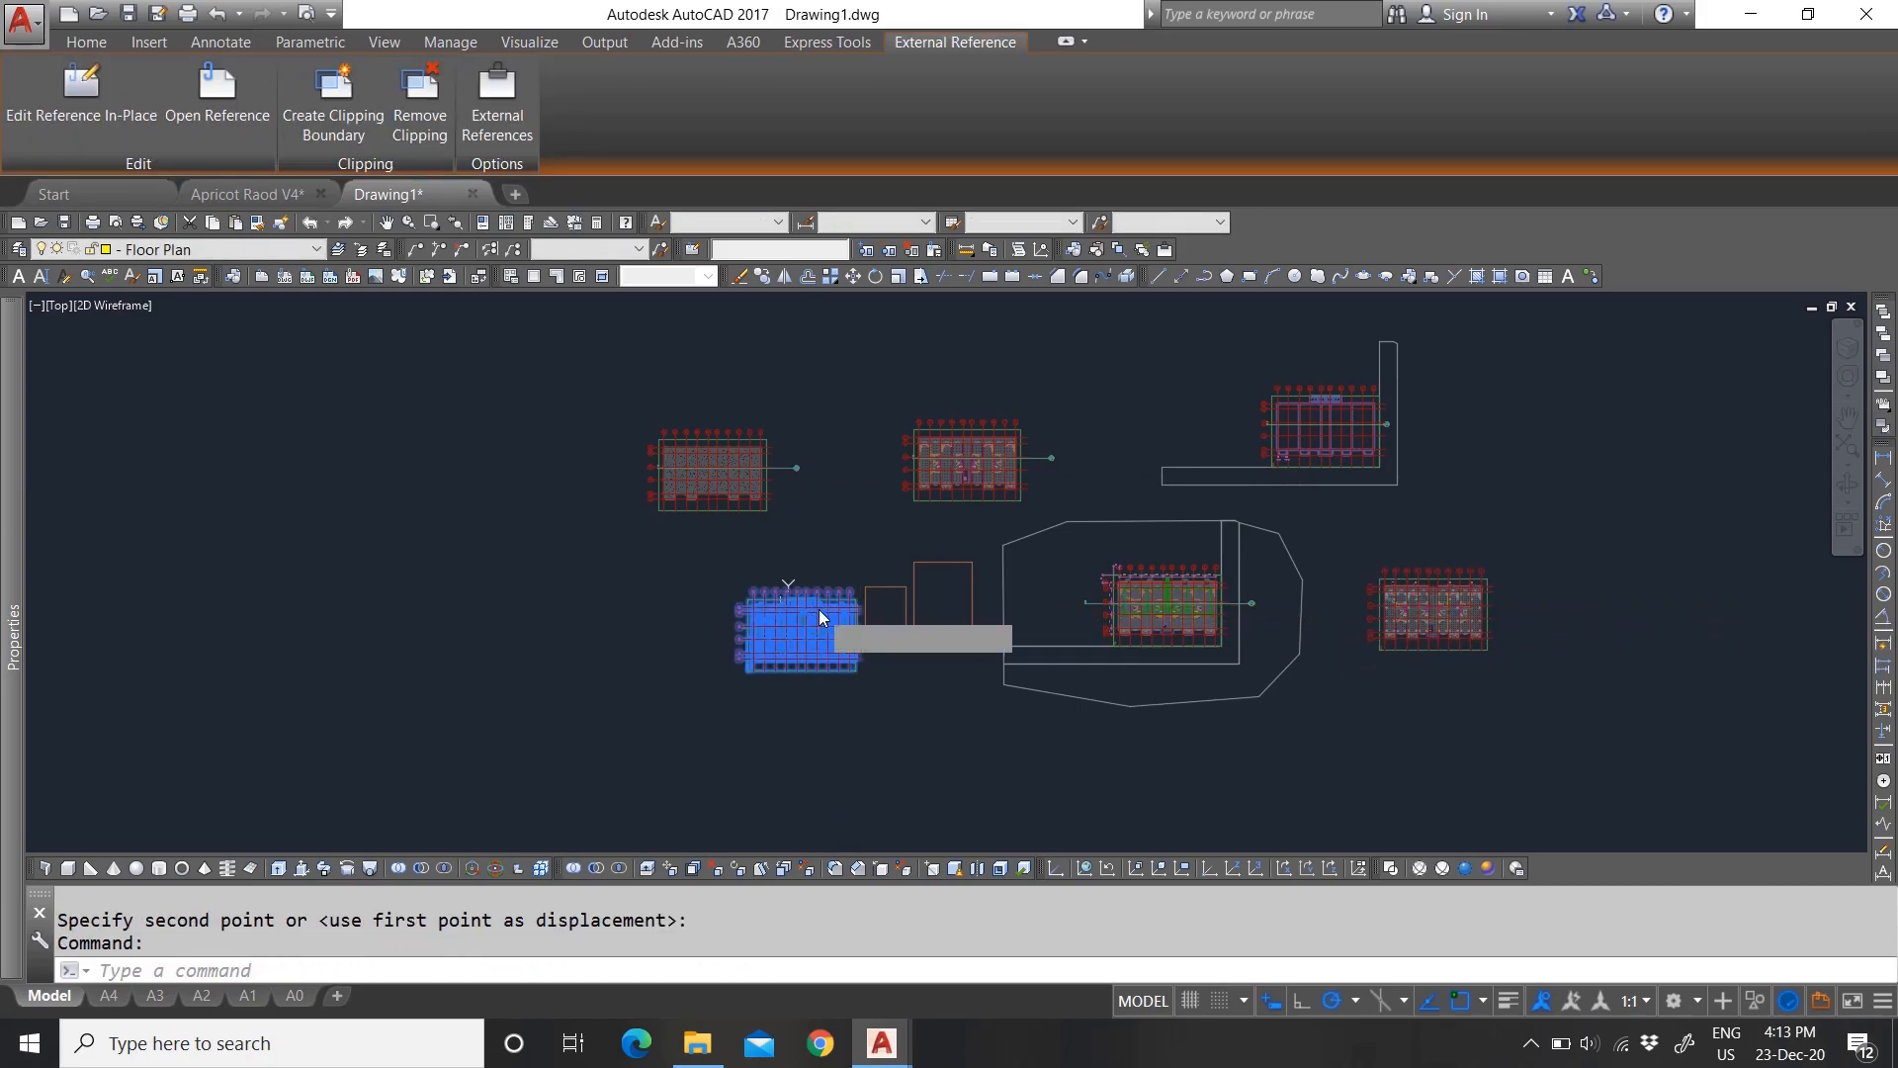
left_click(819, 609)
left_click(1390, 719)
Step: Move the next stacked floor plan reference to the empty area directly below the irregular site outline
left_click(831, 613)
type("m")
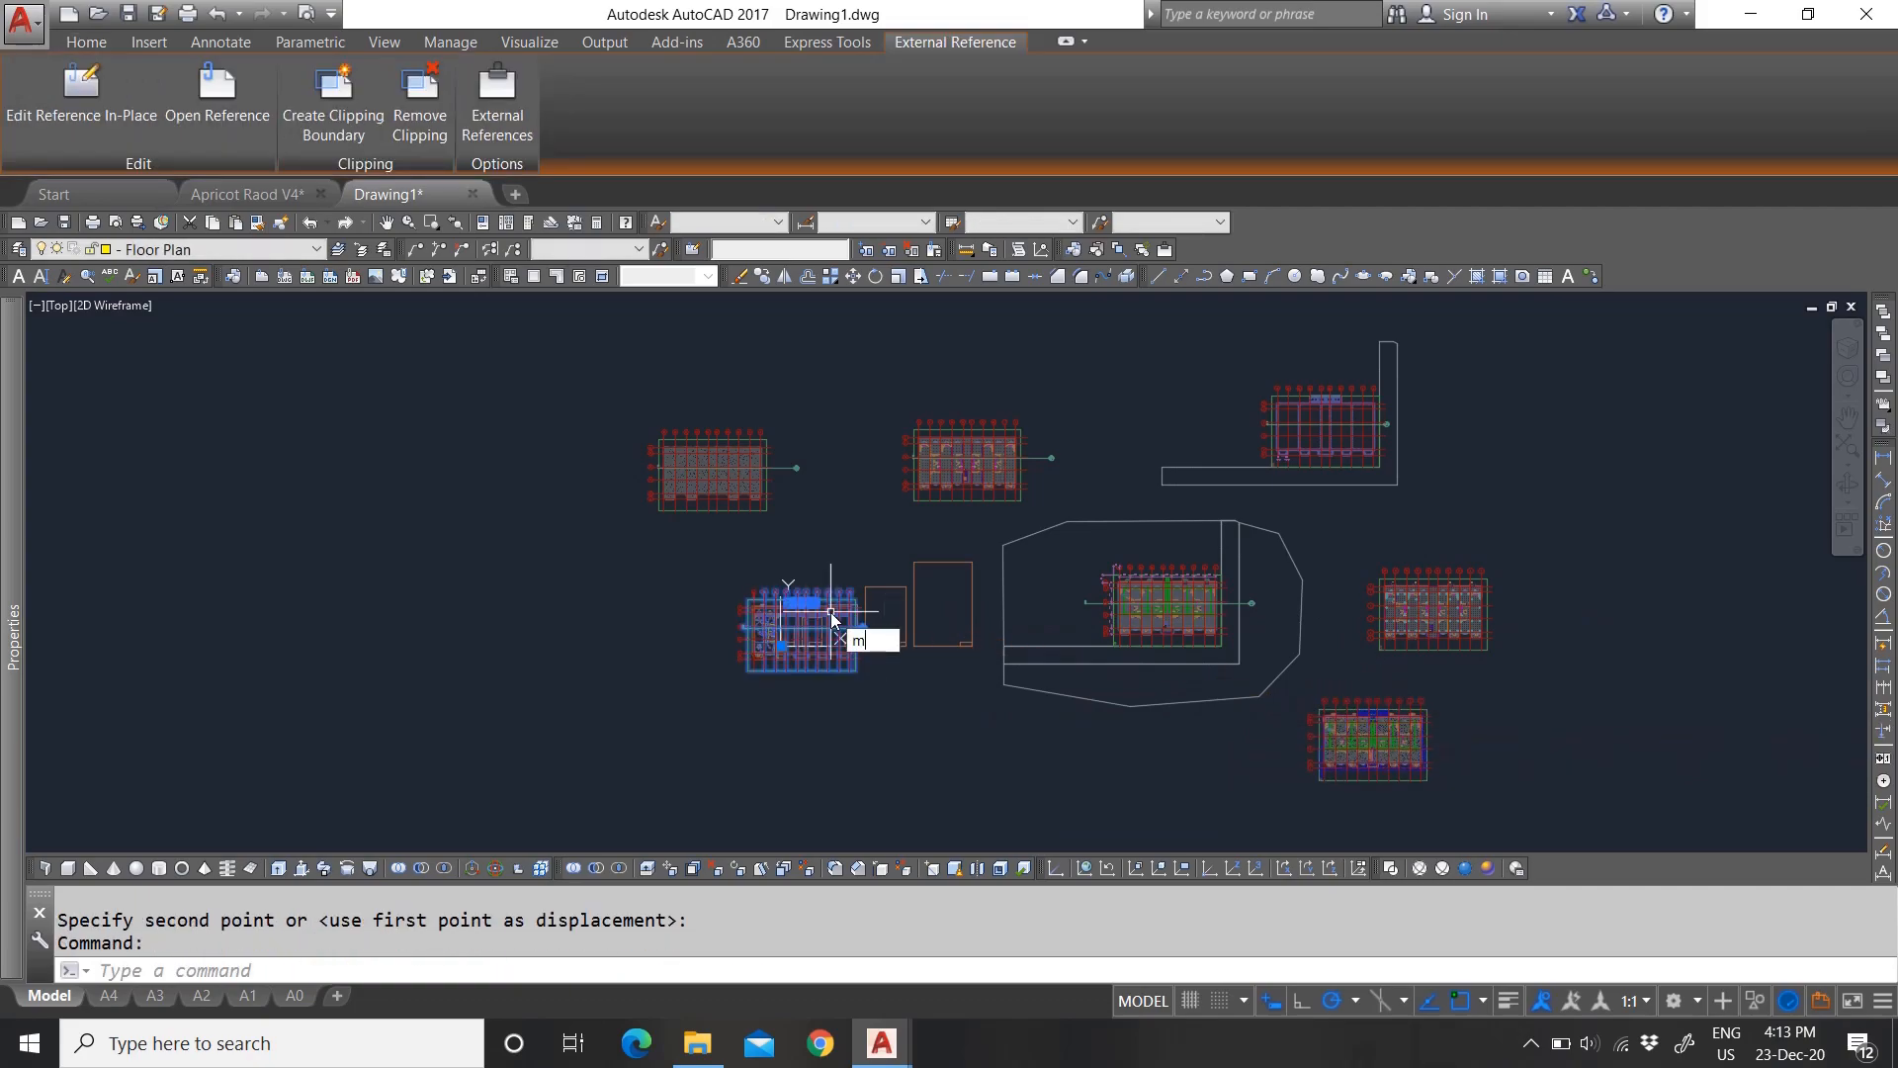
key("Return")
left_click(1189, 767)
key("Escape")
Step: Move the remaining full-width floor plan reference off the stack to below the sheet frames
left_click(816, 611)
type("m")
key("Return")
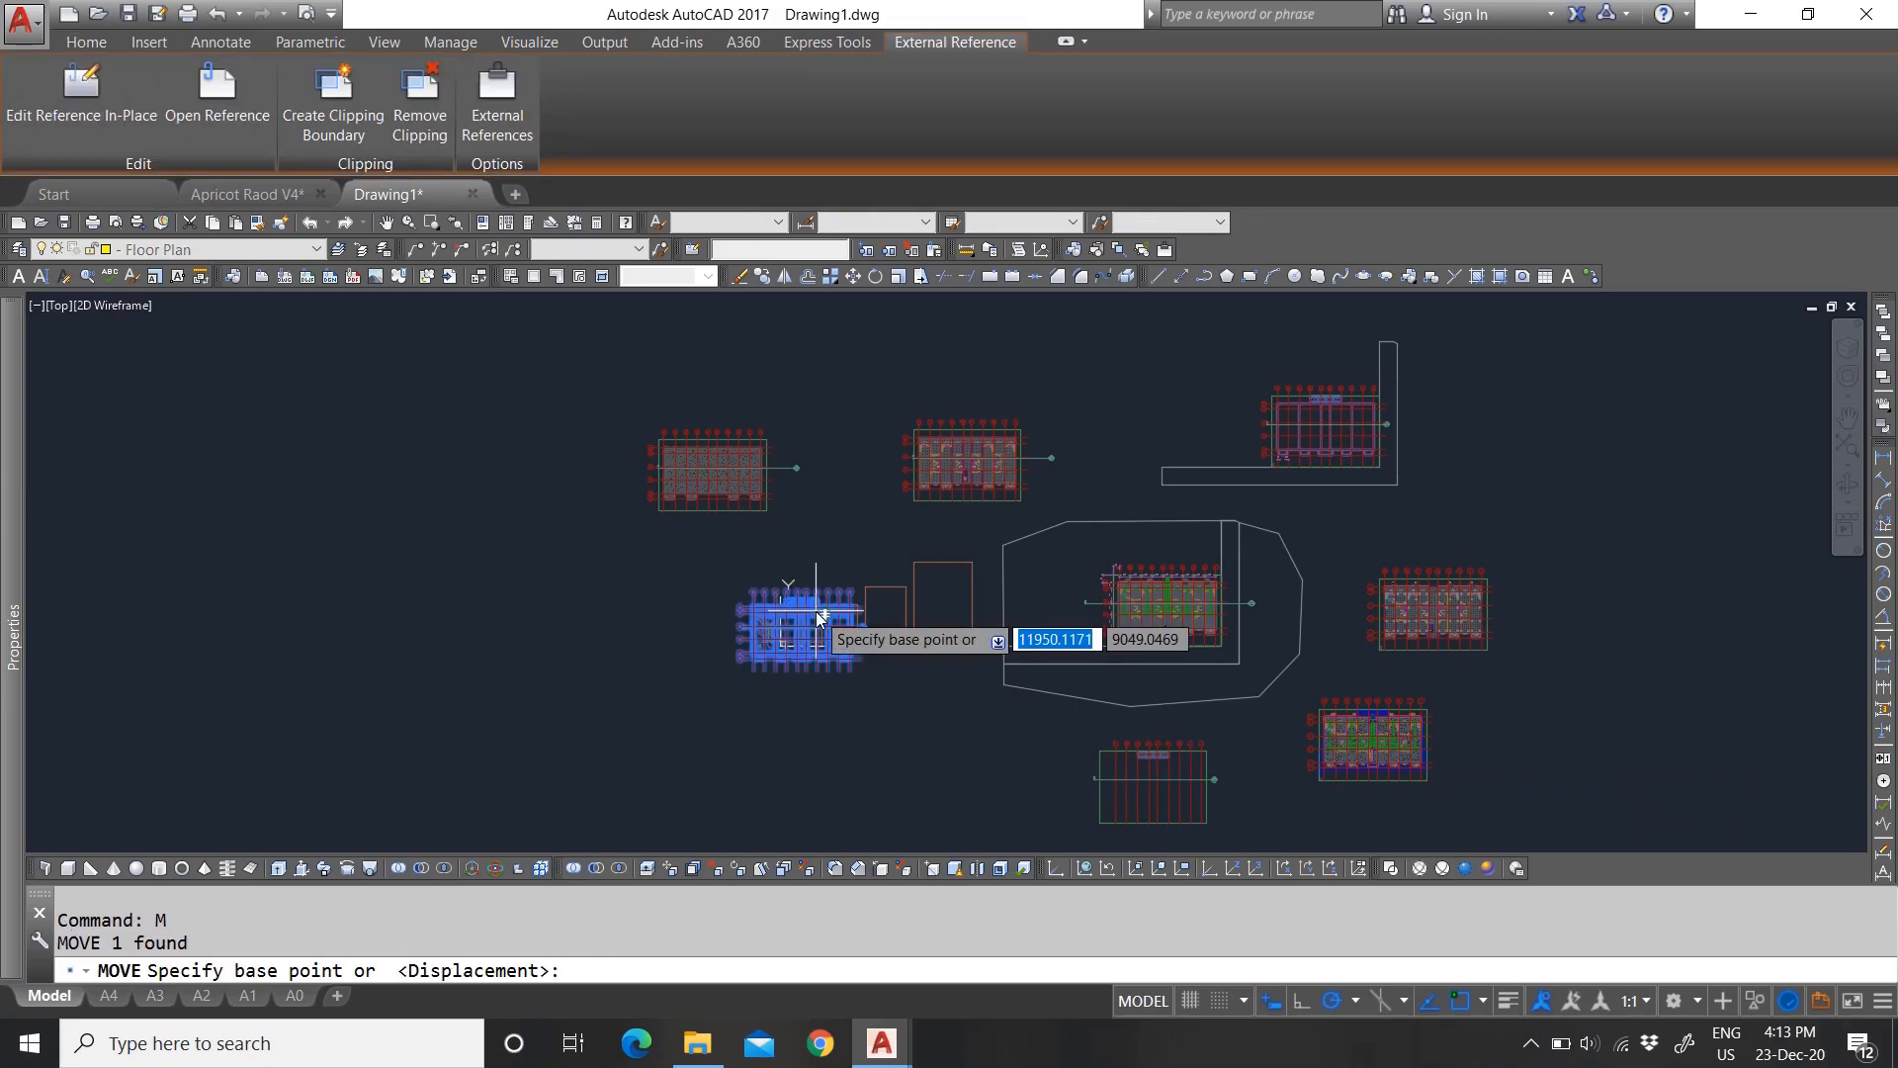
left_click(840, 637)
key("Escape")
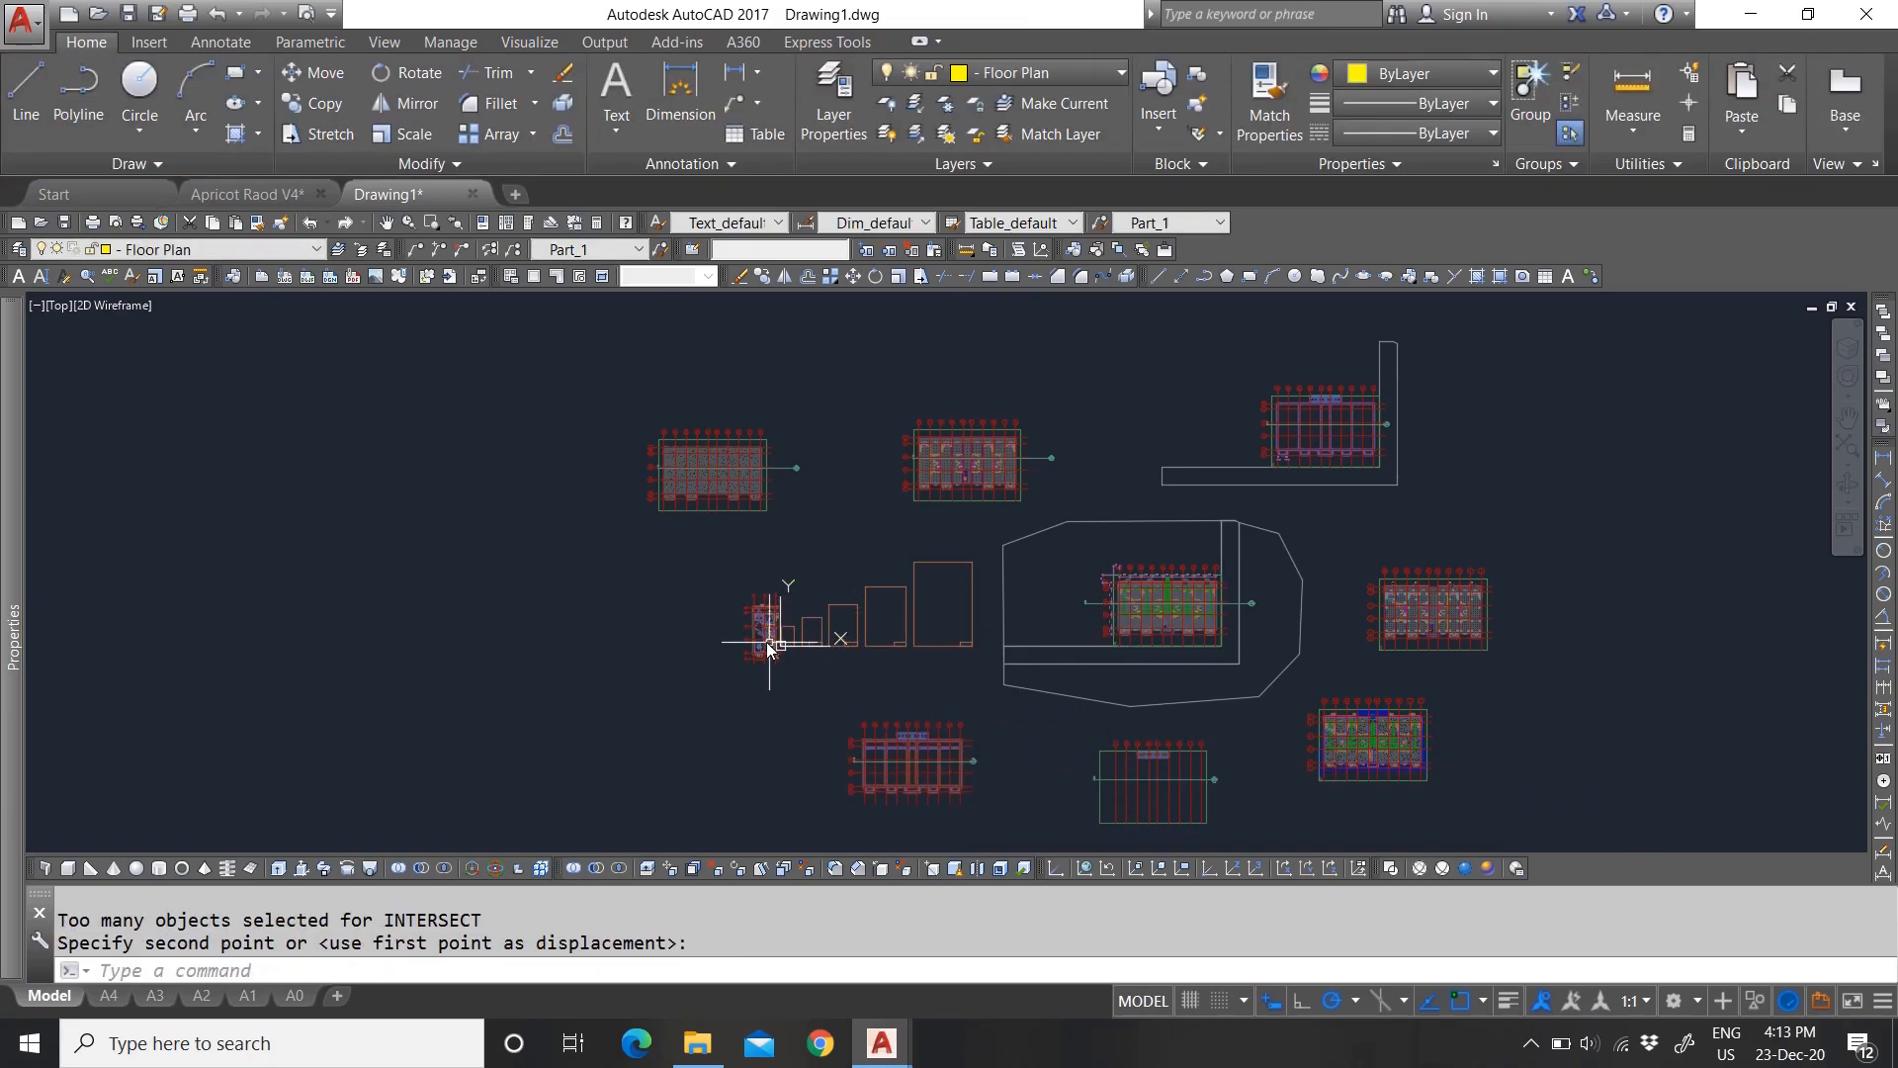
scroll(762, 605, "up", 3)
left_click(760, 600)
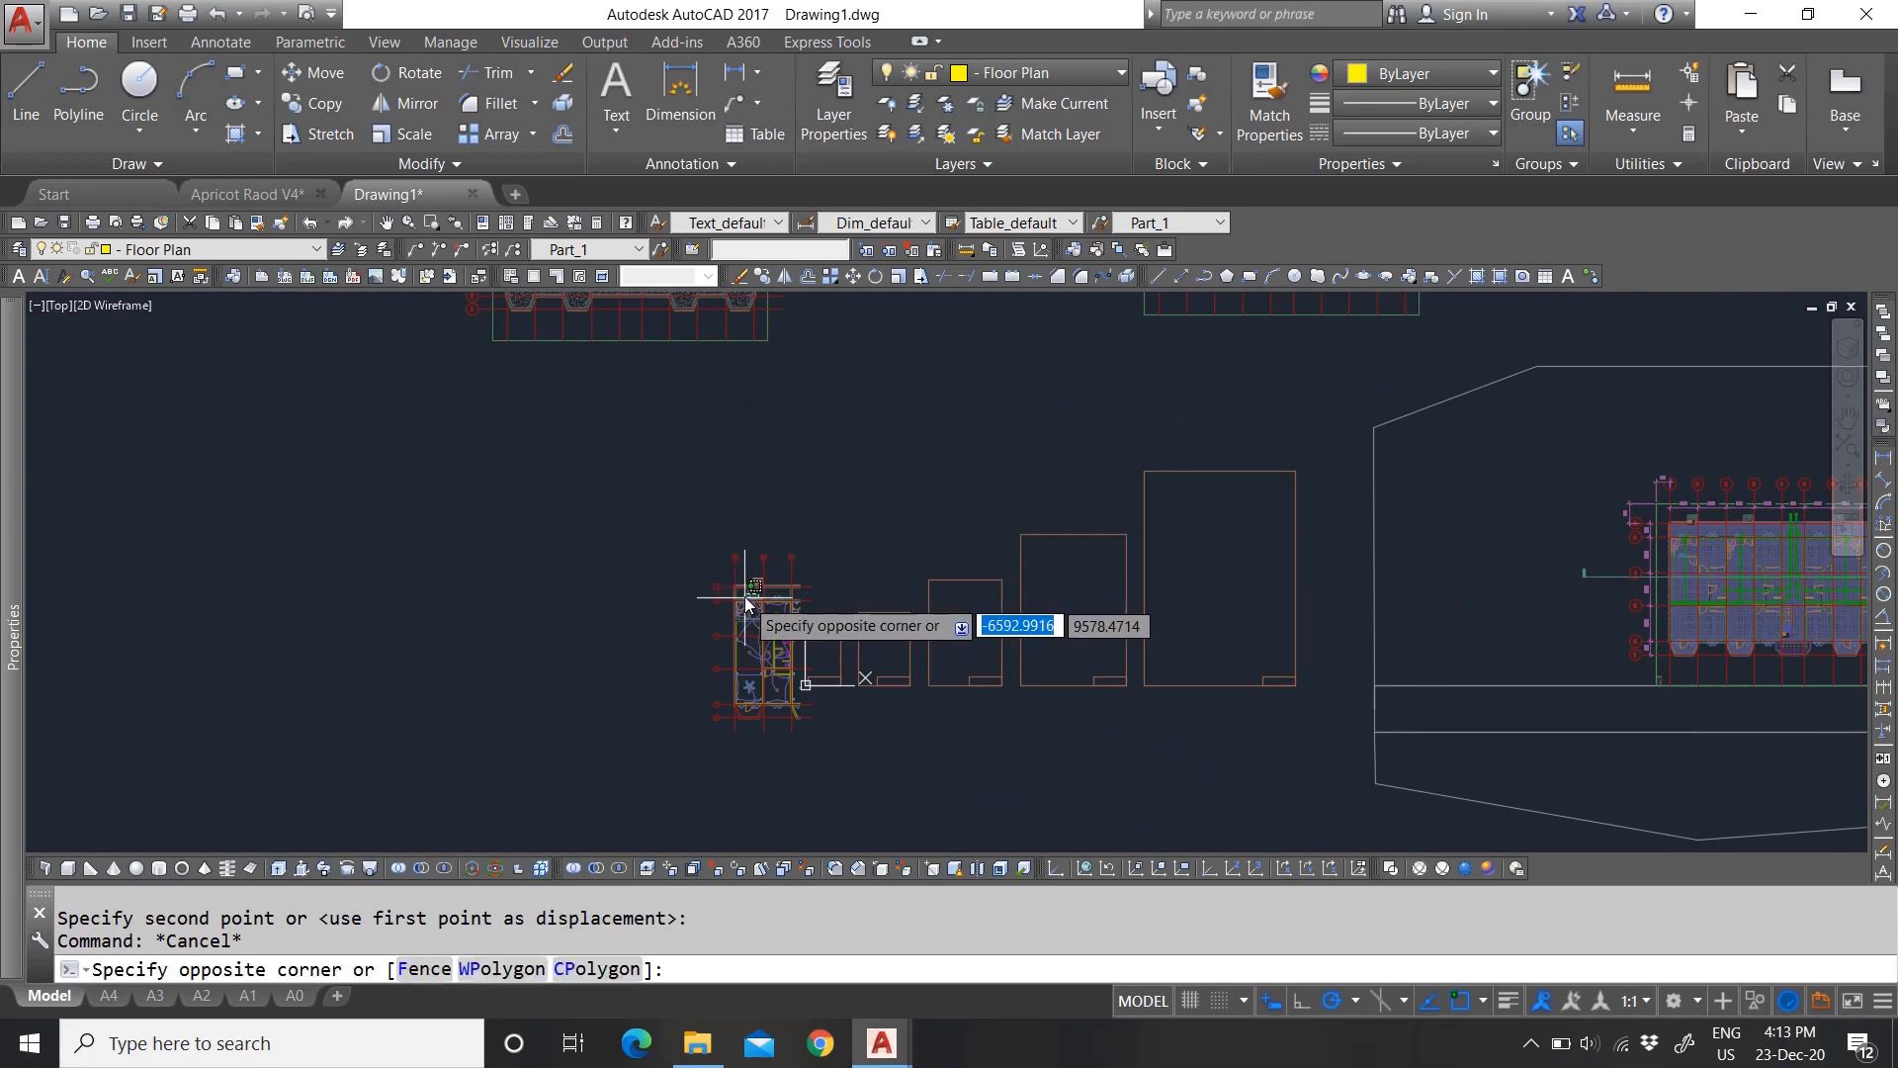
key("Escape")
left_click(744, 593)
type("m")
key("Return")
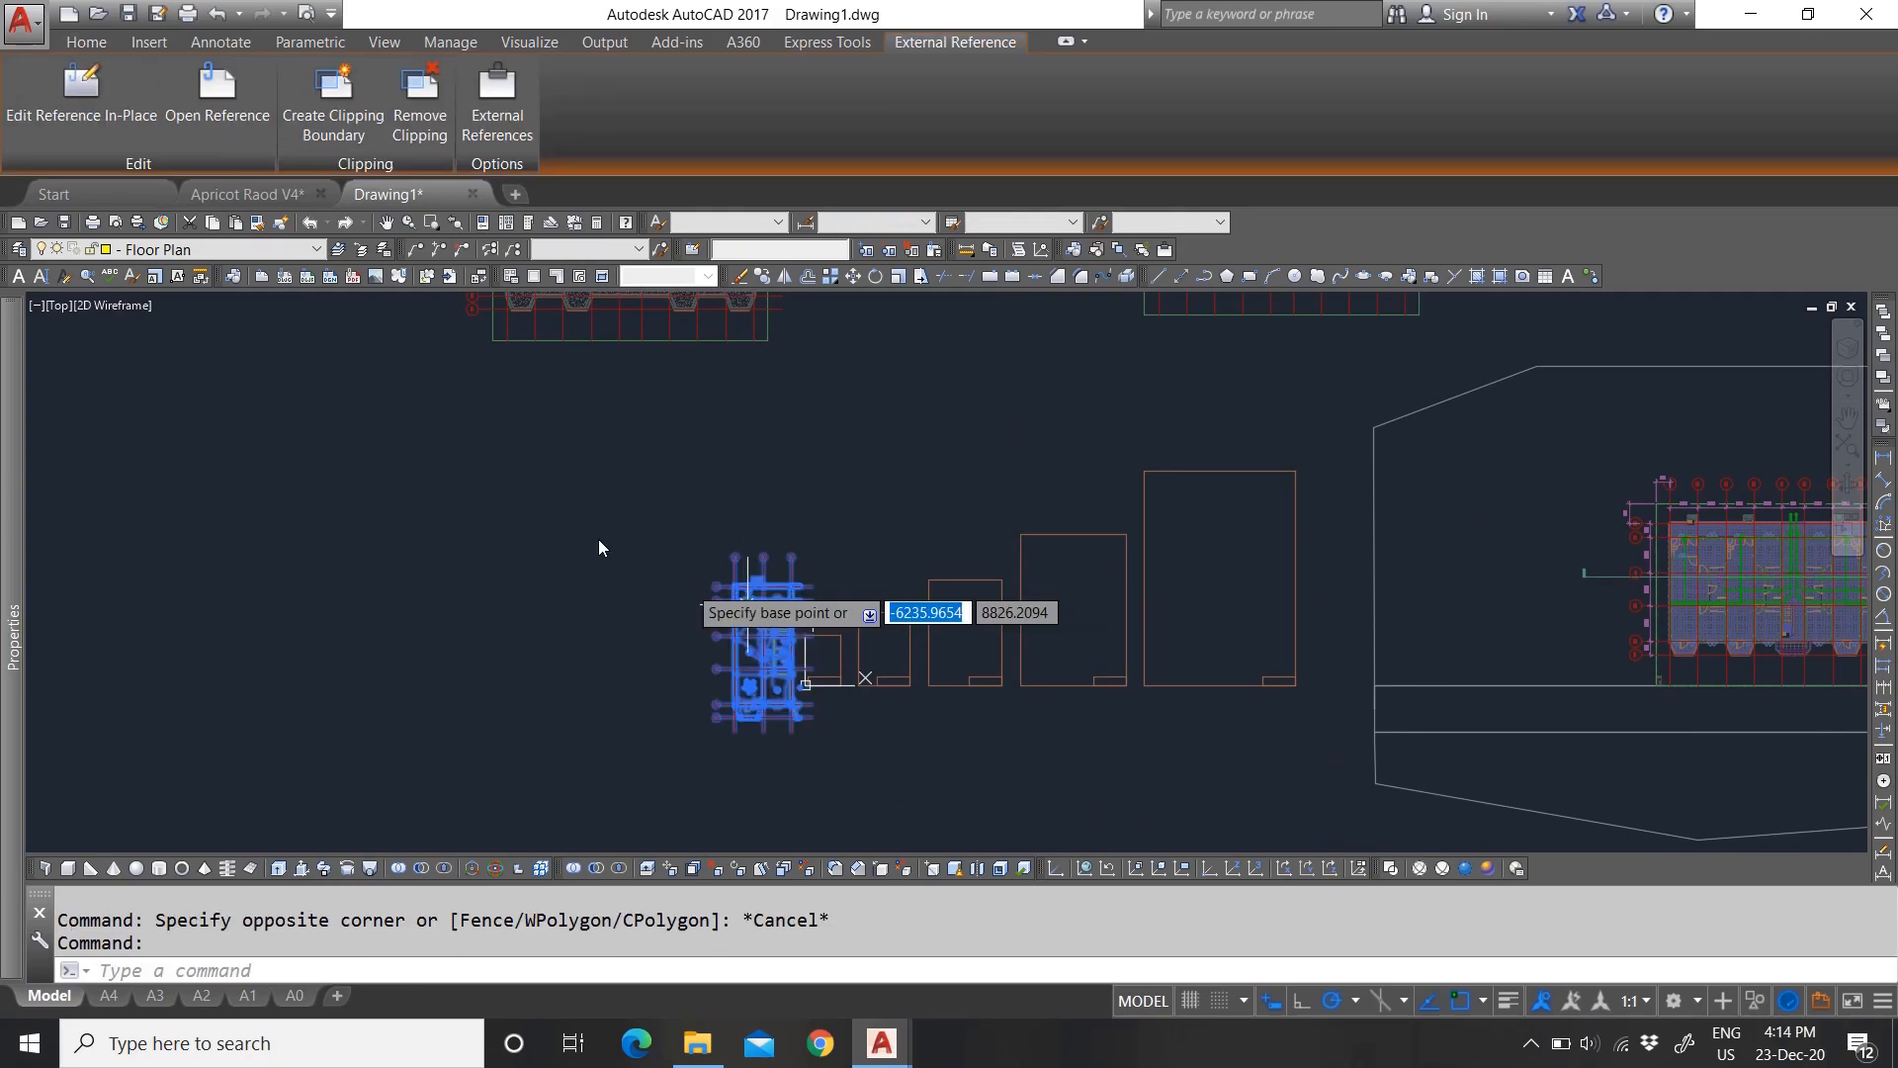
left_click(640, 527)
key("Escape")
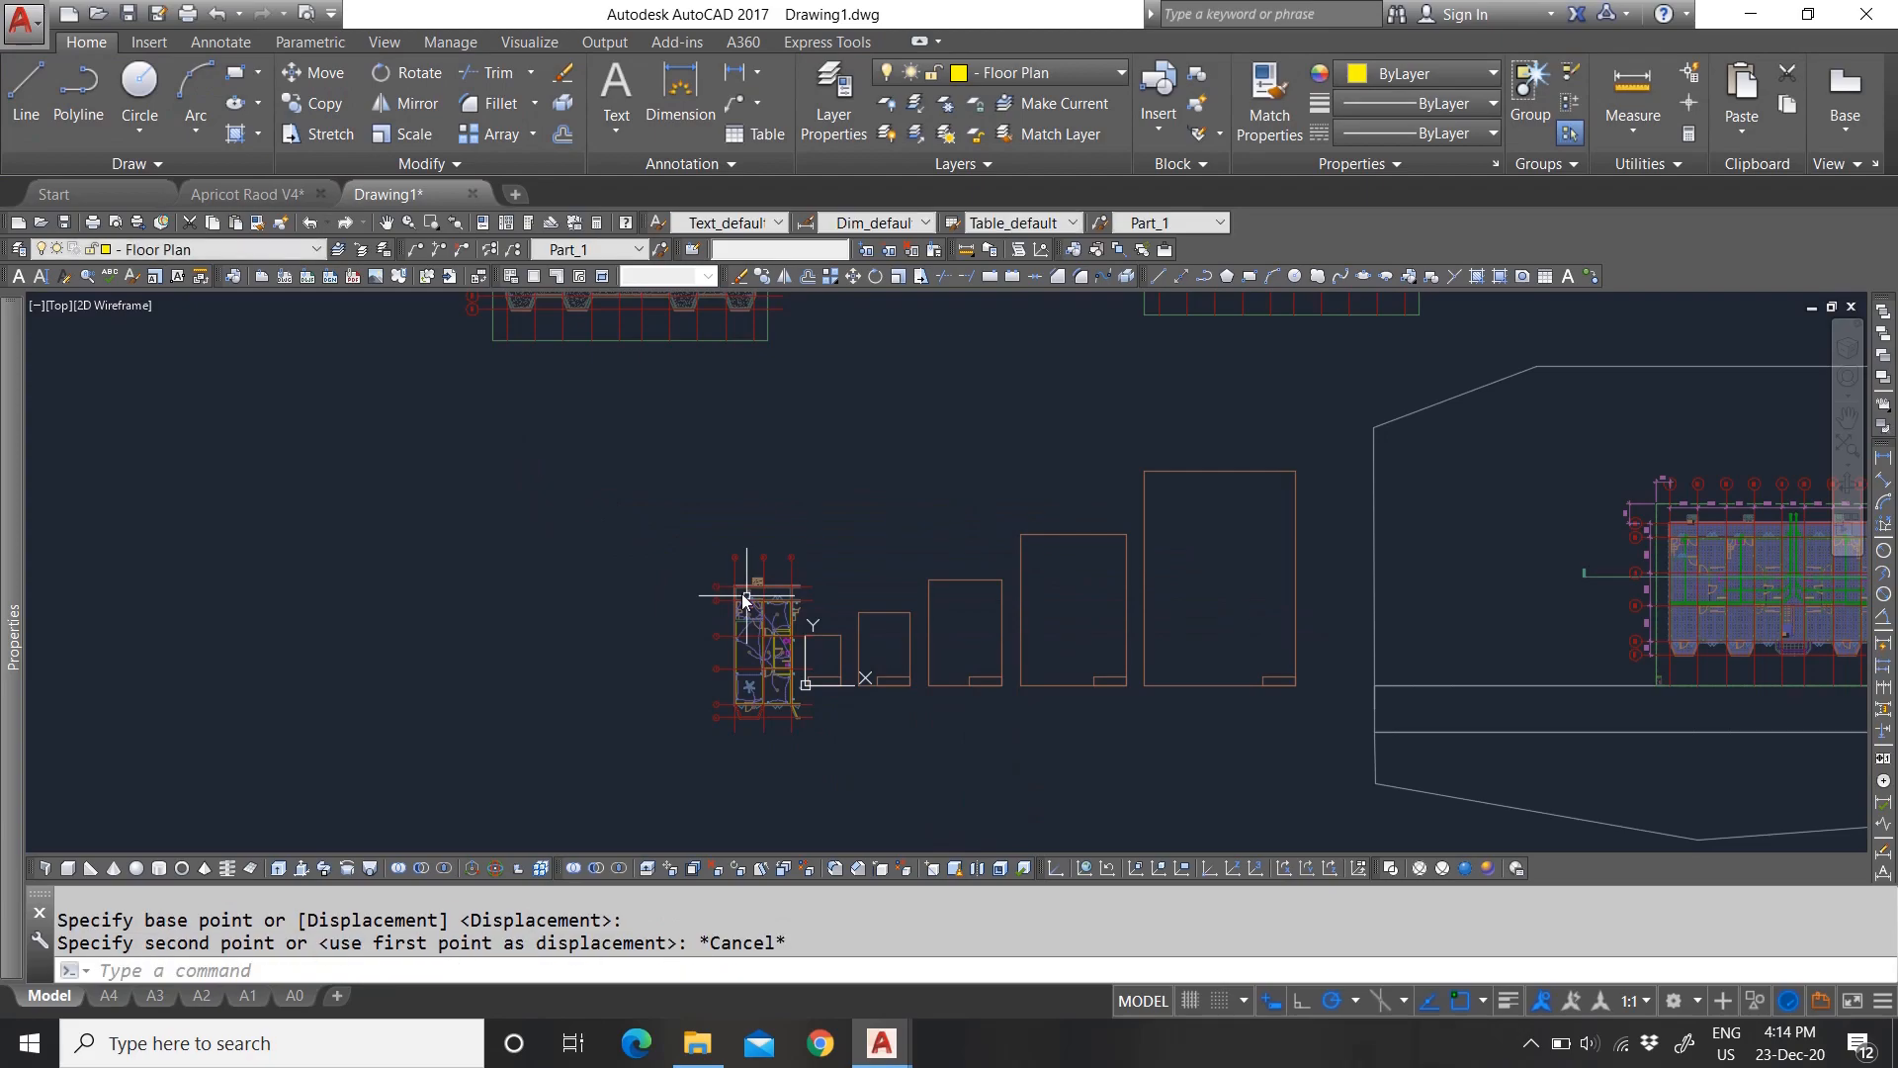
Step: Move the small partial plan reference away from the sheet frames, to the clear area up and to their left
left_click(745, 603)
type("m")
key("Return")
left_click(747, 602)
left_click(484, 464)
scroll(685, 532, "down", 2)
scroll(703, 656, "down", 2)
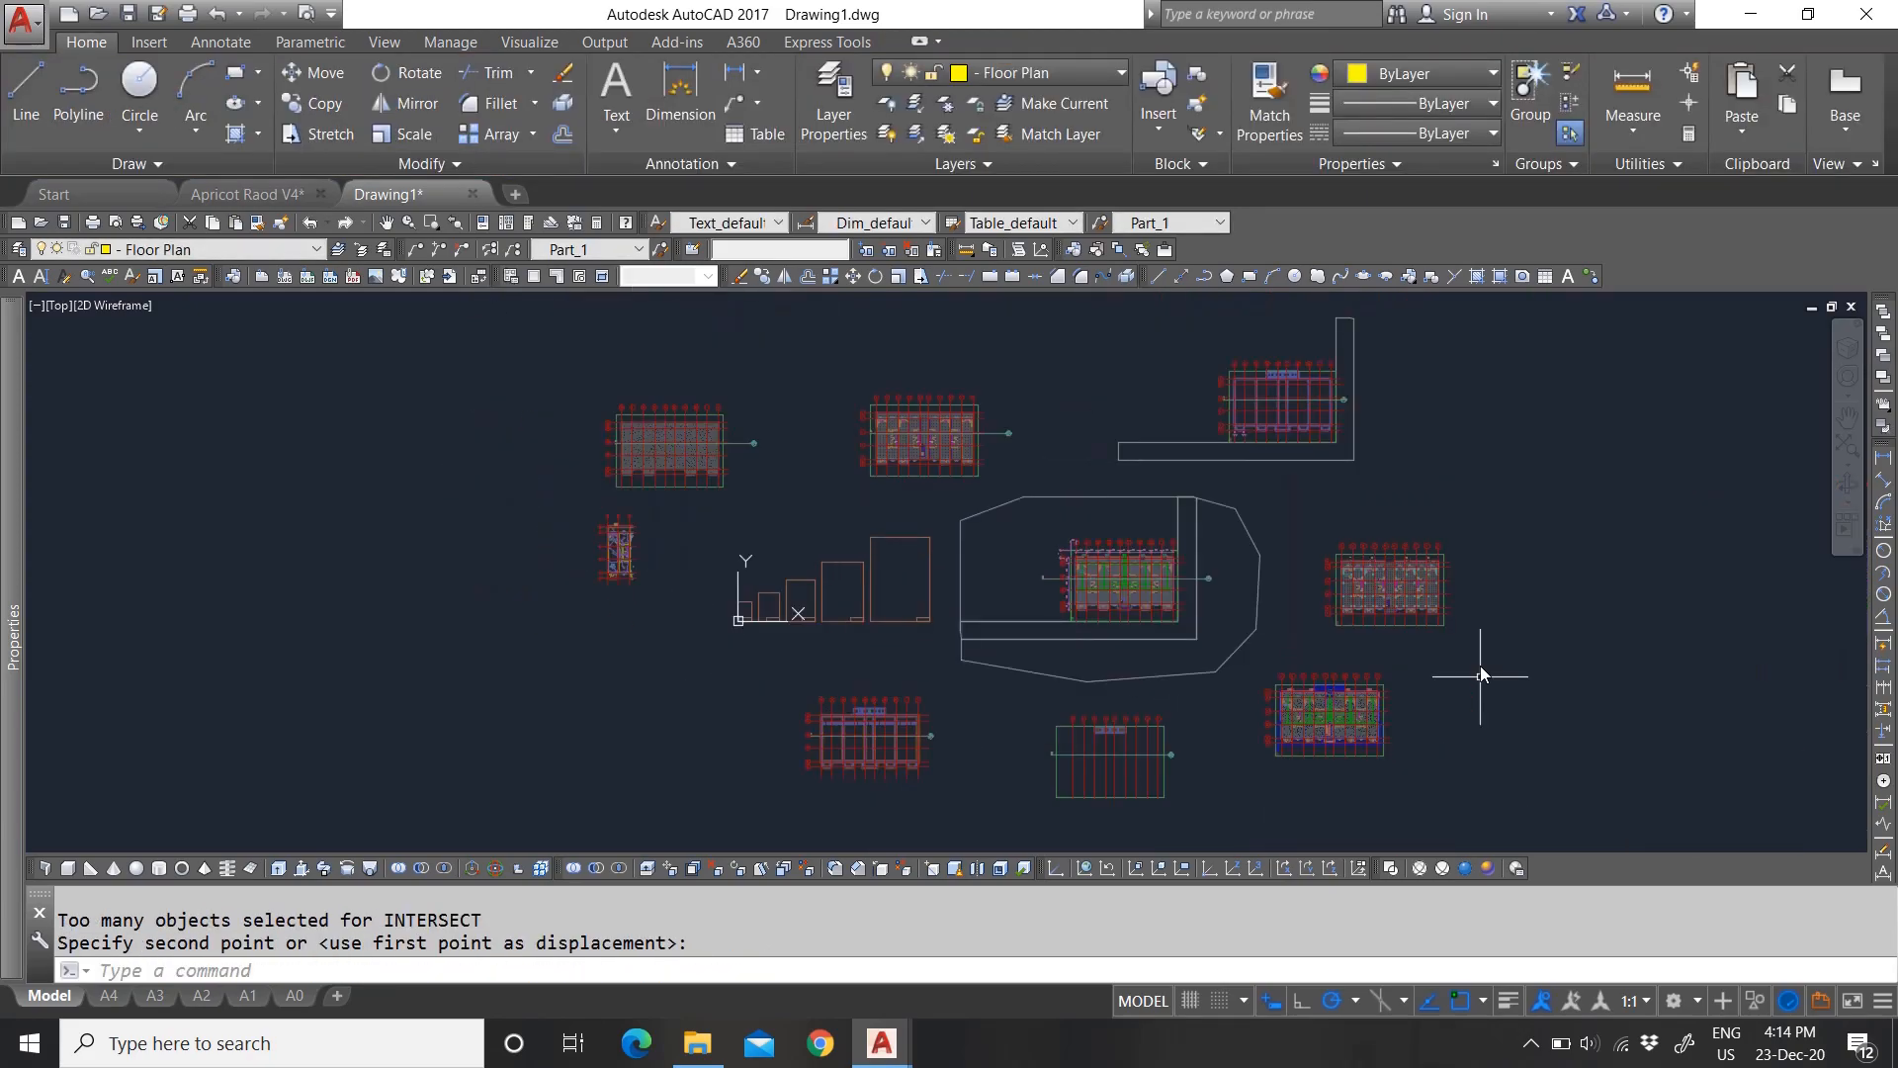
Step: Examine the floor plan inside the irregular site outline up close, including its walls, doors and piping
scroll(923, 519, "up", 5)
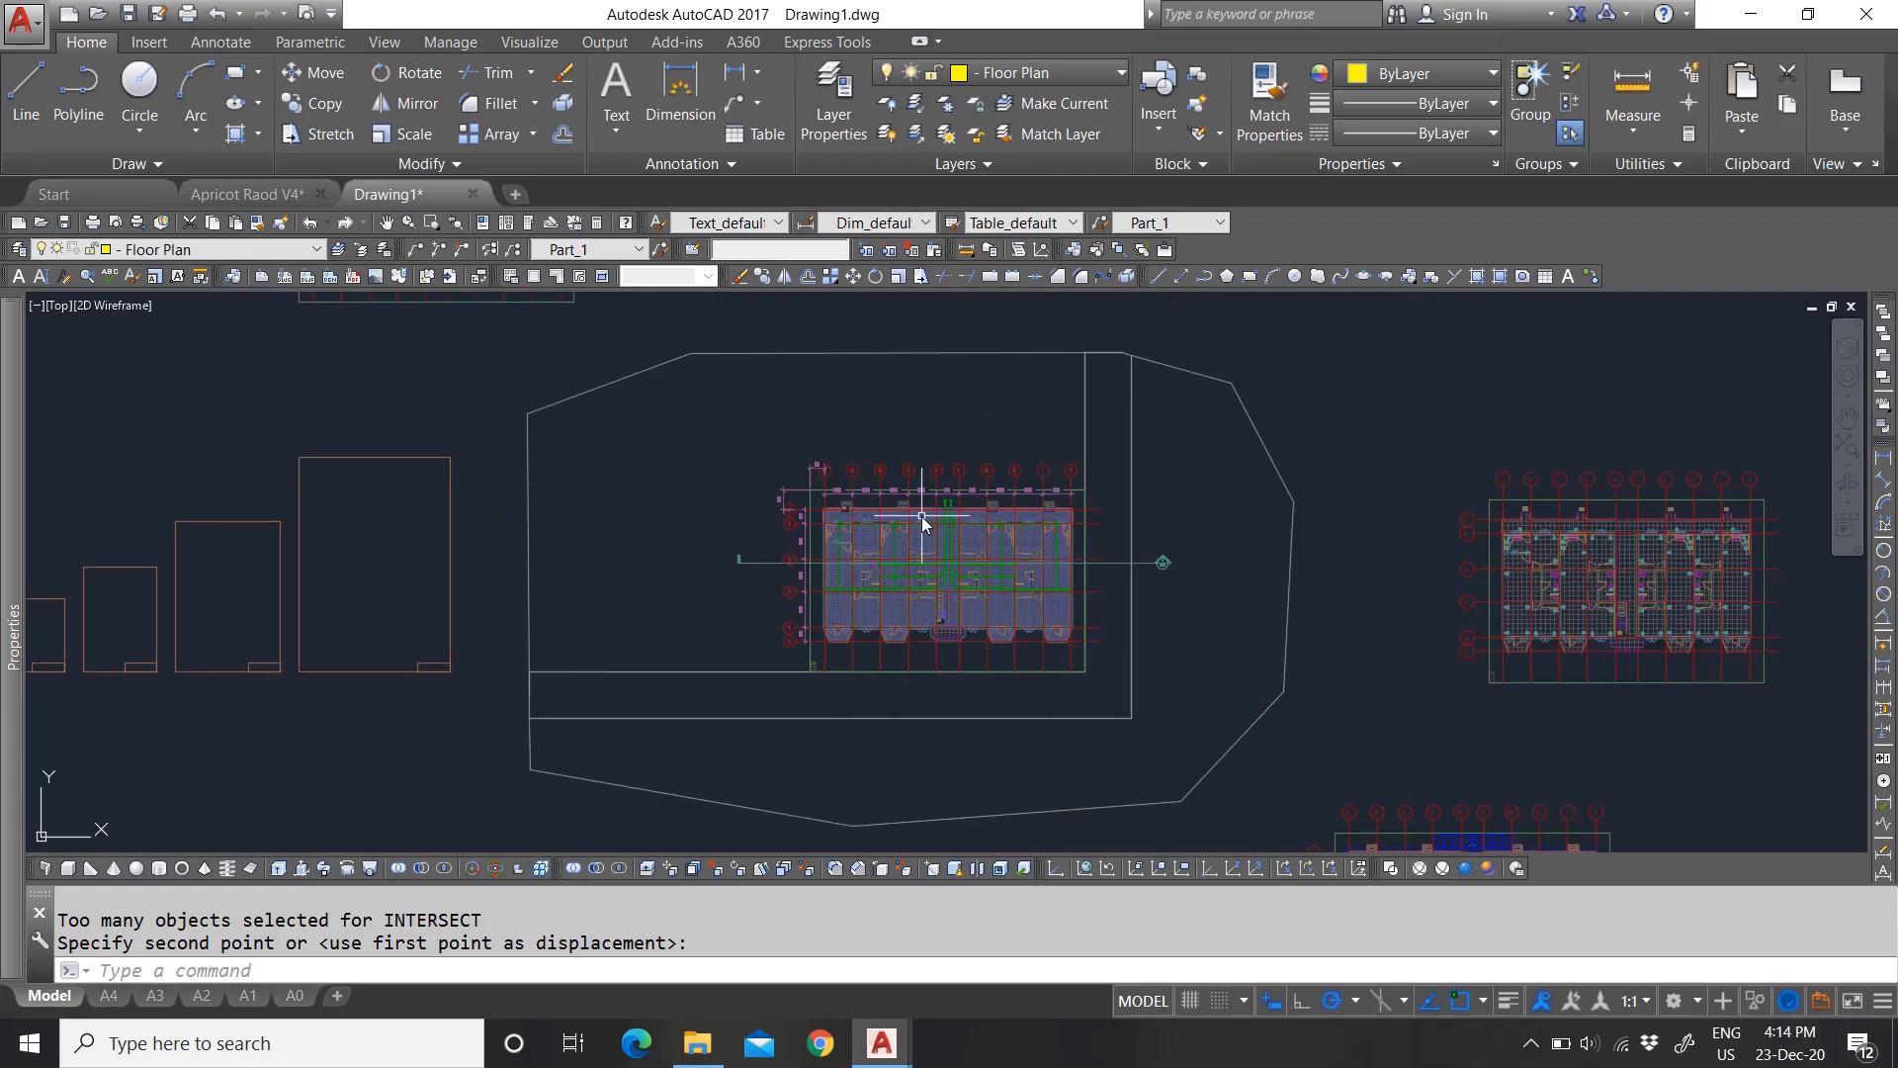
scroll(882, 508, "down", 1)
scroll(596, 514, "up", 1)
scroll(596, 513, "up", 8)
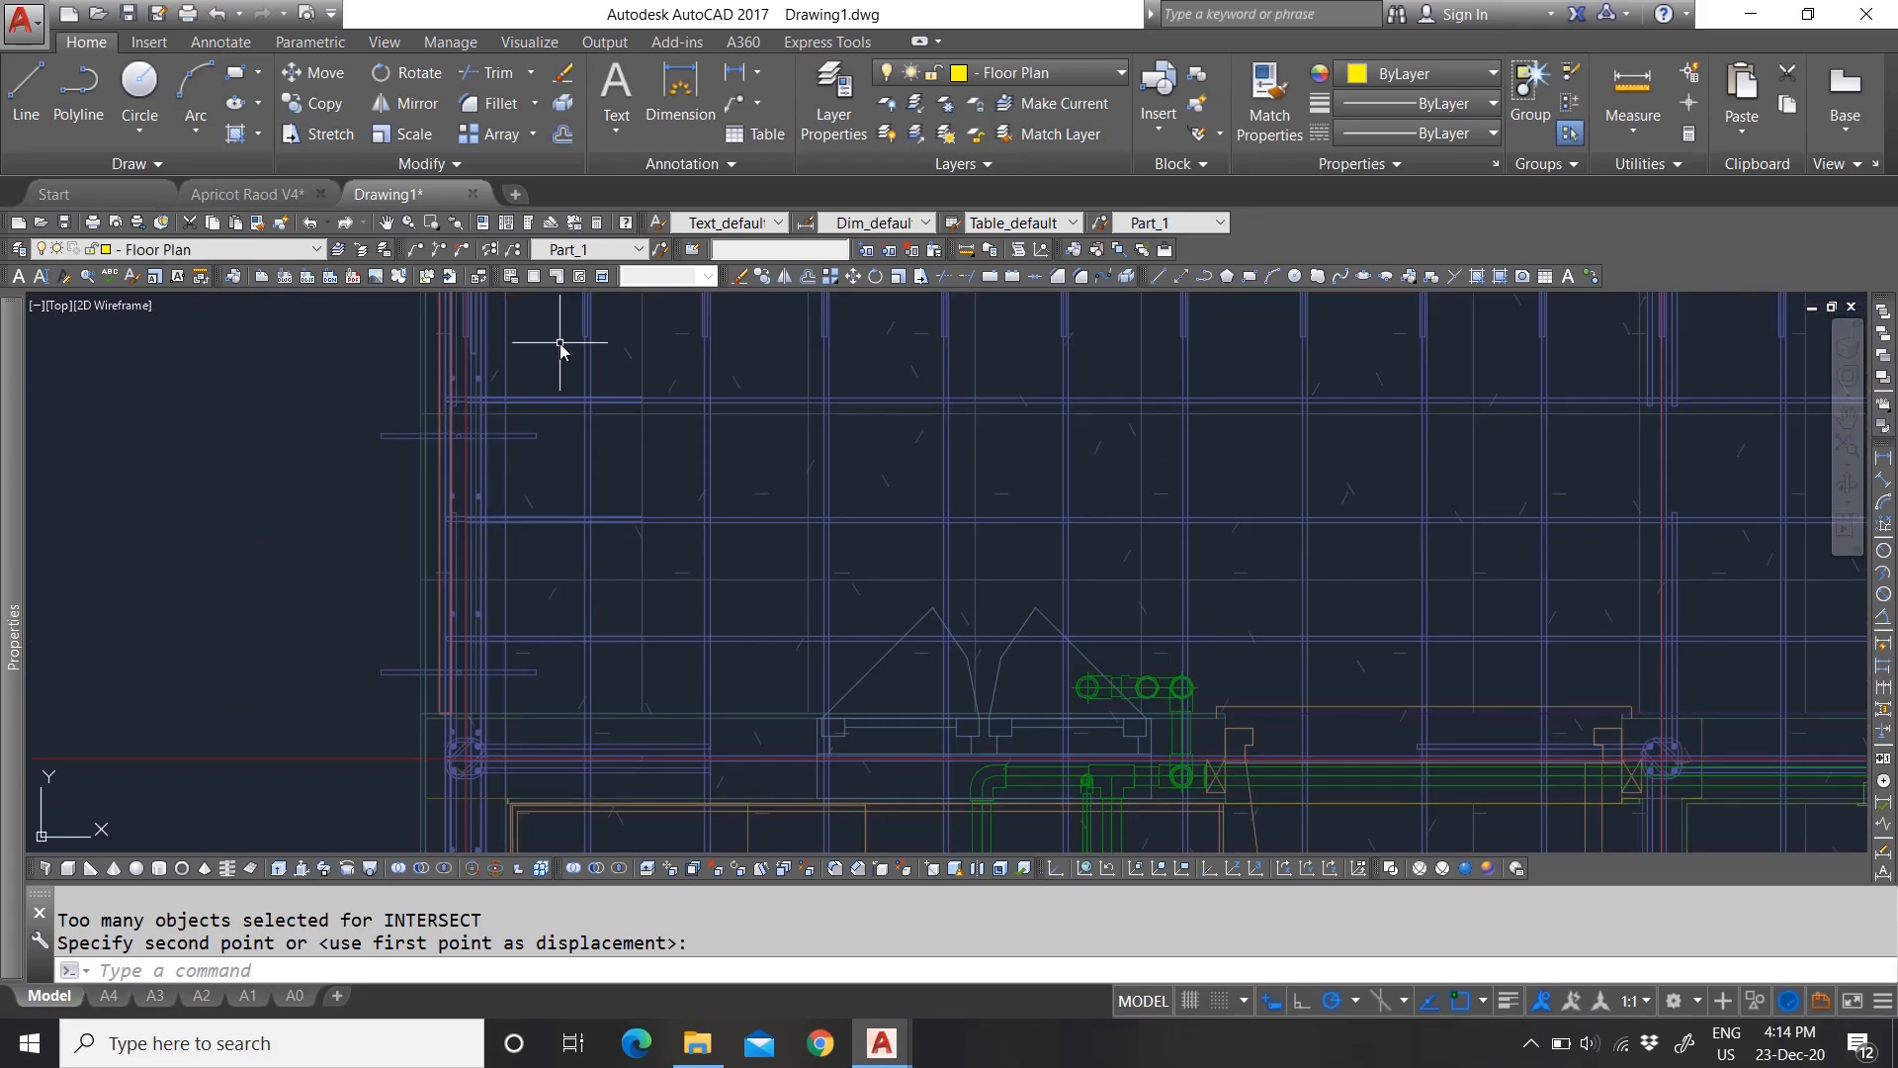
scroll(831, 495, "down", 6)
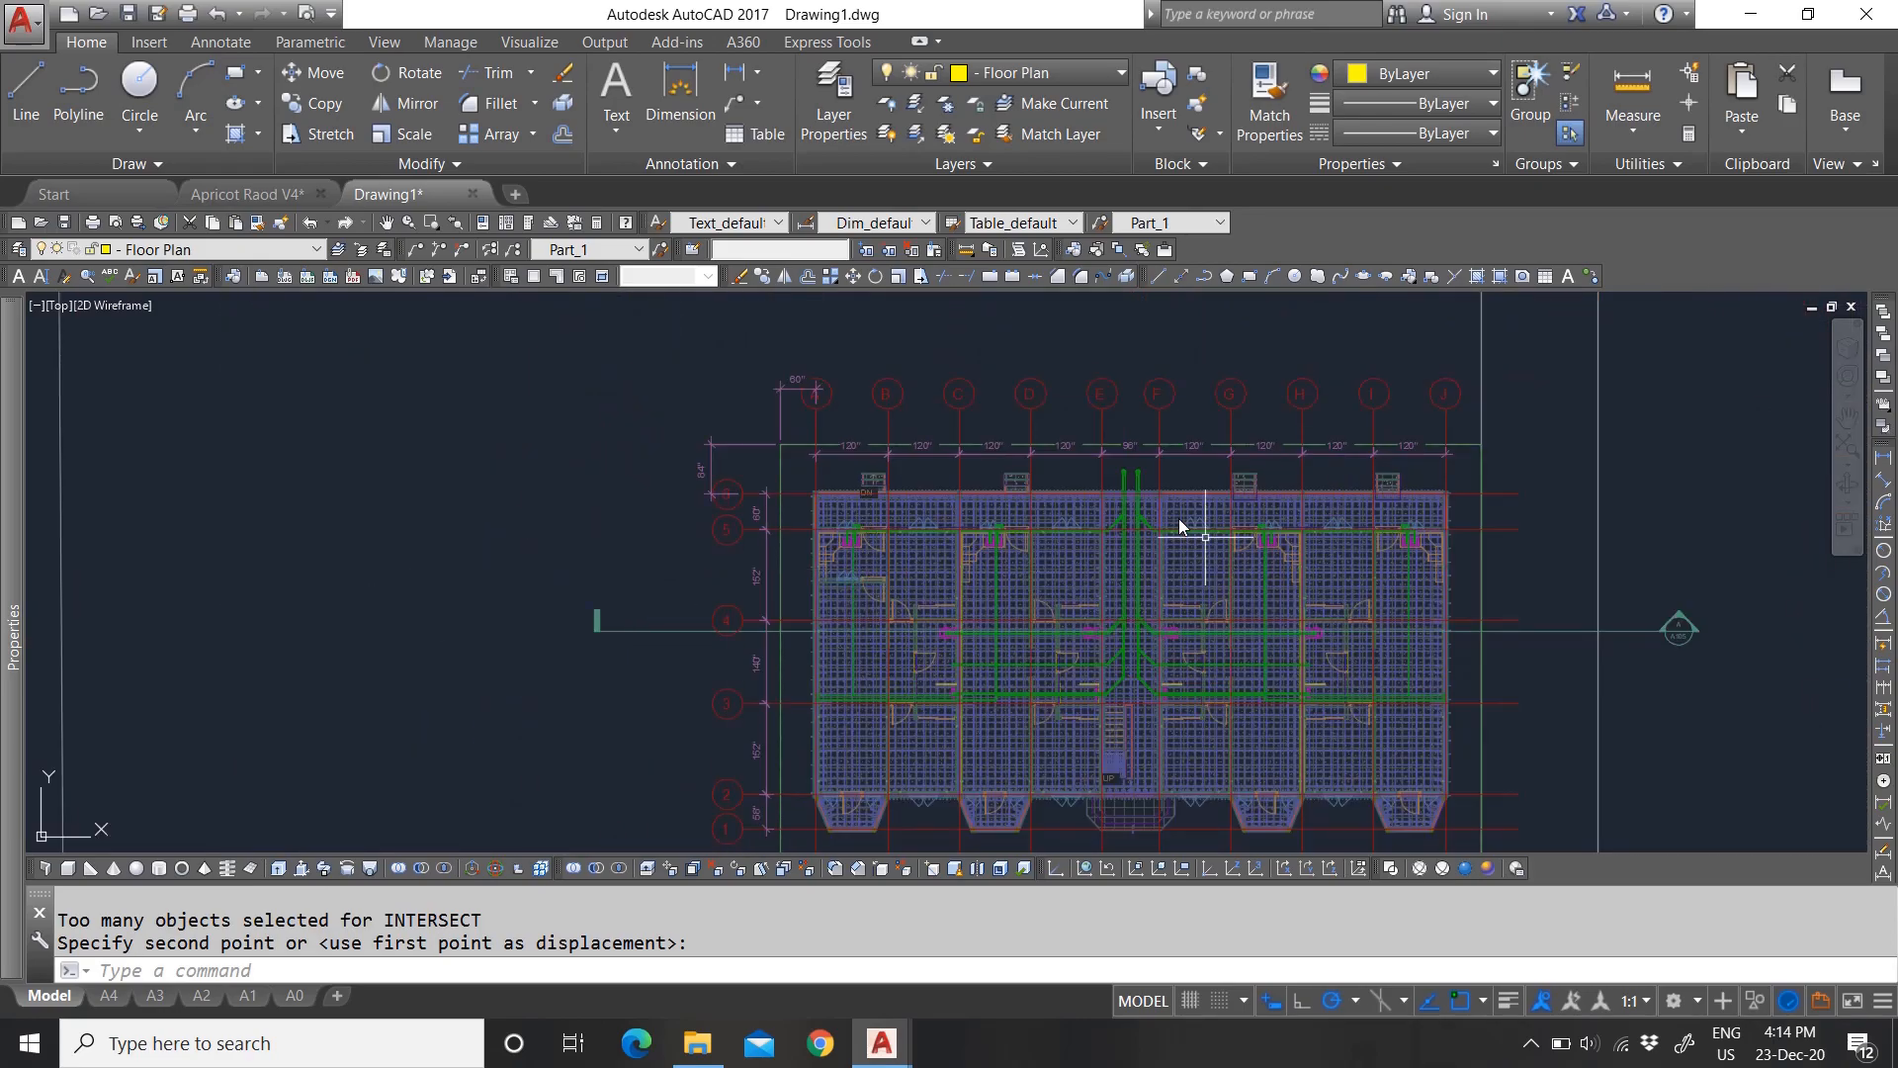
scroll(1178, 524, "up", 4)
scroll(1307, 622, "down", 7)
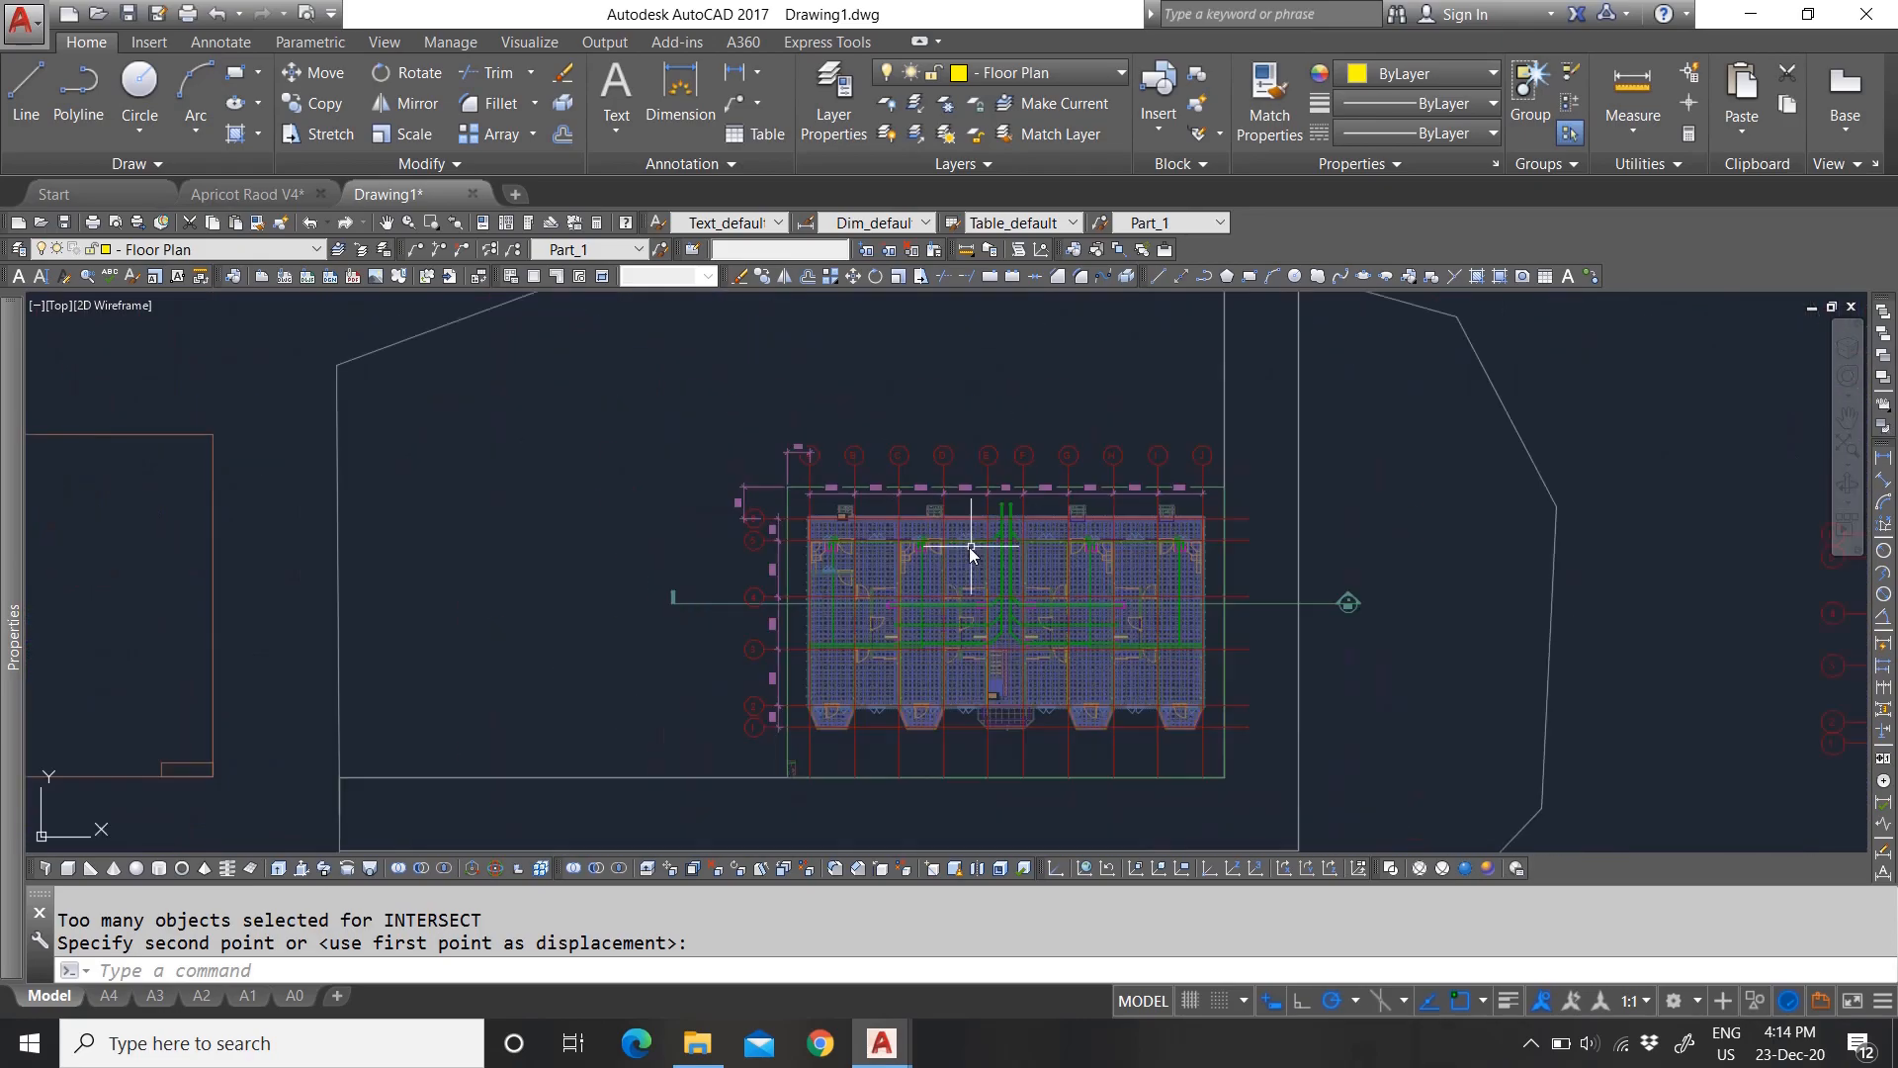
scroll(968, 548, "down", 2)
Step: Select the floor plan reference inside the site outline and check its properties, then deselect it
left_click(1157, 492)
left_click(59, 700)
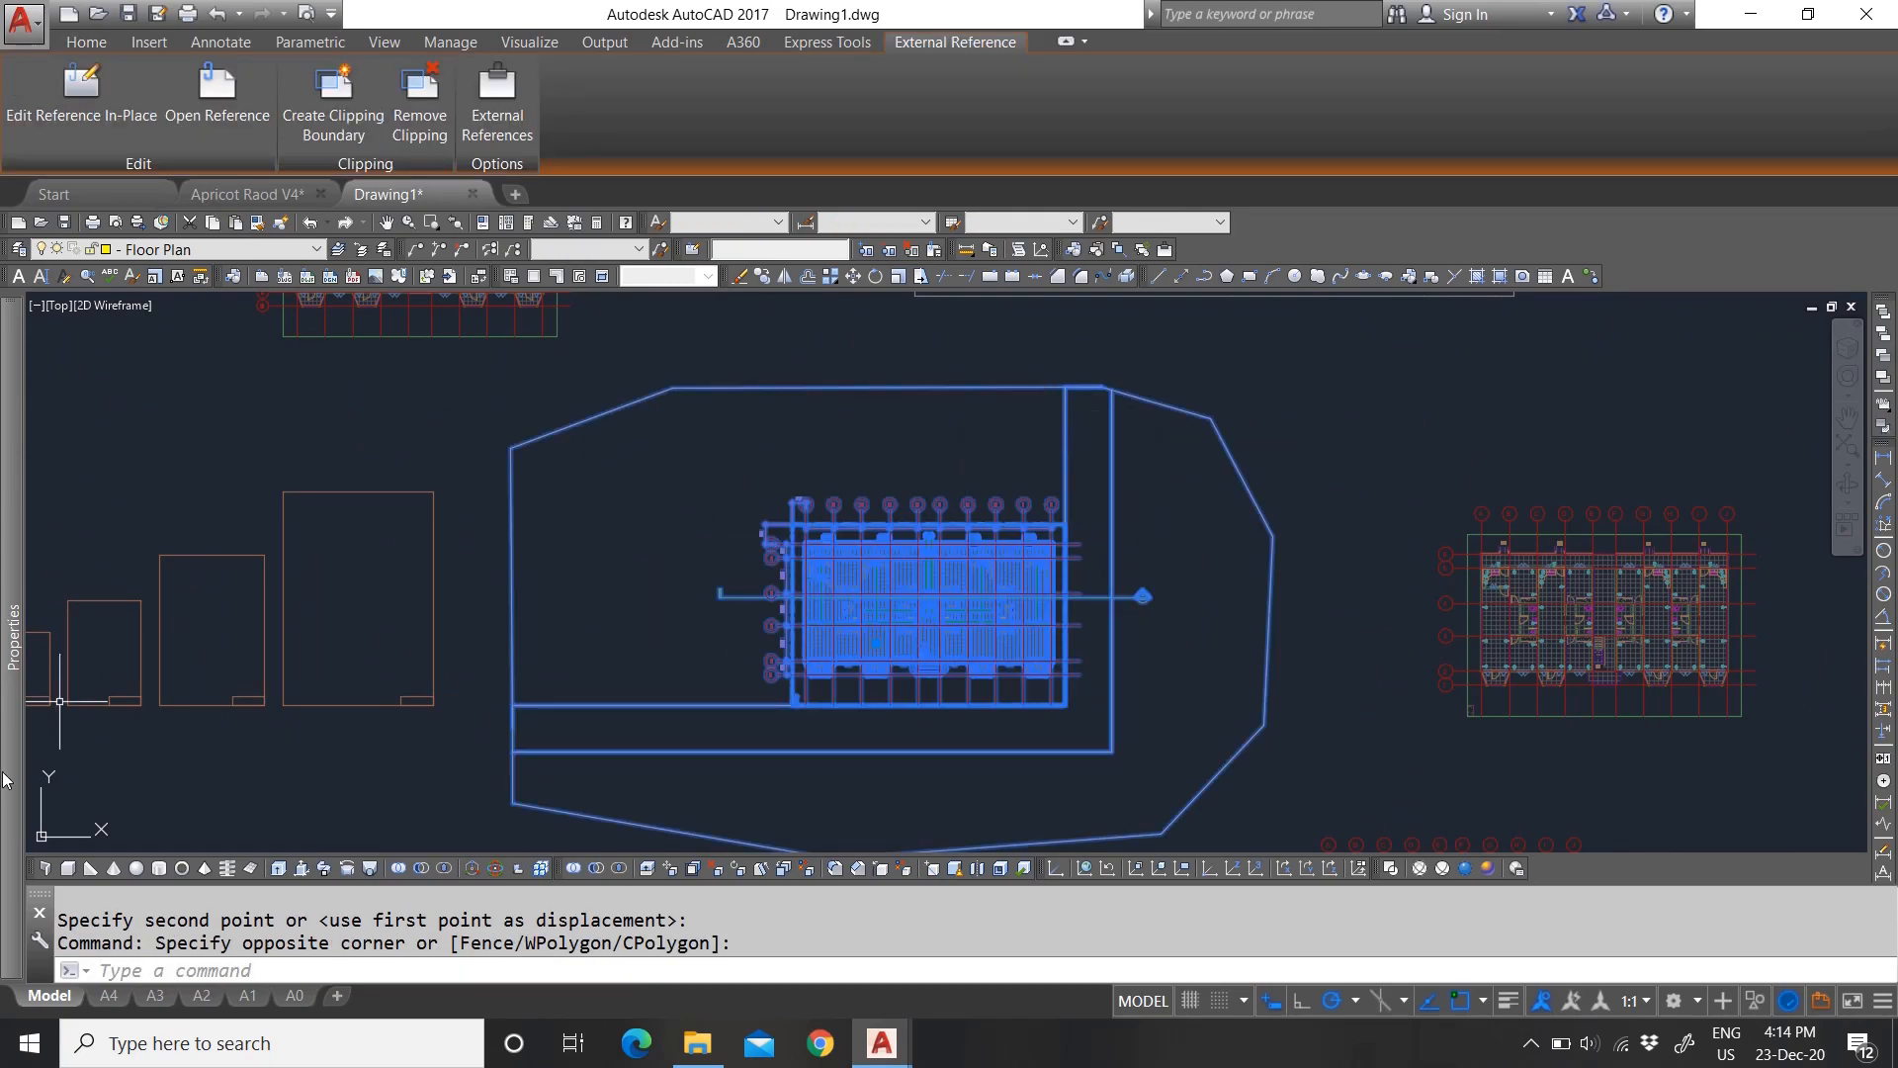
mouse_move(3, 781)
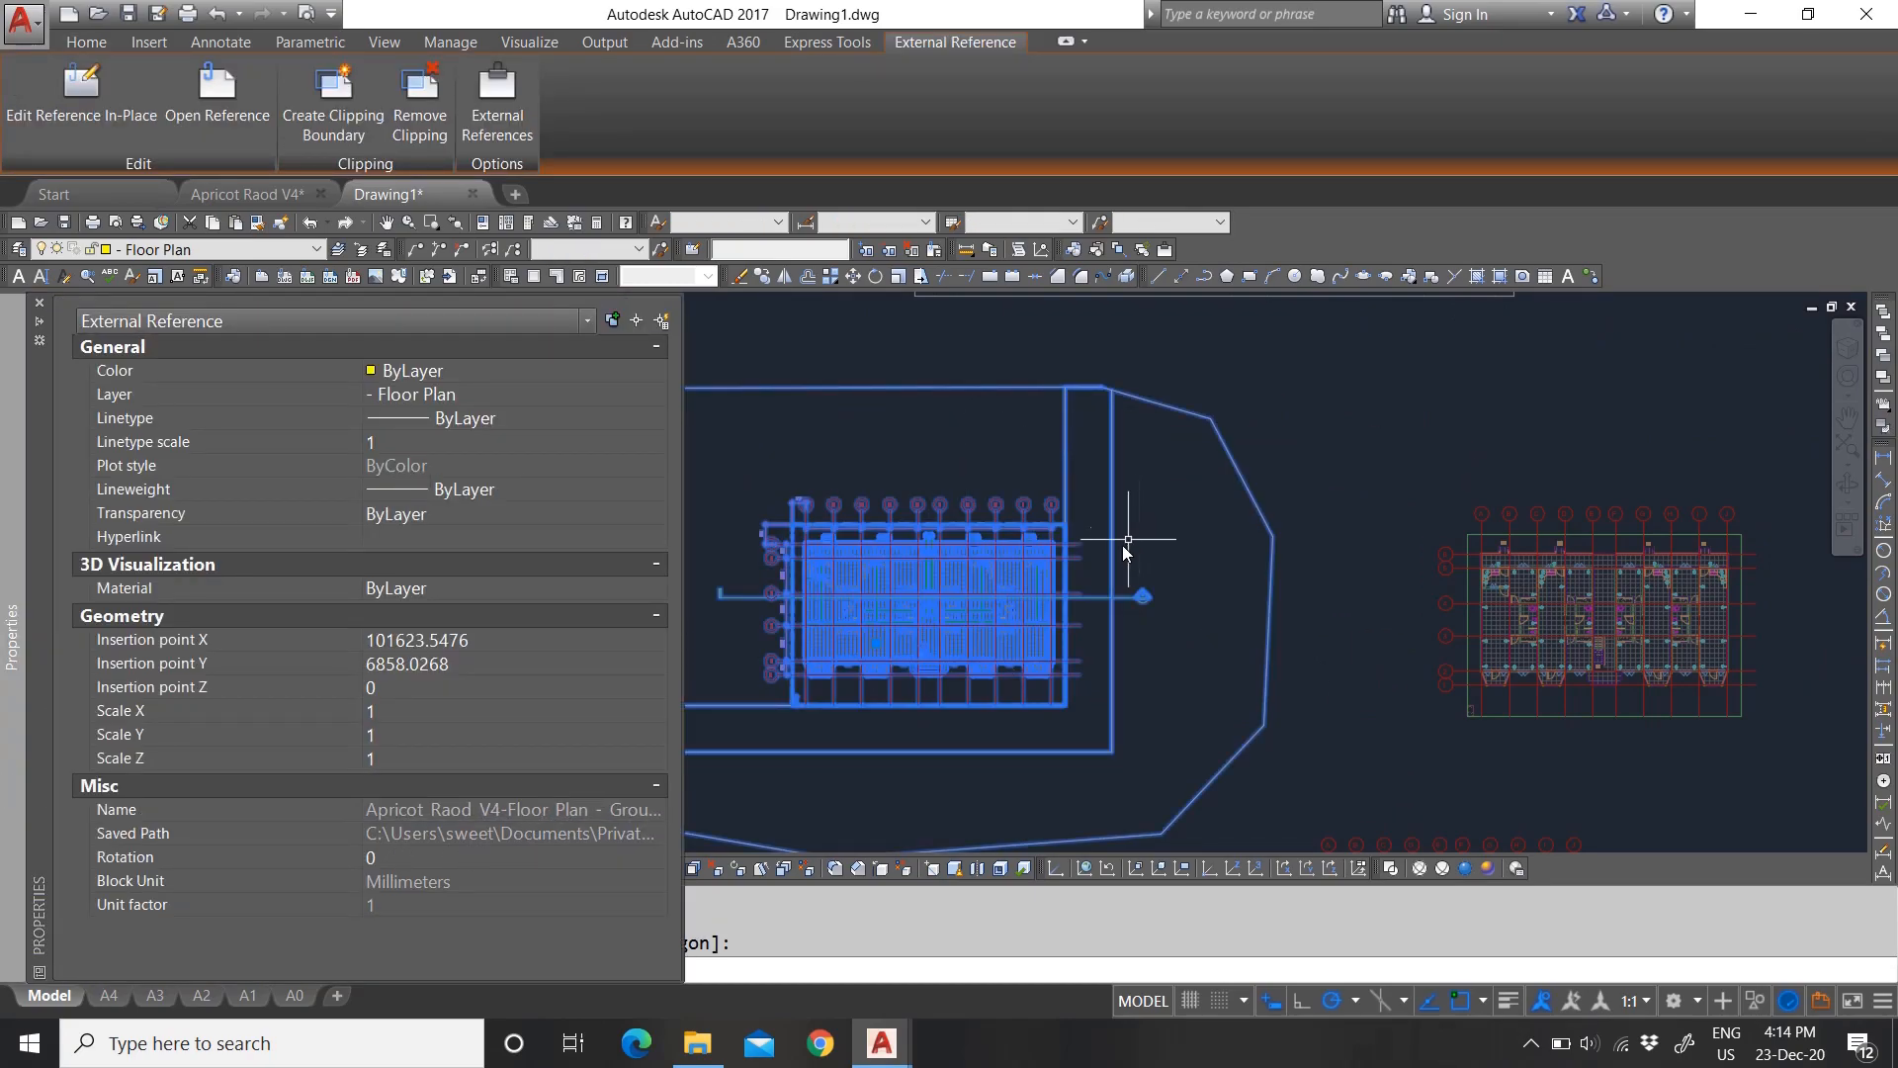
scroll(1069, 555, "up", 6)
key("Escape")
Step: Inspect the site outline plan's bay projections near grid lines 1 and 2 and its dimensions near grid line 6
scroll(1048, 565, "down", 5)
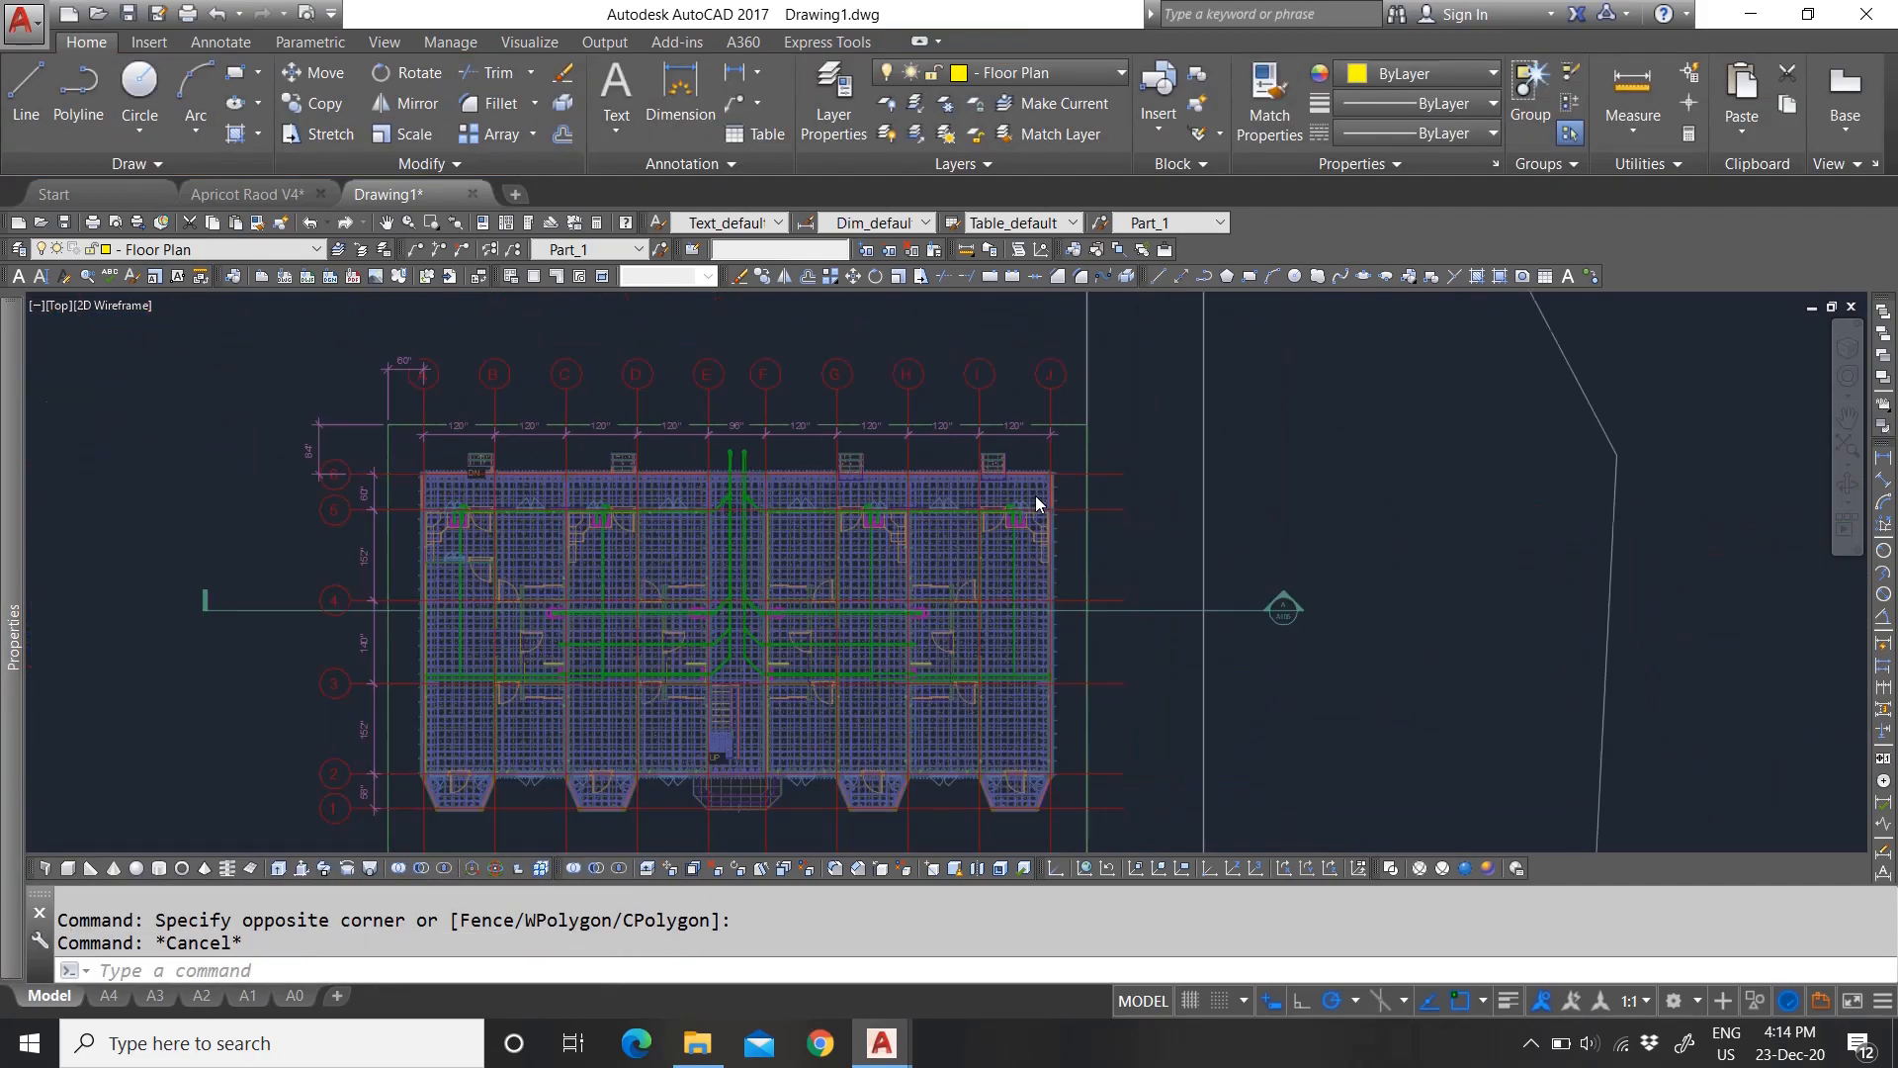
scroll(696, 700, "up", 6)
scroll(782, 717, "up", 4)
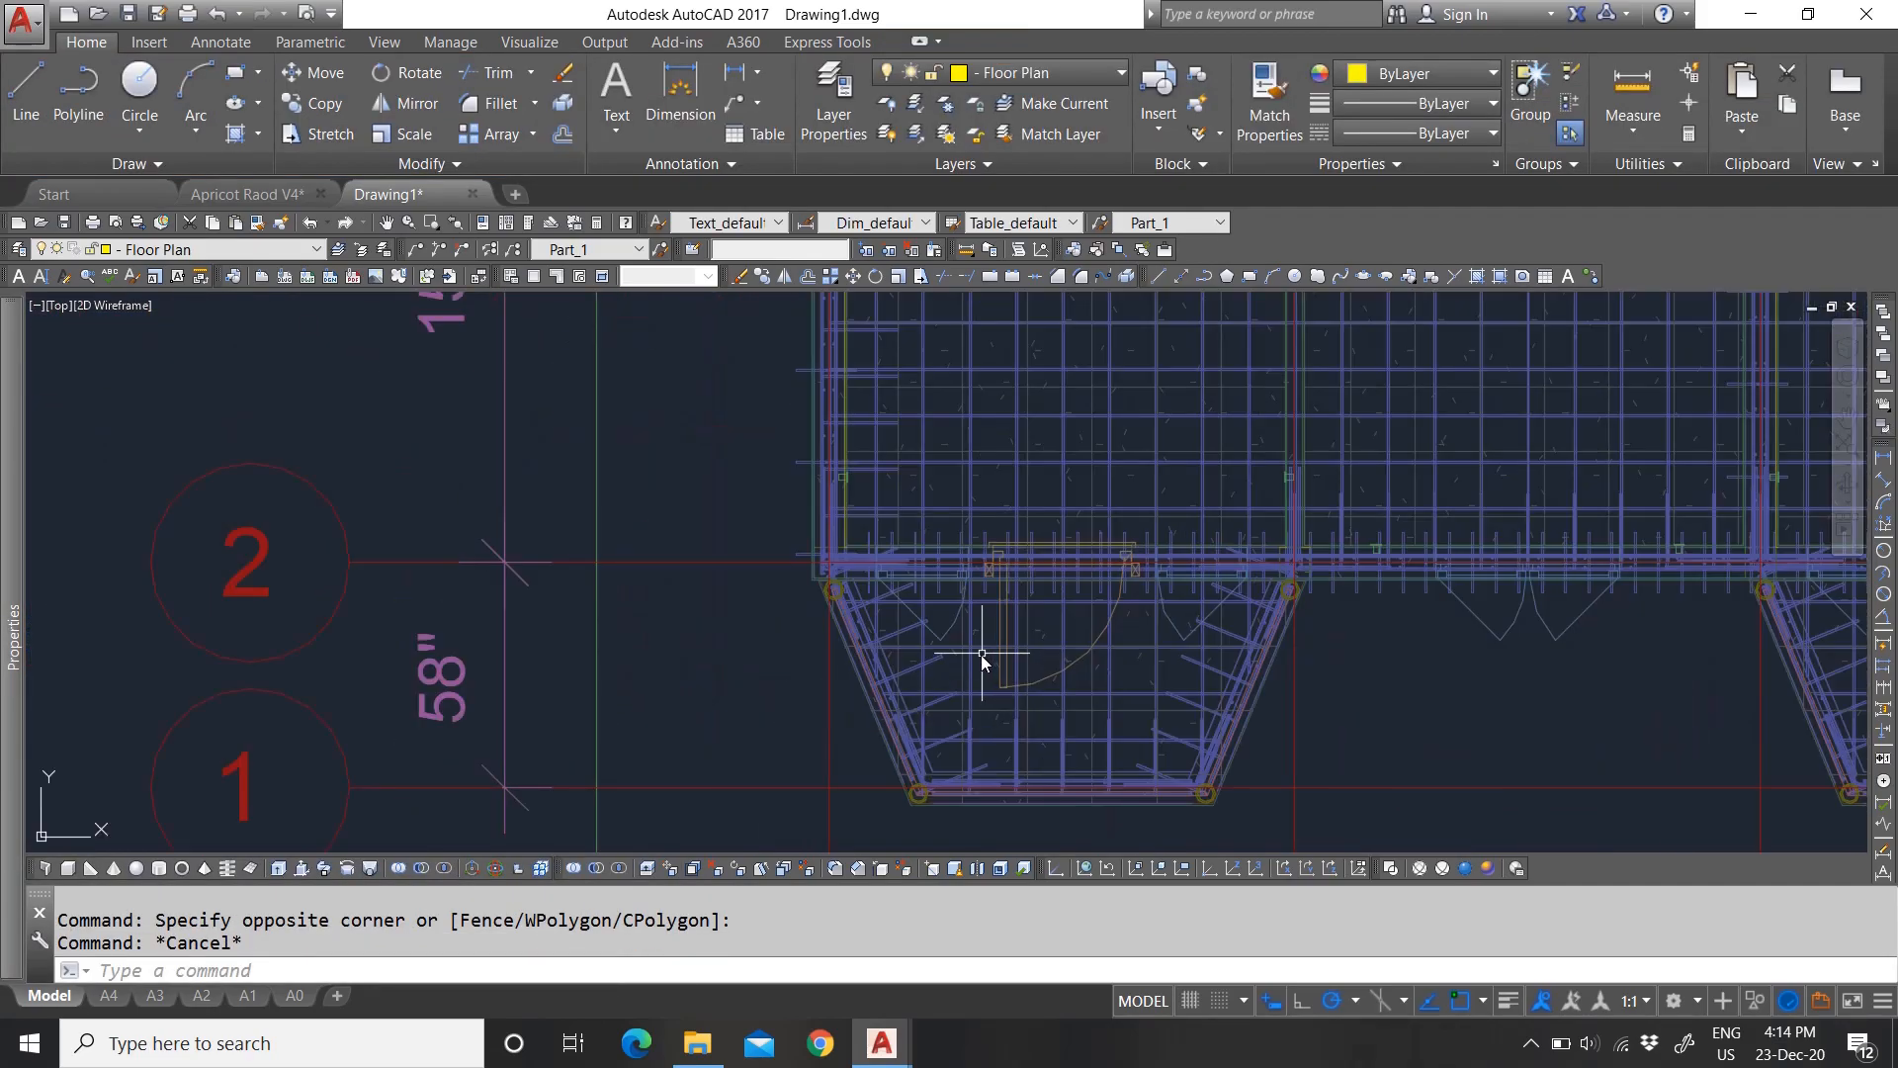
scroll(1221, 638, "up", 2)
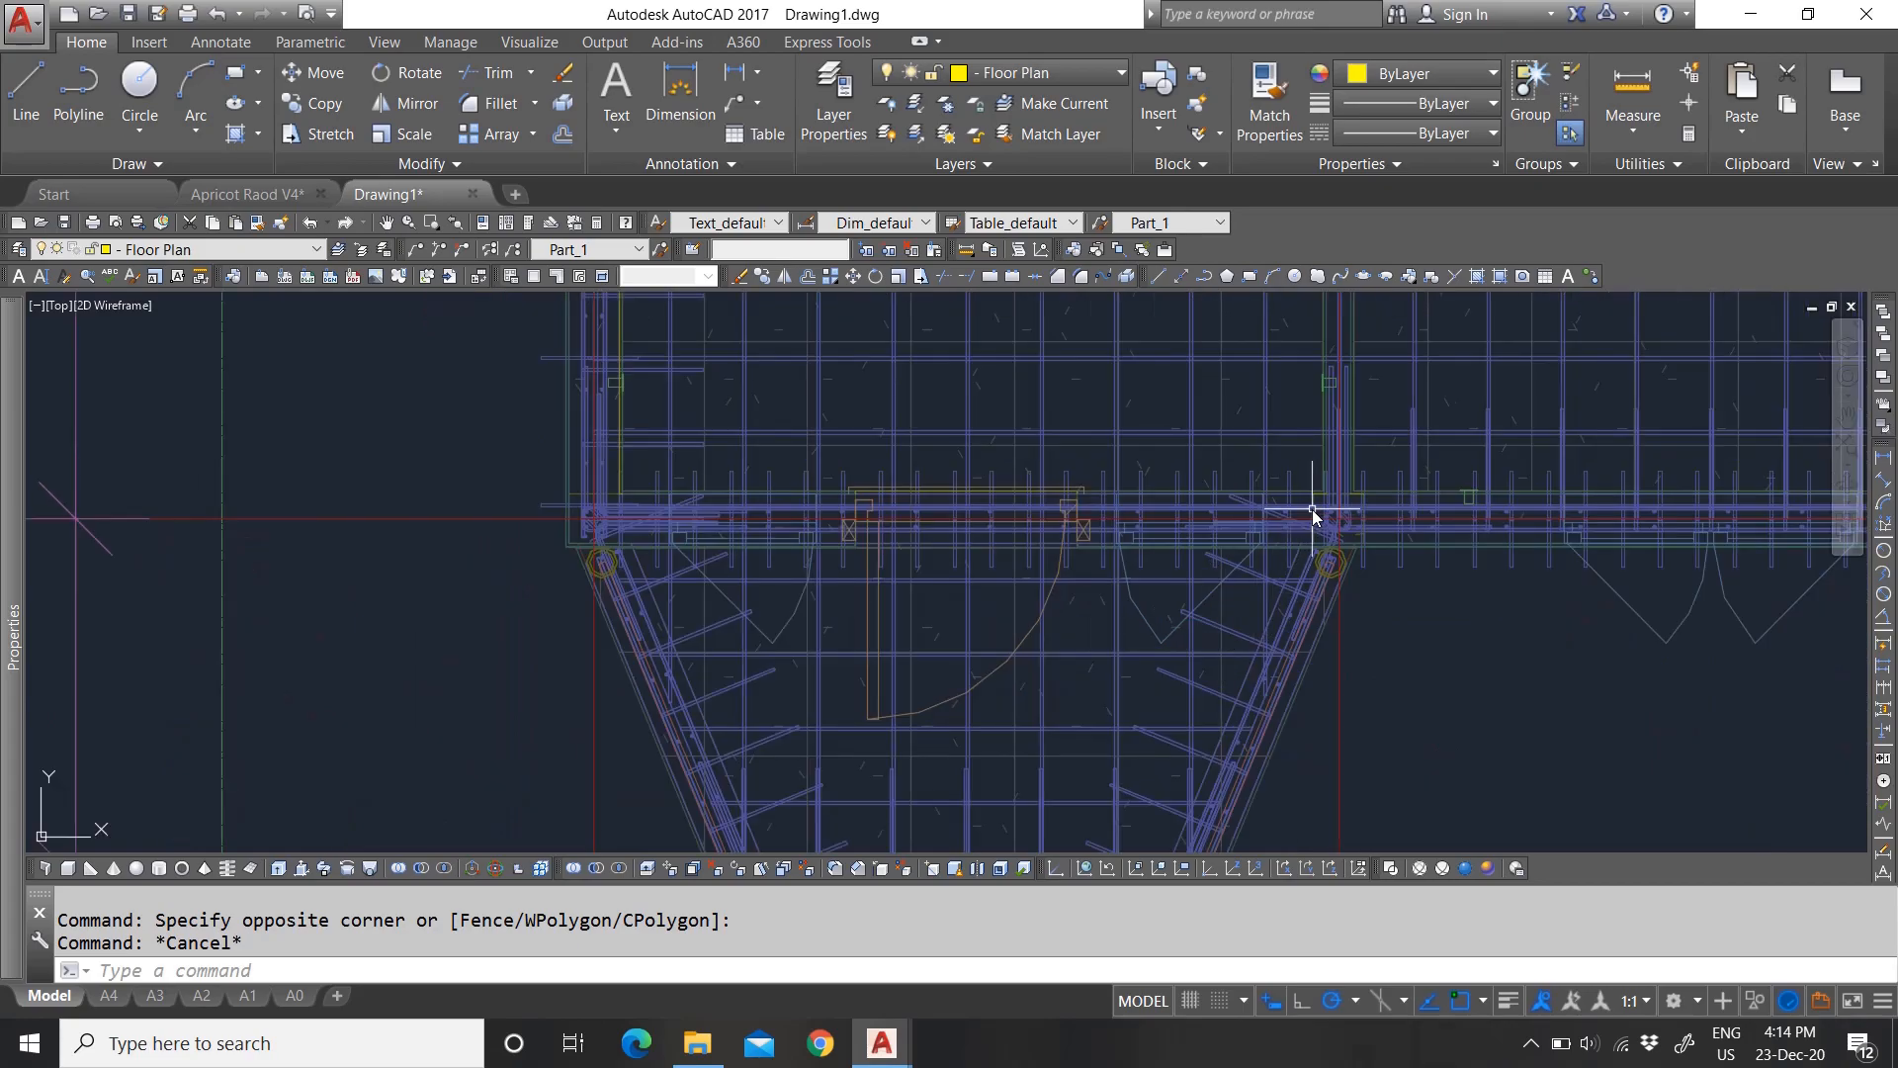
scroll(838, 443, "down", 10)
scroll(856, 597, "down", 3)
scroll(771, 504, "up", 9)
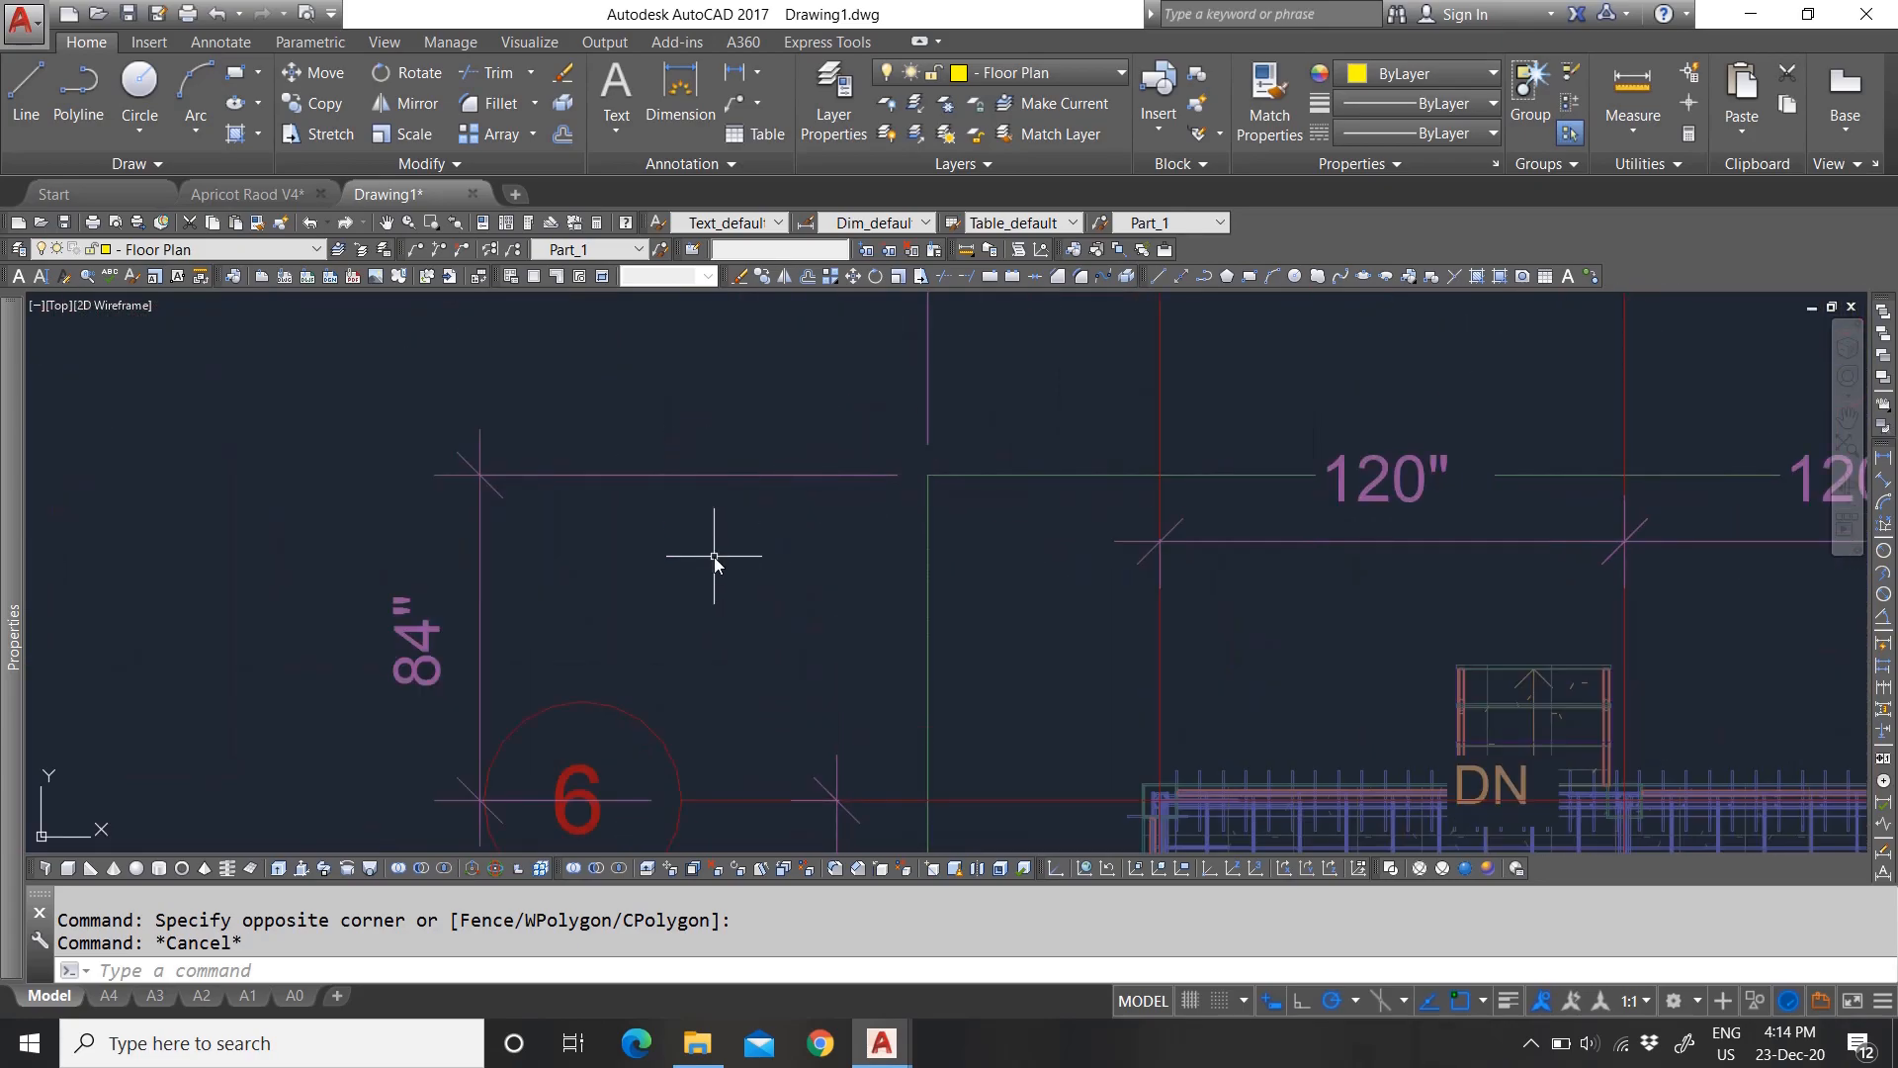
Step: Review the other spread-out floor plan references one by one, checking the linework of each level
scroll(762, 519, "down", 7)
scroll(1137, 504, "down", 2)
scroll(1194, 514, "up", 12)
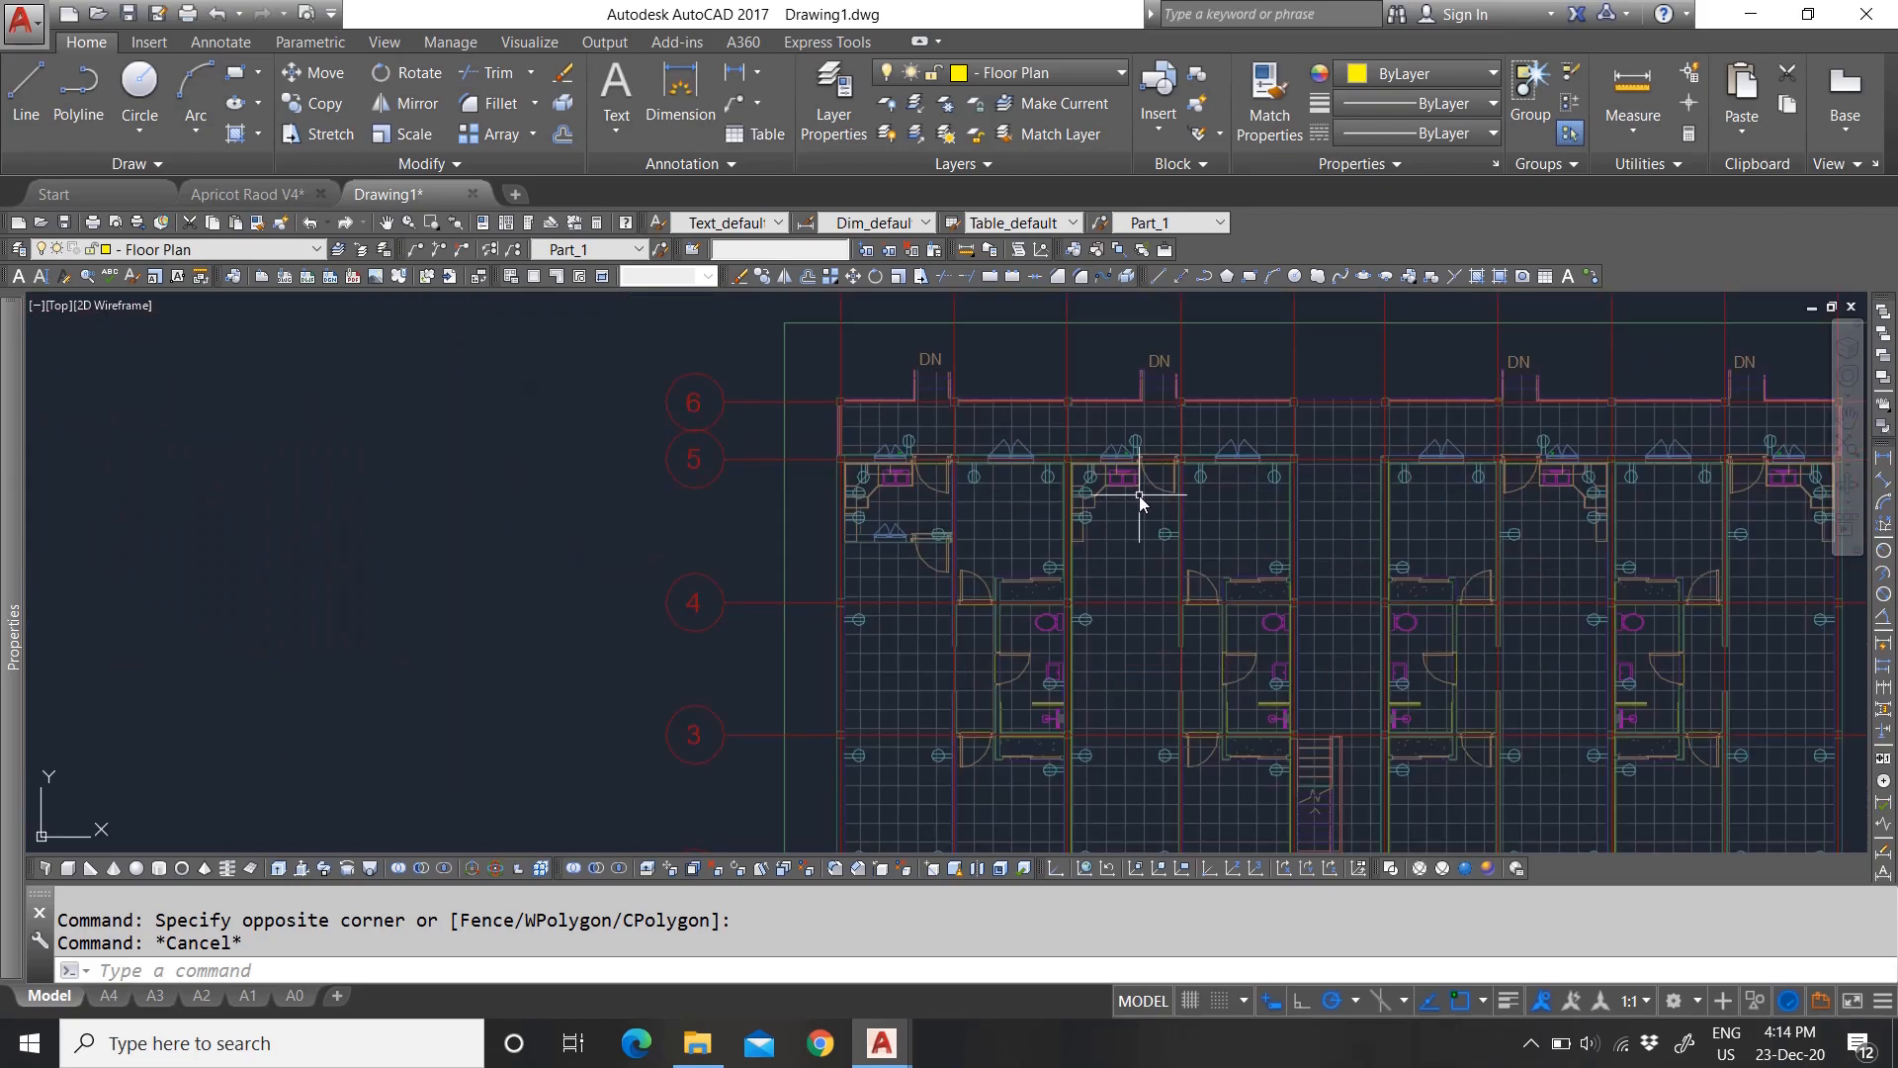
scroll(1139, 495, "down", 6)
scroll(957, 346, "up", 2)
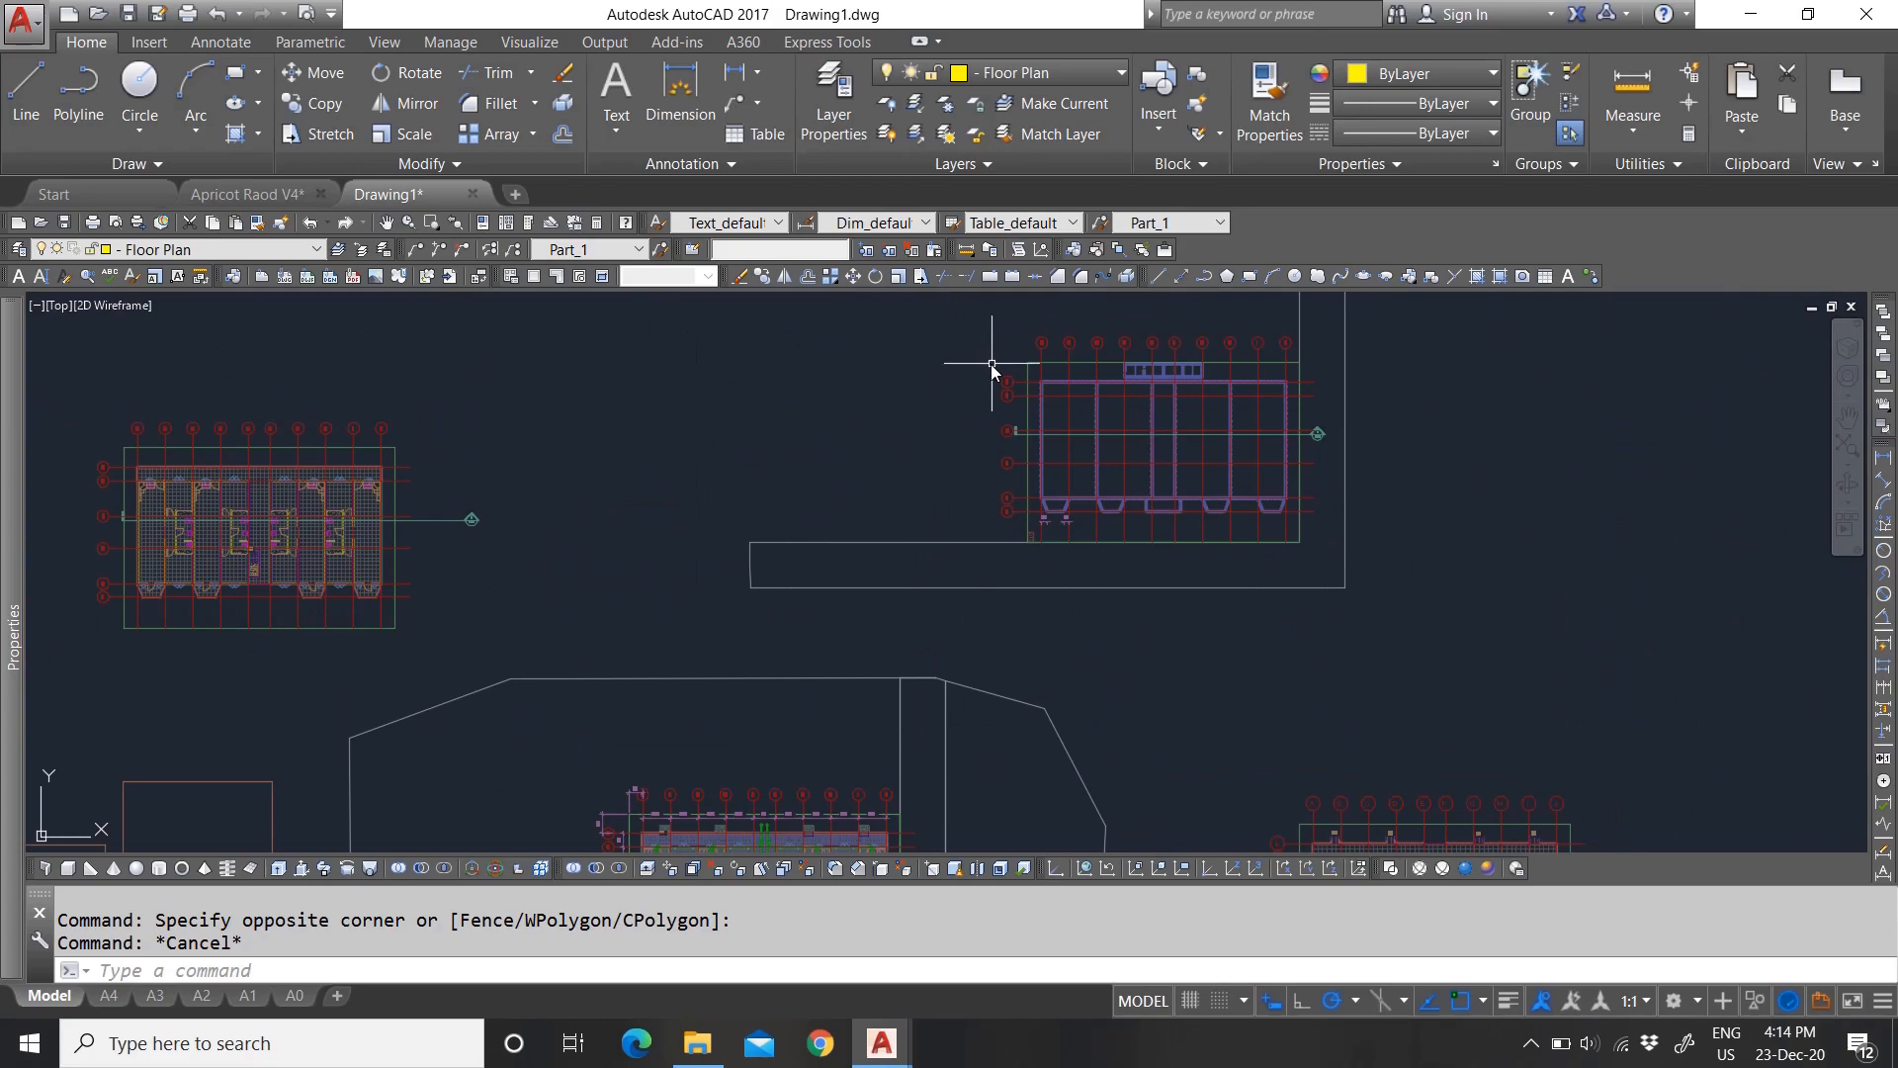
scroll(992, 366, "down", 5)
scroll(806, 608, "up", 4)
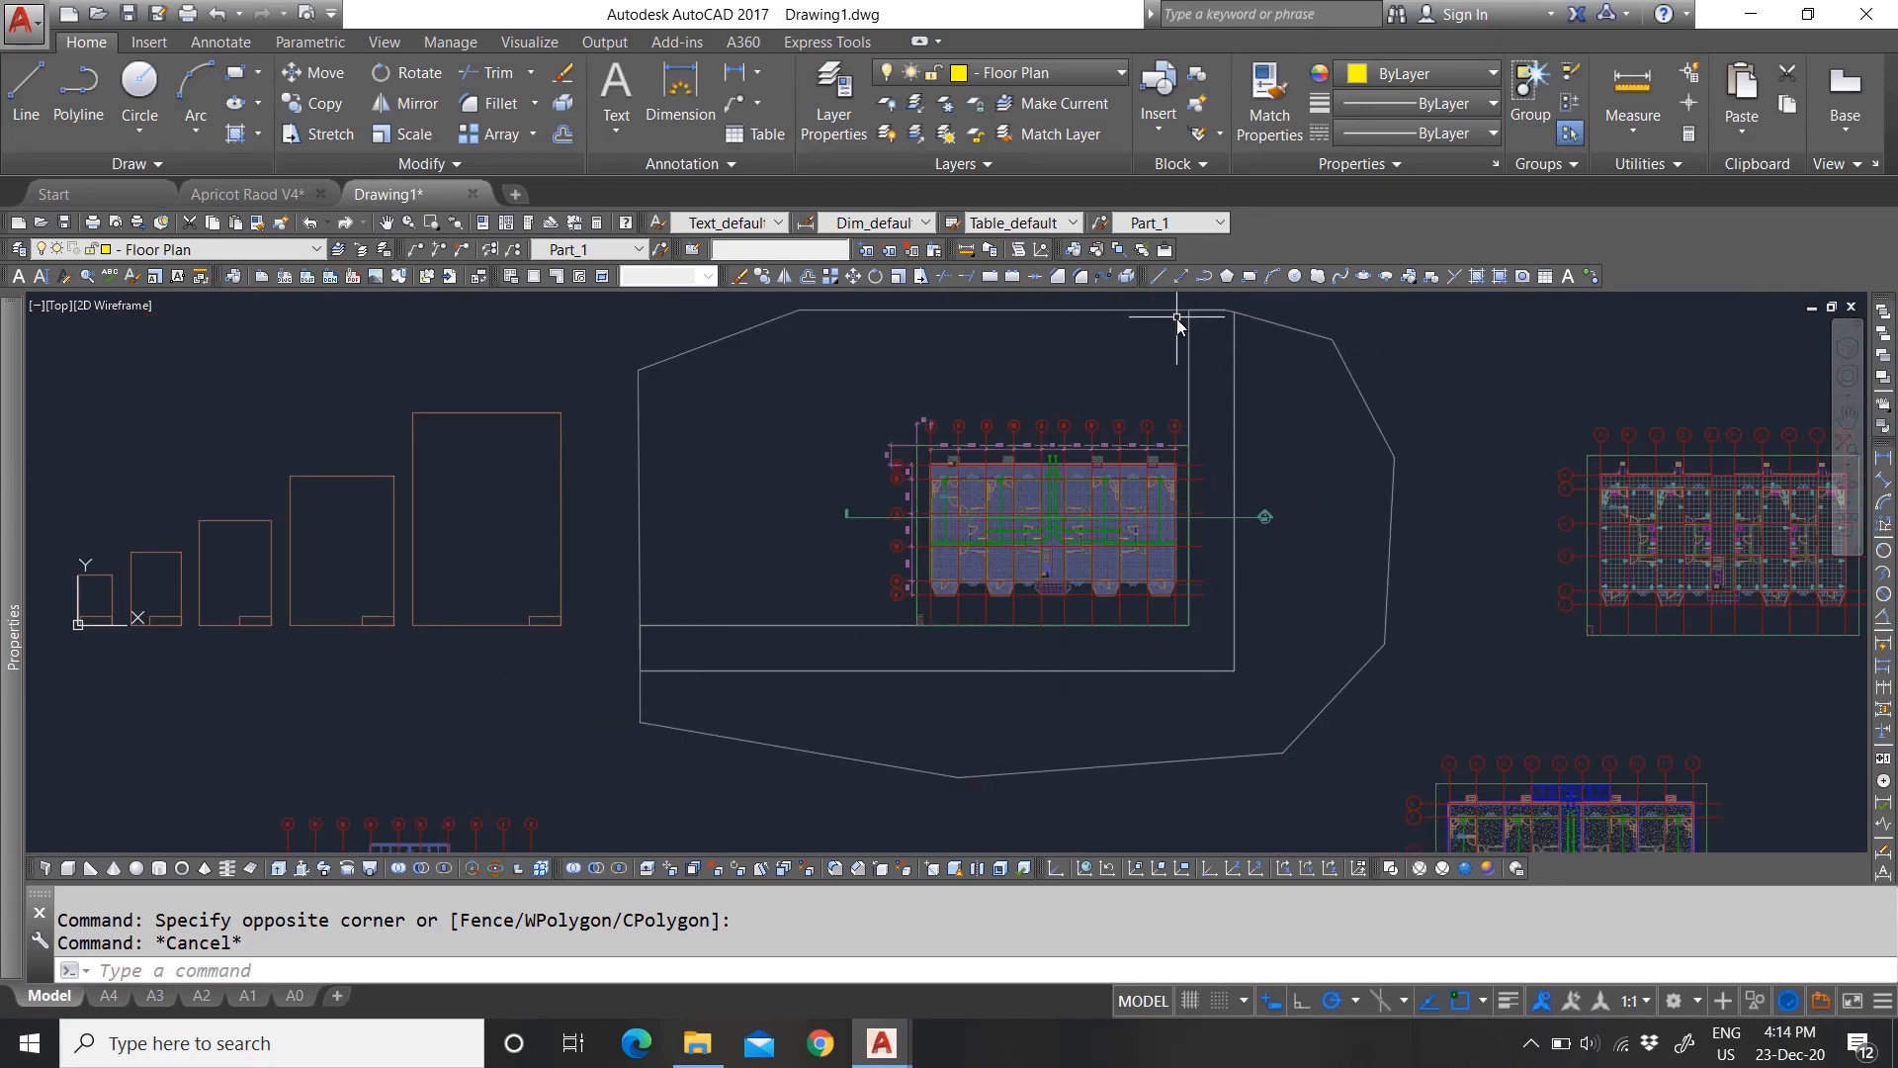
scroll(698, 423, "down", 3)
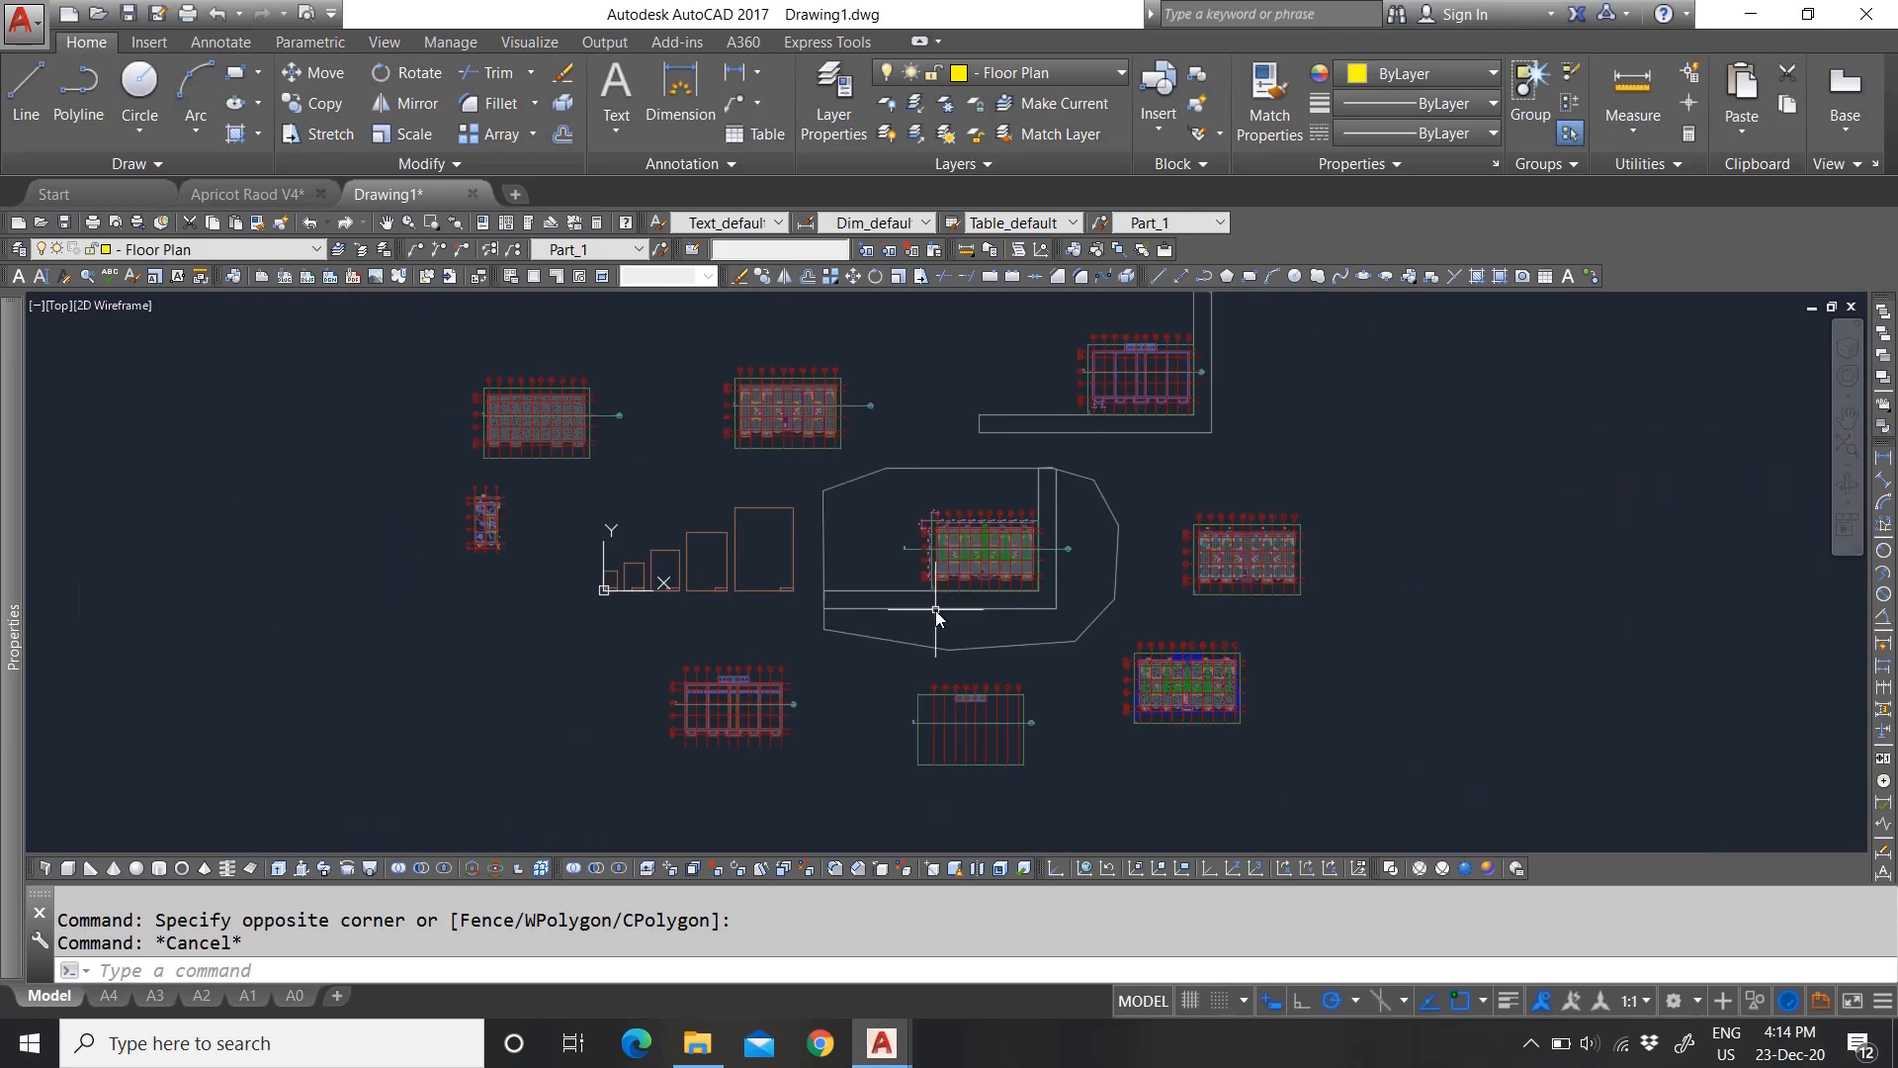
scroll(618, 731, "up", 9)
scroll(788, 670, "down", 7)
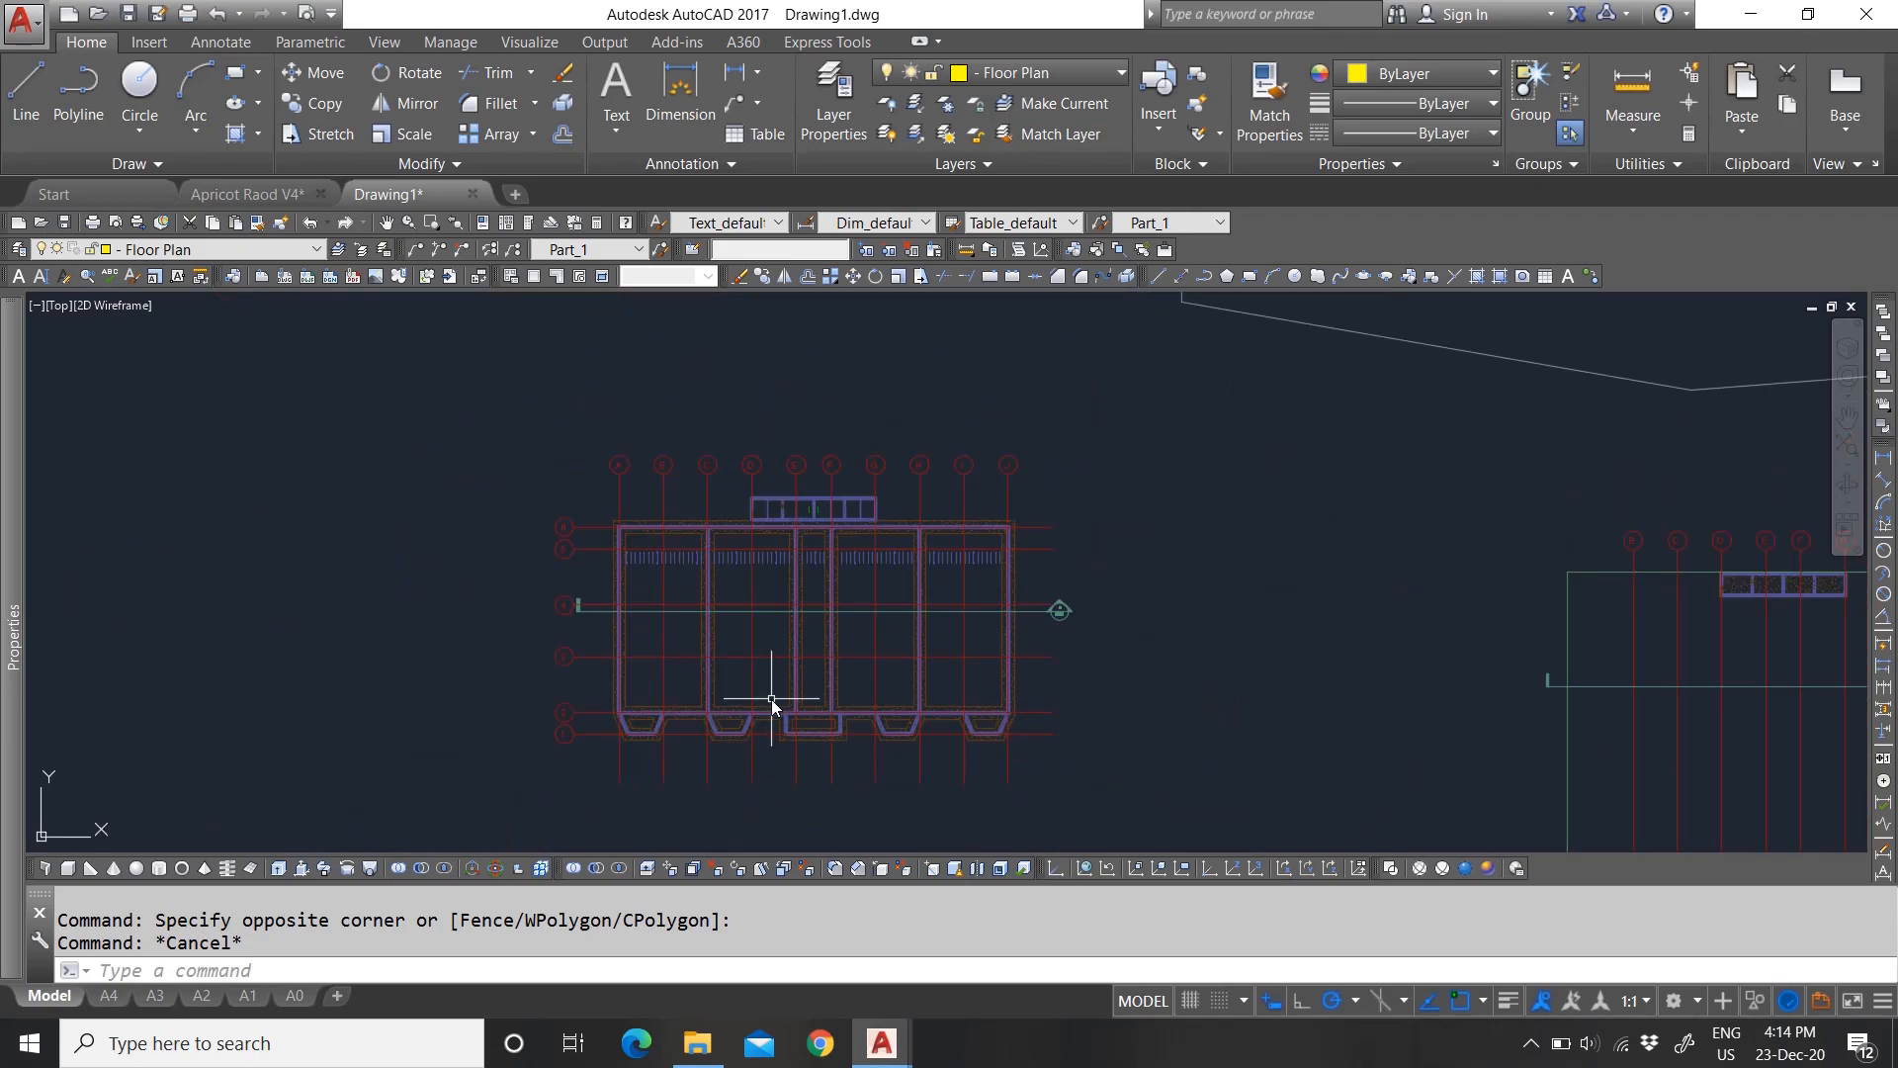
scroll(1497, 555, "up", 10)
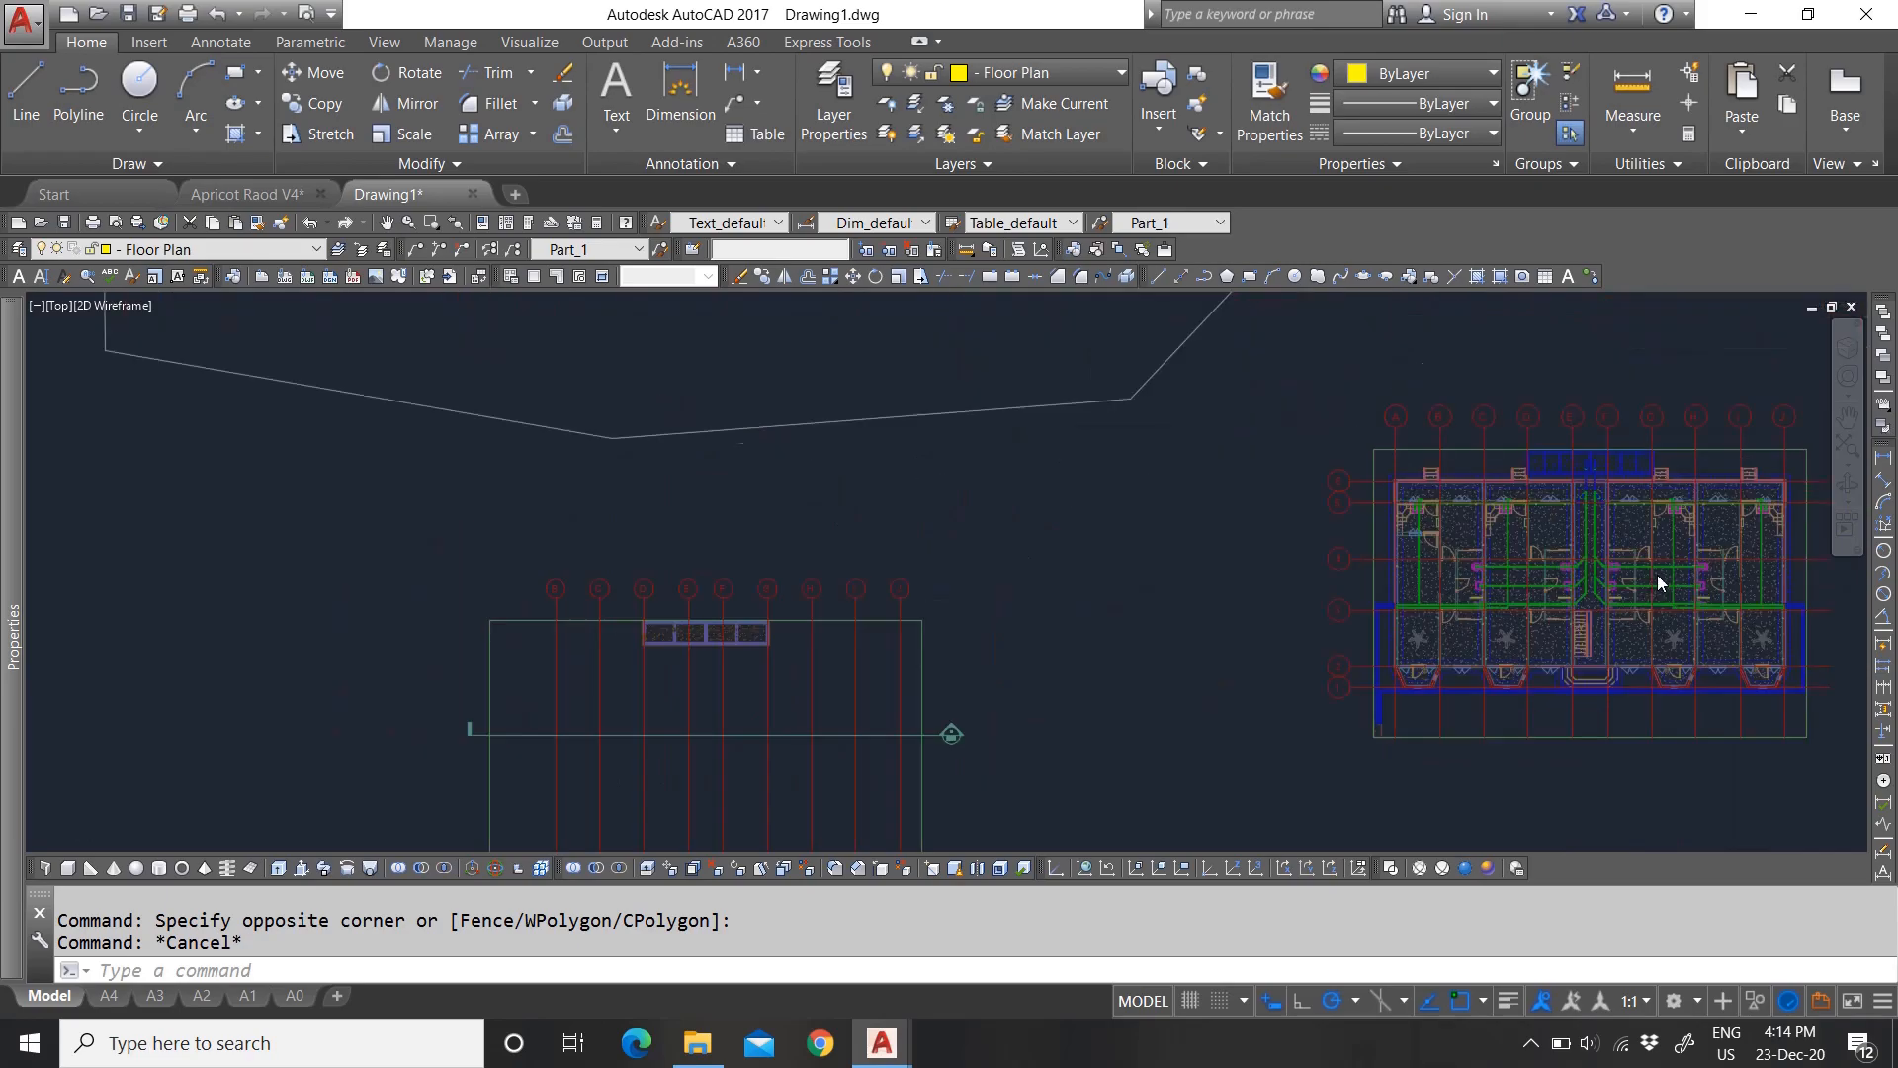
scroll(1181, 728, "down", 7)
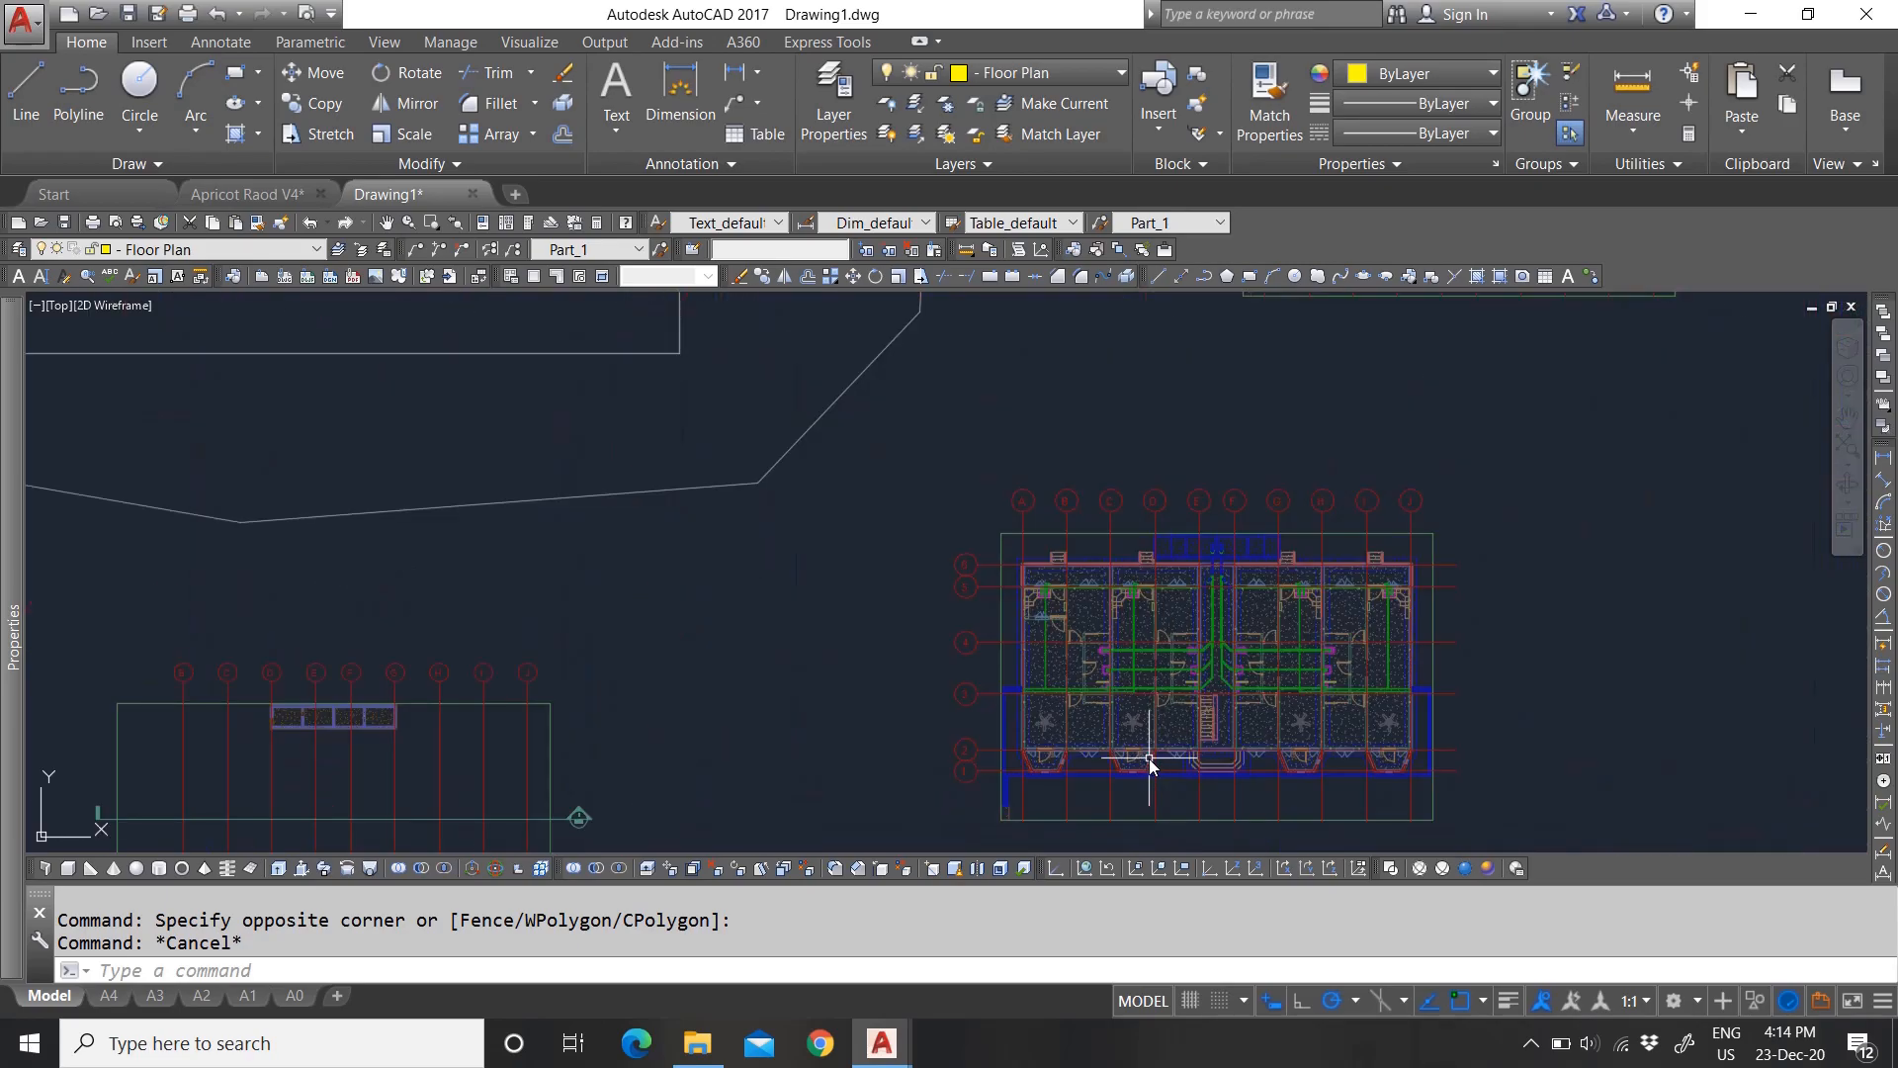
scroll(787, 524, "up", 4)
Step: Select the ground floor plan reference inside the site outline and open its source drawing separately
left_click(904, 682)
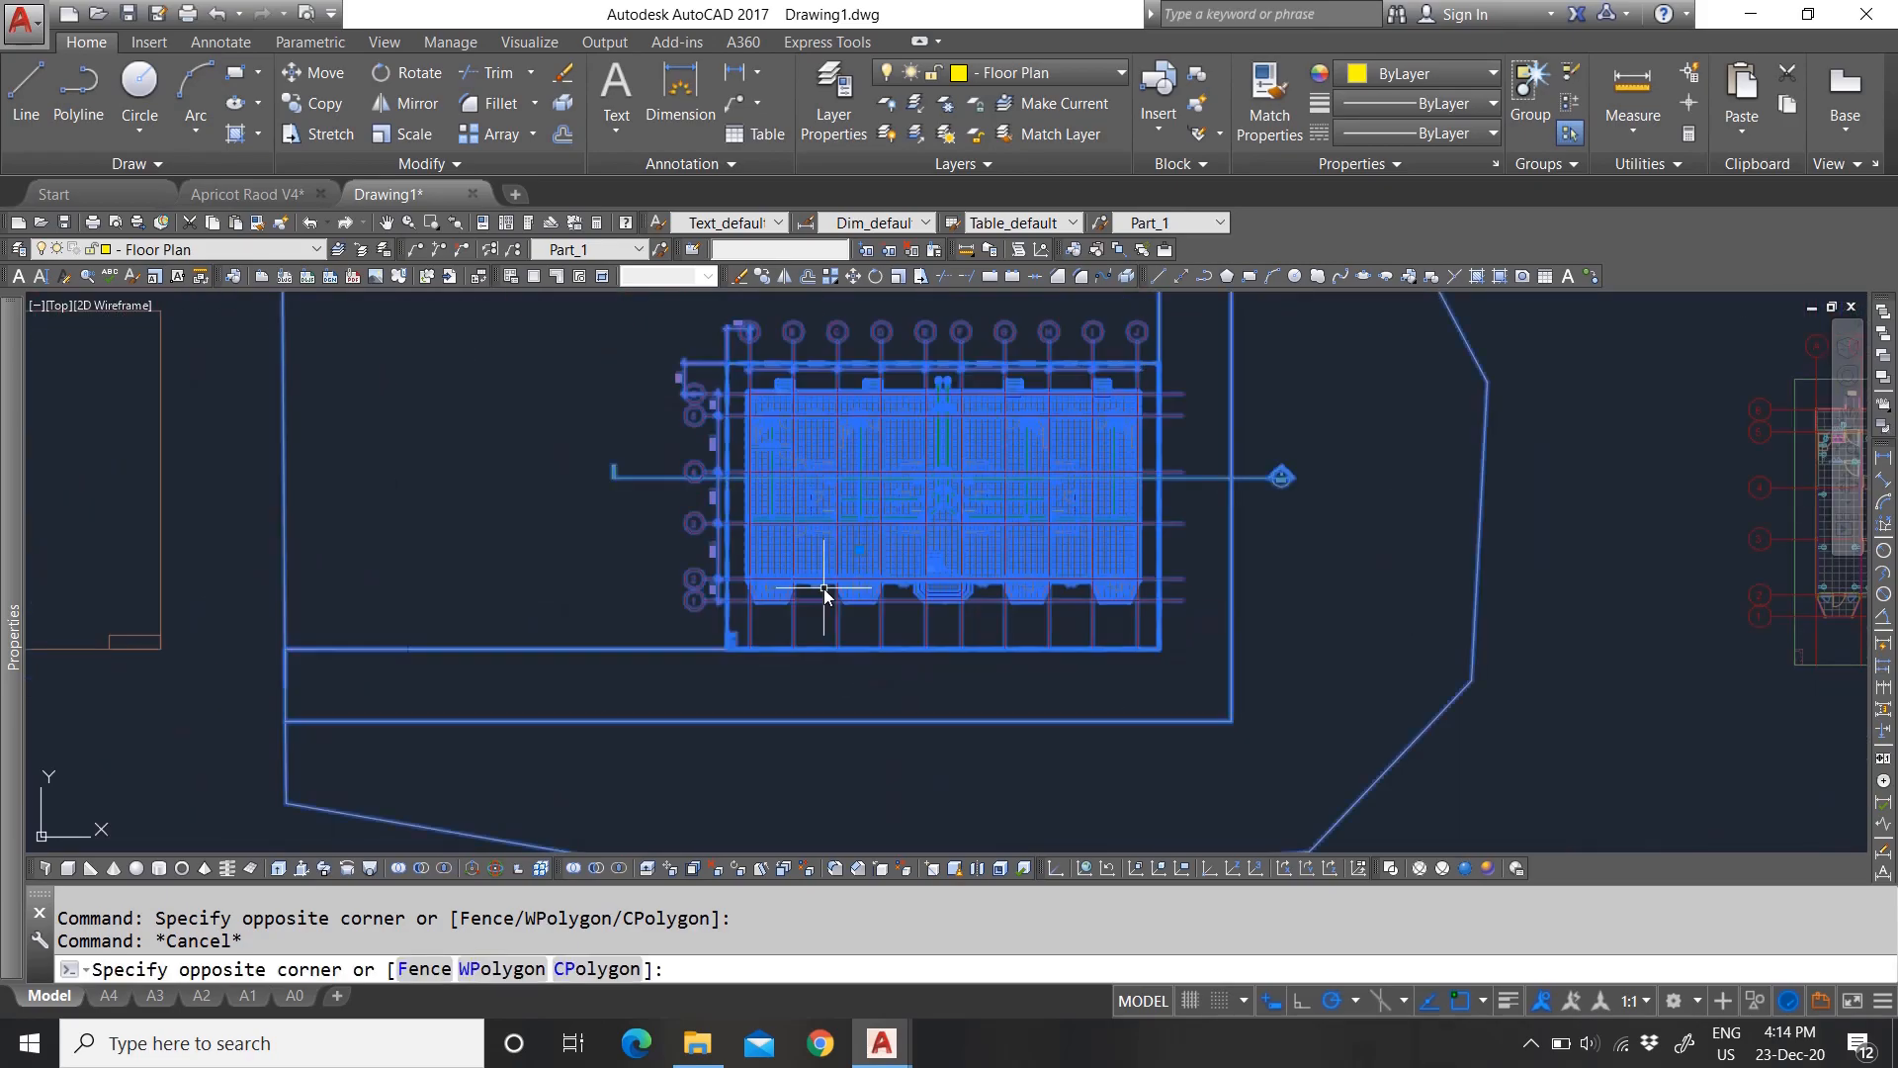
left_click(691, 650)
scroll(691, 649, "up", 4)
key("Escape")
left_click(991, 696)
scroll(991, 696, "down", 4)
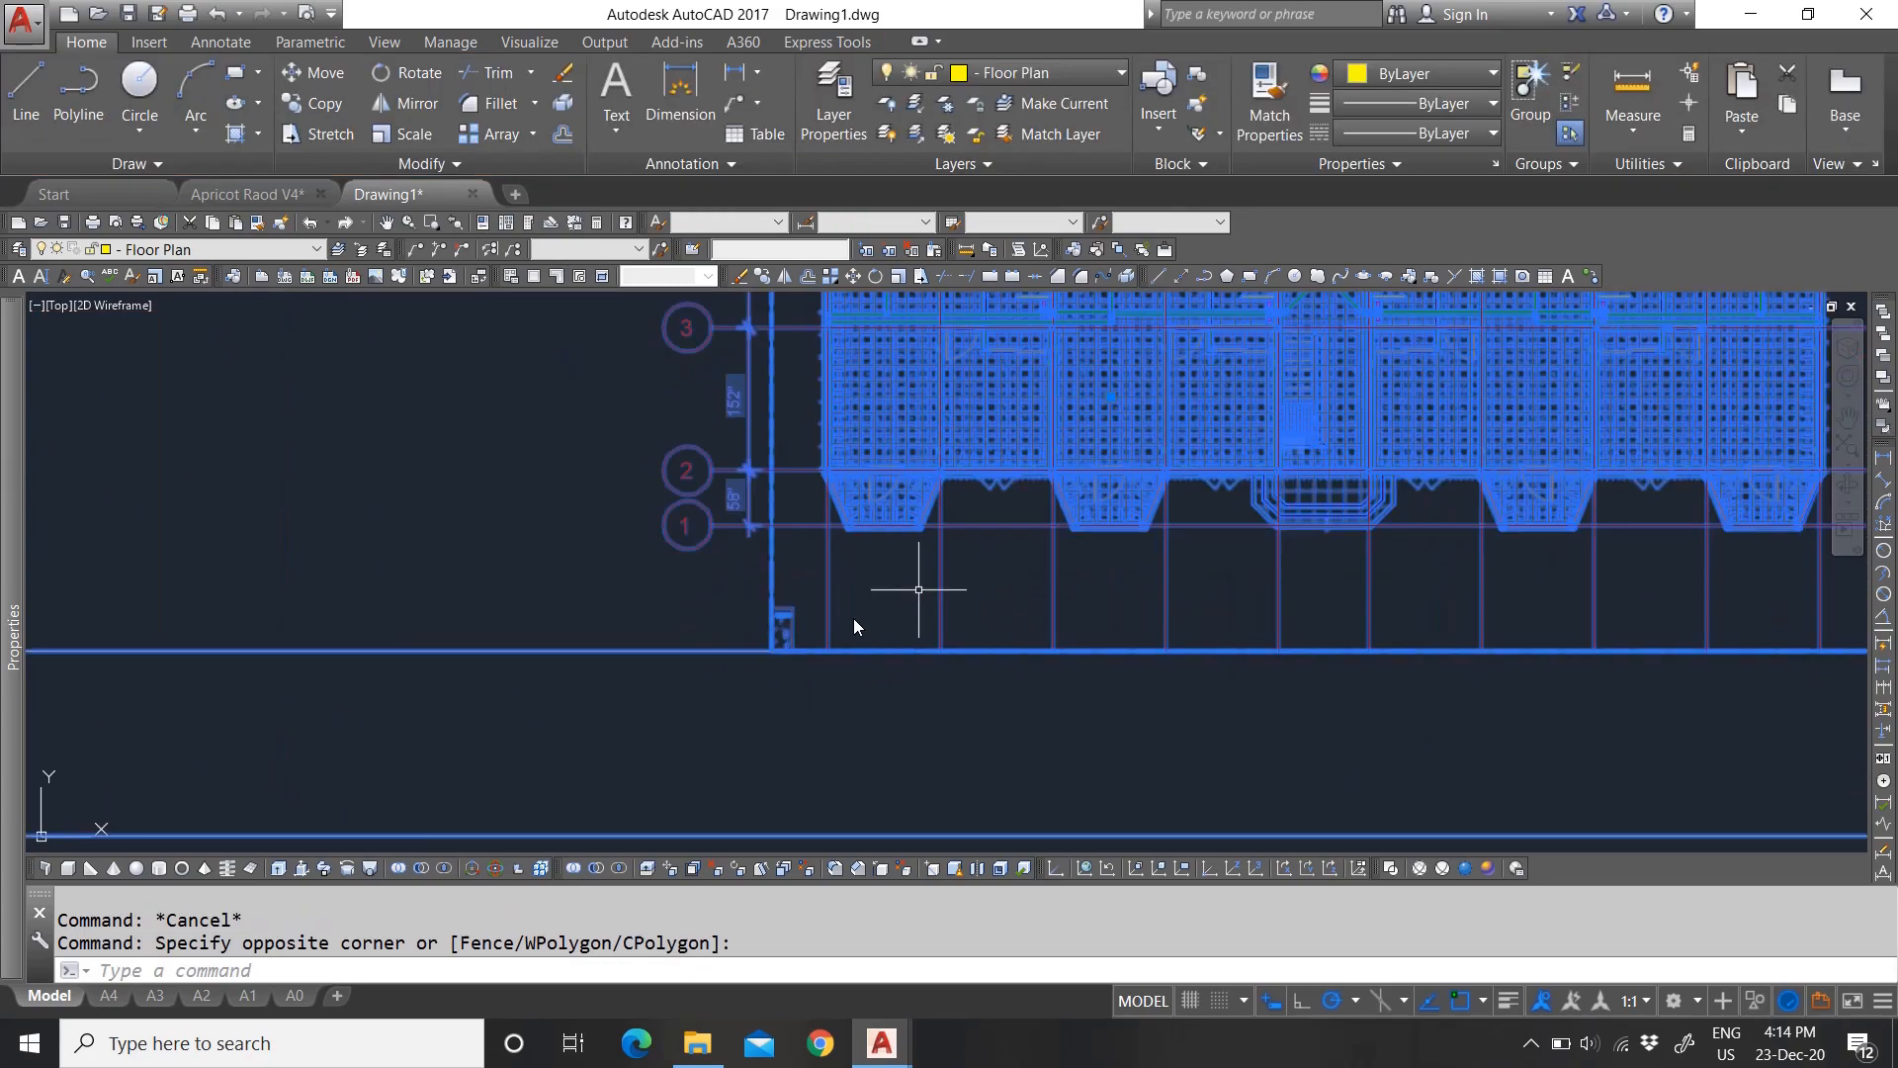
left_click(838, 694)
right_click(1031, 402)
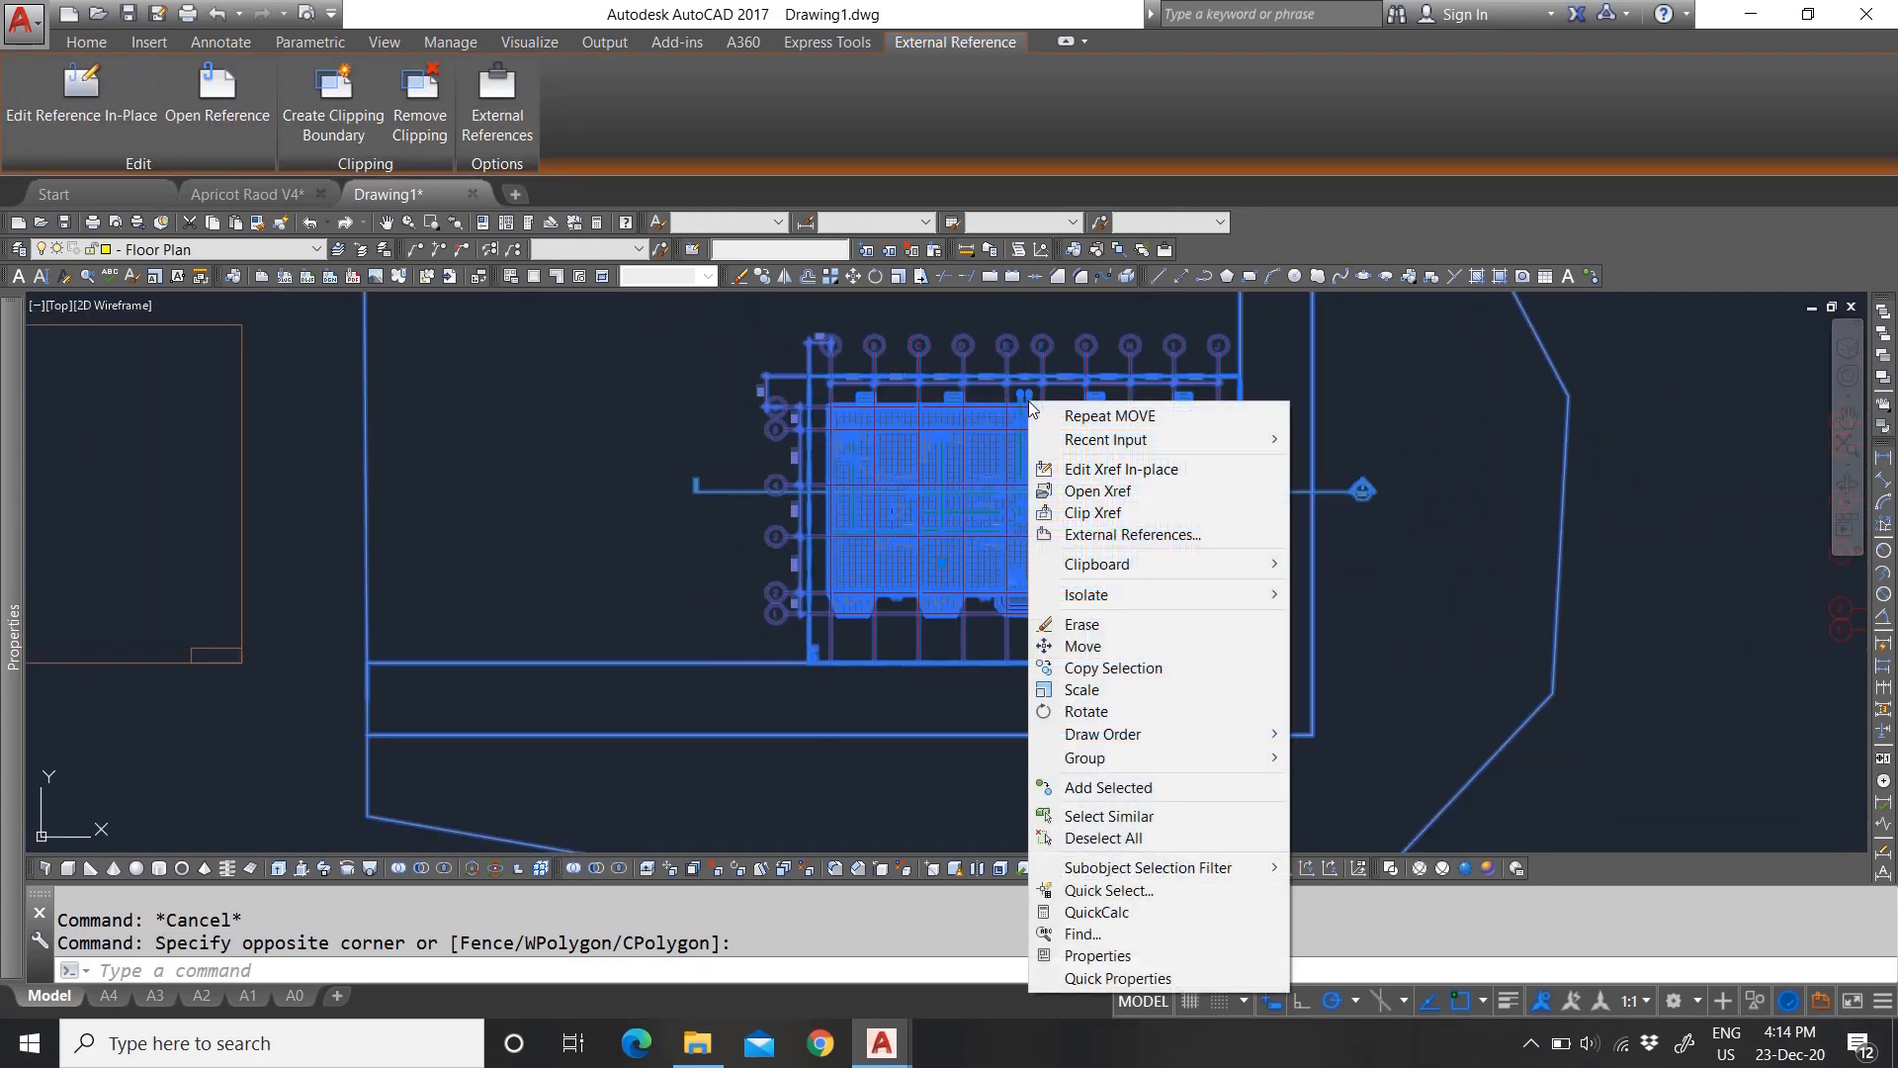
left_click(1098, 488)
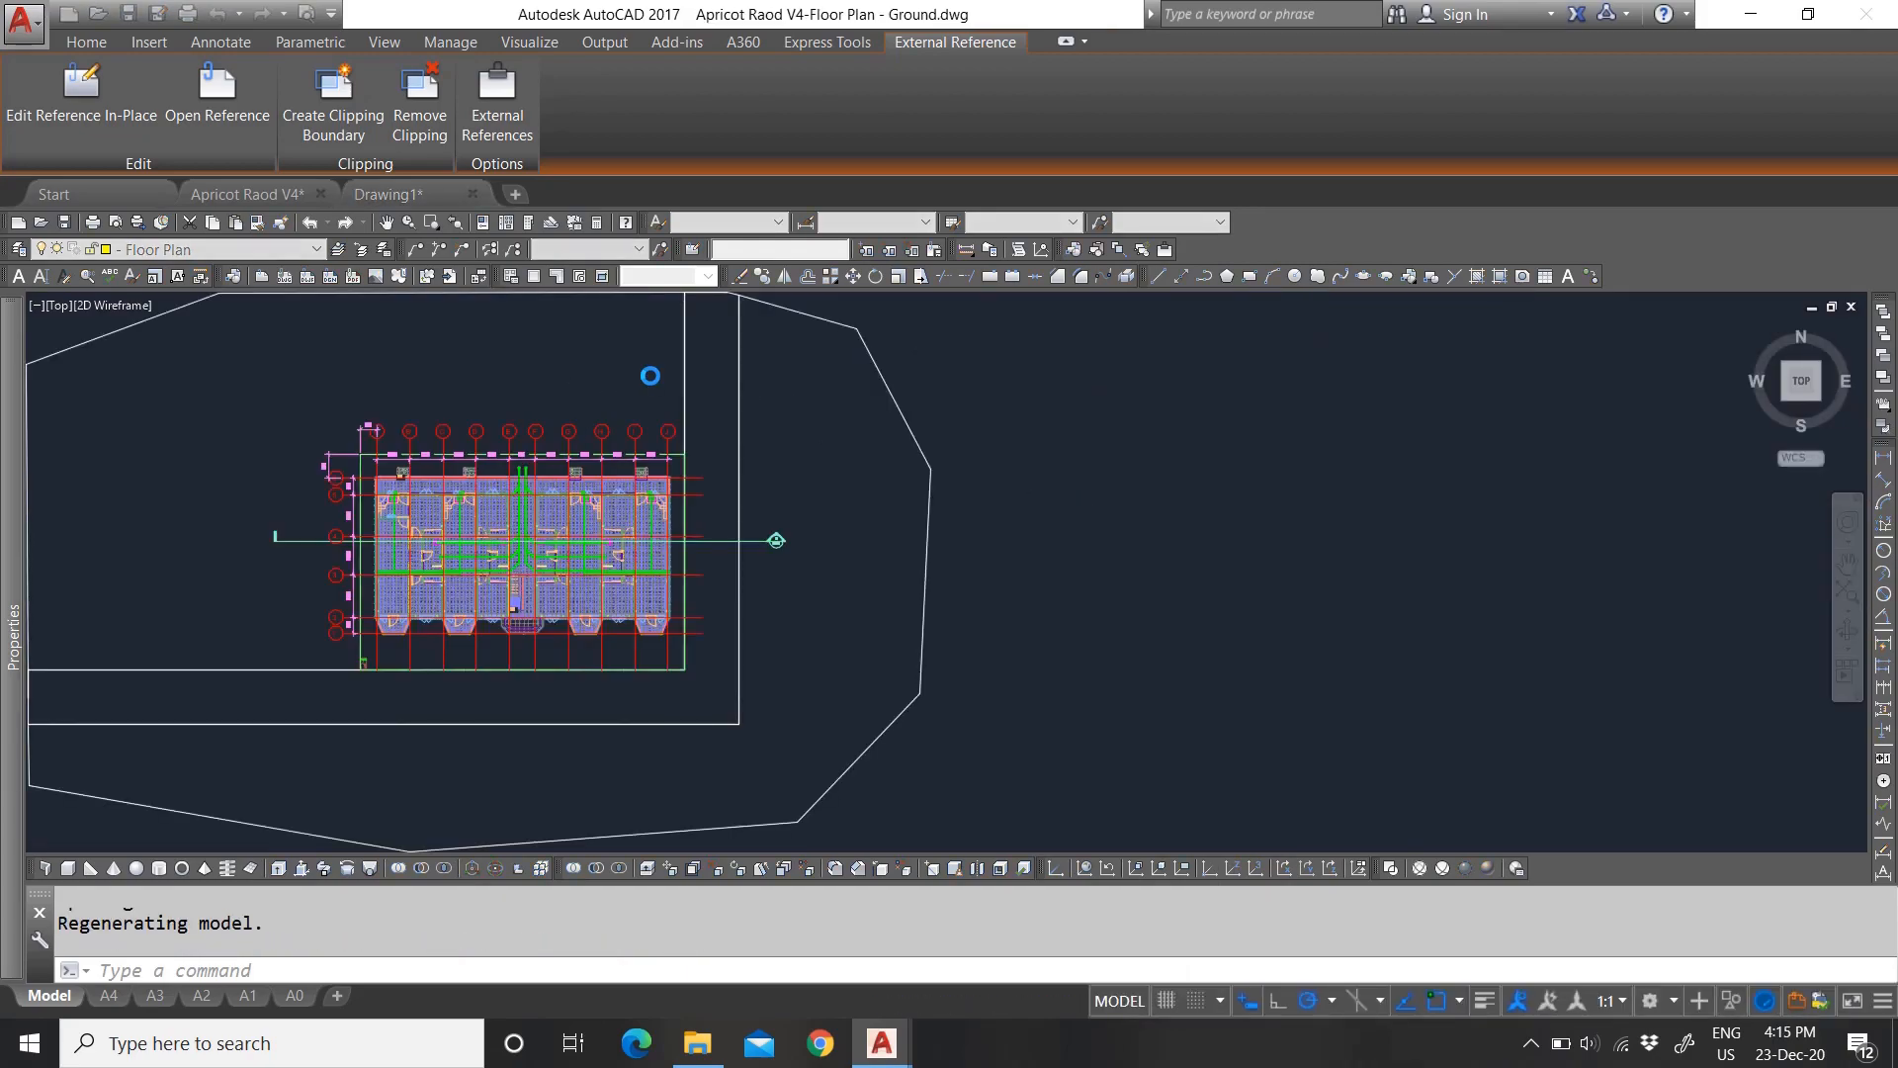
Step: Check which layer the outer vertical line segments right of the ground floor plan belong to
left_click(746, 394)
left_click(732, 379)
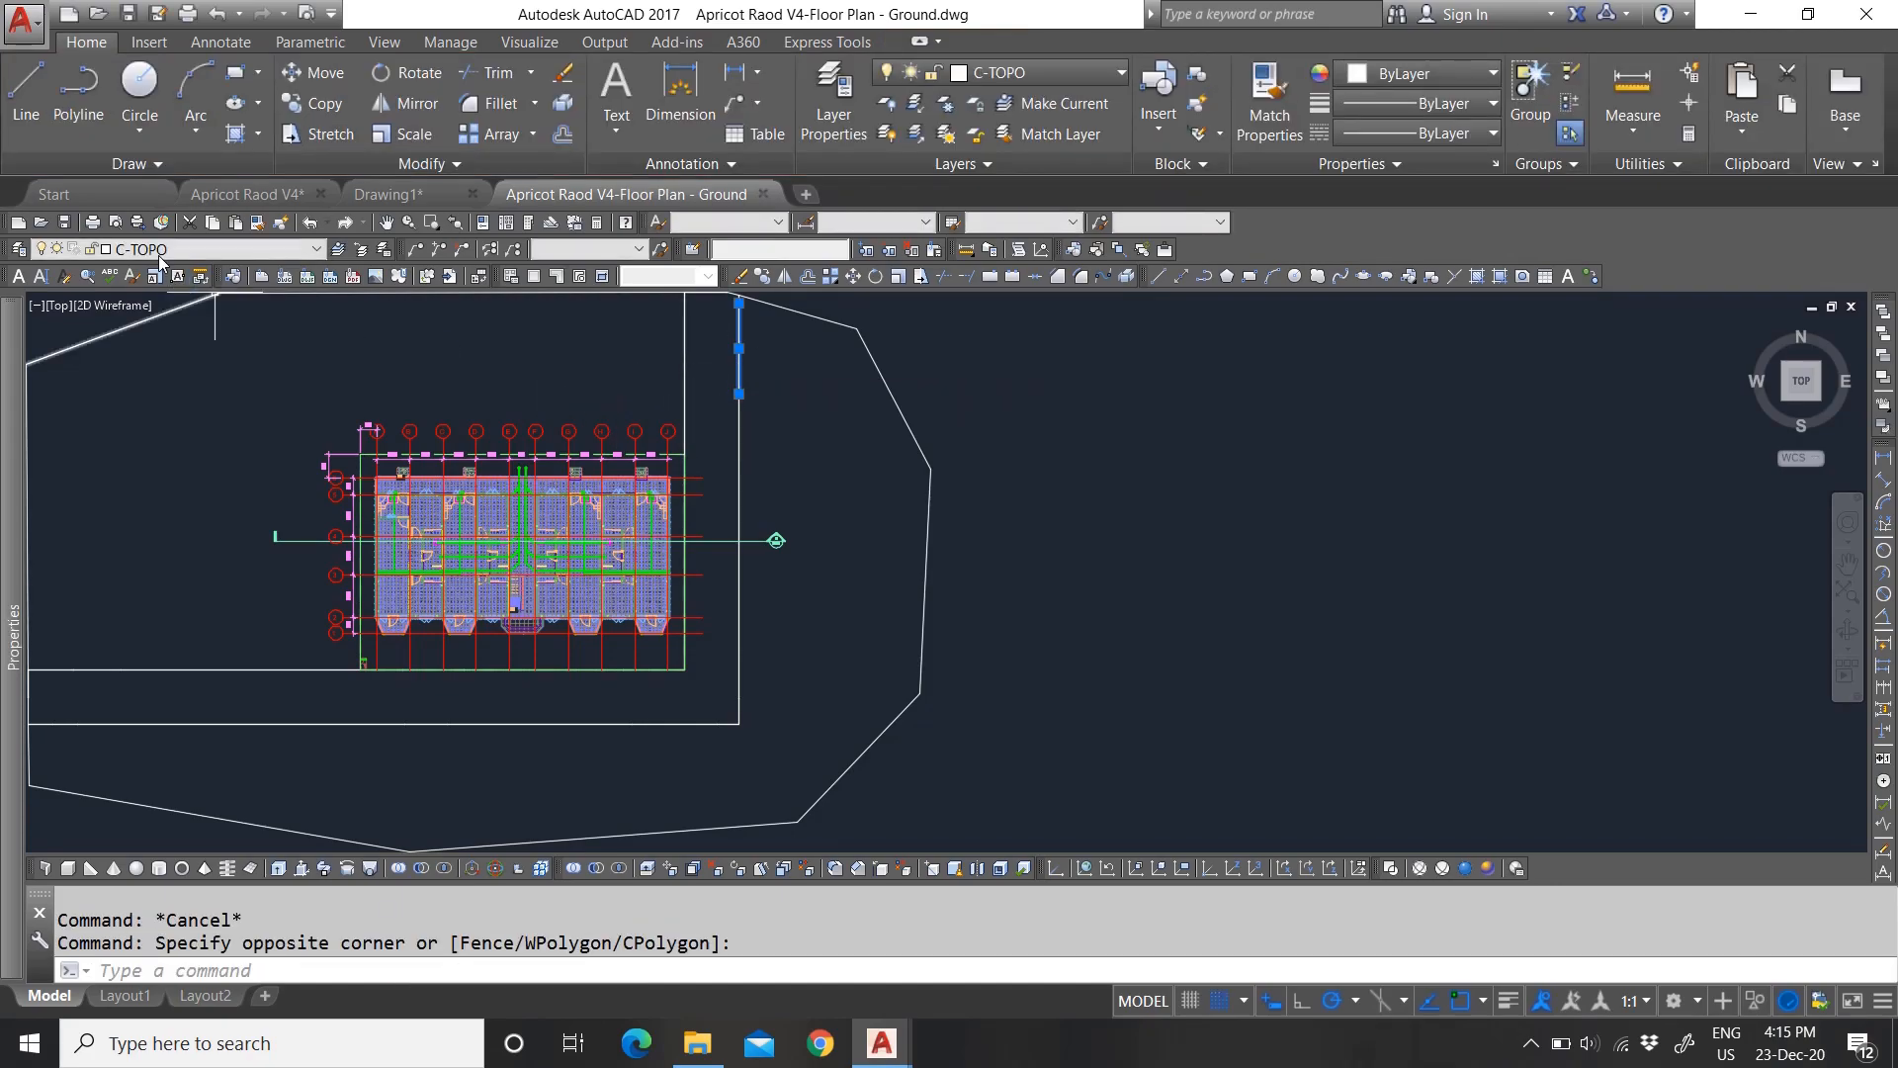
key("Escape")
left_click(751, 447)
left_click(709, 418)
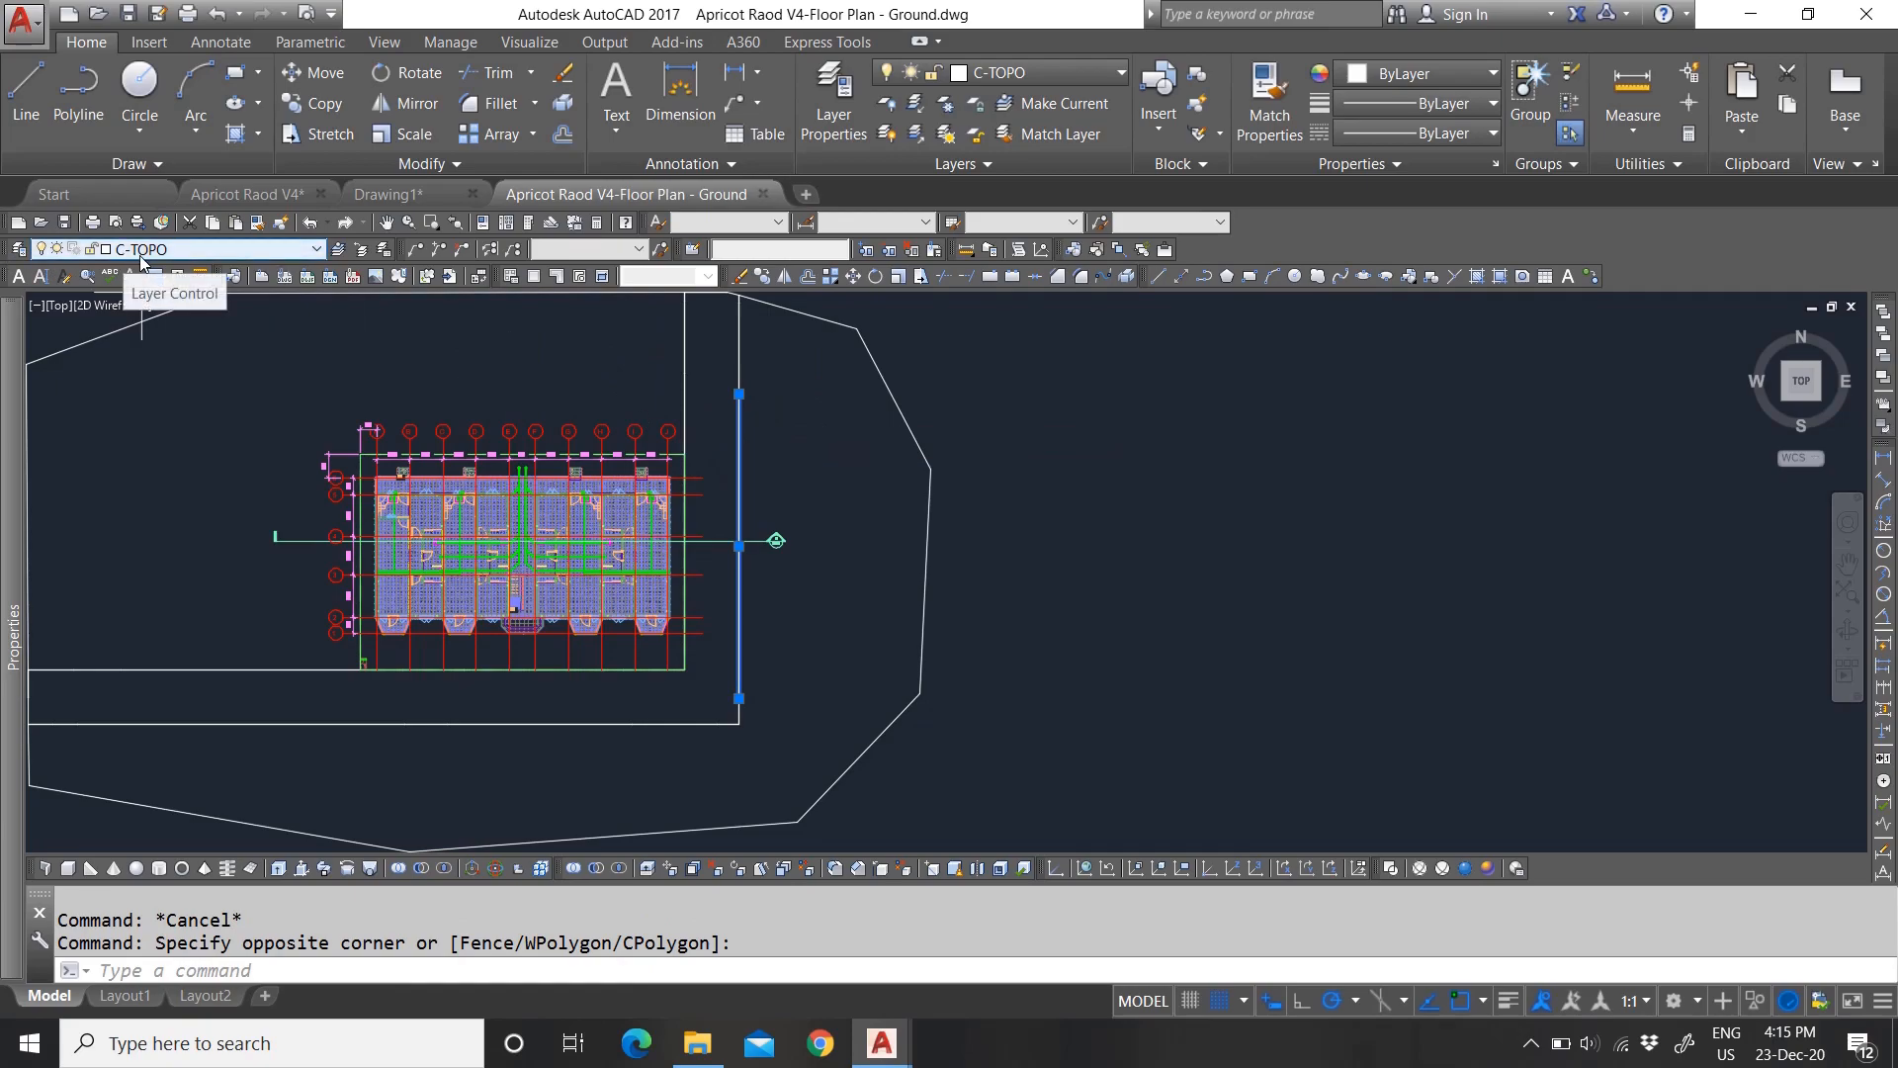
key("Escape")
Step: Return to Drawing1 and check the properties and saved path of the ground floor plan reference
left_click(394, 195)
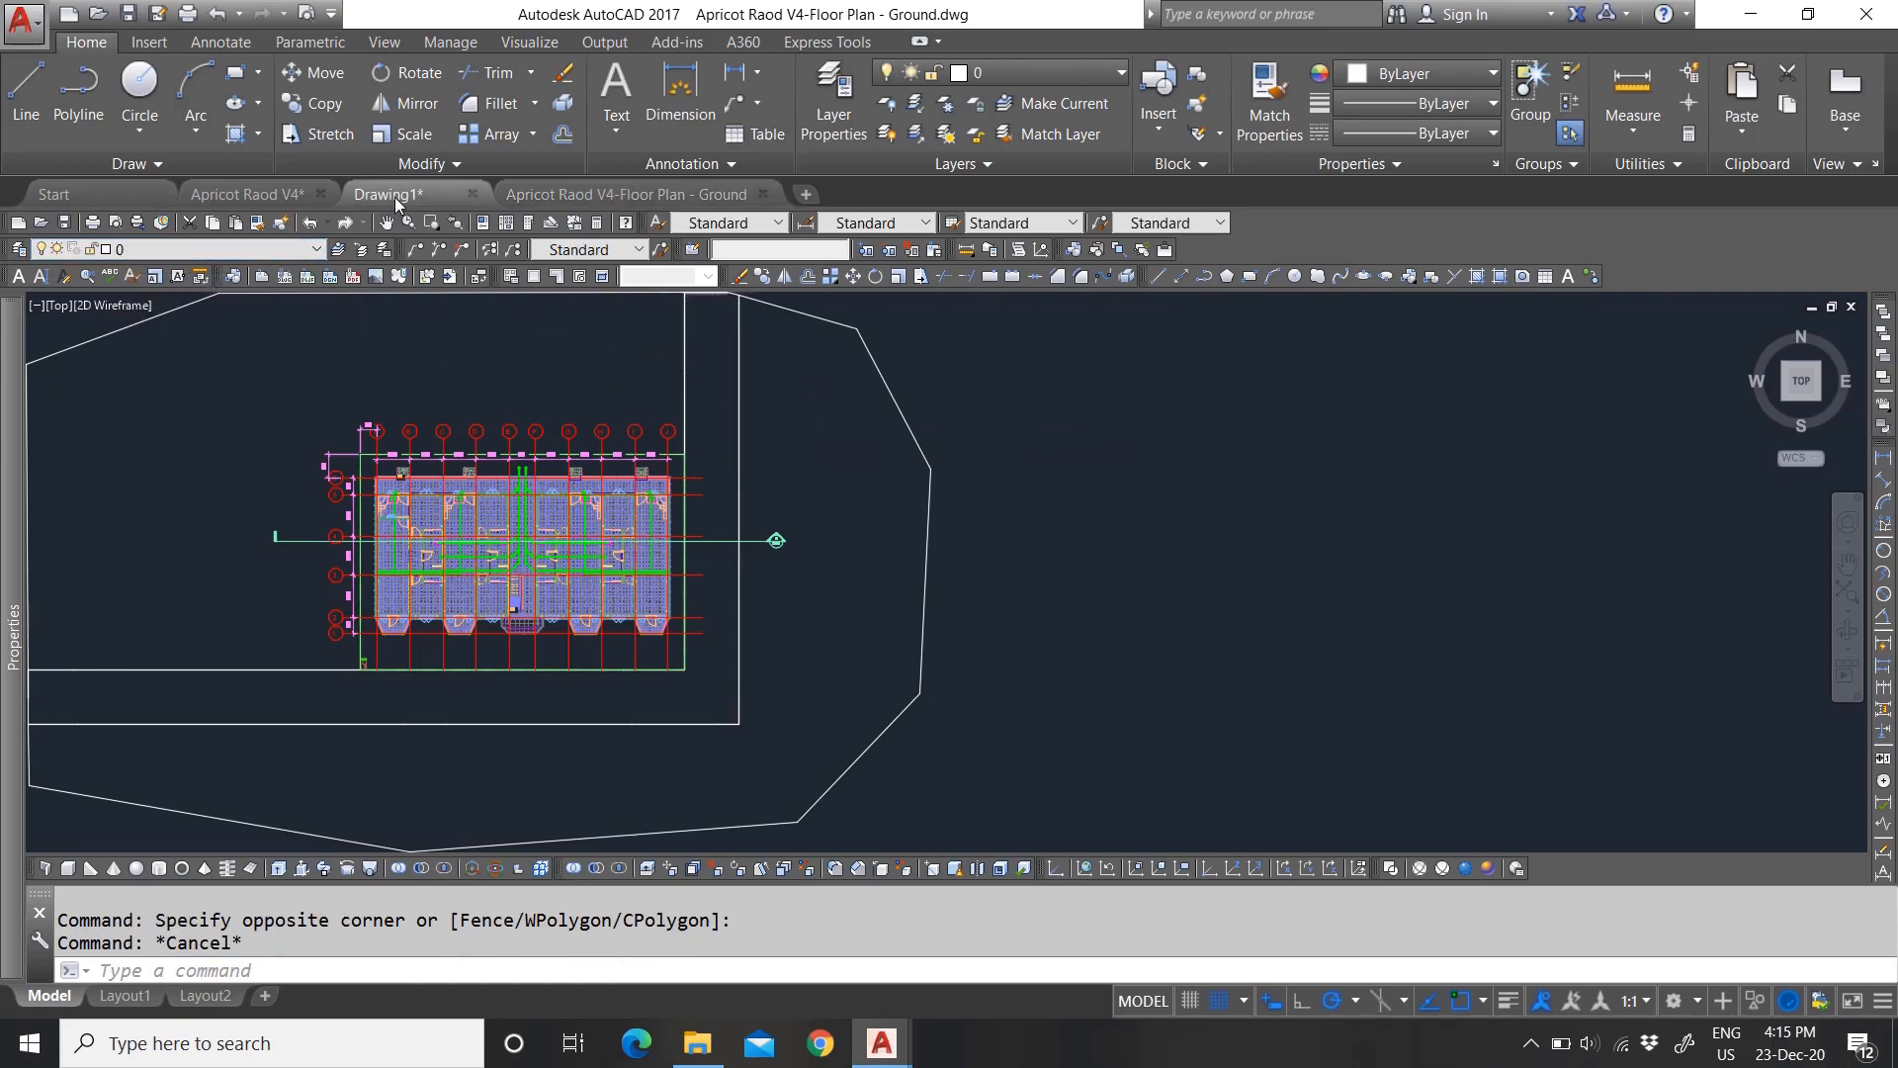
left_click(751, 584)
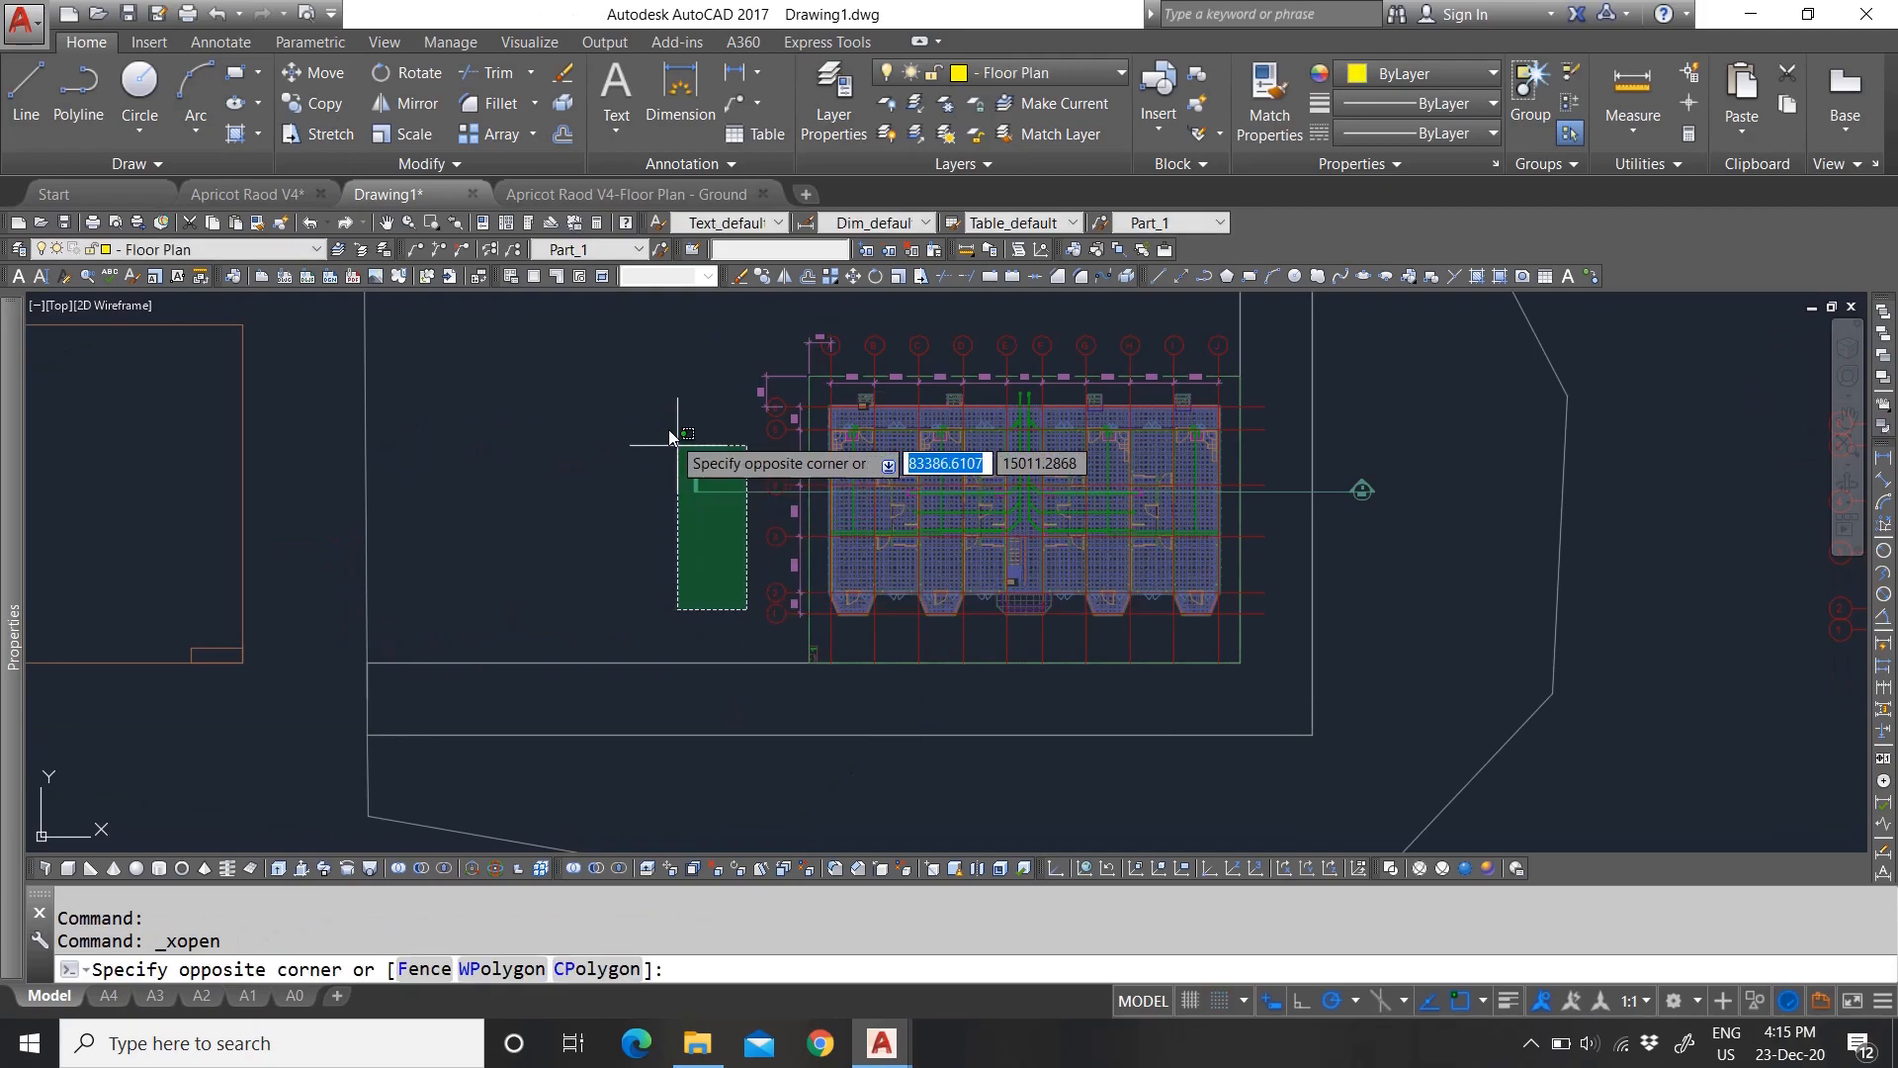
left_click(668, 428)
mouse_move(12, 634)
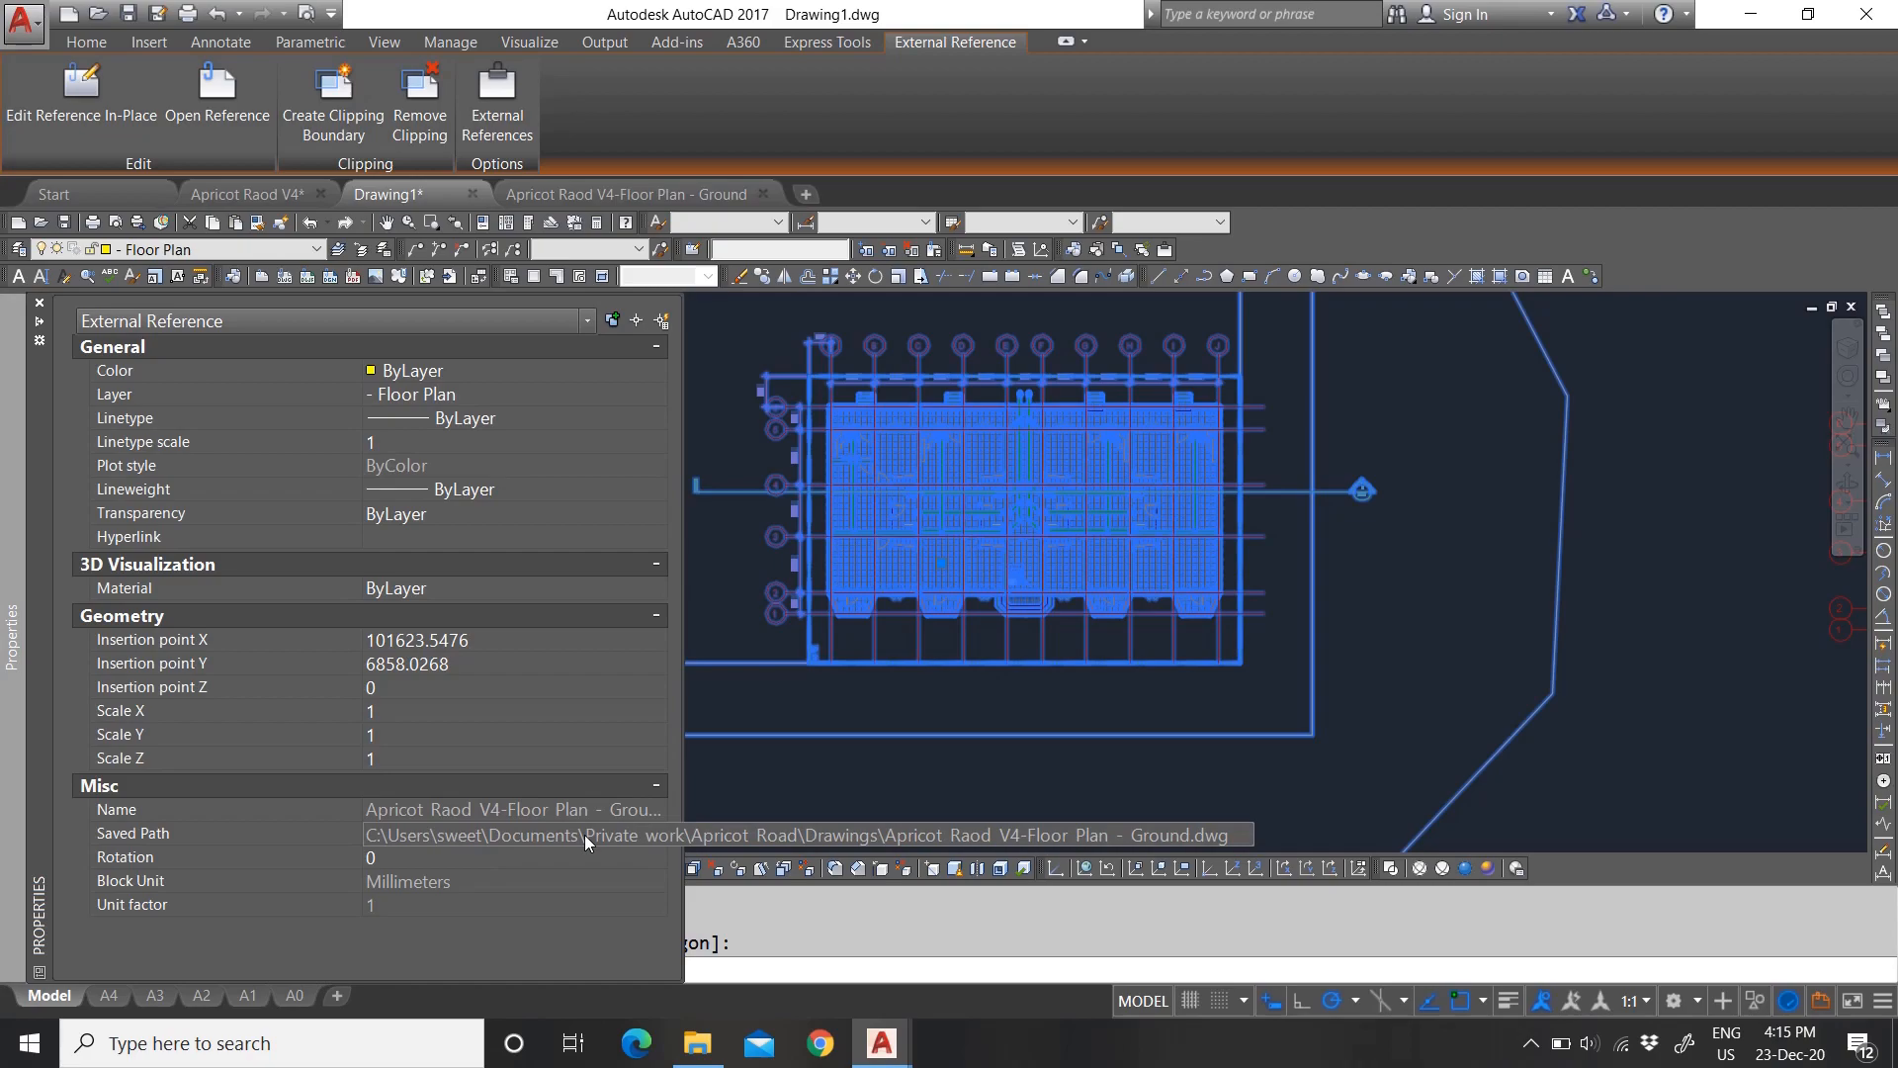
key("Escape")
key("Escape")
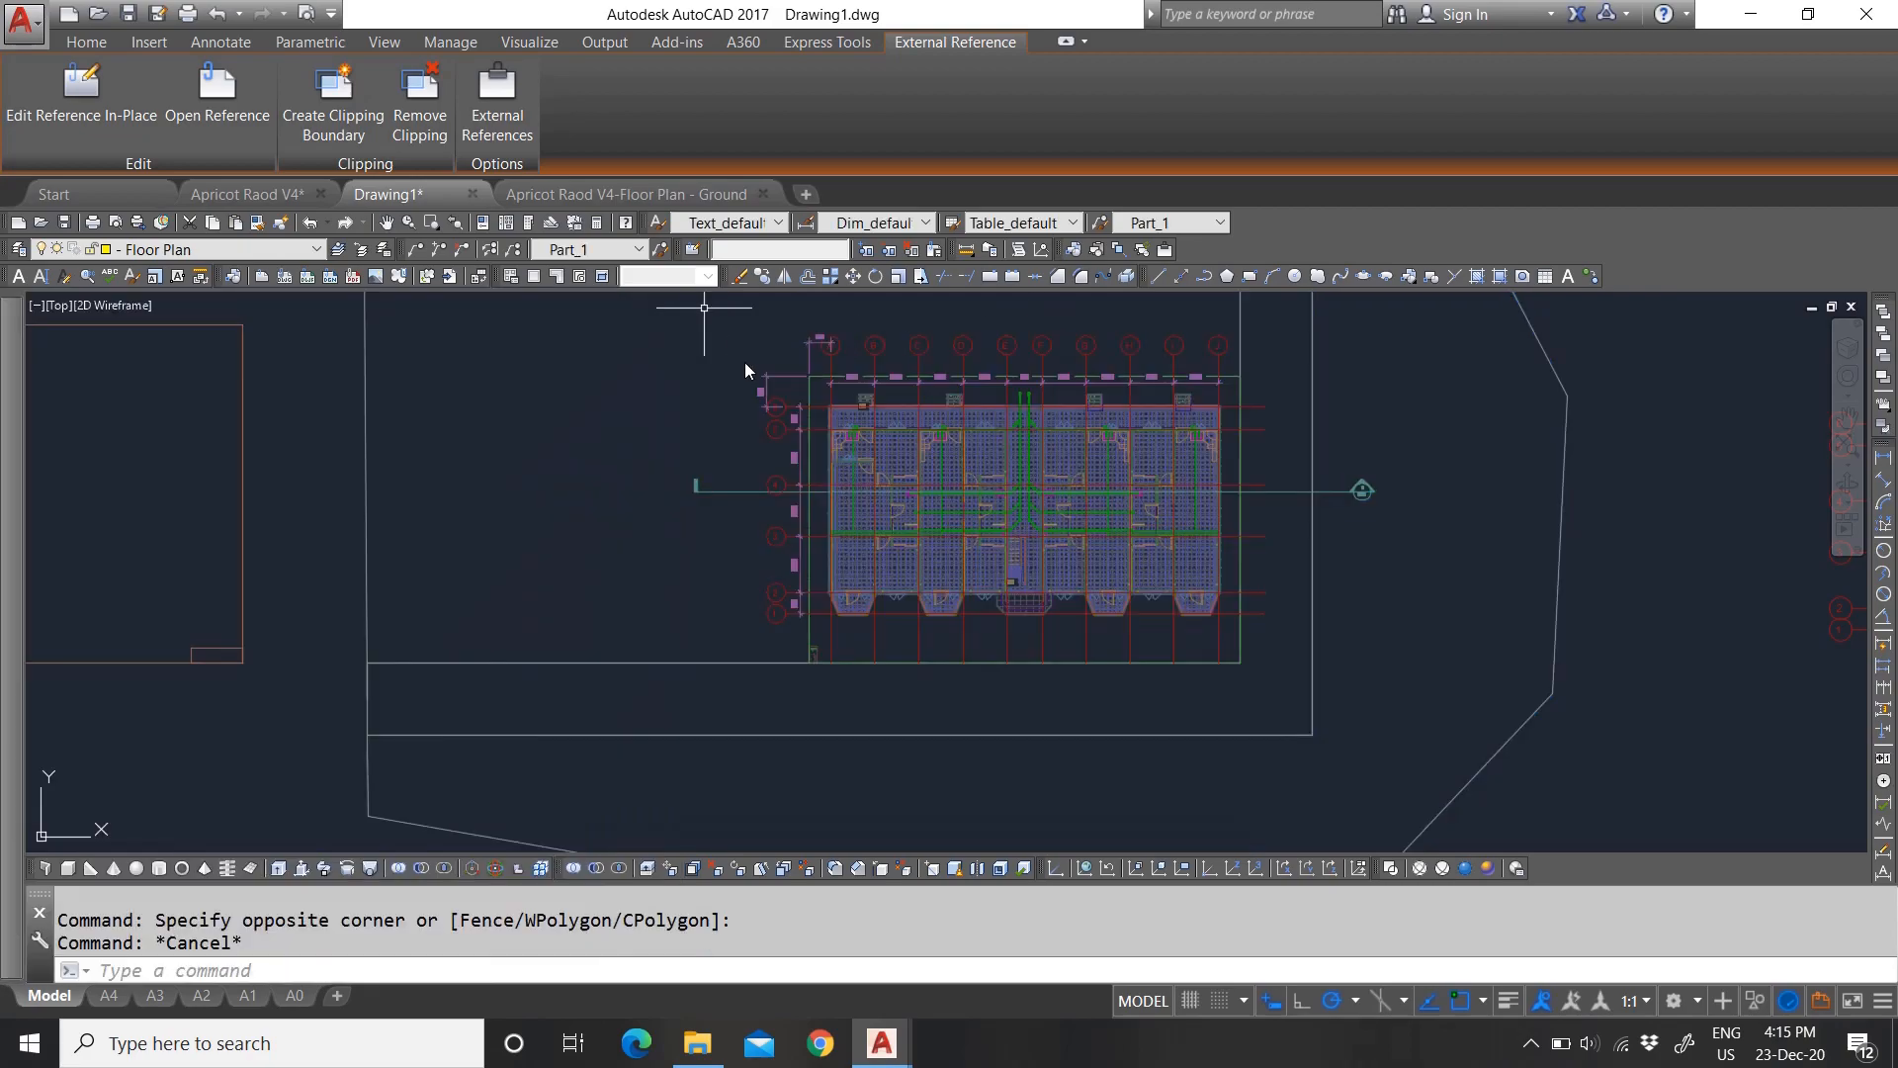
Step: Open the layer manager and filter the list to the layers of the Apricot Raod V4-Floor Plan - Ground reference
left_click(19, 250)
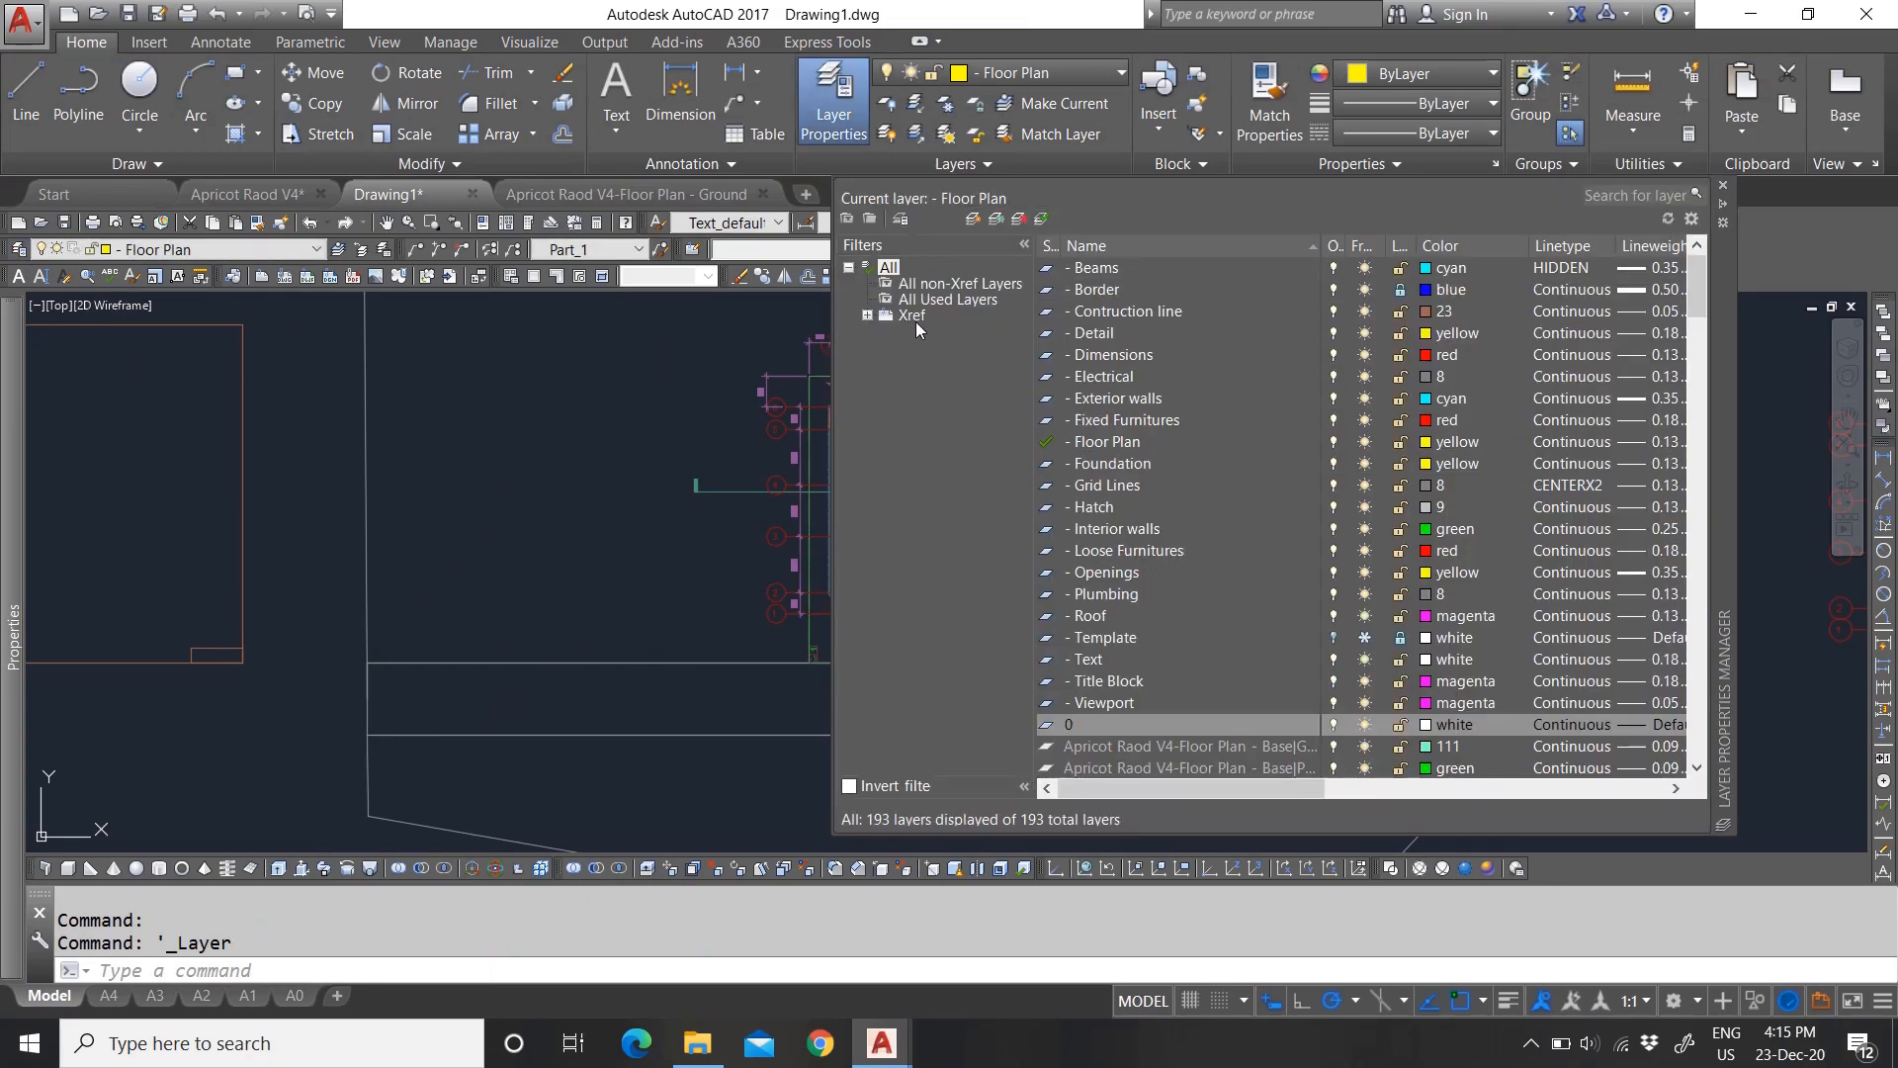
left_click(867, 314)
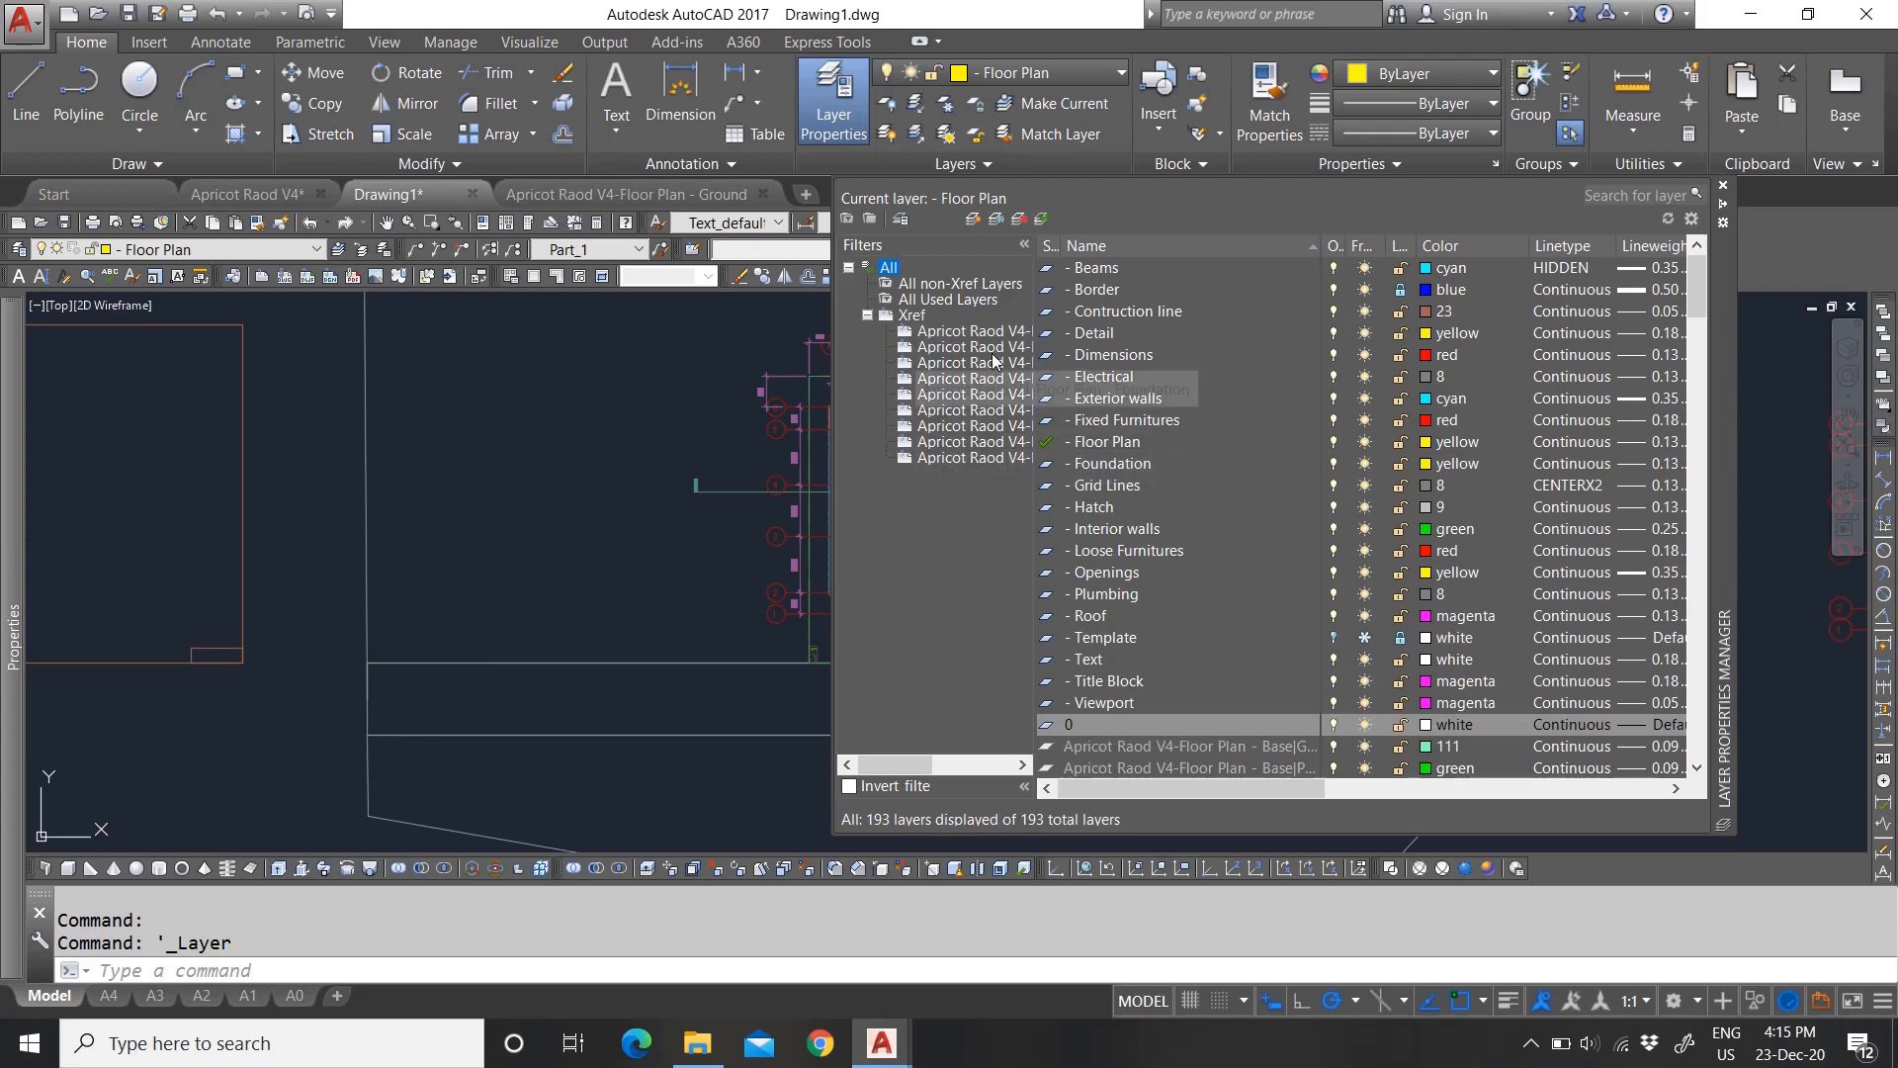
left_click_drag(1035, 247, 1206, 245)
left_click(1100, 427)
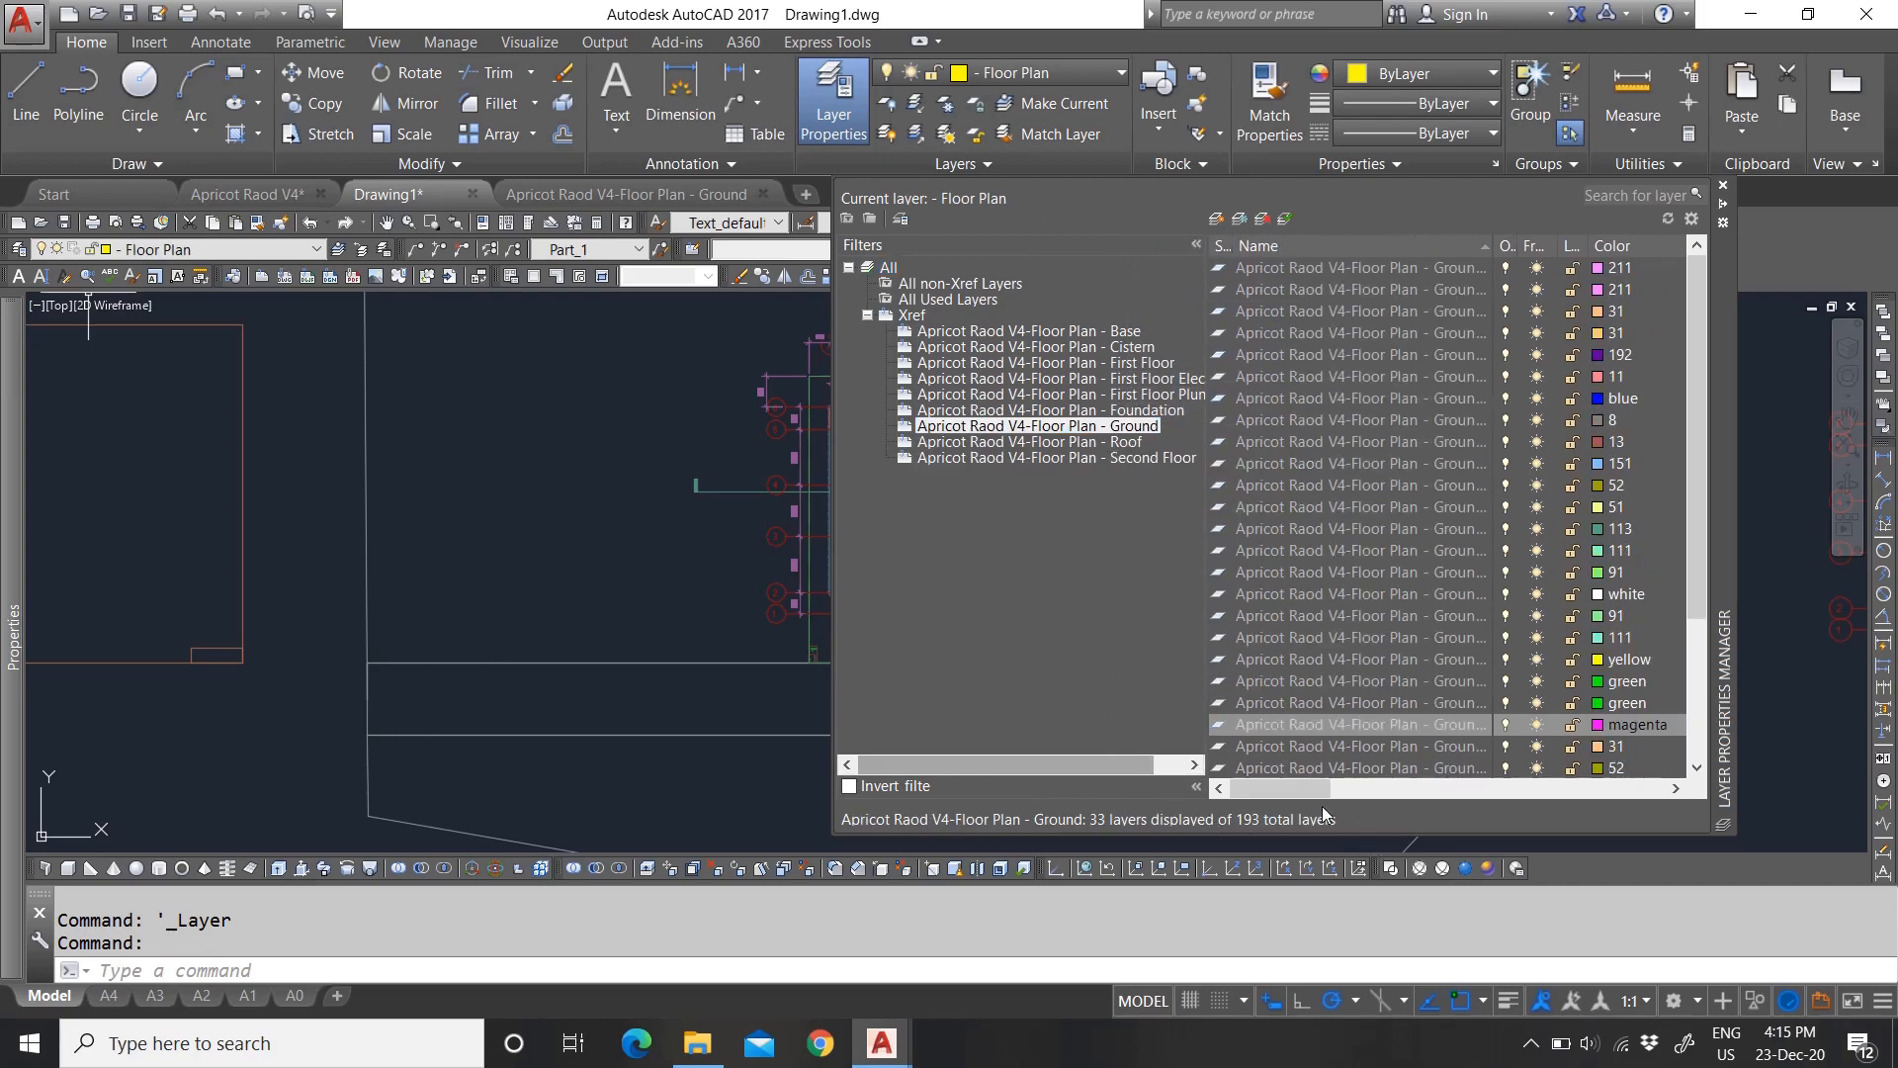
left_click_drag(1301, 792, 1248, 785)
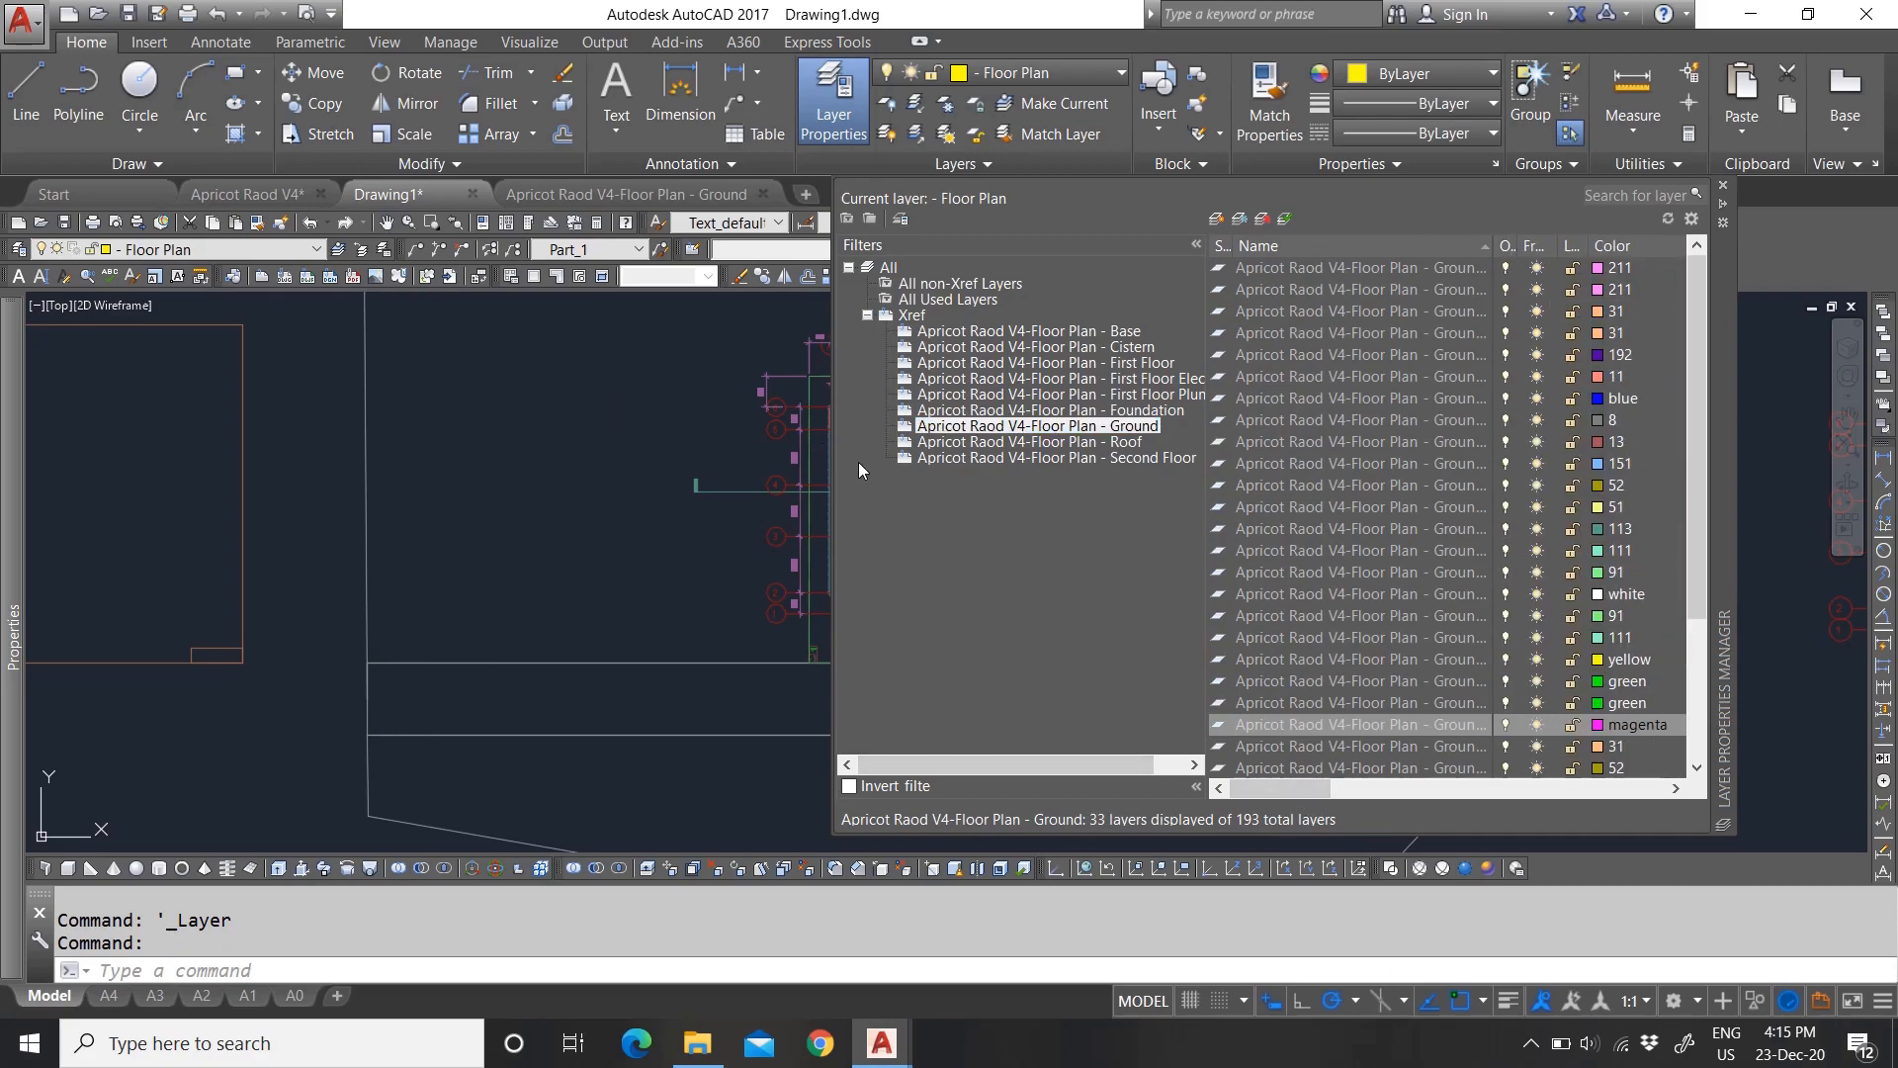
Step: Enlarge the layer manager and widen its Name column so the full reference layer names are readable
left_click(827, 451)
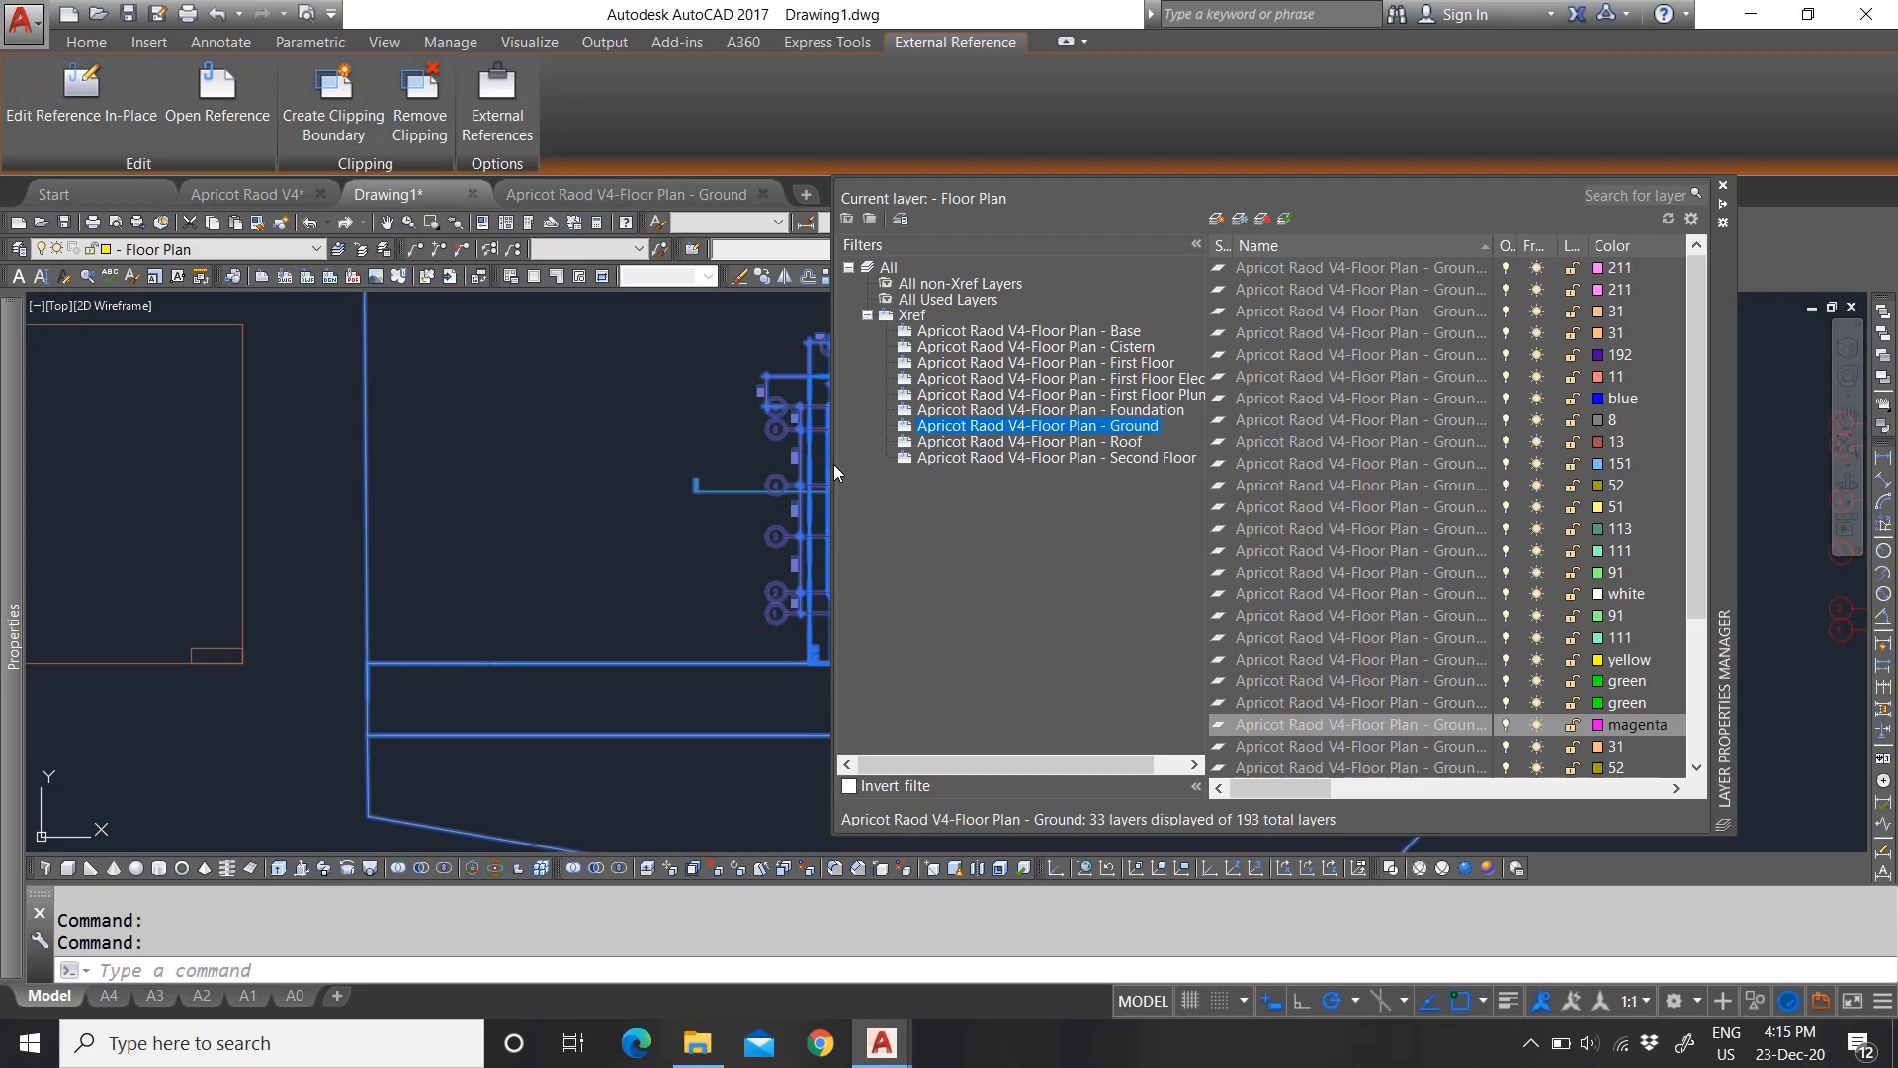
left_click_drag(834, 477, 317, 464)
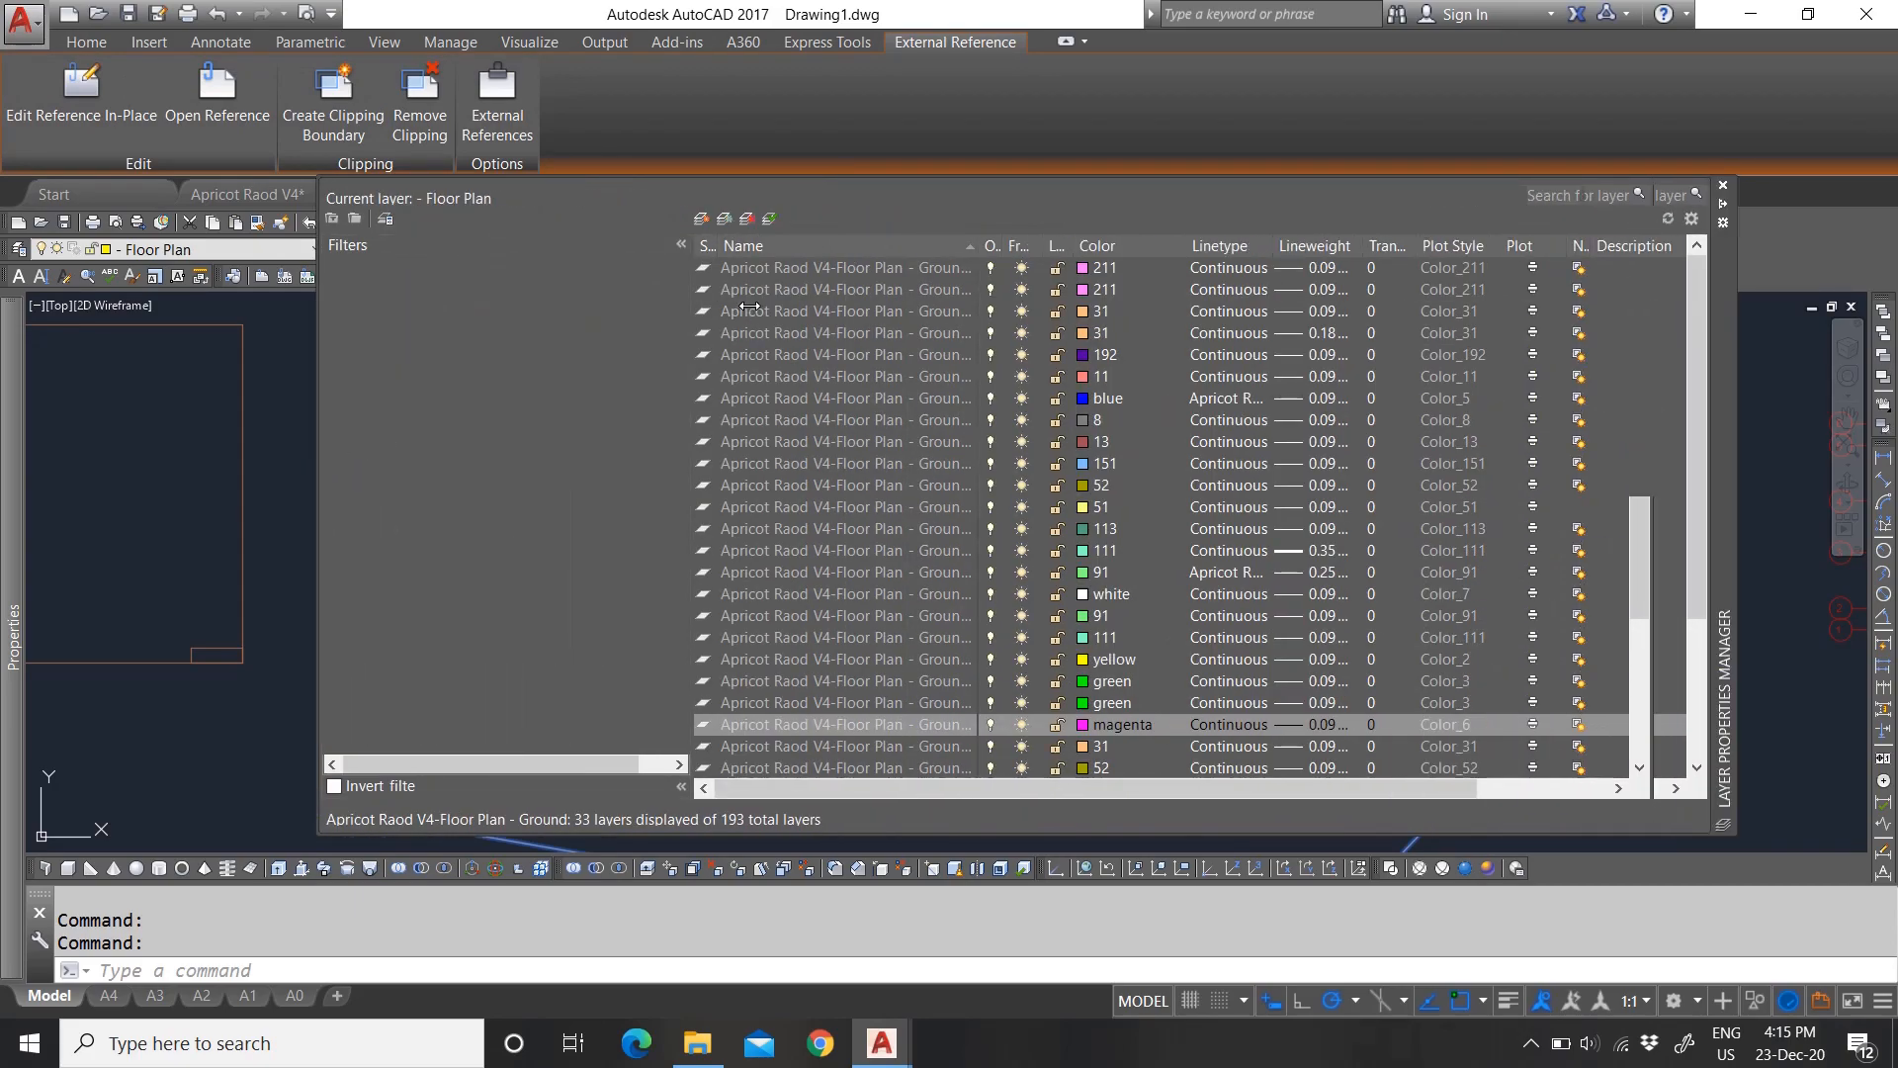
left_click_drag(976, 255, 1137, 253)
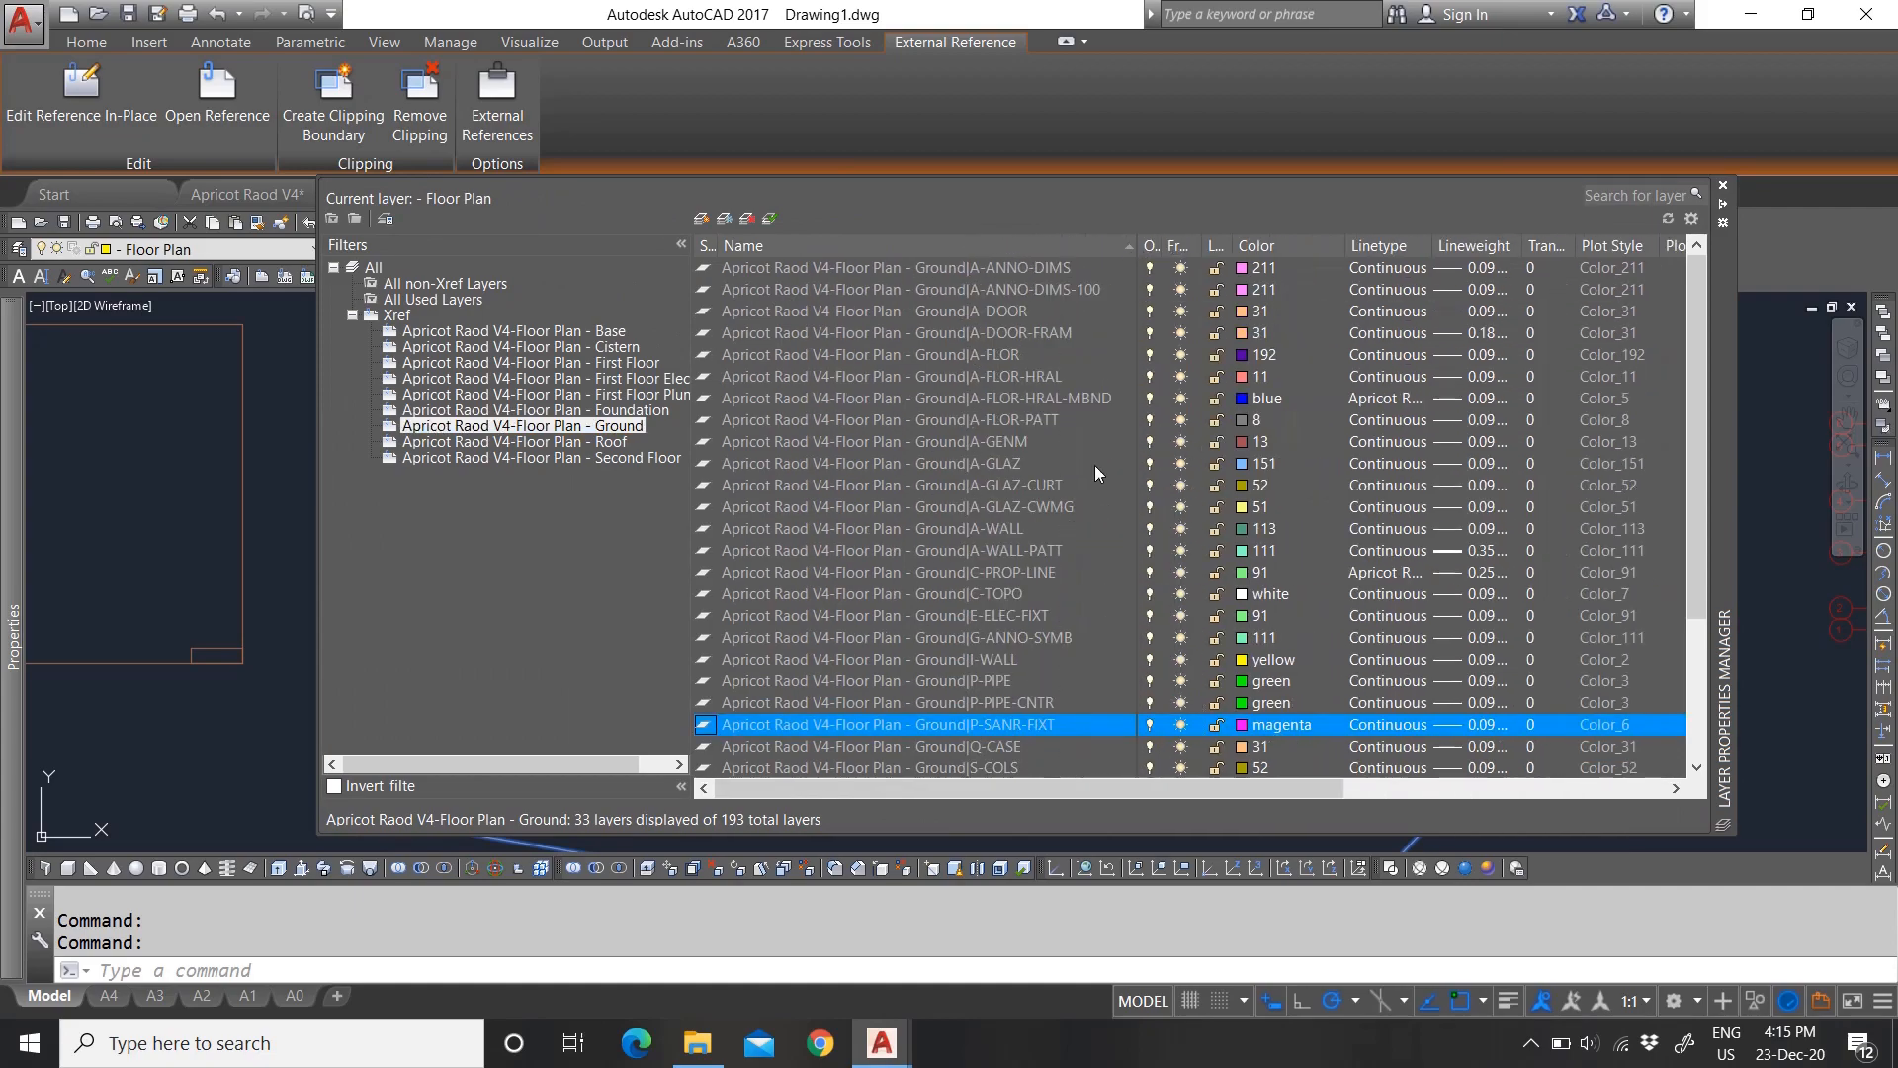
Step: Freeze the ground floor reference's C-TOPO layer
scroll(1046, 686, "down", 3)
left_click(999, 375)
scroll(1028, 441, "up", 1)
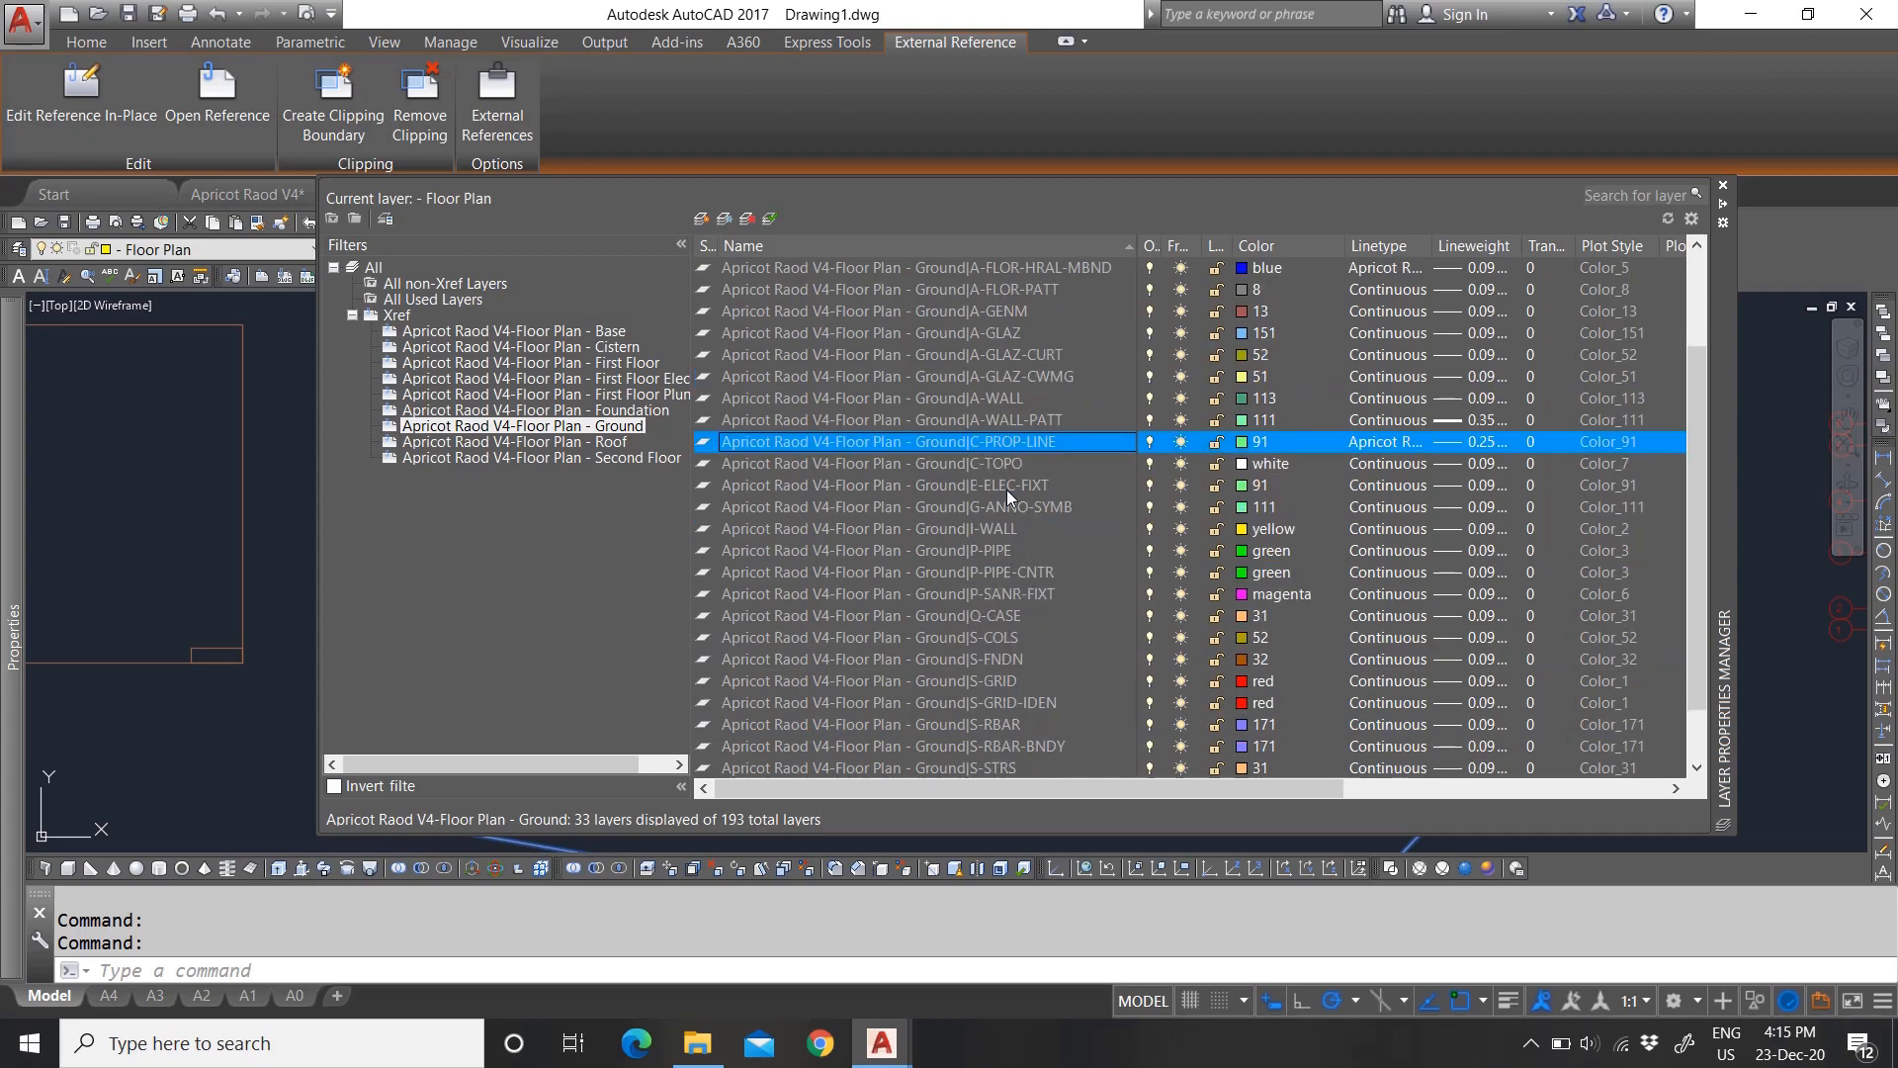
left_click(1046, 465)
left_click(1182, 464)
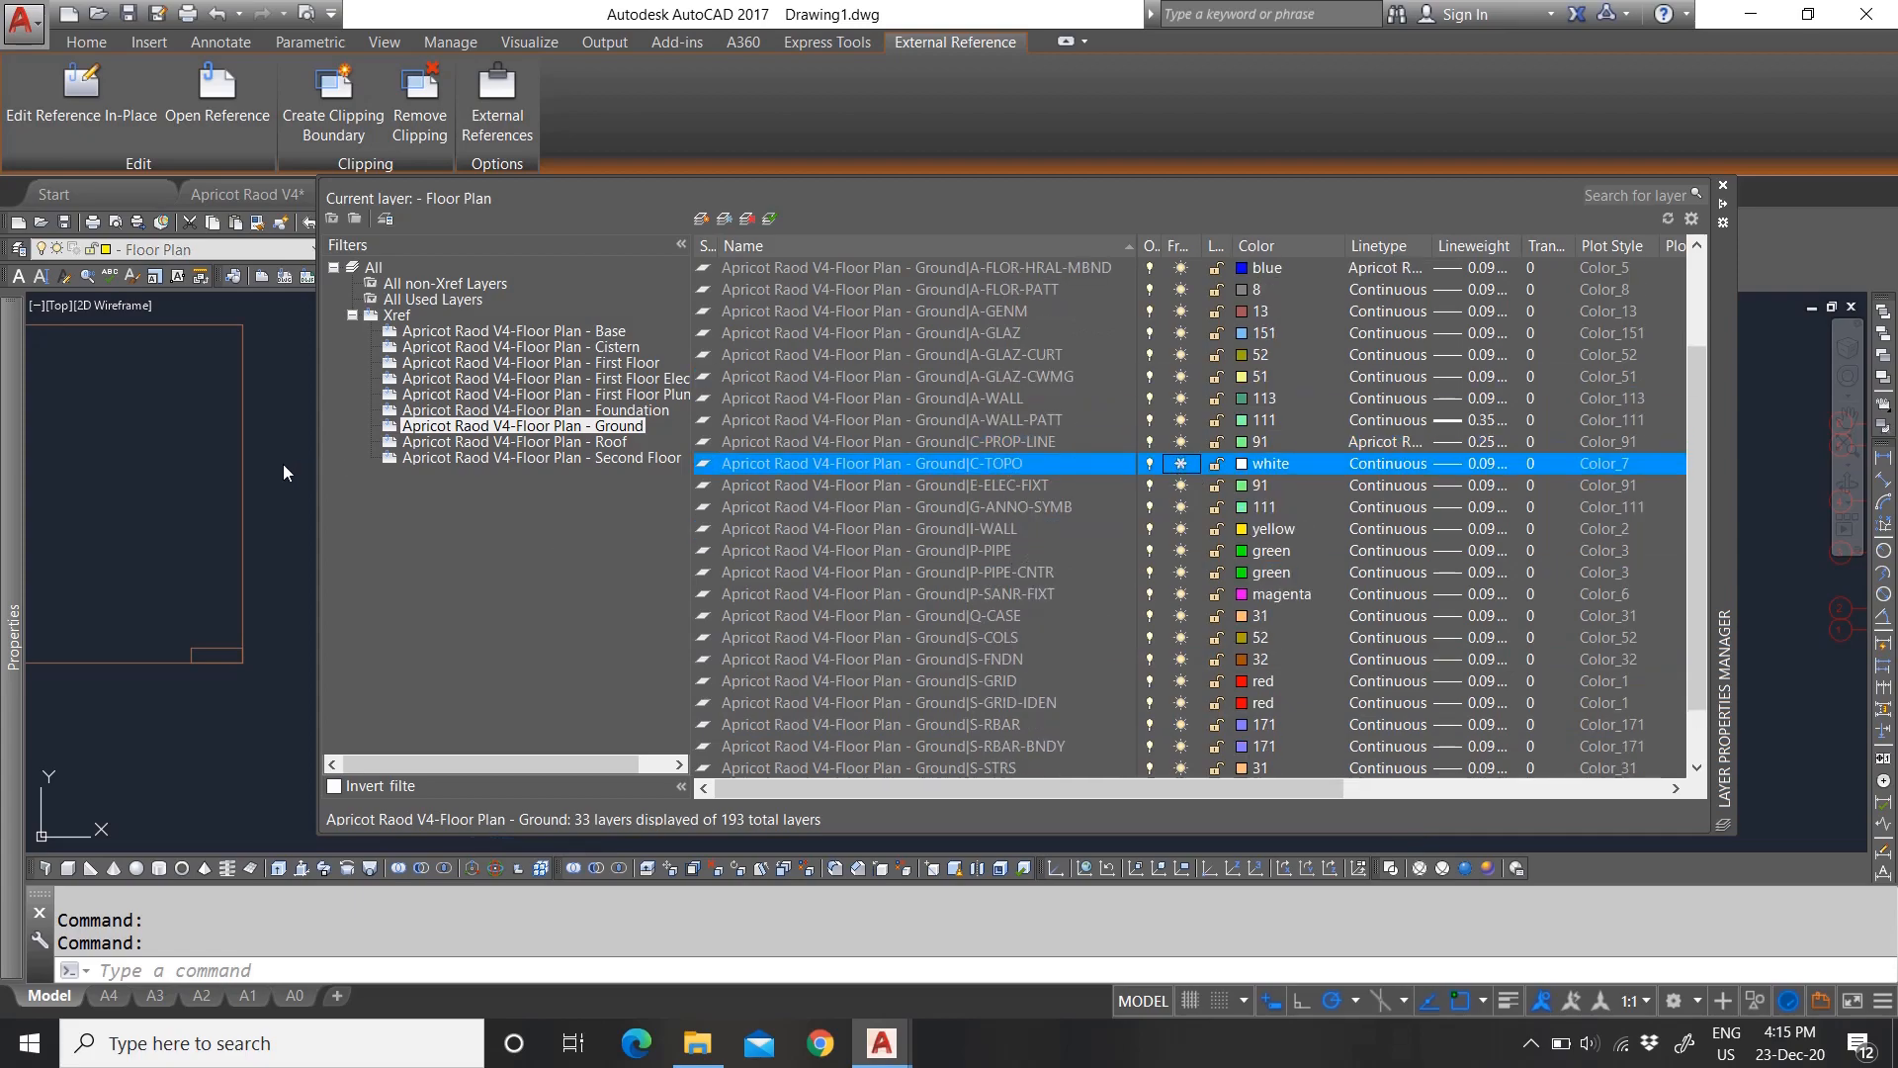
Step: Inspect the ground floor reference's dense blue grid and check in its source drawing which layer one of those lines belongs to
scroll(1153, 462, "up", 6)
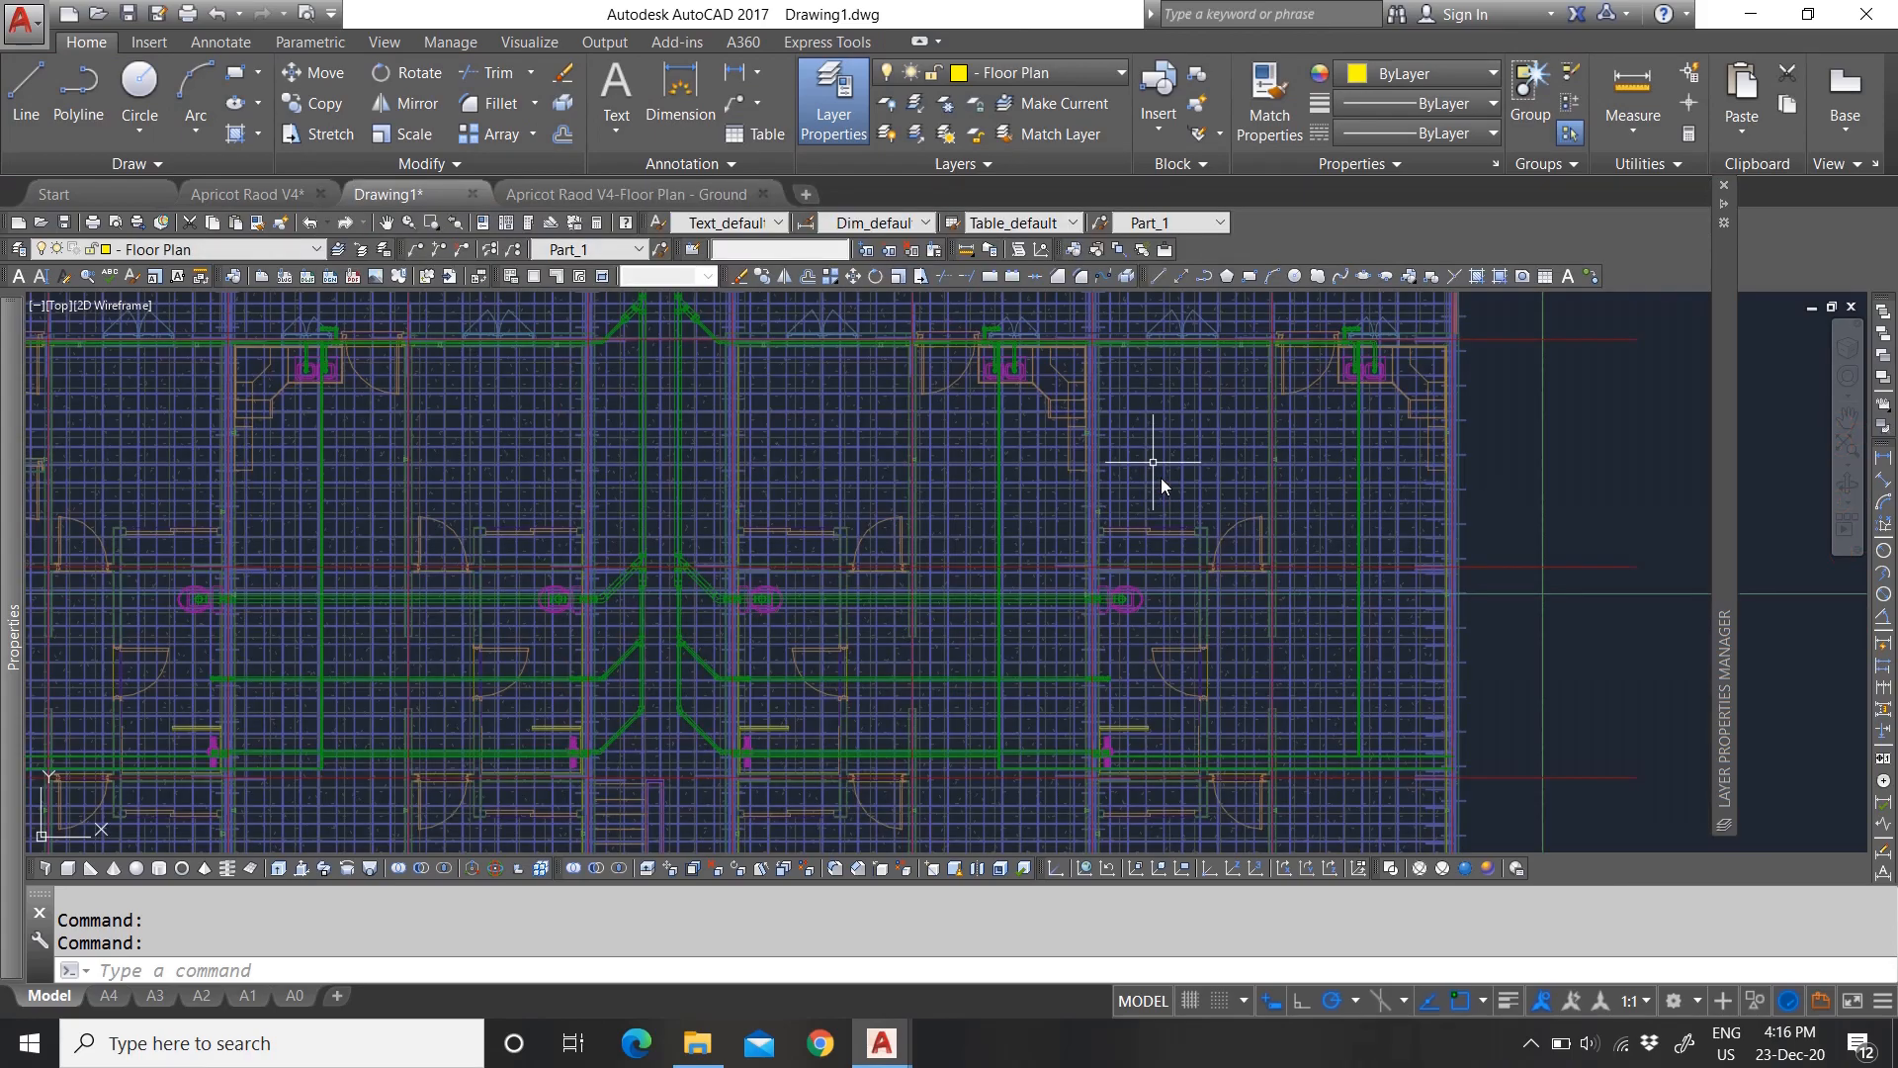
scroll(1153, 462, "down", 5)
scroll(1285, 386, "up", 6)
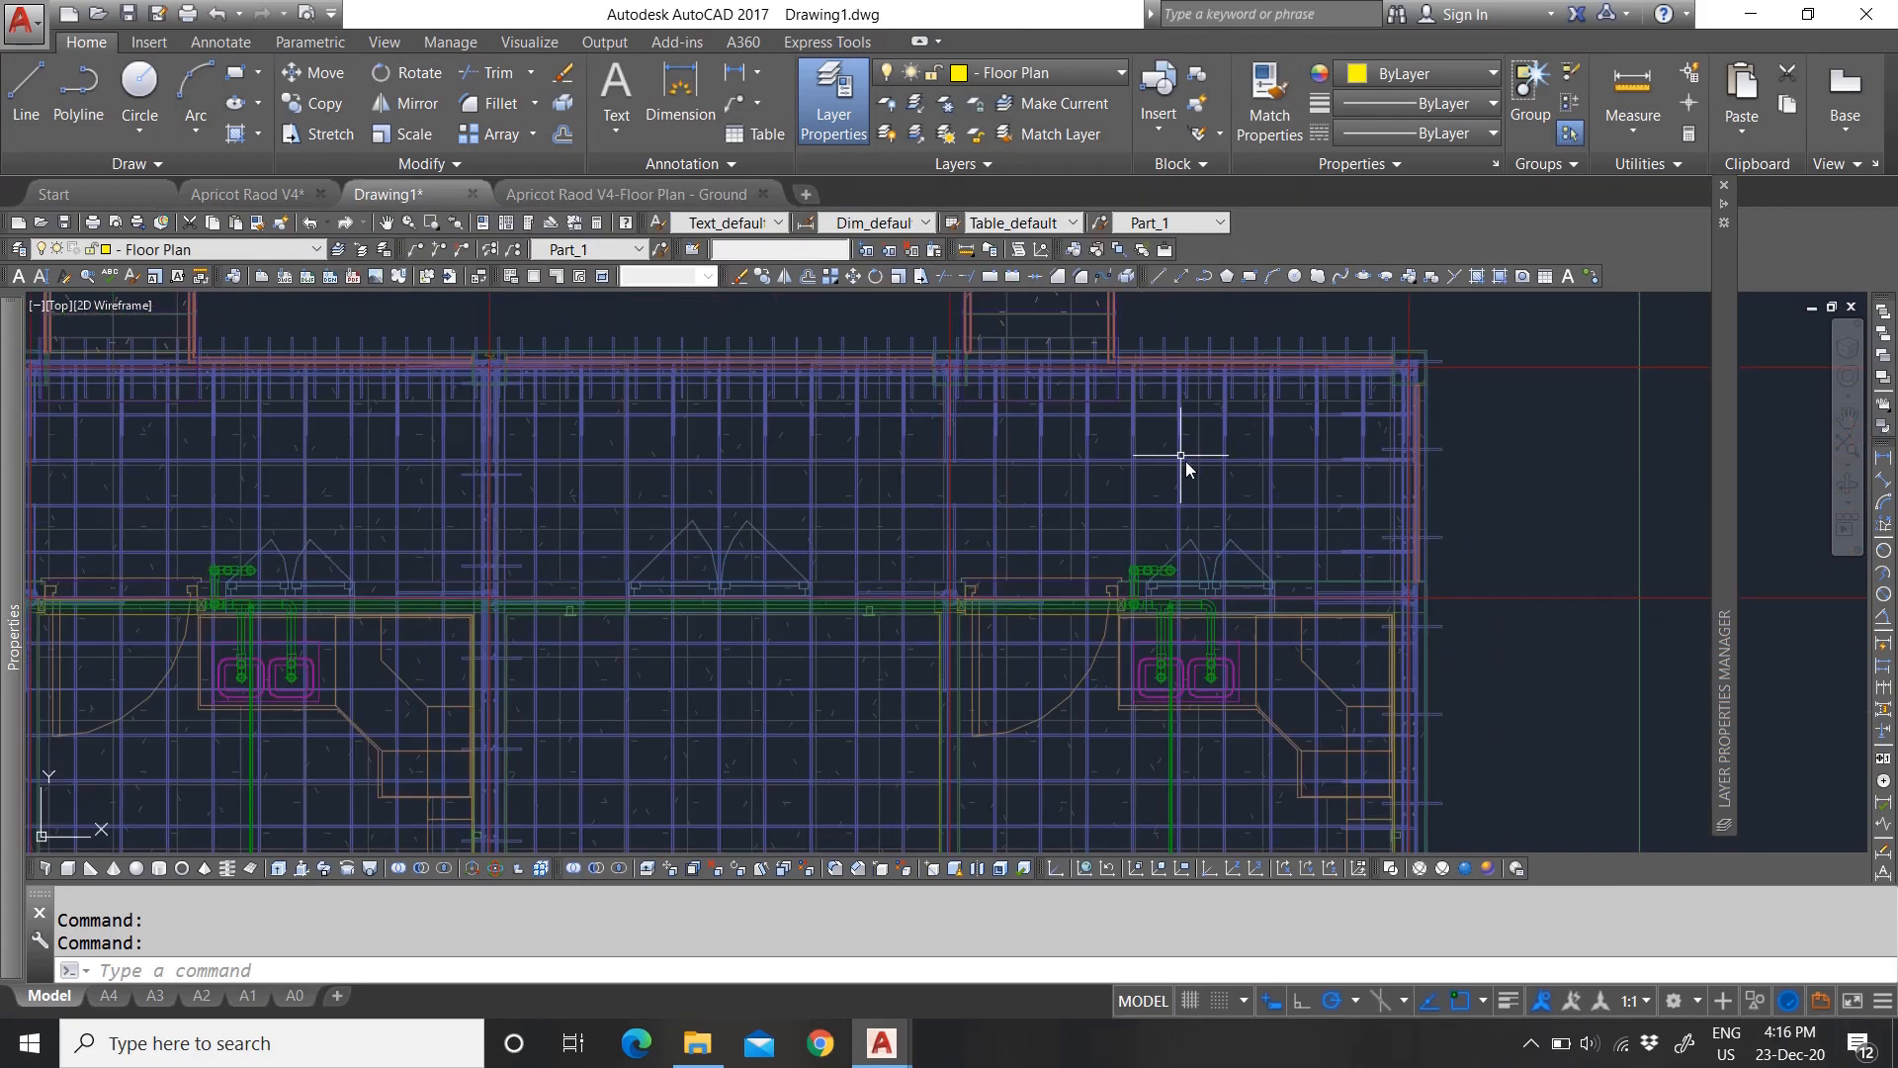
left_click(585, 193)
scroll(294, 497, "up", 8)
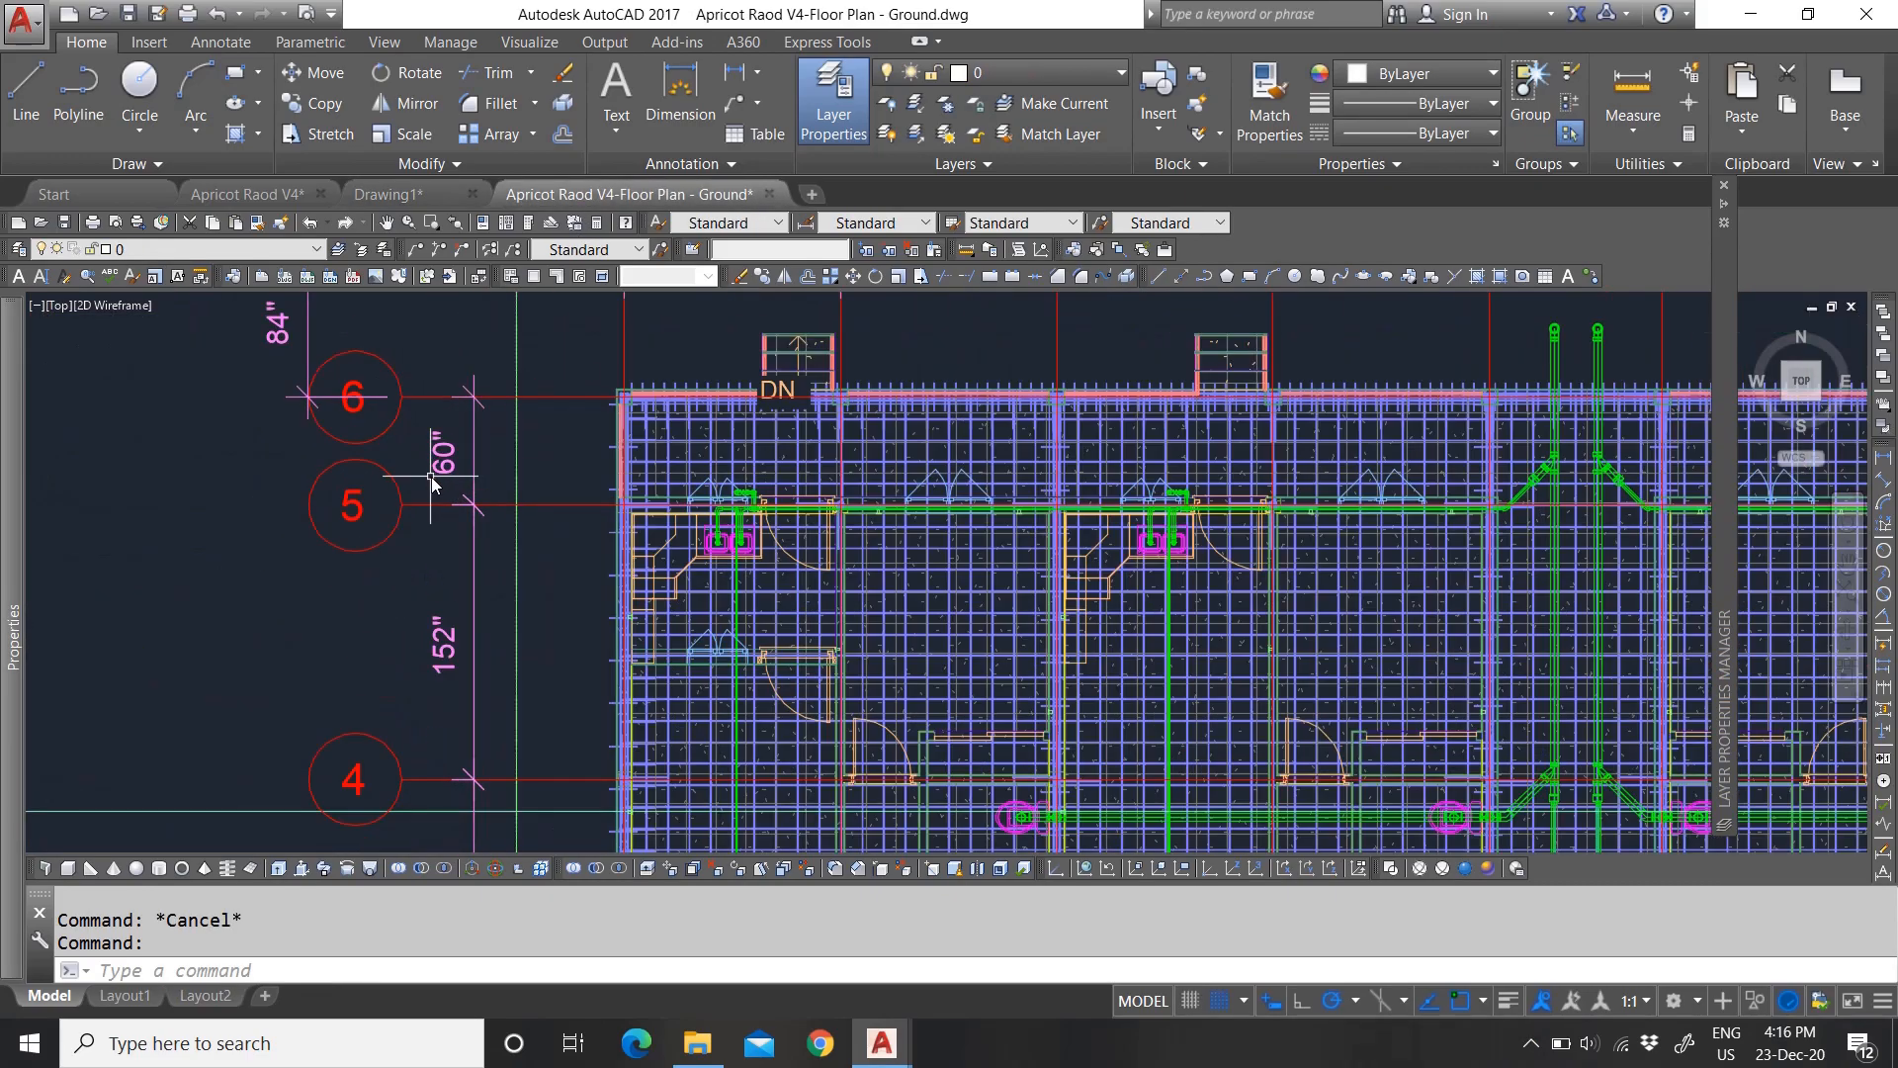
left_click(691, 464)
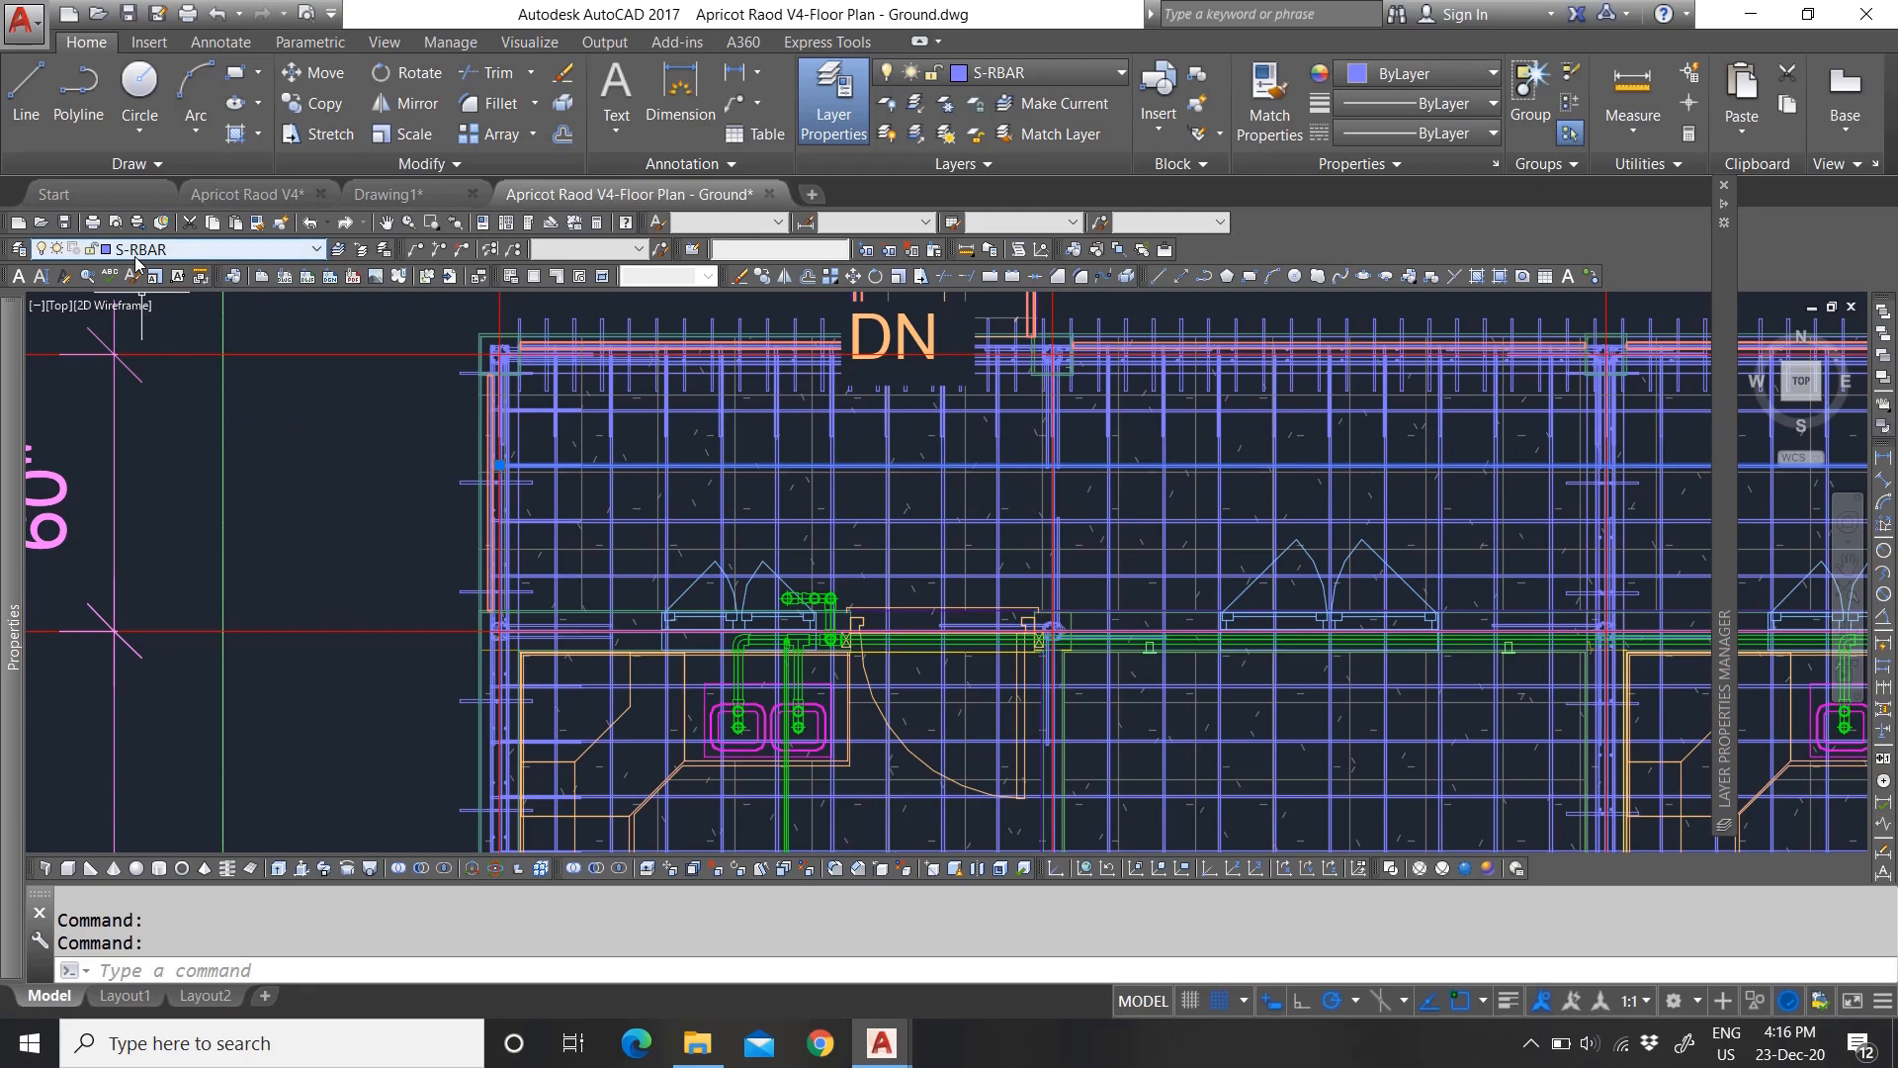
Step: Return to Drawing1 and freeze the ground floor reference's S-RBAR and S-RBAR-BNDY layers
left_click(411, 194)
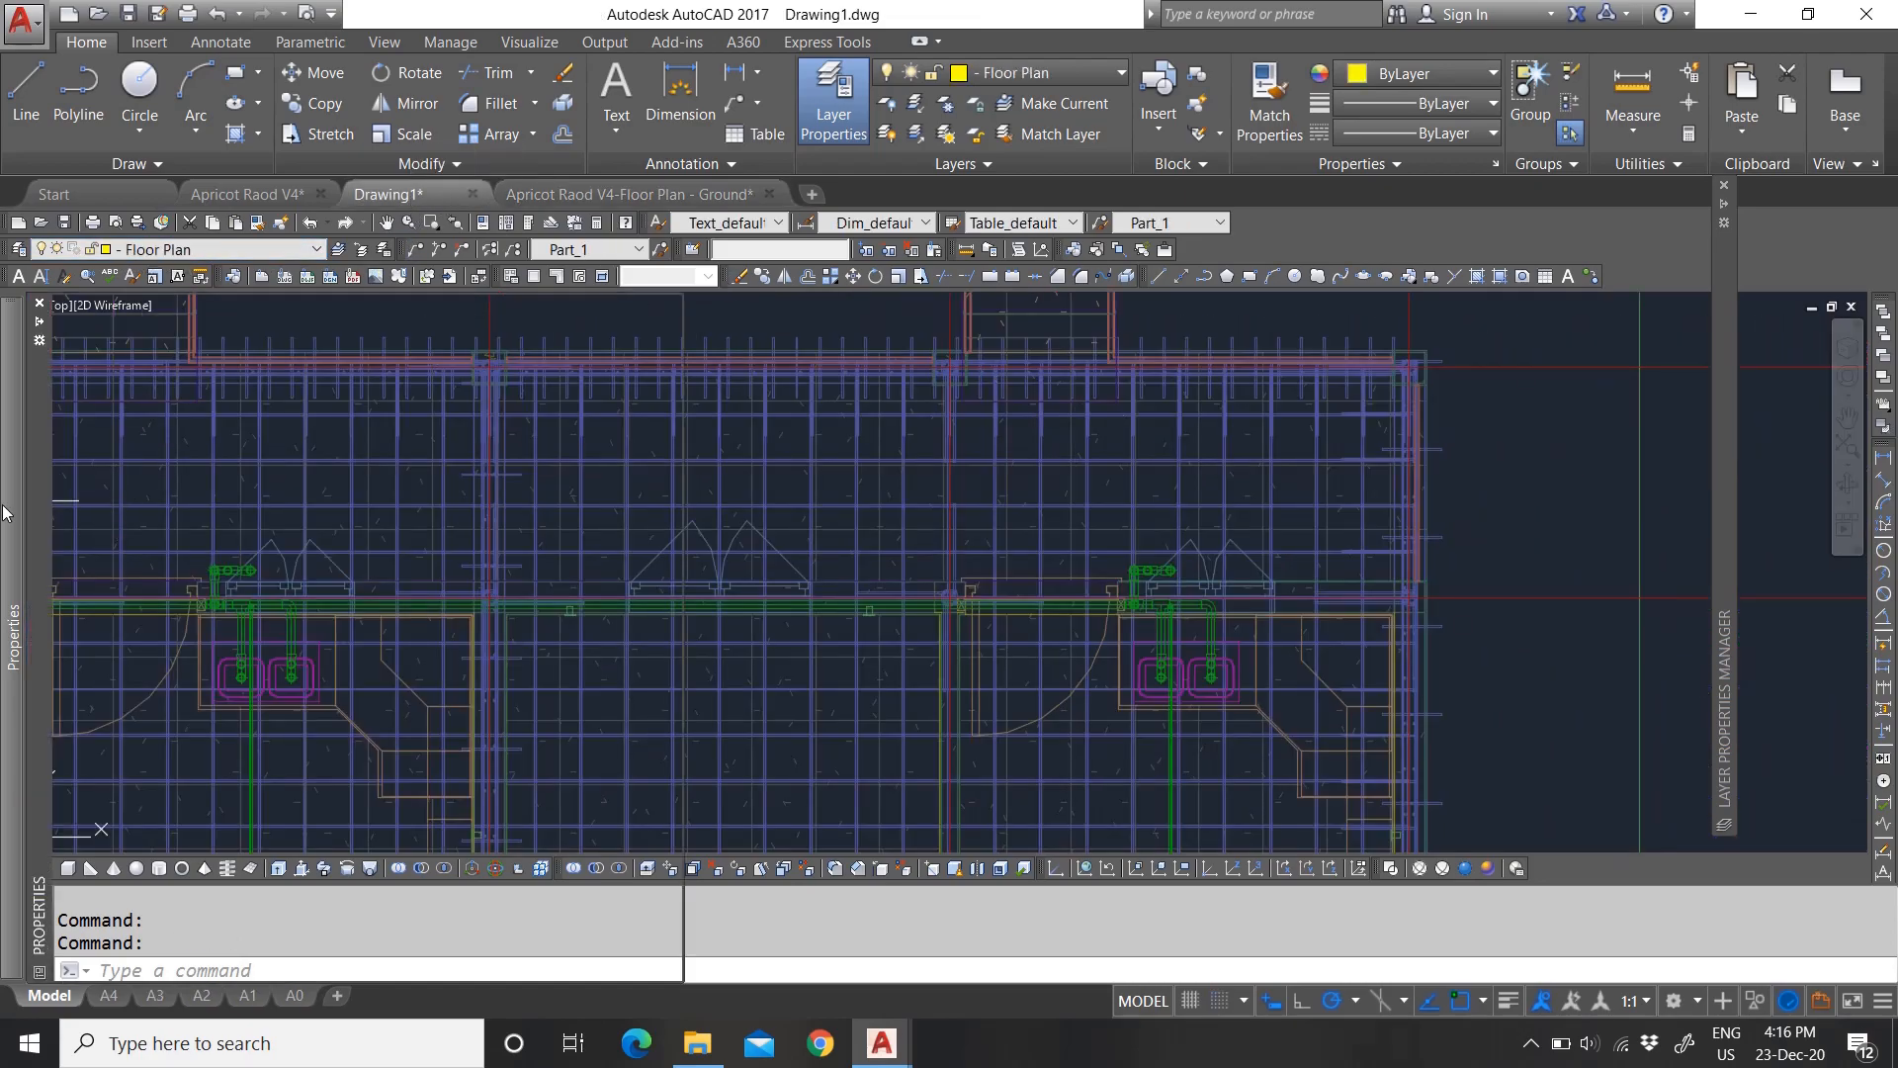
mouse_move(8, 514)
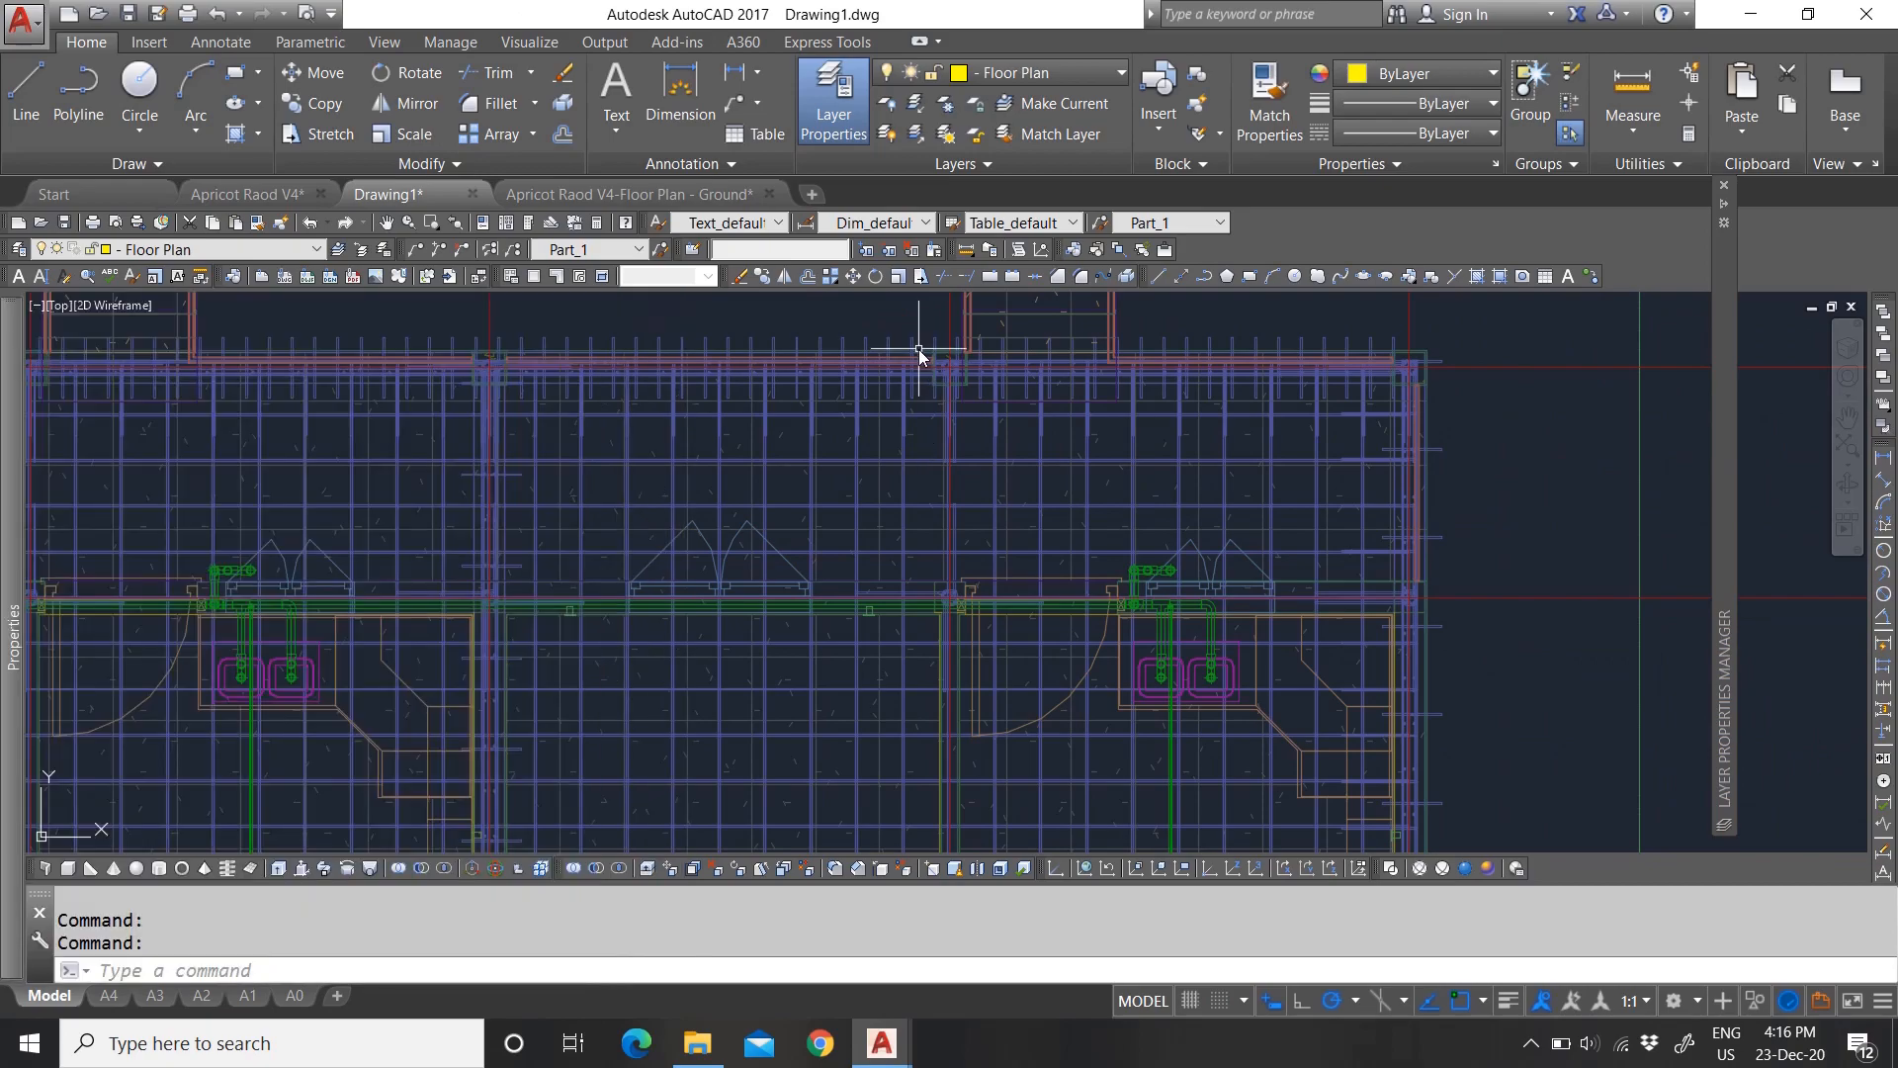
left_click(18, 250)
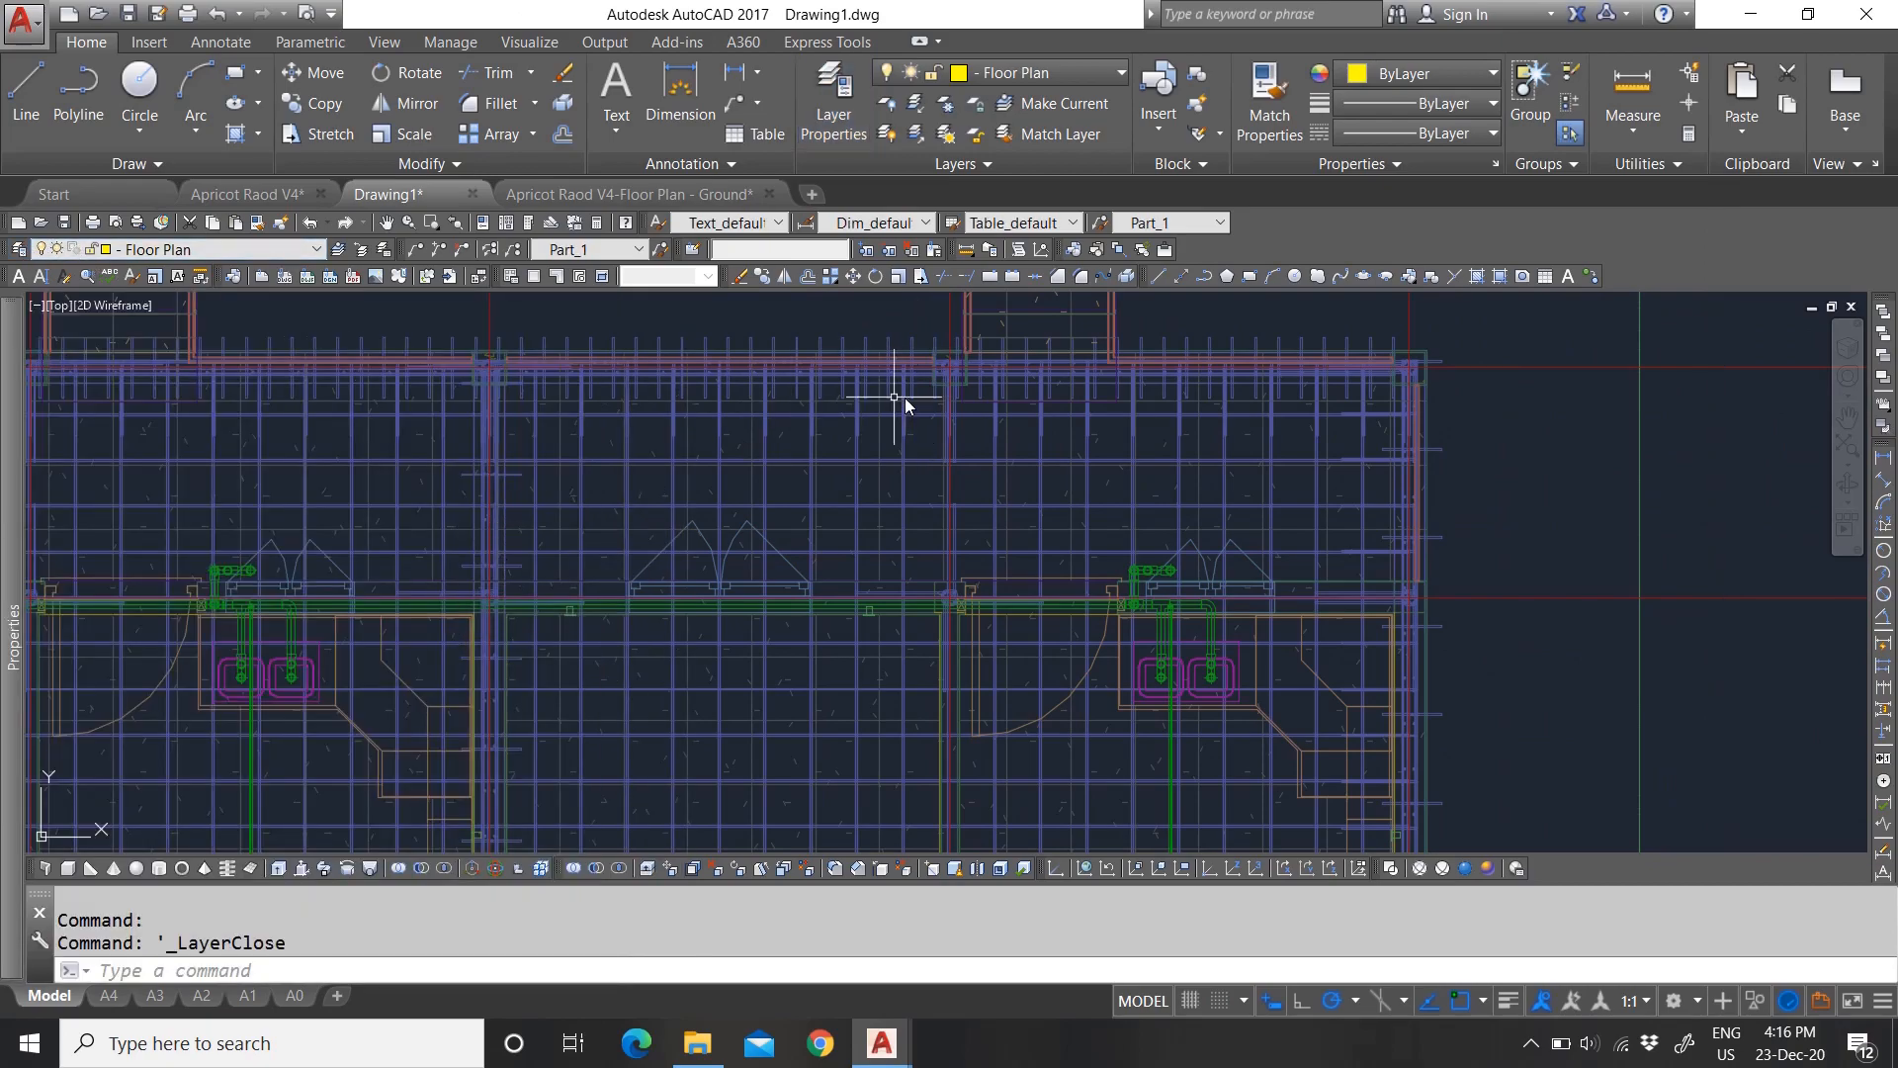
left_click(19, 250)
mouse_move(1724, 347)
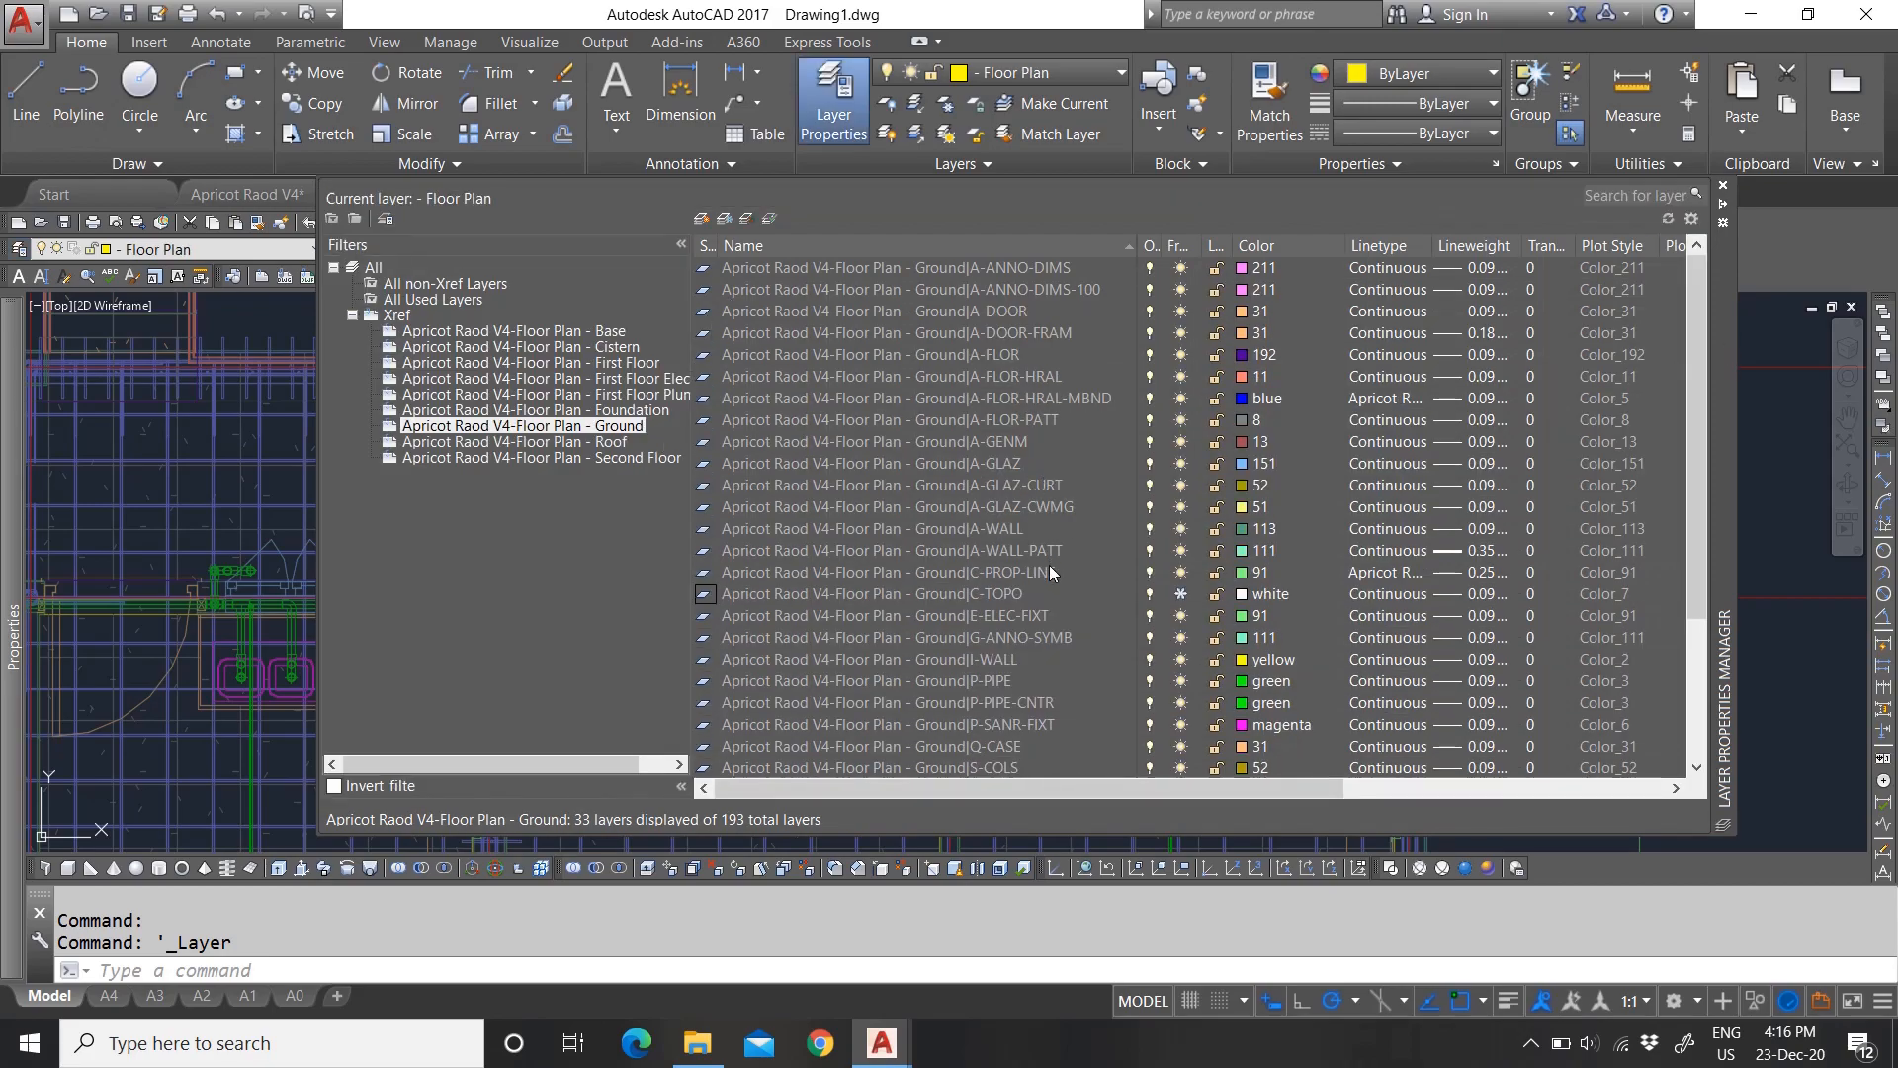
scroll(1048, 530, "down", 4)
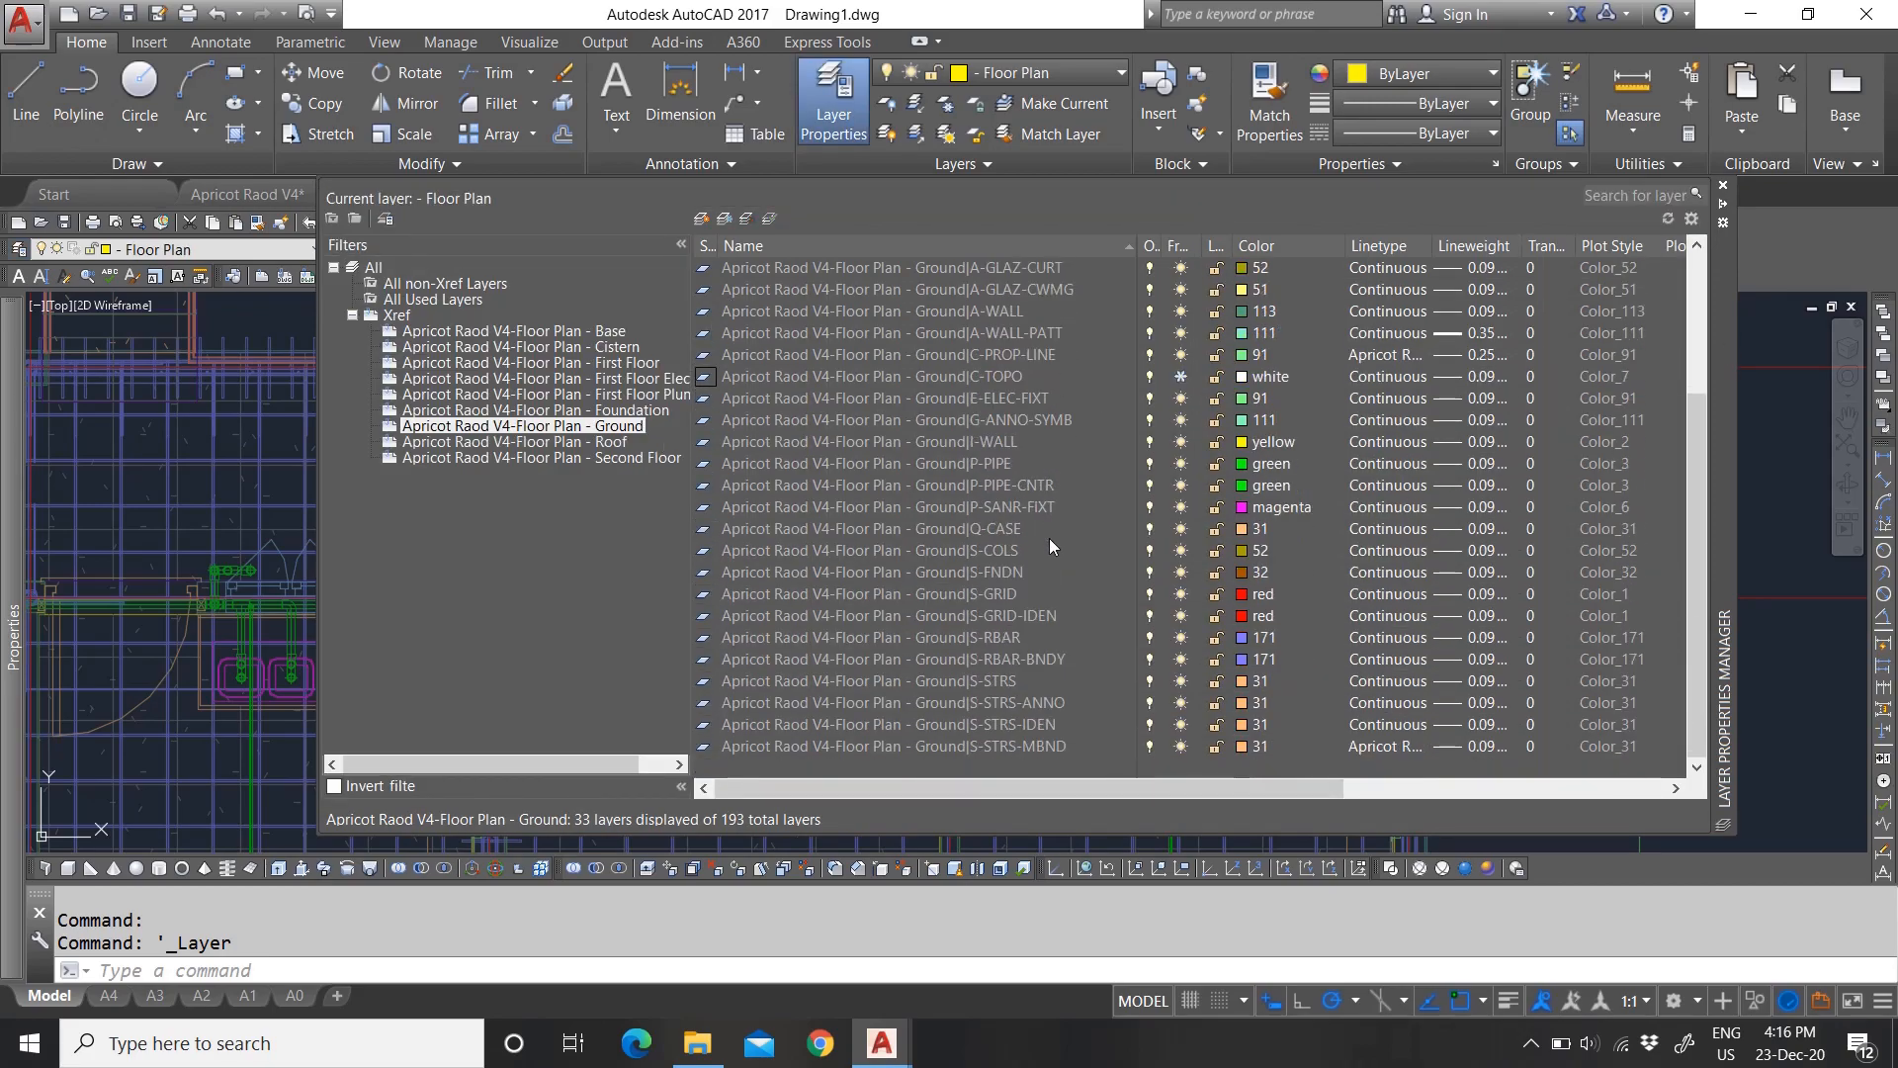
left_click(1006, 637)
left_click(1180, 638)
left_click(1179, 659)
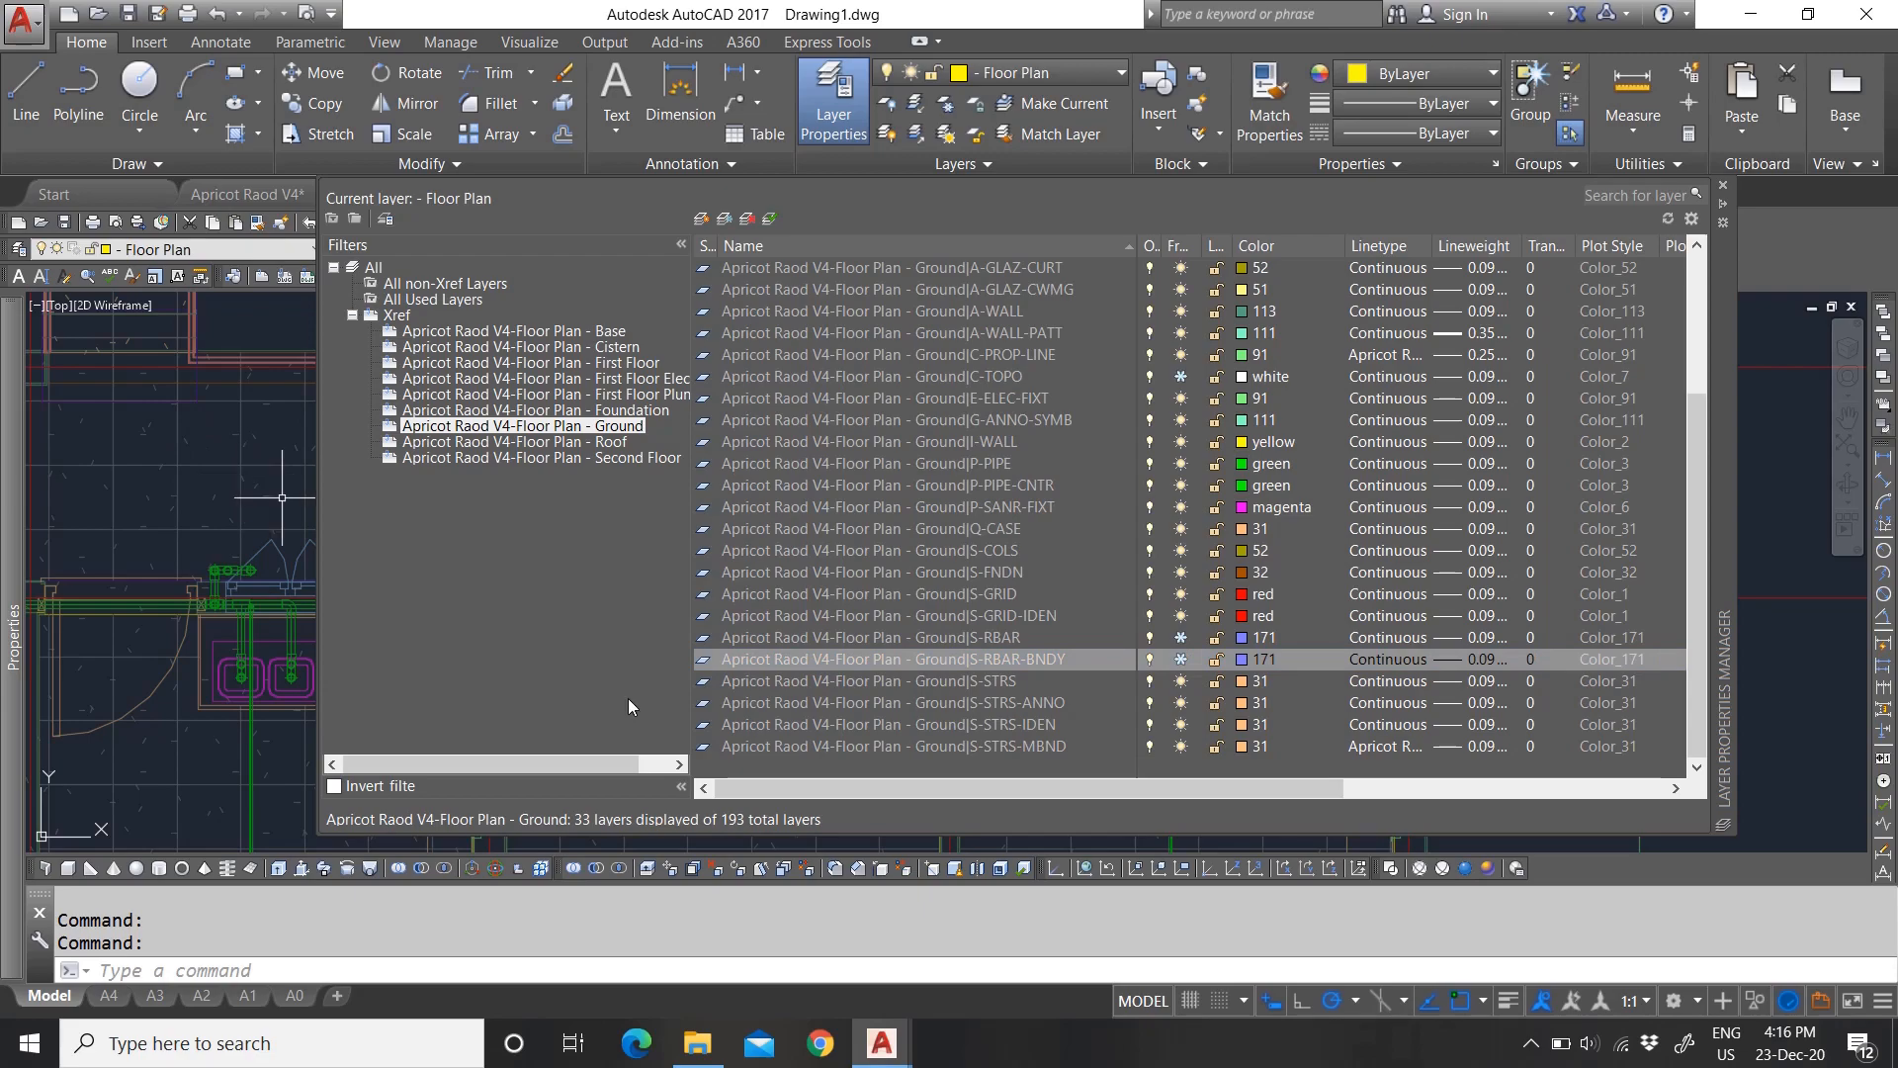
Step: Freeze the ground floor reference's A-ANNO-DIMS and A-ANNO-DIMS-100 layers and go back to the drawing with nothing selected
scroll(1087, 662, "up", 4)
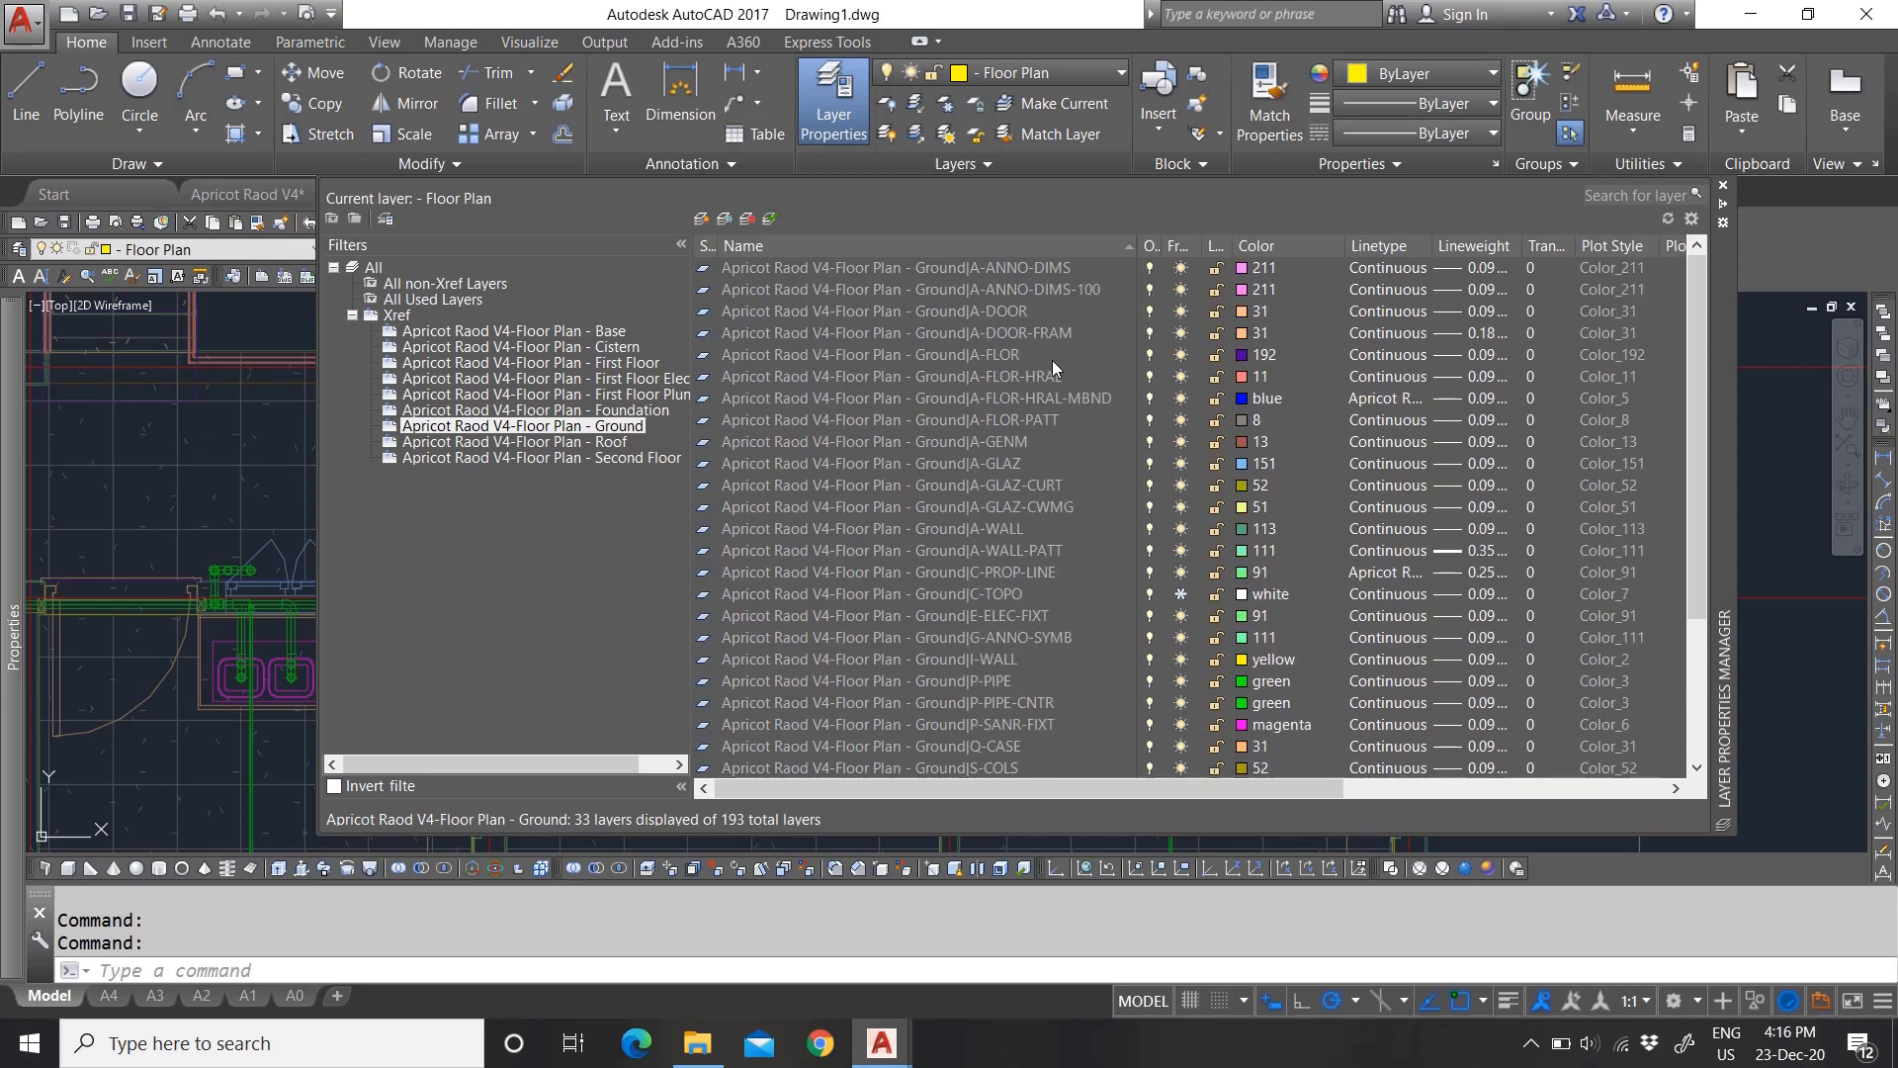
left_click(1032, 267)
left_click(1182, 267)
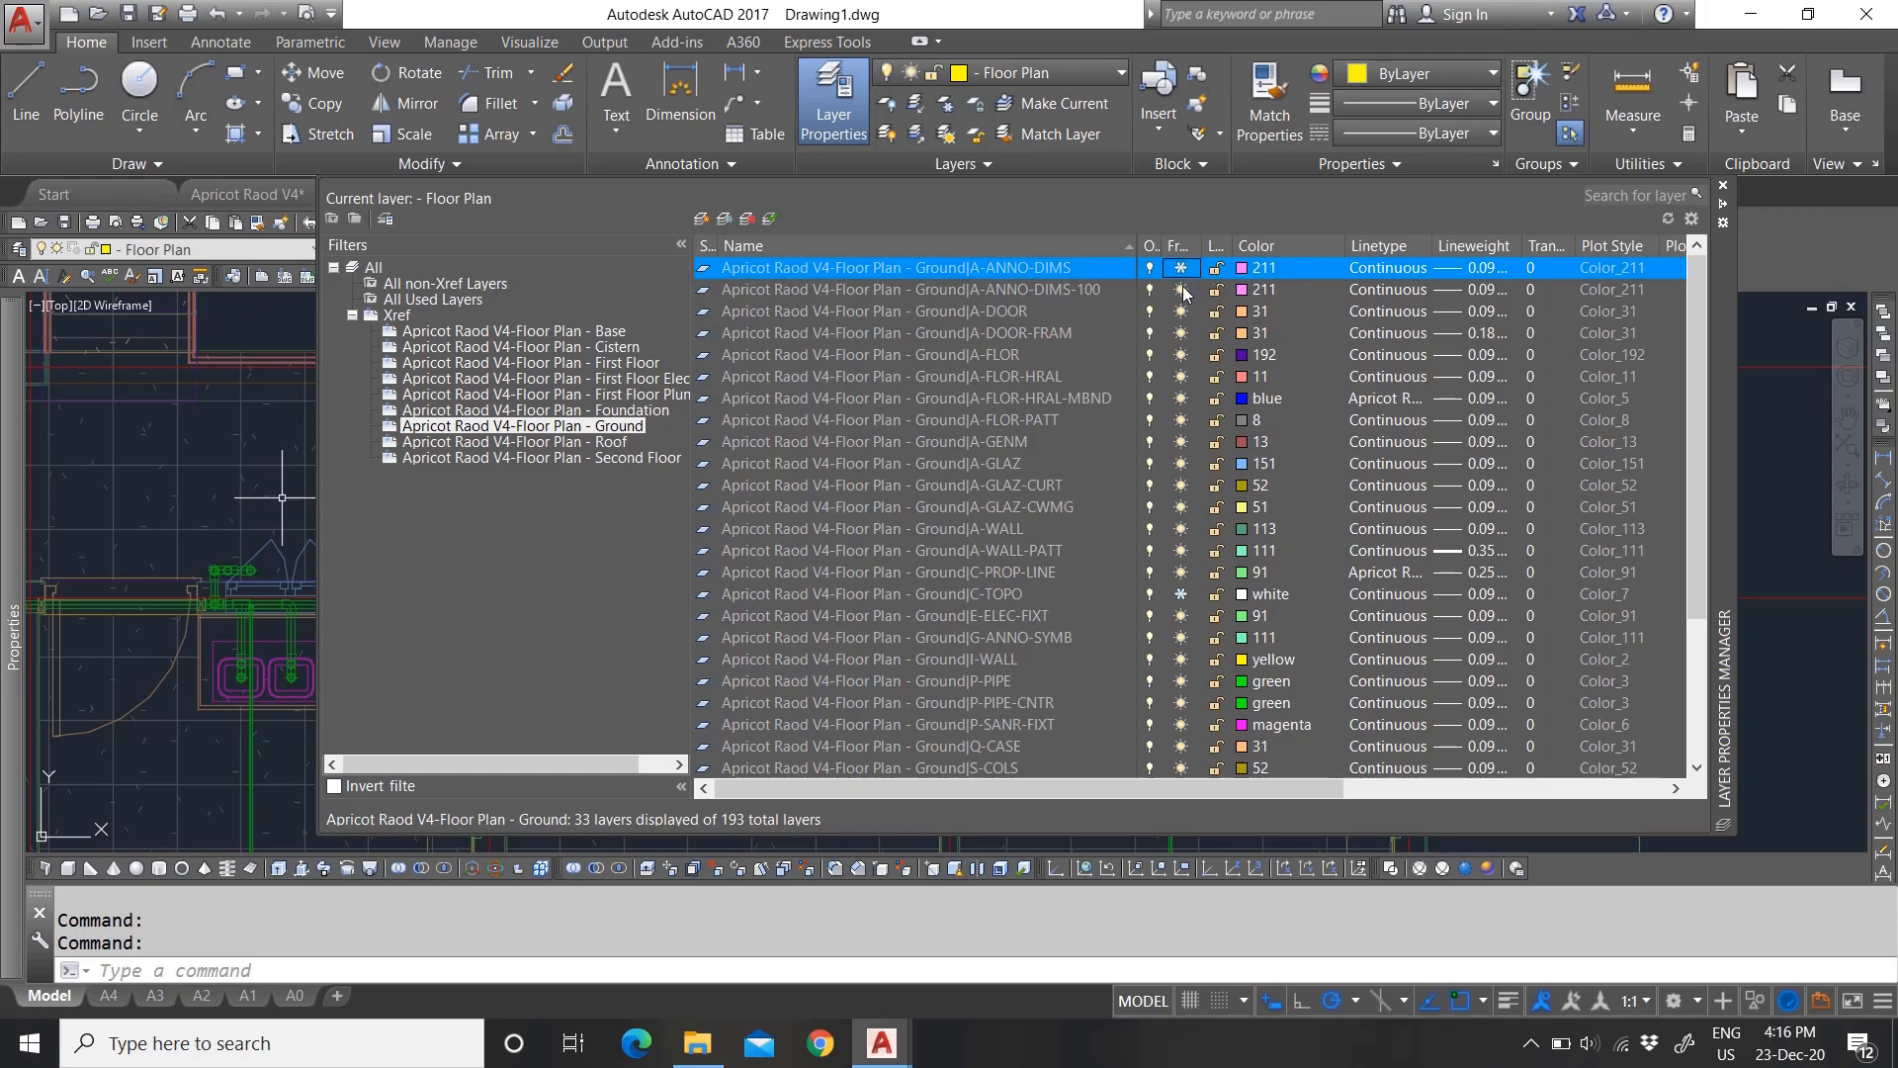
left_click(1180, 289)
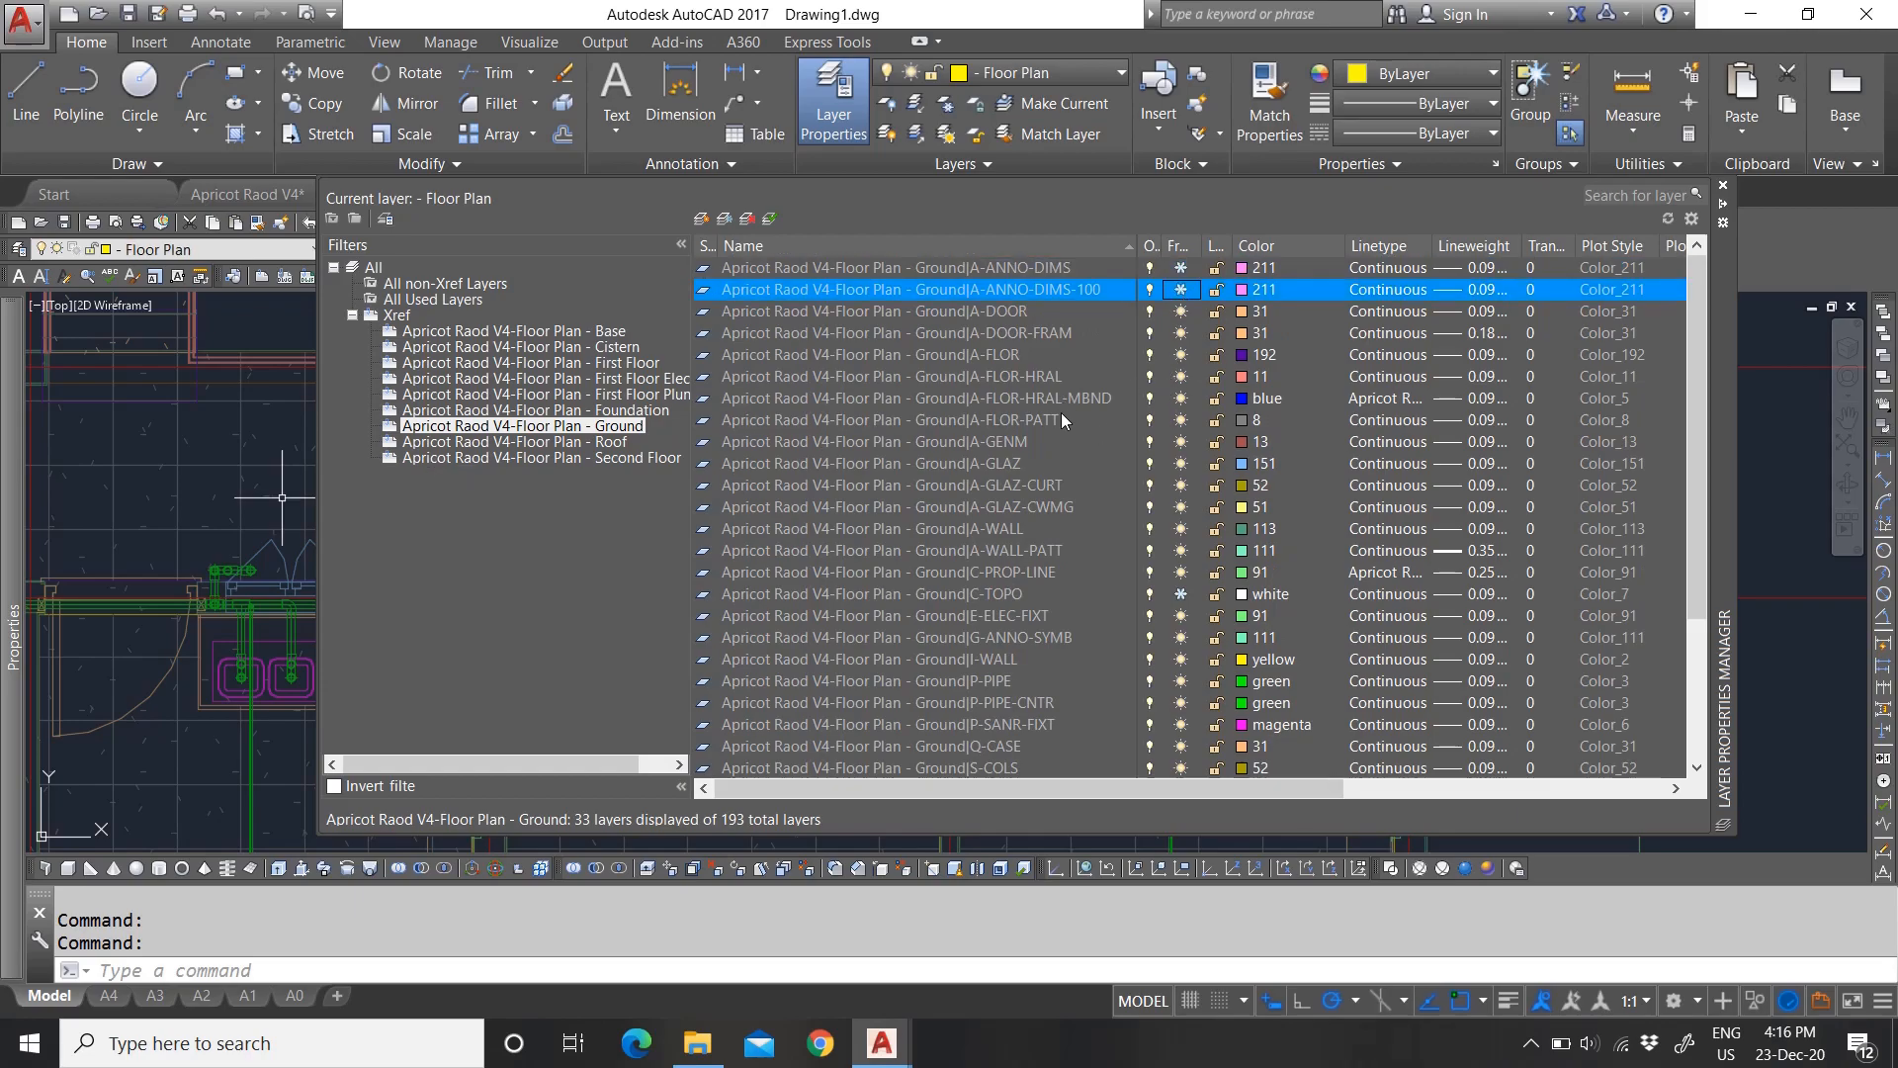
left_click(252, 484)
key("Escape")
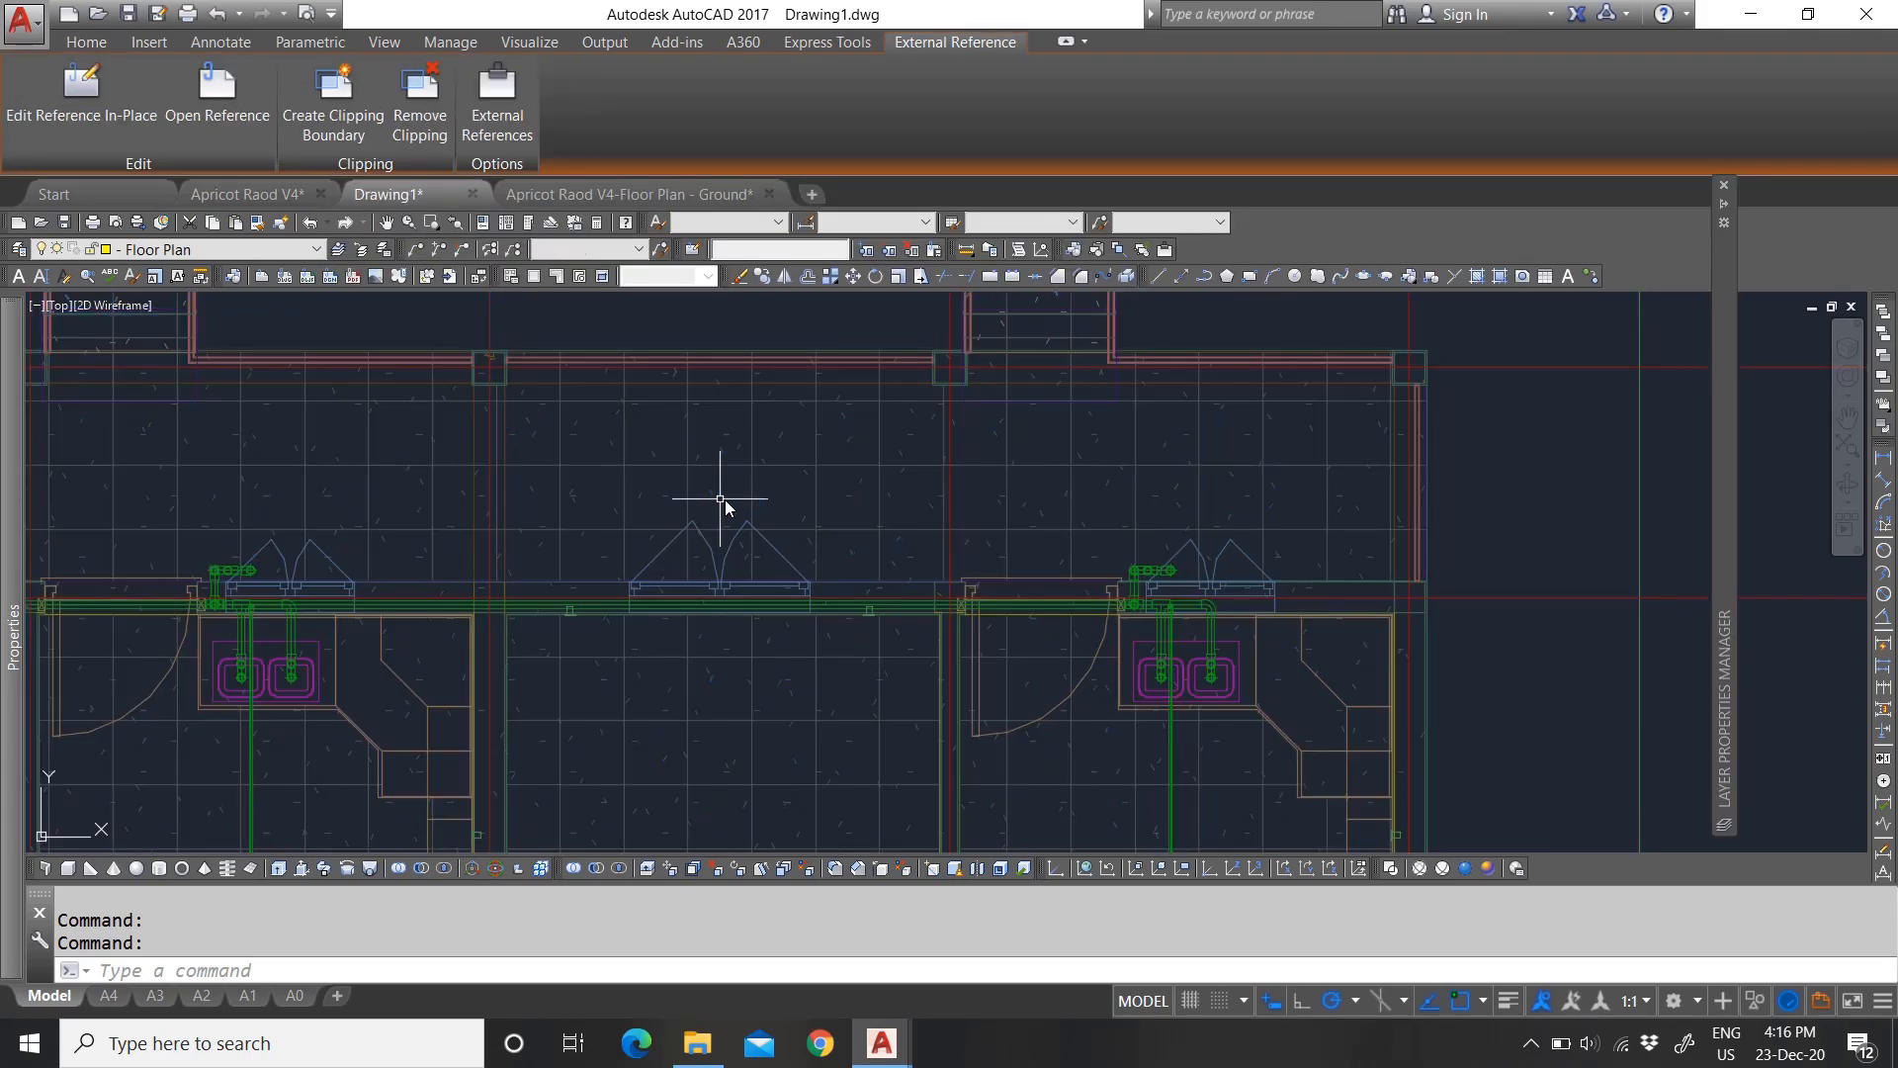
Step: Inspect the decluttered ground floor plan and check in its source drawing which layer the speckled floor hatch belongs to
scroll(995, 484, "down", 9)
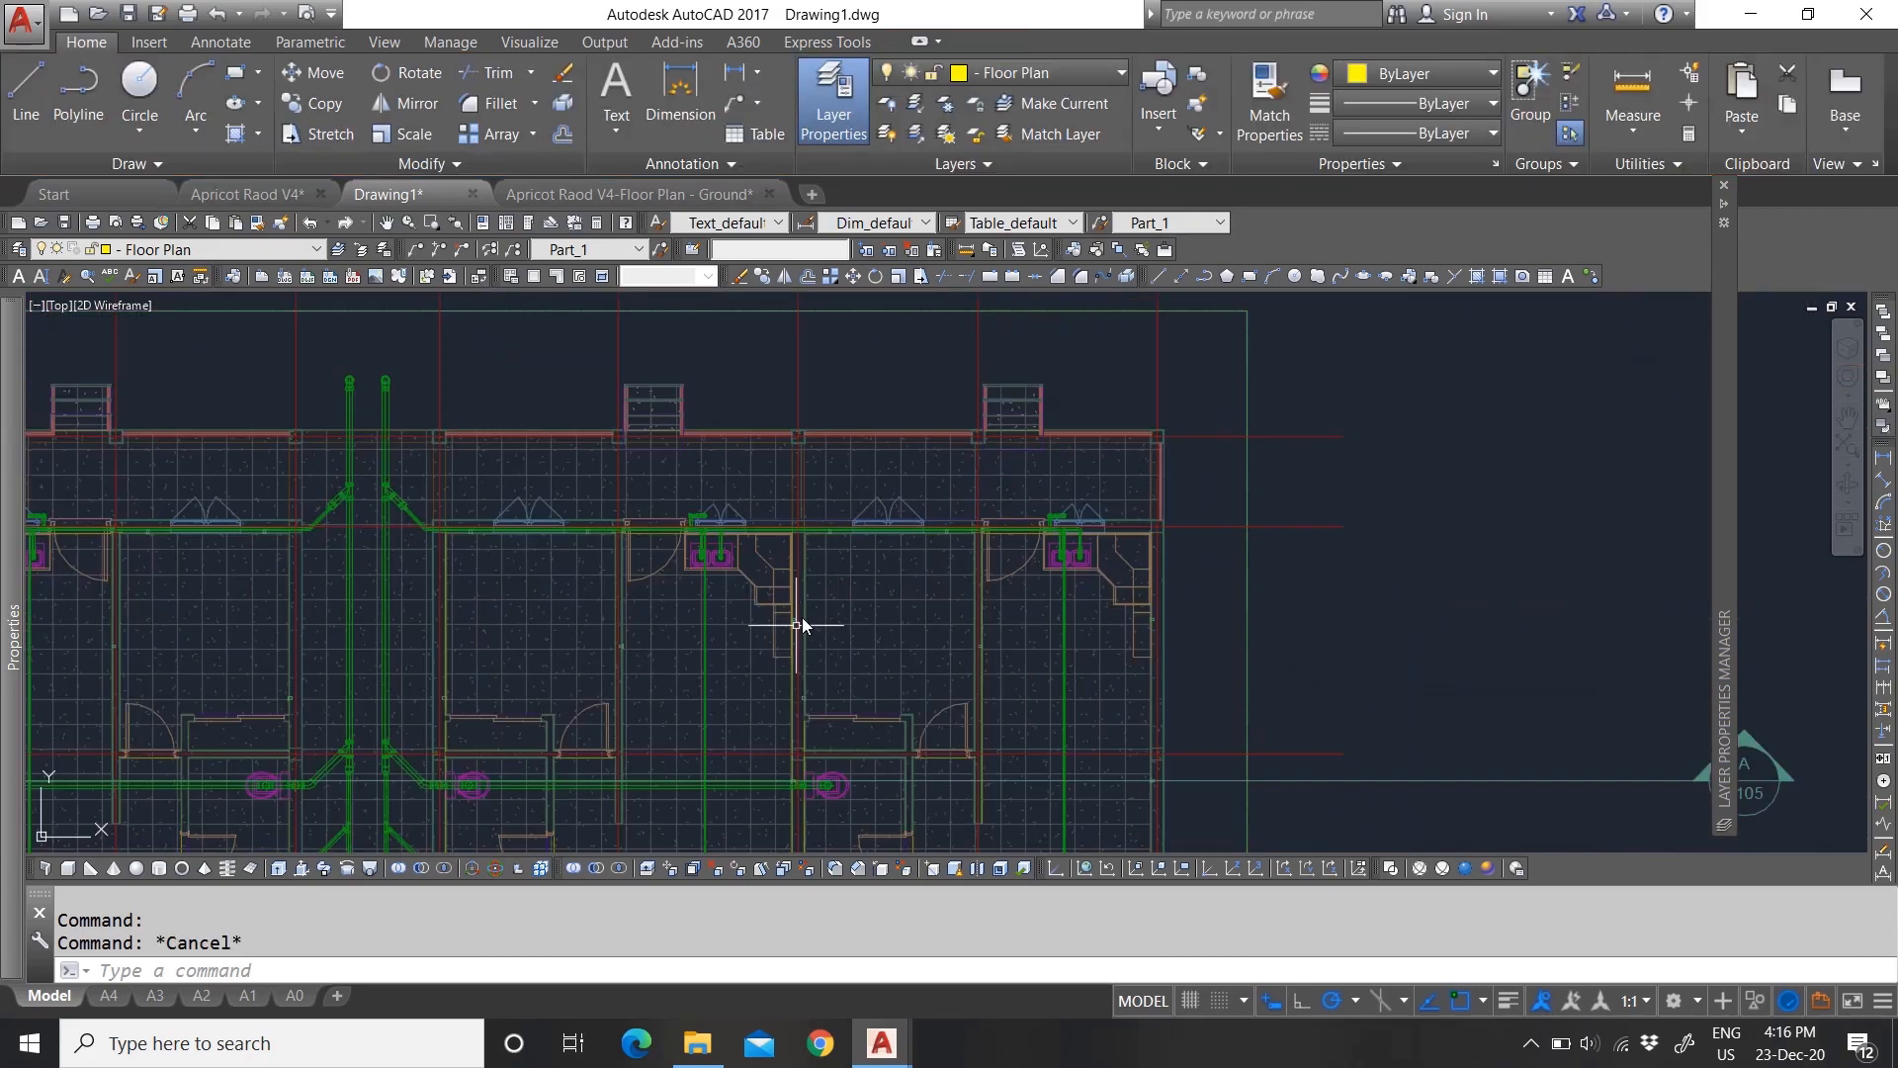
scroll(317, 553, "up", 4)
scroll(734, 494, "up", 3)
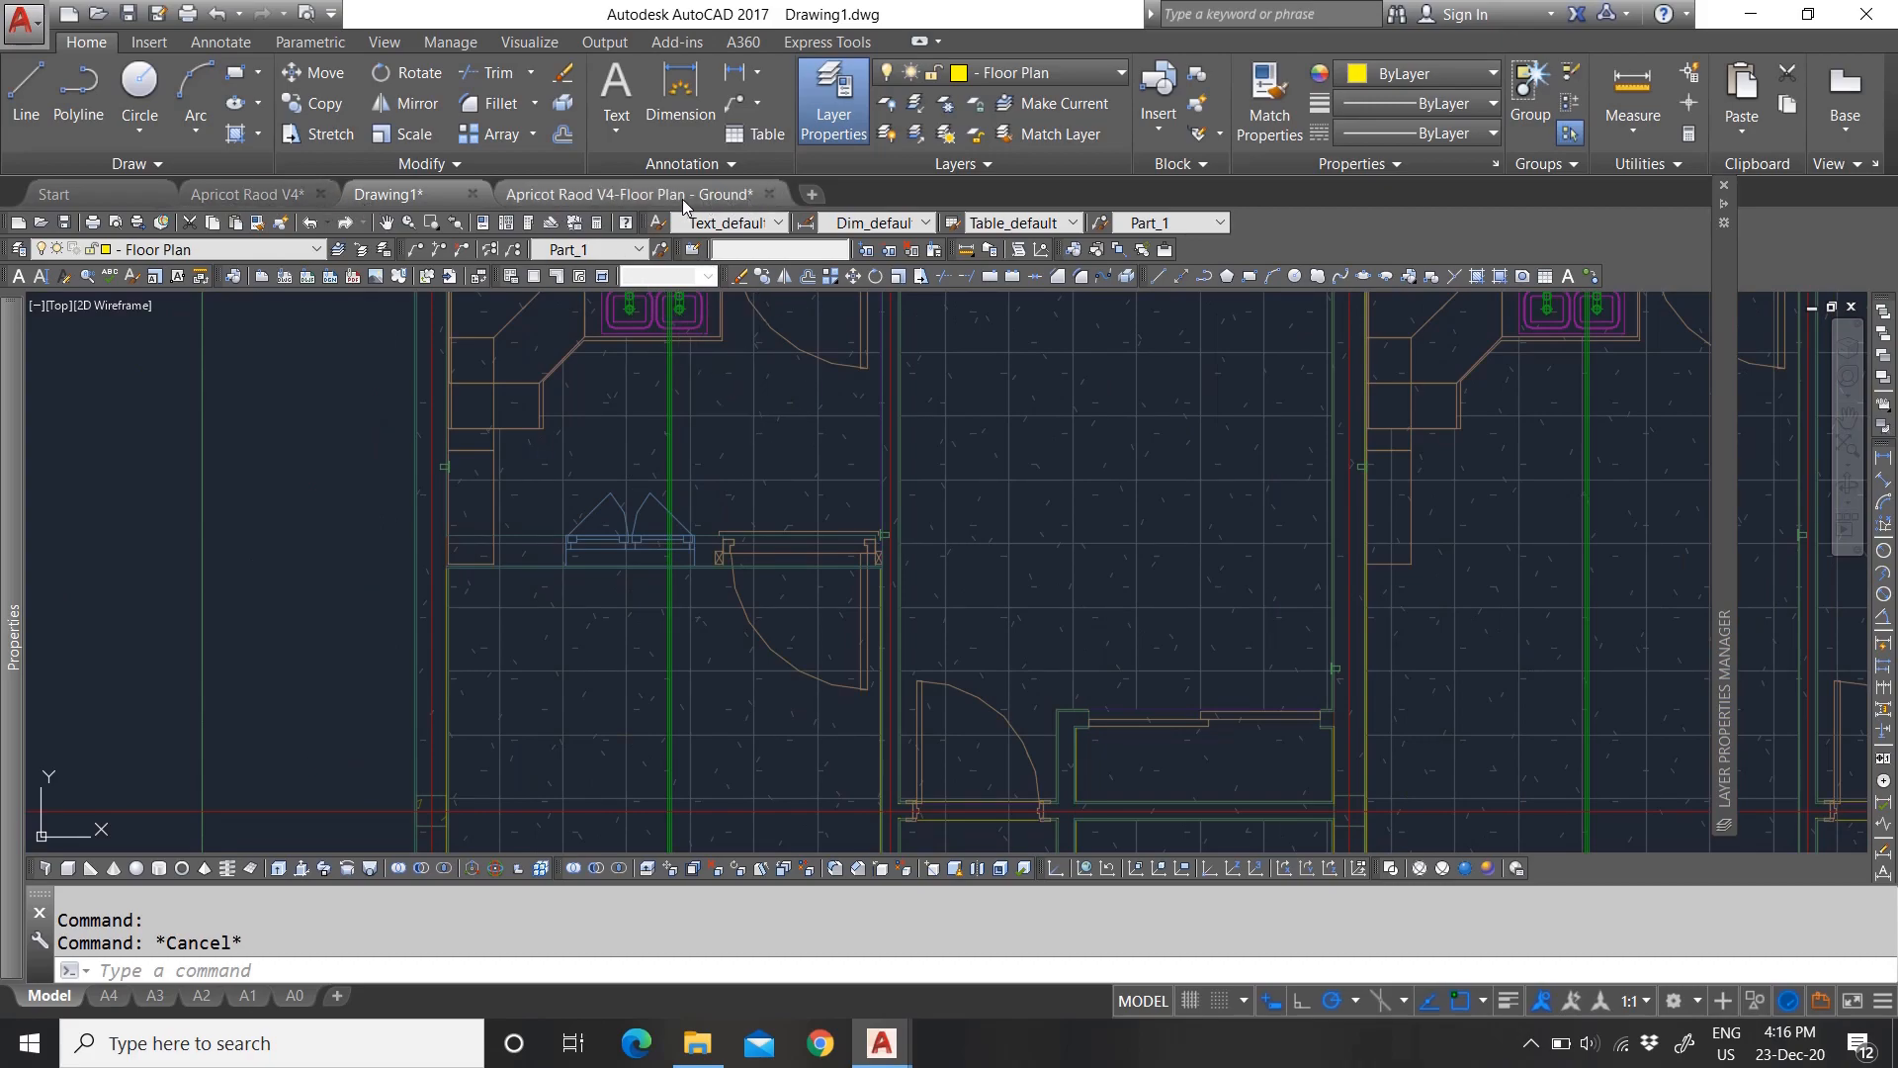
left_click(593, 194)
scroll(708, 445, "up", 5)
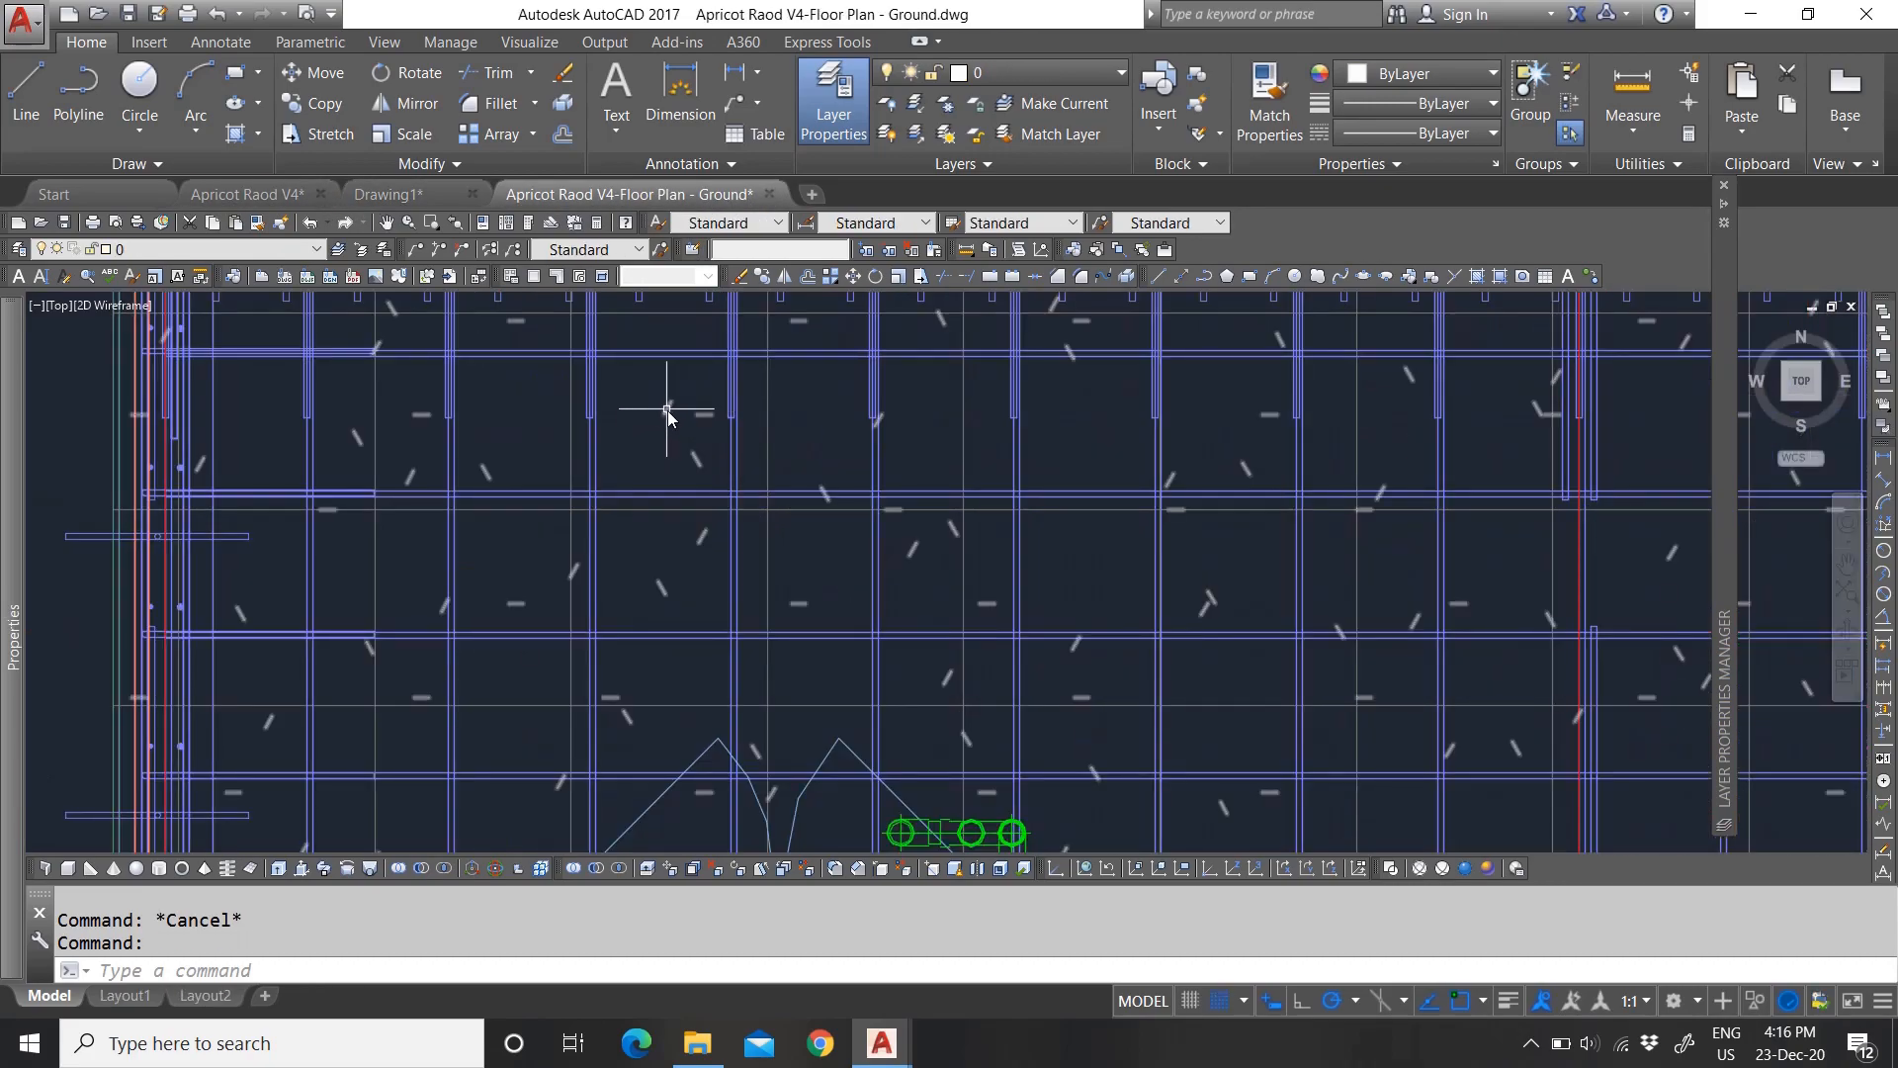
left_click(667, 415)
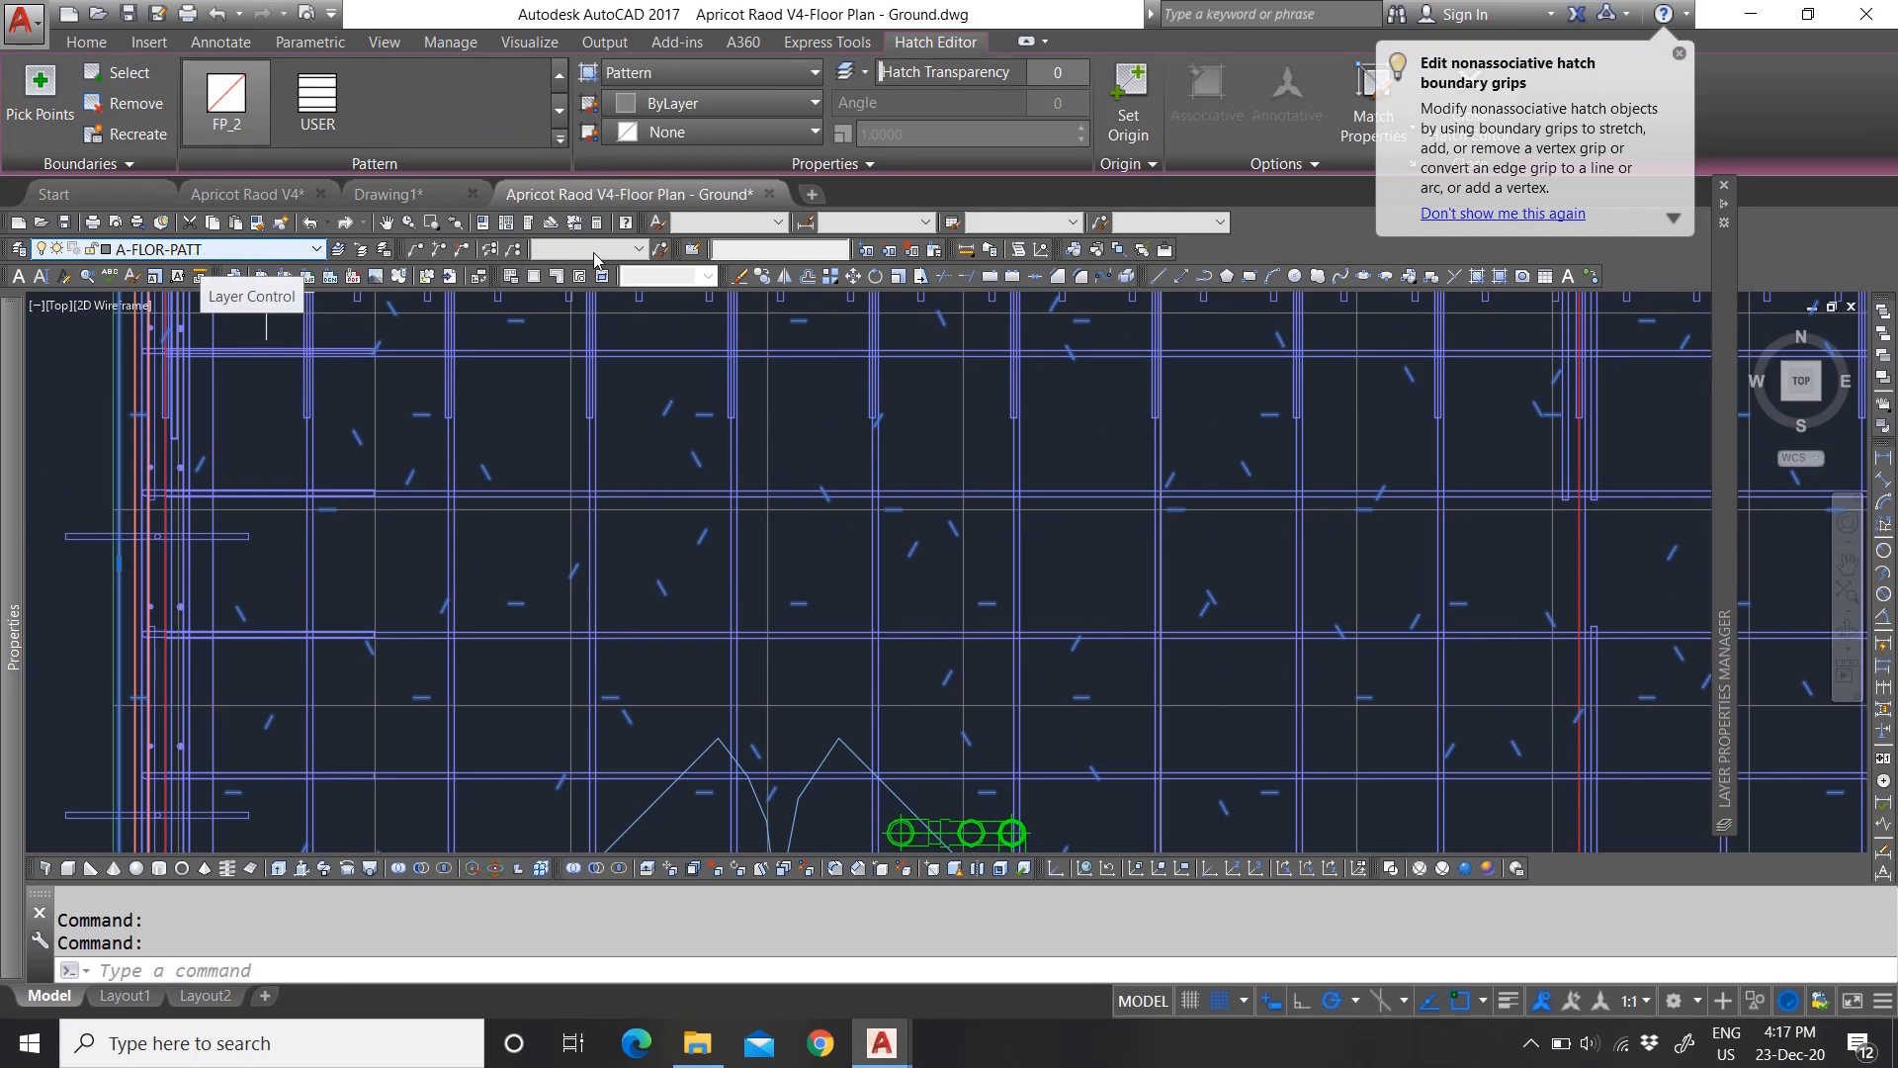
Step: Return to Drawing1, freeze the ground floor reference's A-FLOR-PATT layer, and close the layer manager with all layers chosen as the filter
left_click(387, 194)
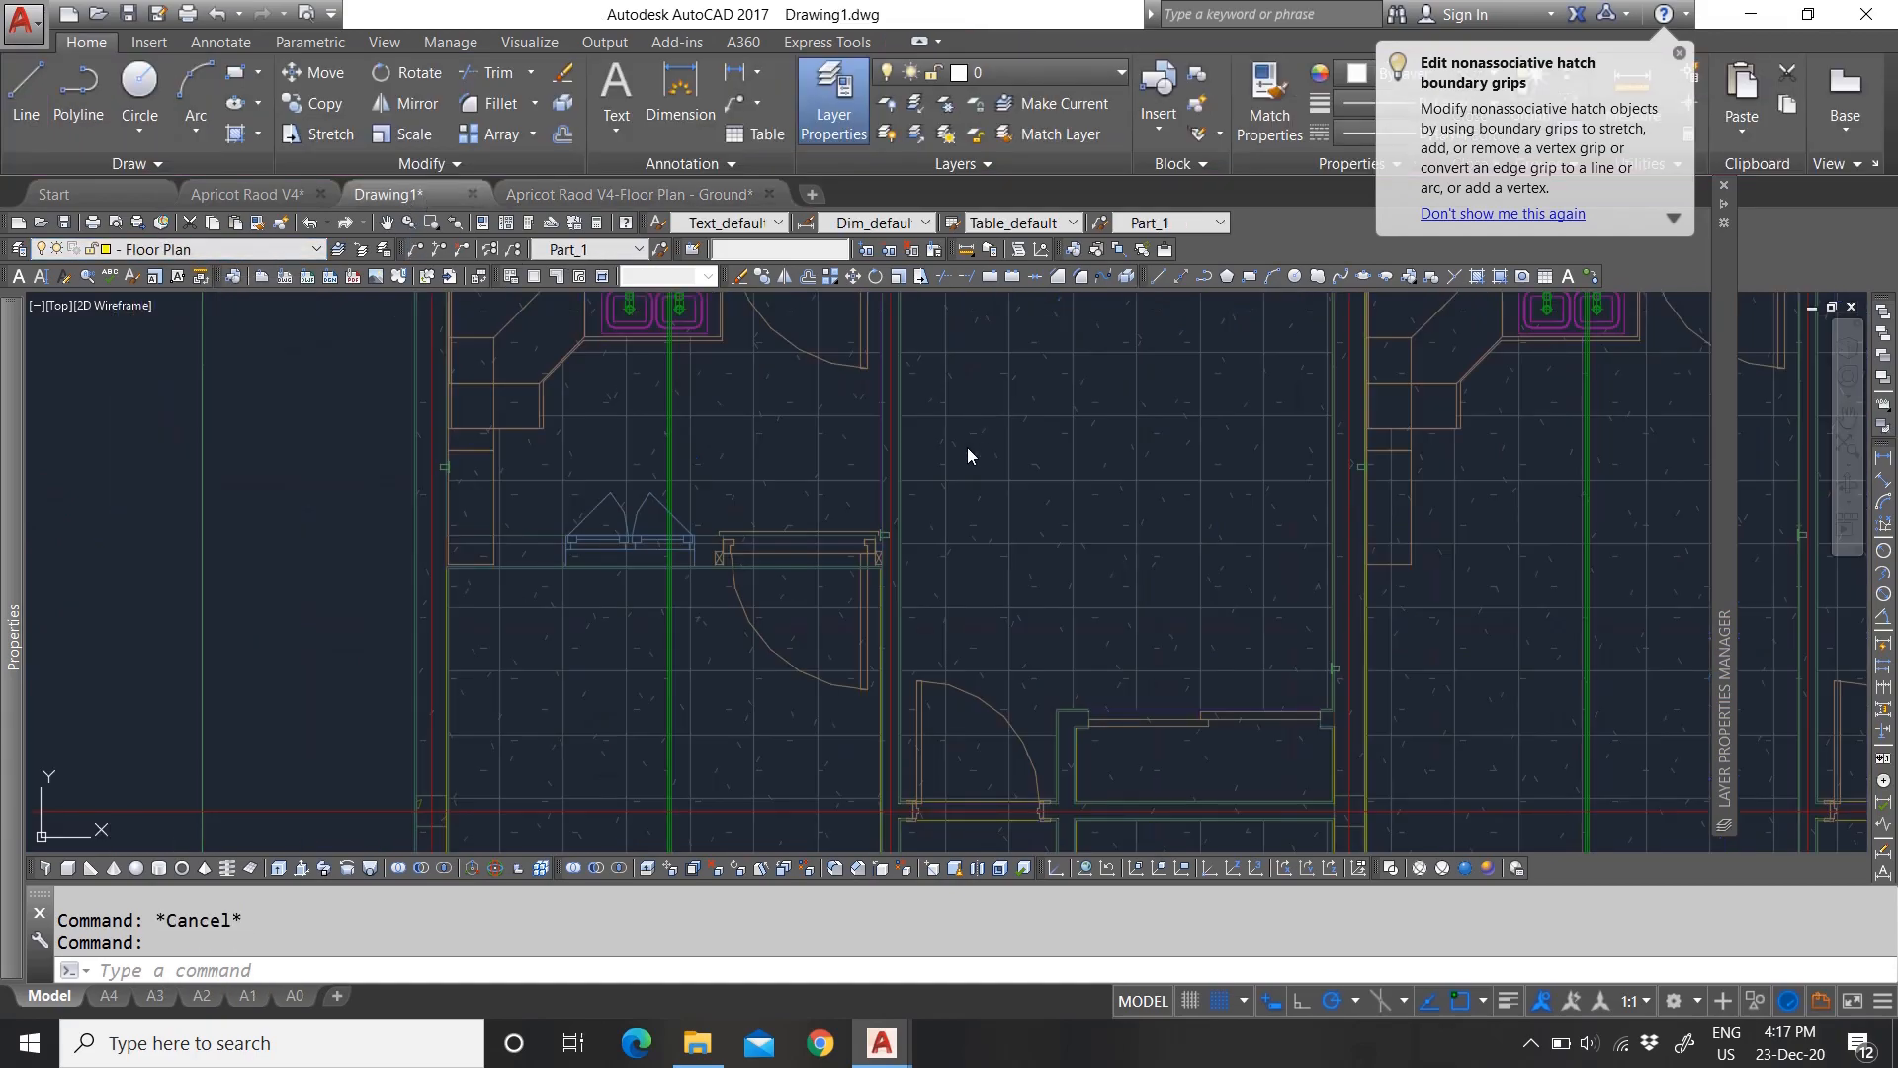
key("ctrl+1")
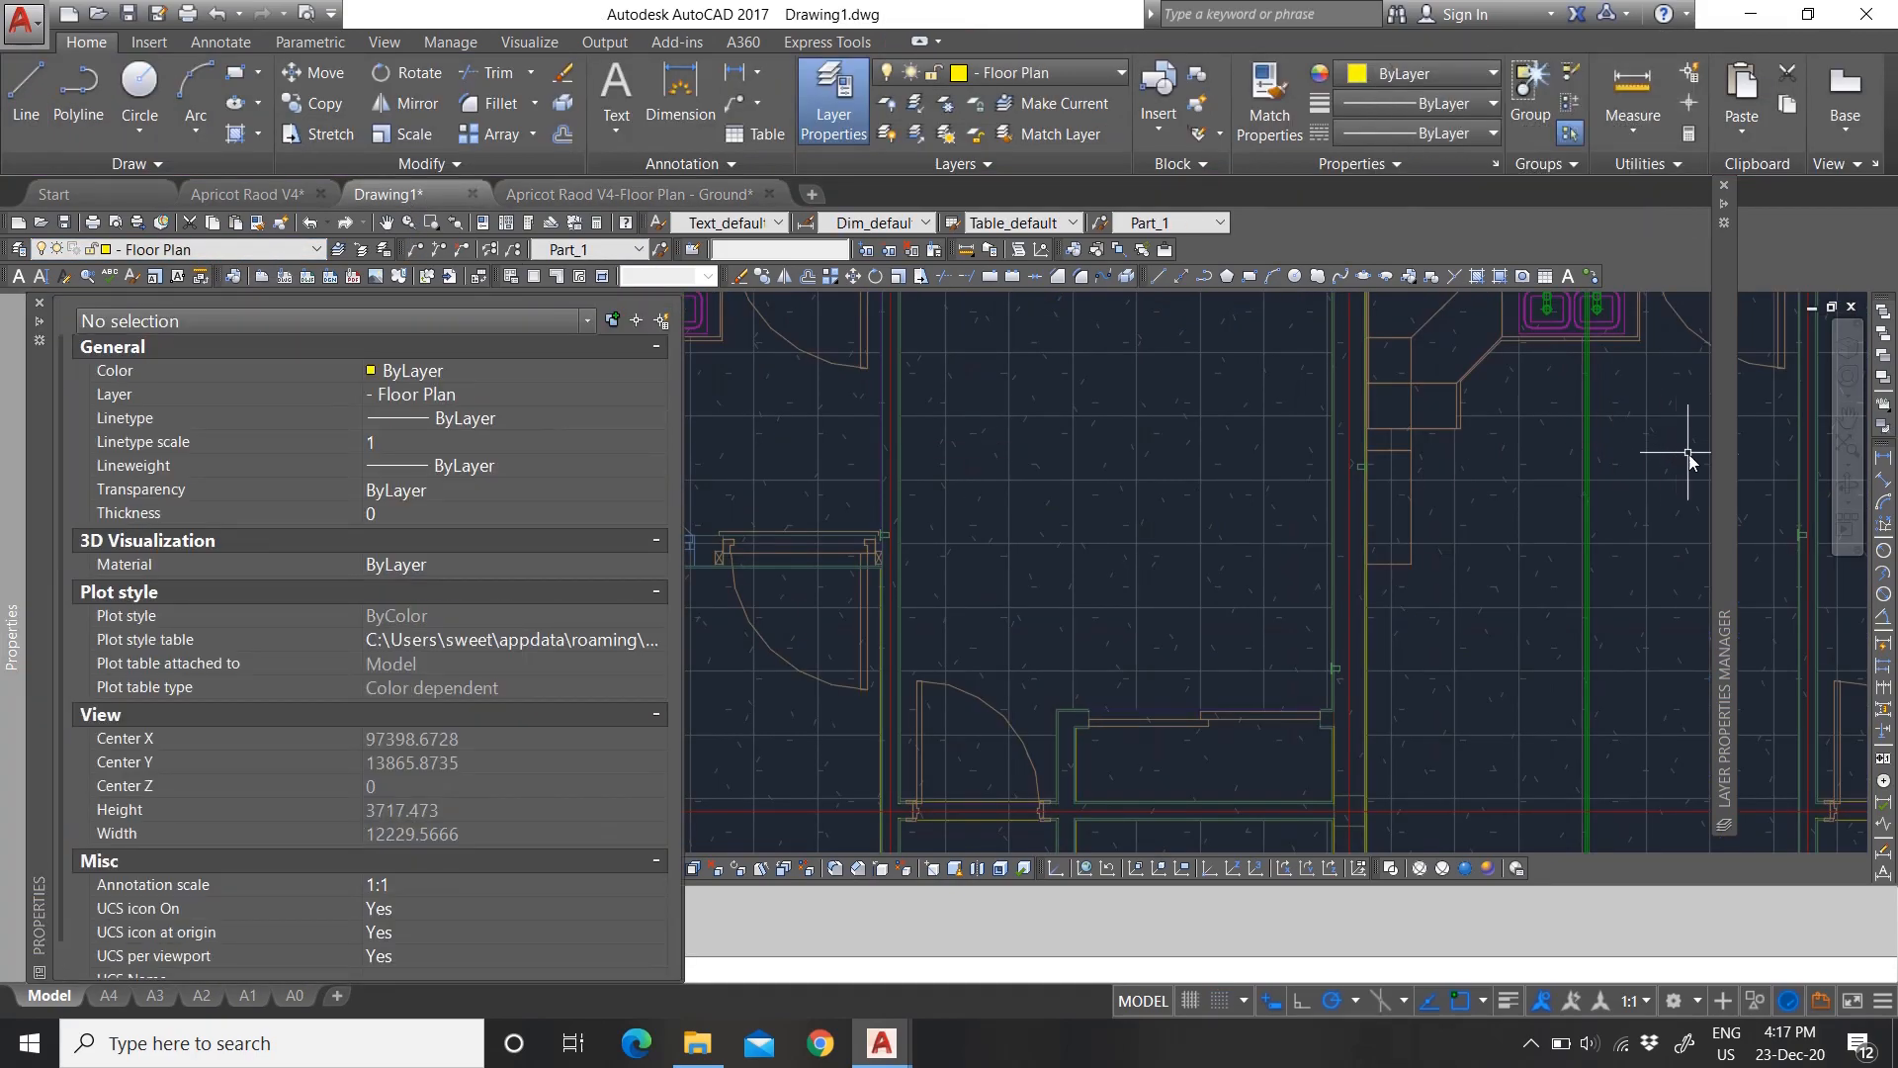
mouse_move(1716, 476)
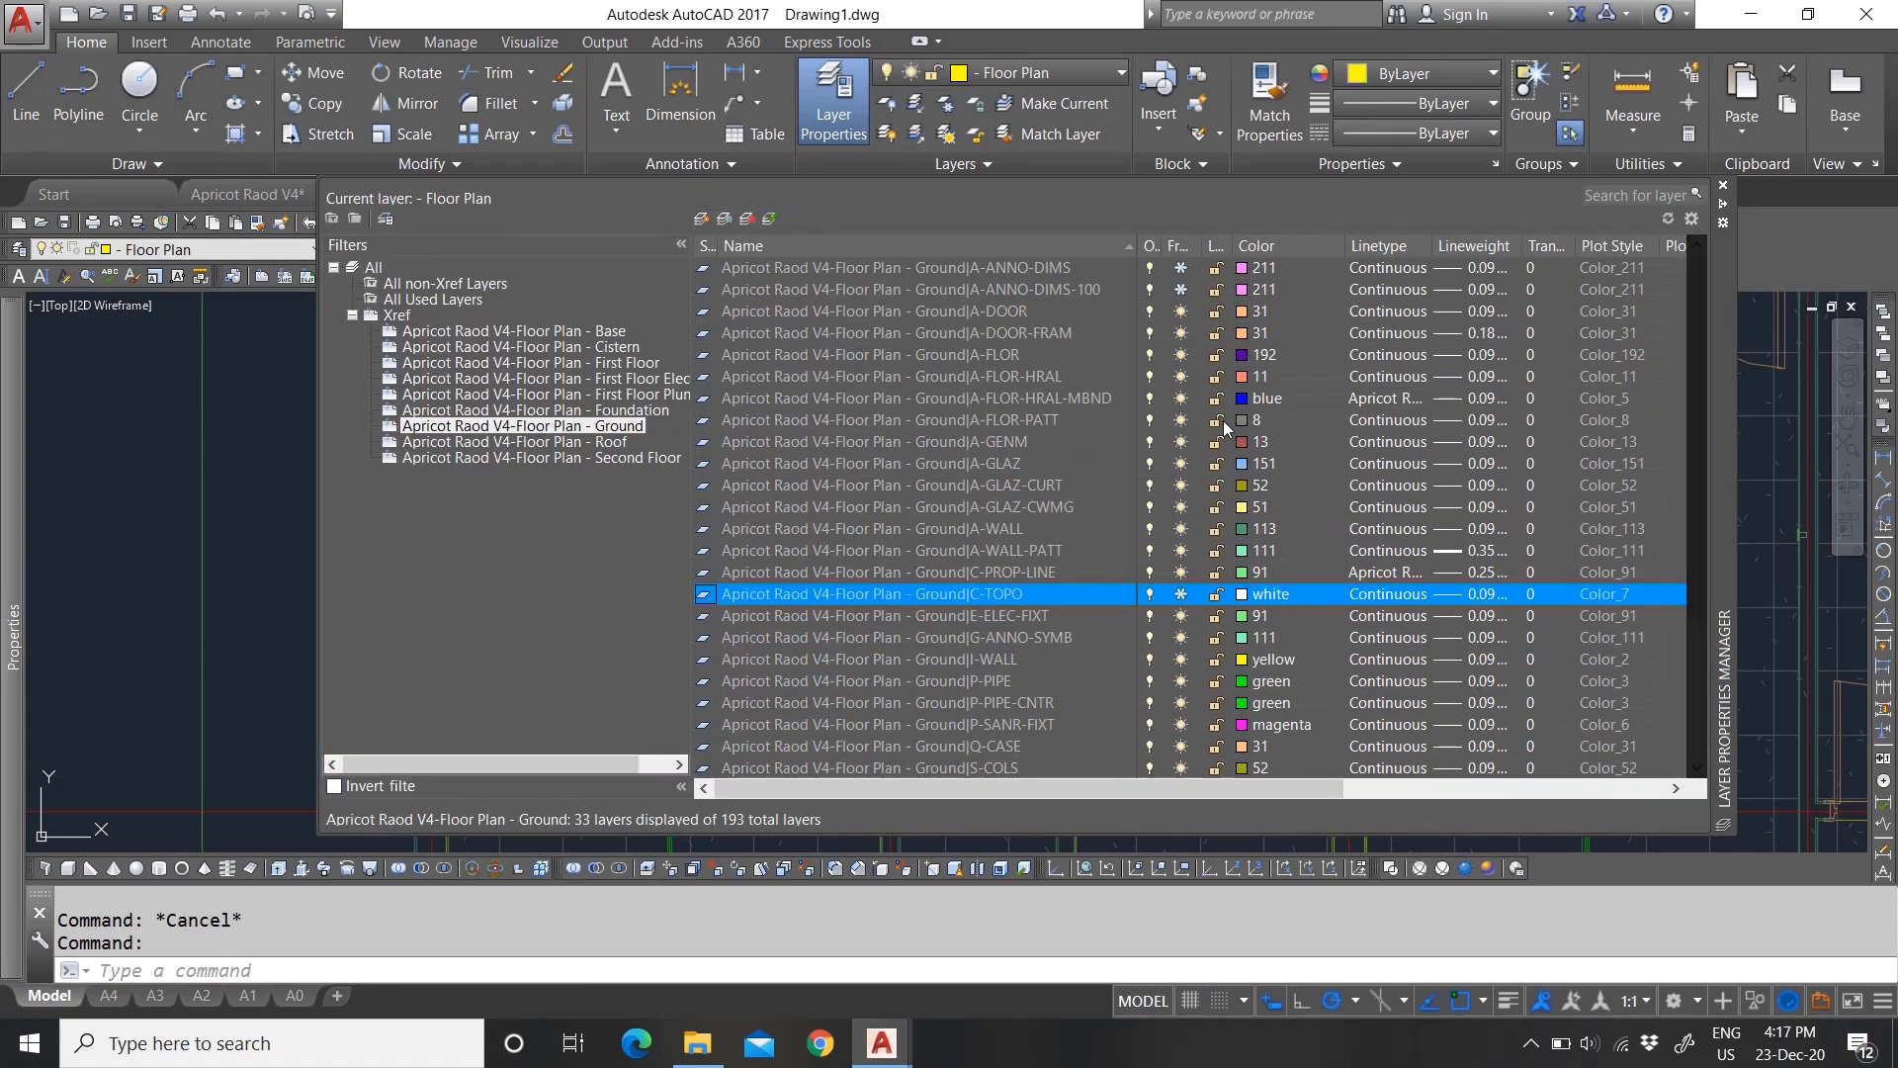
scroll(1029, 591, "down", 3)
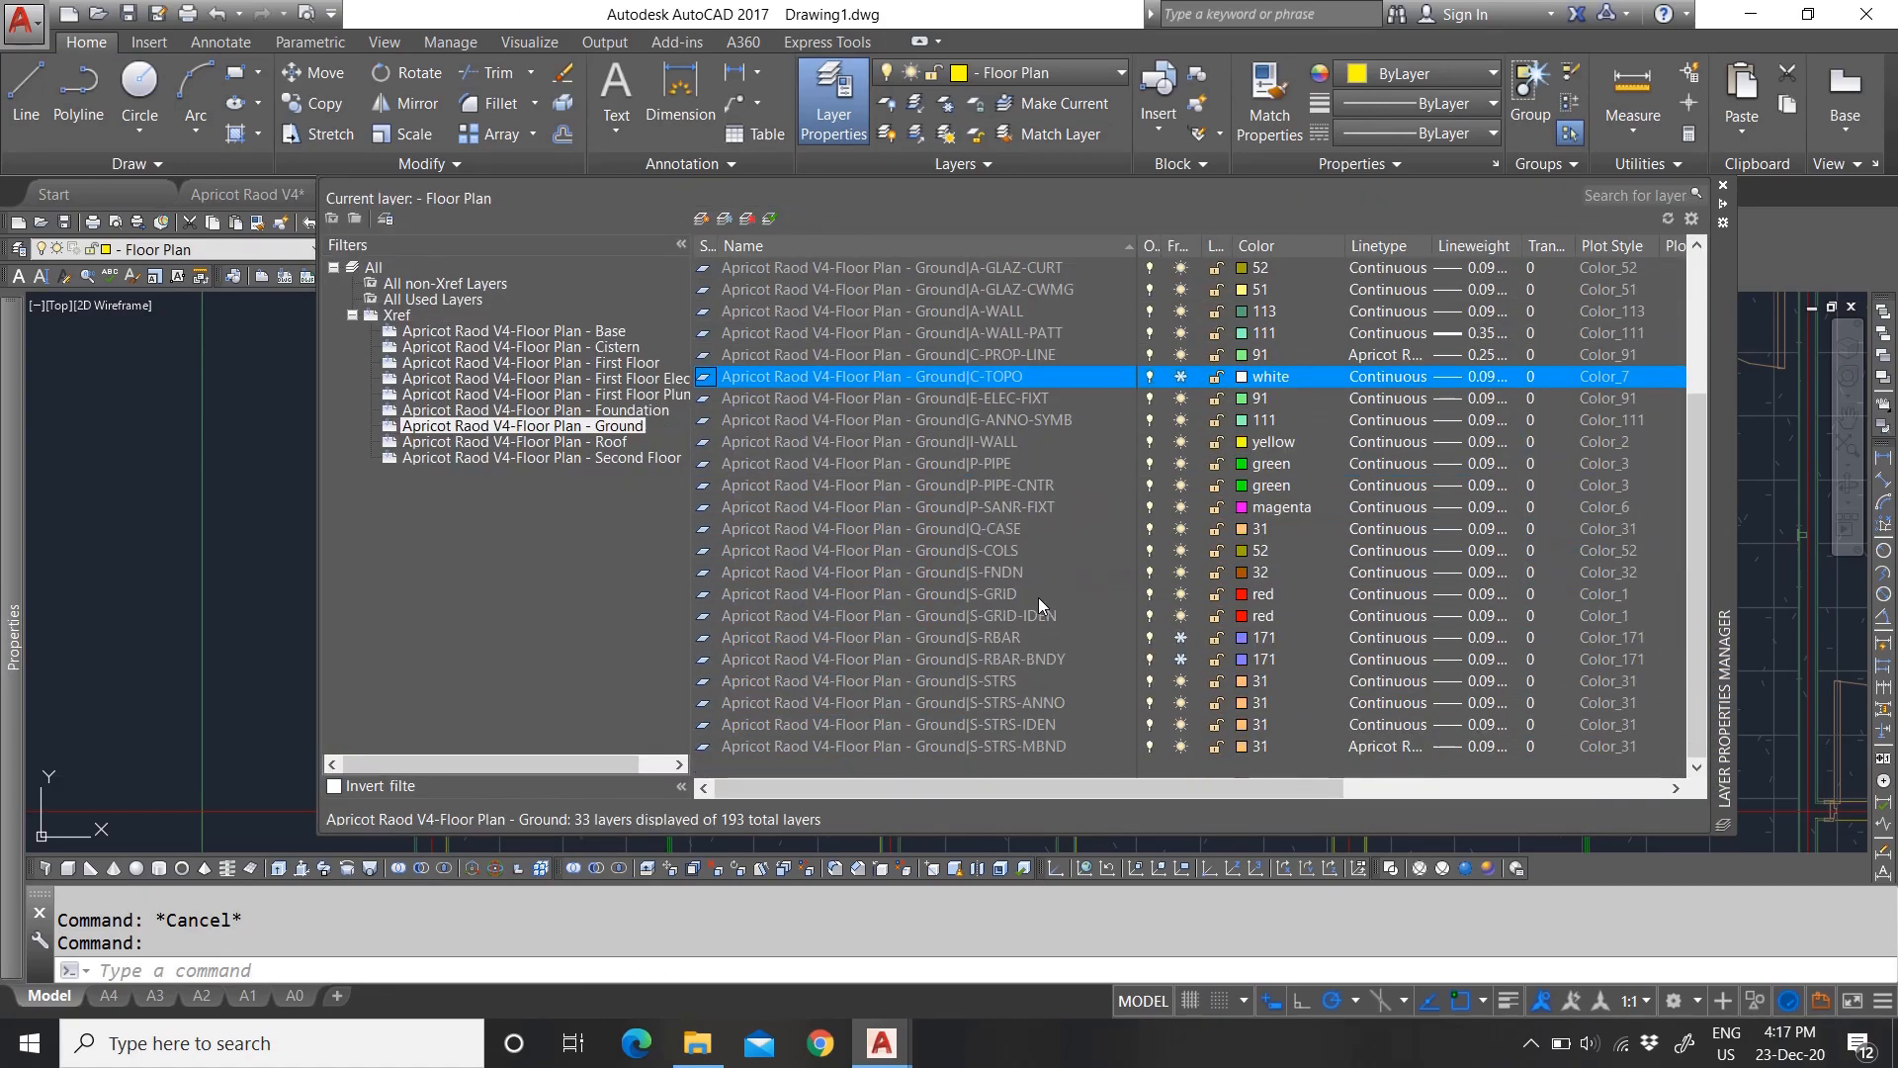
scroll(1044, 667, "up", 3)
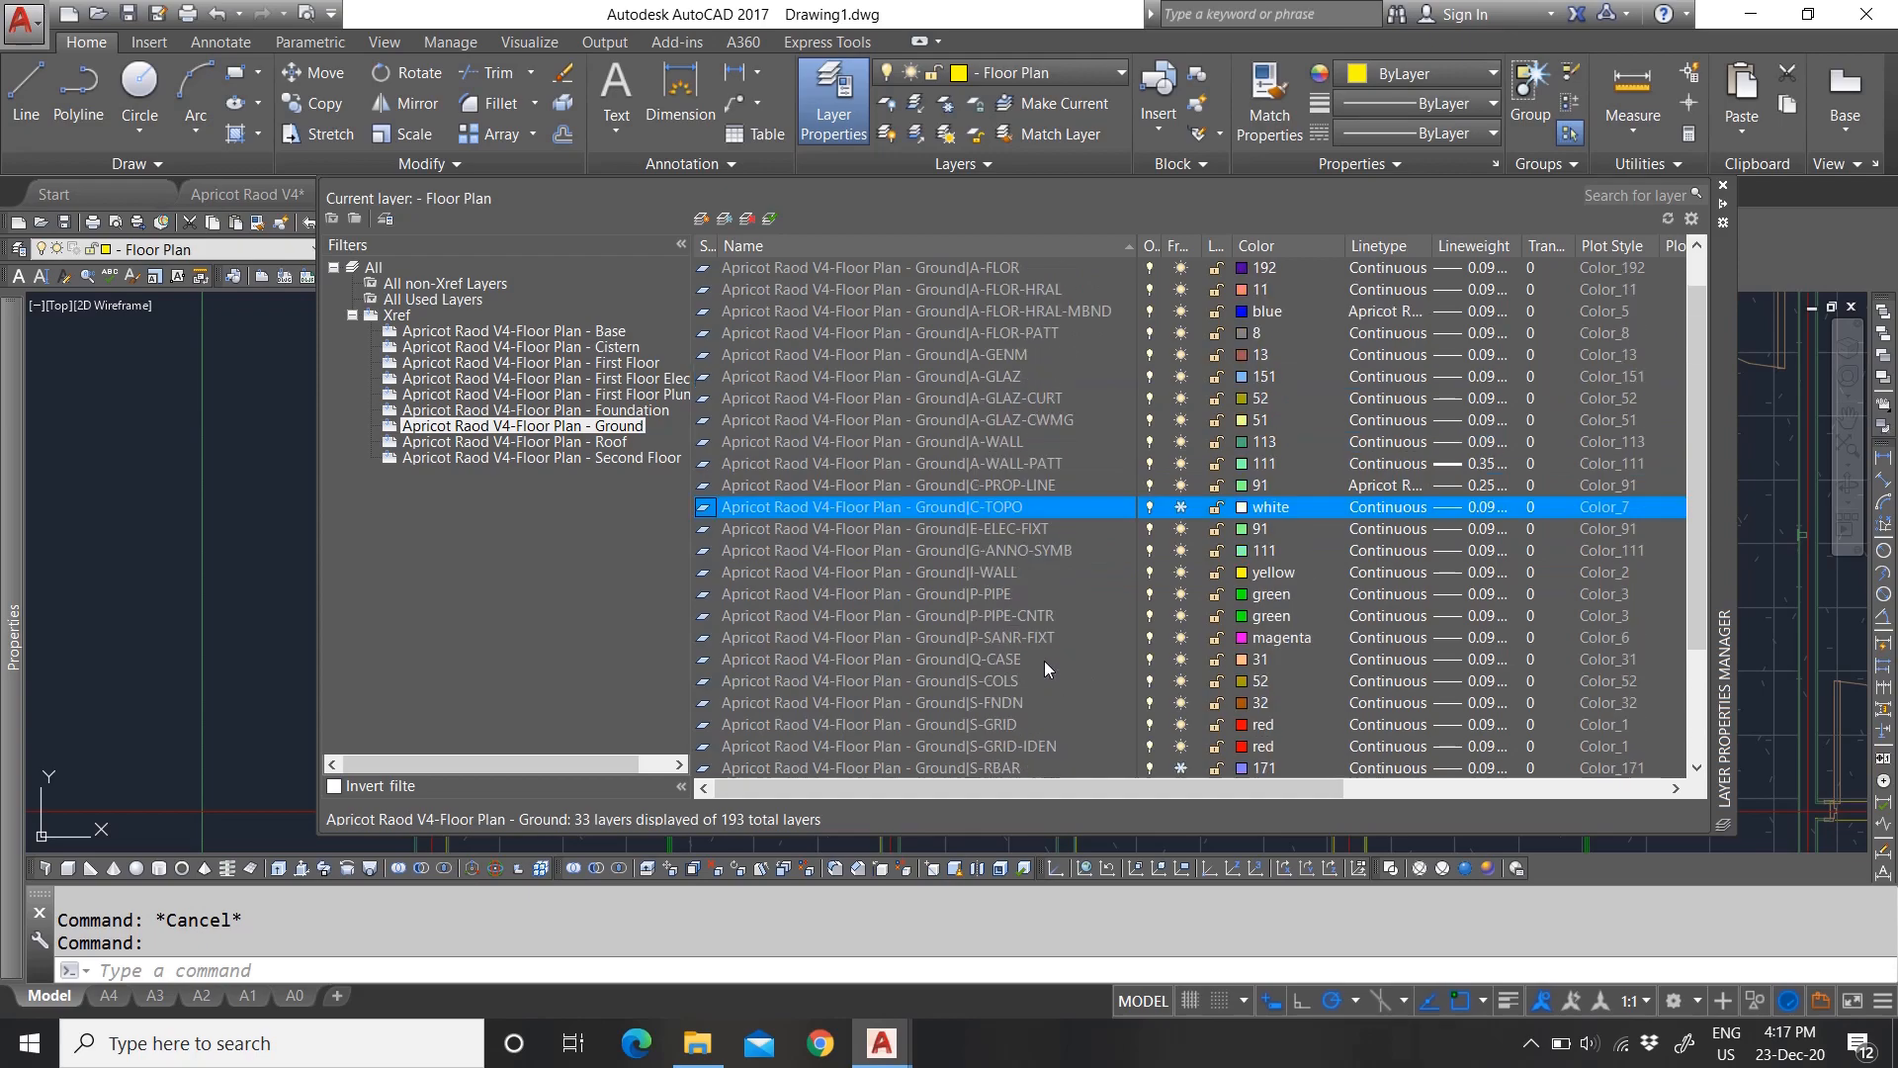
left_click(1022, 423)
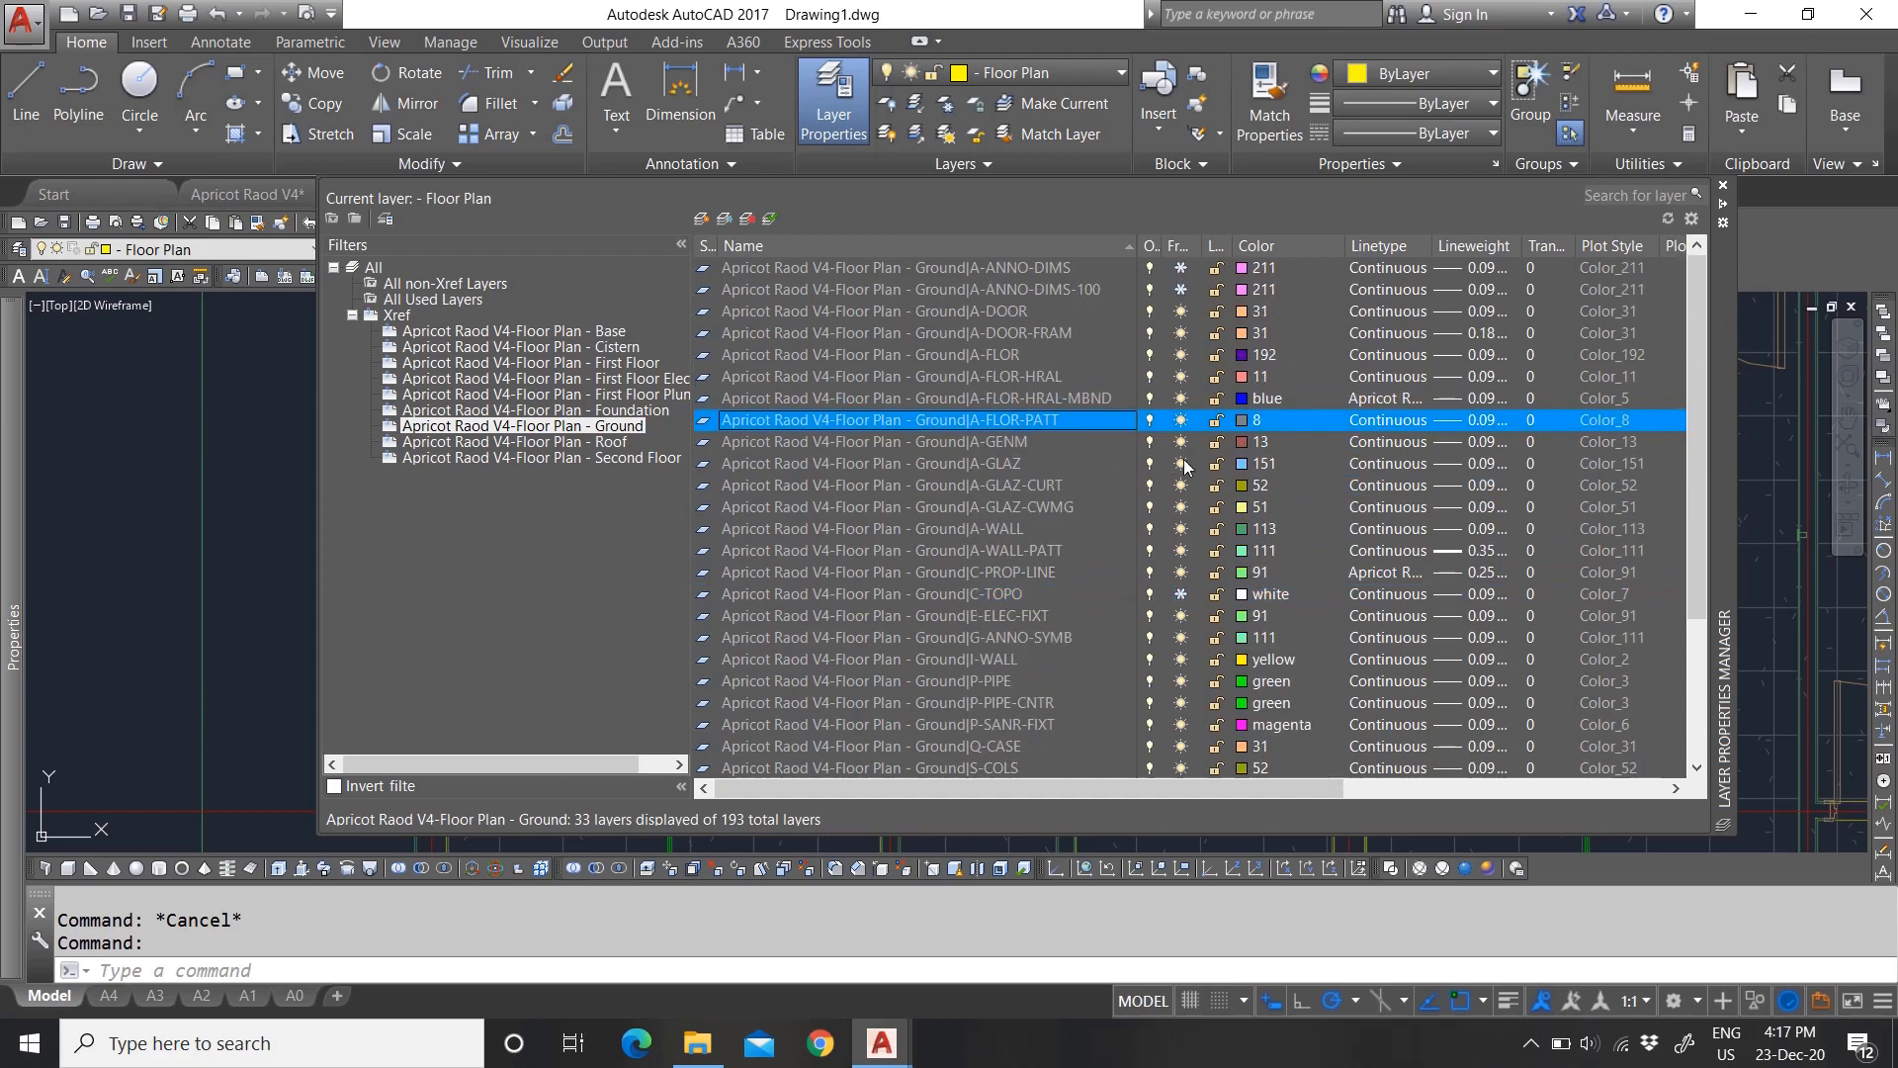
left_click(1181, 422)
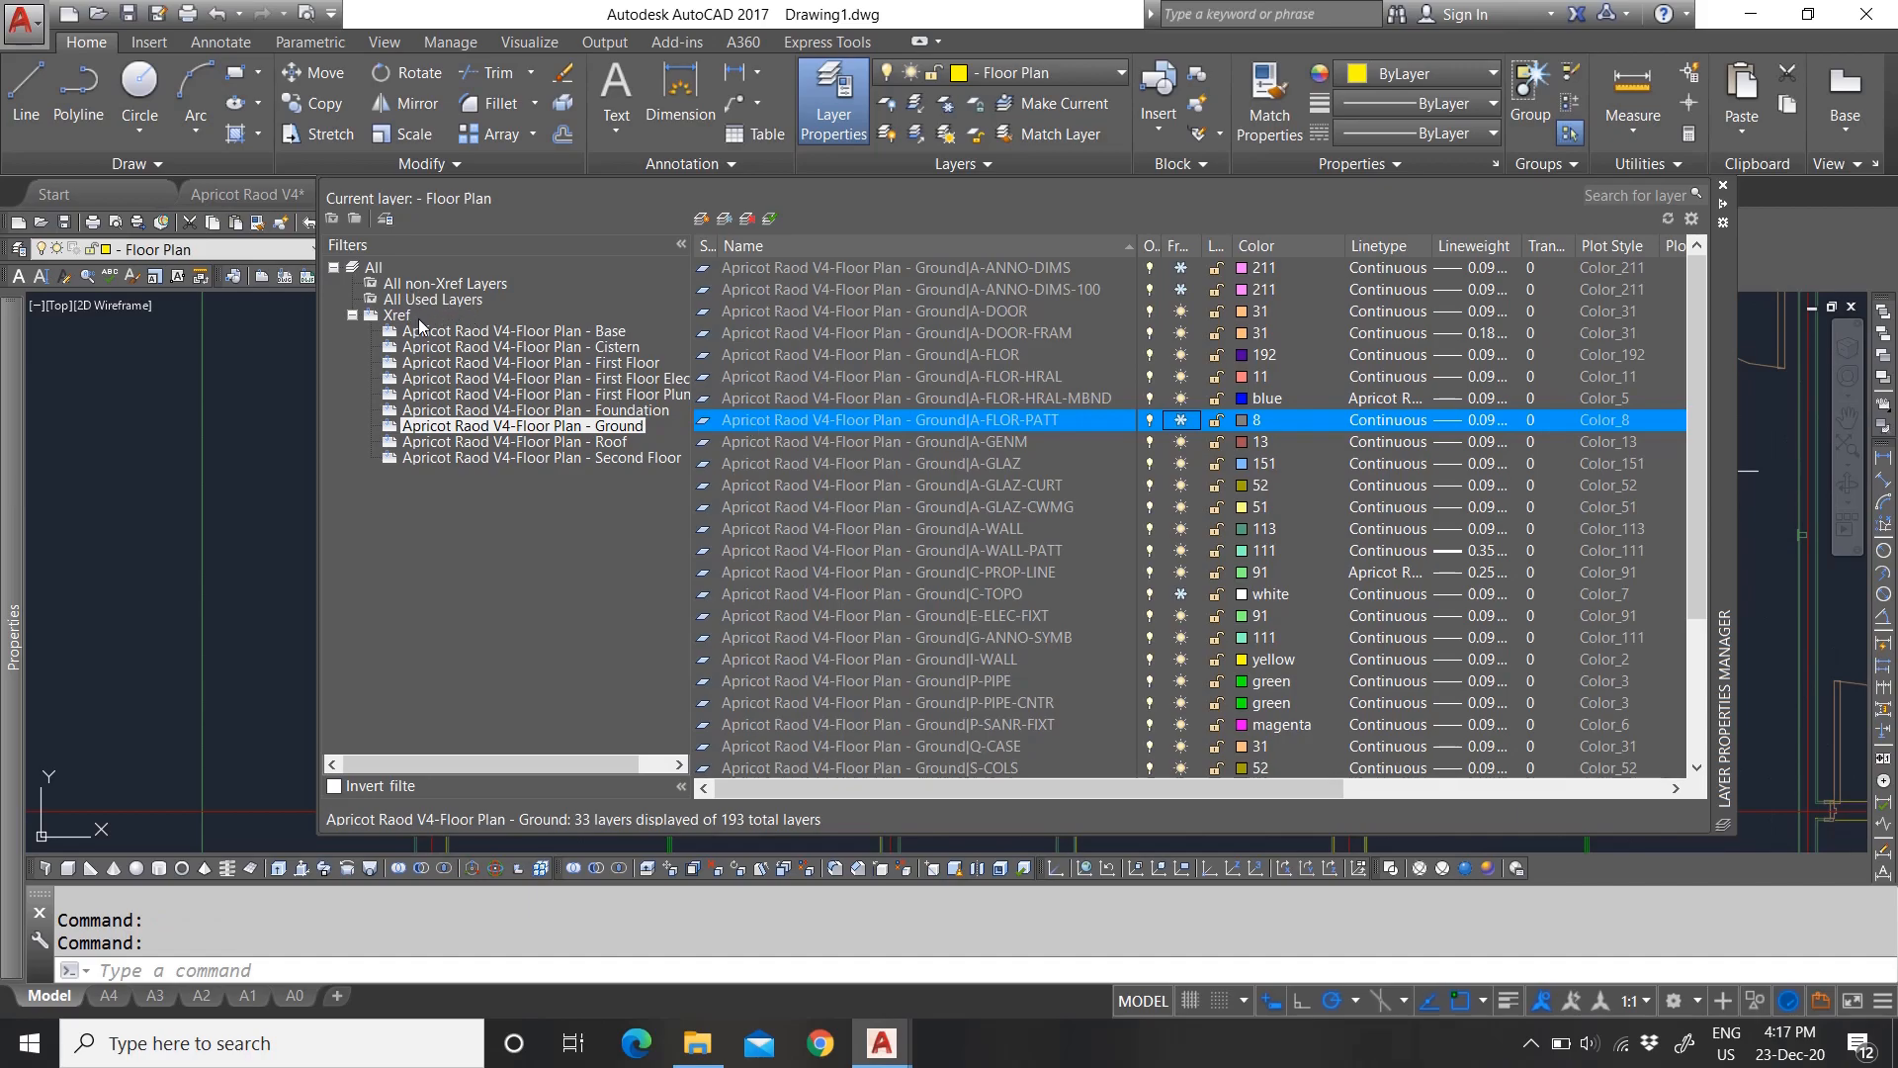
left_click(375, 270)
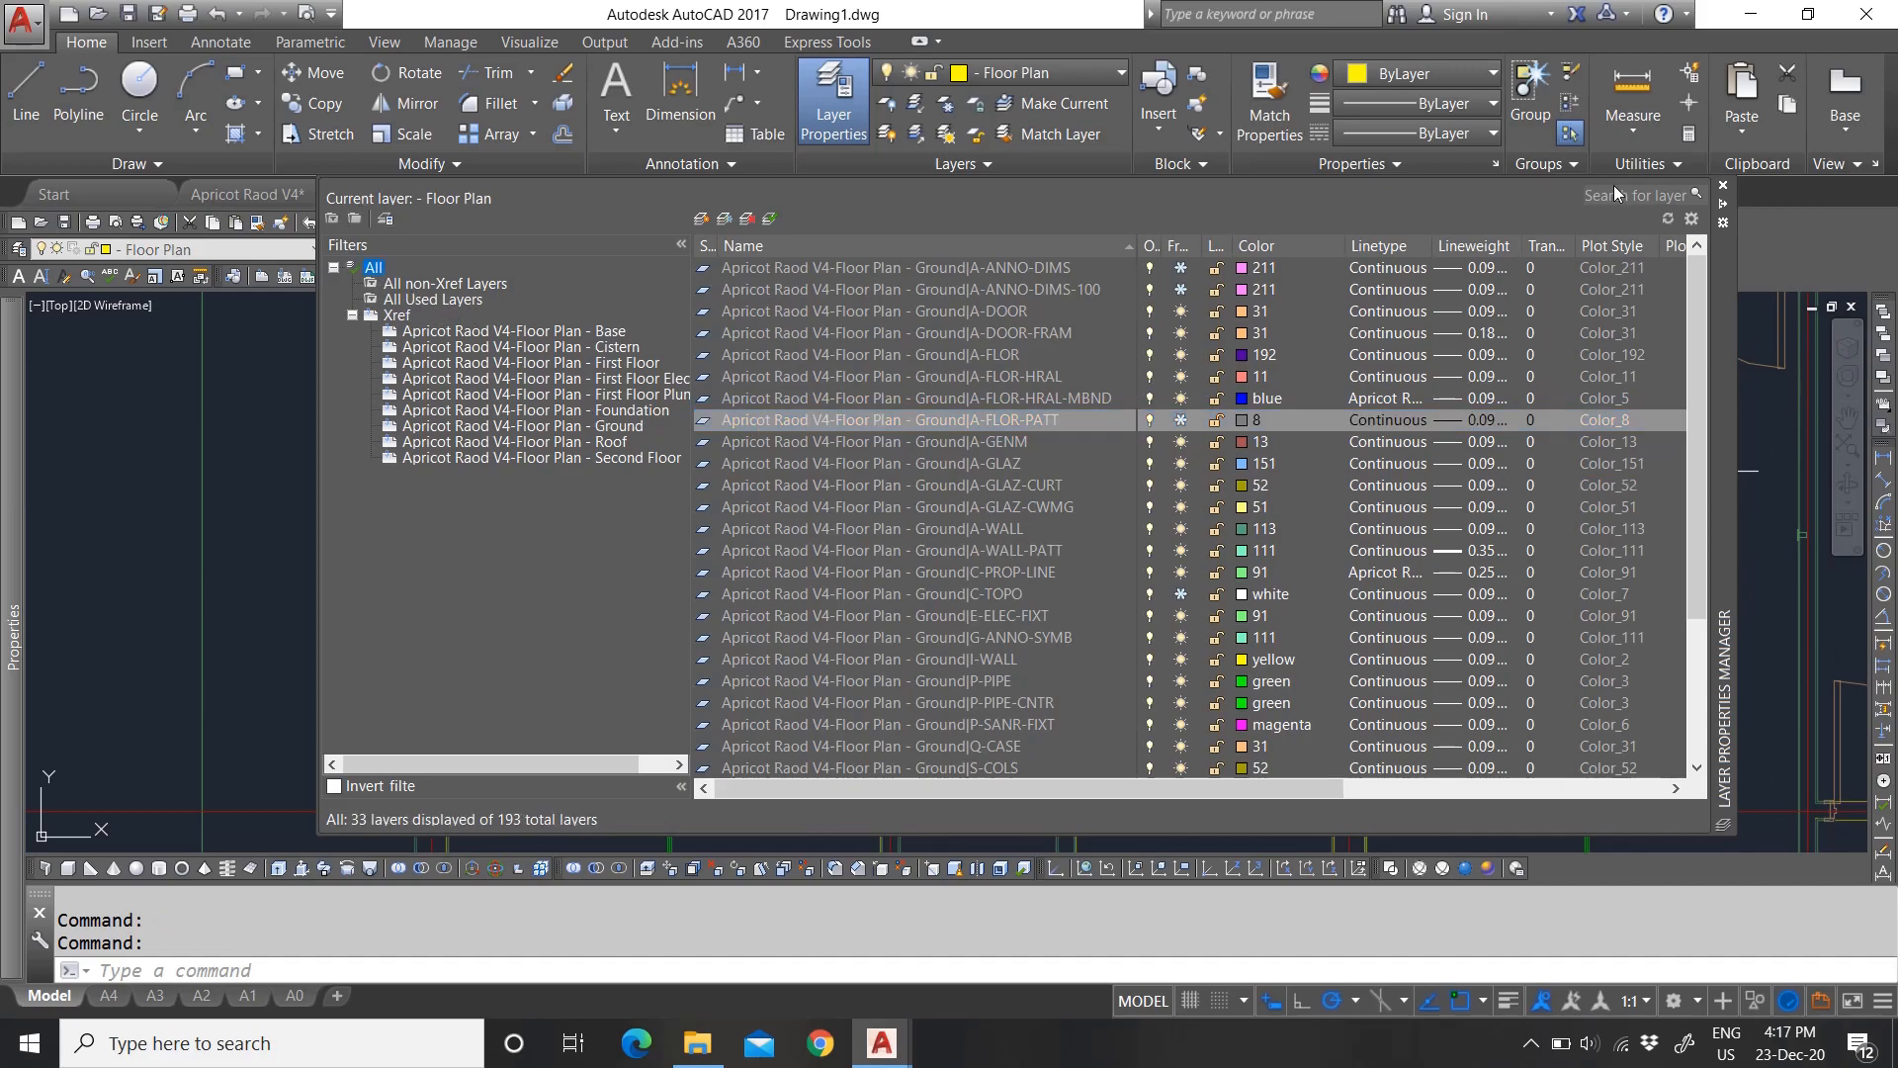
left_click(1724, 189)
Step: Examine the cleaned-up ground floor plan, including its bay windows, kitchens, doors and plumbing lines, for leftover clutter
scroll(937, 591, "down", 5)
scroll(874, 561, "up", 2)
scroll(1184, 591, "up", 3)
scroll(1242, 543, "down", 3)
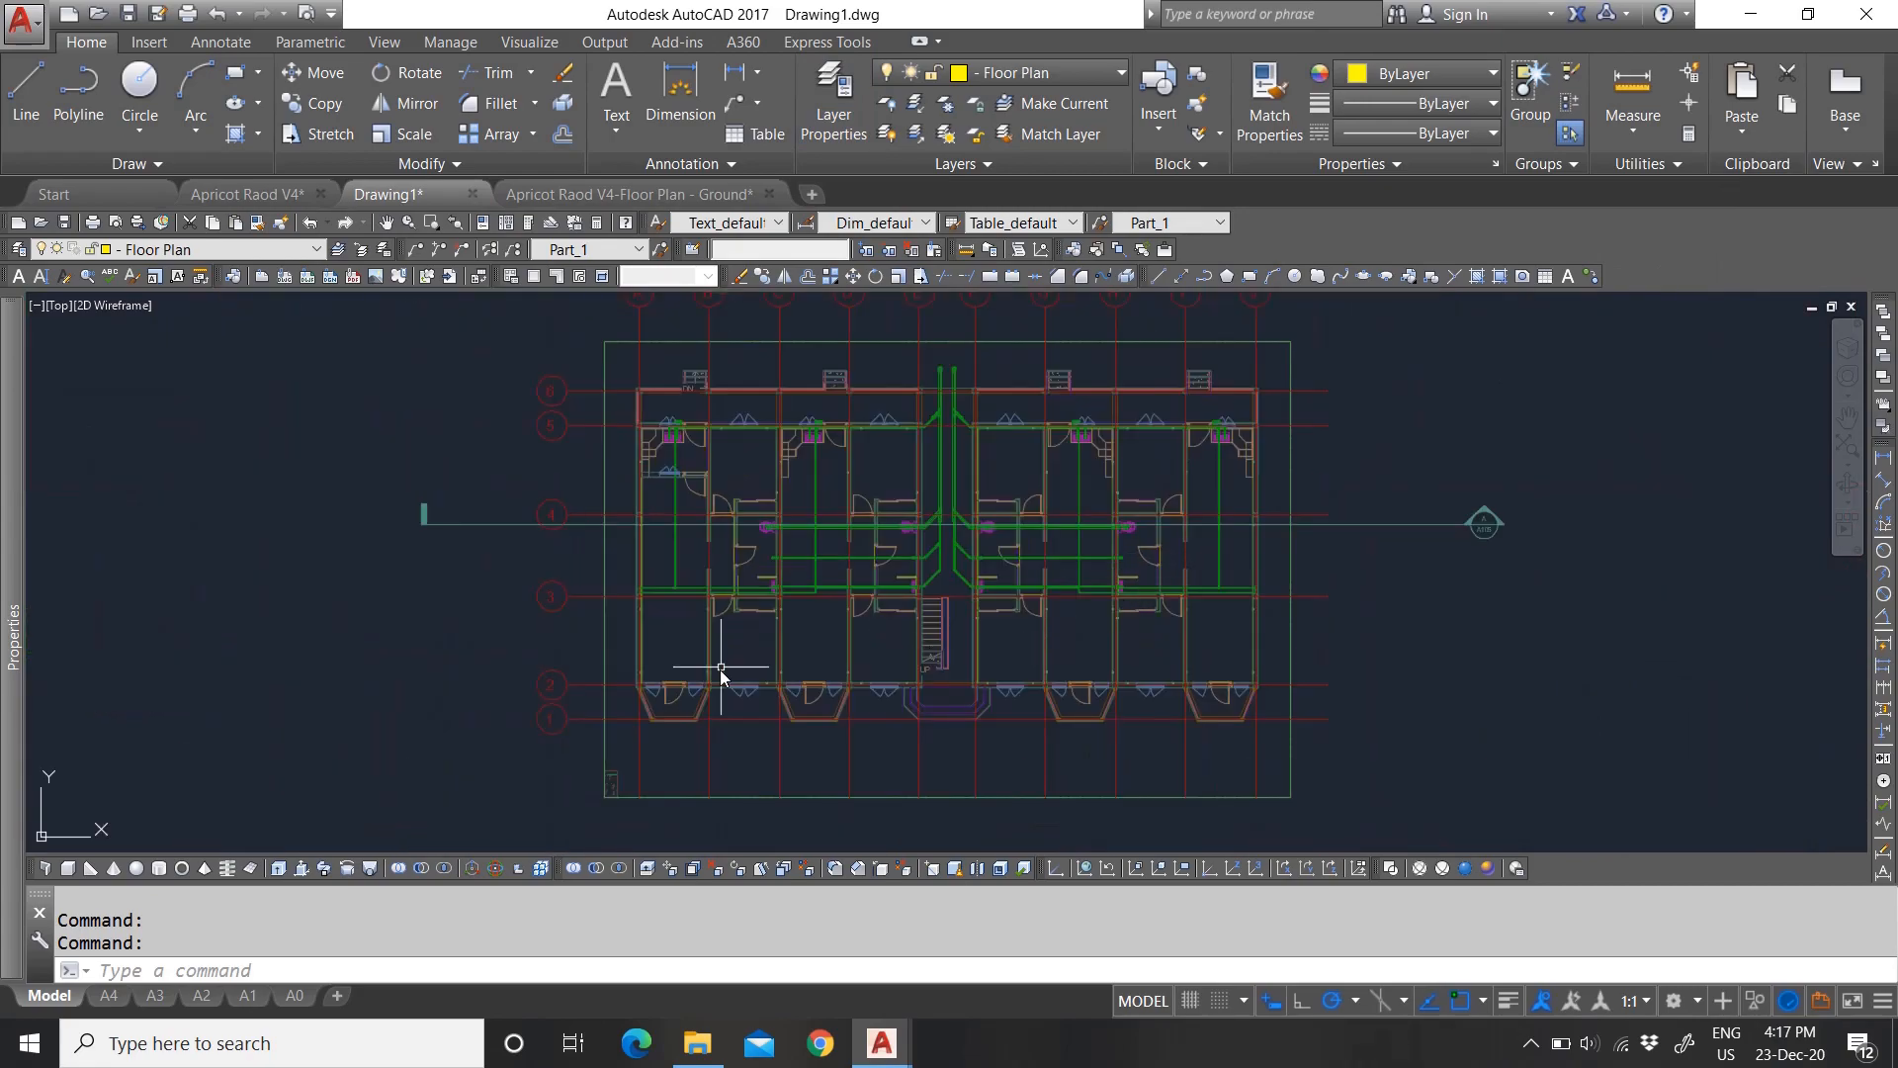
scroll(1305, 530, "up", 3)
scroll(856, 724, "down", 5)
scroll(856, 716, "up", 6)
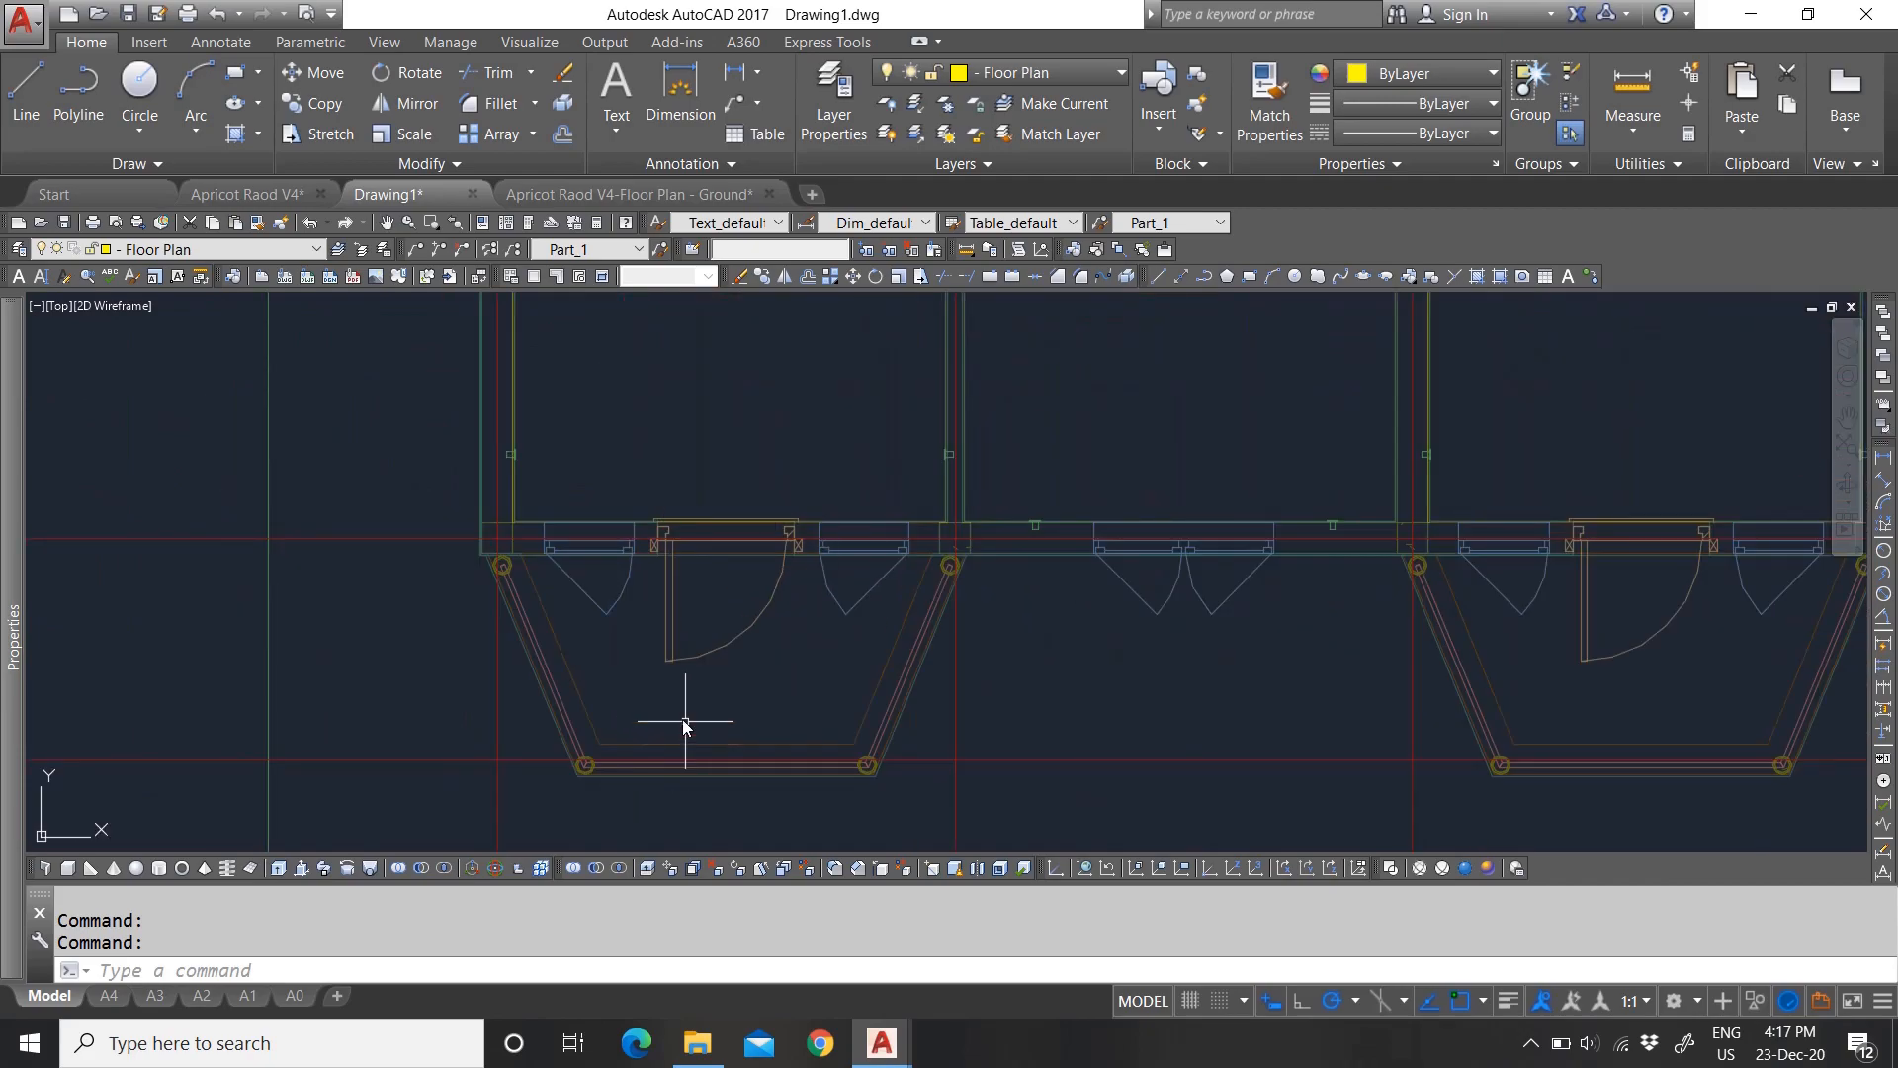
scroll(702, 587, "down", 6)
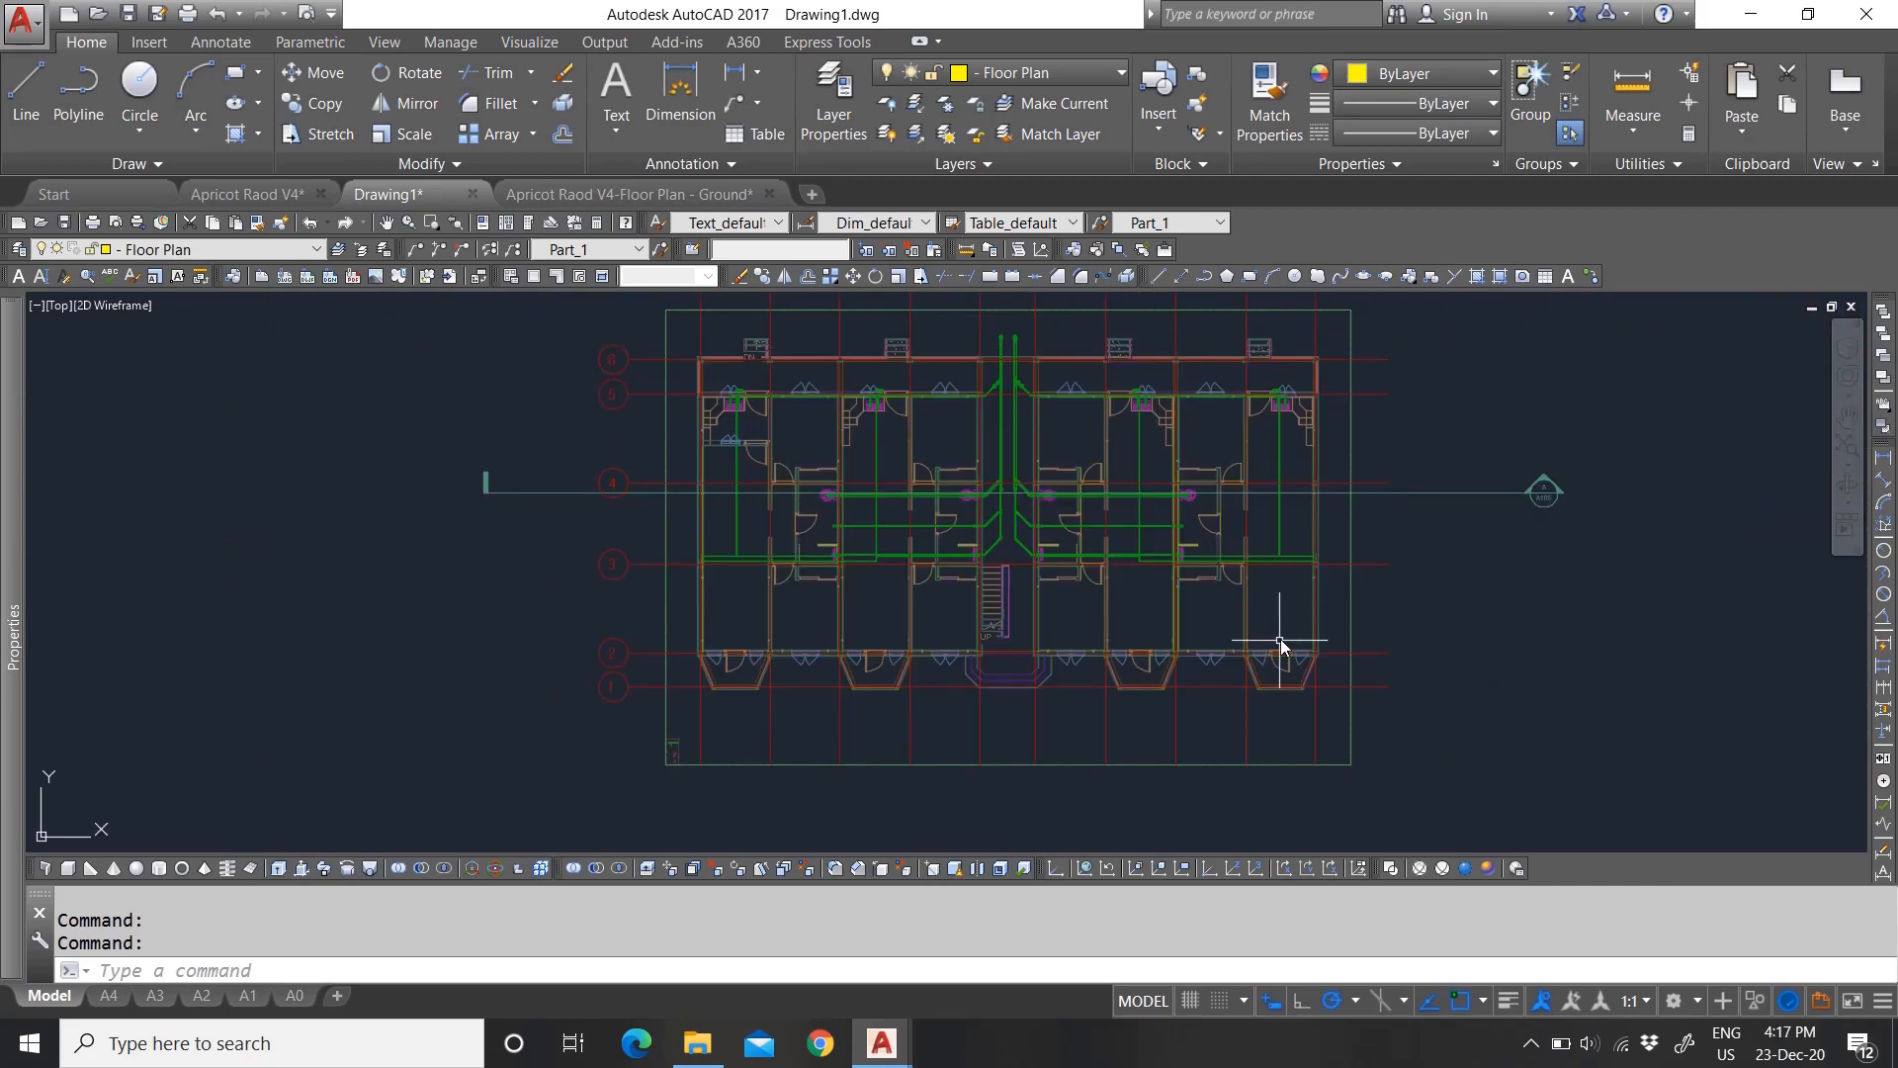
scroll(827, 500, "up", 5)
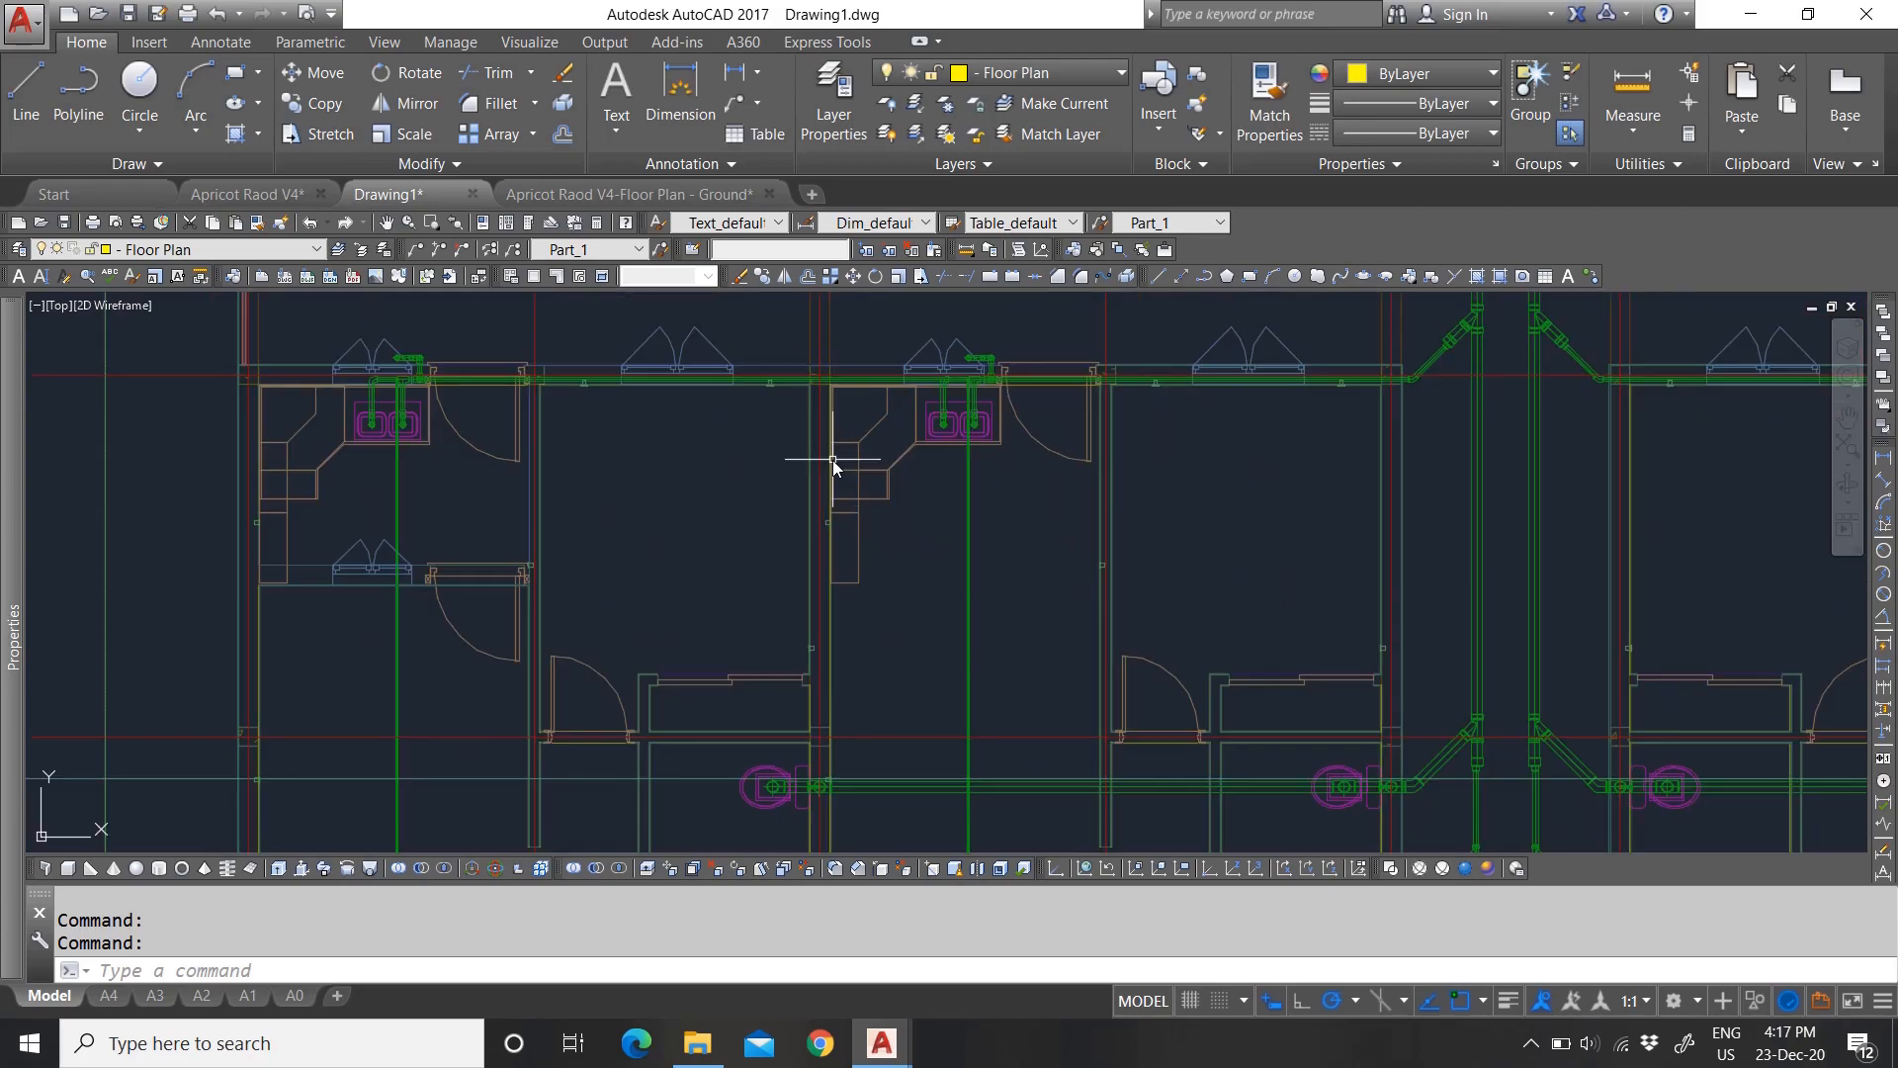
scroll(856, 531, "down", 2)
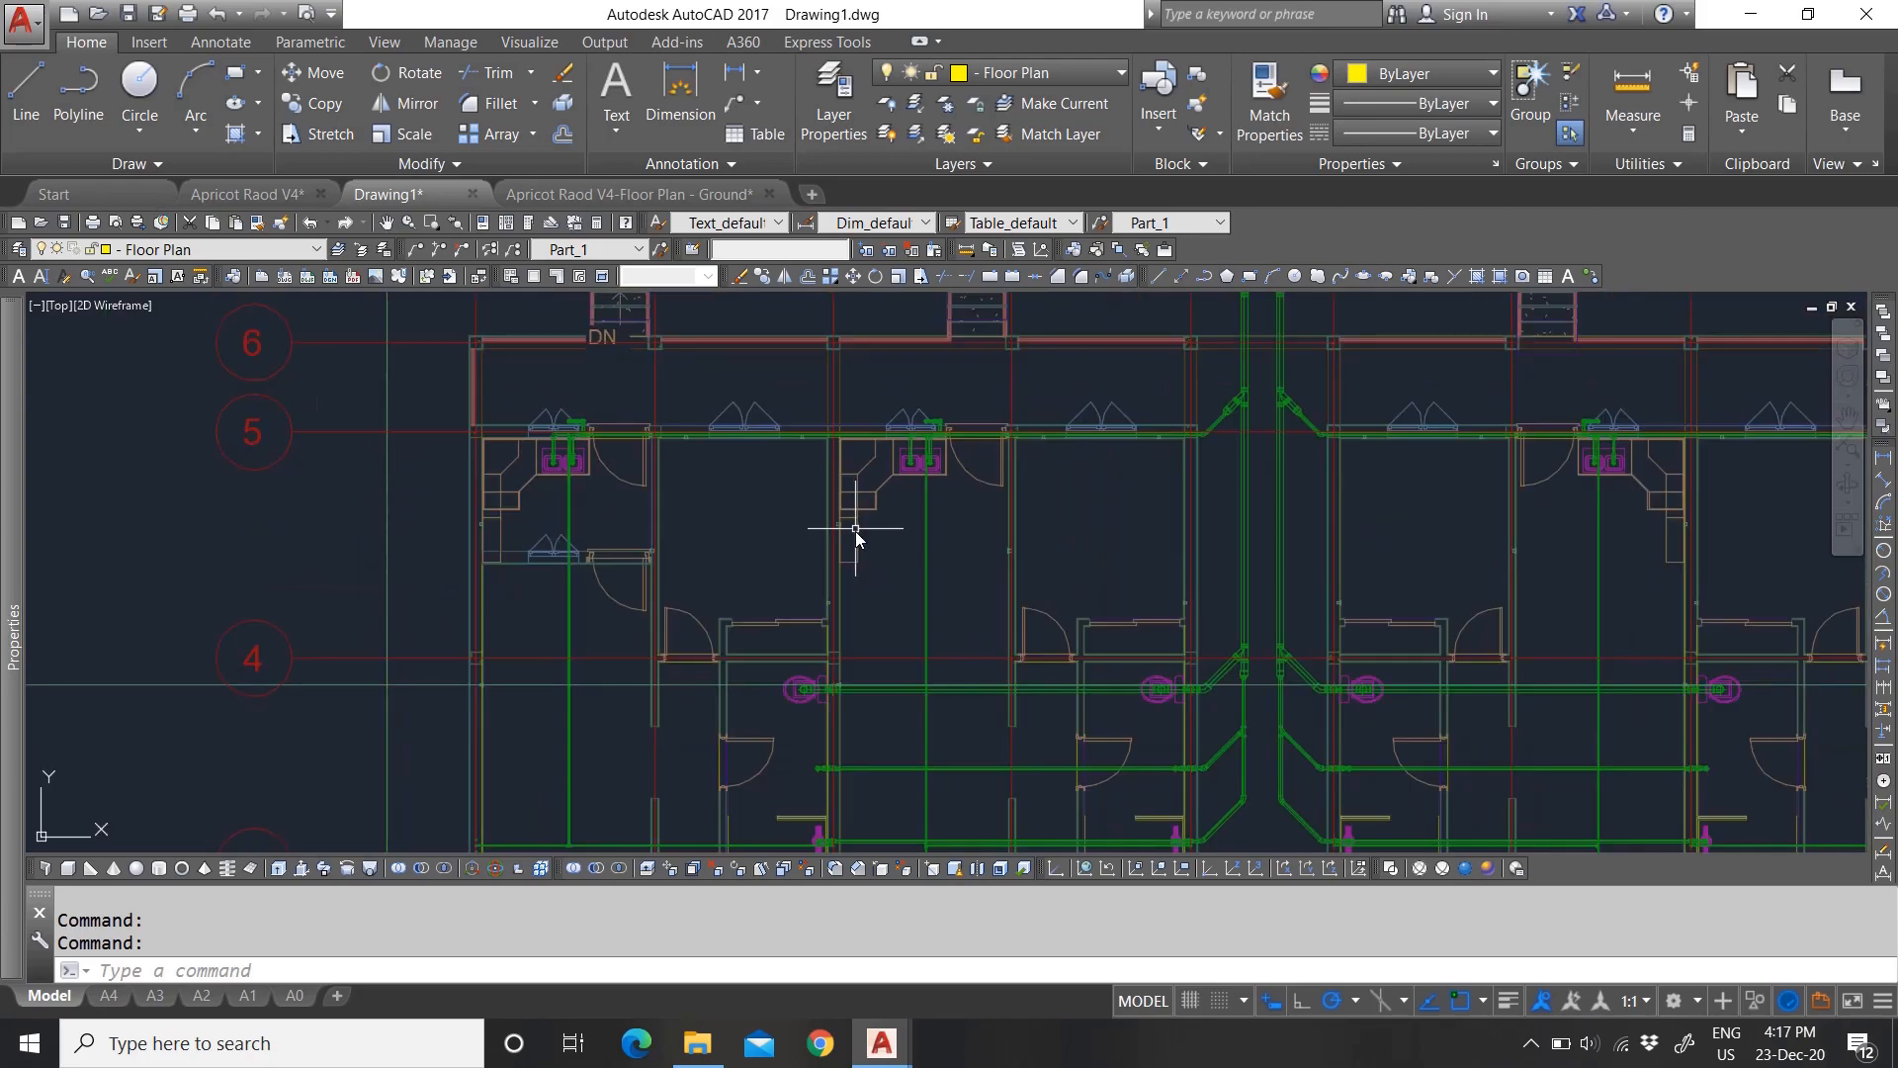
scroll(864, 555, "down", 3)
scroll(737, 530, "up", 8)
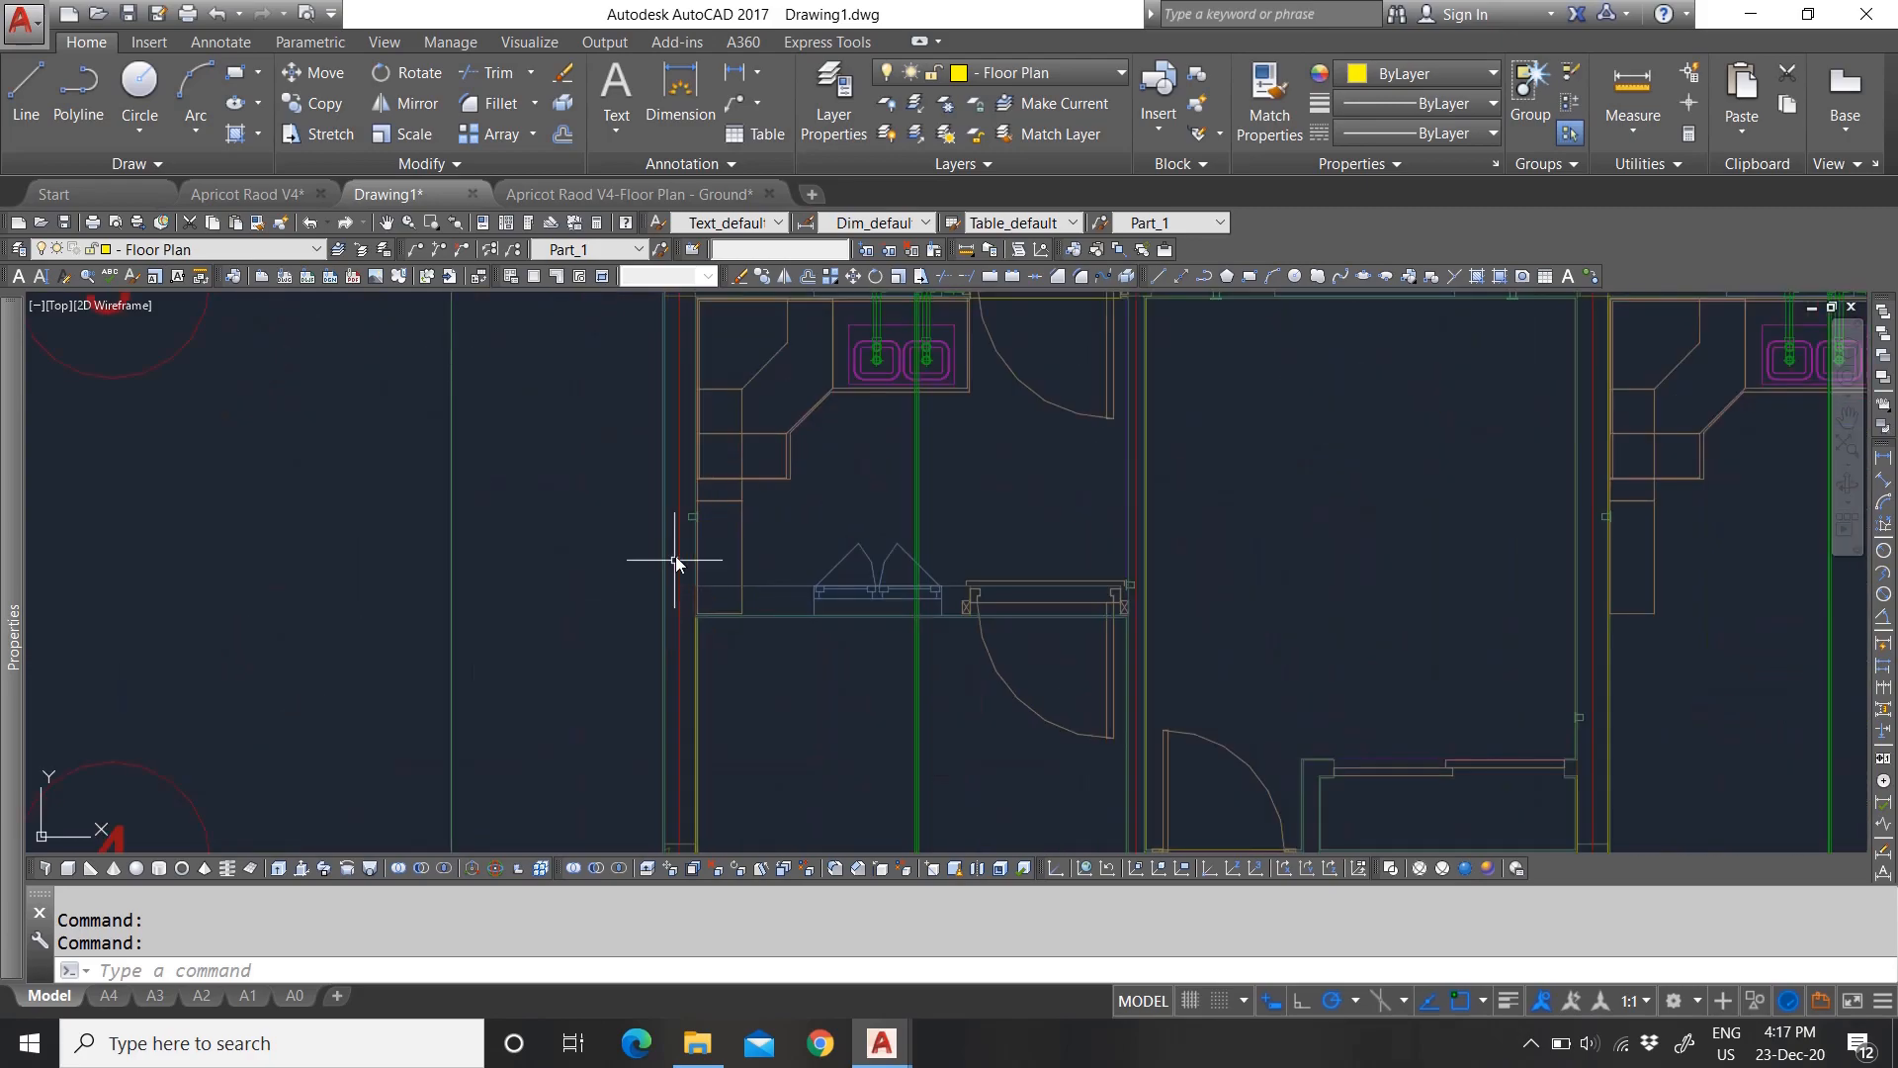
scroll(722, 579, "down", 5)
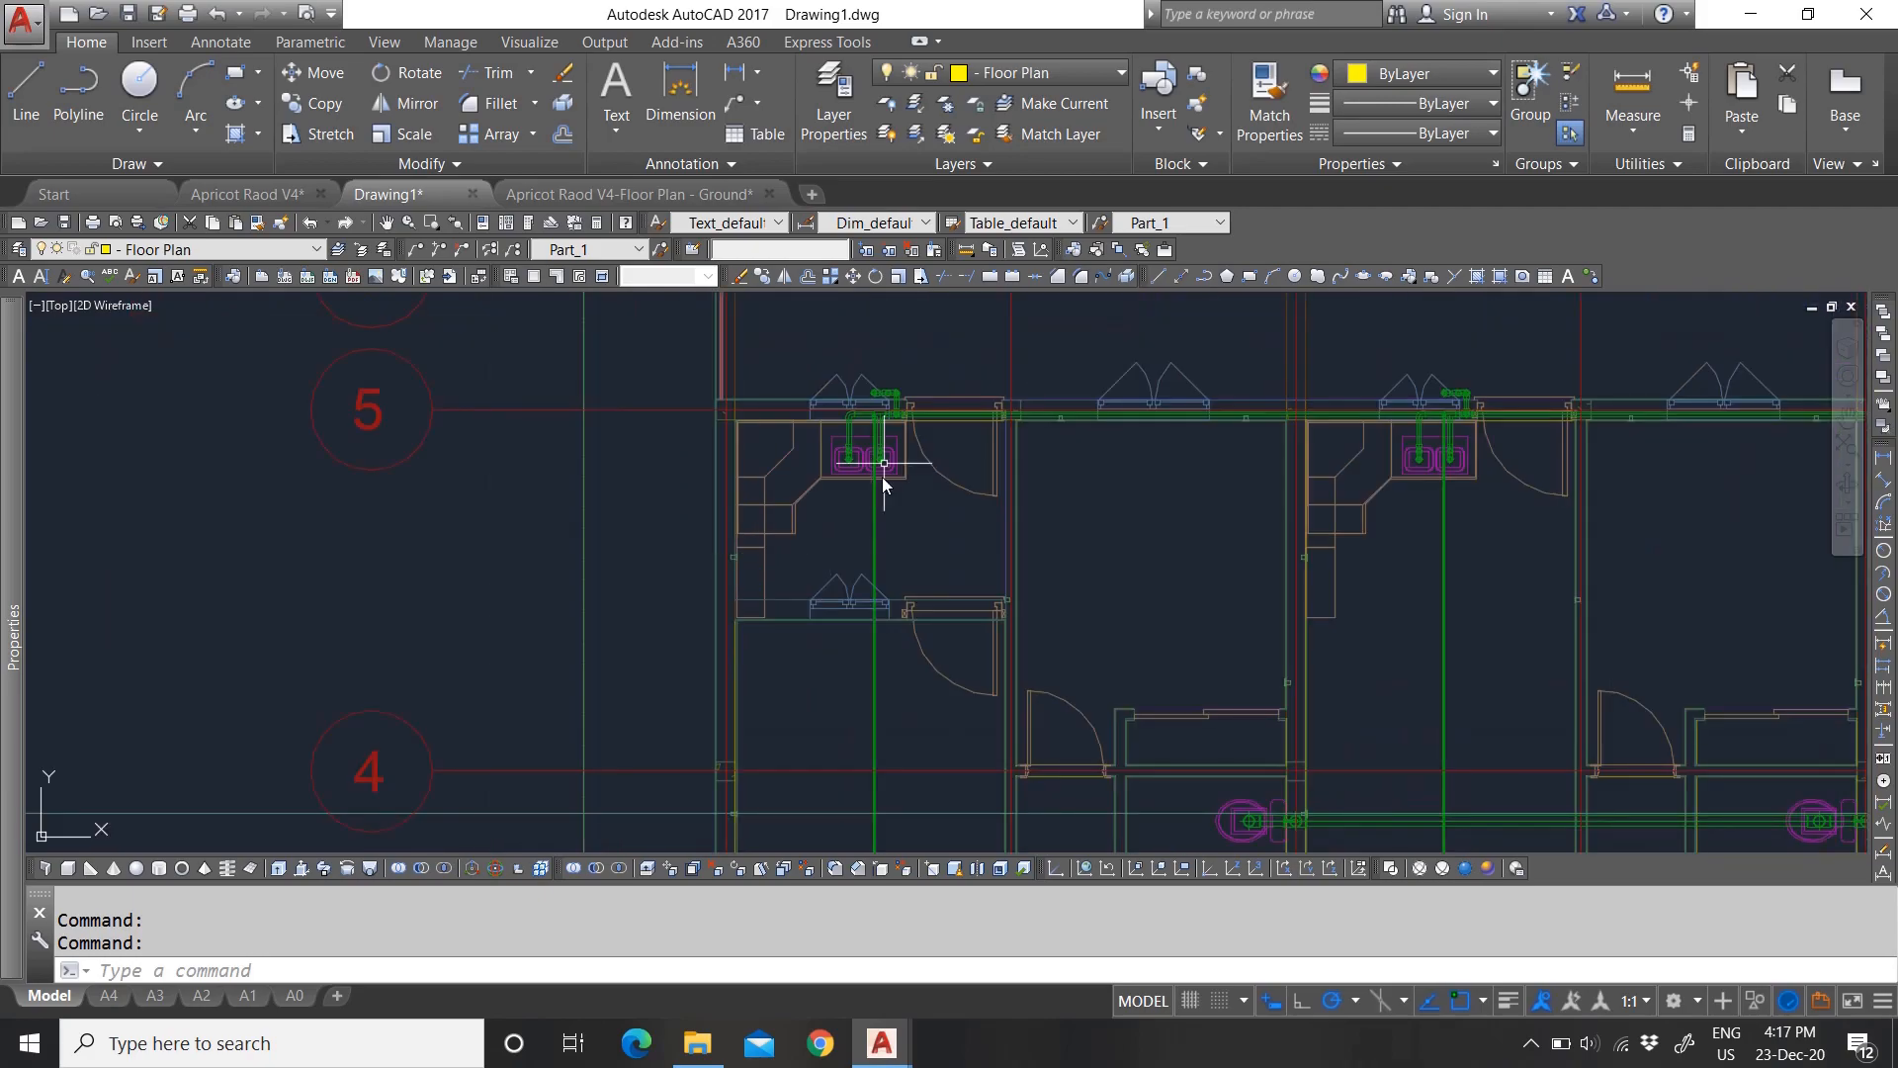
scroll(757, 396, "up", 3)
scroll(770, 393, "down", 6)
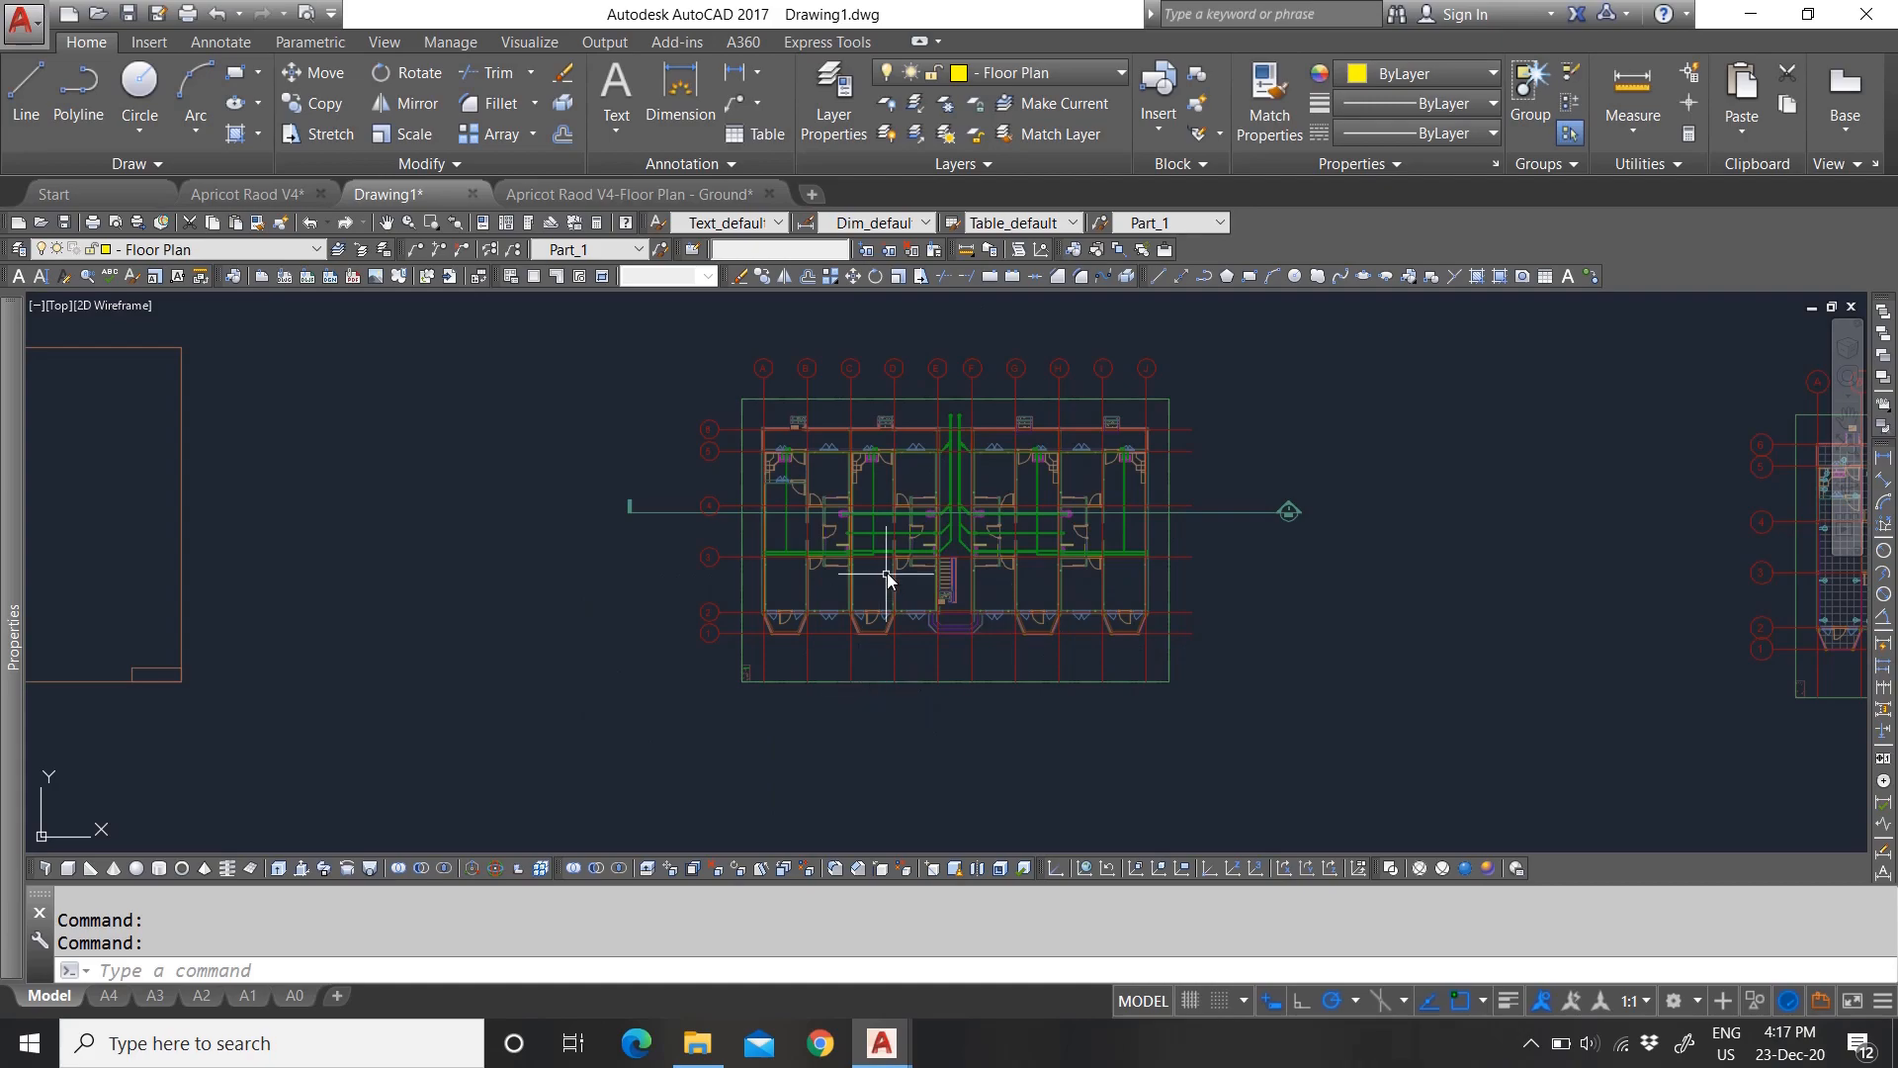
scroll(887, 575, "down", 4)
Step: Check the properties of the first floor plan's external reference, leaving nothing selected
scroll(1082, 719, "up", 8)
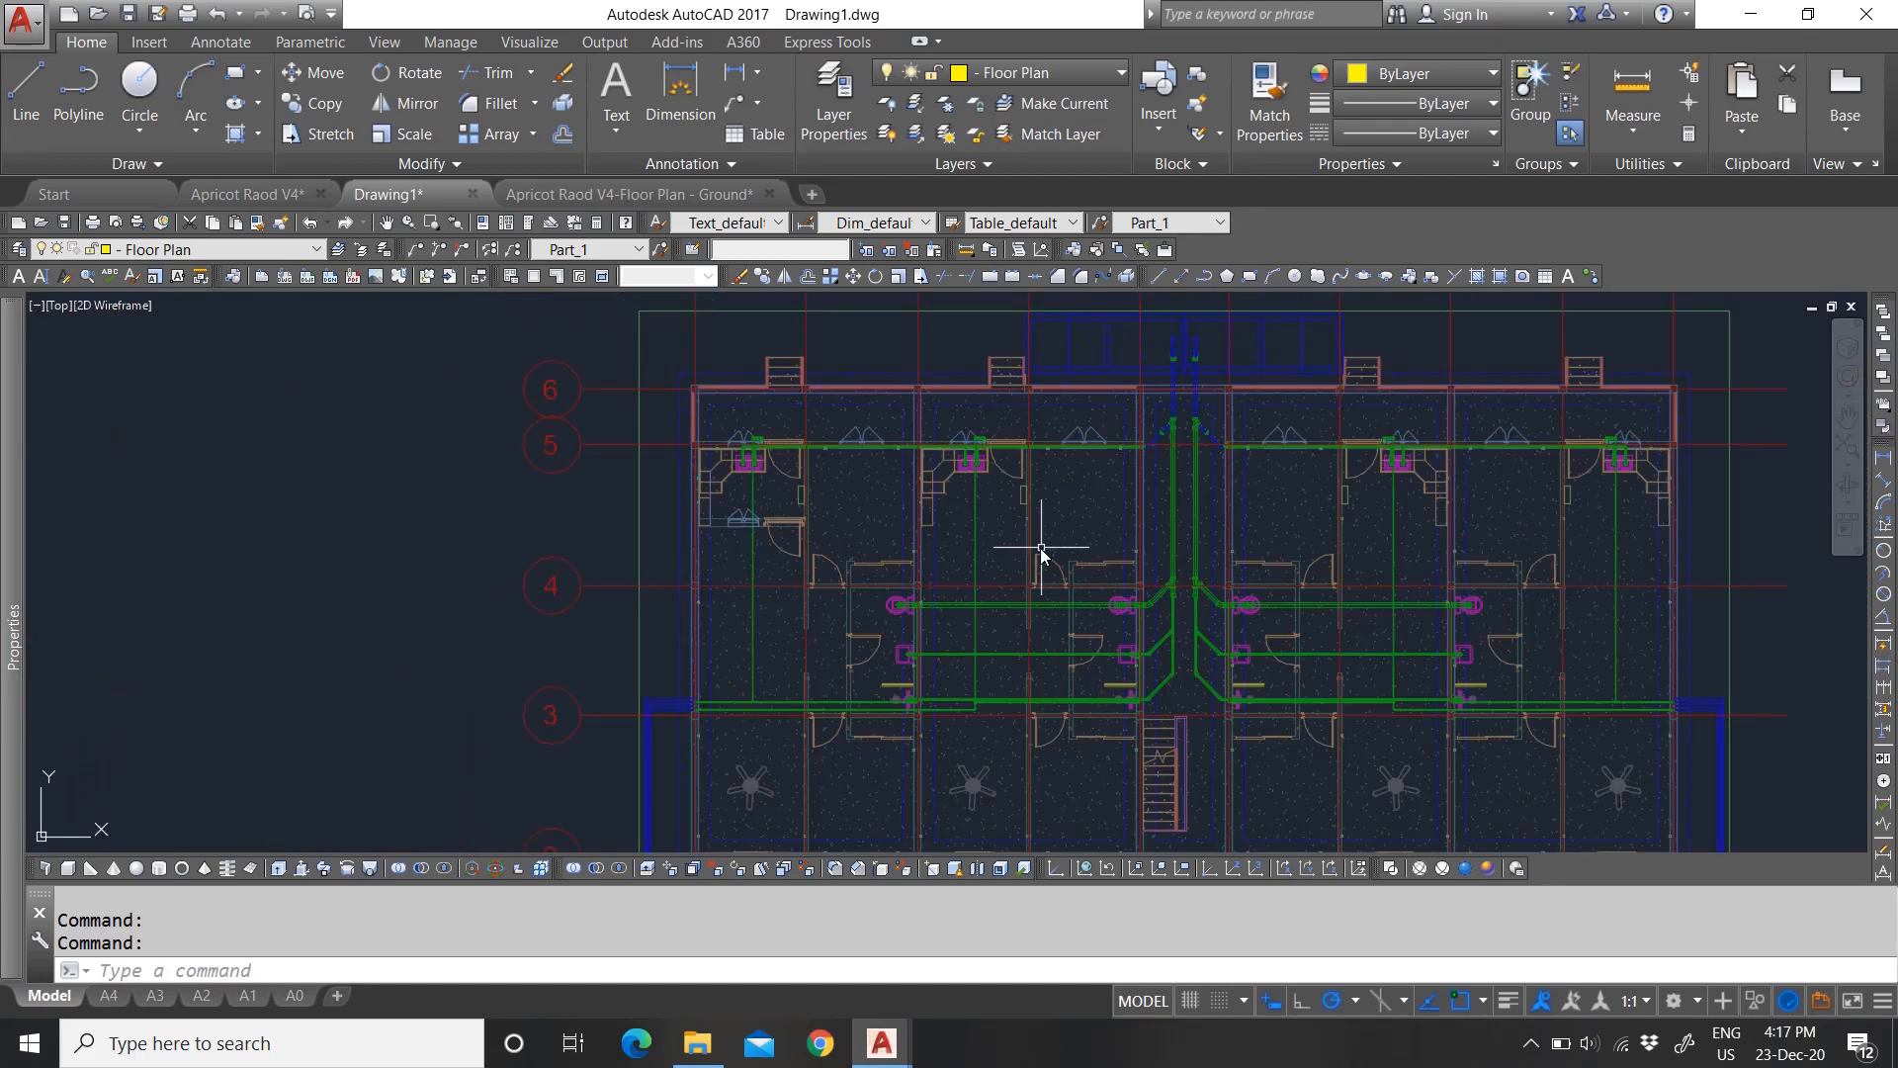
scroll(1175, 712, "down", 3)
scroll(1592, 636, "up", 4)
left_click(1592, 637)
left_click(212, 629)
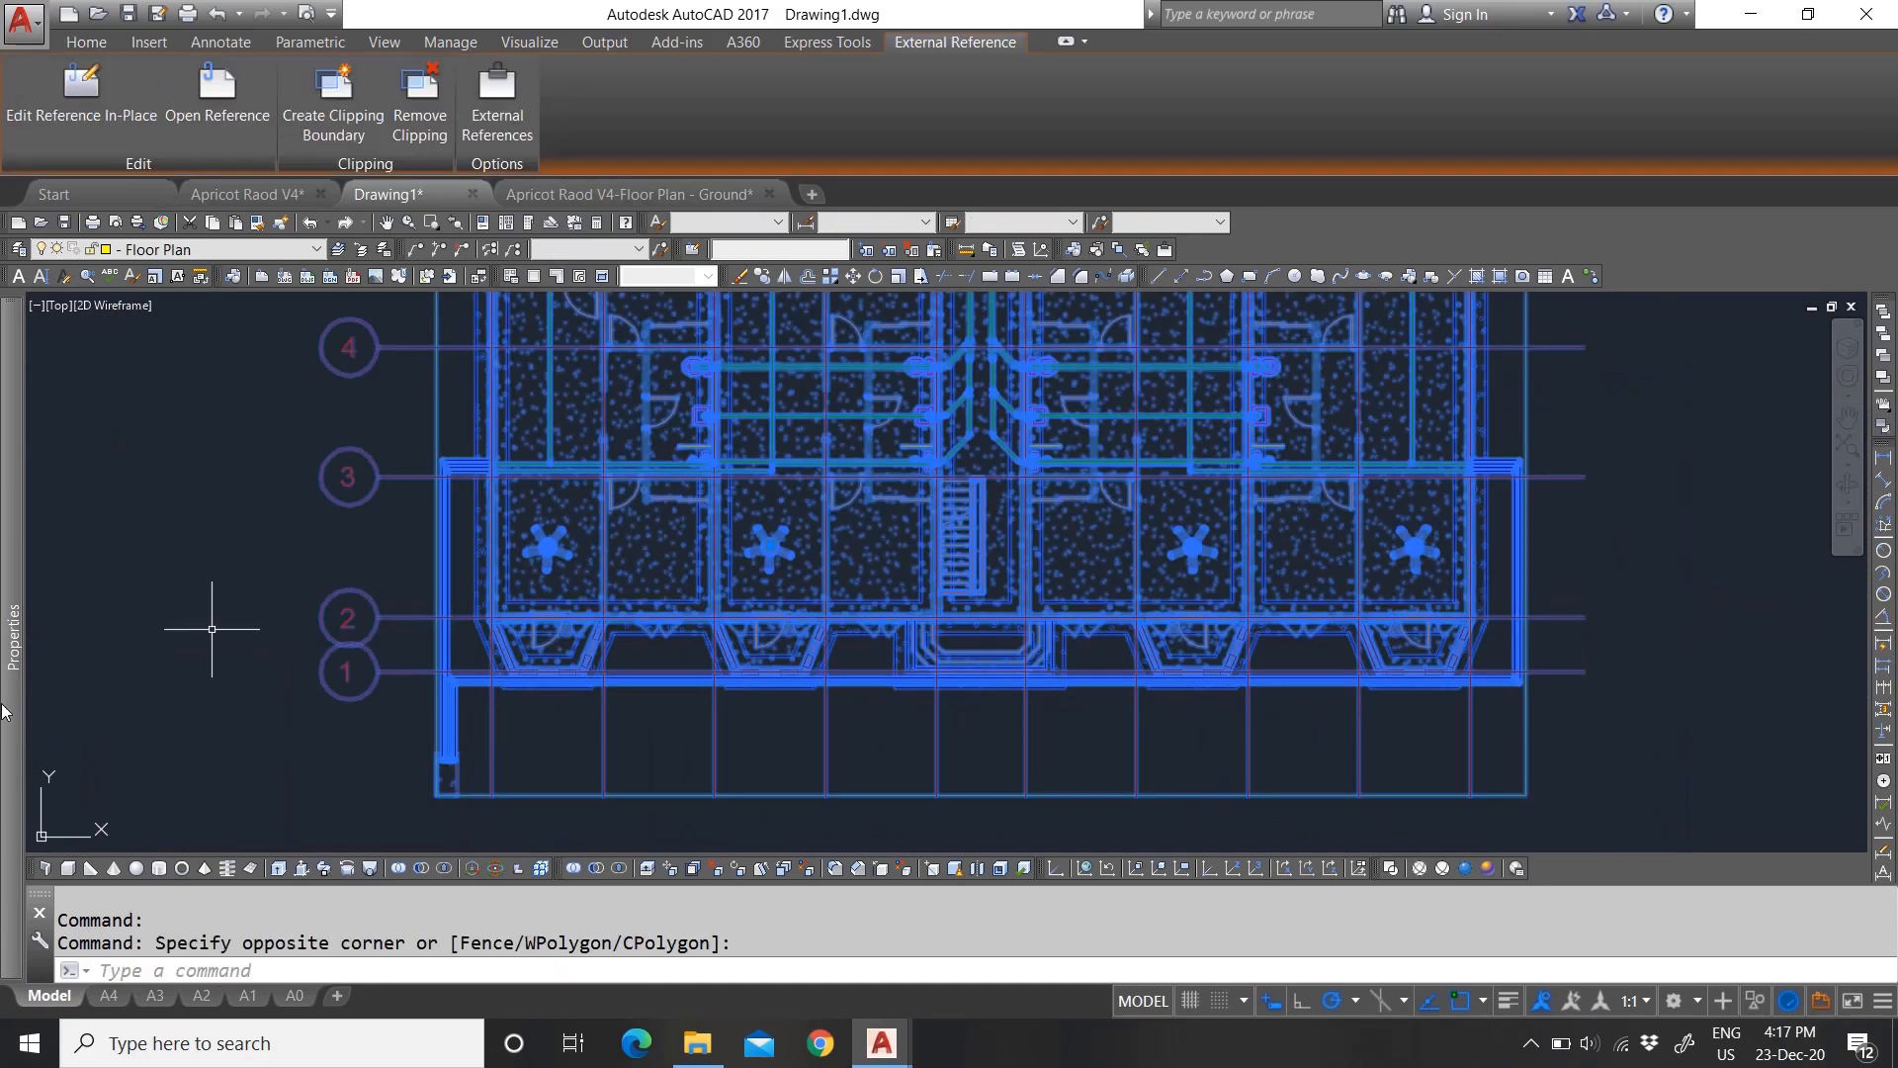
mouse_move(23, 678)
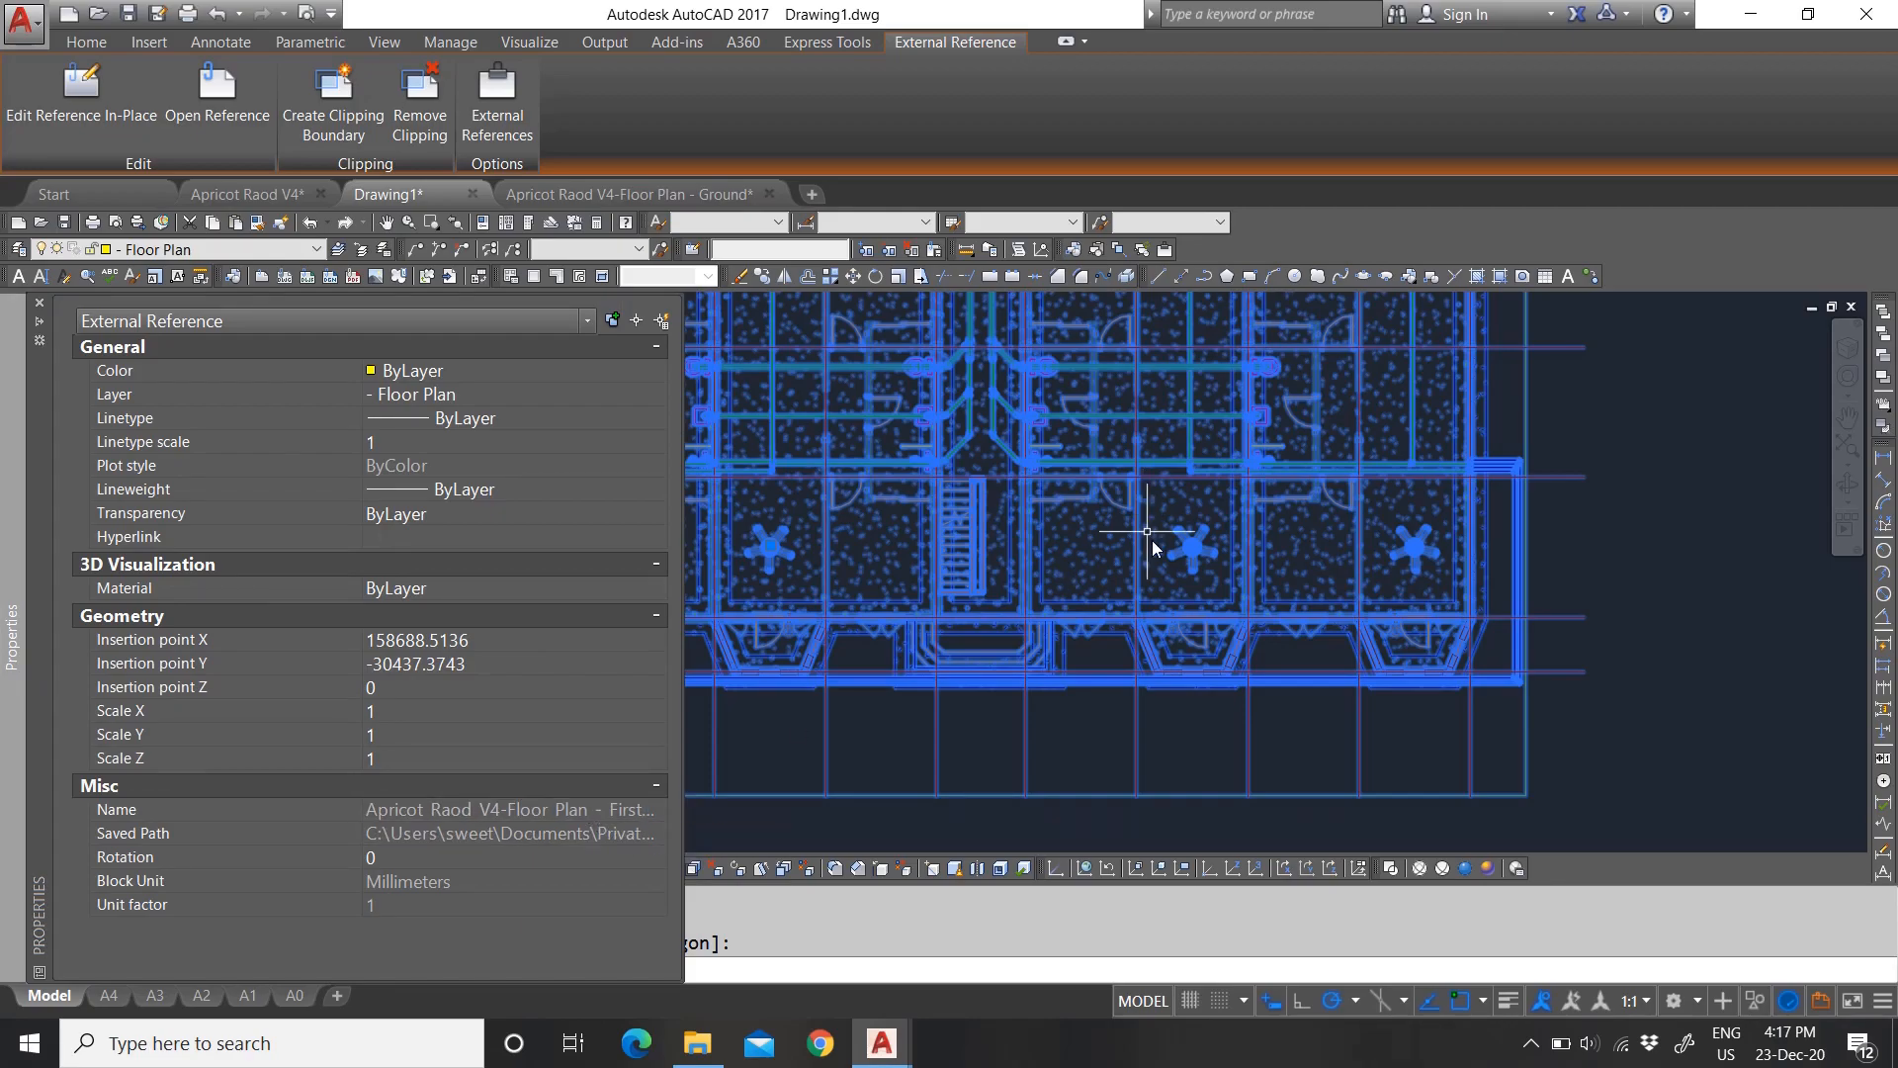
scroll(1107, 593, "down", 4)
scroll(856, 550, "up", 6)
key("Escape")
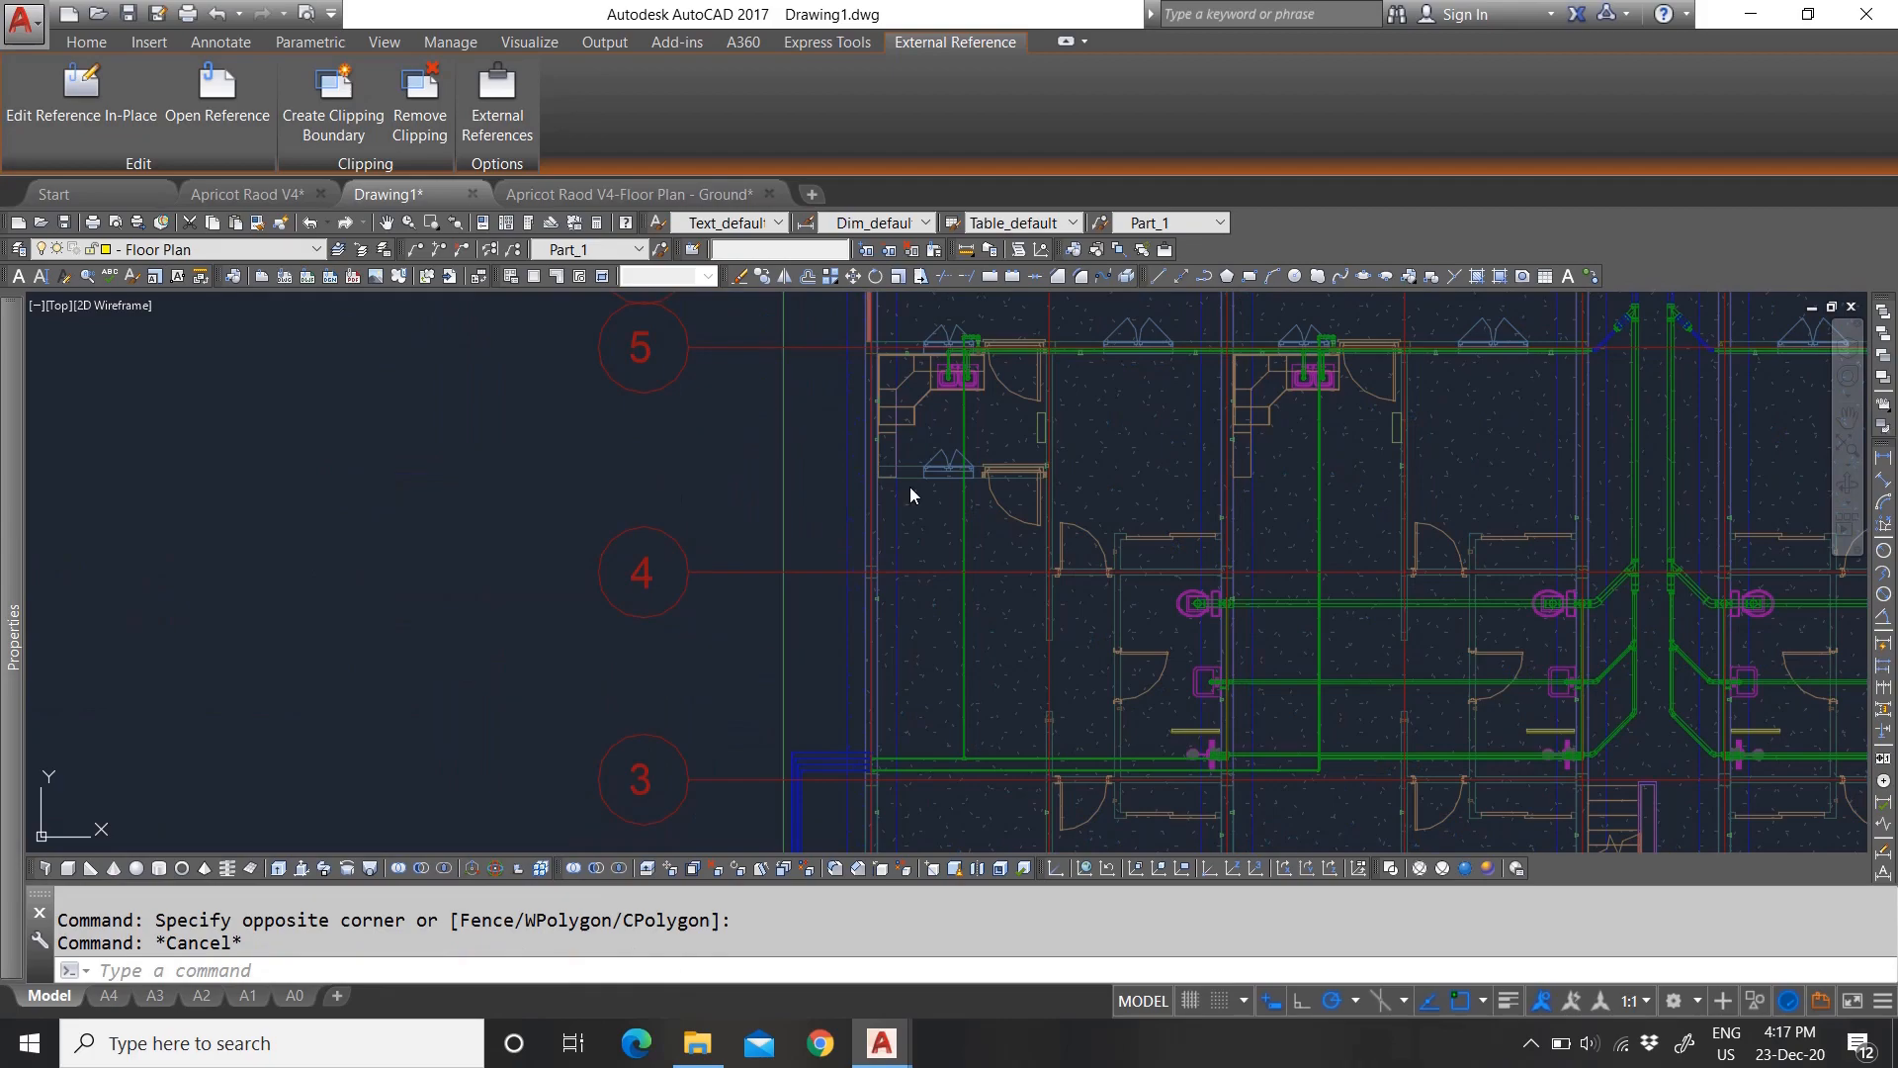
key("Escape")
Step: Examine the first floor plan, the tiled plan with outlet symbols and the base plan for layers that clutter them
scroll(910, 495, "up", 4)
scroll(799, 467, "down", 4)
scroll(806, 458, "up", 8)
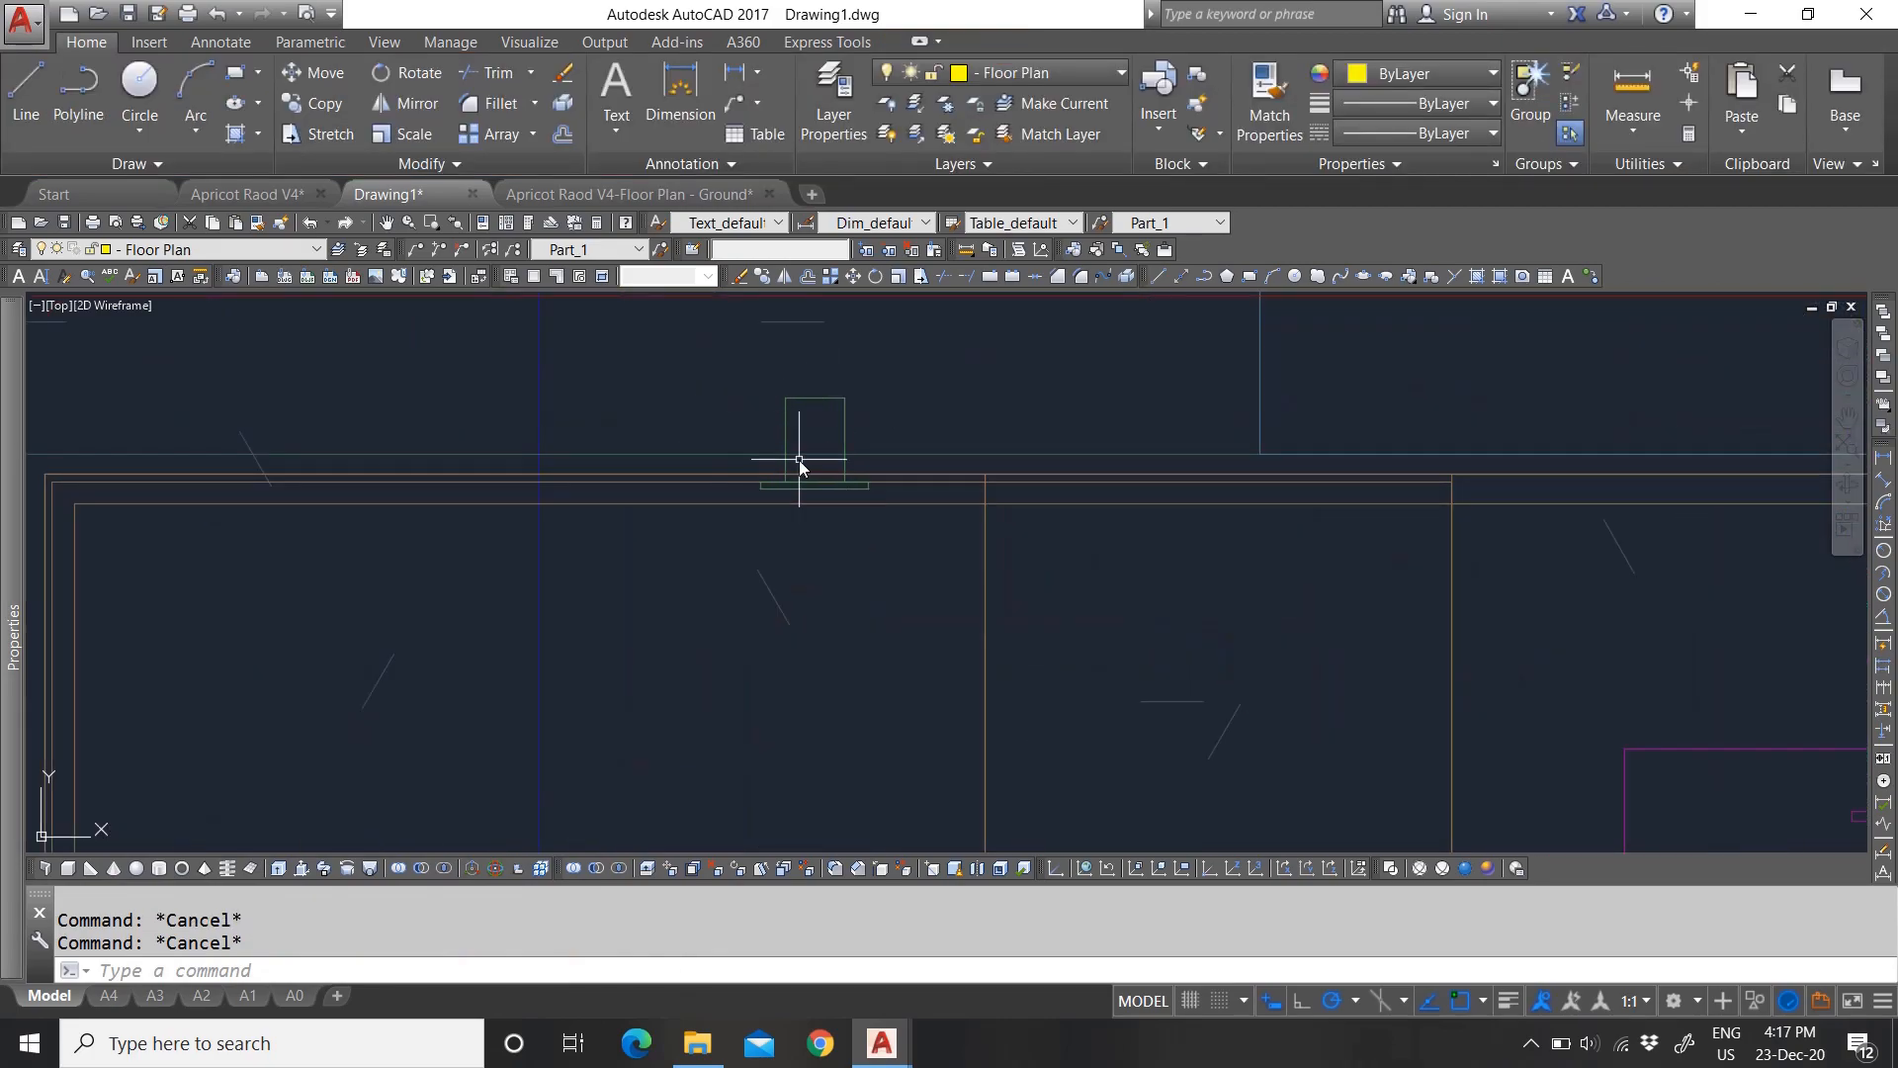
scroll(740, 476, "down", 8)
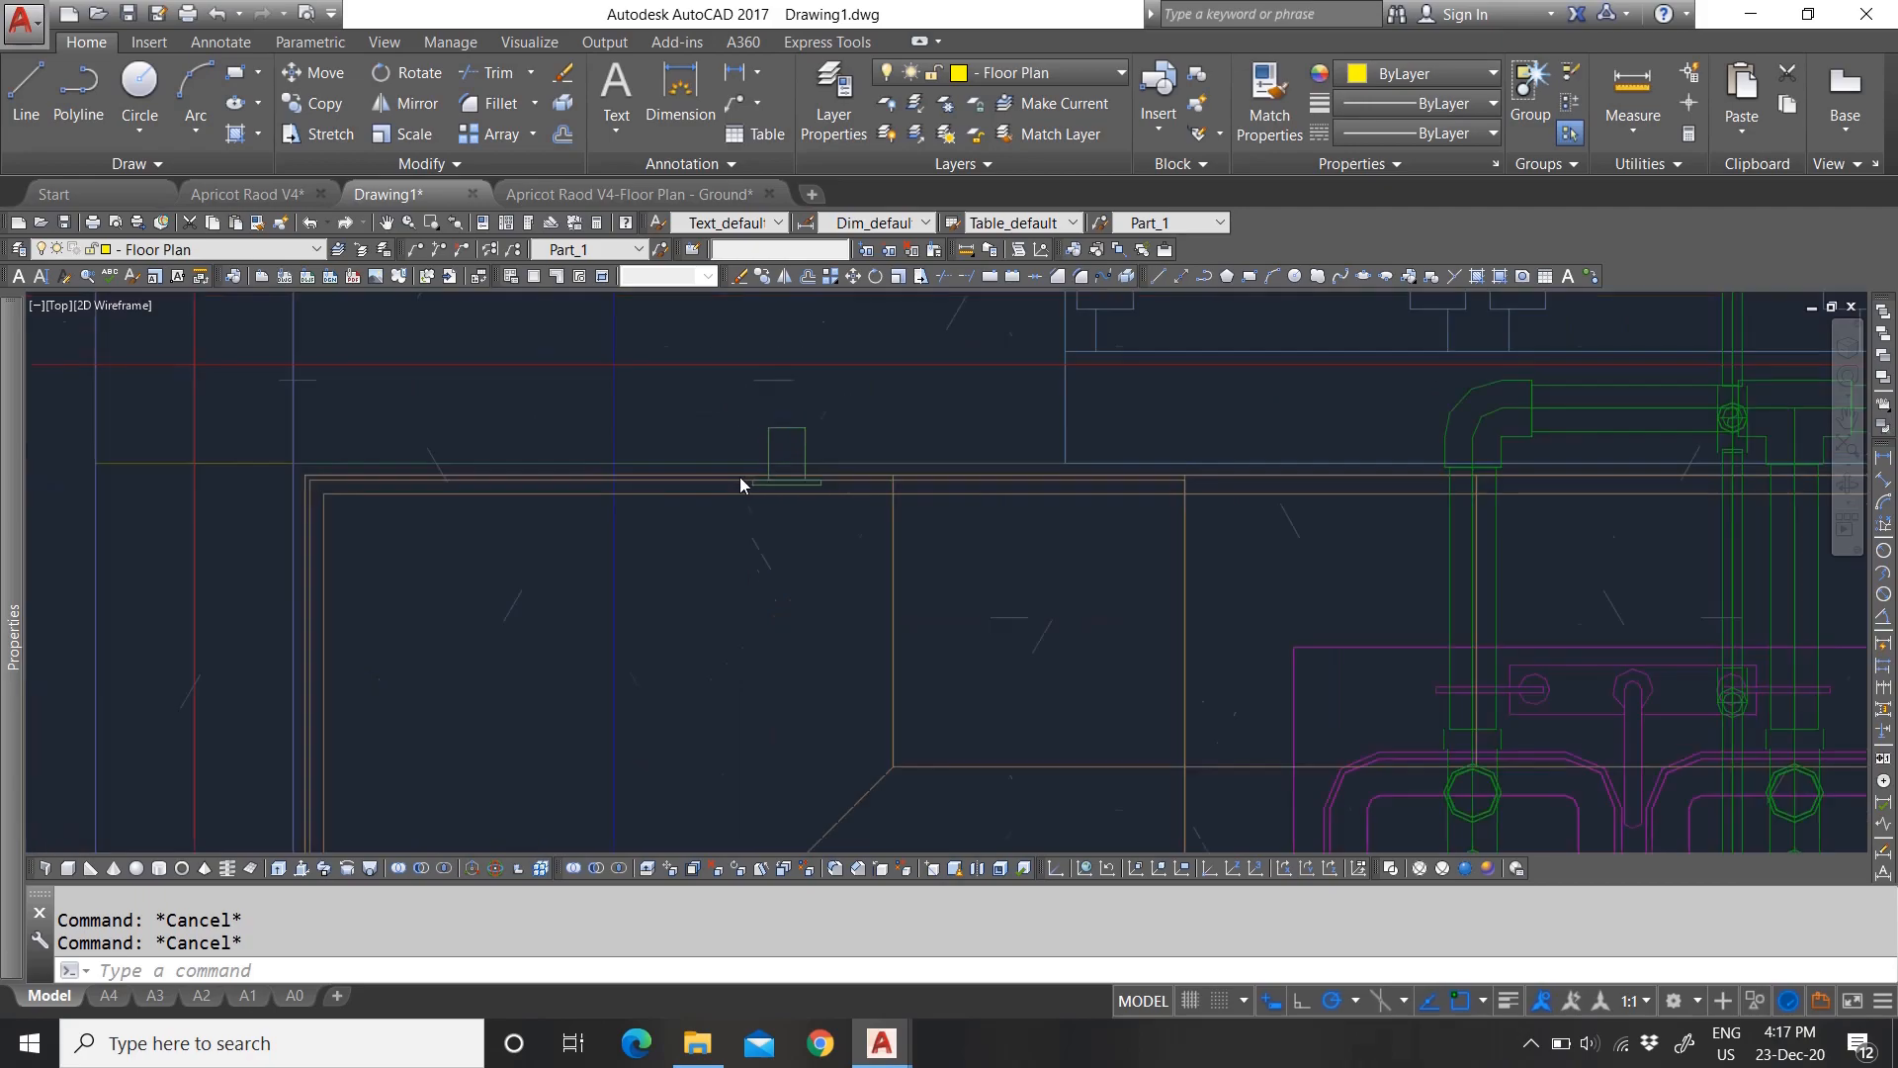
scroll(1043, 573, "down", 3)
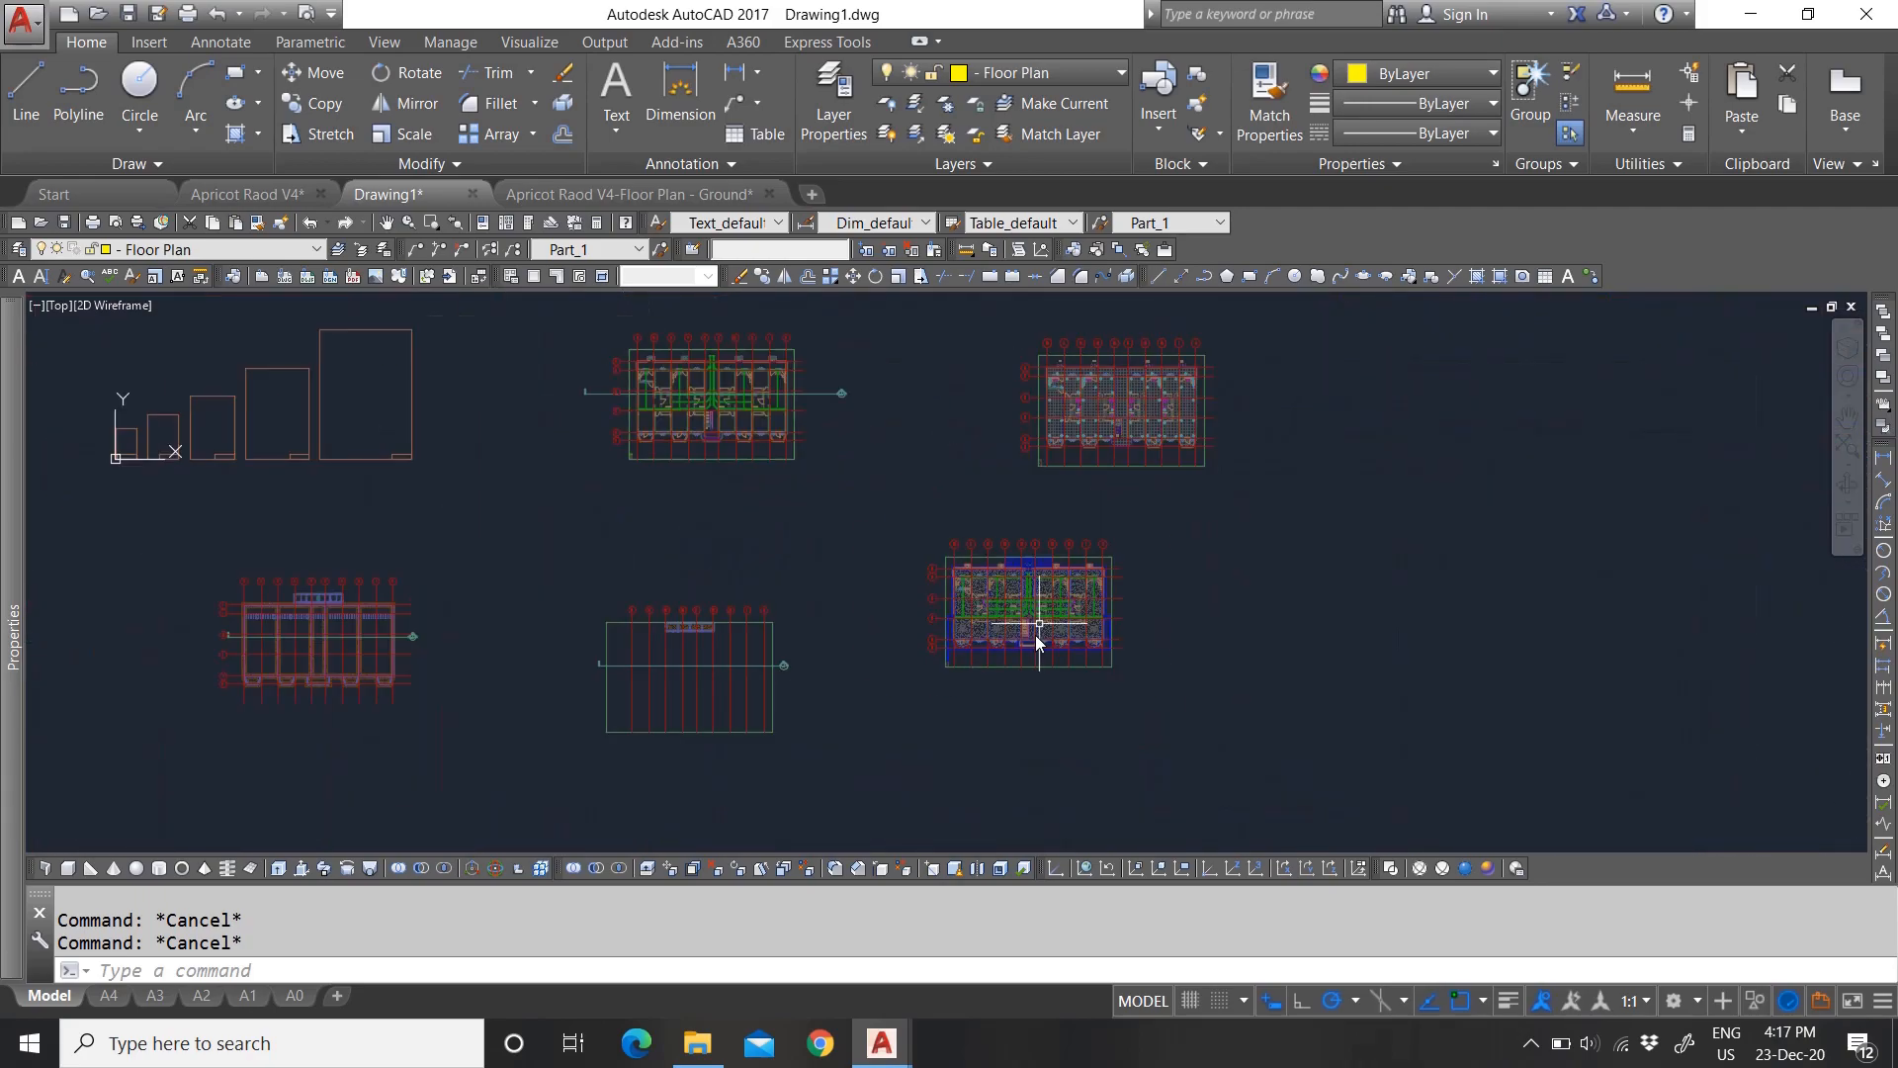
scroll(1040, 397, "up", 7)
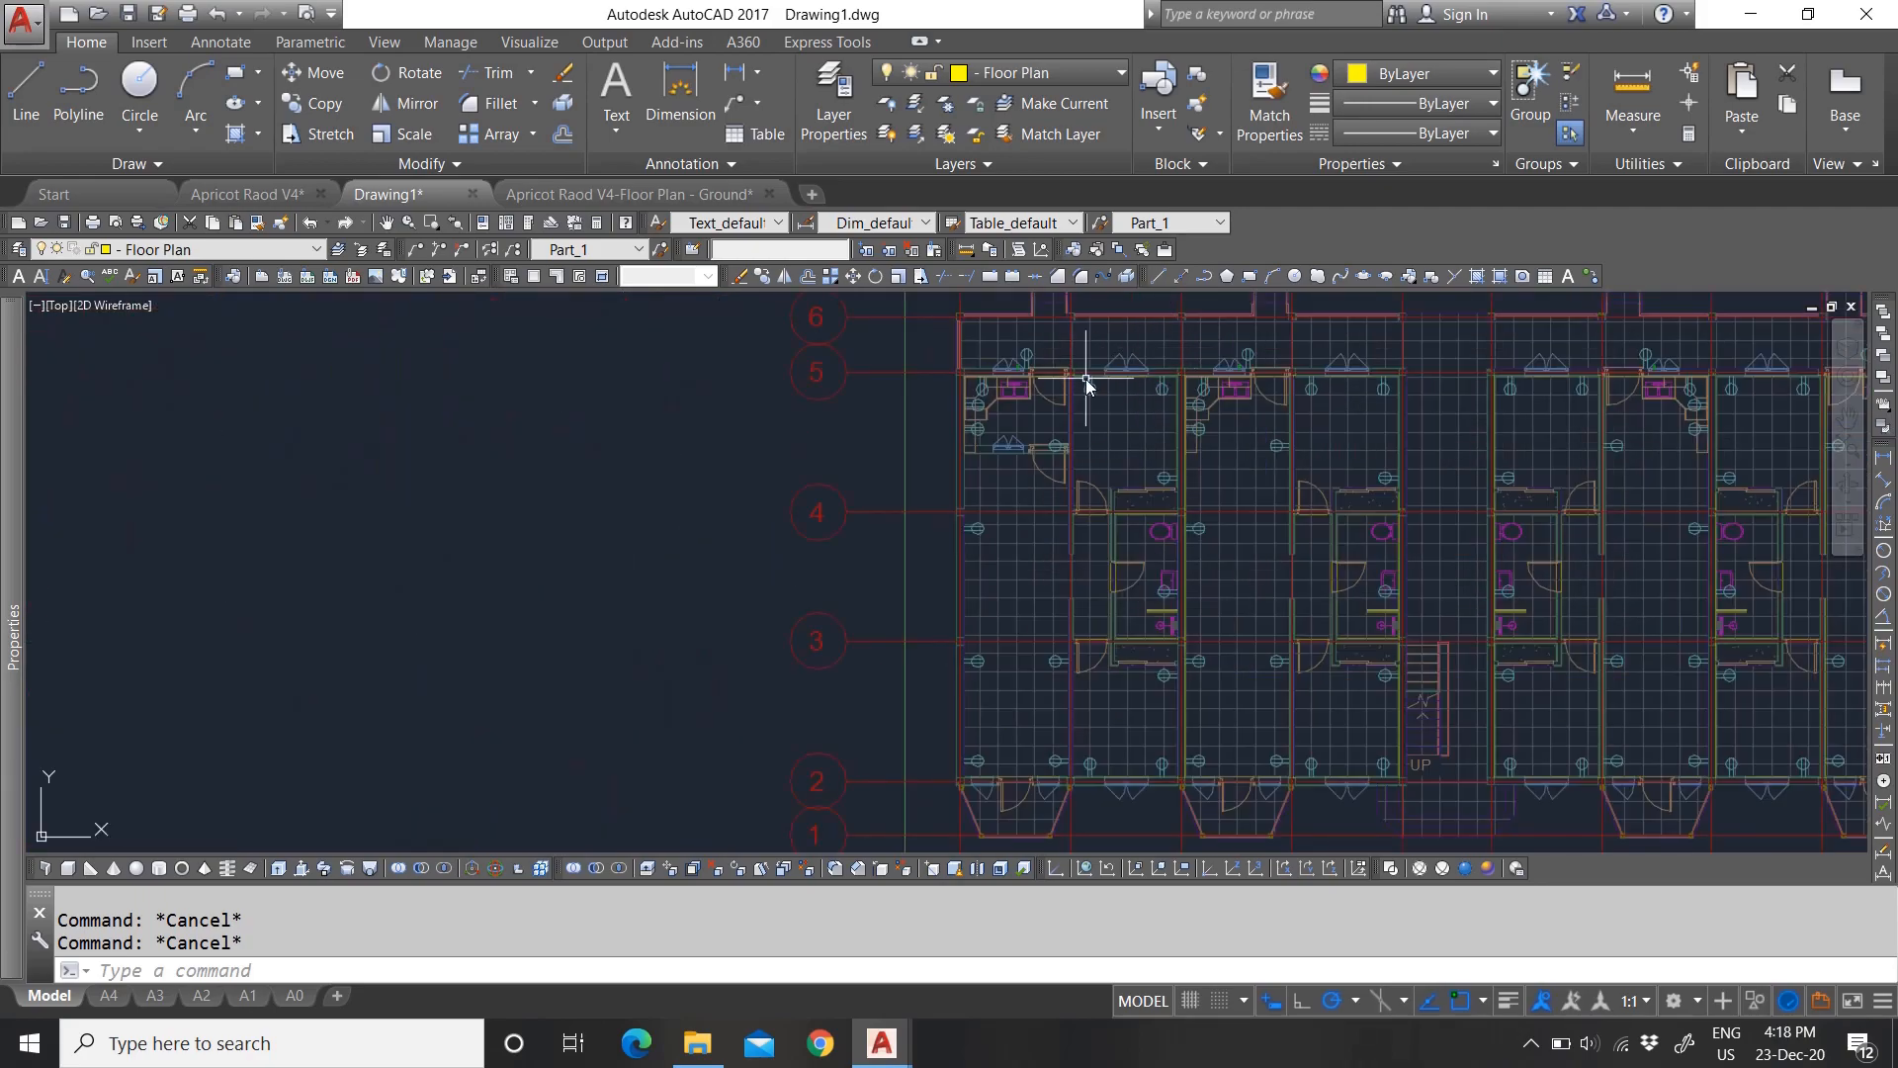
scroll(1092, 385, "down", 3)
scroll(1107, 400, "up", 6)
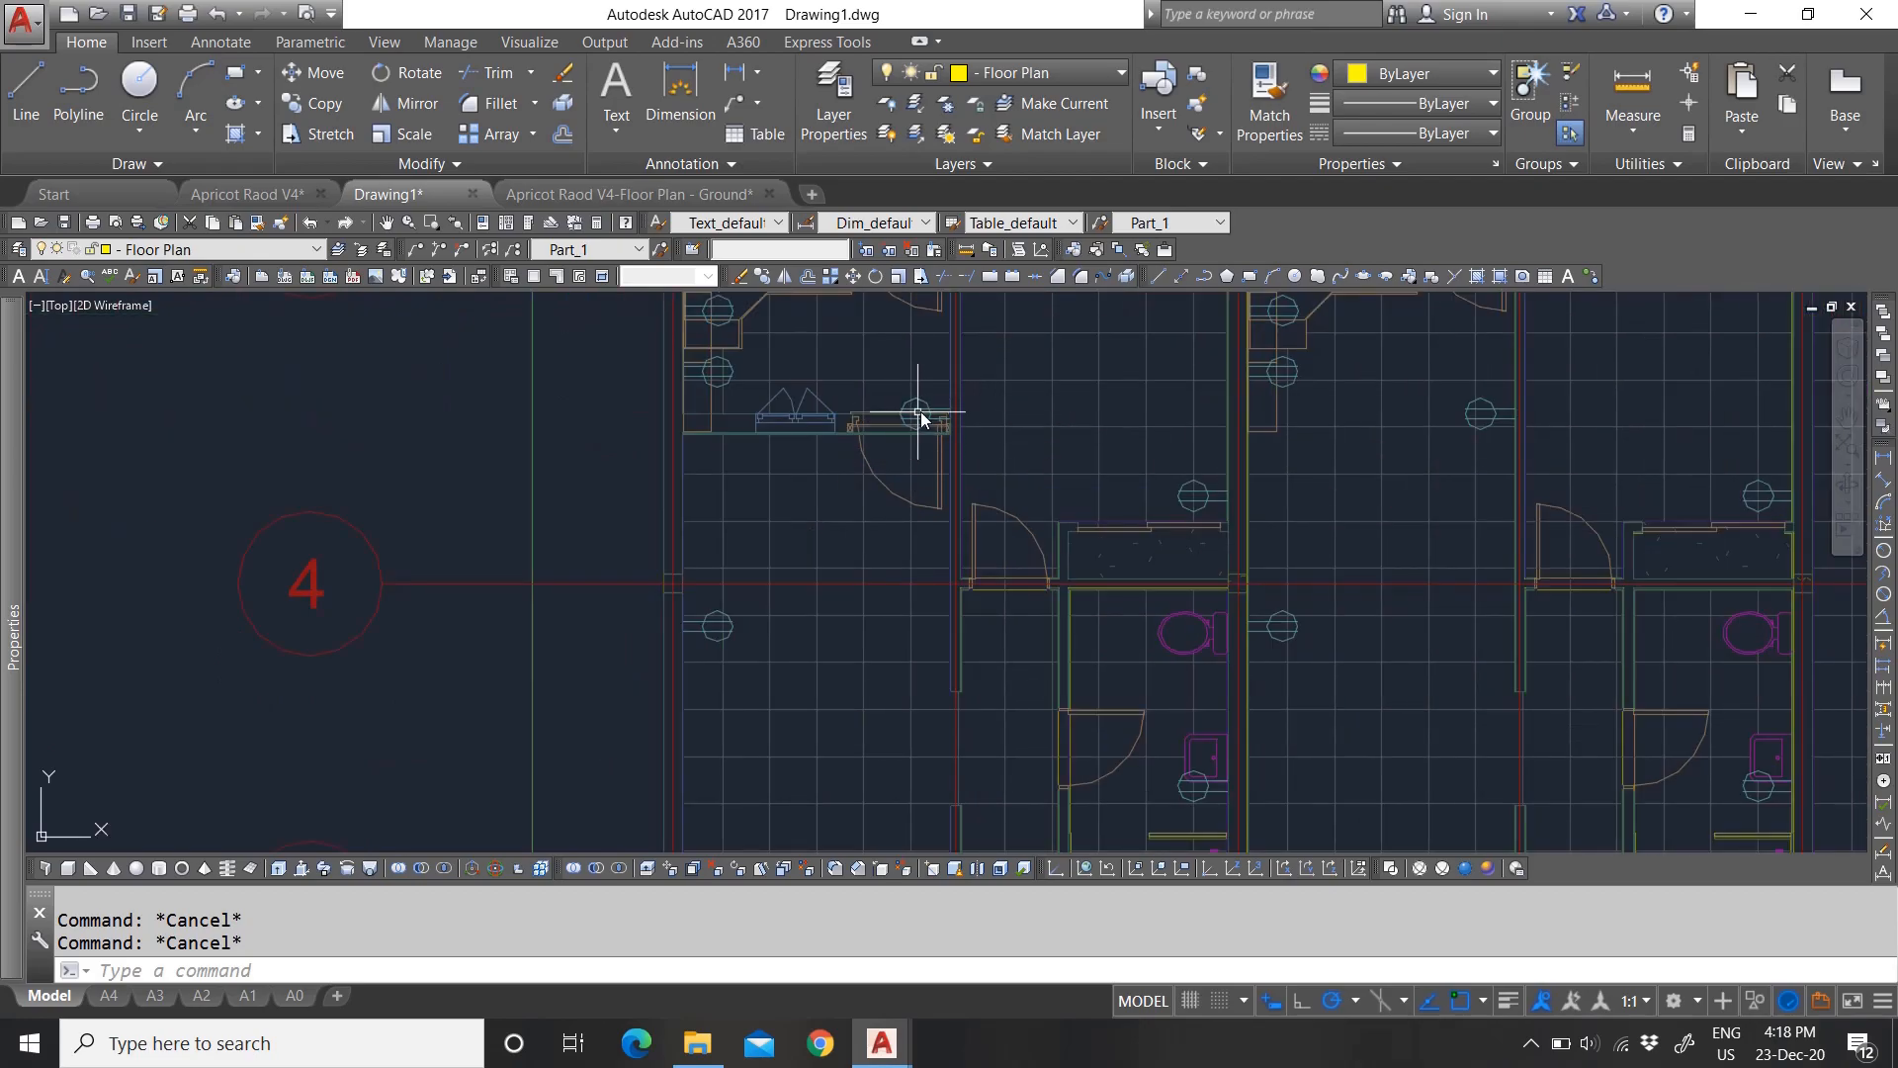
scroll(1059, 457, "up", 2)
scroll(847, 478, "down", 6)
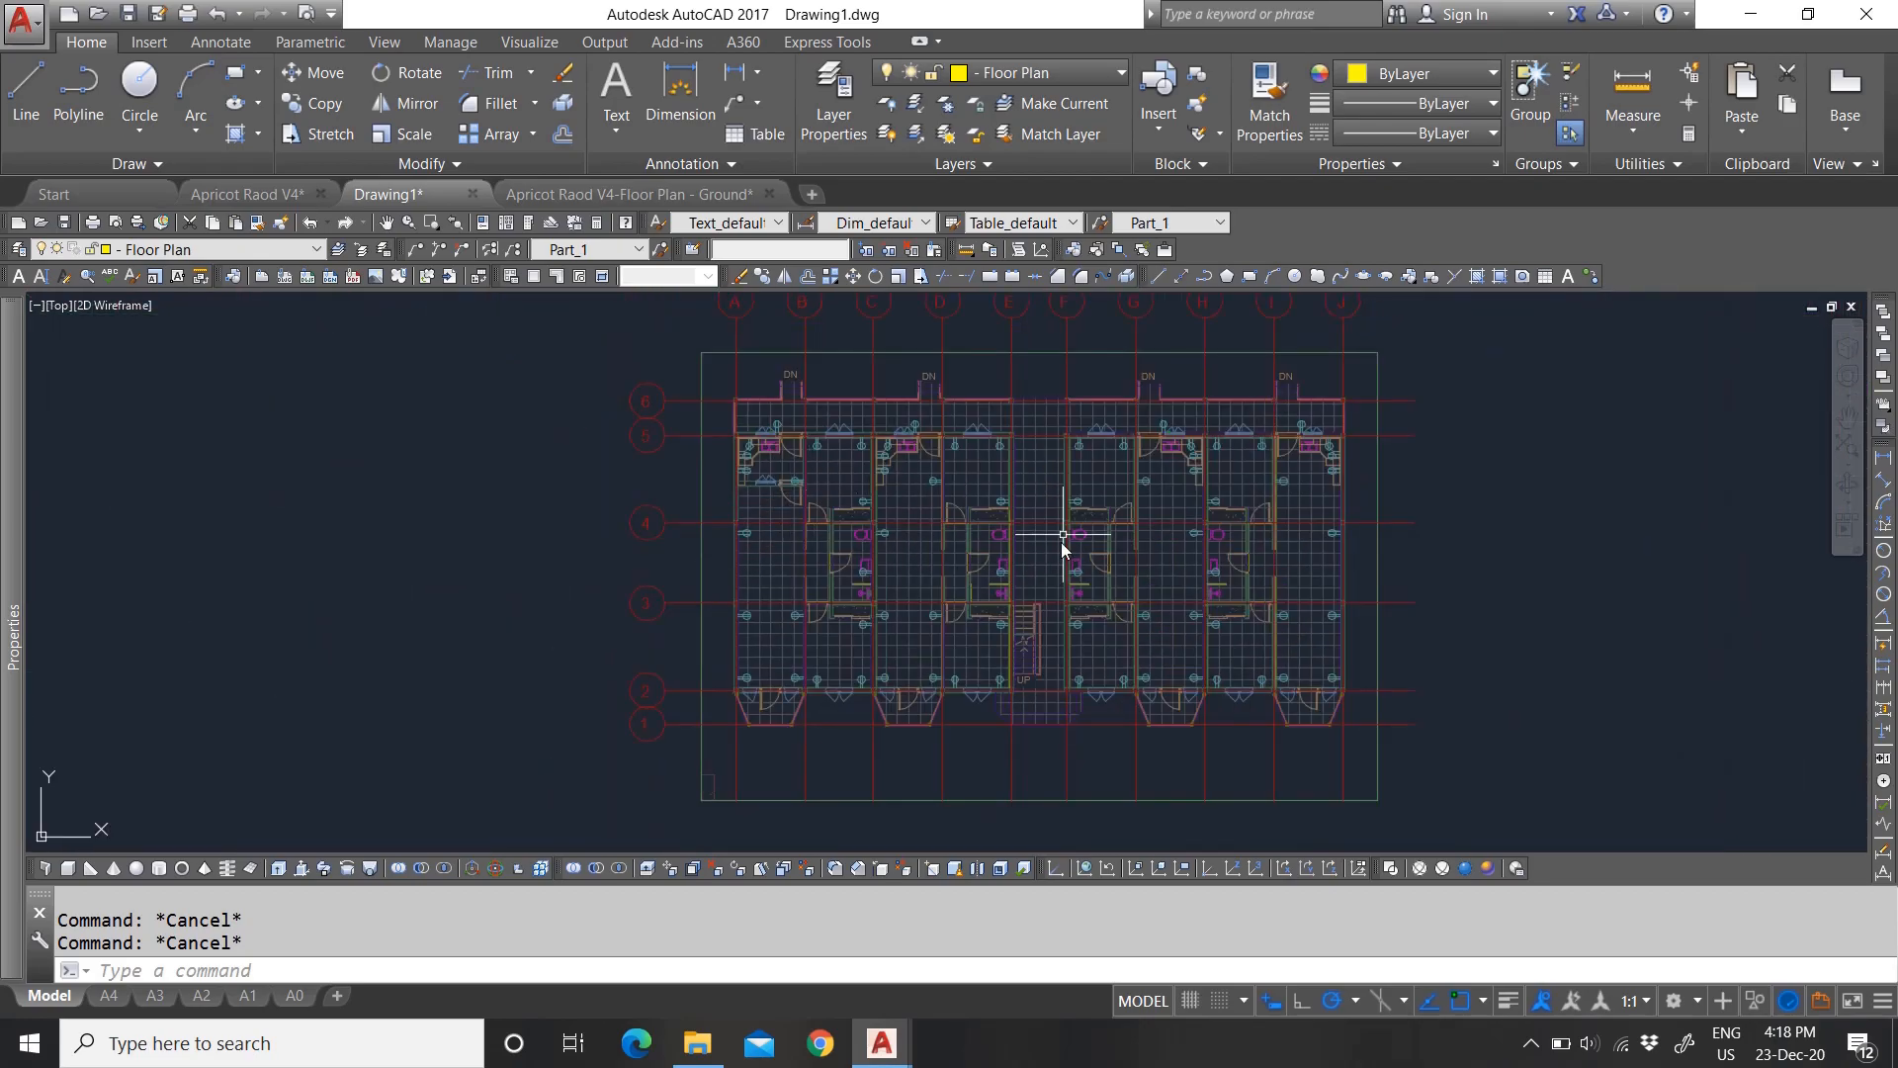
scroll(883, 442, "up", 4)
scroll(910, 440, "down", 8)
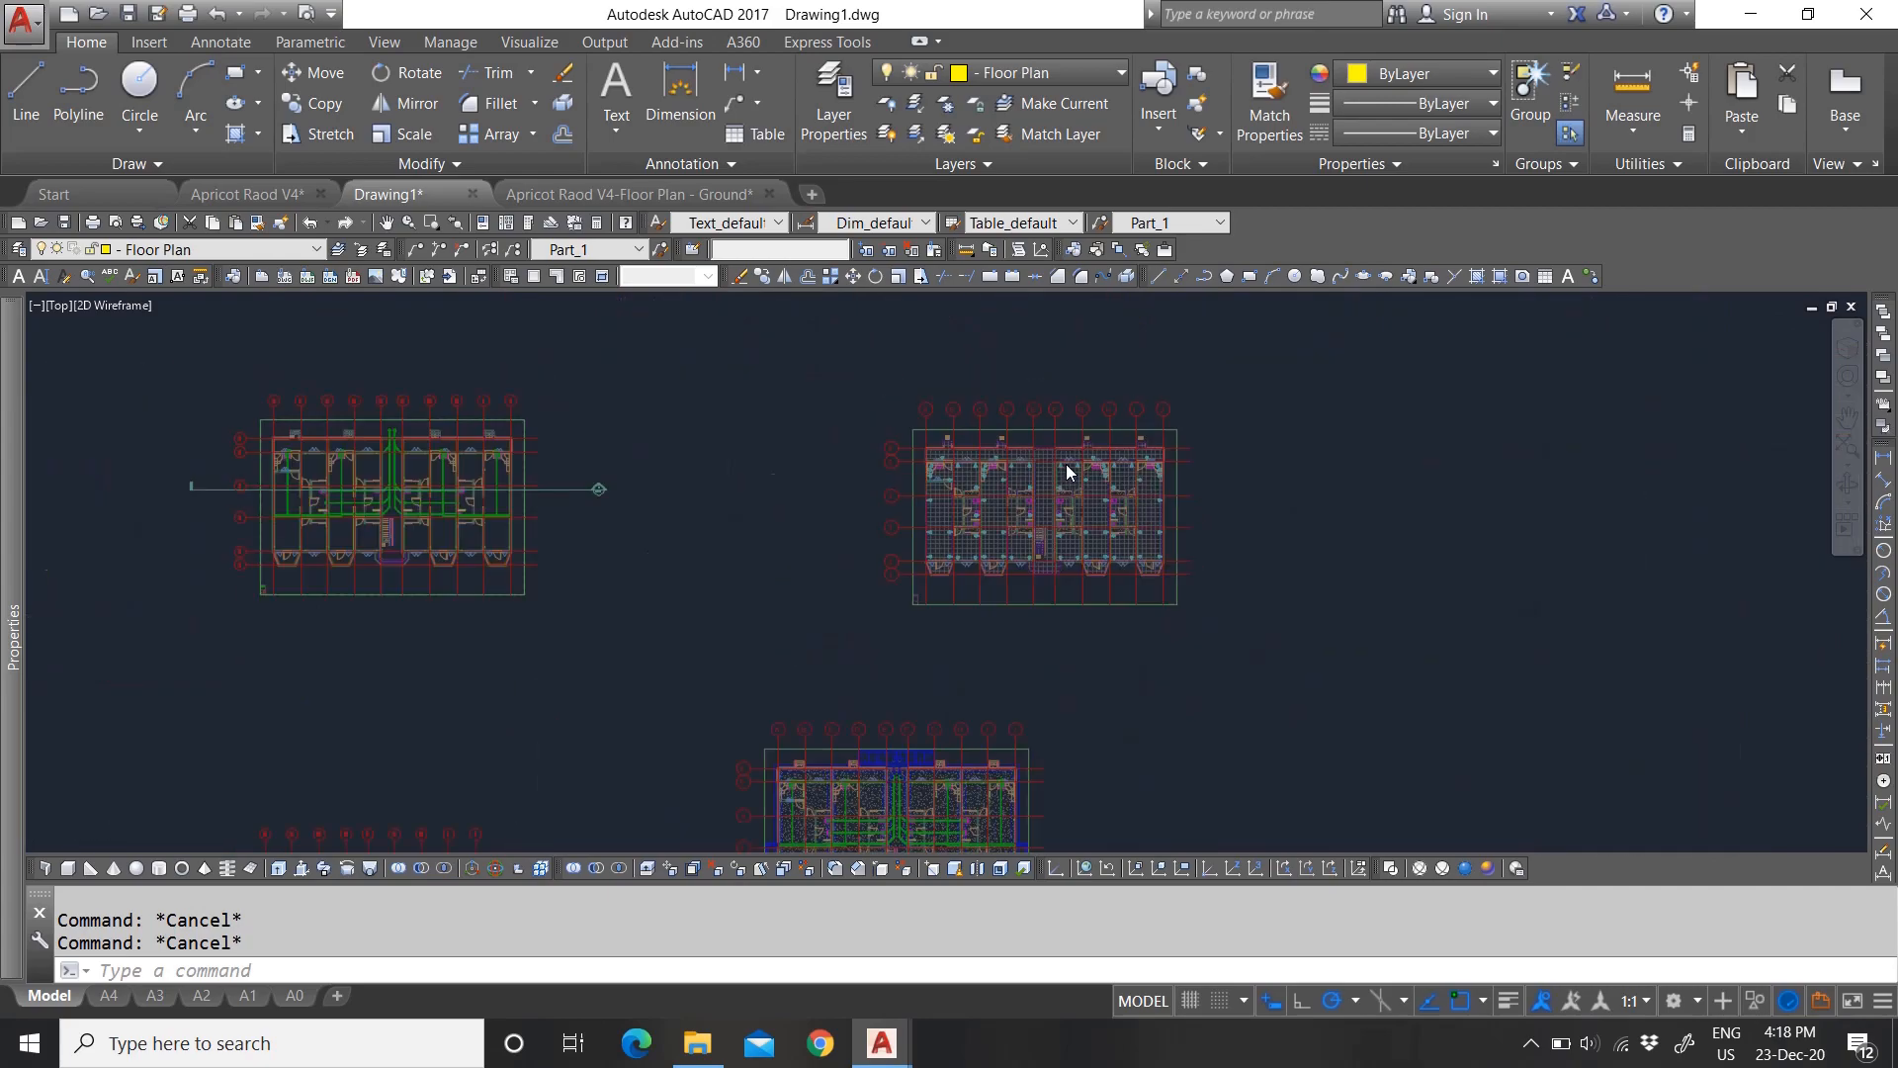
scroll(518, 601, "up", 8)
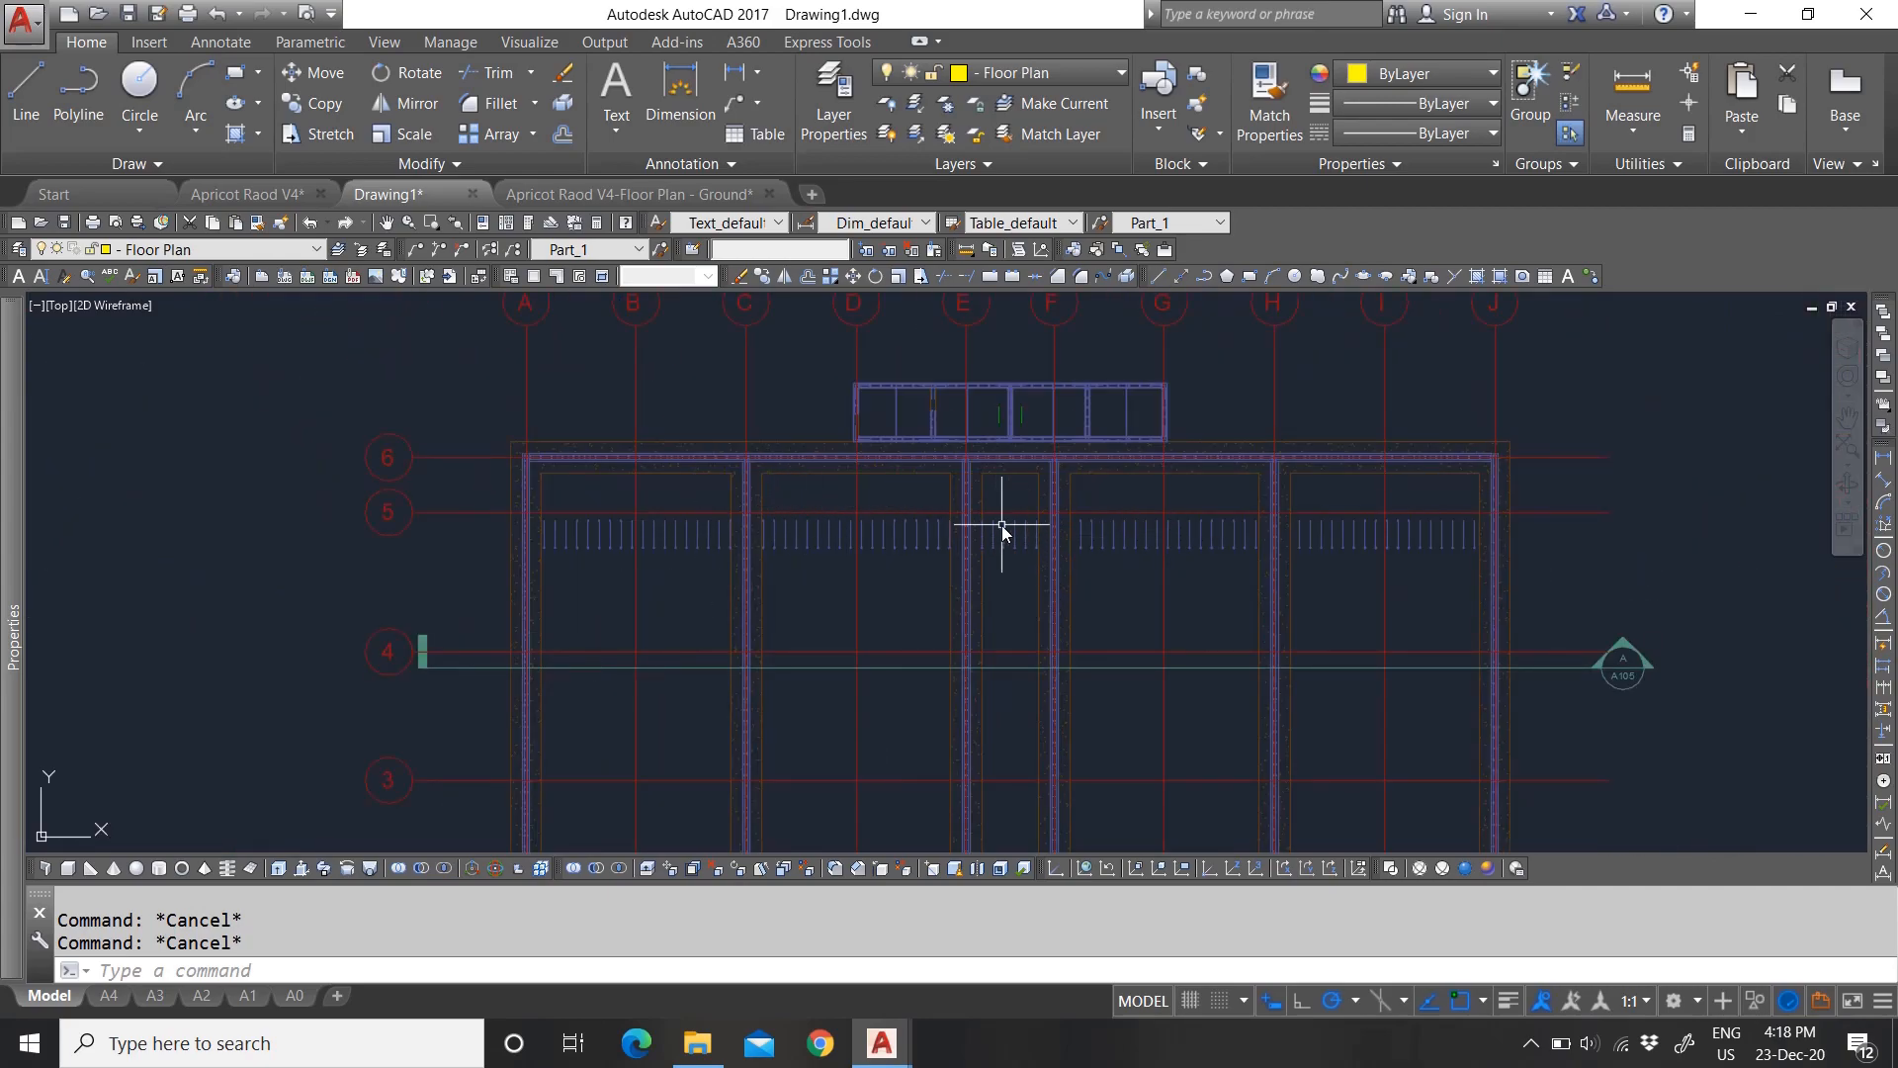
scroll(1001, 526, "up", 4)
scroll(953, 561, "down", 6)
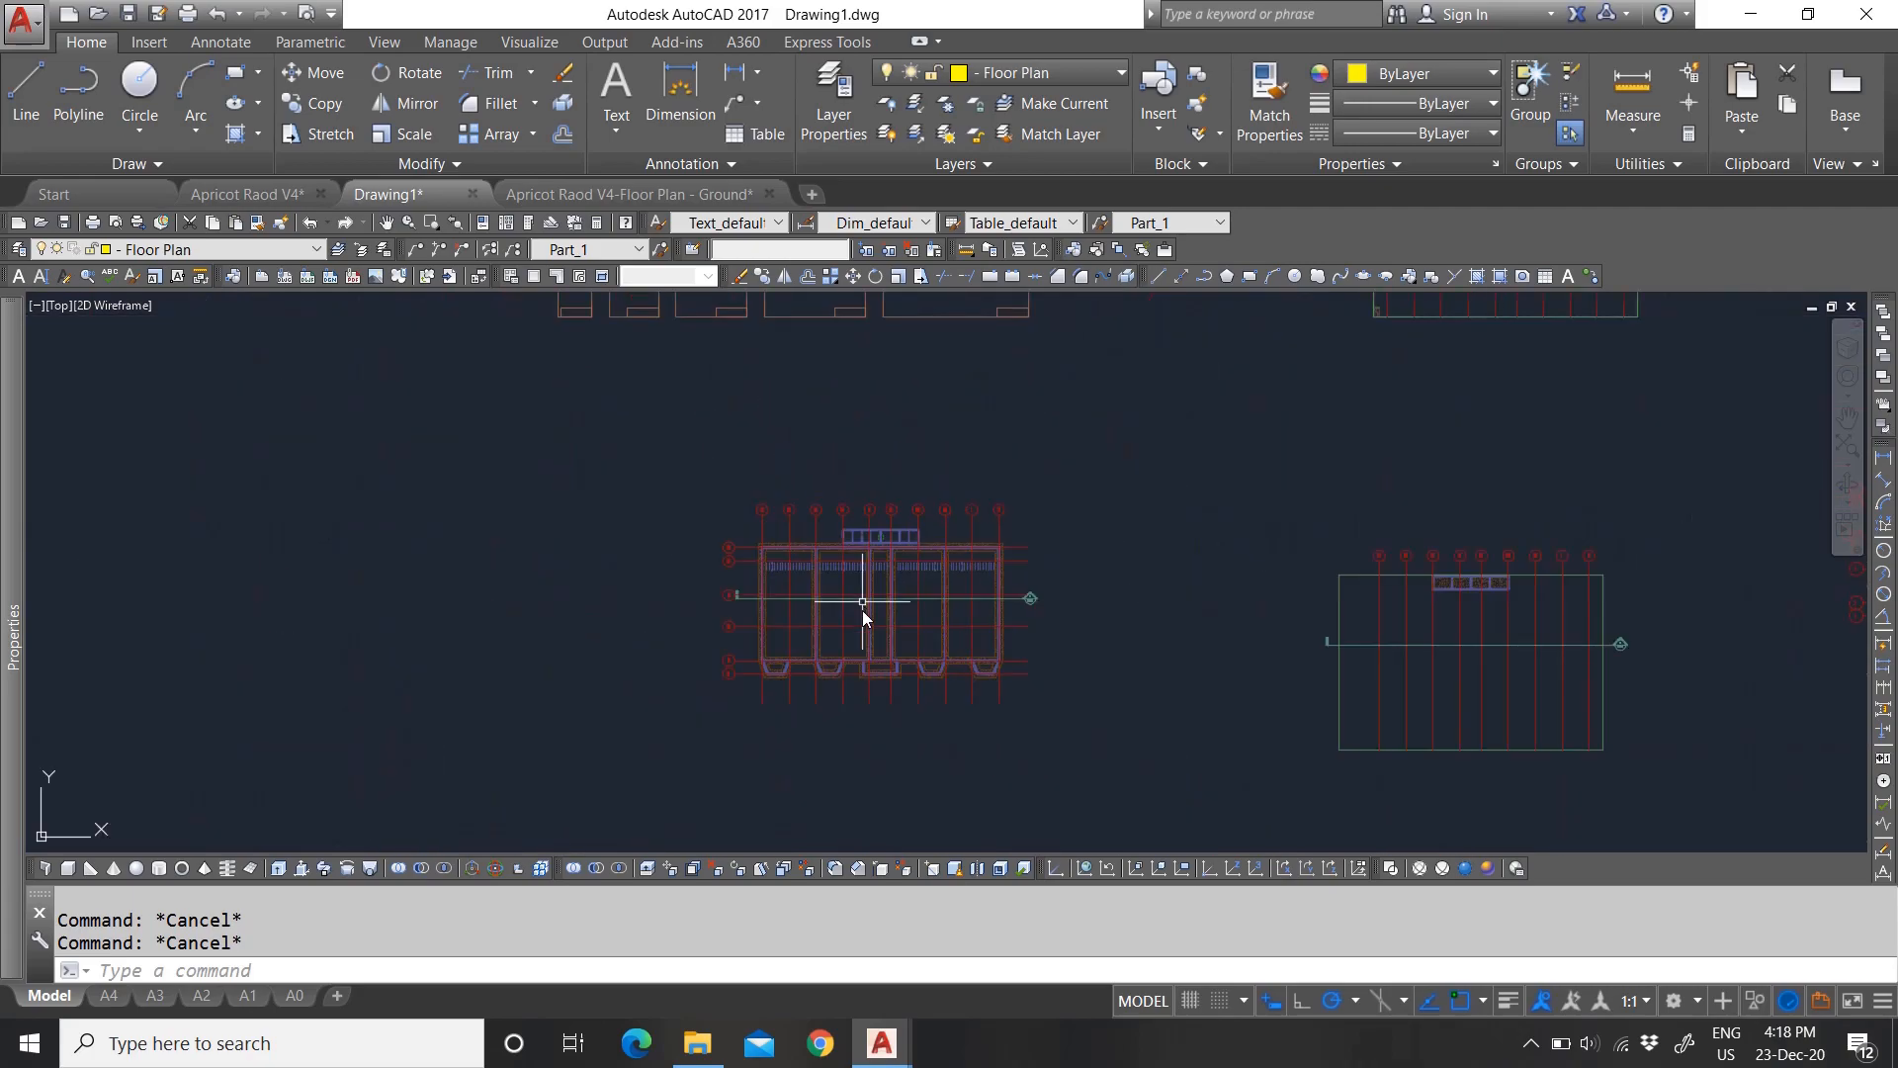
scroll(801, 648, "up", 12)
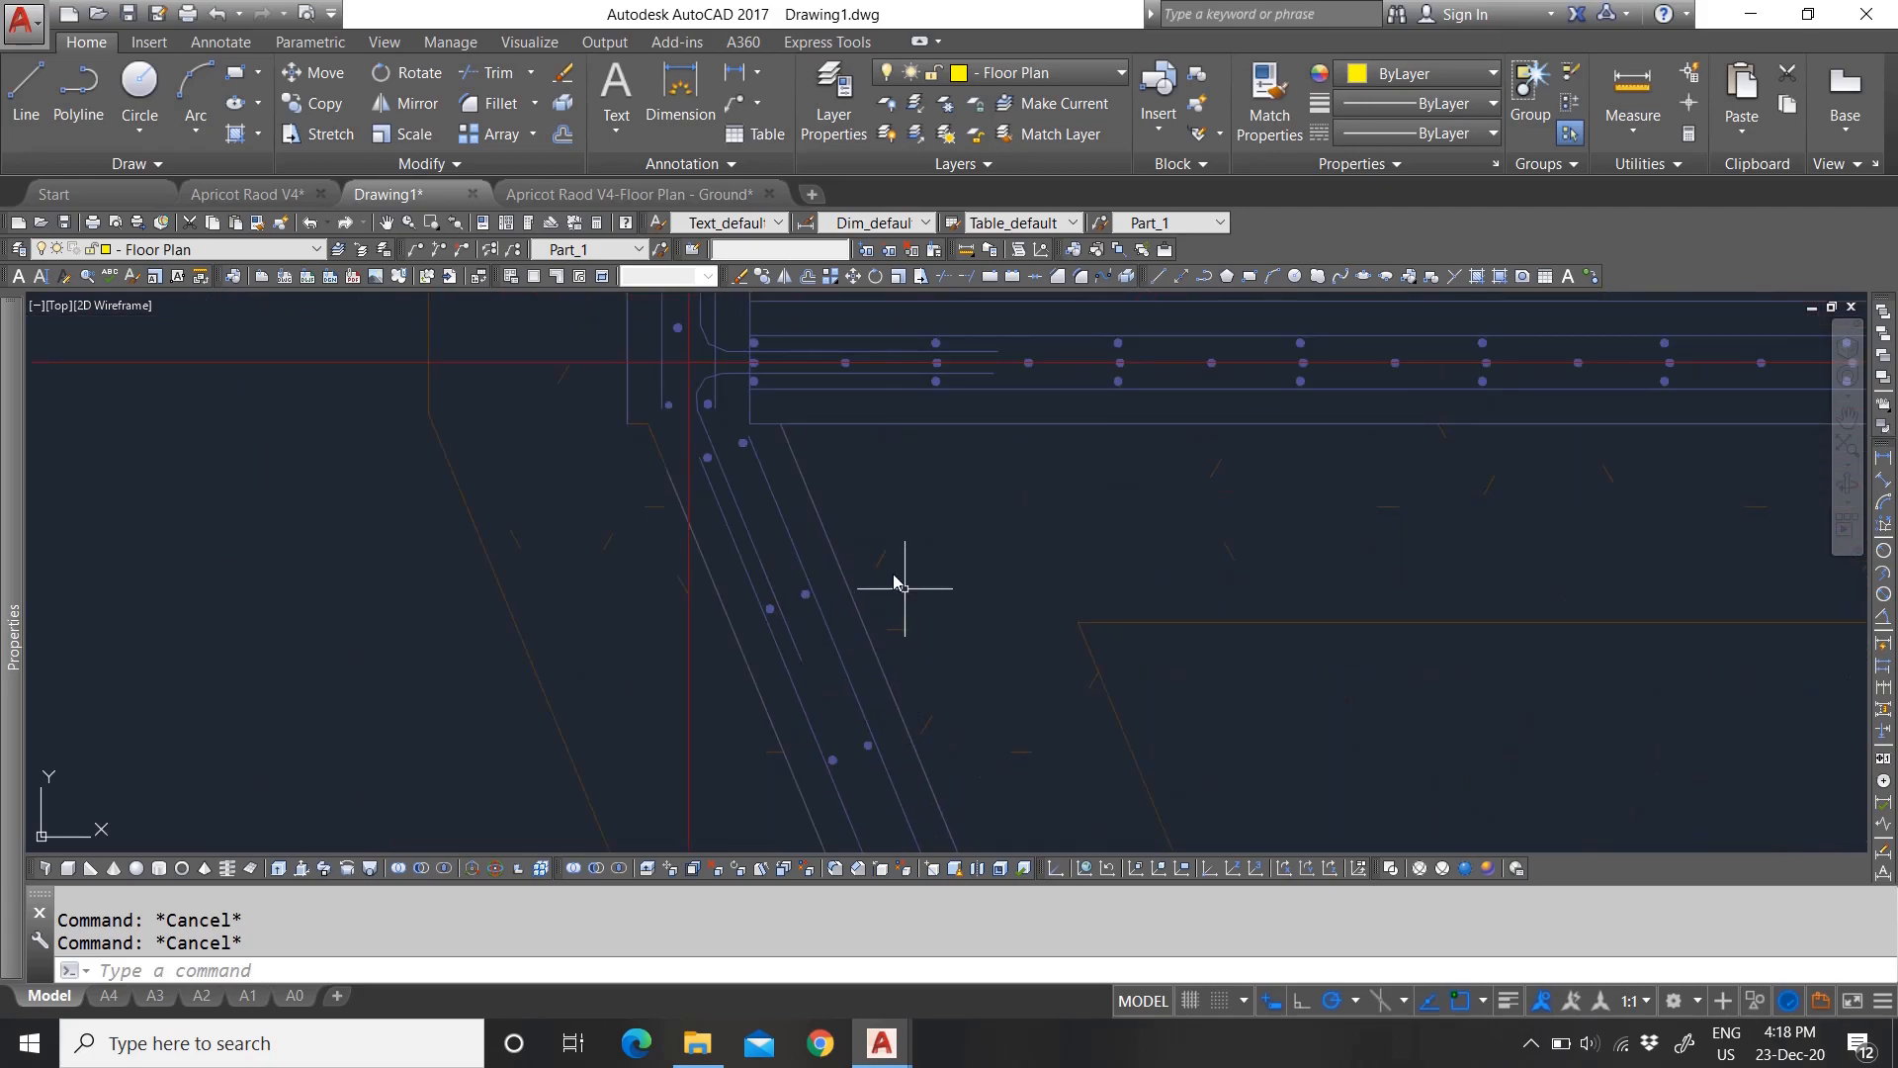
scroll(805, 656, "down", 10)
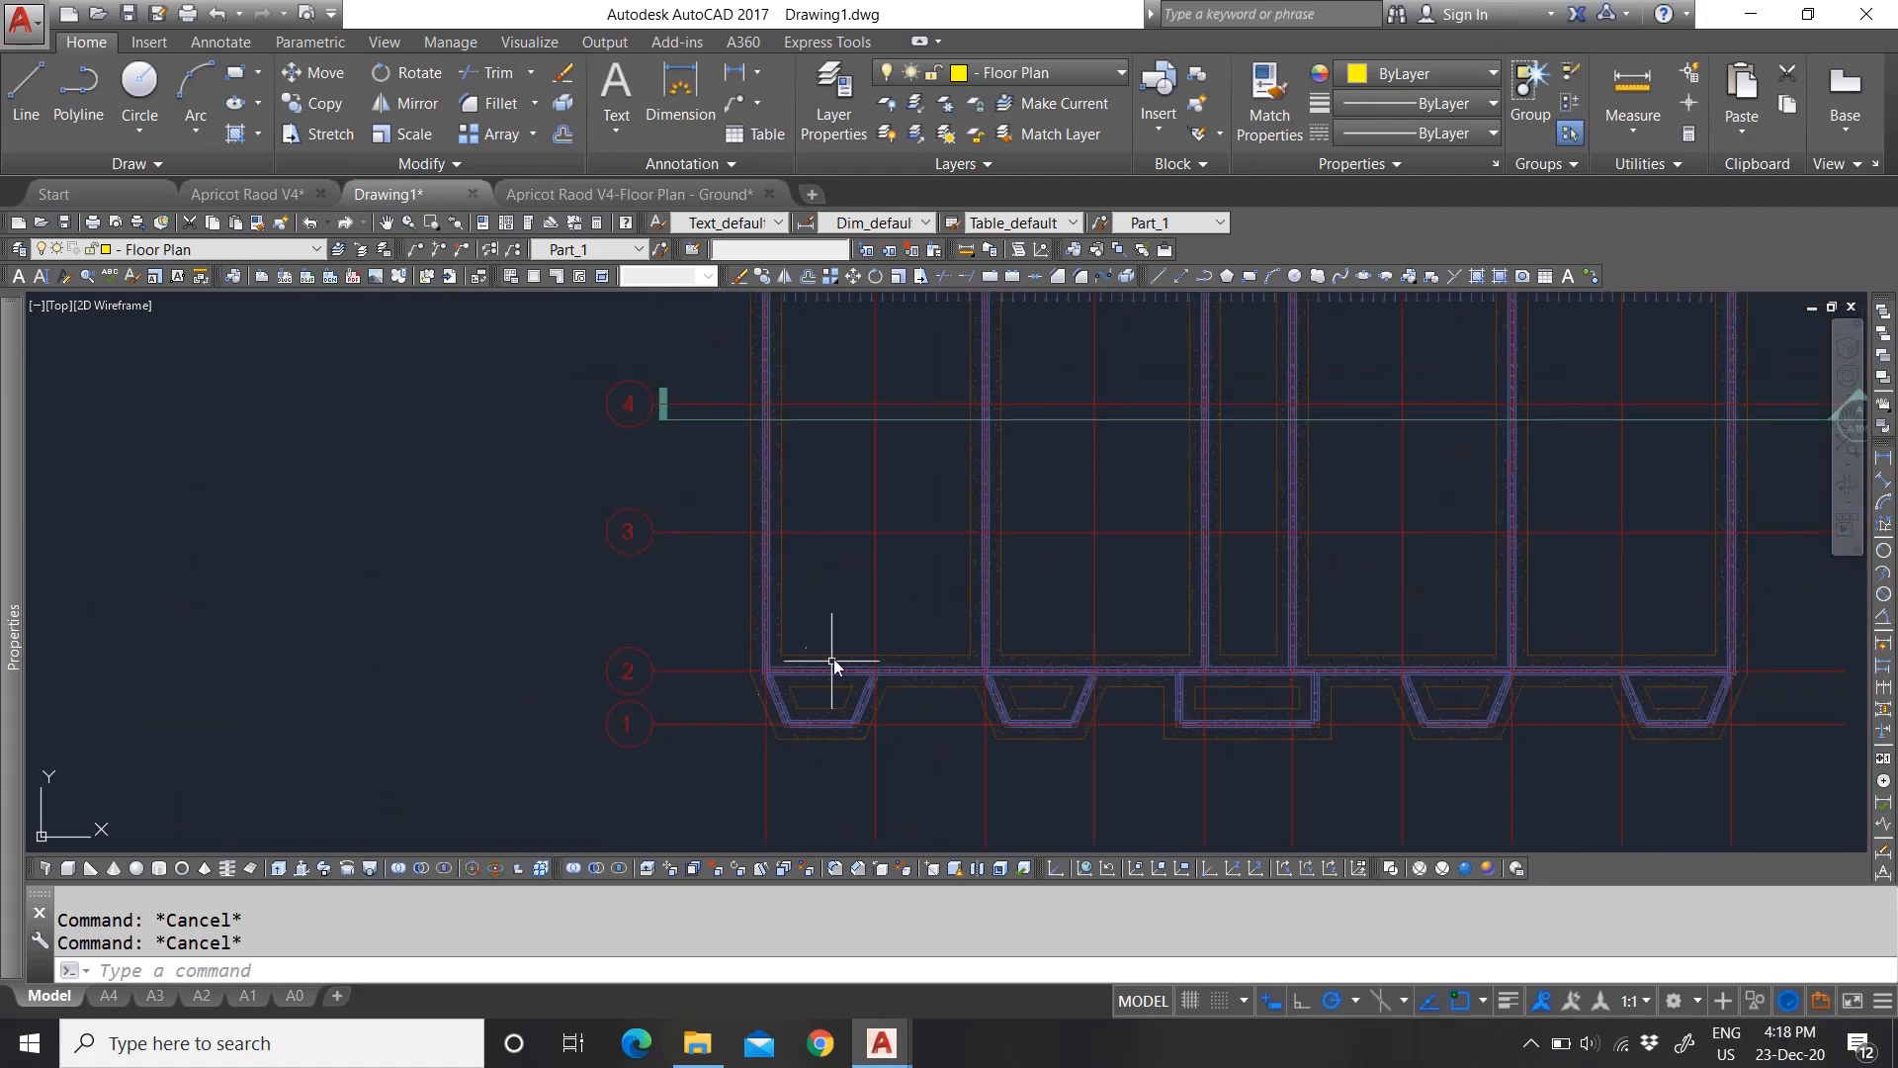
Step: Open the source drawing of the base floor plan's external reference
left_click(913, 552)
scroll(914, 552, "up", 7)
key("Escape")
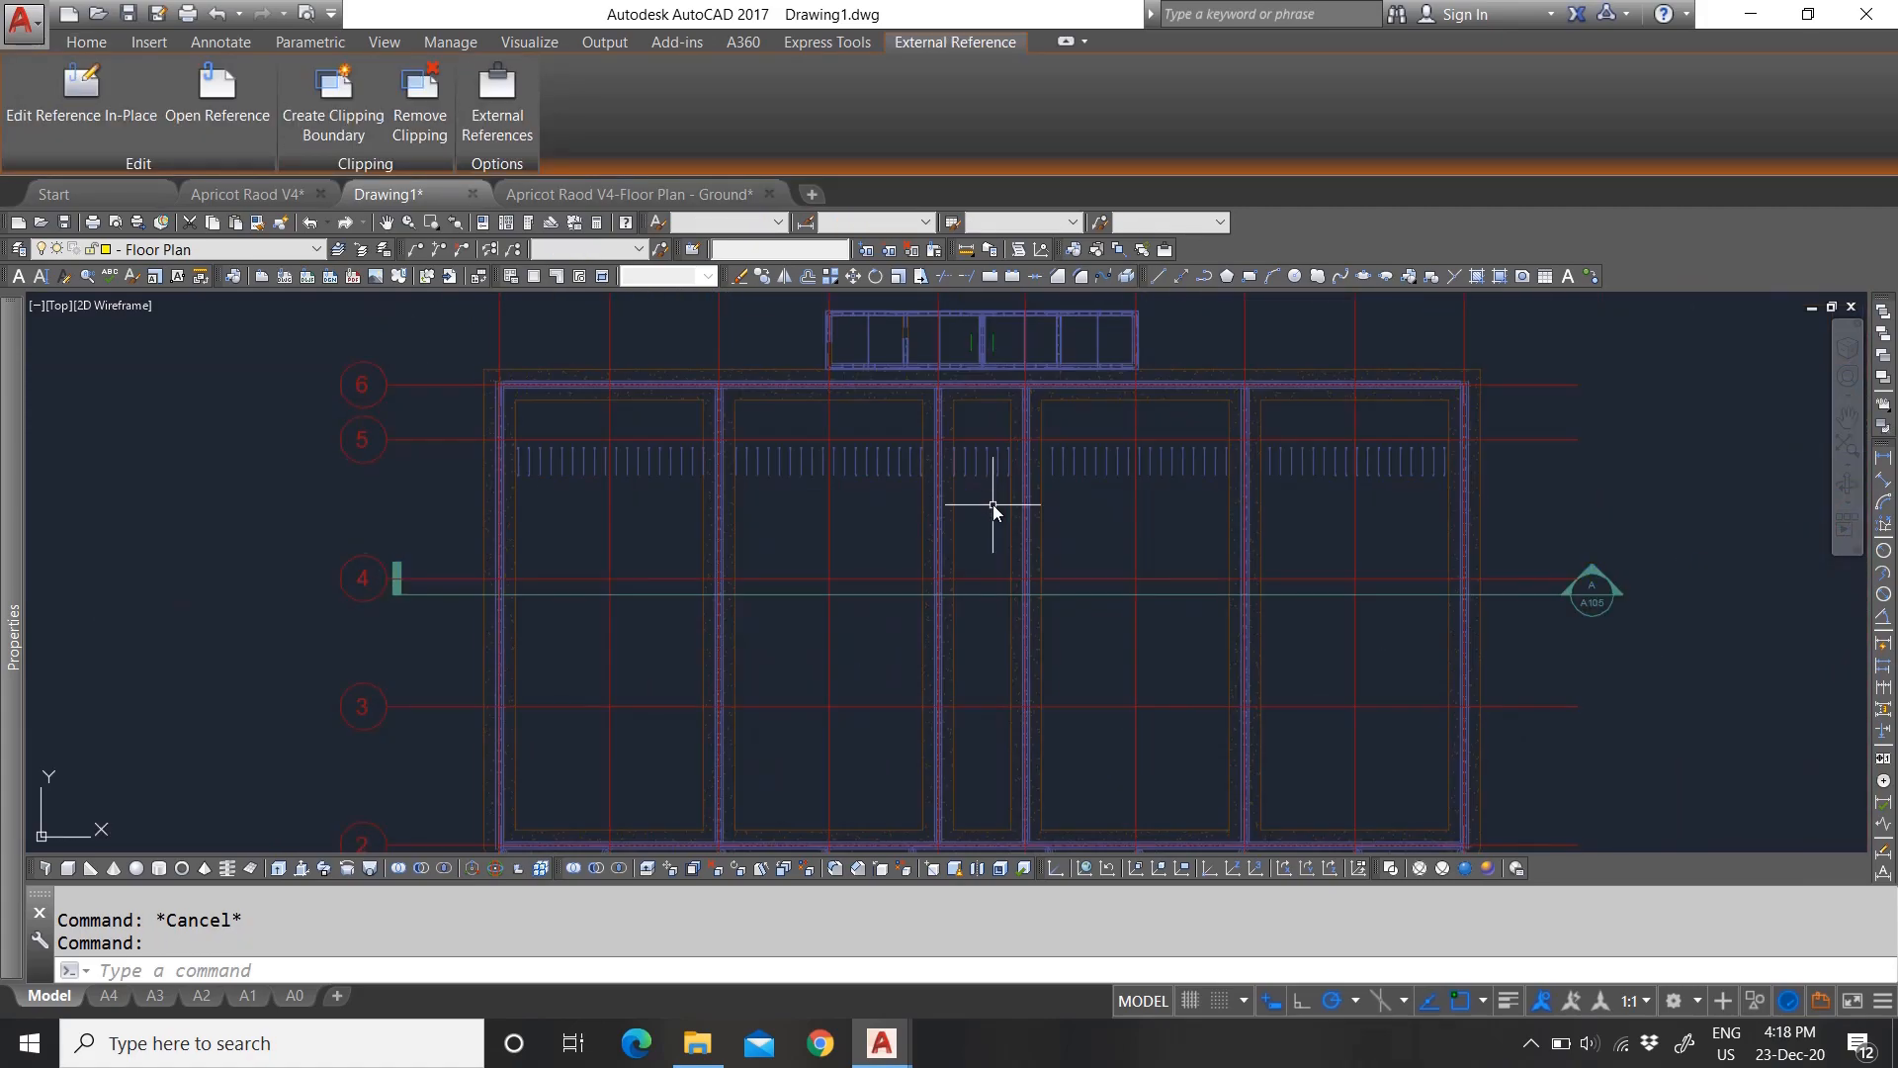
left_click(903, 460)
left_click(868, 457)
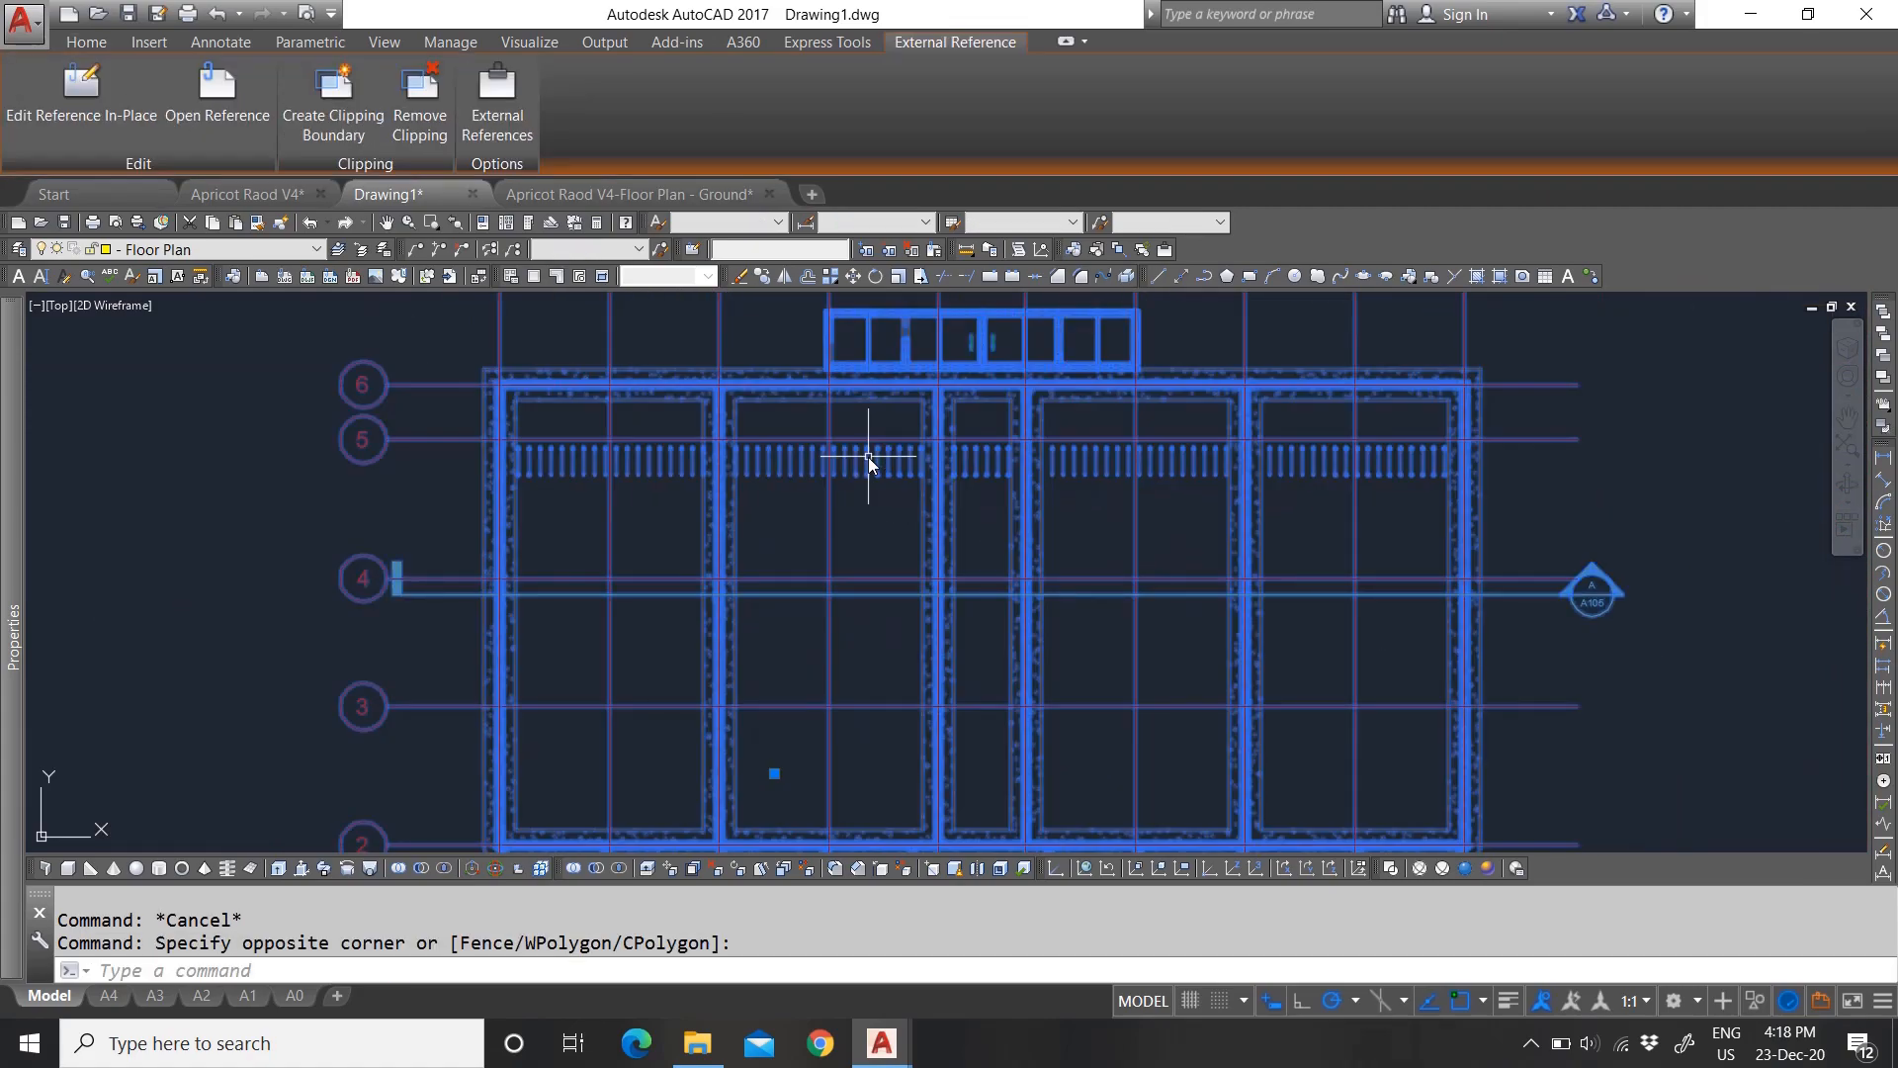
right_click(869, 428)
left_click(939, 518)
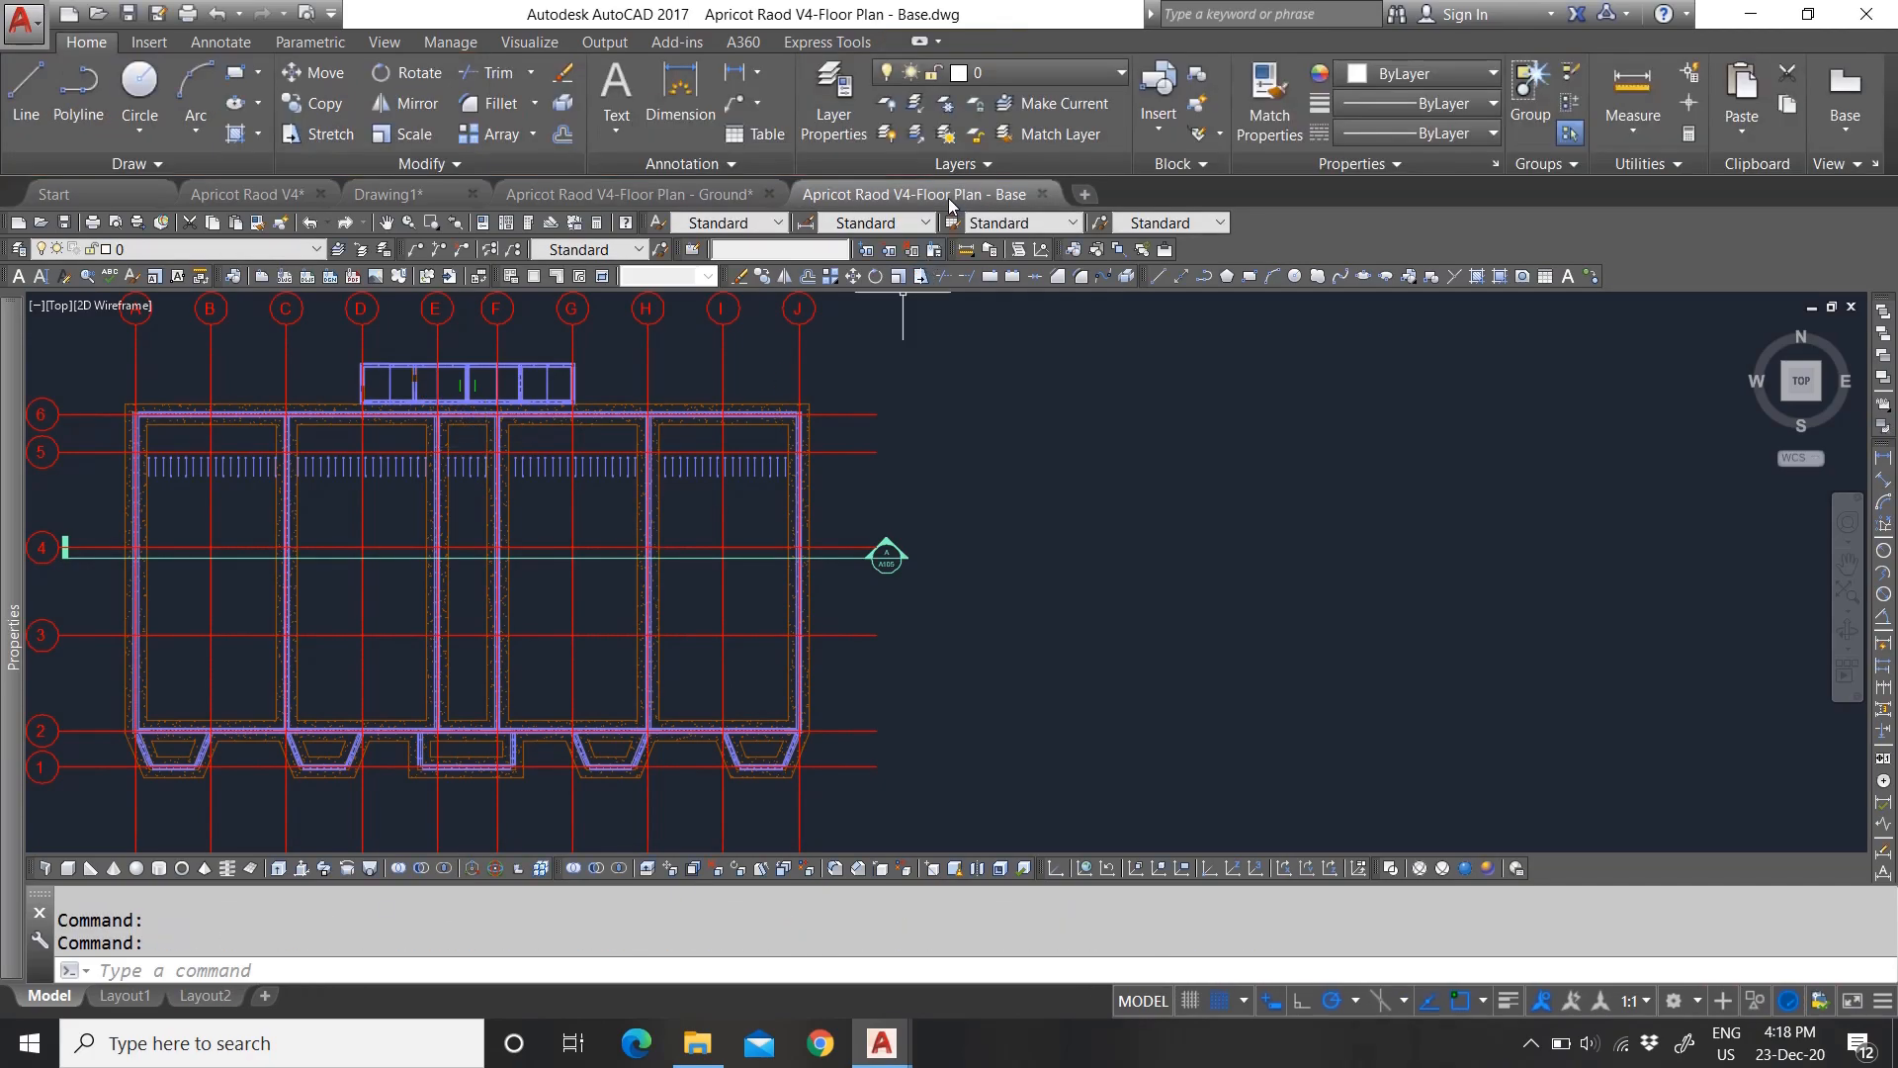
Step: Check which layer one of the short vertical bars between the base plan's walls belongs to
scroll(522, 505, "up", 6)
scroll(369, 630, "up", 5)
left_click(583, 652)
left_click(443, 484)
scroll(773, 464, "down", 5)
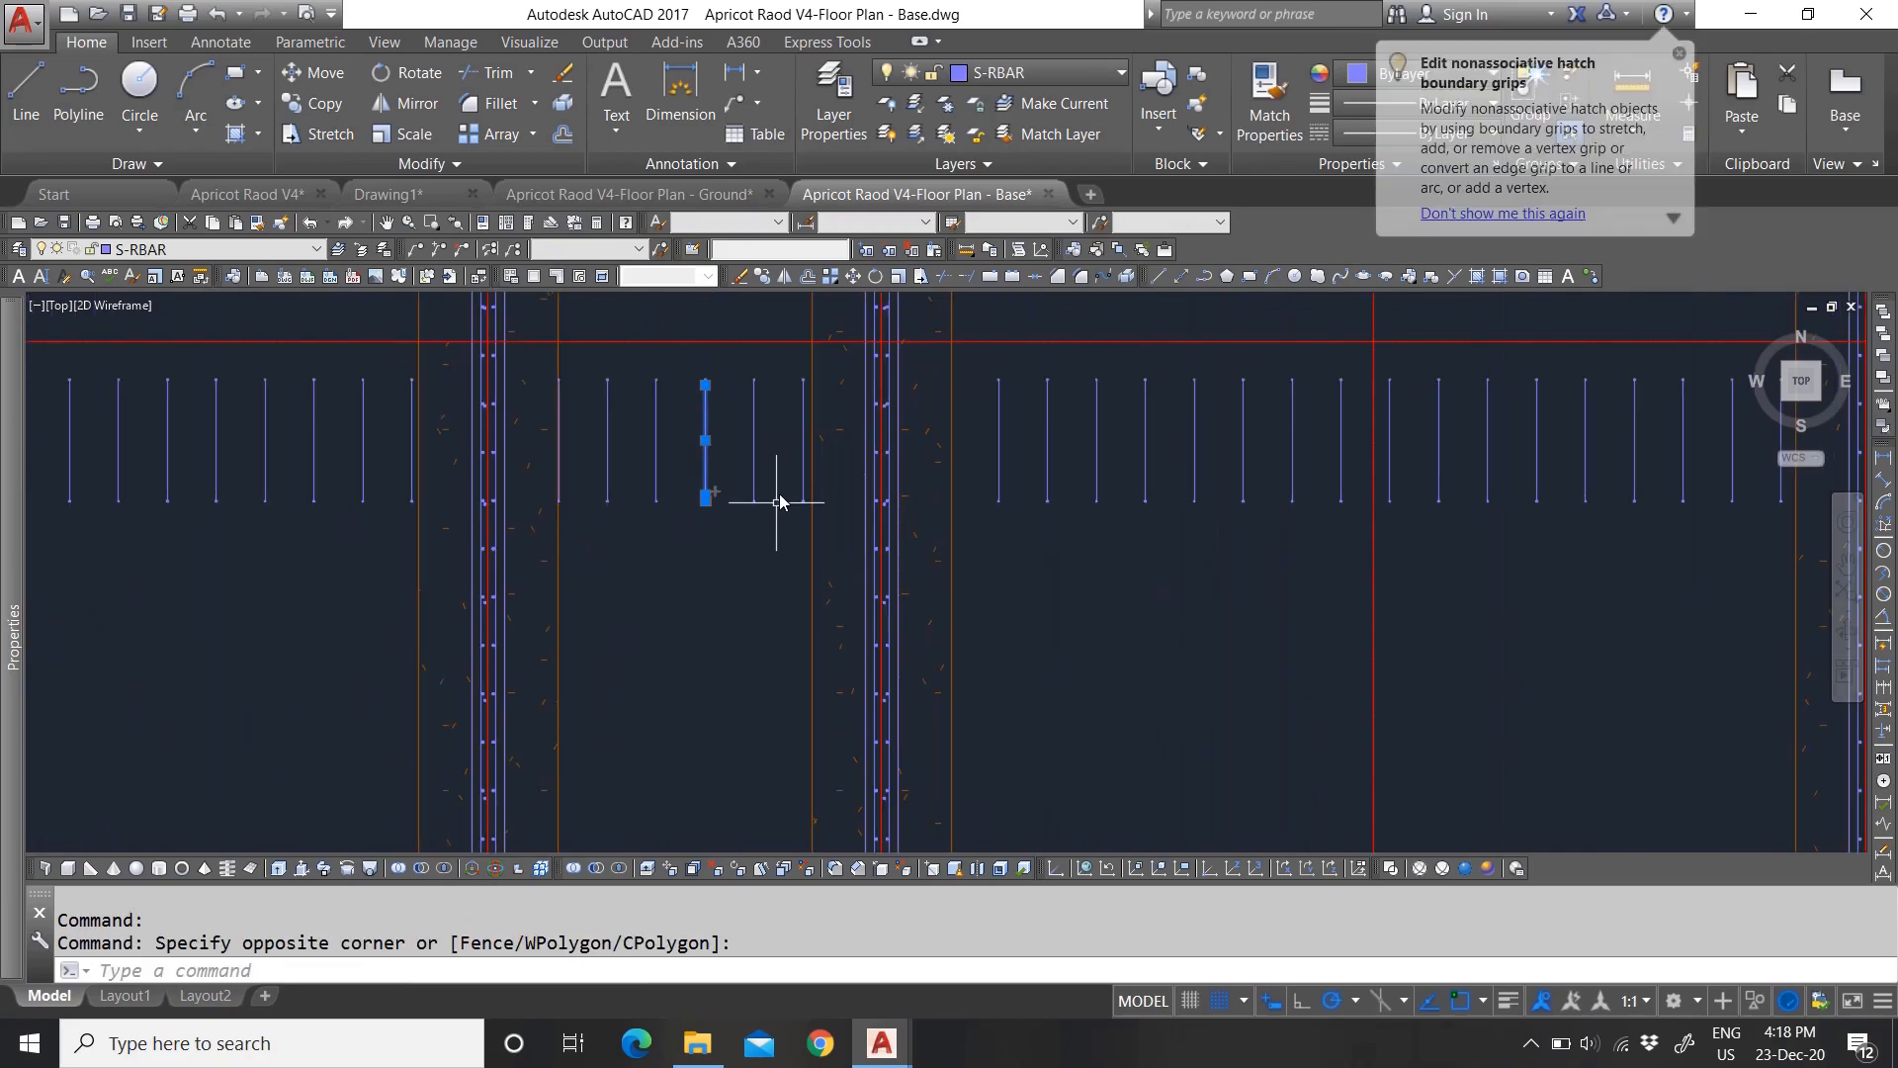
scroll(896, 391, "up", 4)
key("Escape")
left_click_drag(863, 419, 927, 410)
key("Escape")
scroll(865, 524, "down", 8)
scroll(929, 526, "up", 5)
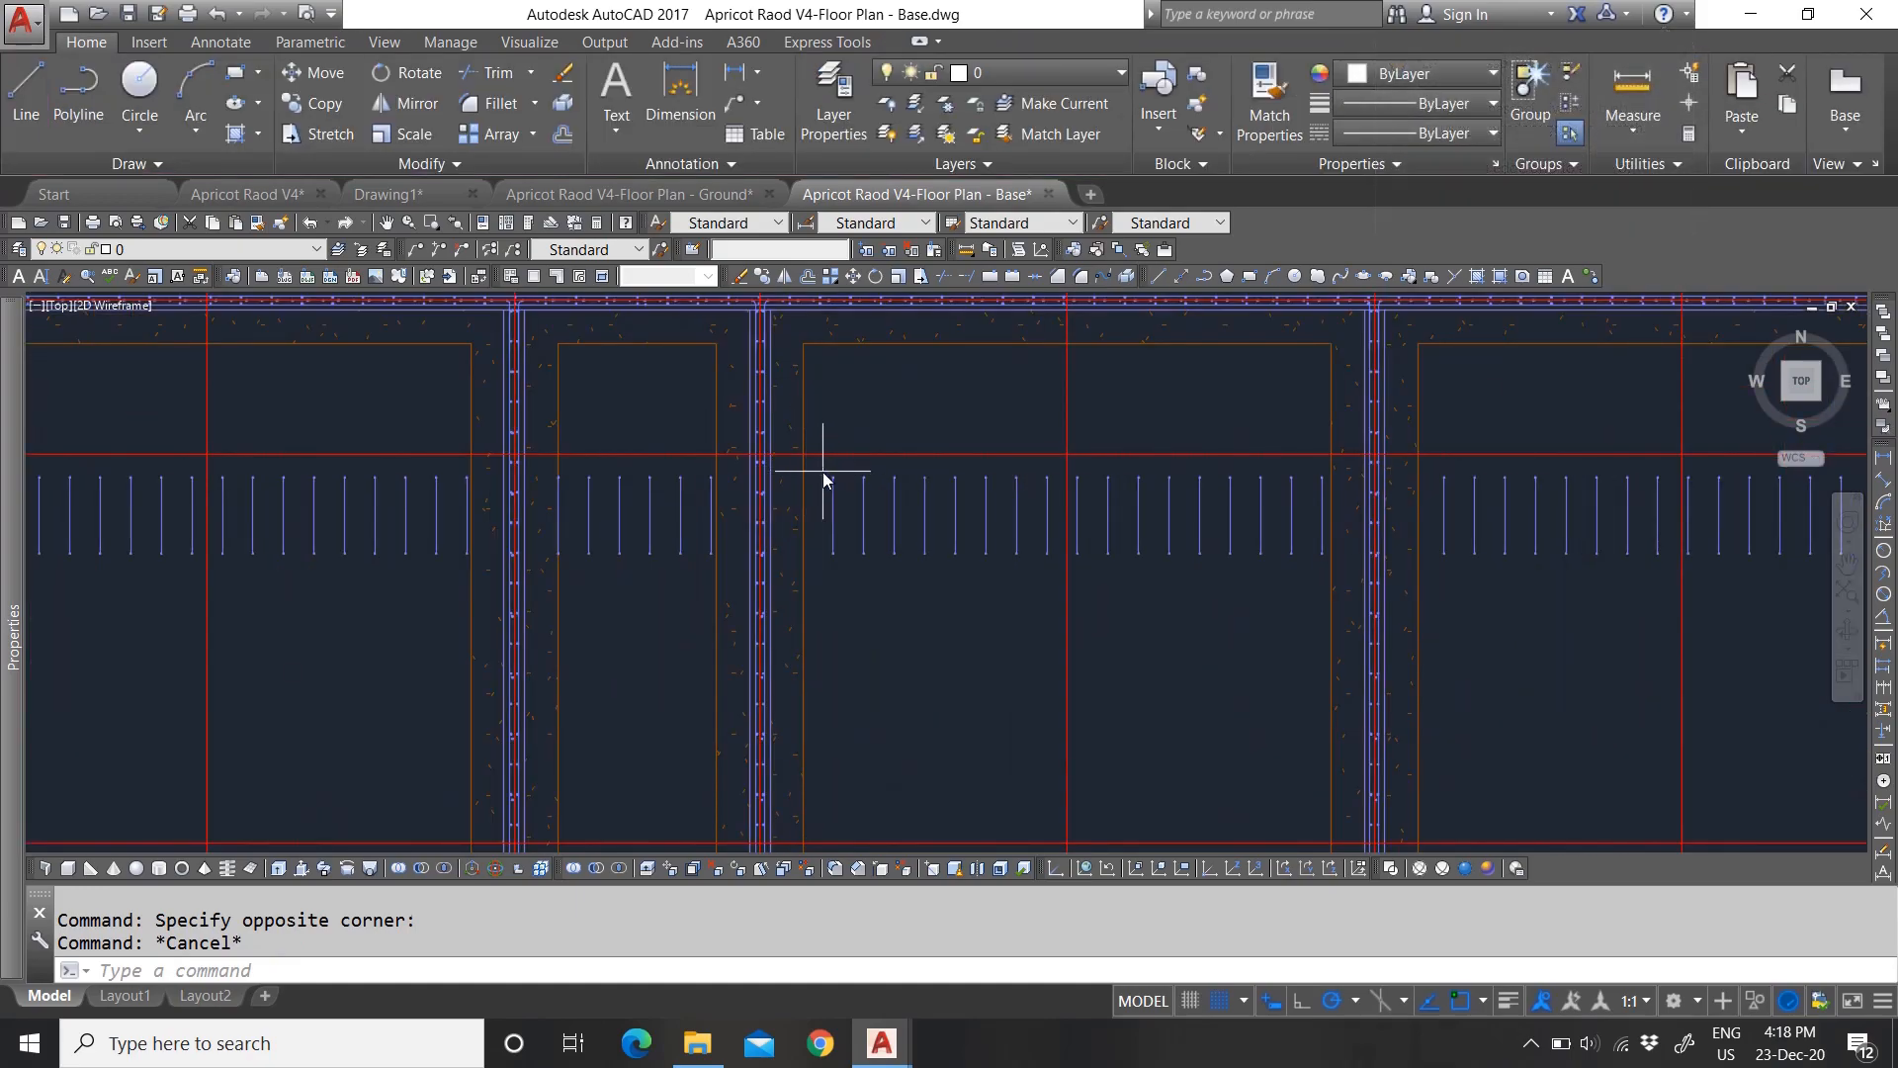
Step: Erase the rows of short S-RBAR bars in the two base plan bays between gridlines F and J
left_click(823, 472)
left_click(1321, 613)
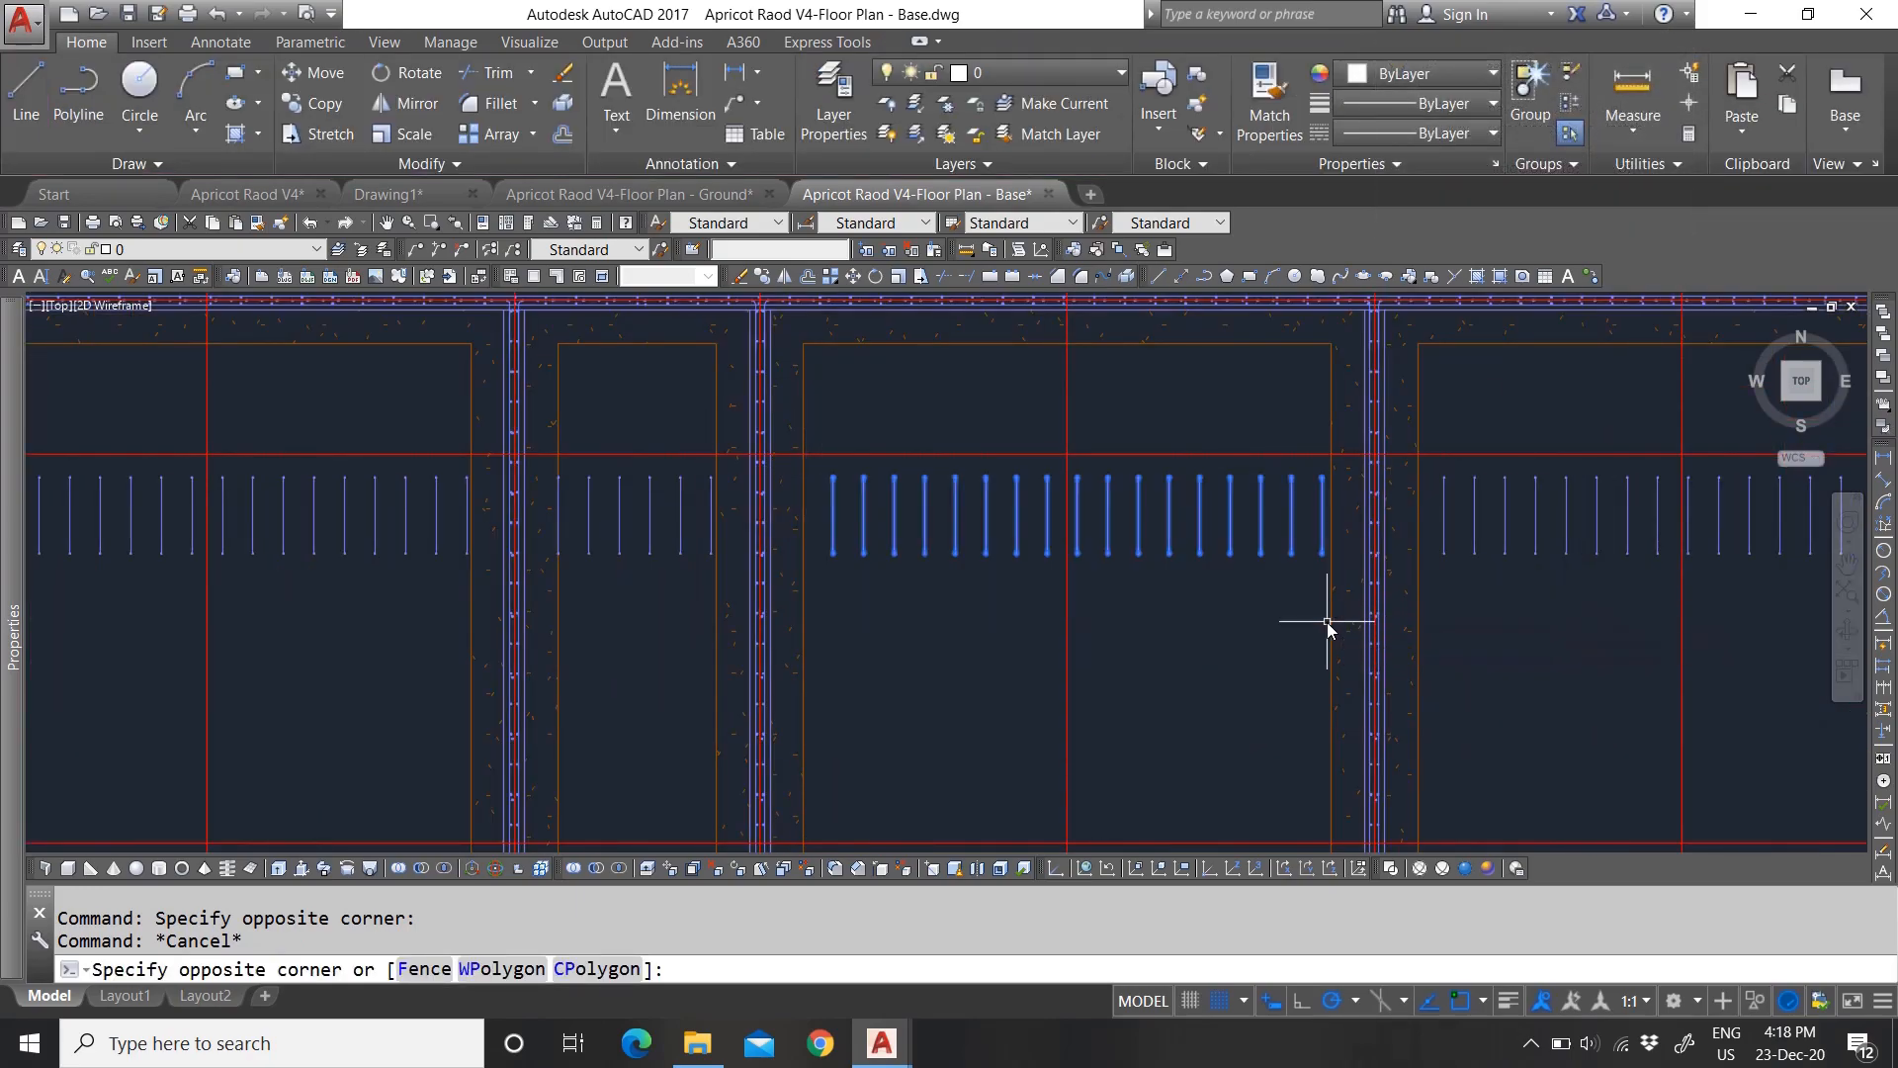
scroll(1188, 500, "down", 5)
scroll(720, 532, "up", 5)
scroll(720, 534, "up", 2)
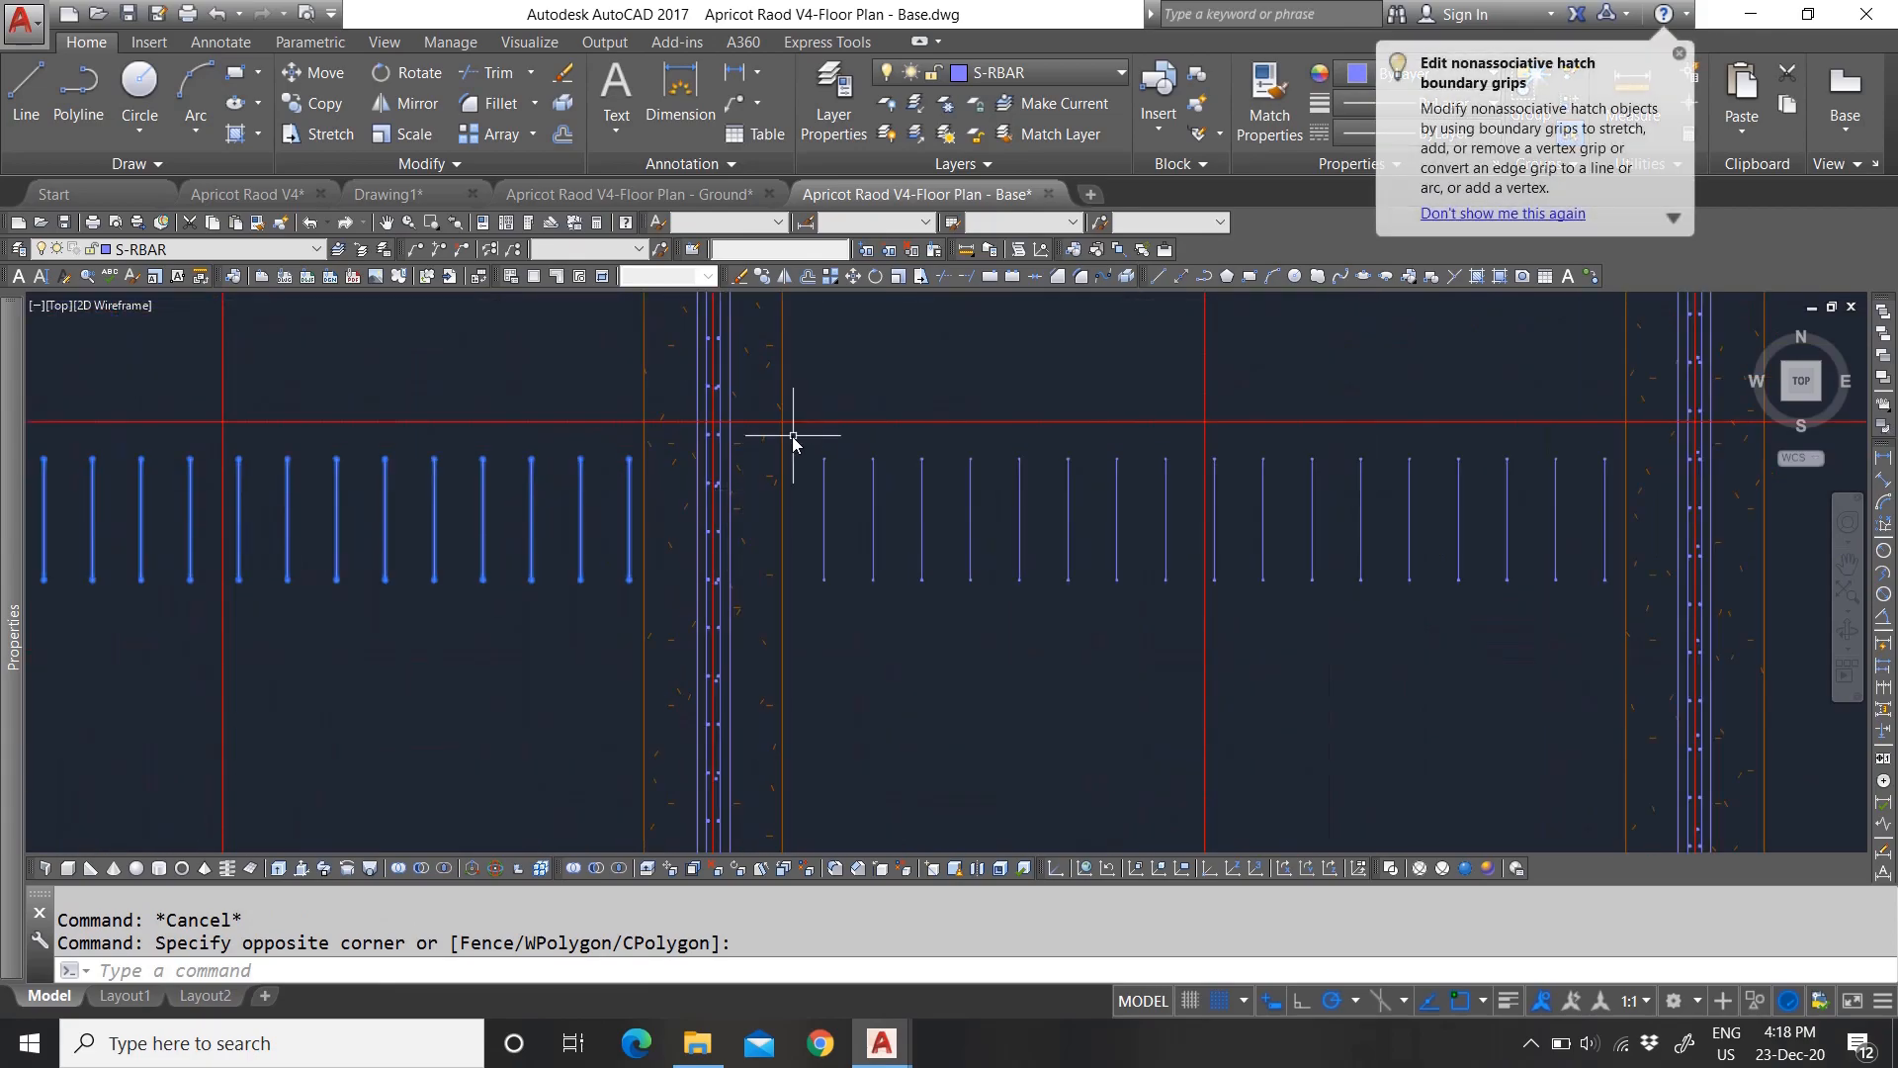
left_click(795, 448)
left_click(1646, 644)
key("Delete")
Step: Erase the row of short rebar bars in the base plan bay between gridlines C and E
scroll(1475, 571, "down", 6)
scroll(1065, 557, "up", 6)
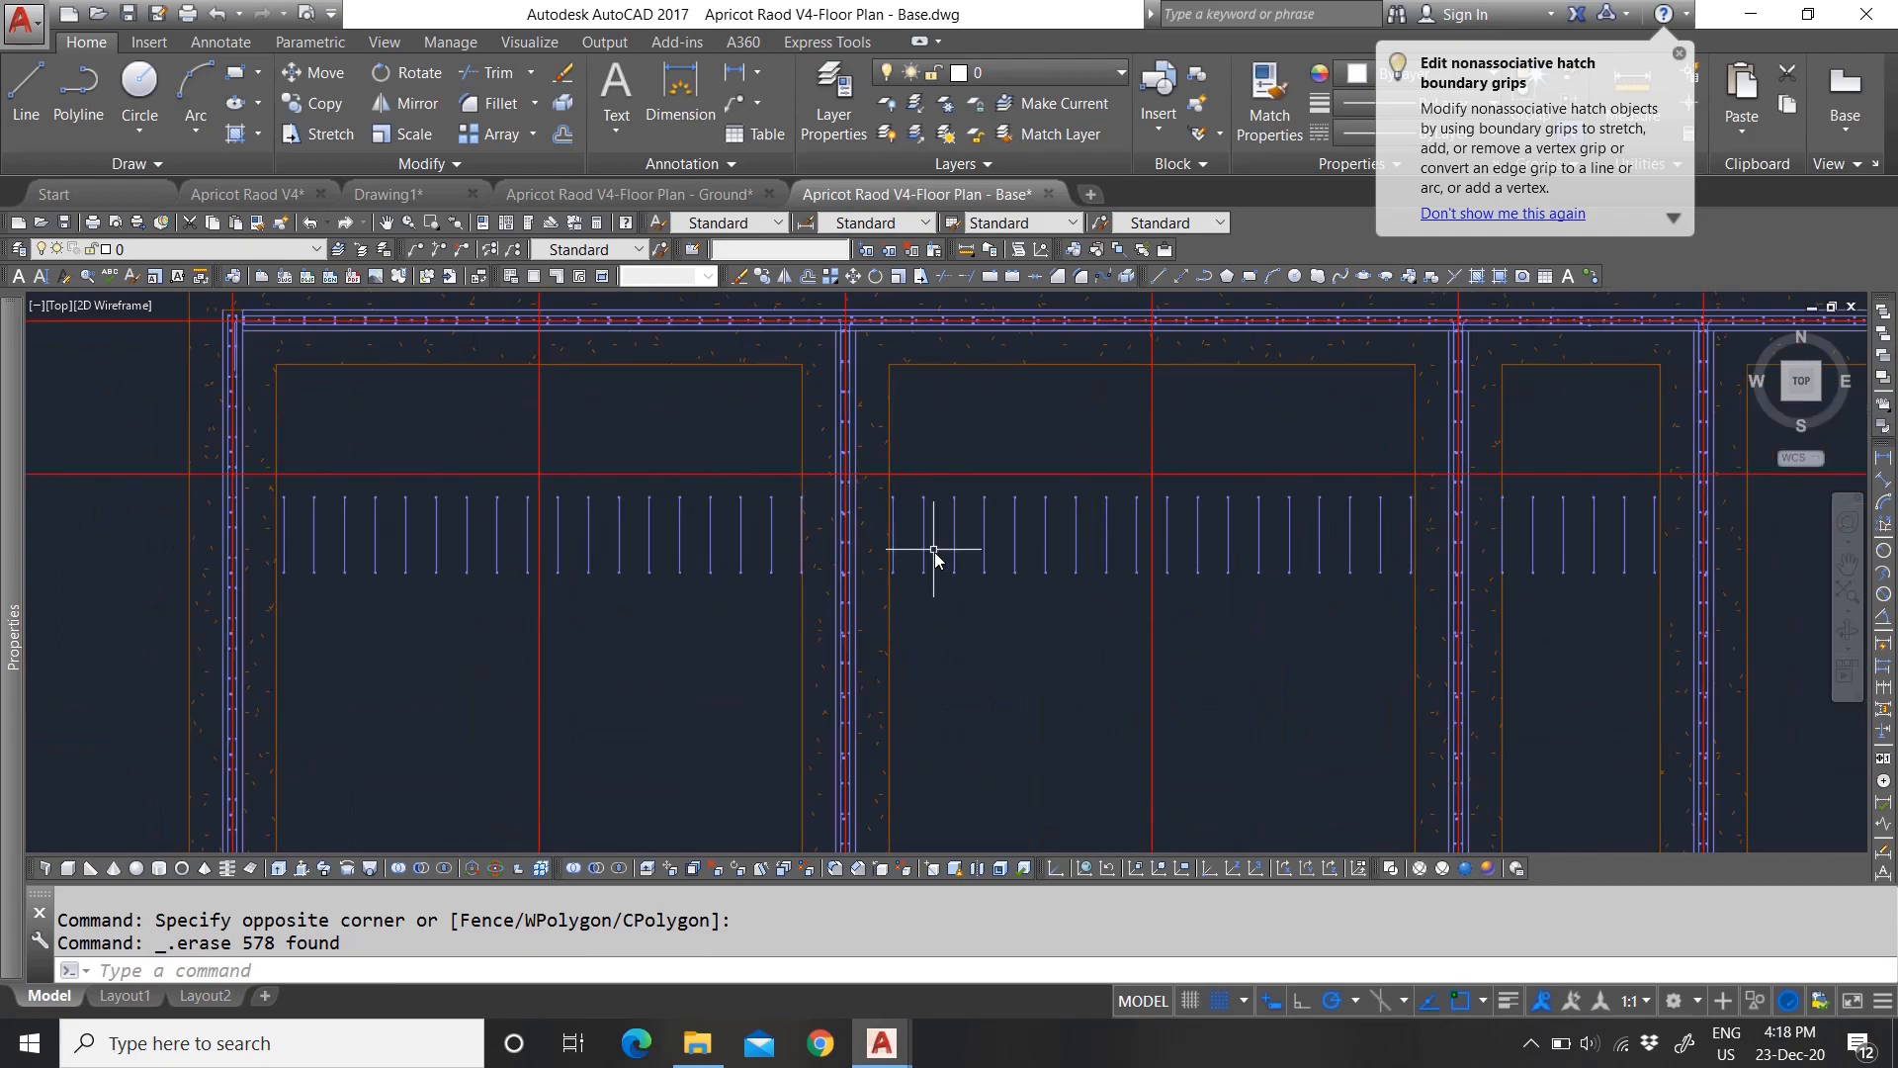
scroll(883, 500, "up", 2)
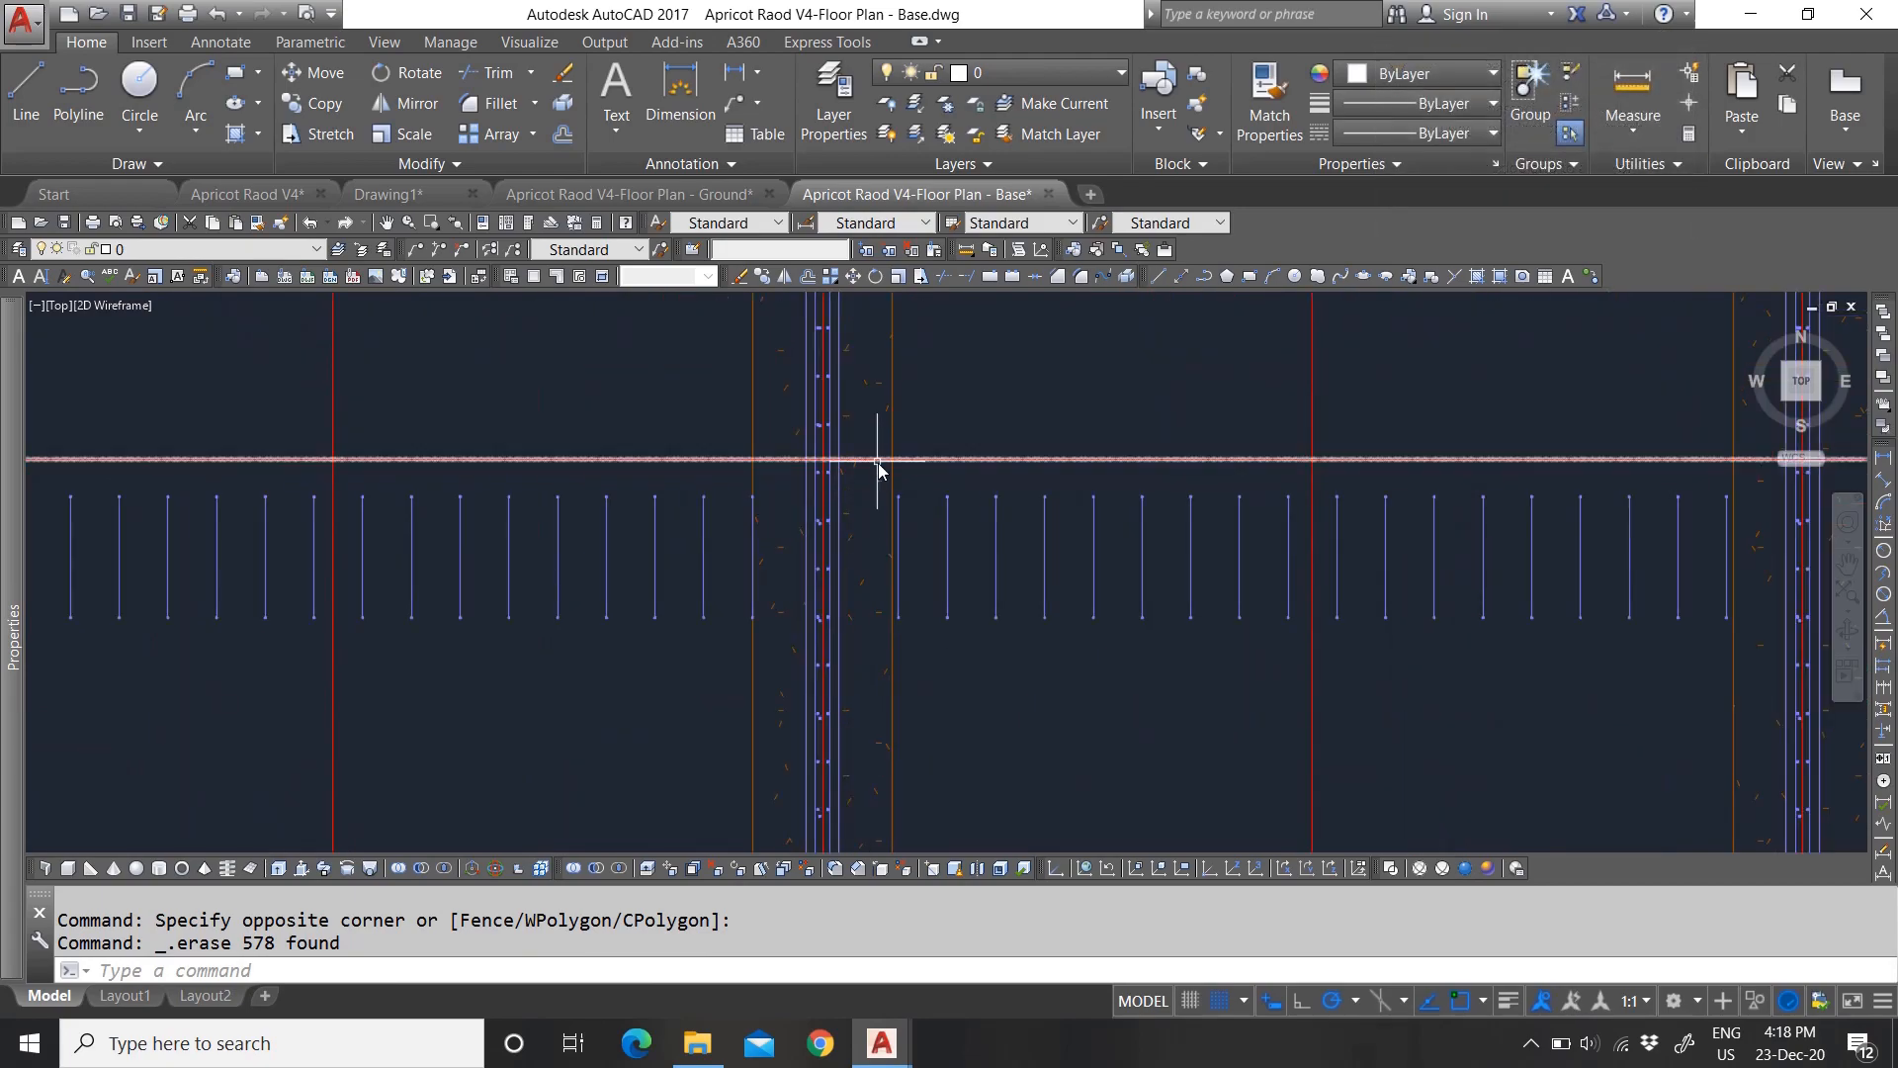
left_click(875, 449)
scroll(930, 568, "down", 2)
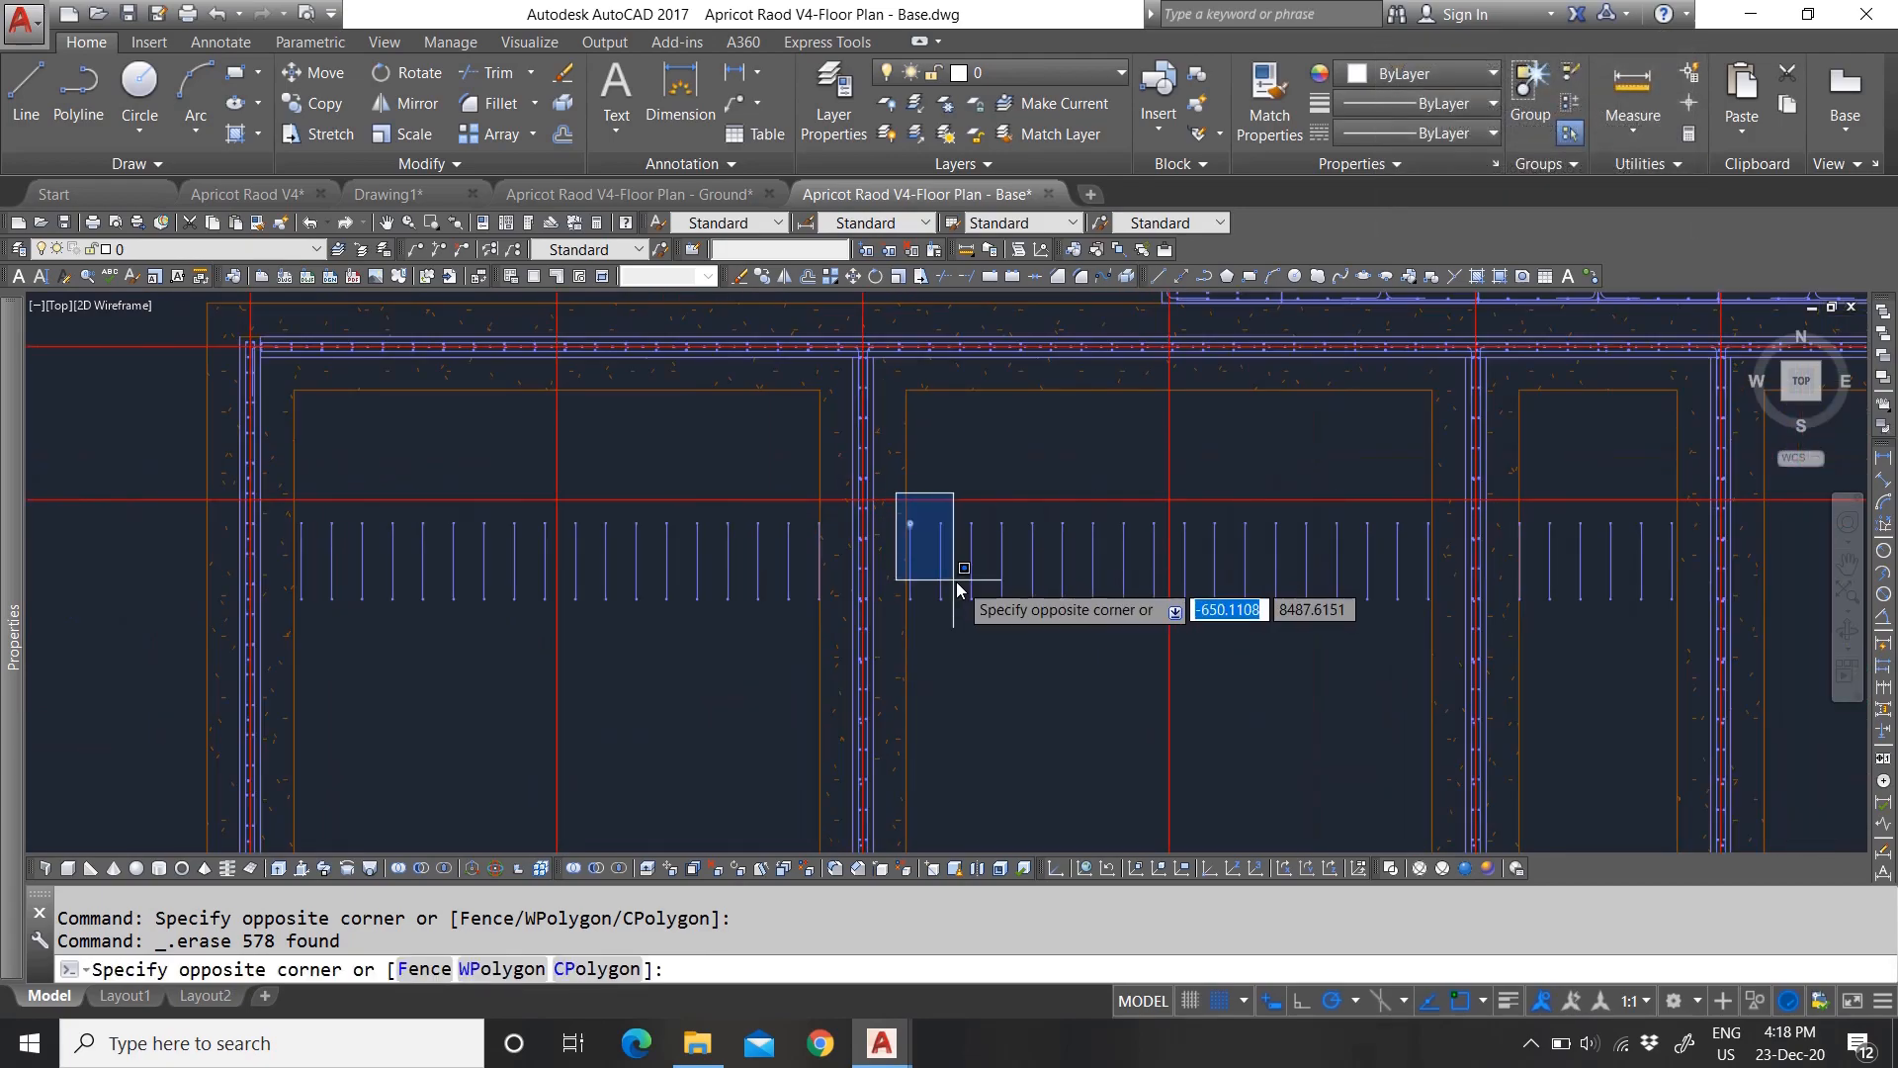
left_click(1437, 650)
key("Delete")
Step: Erase the remaining rows of short rebar bars in the narrow E–F bay and the A–C bay
scroll(1455, 446, "up", 4)
left_click(1455, 447)
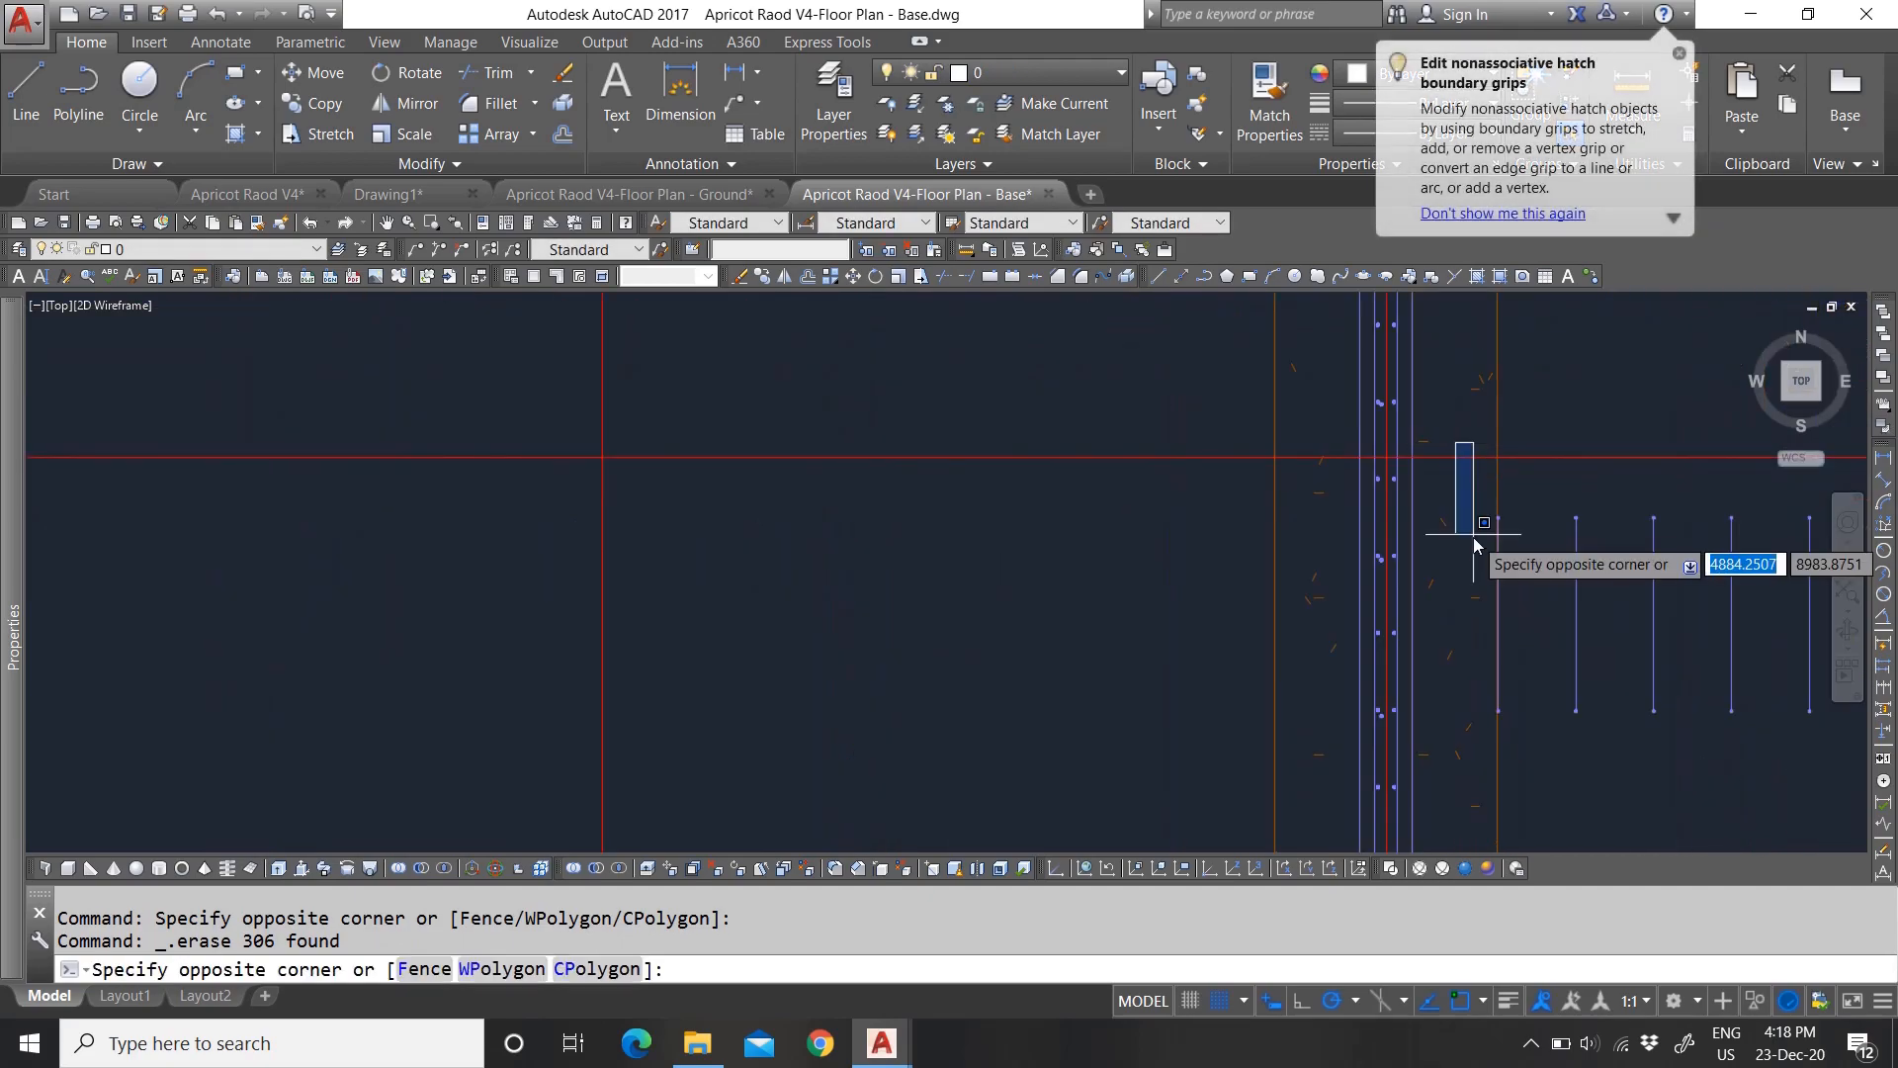
scroll(1465, 563, "down", 4)
key("Delete")
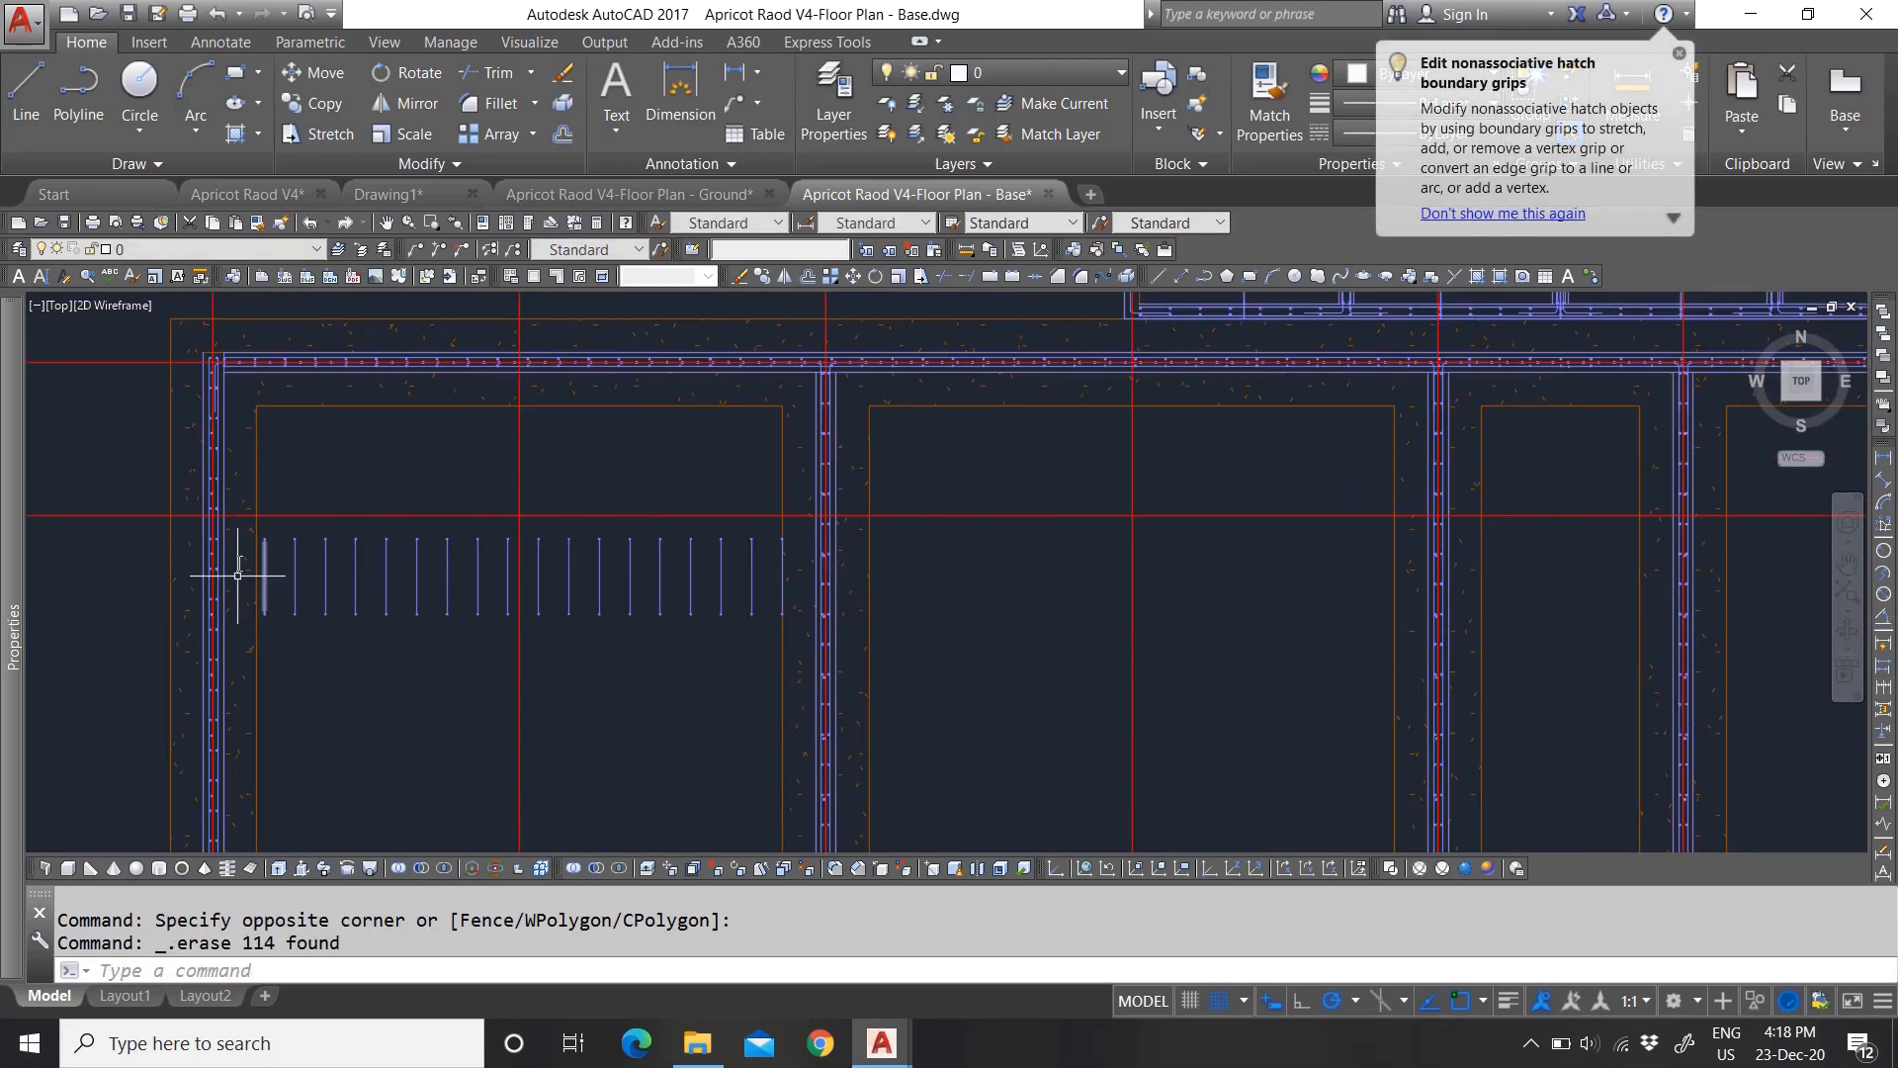
scroll(202, 546, "up", 2)
left_click(261, 509)
left_click(1170, 668)
key("Delete")
Step: Close the edited base floor plan drawing, saving its changes
scroll(690, 583, "down", 3)
scroll(689, 584, "down", 4)
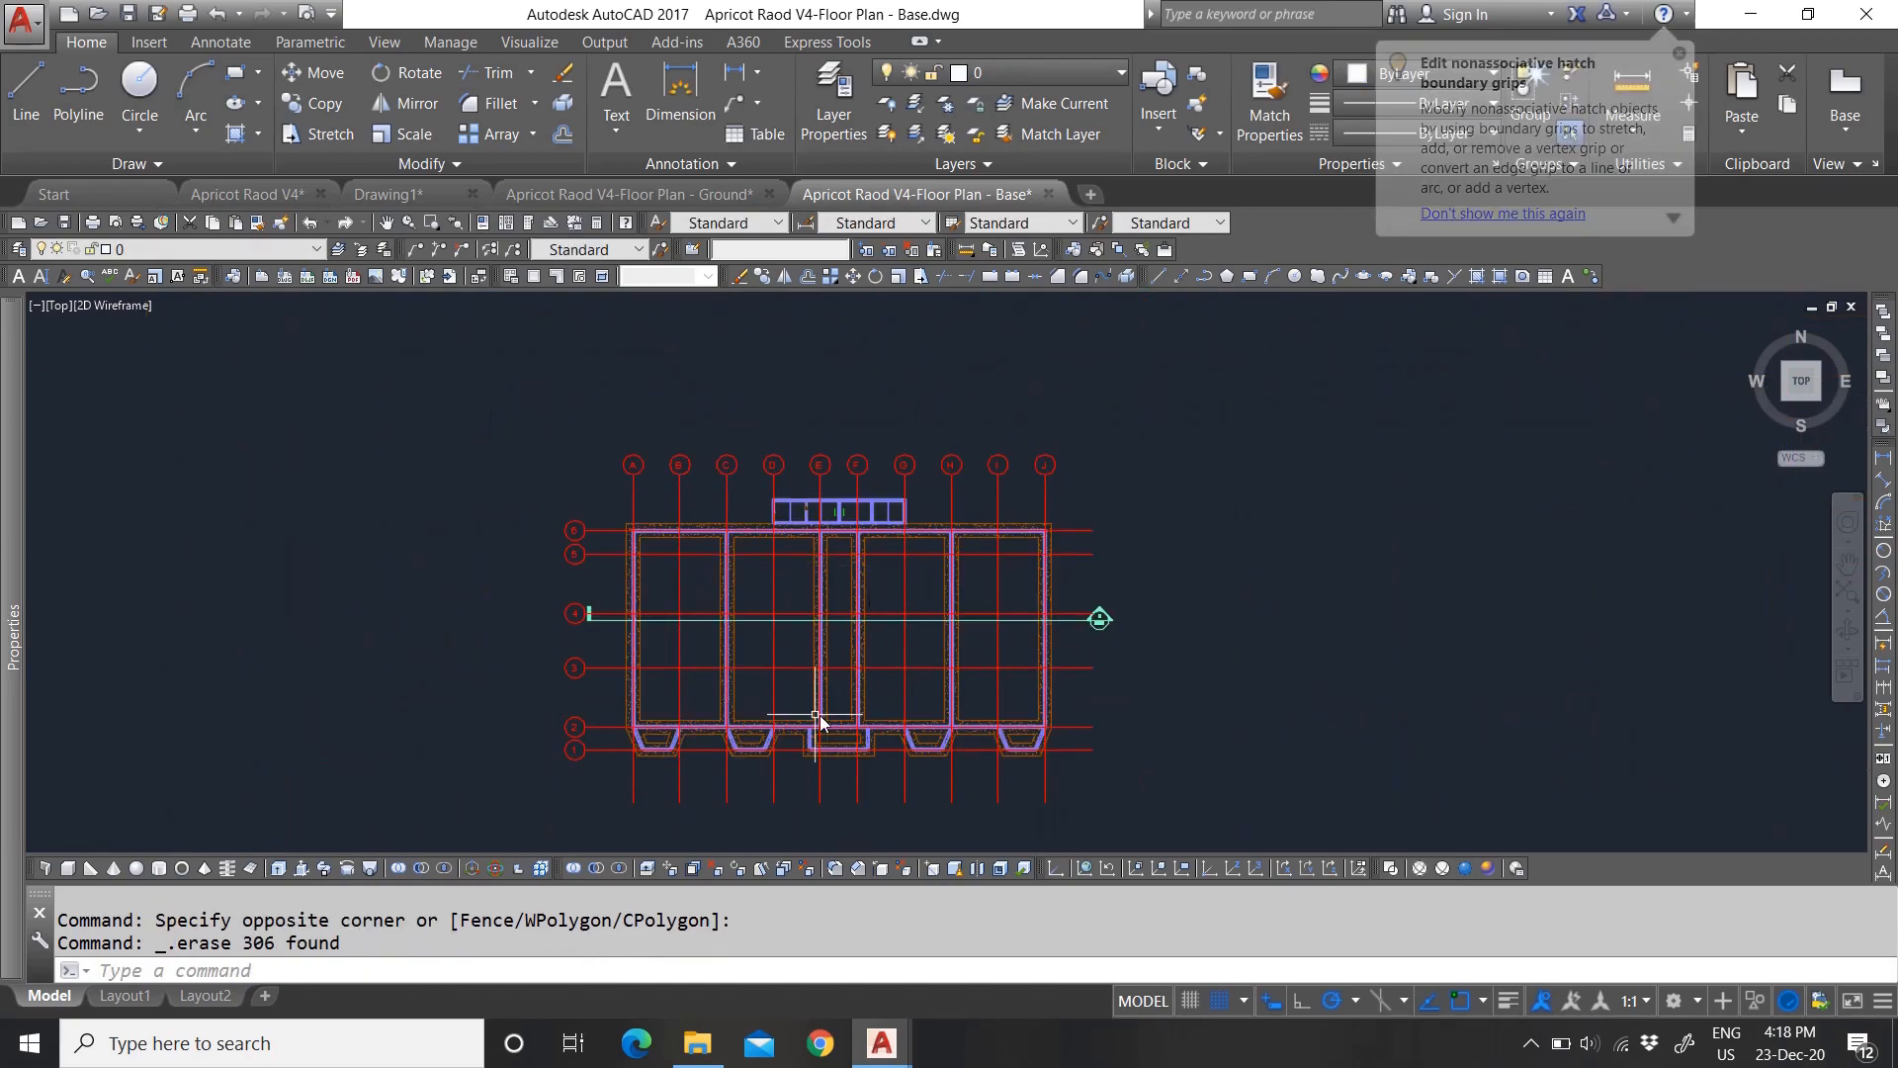
scroll(788, 676, "up", 2)
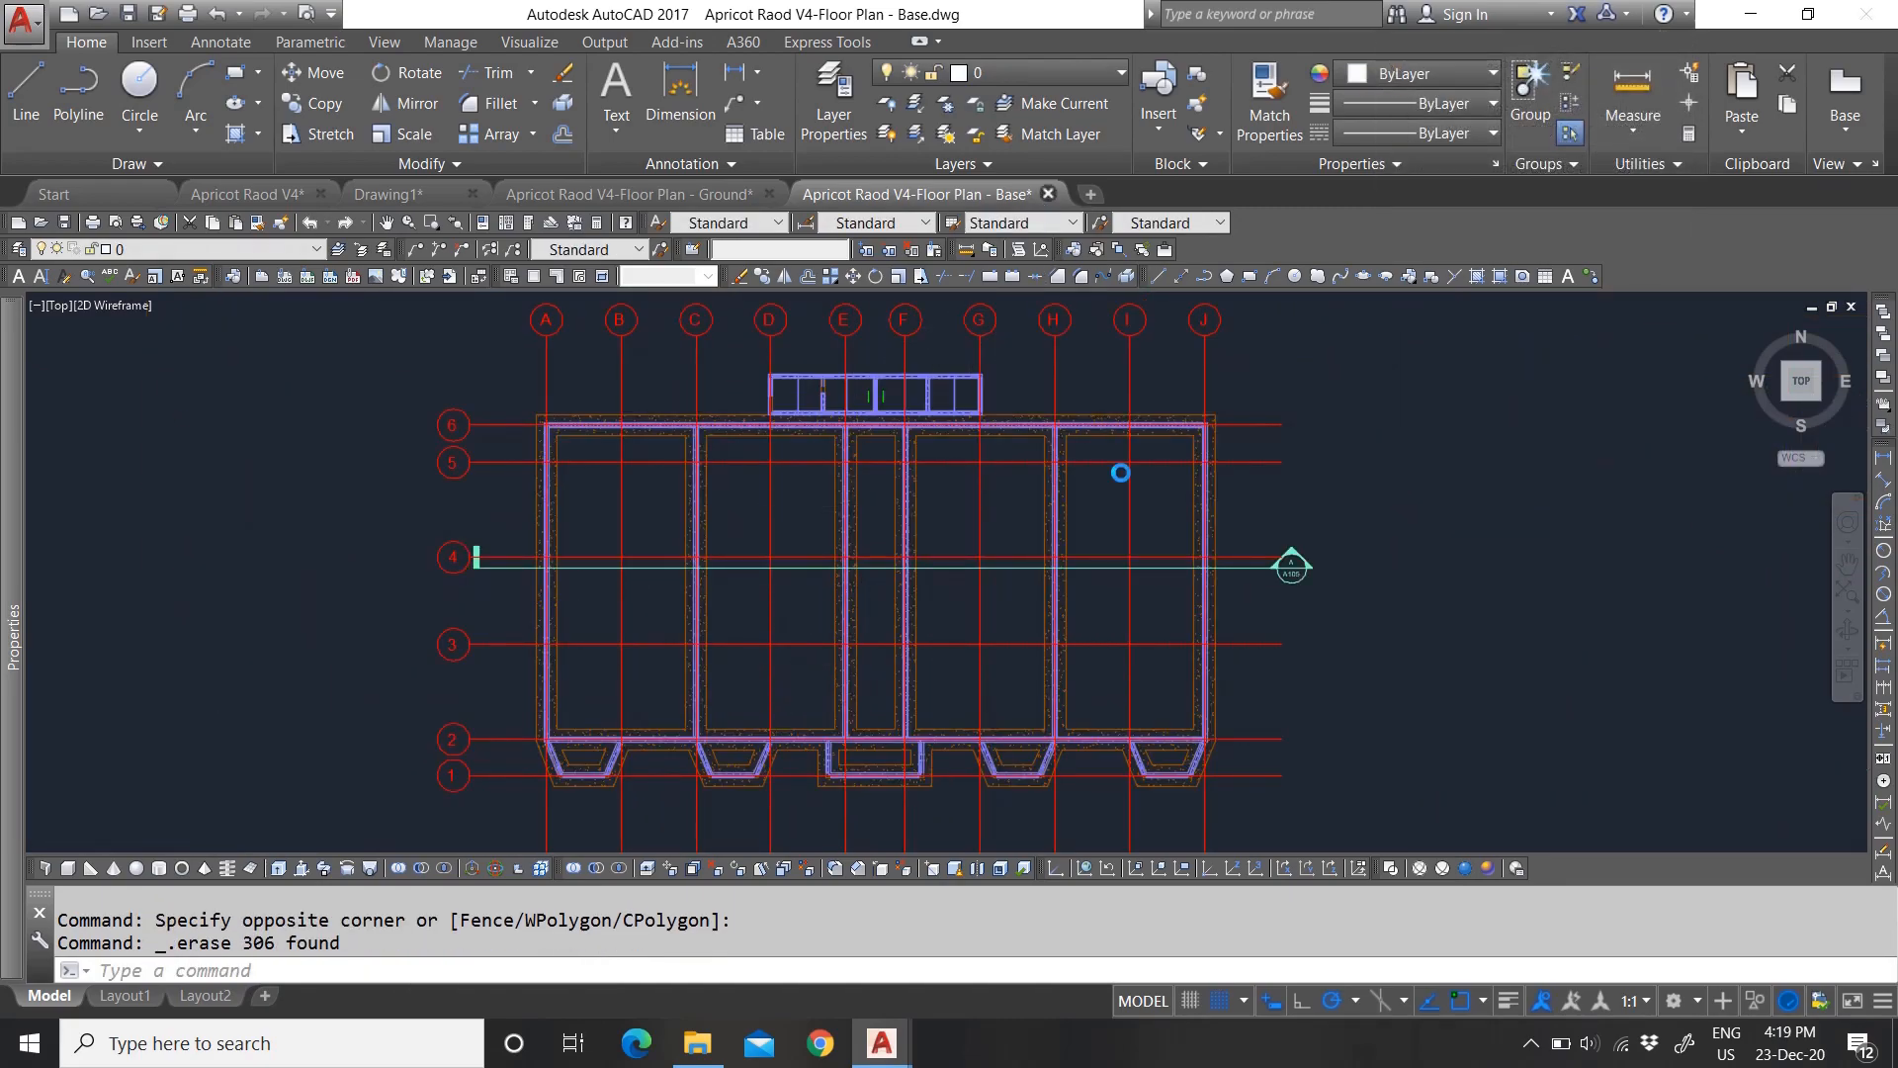
left_click(912, 576)
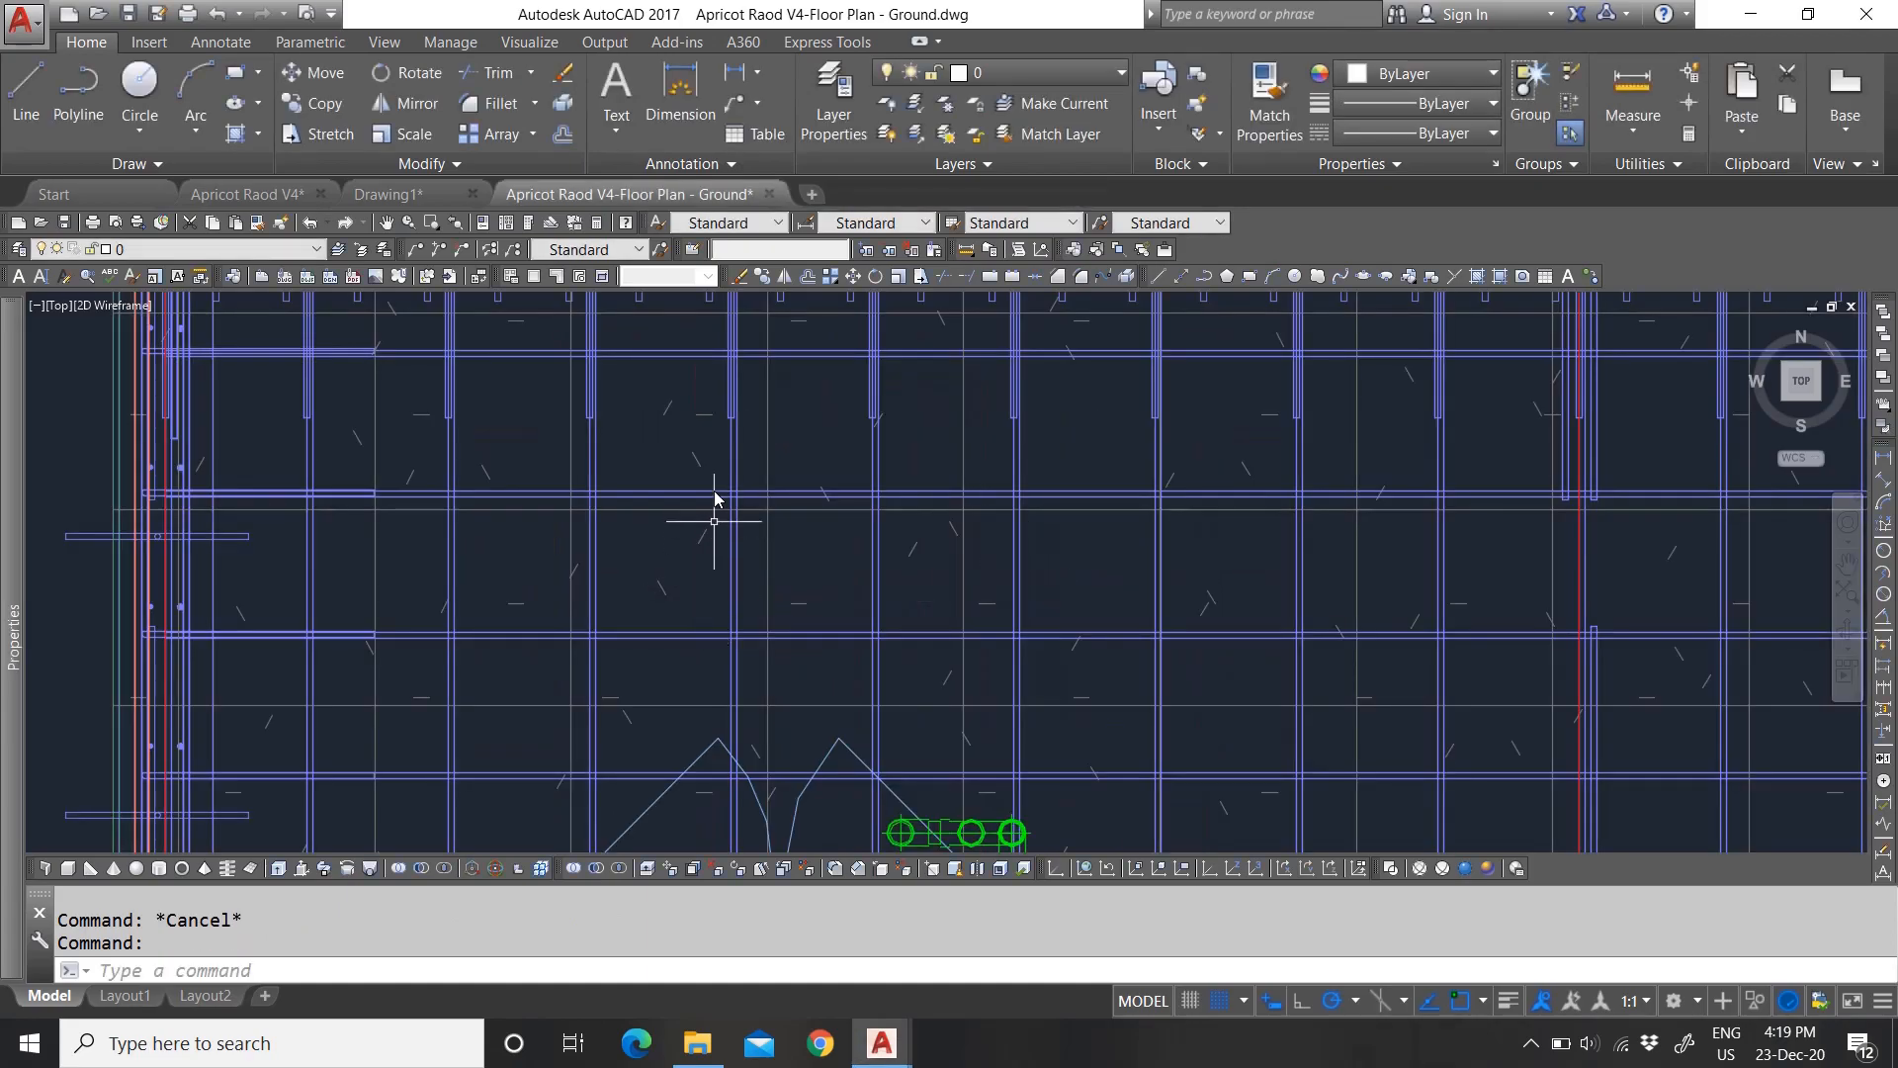
Step: View the ground floor plan's full extent and close its source drawing
scroll(714, 534, "down", 5)
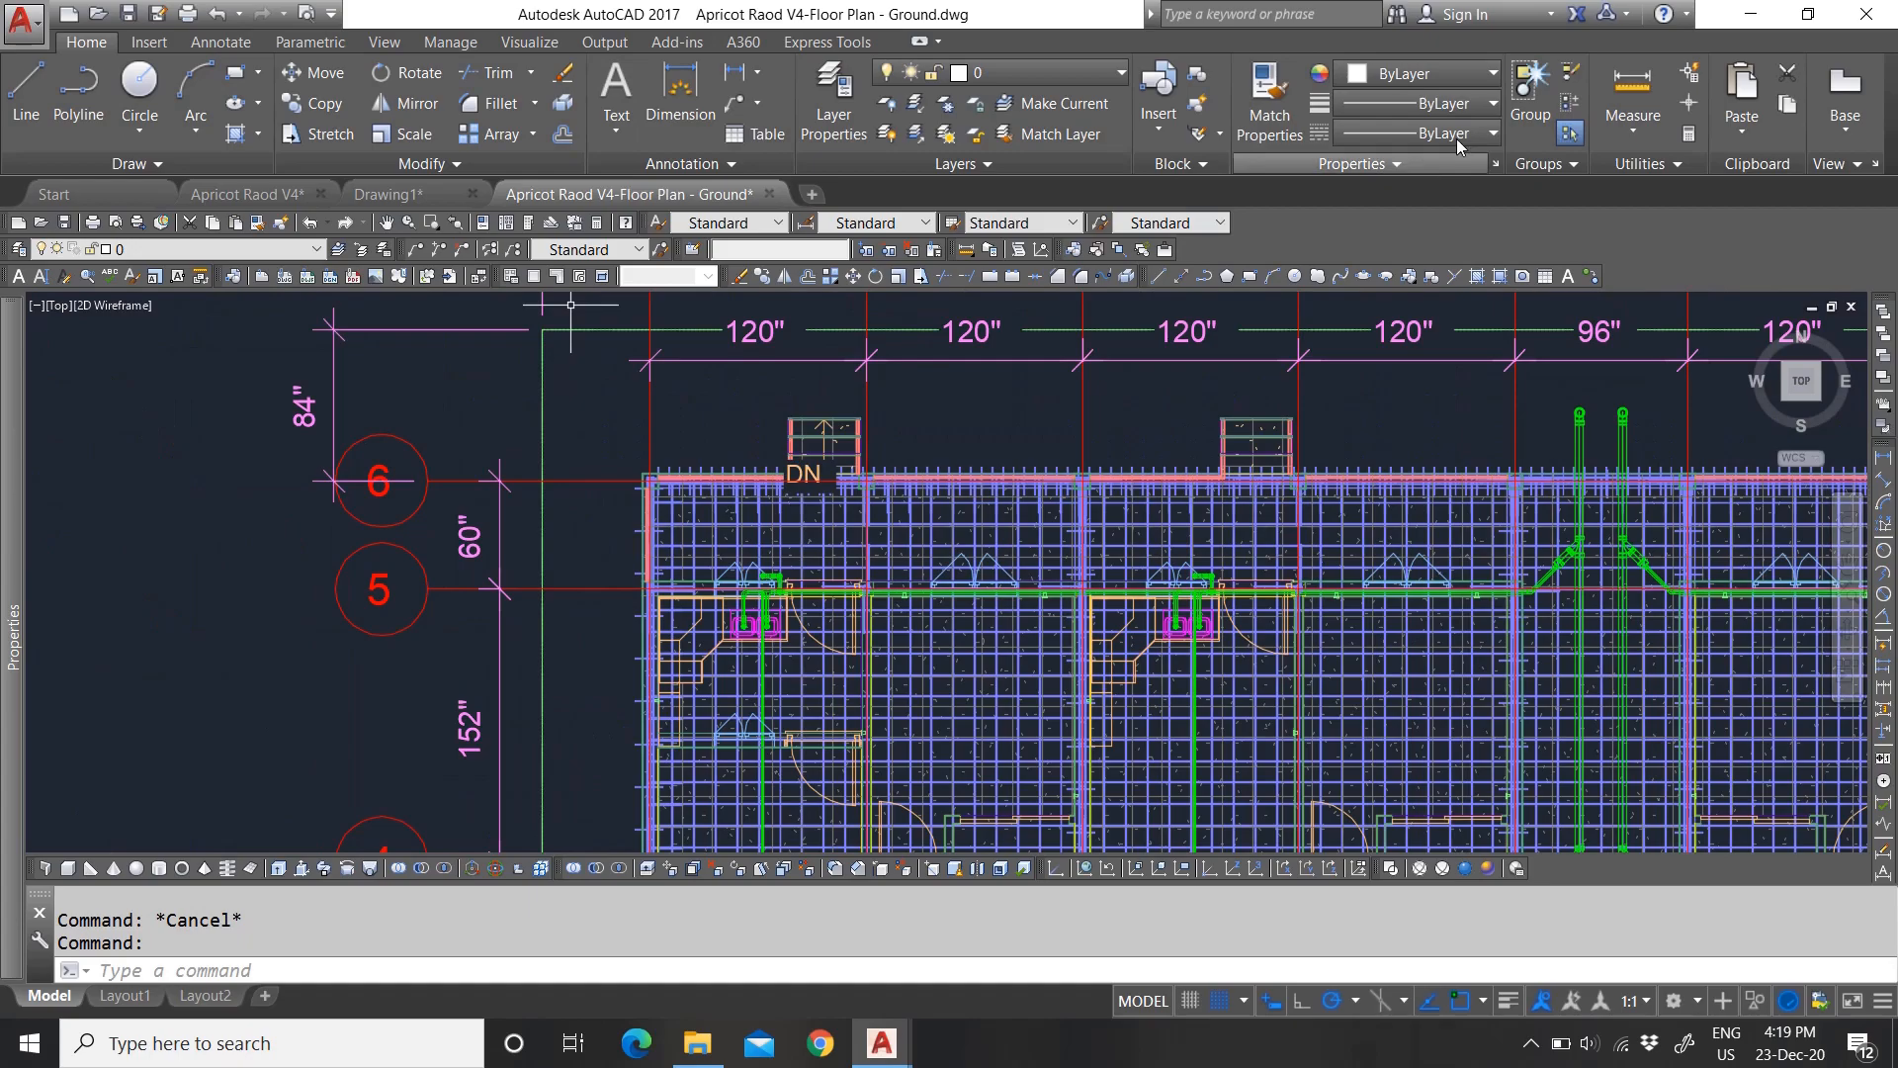
scroll(1051, 556, "down", 6)
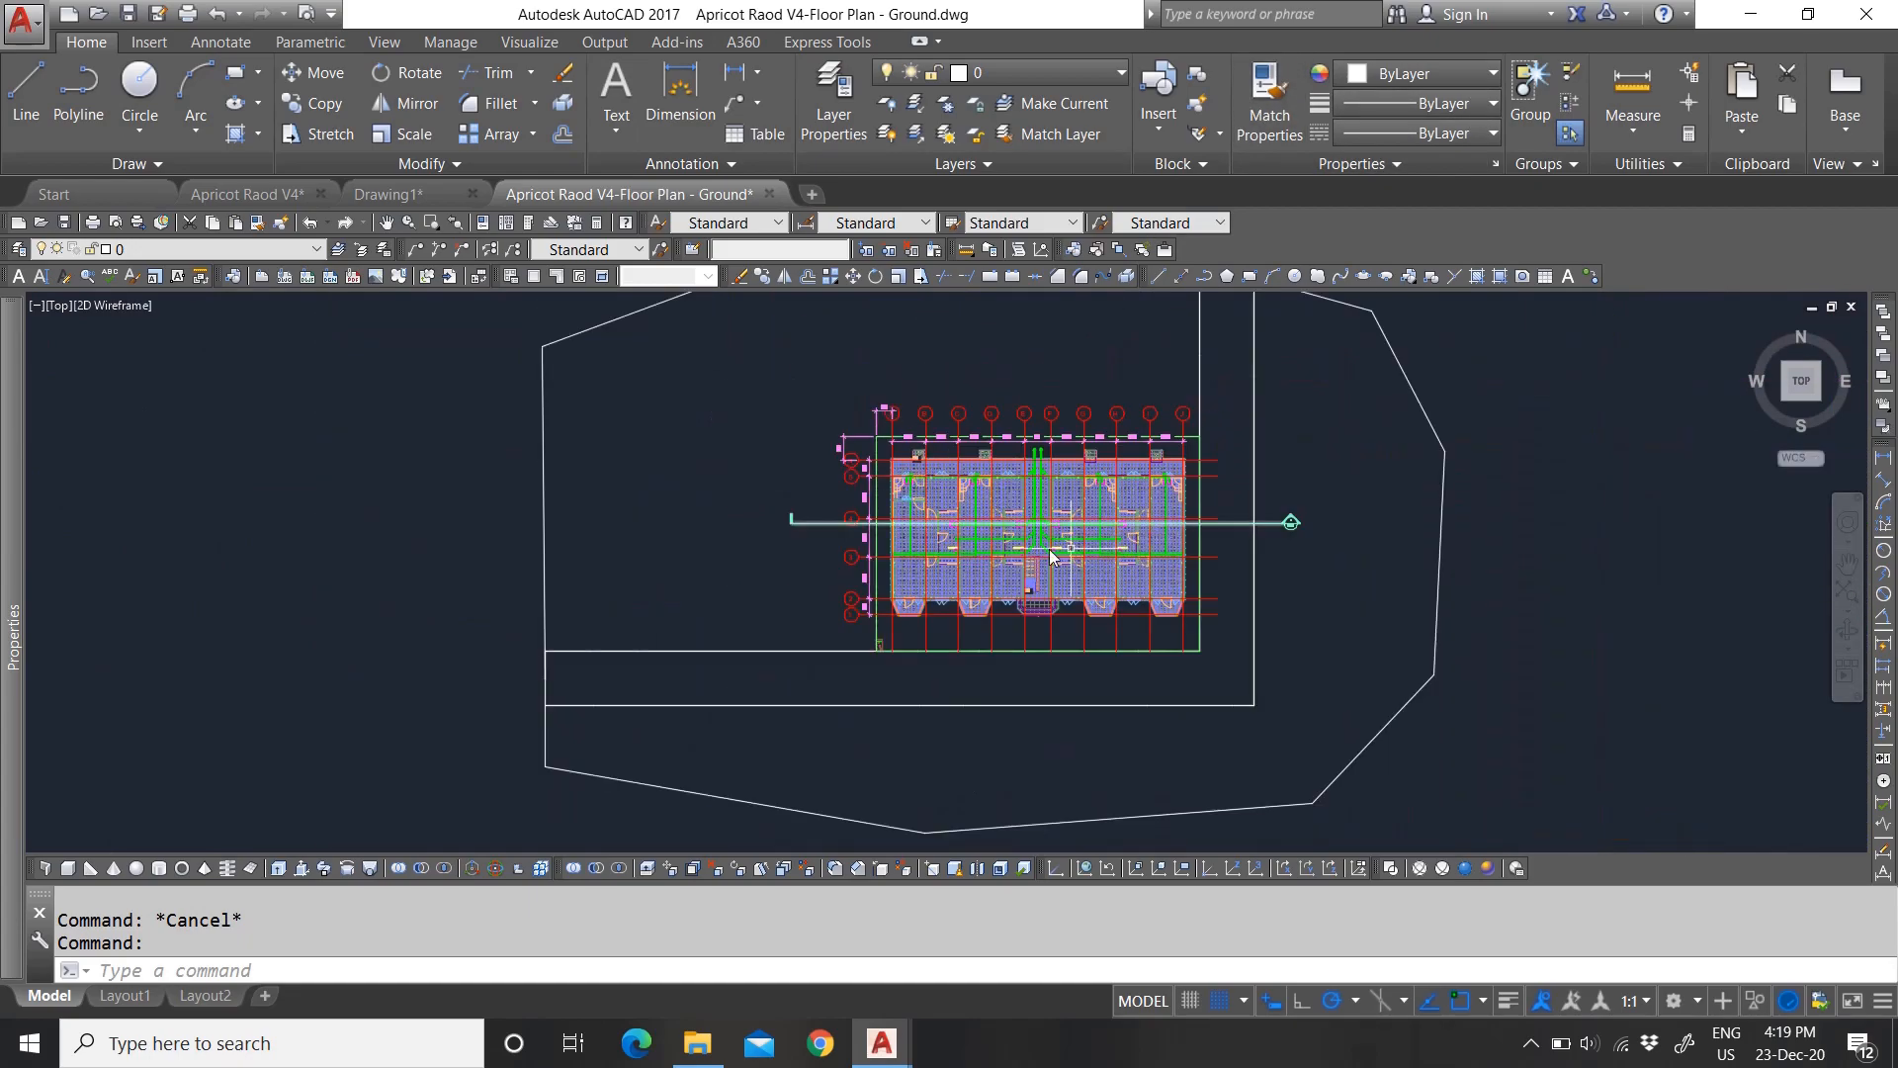
scroll(1019, 539, "down", 4)
scroll(982, 501, "up", 4)
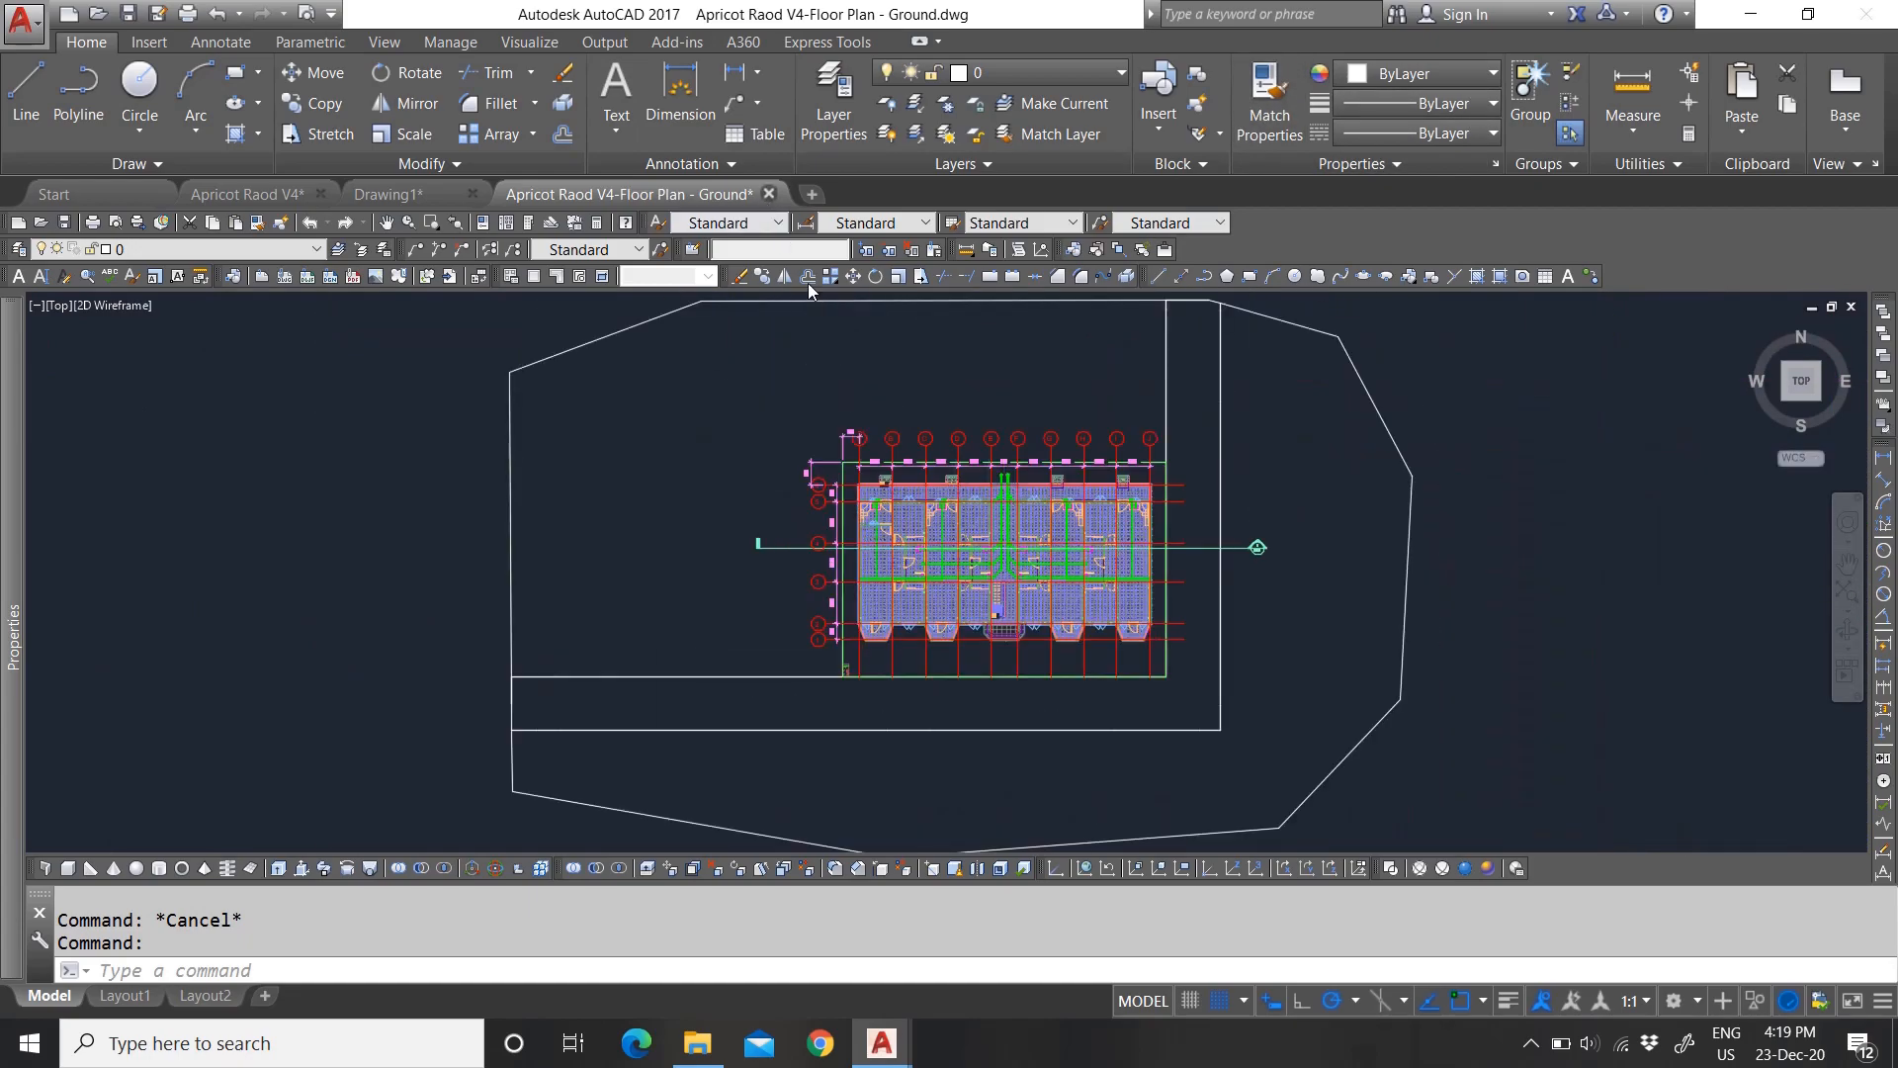
left_click(769, 194)
left_click(1025, 575)
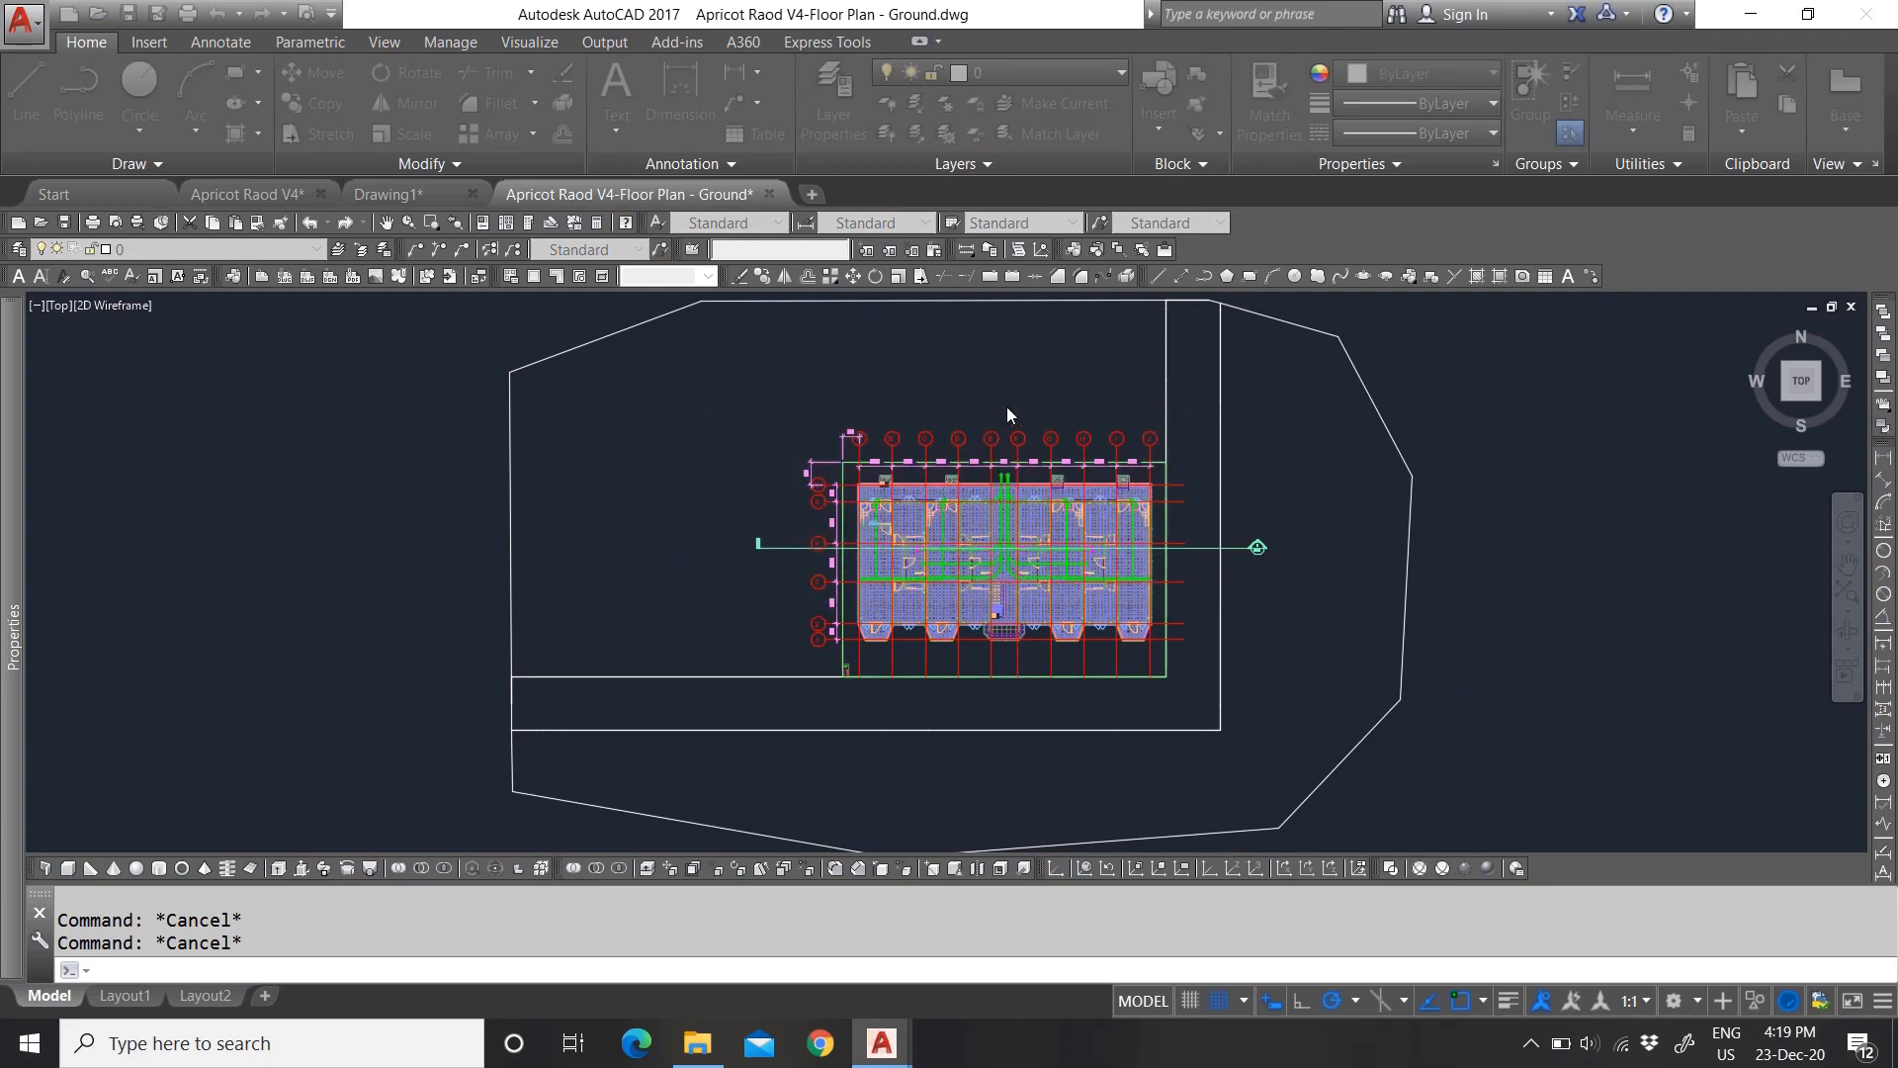
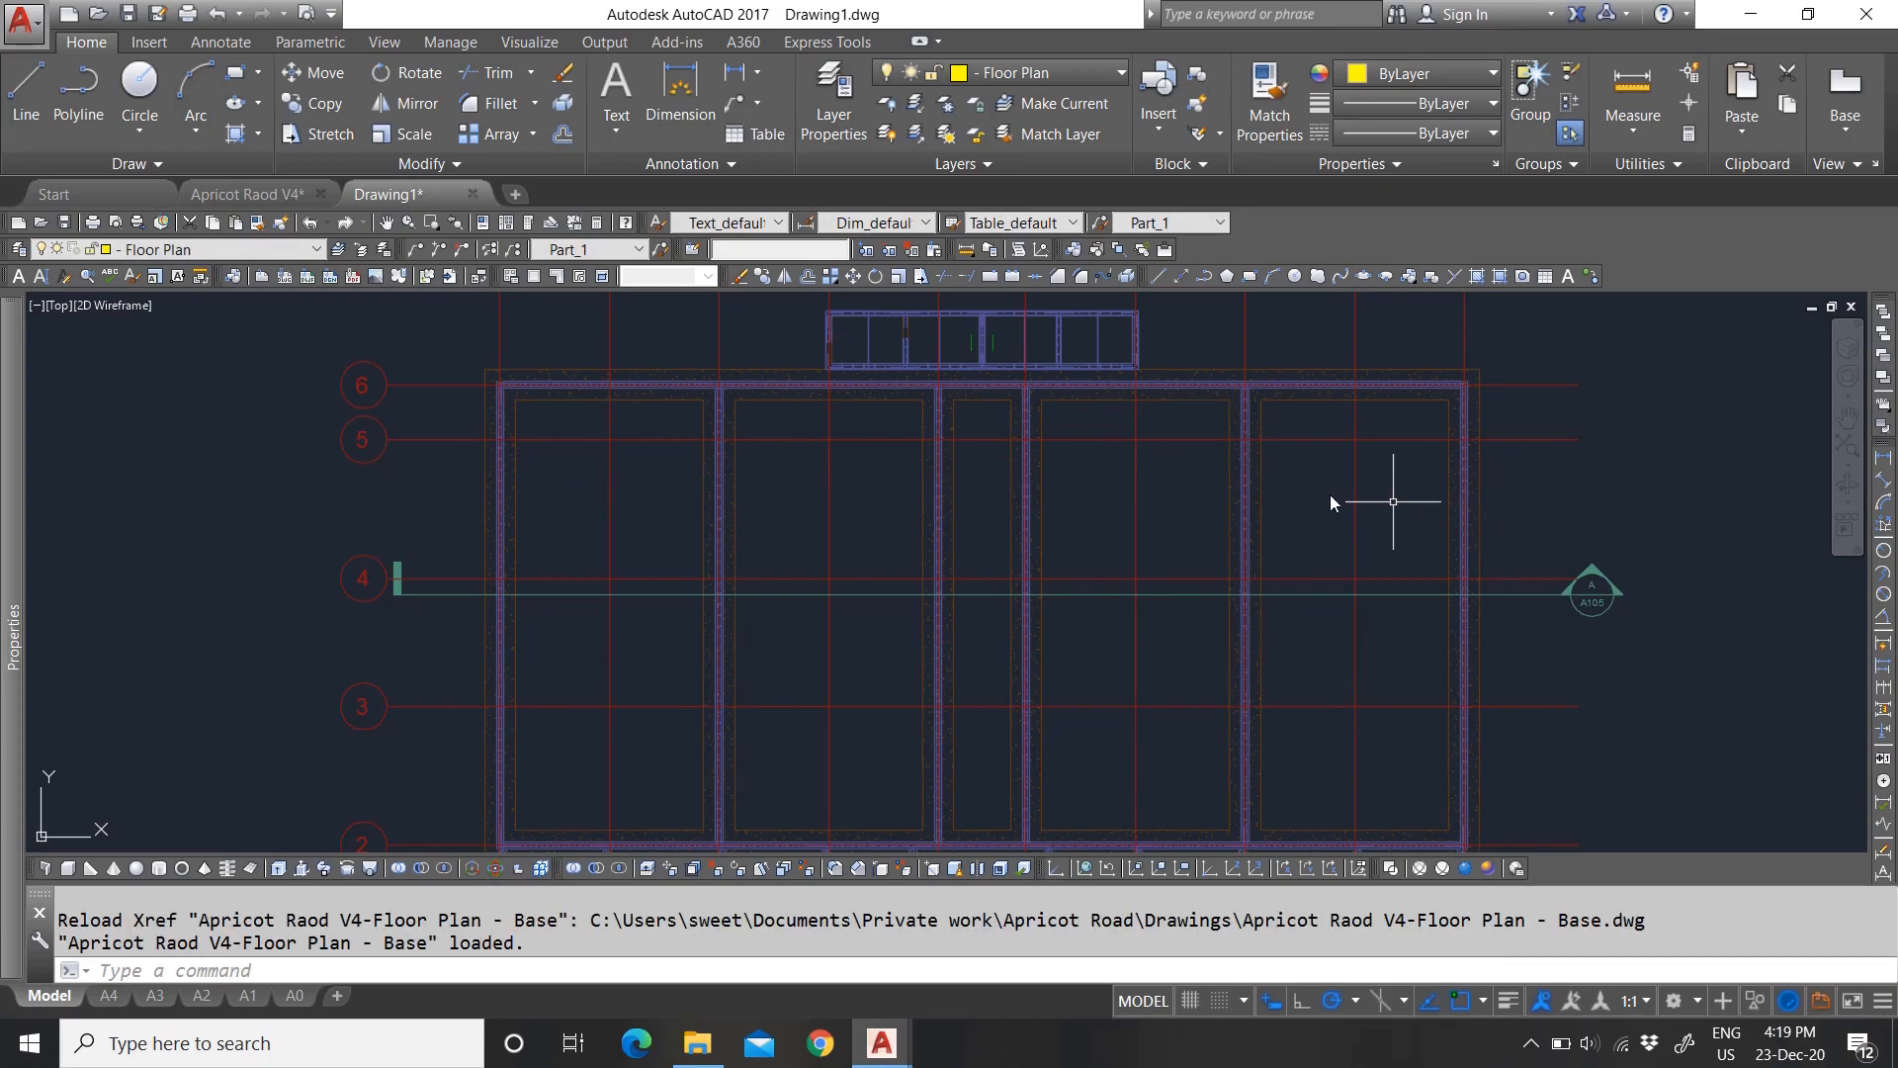
Step: Examine the reloaded base plan and the plan beside it that shows mostly gridlines for remaining clutter
scroll(737, 586, "down", 4)
scroll(754, 546, "up", 2)
scroll(850, 461, "up", 3)
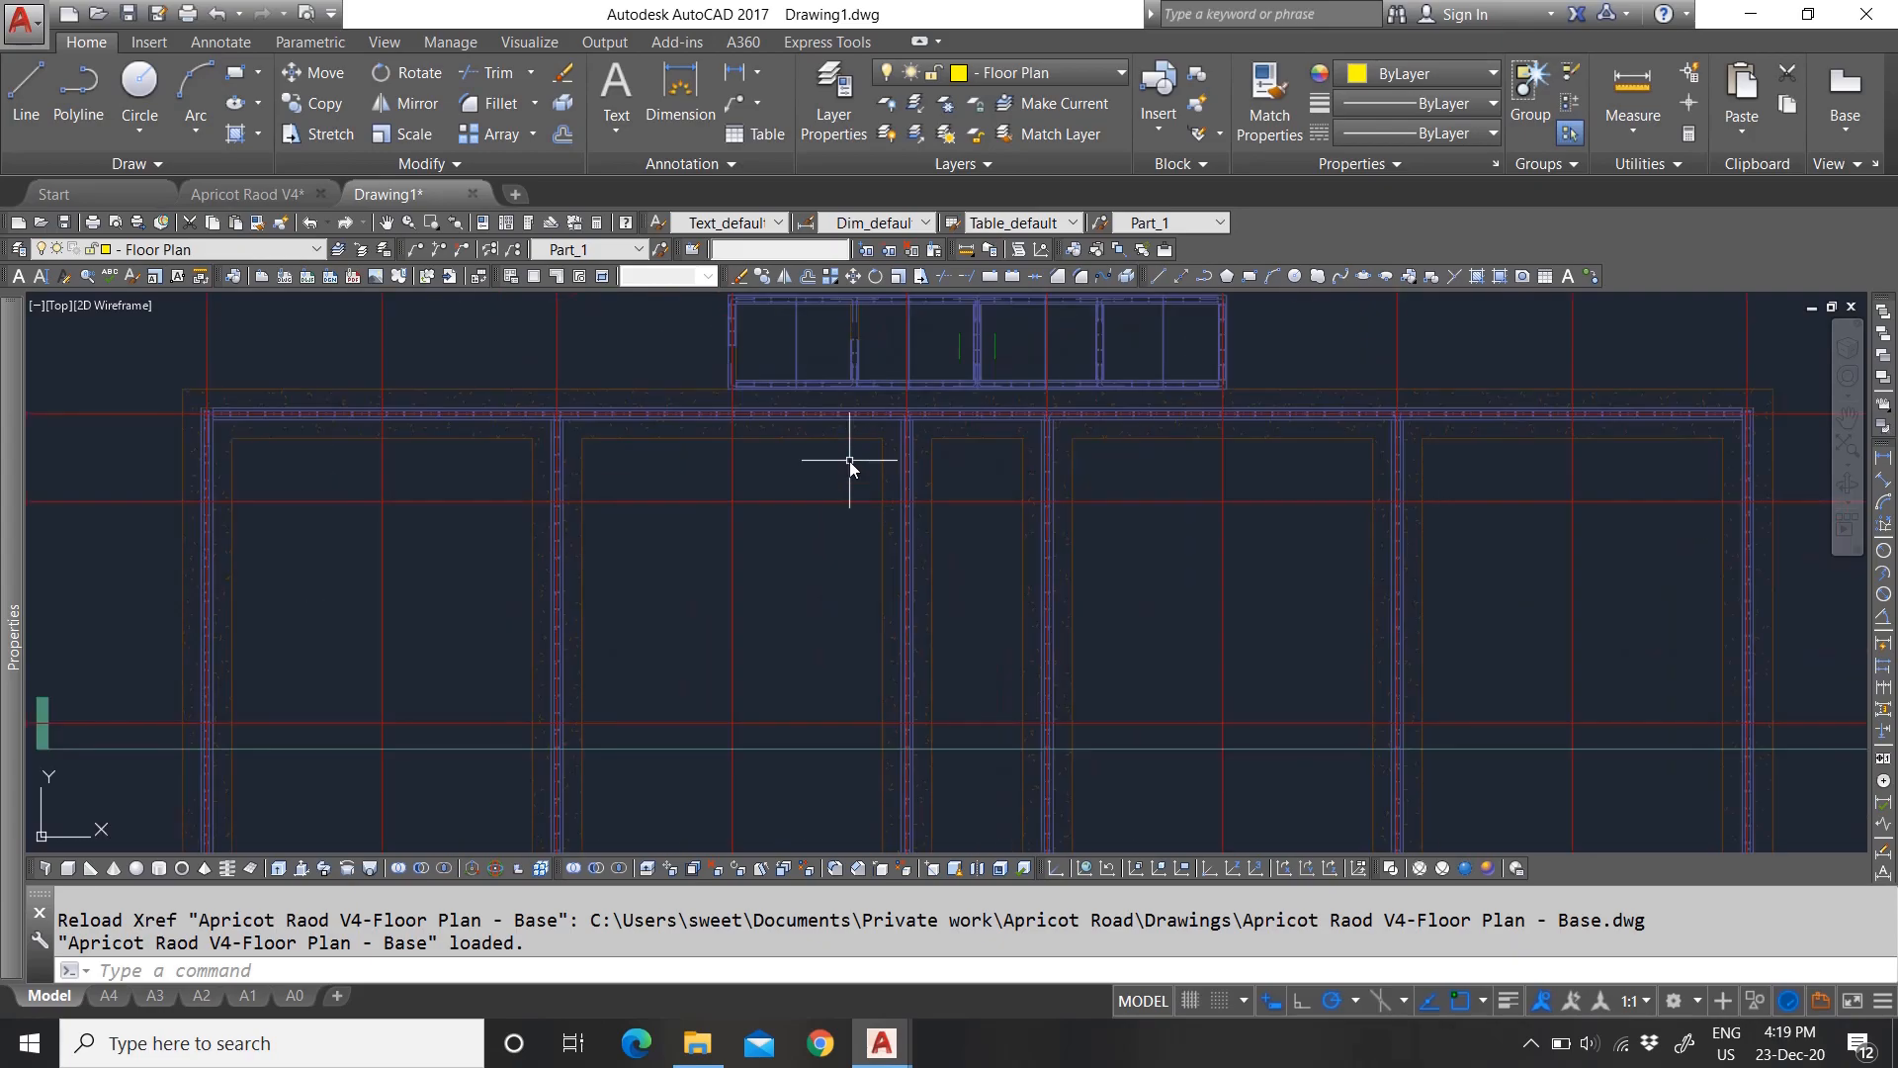
scroll(798, 362, "down", 8)
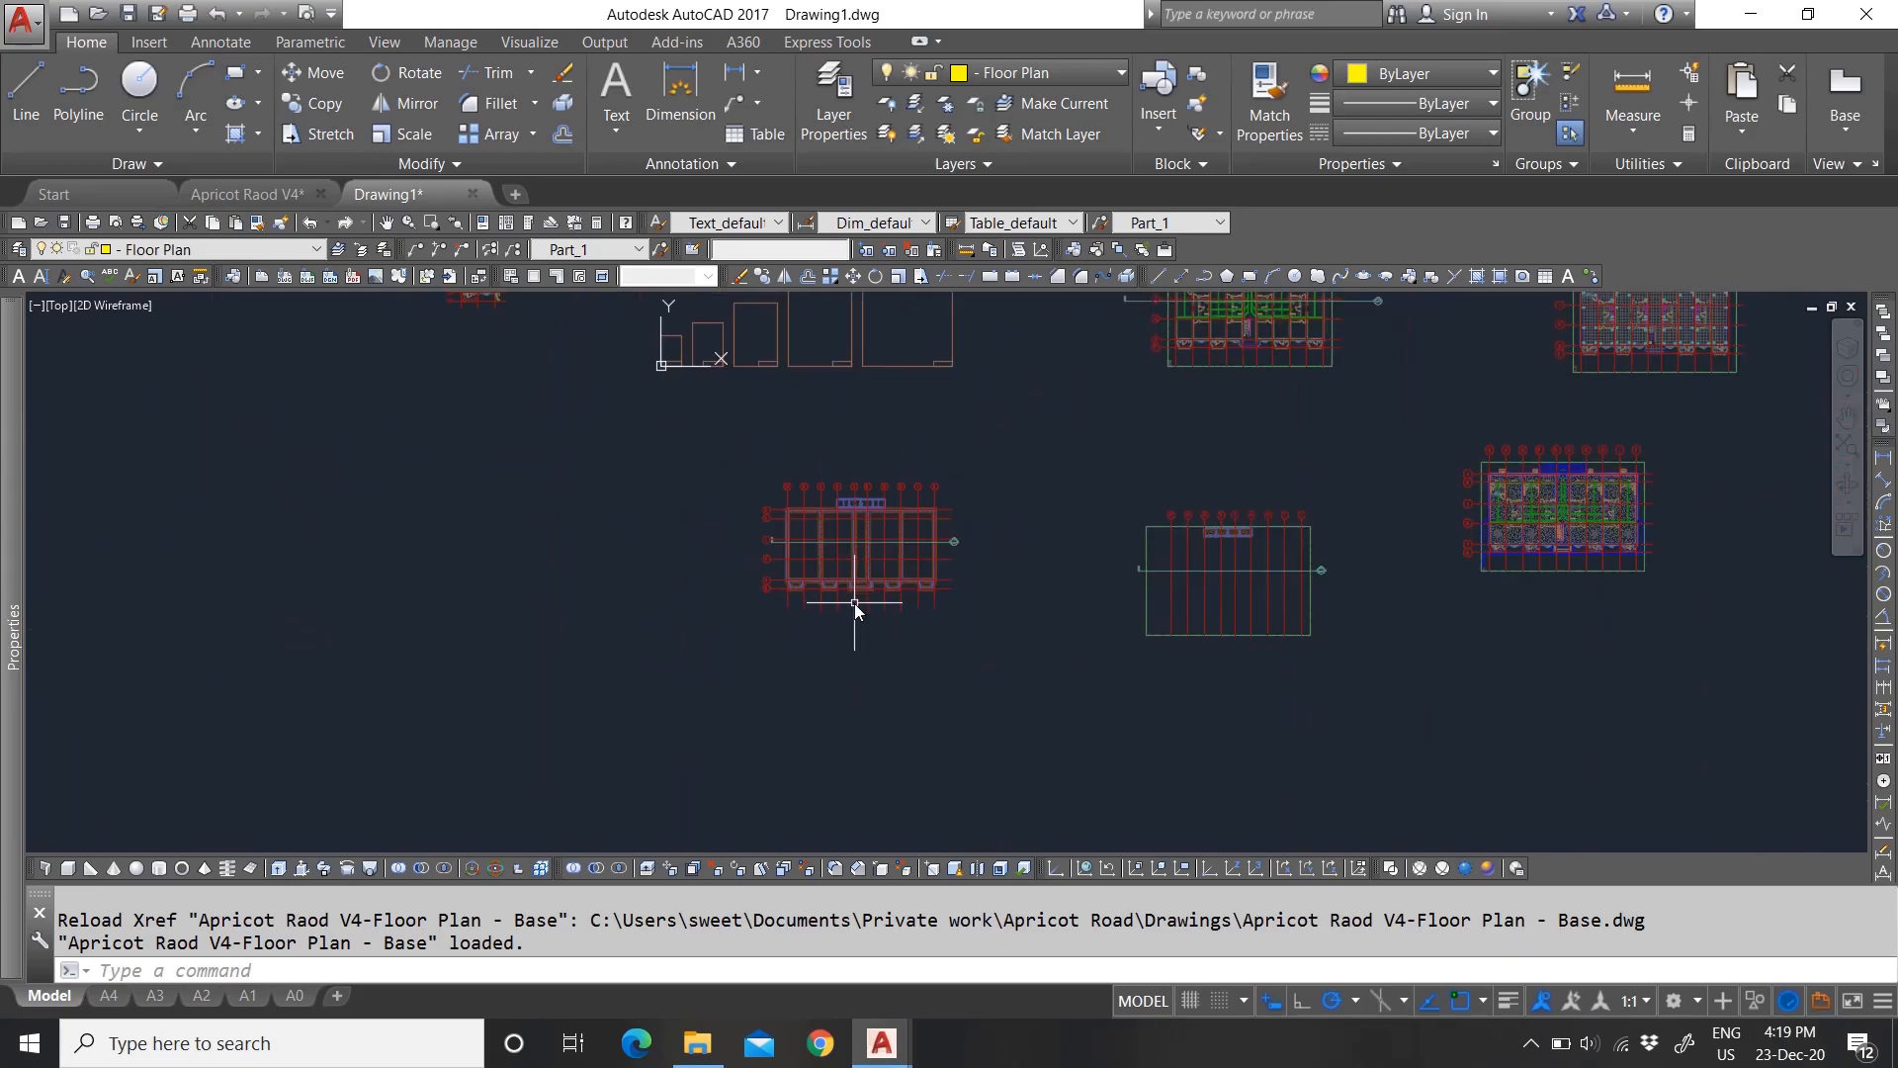
scroll(870, 490, "up", 4)
key("Escape")
key("Escape")
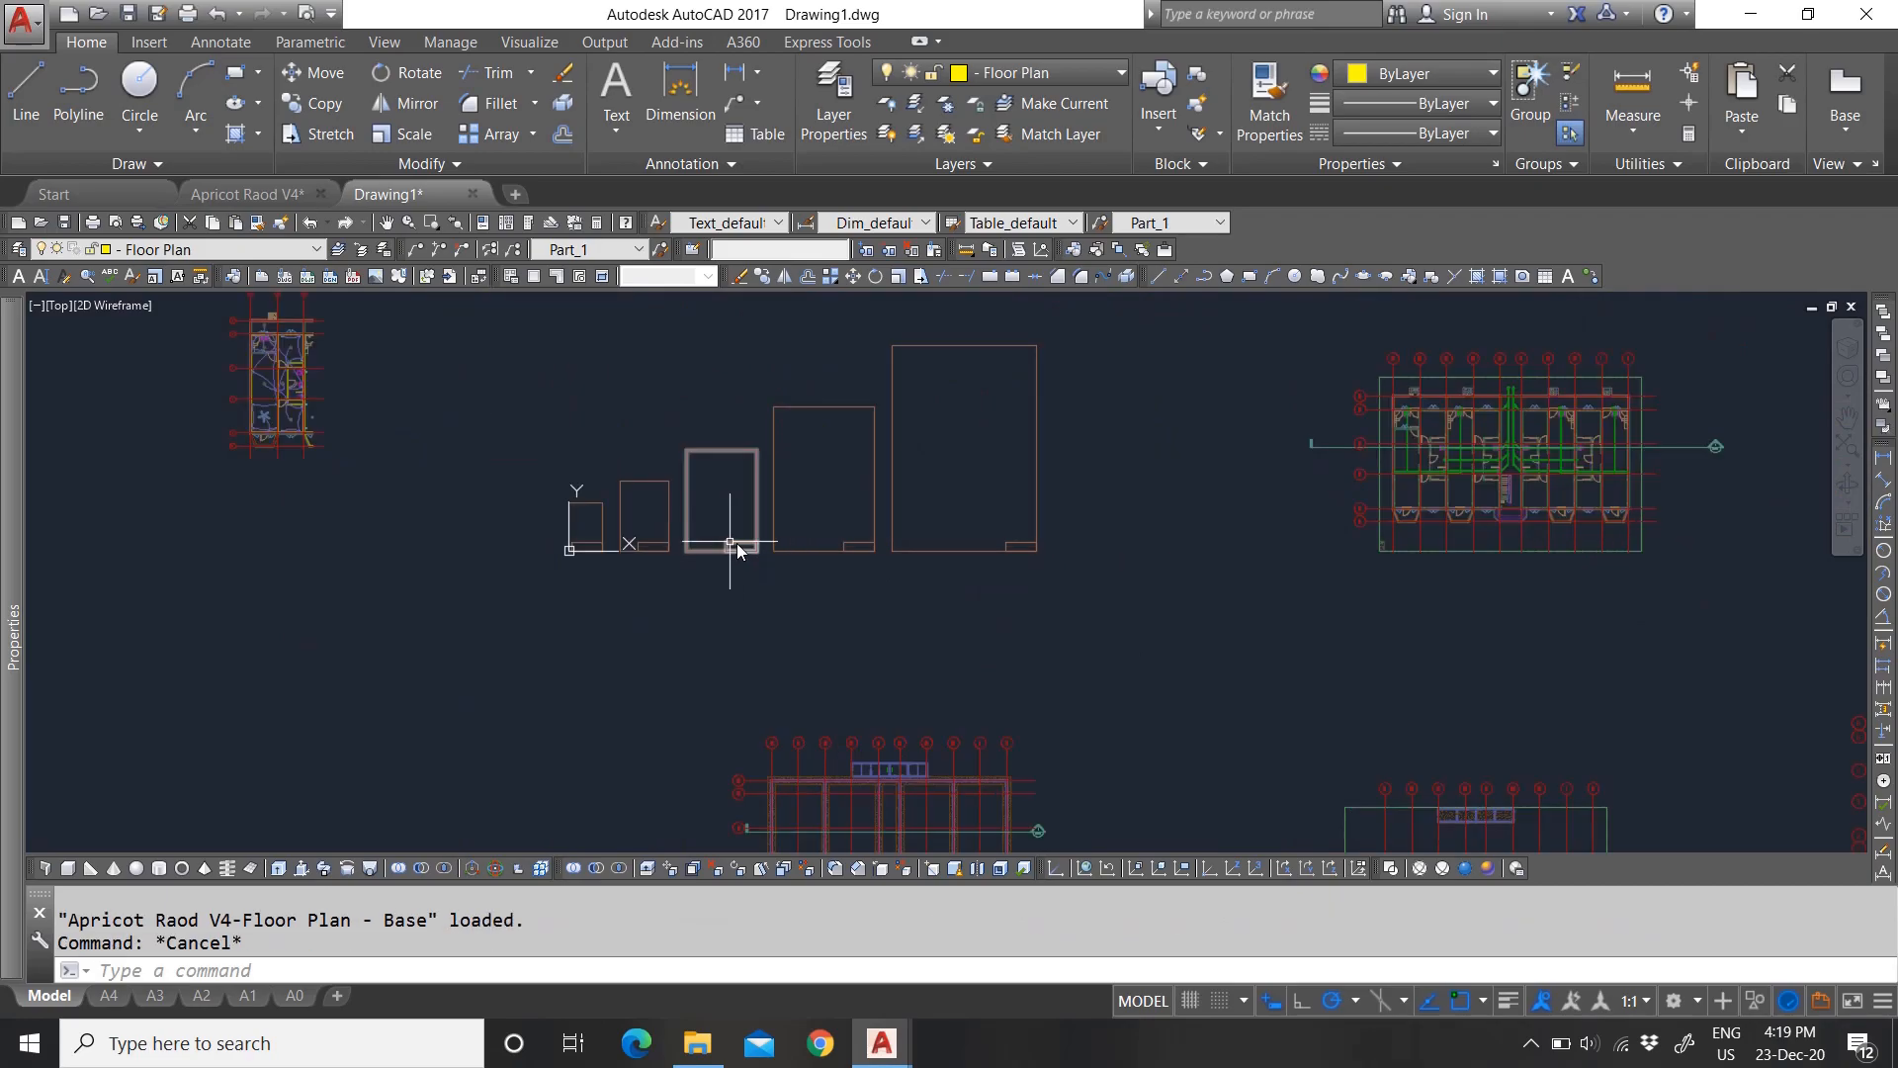
scroll(1374, 741, "up", 10)
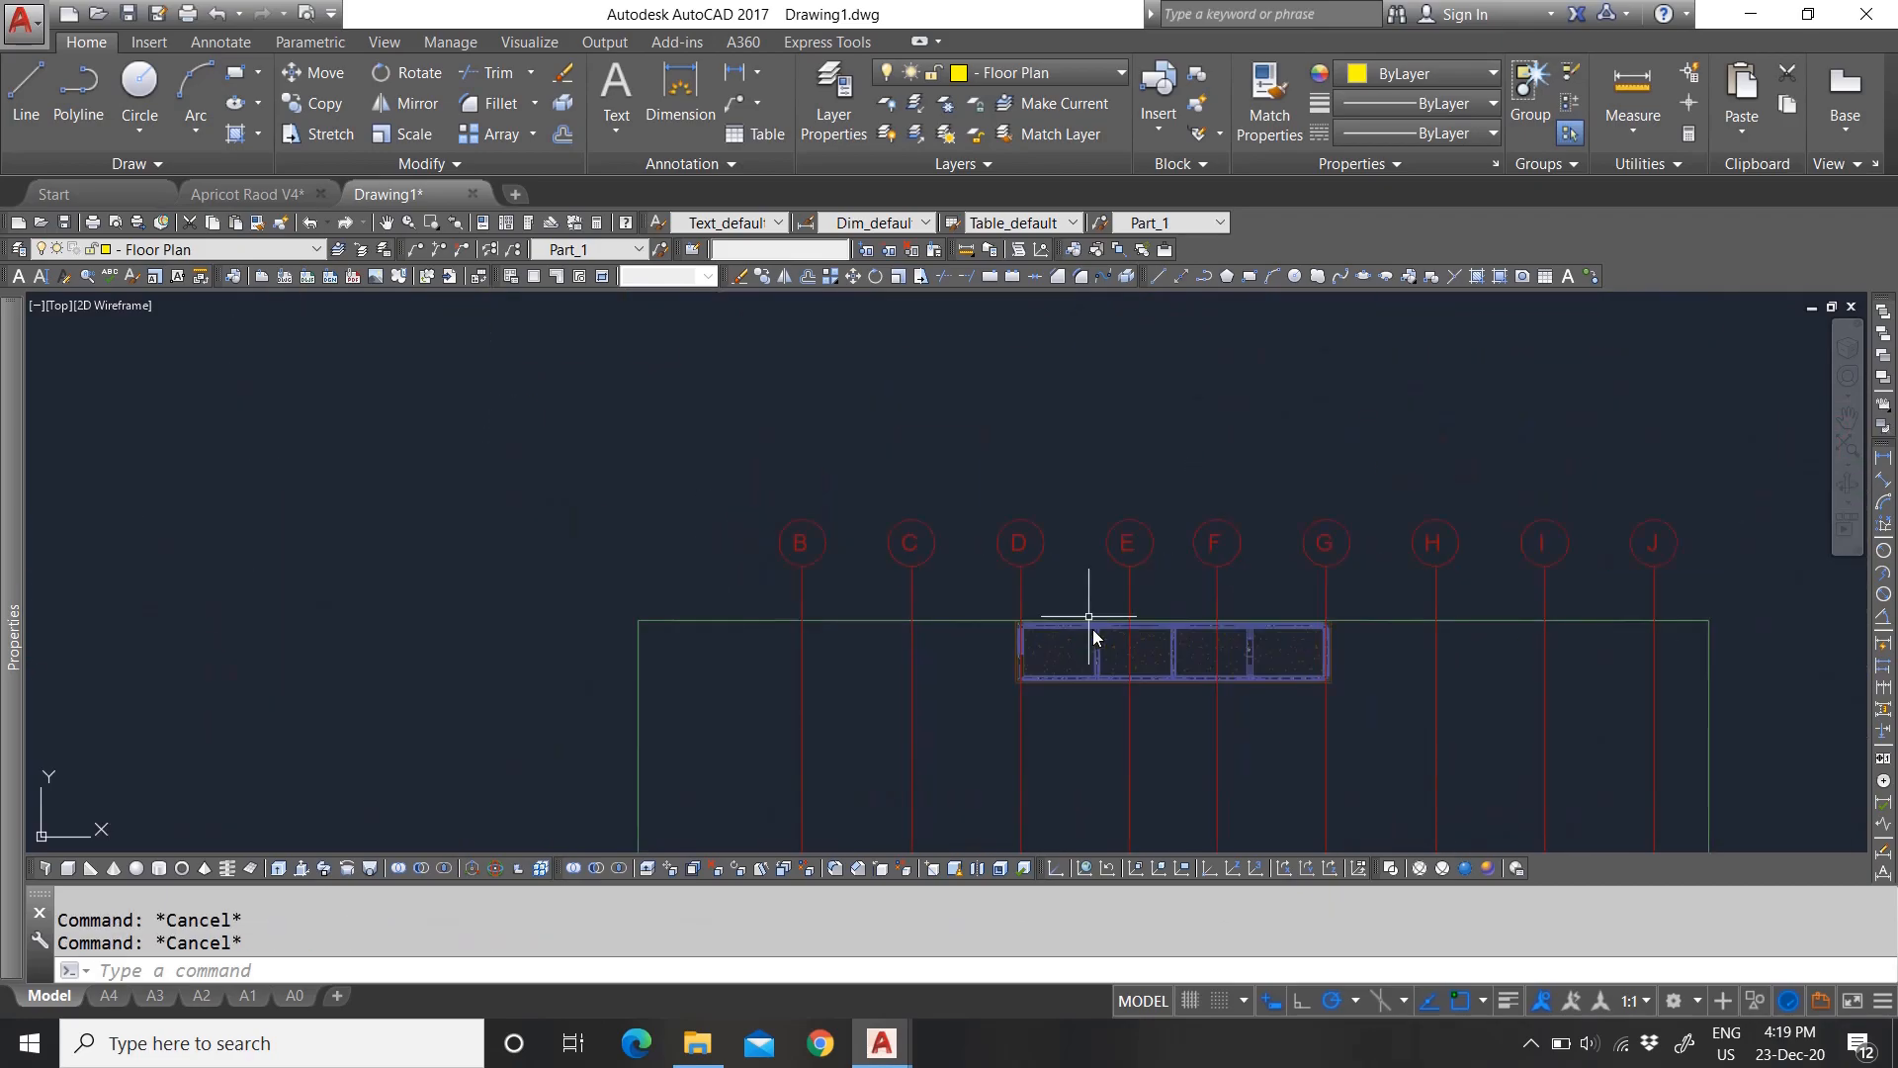
scroll(896, 635, "down", 10)
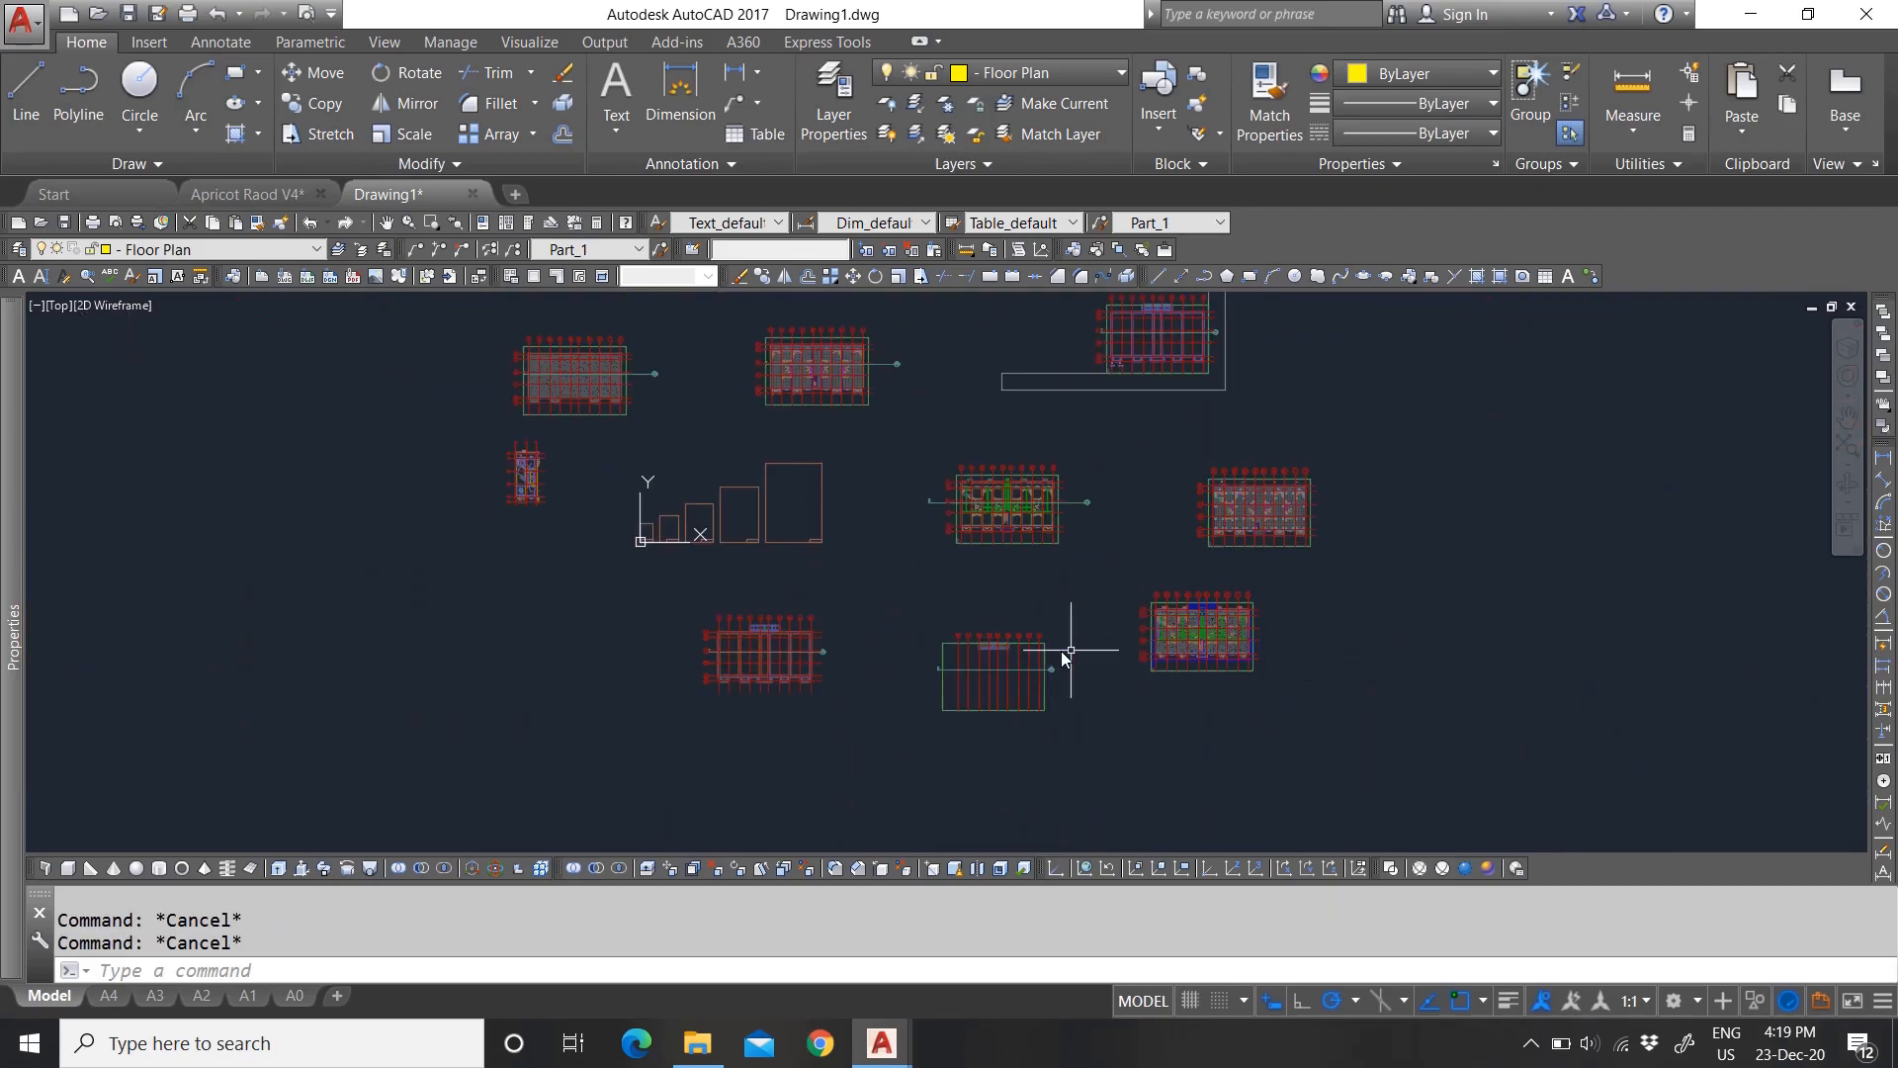
scroll(1232, 528, "up", 6)
scroll(1273, 540, "down", 8)
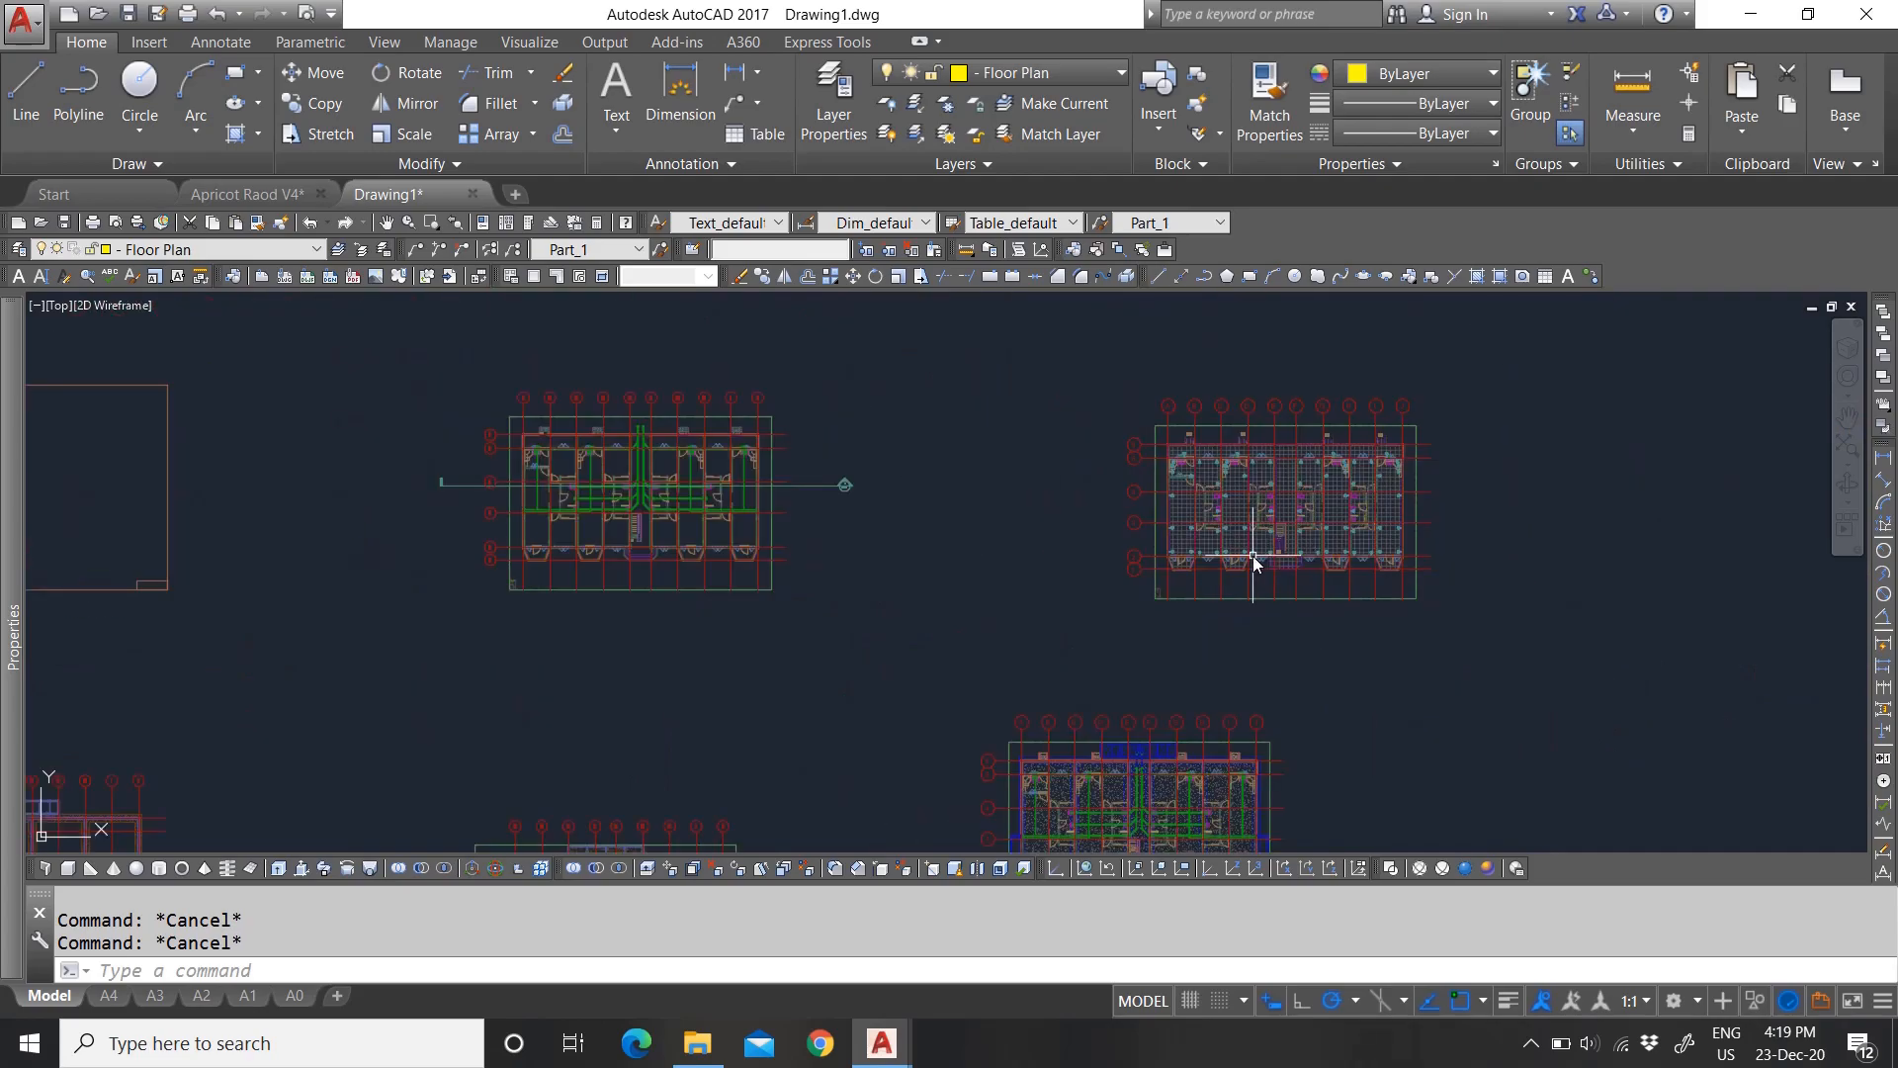
Step: Examine the tiled floor plans and the stippled plan above the sheet frames for remaining clutter
scroll(776, 372, "up", 7)
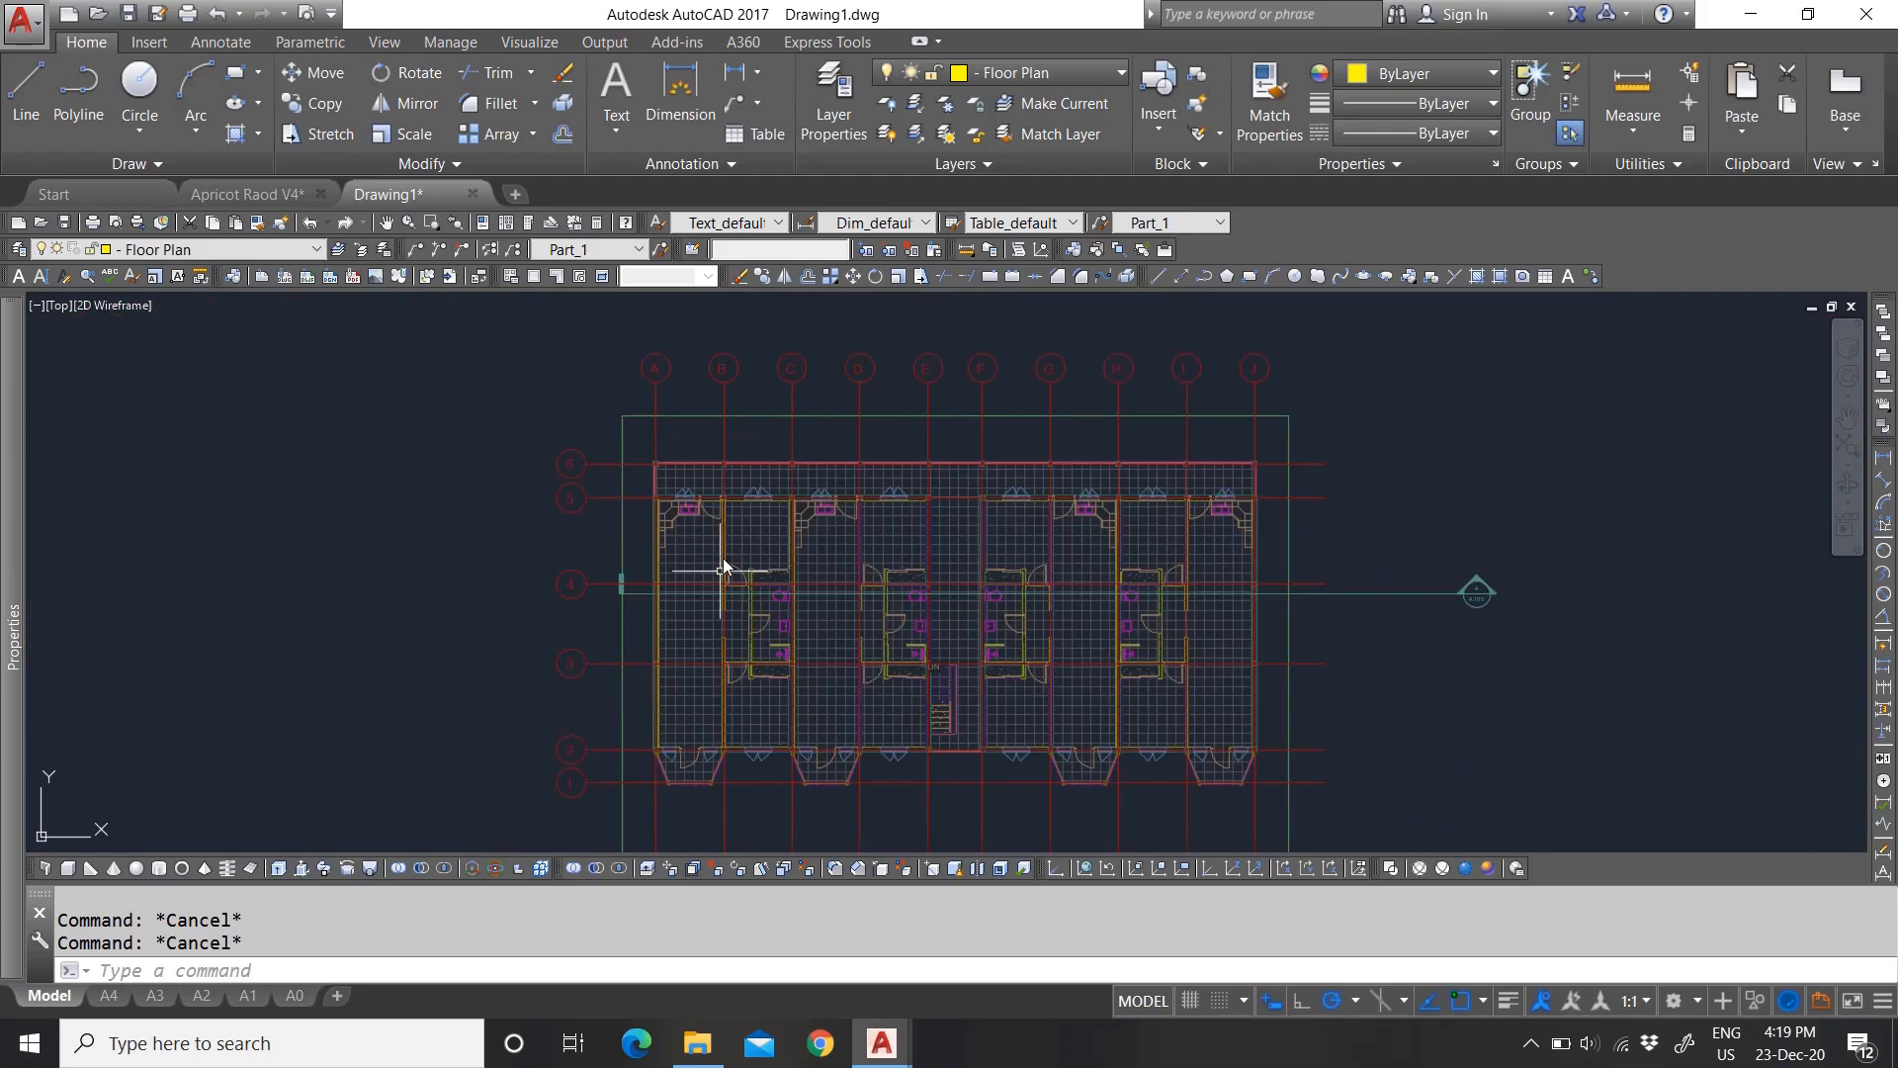
scroll(670, 506, "up", 6)
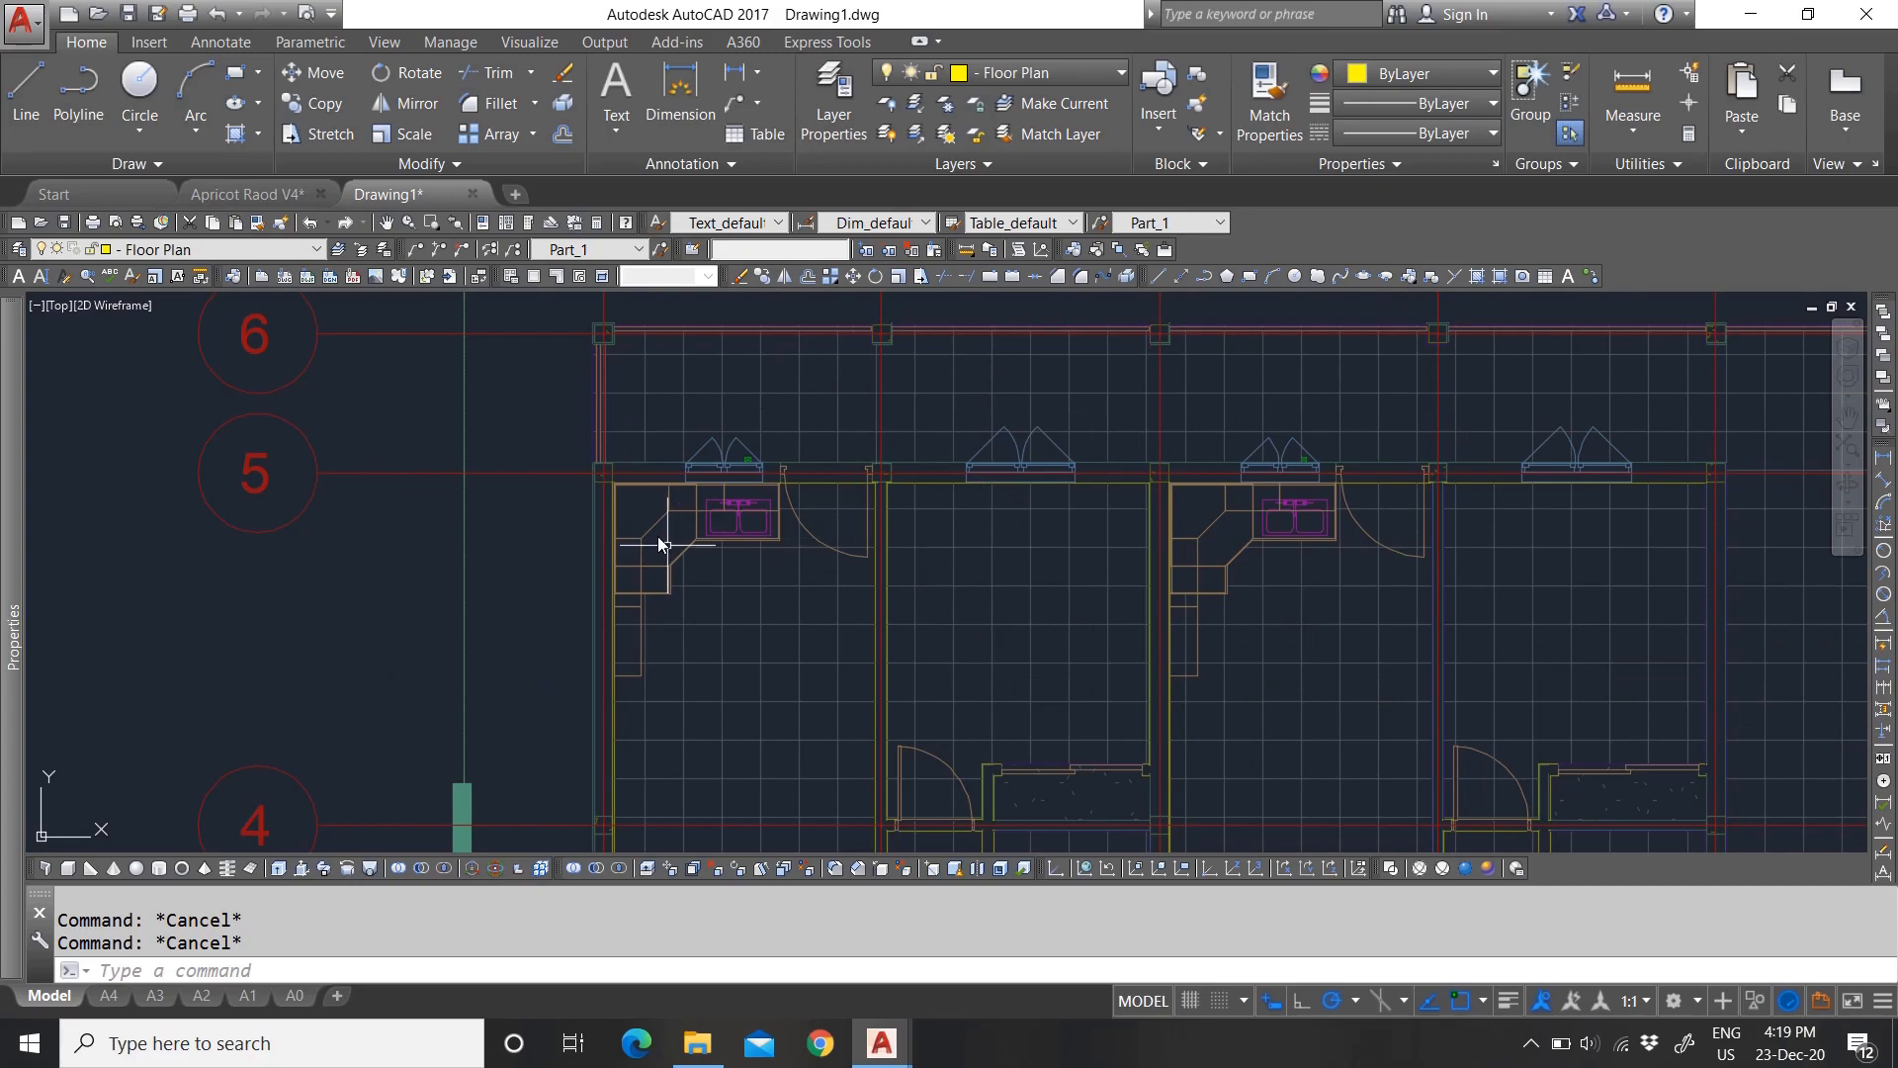
scroll(751, 512, "down", 6)
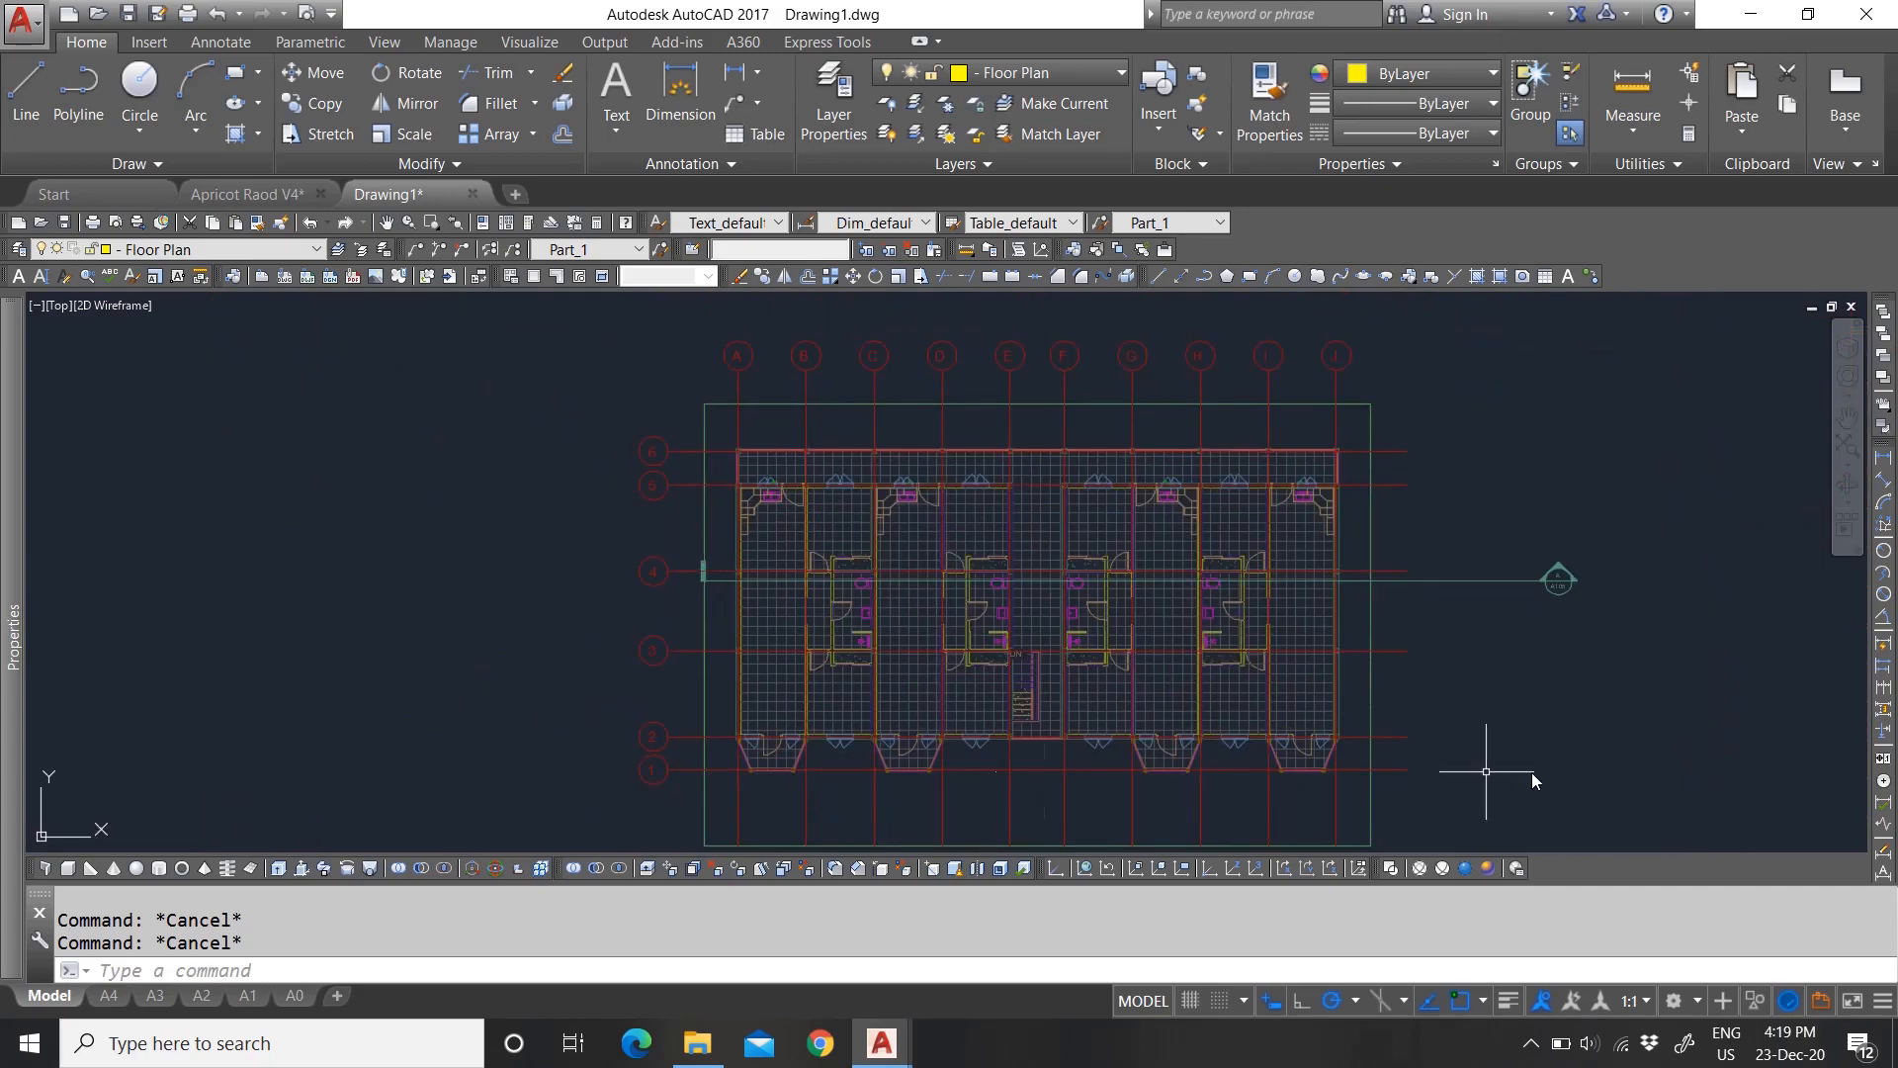
scroll(1088, 584, "down", 5)
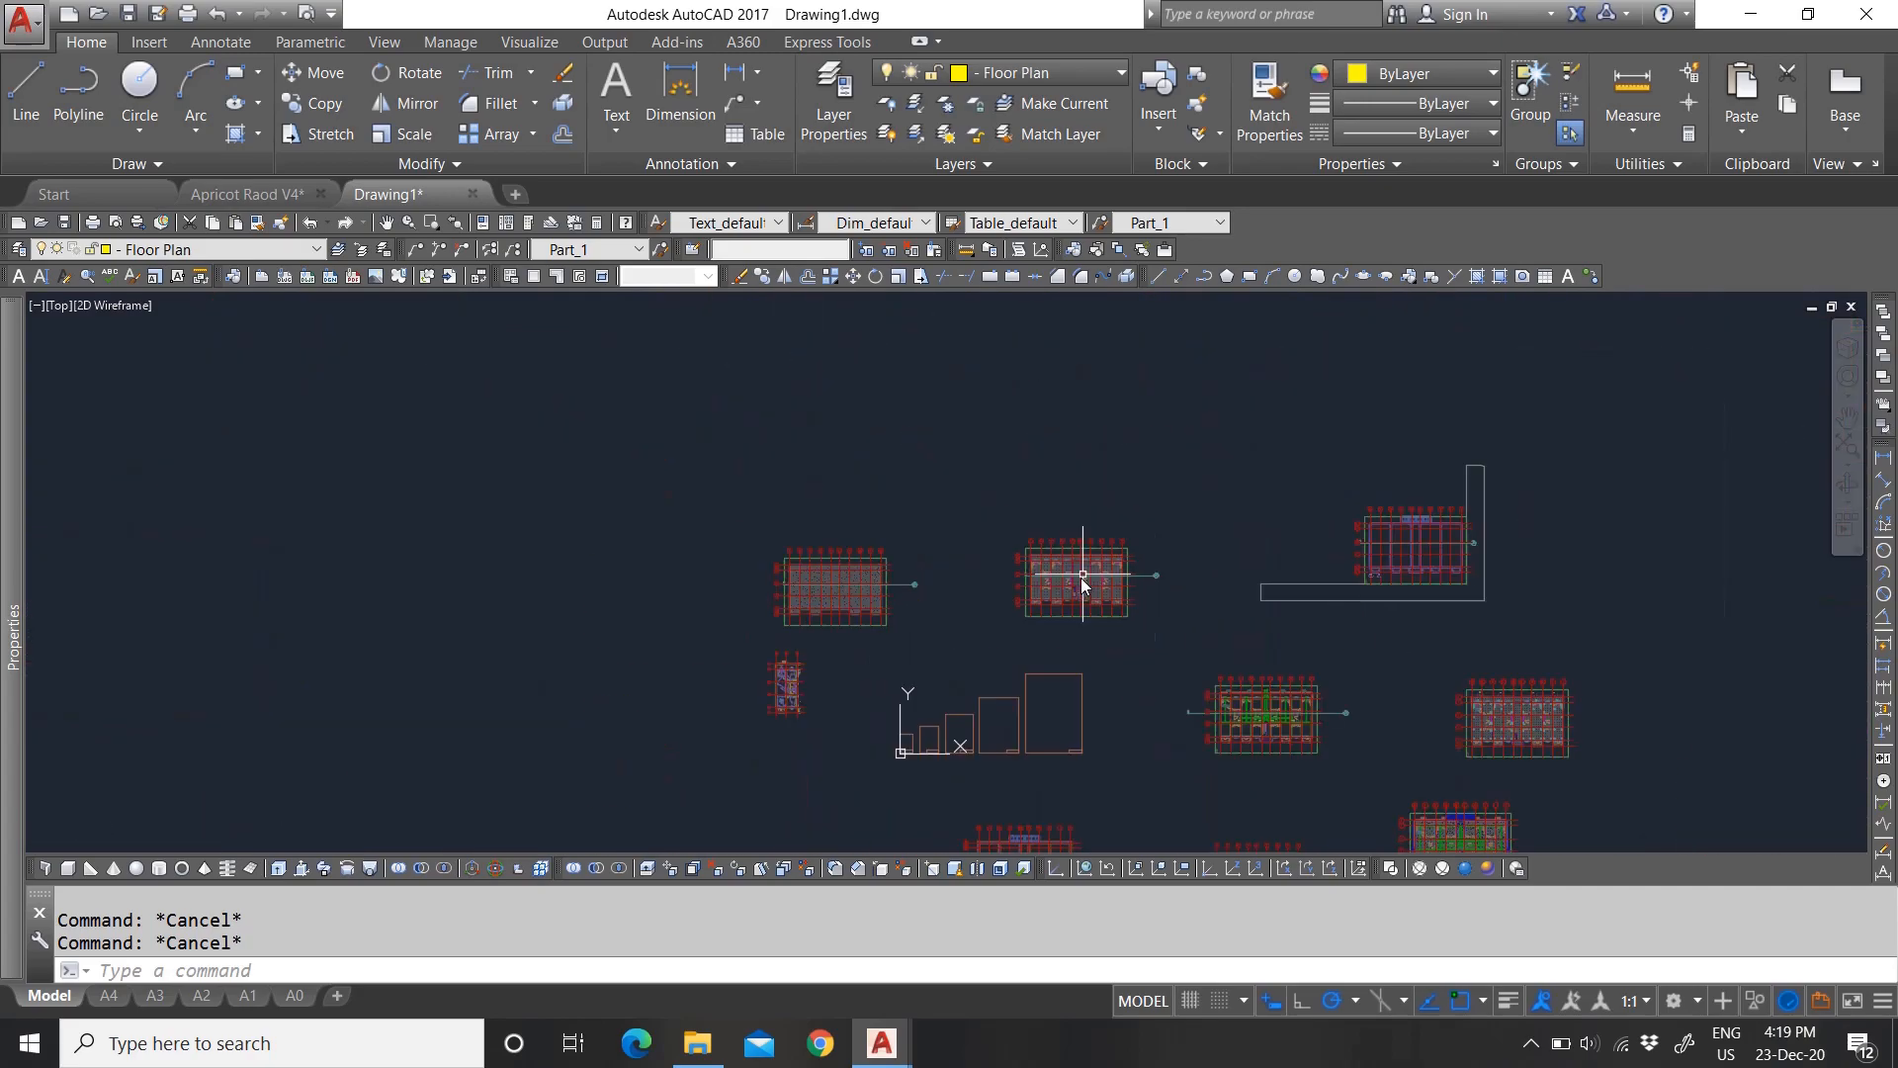
scroll(875, 771, "up", 4)
scroll(899, 637, "down", 2)
scroll(815, 362, "up", 2)
middle_click_drag(814, 361, 843, 471)
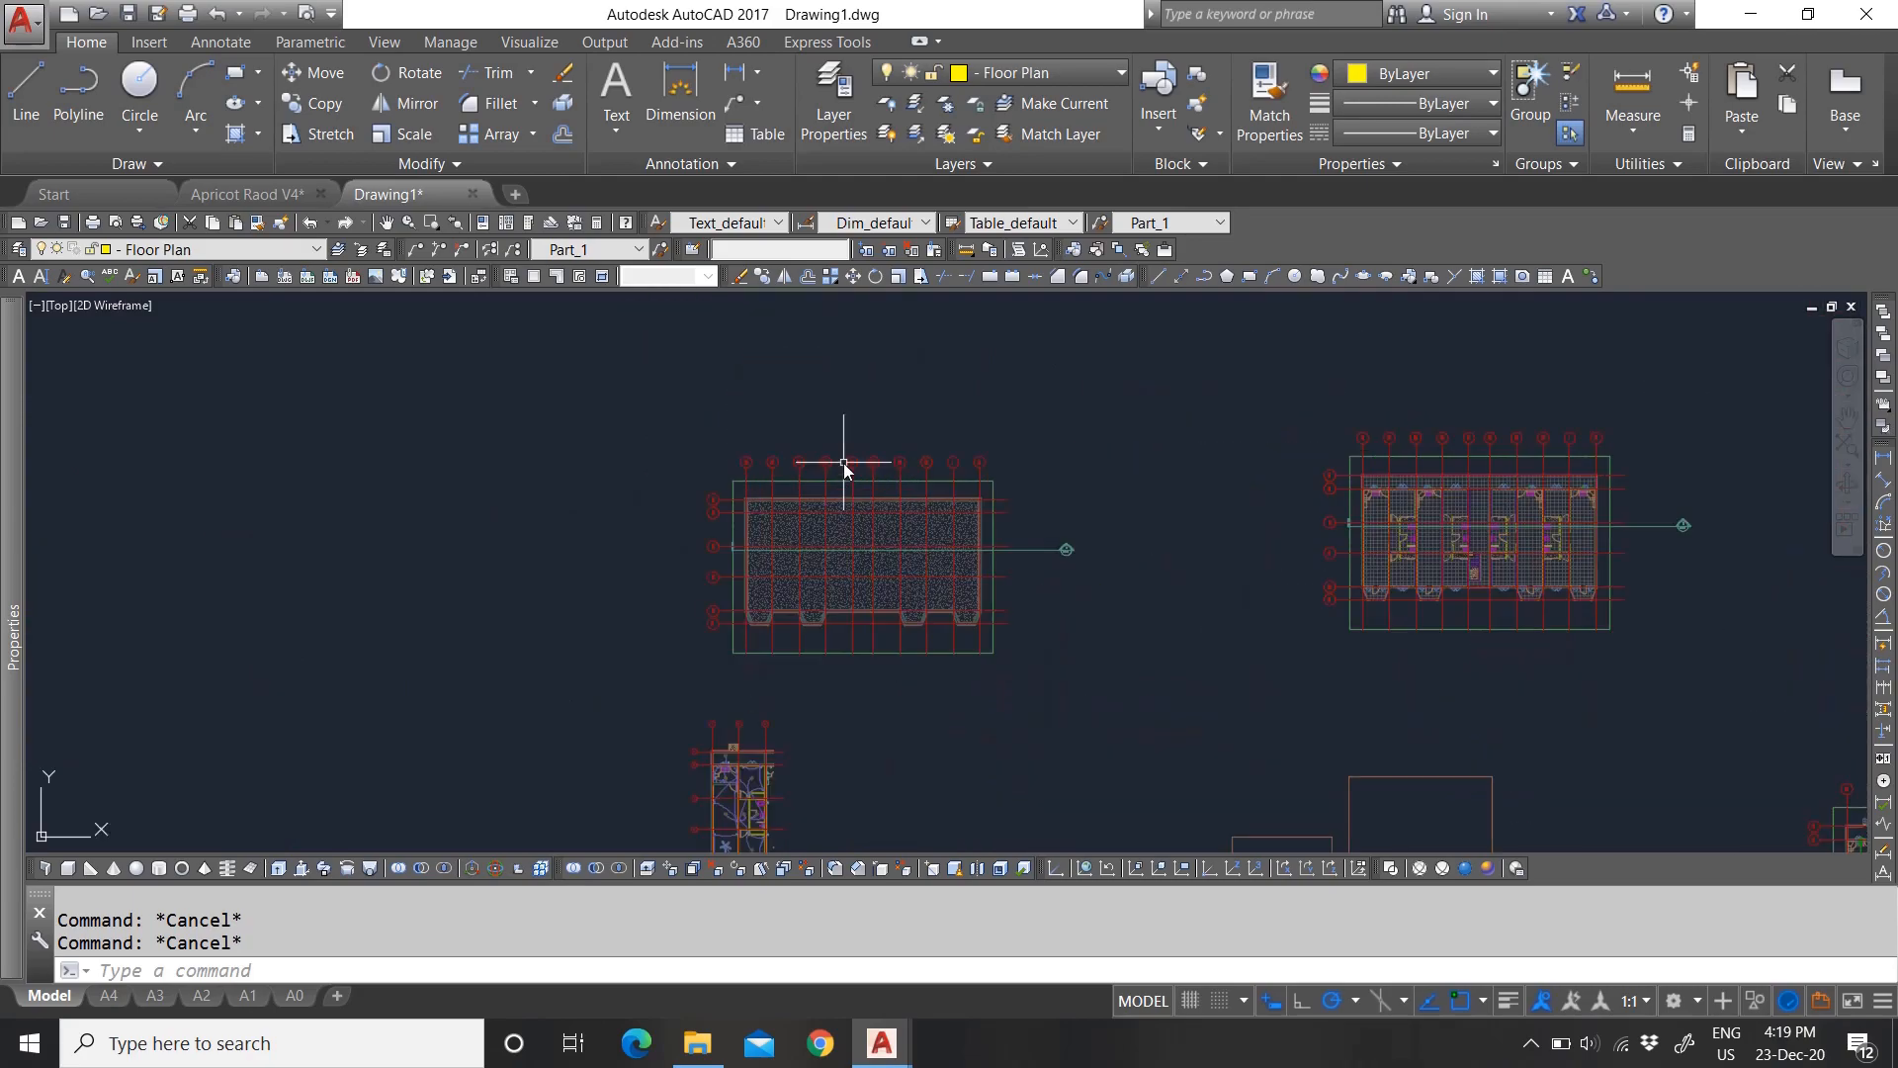
scroll(733, 552, "up", 4)
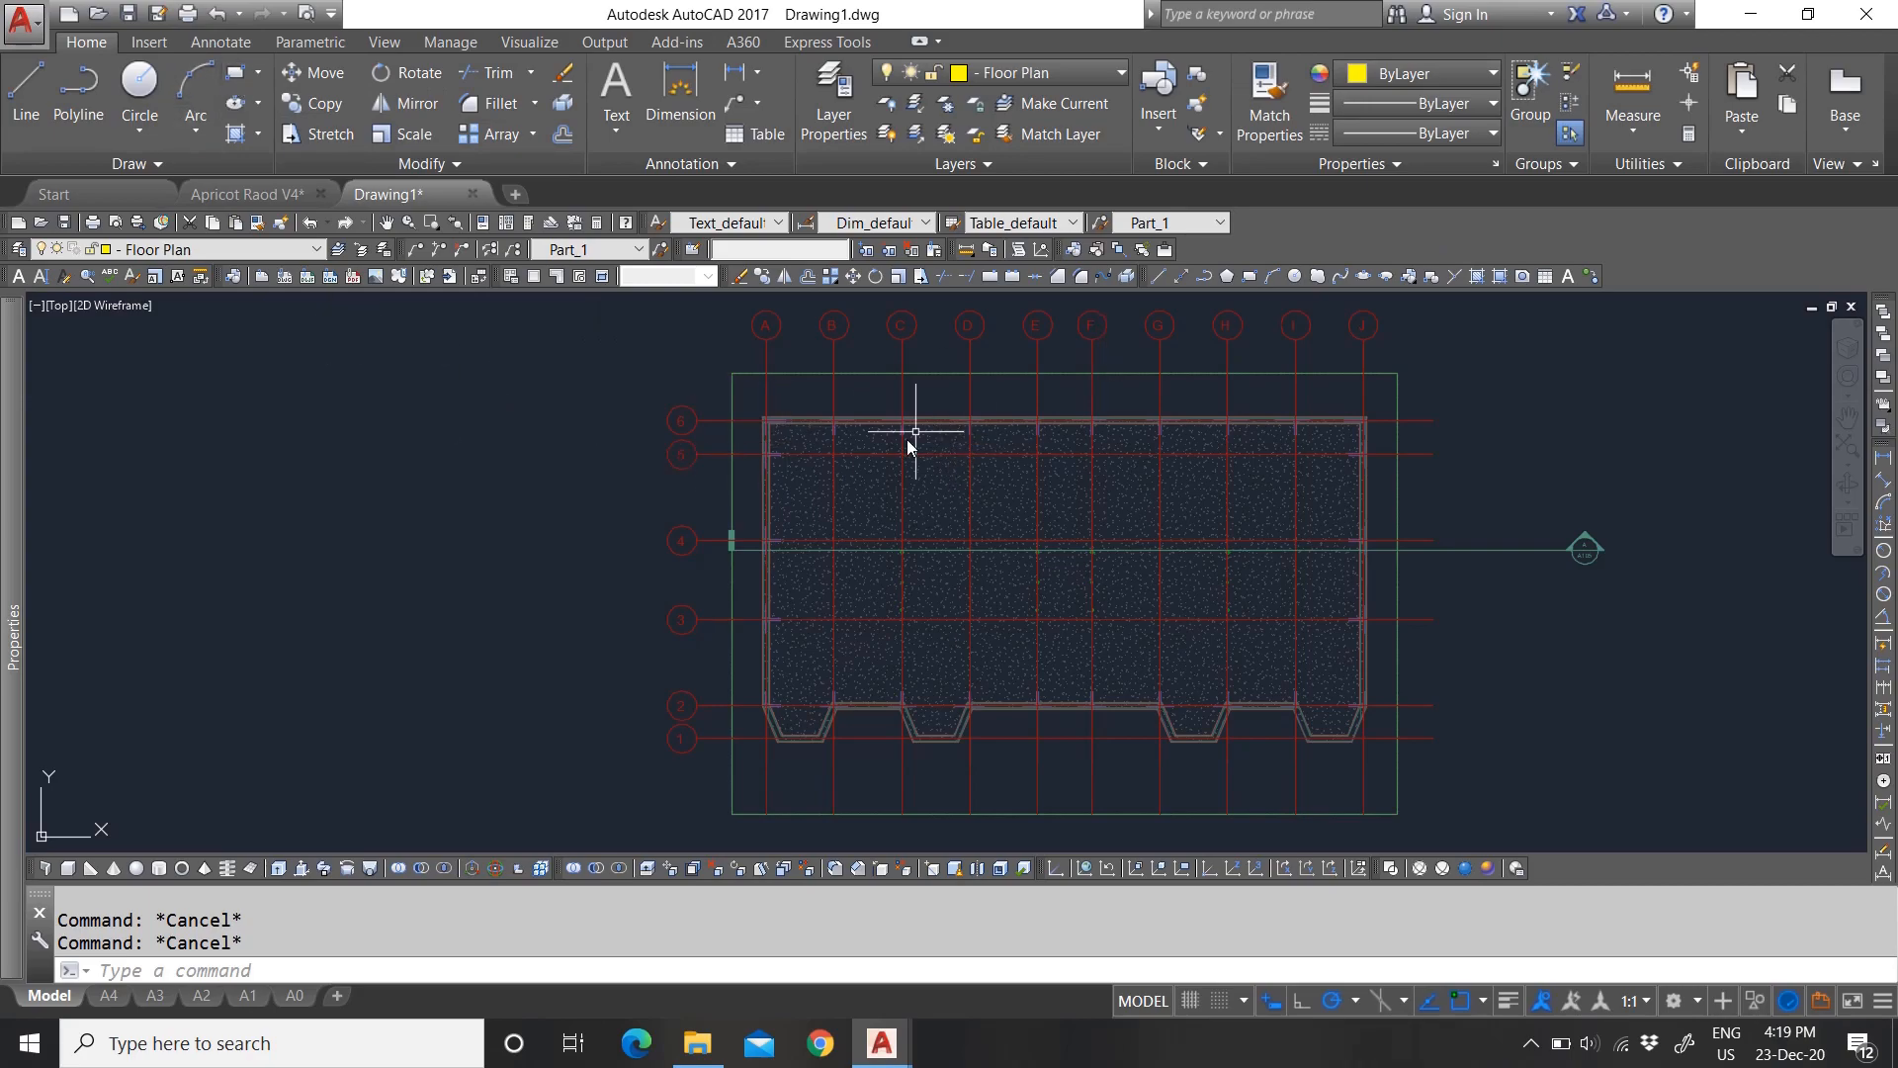
scroll(954, 484, "down", 4)
scroll(1011, 534, "down", 2)
scroll(1190, 633, "up", 4)
Step: Check the sheet-size options of the largest sheet frame block without picking a different size
left_click(1482, 640)
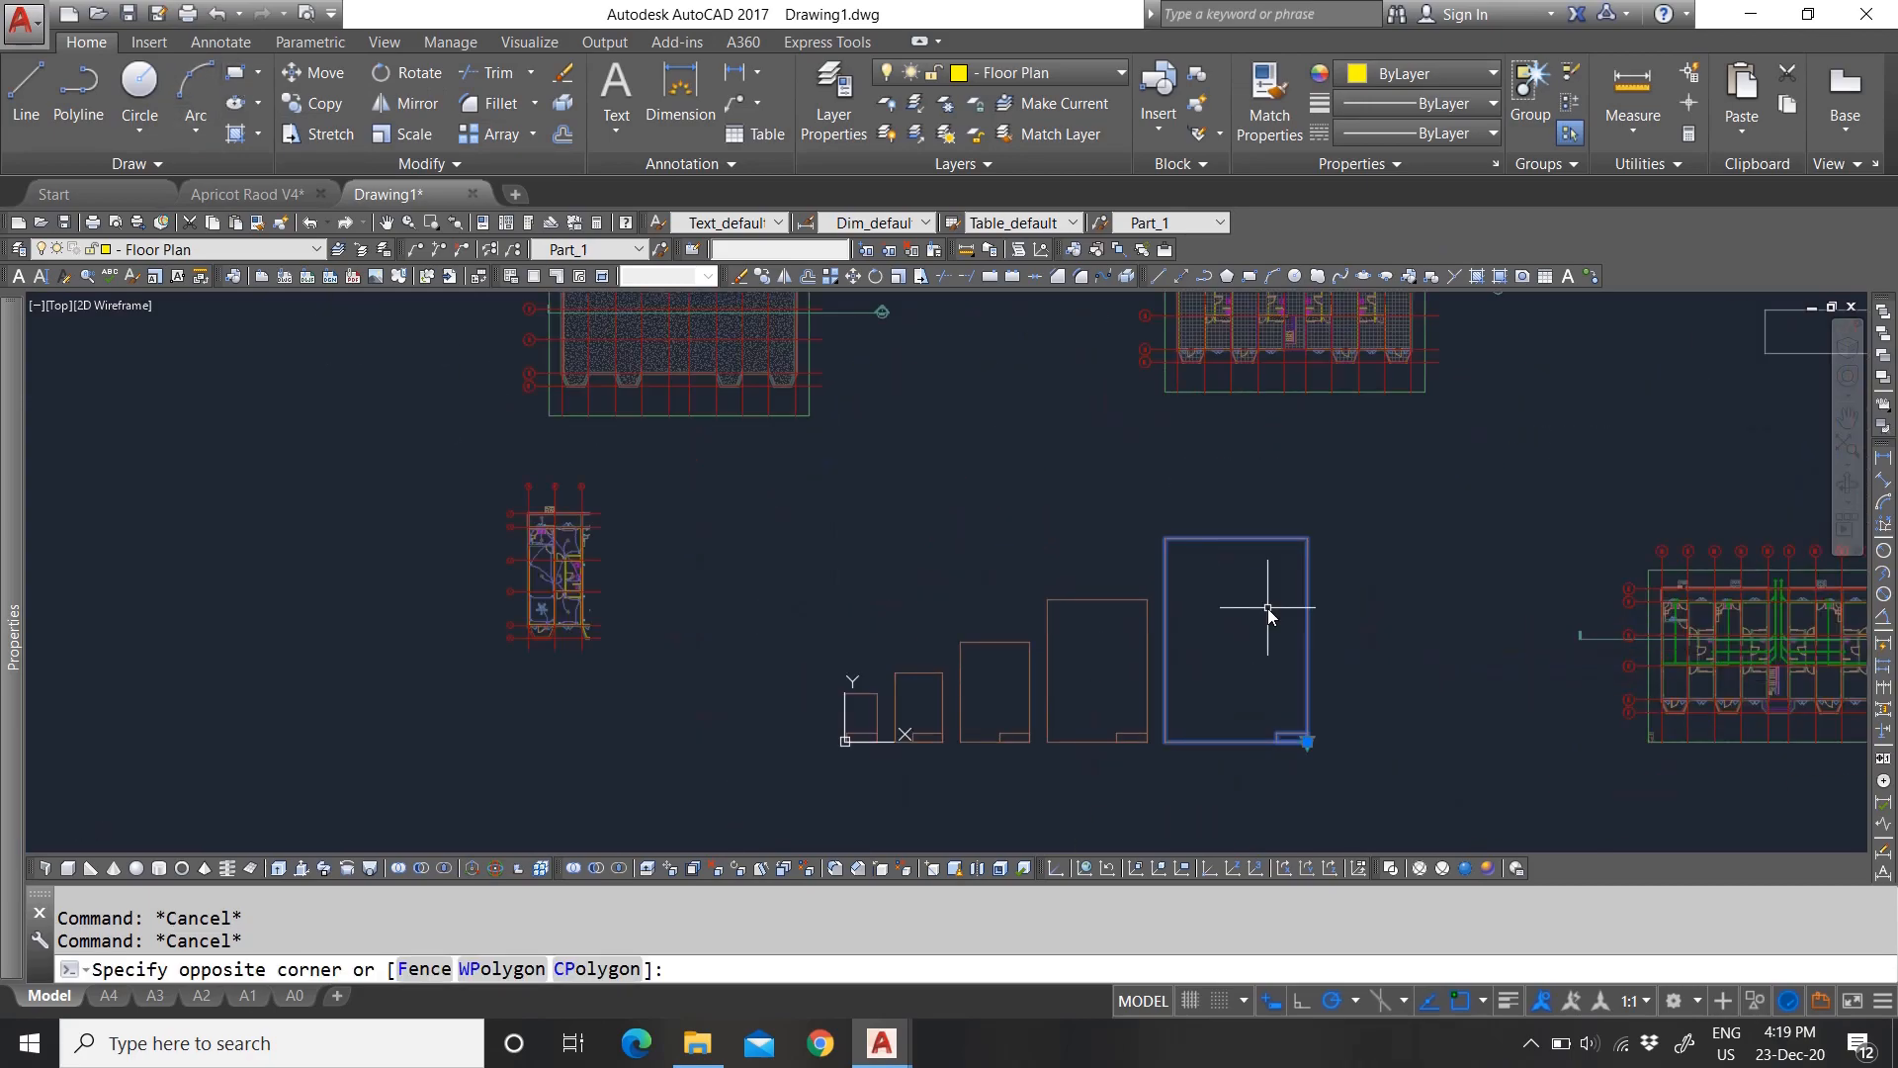
left_click(1268, 607)
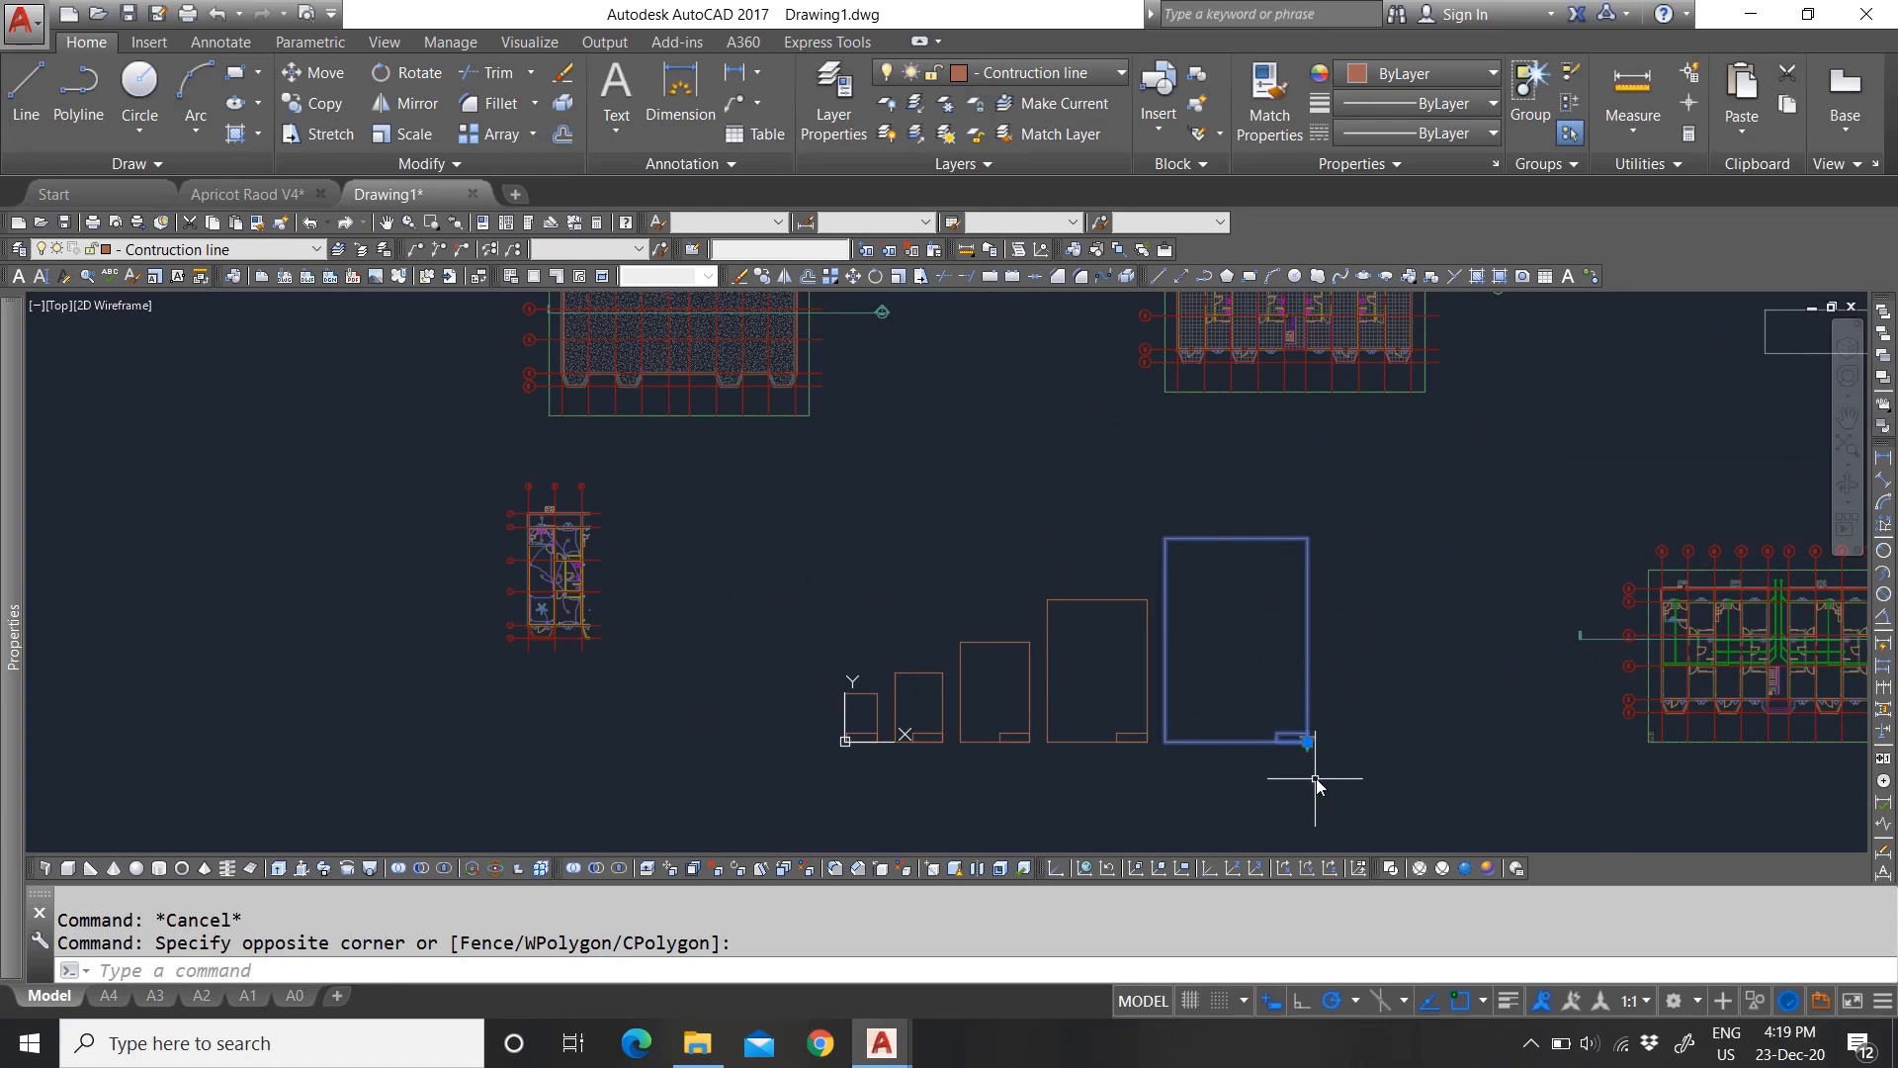
scroll(1315, 786, "up", 5)
scroll(1299, 678, "up", 4)
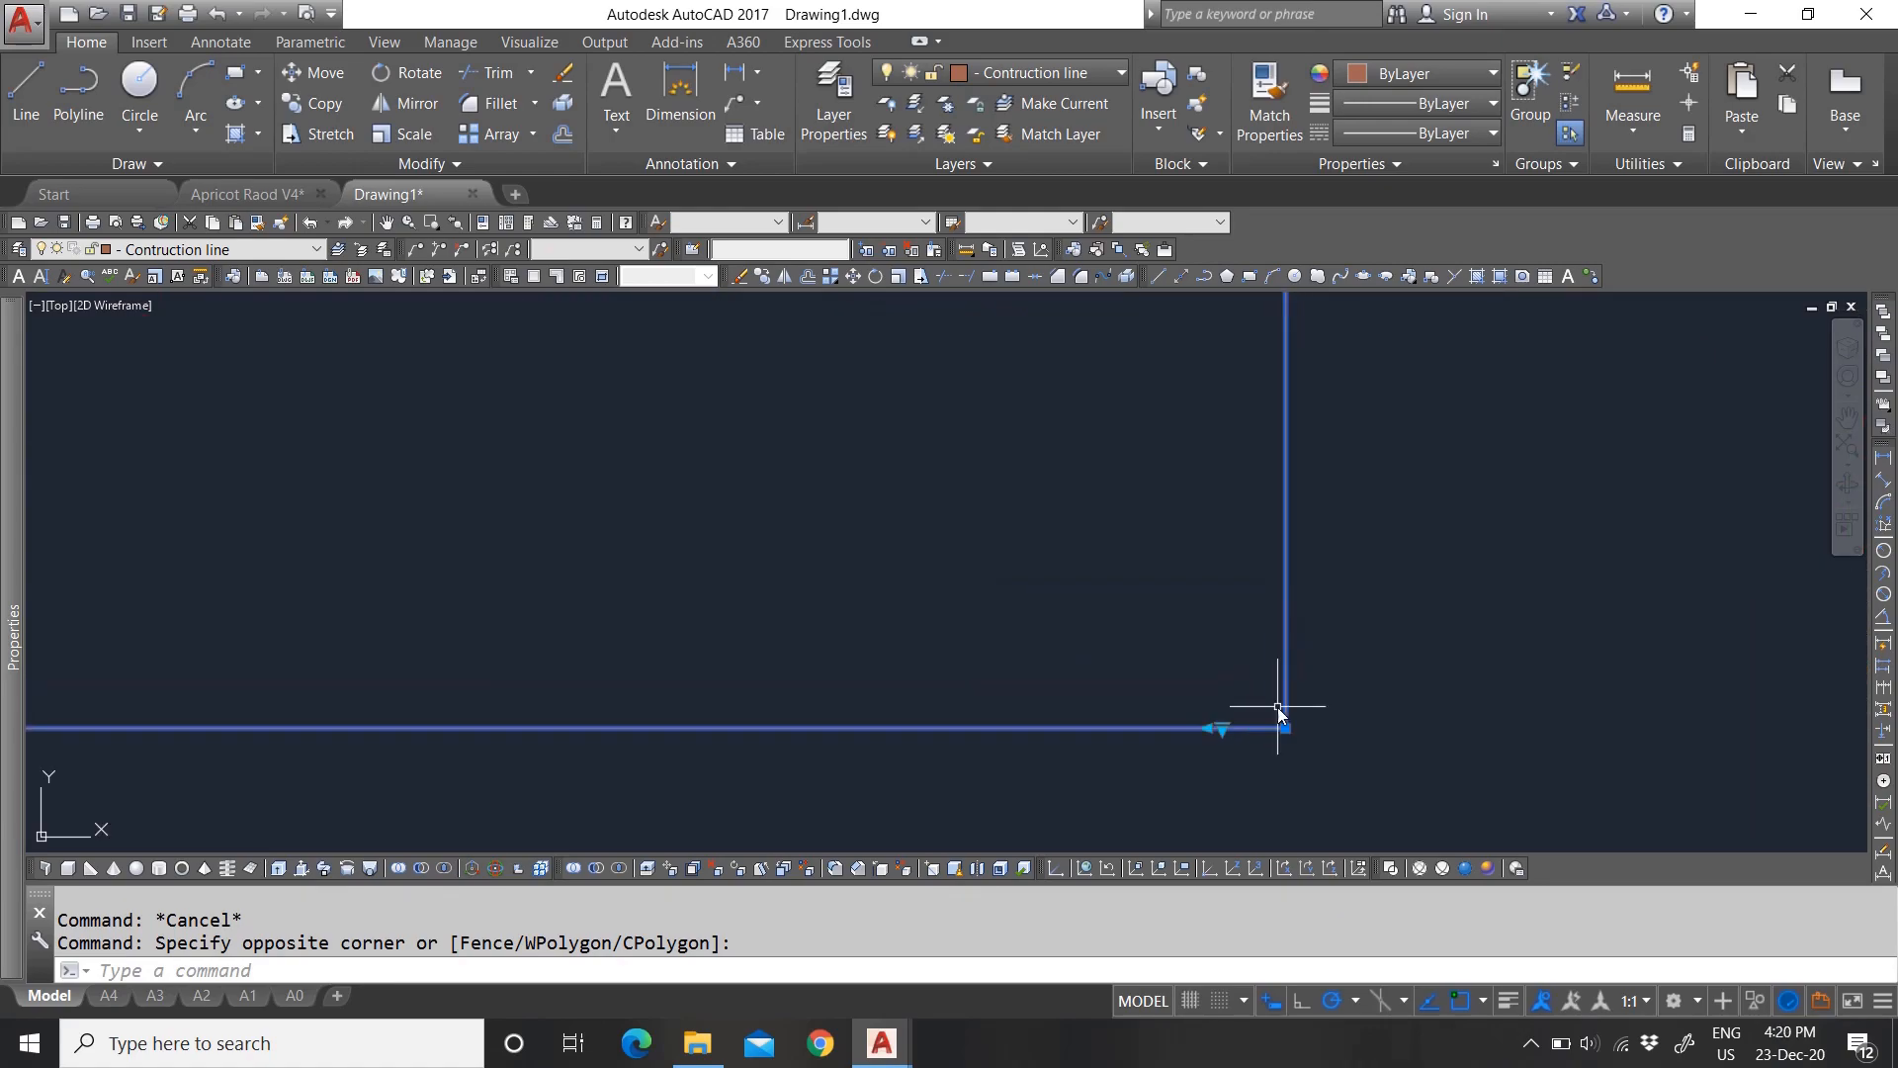
scroll(1227, 682, "down", 3)
key("Escape")
key("Escape")
left_click(1590, 549)
left_click(1192, 516)
scroll(1222, 698, "up", 3)
left_click(1228, 643)
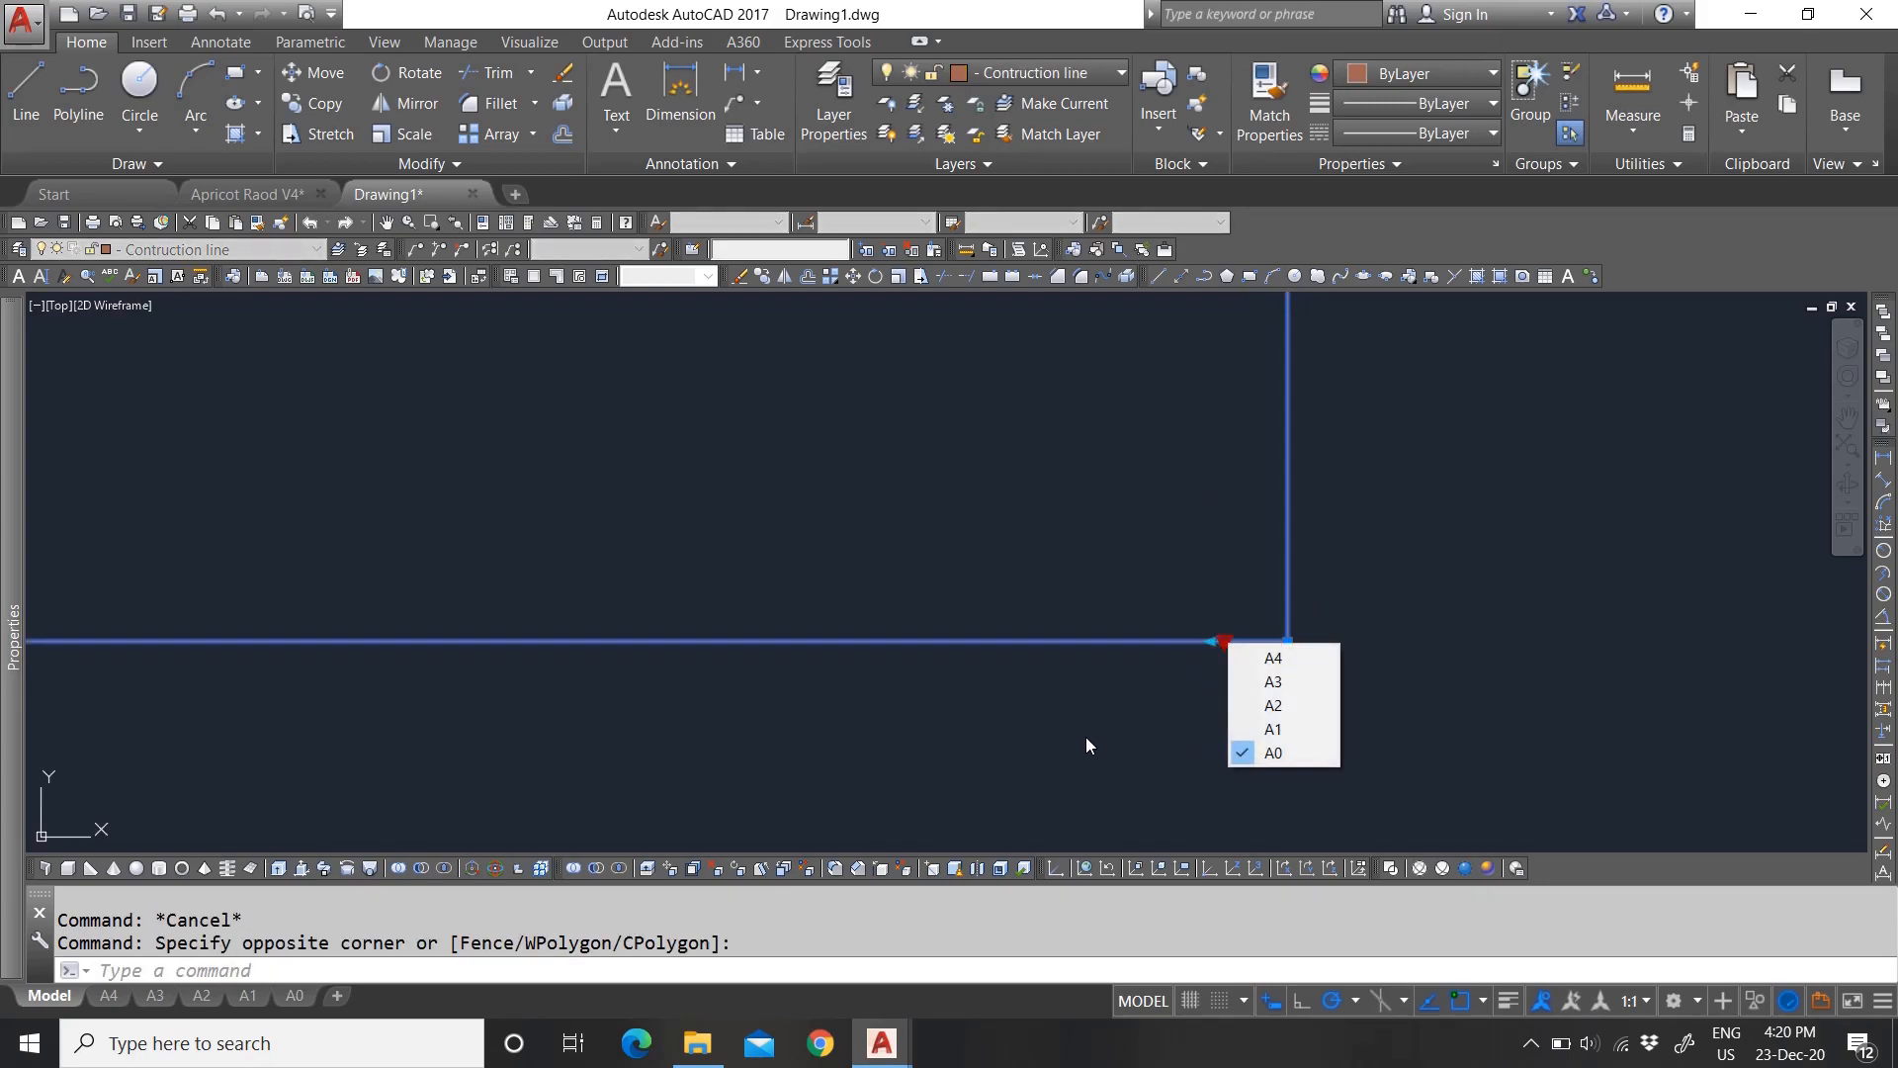
key("Escape")
Step: Look over the row of sheet frames and open the A0 layout
scroll(1236, 714, "down", 3)
scroll(1235, 733, "down", 5)
scroll(1053, 704, "up", 3)
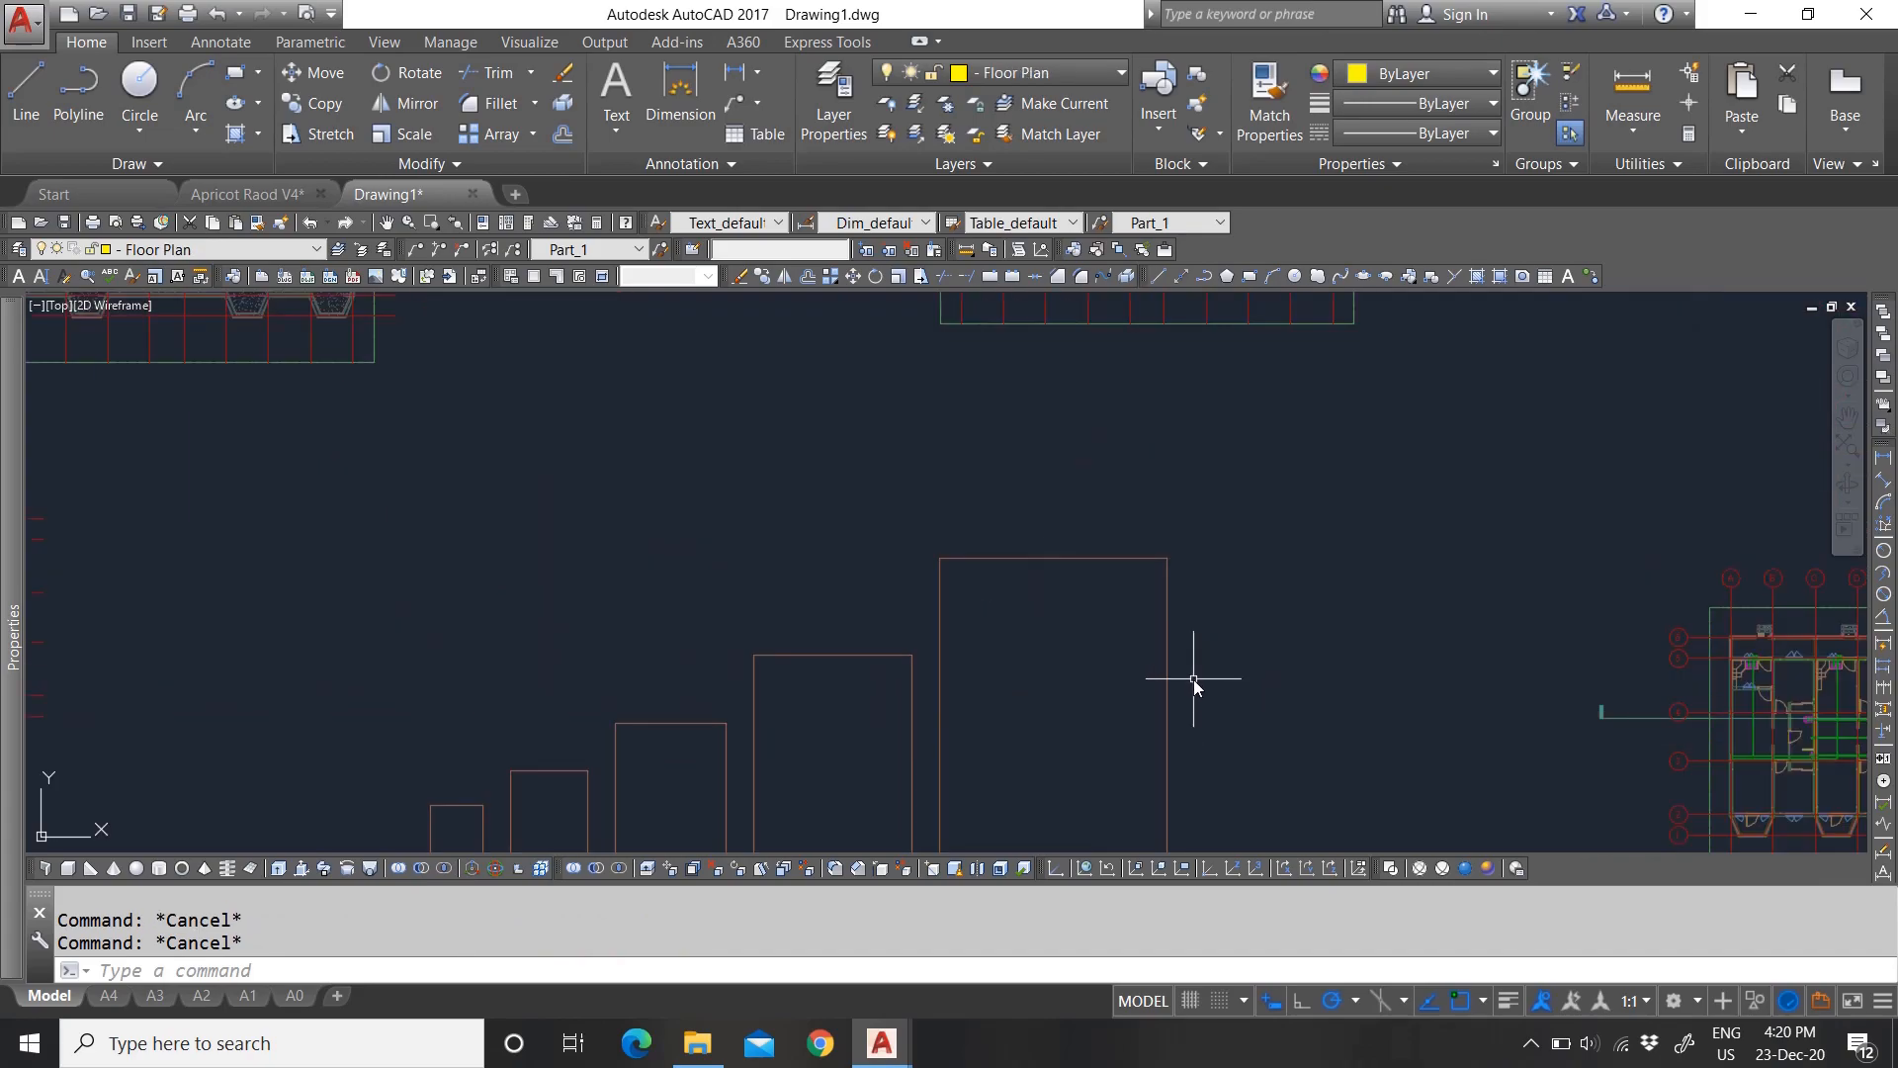
scroll(1194, 679, "down", 4)
scroll(1136, 645, "up", 4)
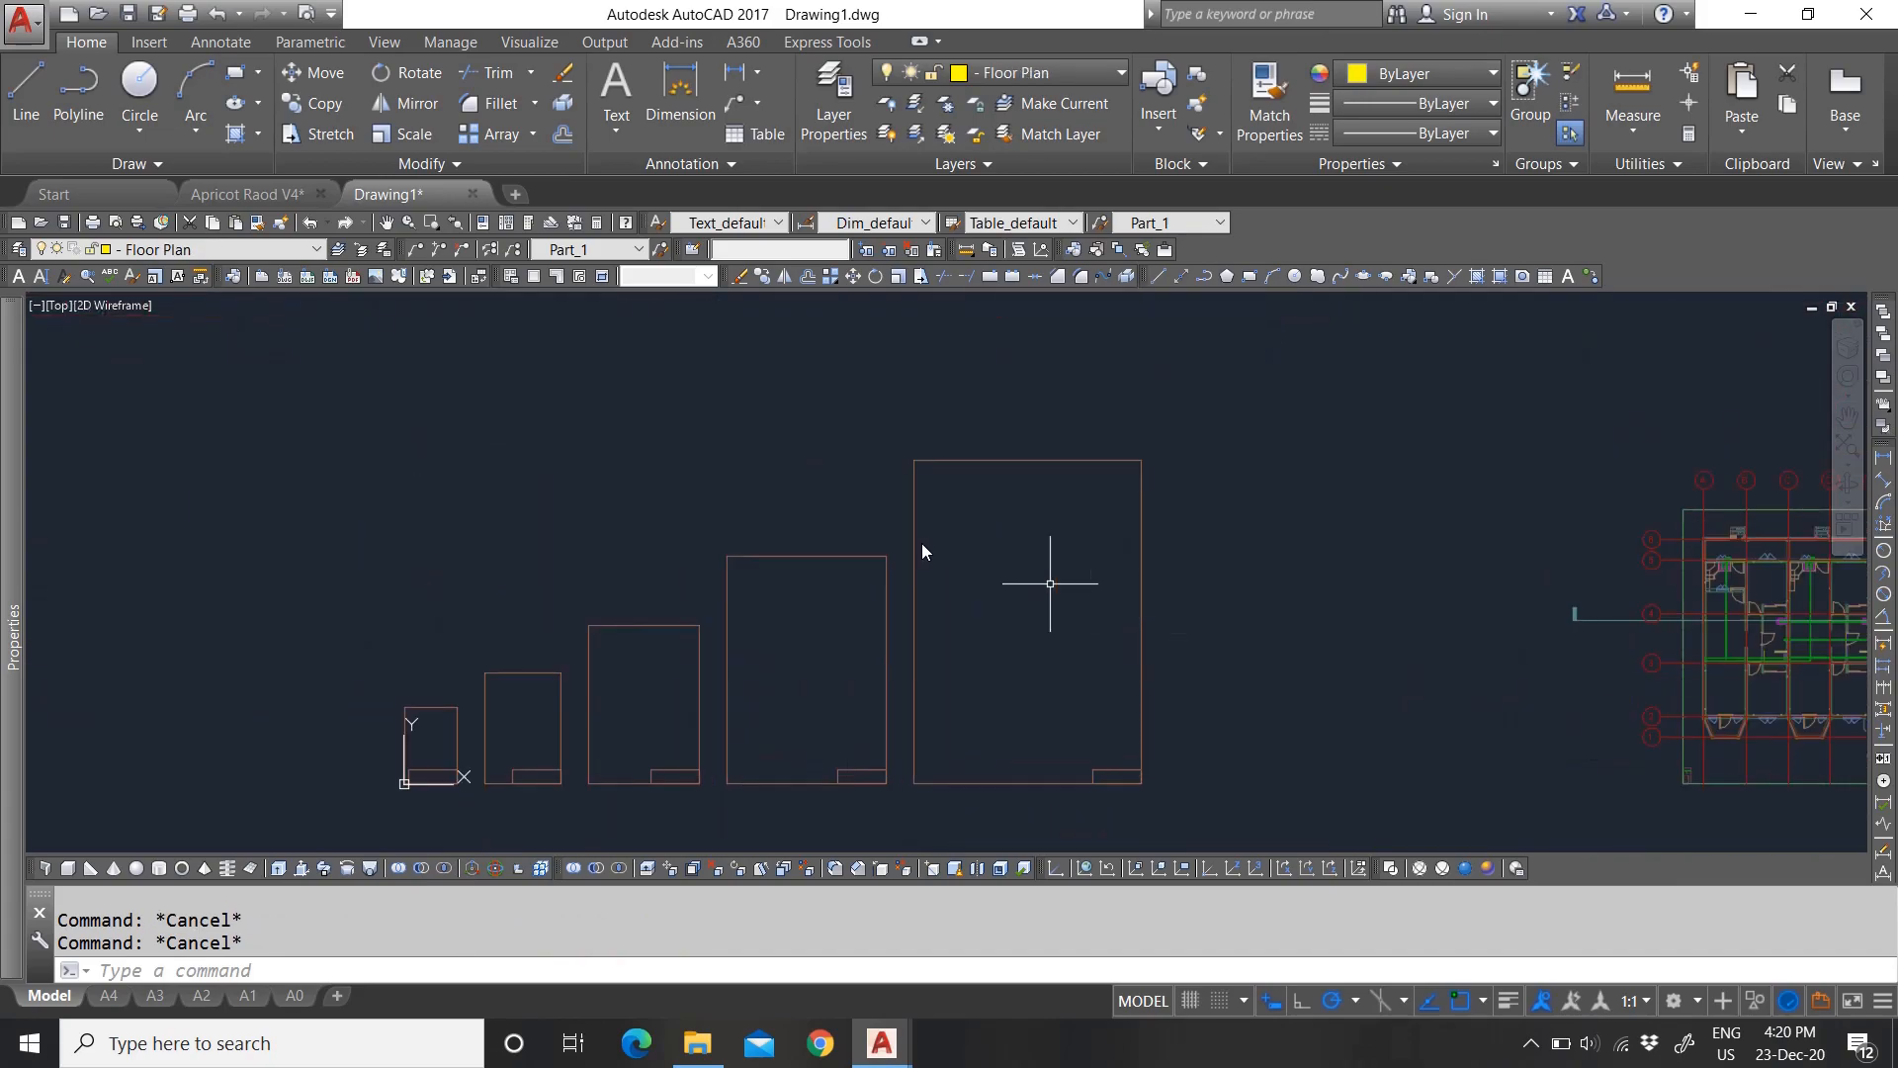
left_click(292, 997)
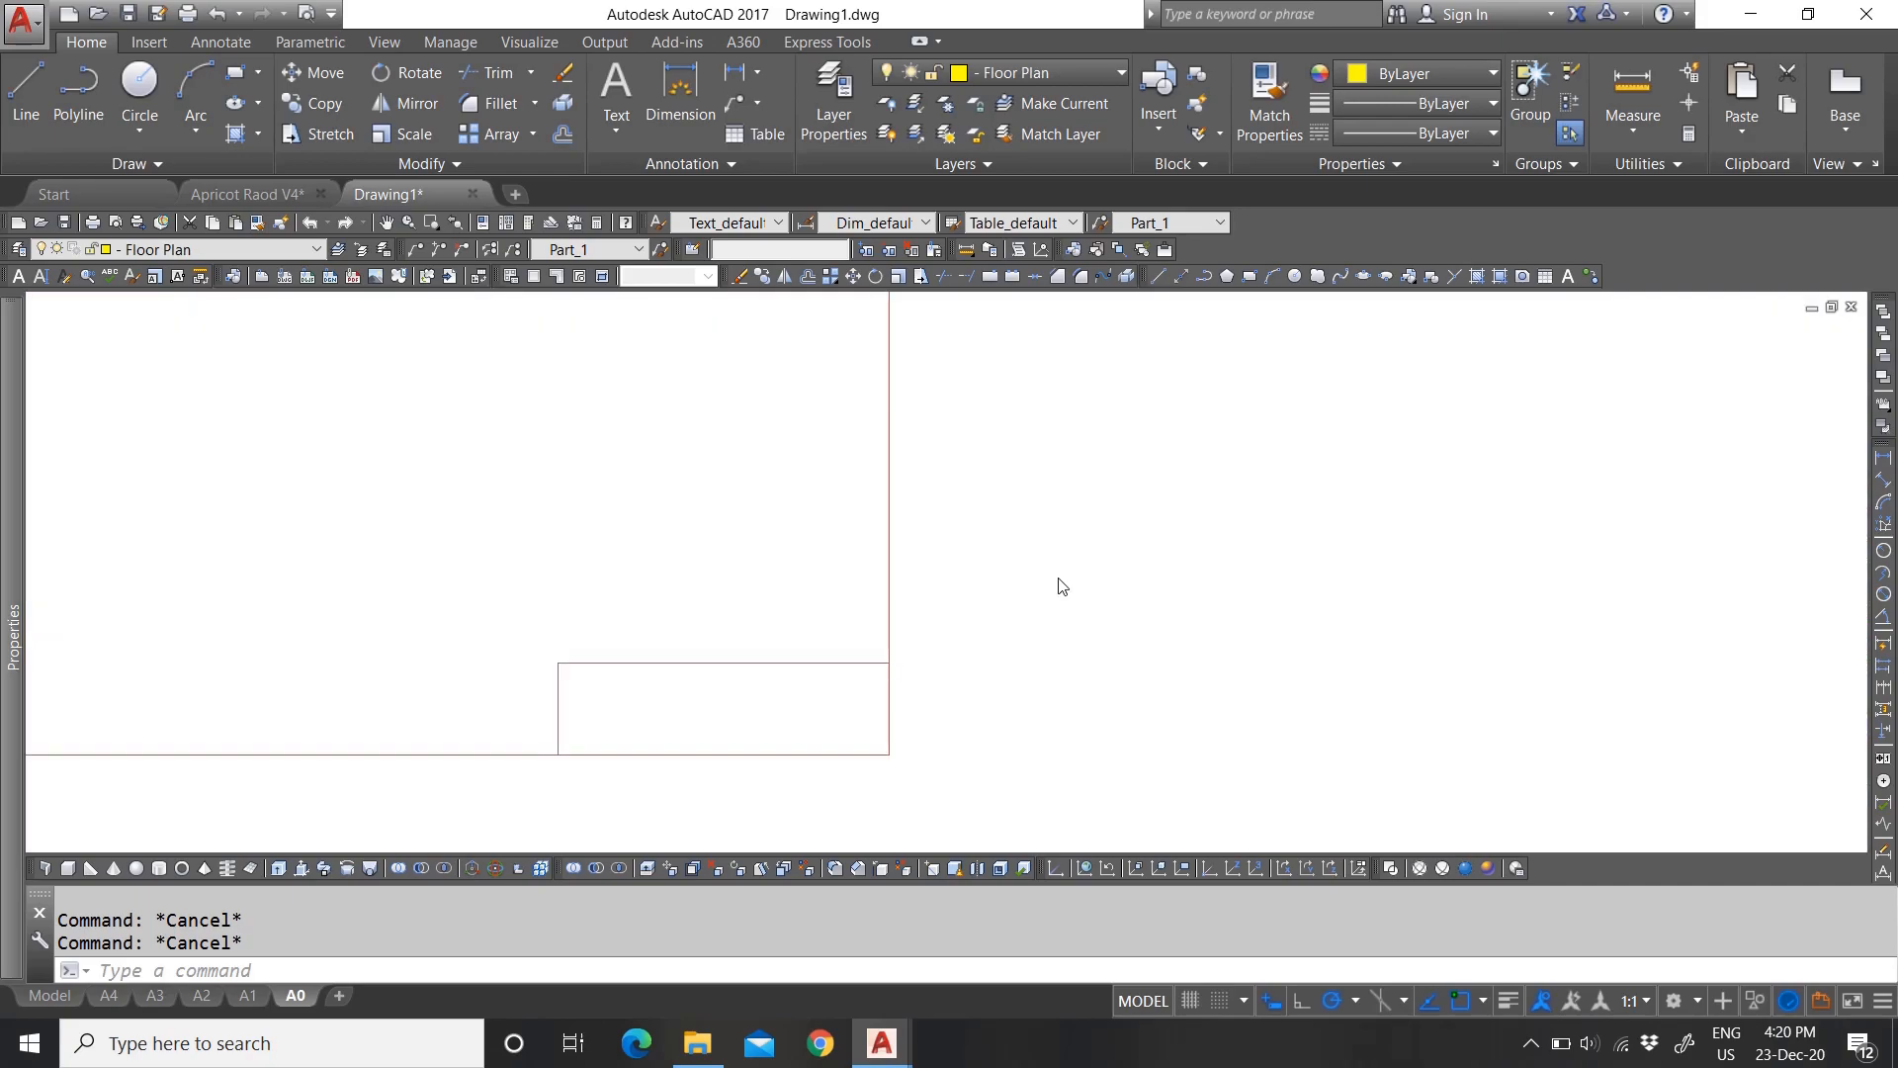
Step: Examine the A0 layout's full sheet and the title block in its corner
scroll(1057, 577, "down", 3)
scroll(843, 712, "down", 2)
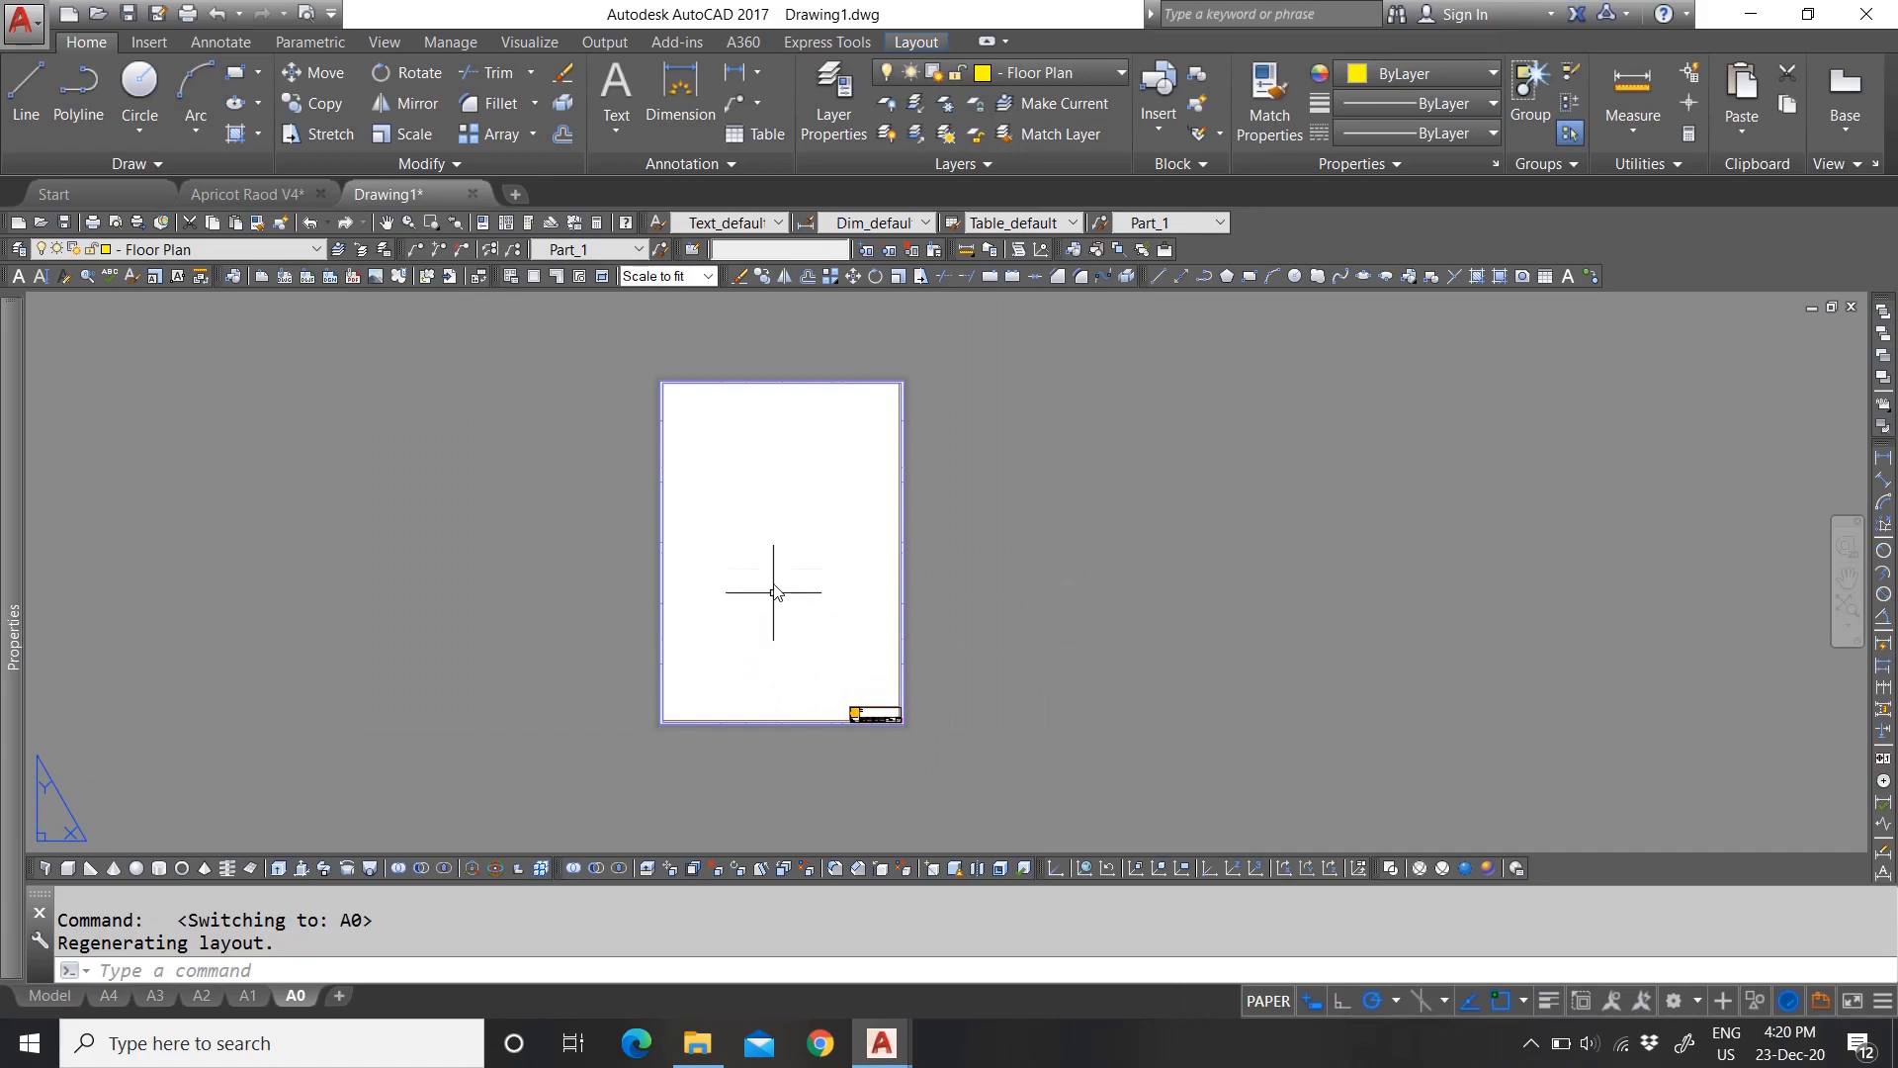
scroll(787, 519, "up", 1)
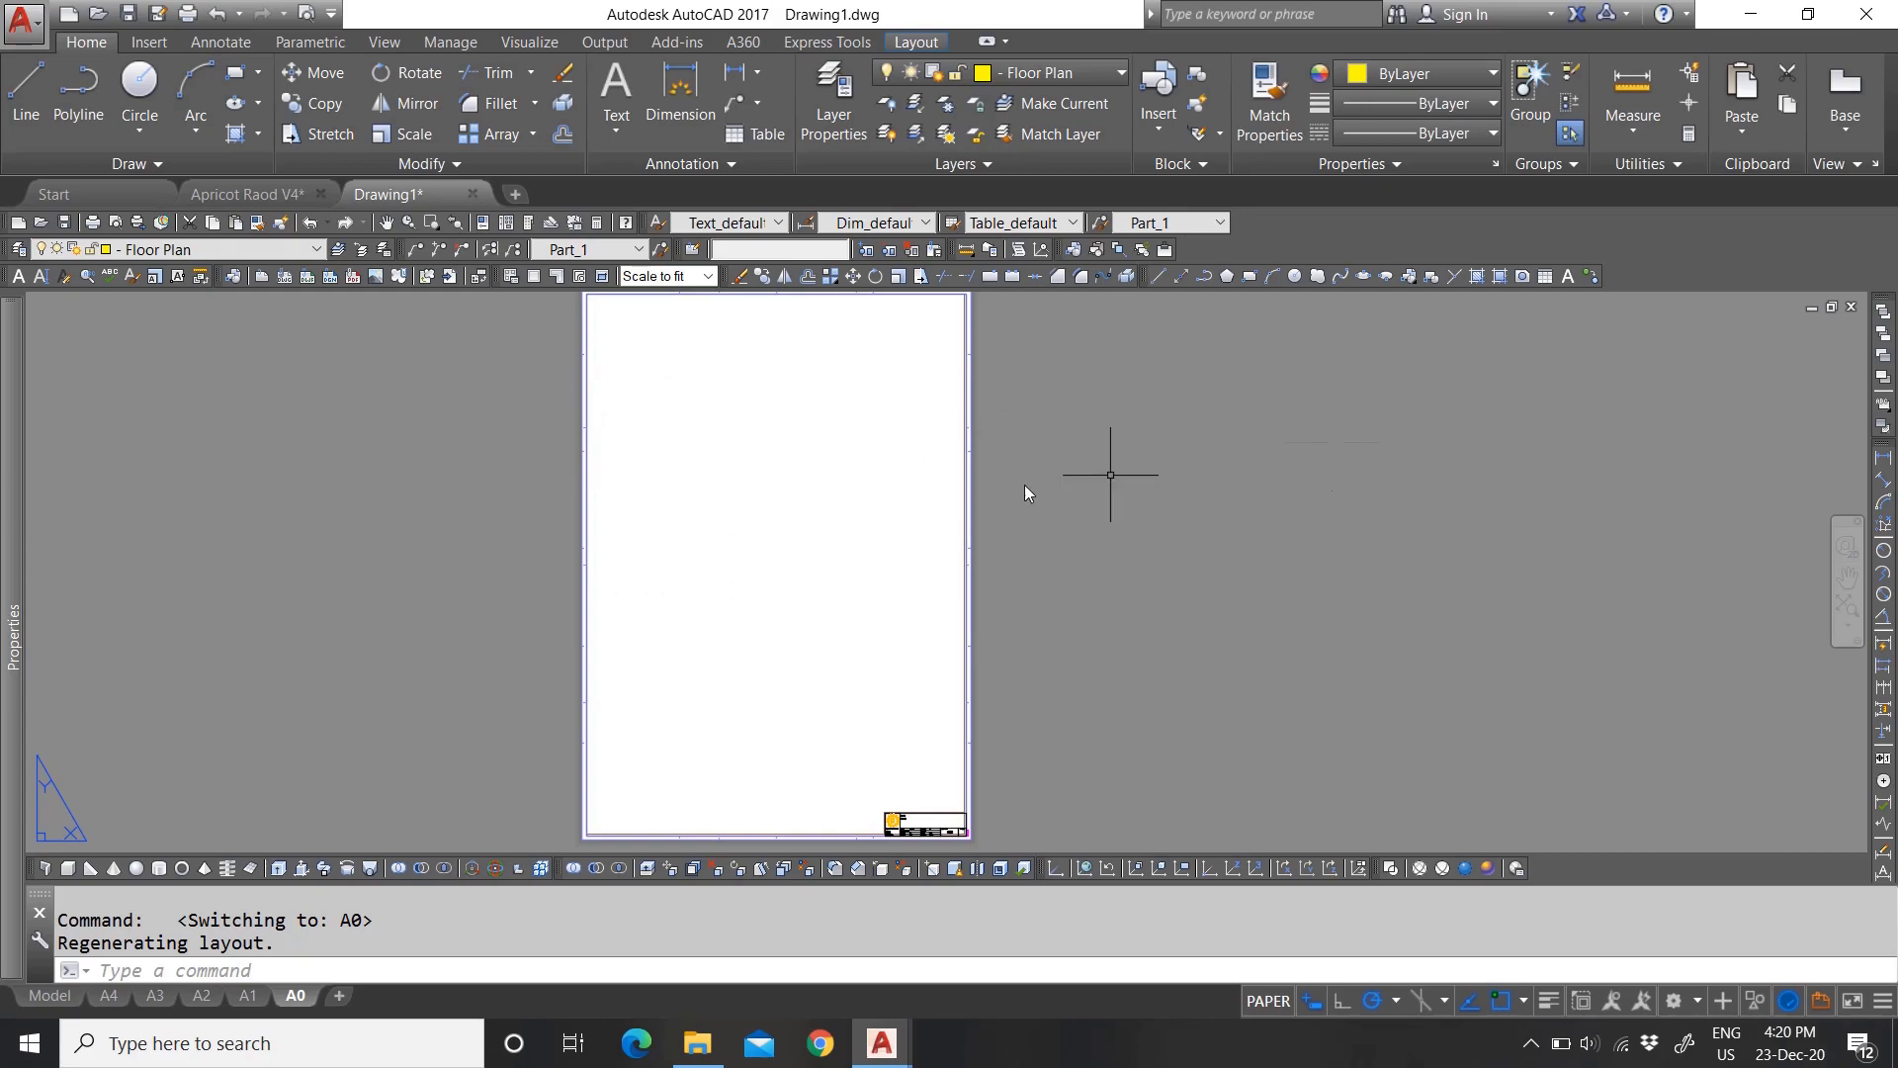
scroll(856, 821, "up", 5)
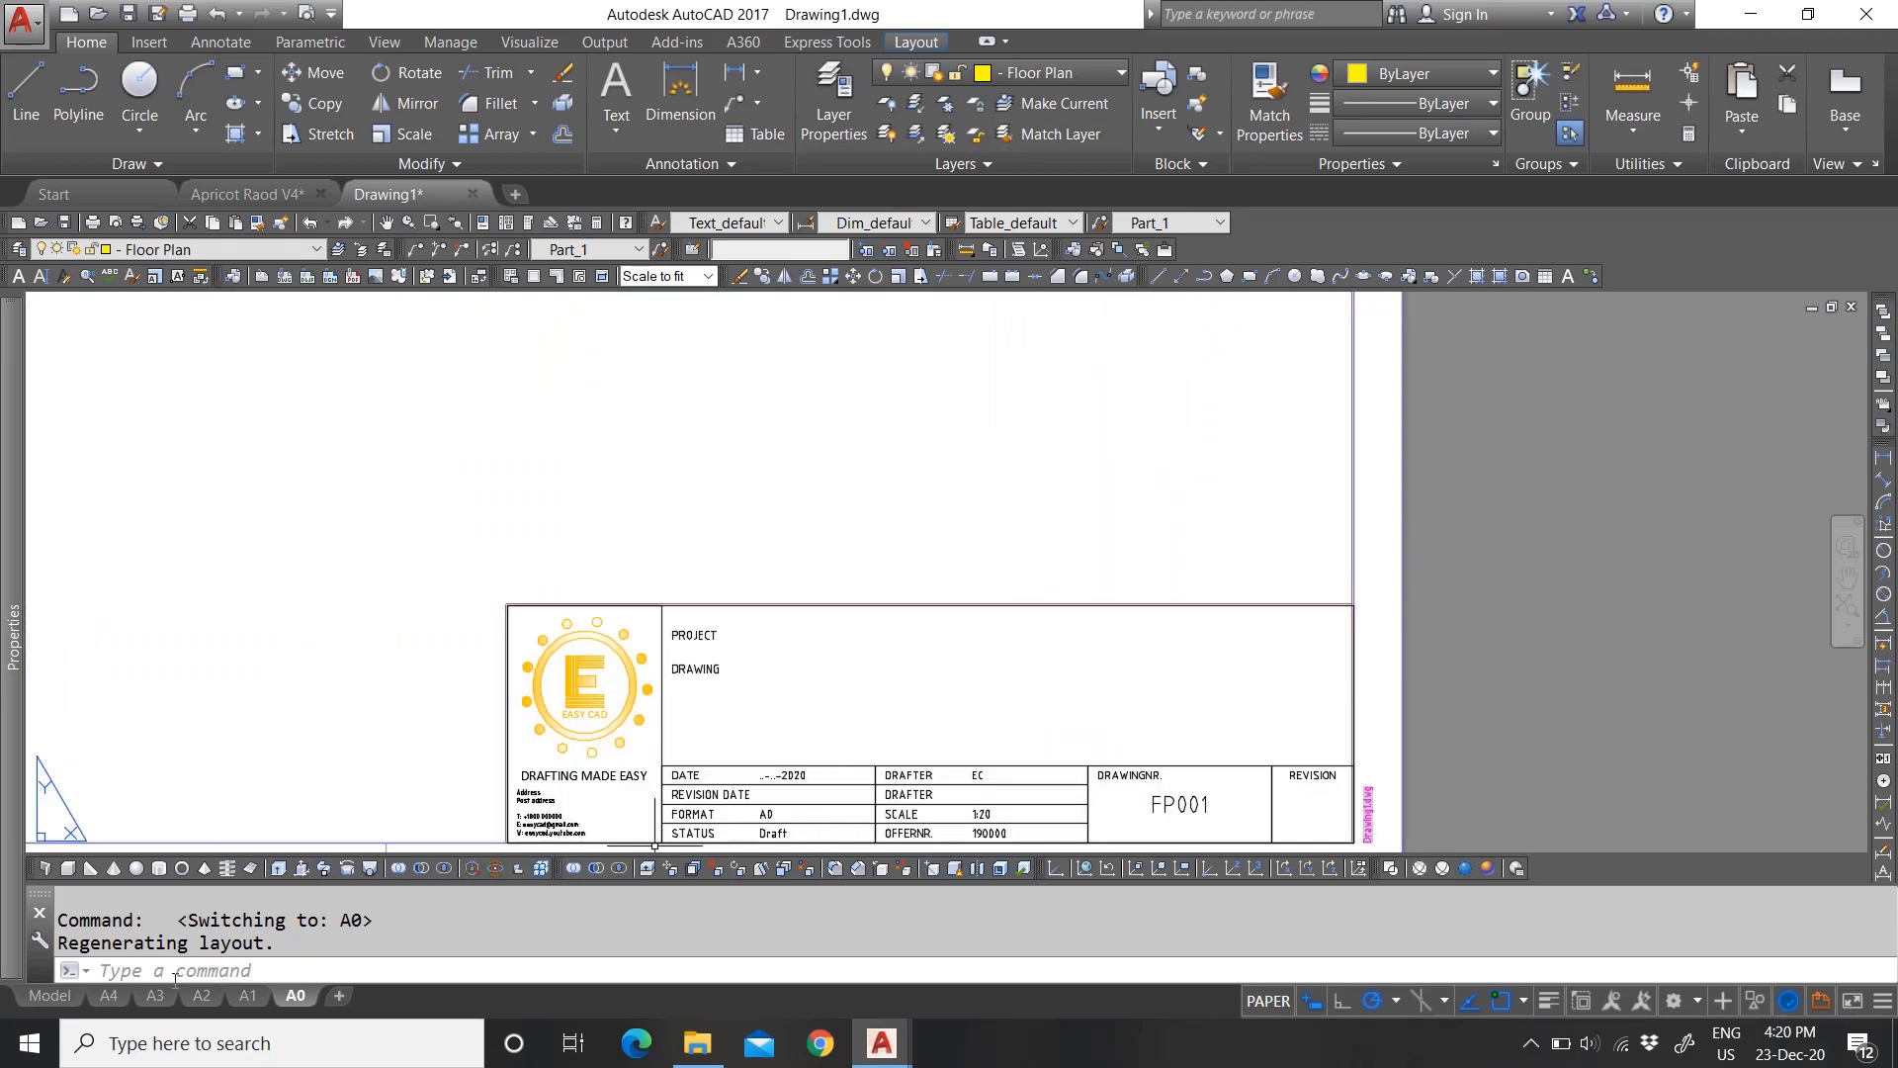
Step: Return to model space, select the largest sheet frame block, and review its custom format and scale properties
left_click(58, 998)
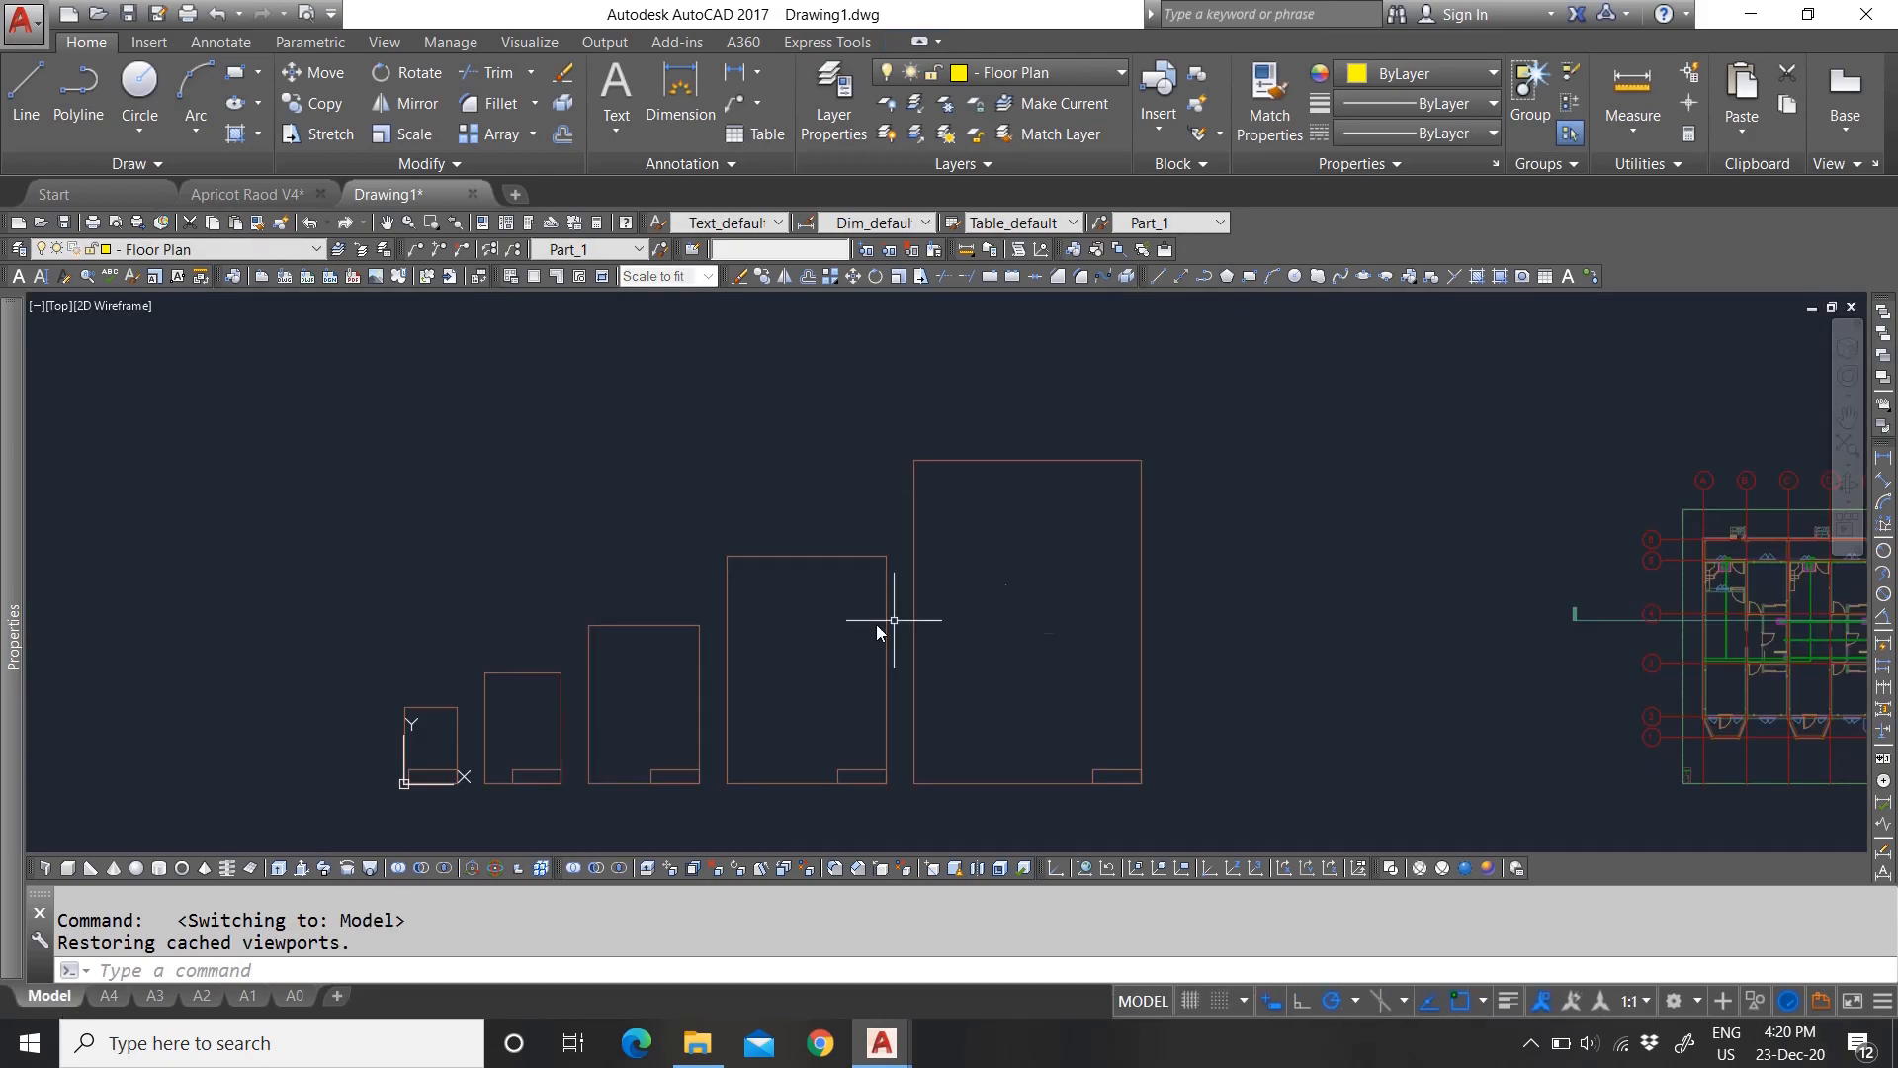
scroll(1005, 638, "down", 7)
scroll(957, 583, "up", 4)
scroll(957, 588, "down", 1)
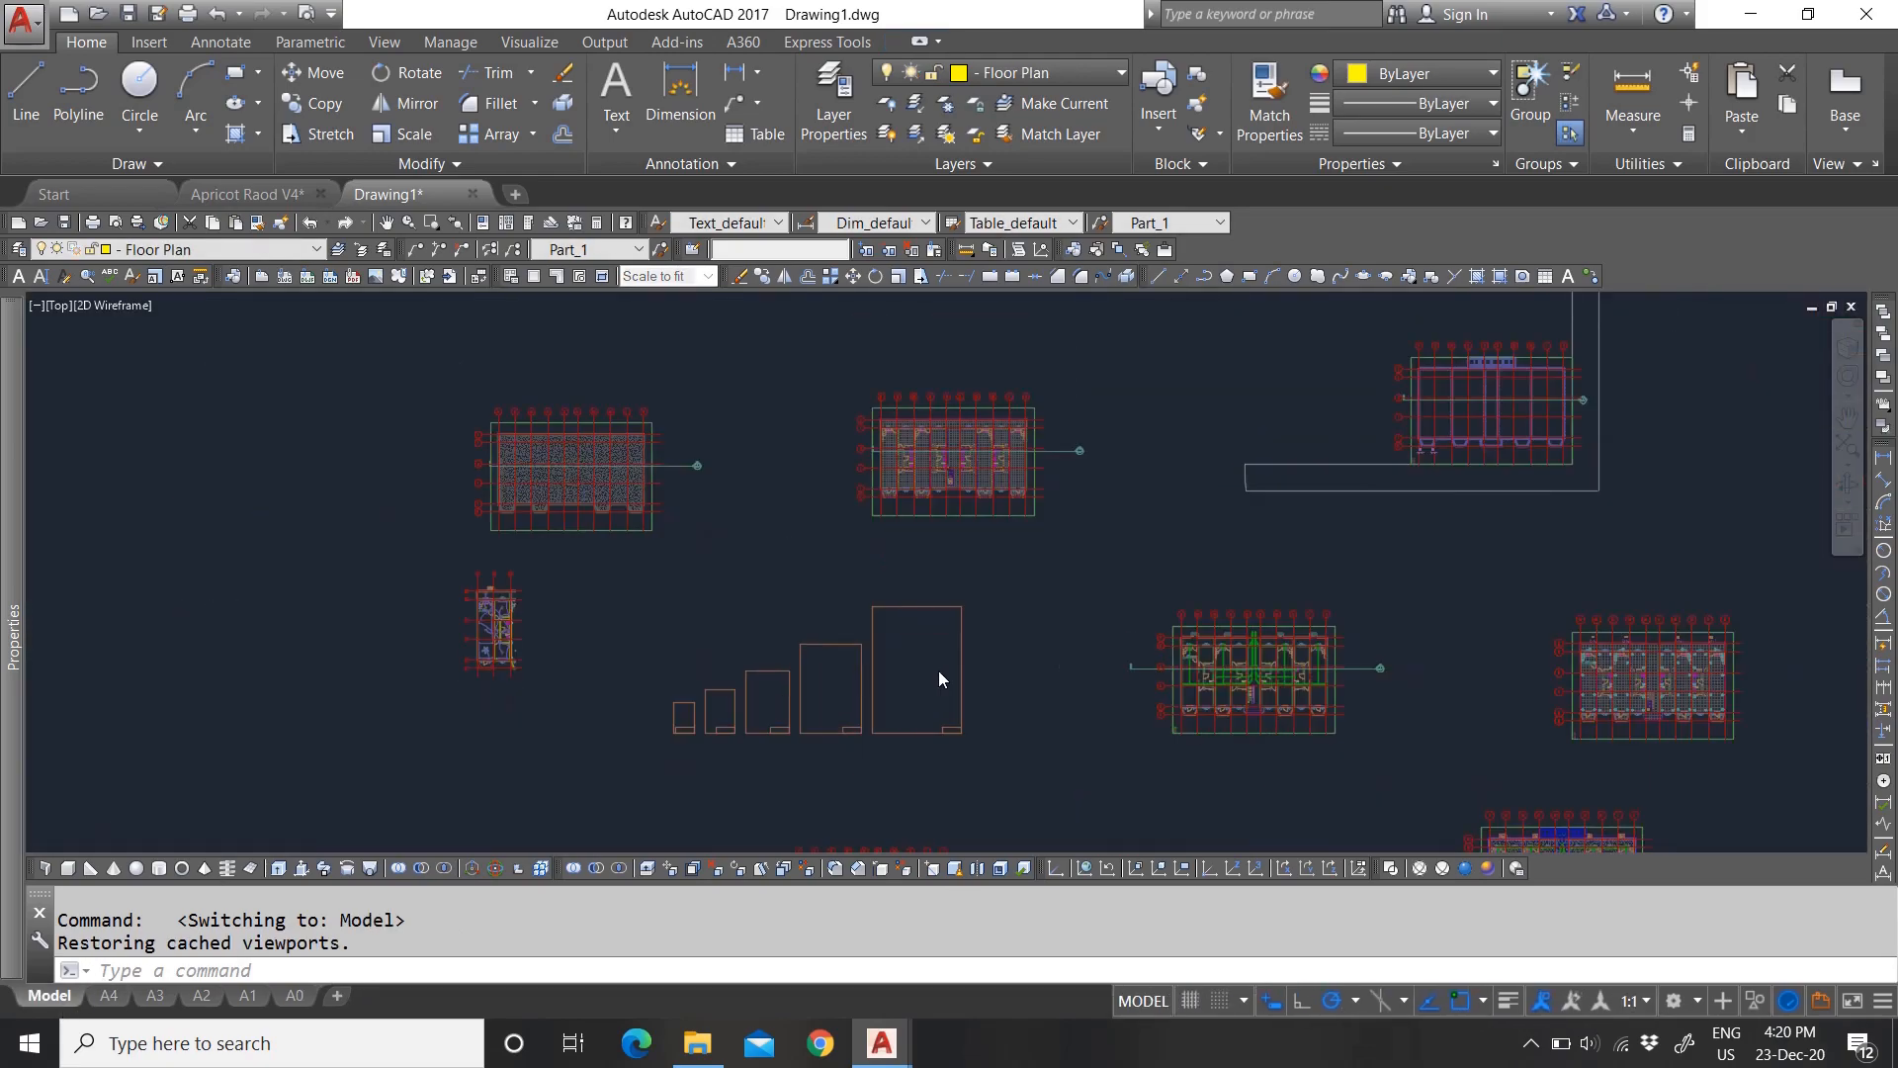
scroll(941, 672, "up", 2)
left_click(1033, 703)
left_click(956, 656)
scroll(941, 805, "up", 6)
mouse_move(37, 552)
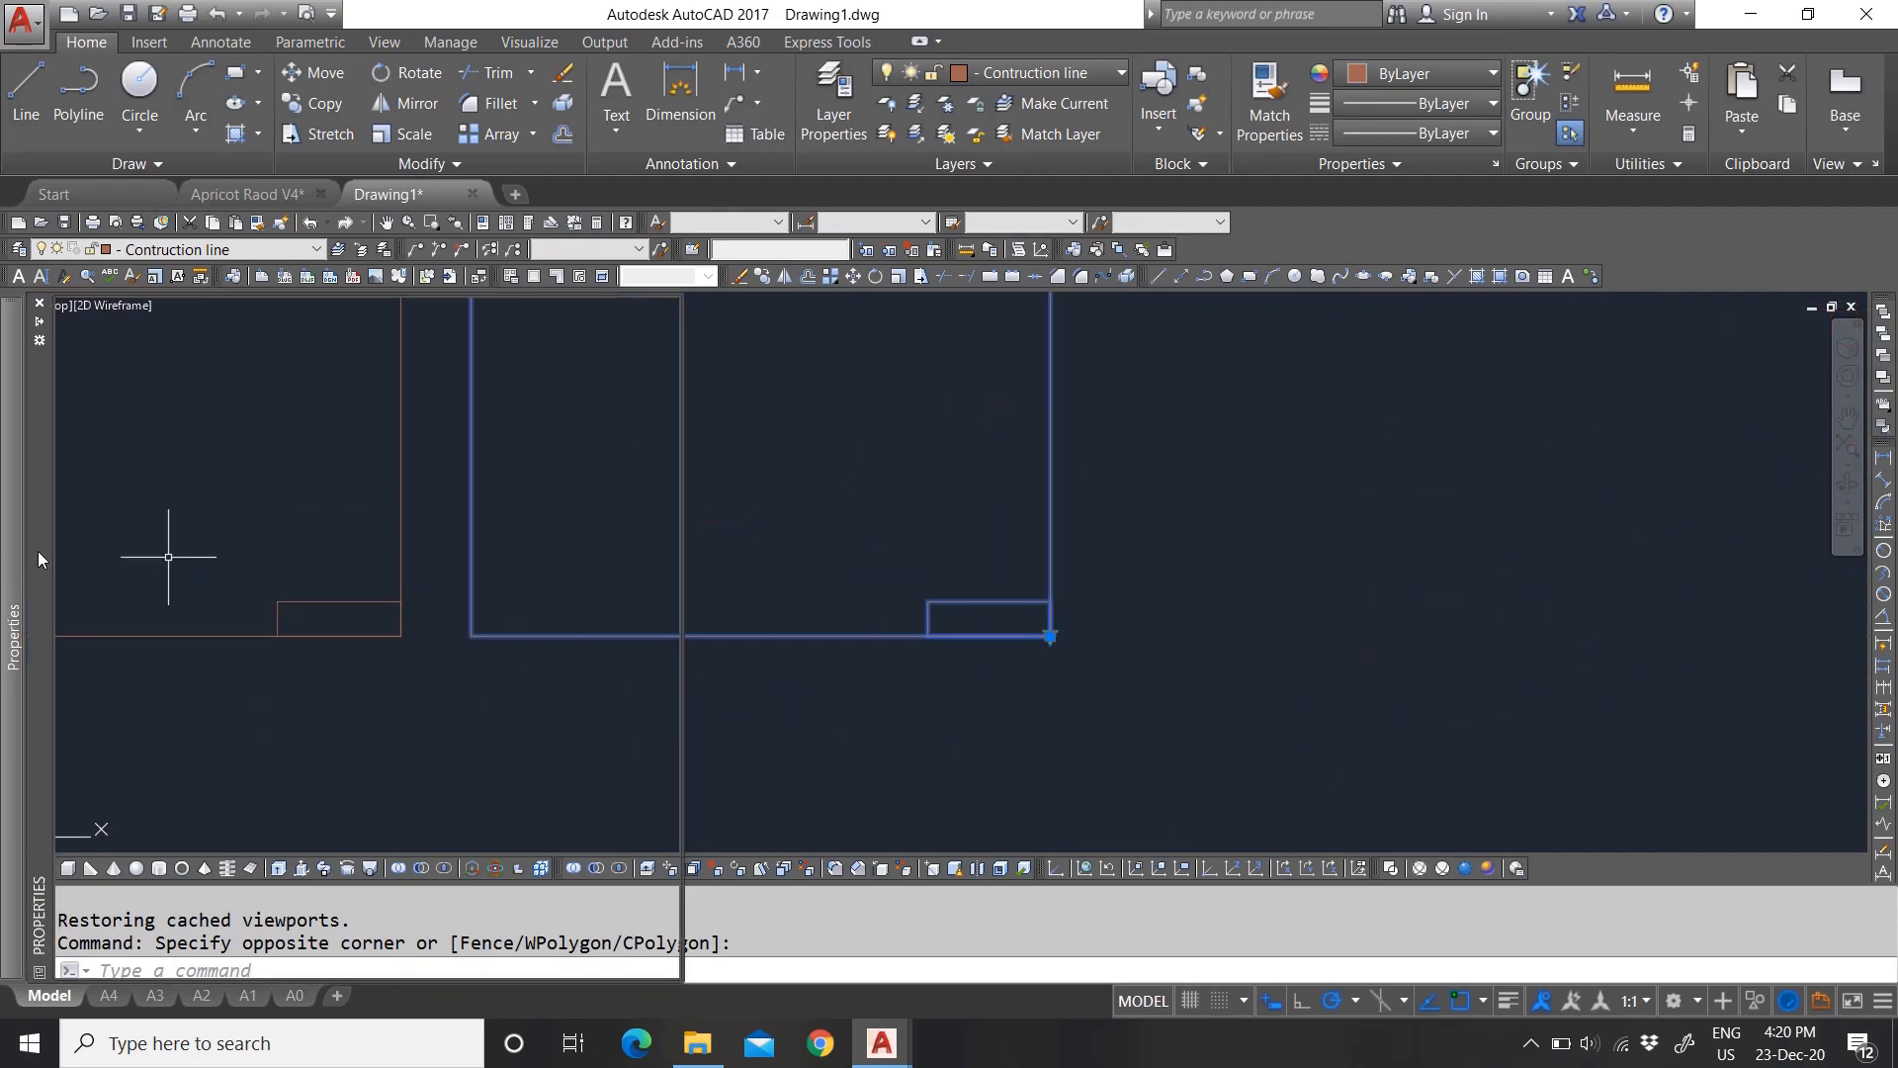
scroll(502, 816, "down", 1)
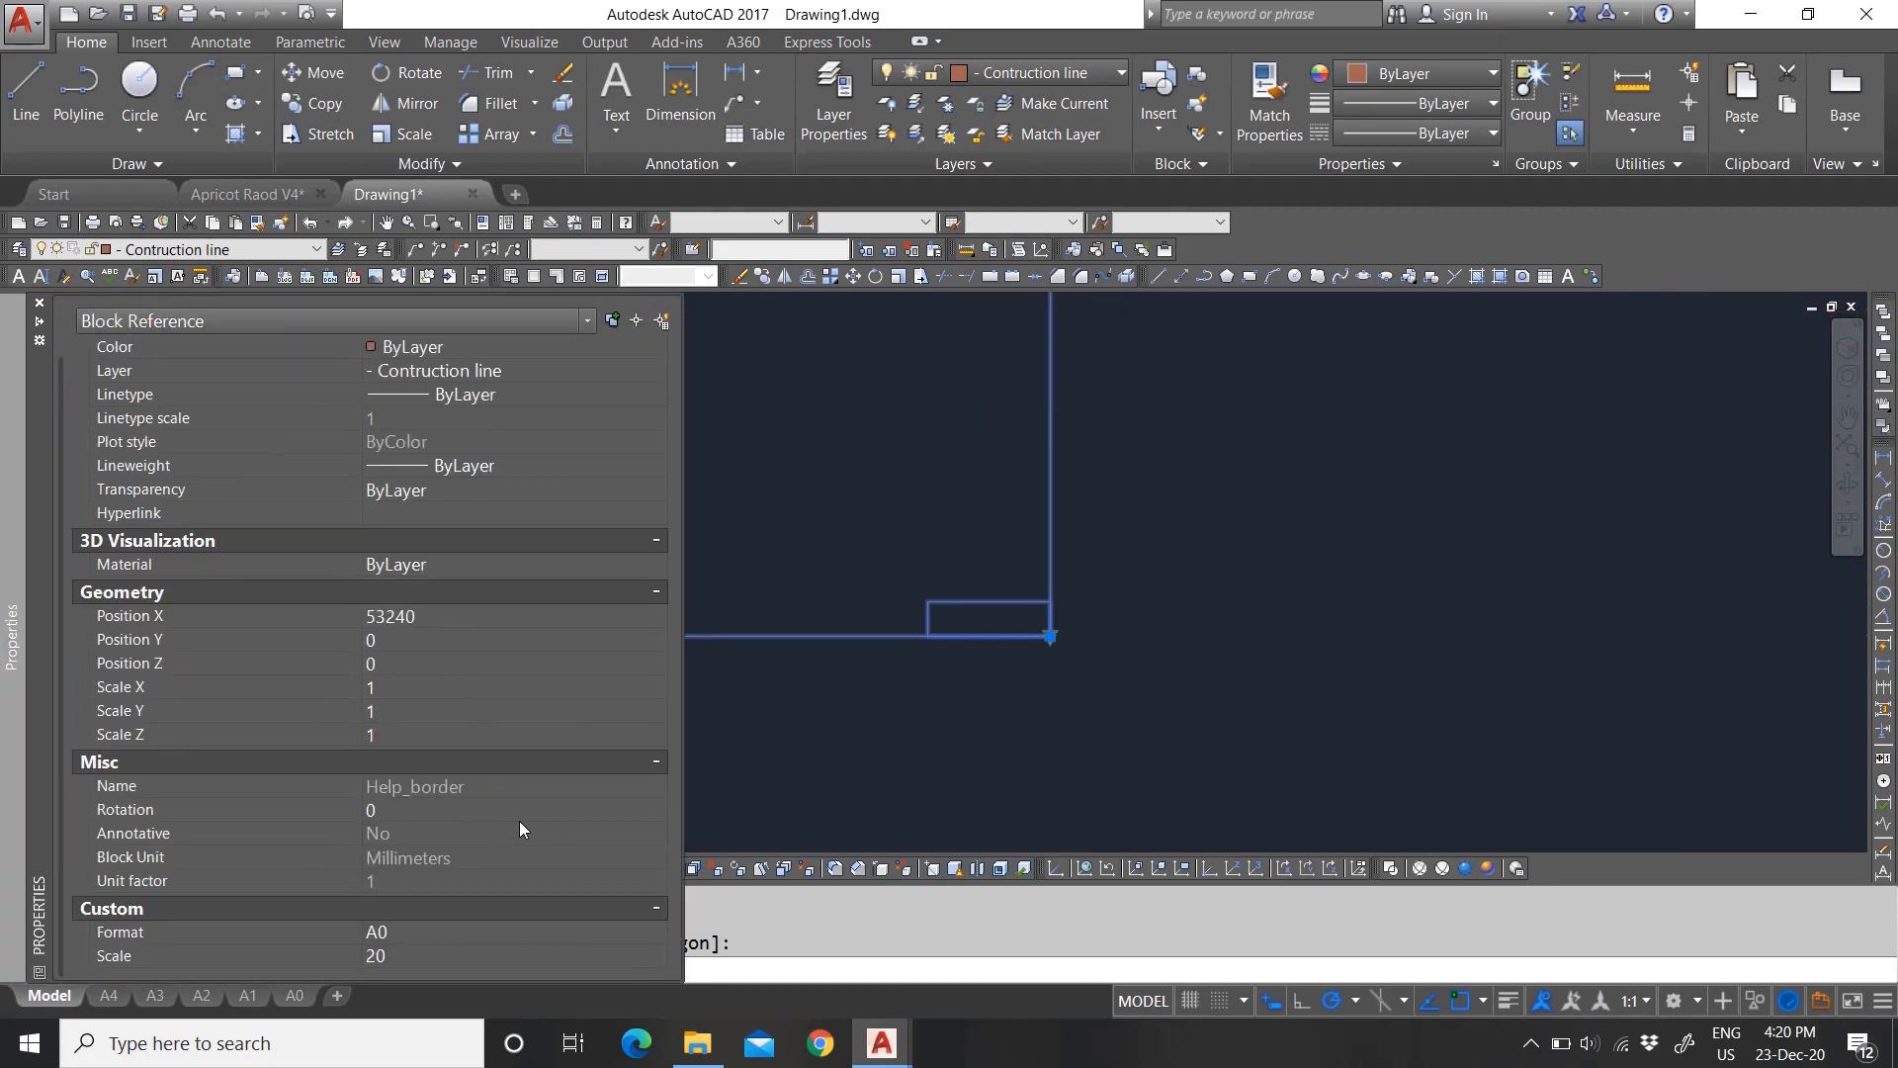
scroll(1063, 707, "down", 4)
scroll(947, 599, "up", 2)
scroll(989, 722, "down", 4)
scroll(944, 753, "up", 2)
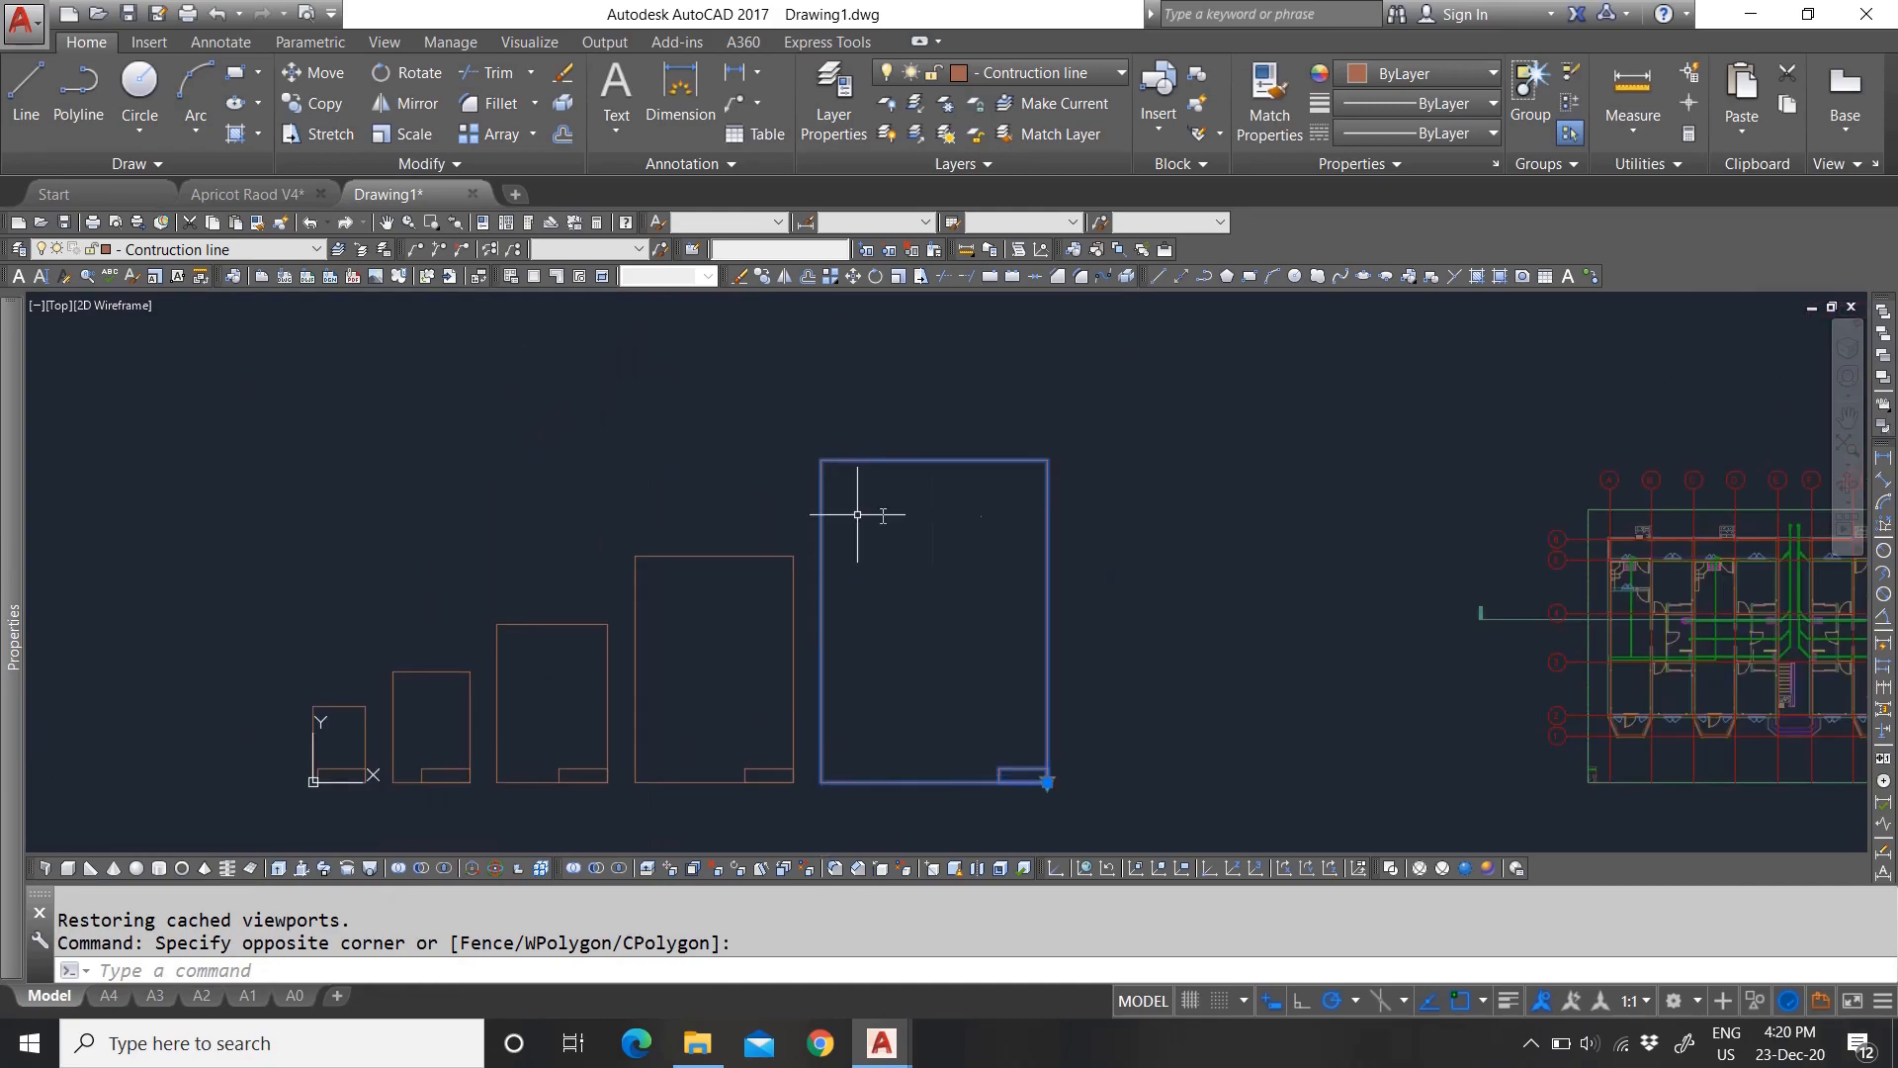
Step: Set the selected A0 sheet frame's scale to 100 and compare the frame's size with the surrounding floor plans
mouse_move(12, 632)
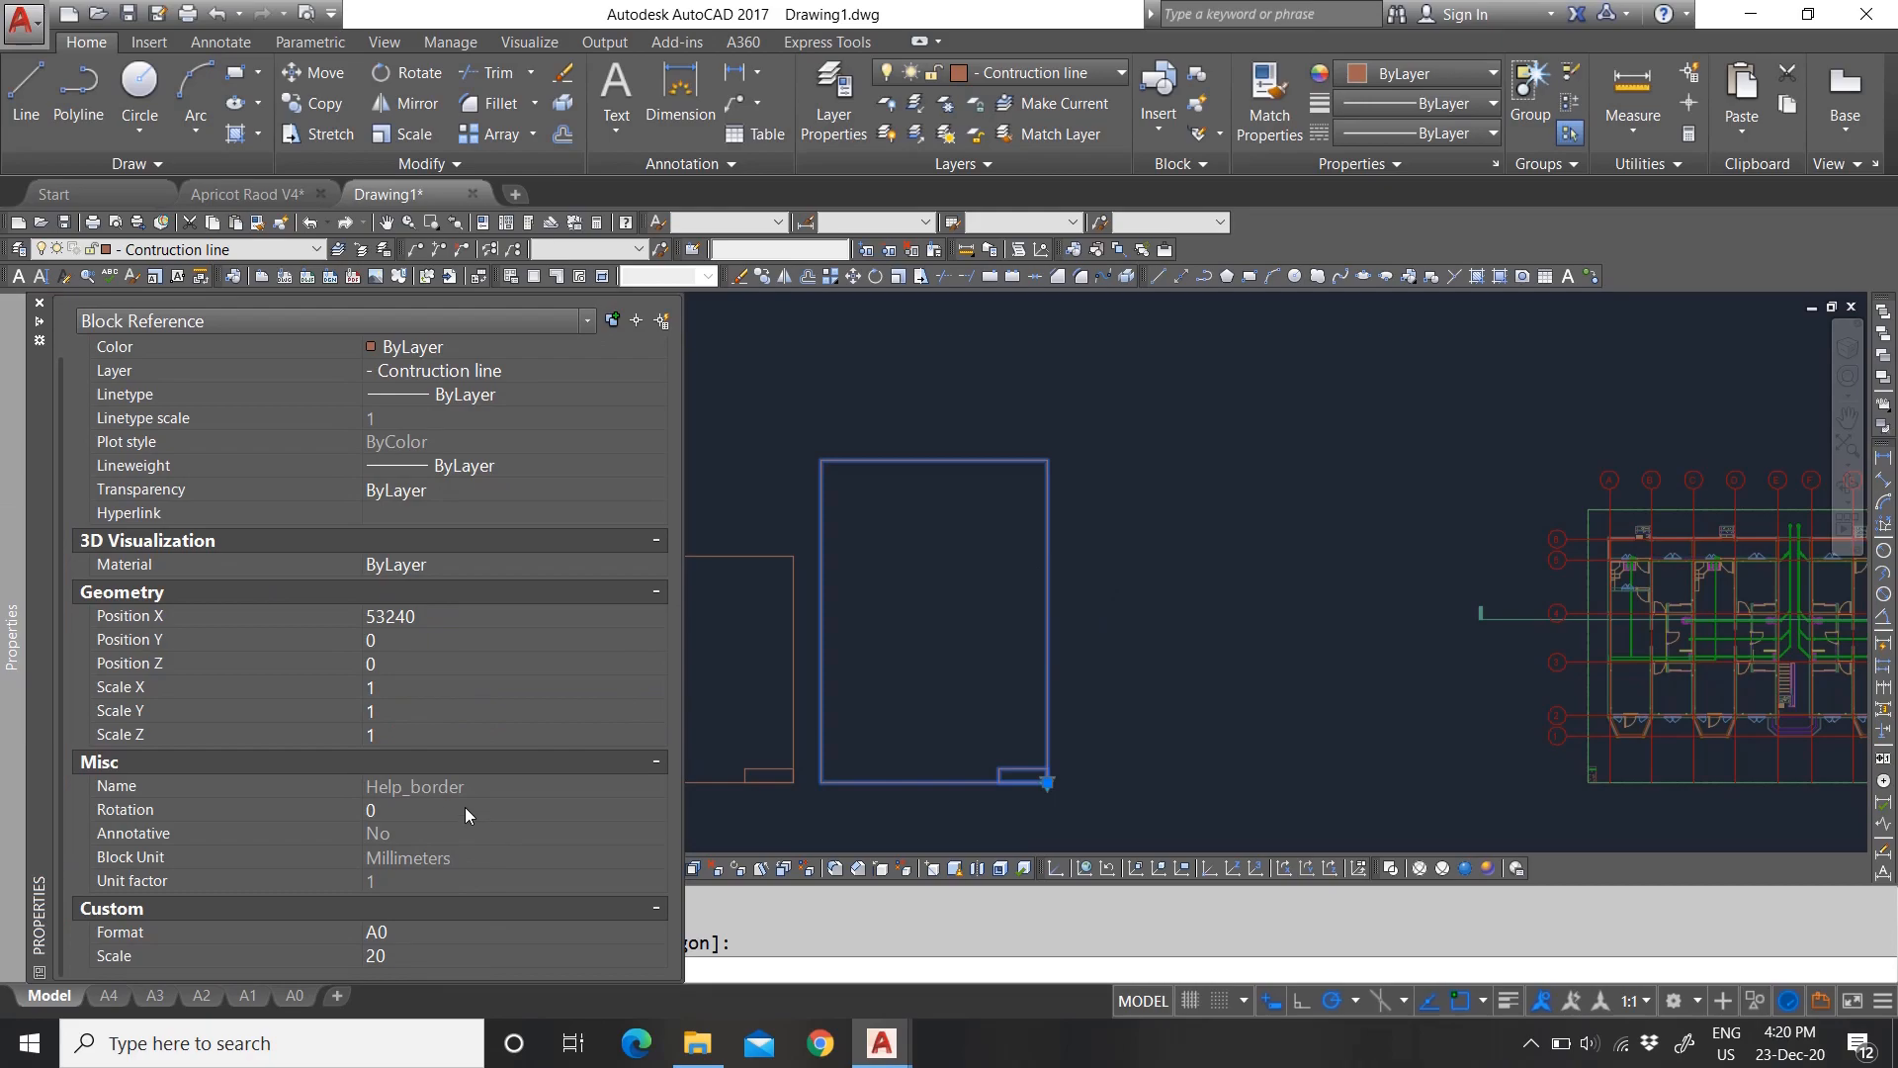
left_click(433, 953)
left_click(424, 931)
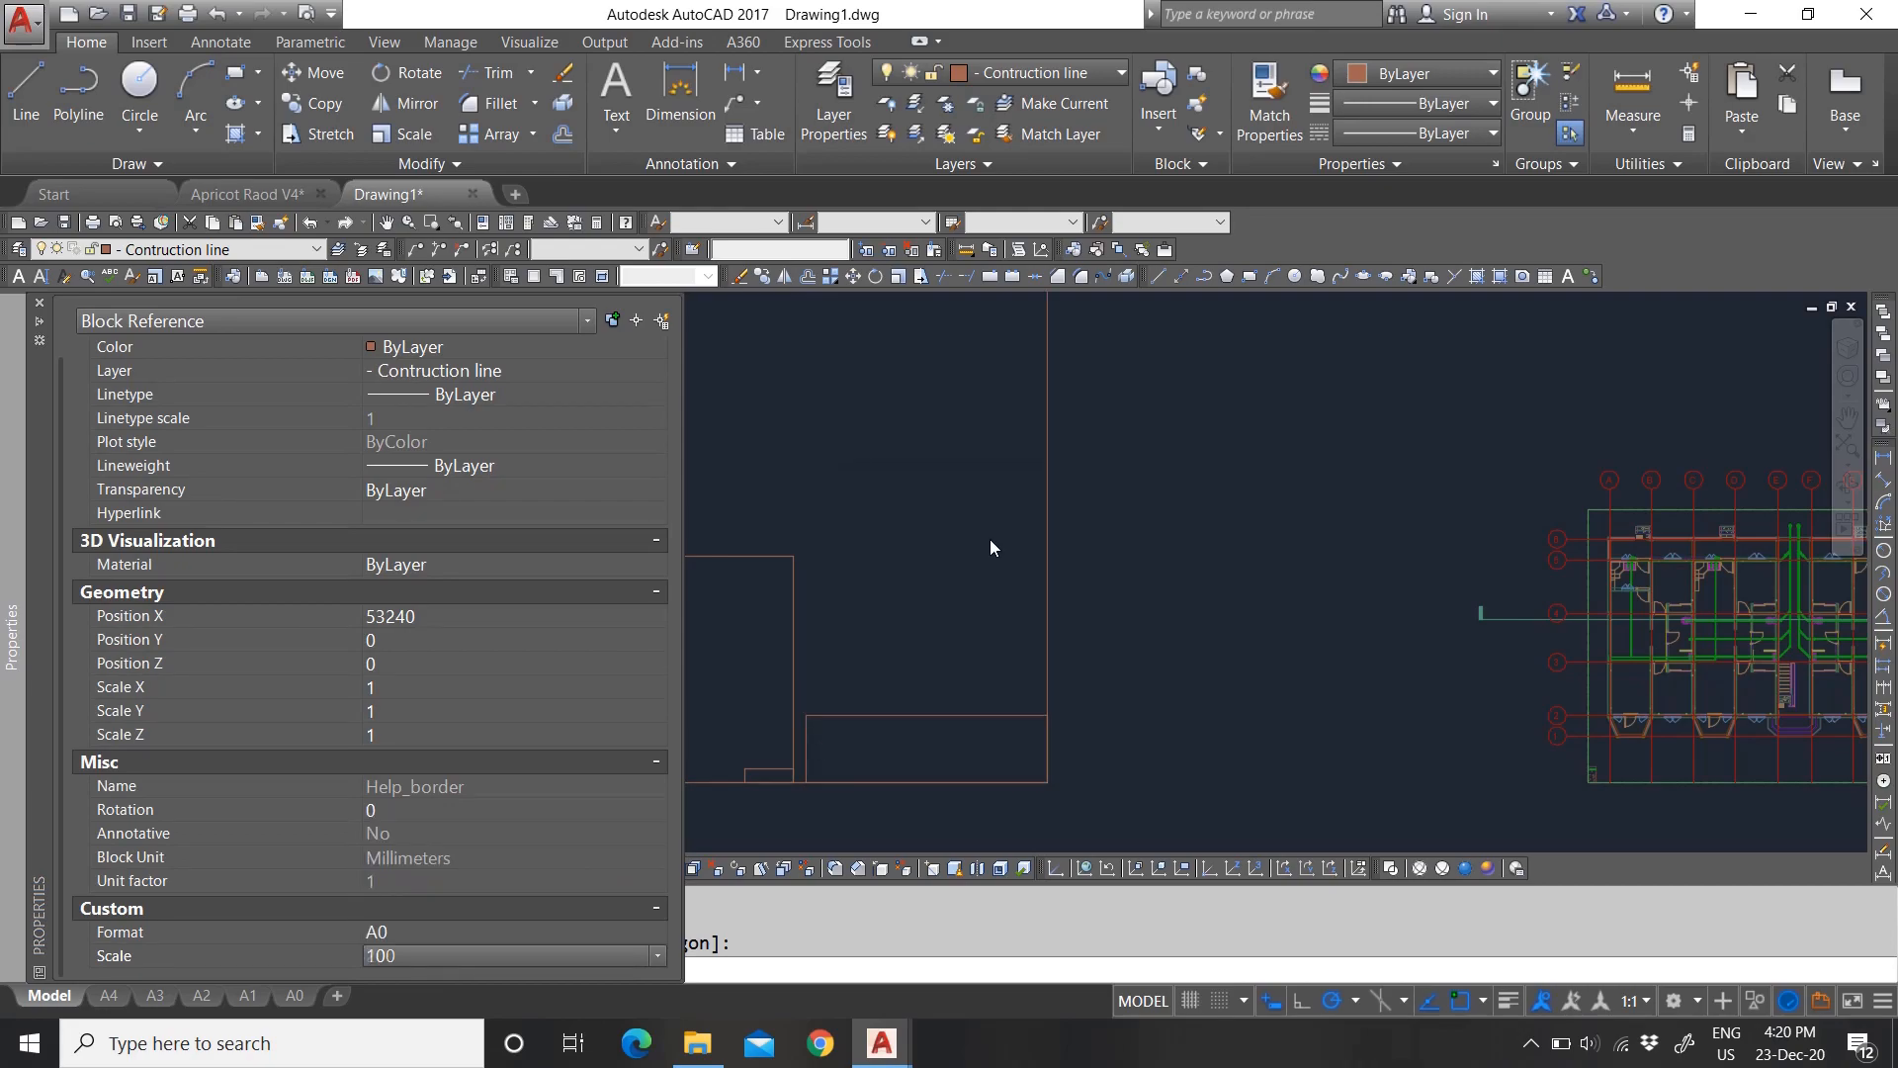
key("ctrl+1")
scroll(965, 668, "down", 3)
scroll(912, 572, "down", 2)
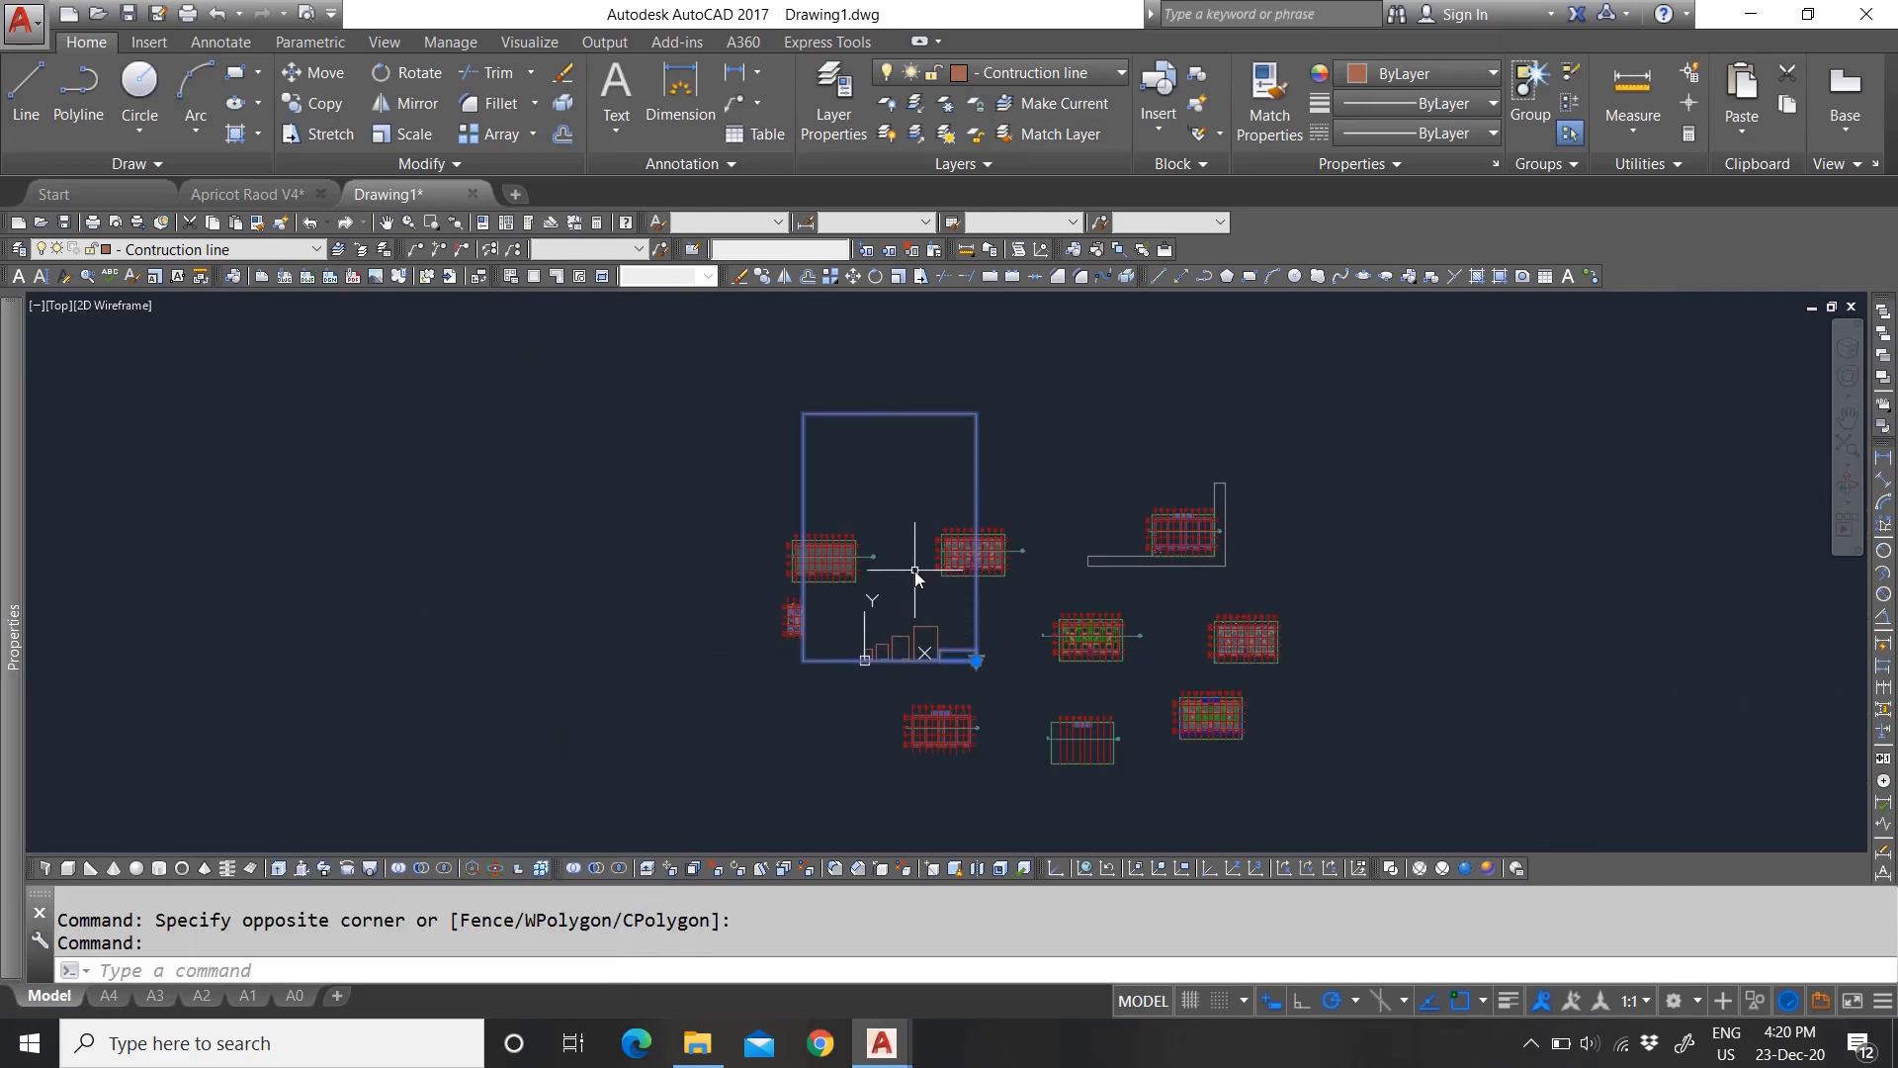
scroll(785, 564, "up", 2)
scroll(937, 619, "up", 2)
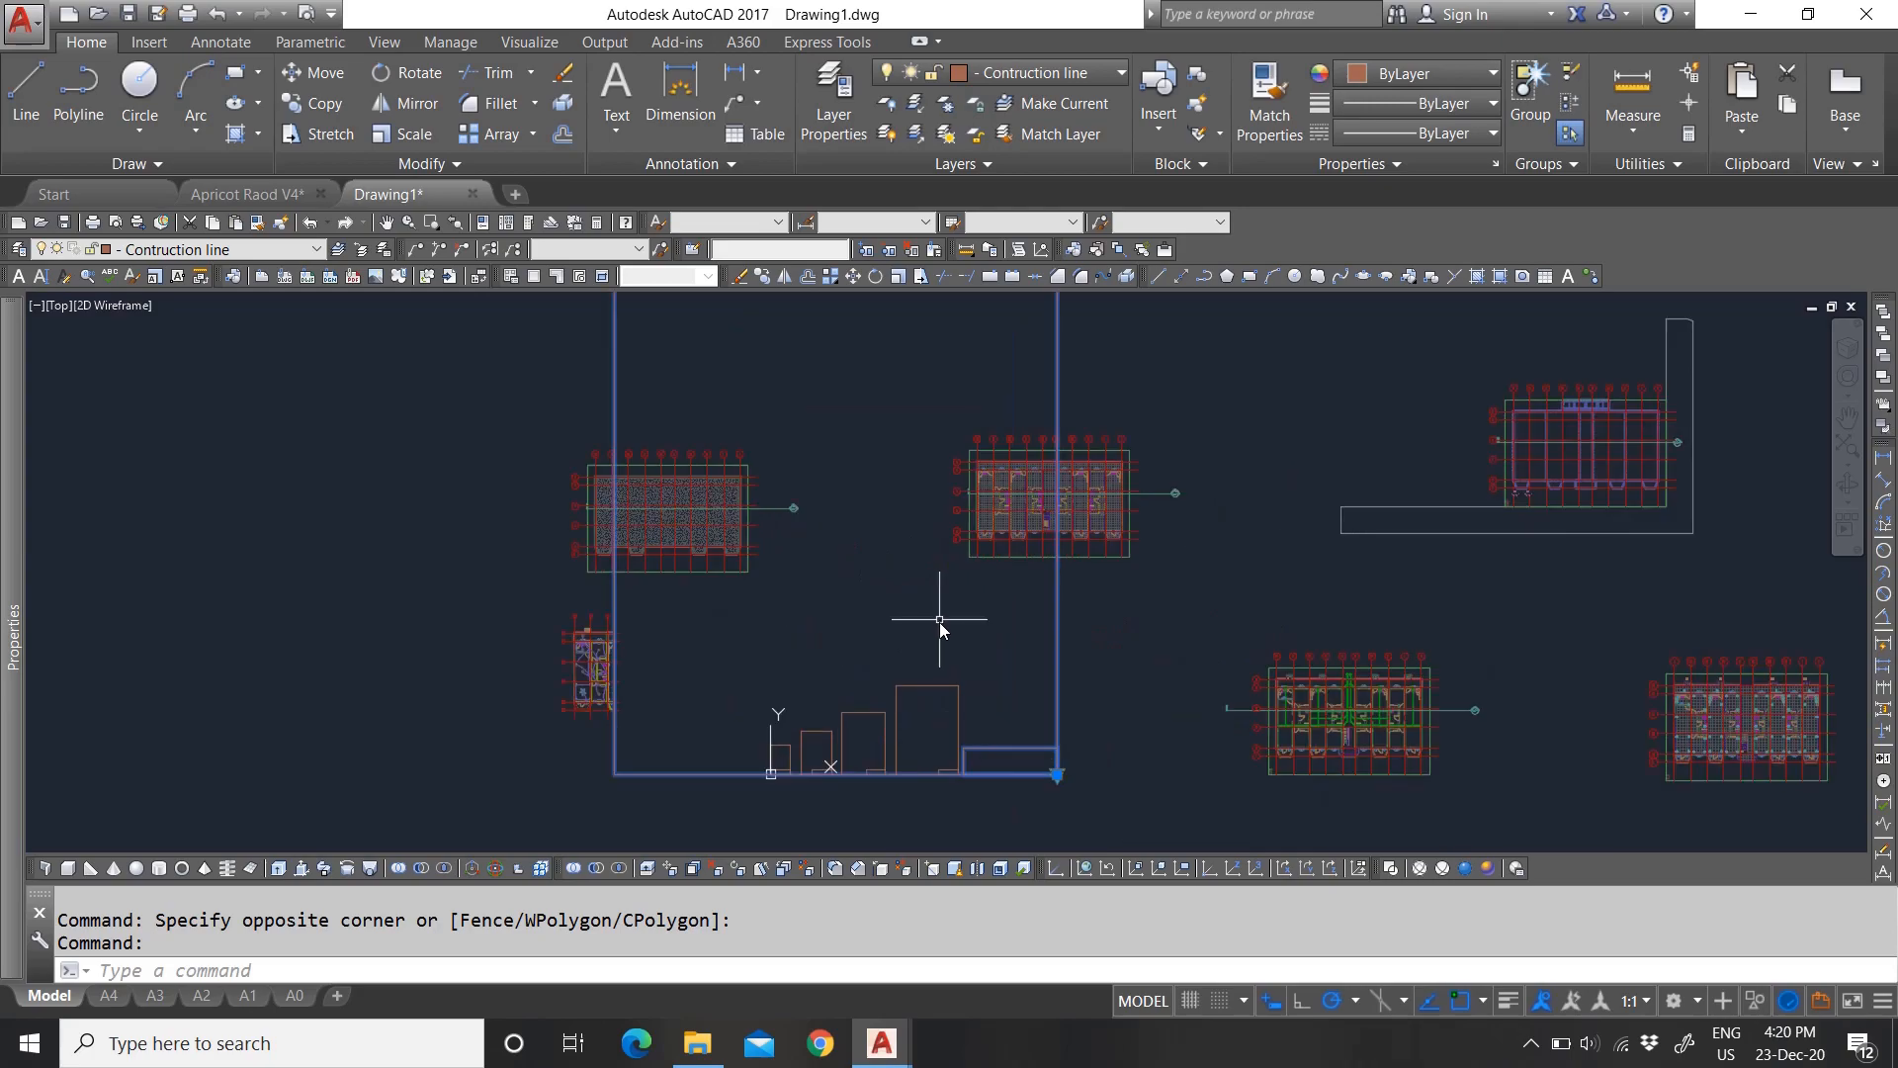
Step: Set the A0 sheet frame block's scale back to 20
mouse_move(8, 774)
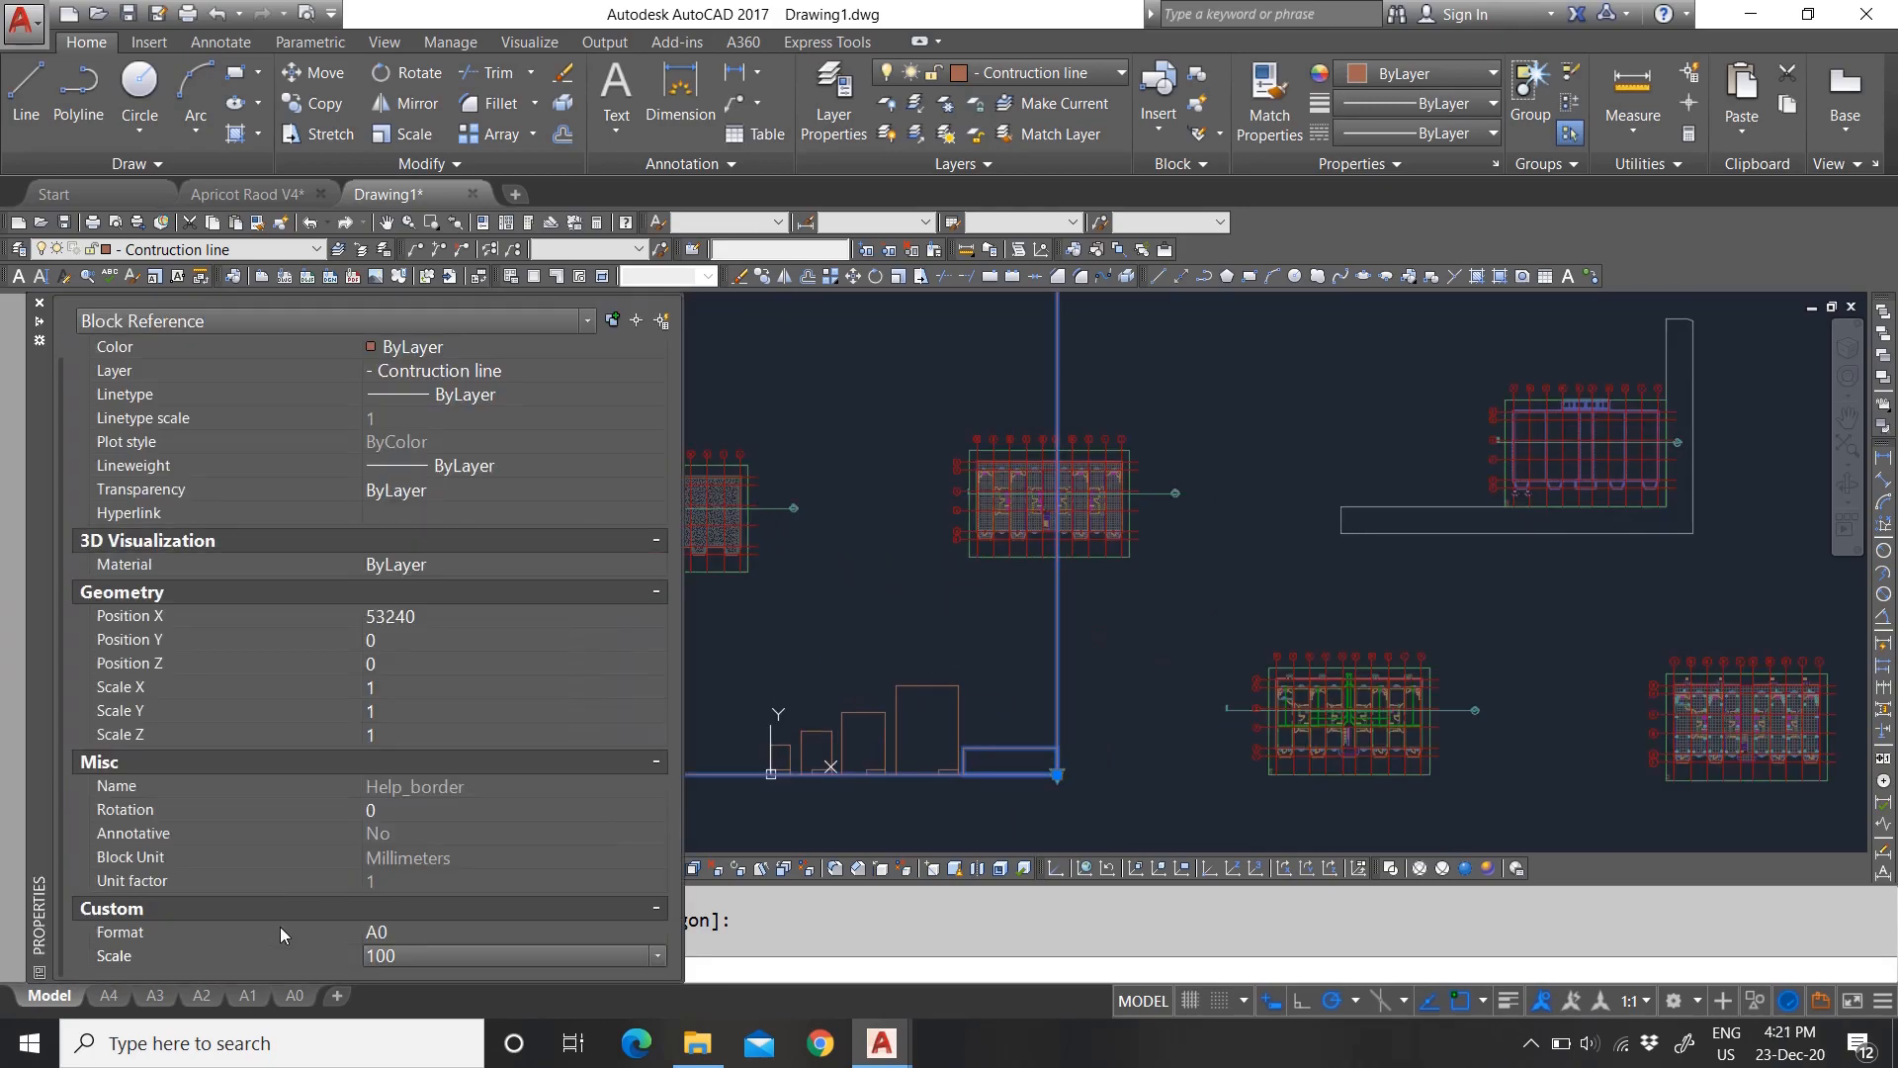
left_click(437, 949)
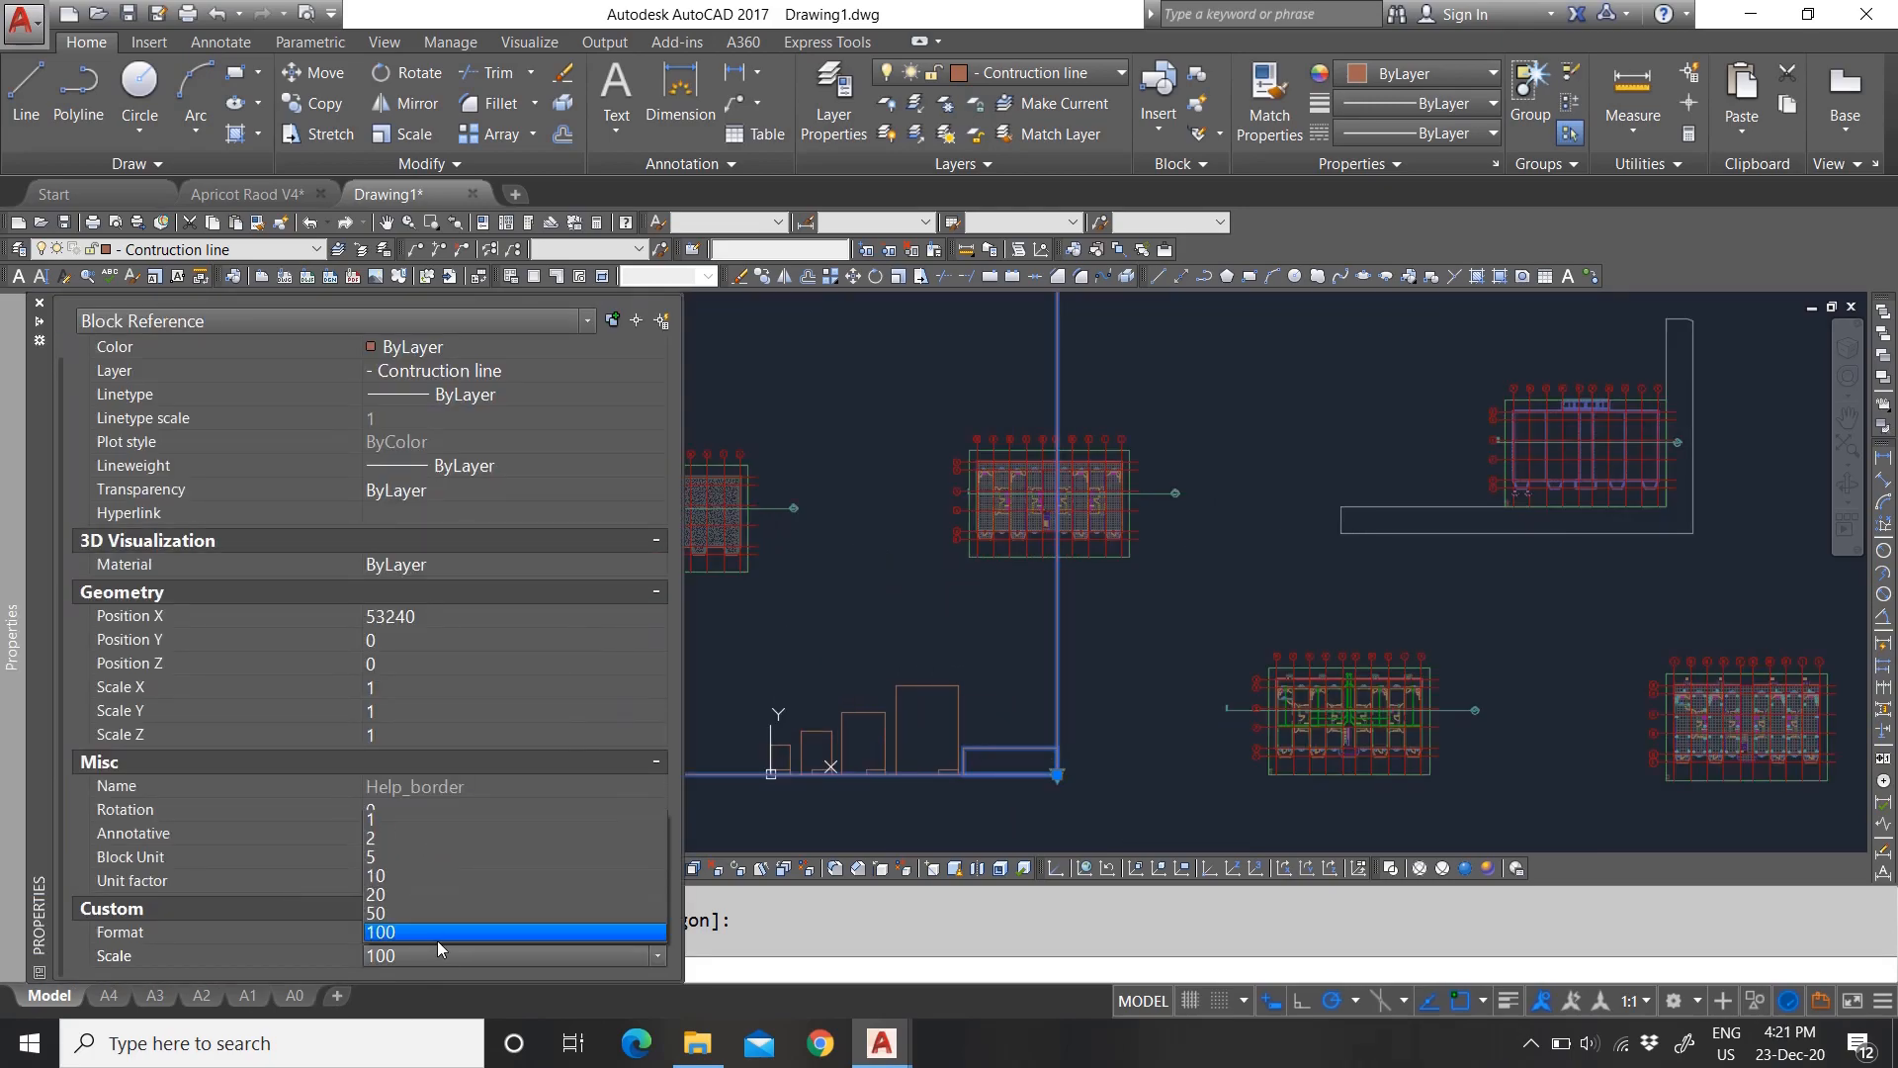
left_click(419, 902)
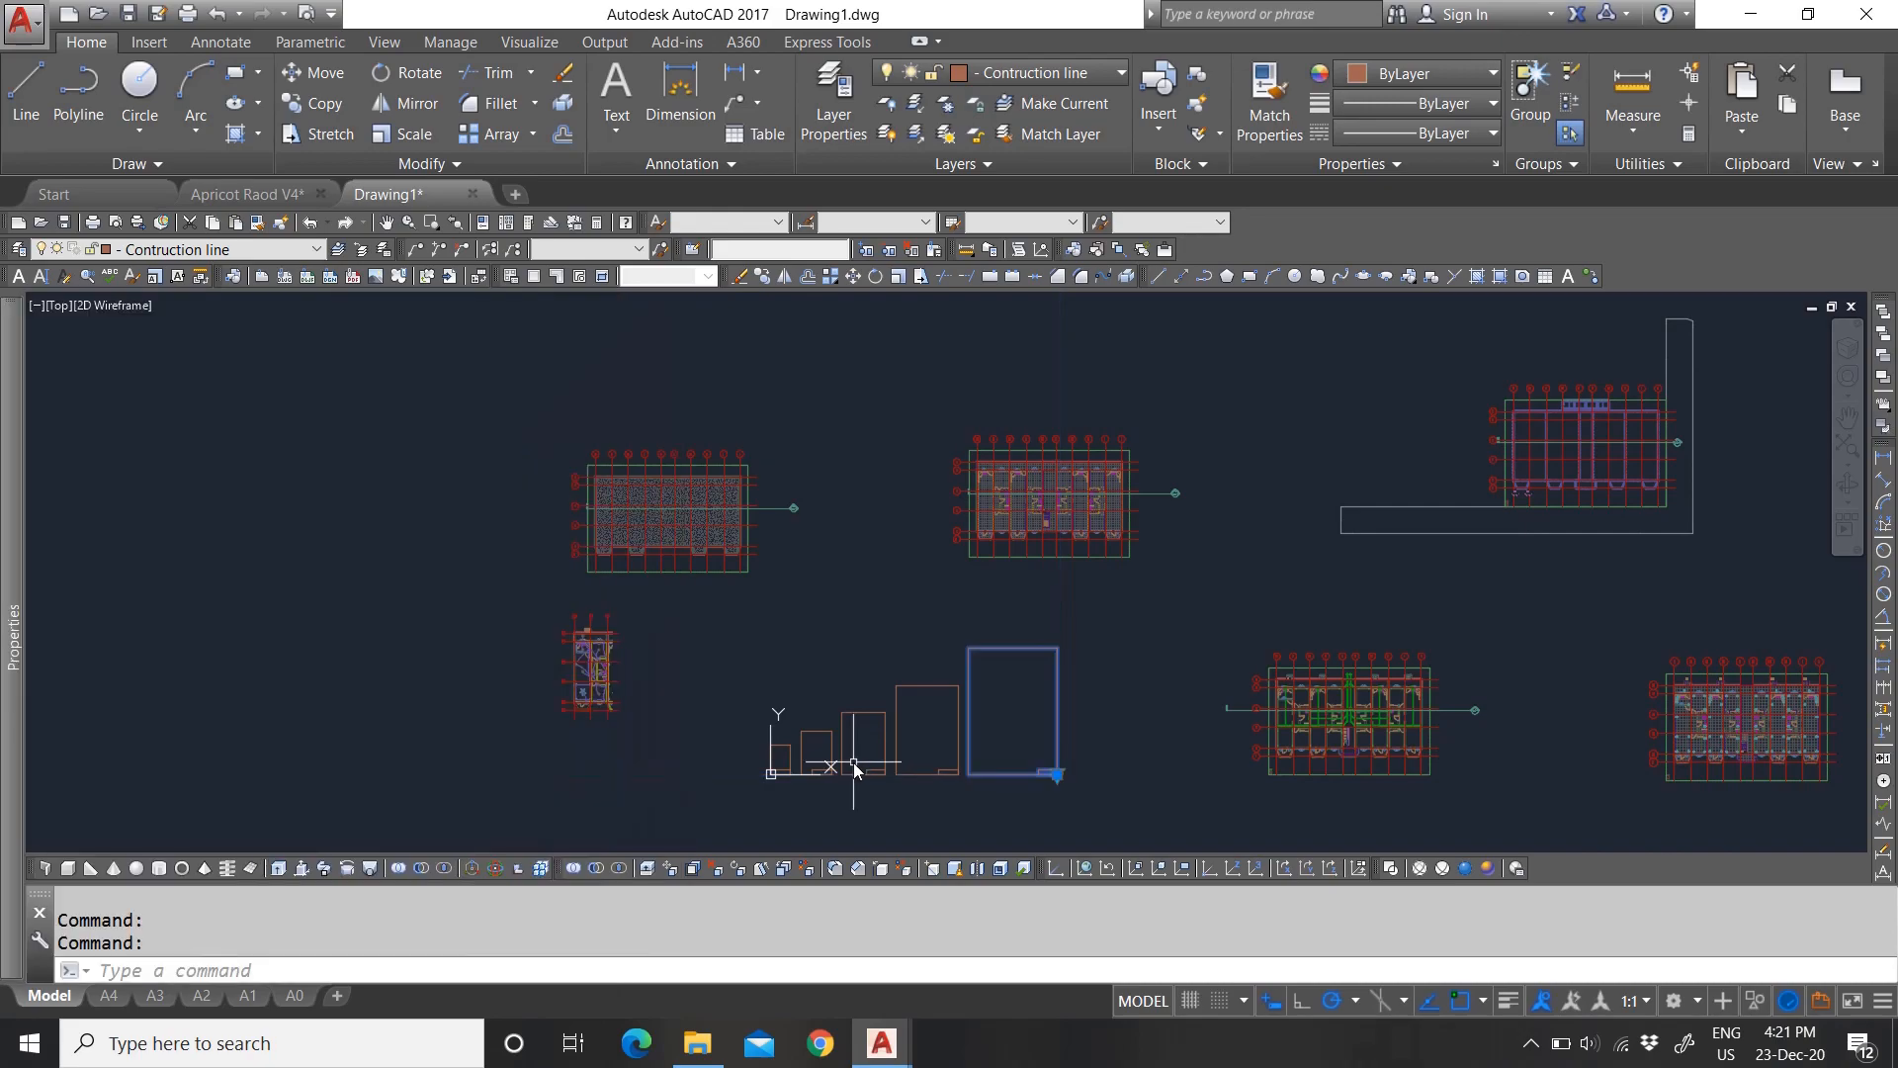
Step: Set the scale of the A3 border block, the second smallest in the row, to 100
scroll(860, 761, "up", 4)
key("Escape")
left_click(761, 729)
left_click(722, 650)
mouse_move(10, 781)
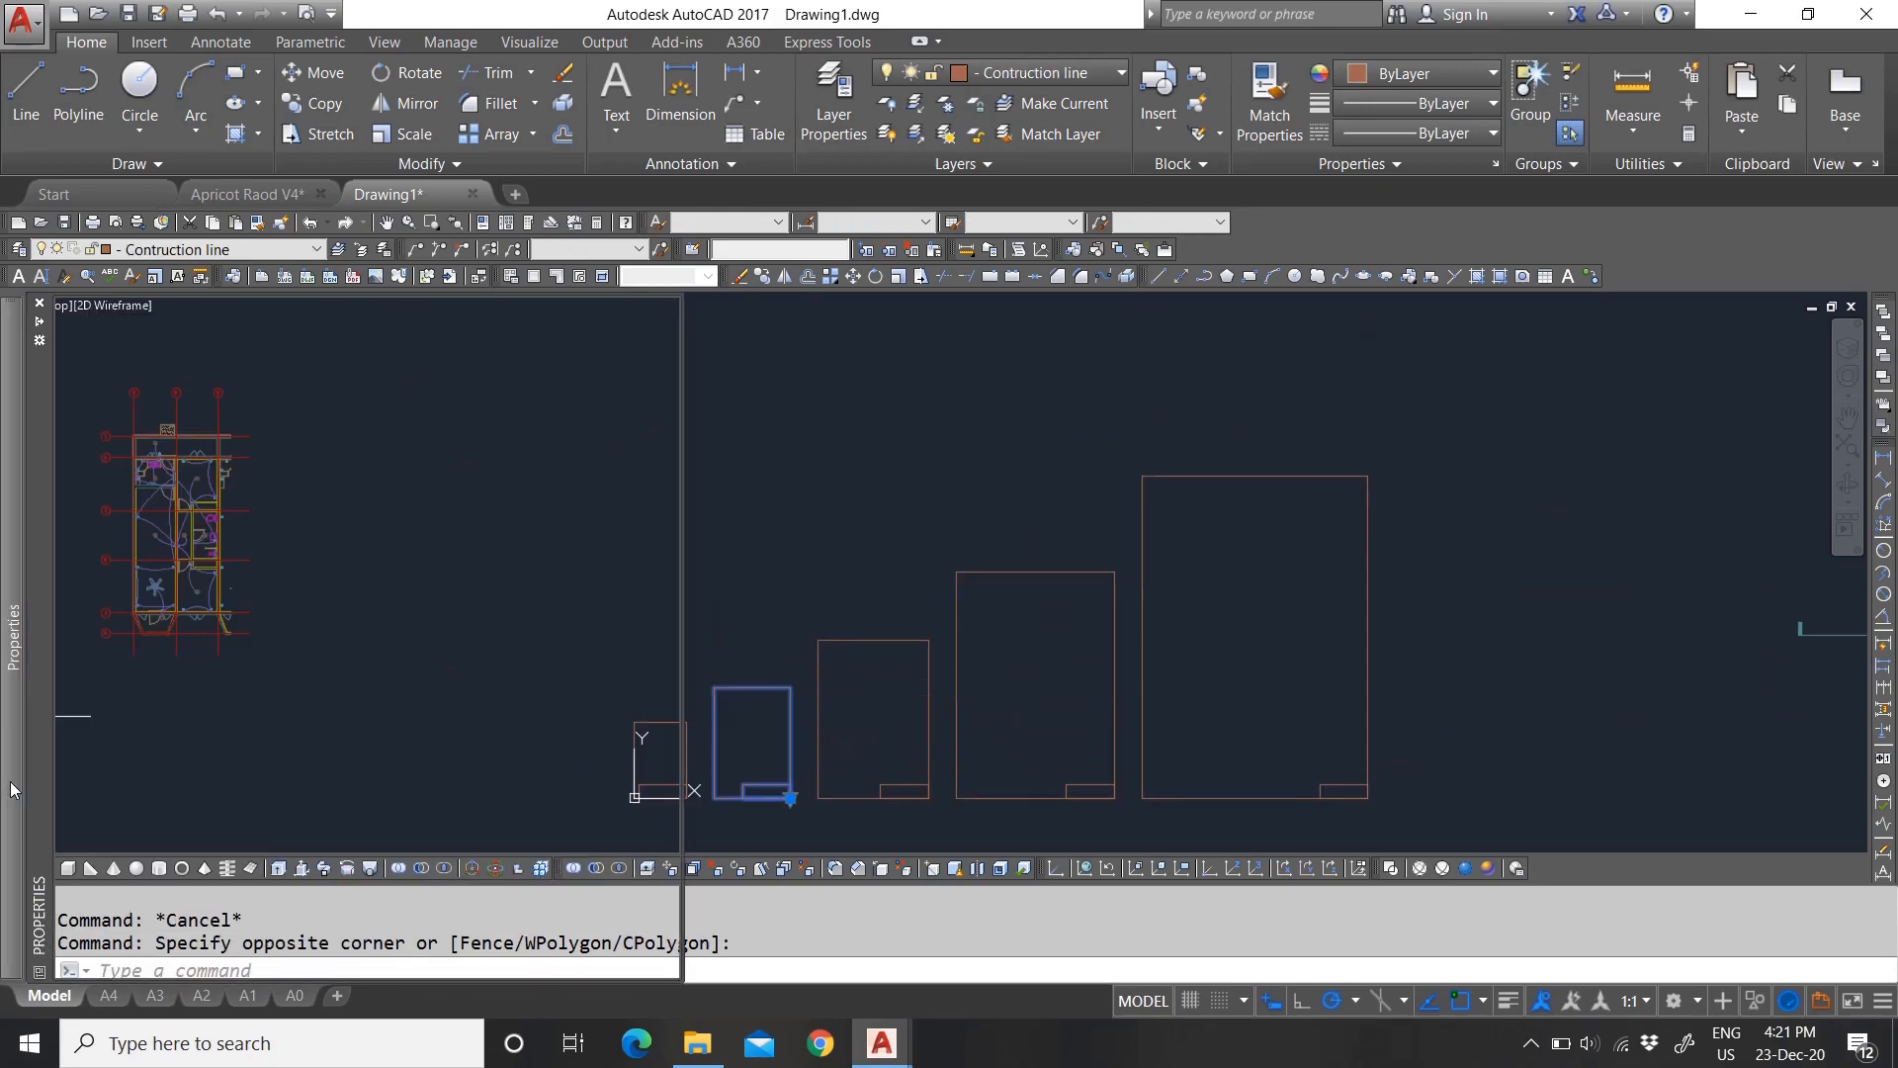
scroll(470, 892, "down", 1)
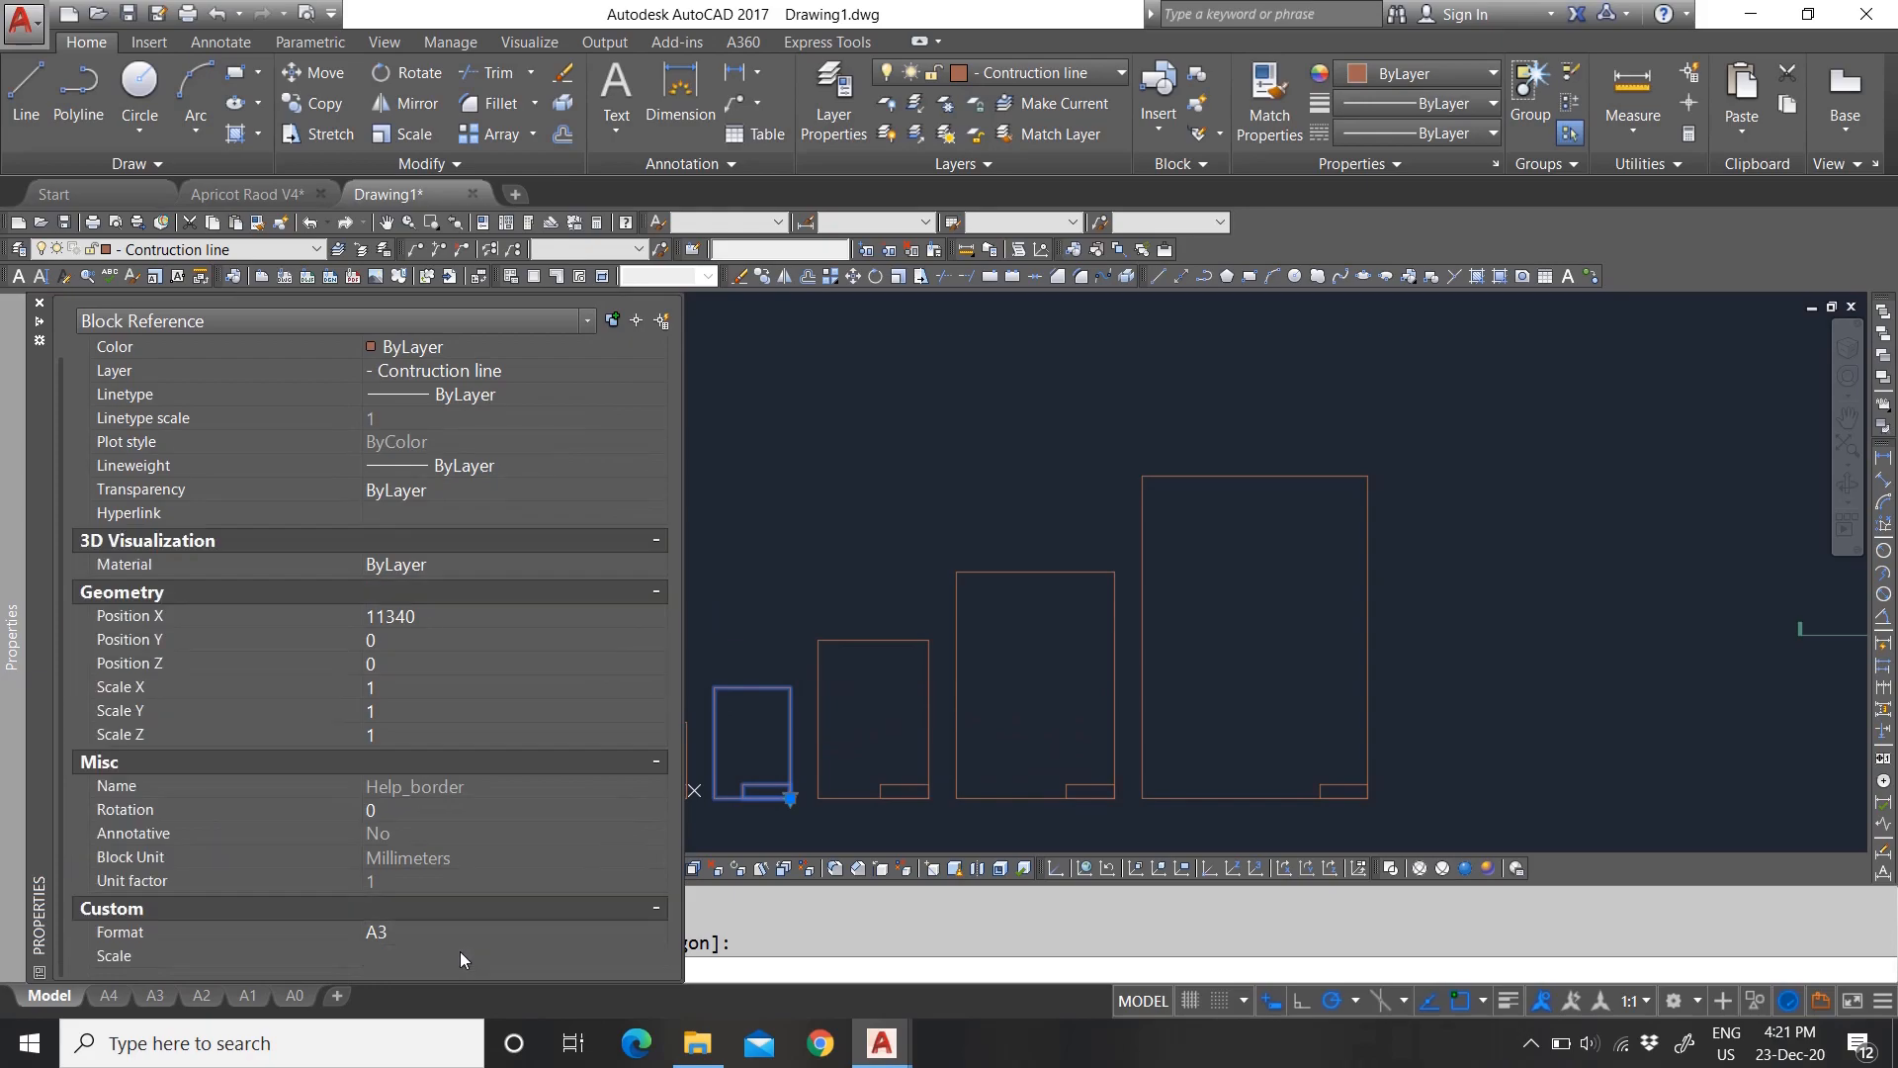
left_click(465, 953)
left_click(460, 931)
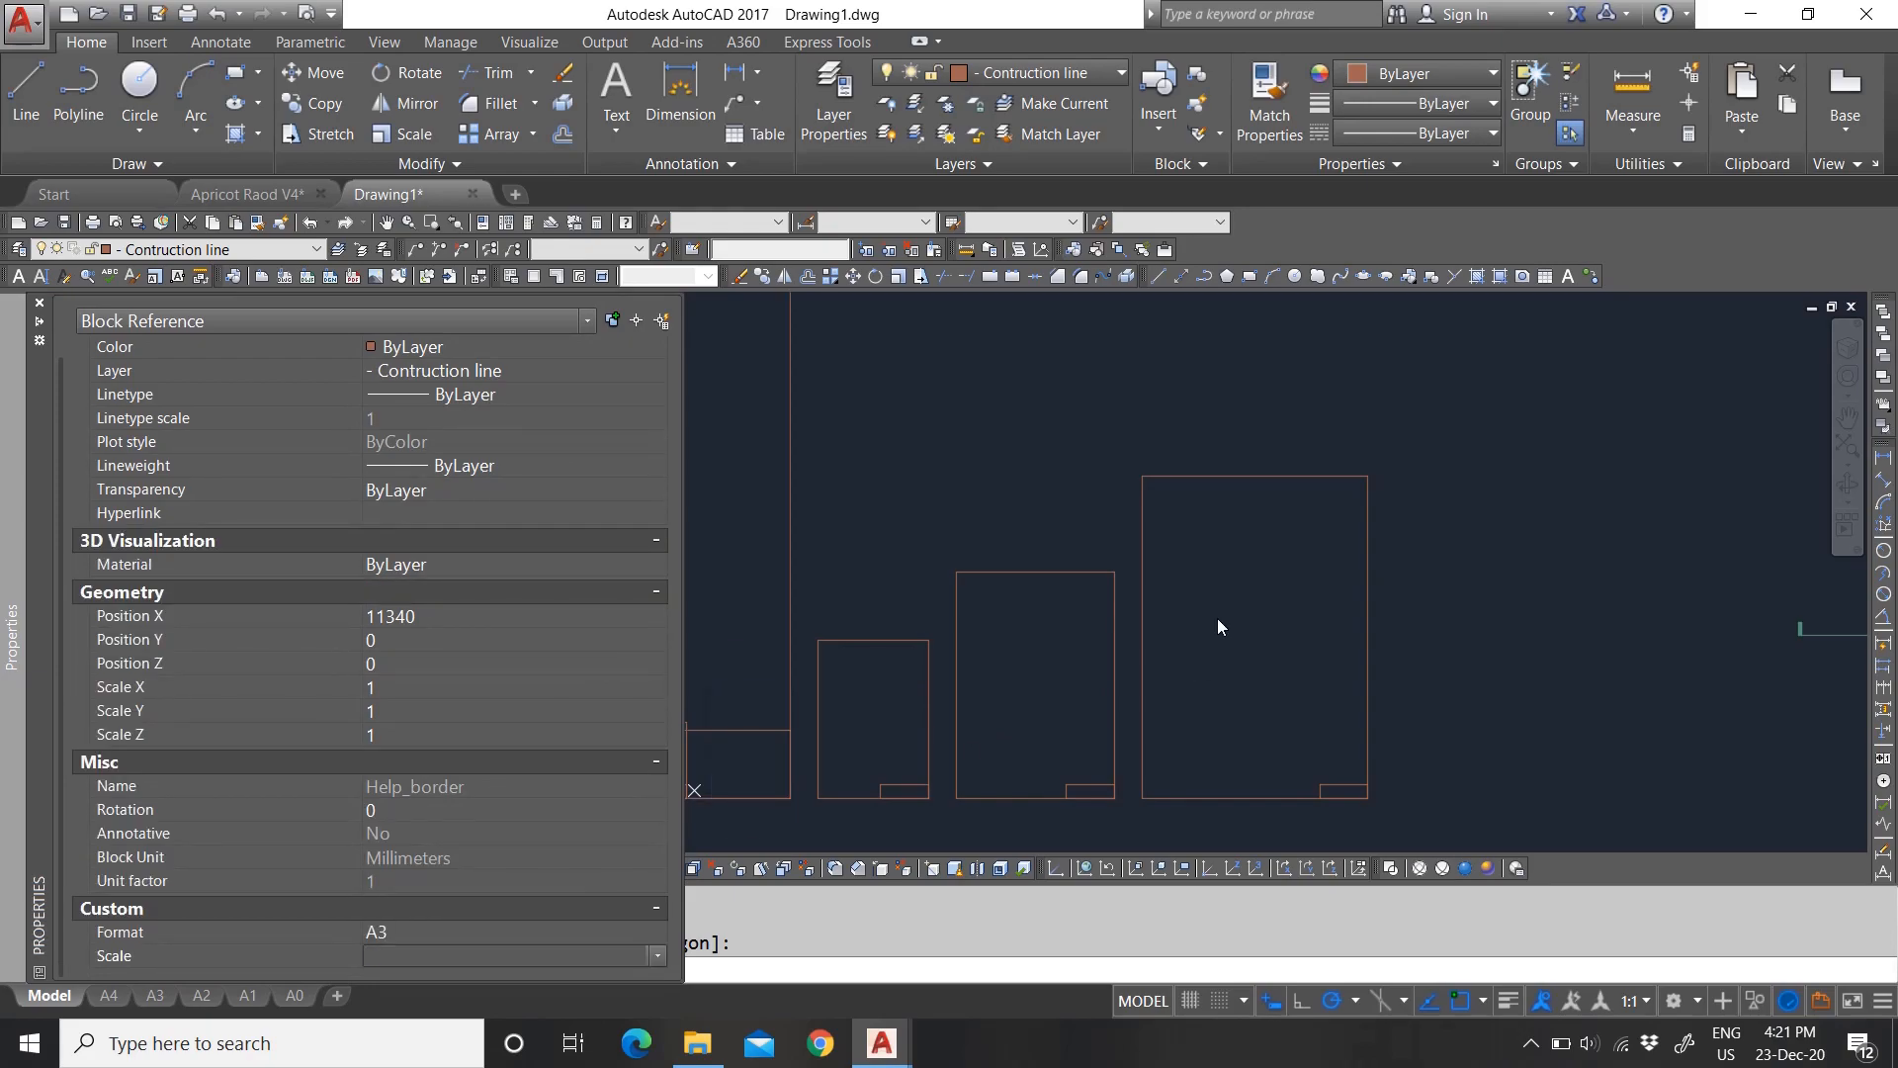
scroll(1112, 697, "down", 4)
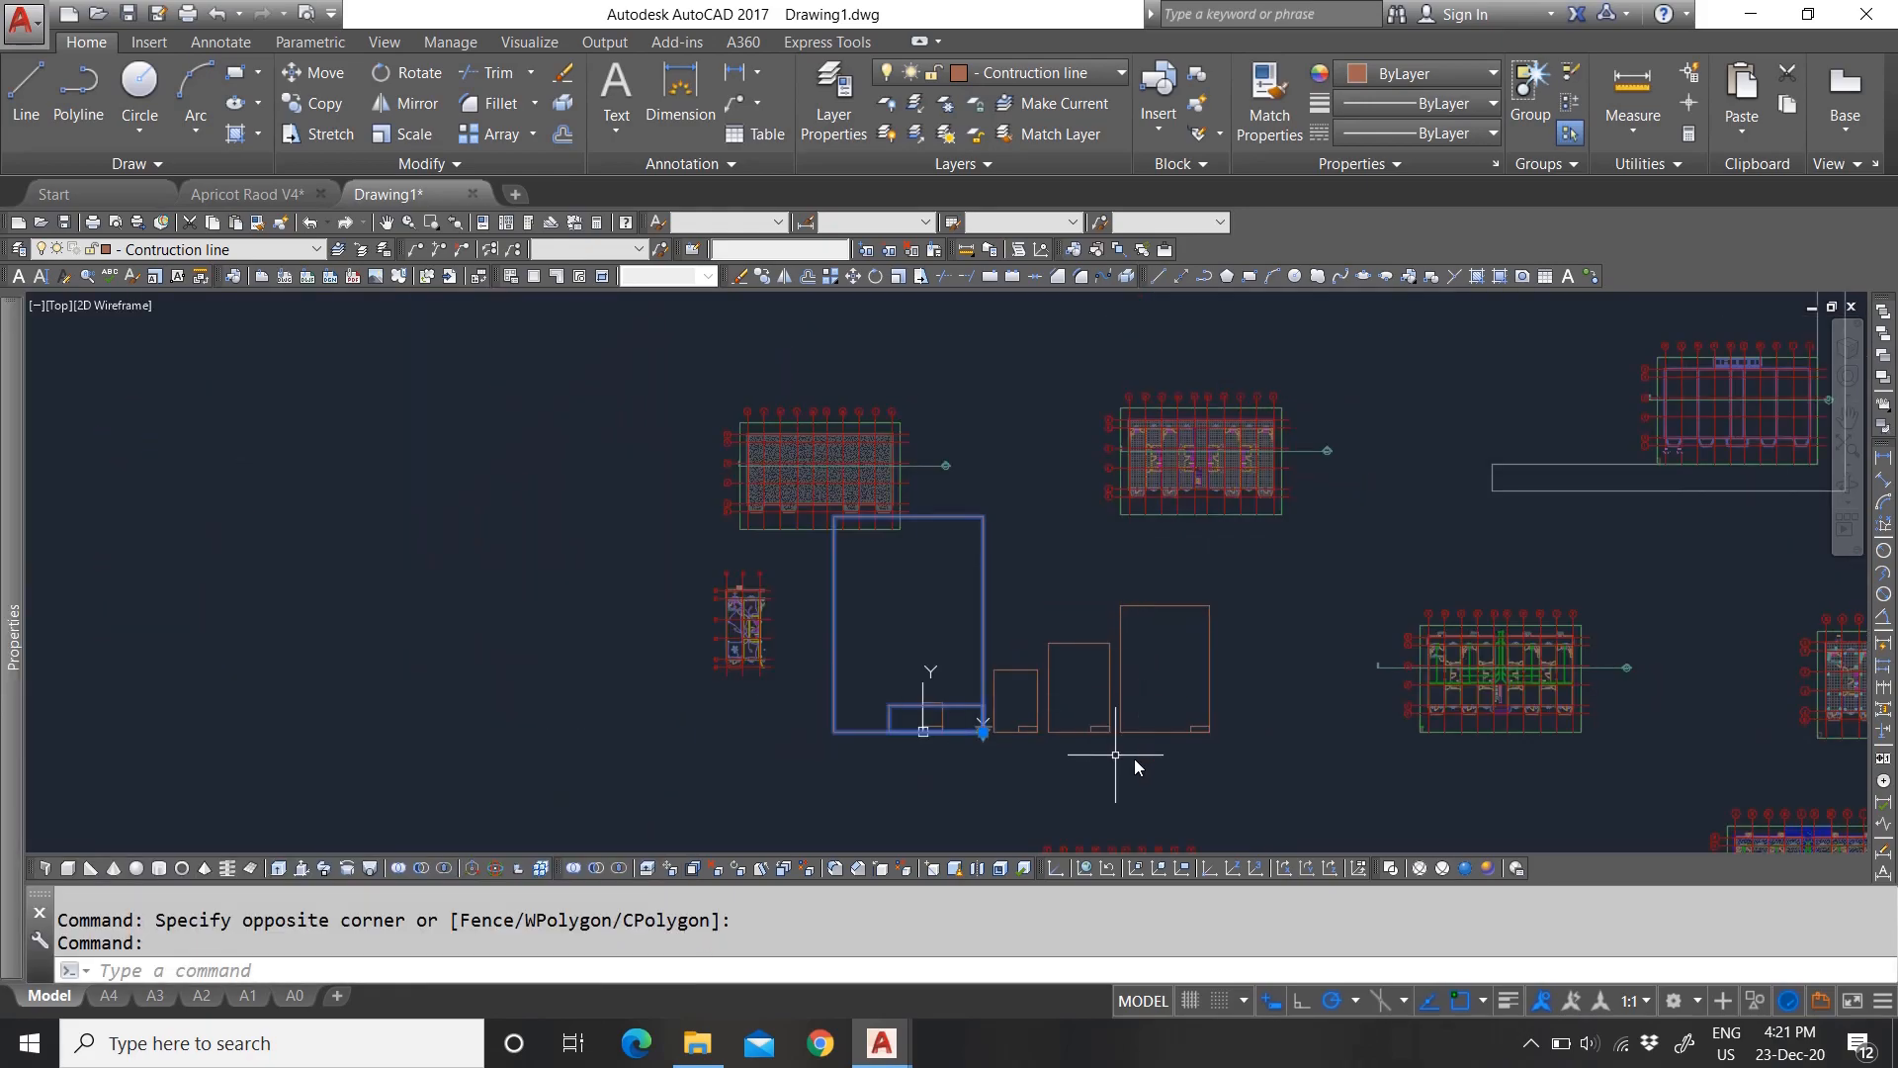
scroll(1137, 758, "up", 2)
key("Escape")
scroll(928, 709, "down", 2)
scroll(872, 588, "up", 2)
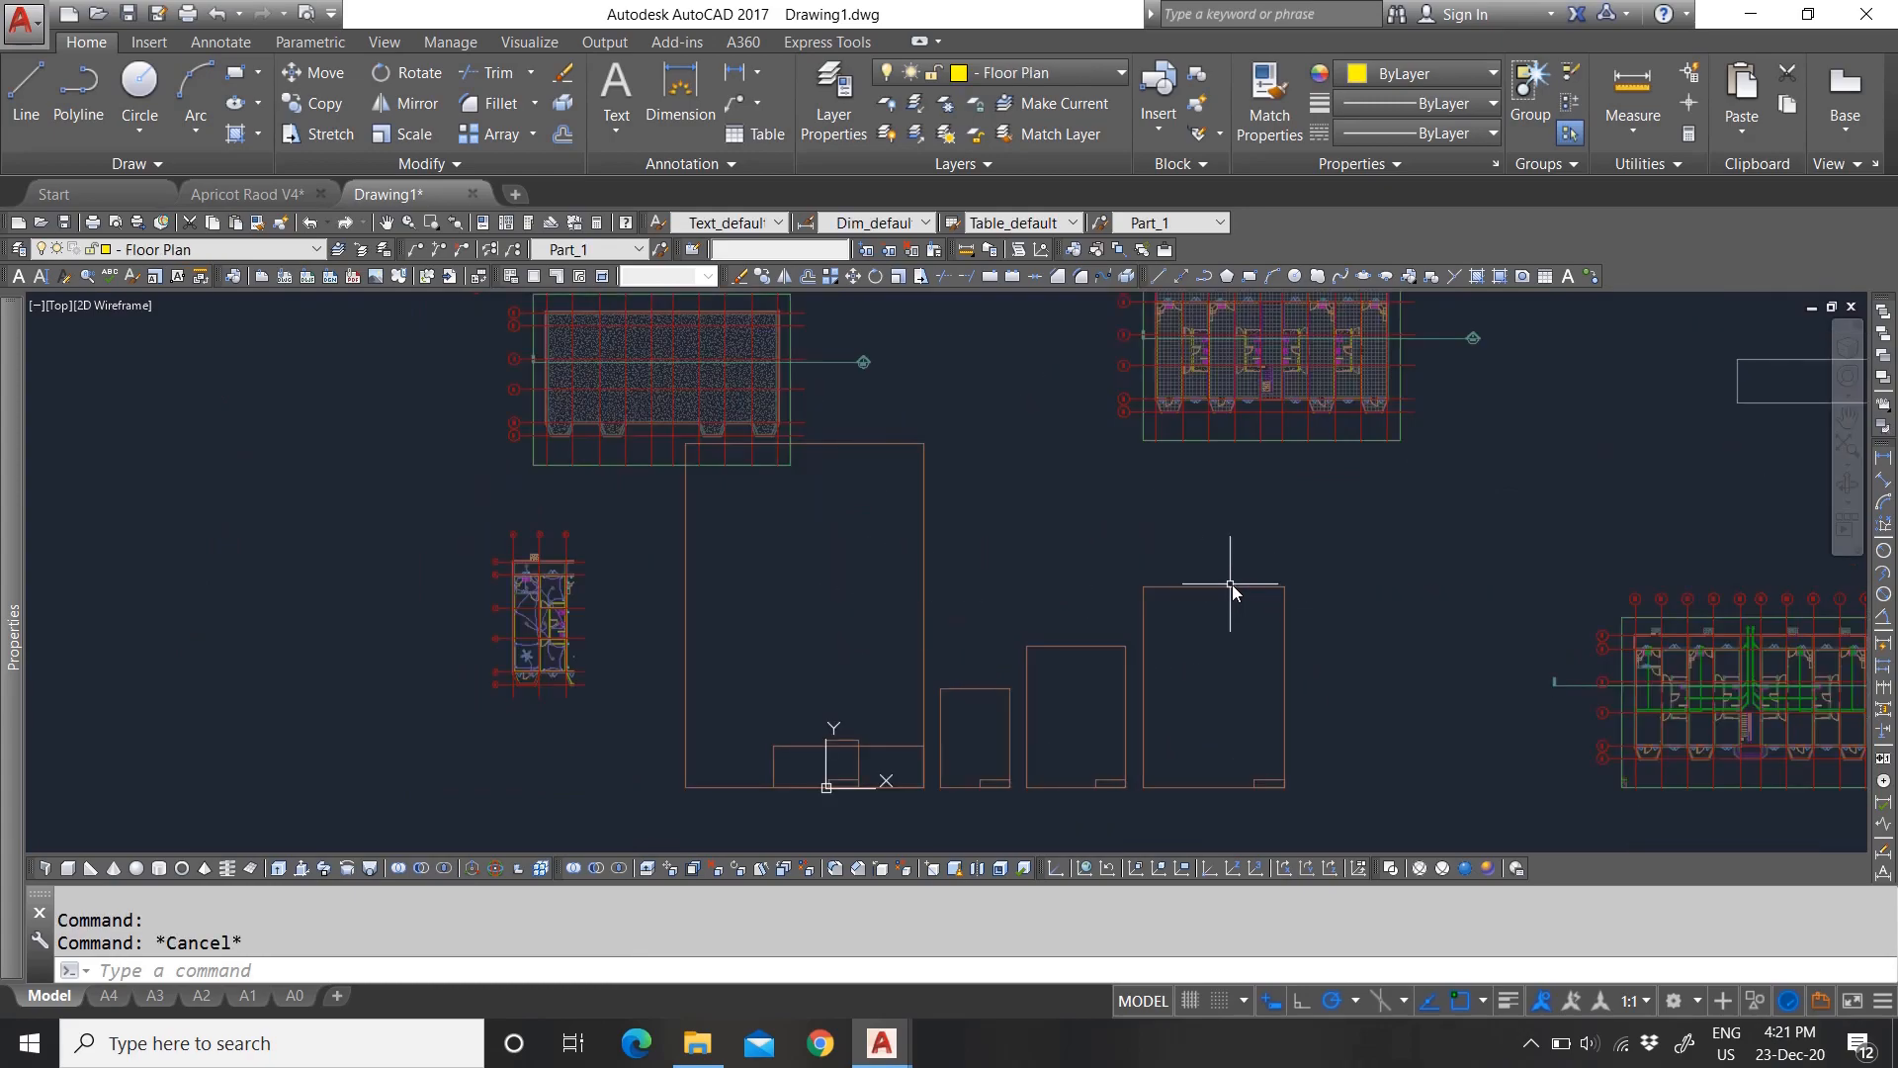
left_click(840, 569)
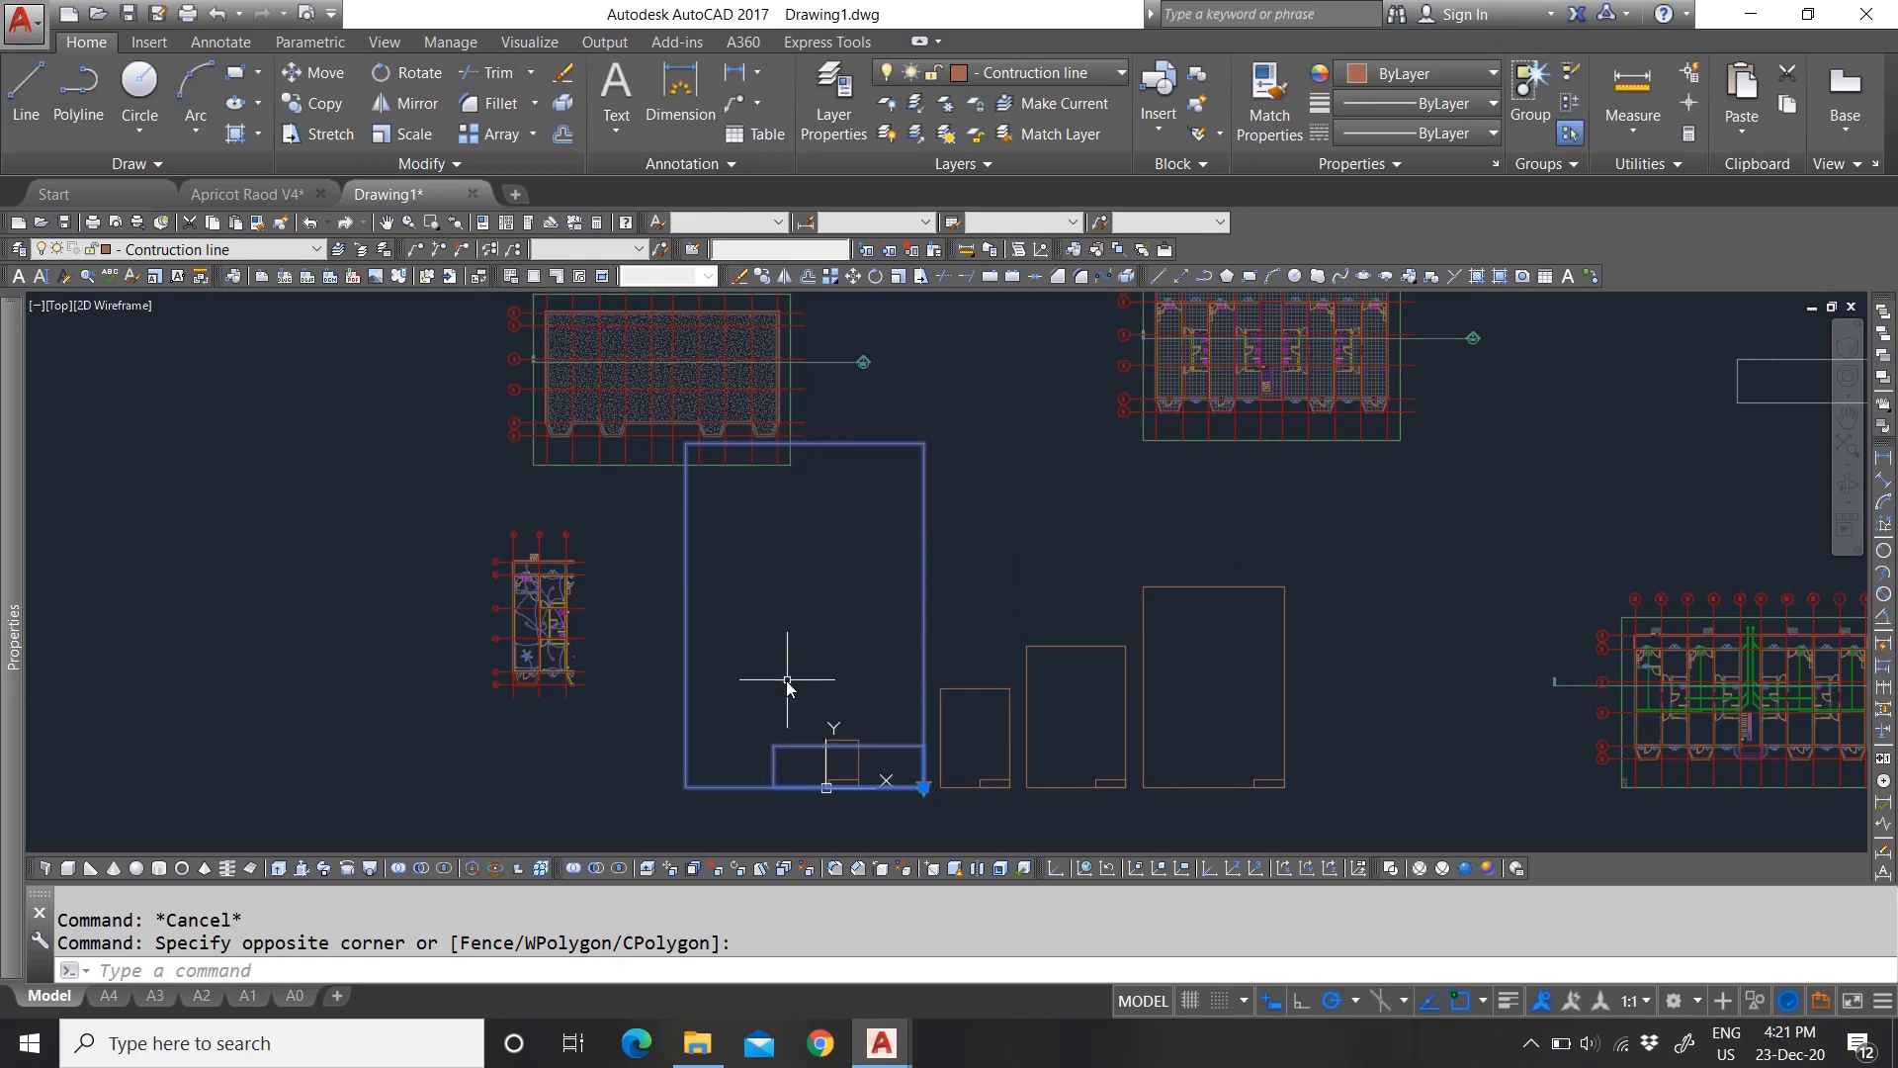
scroll(847, 809, "up", 3)
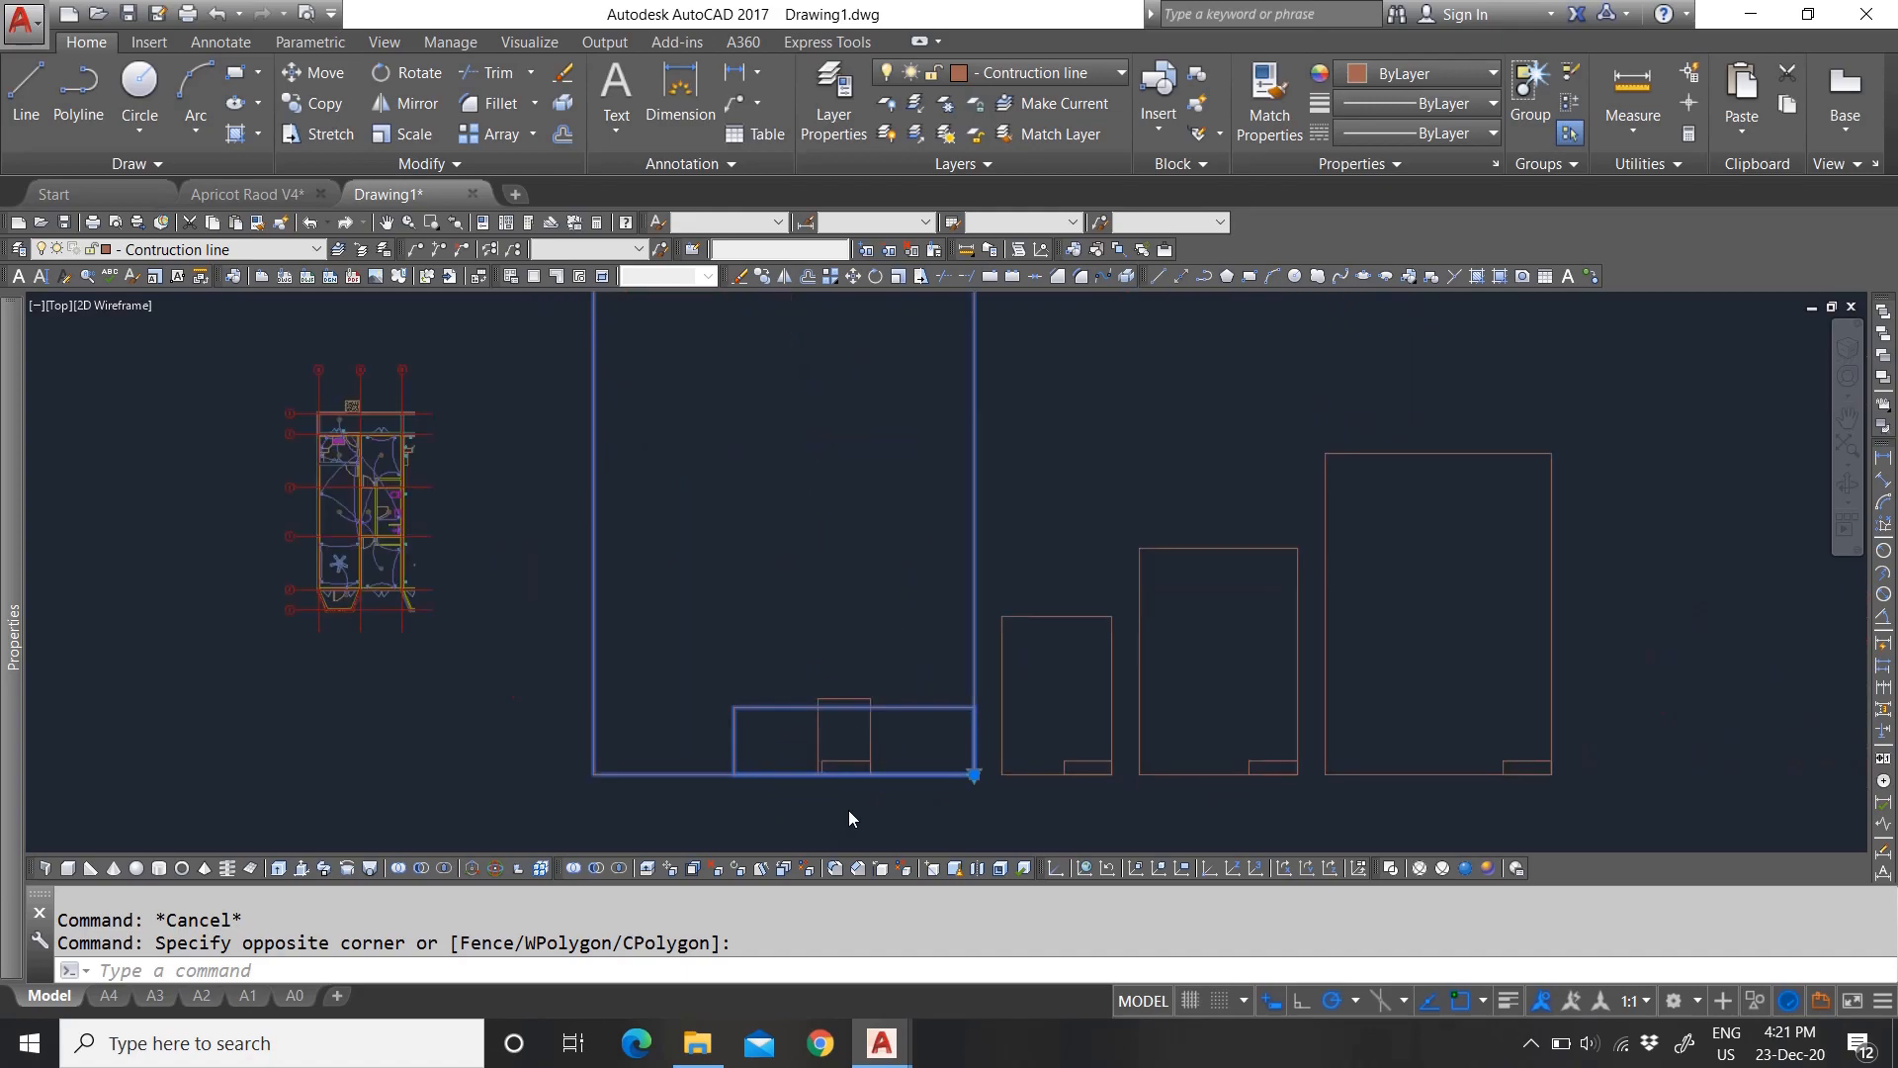
scroll(870, 718, "down", 3)
scroll(890, 574, "down", 4)
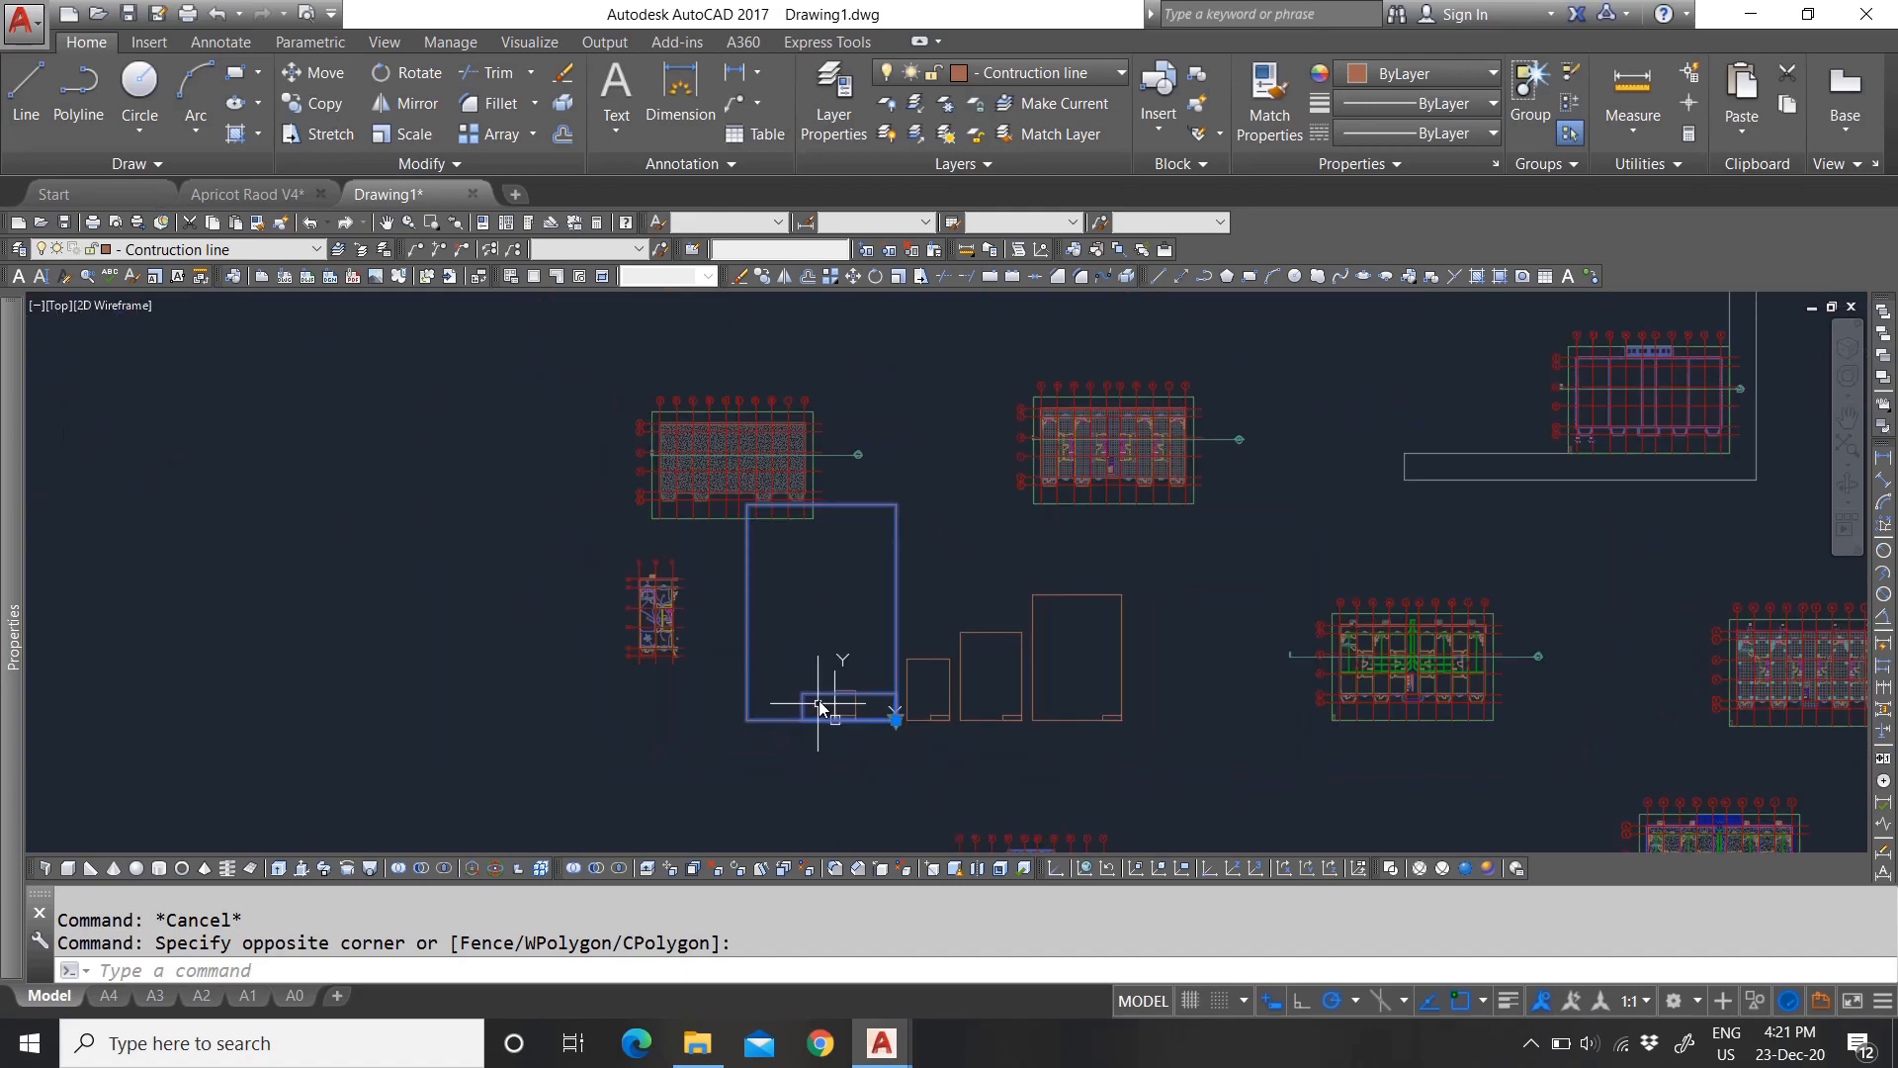
key("Escape")
left_click(635, 420)
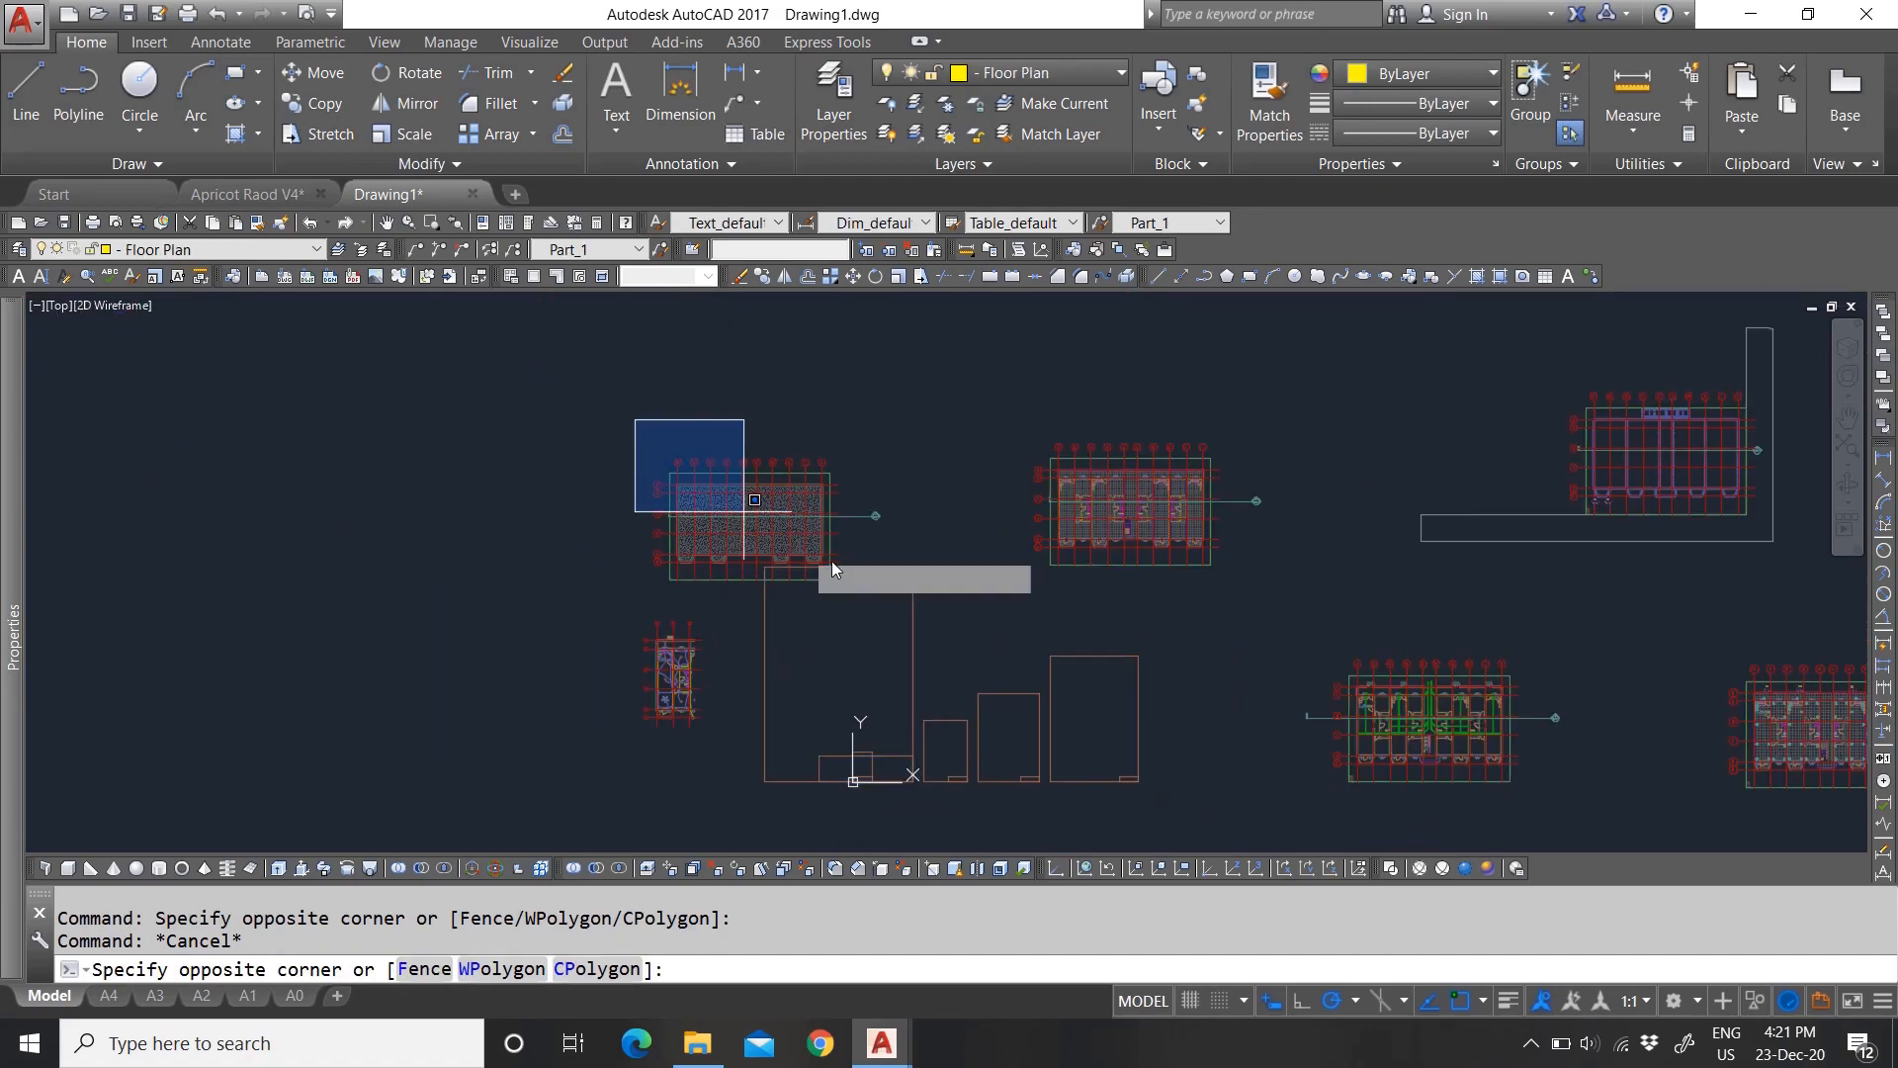
left_click(909, 615)
type("m")
key("Return")
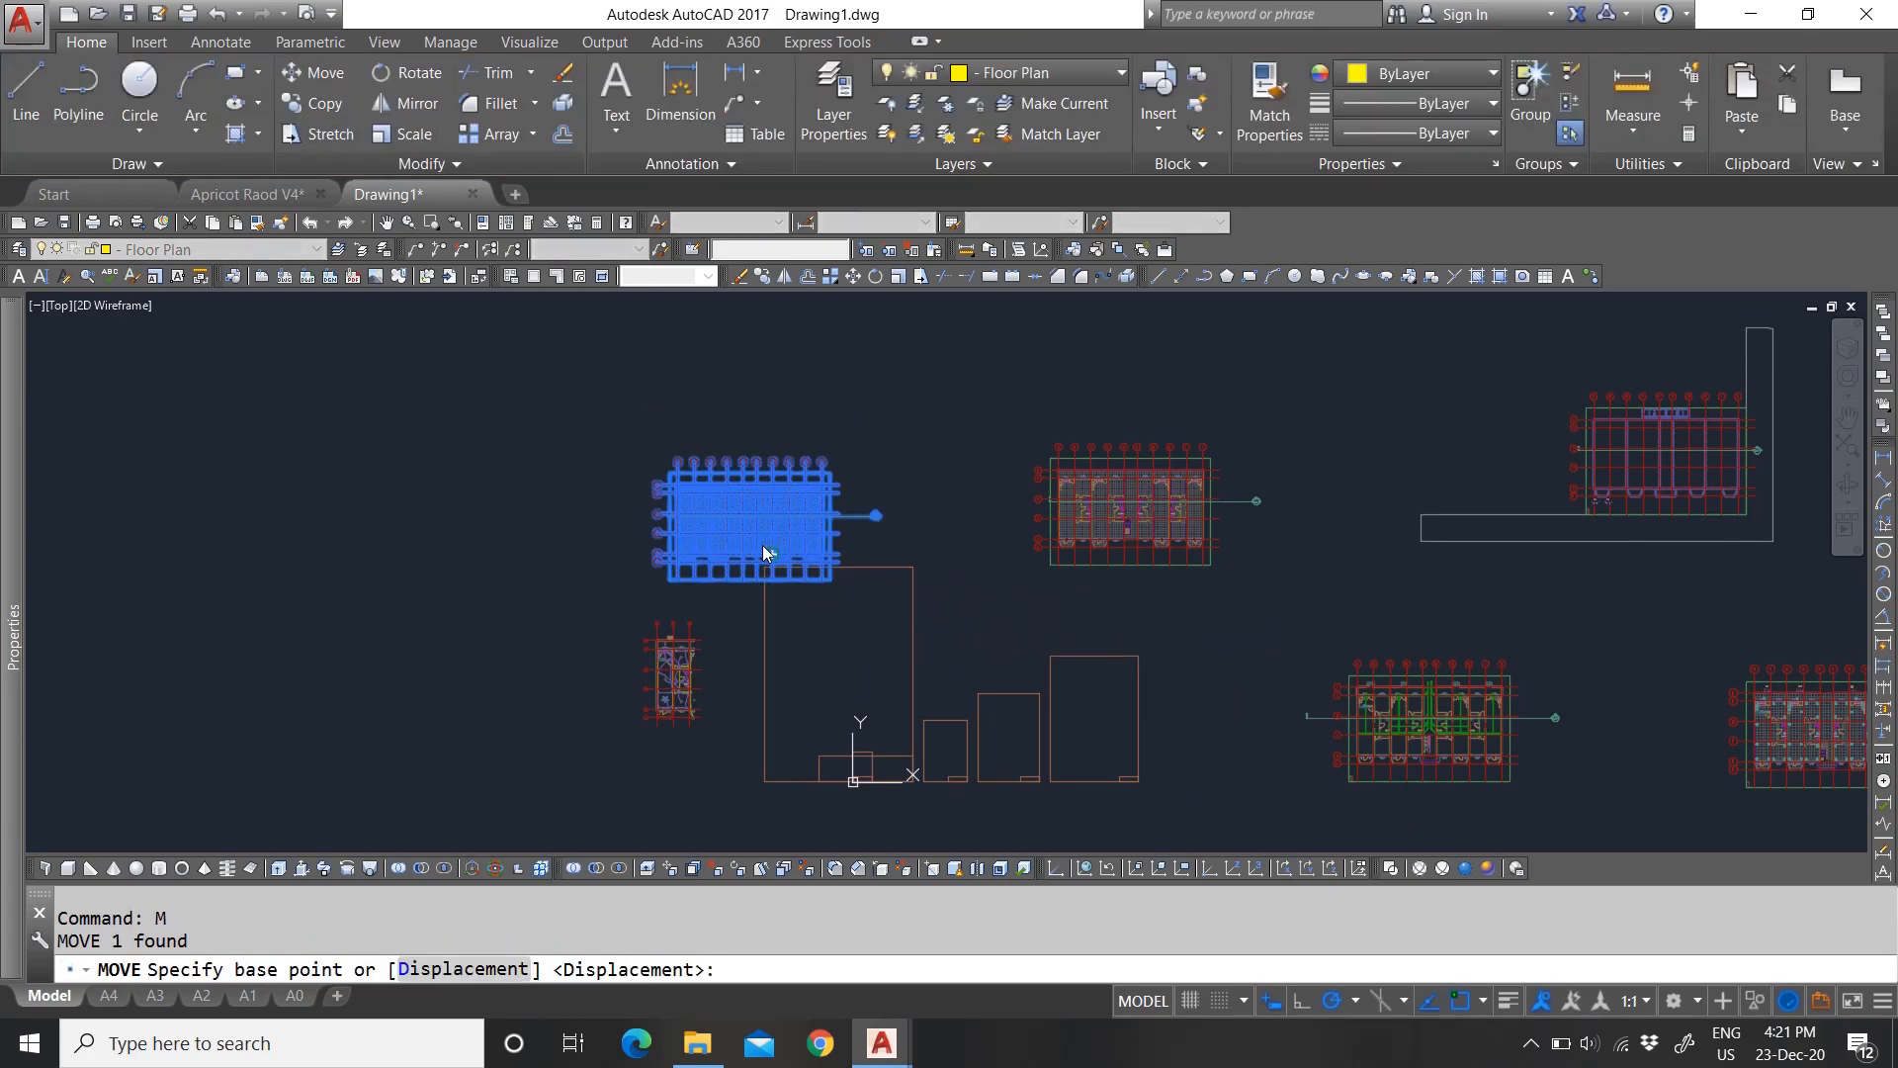
left_click(766, 546)
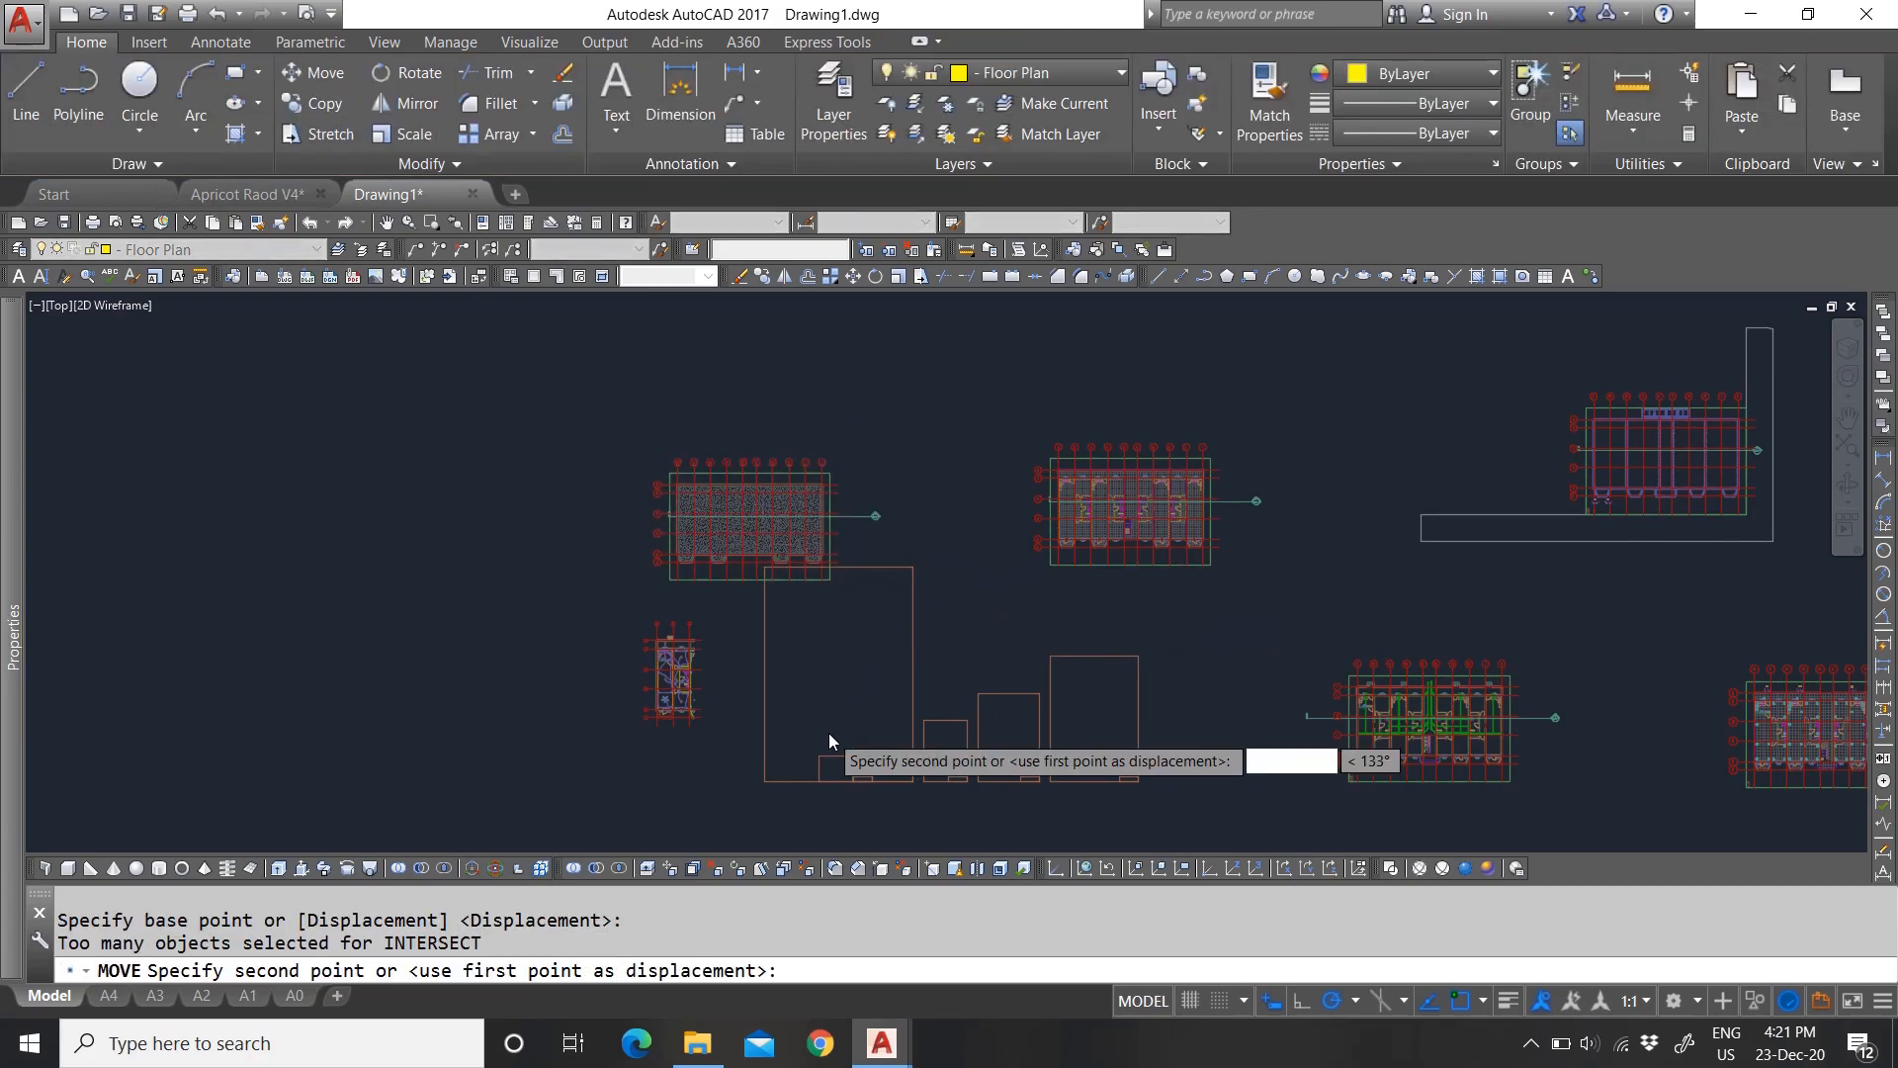
scroll(829, 736, "up", 2)
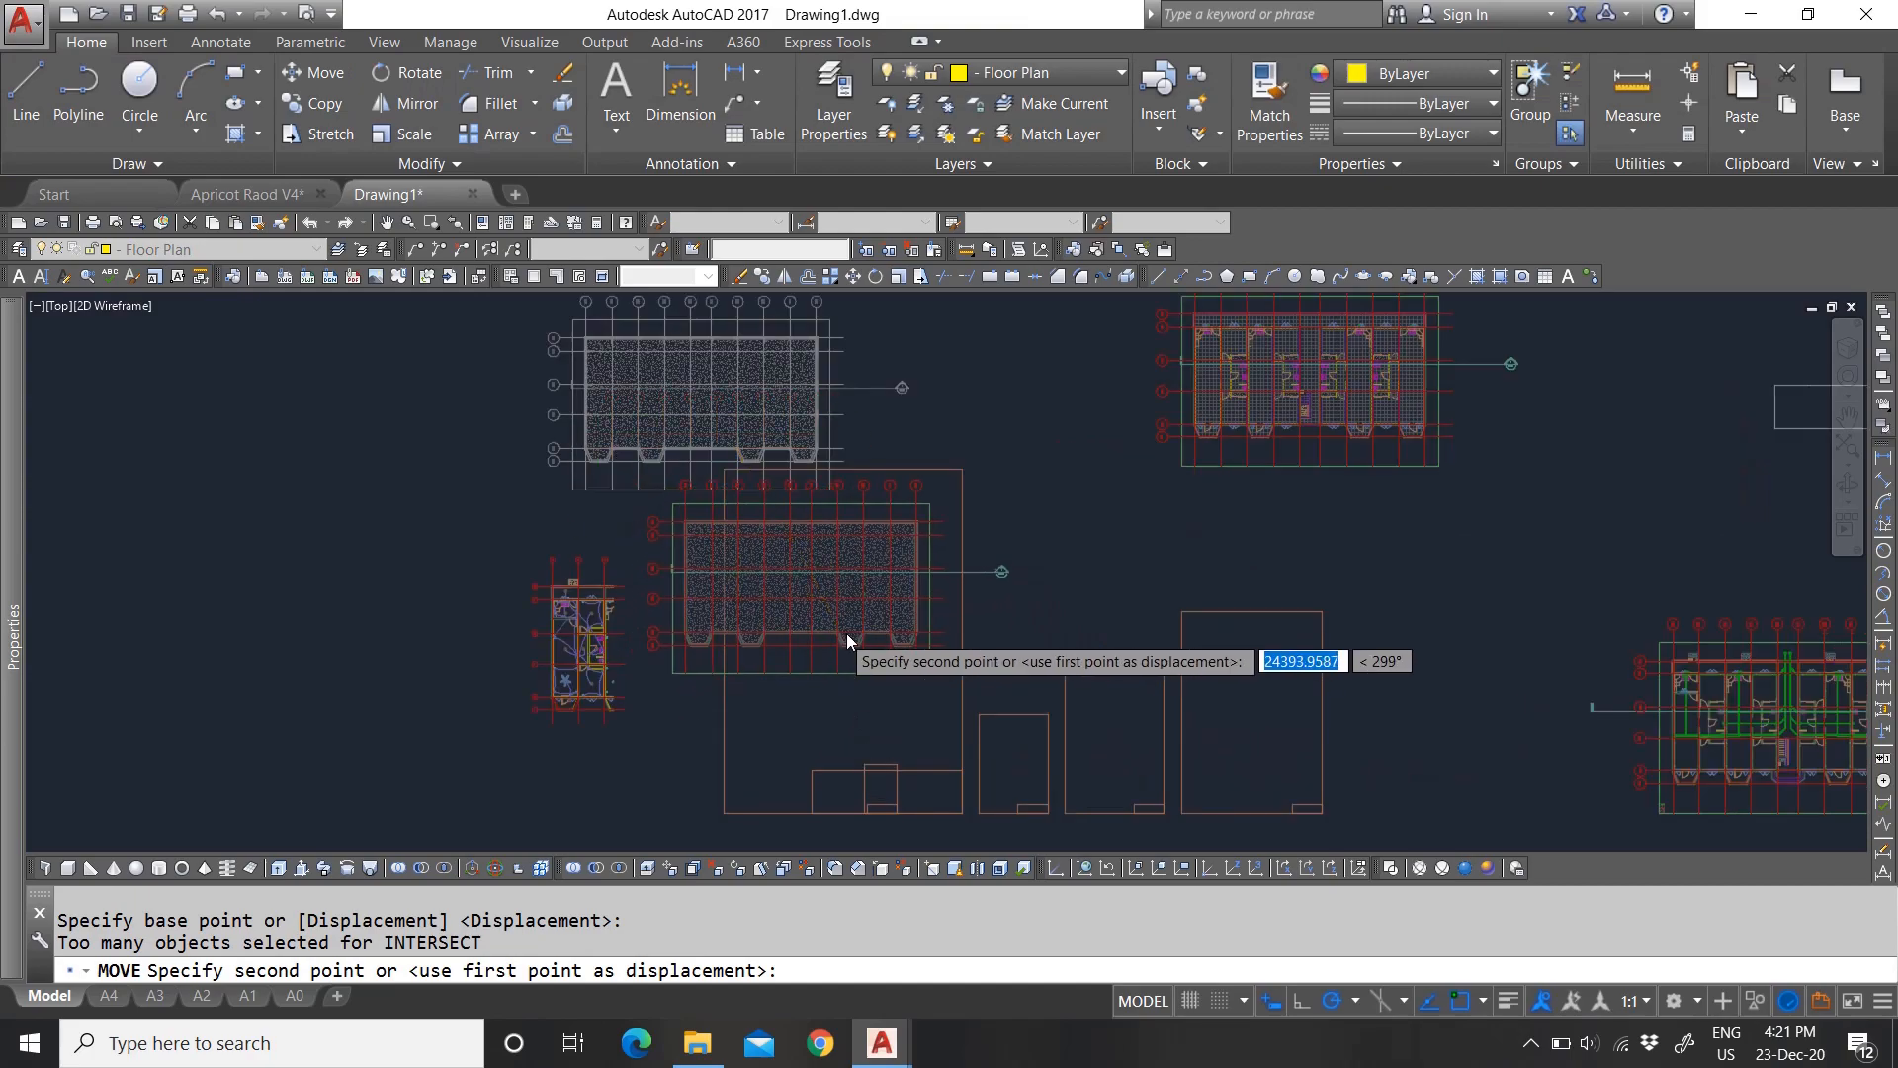
scroll(874, 494, "up", 4)
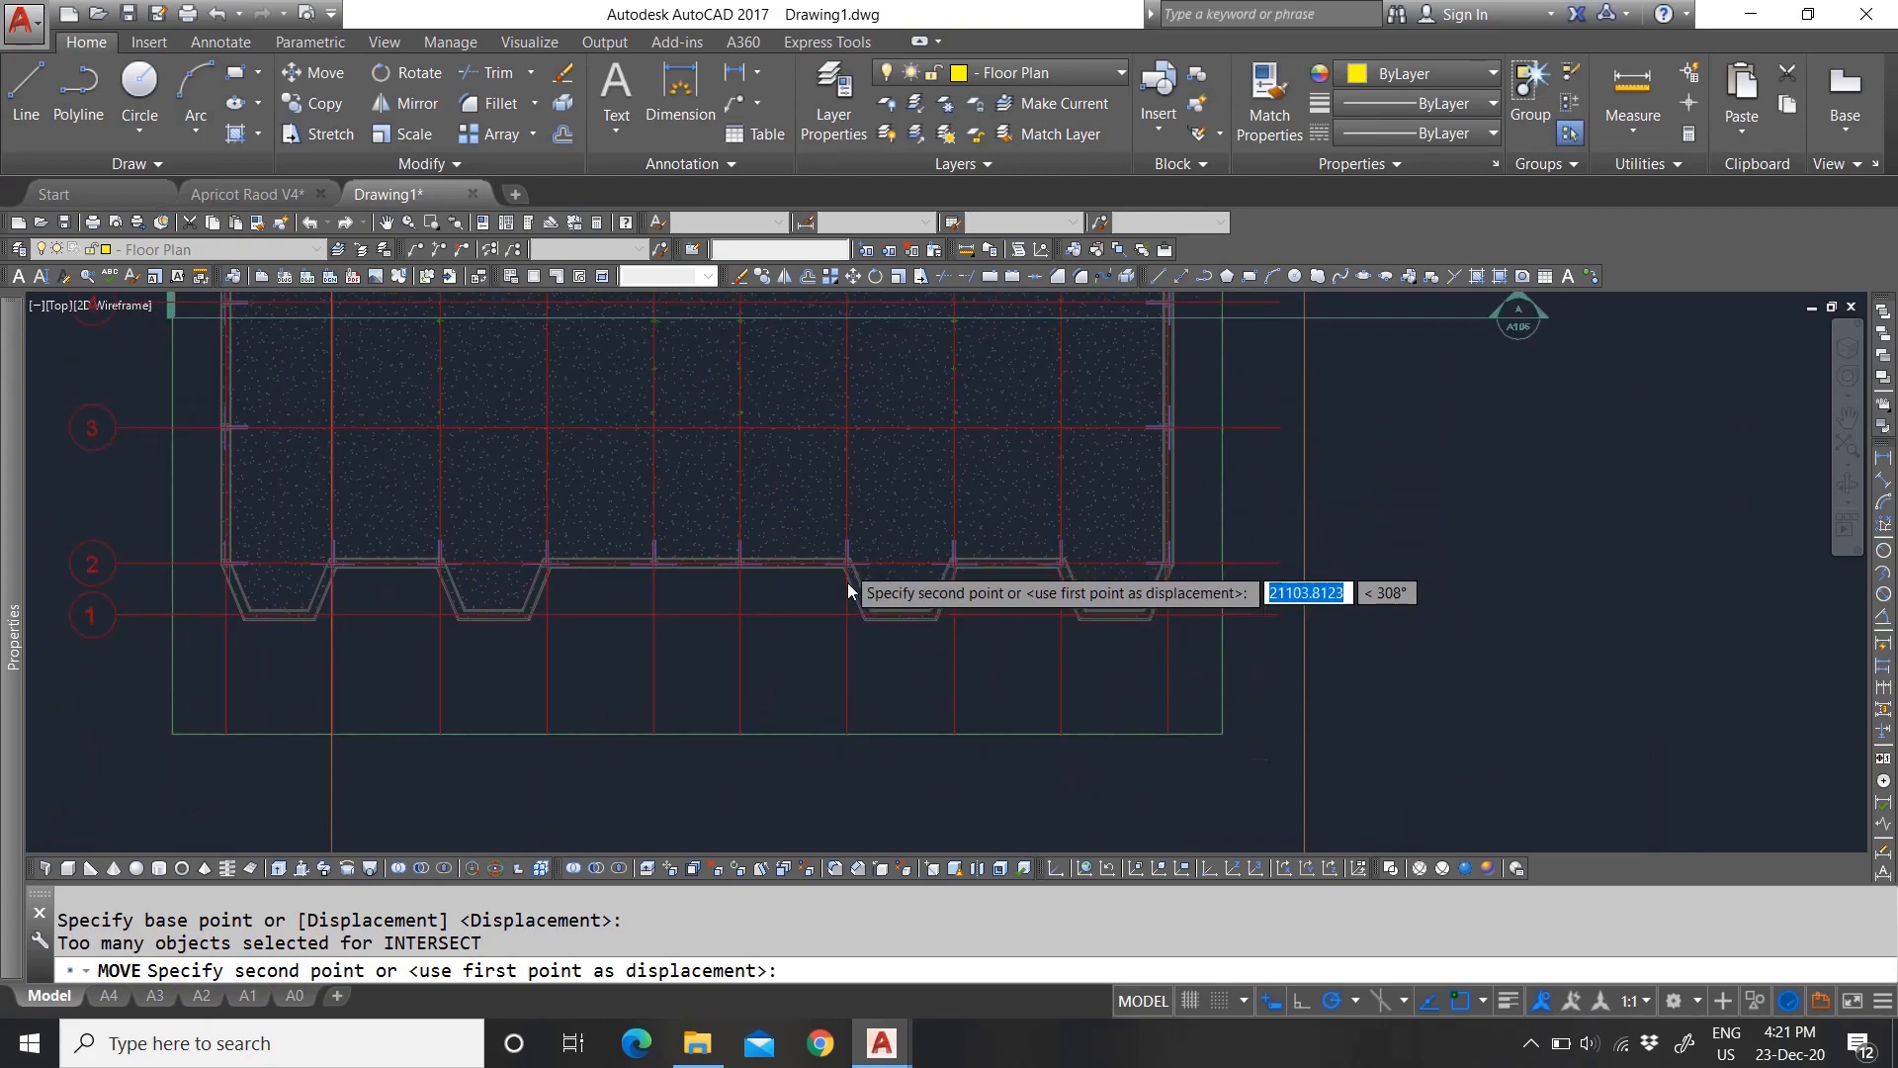
key("Escape")
scroll(854, 633, "down", 6)
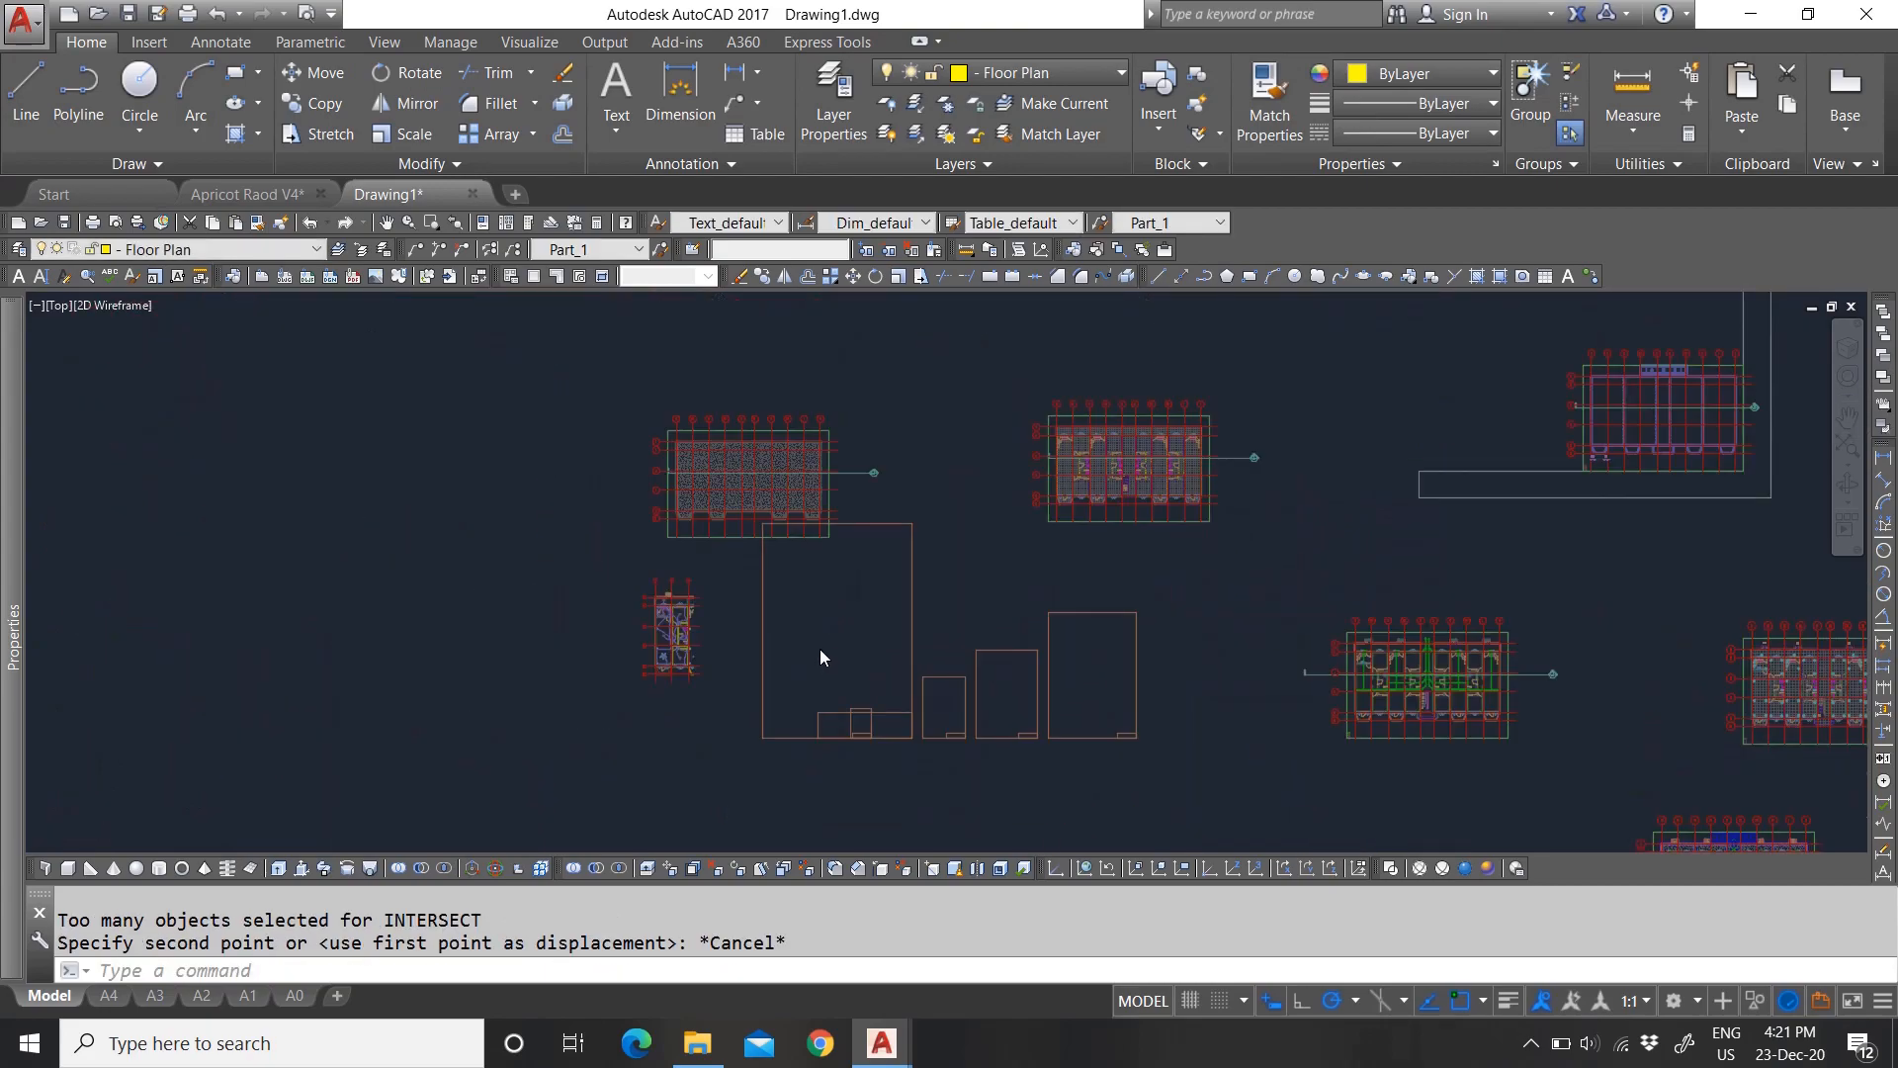
Step: Move the single-unit electrical plan into the upper part of the enlarged A3 border
scroll(1499, 697, "up", 4)
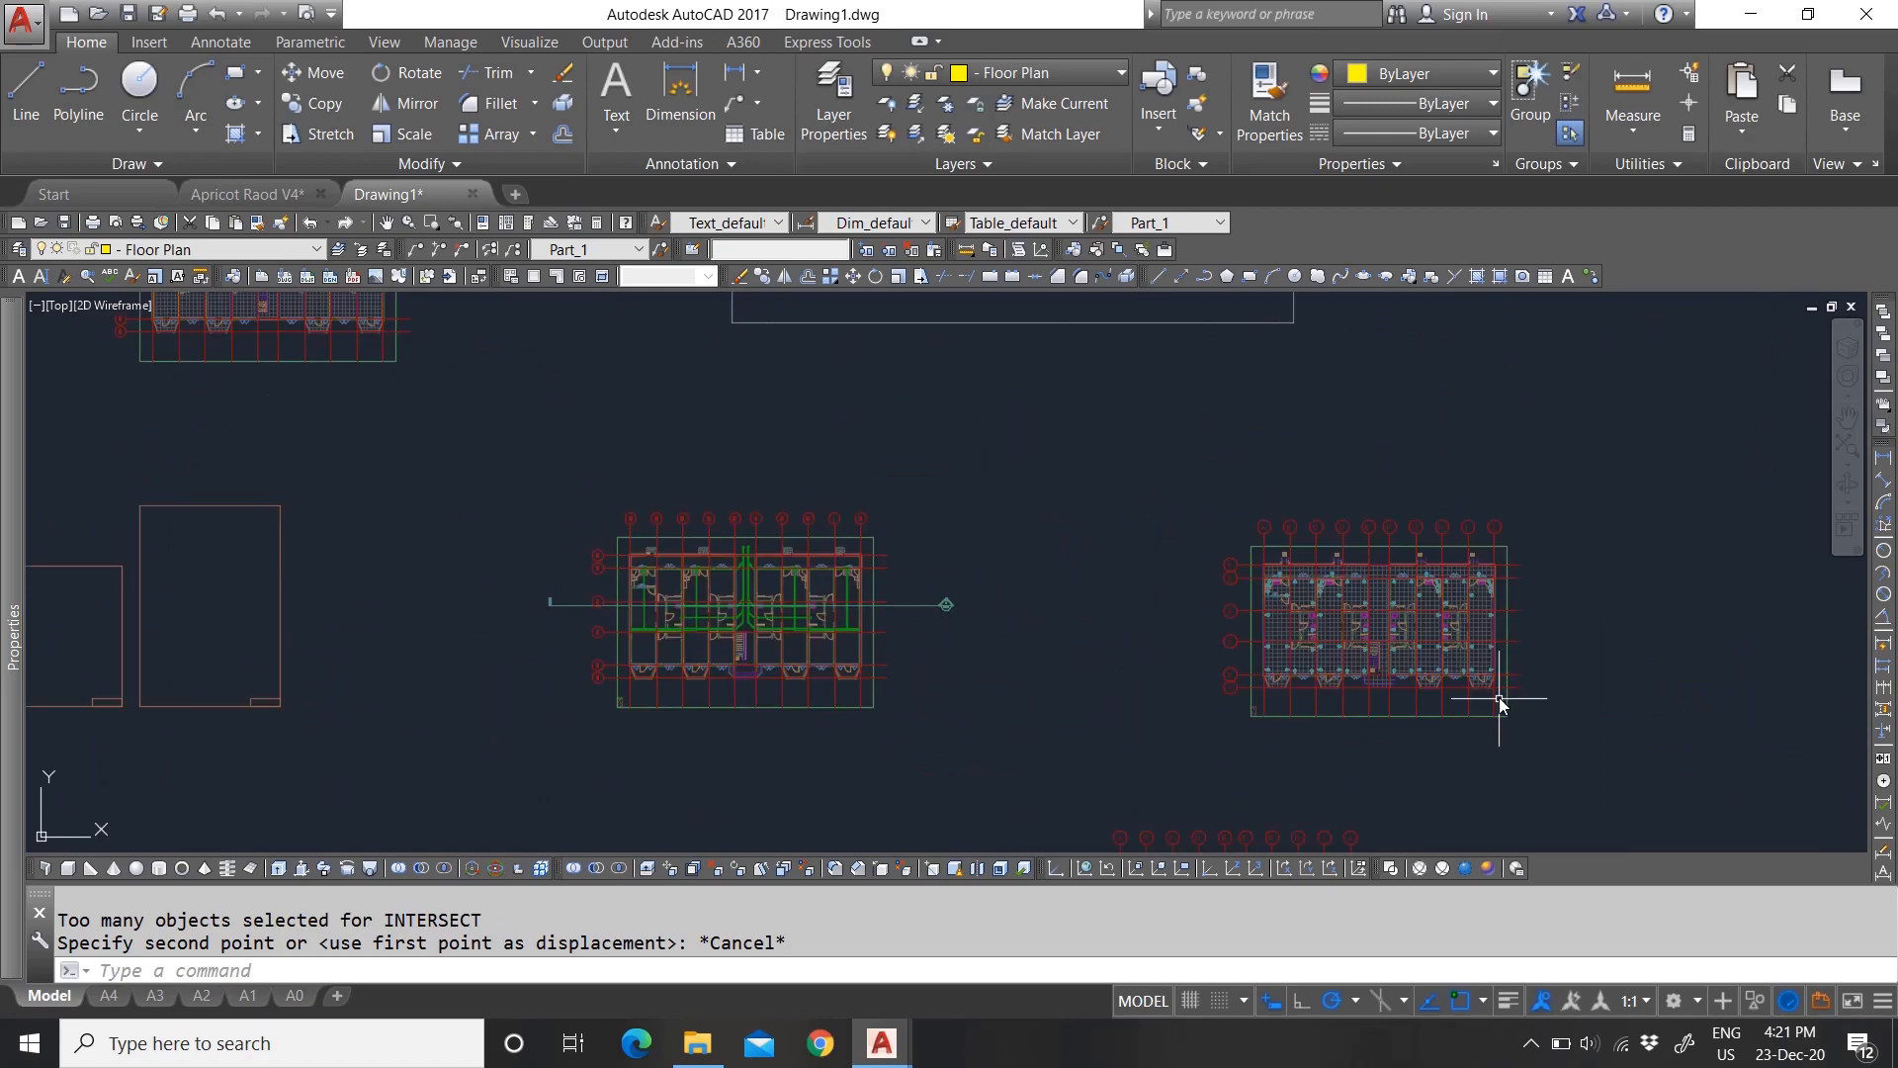
scroll(1480, 633, "down", 6)
scroll(852, 528, "up", 8)
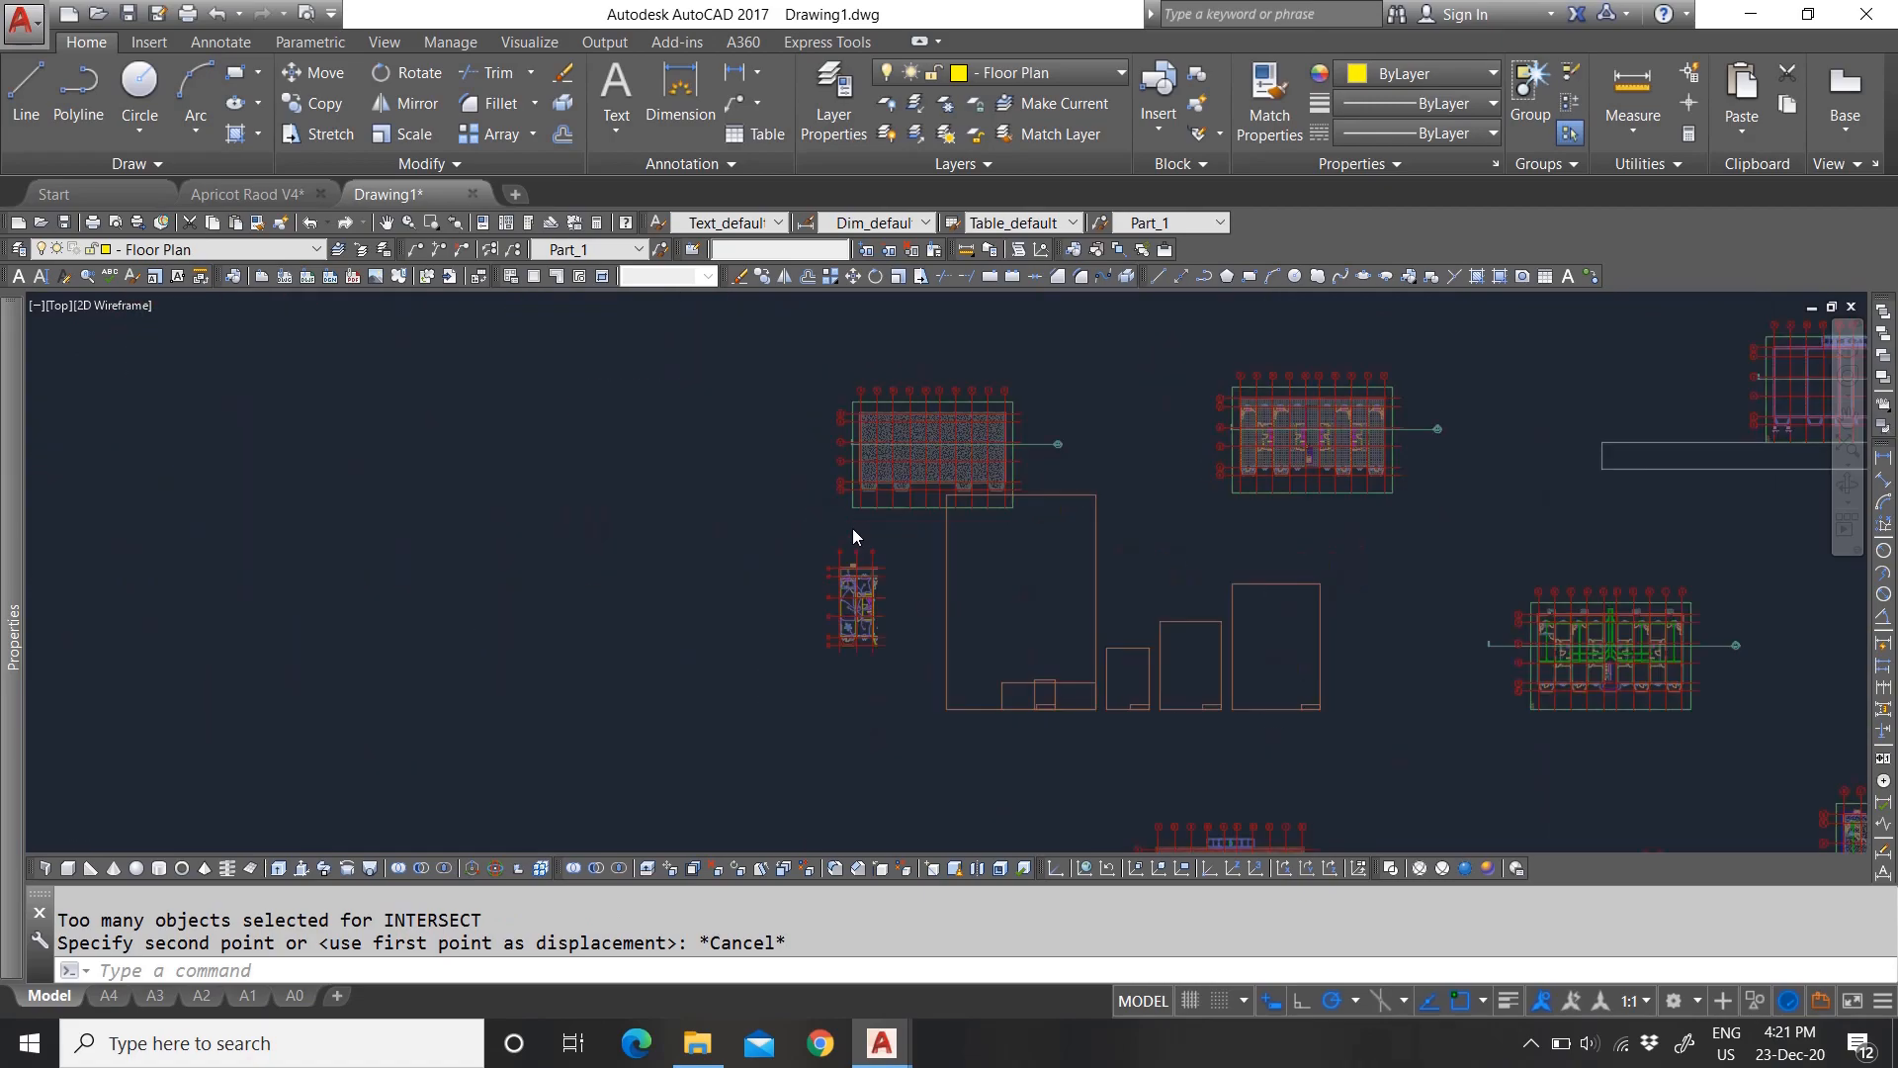
left_click(781, 502)
left_click(781, 502)
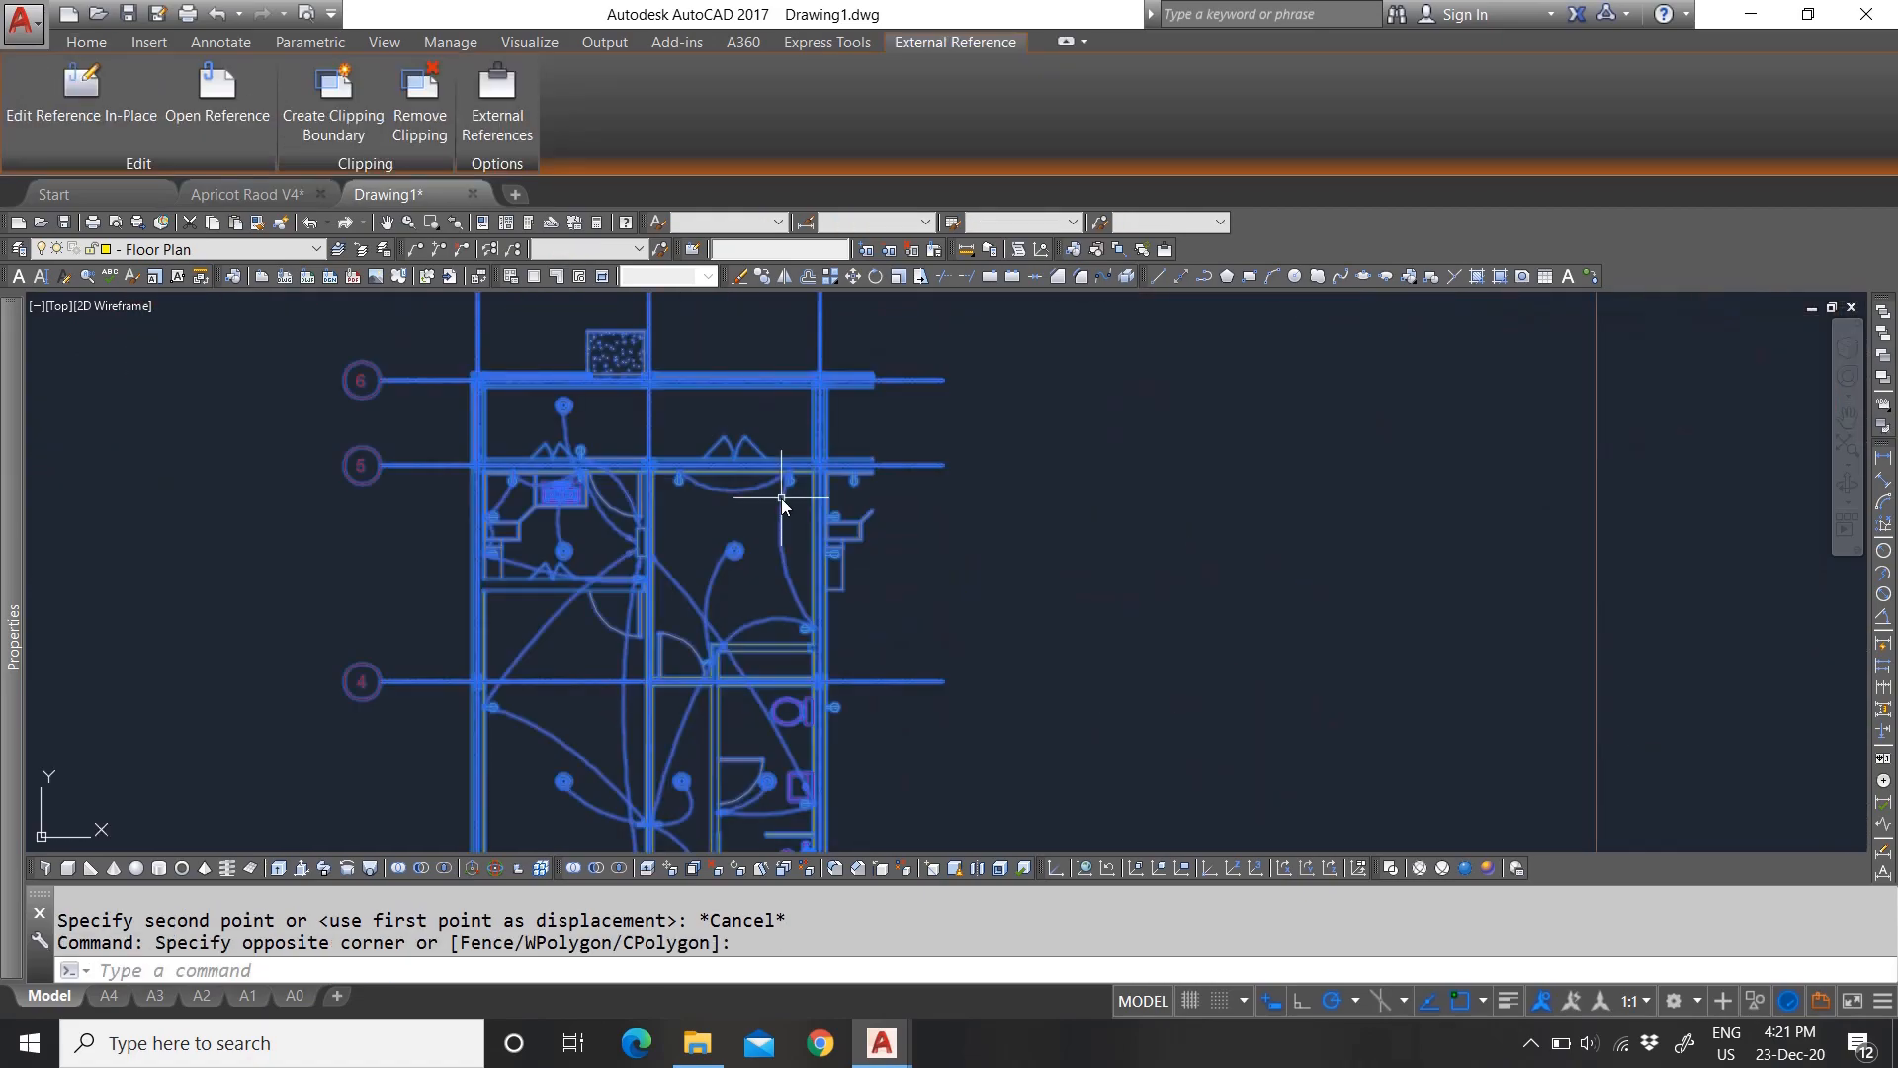
type("m")
key("Return")
left_click(581, 499)
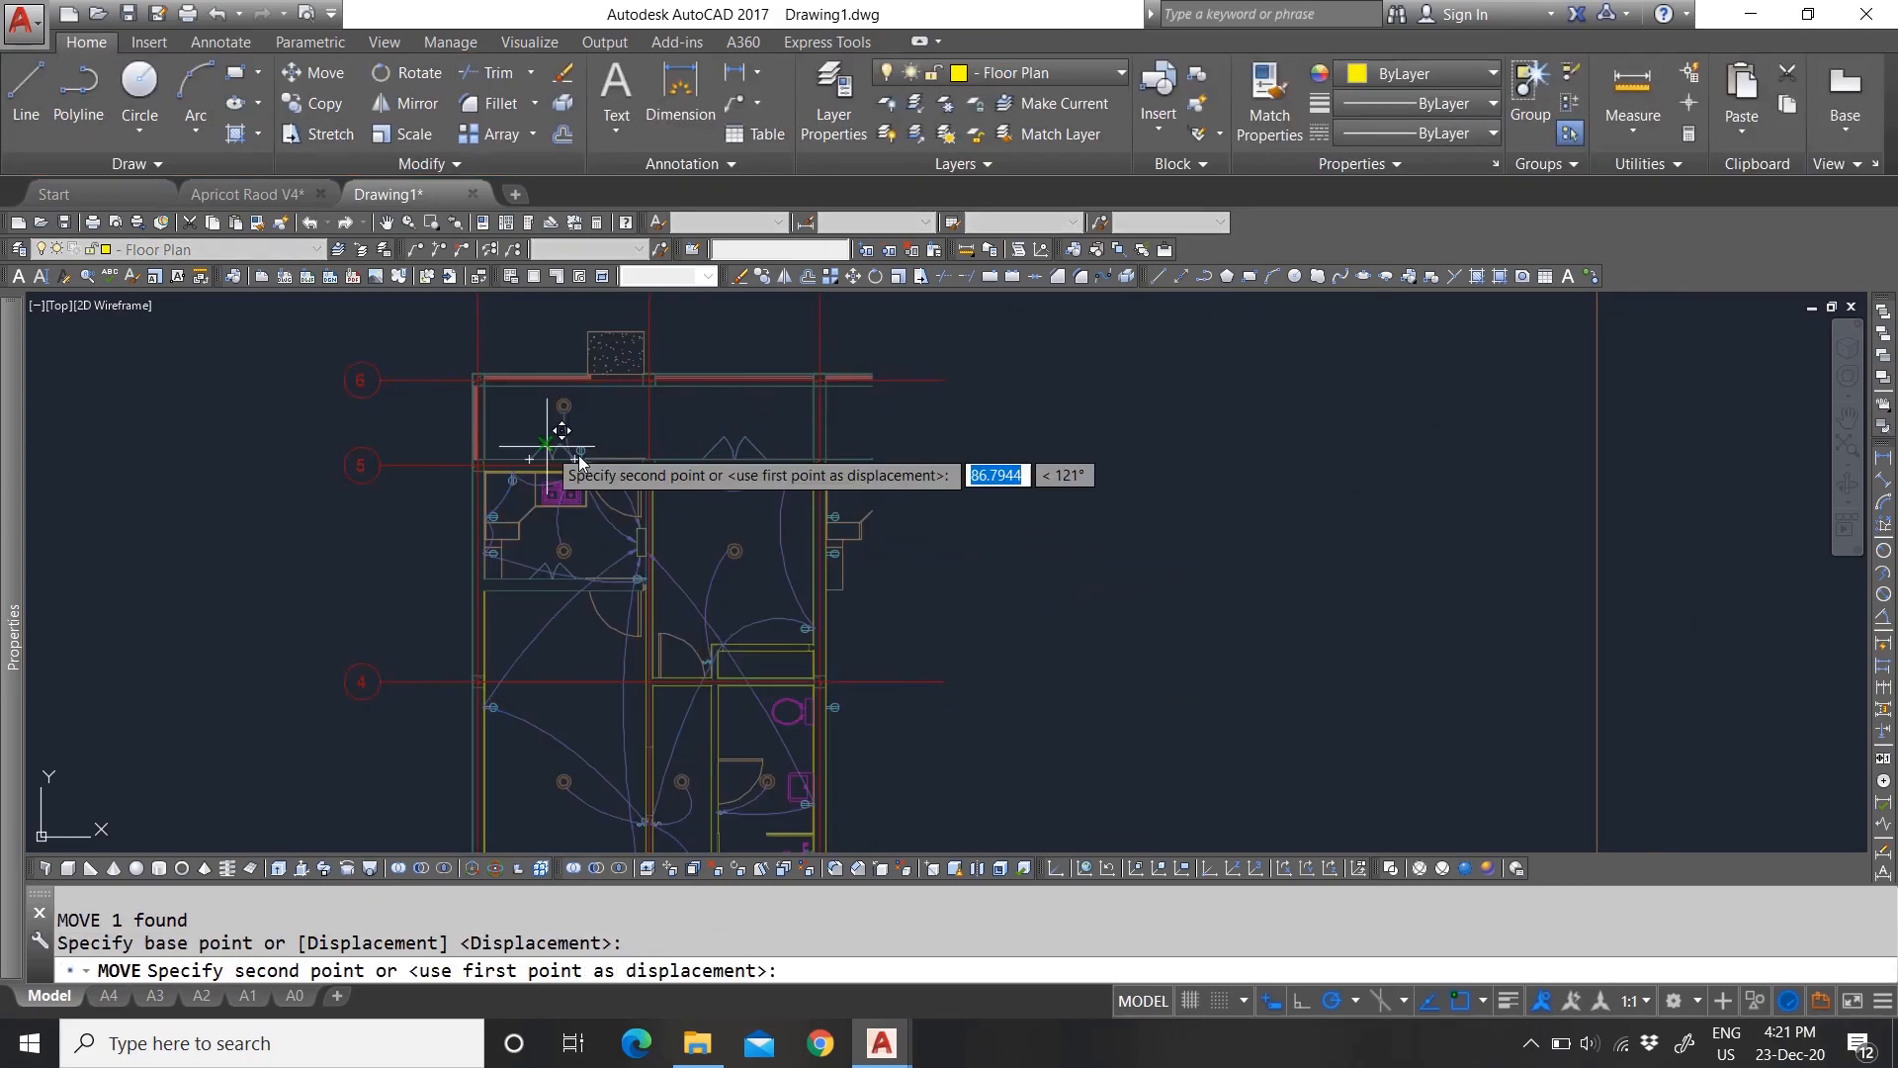
scroll(579, 455, "down", 2)
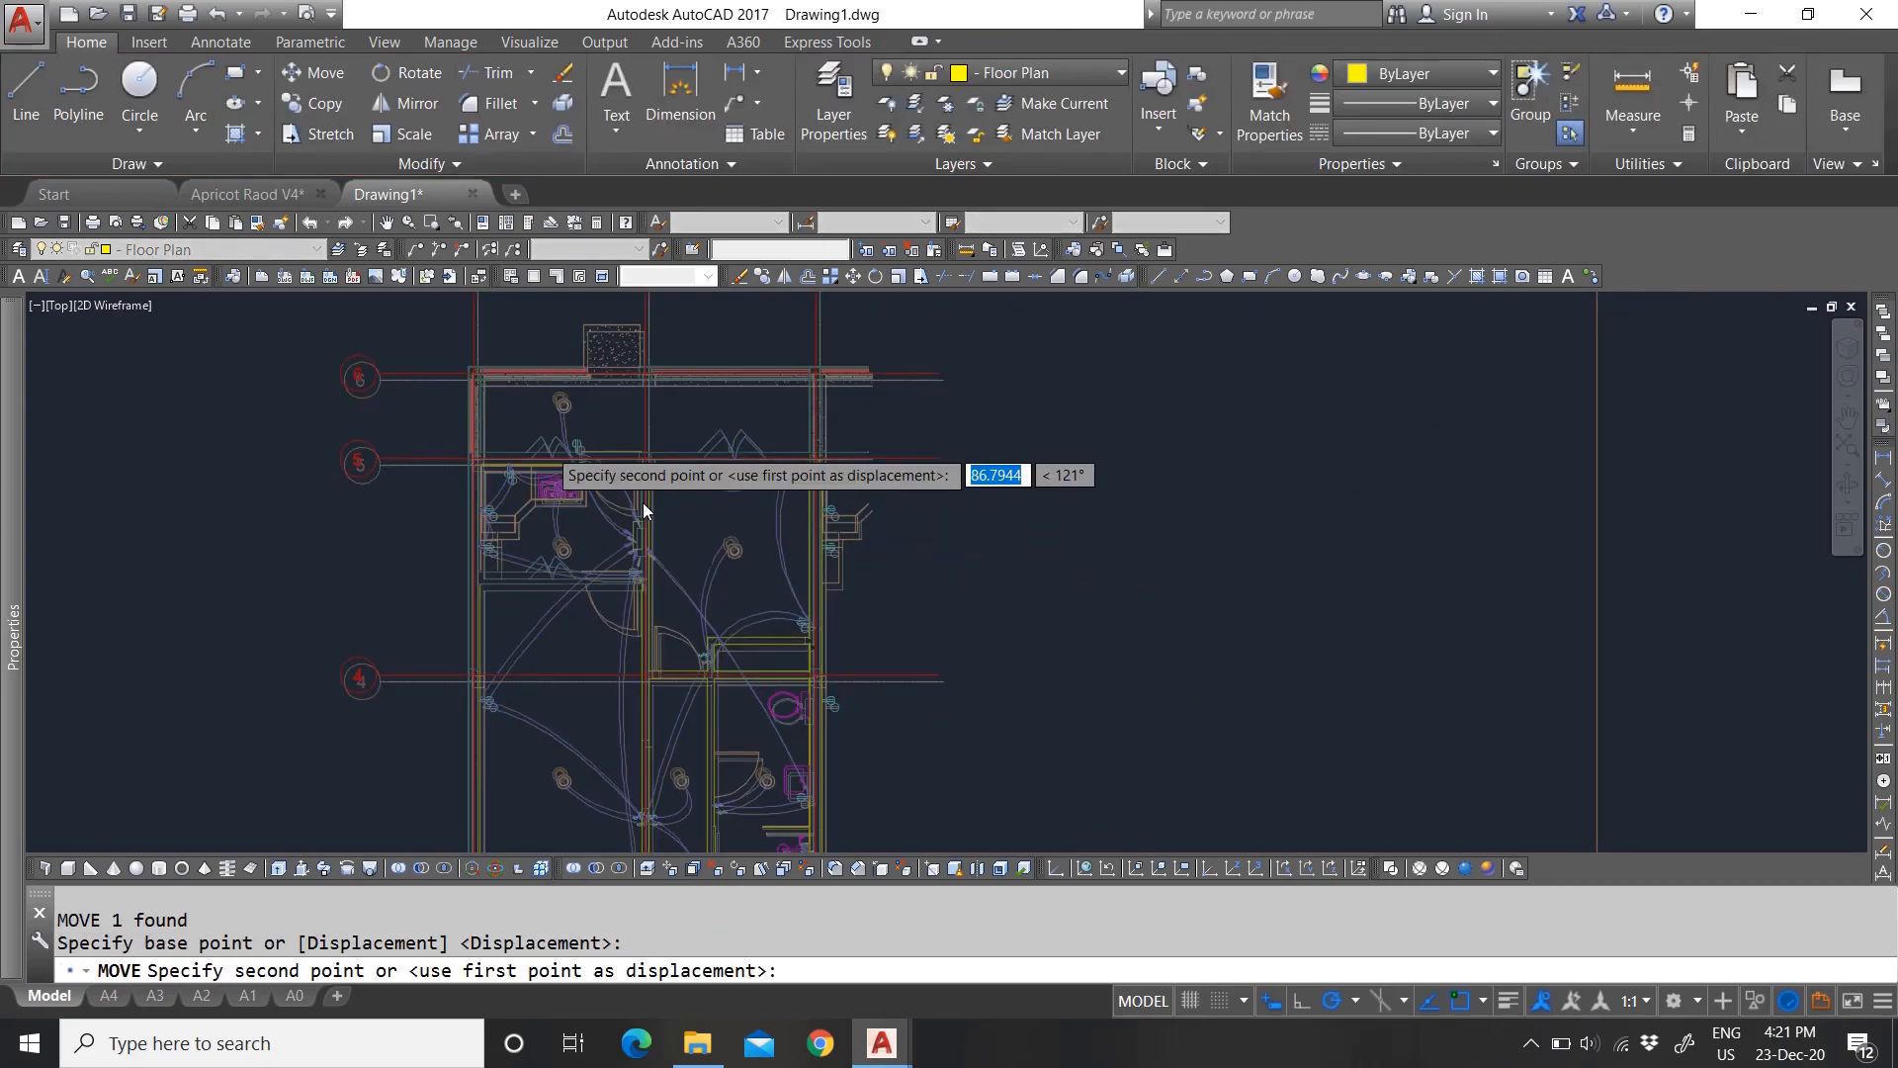
scroll(737, 529, "down", 3)
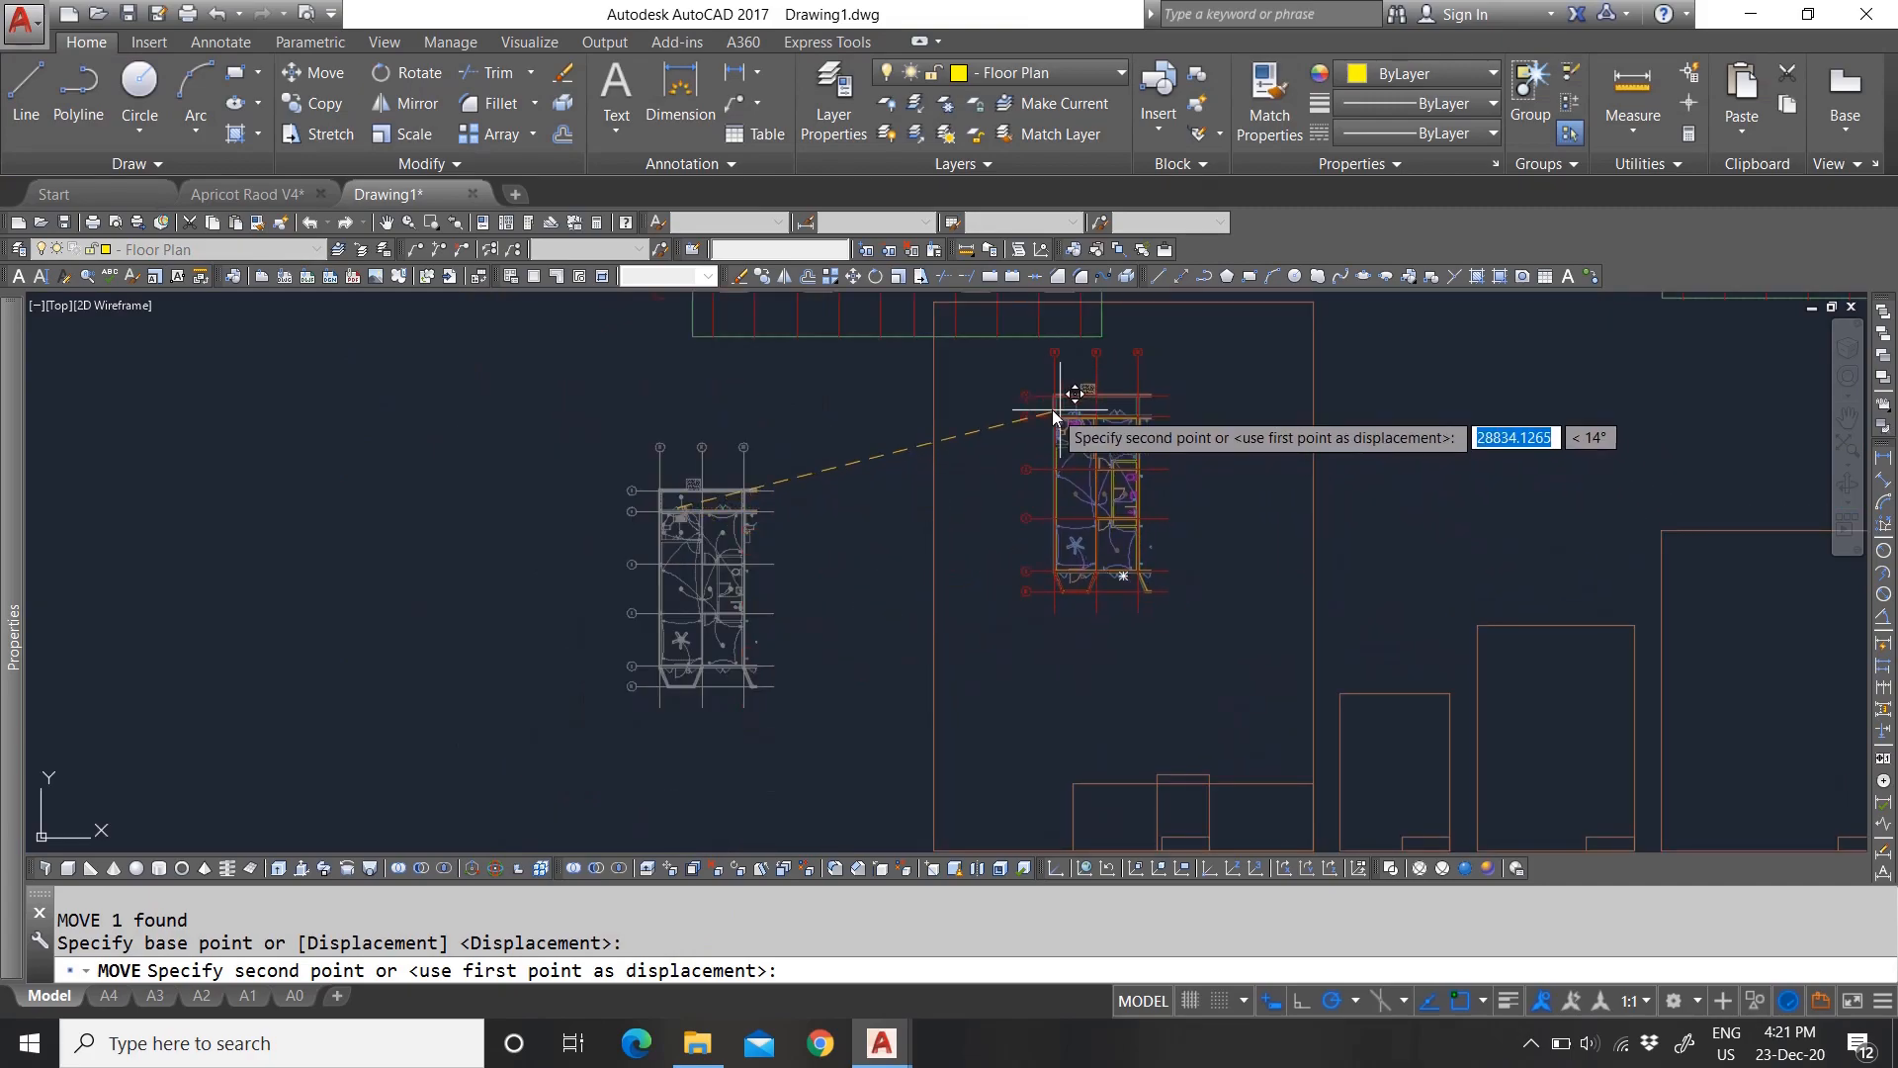
left_click(1011, 416)
key("Escape")
scroll(1064, 418, "up", 5)
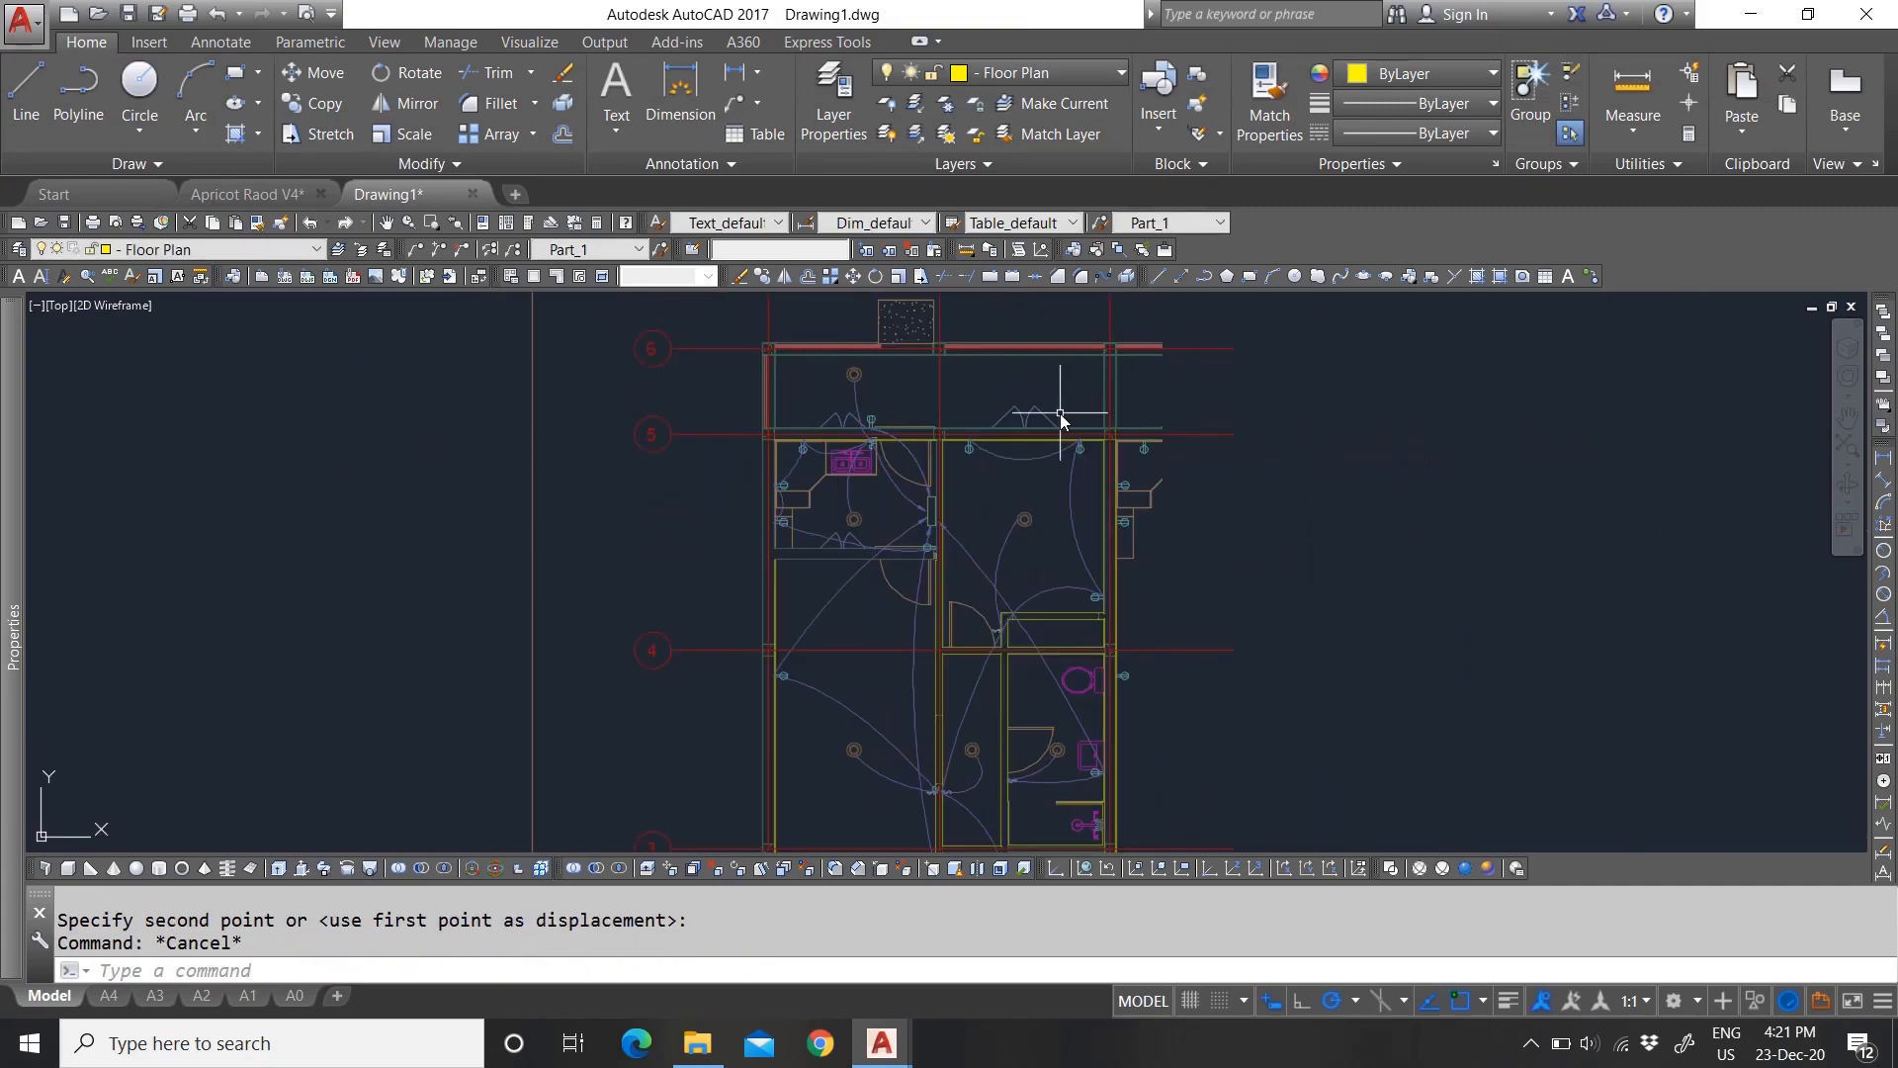
key("Escape")
Step: Examine how well the single-unit plan fits within the enlarged A3 border
scroll(944, 453, "down", 6)
scroll(959, 571, "up", 2)
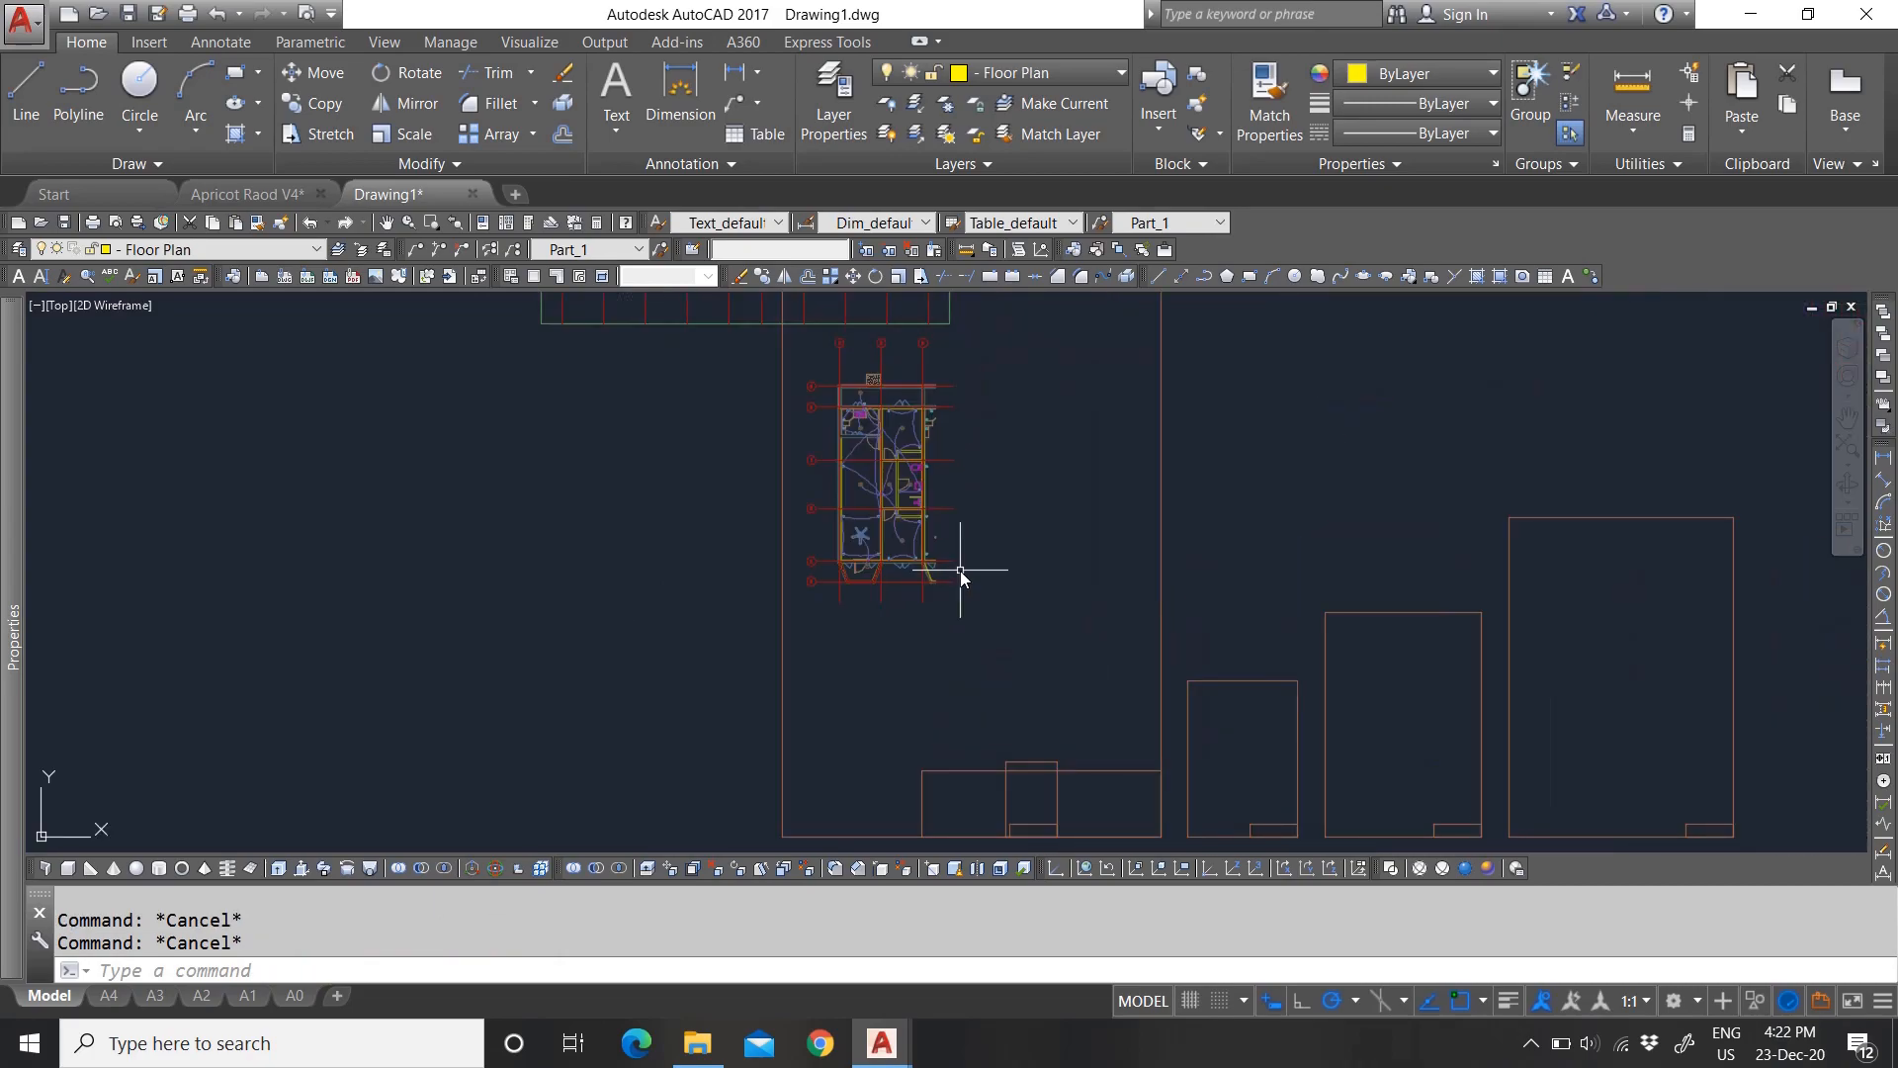
scroll(885, 474, "up", 3)
scroll(896, 500, "down", 2)
scroll(890, 524, "down", 4)
scroll(939, 524, "down", 2)
scroll(952, 574, "up", 10)
scroll(963, 536, "down", 3)
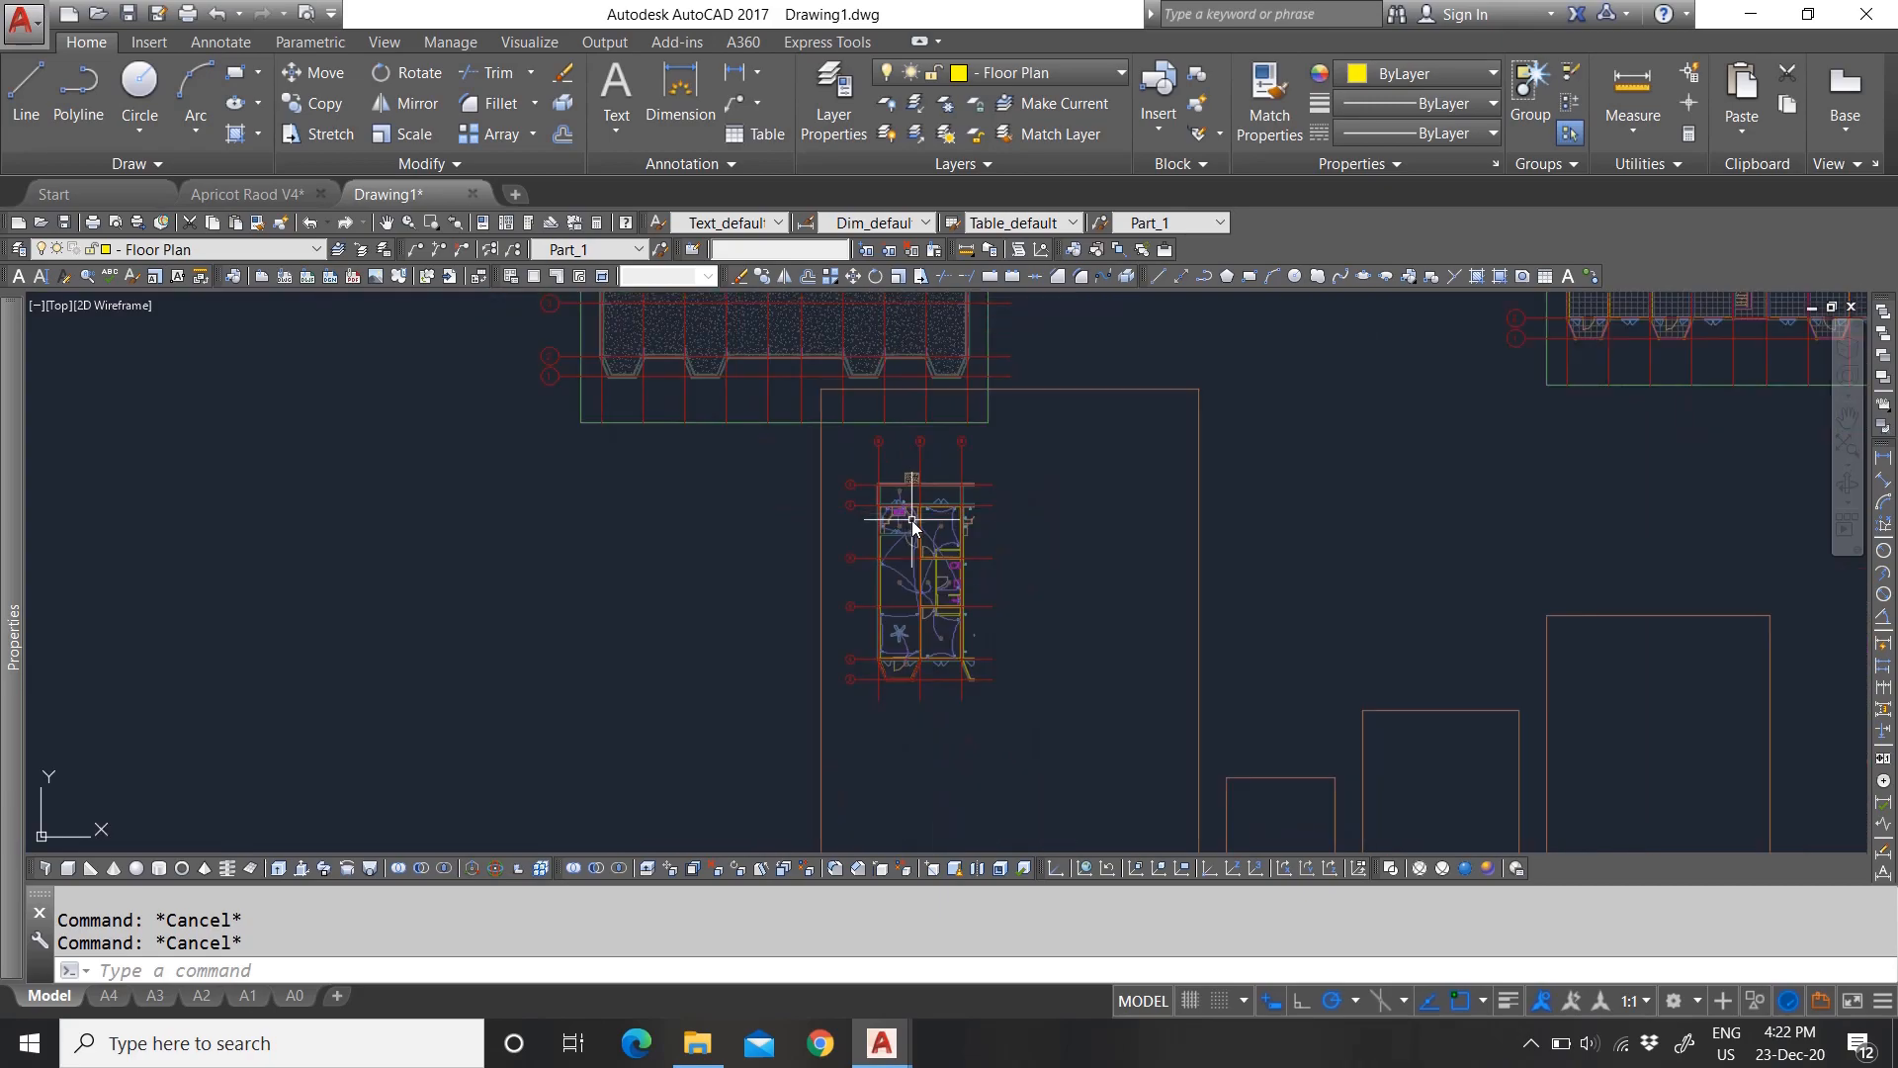
scroll(903, 517, "up", 3)
scroll(925, 424, "up", 2)
scroll(890, 494, "down", 8)
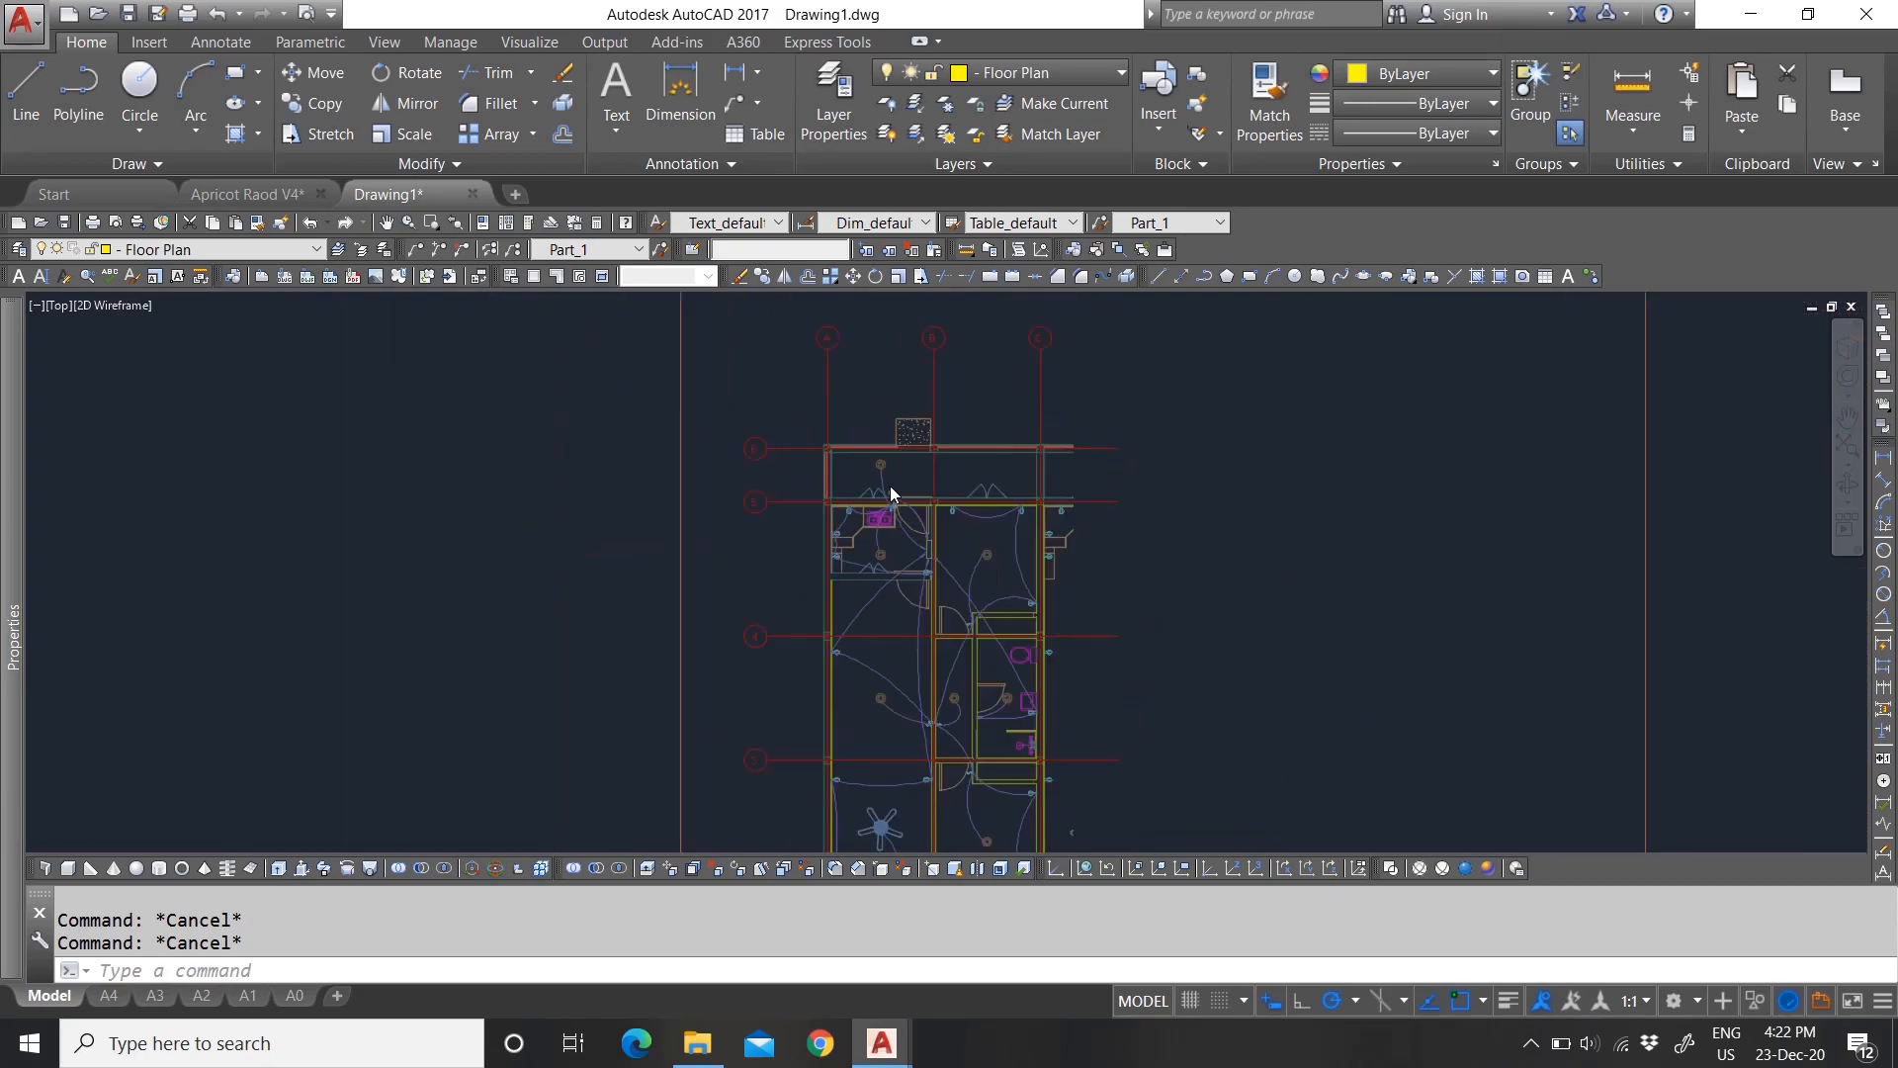
scroll(974, 586, "up", 3)
scroll(1087, 504, "down", 3)
Step: Set the scale of the A3 border block around the single-unit plan to 50
left_click(992, 463)
left_click(995, 794)
scroll(1007, 727, "up", 3)
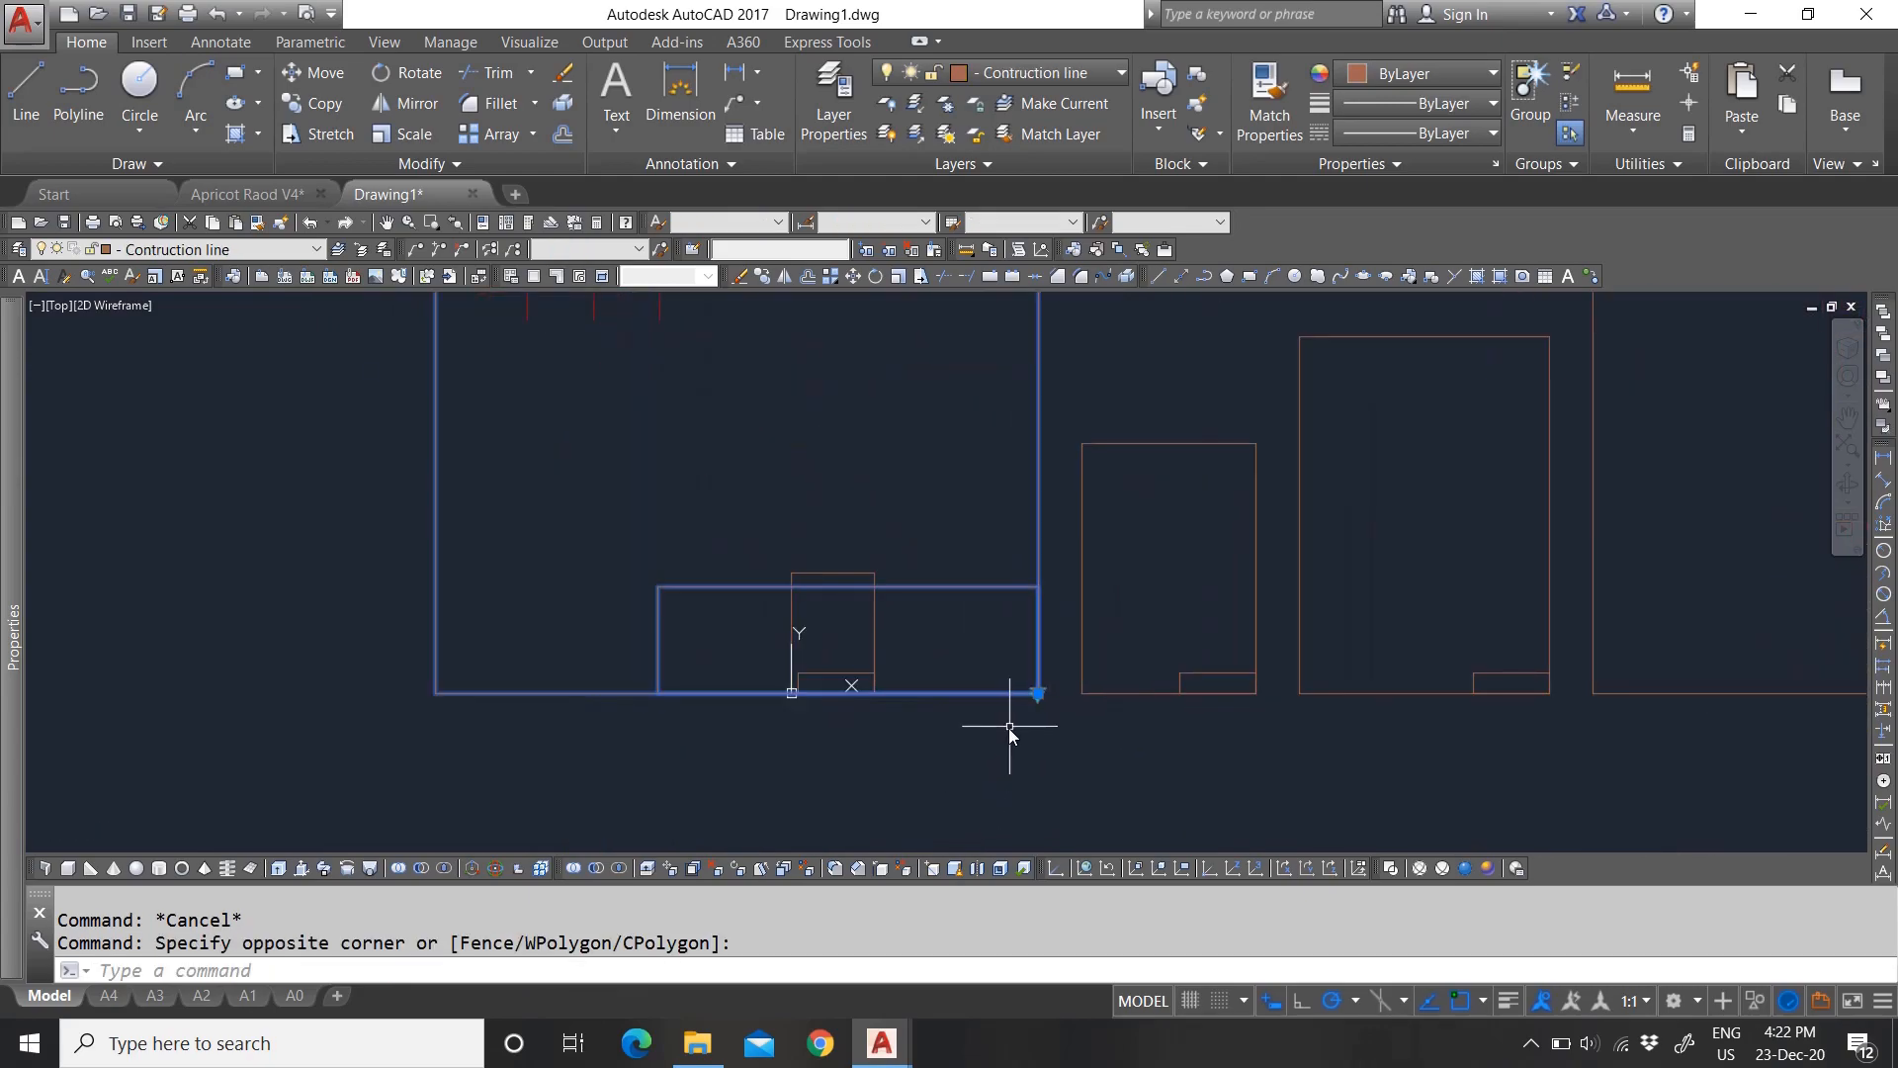
scroll(1031, 692, "up", 4)
scroll(856, 731, "down", 8)
mouse_move(10, 701)
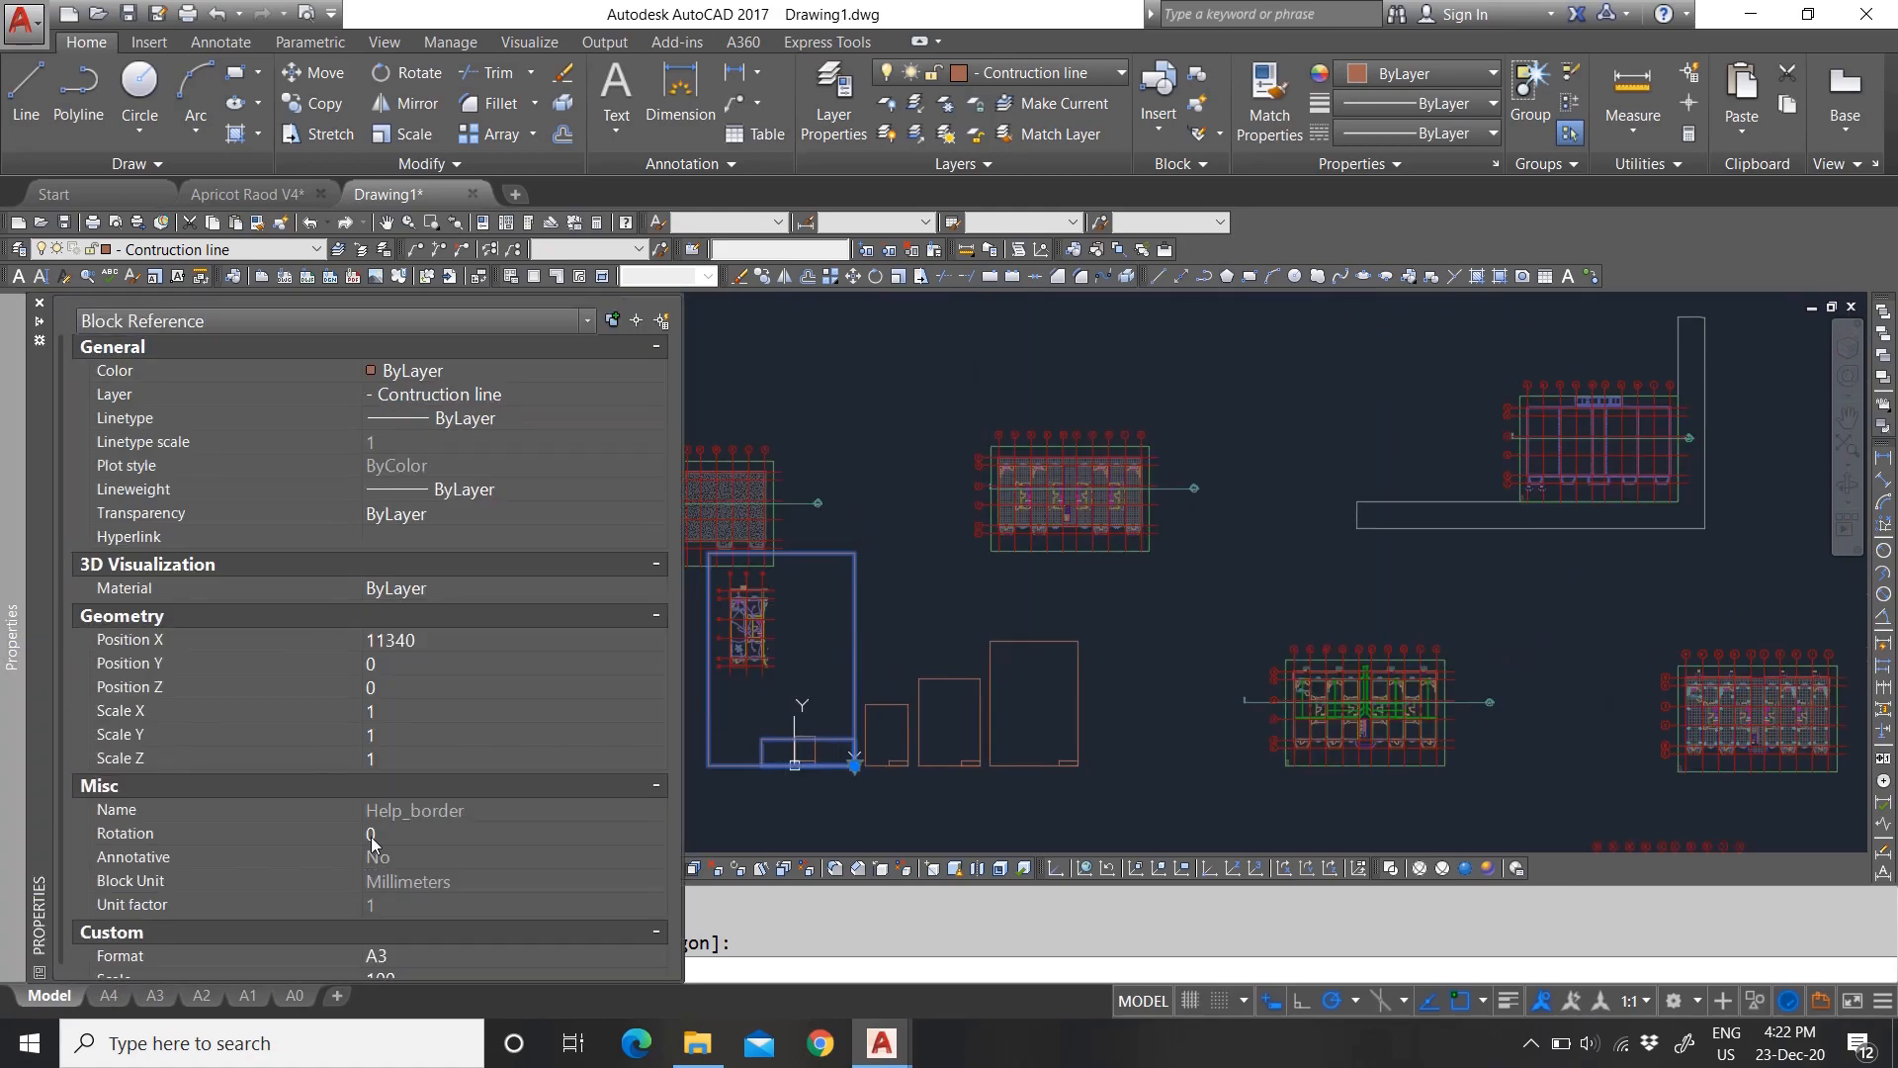
scroll(441, 923, "down", 1)
left_click(423, 957)
left_click(445, 955)
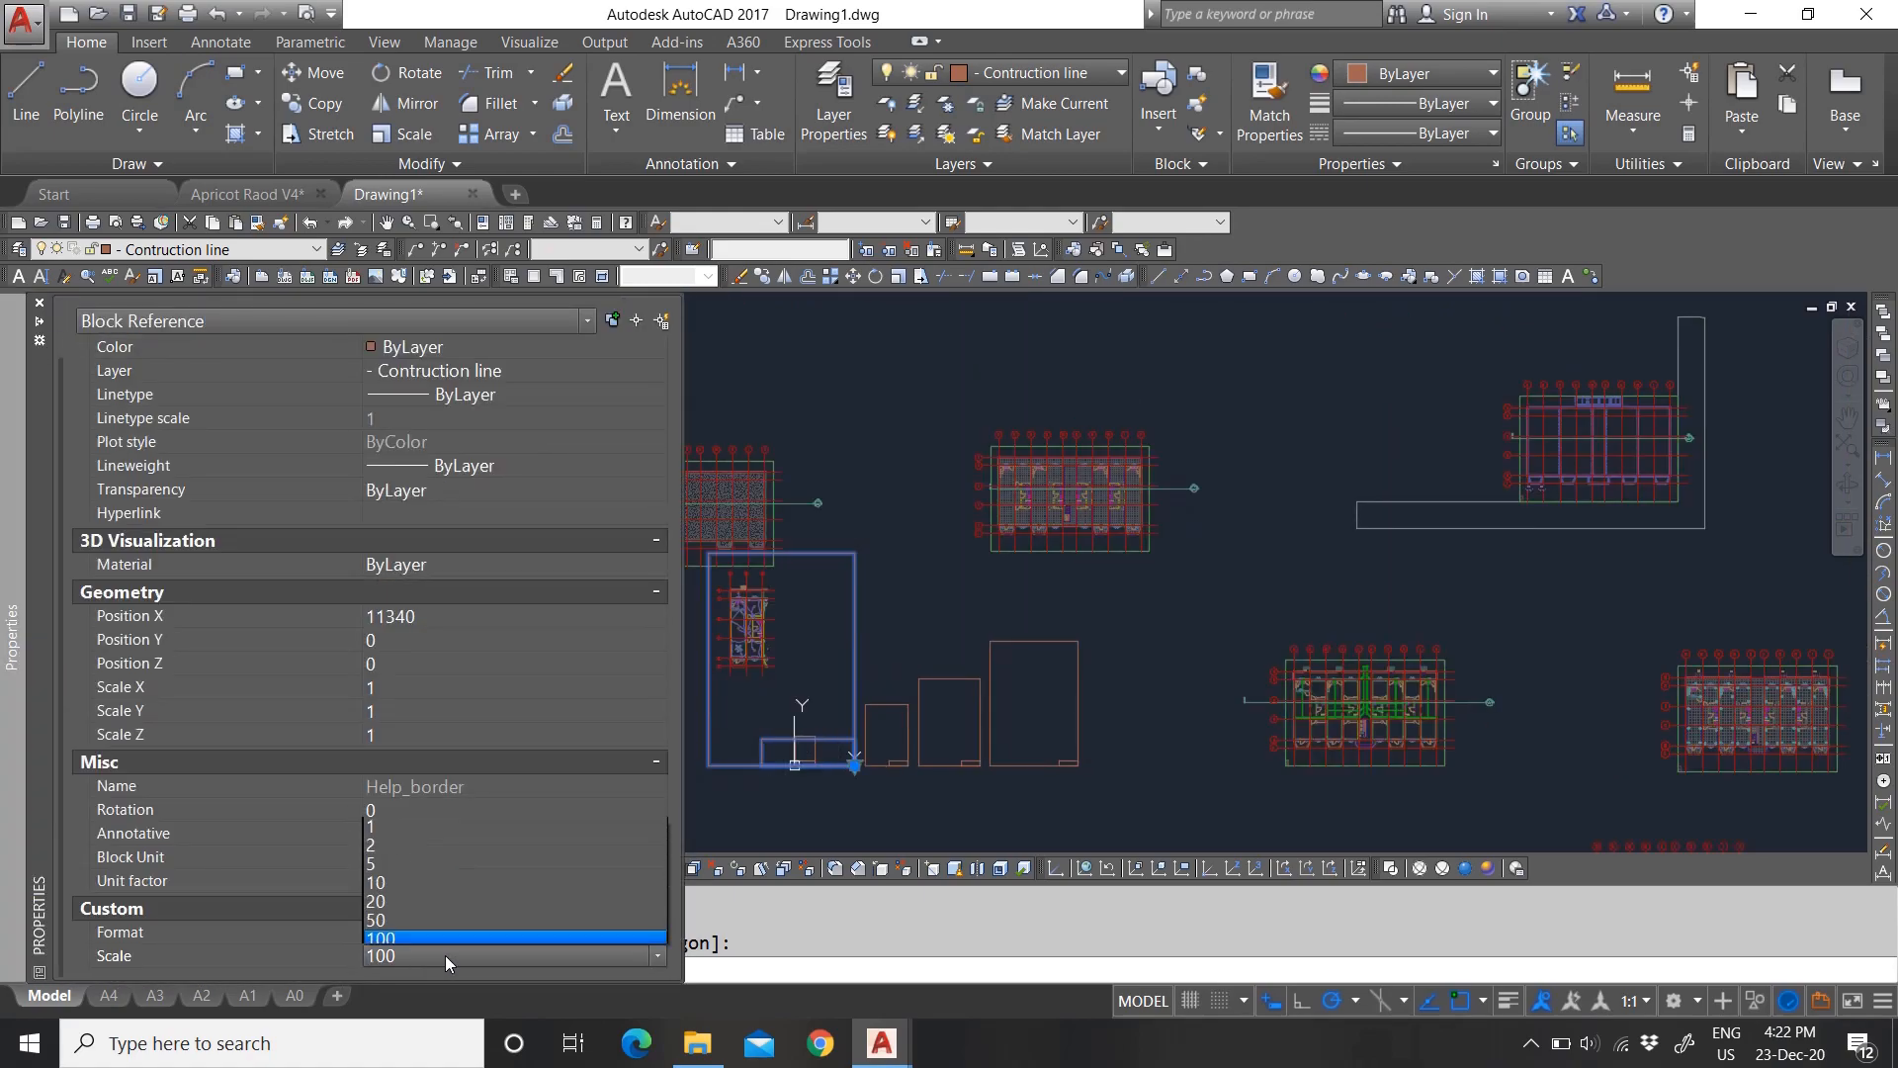
left_click(413, 911)
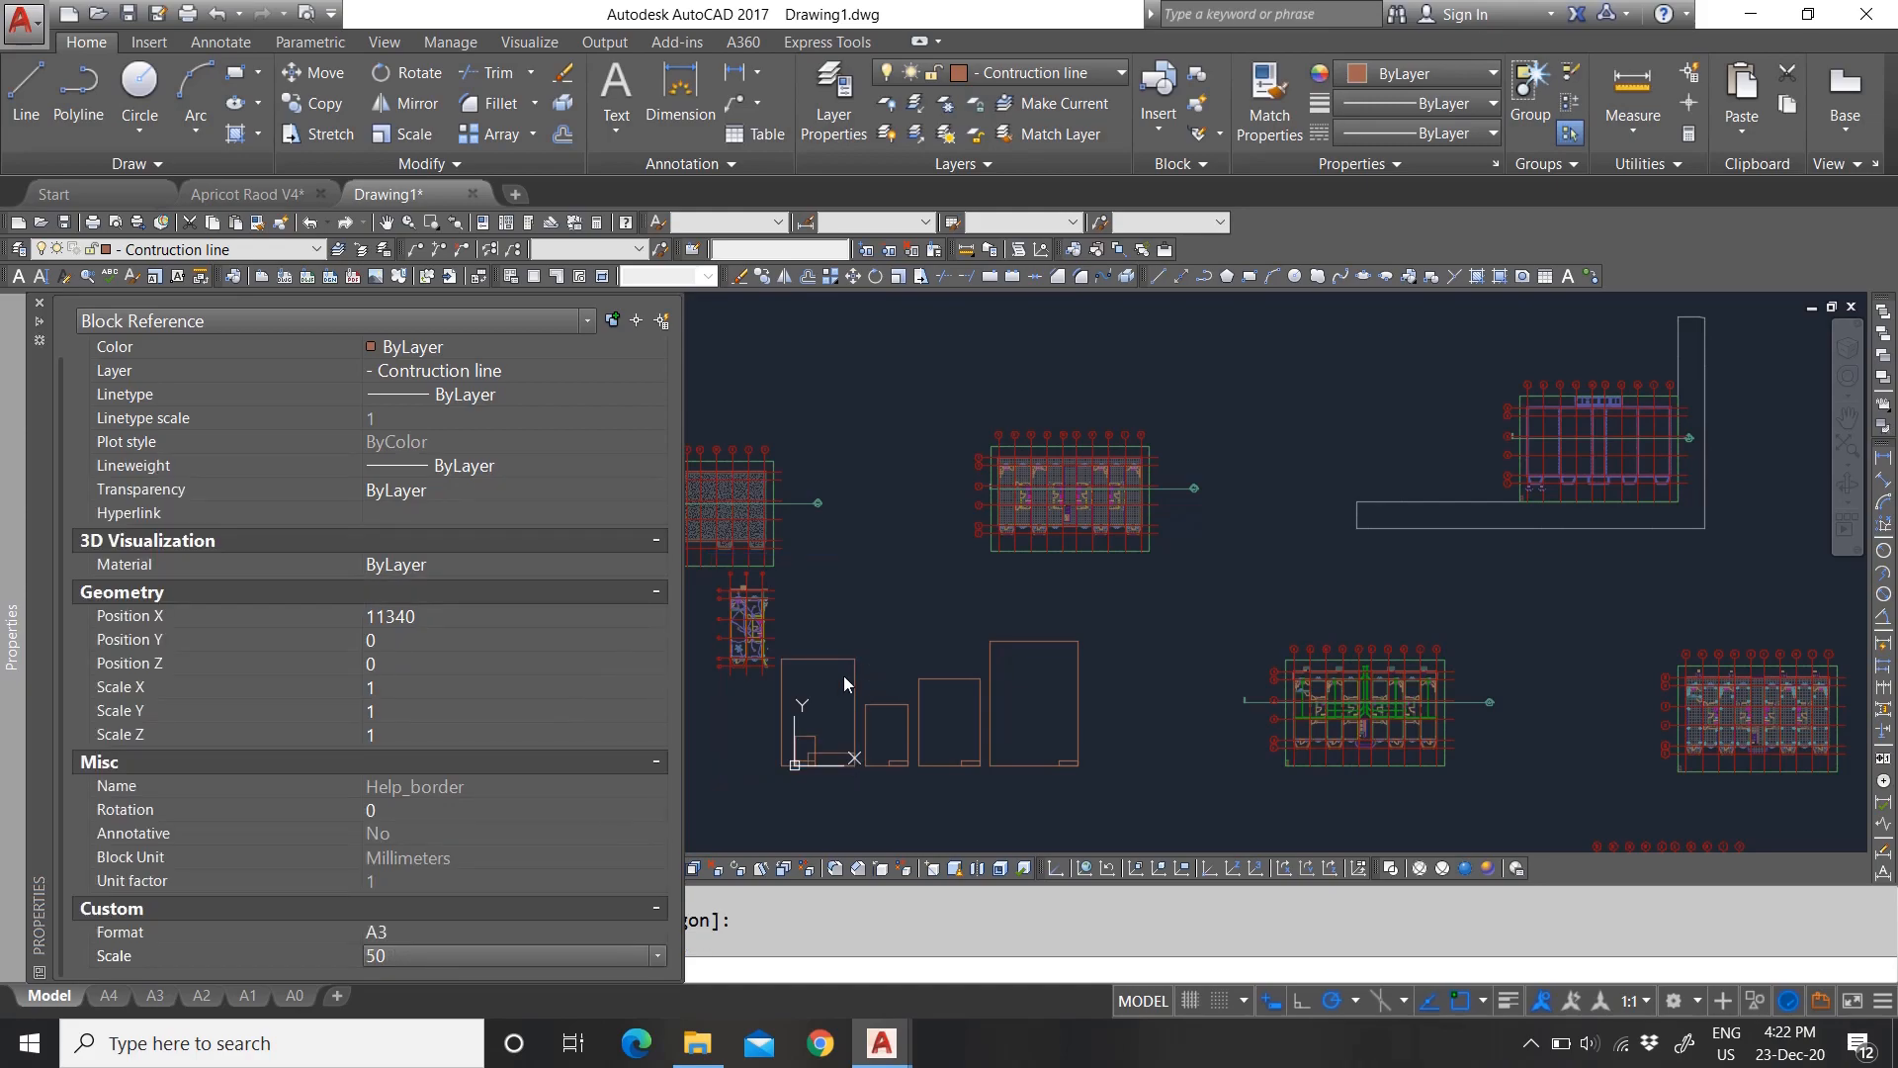
scroll(742, 708, "up", 2)
key("Escape")
Step: Move the single-unit plan down into the resized A3 border
left_click(750, 541)
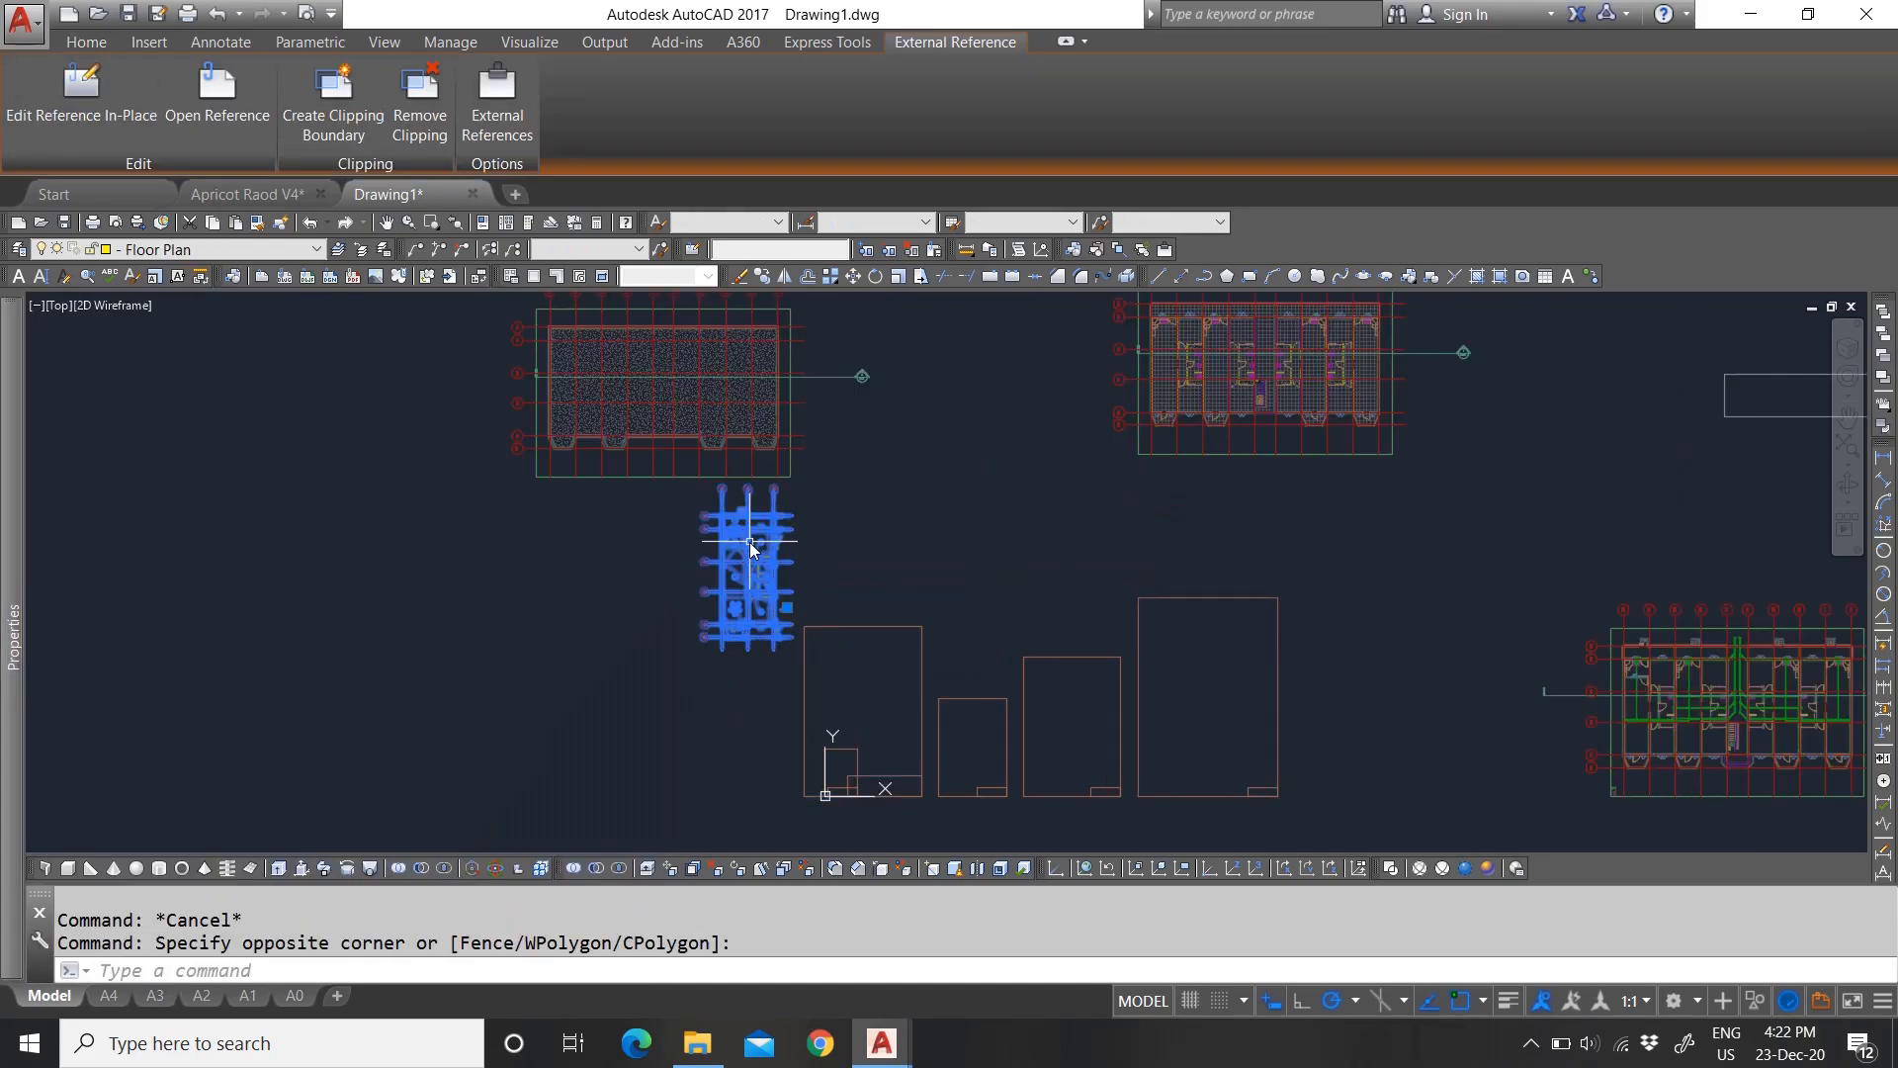
key("Return")
left_click(748, 544)
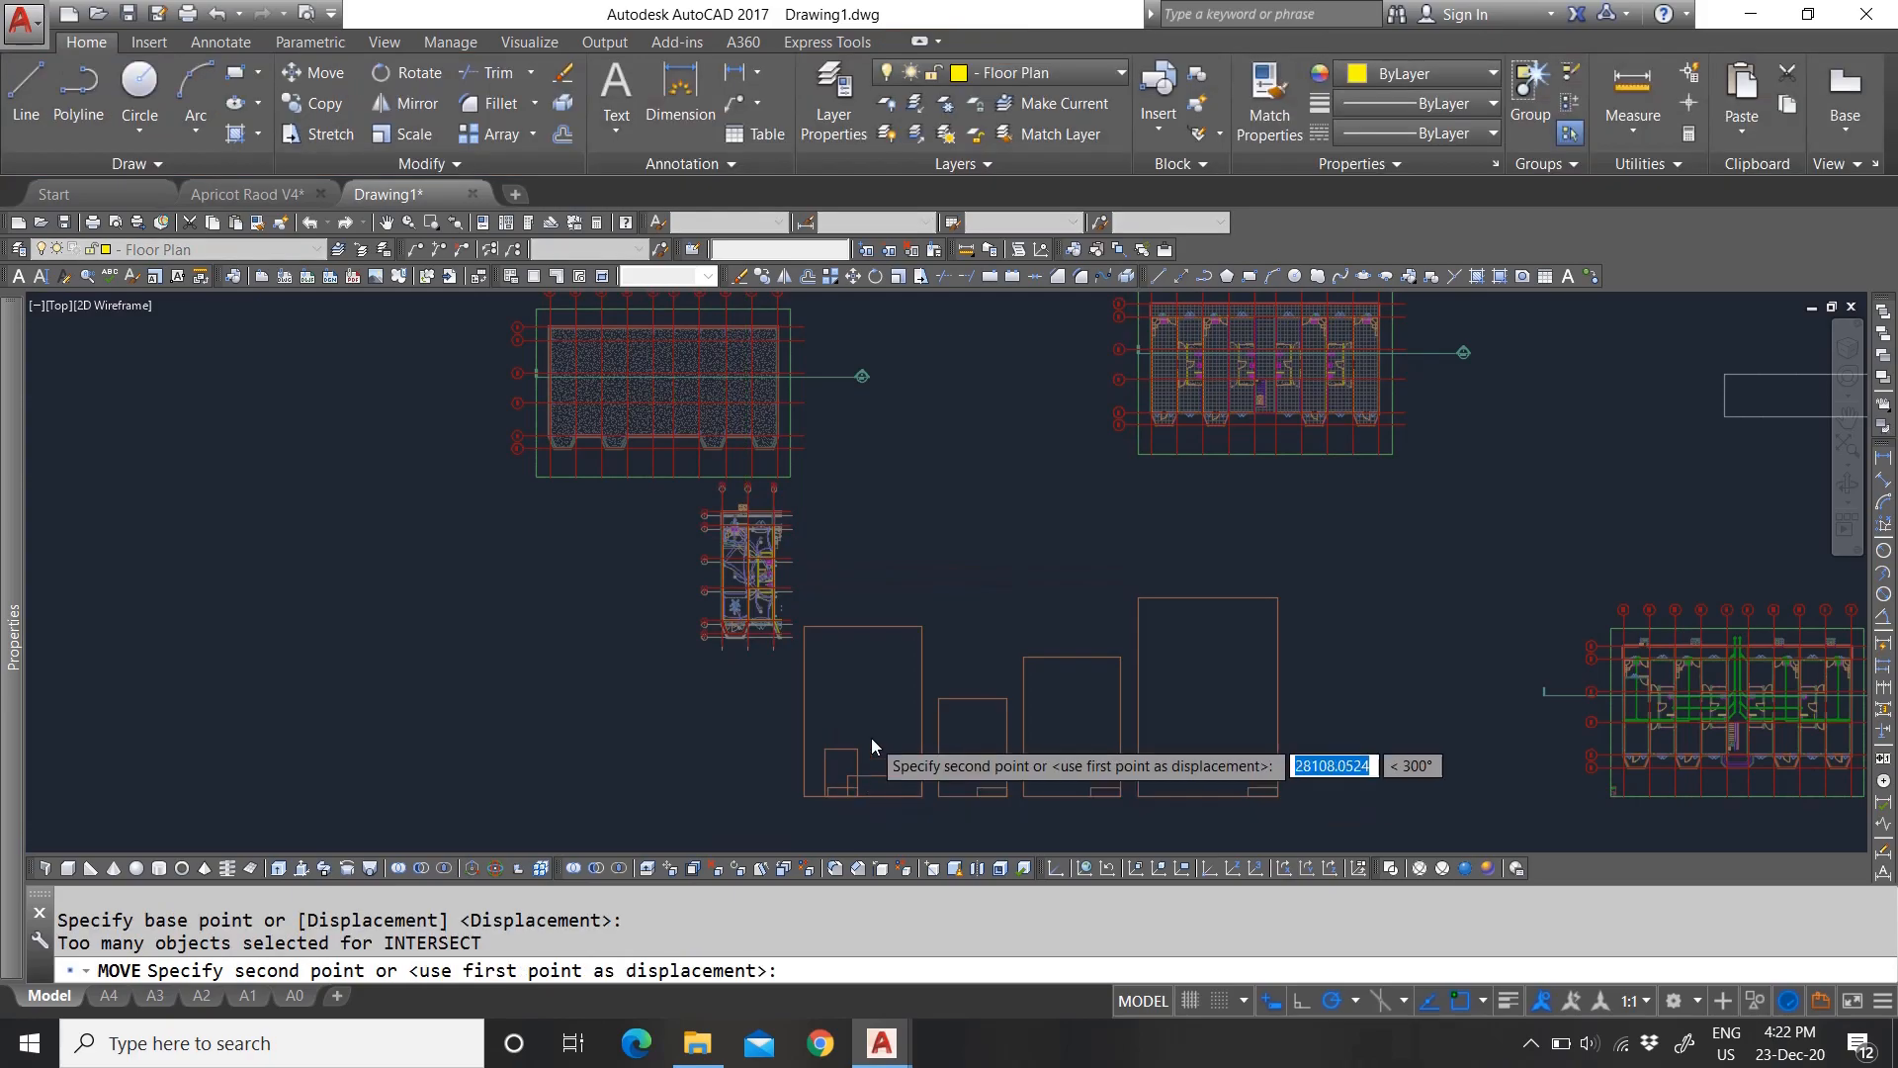
scroll(870, 738, "up", 2)
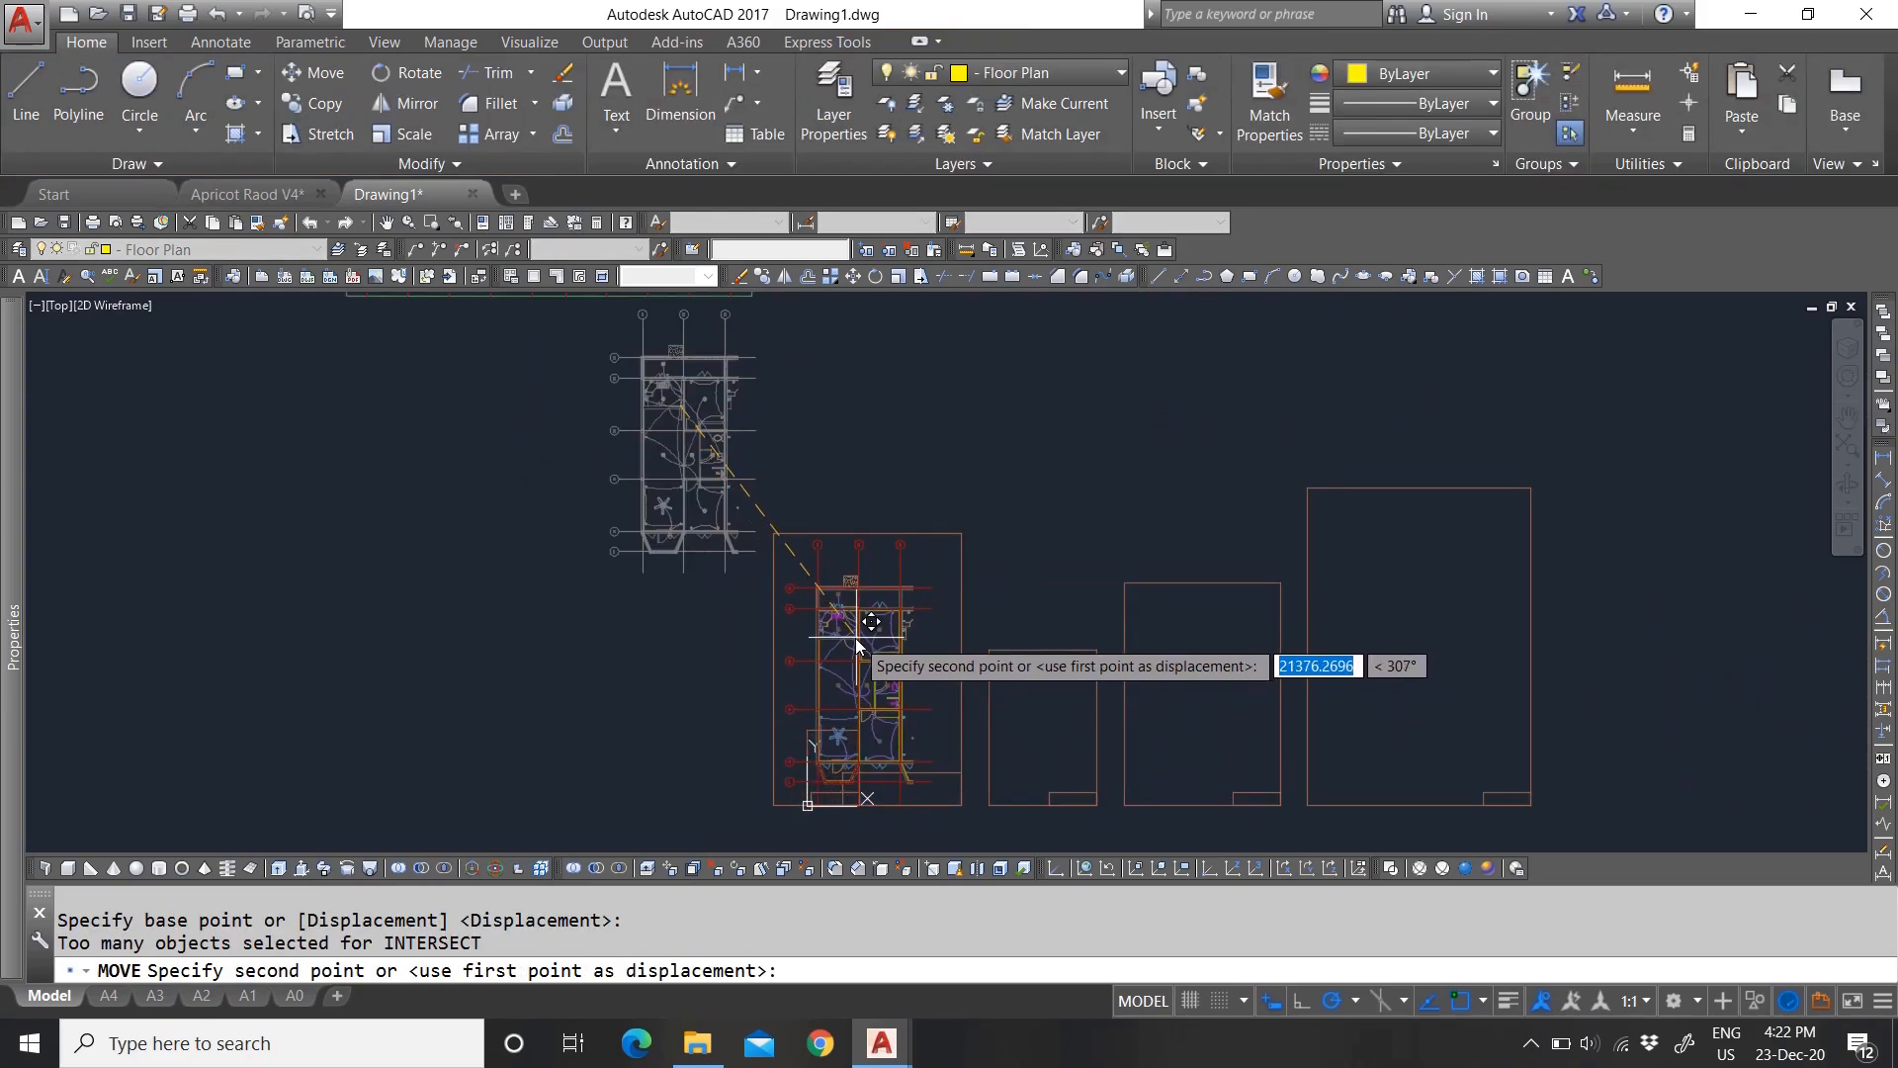
left_click(851, 635)
key("Escape")
Step: Move the smallest border block out of the A3 border into the empty area to its left
scroll(801, 811, "up", 3)
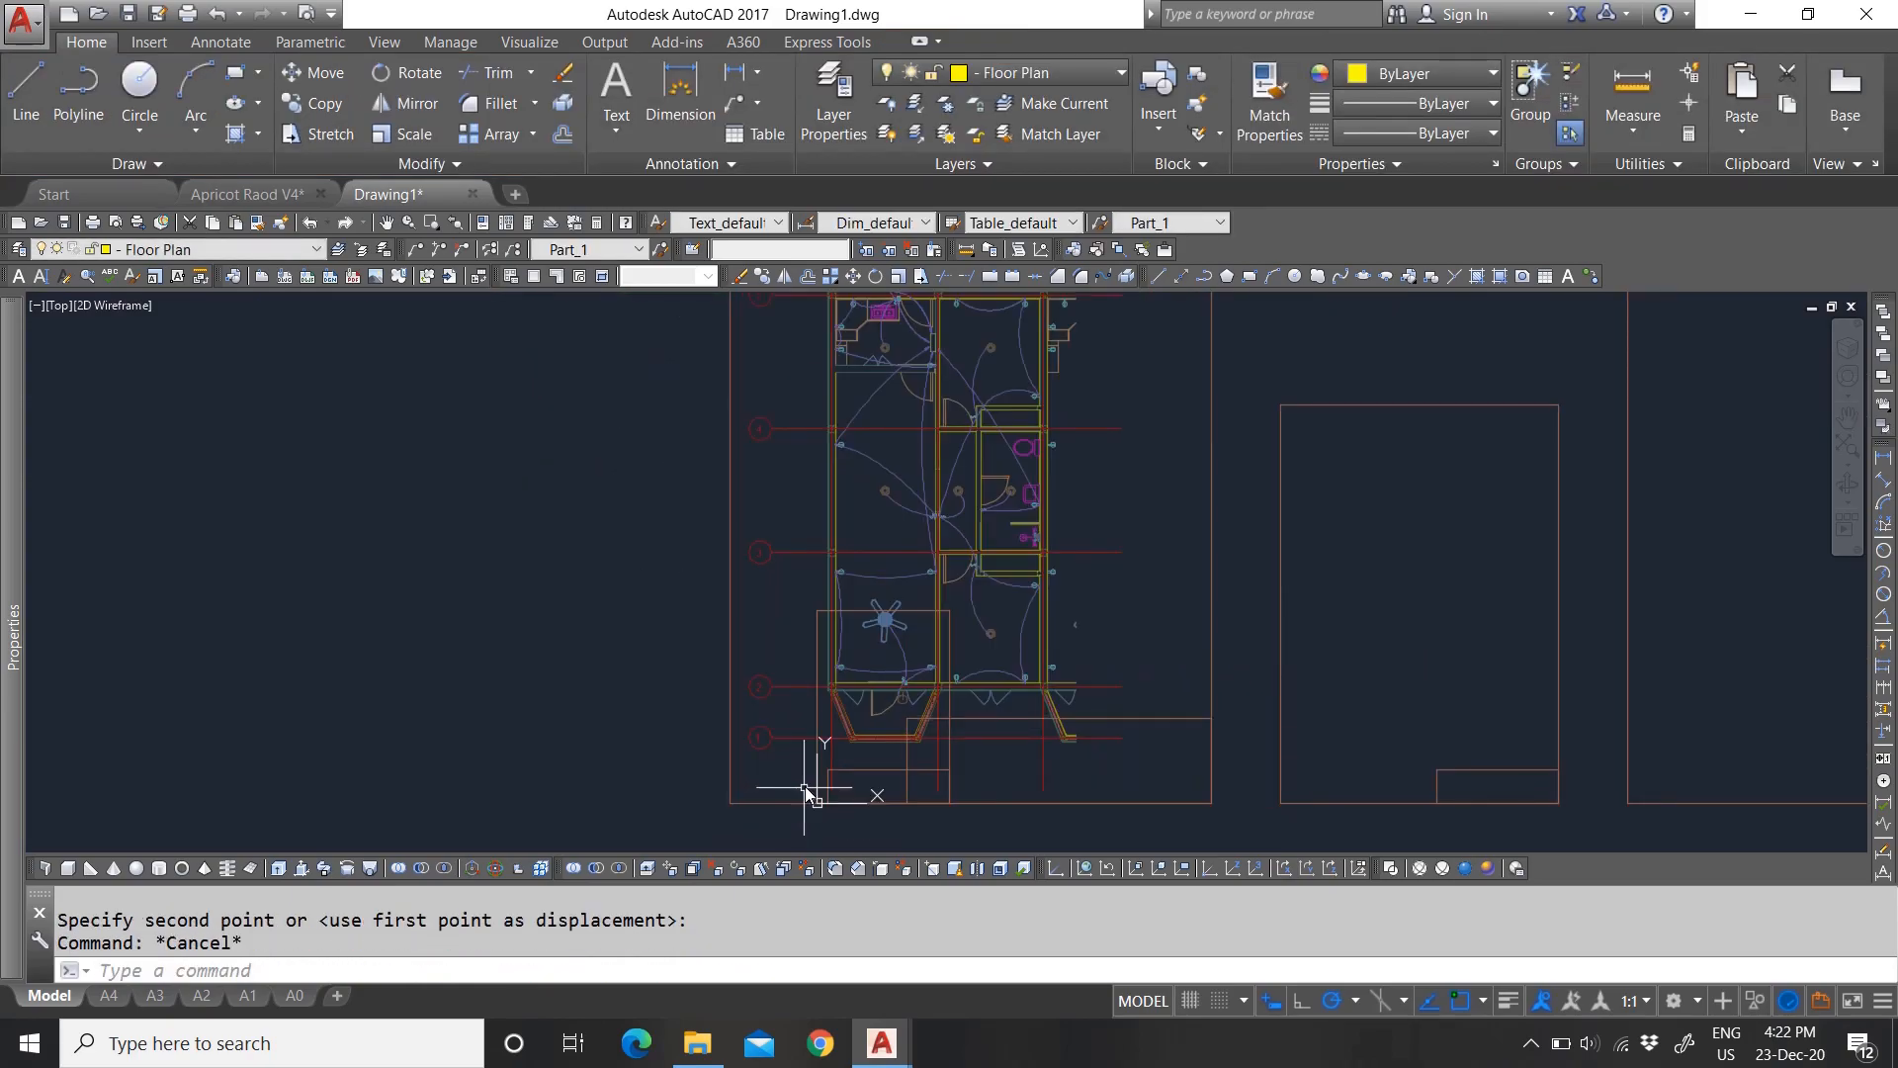
left_click(816, 643)
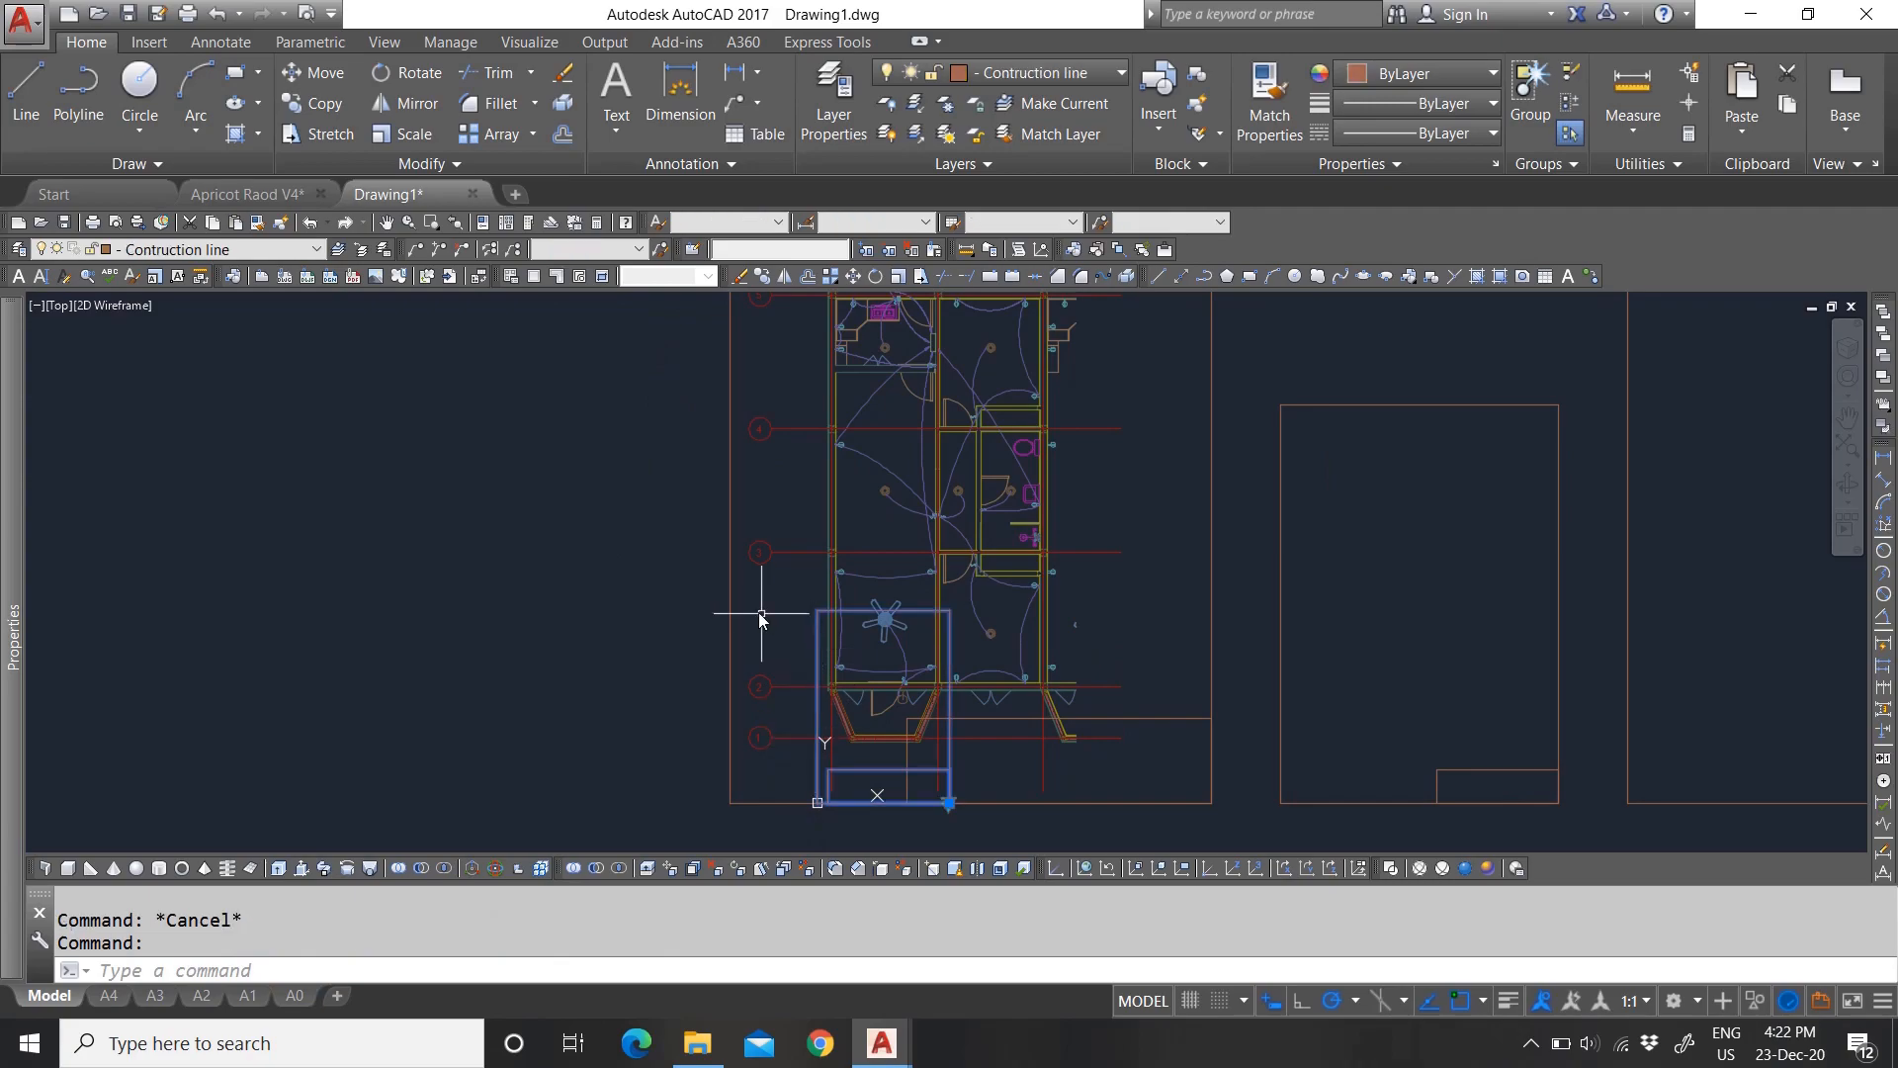
type("m")
key("Return")
left_click(835, 654)
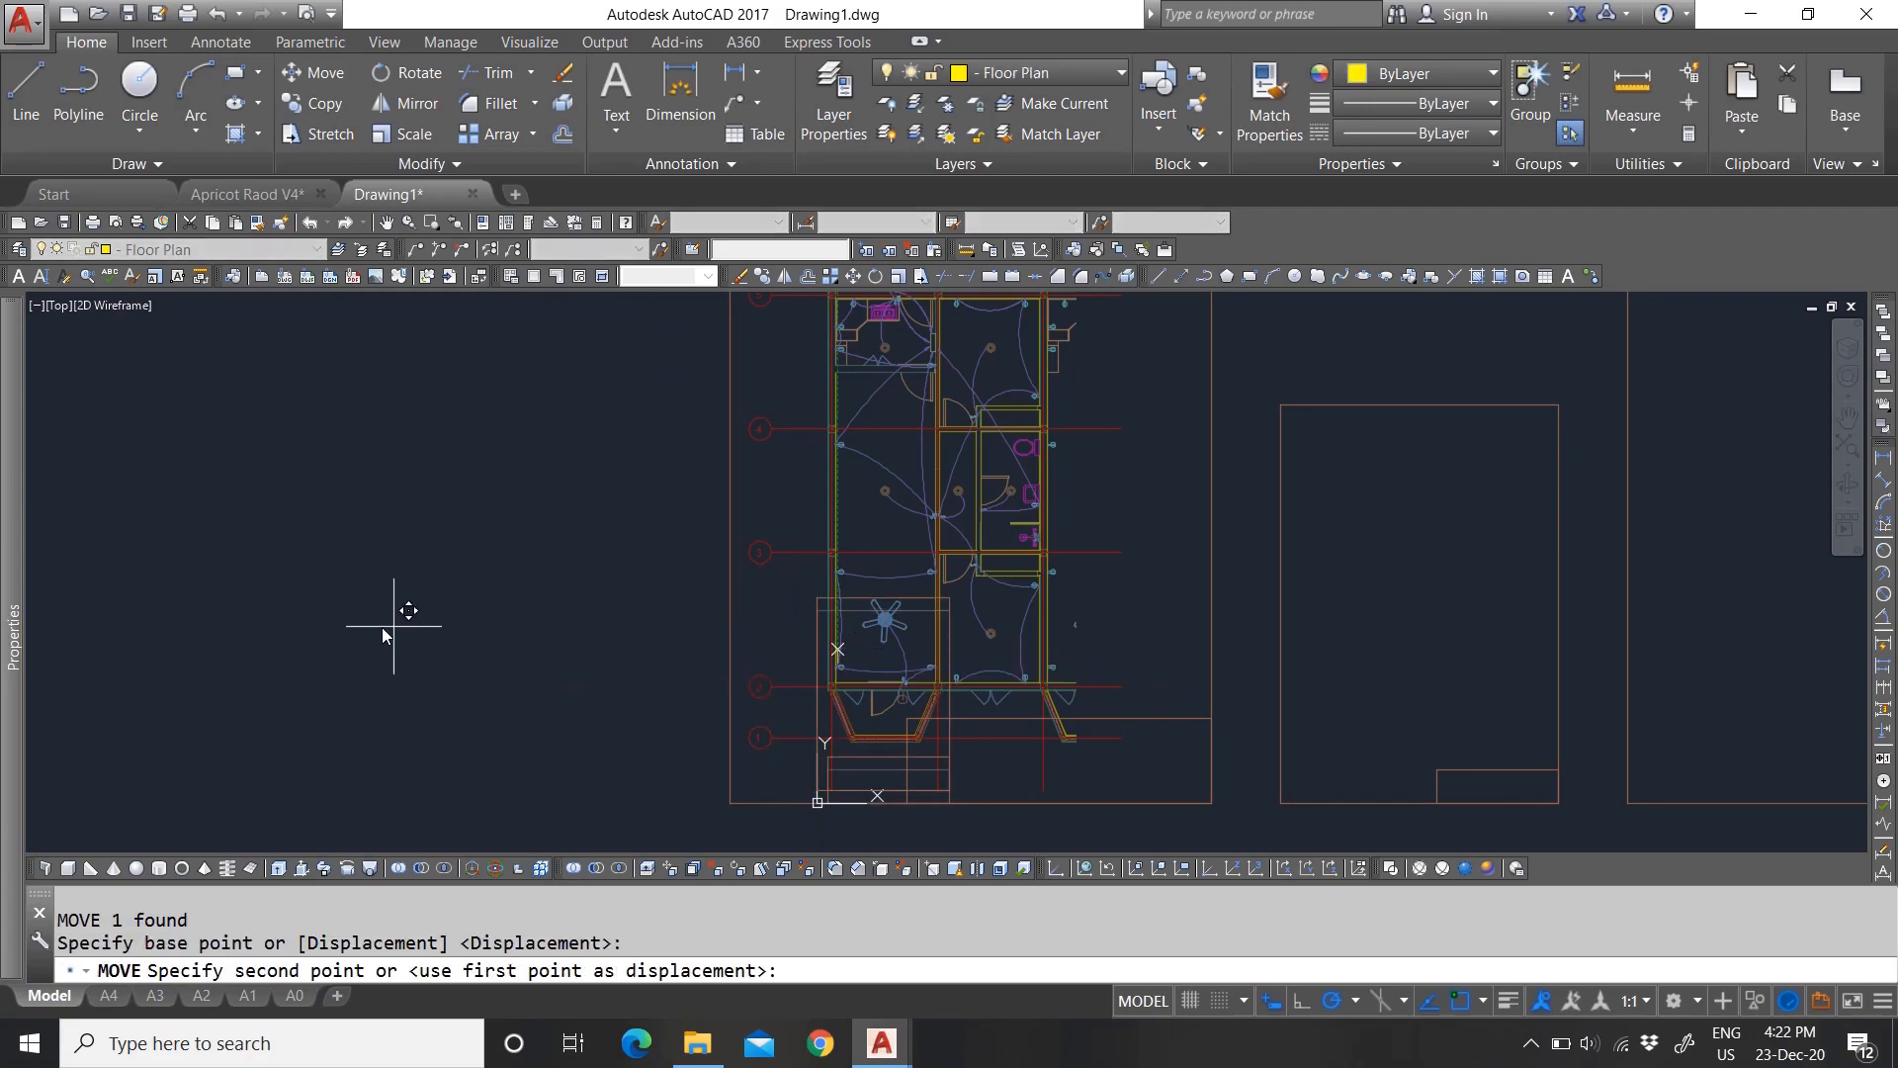
key("Escape")
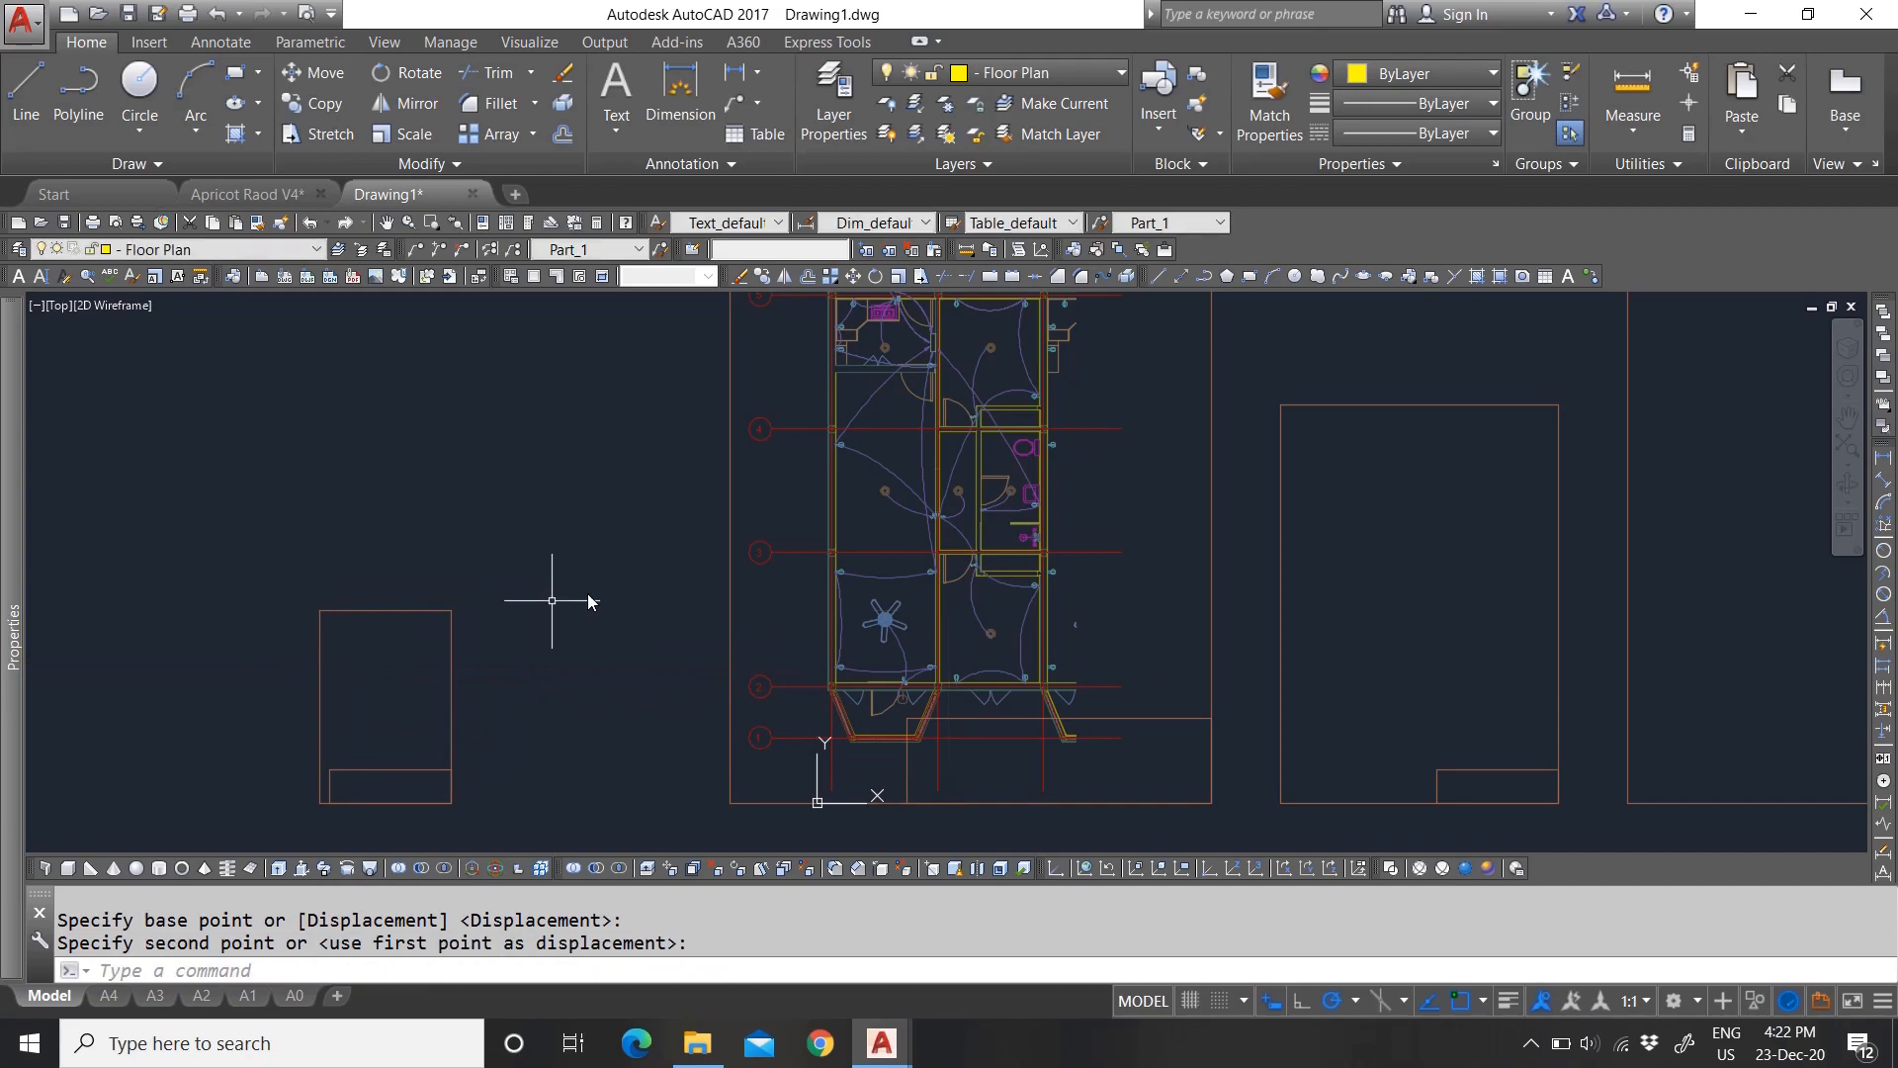
Step: Examine the plan's lower end against the title block area of the A3 border
scroll(831, 593, "down", 4)
key("Escape")
scroll(895, 565, "up", 3)
scroll(898, 551, "down", 3)
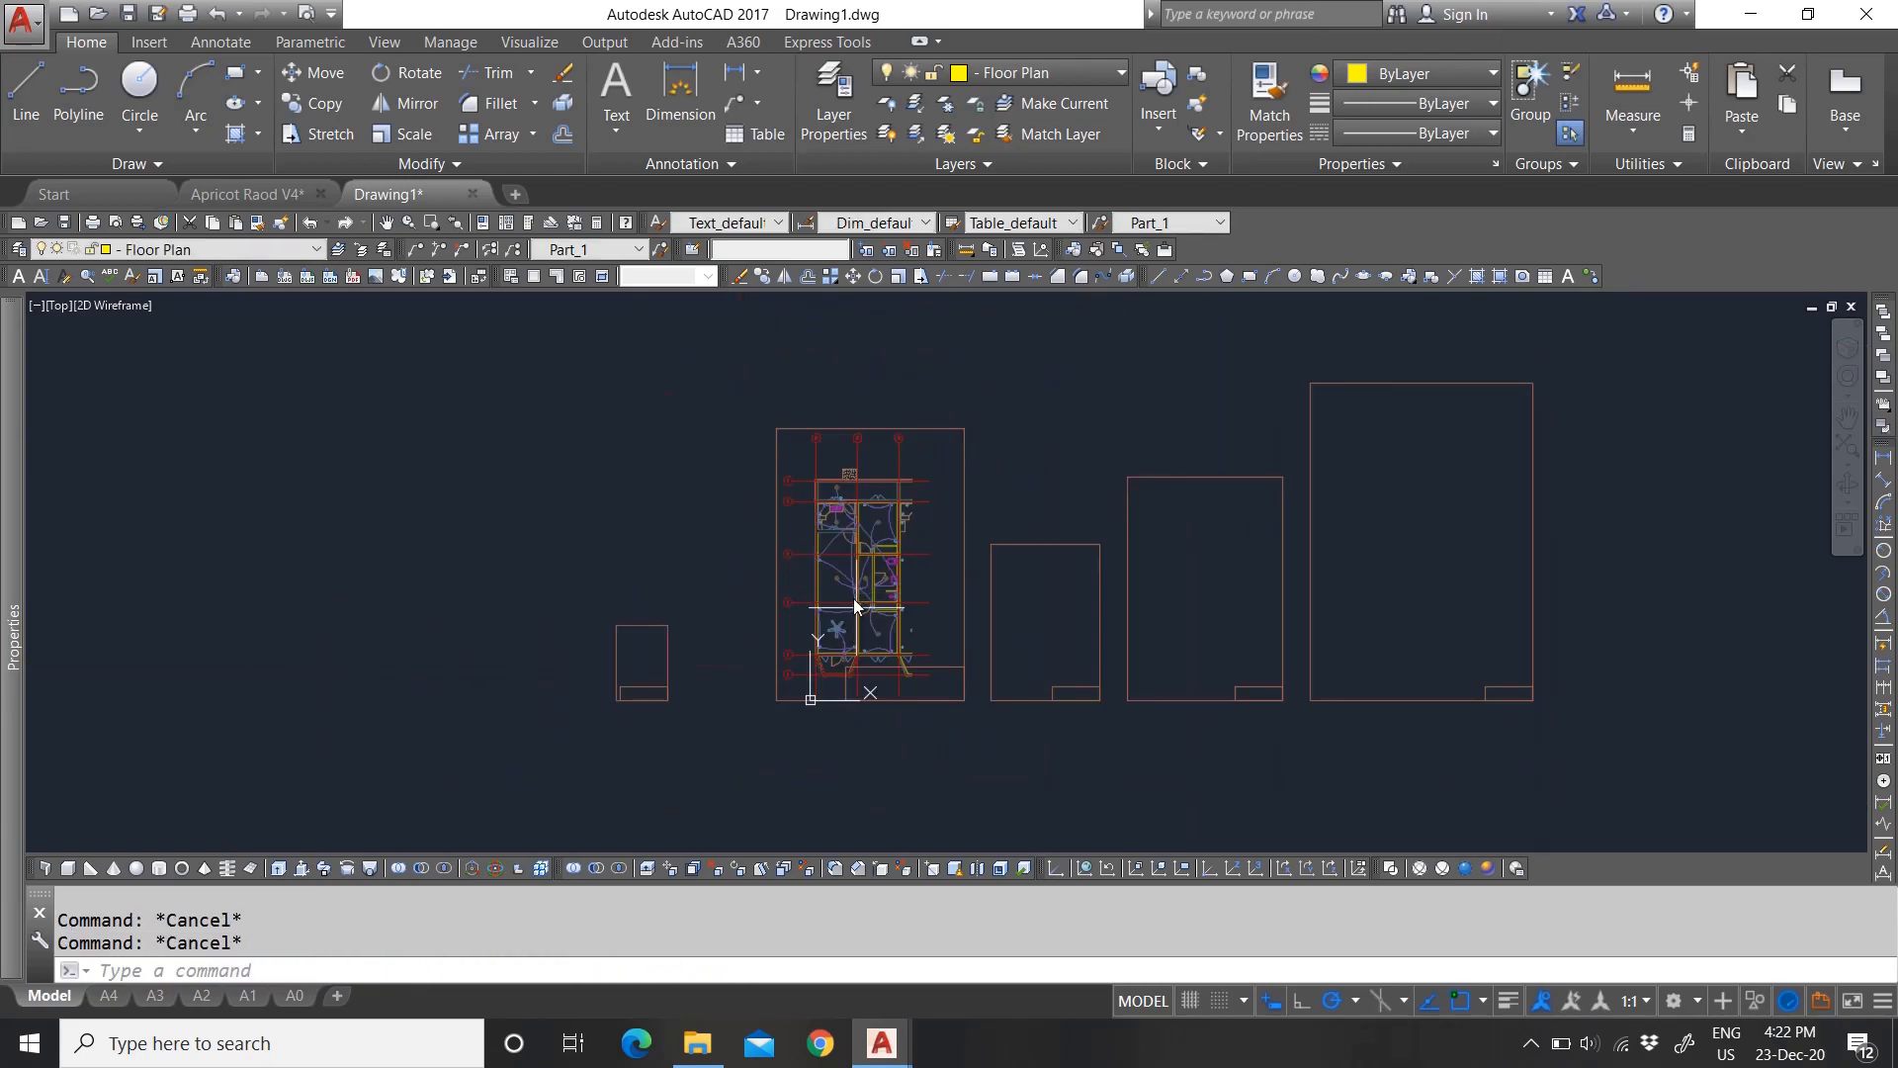
scroll(893, 615, "up", 2)
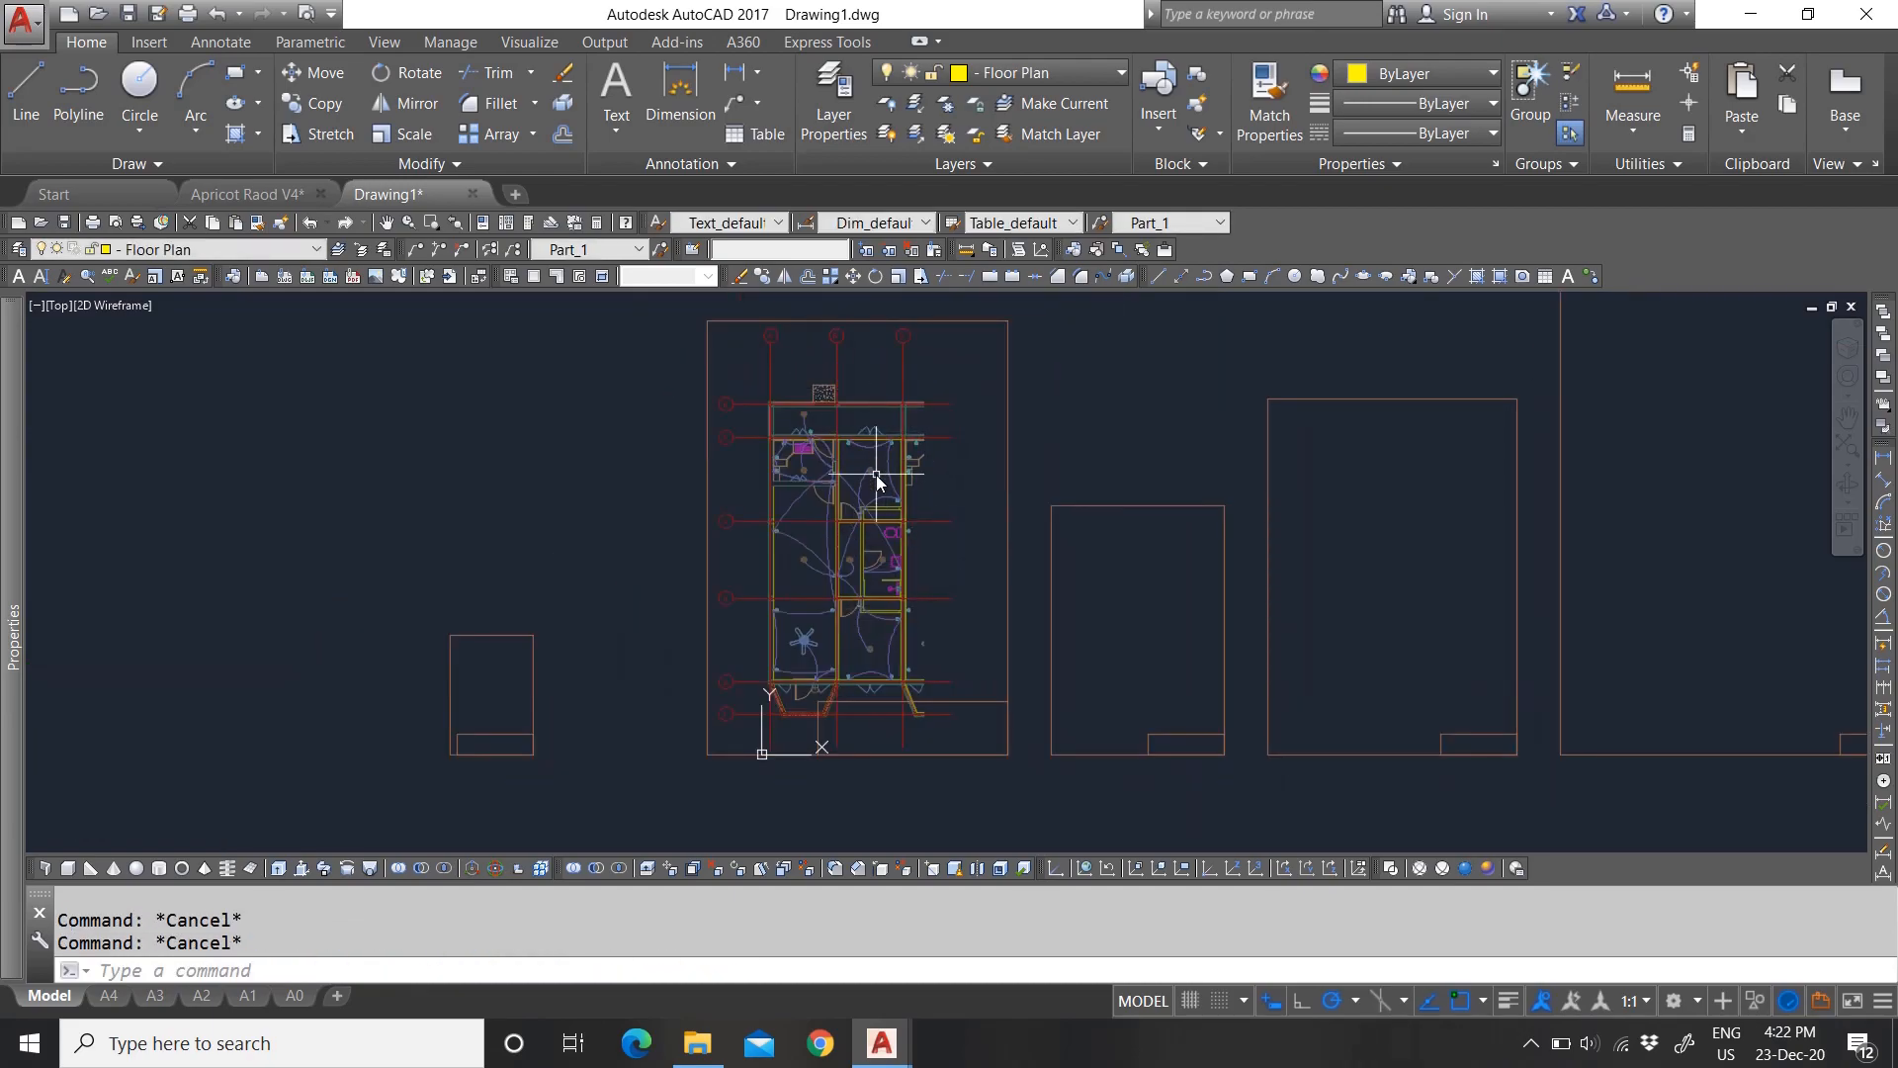
scroll(821, 741, "up", 3)
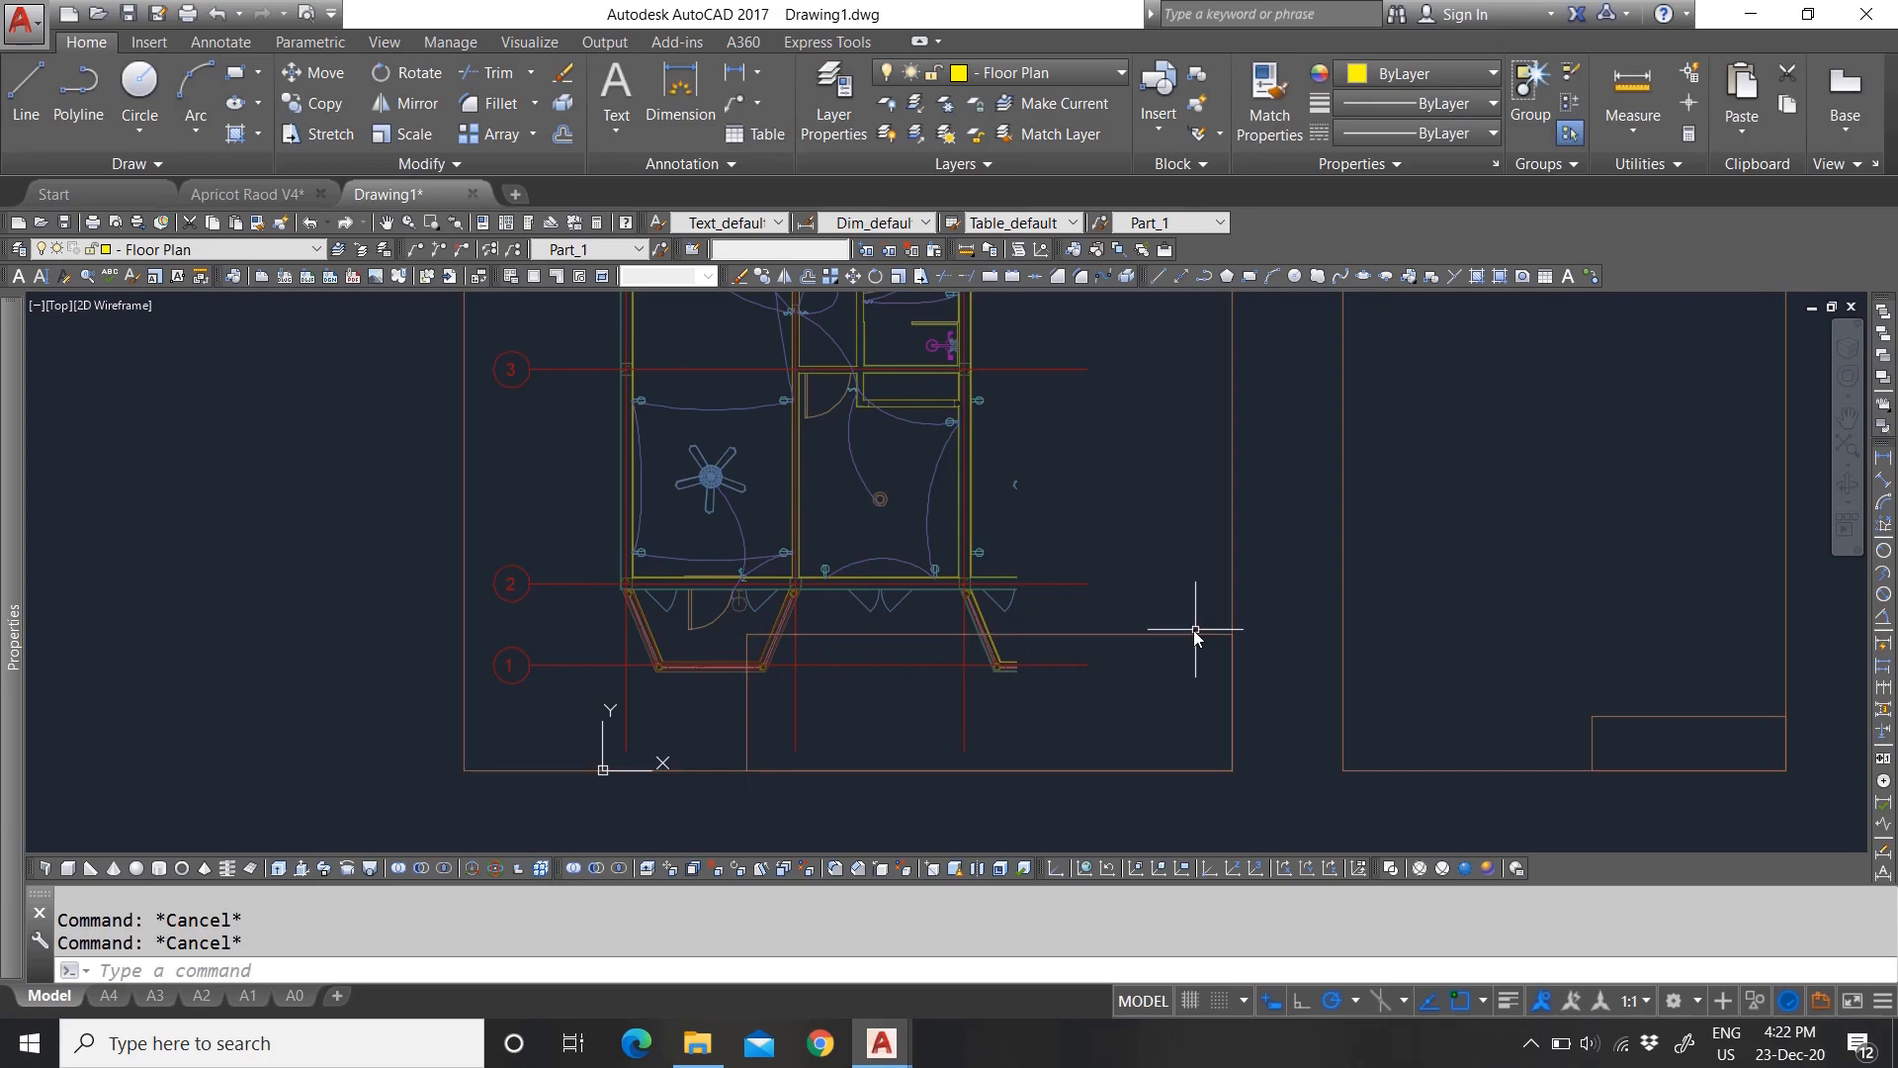
scroll(781, 650, "up", 3)
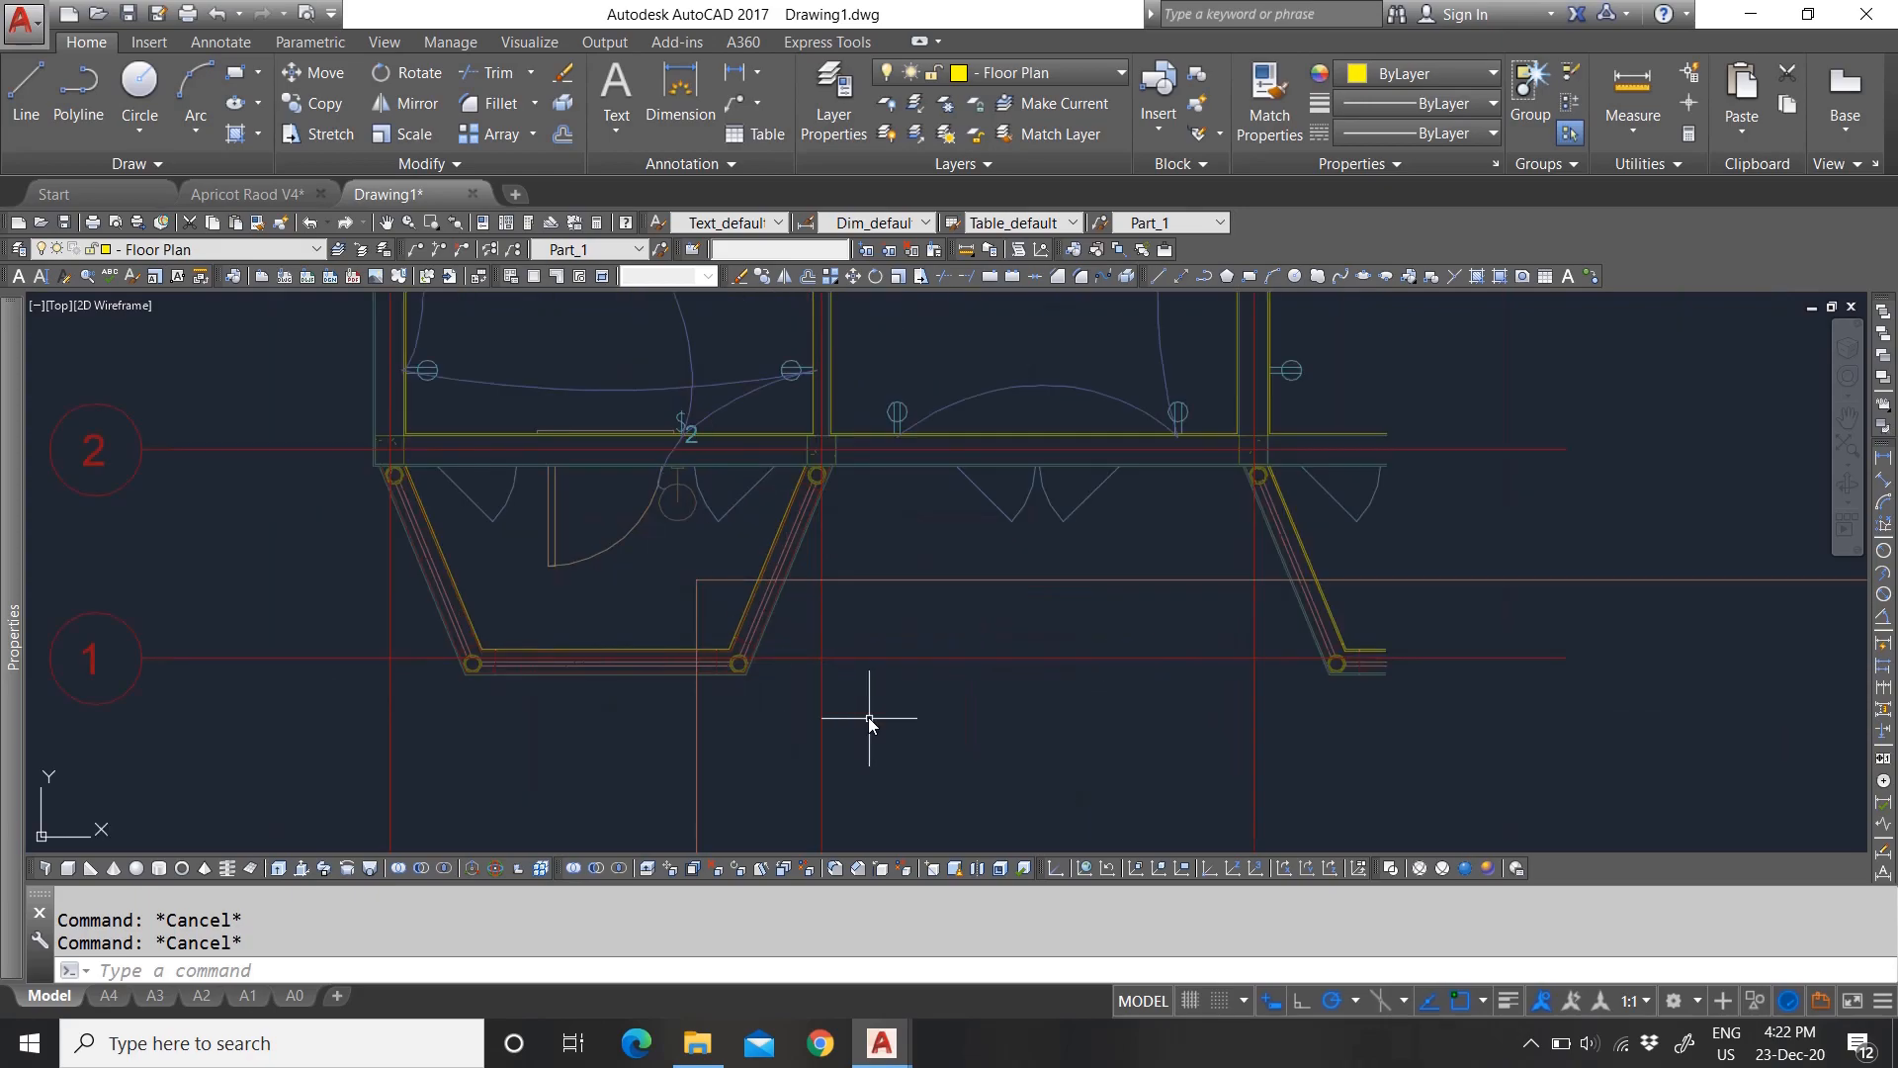
Step: Move the single-unit plan up and to the left, clear of the title block rectangle in the A3 border
left_click(1153, 663)
left_click(1137, 623)
scroll(939, 751, "down", 5)
scroll(923, 495, "up", 4)
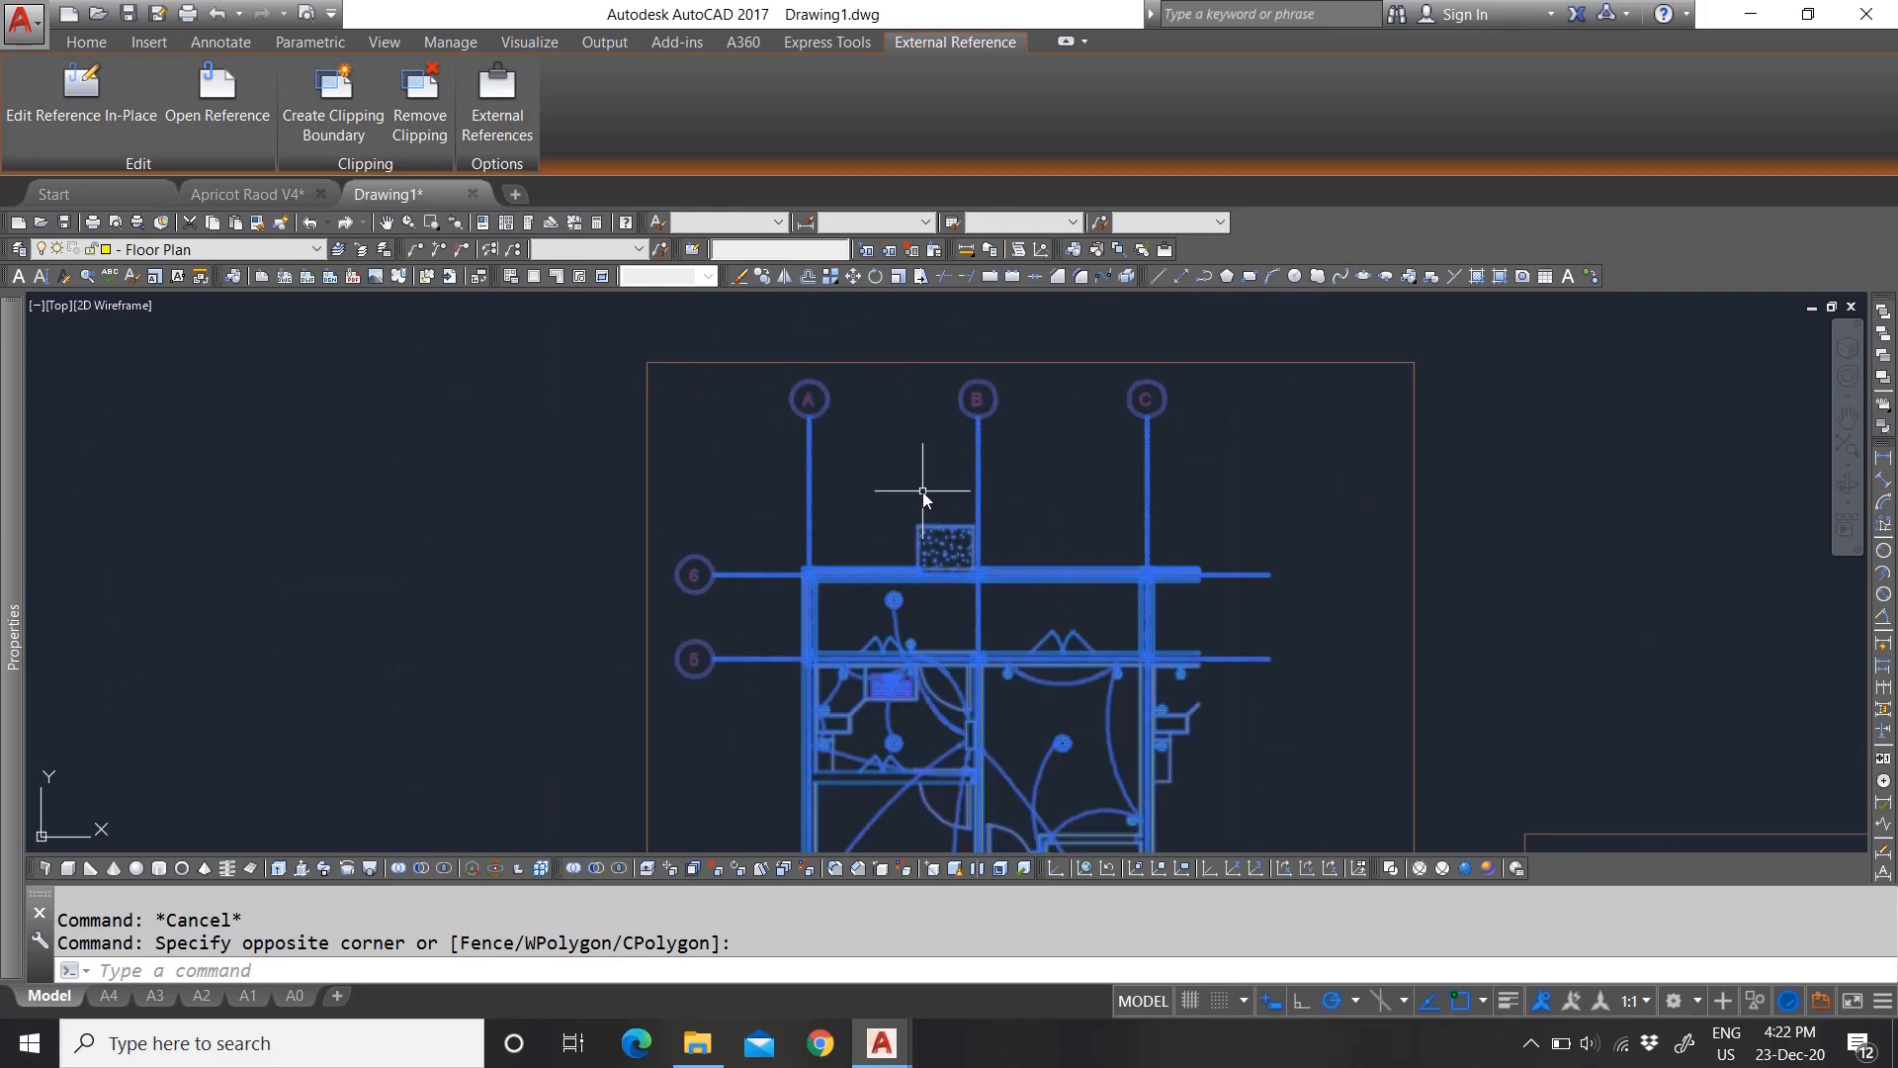
type("M")
key("Return")
scroll(800, 560, "up", 3)
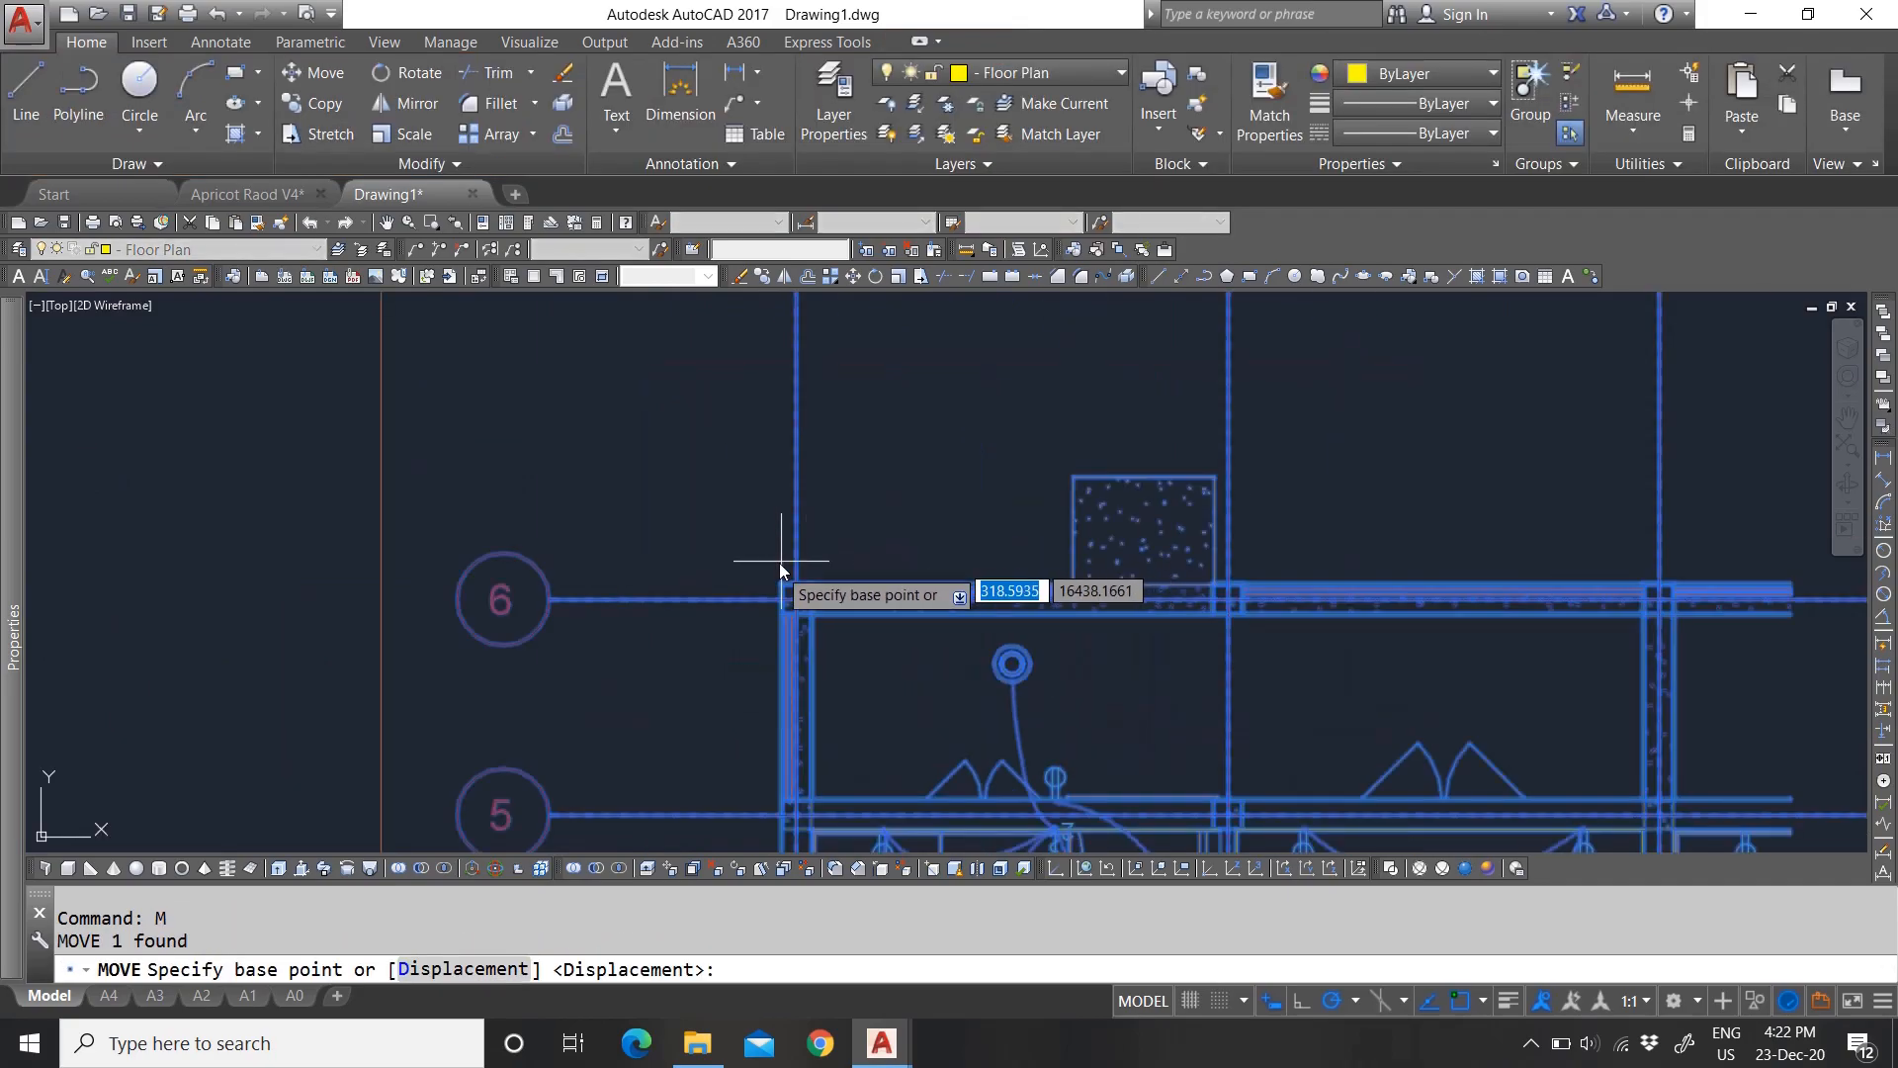
left_click(780, 583)
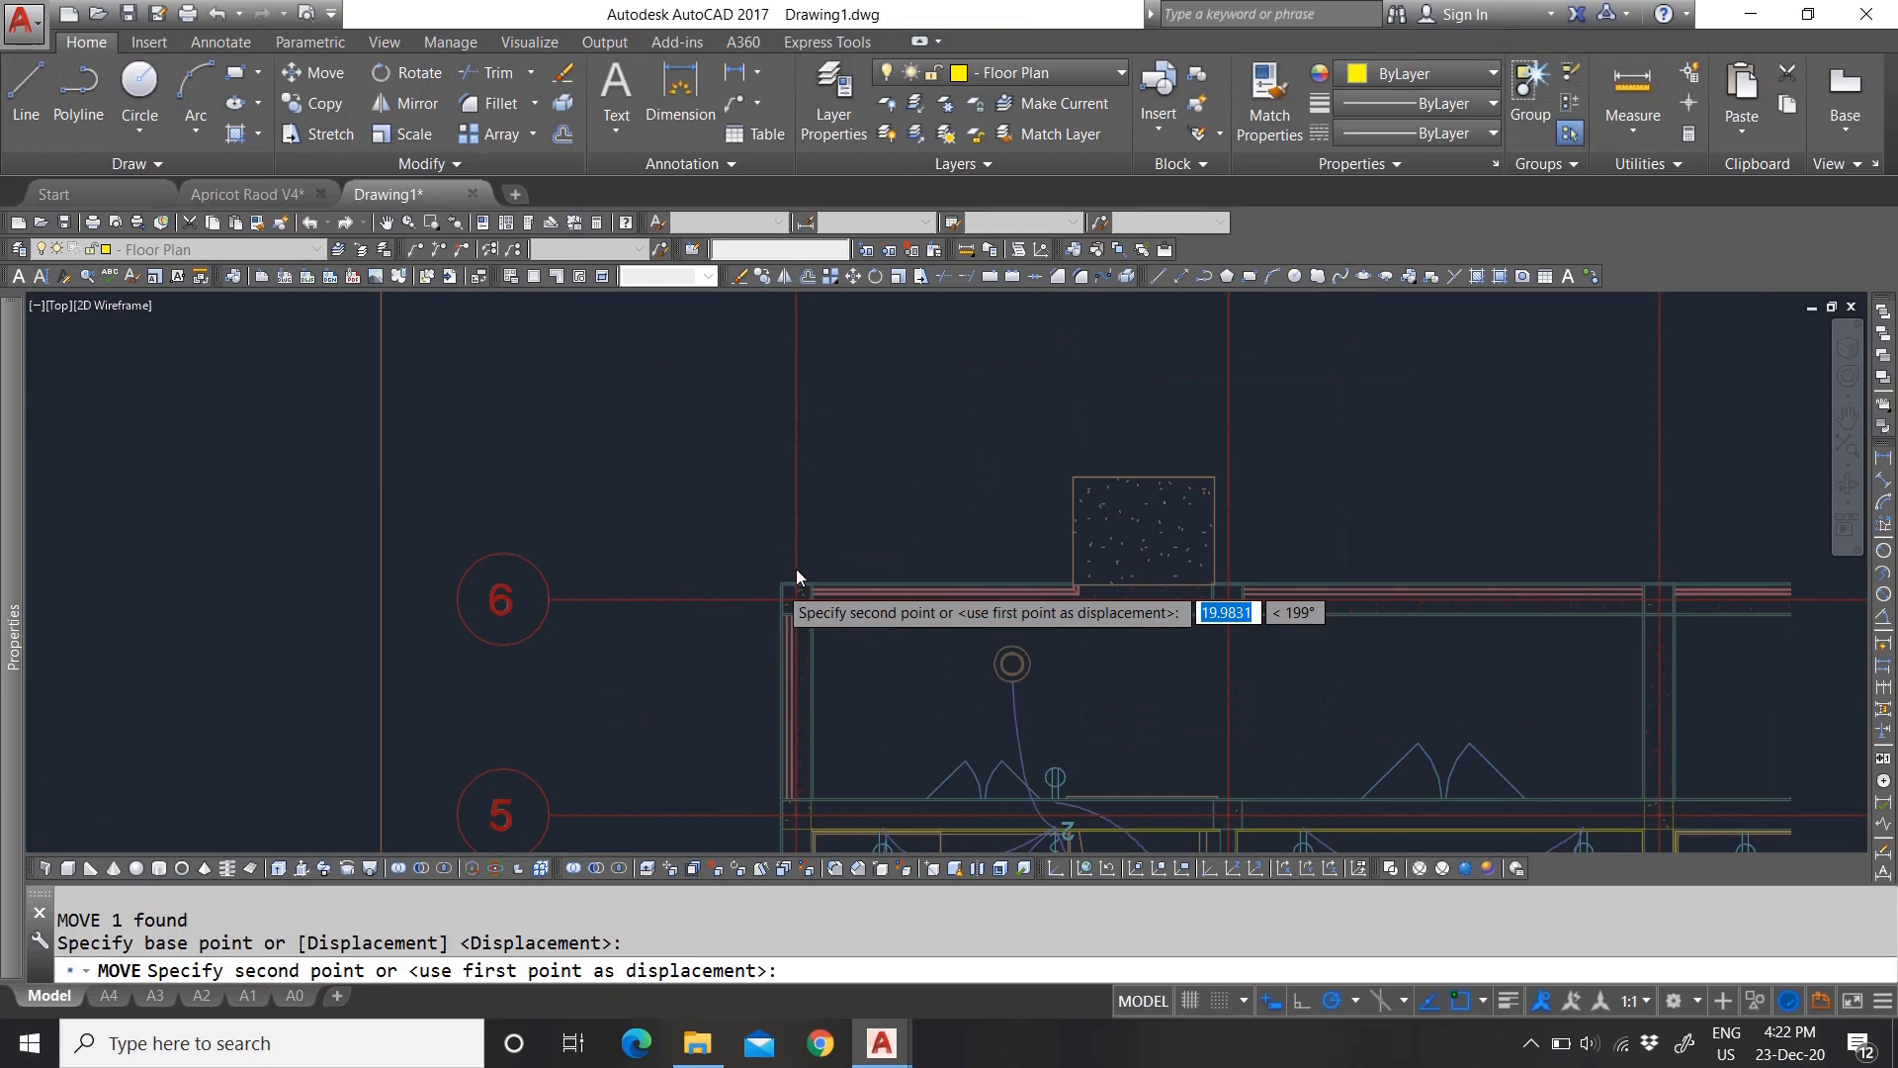
scroll(756, 489, "down", 2)
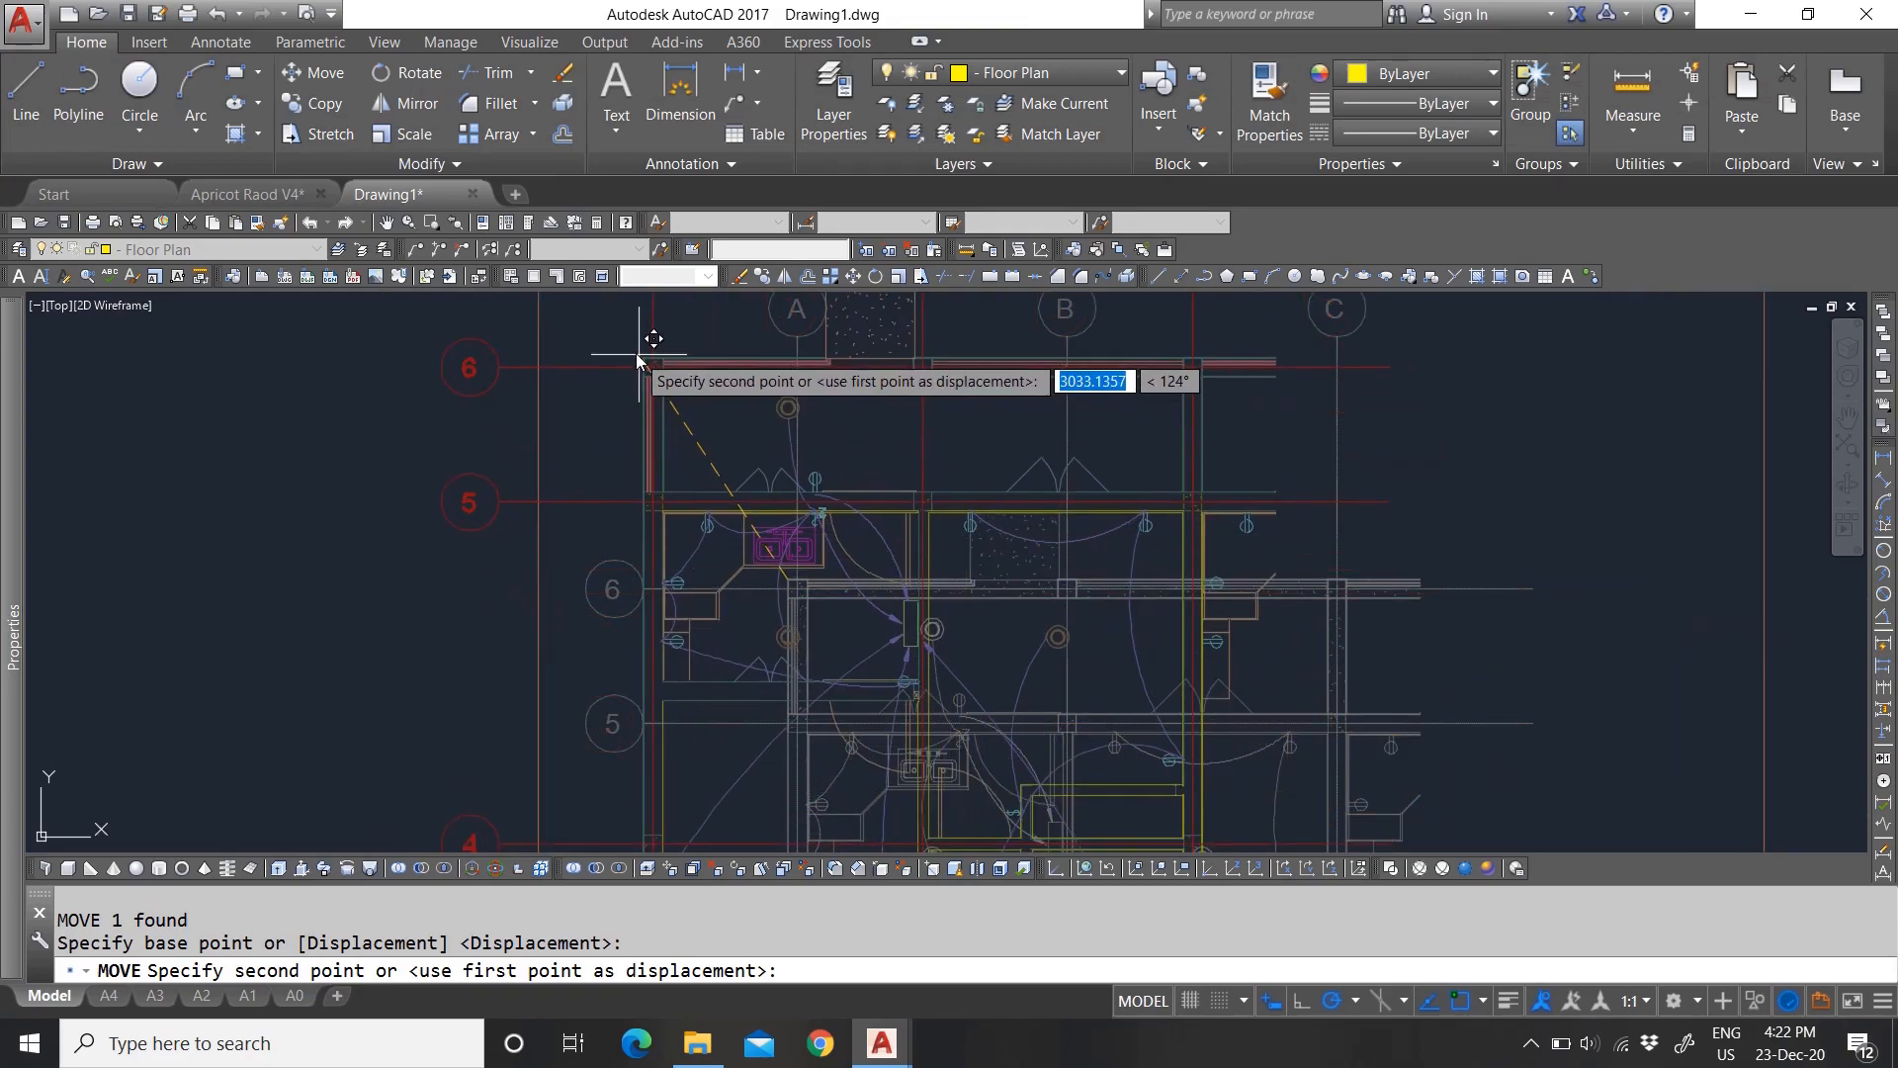
left_click(605, 334)
Step: Move the single-unit plan slightly to the right, horizontally, inside the A3 border
scroll(907, 581, "down", 2)
scroll(902, 546, "down", 2)
scroll(905, 648, "up", 3)
scroll(780, 706, "up", 2)
scroll(941, 682, "down", 2)
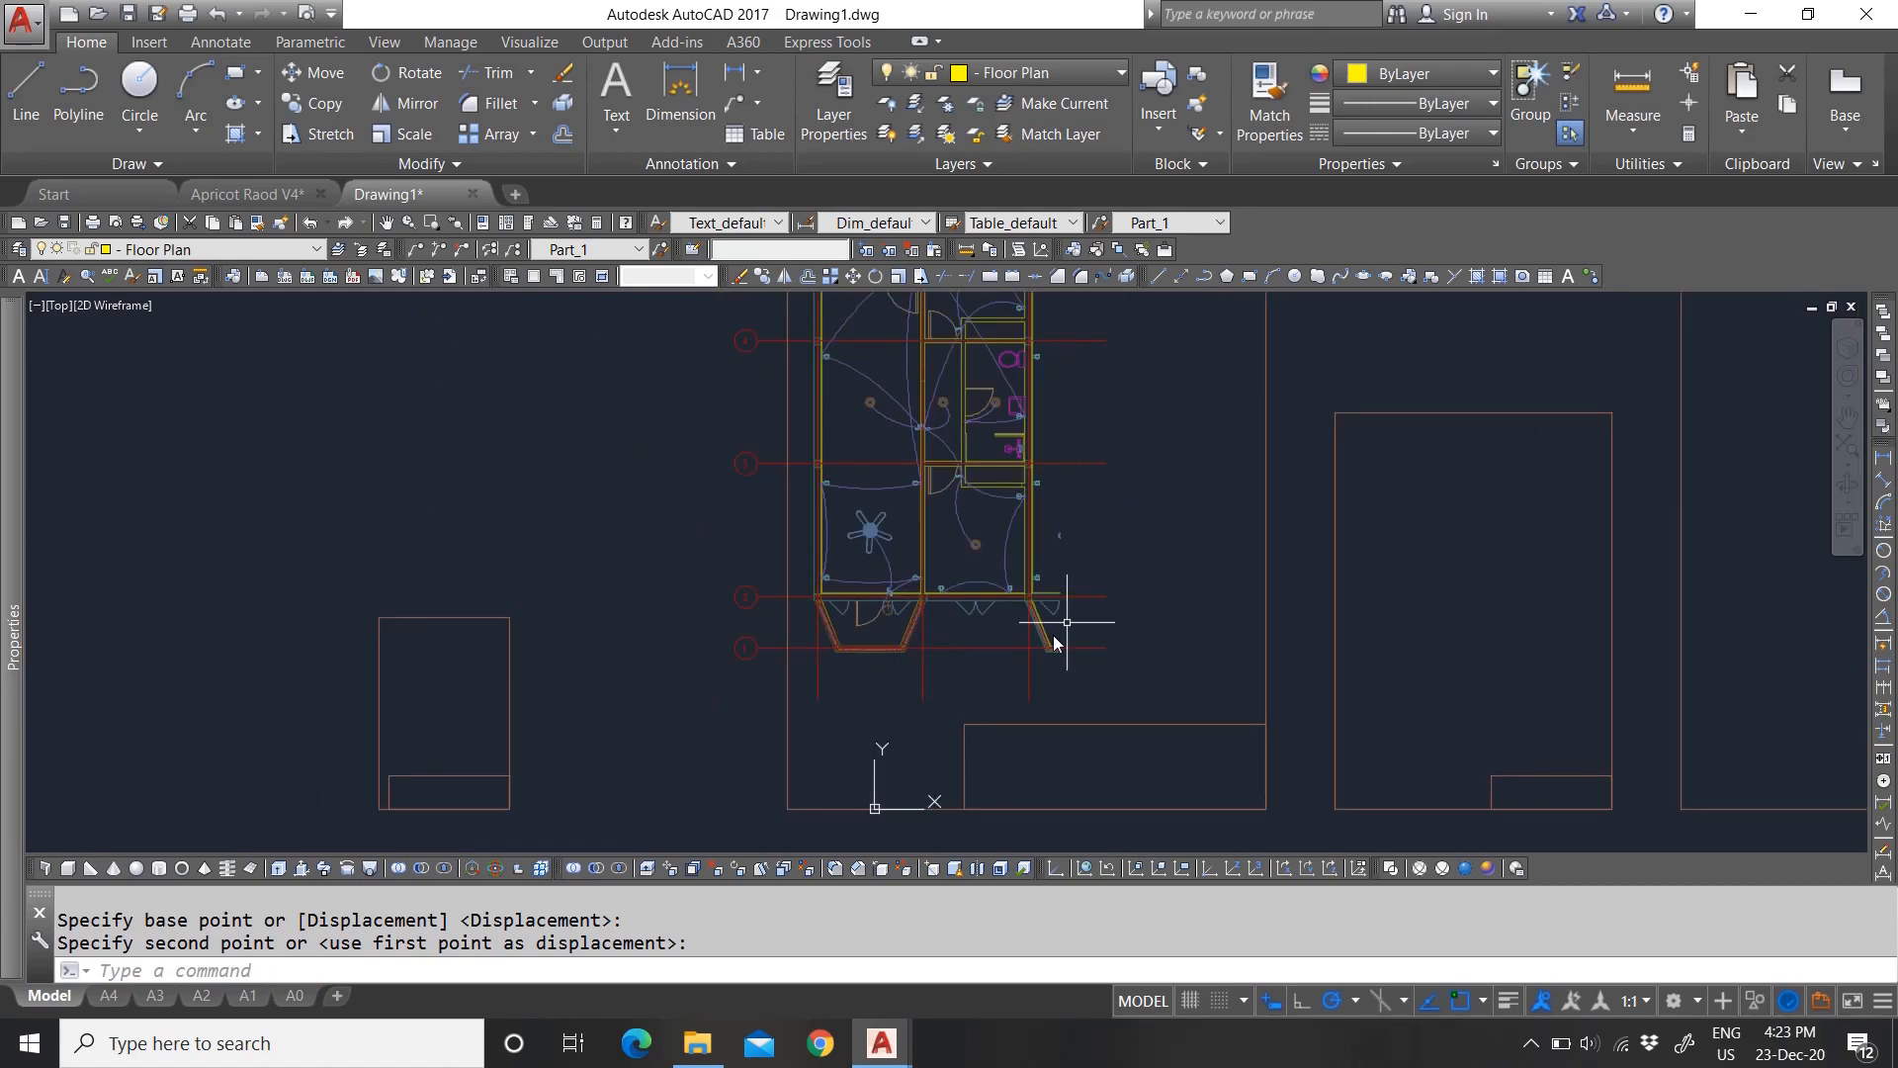
left_click(1038, 629)
left_click(1010, 520)
type("m")
key("Return")
left_click(1132, 557)
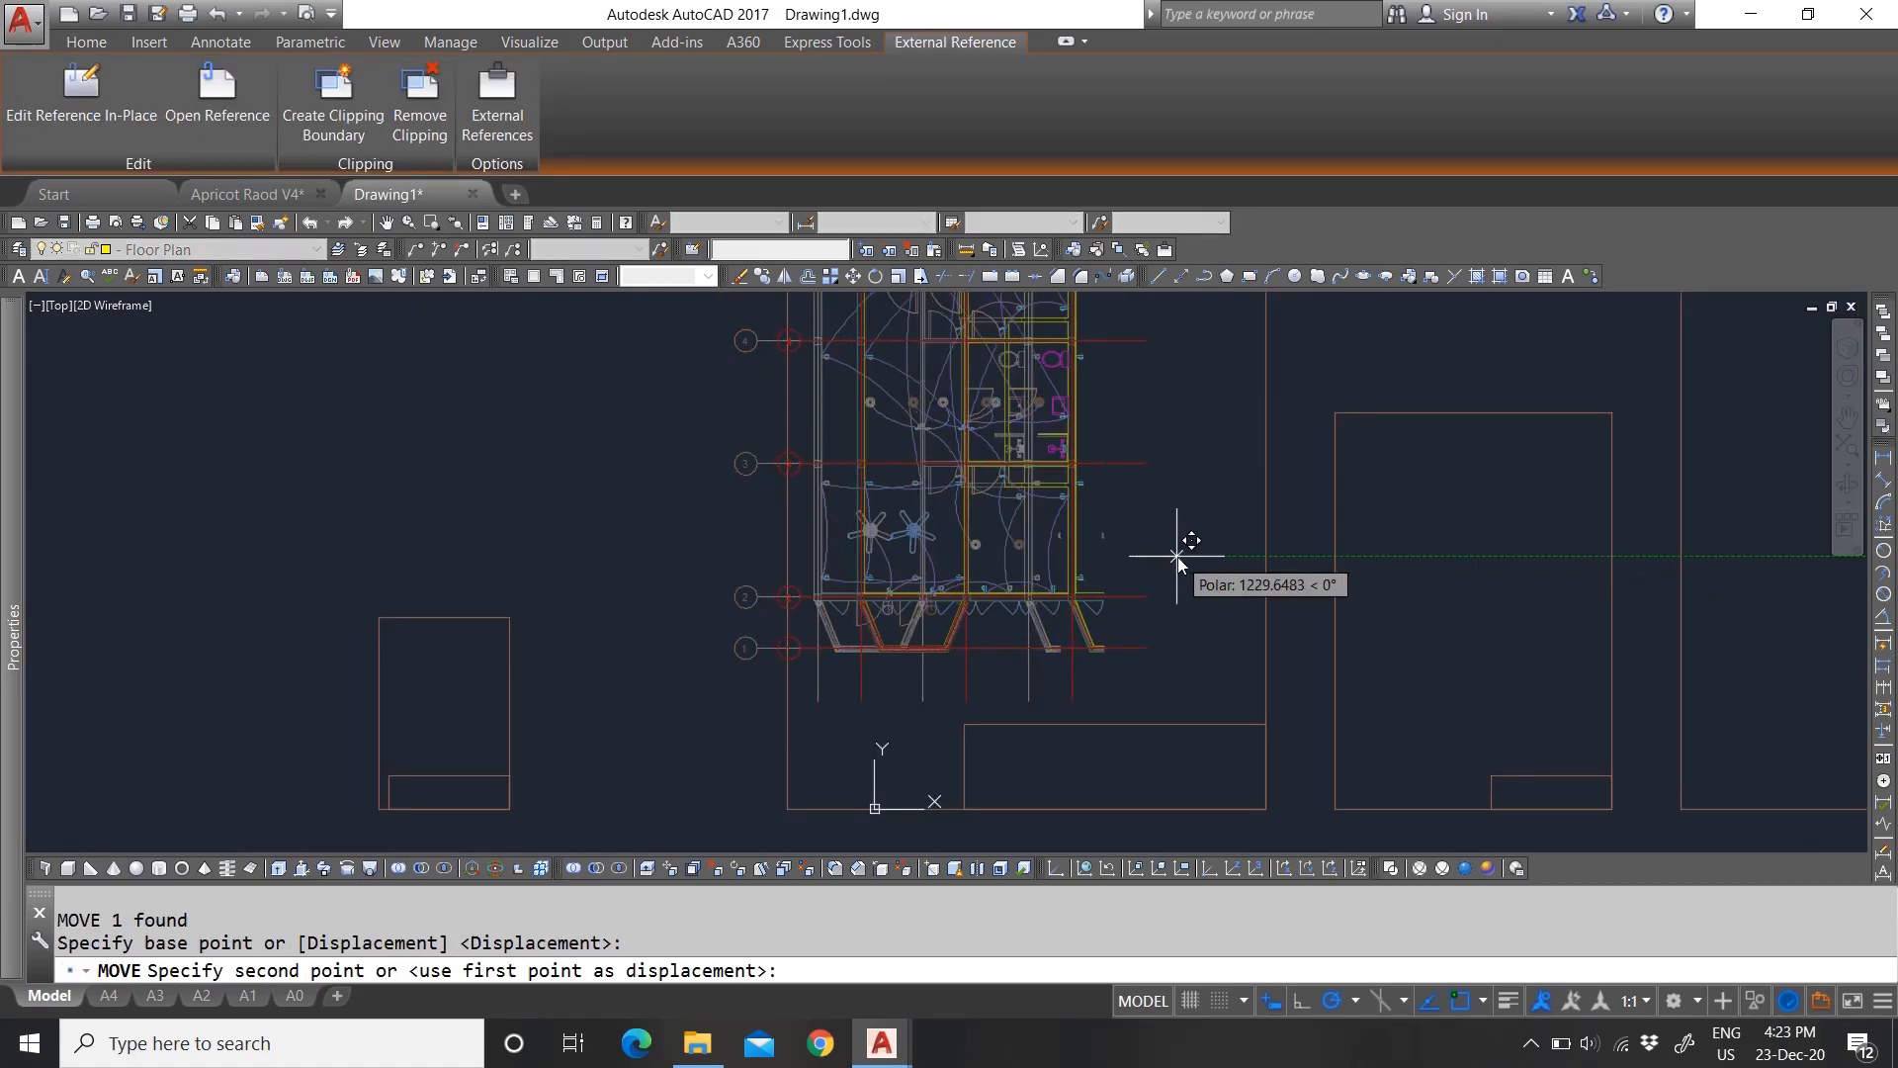
left_click(1165, 556)
Step: Move the single-unit plan straight down until its lower end sits just above the title block rectangle
left_click(1151, 633)
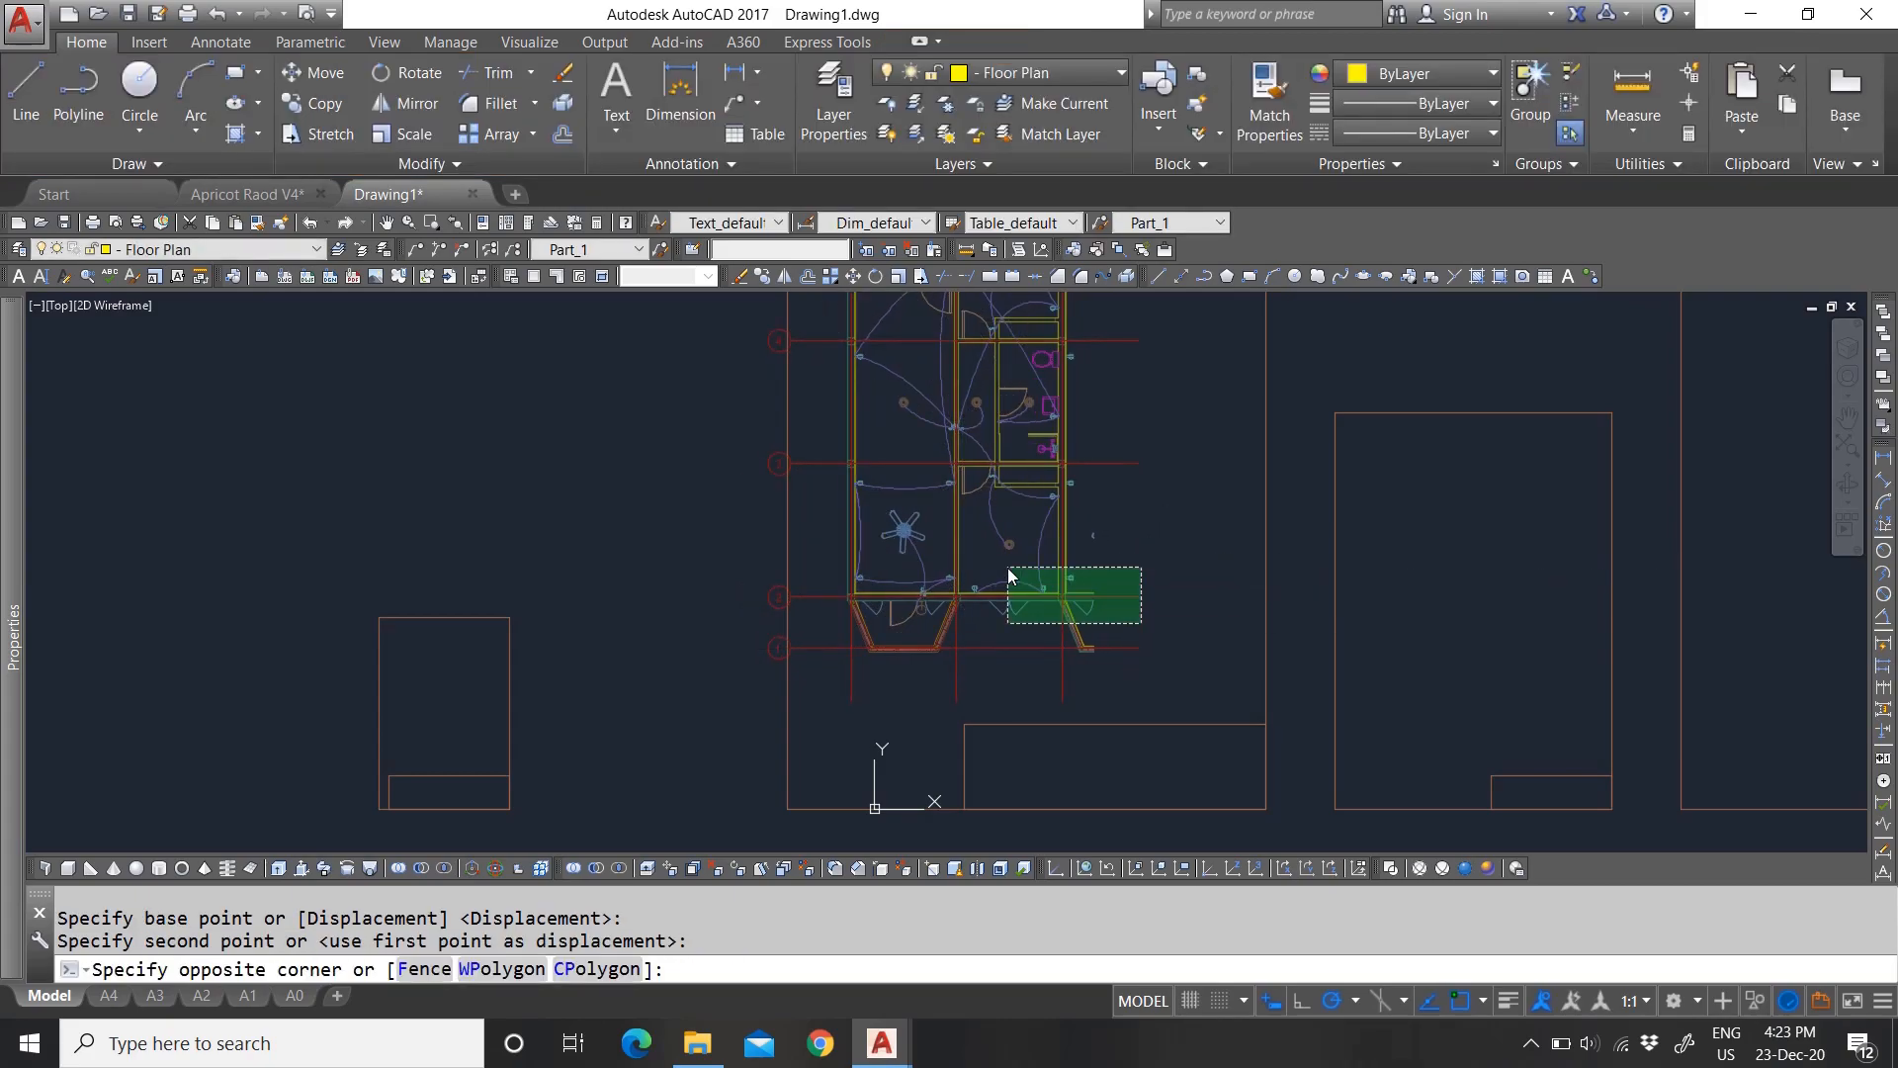
left_click(1008, 570)
type("m")
key("Return")
left_click(1175, 561)
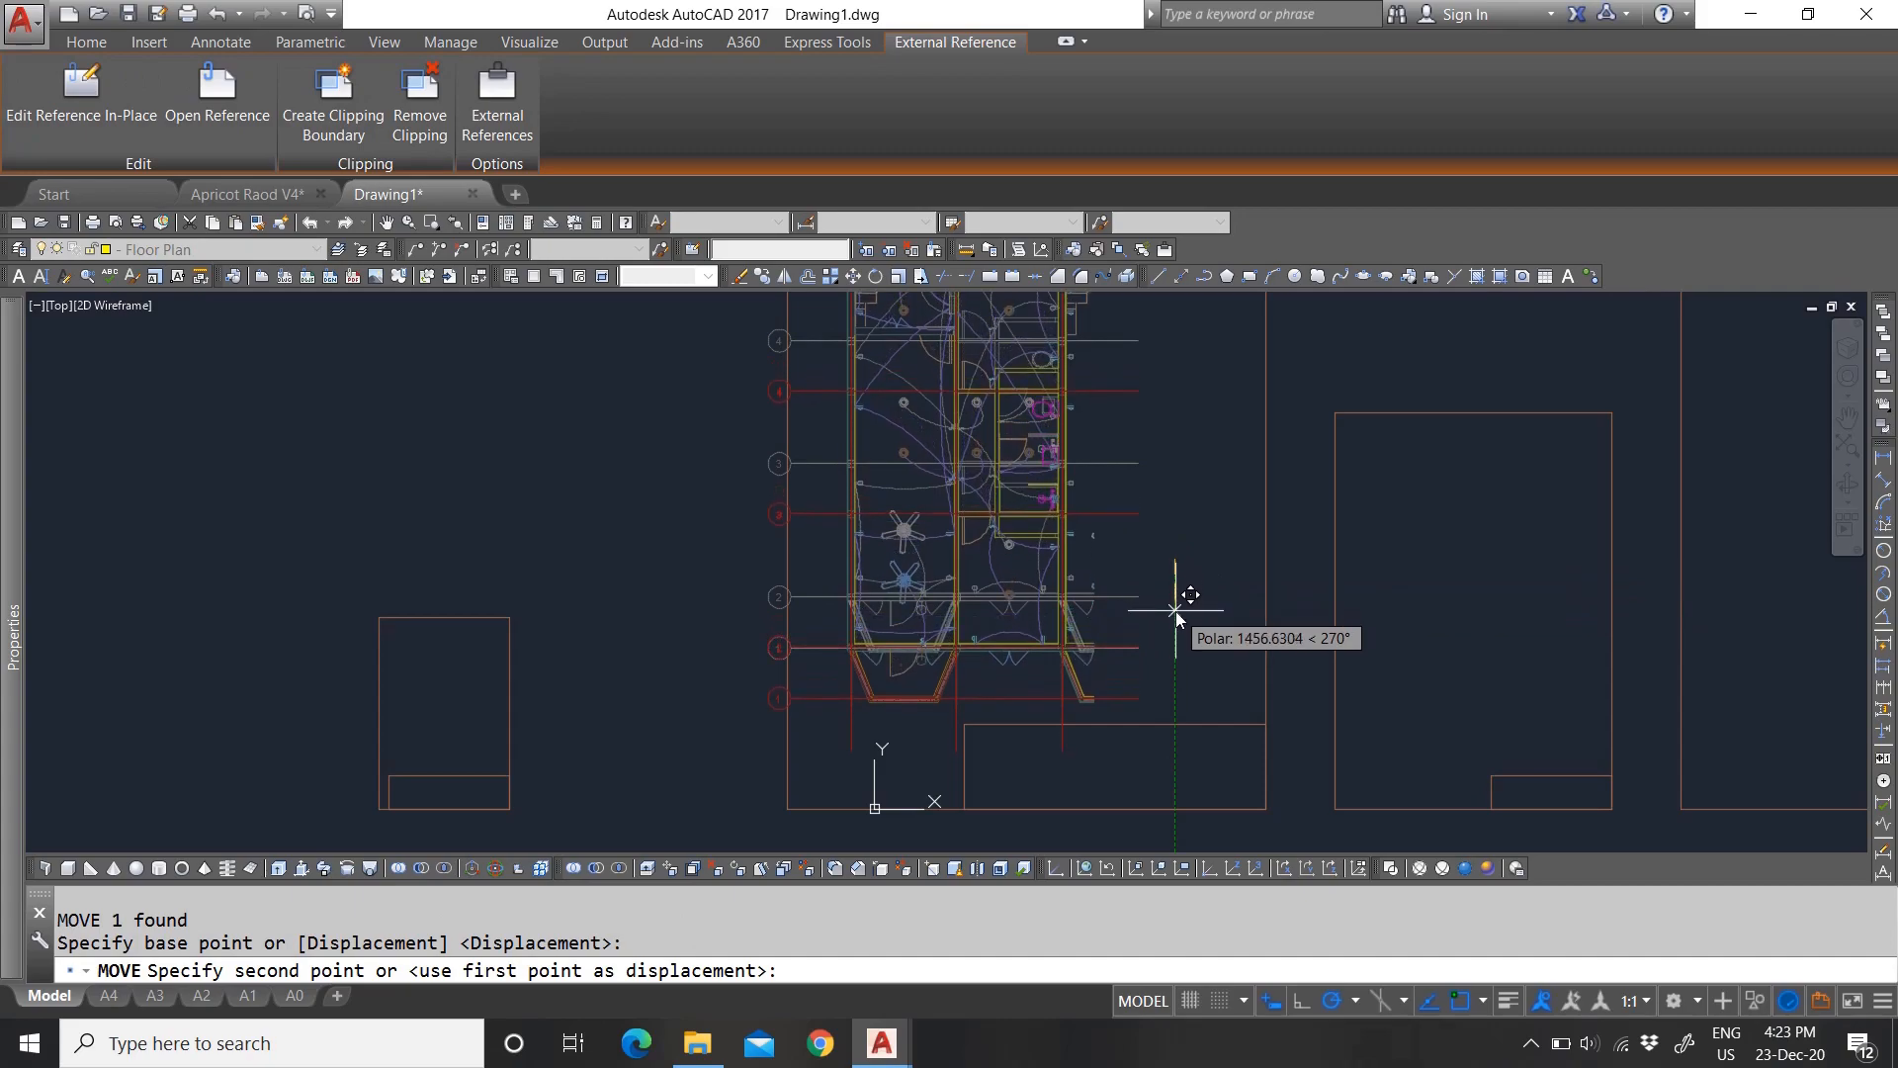
left_click(1174, 620)
Step: Examine the repositioned plan's fit within the A3 border, especially around its upper end
scroll(899, 665, "down", 3)
scroll(900, 495, "up", 8)
key("Escape")
key("Escape")
scroll(899, 487, "down", 8)
scroll(858, 445, "up", 6)
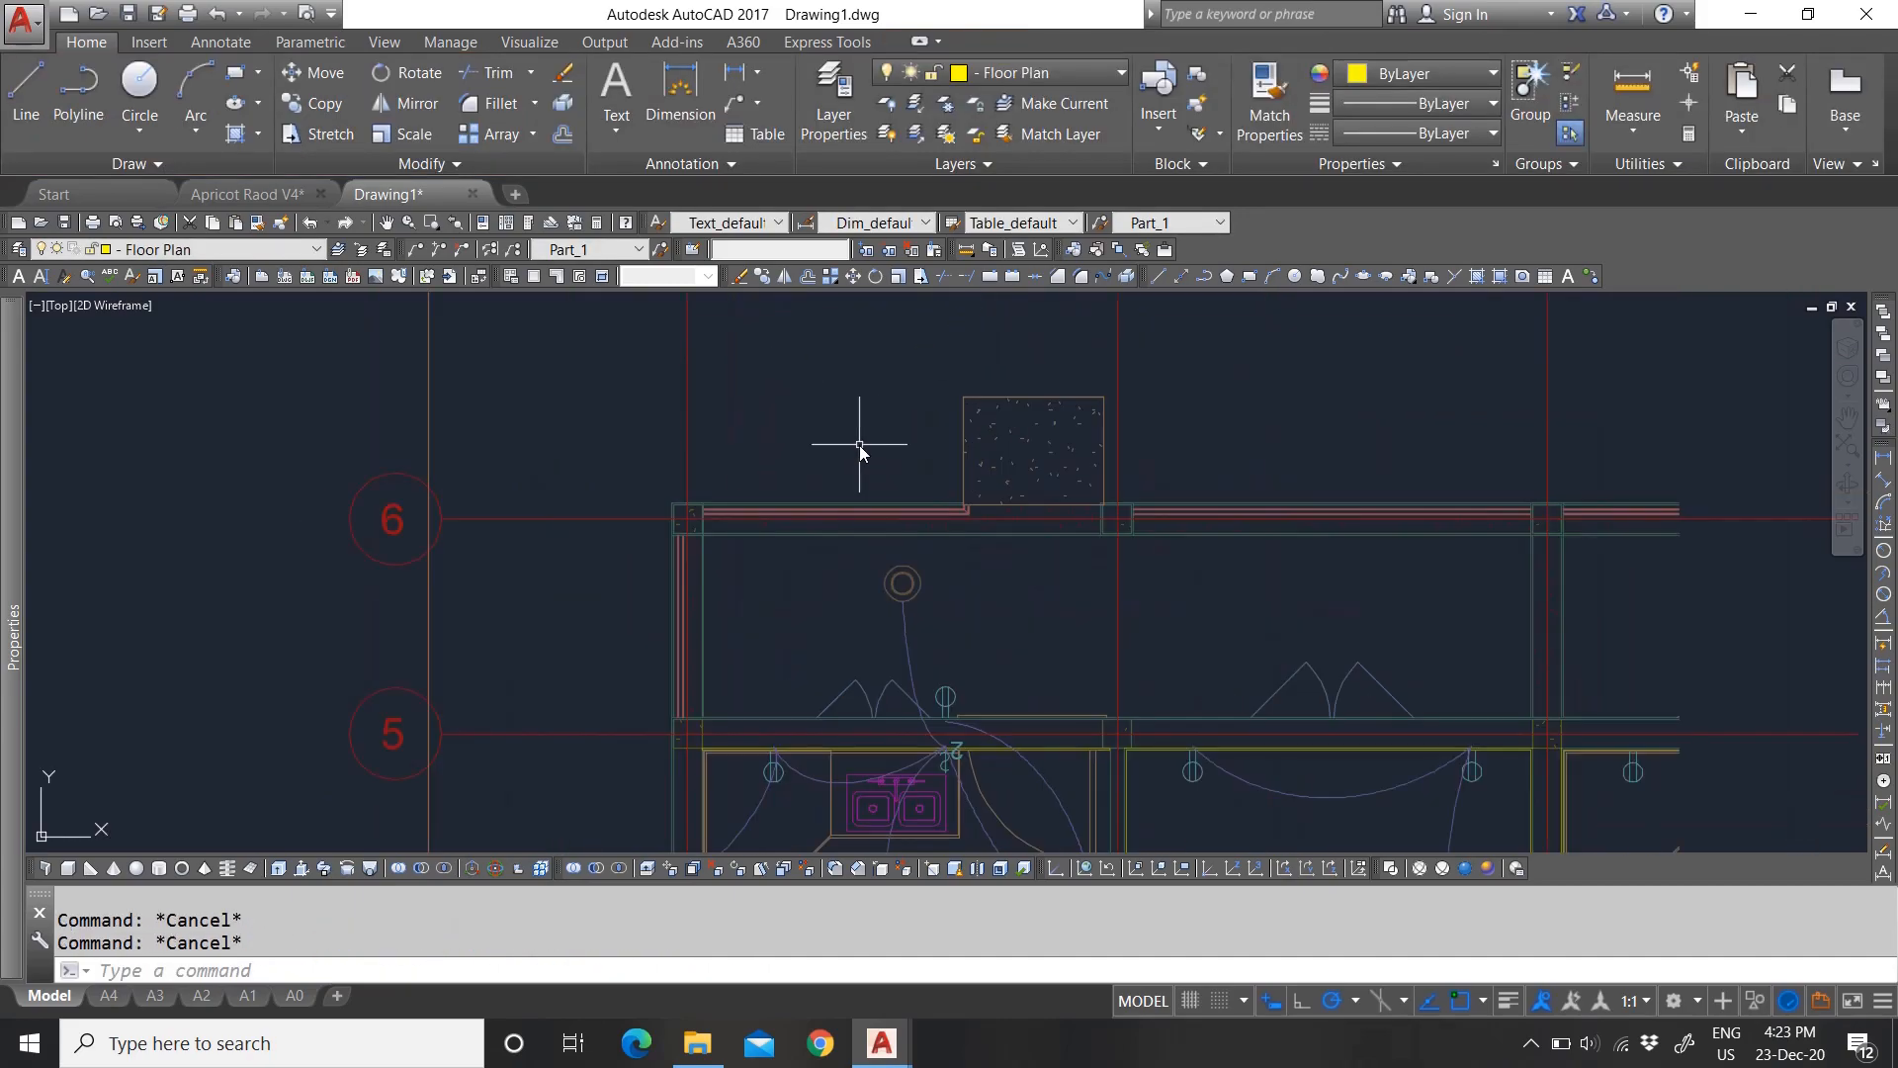
scroll(792, 498, "down", 5)
scroll(792, 499, "up", 4)
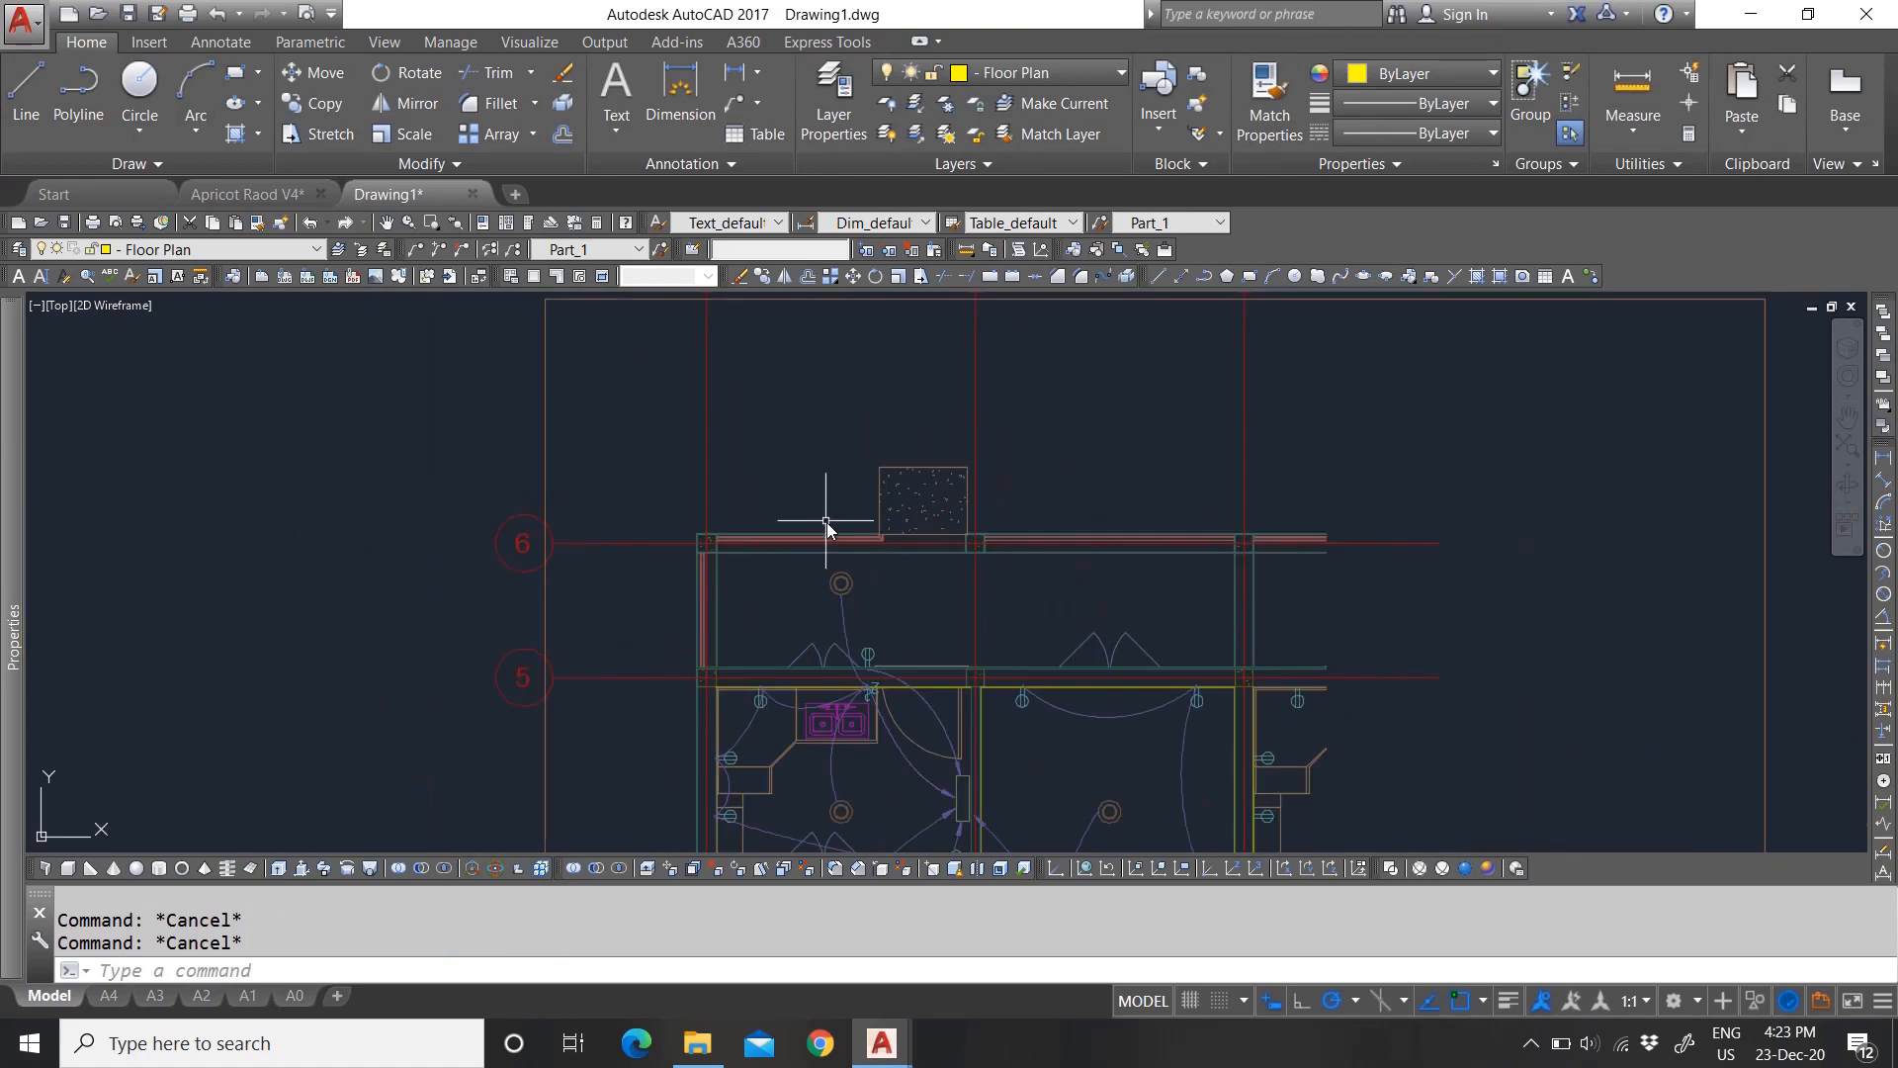
Step: Make the Dimensions layer current and set the active dimension style to Dim_50
left_click(998, 77)
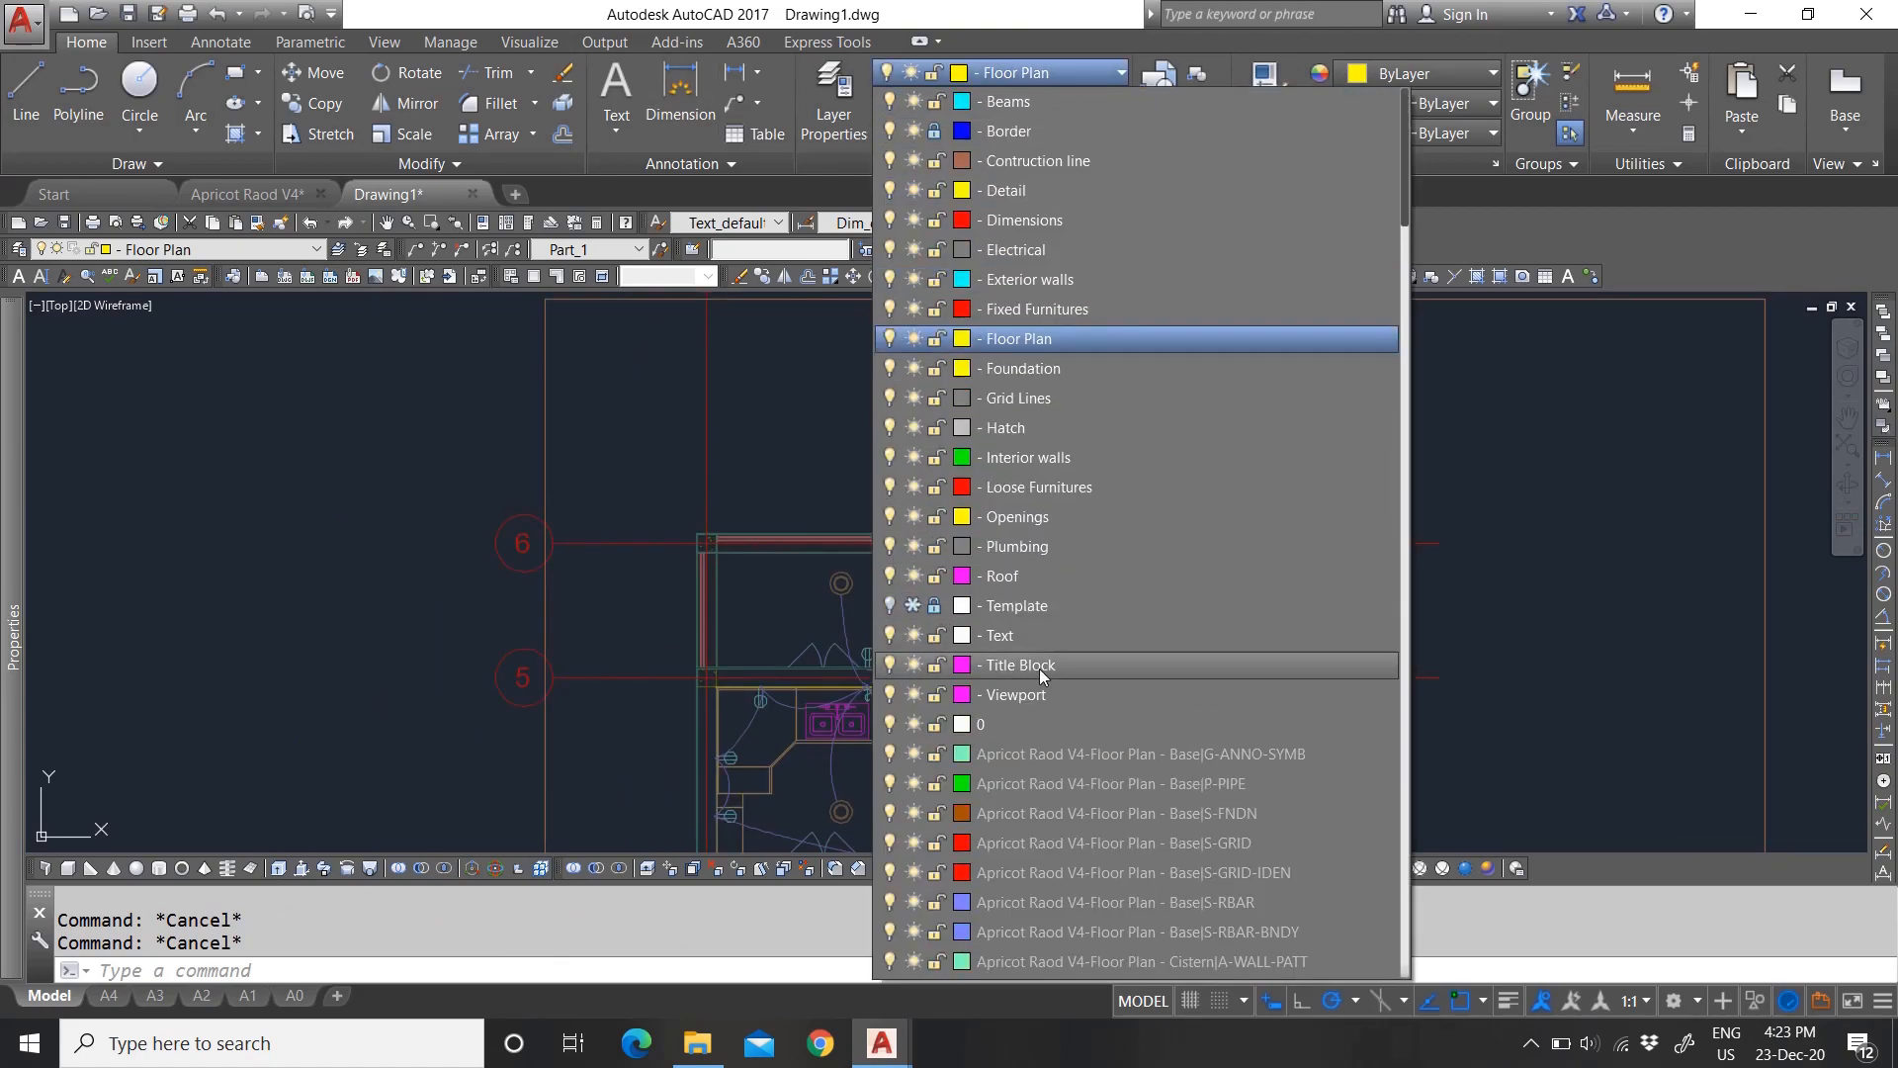
left_click(1066, 221)
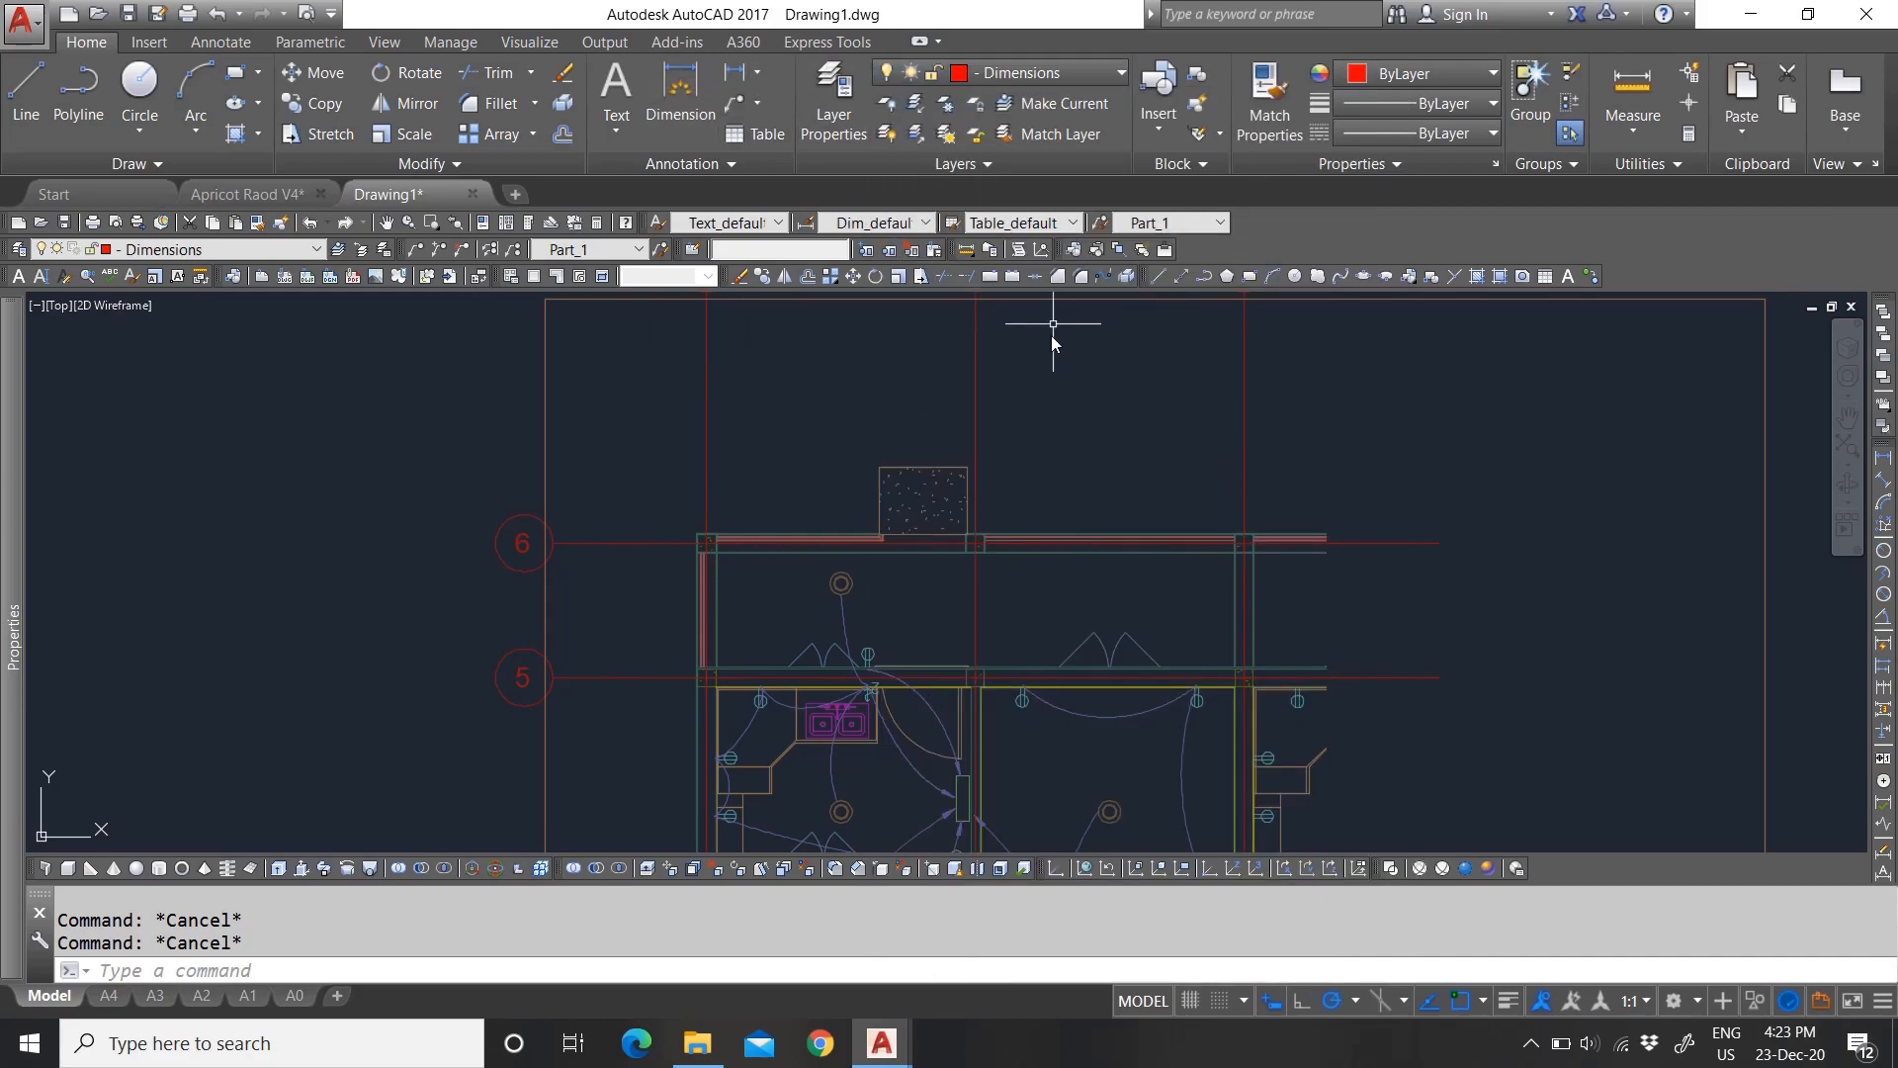
scroll(1046, 369, "down", 4)
scroll(1073, 383, "up", 4)
left_click(874, 222)
left_click(893, 392)
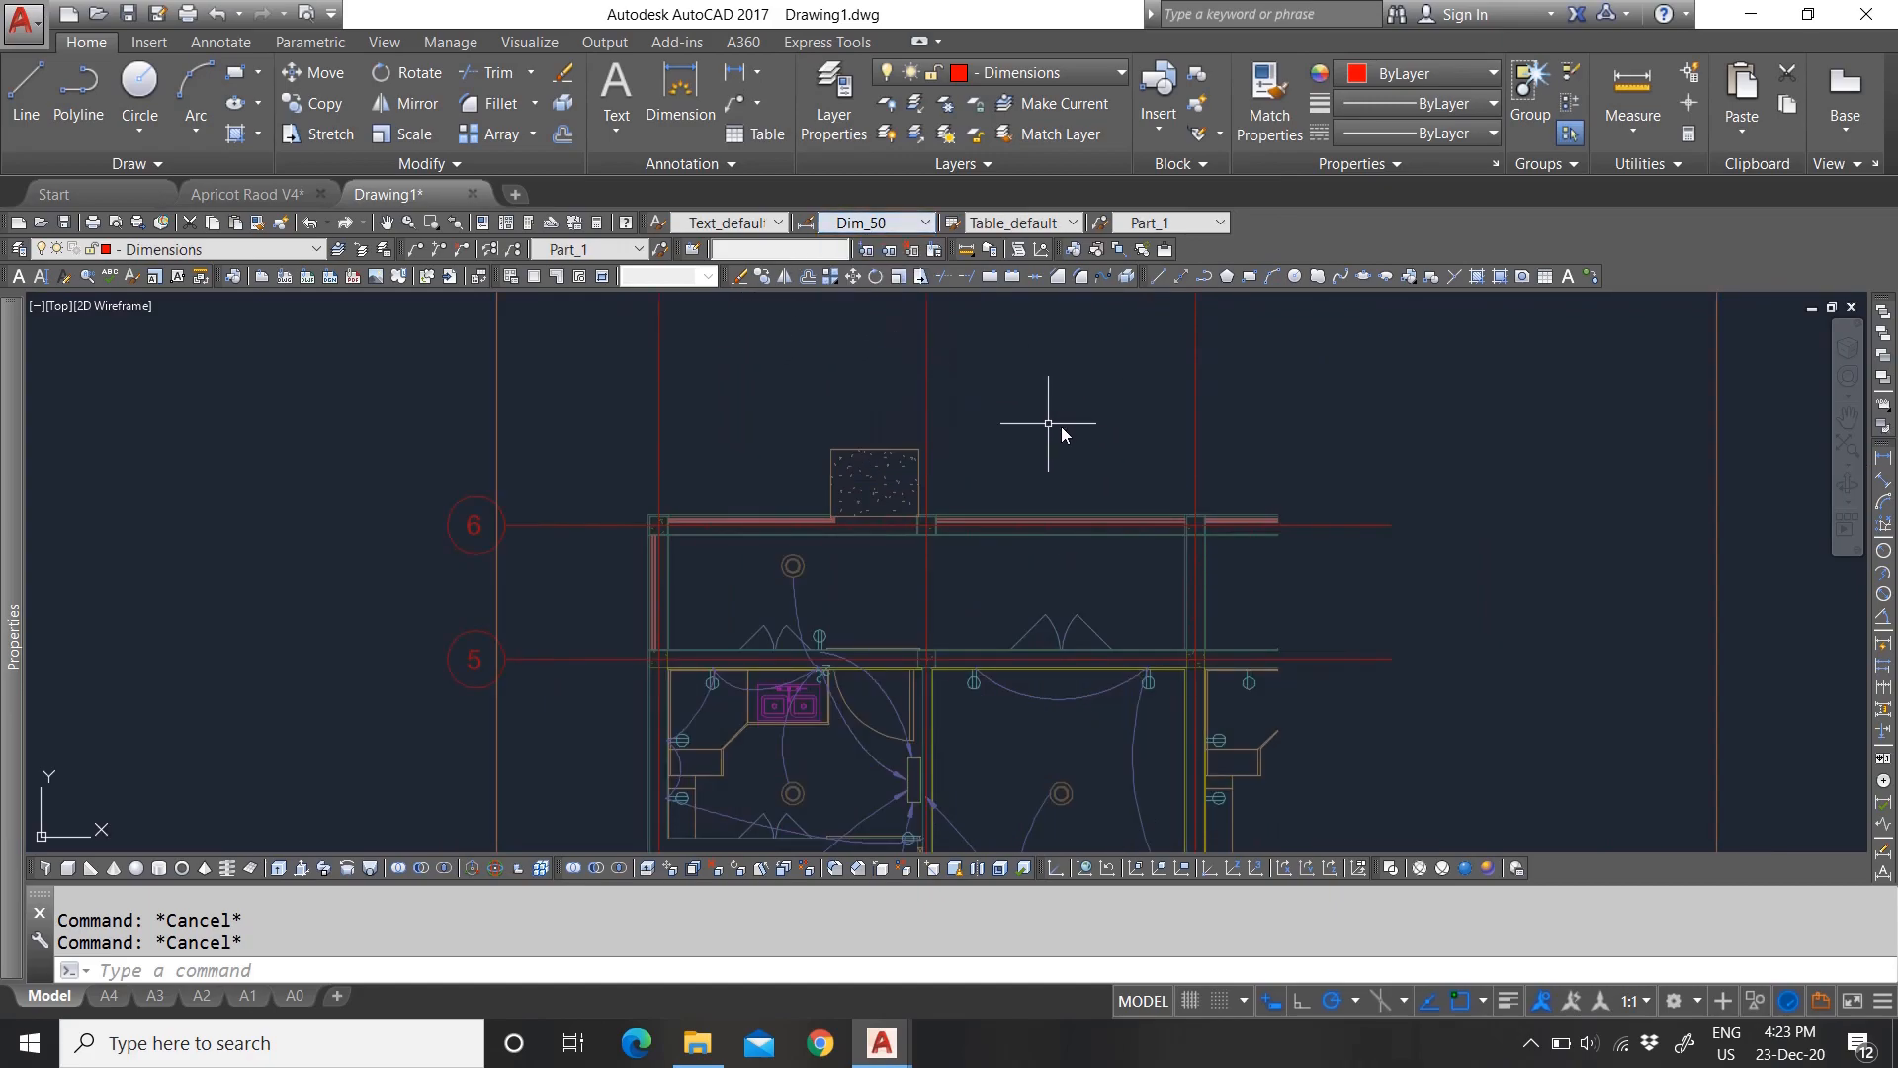
Step: Add a linear dimension across the width of the column at grid A and 6, placed above the upper wall
left_click(733, 72)
scroll(678, 554, "up", 5)
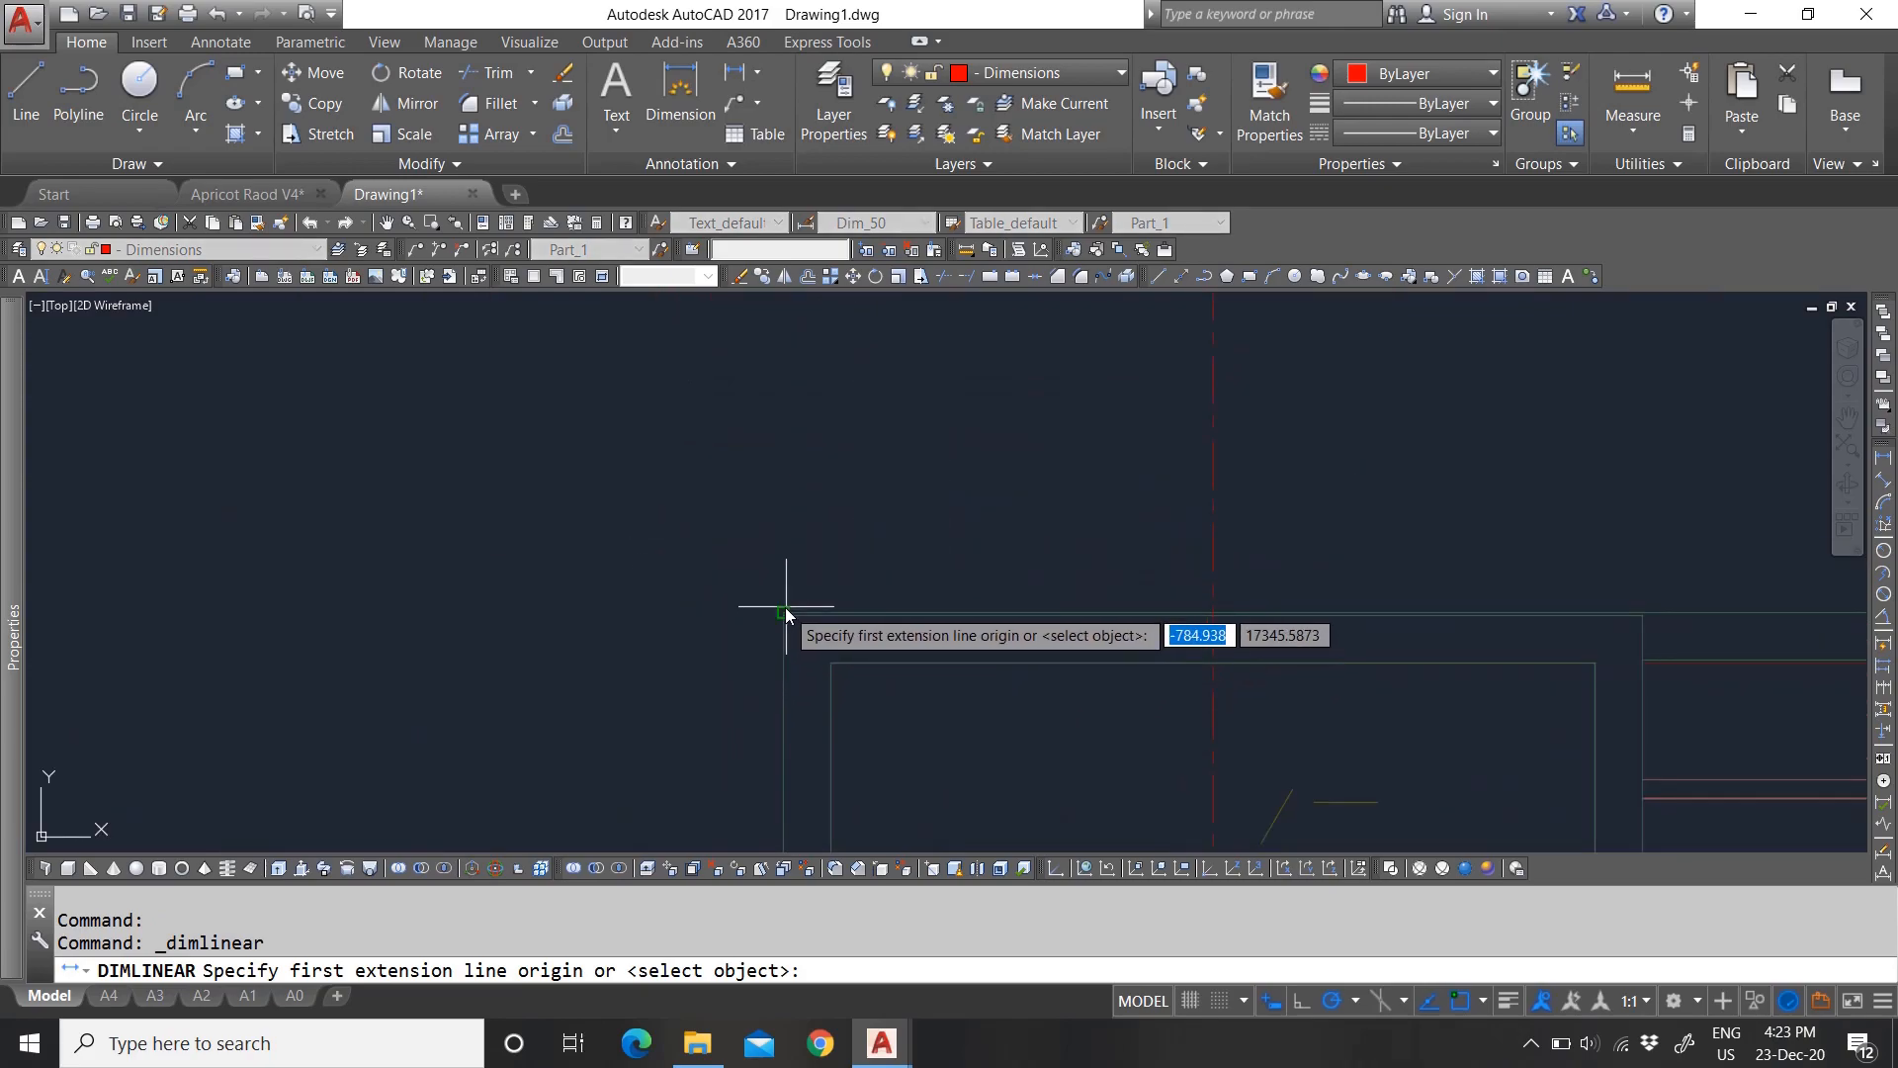
left_click(785, 612)
scroll(722, 386, "down", 6)
scroll(850, 506, "up", 5)
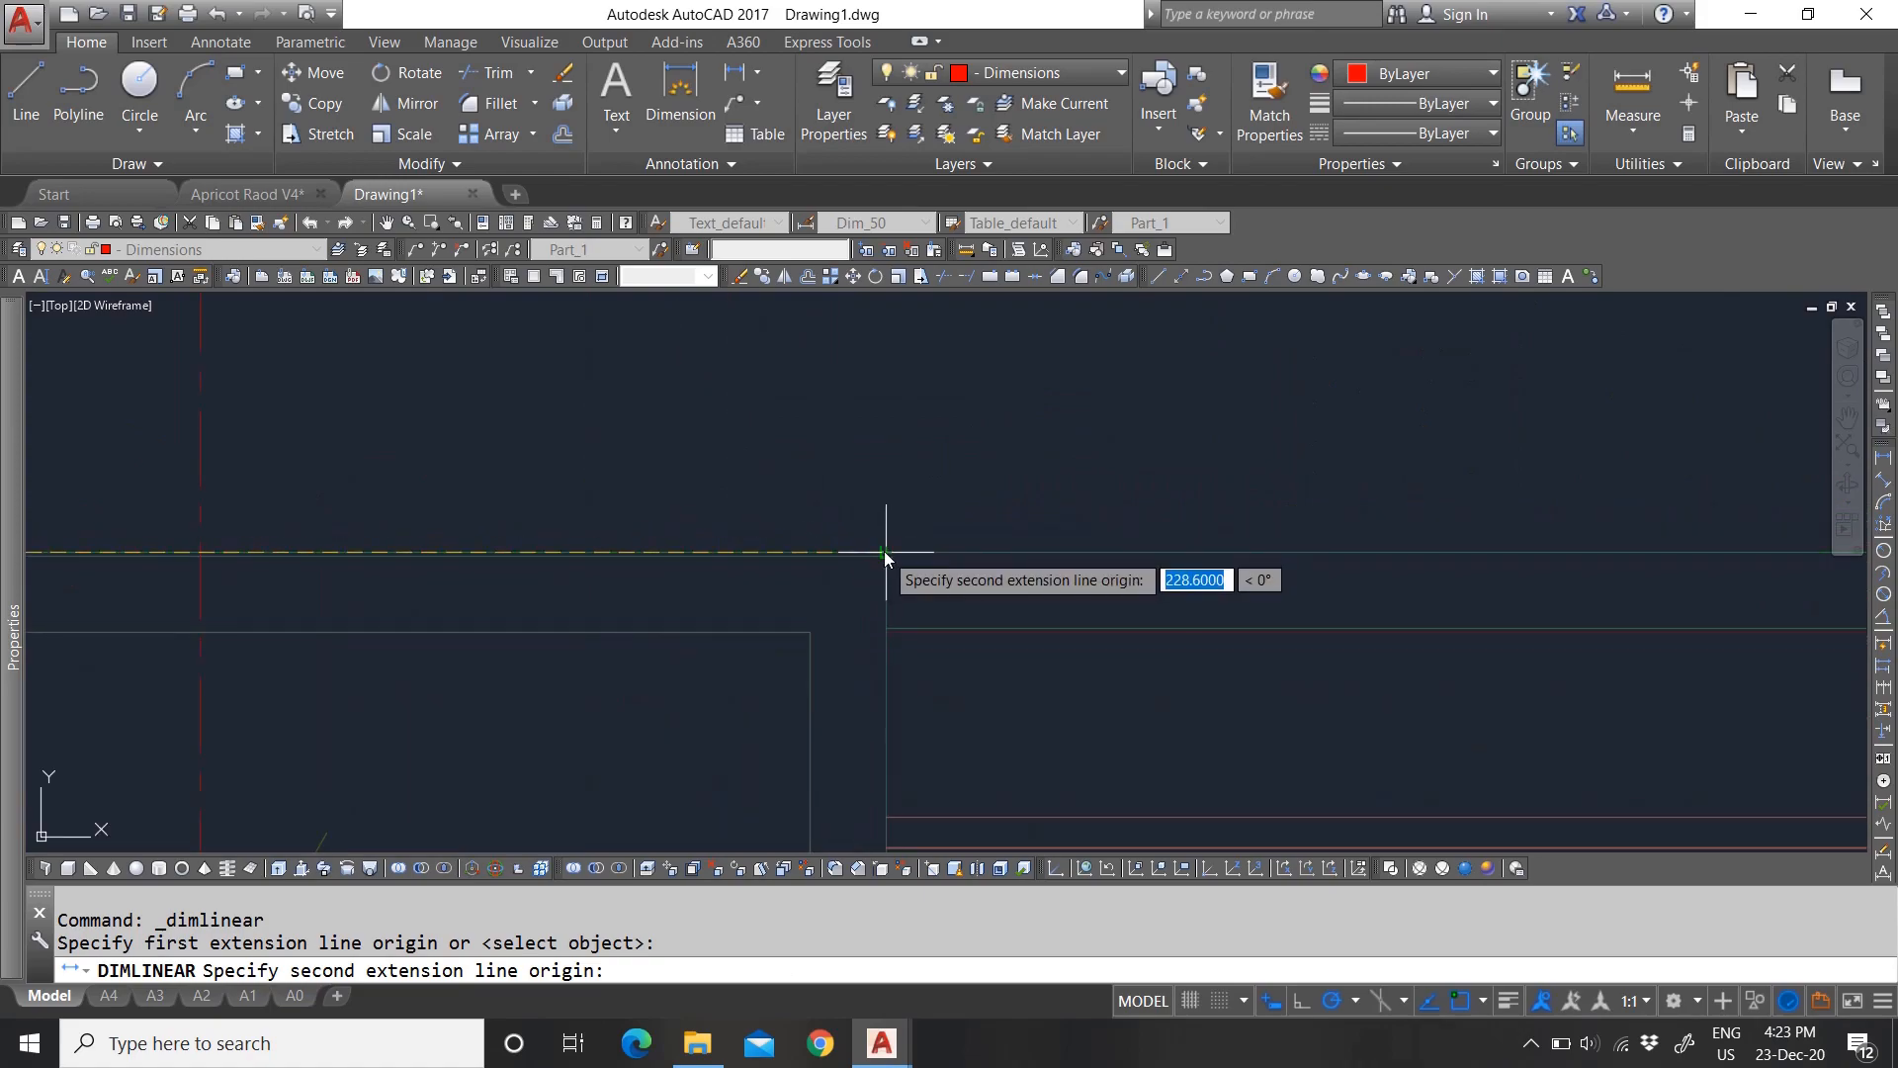
left_click(887, 551)
scroll(905, 476, "down", 3)
scroll(917, 518, "down", 1)
scroll(938, 449, "up", 2)
scroll(940, 470, "down", 2)
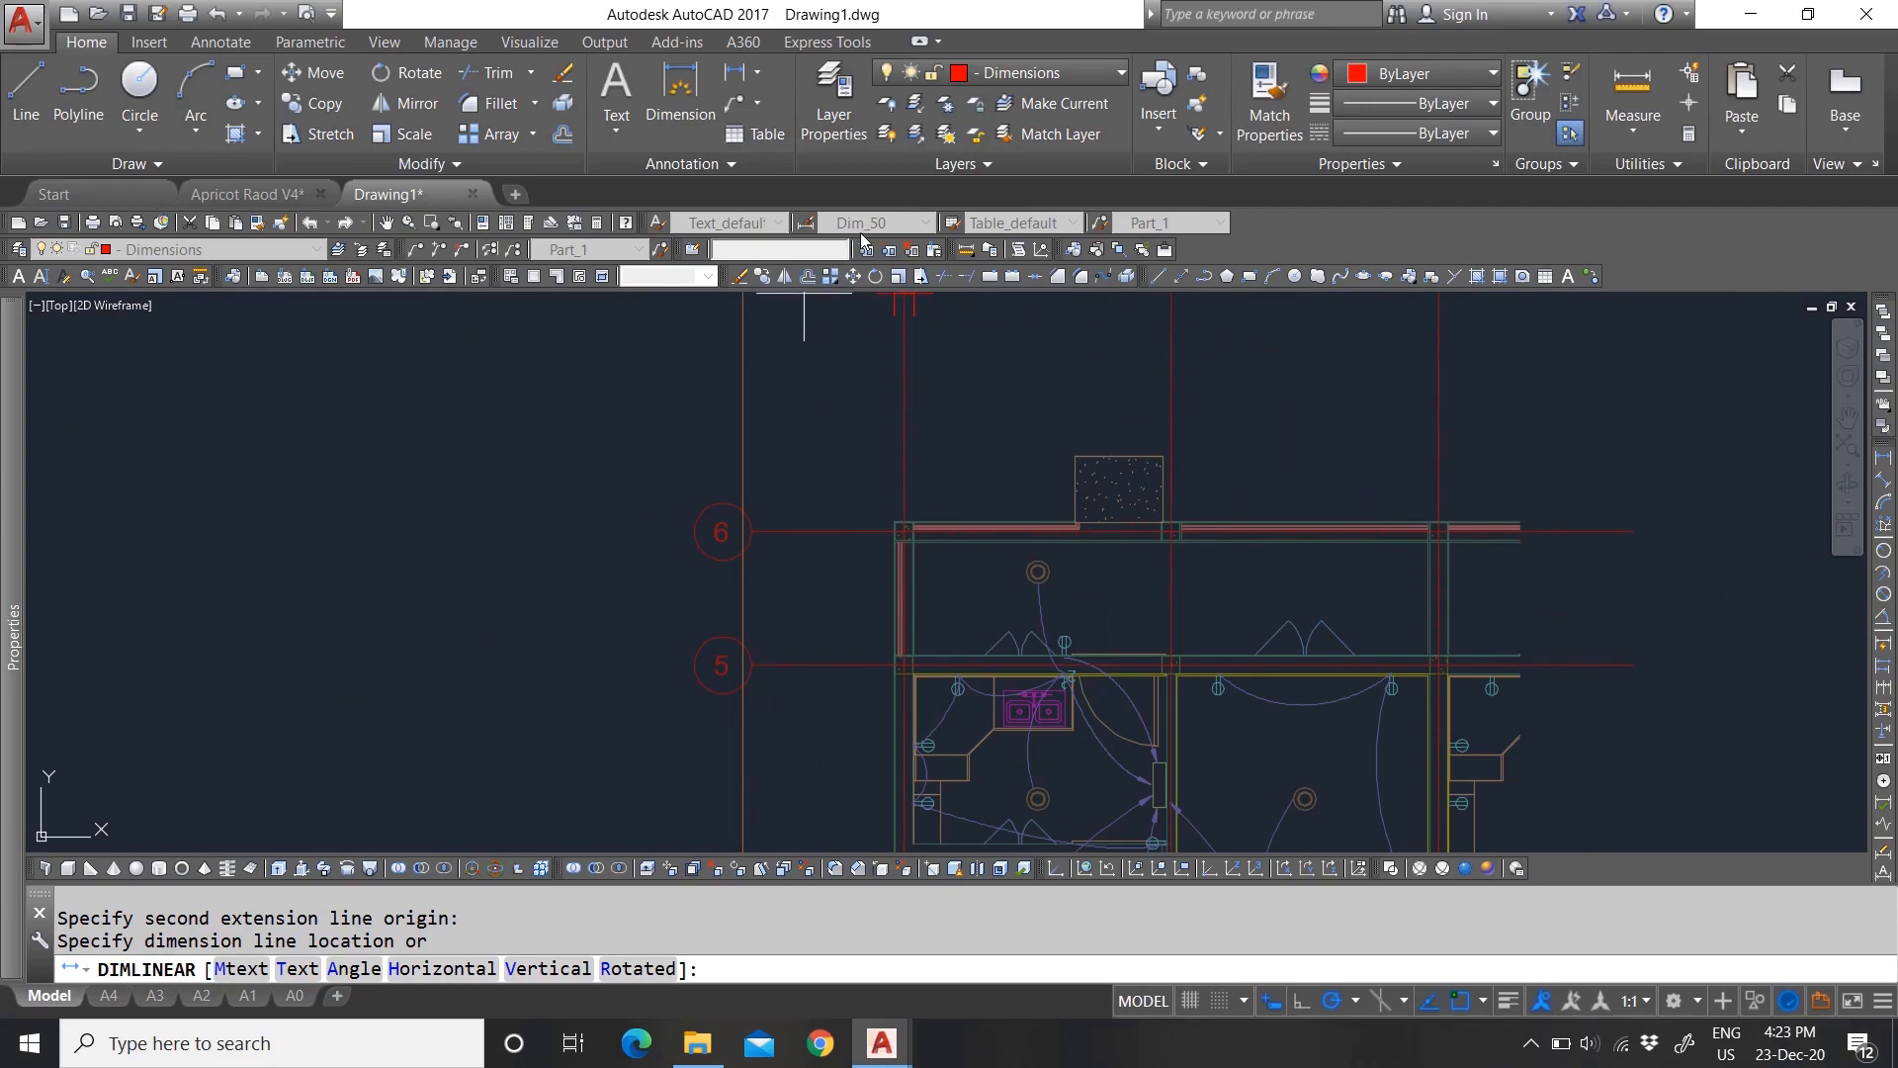
left_click(957, 430)
Step: Inspect the new column dimension to check its assigned text and dimension styles
left_click(771, 423)
left_click(722, 400)
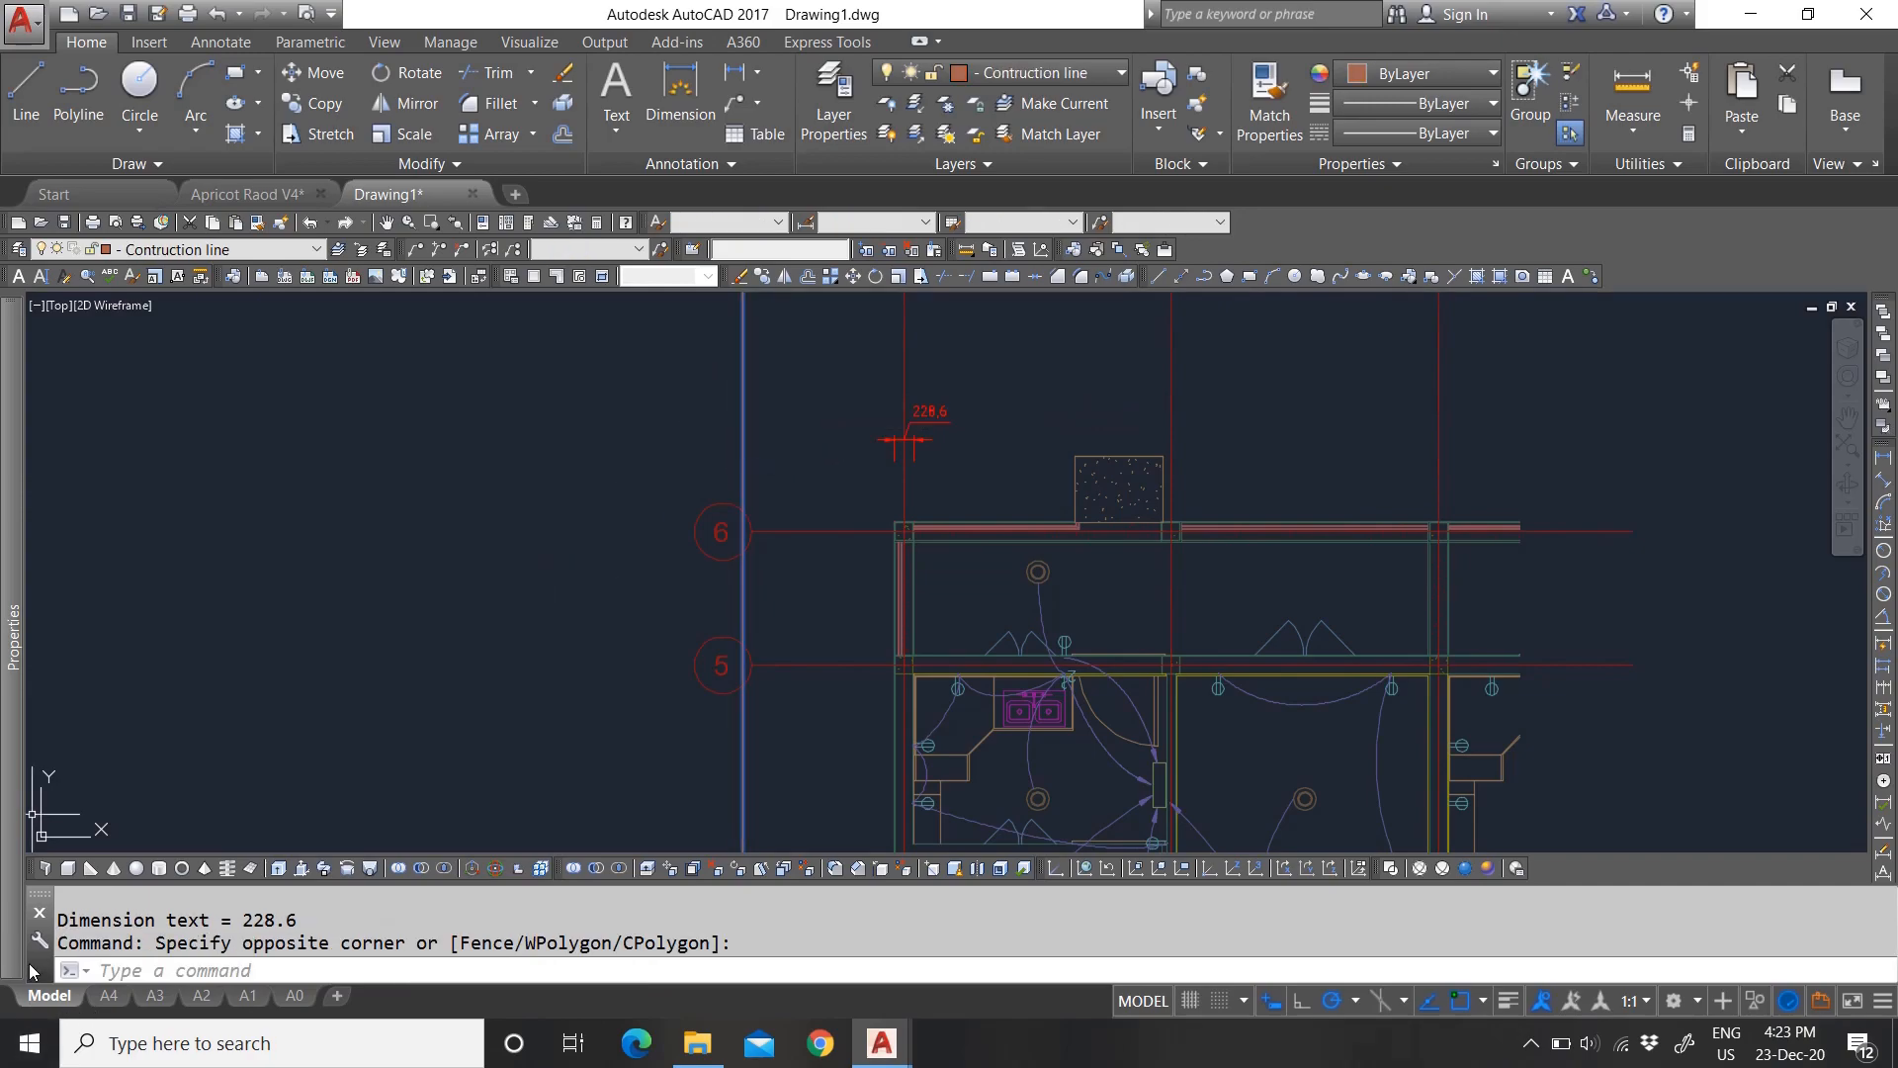
mouse_move(15, 941)
scroll(421, 938, "down", 1)
key("Escape")
left_click(967, 443)
left_click(937, 390)
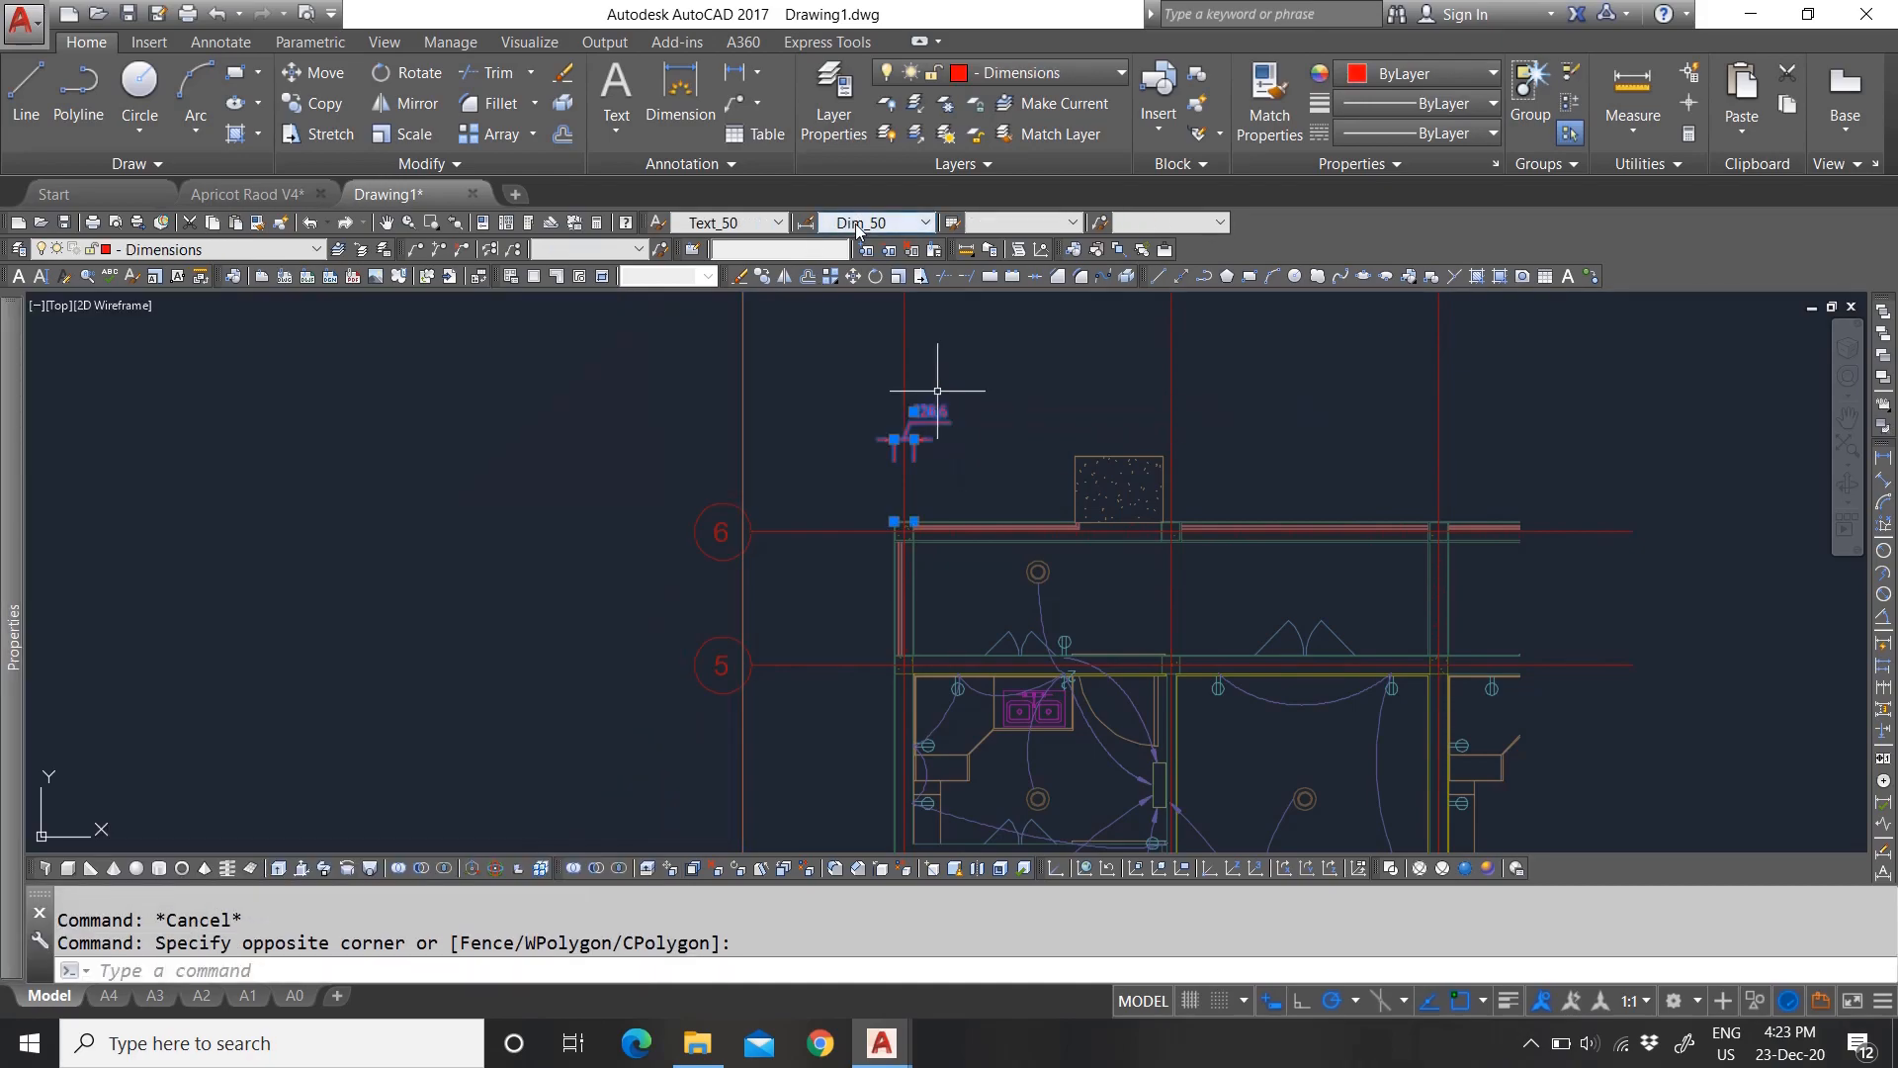
scroll(997, 420, "up", 2)
key("Escape")
key("Escape")
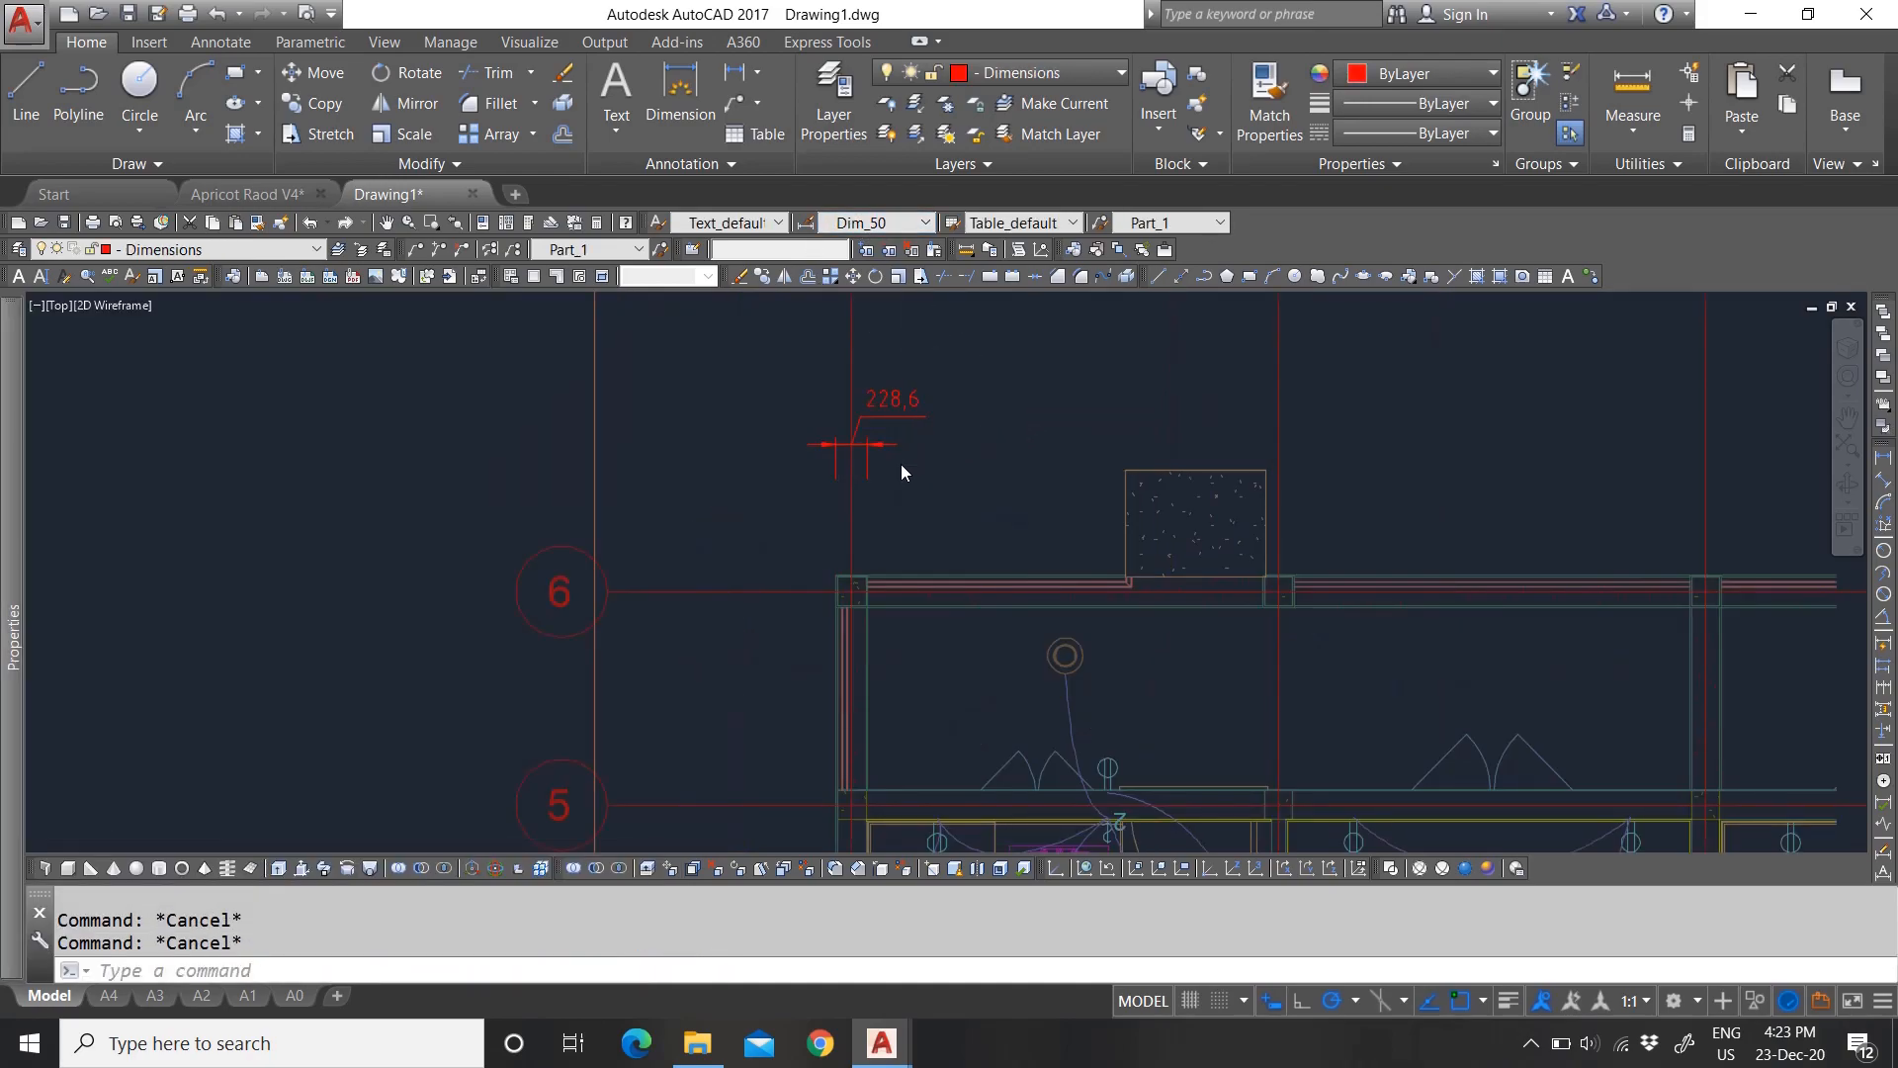
Step: Shift the corner column's dimension line down, closer to the upper wall
scroll(901, 469, "up", 3)
left_click(901, 470)
left_click(832, 373)
scroll(845, 534, "down", 3)
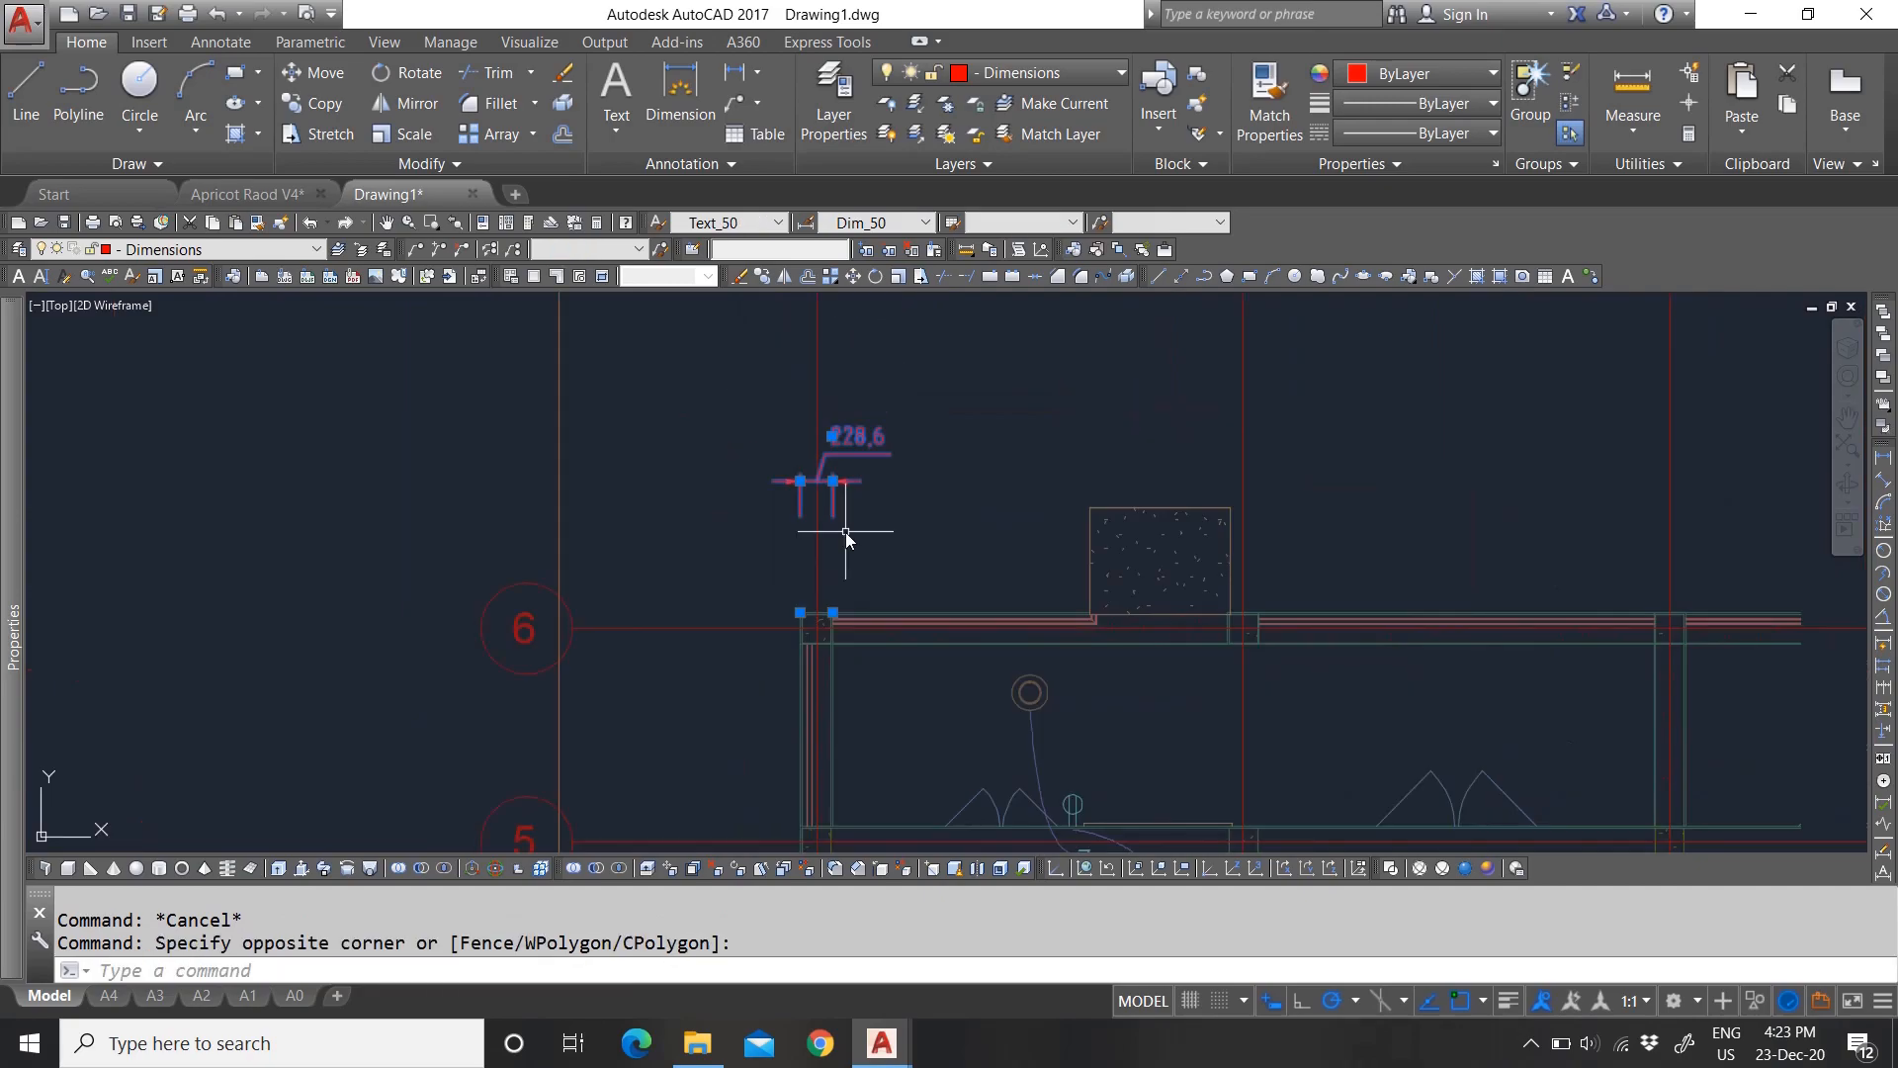
left_click(834, 481)
scroll(840, 574, "up", 3)
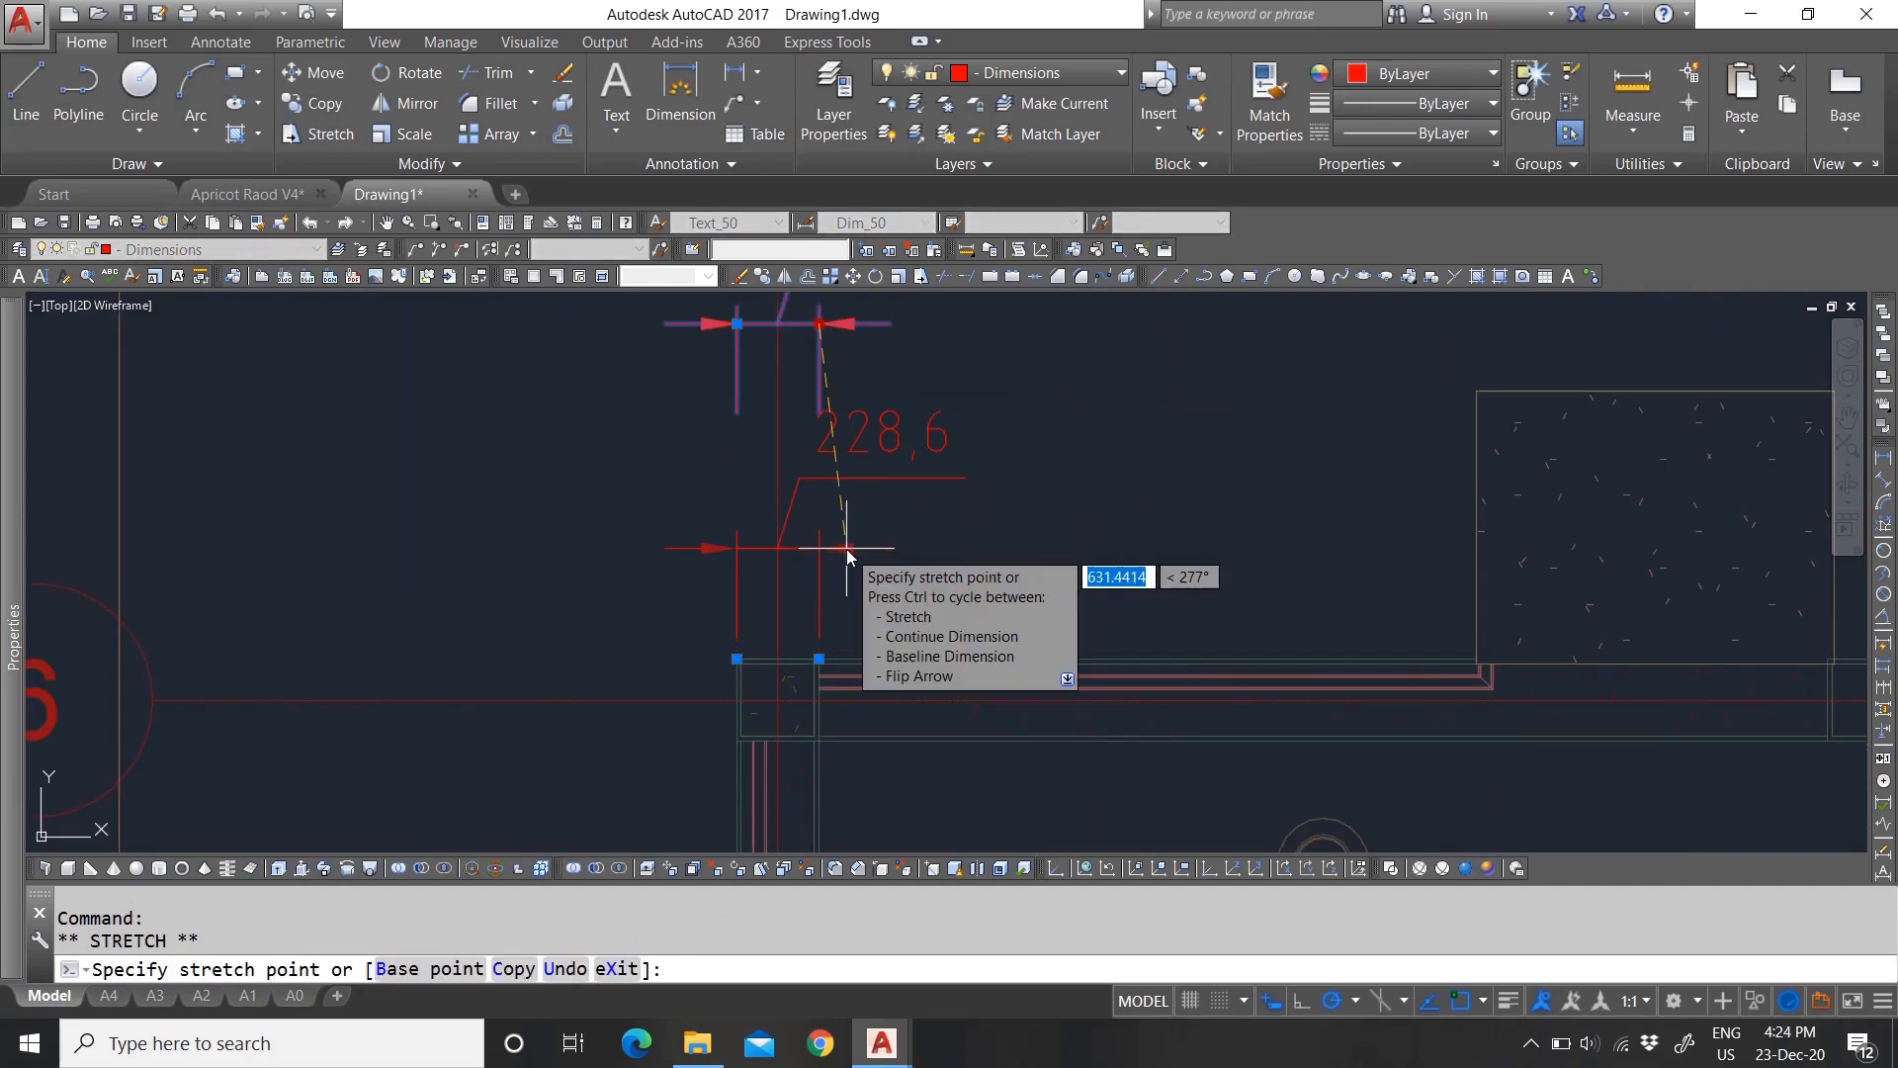
key("Escape")
scroll(860, 517, "down", 3)
scroll(940, 517, "up", 2)
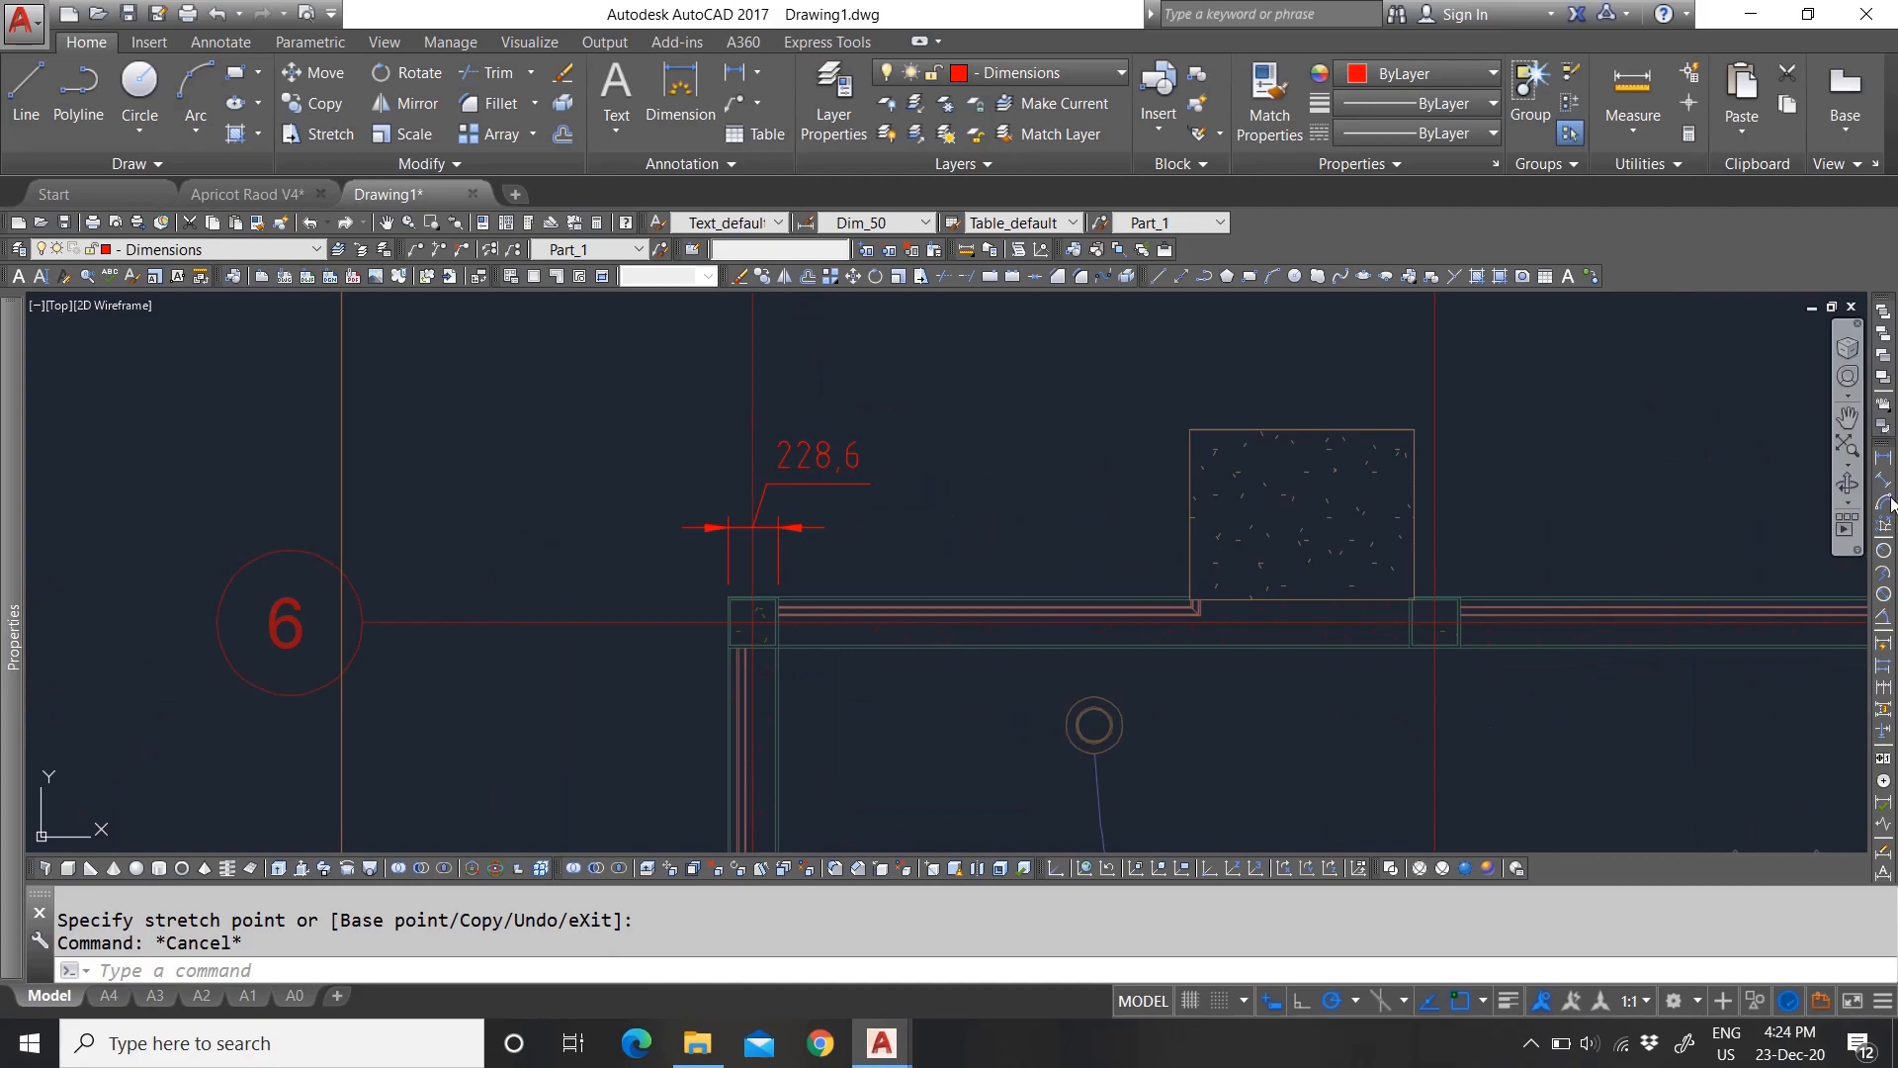
Step: Try to continue the dimension chain to the near edge of the hatched block, and undo that segment
left_click(1884, 692)
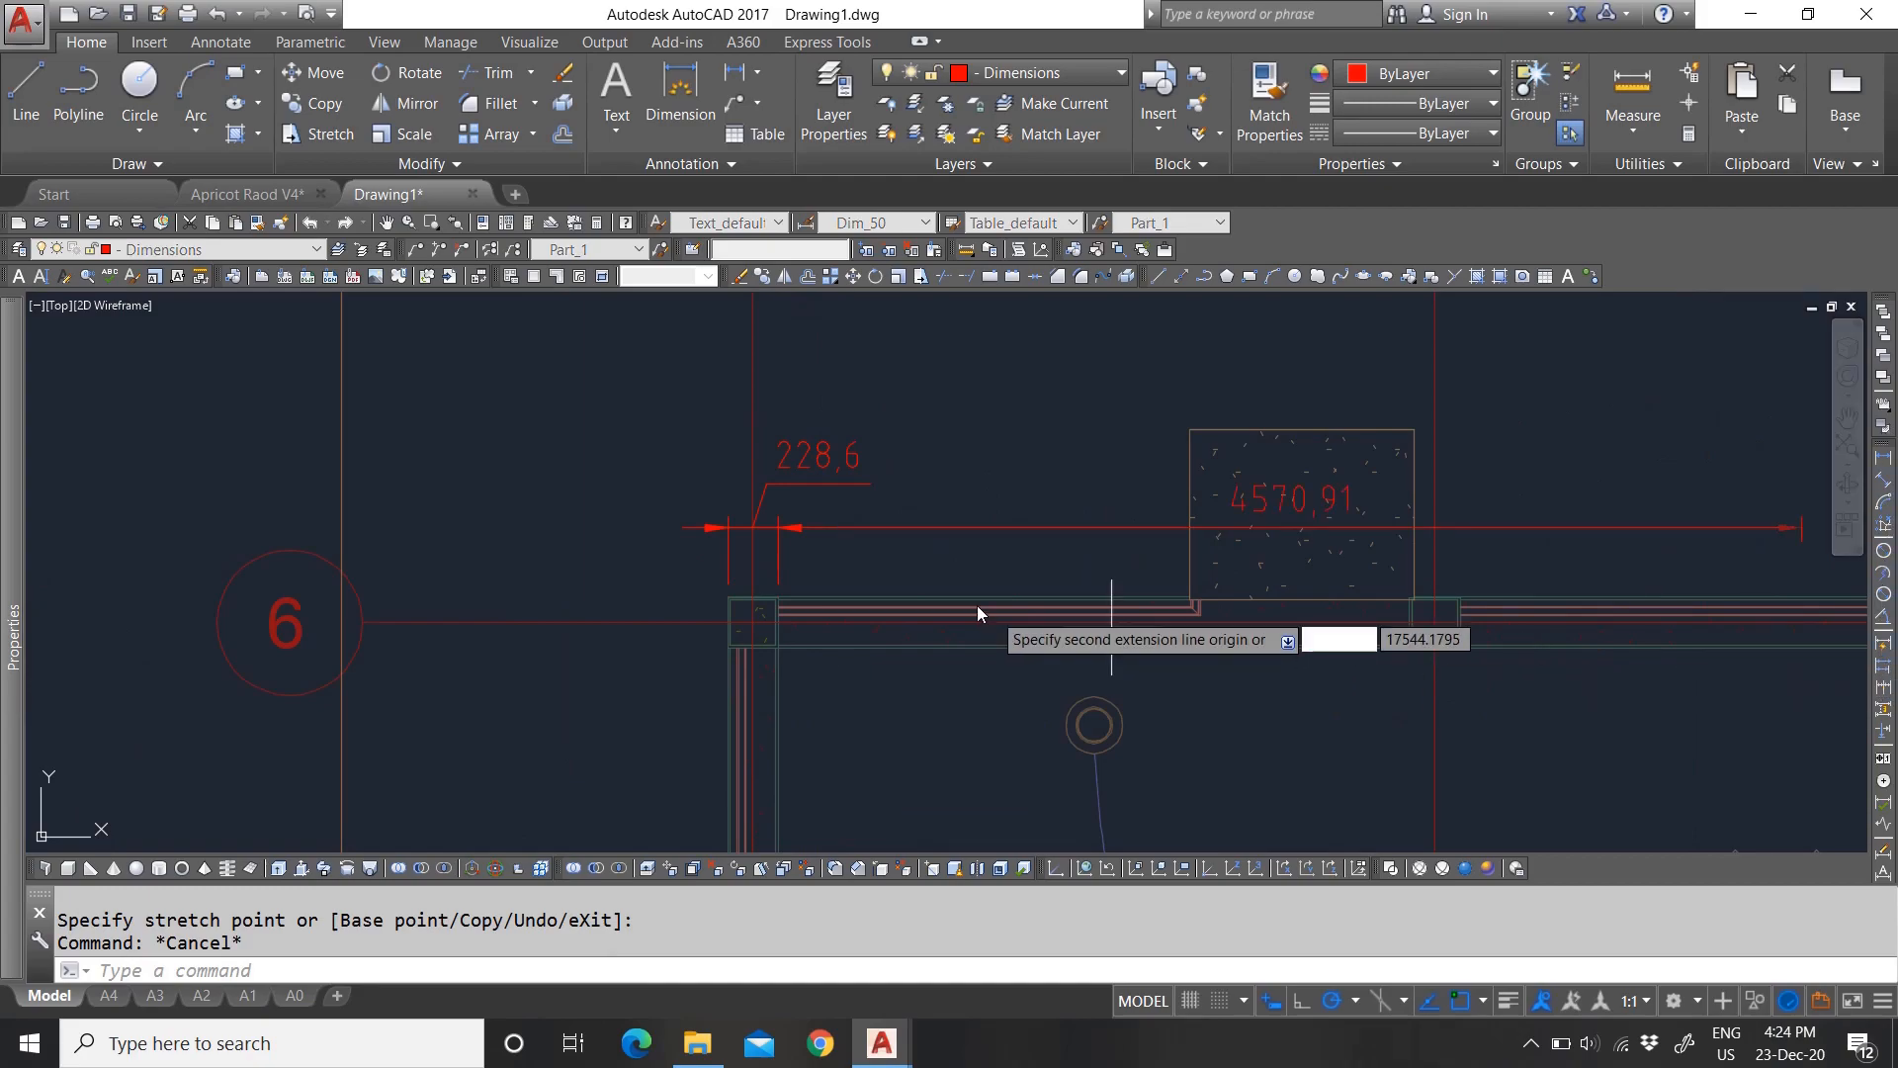
scroll(1171, 571, "up", 3)
left_click(1217, 645)
scroll(1199, 495, "down", 3)
scroll(1326, 606, "up", 5)
scroll(1008, 549, "down", 5)
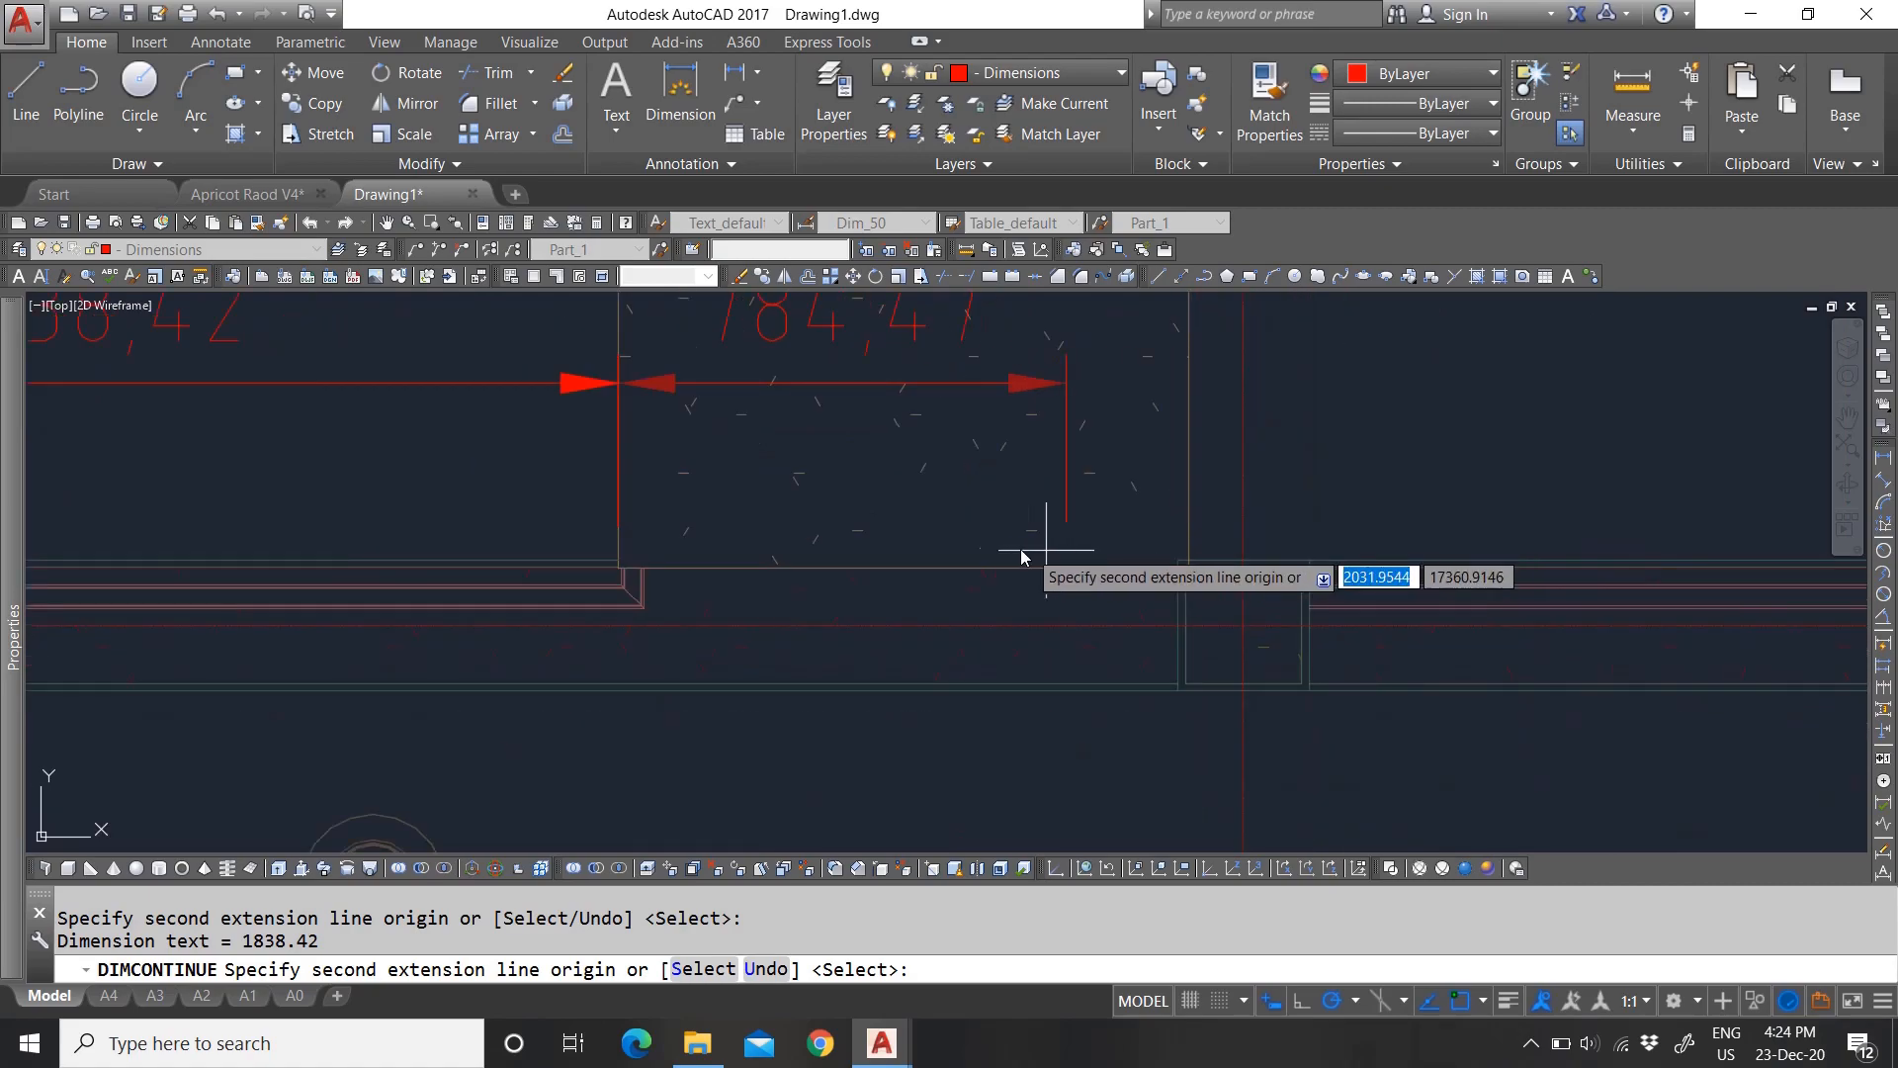
type("u")
key("Return")
Step: Continue the dimension chain along the upper wall across both bays and the columns at grids B and C
scroll(1285, 603, "up", 6)
scroll(890, 502, "down", 5)
scroll(944, 506, "up", 6)
left_click(944, 506)
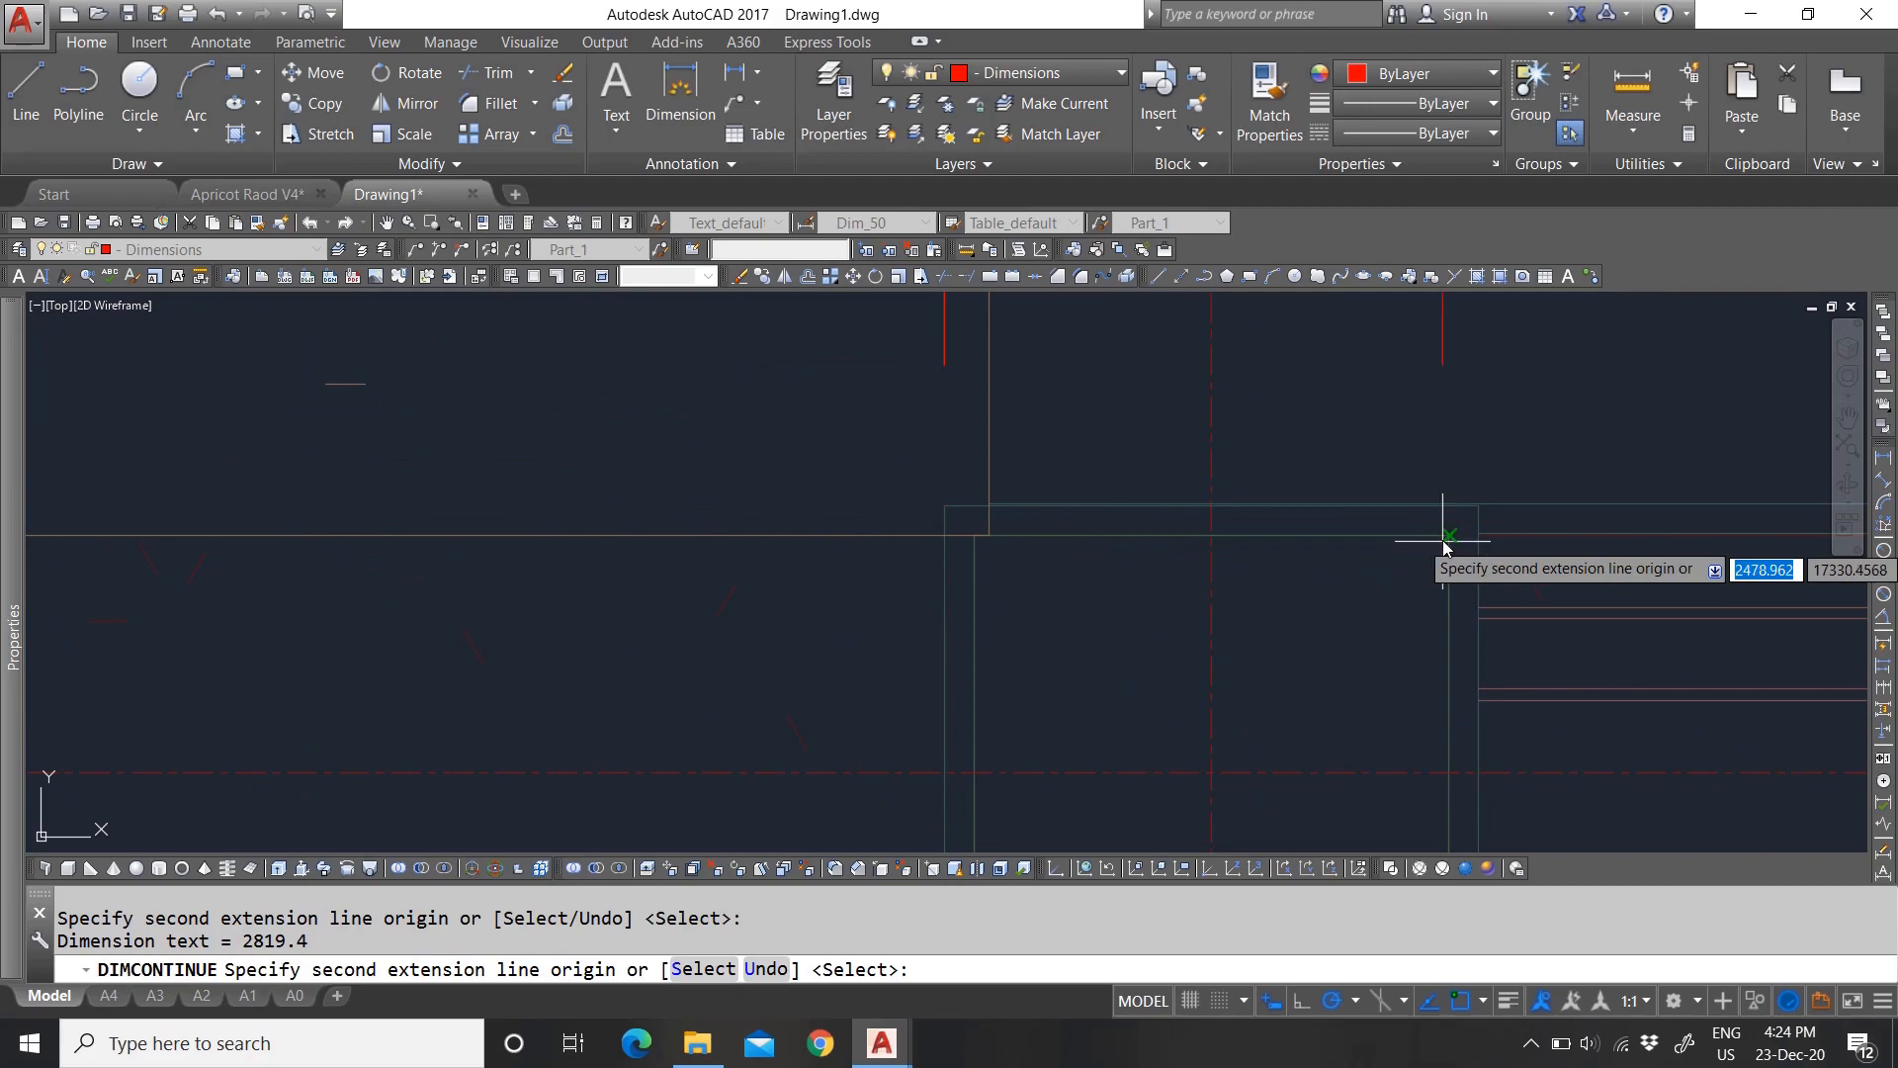
scroll(495, 559, "down", 7)
scroll(959, 558, "up", 9)
left_click(874, 540)
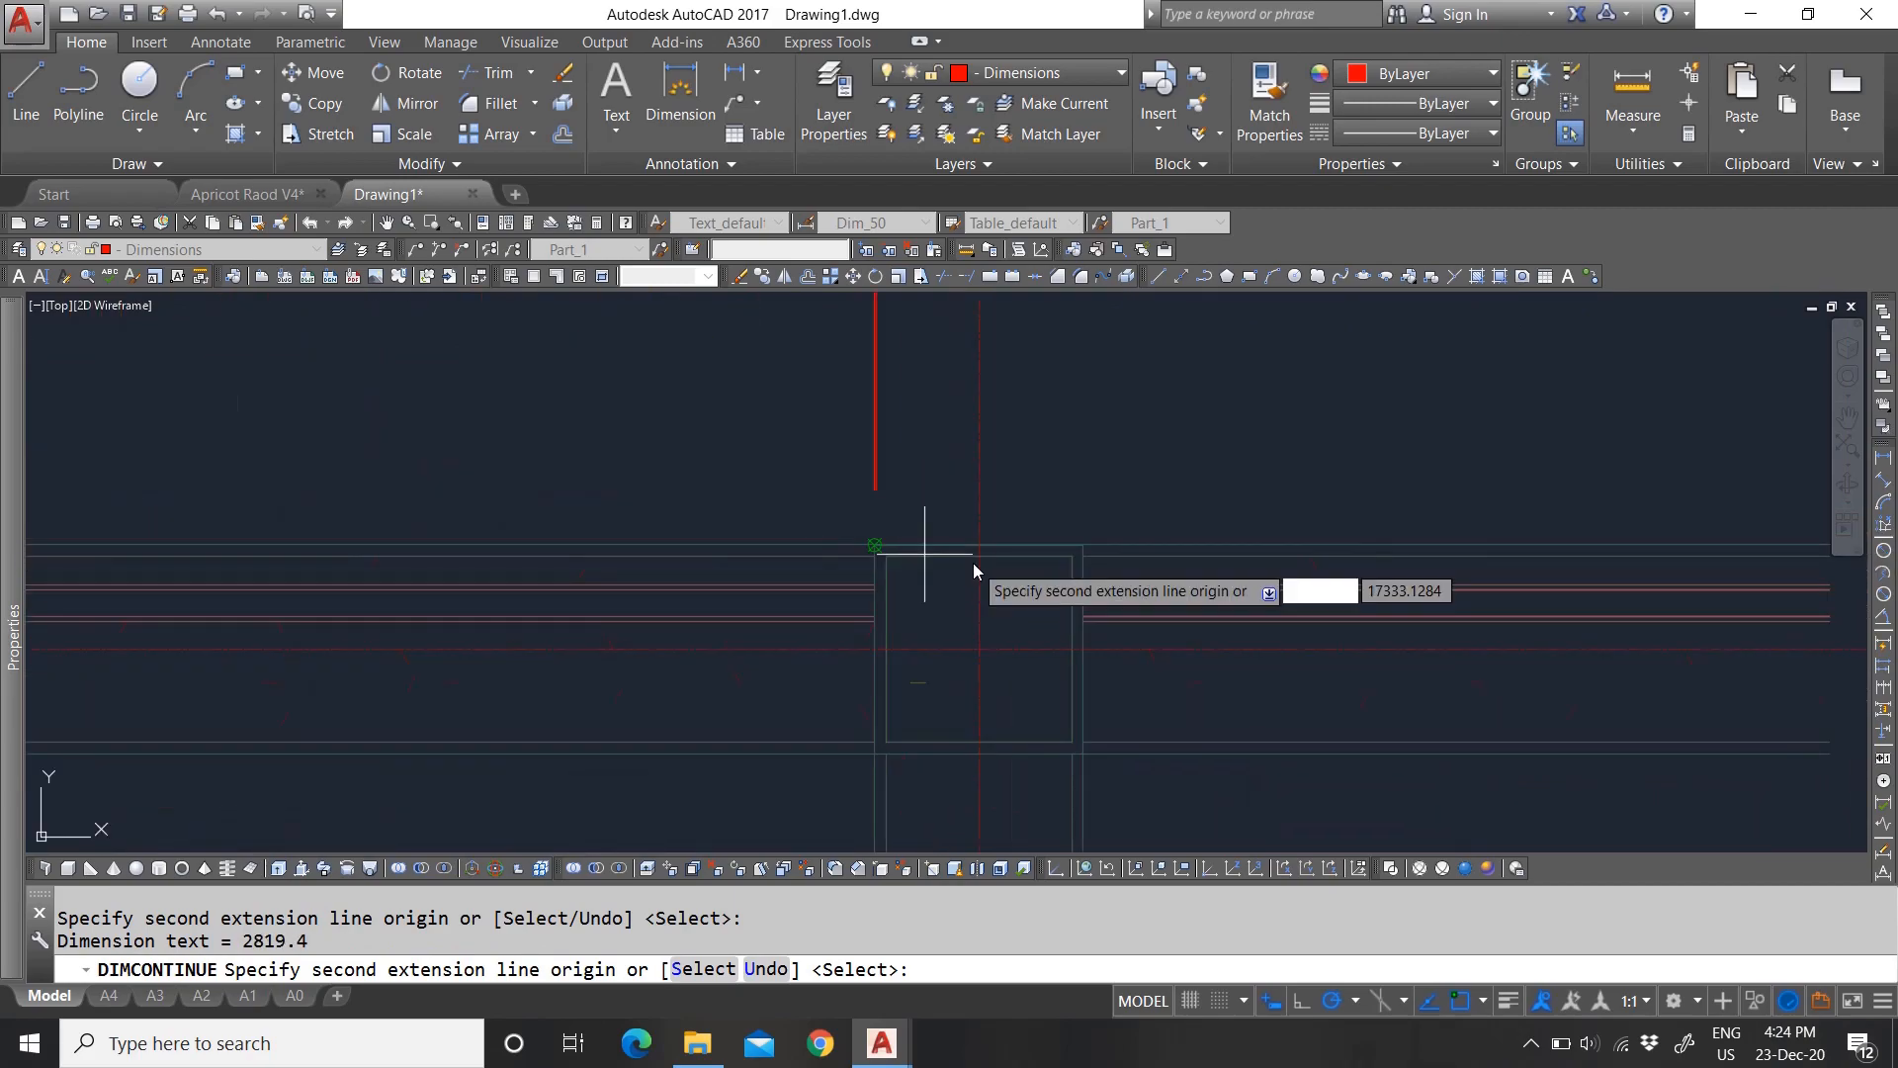
left_click(1085, 545)
scroll(1137, 494, "down", 4)
scroll(1169, 491, "down", 5)
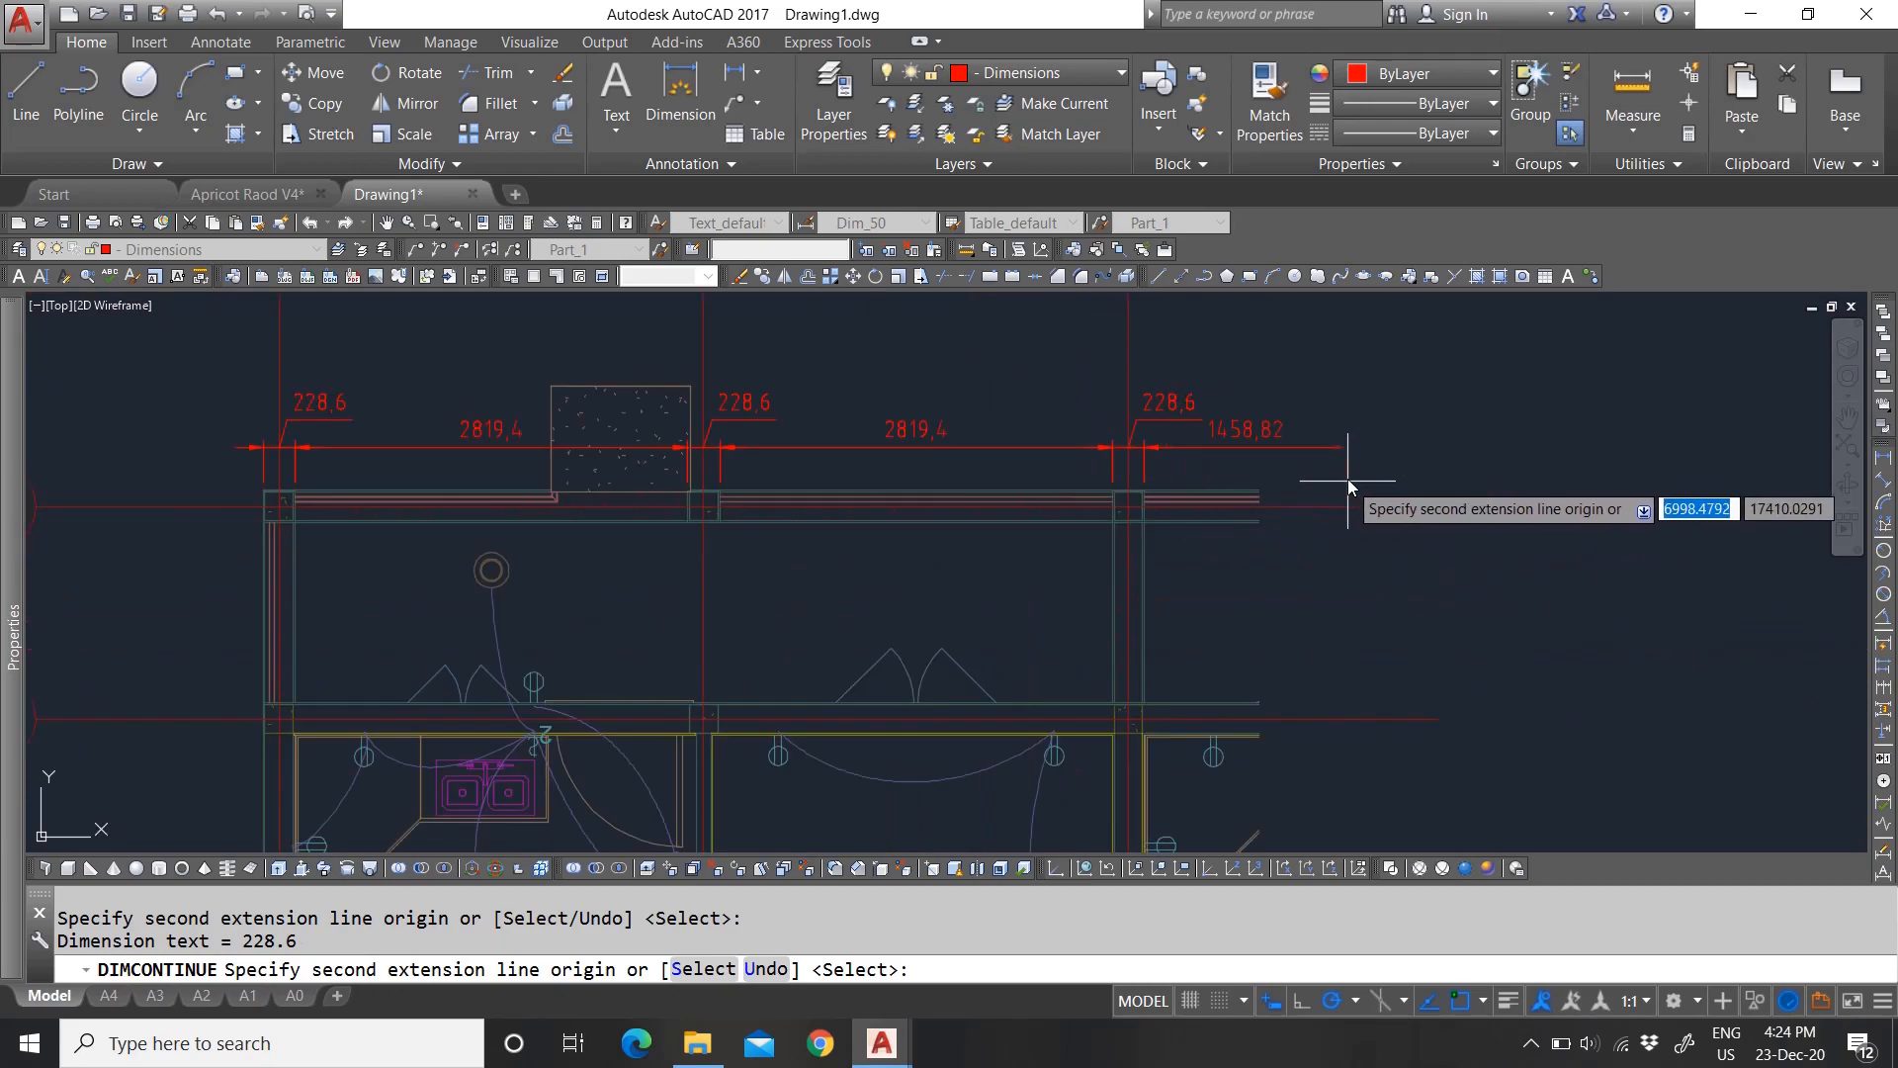
key("Escape")
key("Escape")
Step: Examine the size of the upper-wall dimensions relative to the plan and the A3 border
scroll(988, 435, "down", 2)
scroll(860, 446, "up", 2)
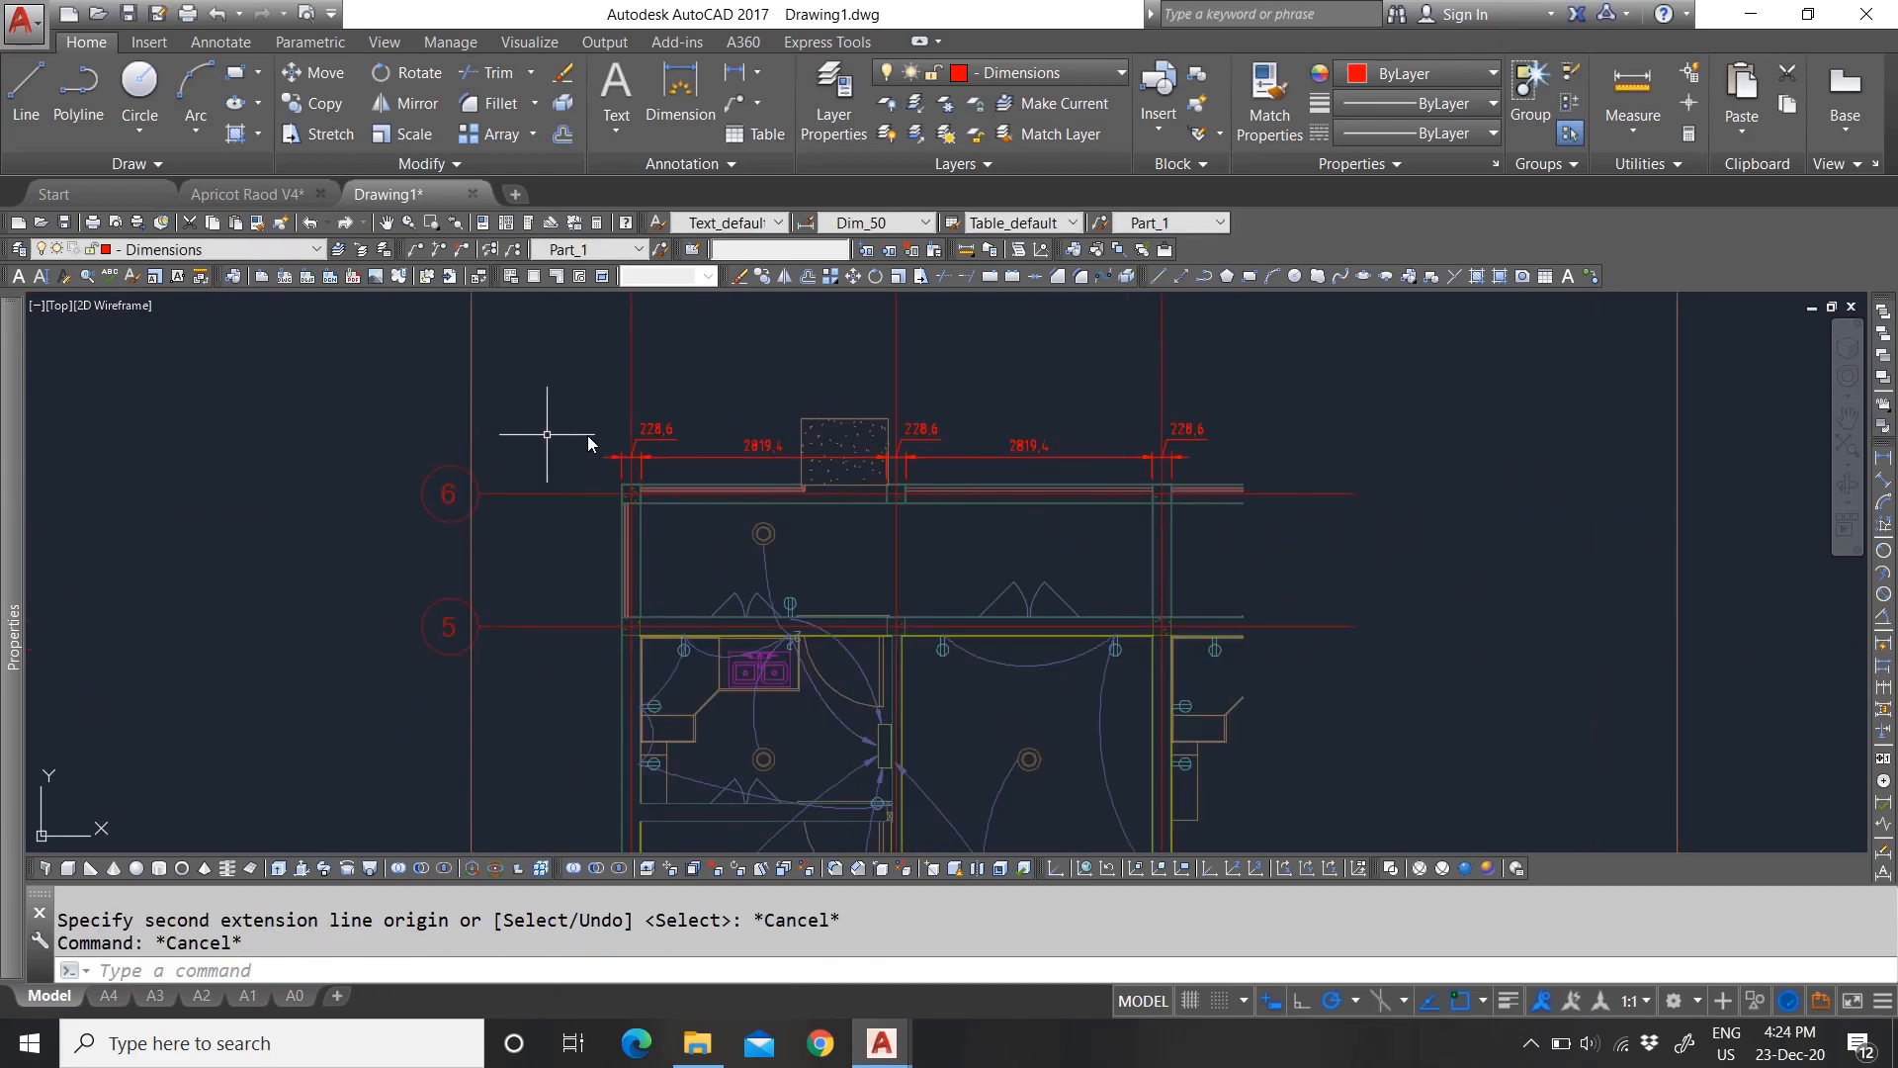
scroll(892, 522, "down", 3)
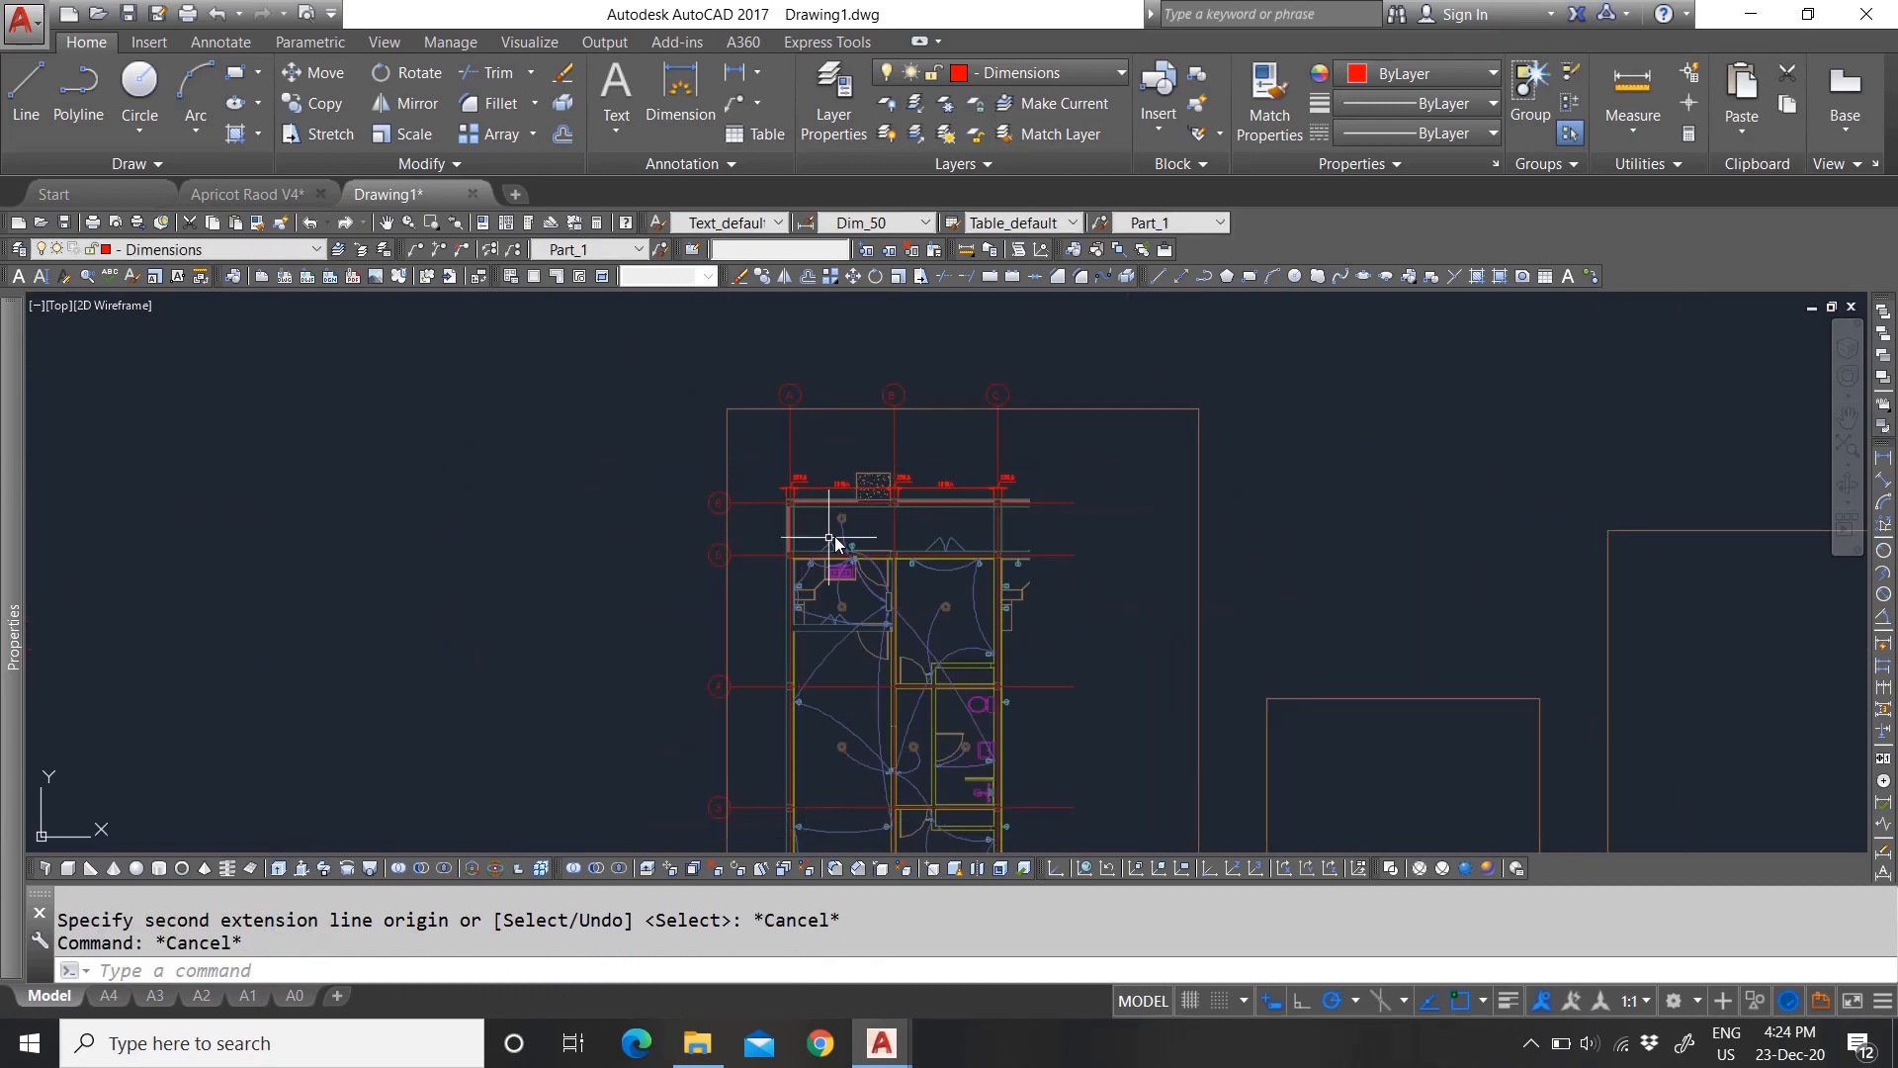
scroll(833, 542, "up", 6)
scroll(984, 470, "down", 5)
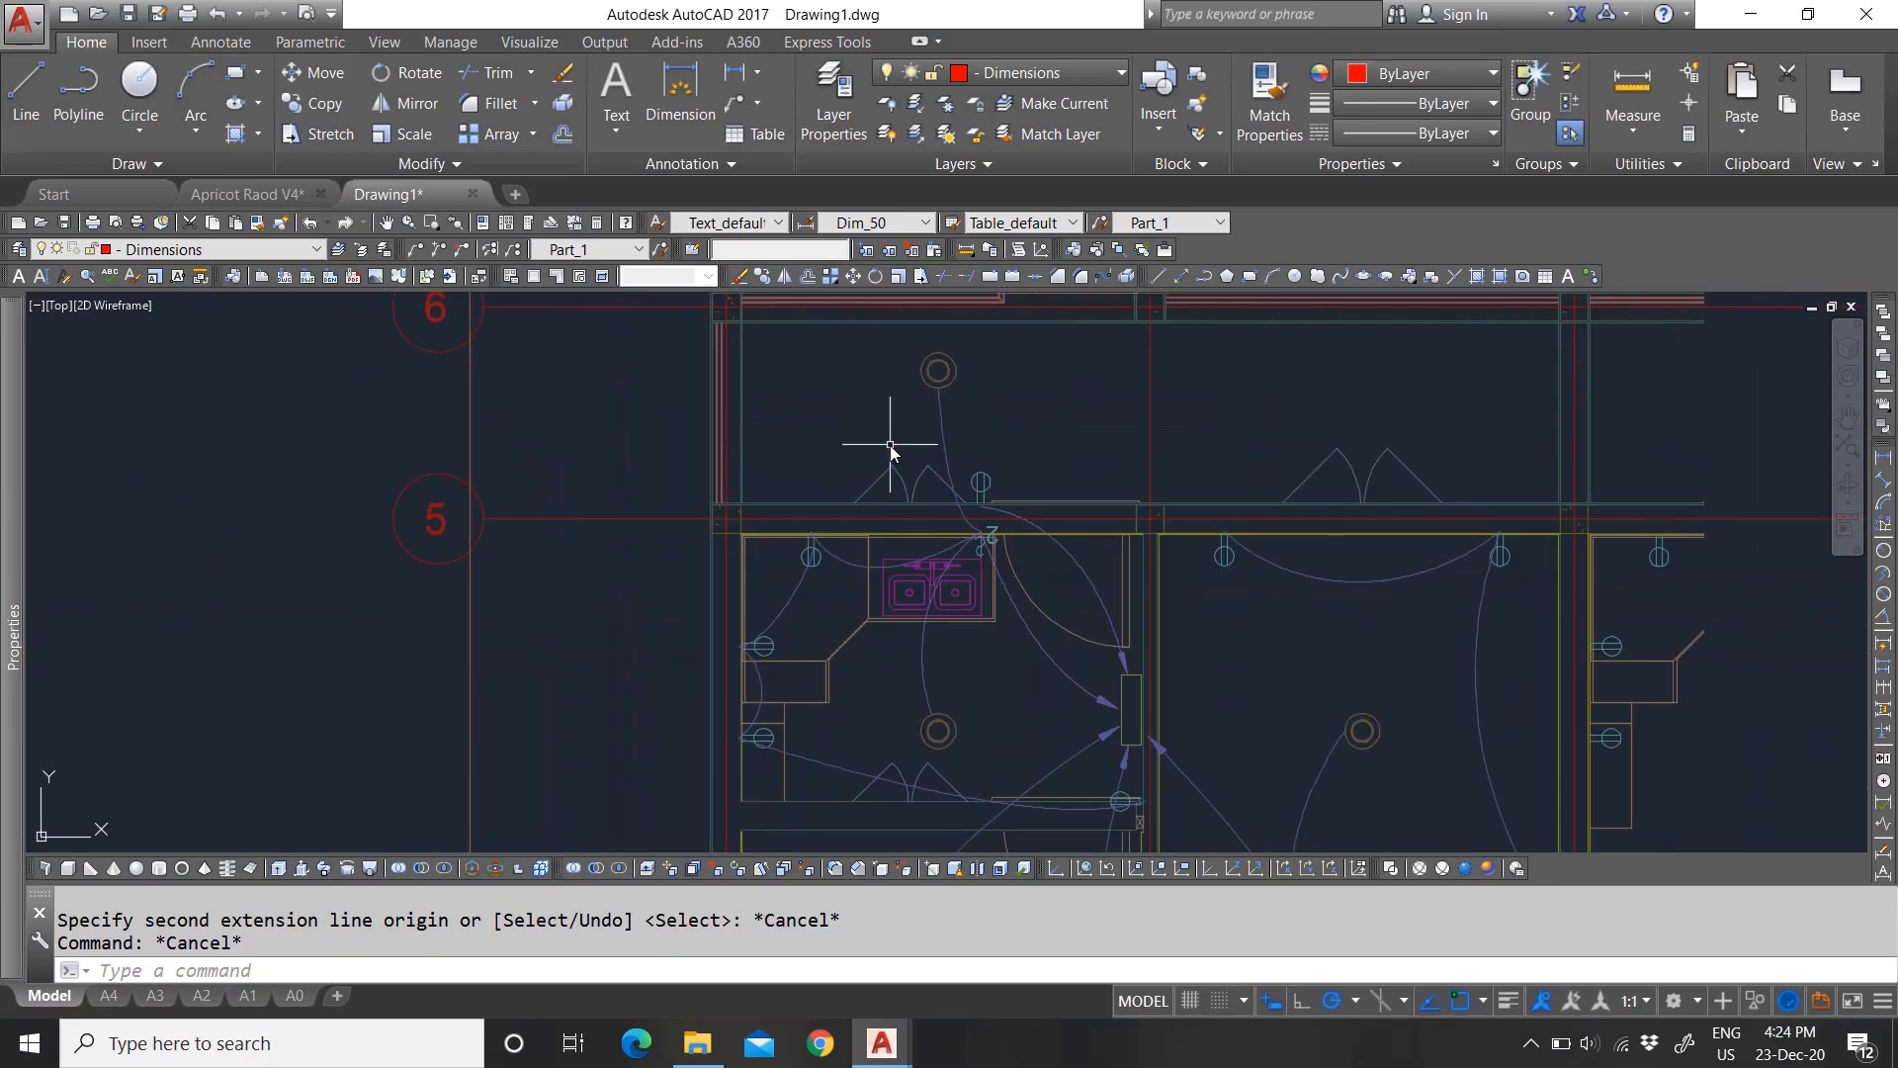
scroll(891, 530, "down", 2)
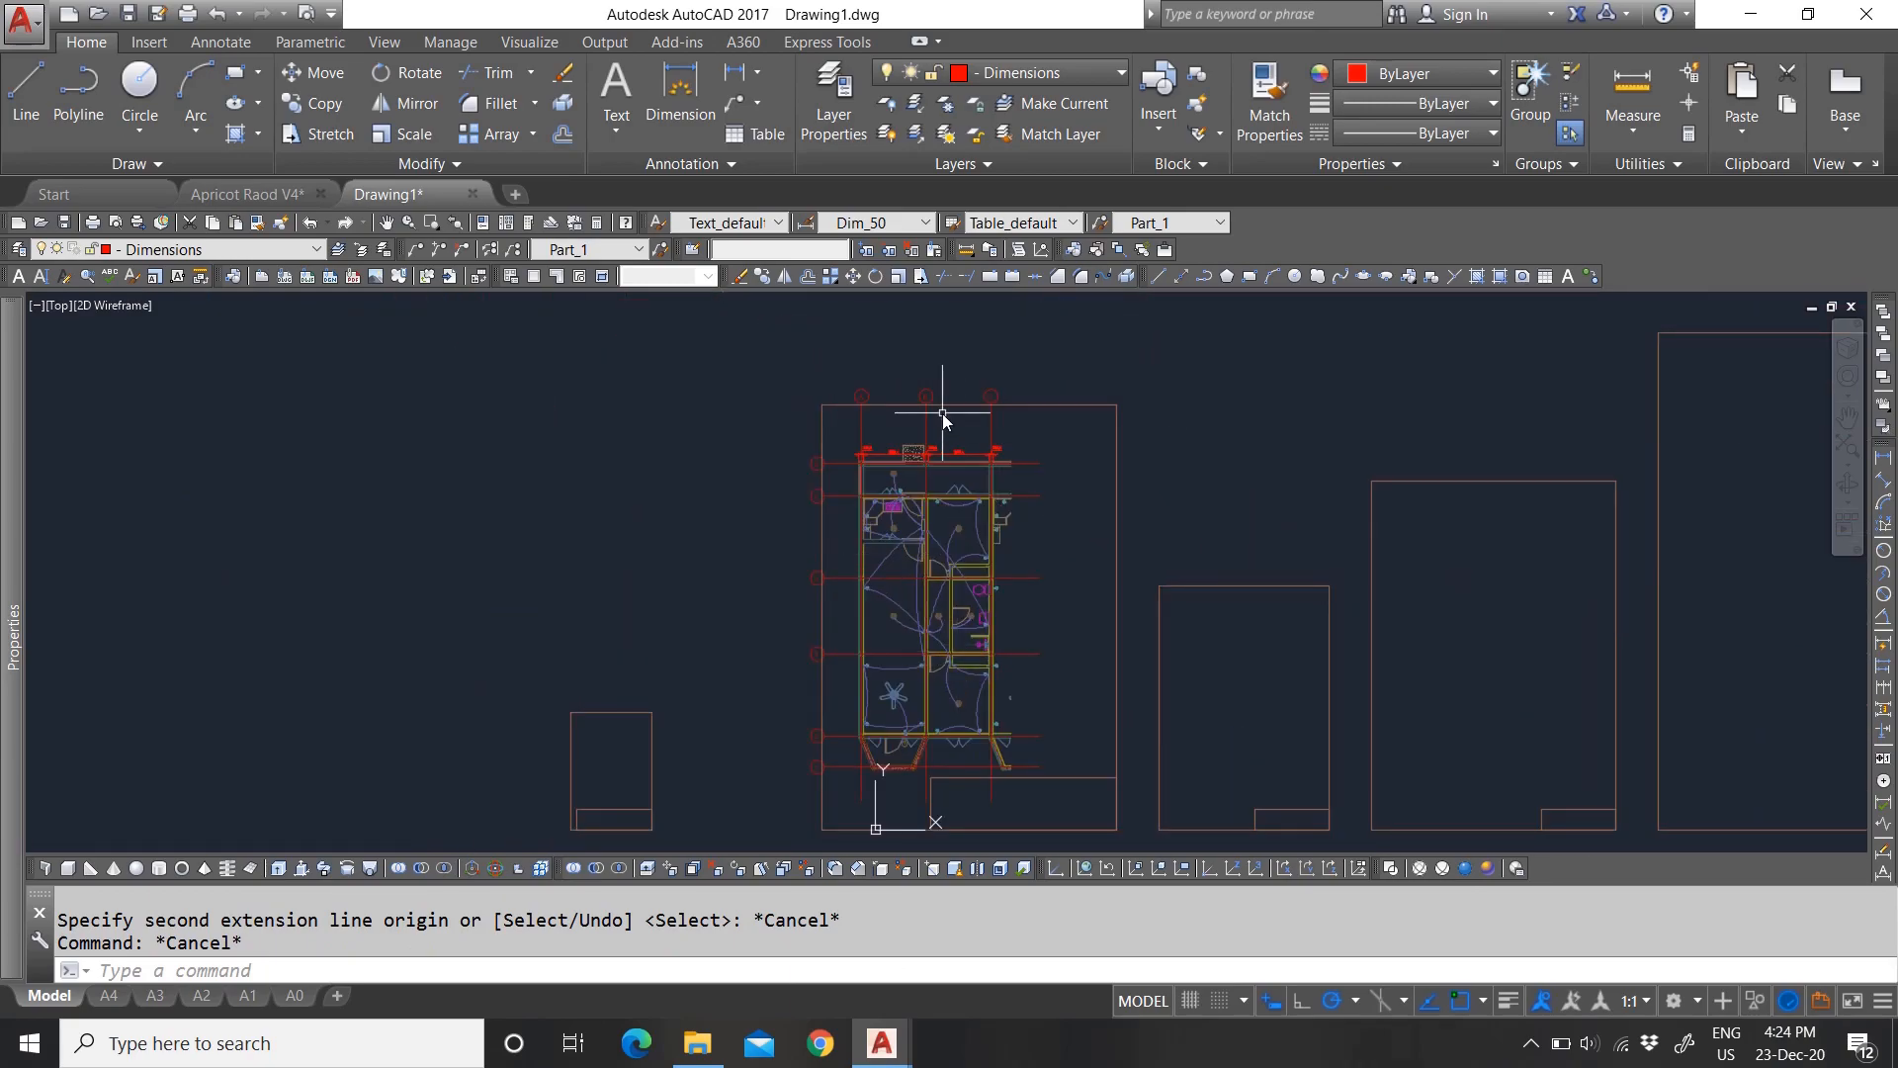
Step: Check the readability of the upper-wall dimension text and arrows up close and against the whole A3 border
scroll(884, 399, "up", 6)
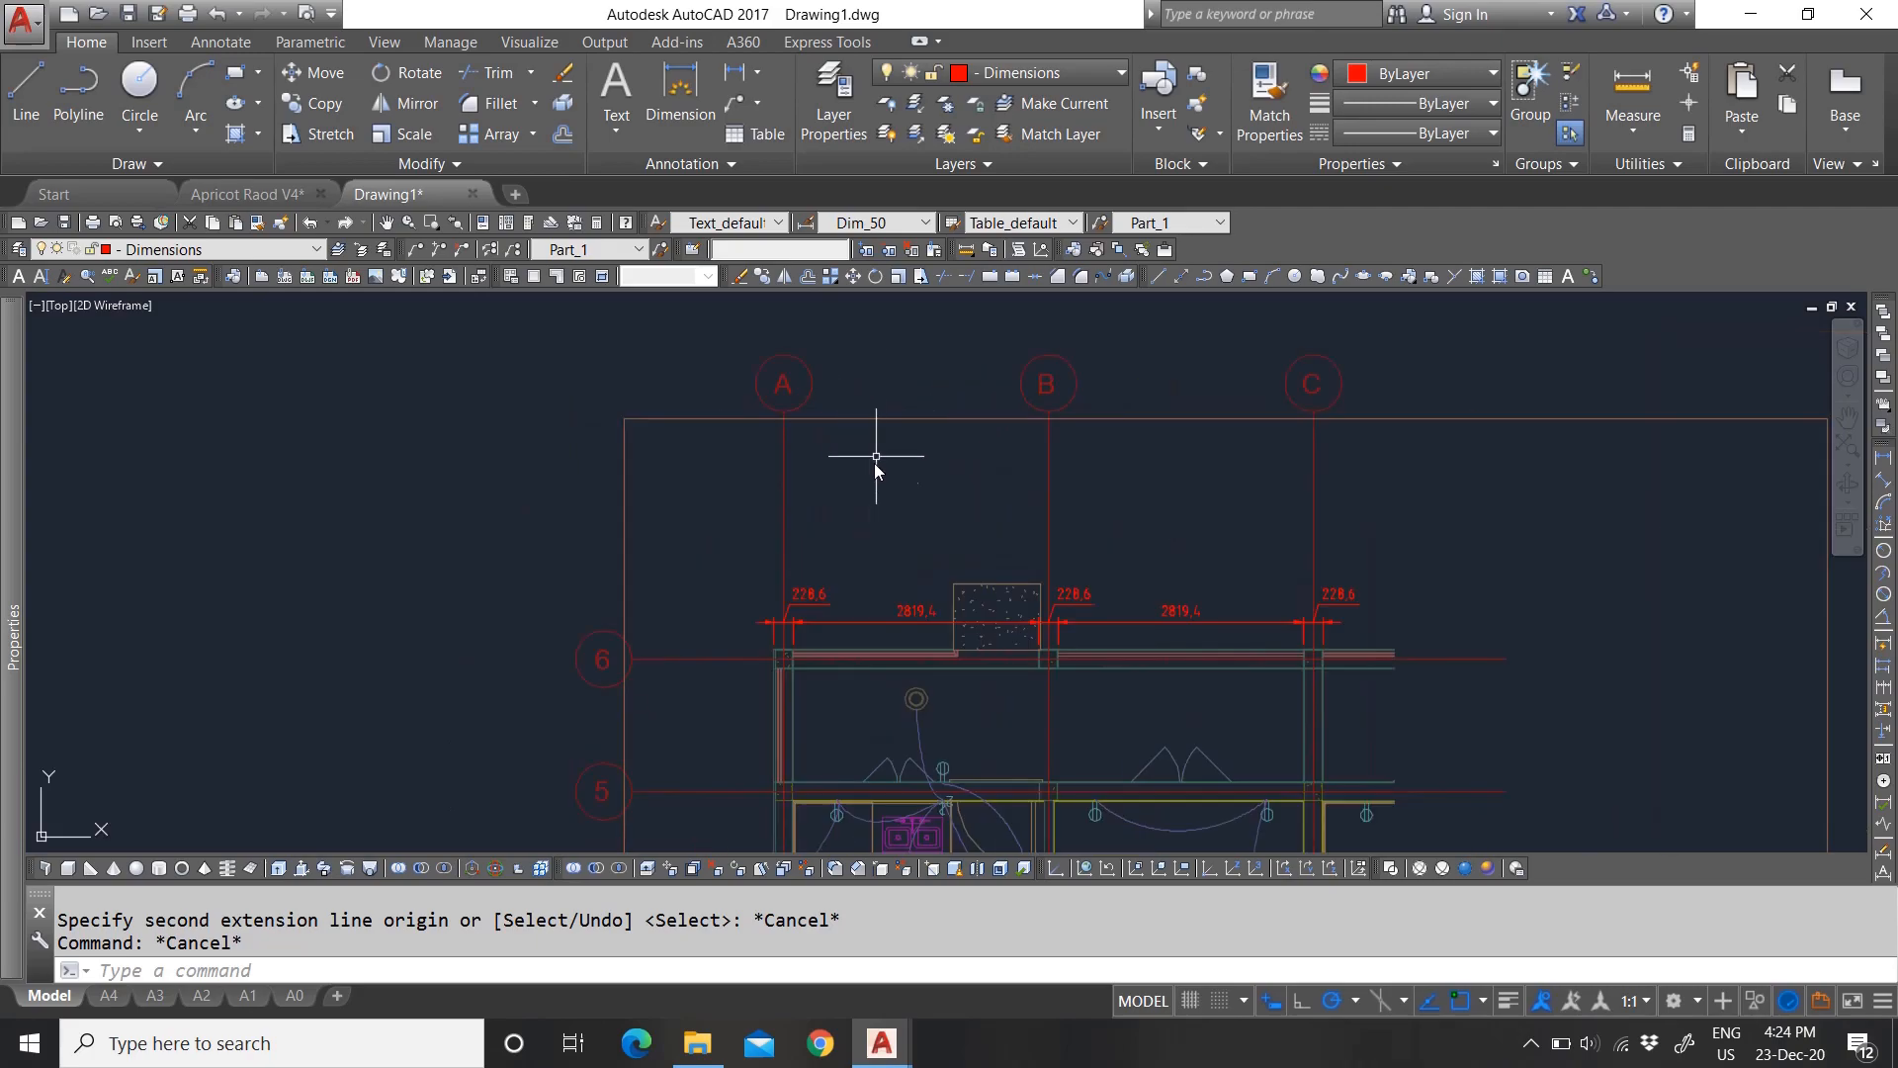
key("Escape")
scroll(988, 583, "down", 3)
scroll(979, 573, "up", 2)
scroll(786, 603, "up", 4)
scroll(786, 603, "down", 5)
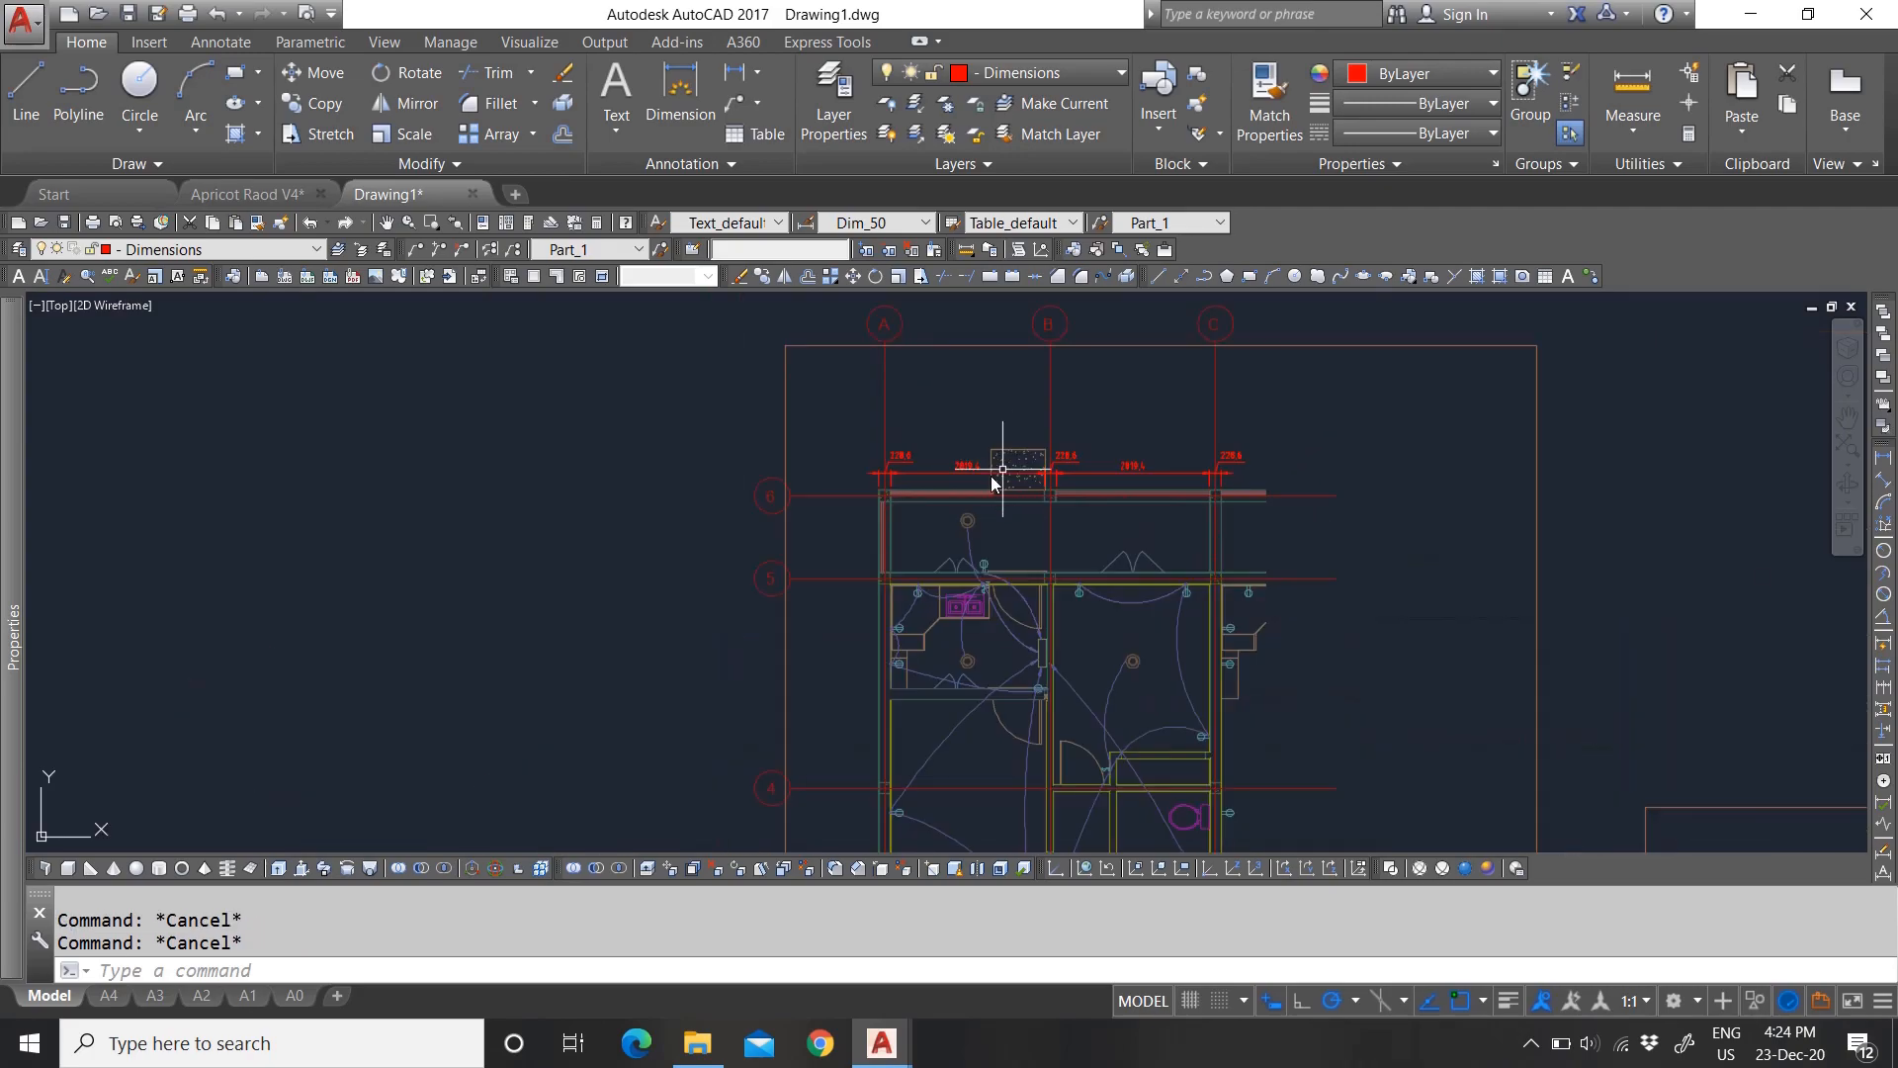
scroll(994, 482, "down", 6)
scroll(907, 546, "up", 10)
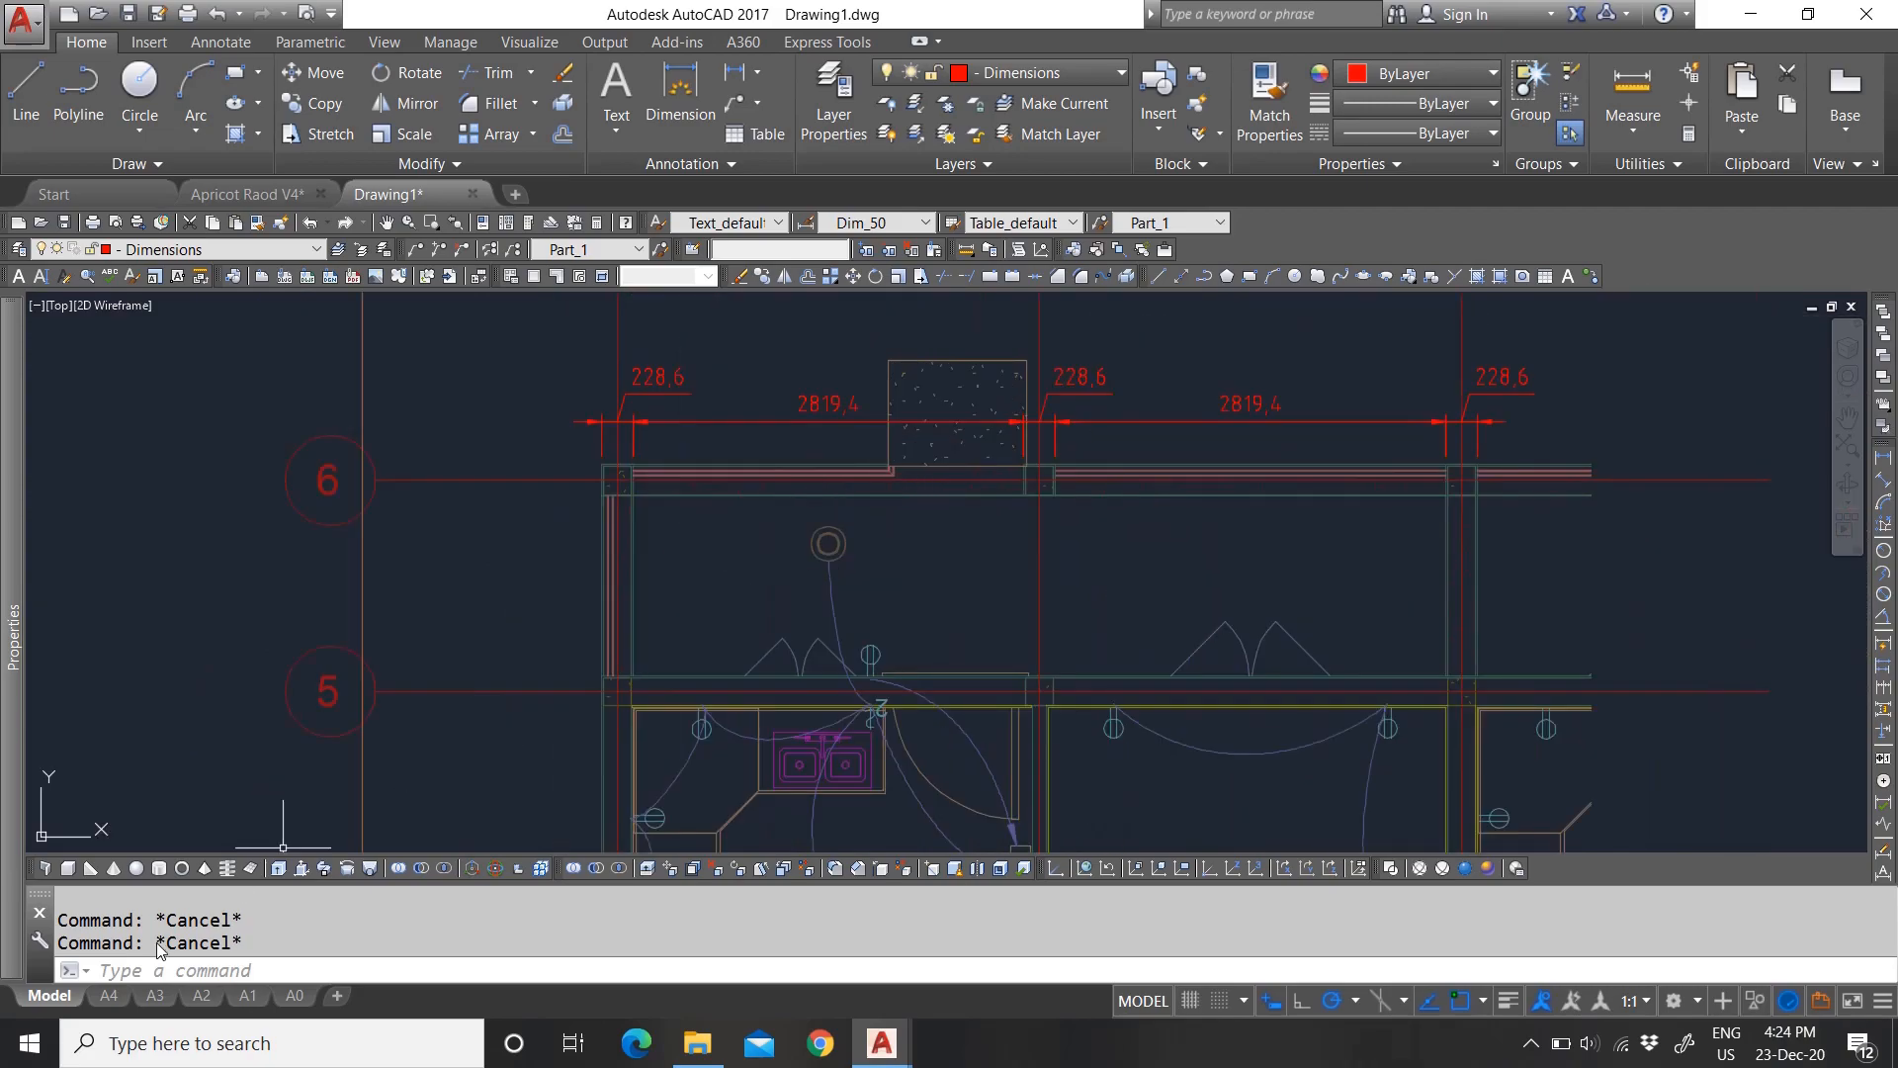
Step: Switch to the A3 layout and bring its sheet, viewport and title block into view
left_click(145, 999)
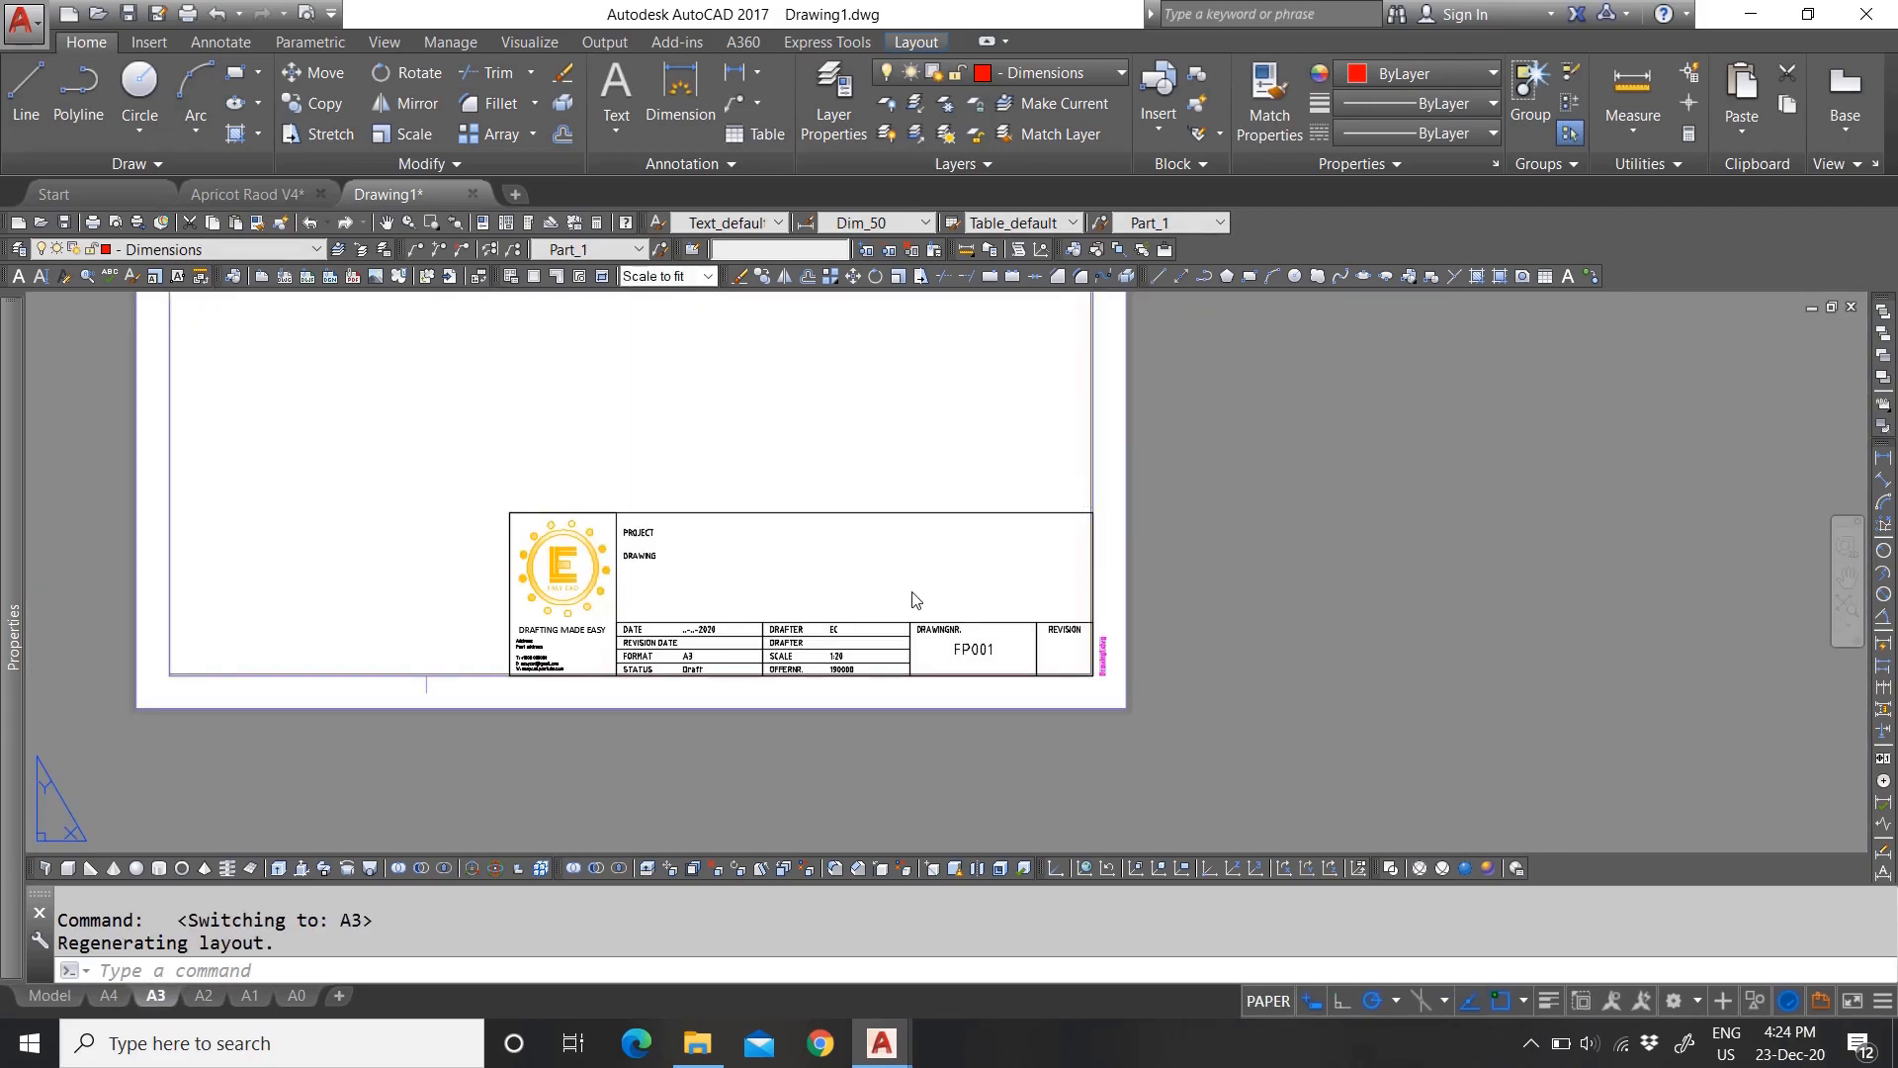
left_click(919, 408)
scroll(979, 553, "down", 5)
scroll(990, 556, "up", 1)
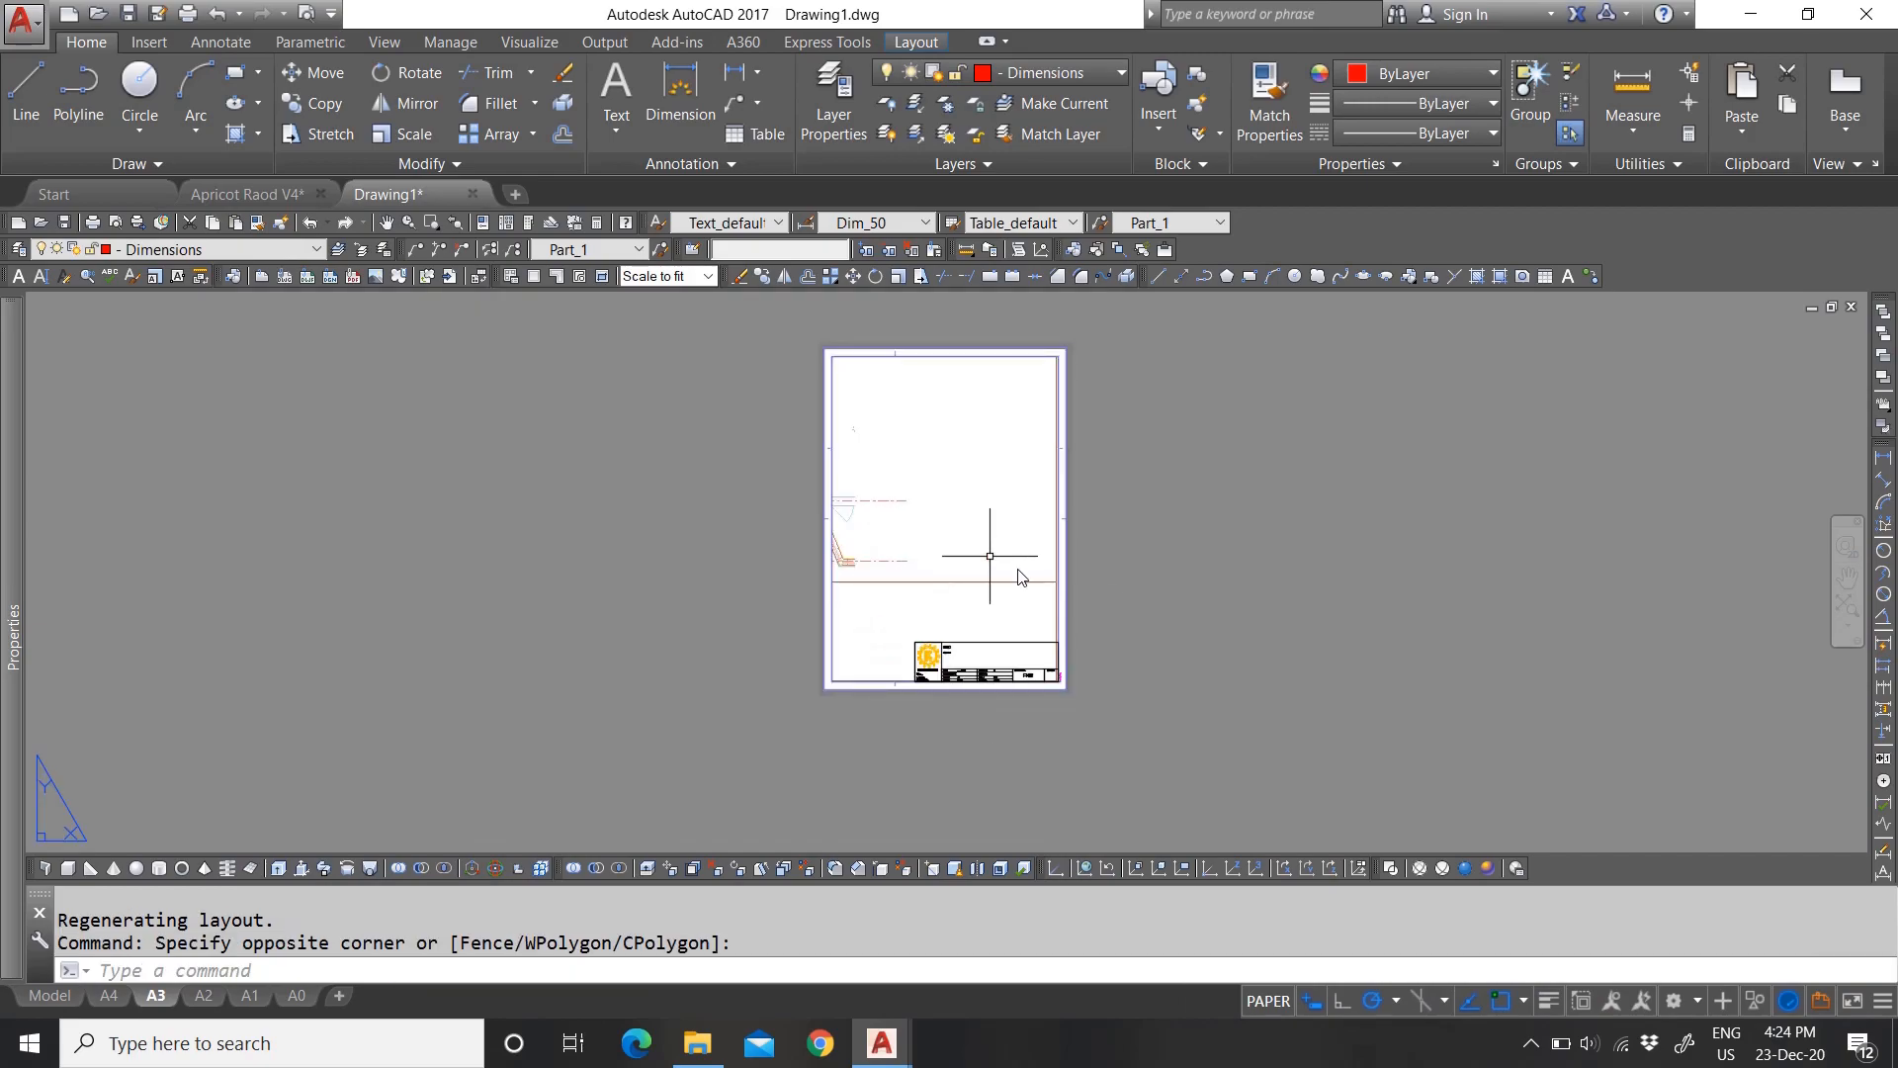
key("Escape")
scroll(1034, 553, "up", 3)
left_click(1094, 590)
scroll(1033, 534, "down", 2)
key("Escape")
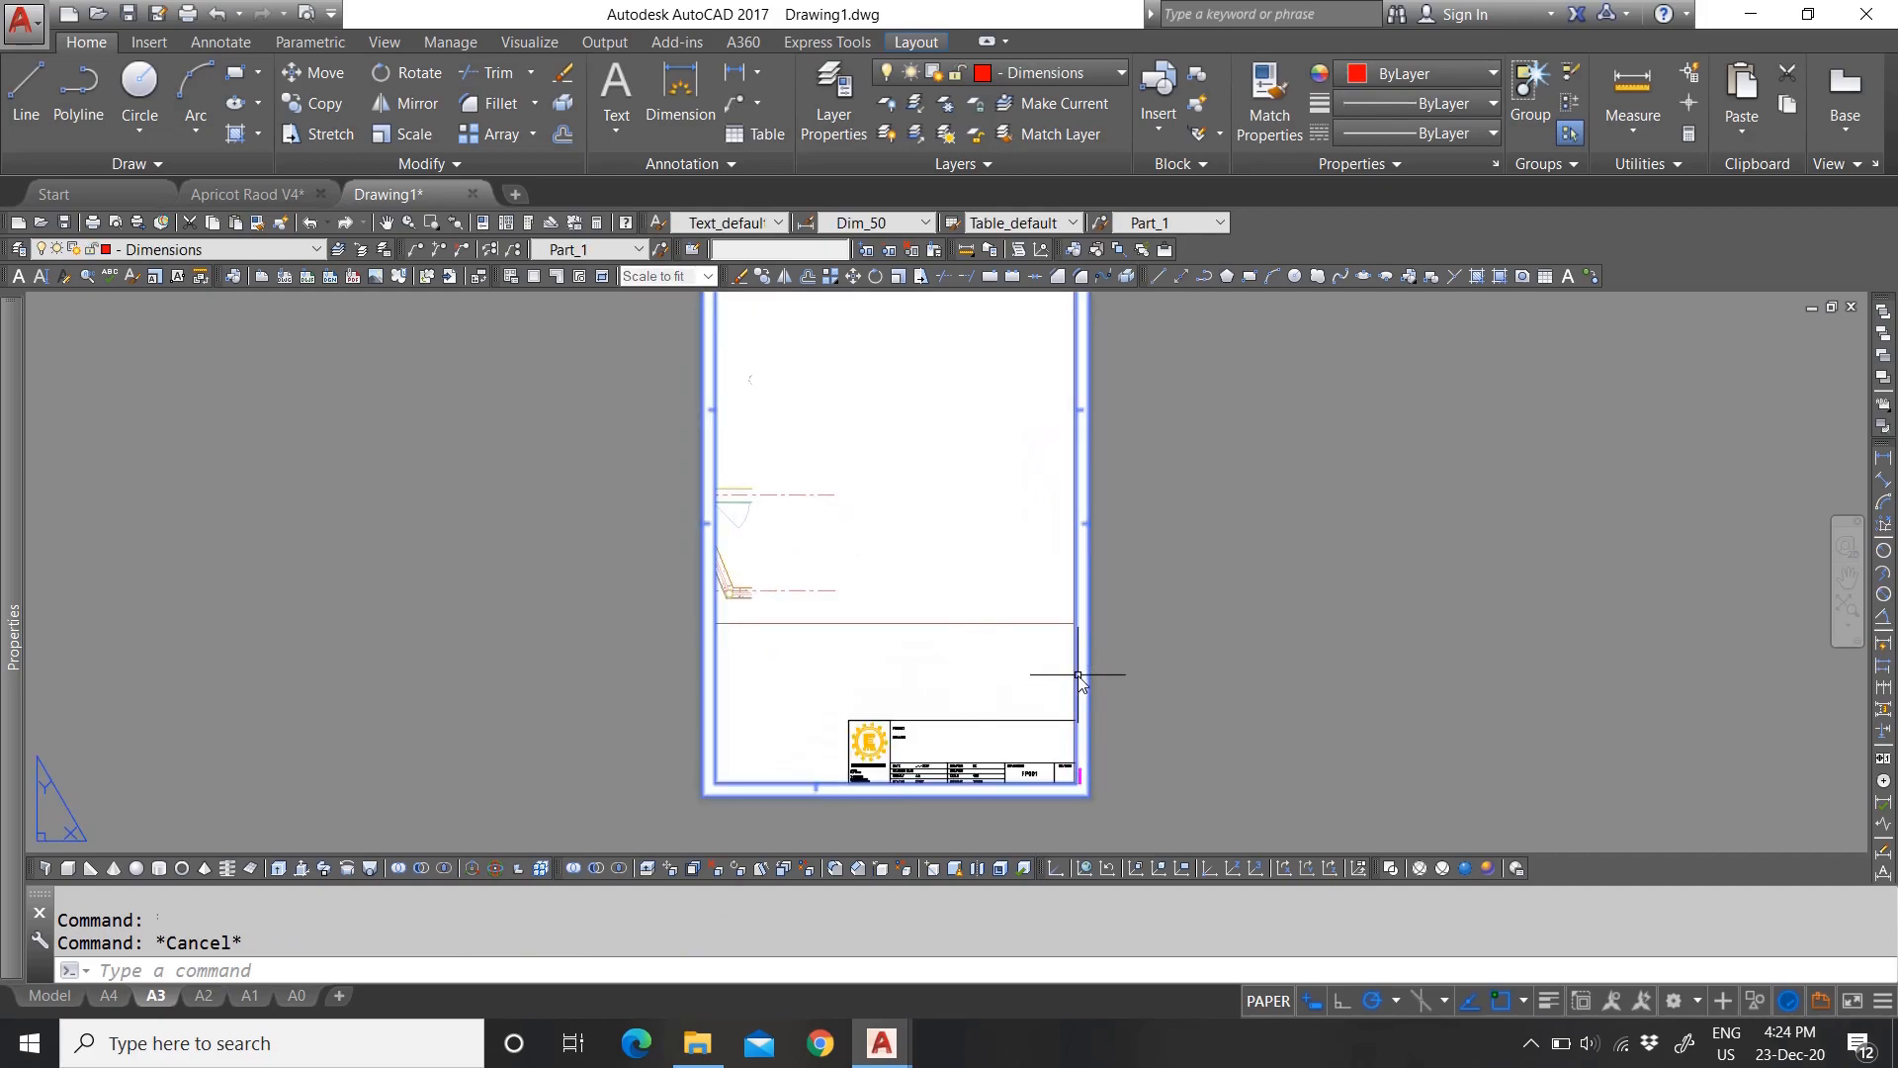
Step: Send the A3 border block to the back of the draw order, behind the viewport
left_click(1079, 676)
right_click(1046, 530)
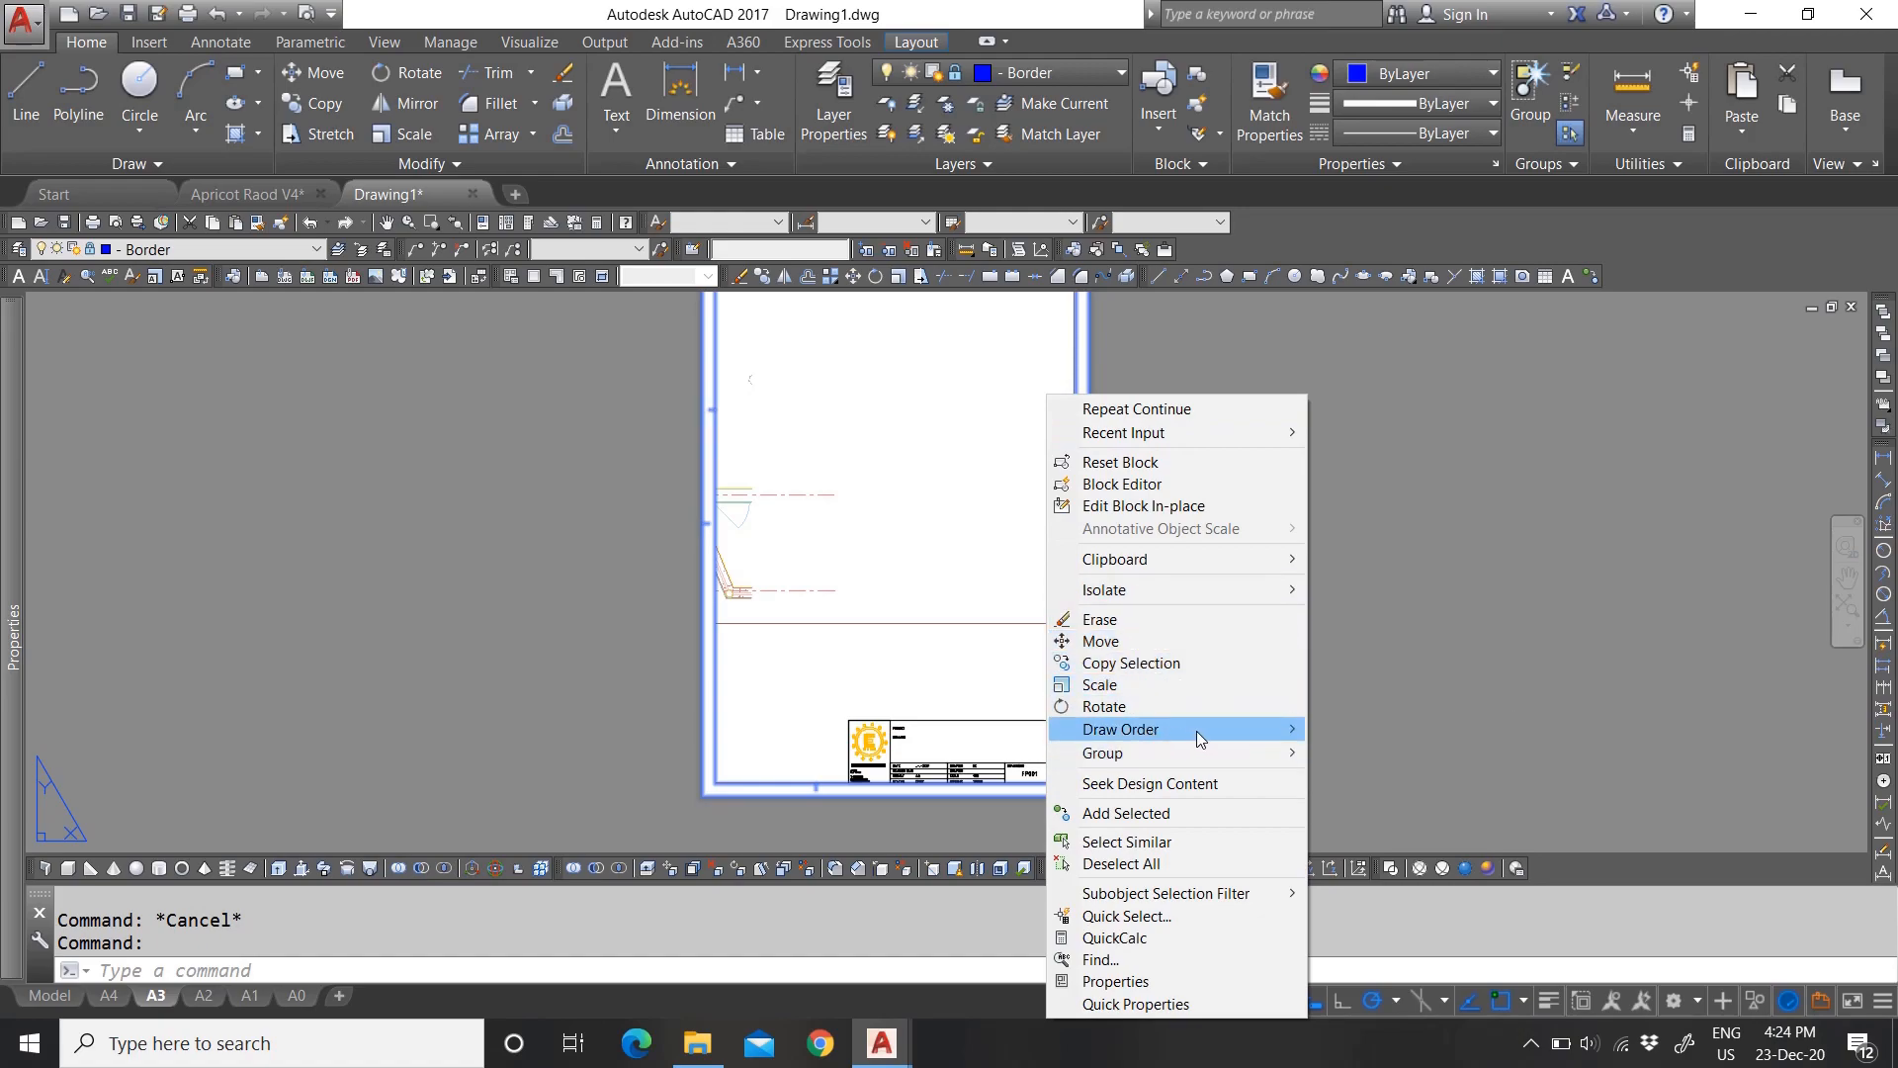
mouse_move(1196, 738)
left_click(1355, 751)
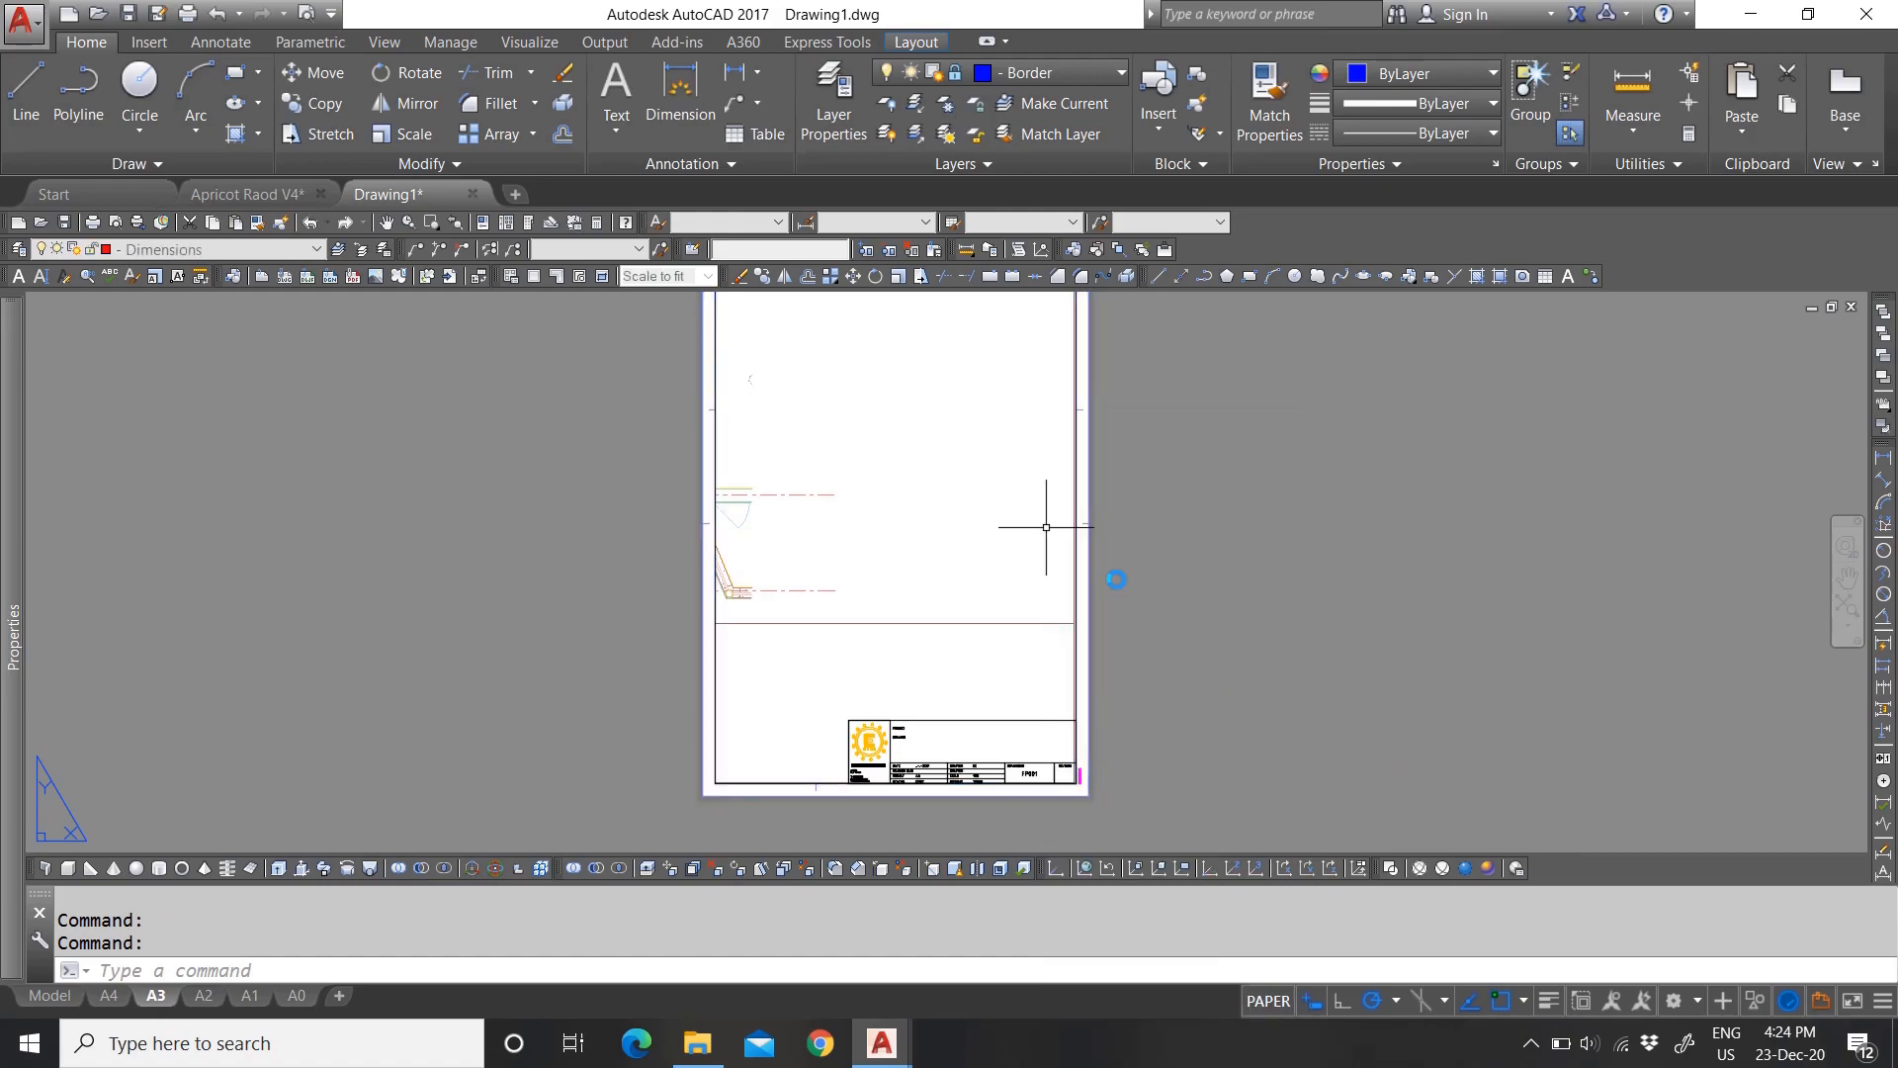
key("Escape")
Step: Stretch the lower edge of the A3 layout's viewport up to about the top of the title block
left_click(1070, 588)
left_click(1072, 596)
left_click(1074, 603)
left_click(1075, 617)
left_click(1074, 783)
scroll(1076, 786, "up", 3)
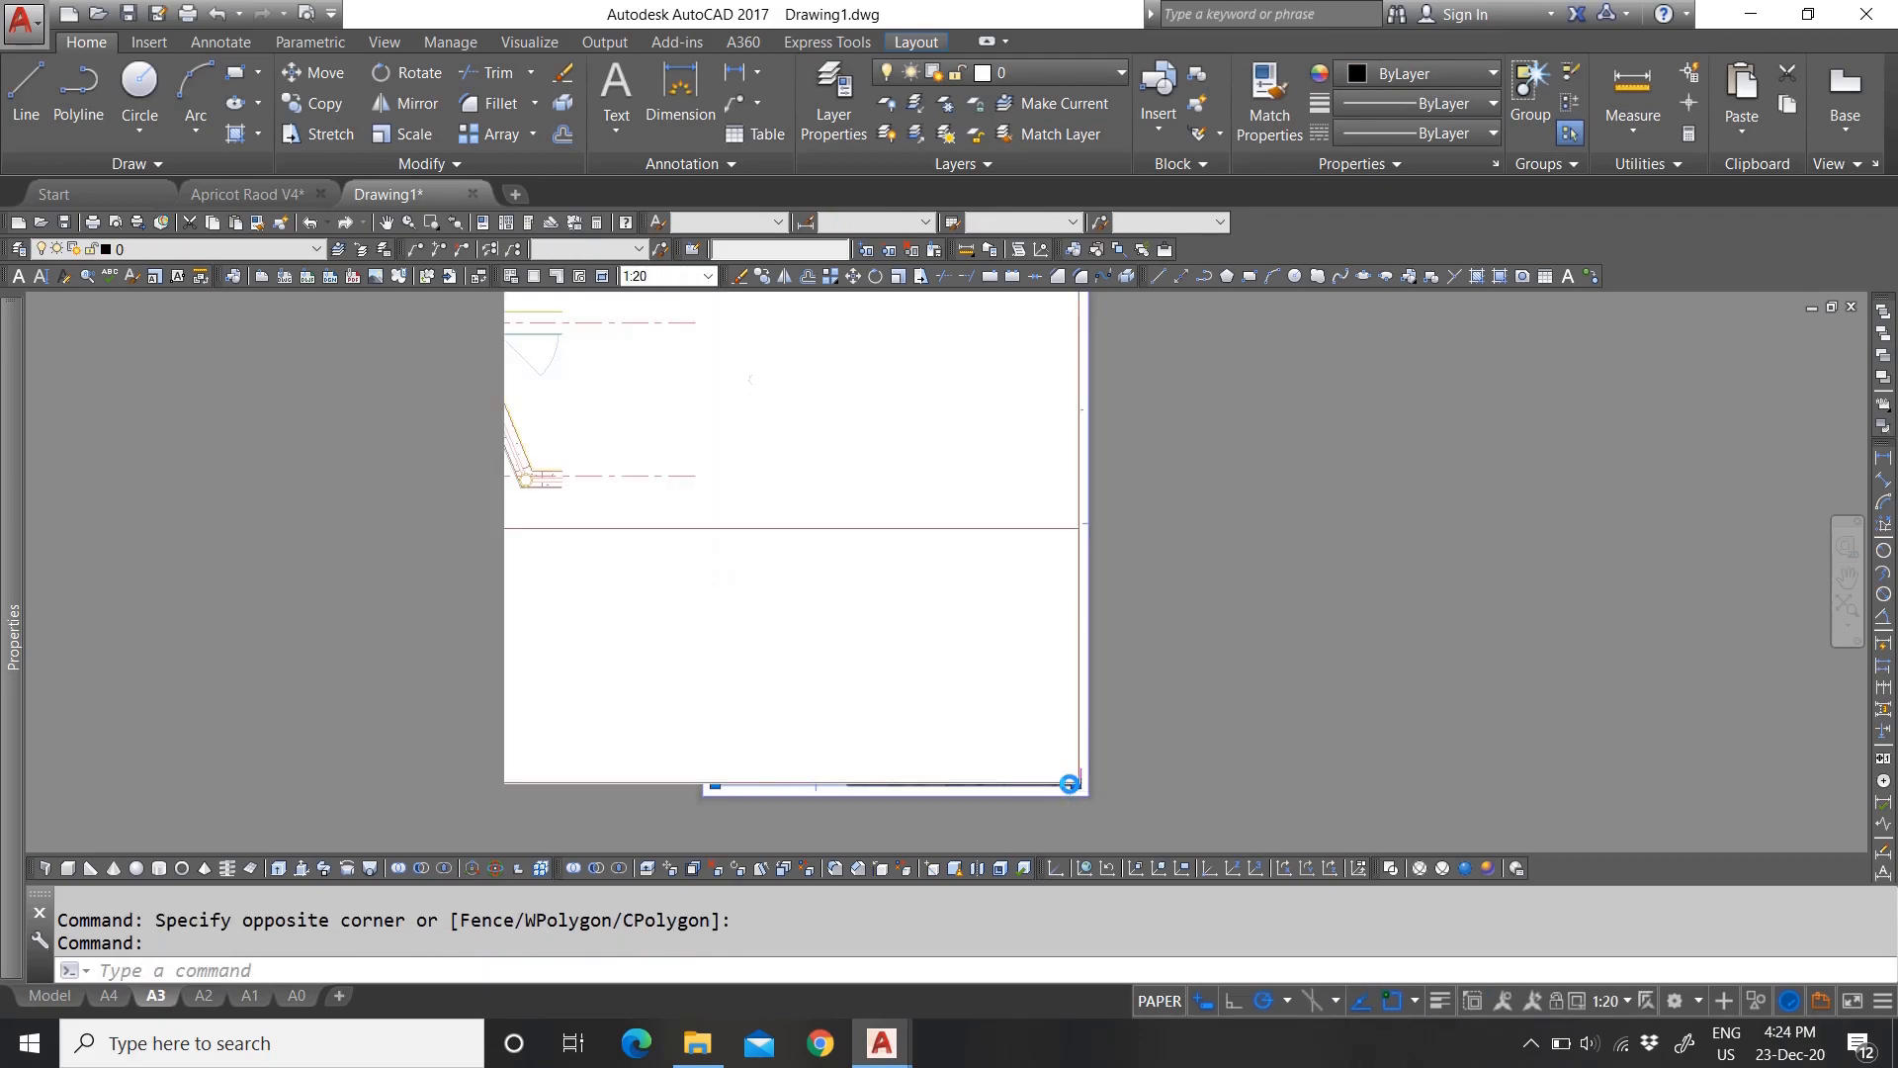
left_click(1081, 788)
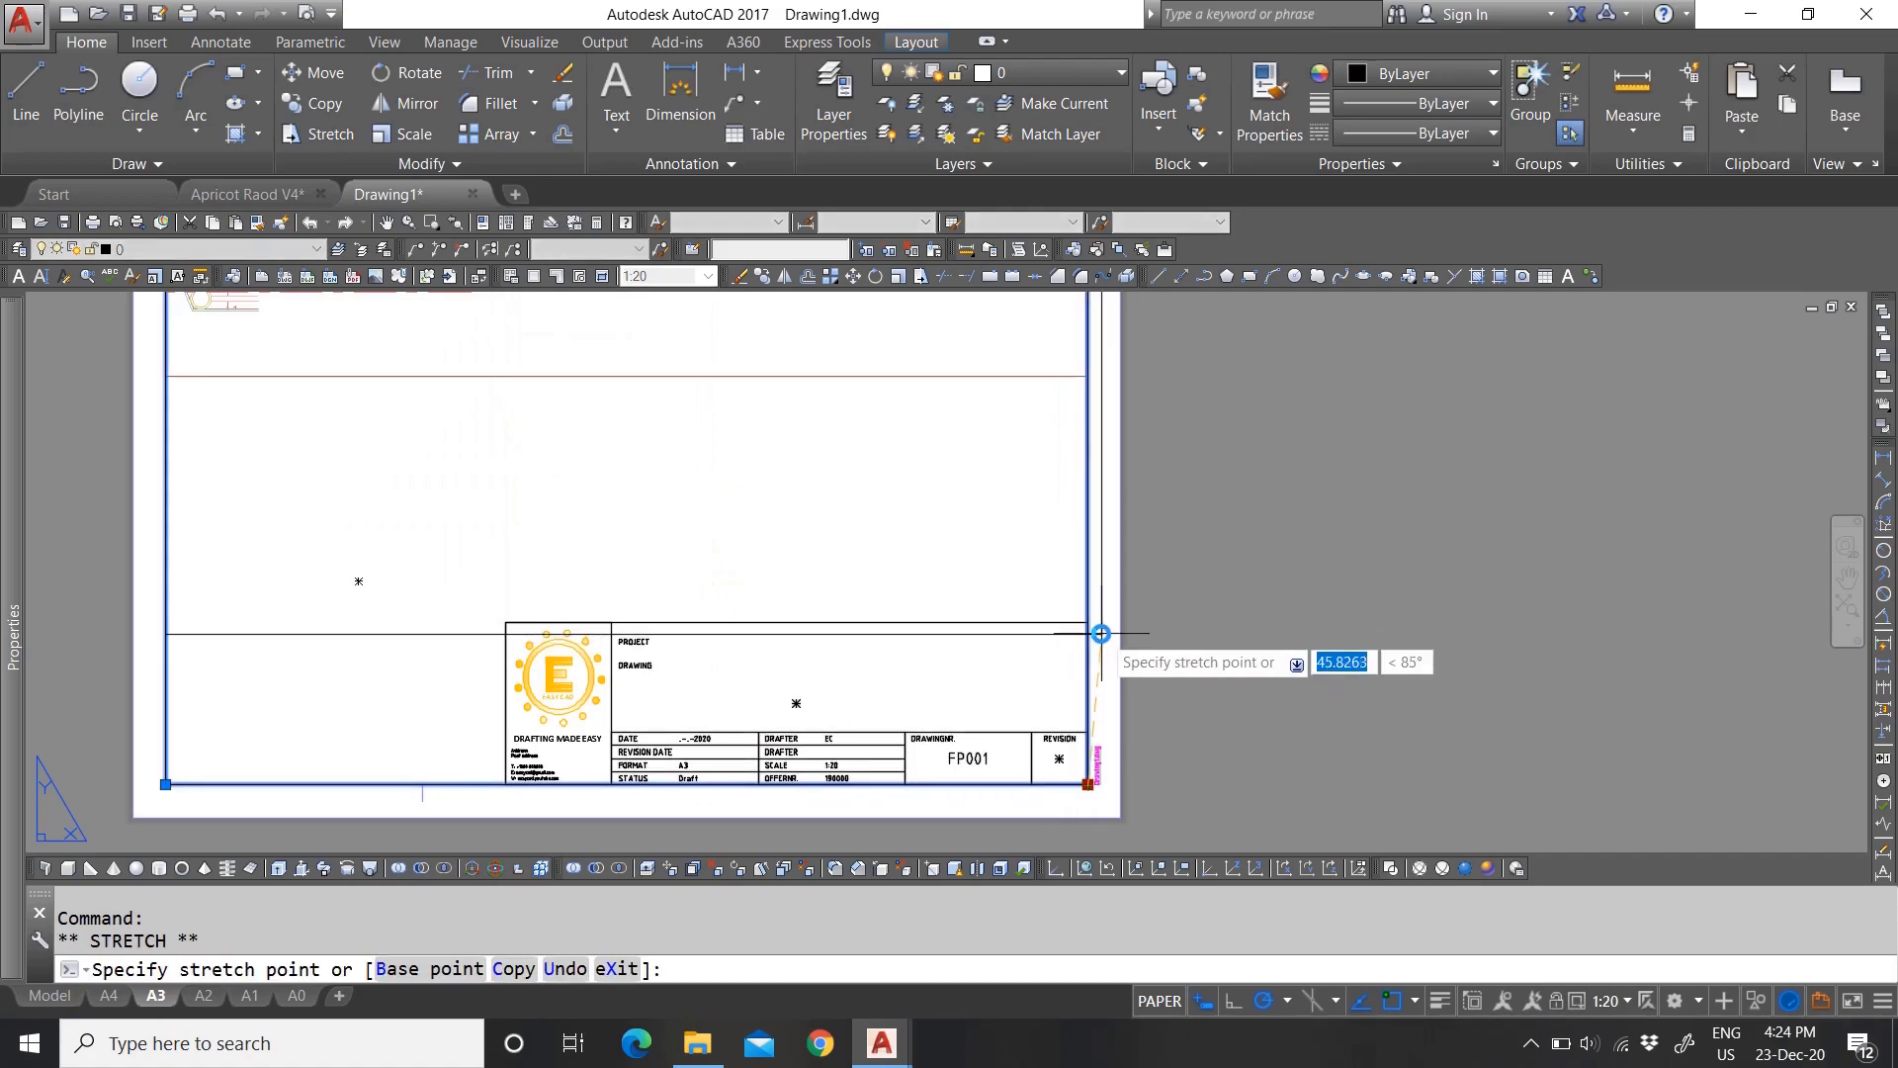
scroll(914, 703, "down", 4)
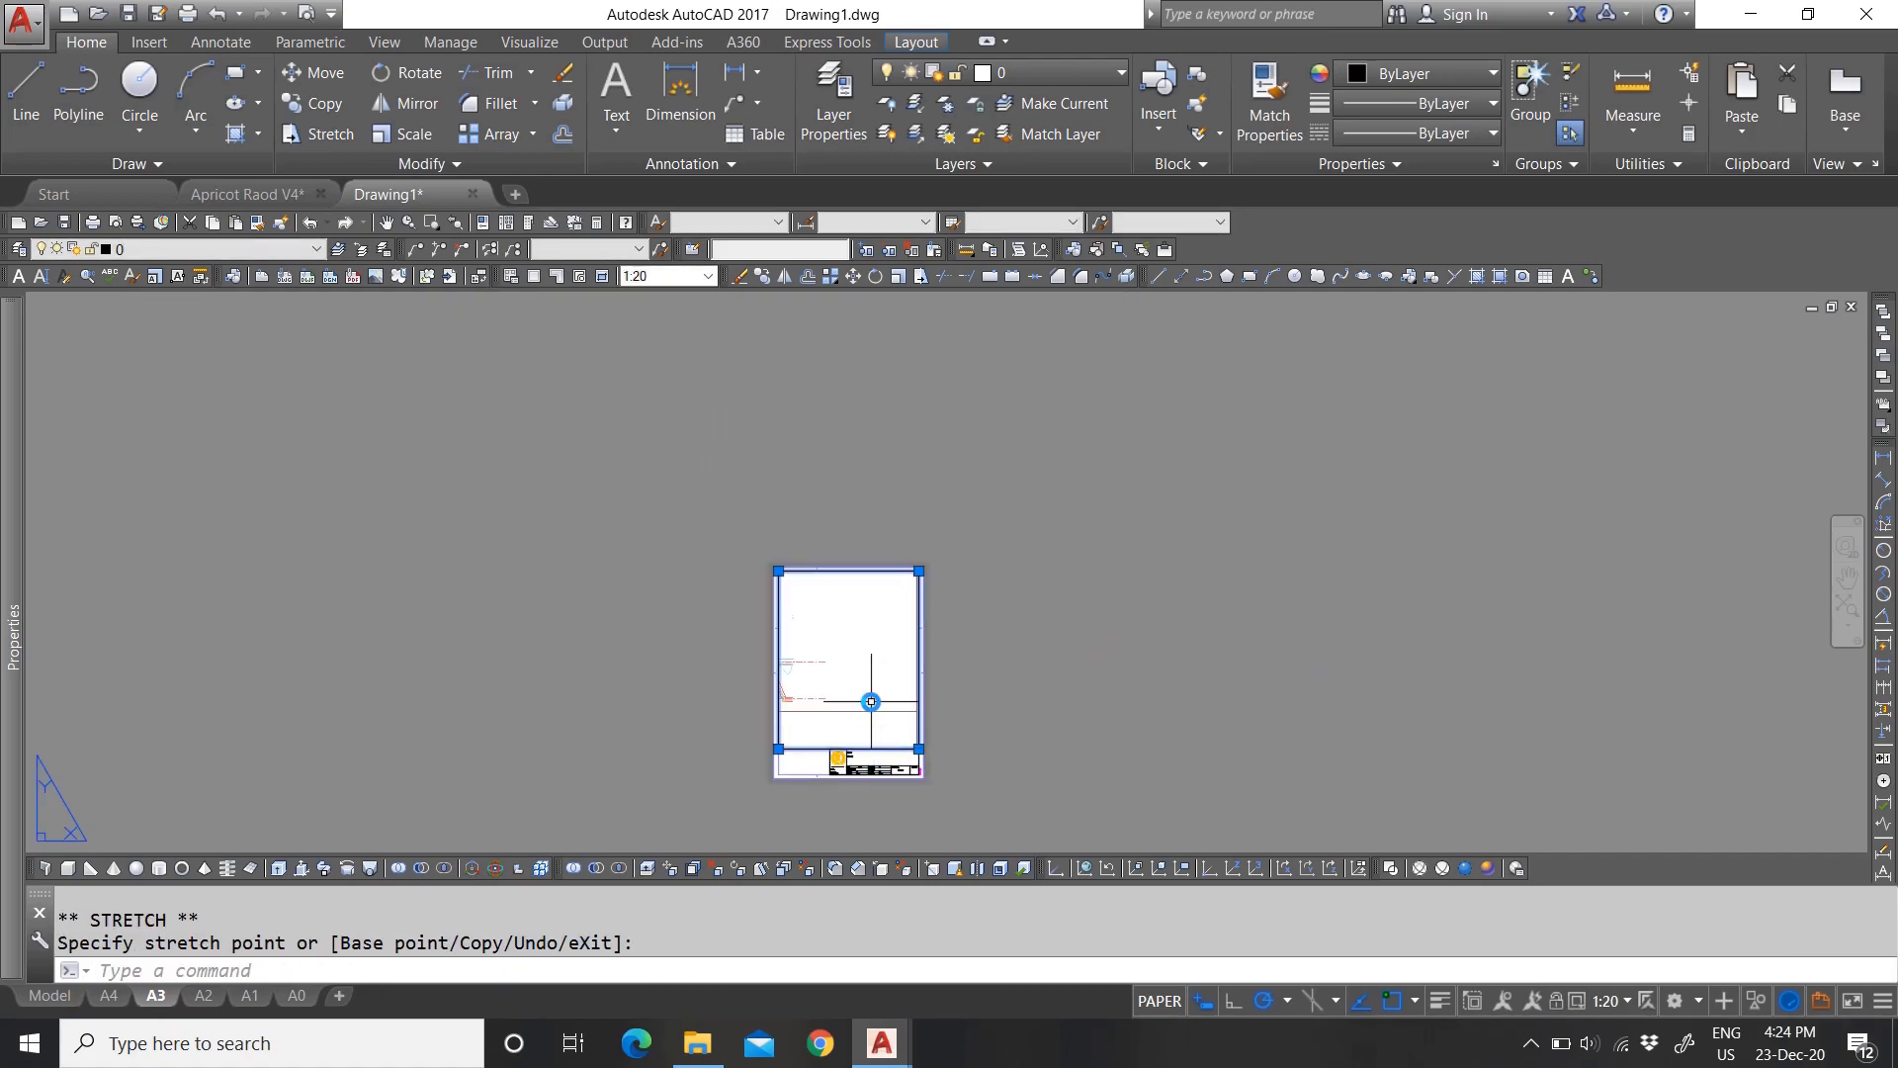
Step: Stretch the viewport's upper-left corner well beyond the sheet and set the viewport scale to 1:50
scroll(873, 702, "up", 1)
left_click(727, 504)
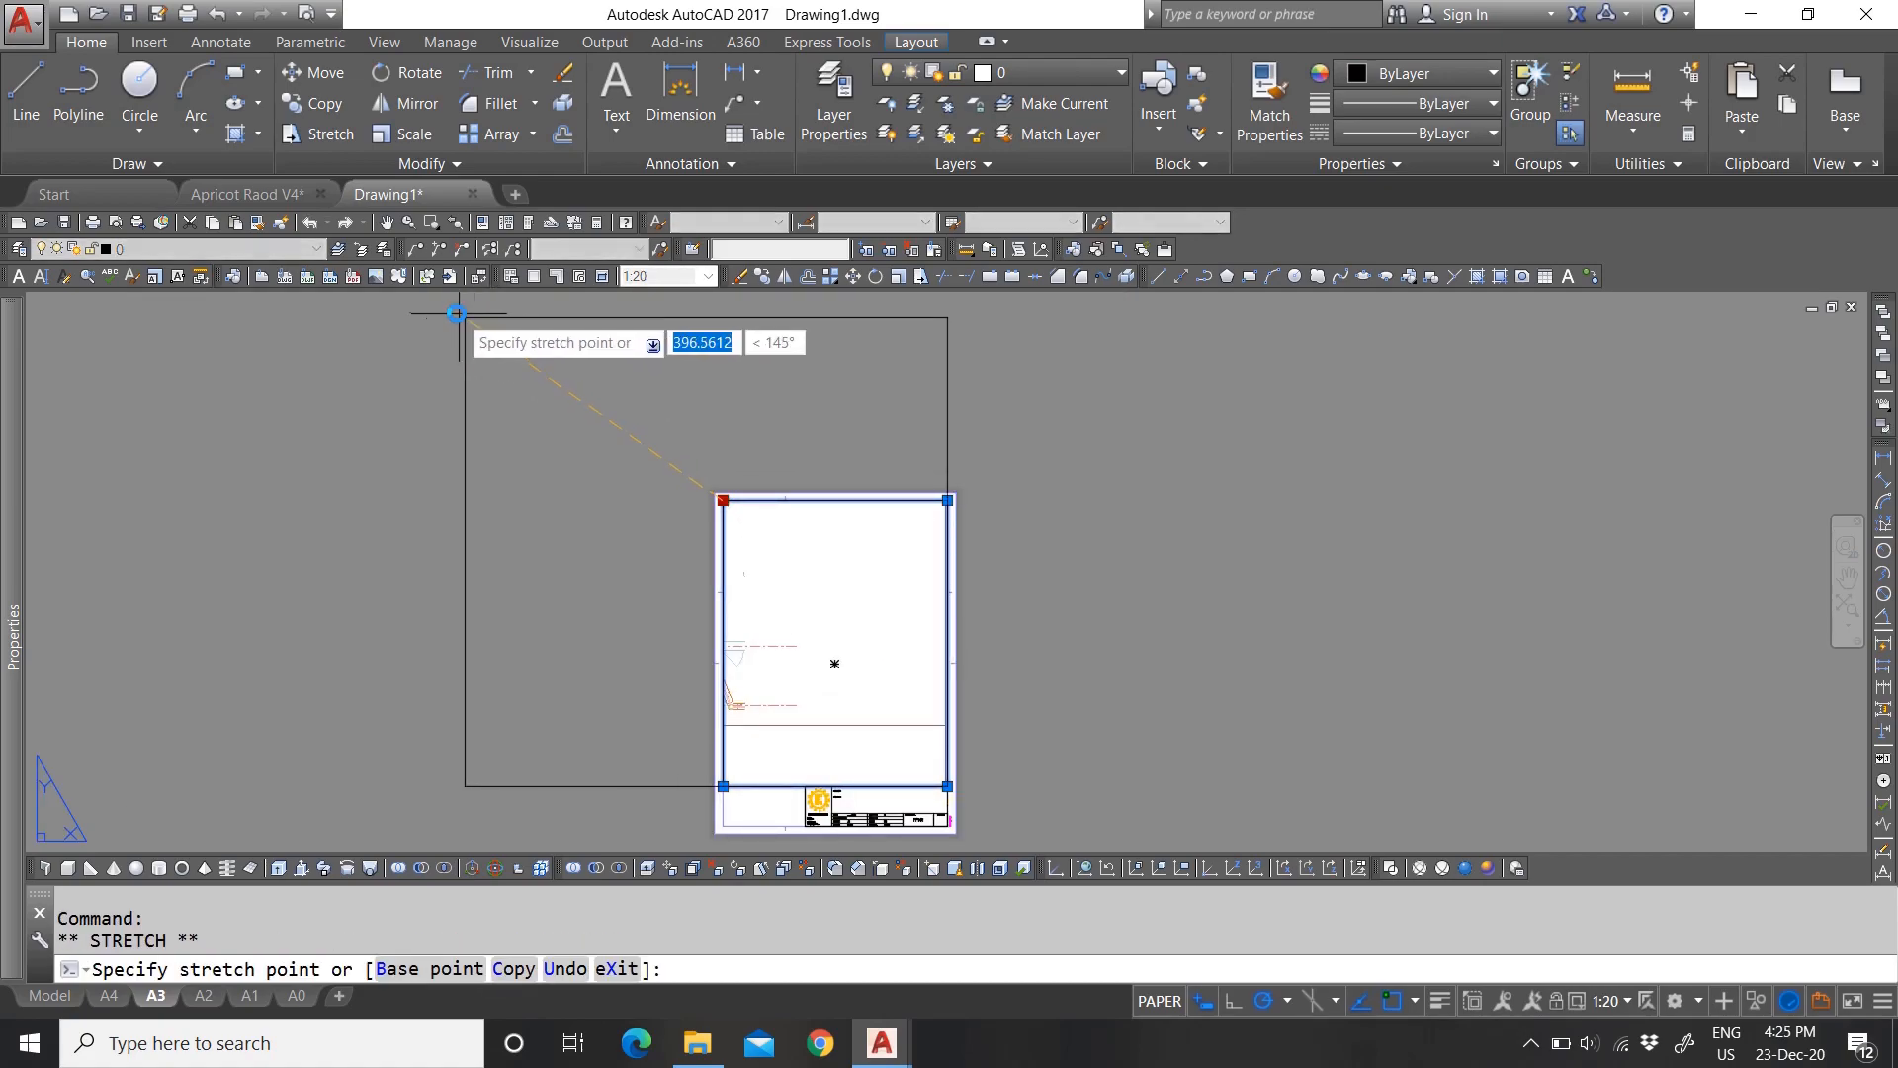
left_click(457, 313)
left_click(708, 279)
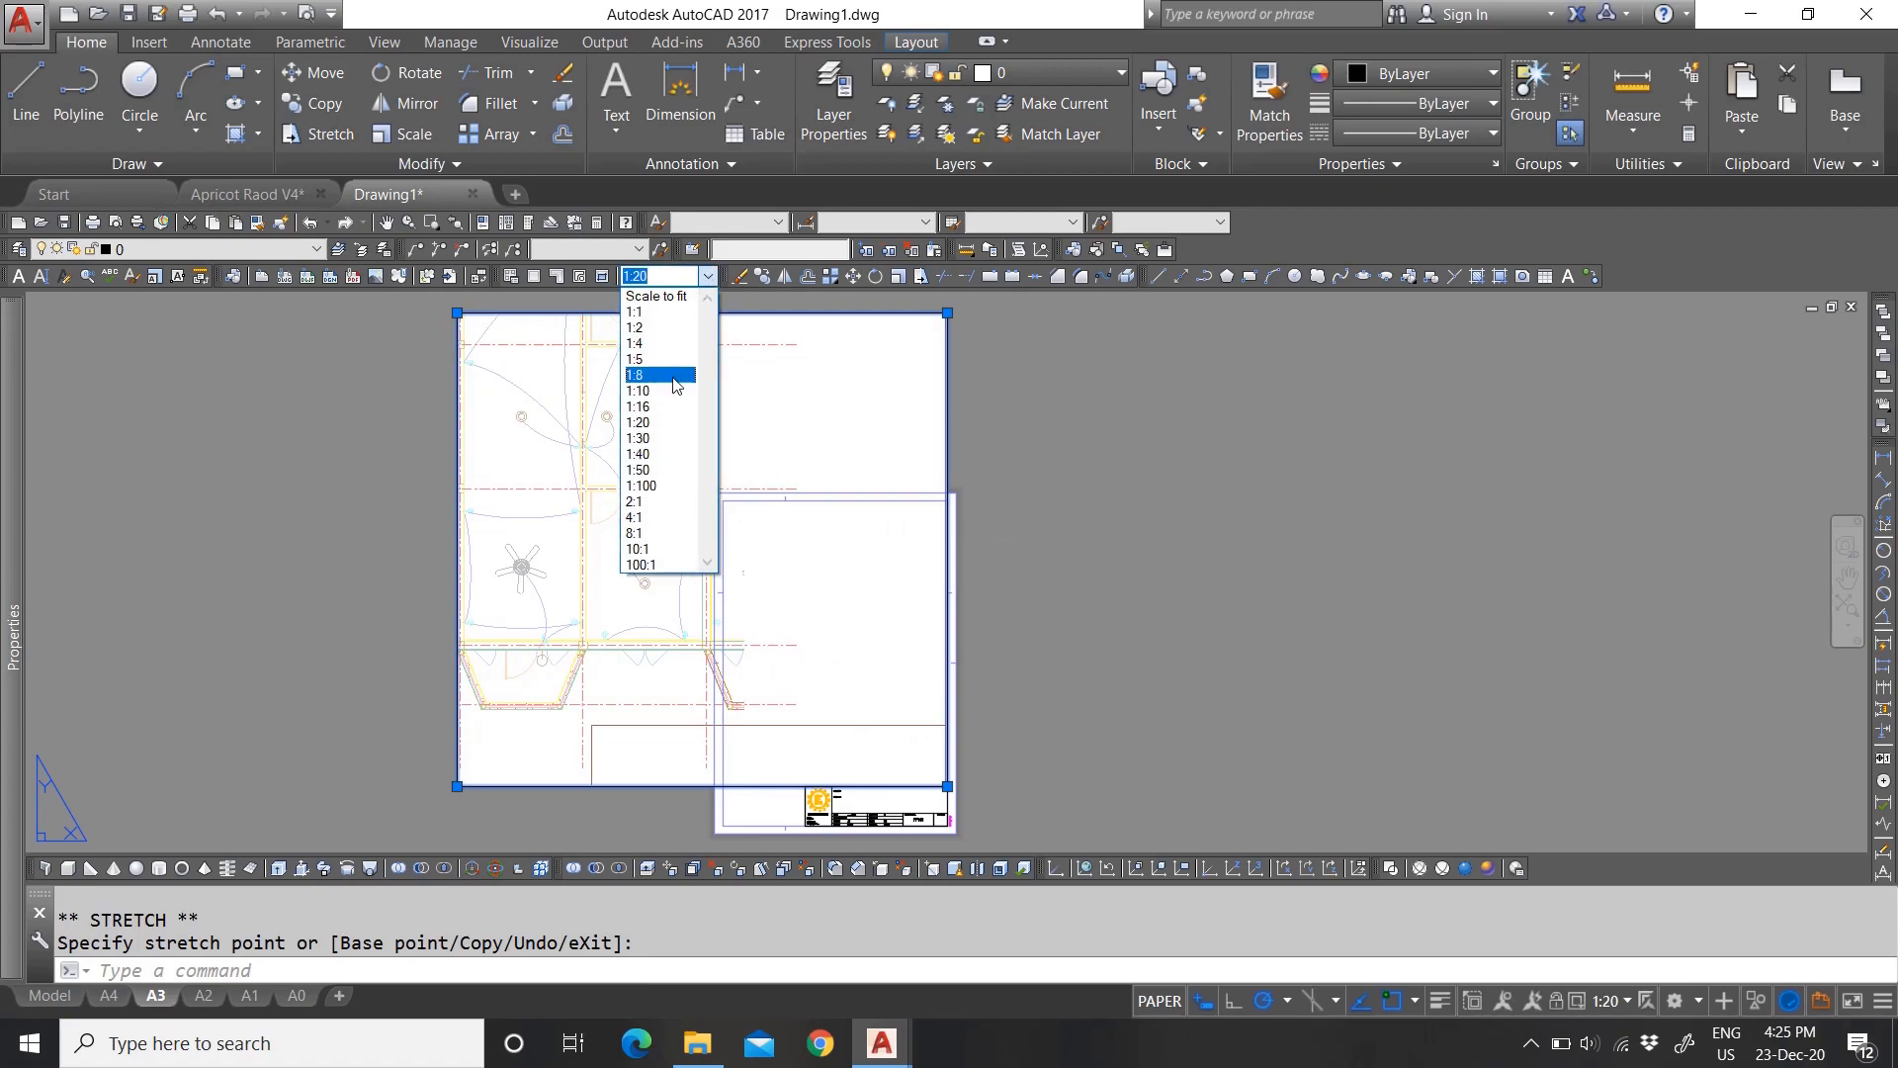
left_click(663, 468)
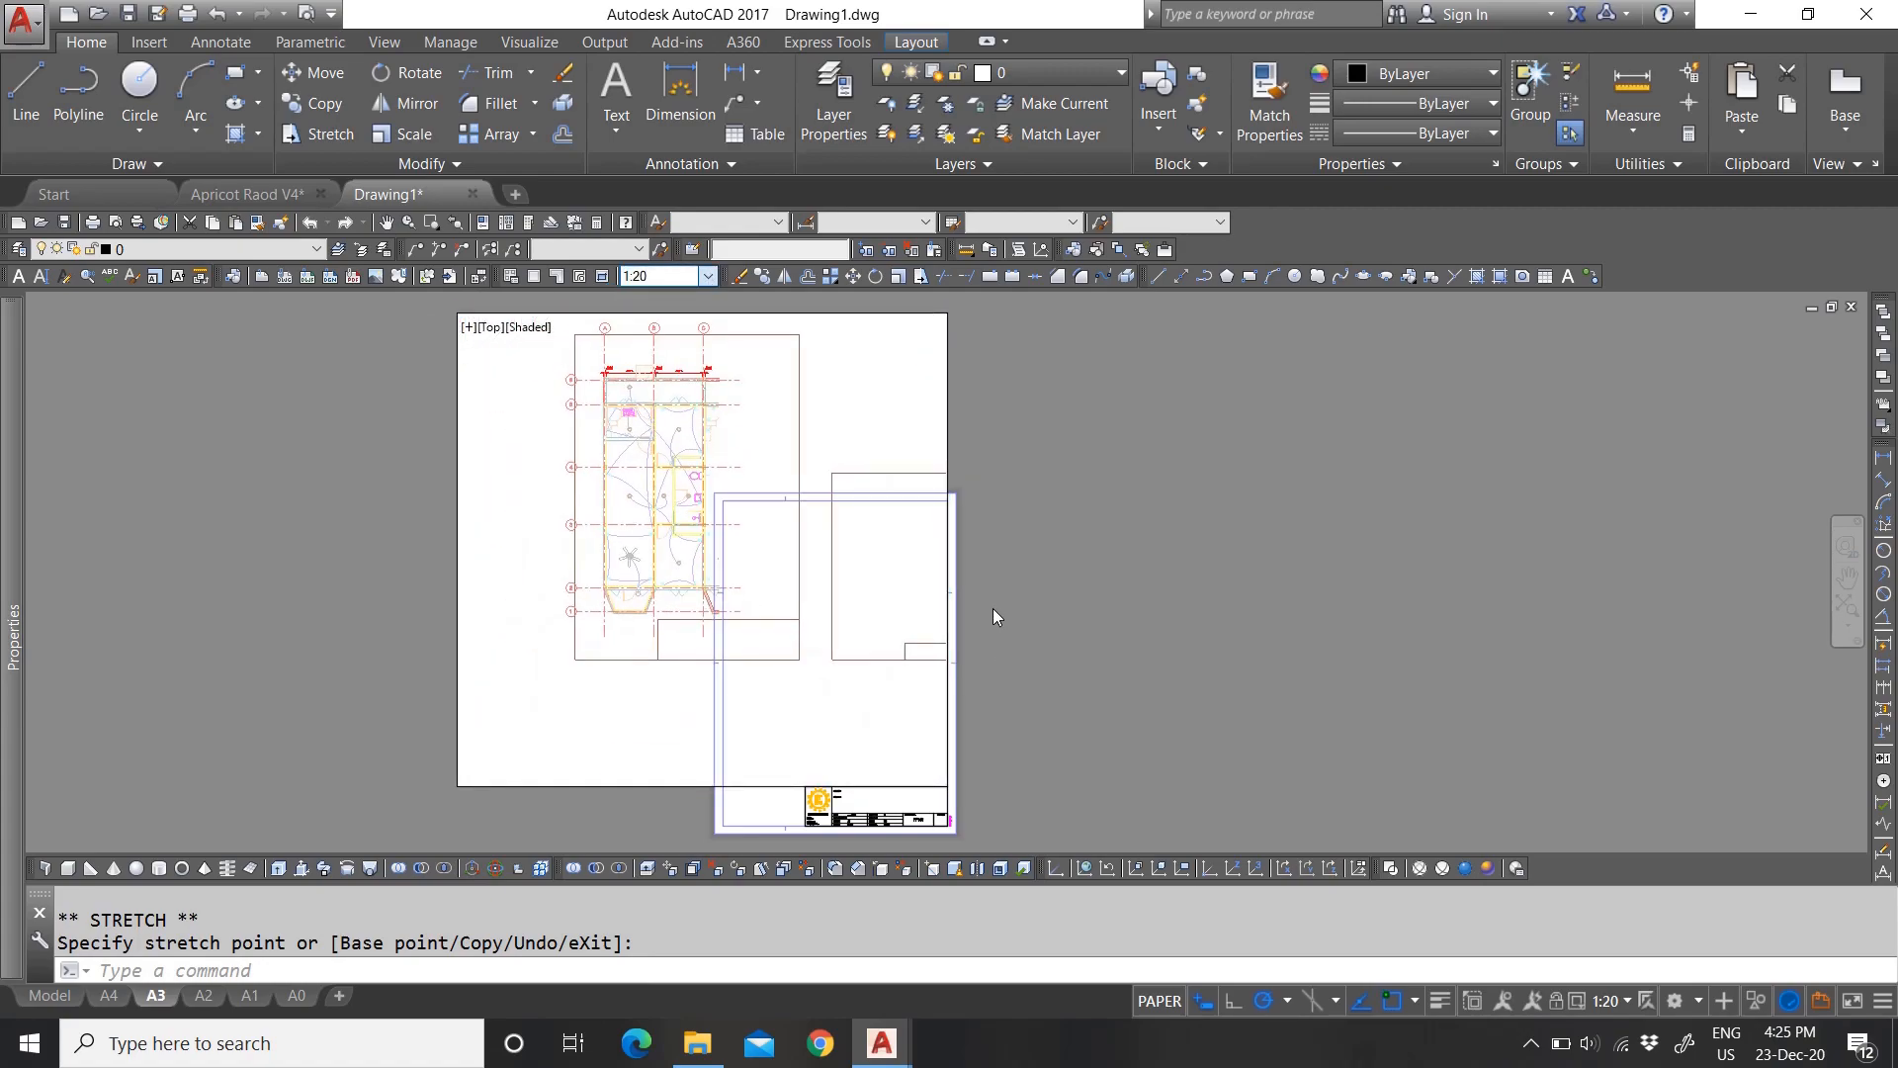
key("Escape")
Step: Stretch the viewport's lower-right corner onto the lower-right corner of the A3 border around the plan
left_click(982, 409)
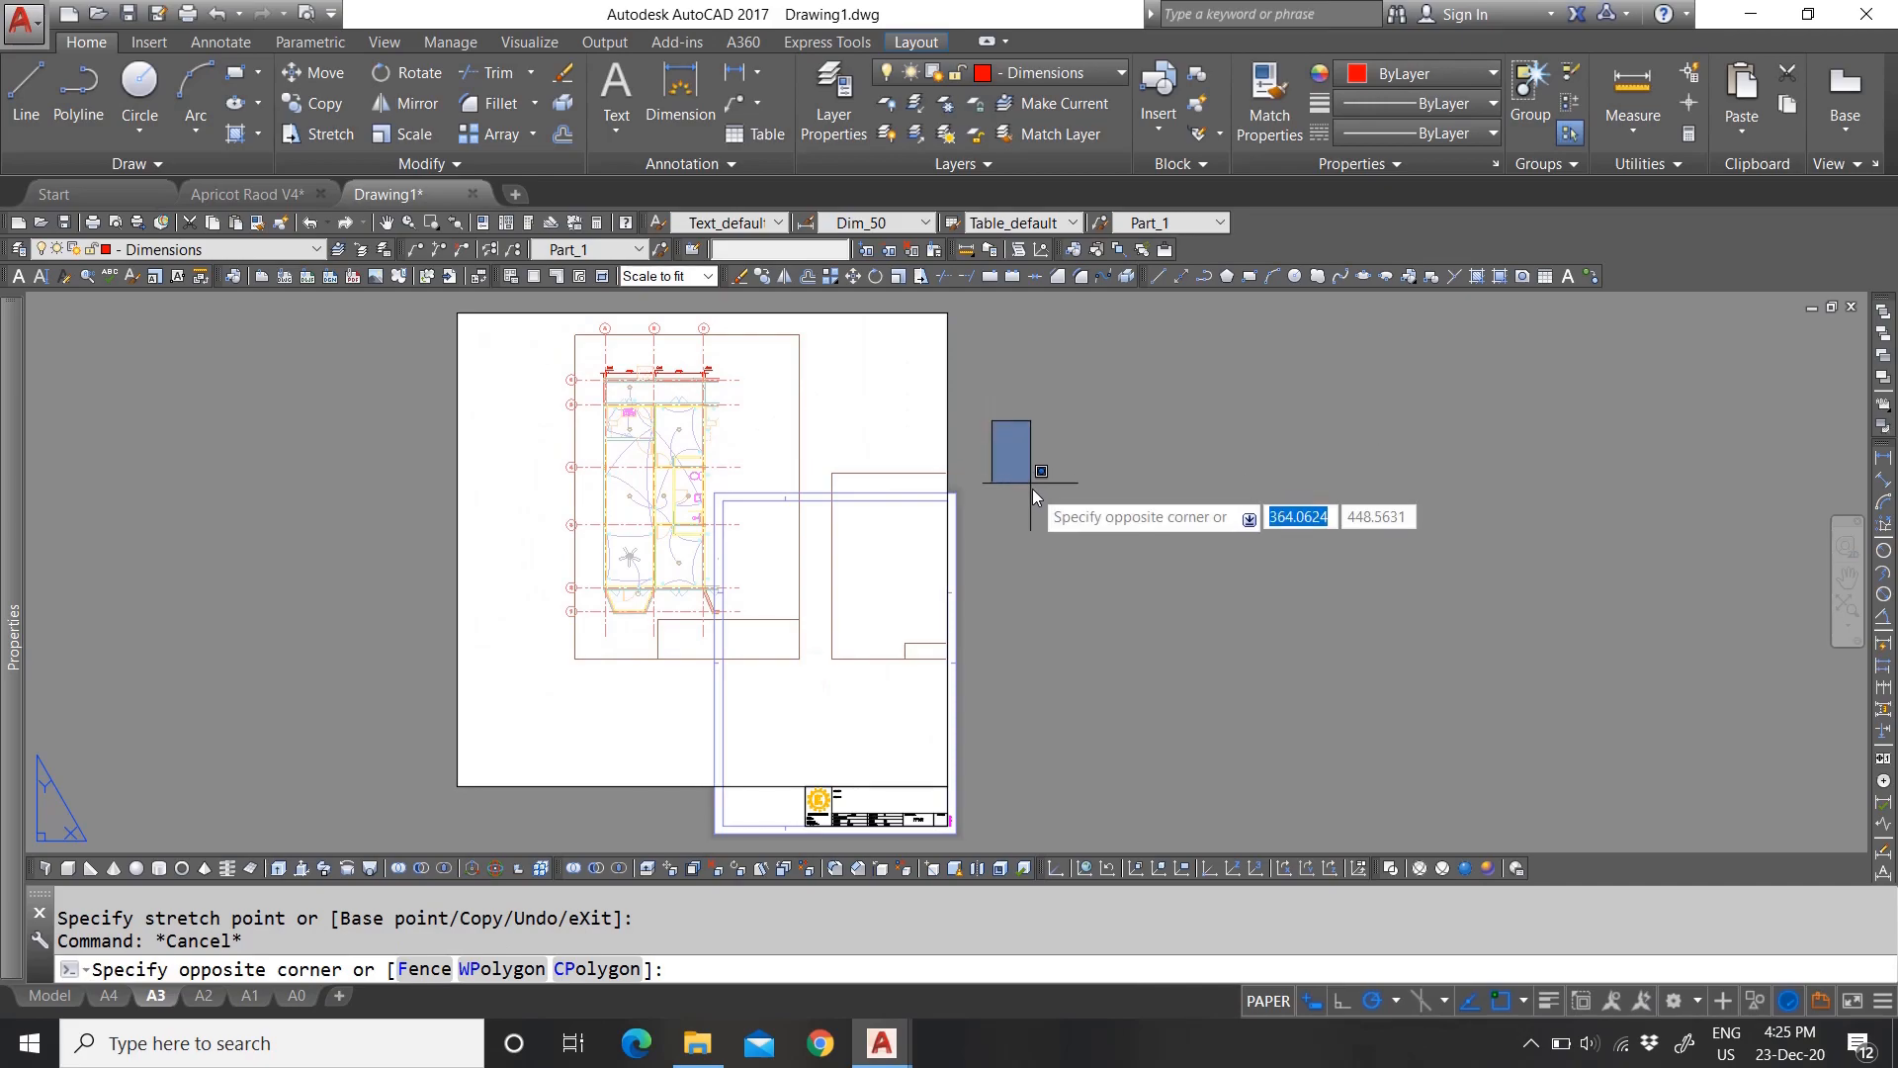
left_click(917, 383)
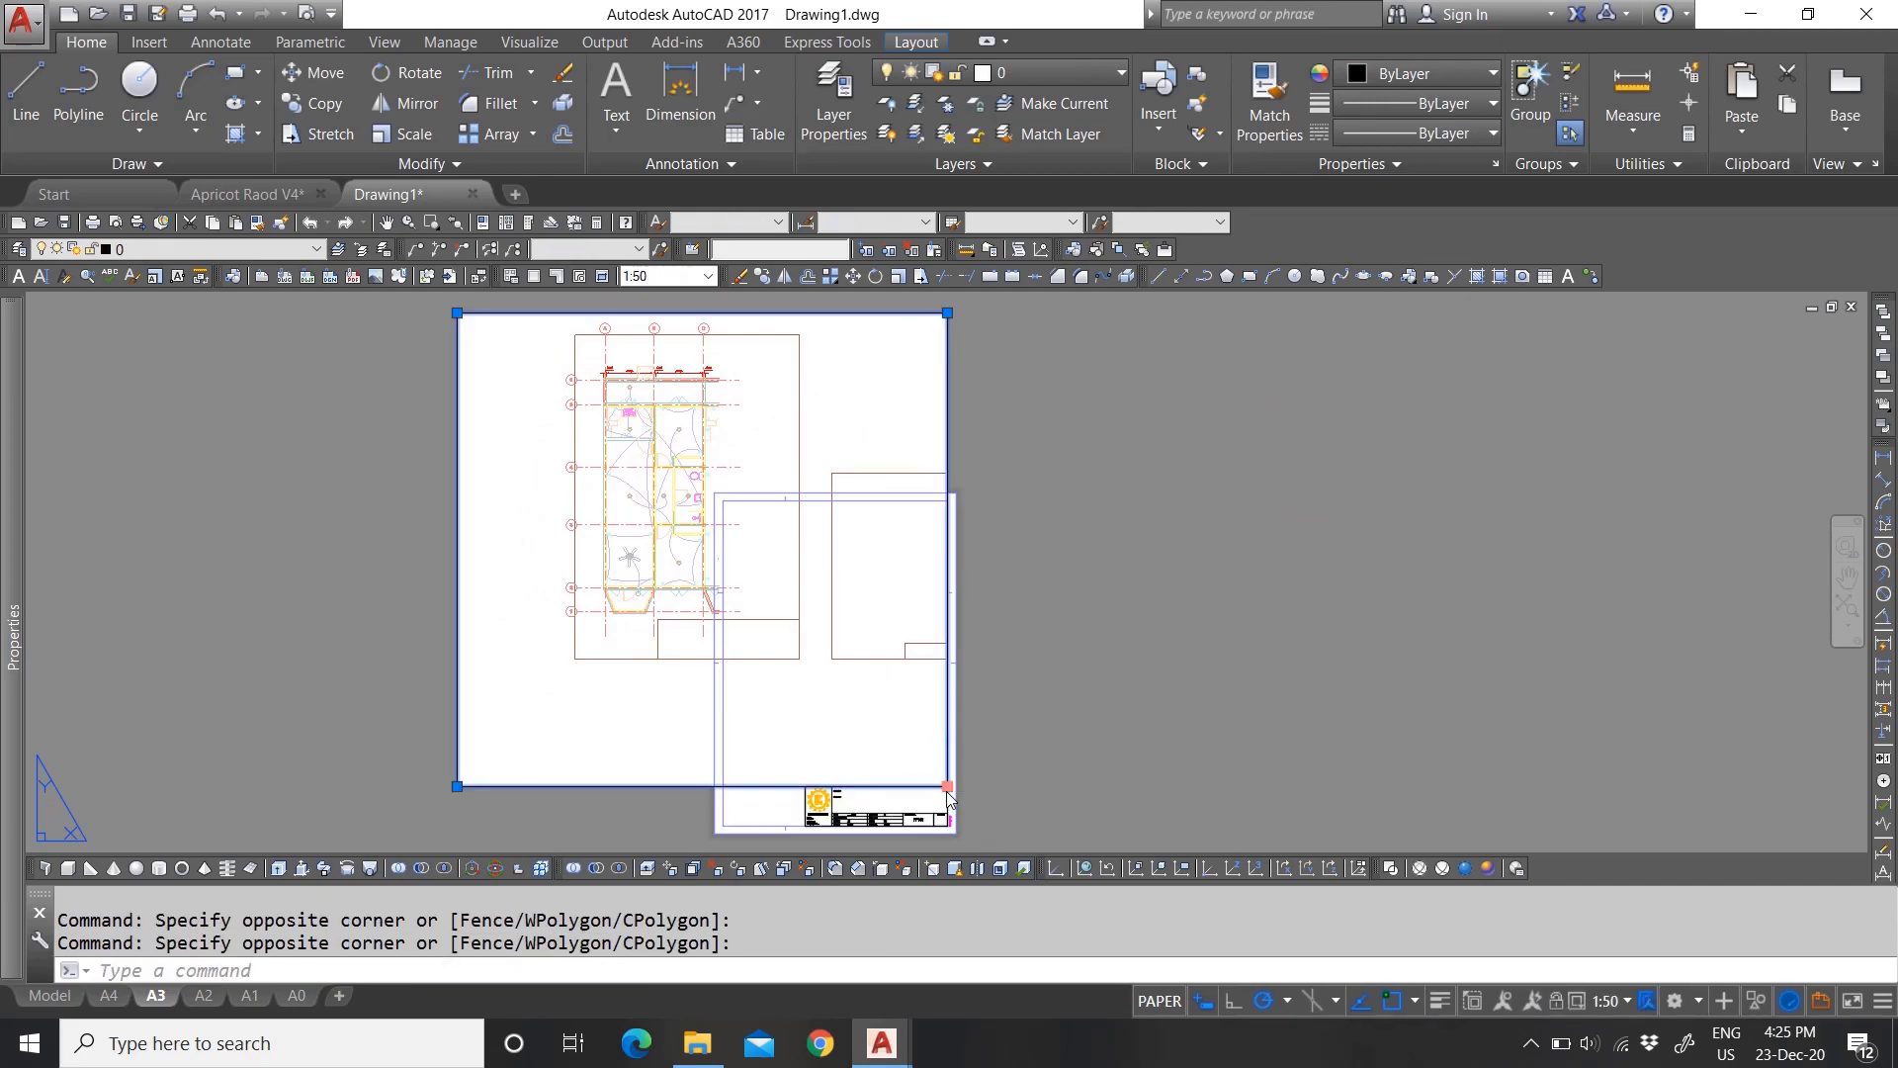
left_click(947, 788)
scroll(1051, 847, "up", 5)
left_click(834, 631)
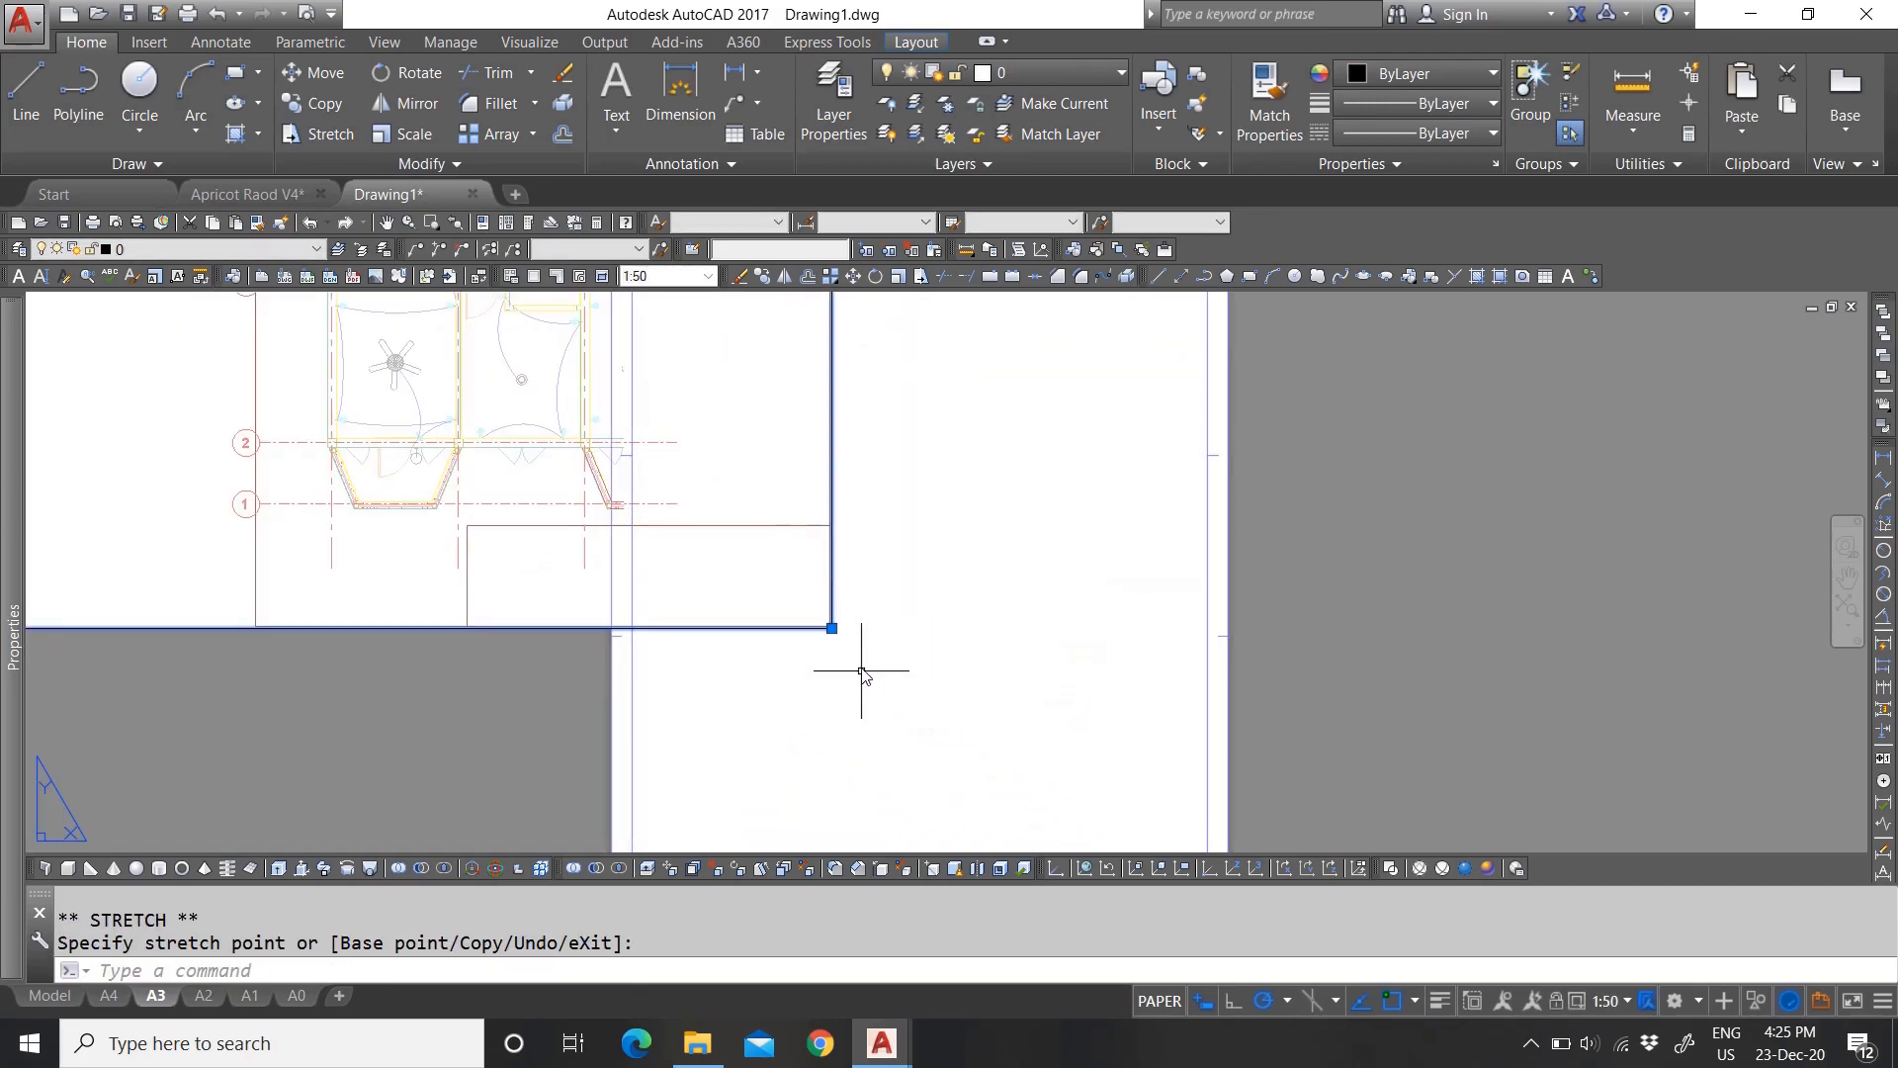
Step: Move the viewport by its lower-right corner onto the lower-right corner of the sheet's inner frame
type("m")
key("Return")
left_click(831, 628)
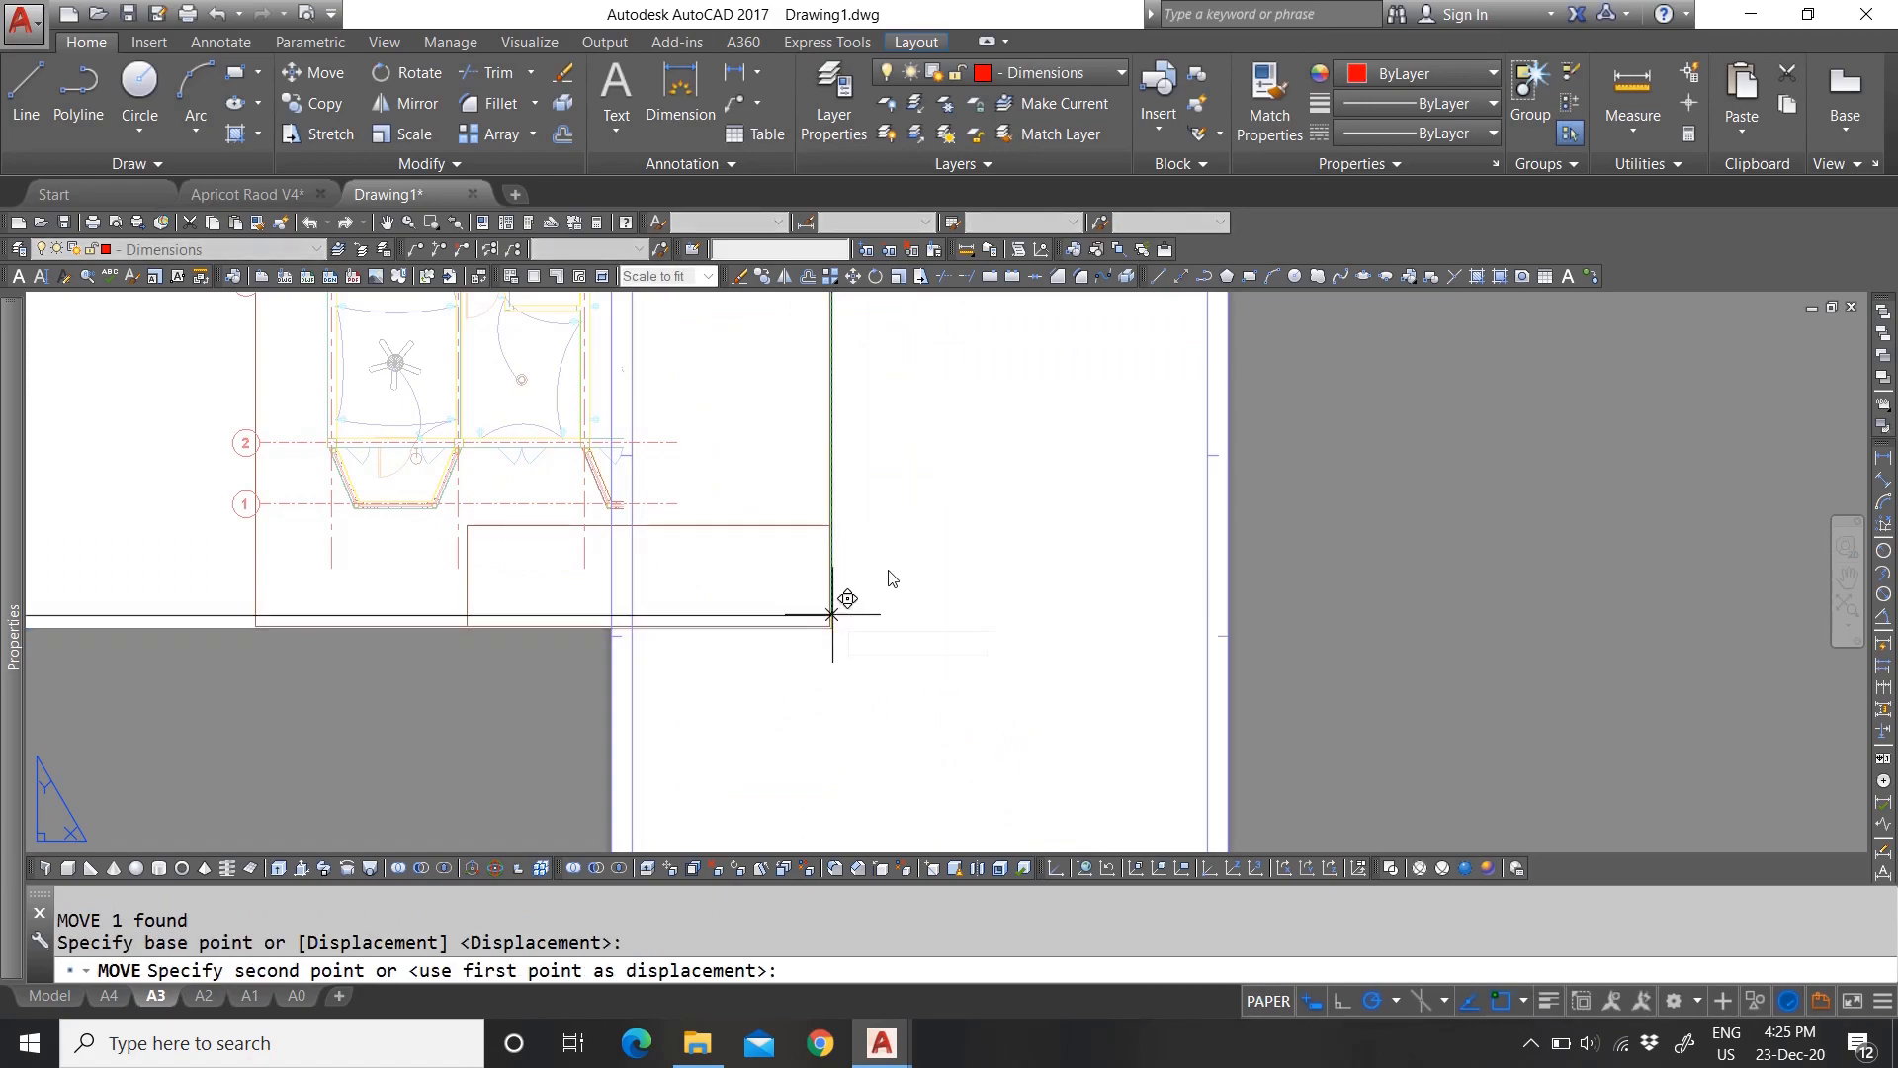
scroll(915, 580, "down", 4)
scroll(1022, 747, "up", 9)
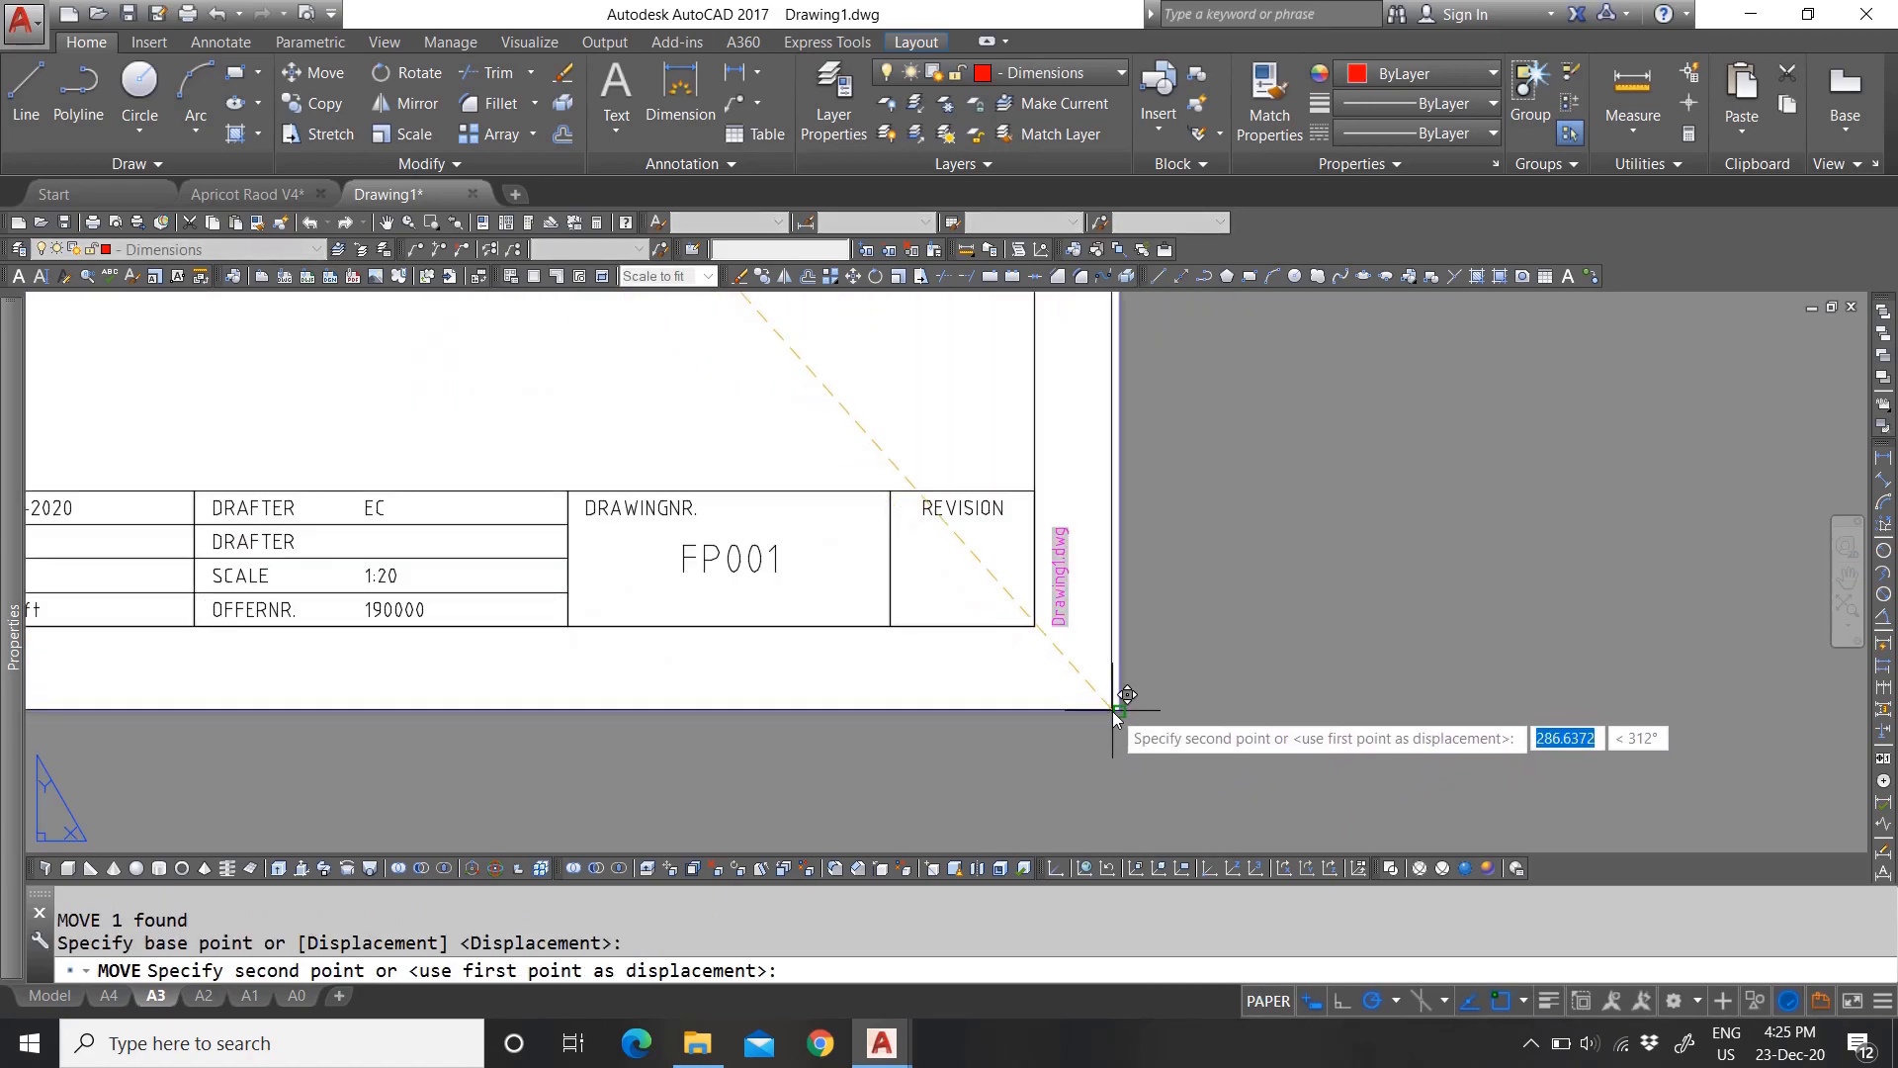
left_click(1051, 640)
scroll(776, 585, "down", 8)
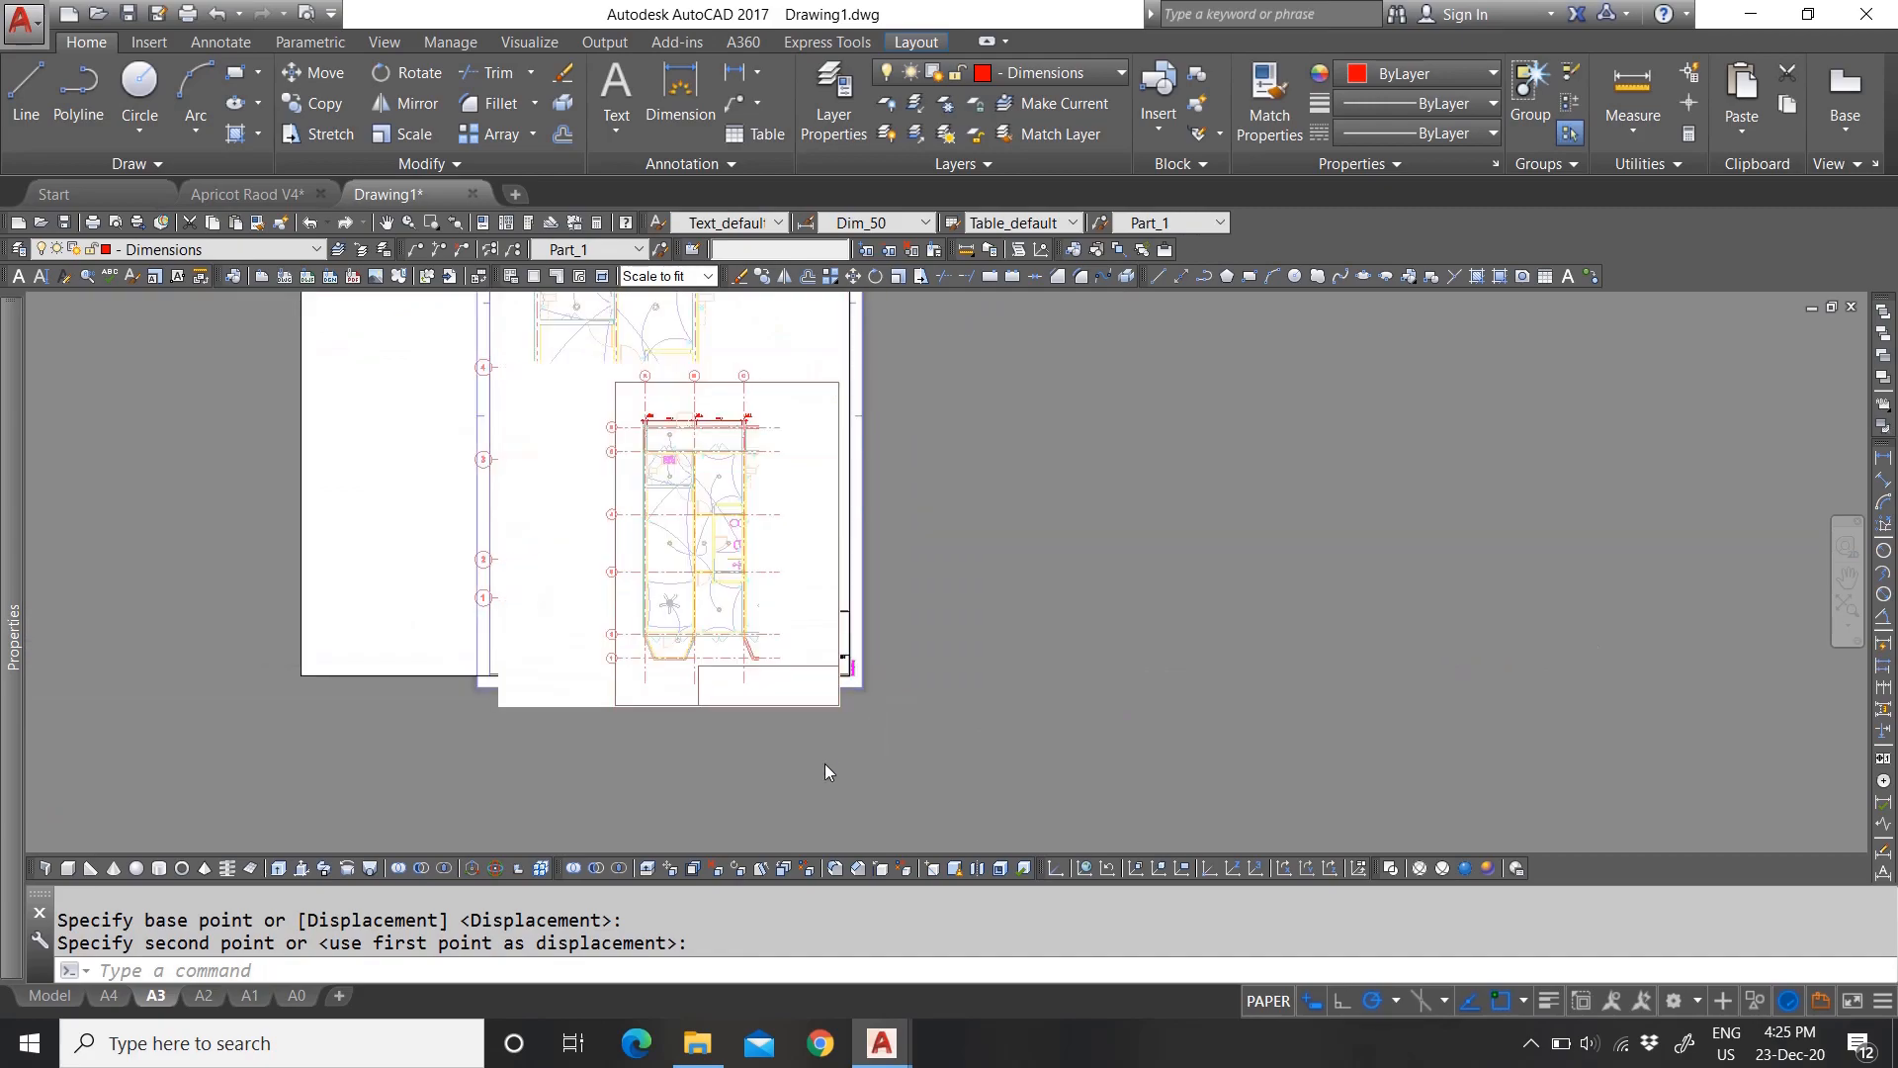
Step: Stretch the viewport's upper-left corner onto the upper-left corner of the sheet's inner frame
left_click(526, 328)
left_click(503, 368)
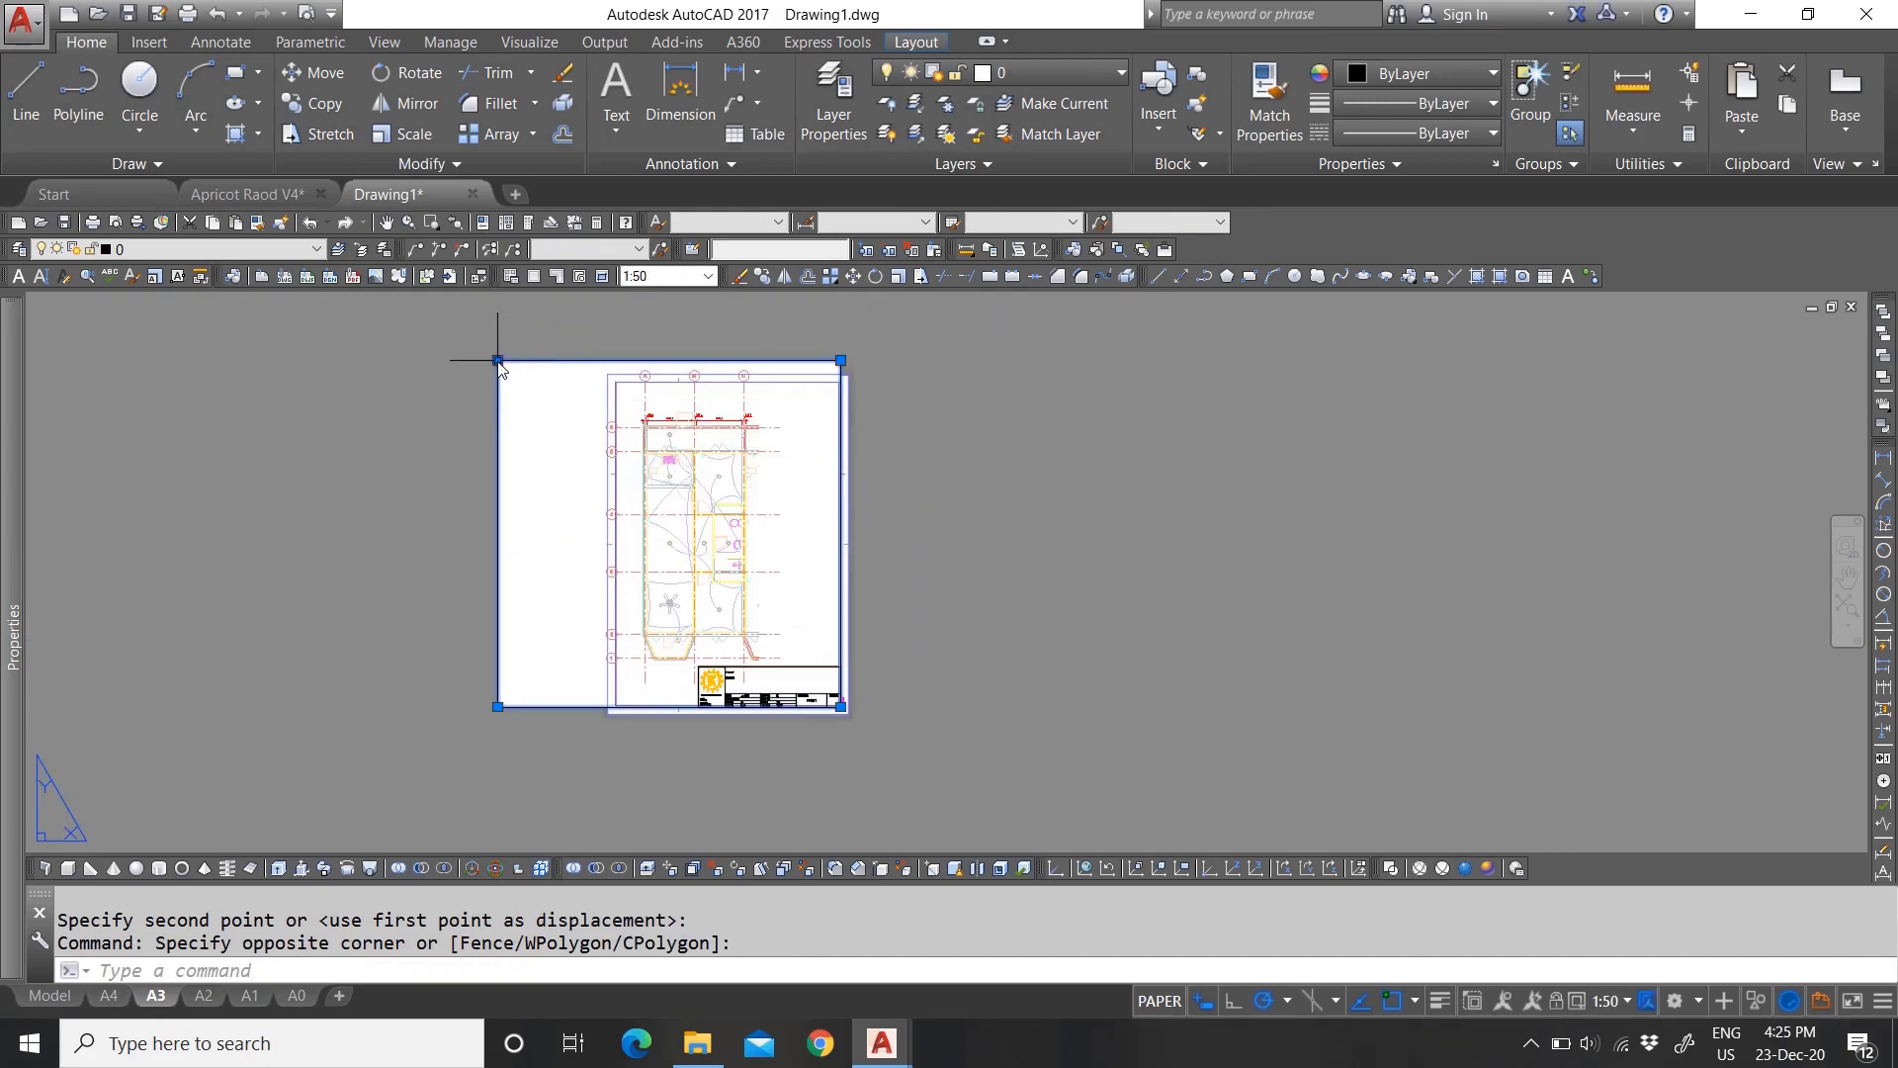
left_click(498, 359)
scroll(591, 377, "up", 6)
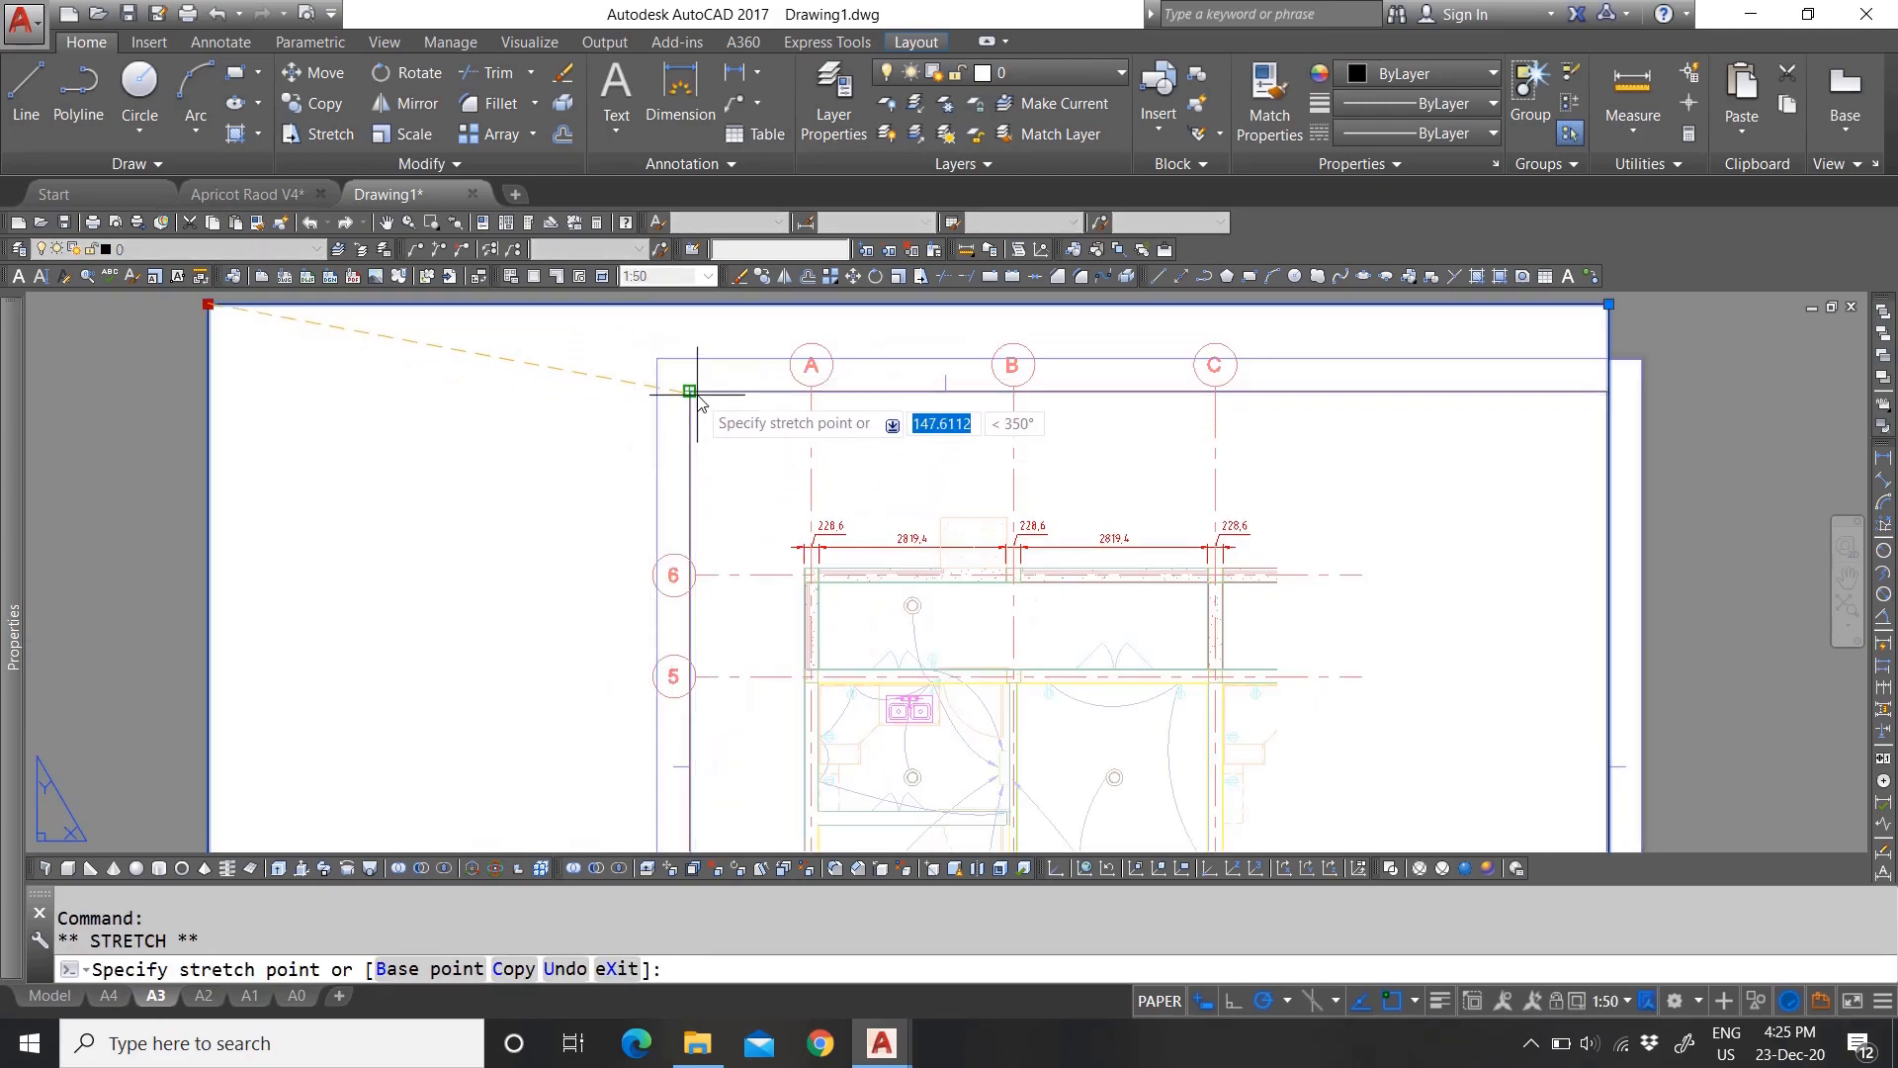
left_click(690, 391)
Step: Crop the viewport's upper-left corner inward to just outside the plan and its upper dimensions, excluding the grid bubbles
scroll(776, 383, "up", 4)
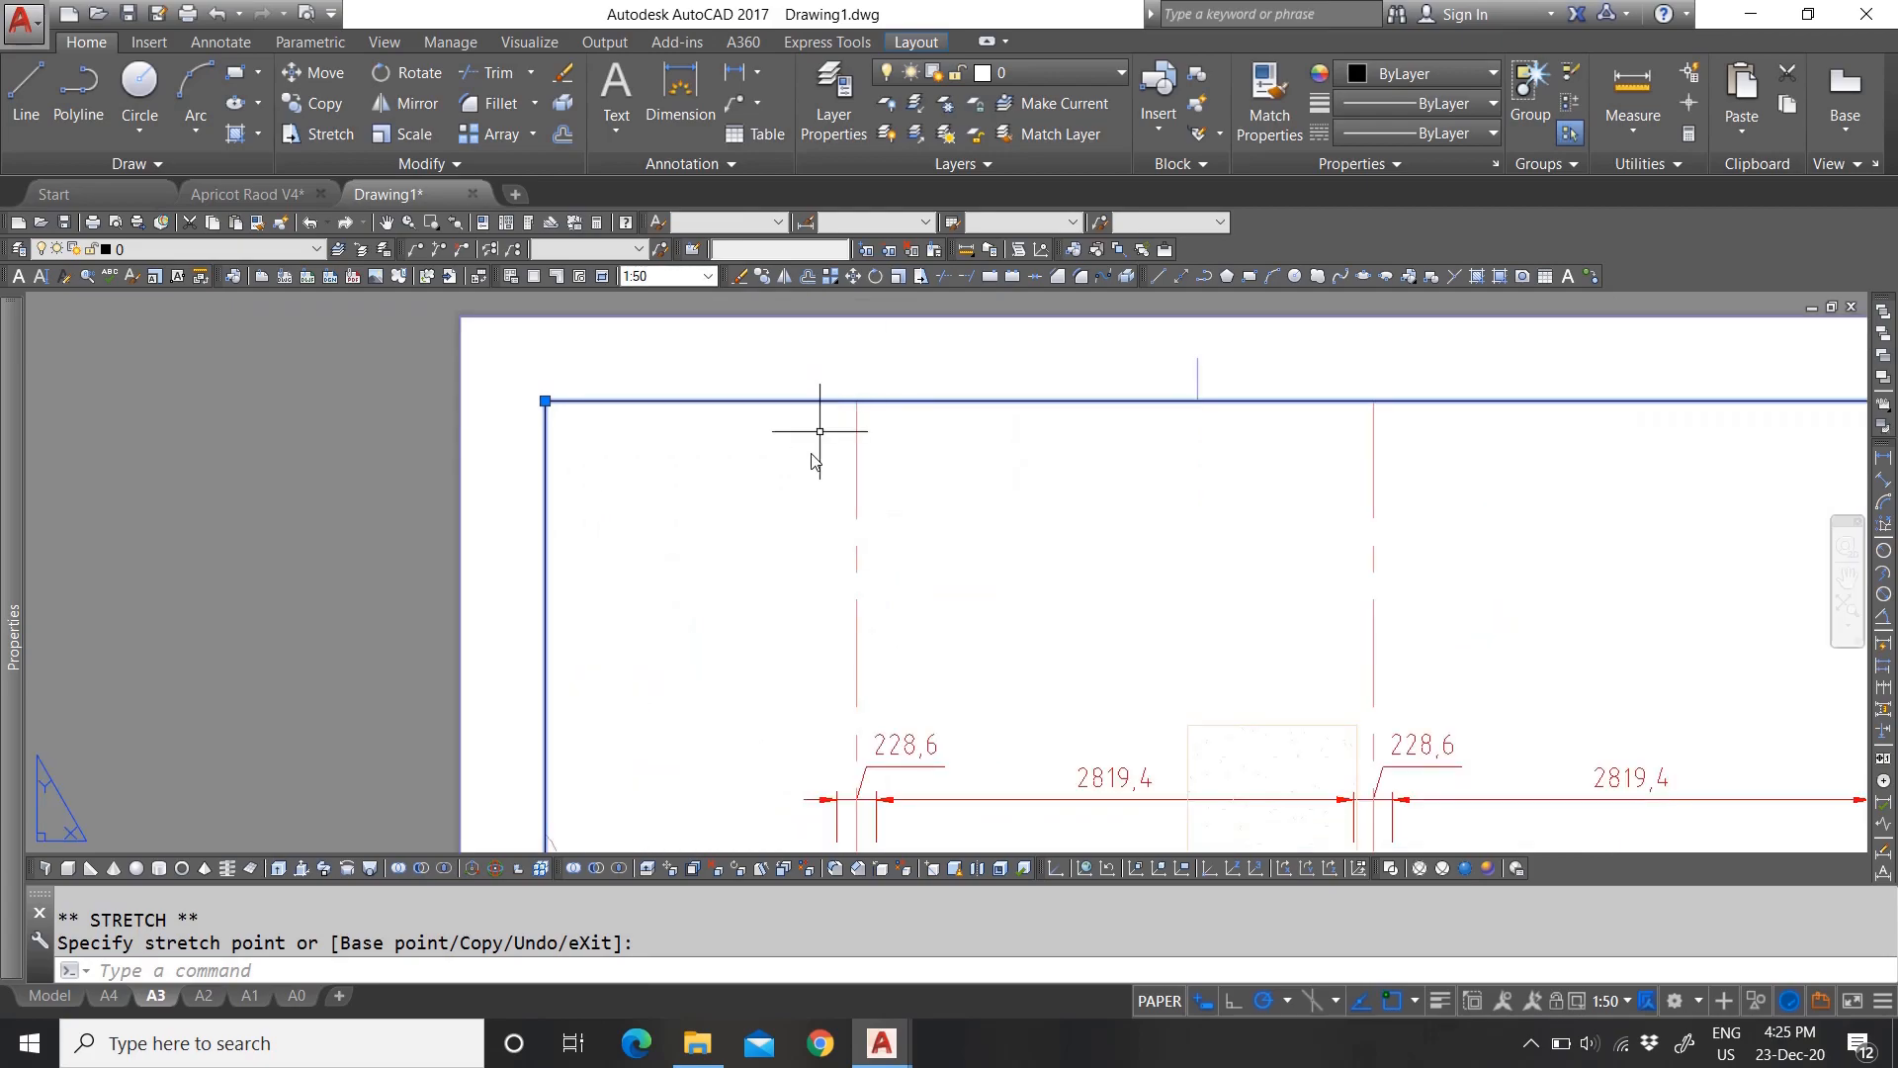
scroll(820, 431, "down", 8)
scroll(741, 403, "up", 7)
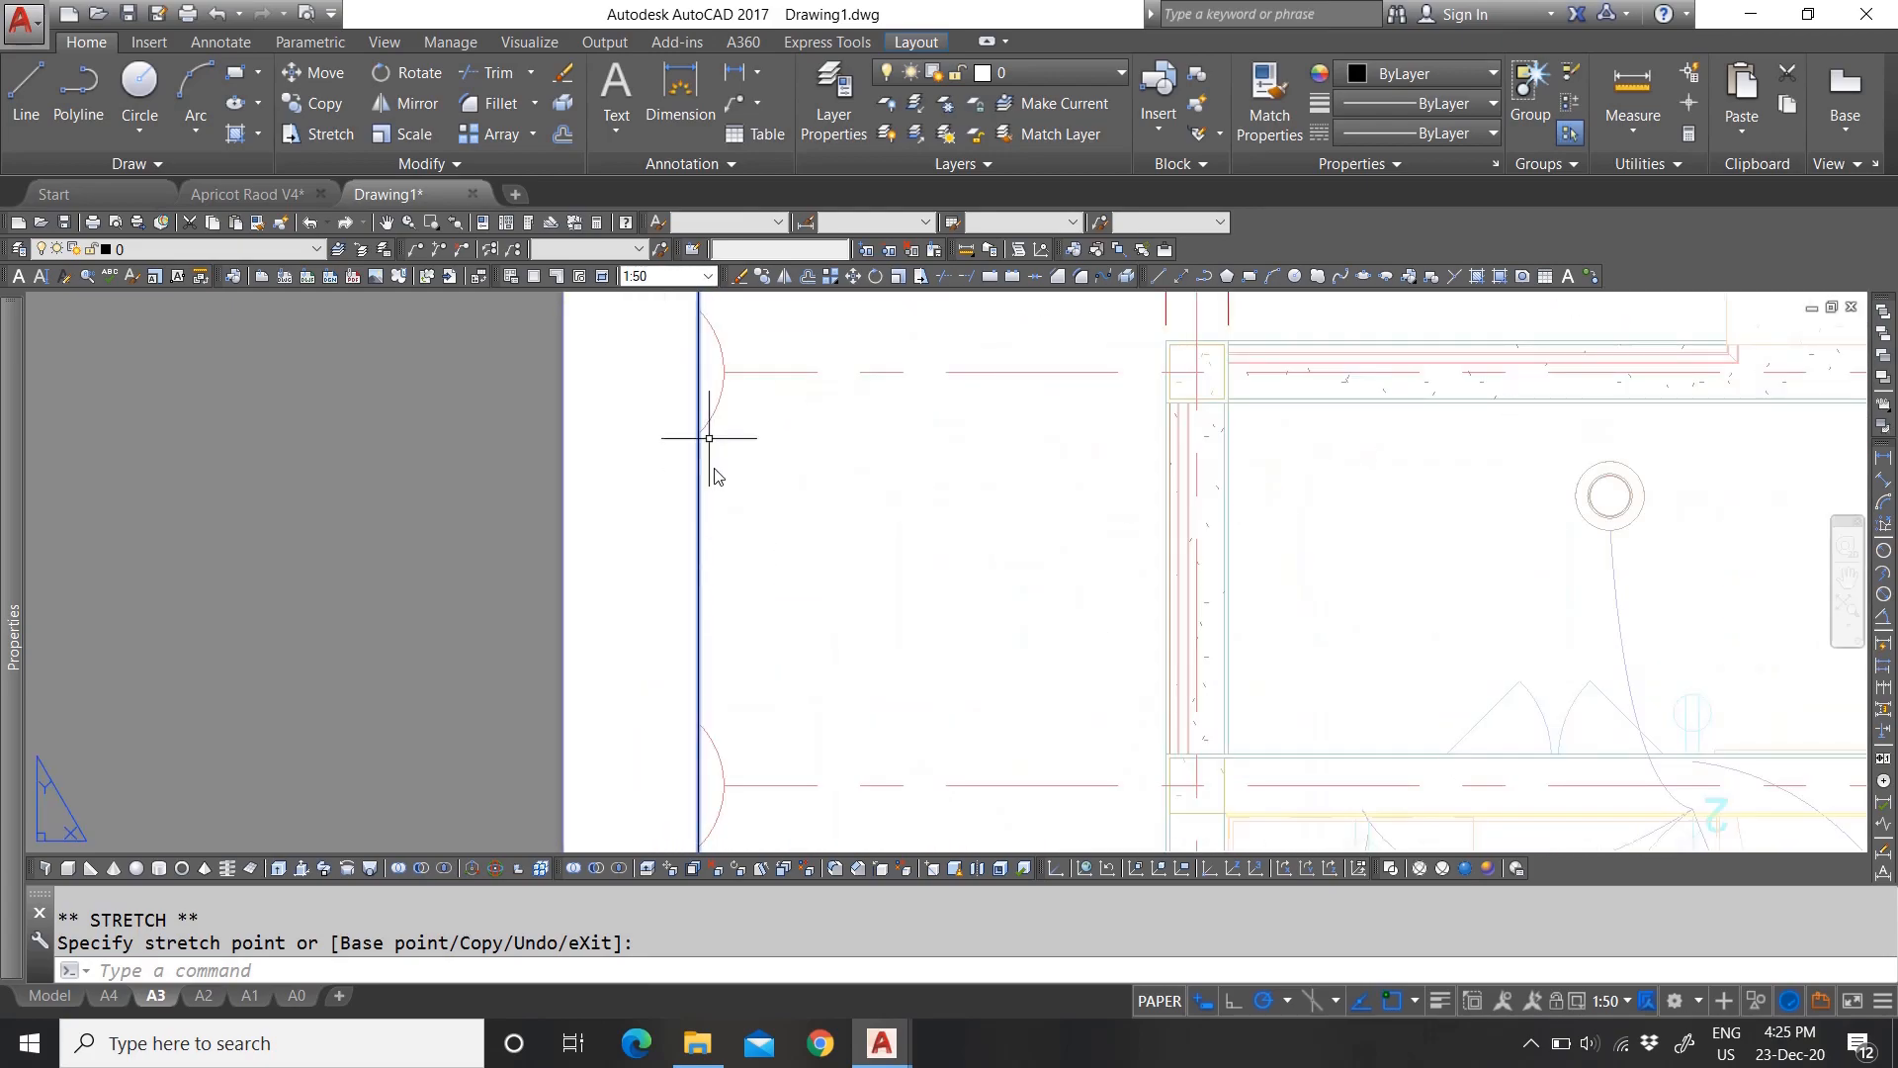
scroll(732, 460, "down", 8)
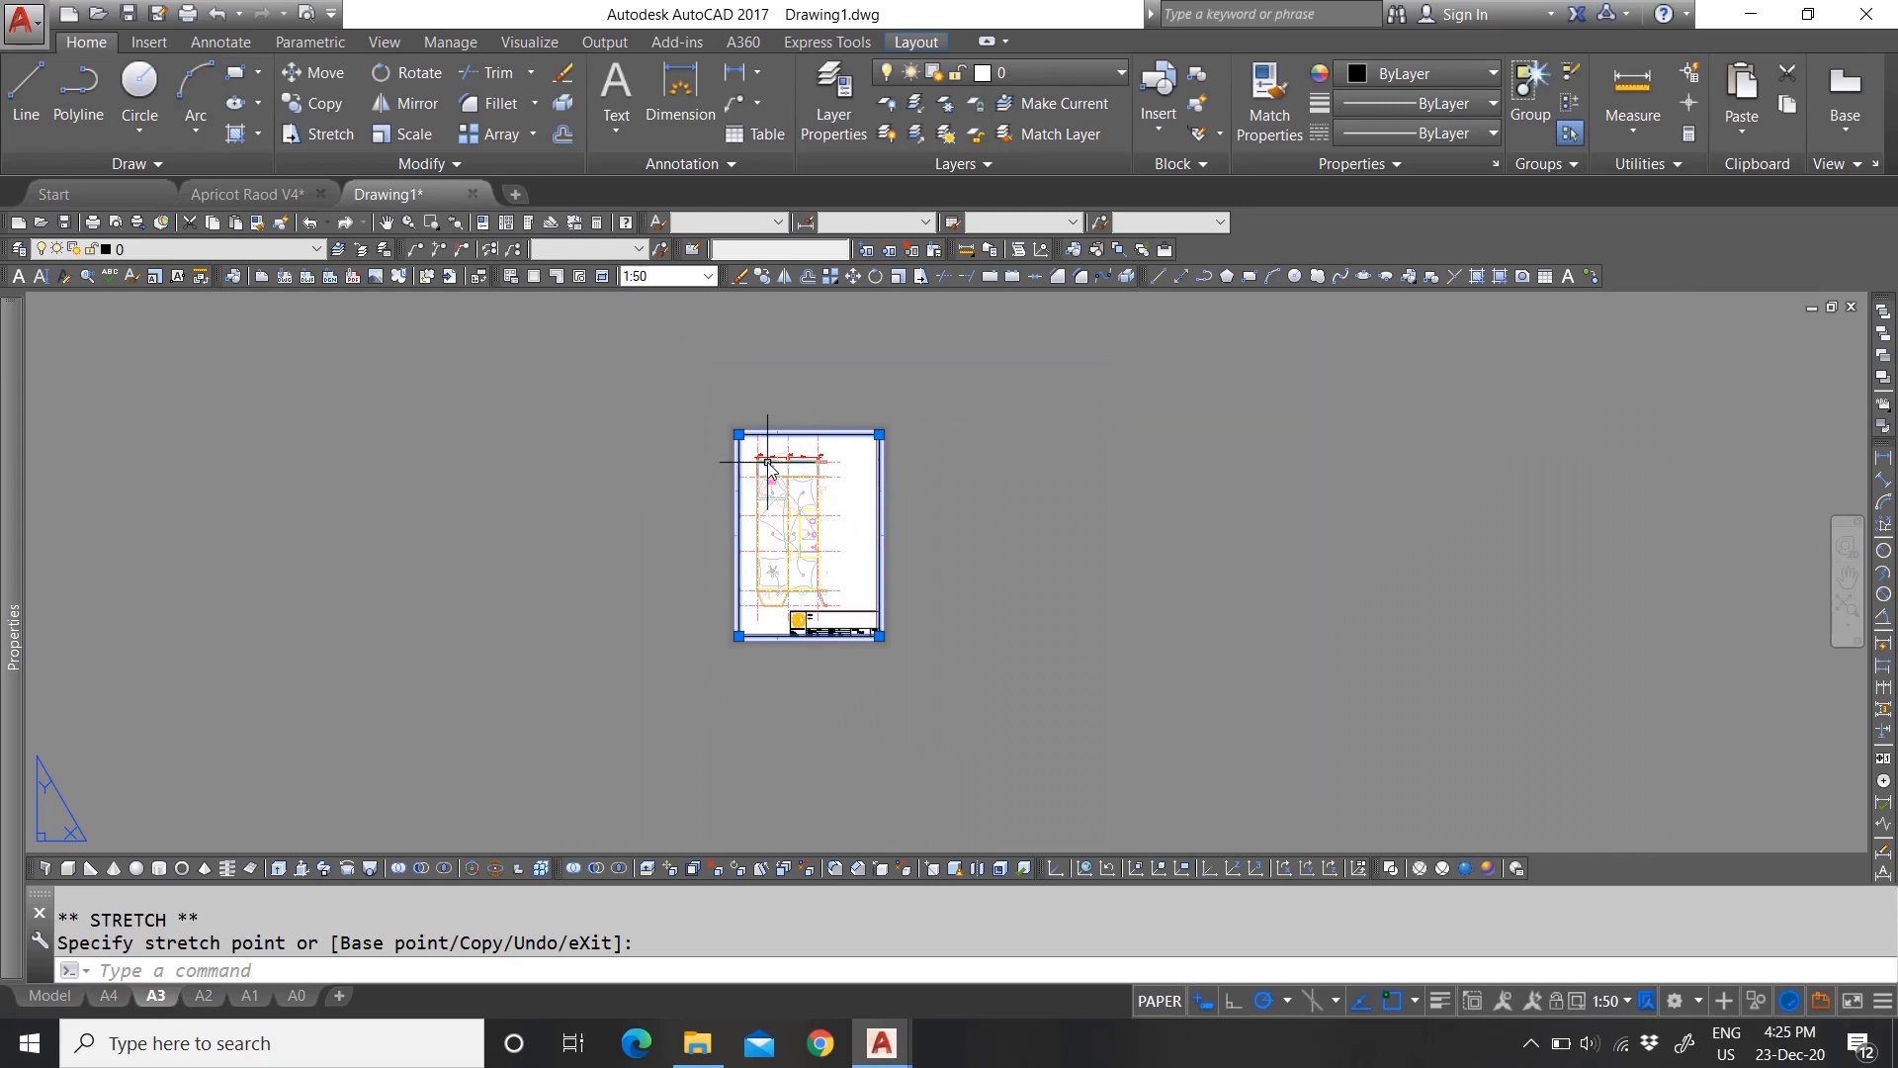
scroll(707, 420, "up", 7)
scroll(643, 366, "up", 3)
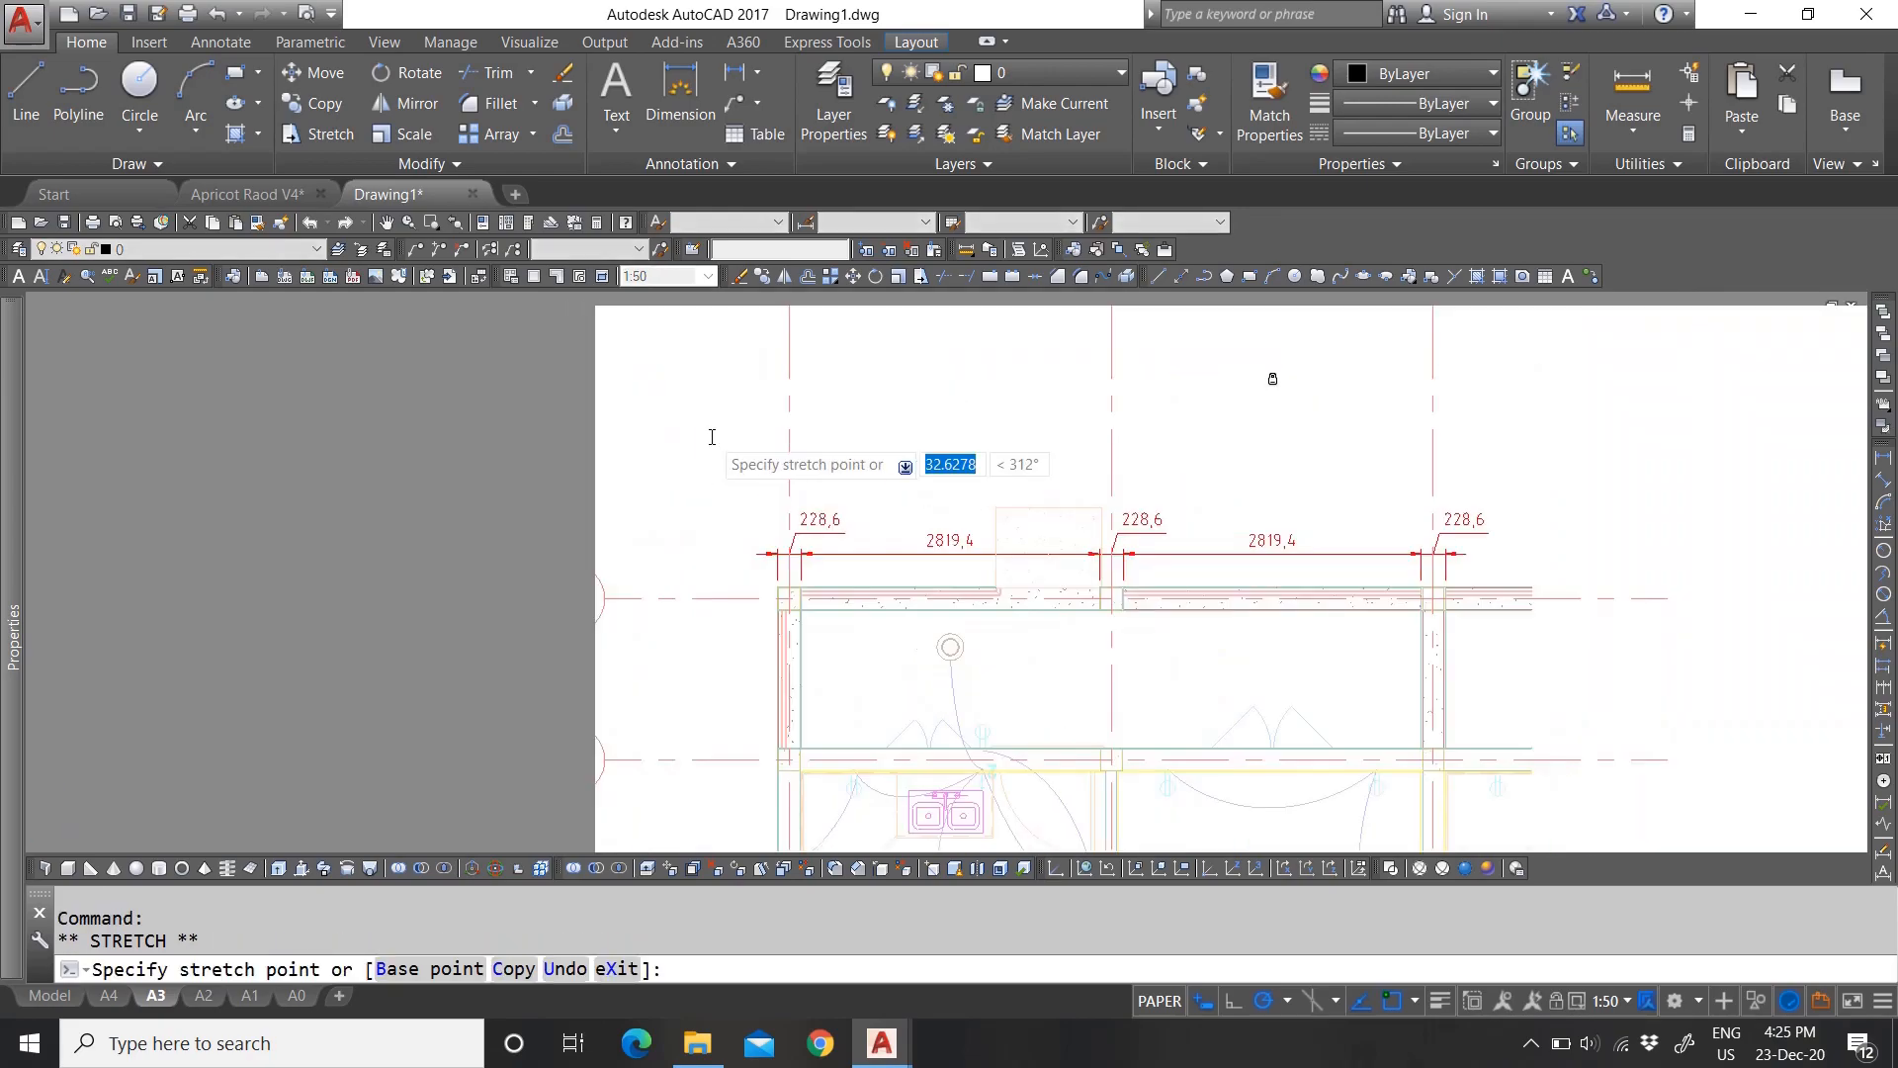
left_click(734, 478)
scroll(761, 331, "down", 6)
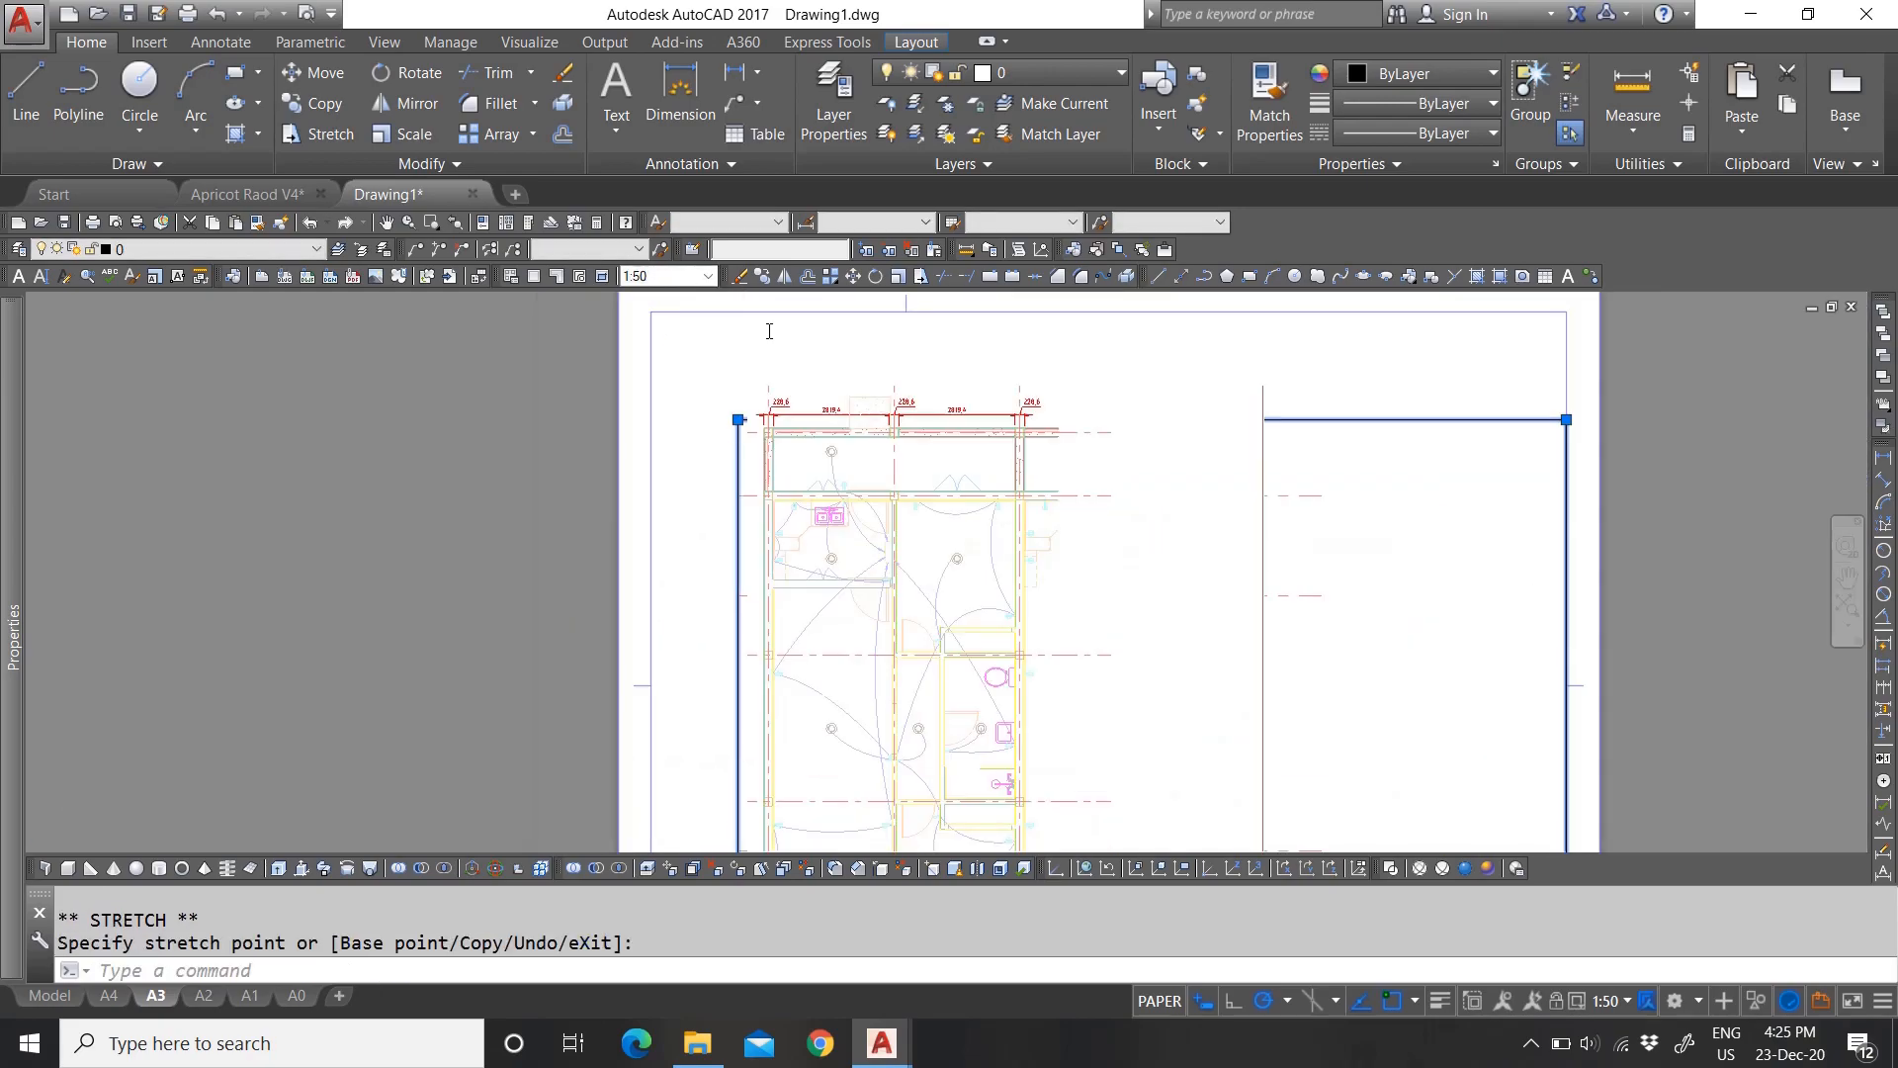
Step: Pull the viewport's right edge inward to just past the plan's right-hand side
left_click(1080, 365)
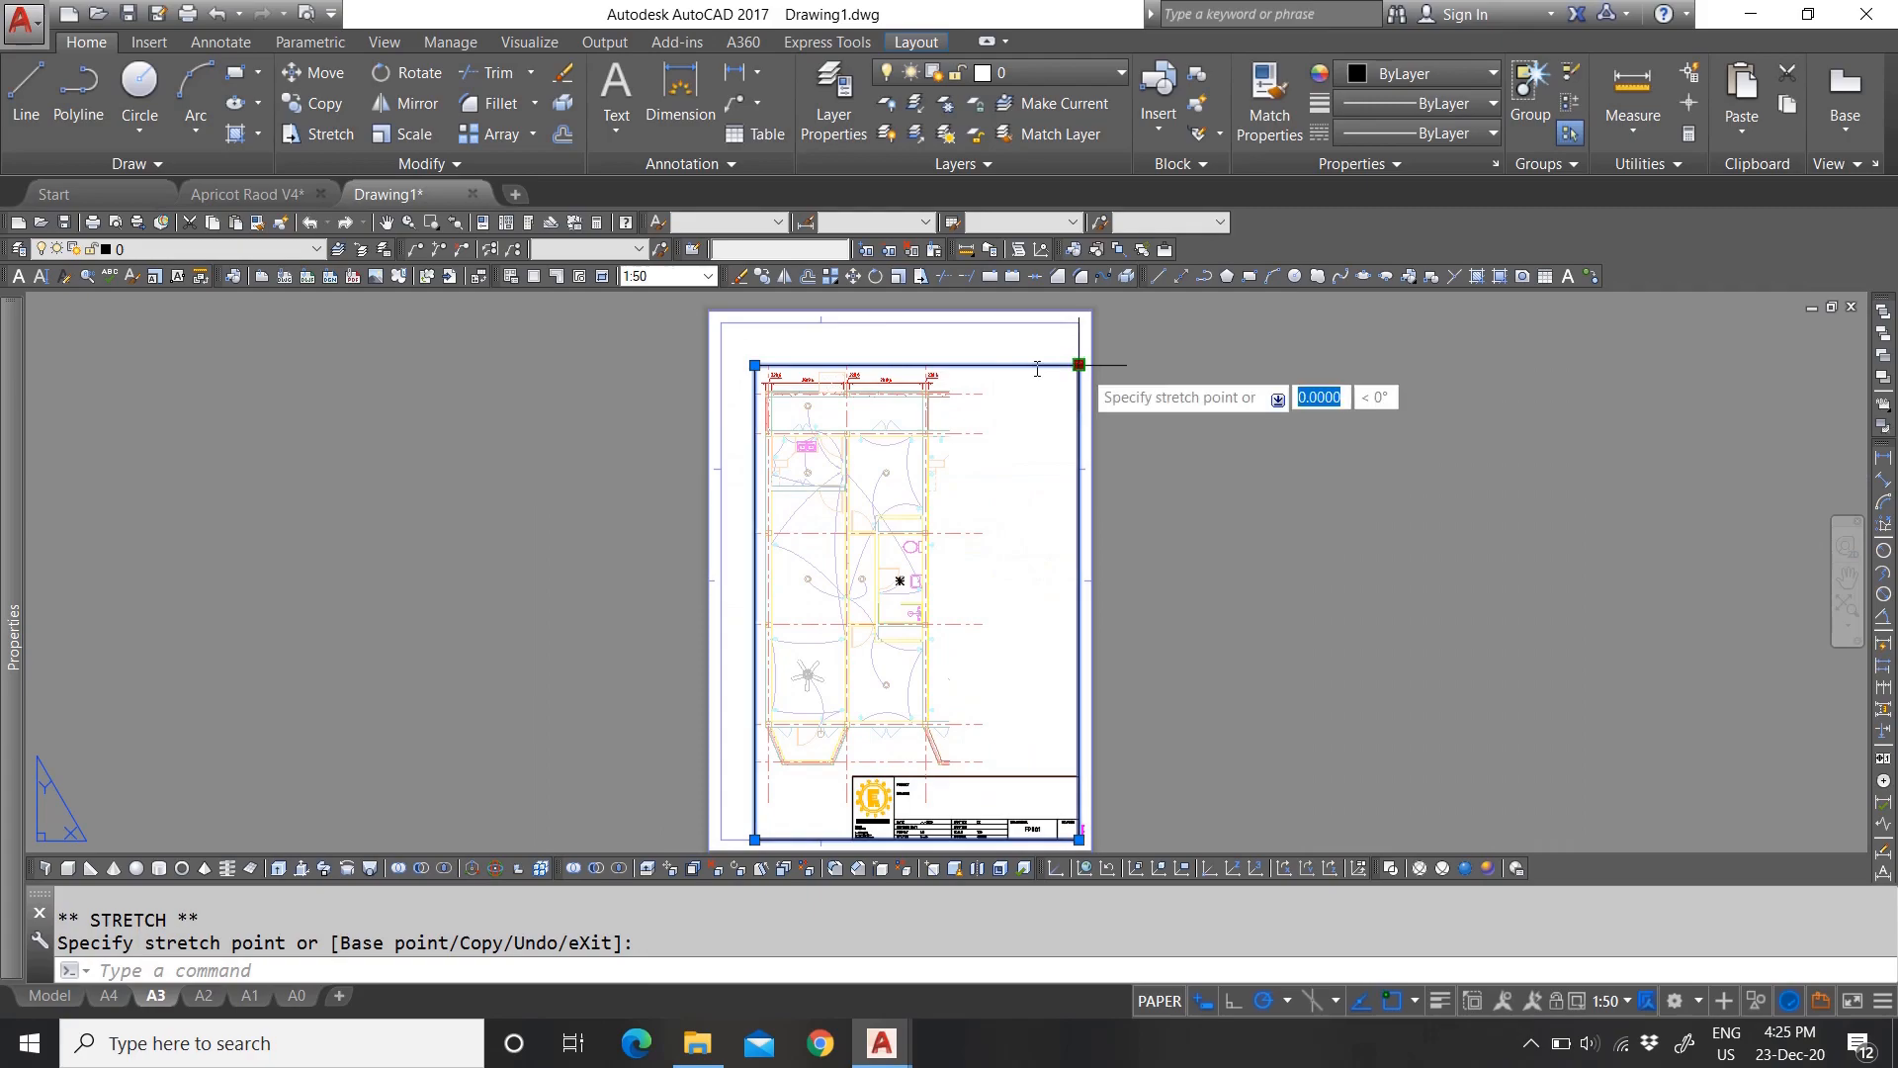
left_click(982, 367)
scroll(970, 766, "up", 3)
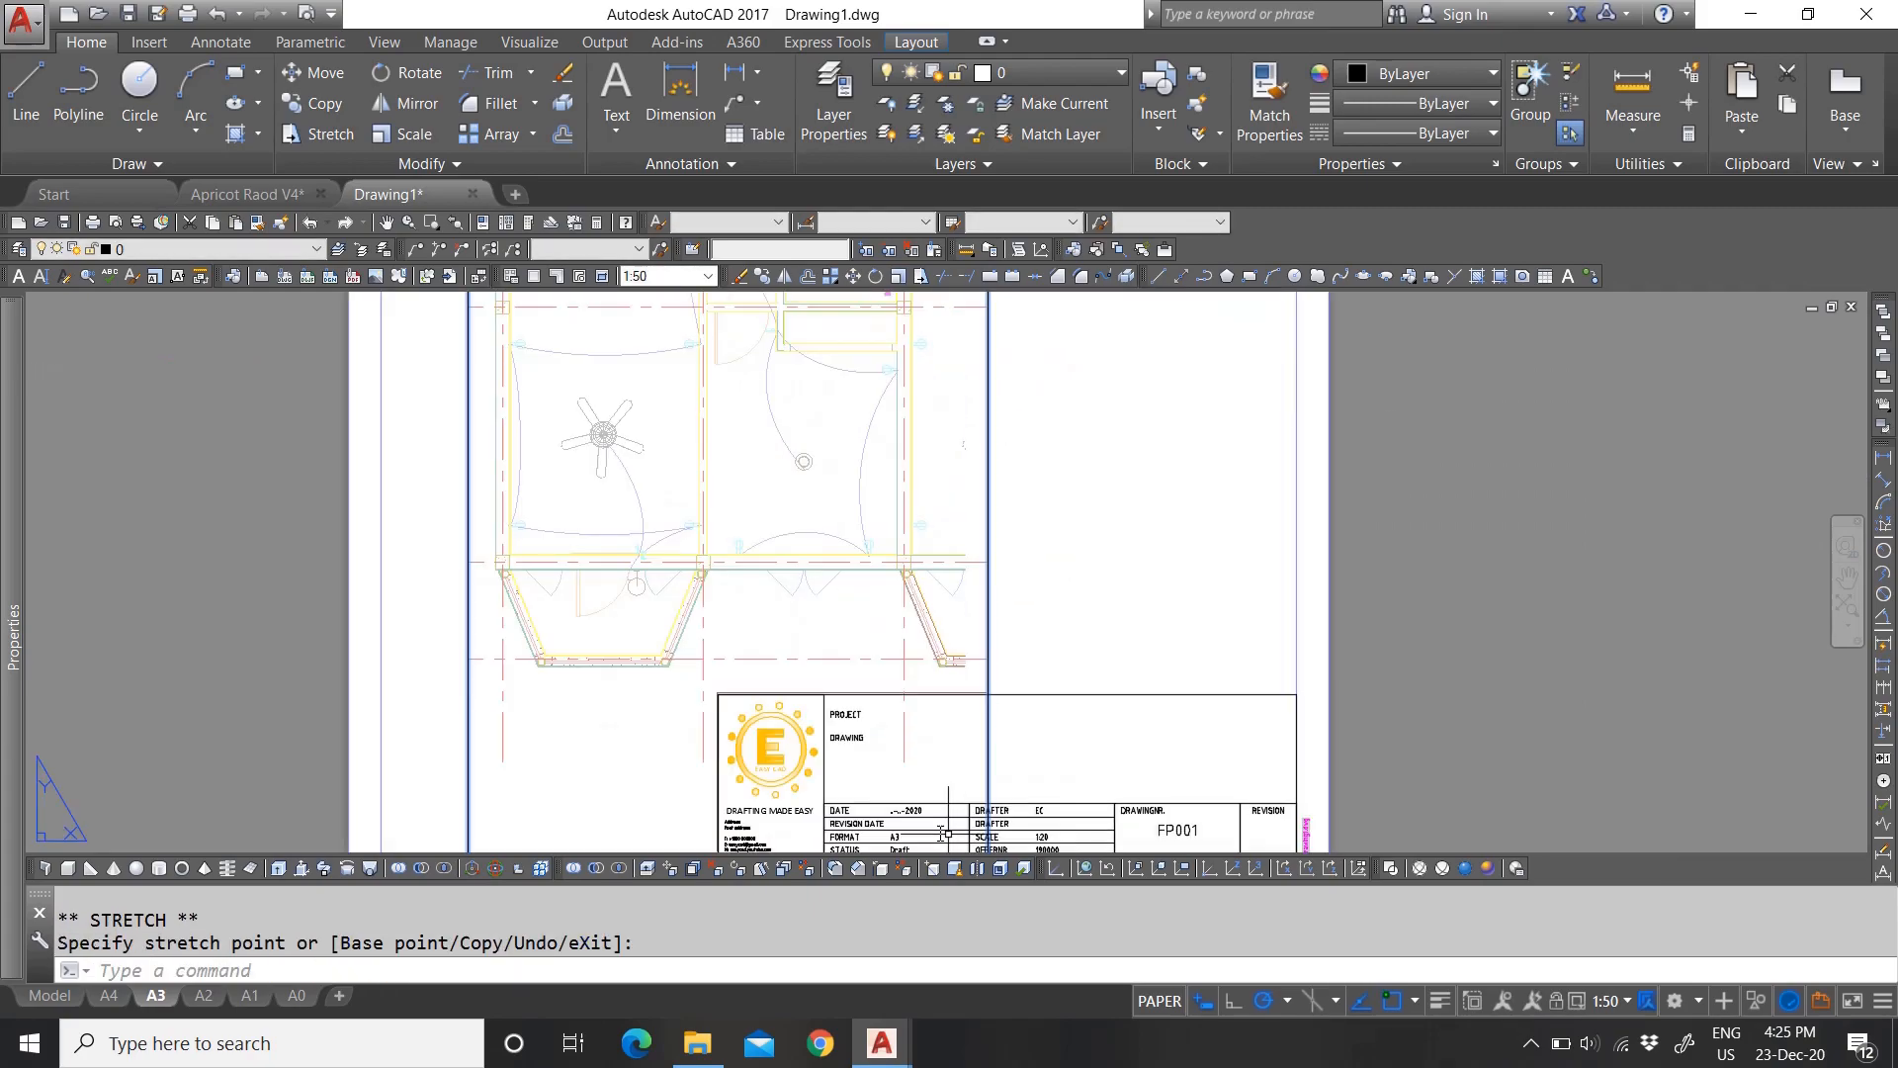
Step: Raise the viewport's lower edge to the top edge of the title block
scroll(979, 752, "down", 3)
scroll(979, 754, "up", 4)
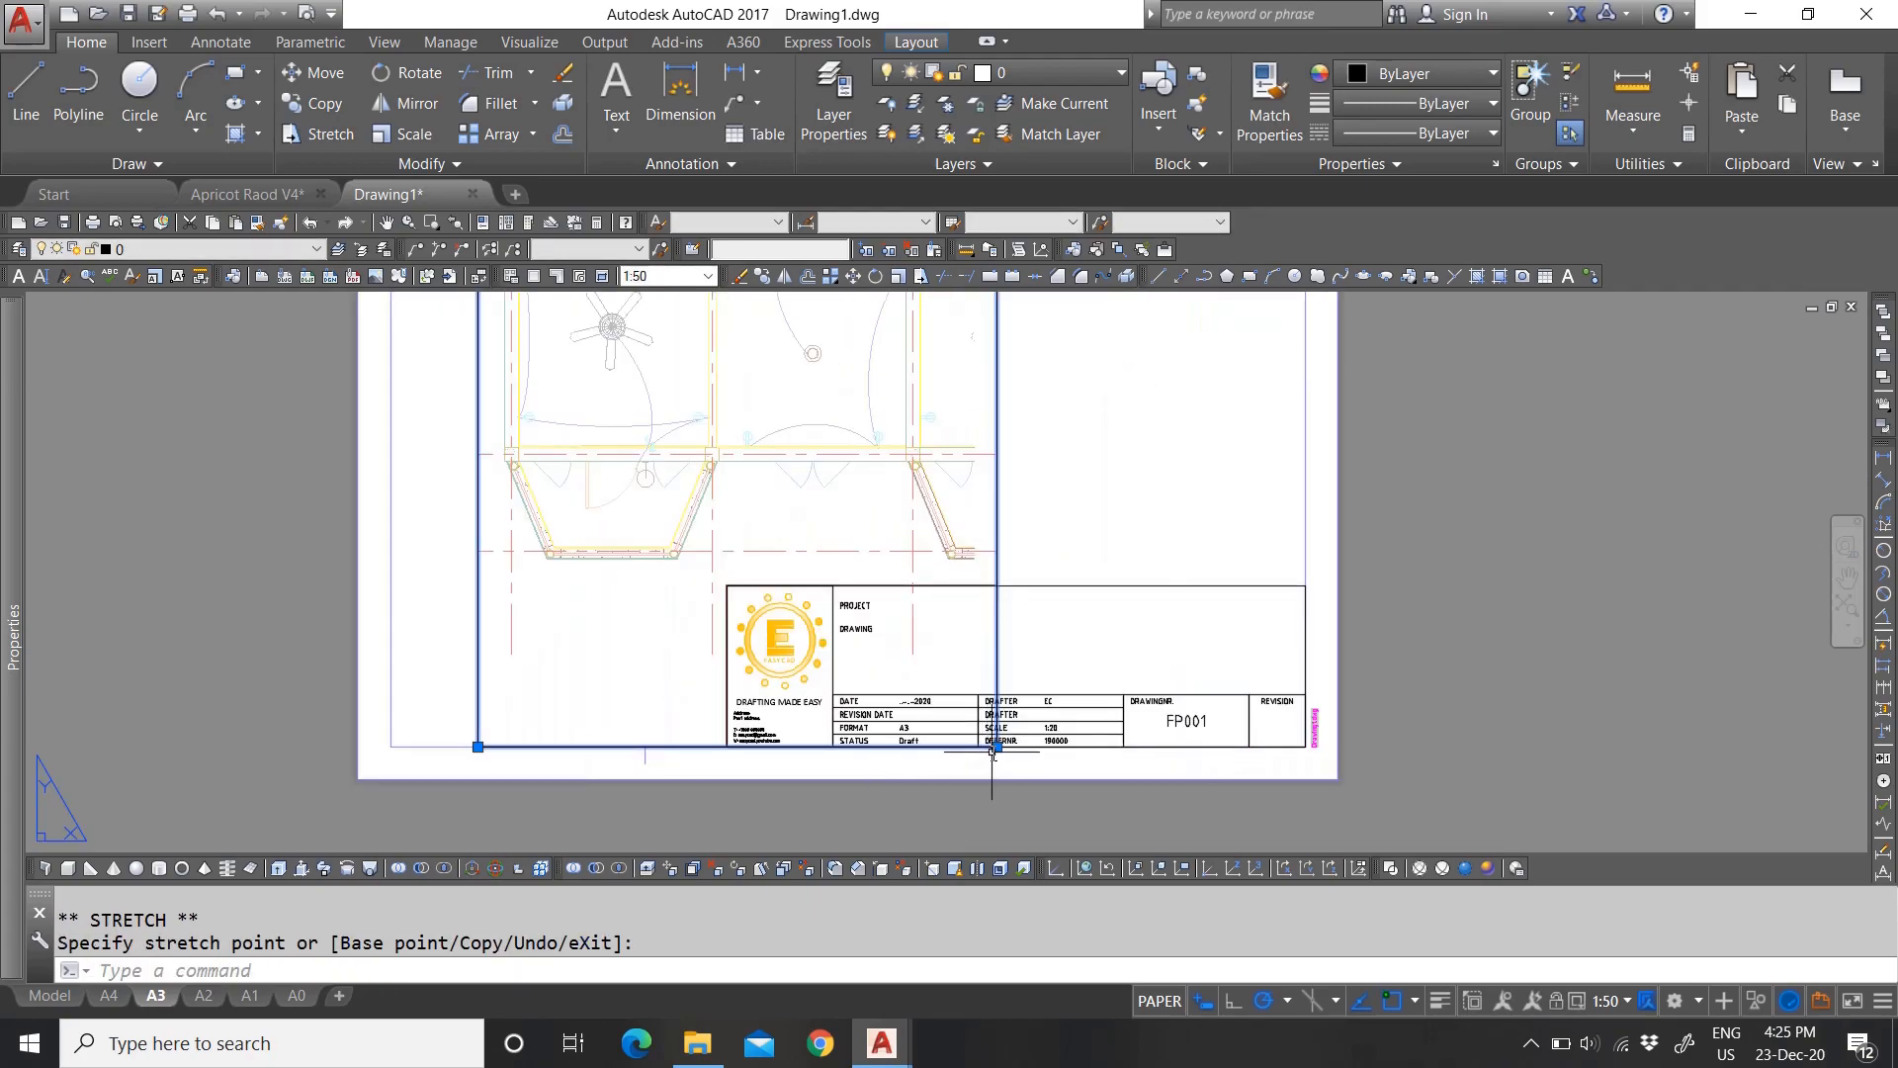
left_click(996, 748)
left_click(996, 581)
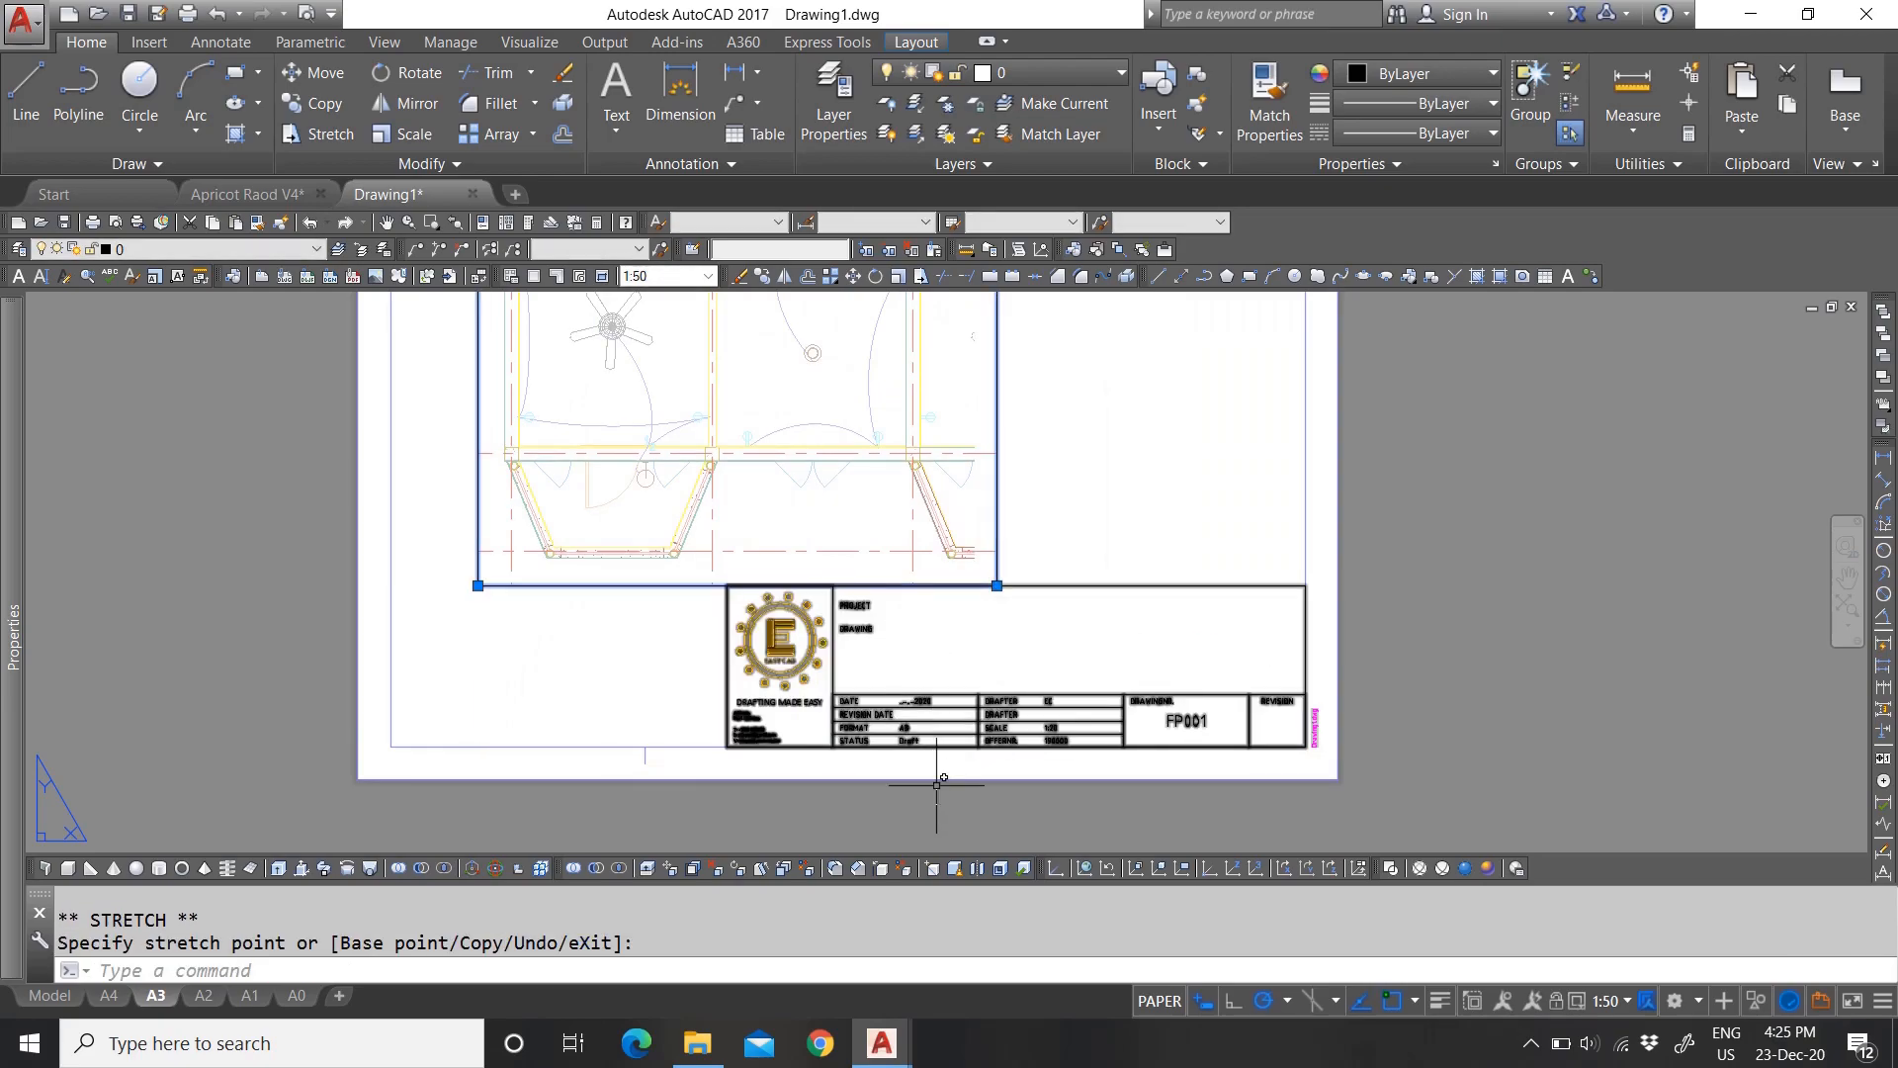
scroll(940, 781, "down", 6)
key("Escape")
Step: Copy the cropped plan viewport twice in place, using its upper-right corner as base and destination point
scroll(941, 586, "up", 2)
left_click(974, 633)
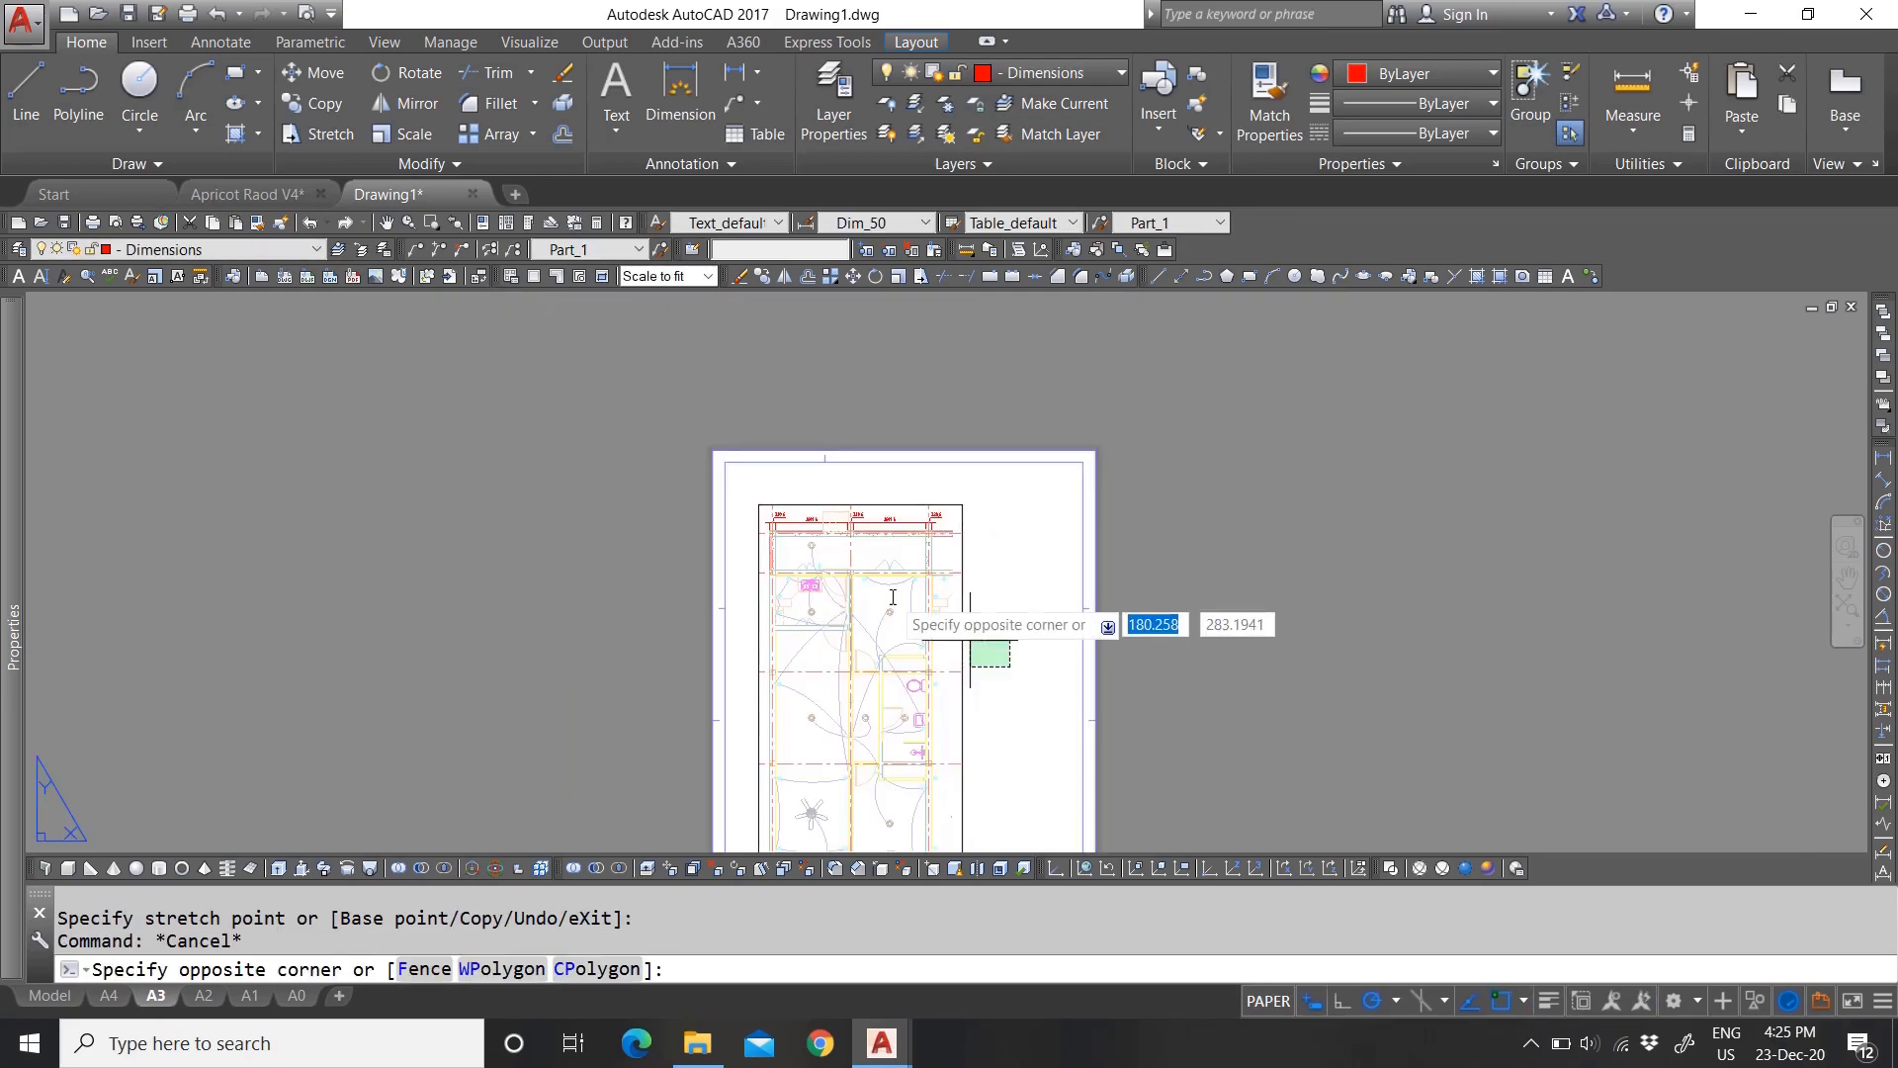
type("co")
key("Return")
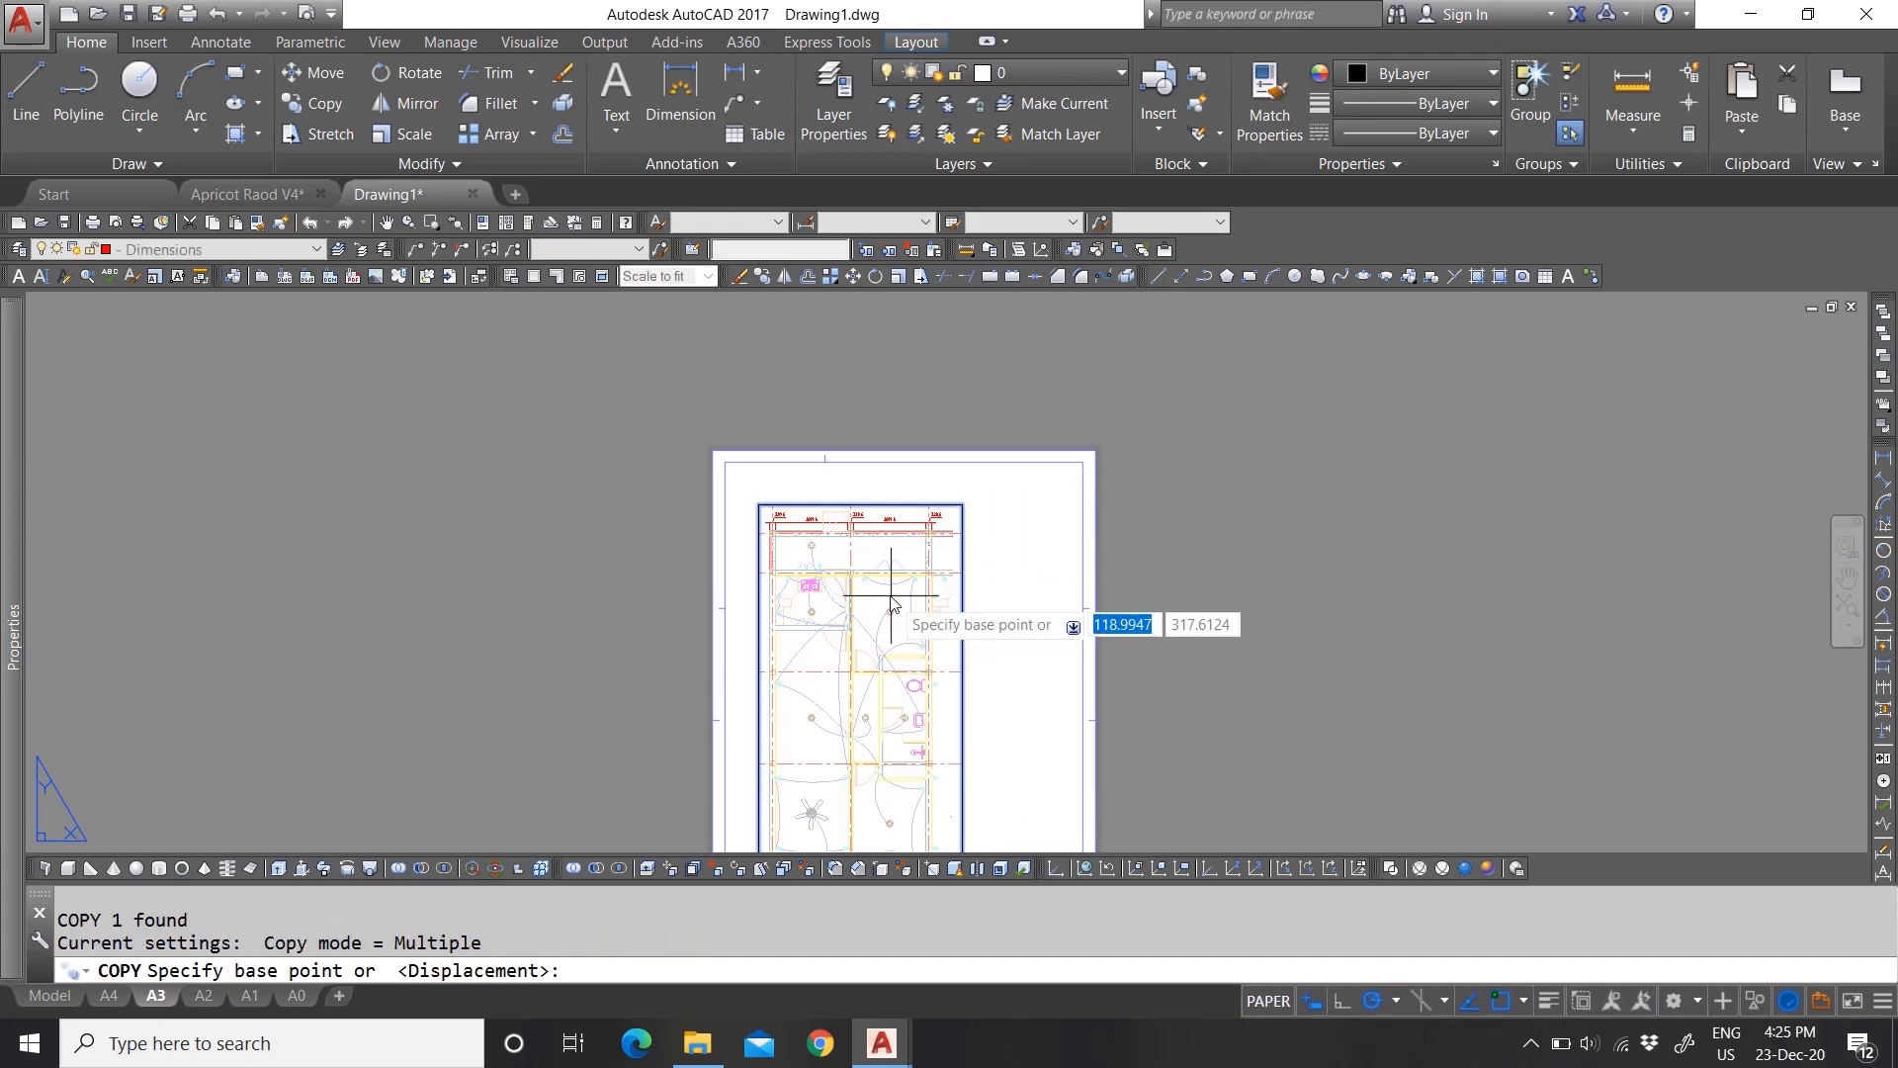
scroll(942, 534, "up", 2)
left_click(976, 486)
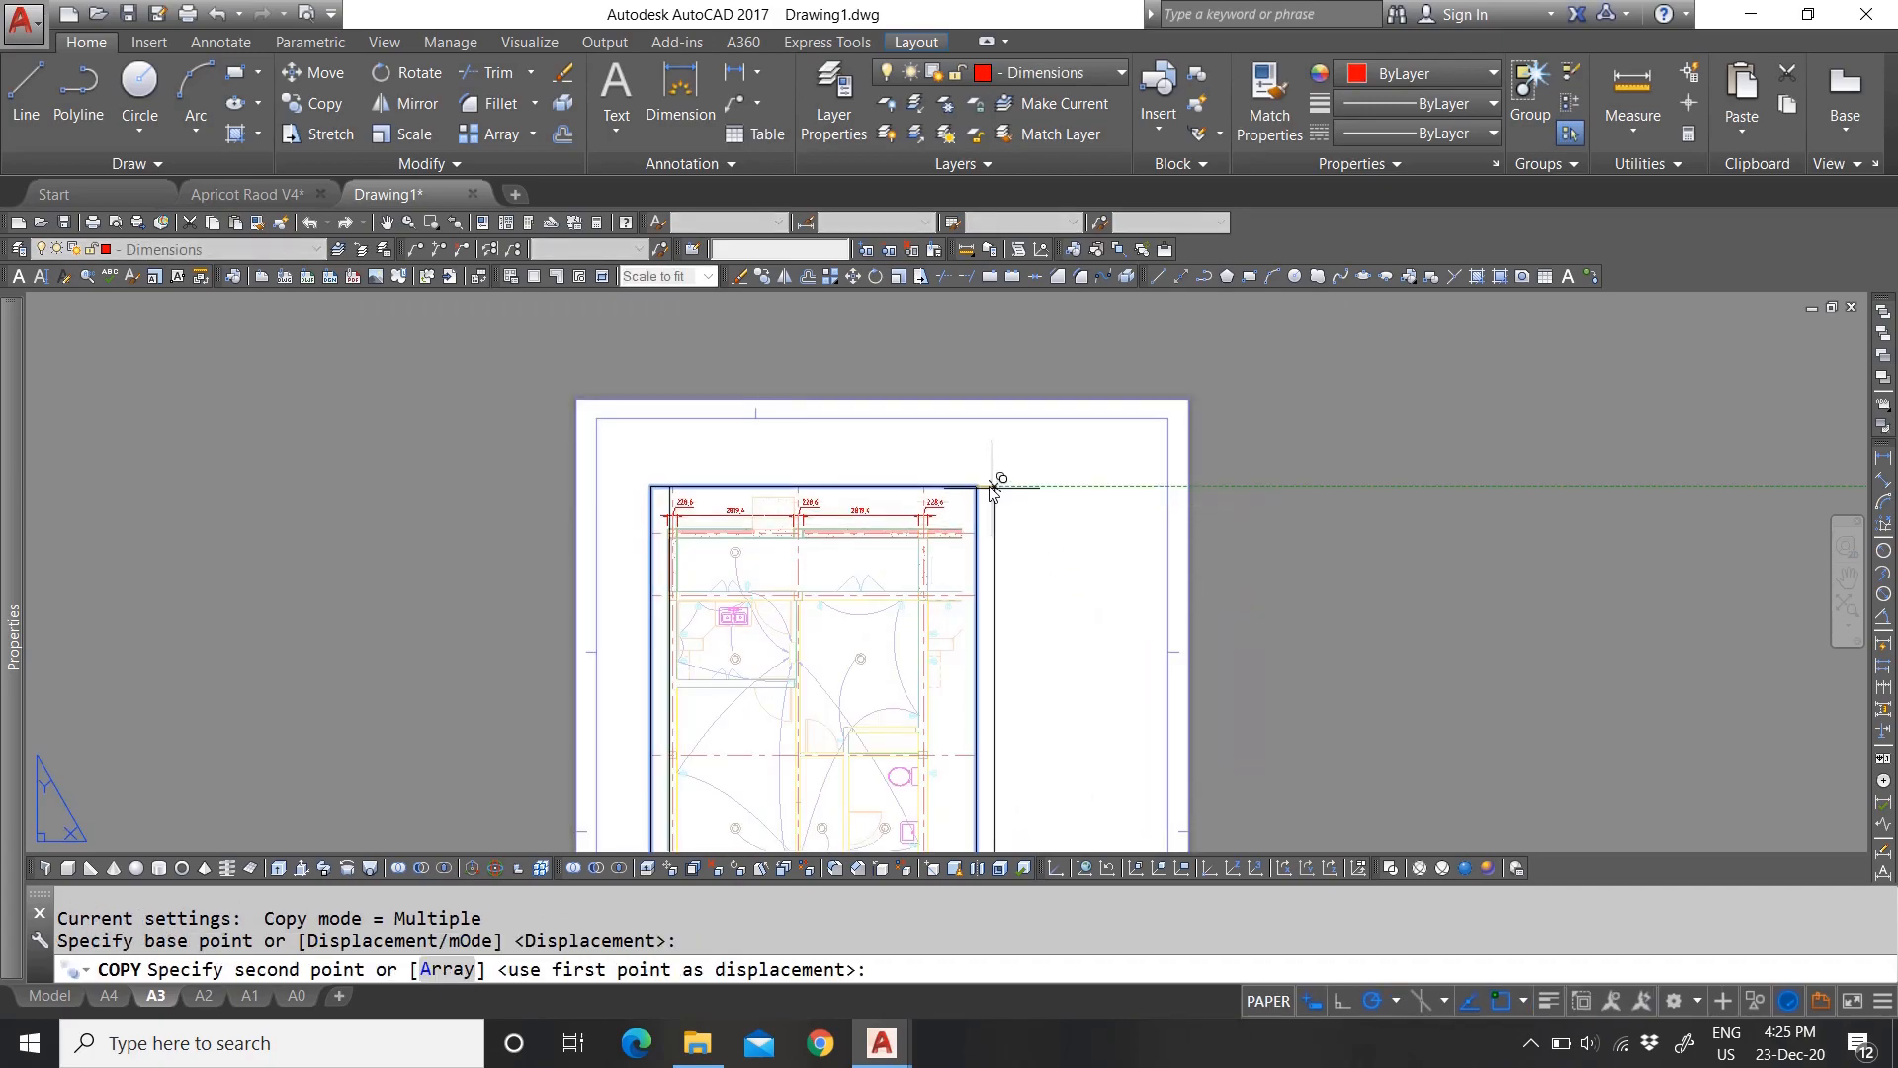
left_click(986, 481)
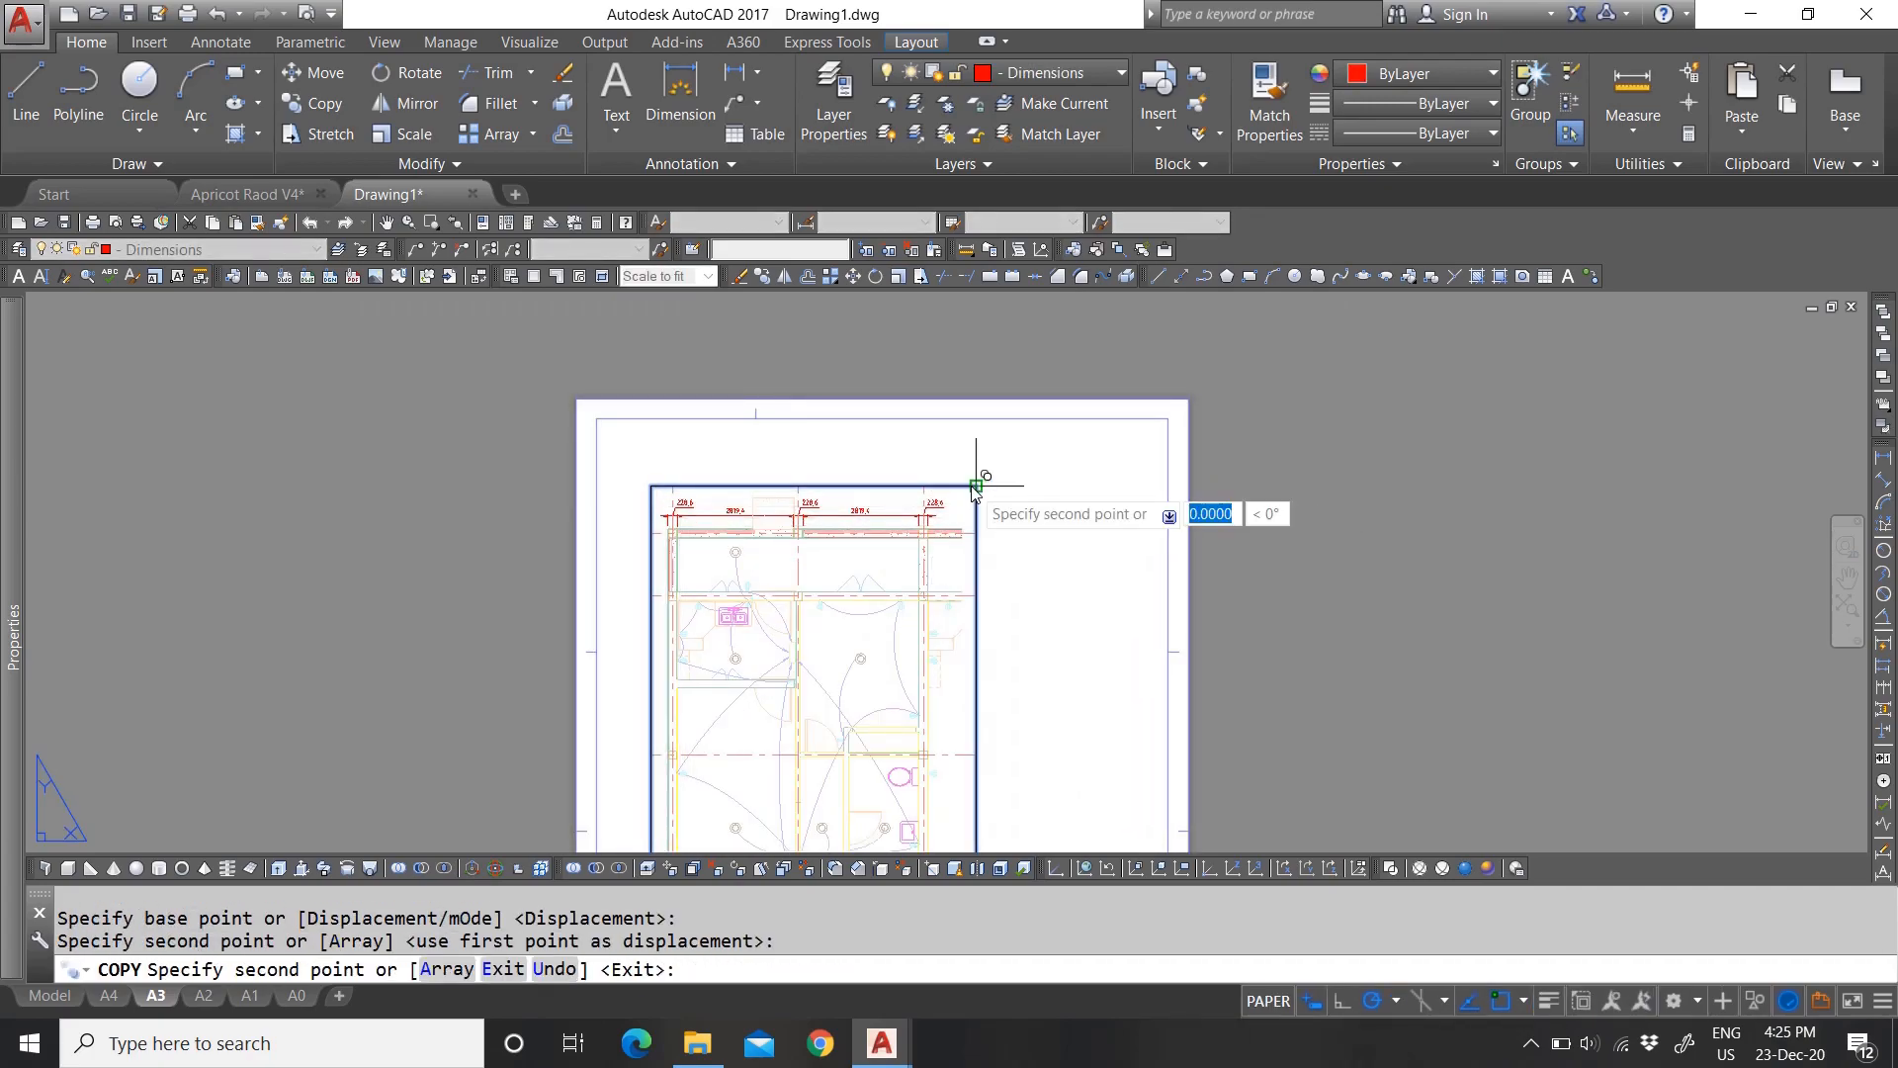
left_click(984, 496)
key("Escape")
Step: Stretch one viewport copy's right edge across to the far left of the plan viewport, past the numbered grid bubbles
scroll(989, 501, "down", 4)
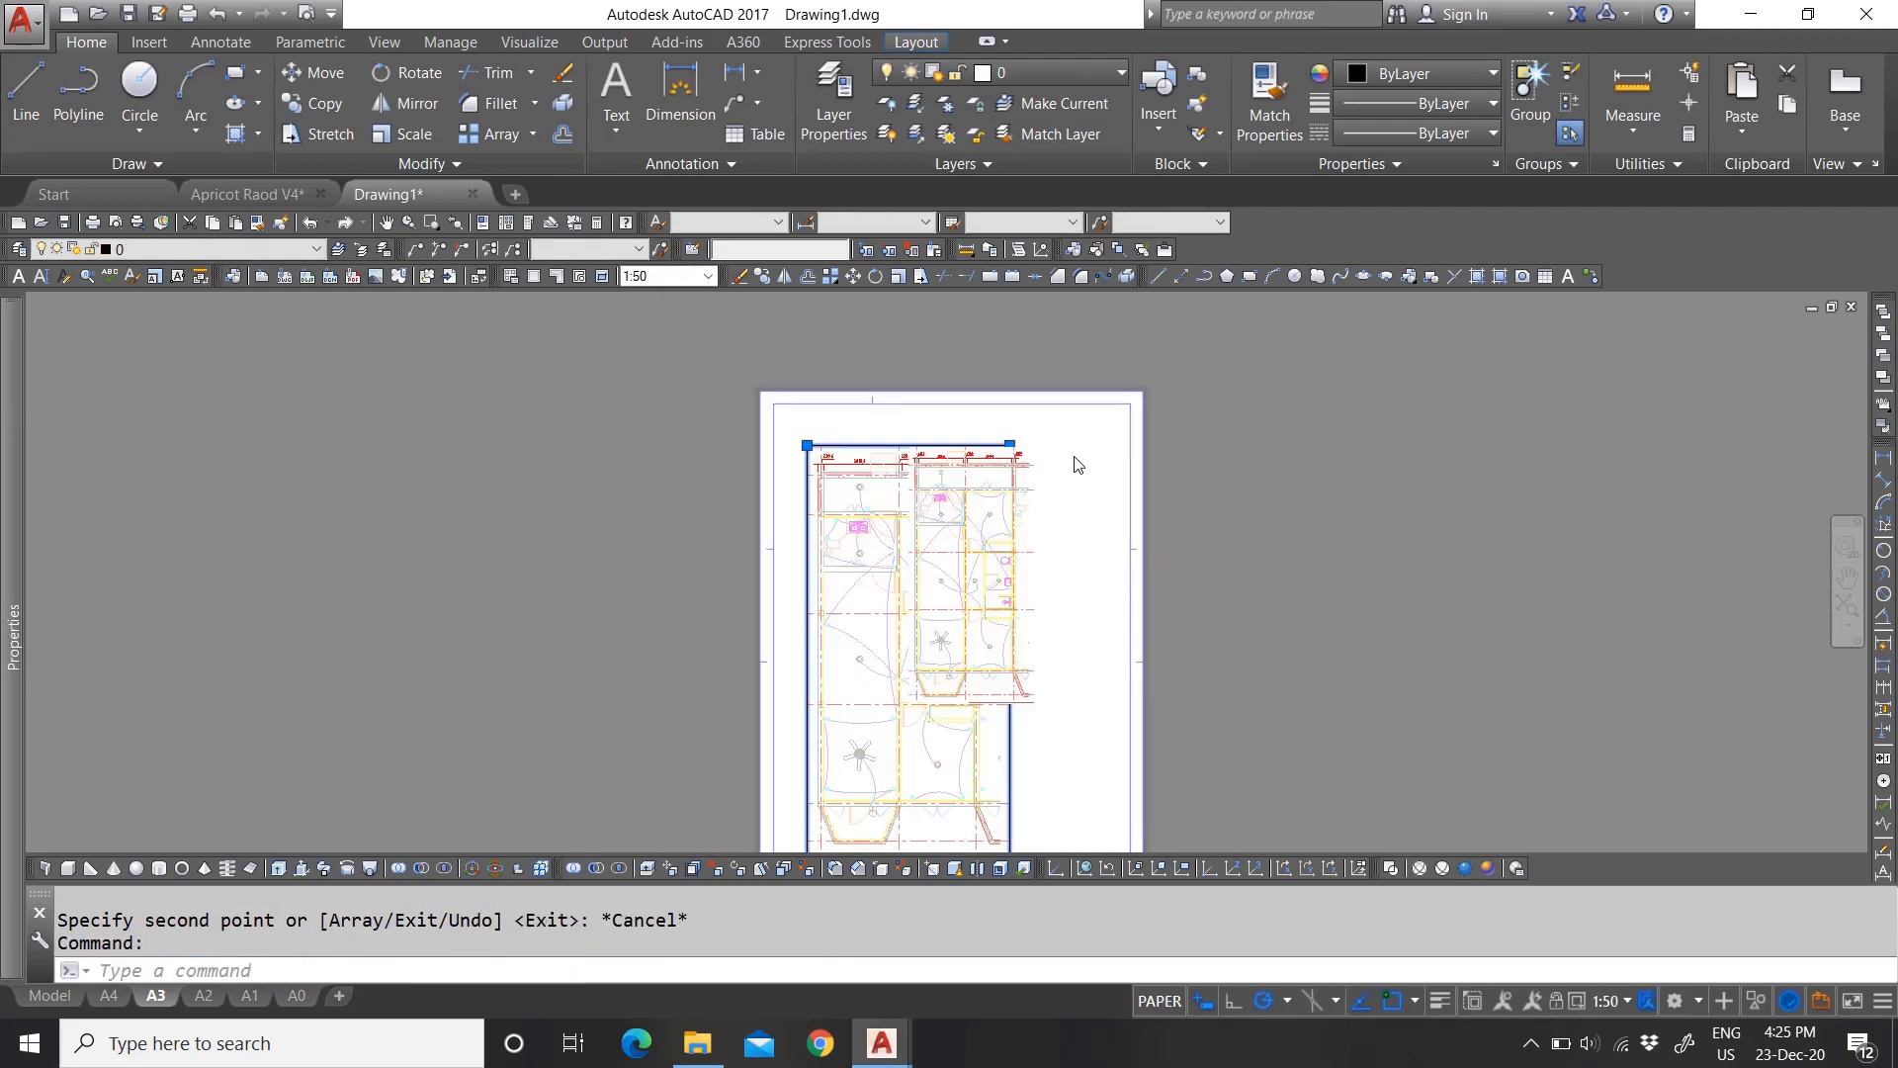
left_click(1035, 448)
left_click(740, 447)
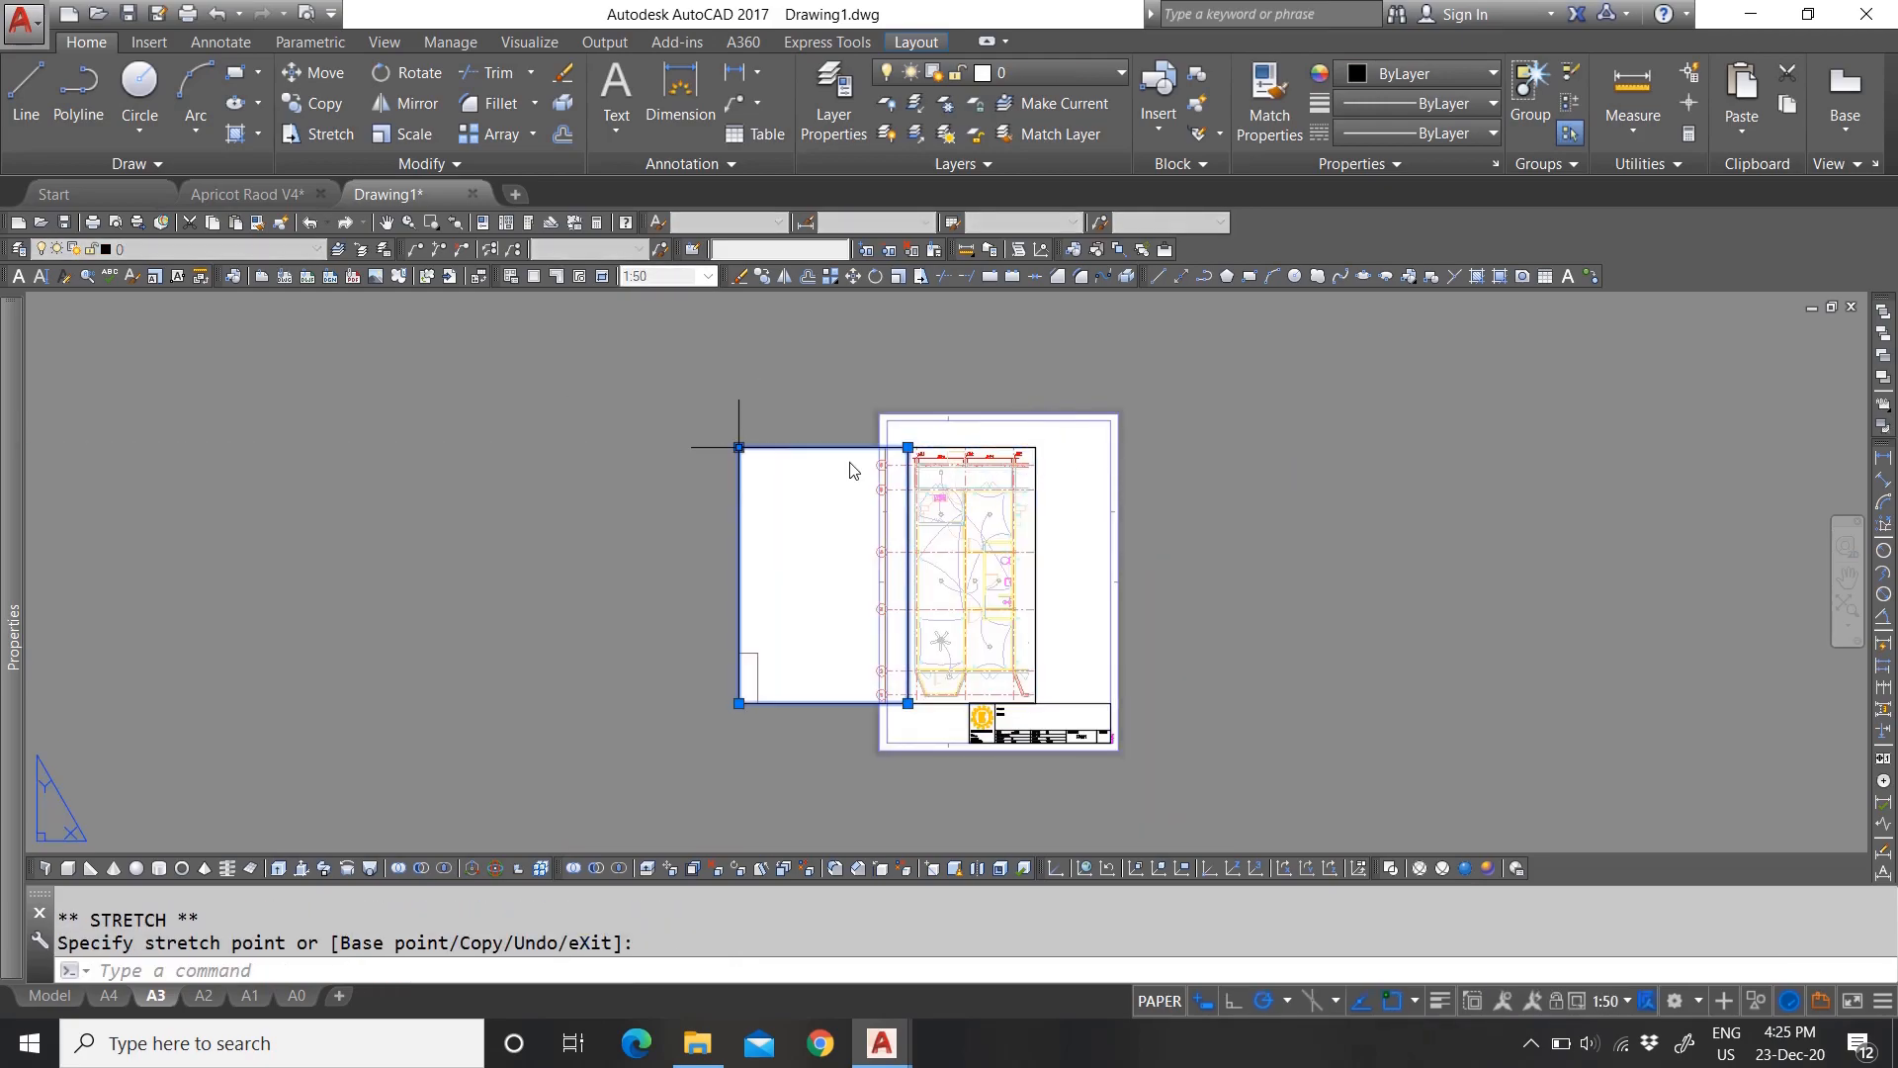
key("Escape")
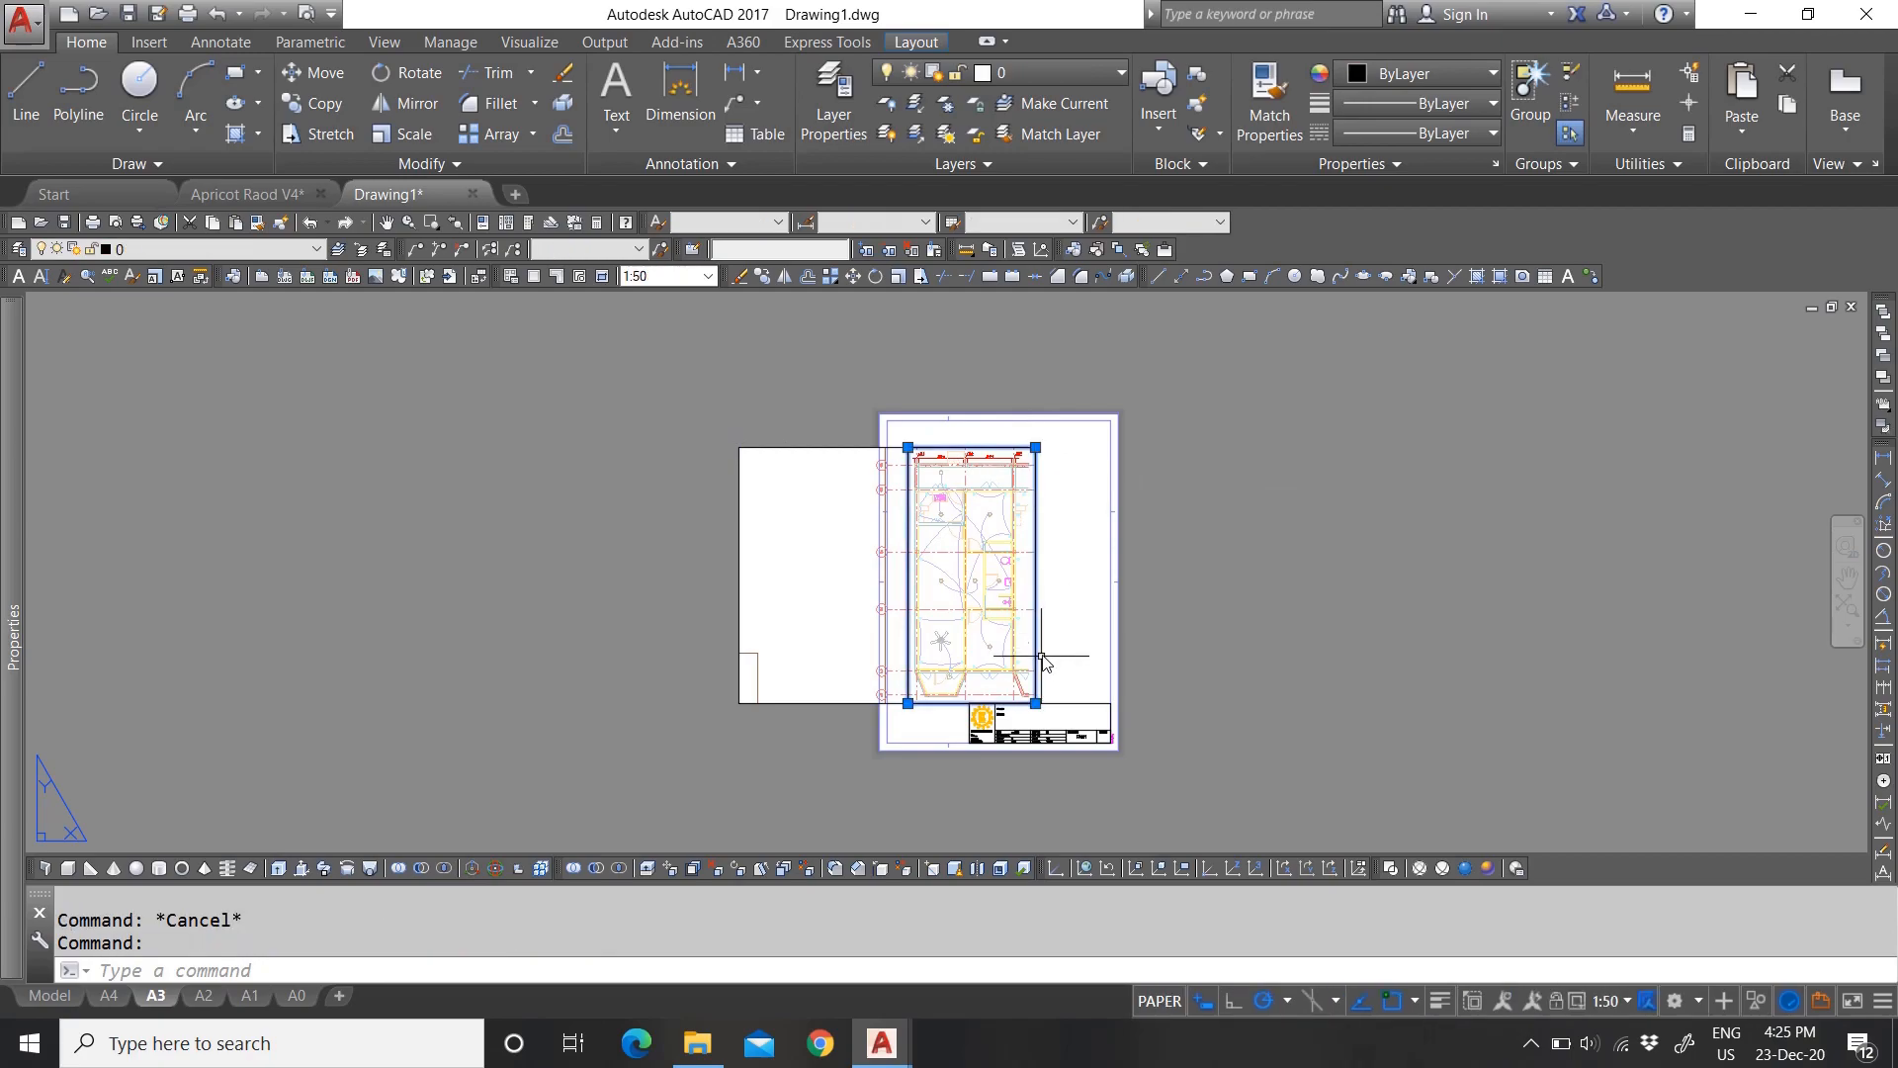
Step: Flip the other viewport copy above the plan viewport and crop it to a strip around grid bubbles A to C
left_click(1035, 703)
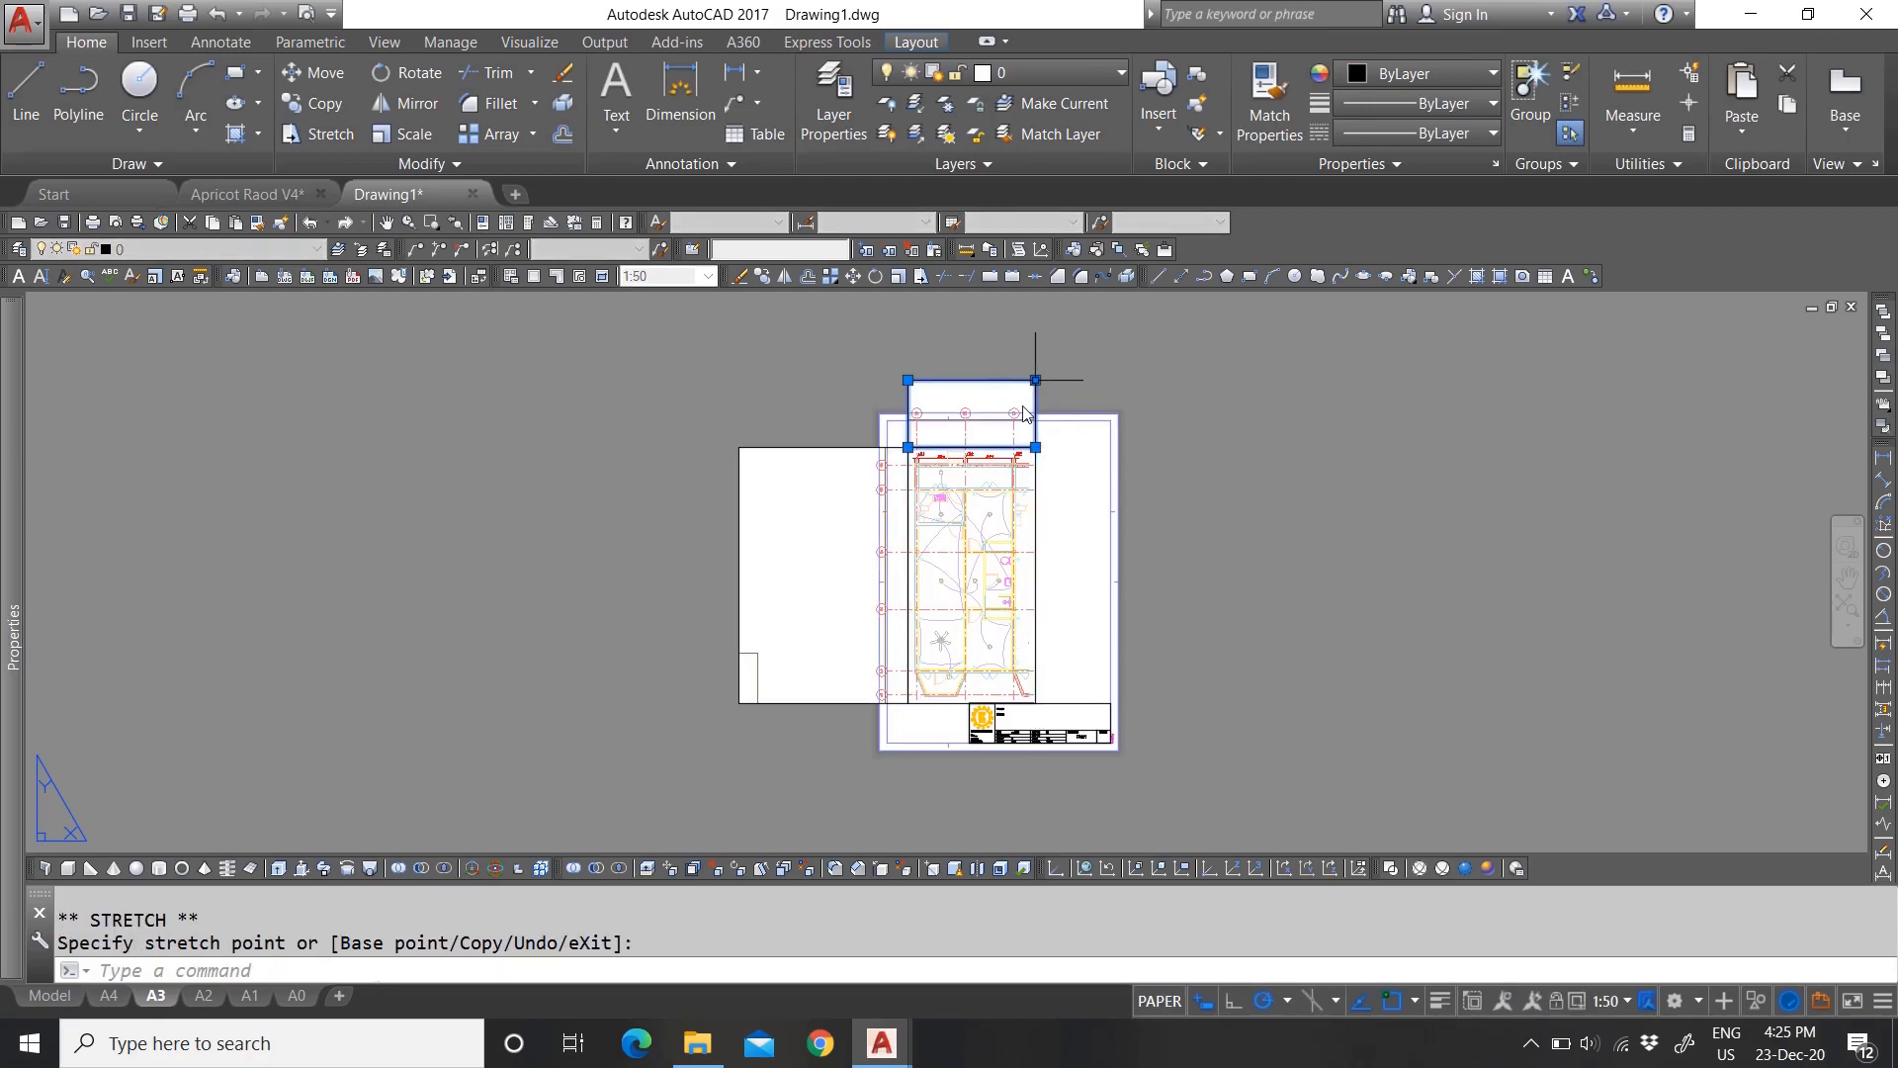
scroll(1025, 432, "up", 4)
scroll(1057, 526, "down", 2)
scroll(1046, 440, "up", 2)
left_click(1075, 349)
scroll(1070, 425, "up", 4)
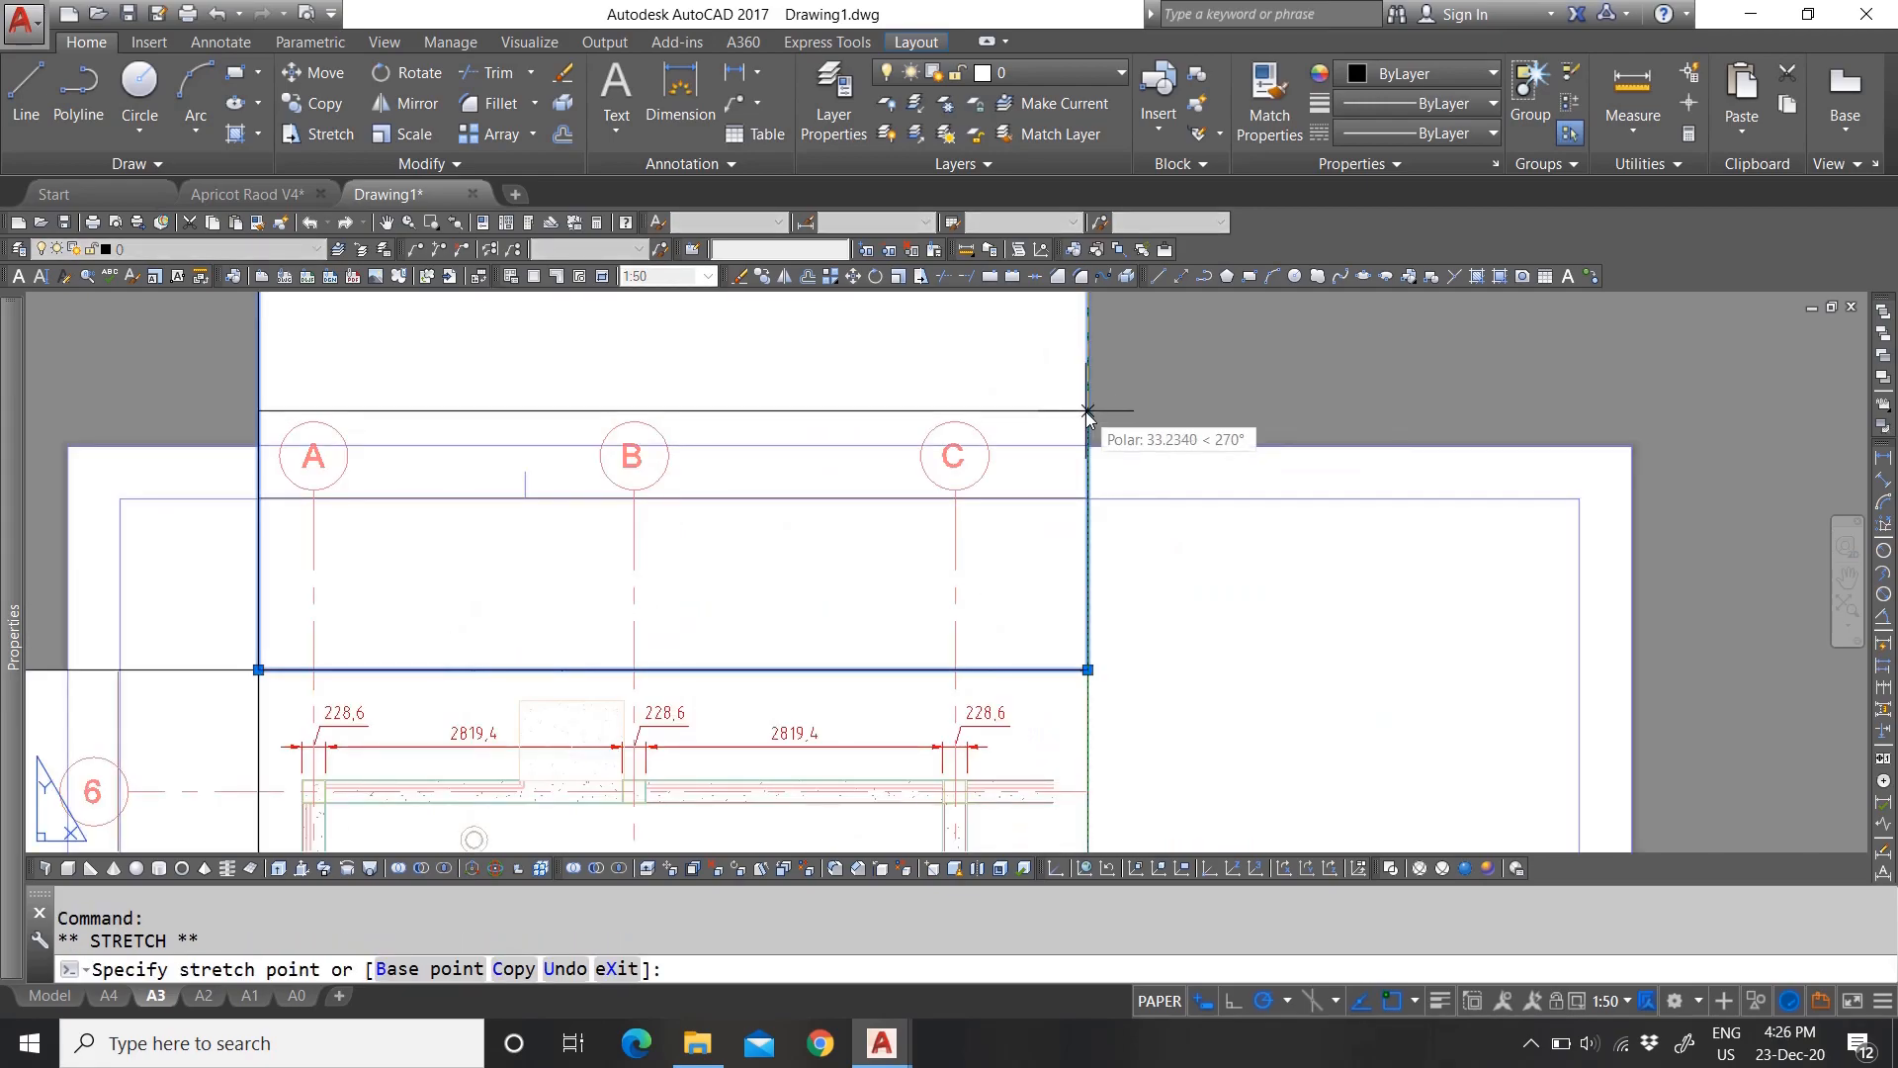
left_click(1085, 411)
left_click(1087, 557)
Step: Move the strip viewport with bubbles A to C down until its upper edge meets the sheet's inner frame
type("m")
key("Return")
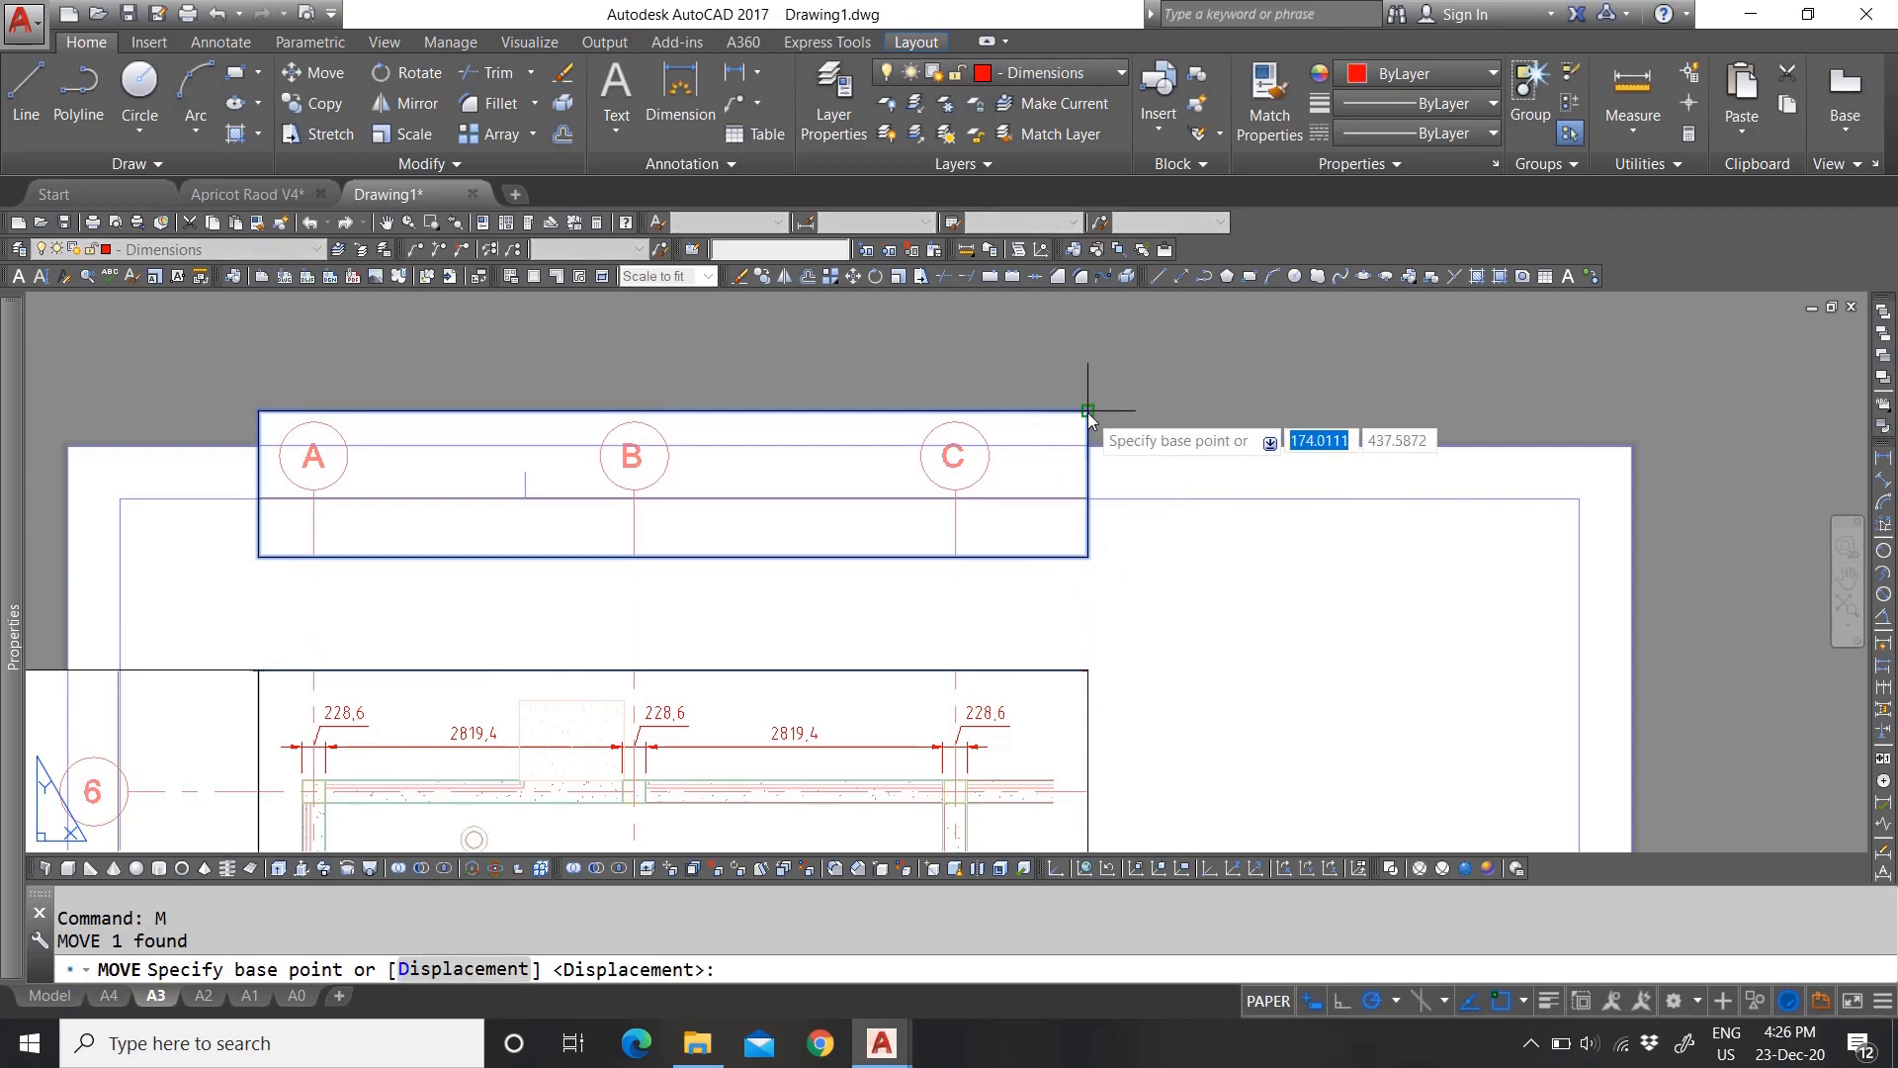
left_click(1088, 411)
left_click(1088, 499)
Step: Stretch the A to C strip viewport's lower edge down onto the plan viewport's upper edge
left_click(1106, 598)
left_click(1063, 667)
scroll(1063, 667, "up", 5)
left_click(1157, 541)
left_click(1160, 543)
left_click(1163, 538)
key("Escape")
Step: Crop the left viewport copy's outer edge inward to just outside the numbered grid bubbles
scroll(1081, 518, "down", 3)
scroll(636, 494, "down", 2)
left_click(514, 488)
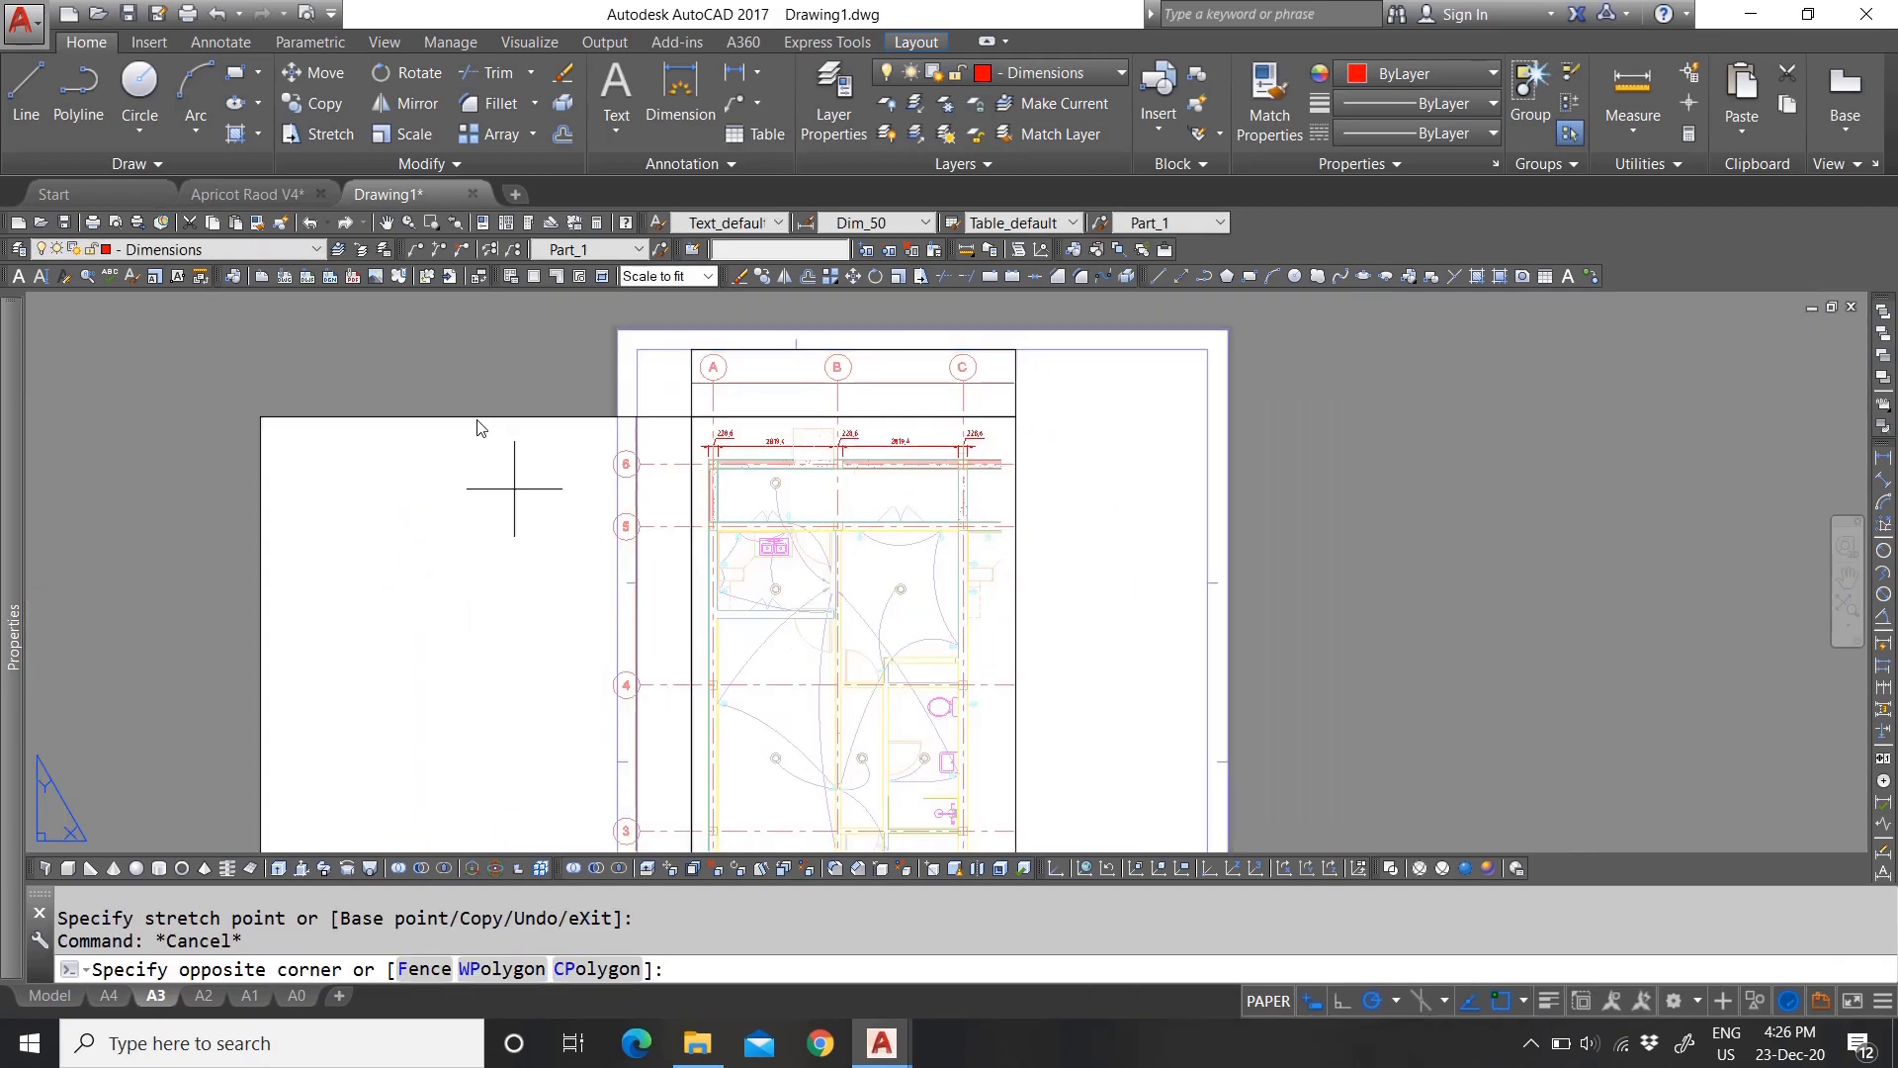
left_click(475, 401)
scroll(548, 427, "down", 4)
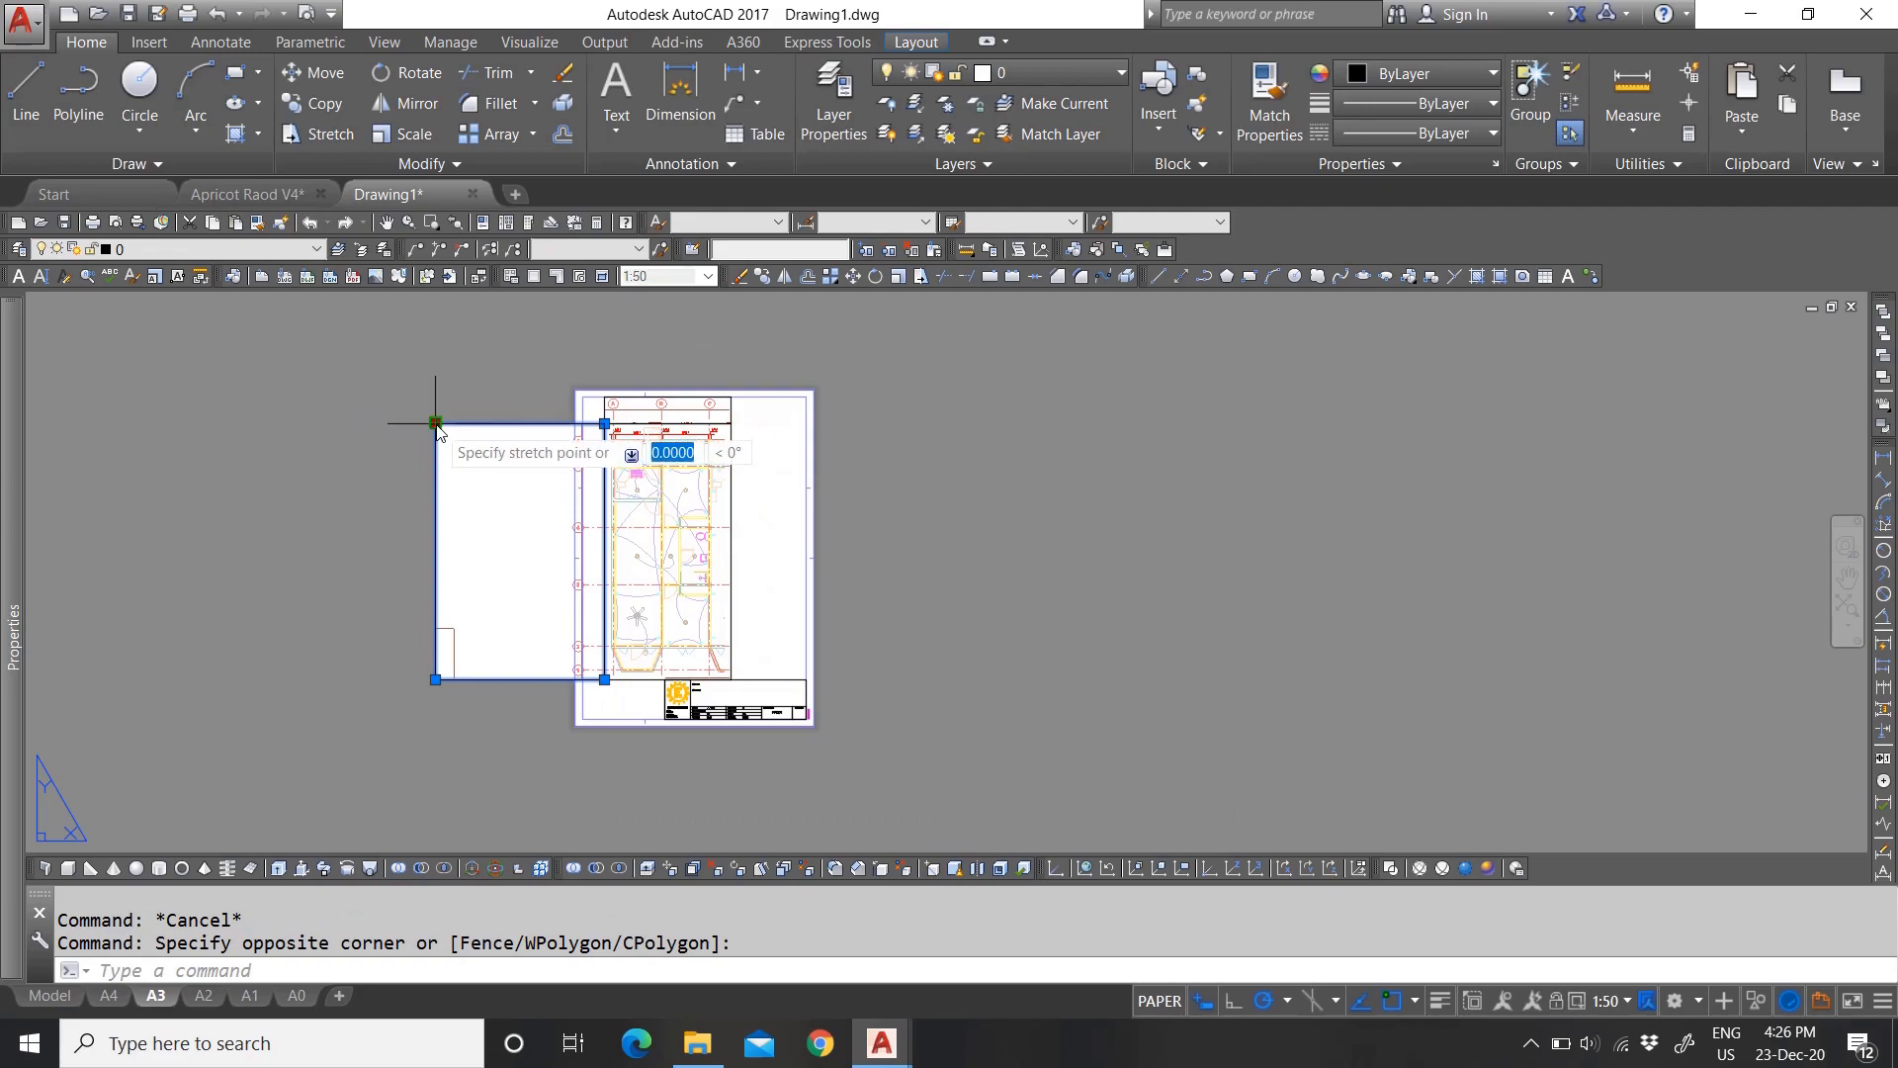
left_click(436, 424)
scroll(554, 427, "up", 8)
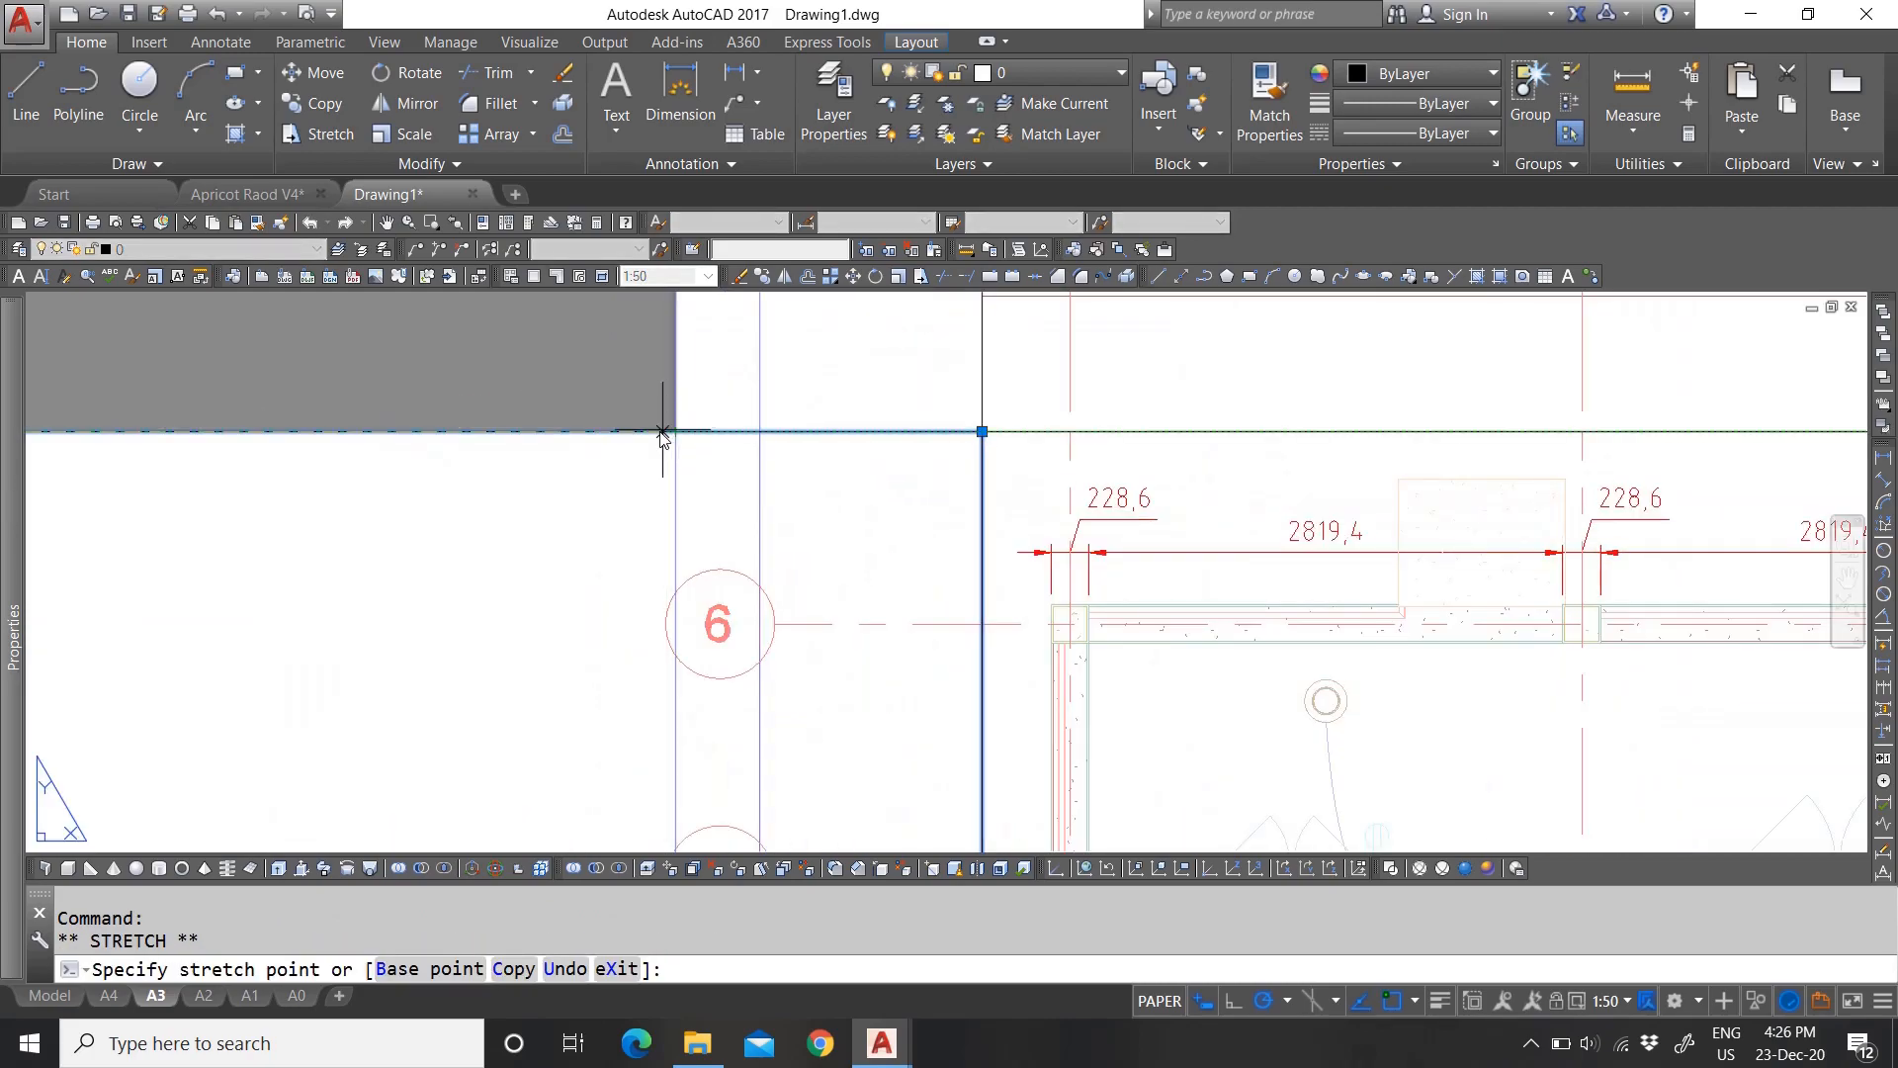
left_click(653, 431)
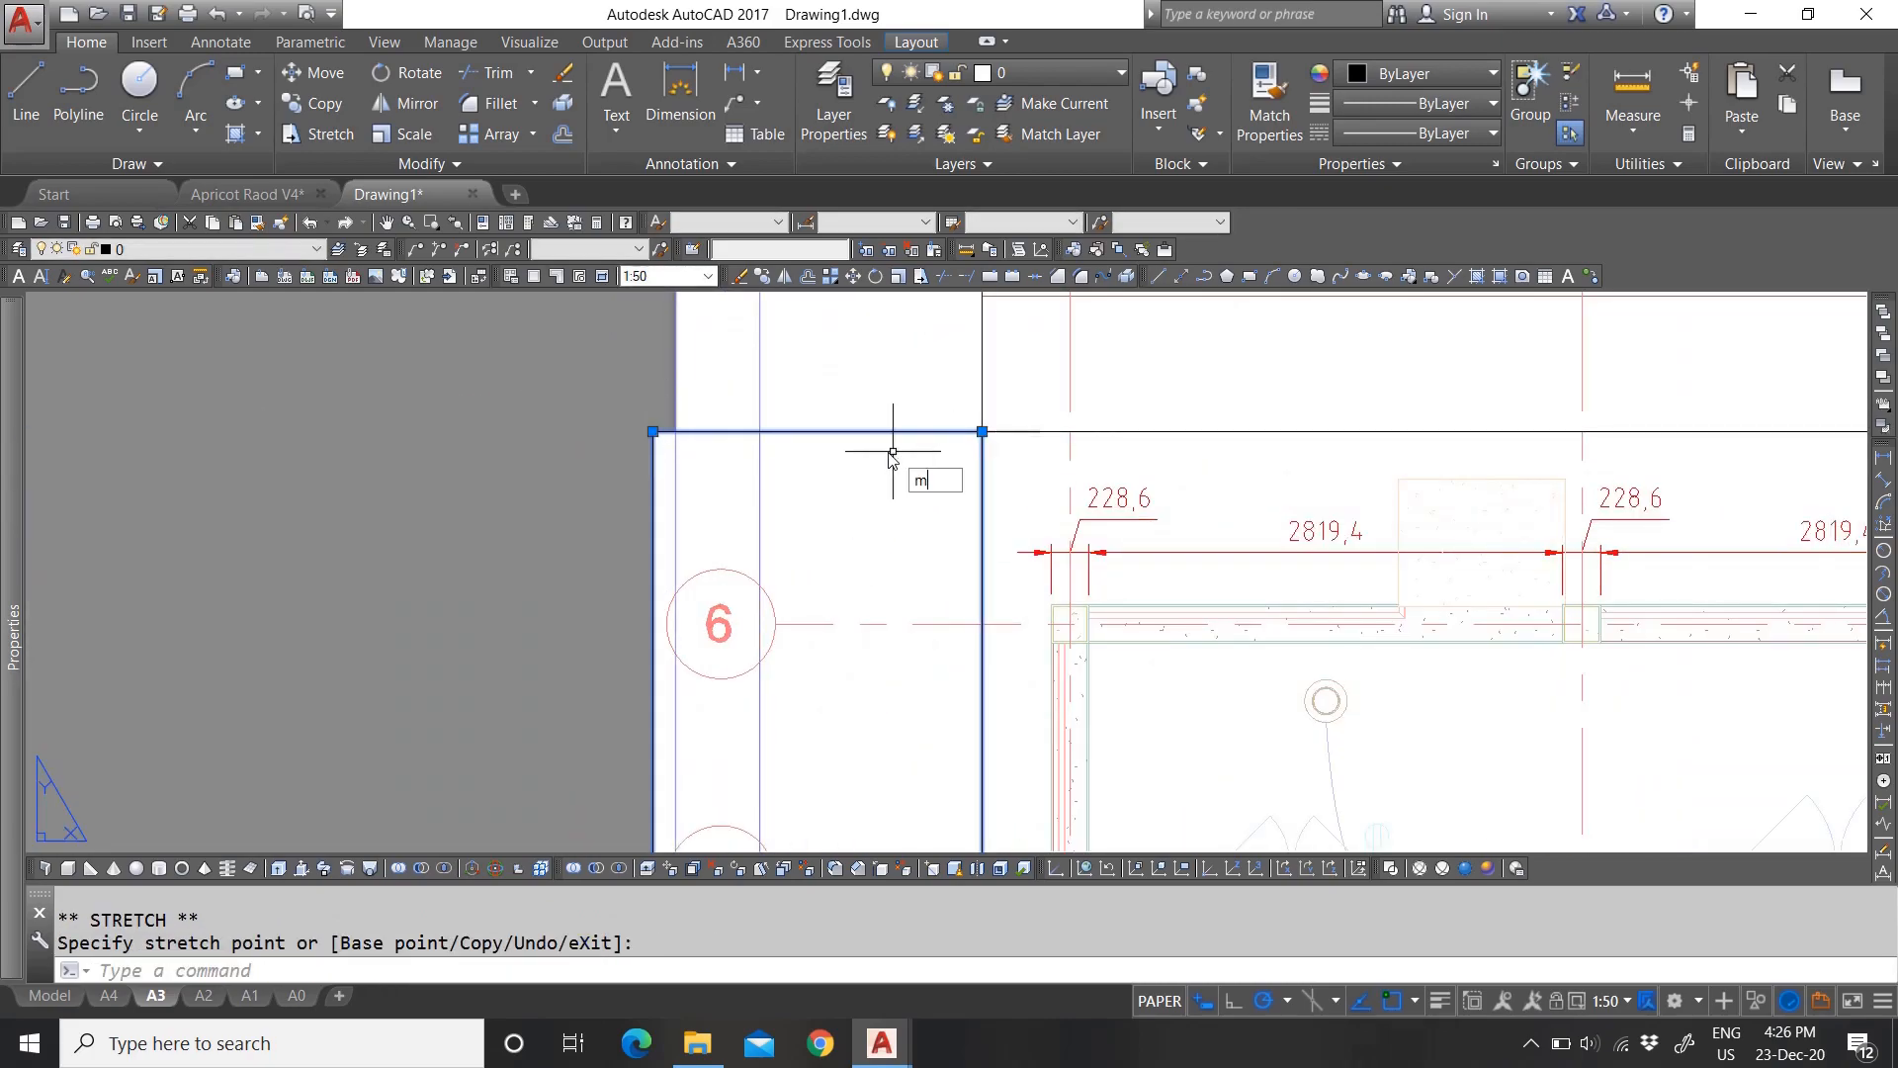
Step: Move the viewport with the numbered bubbles right until its left edge lies on the sheet's inner frame
type("m")
key("Return")
left_click(653, 432)
left_click(760, 438)
Step: Pull the numbered-bubble viewport's right edge back to the plan viewport's left edge
left_click(1088, 431)
left_click(1089, 431)
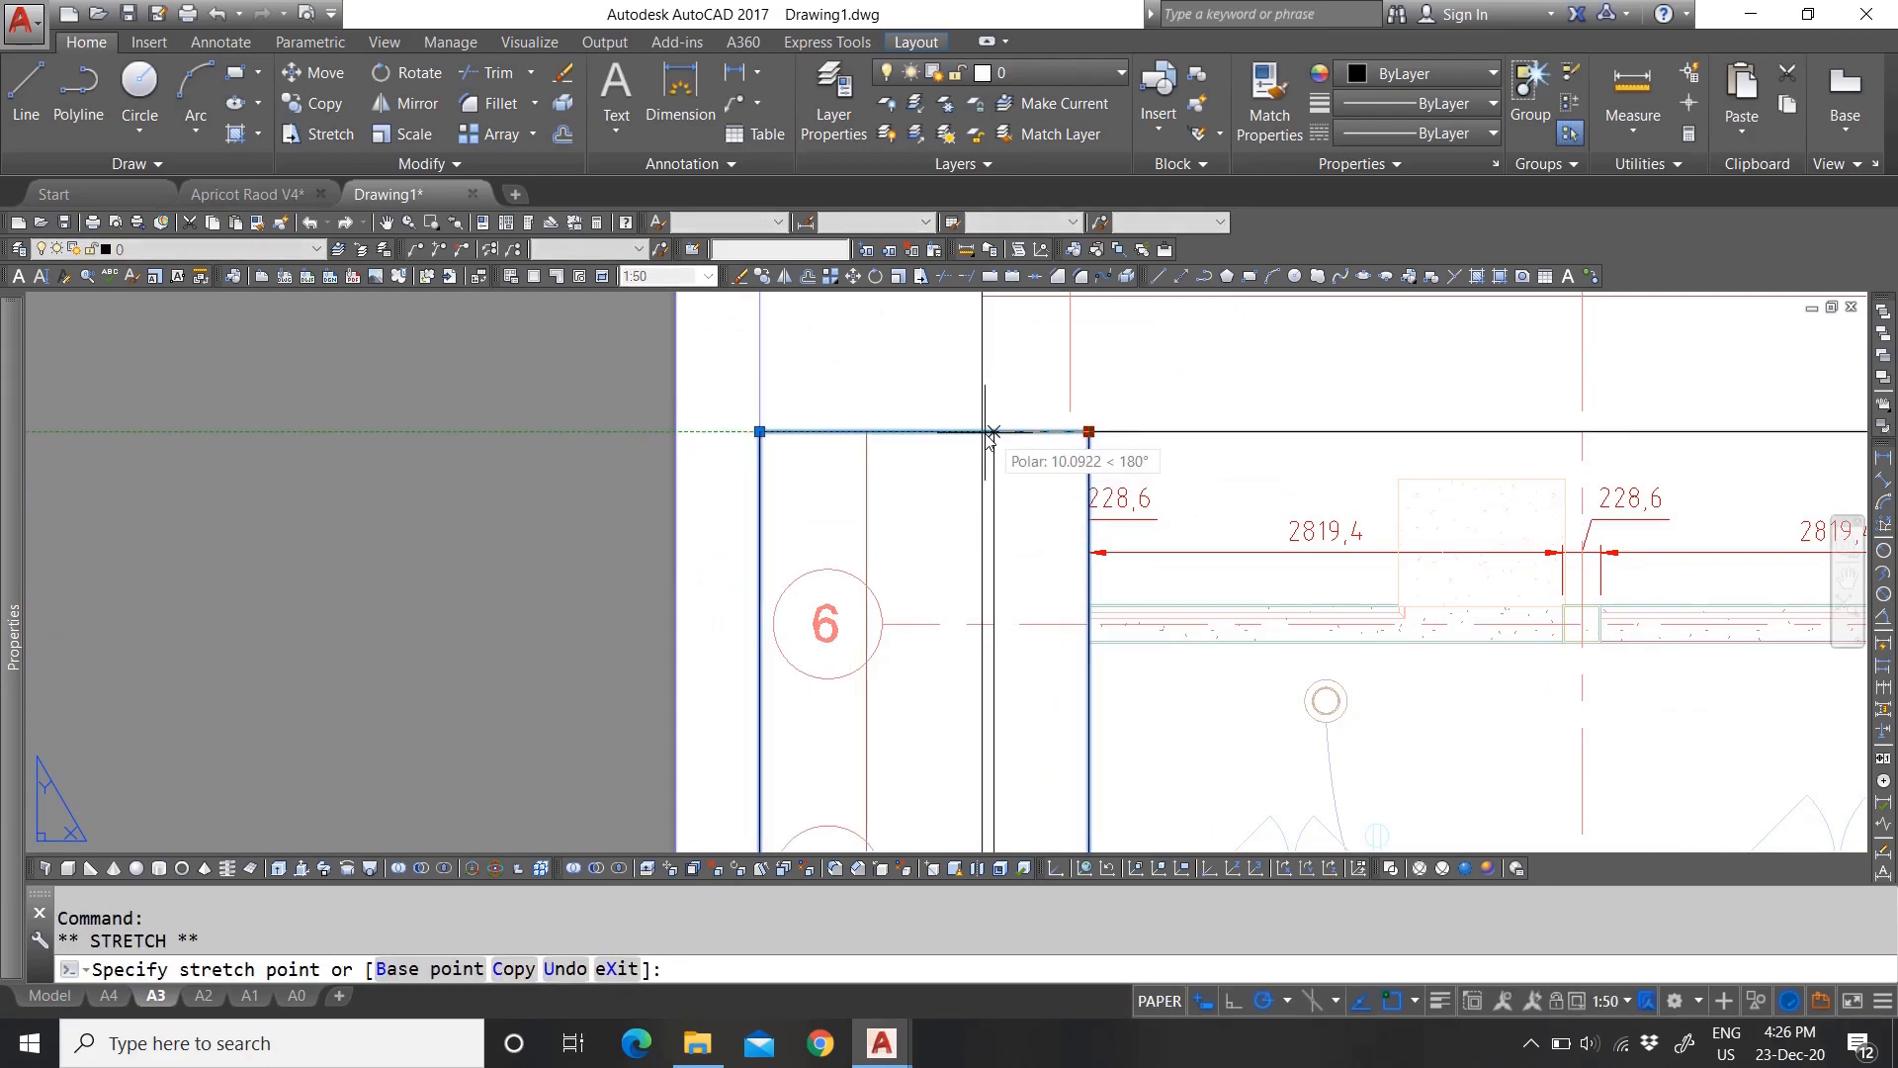
left_click(984, 432)
key("Escape")
Step: Review the assembled viewports on the A3 sheet, from the grid bubbles down to the title block
scroll(825, 455, "down", 8)
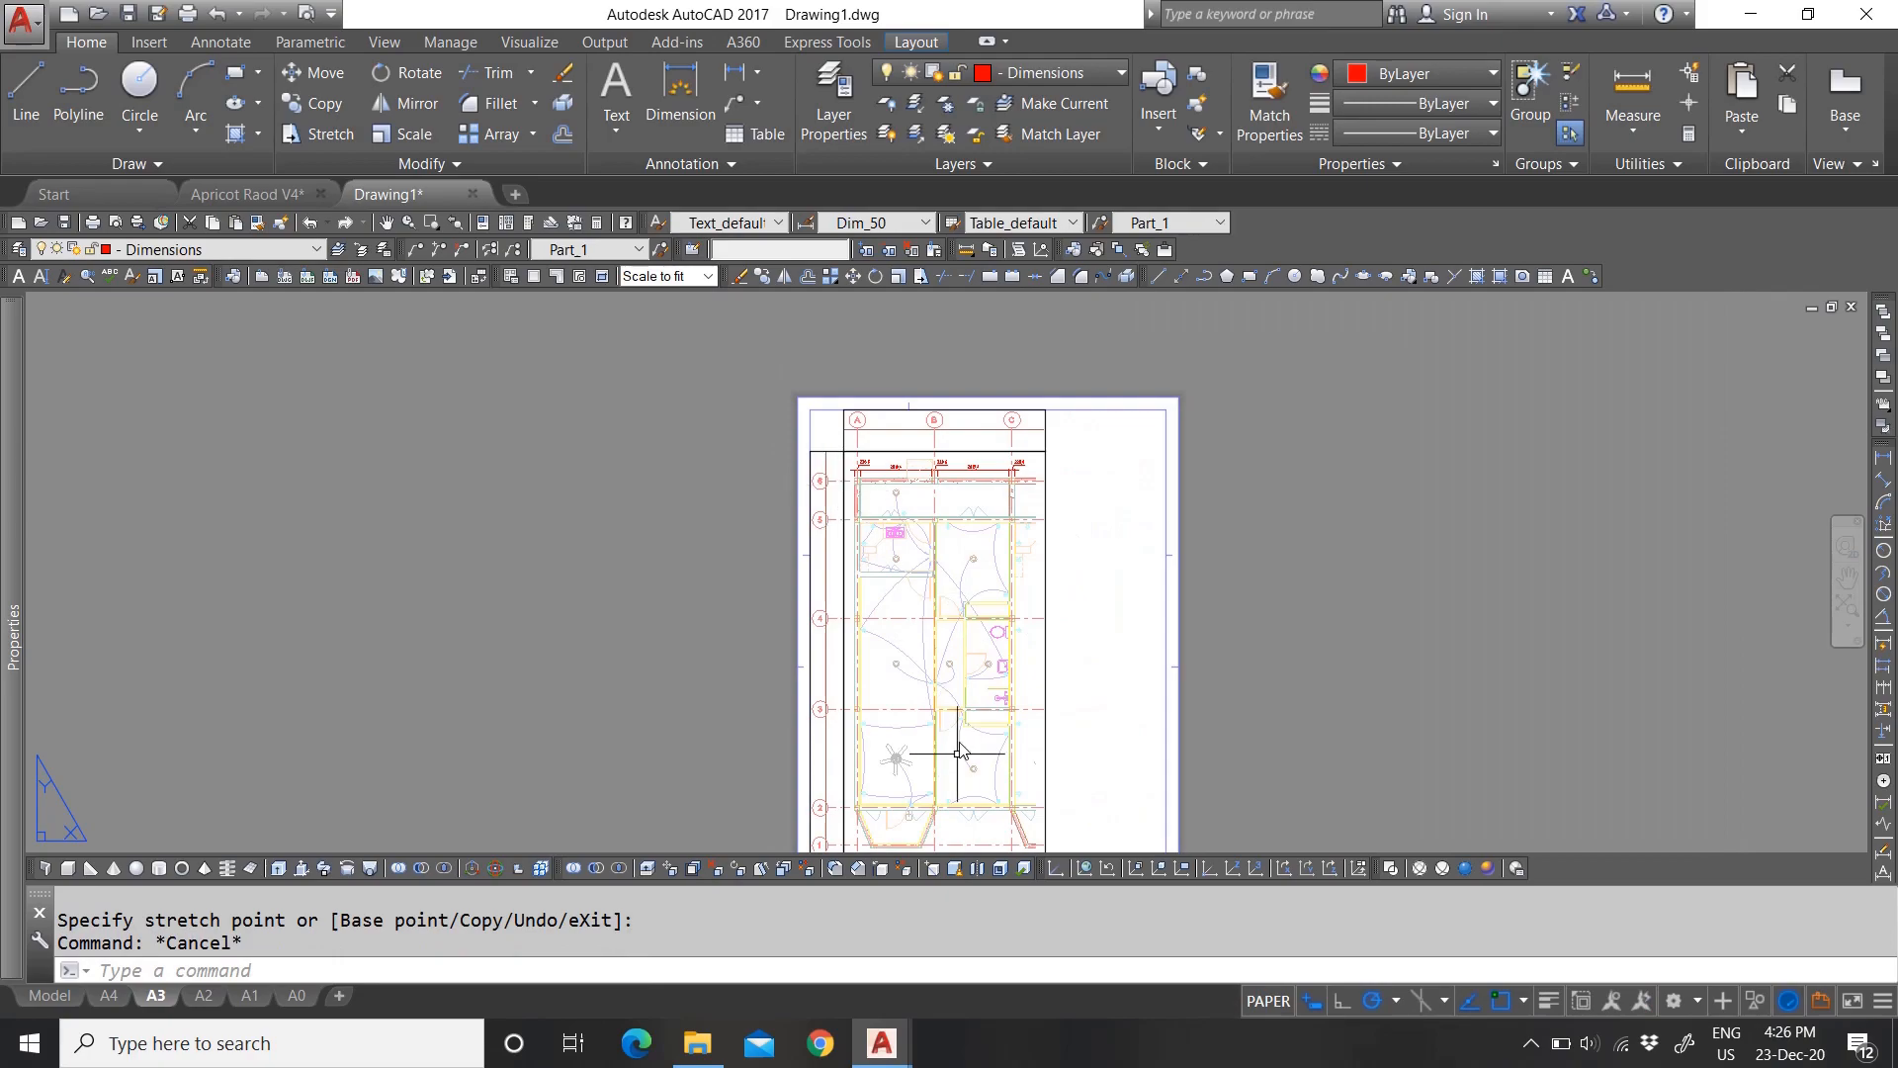
scroll(938, 708, "down", 5)
scroll(926, 830, "up", 5)
key("Escape")
scroll(930, 697, "down", 2)
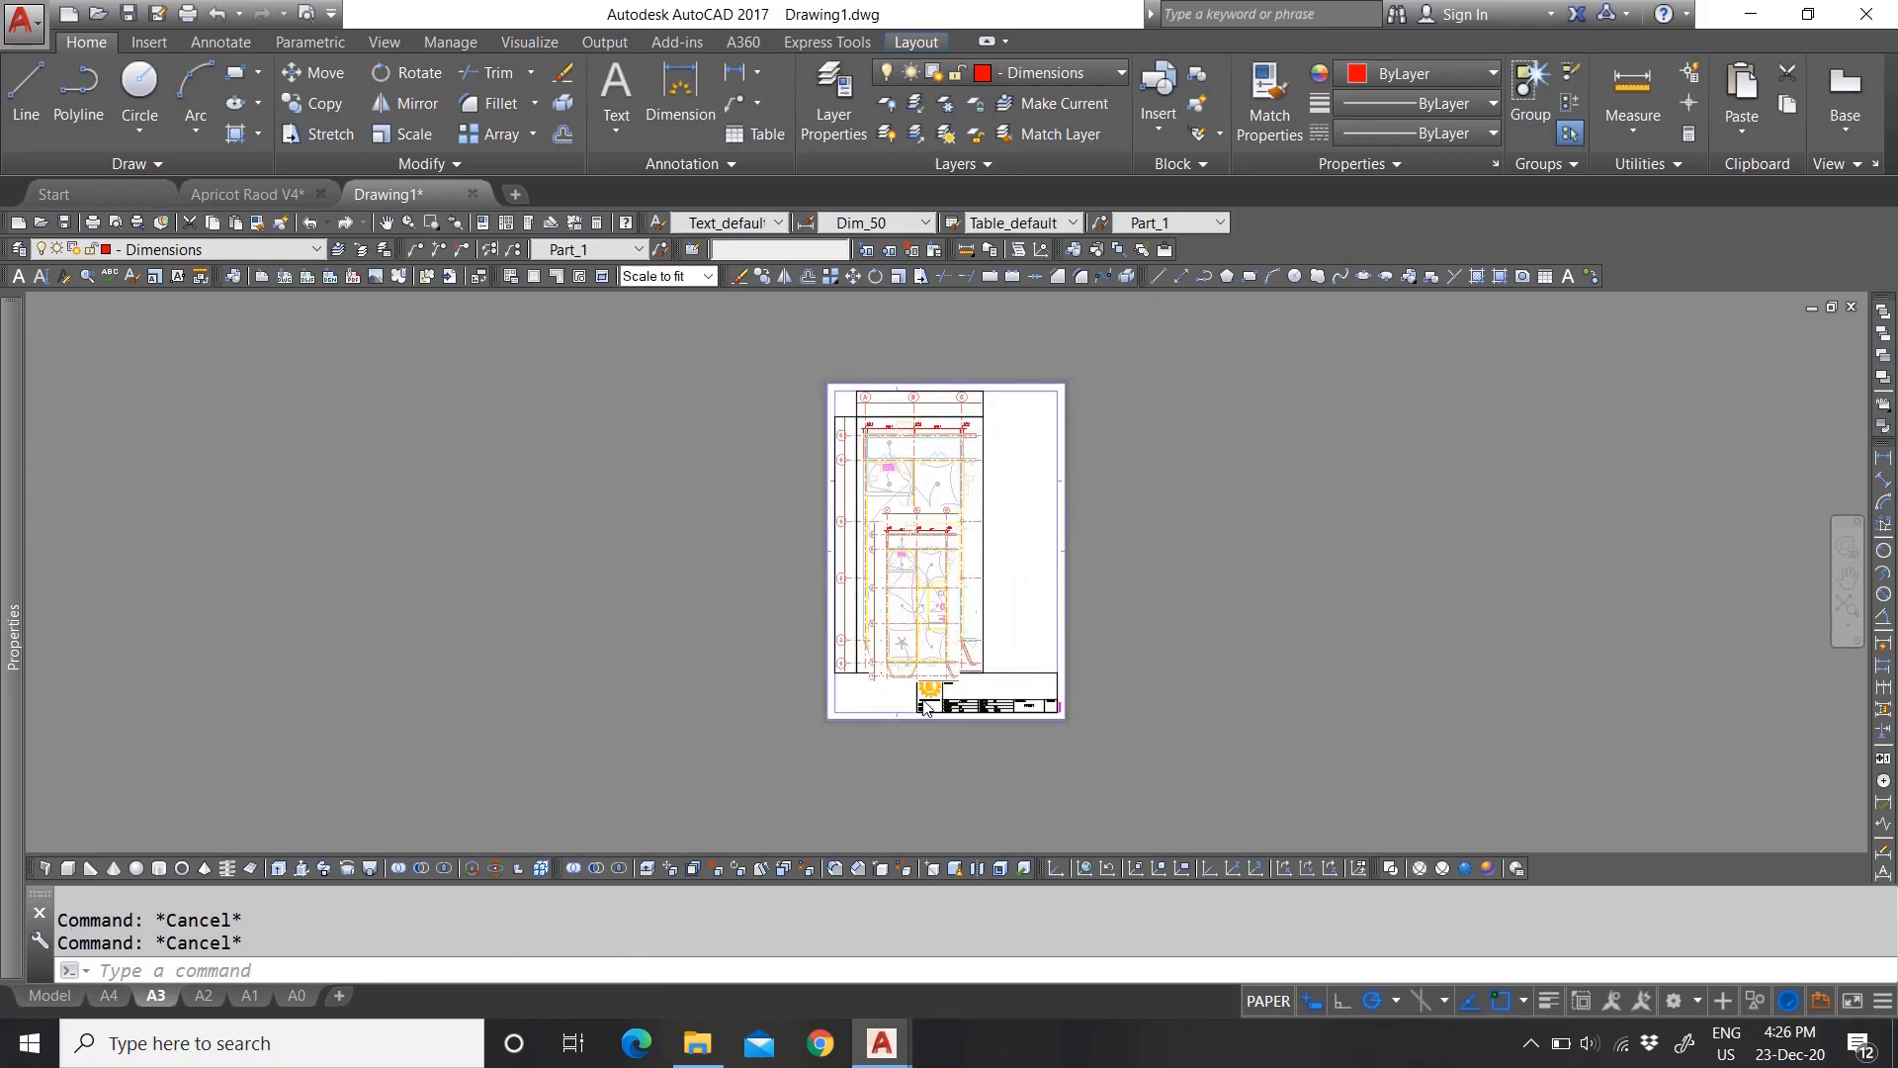
scroll(923, 551, "up", 6)
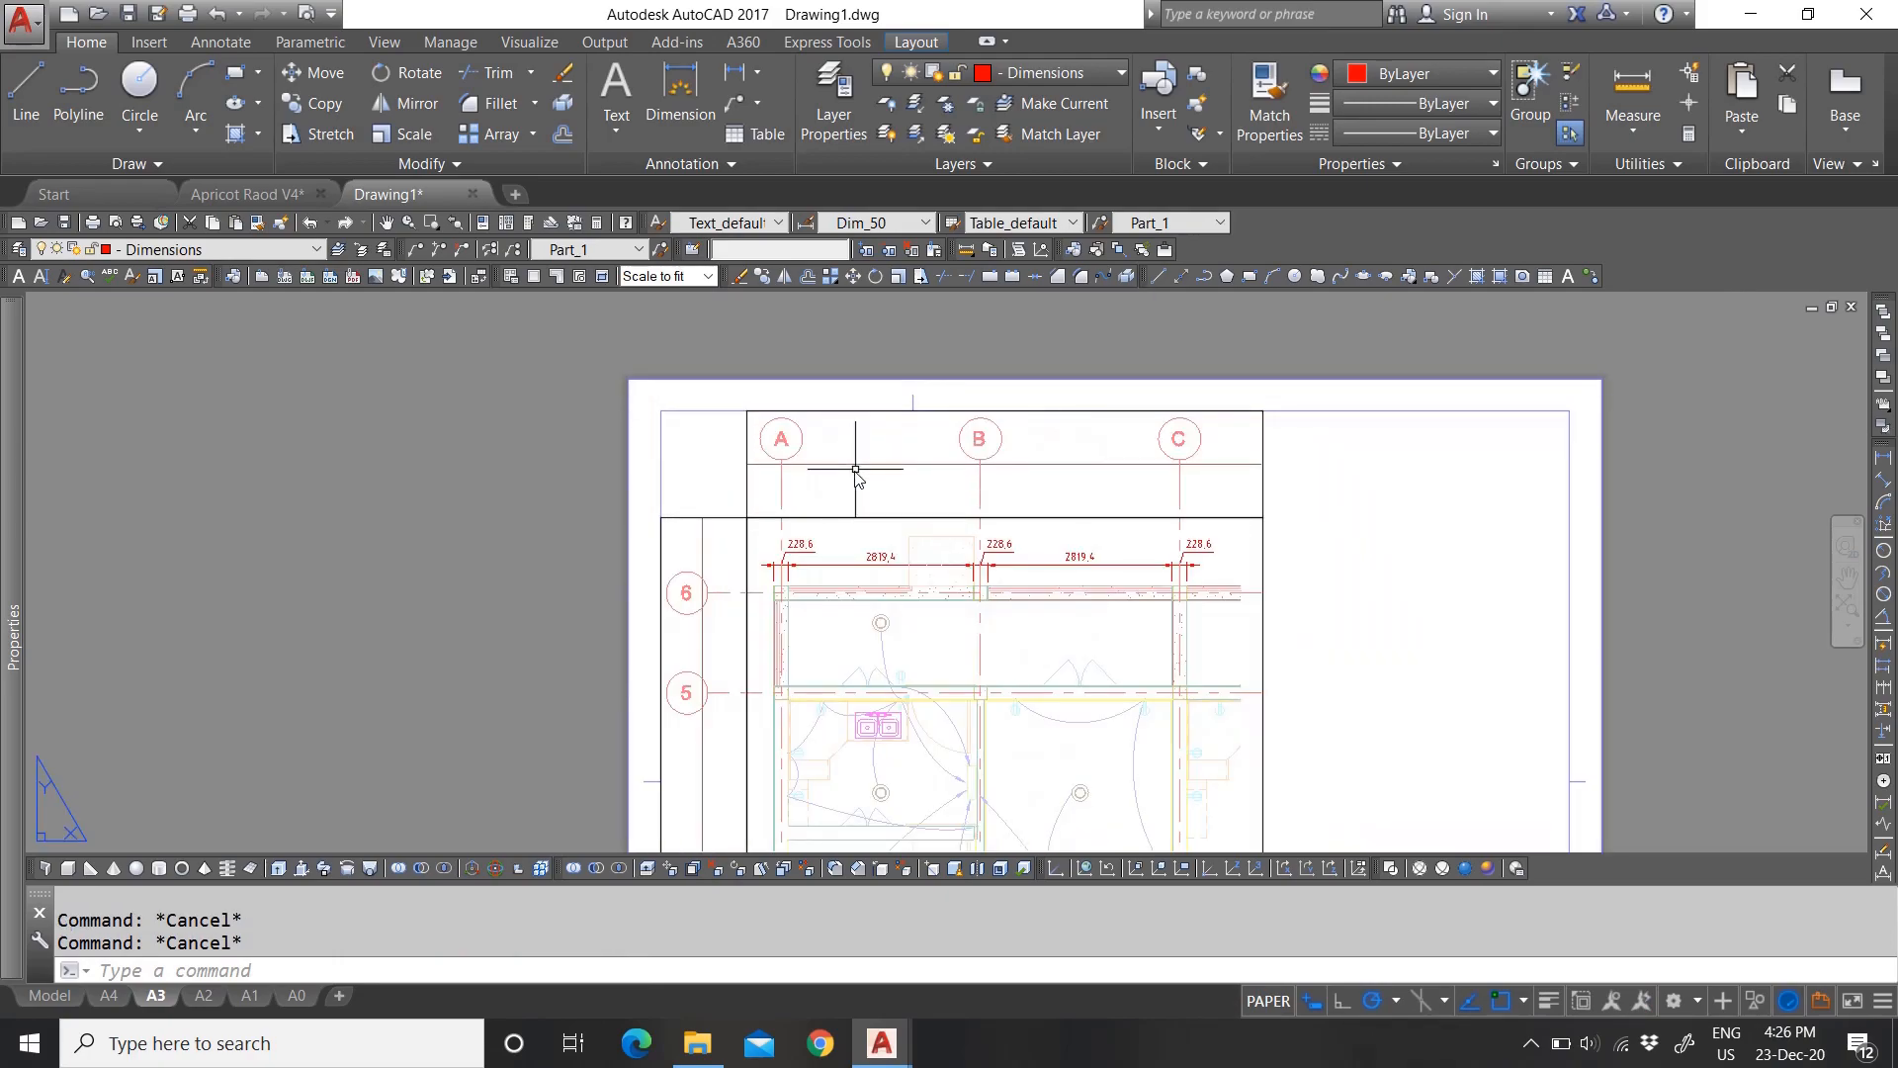
scroll(856, 470, "down", 3)
scroll(907, 485, "up", 3)
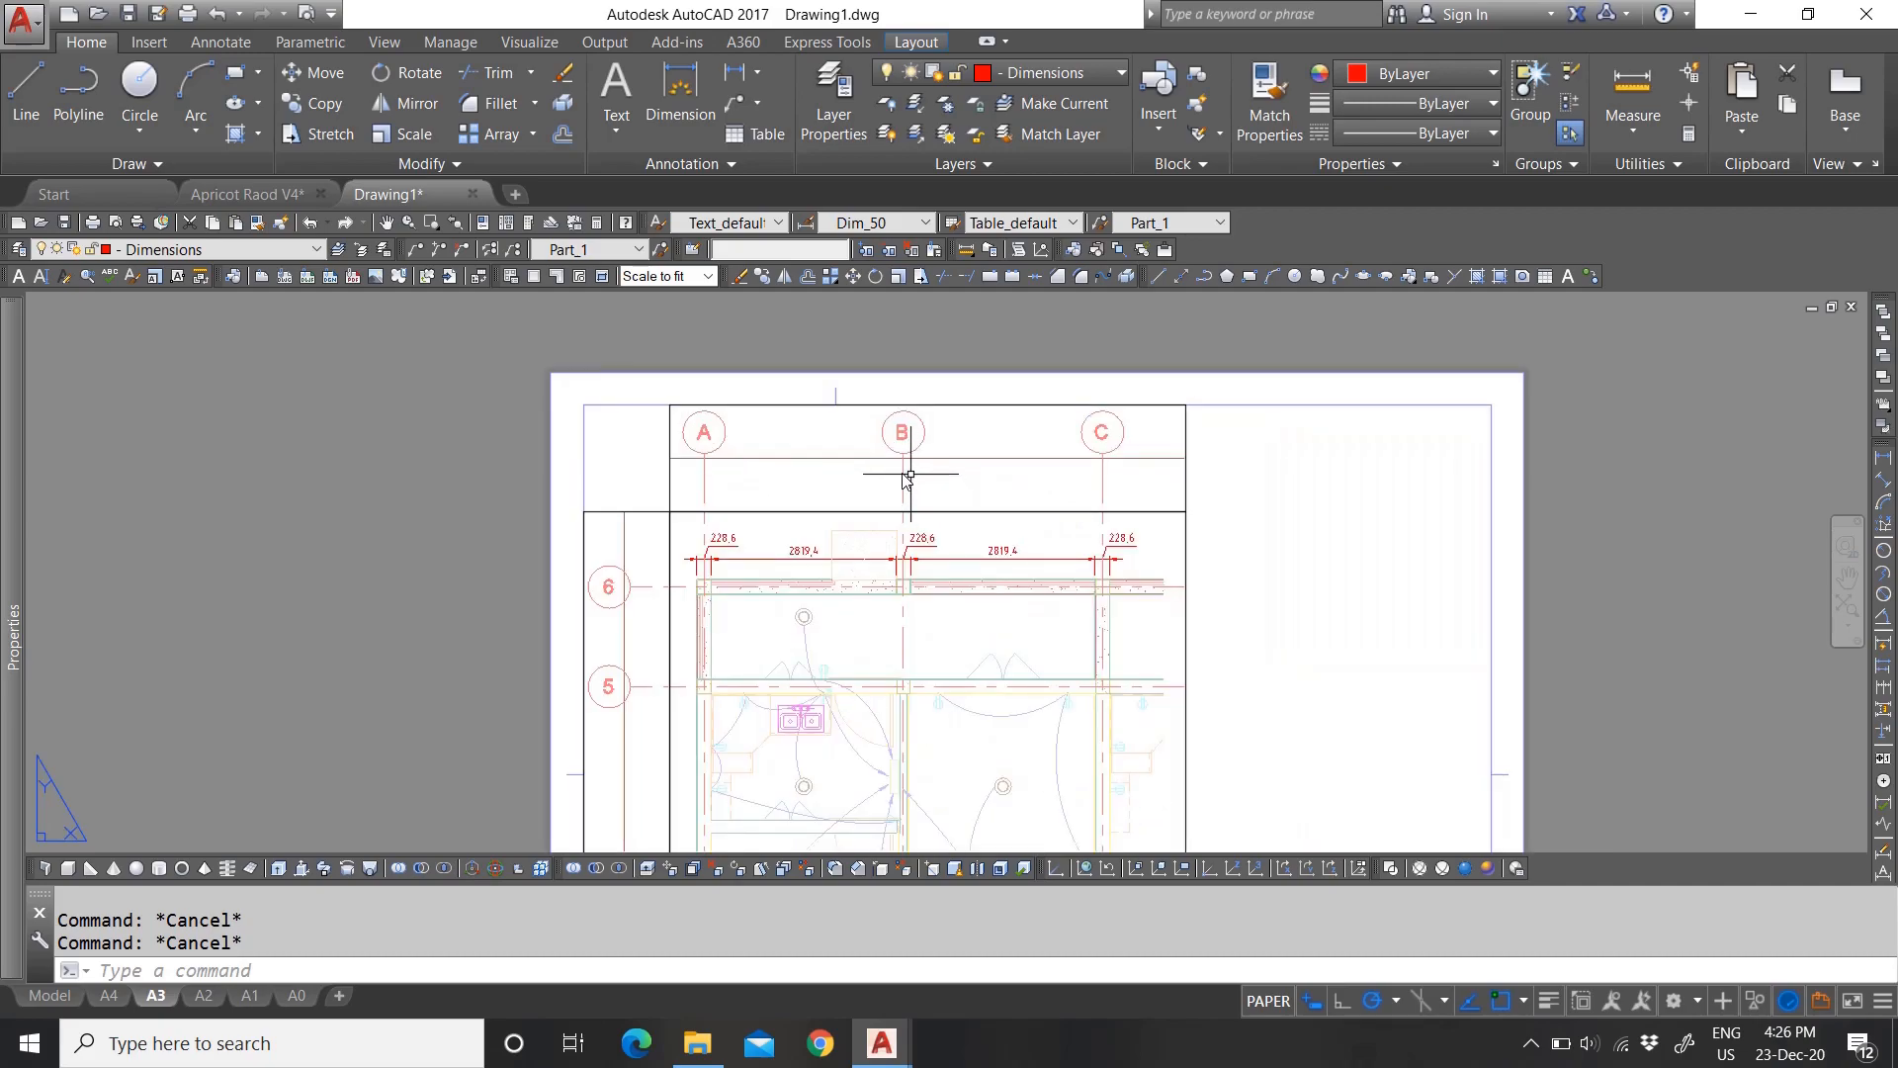
scroll(900, 470, "down", 6)
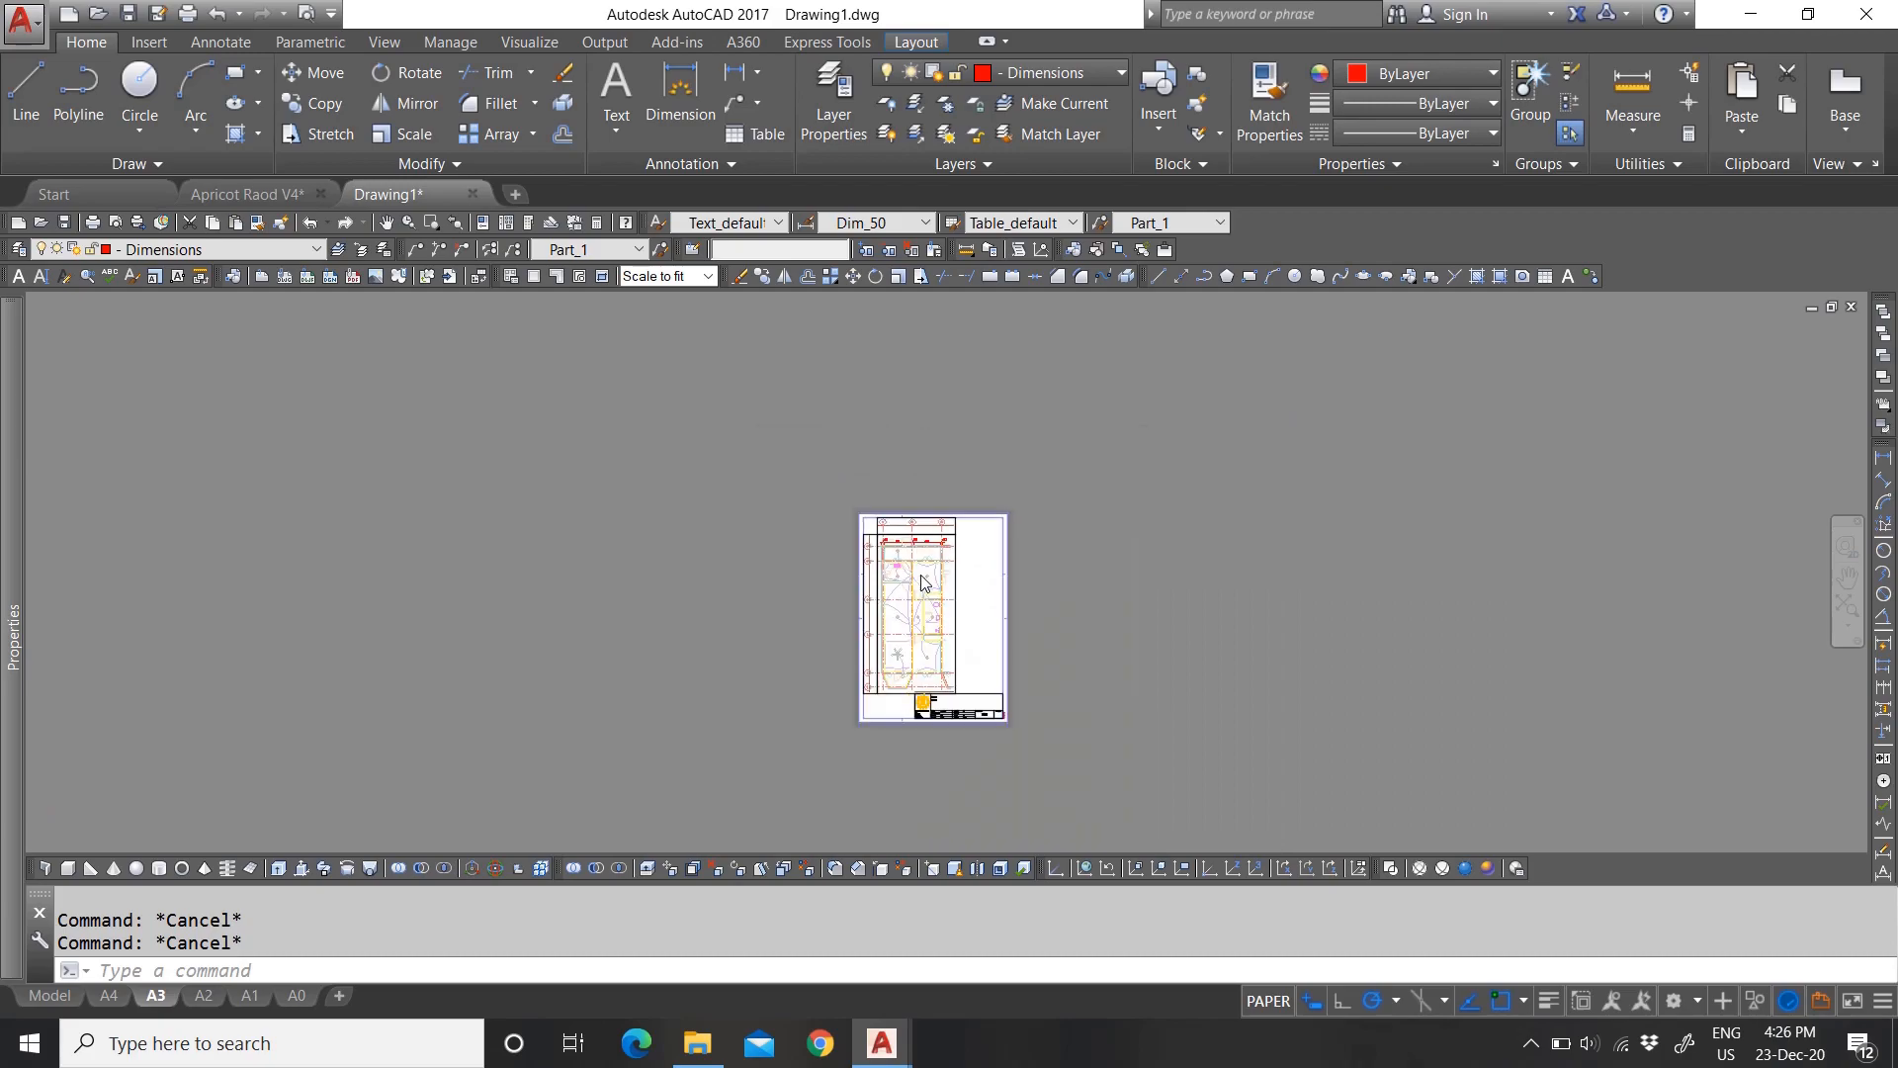
scroll(945, 690, "up", 6)
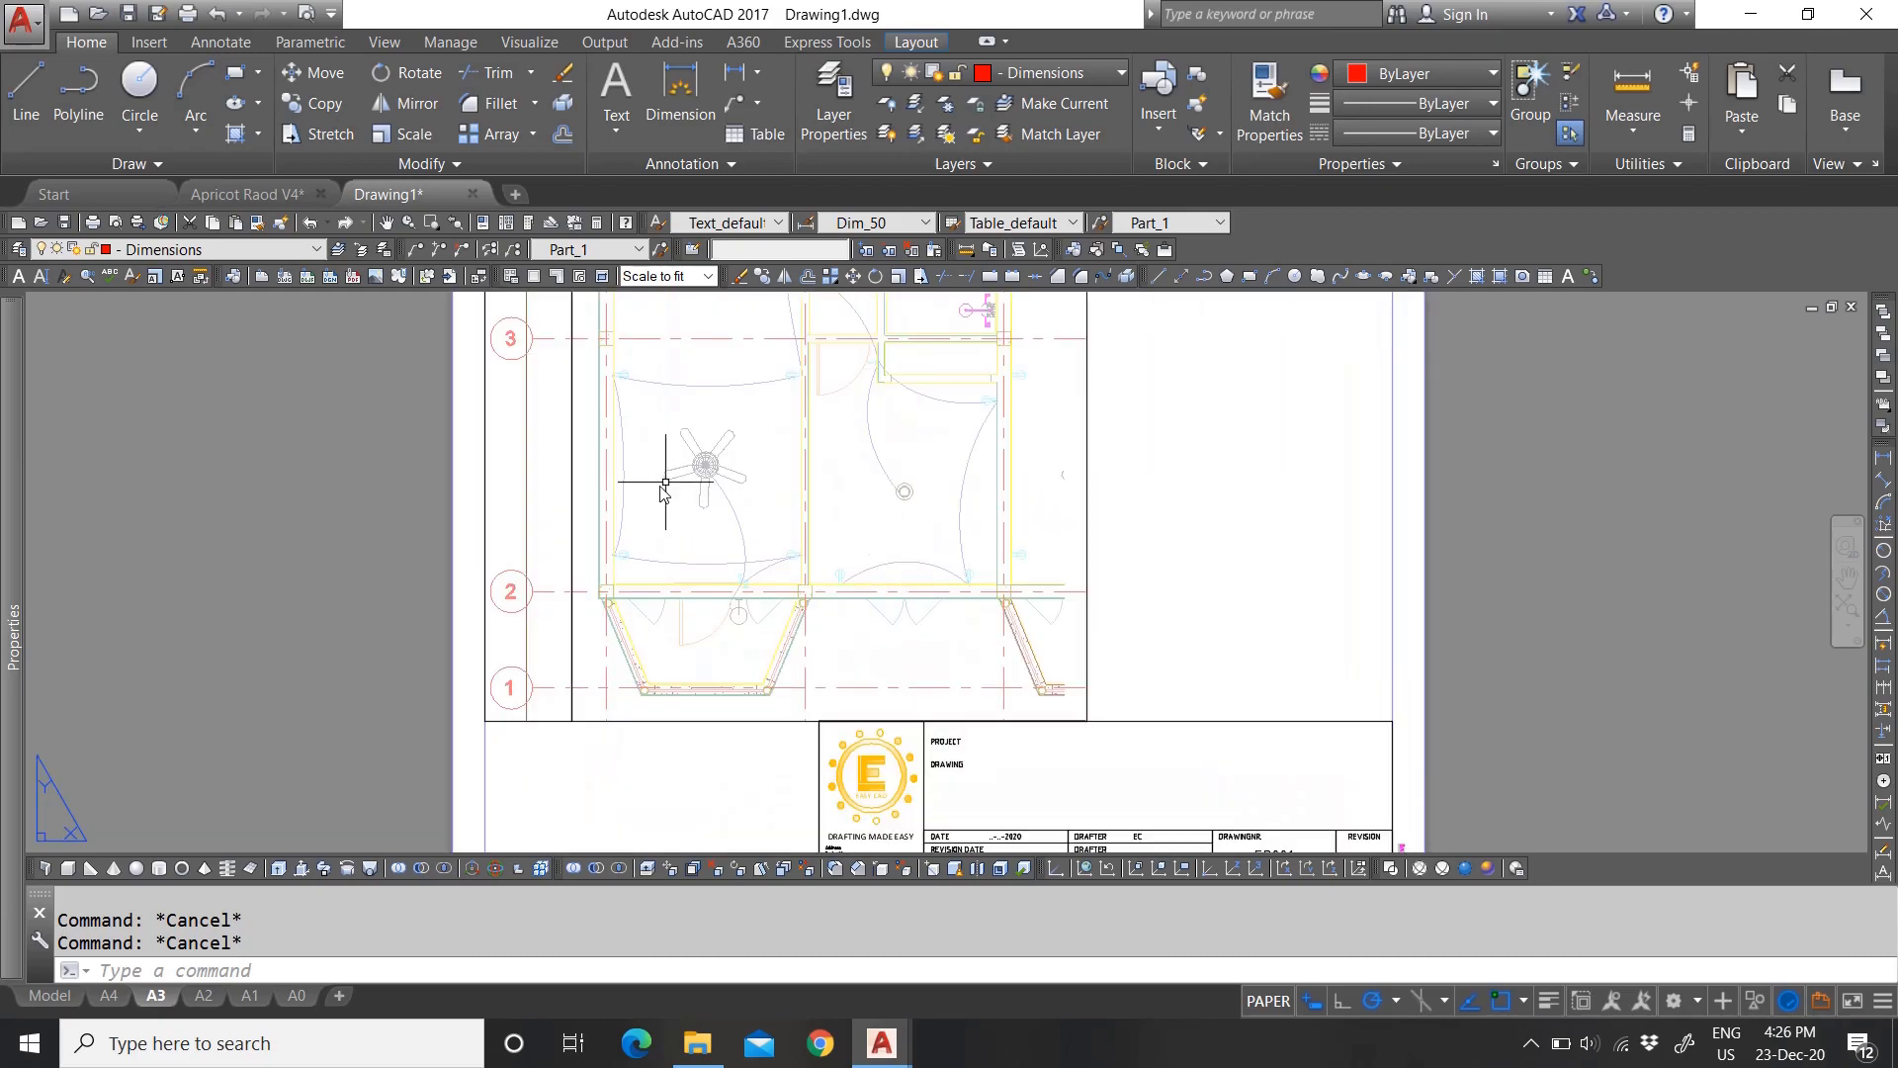
scroll(732, 455, "down", 6)
scroll(741, 425, "up", 6)
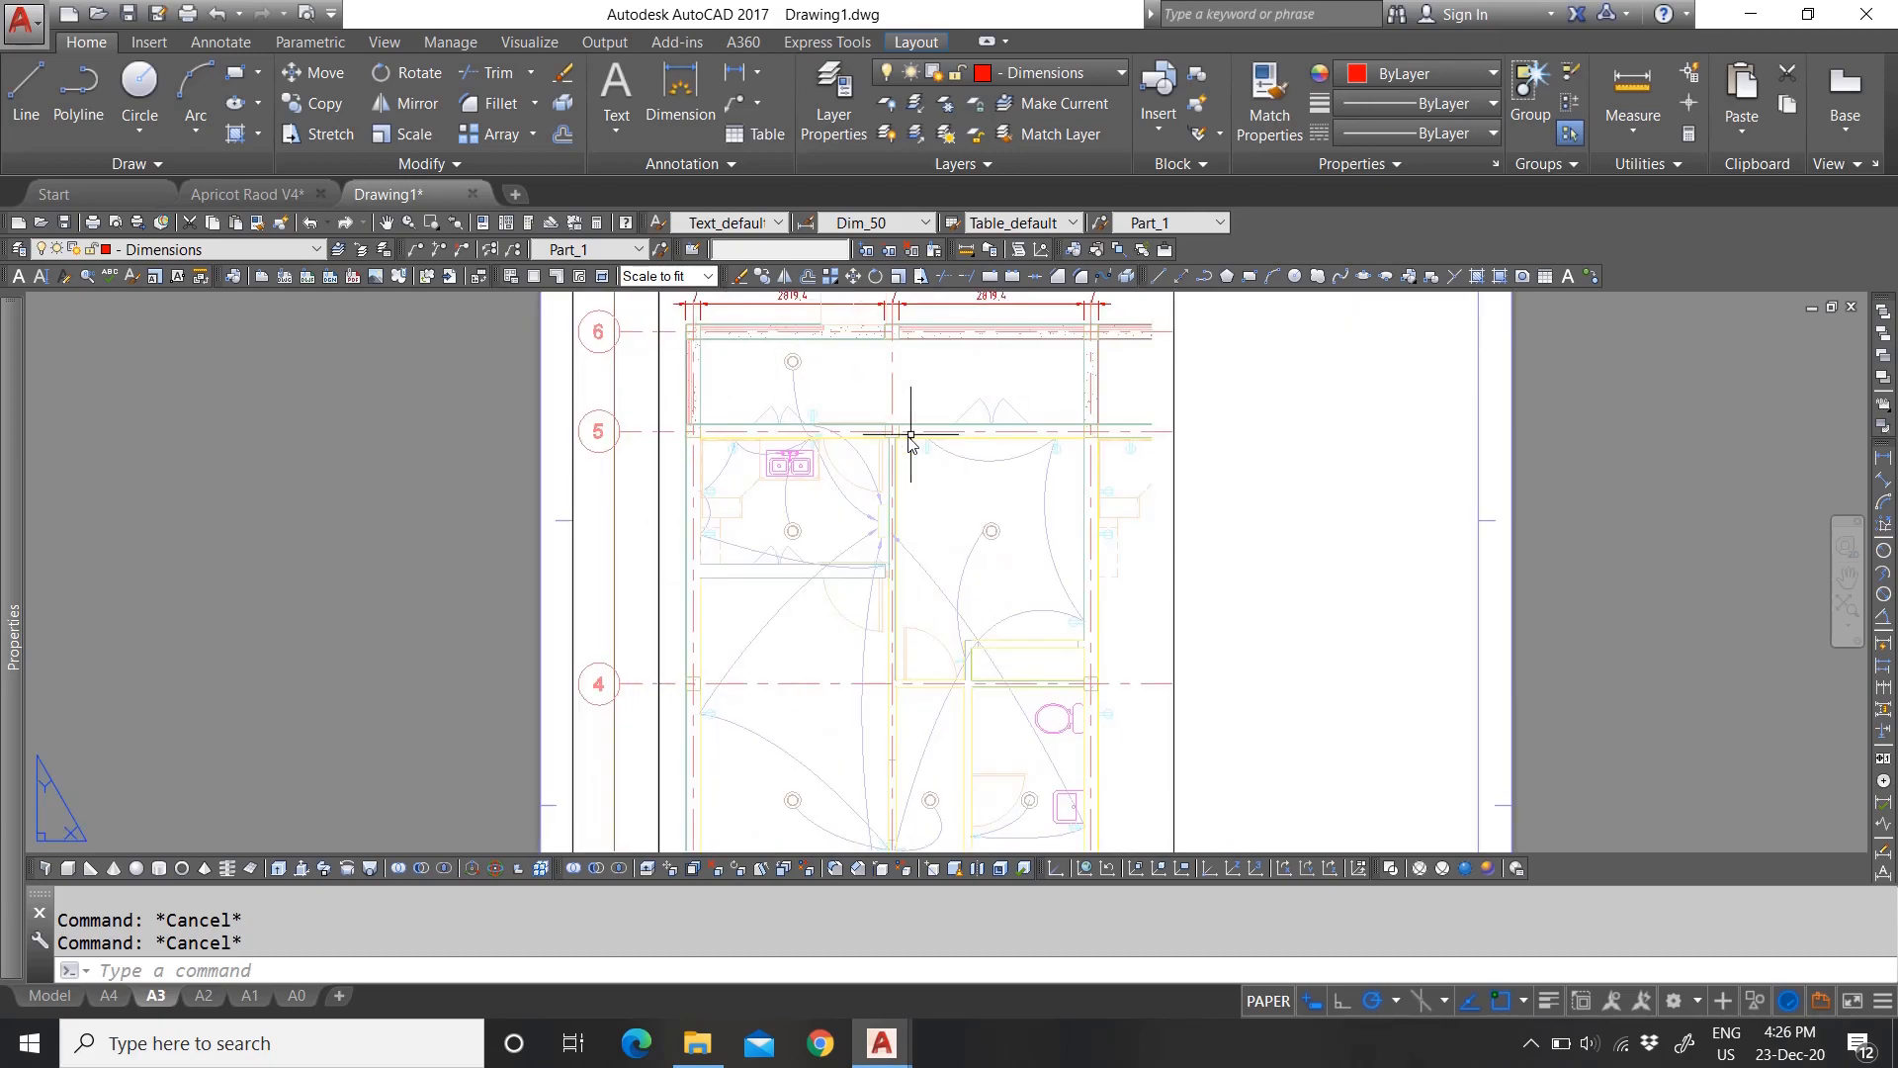
Step: Switch to model space and examine the electrical plan's outlets, switches and light fixtures room by room
left_click(52, 997)
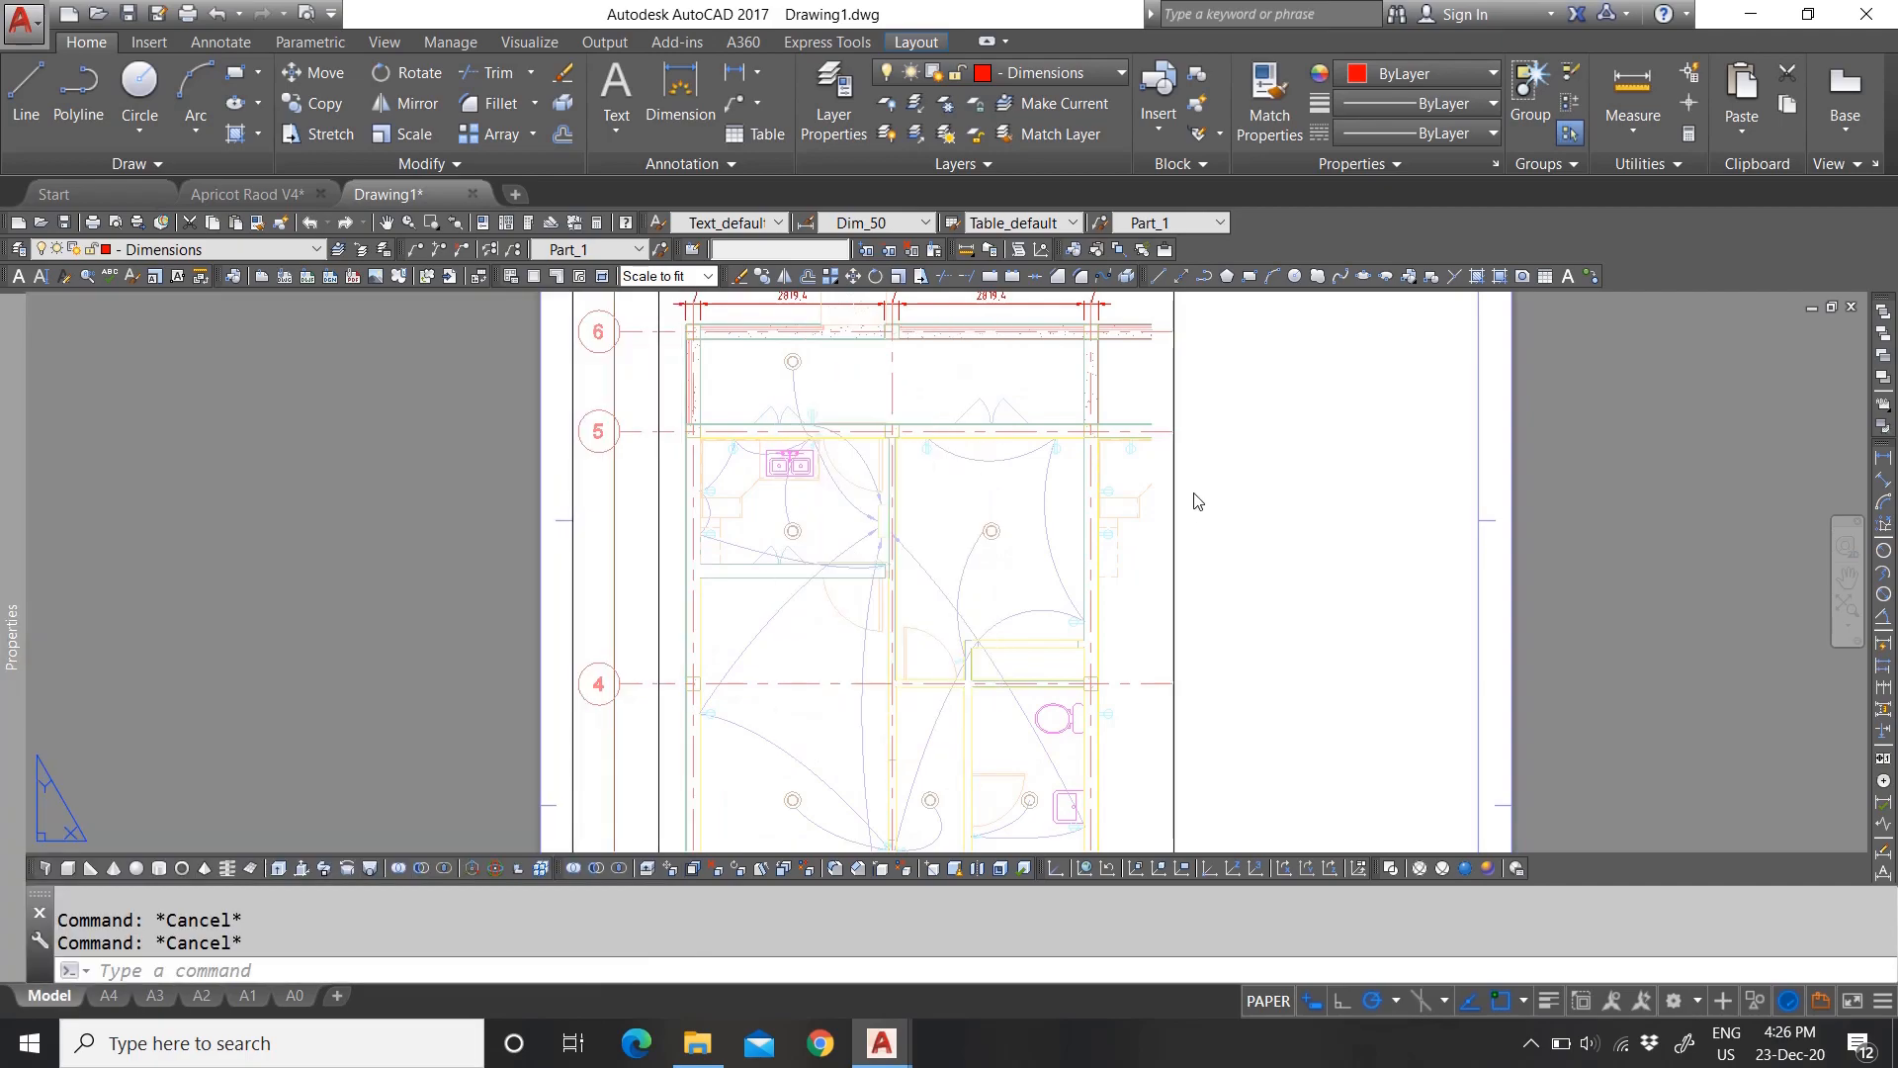
scroll(837, 461, "down", 8)
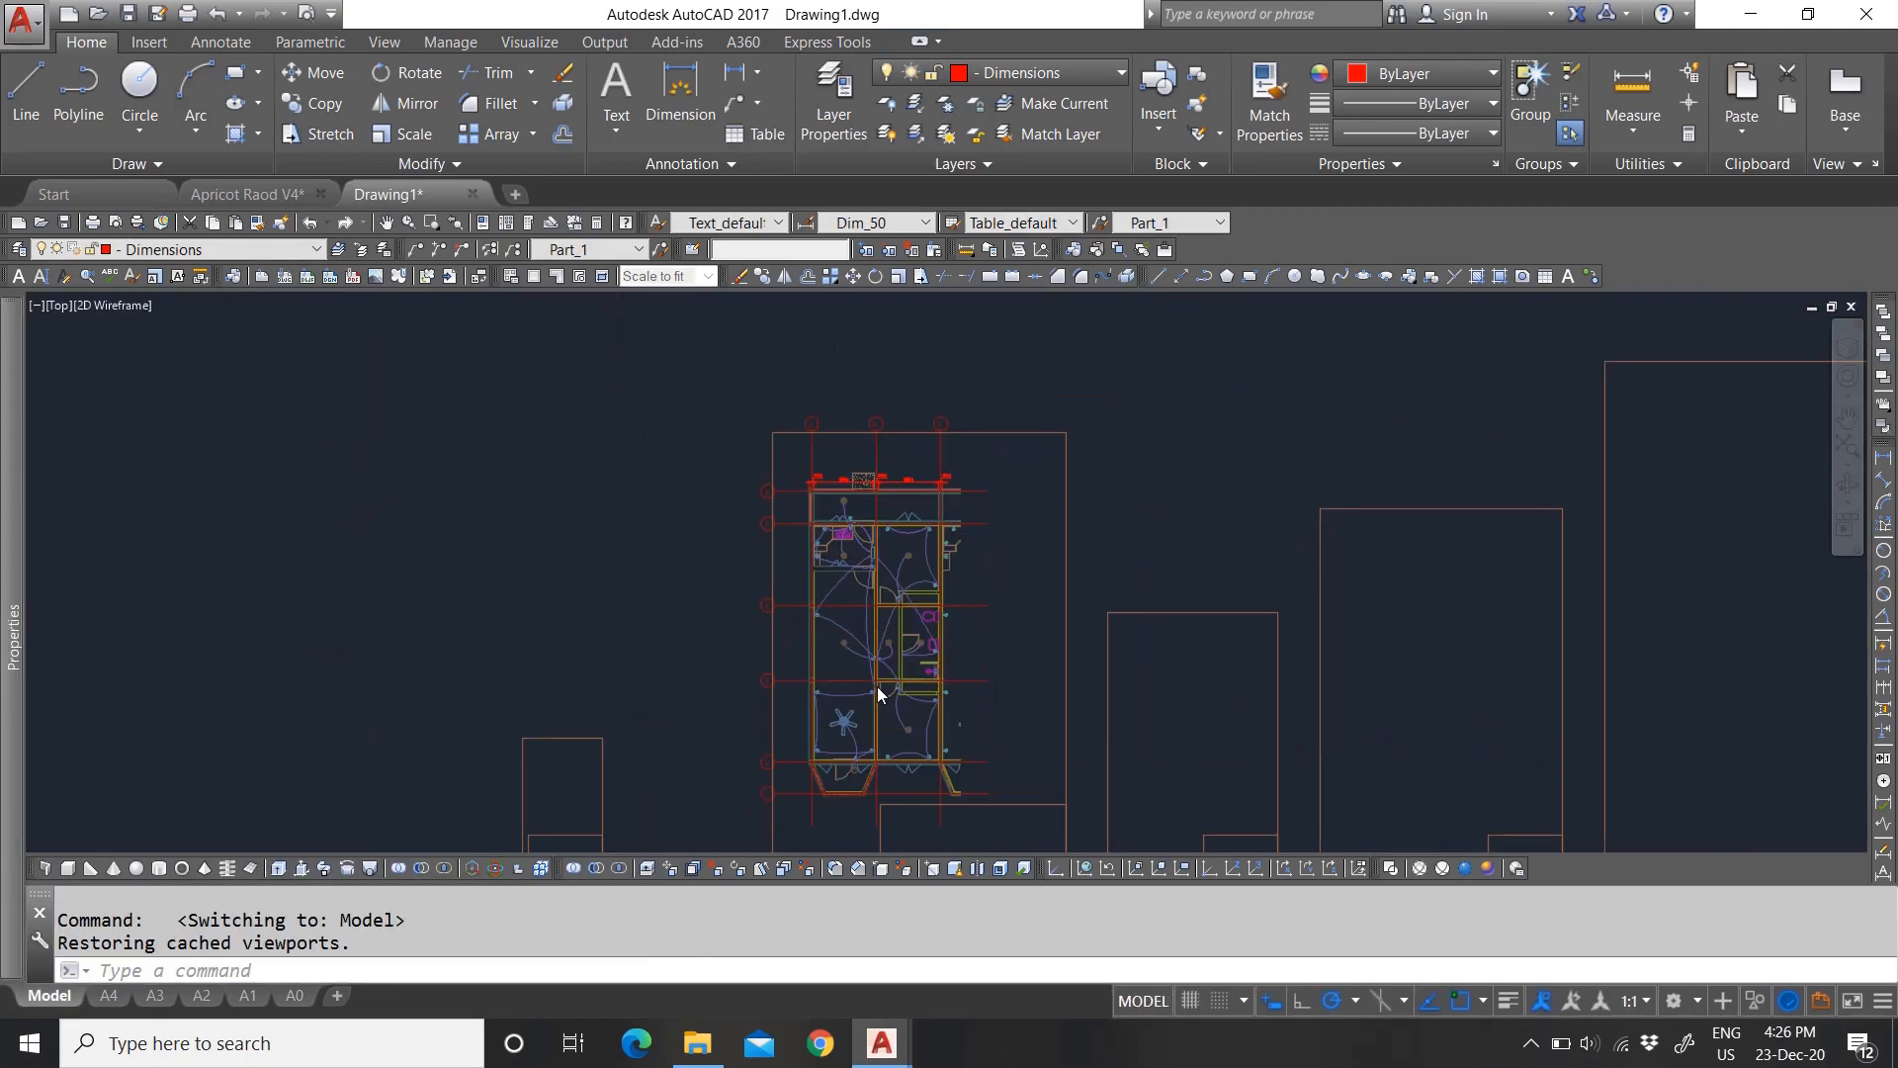
key("Escape")
key("Escape")
scroll(875, 686, "up", 8)
scroll(890, 475, "down", 6)
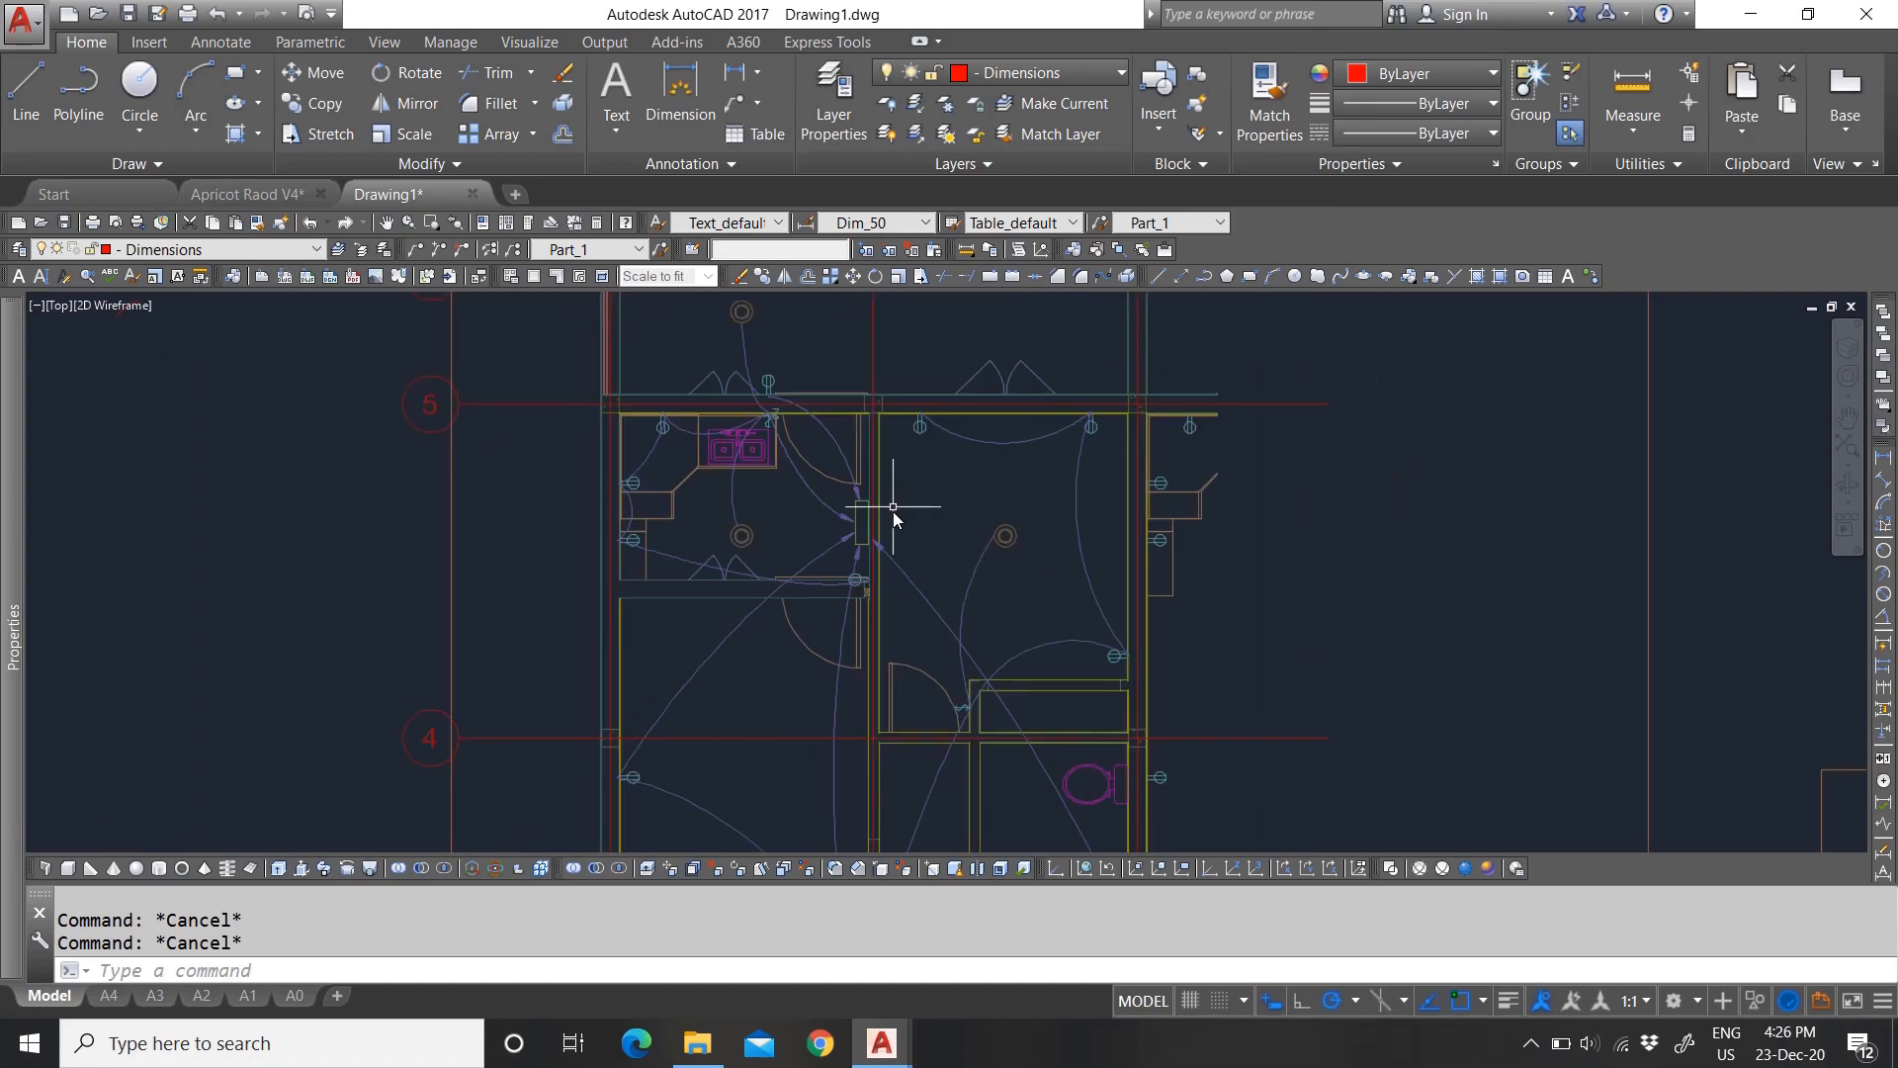
scroll(751, 509, "up", 8)
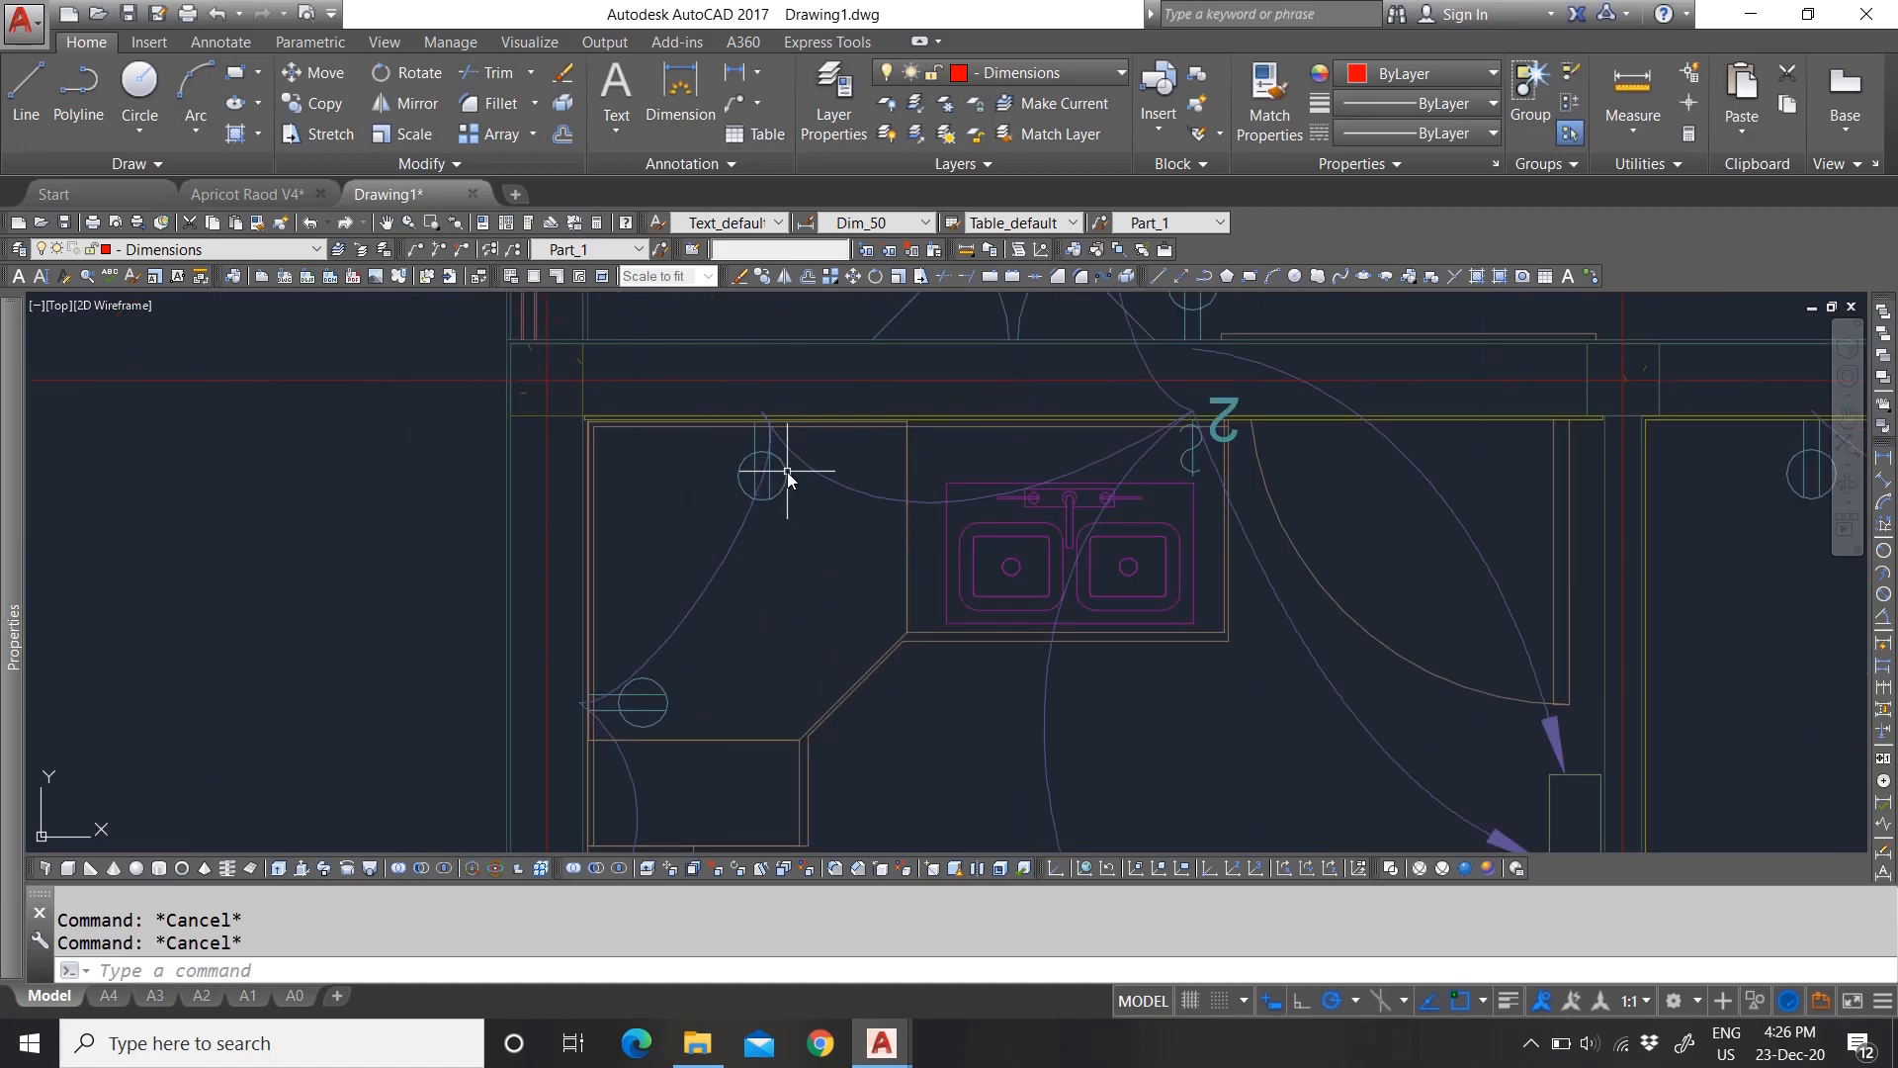
scroll(755, 524, "down", 6)
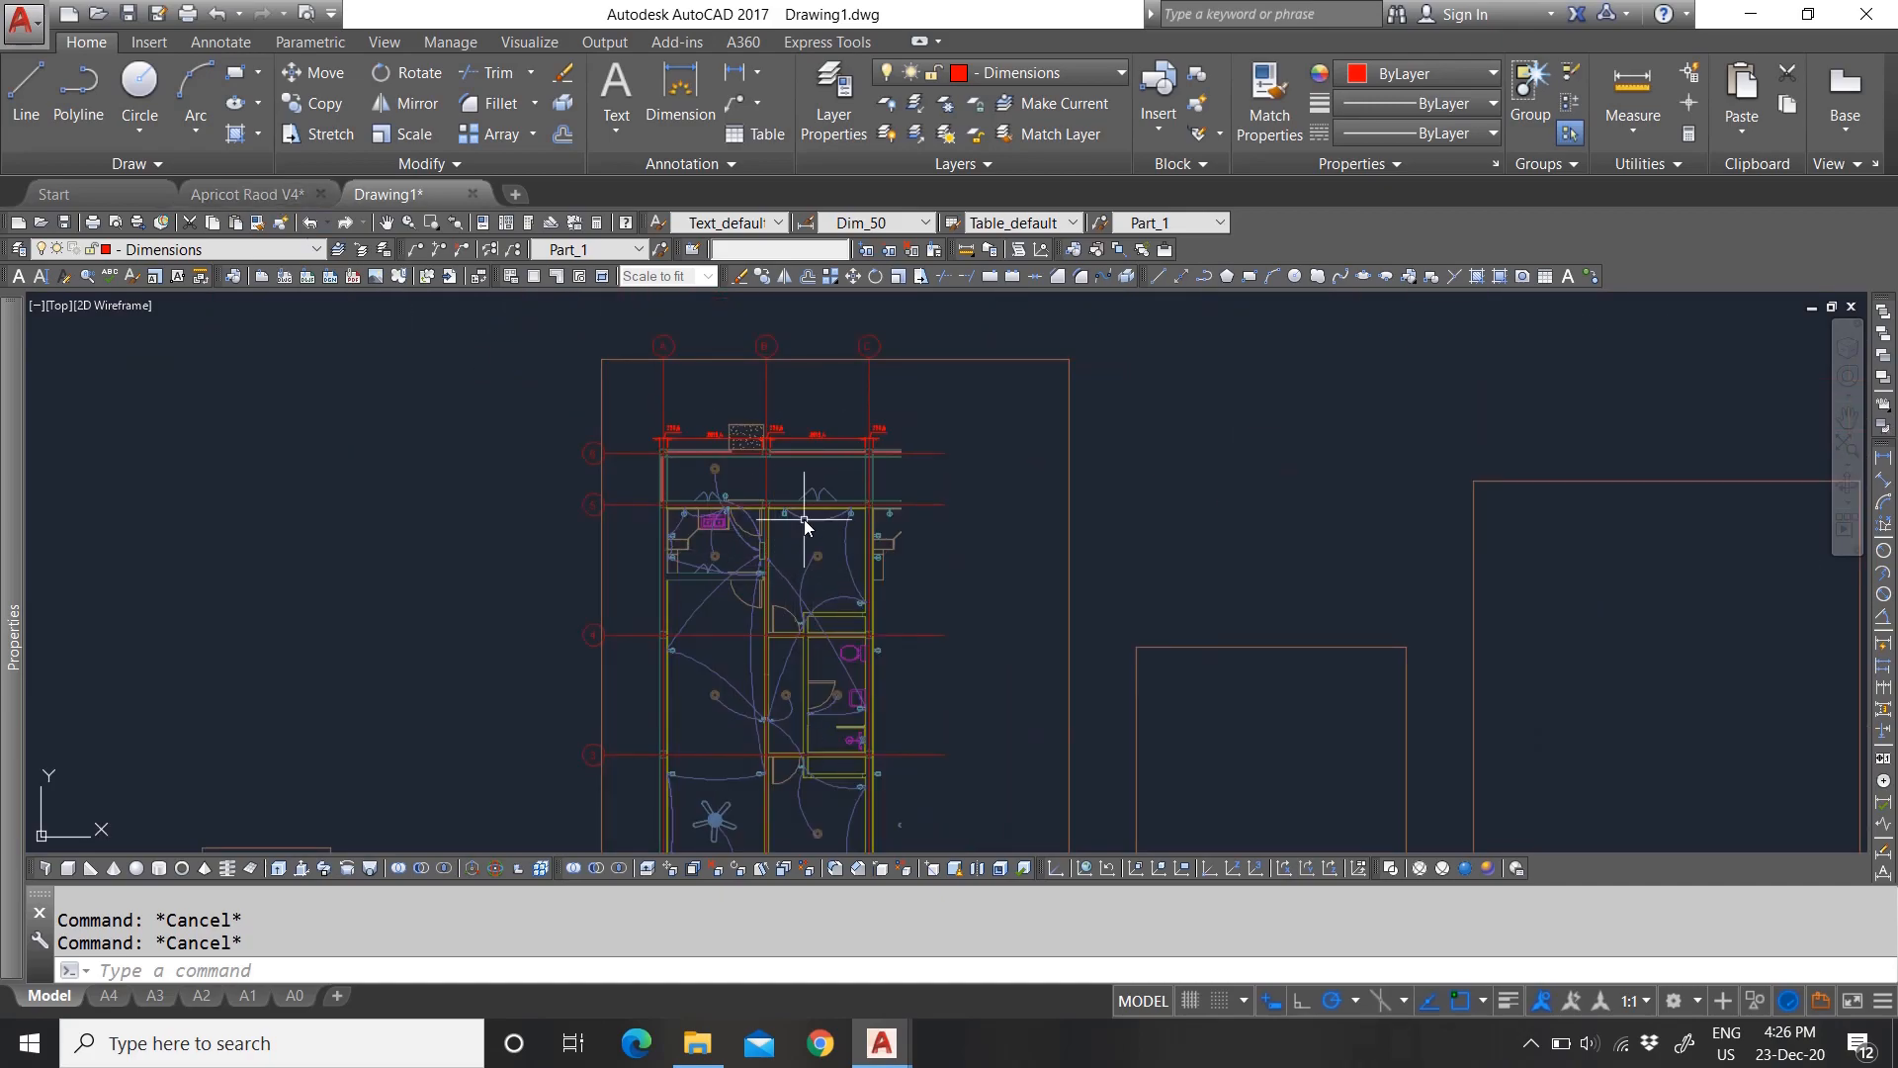
scroll(840, 599, "down", 4)
scroll(806, 648, "up", 6)
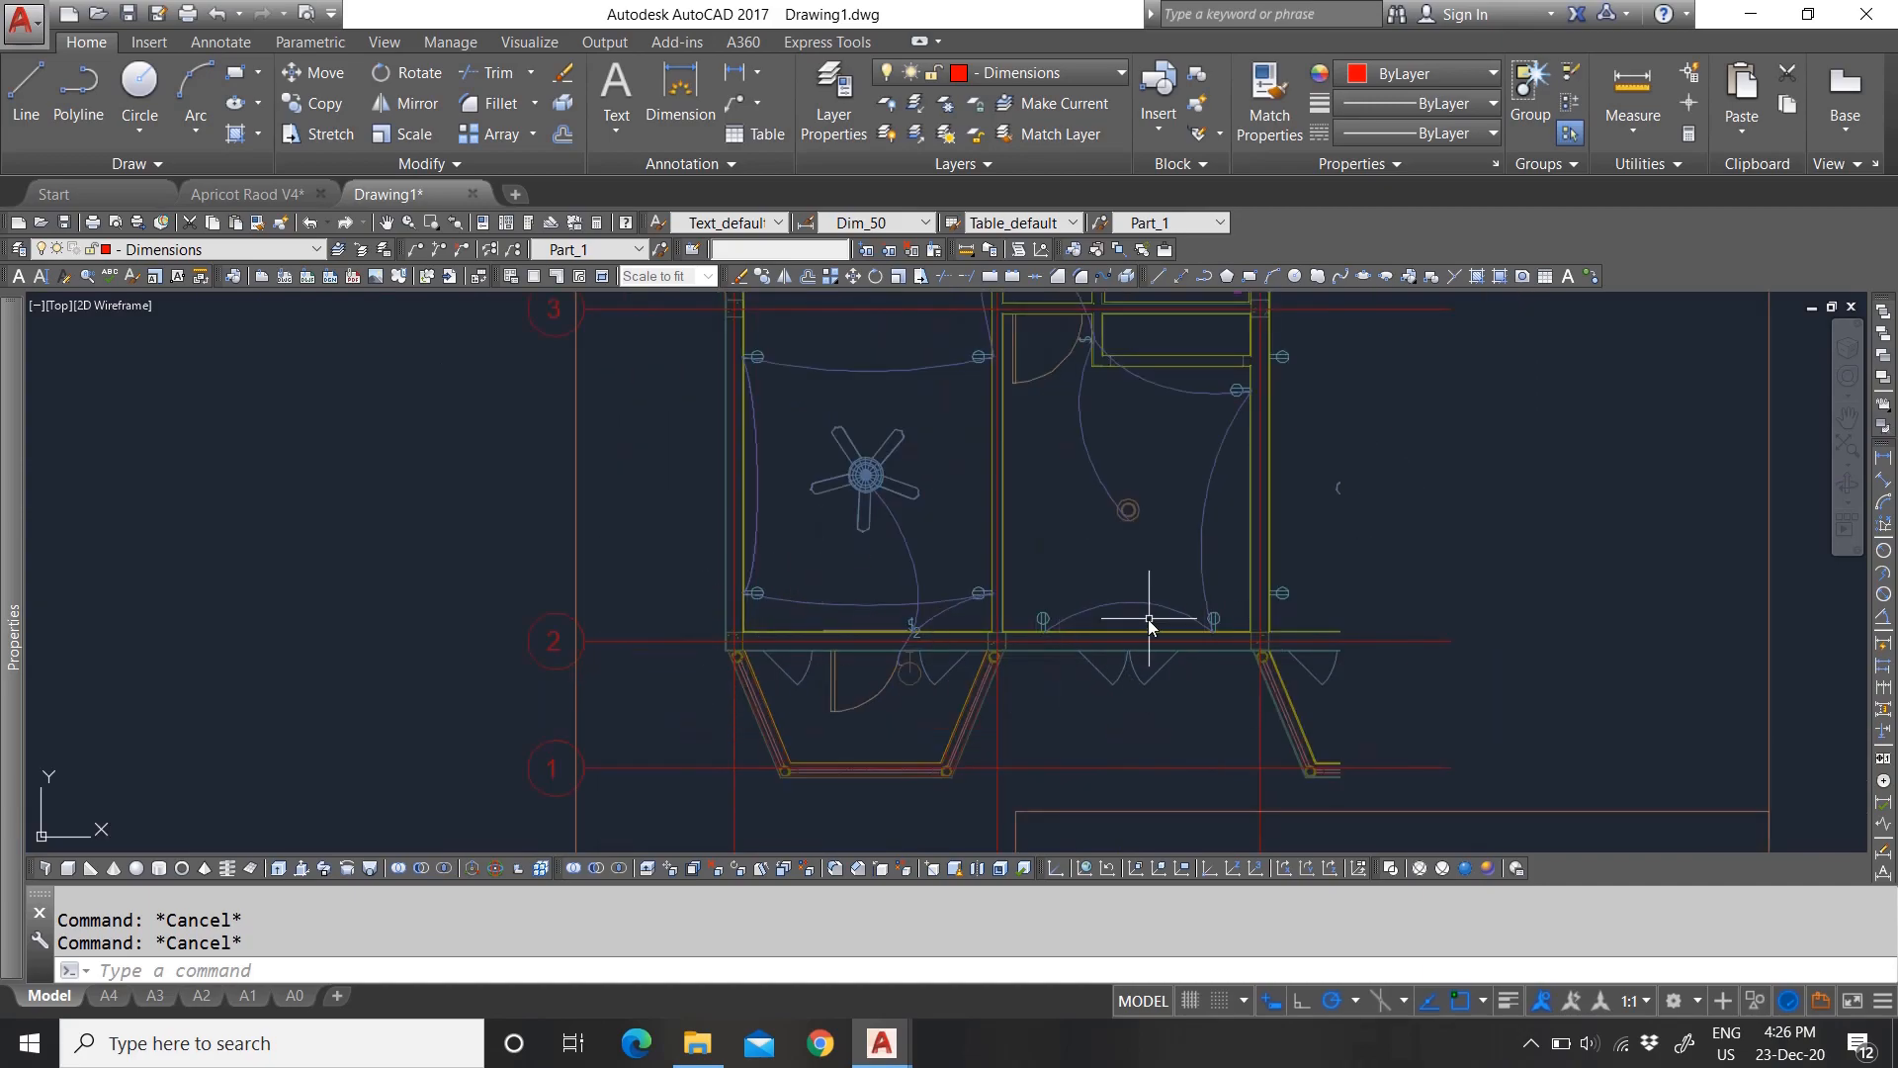
scroll(983, 669, "down", 4)
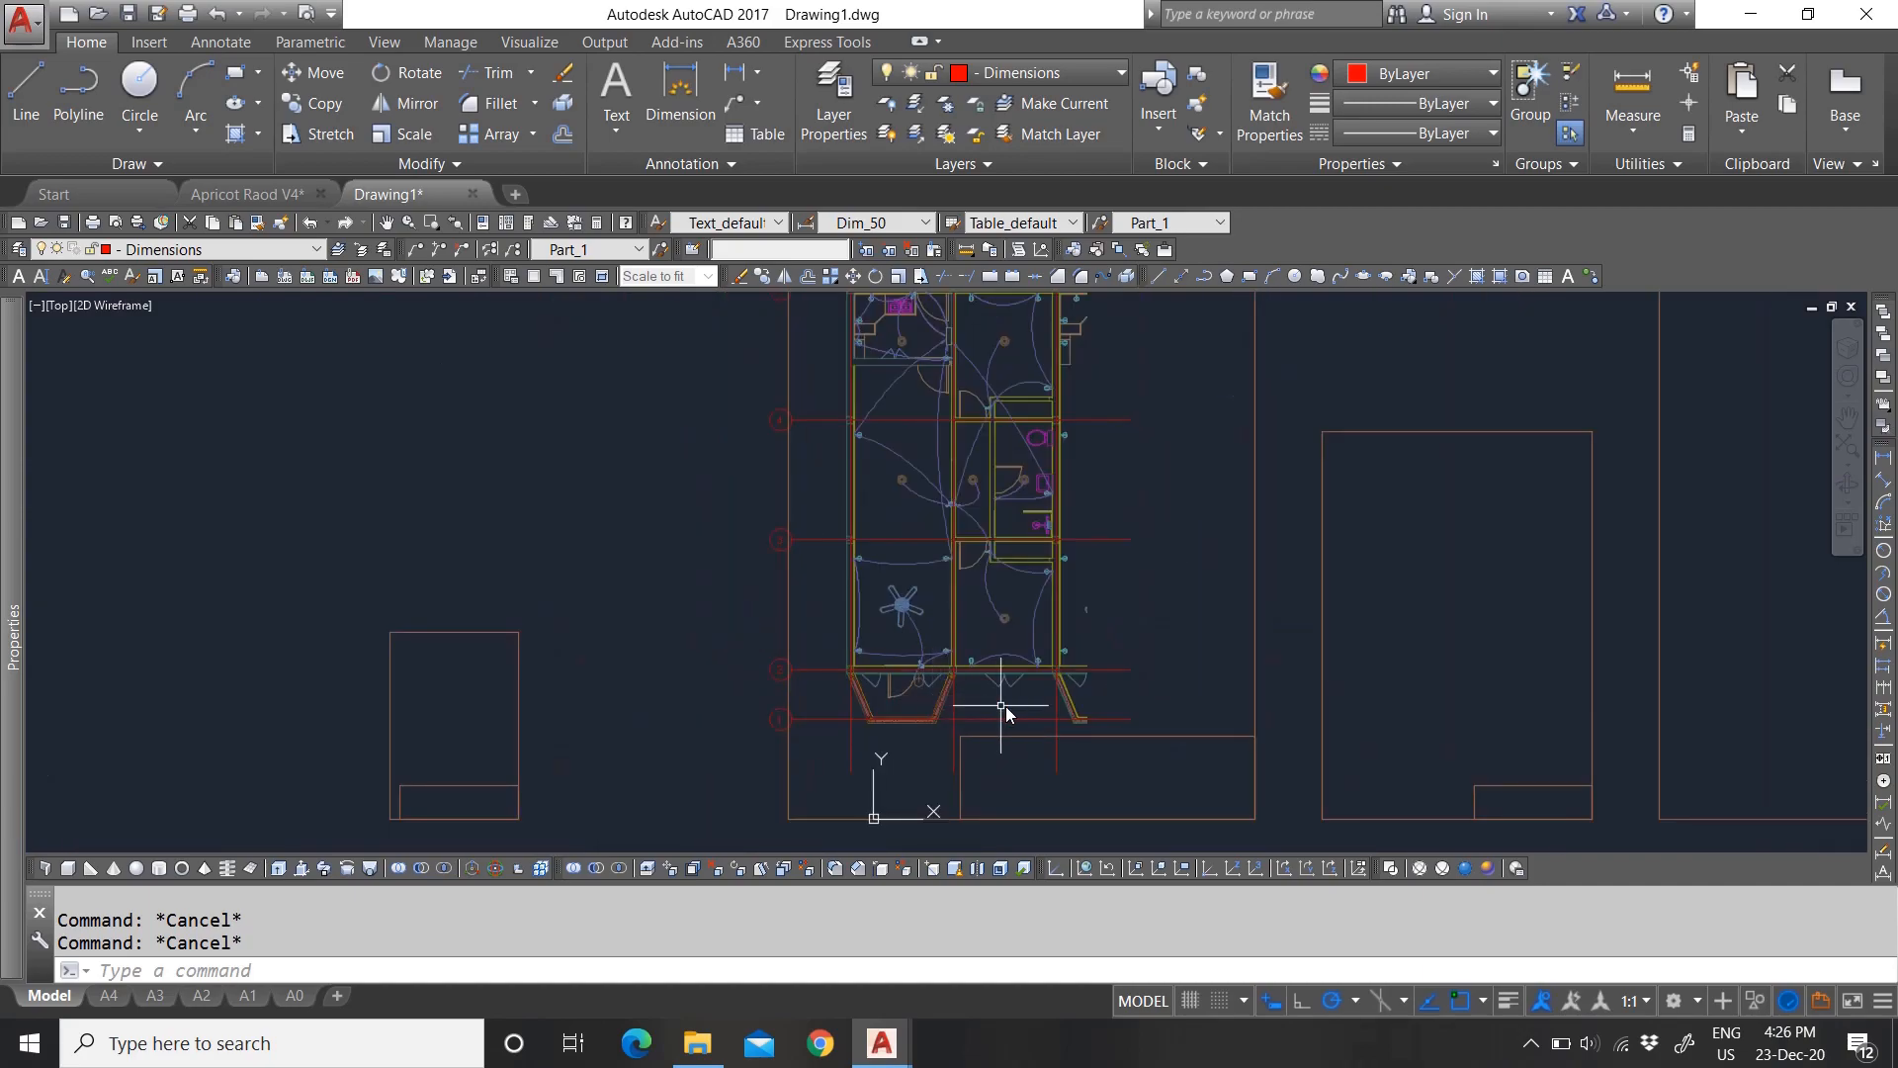
scroll(1178, 691, "up", 4)
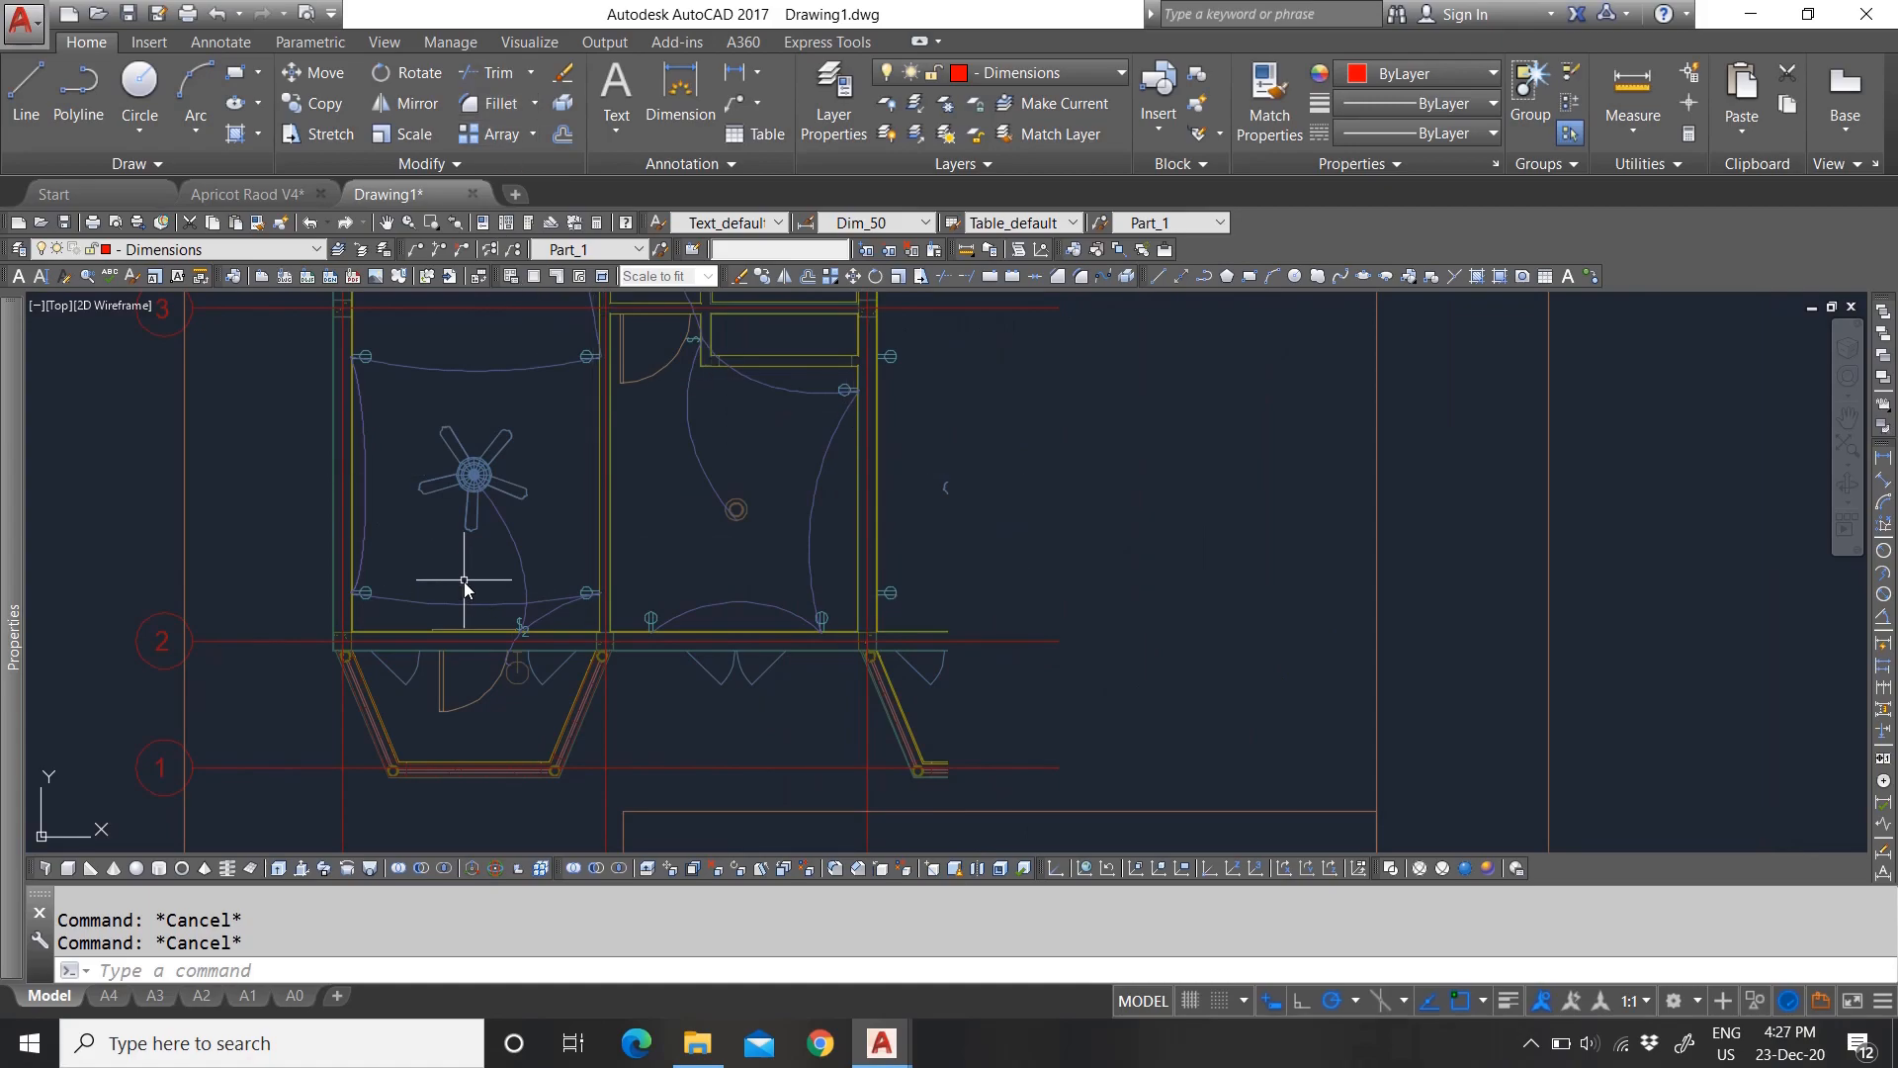
scroll(738, 643, "down", 3)
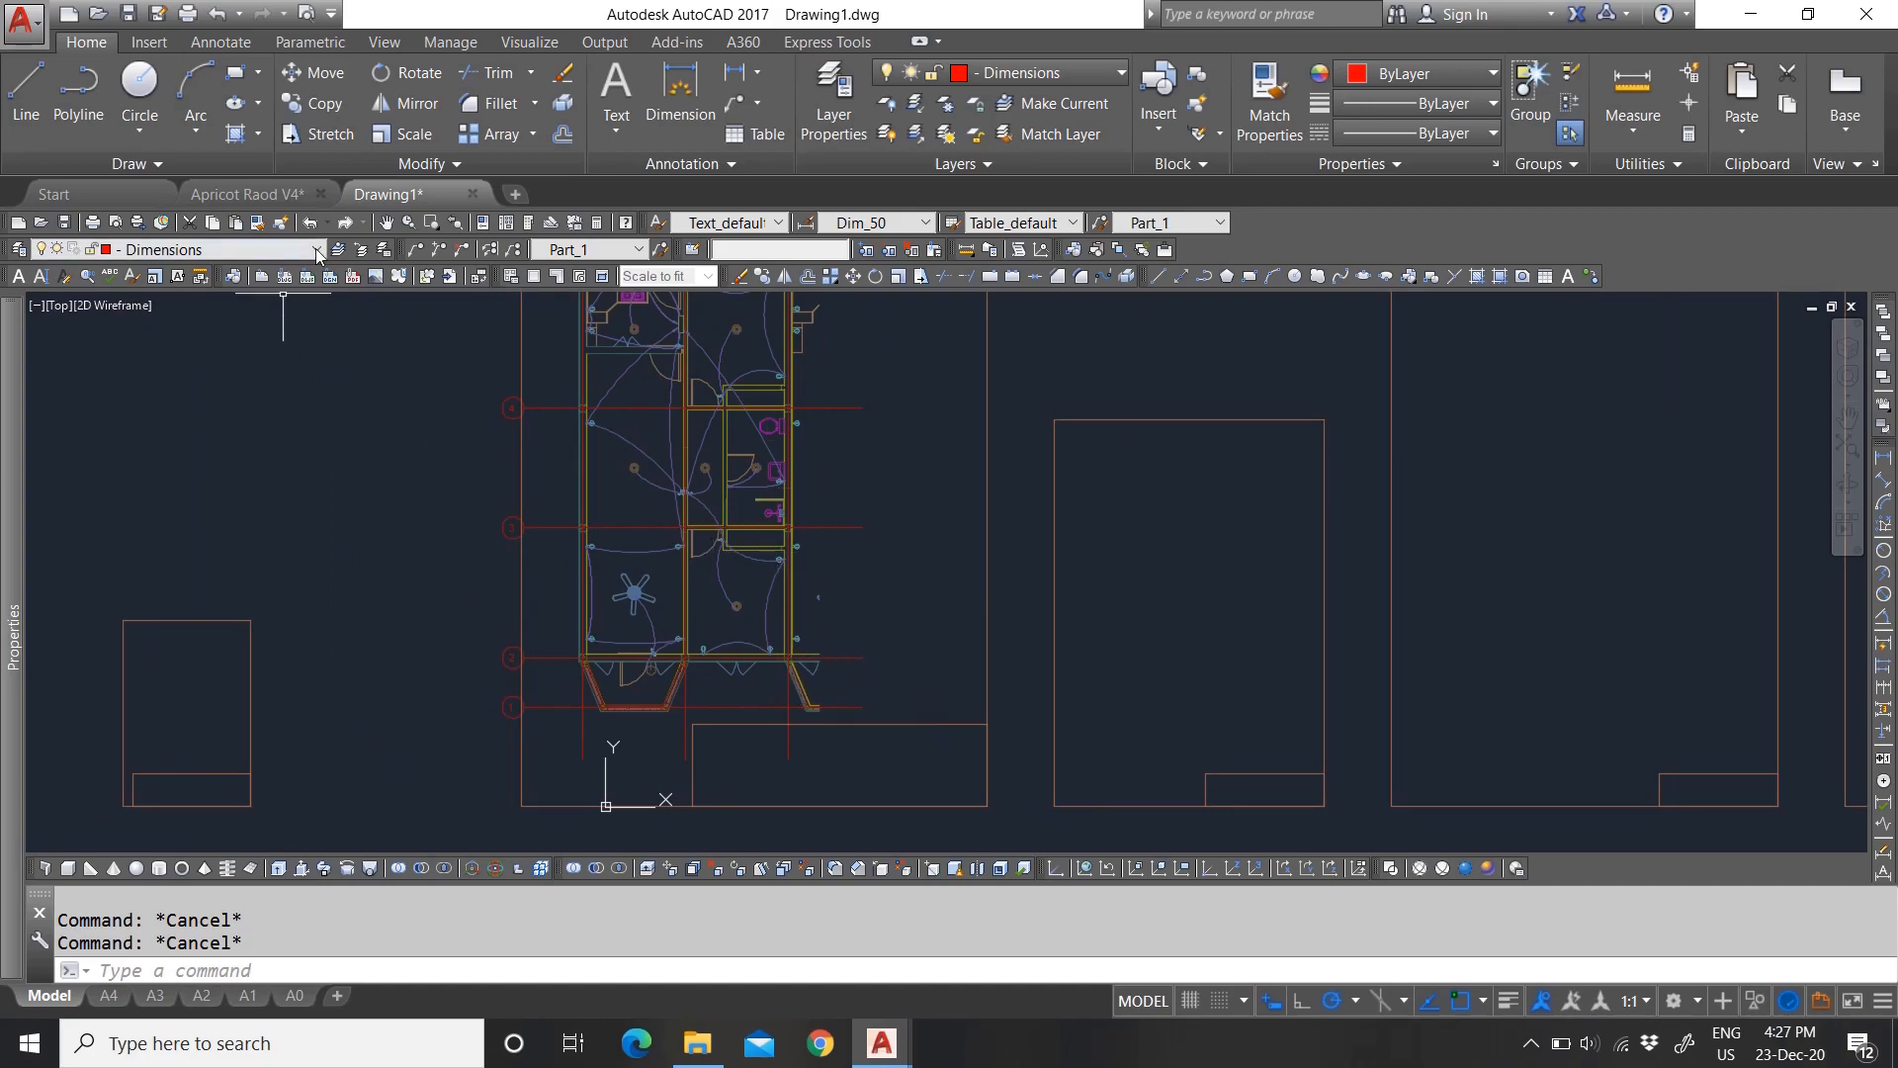
Step: Switch to the Apricot Raod V4 drawing and examine the dimensions and labels on its single-unit electrical plan
left_click(263, 202)
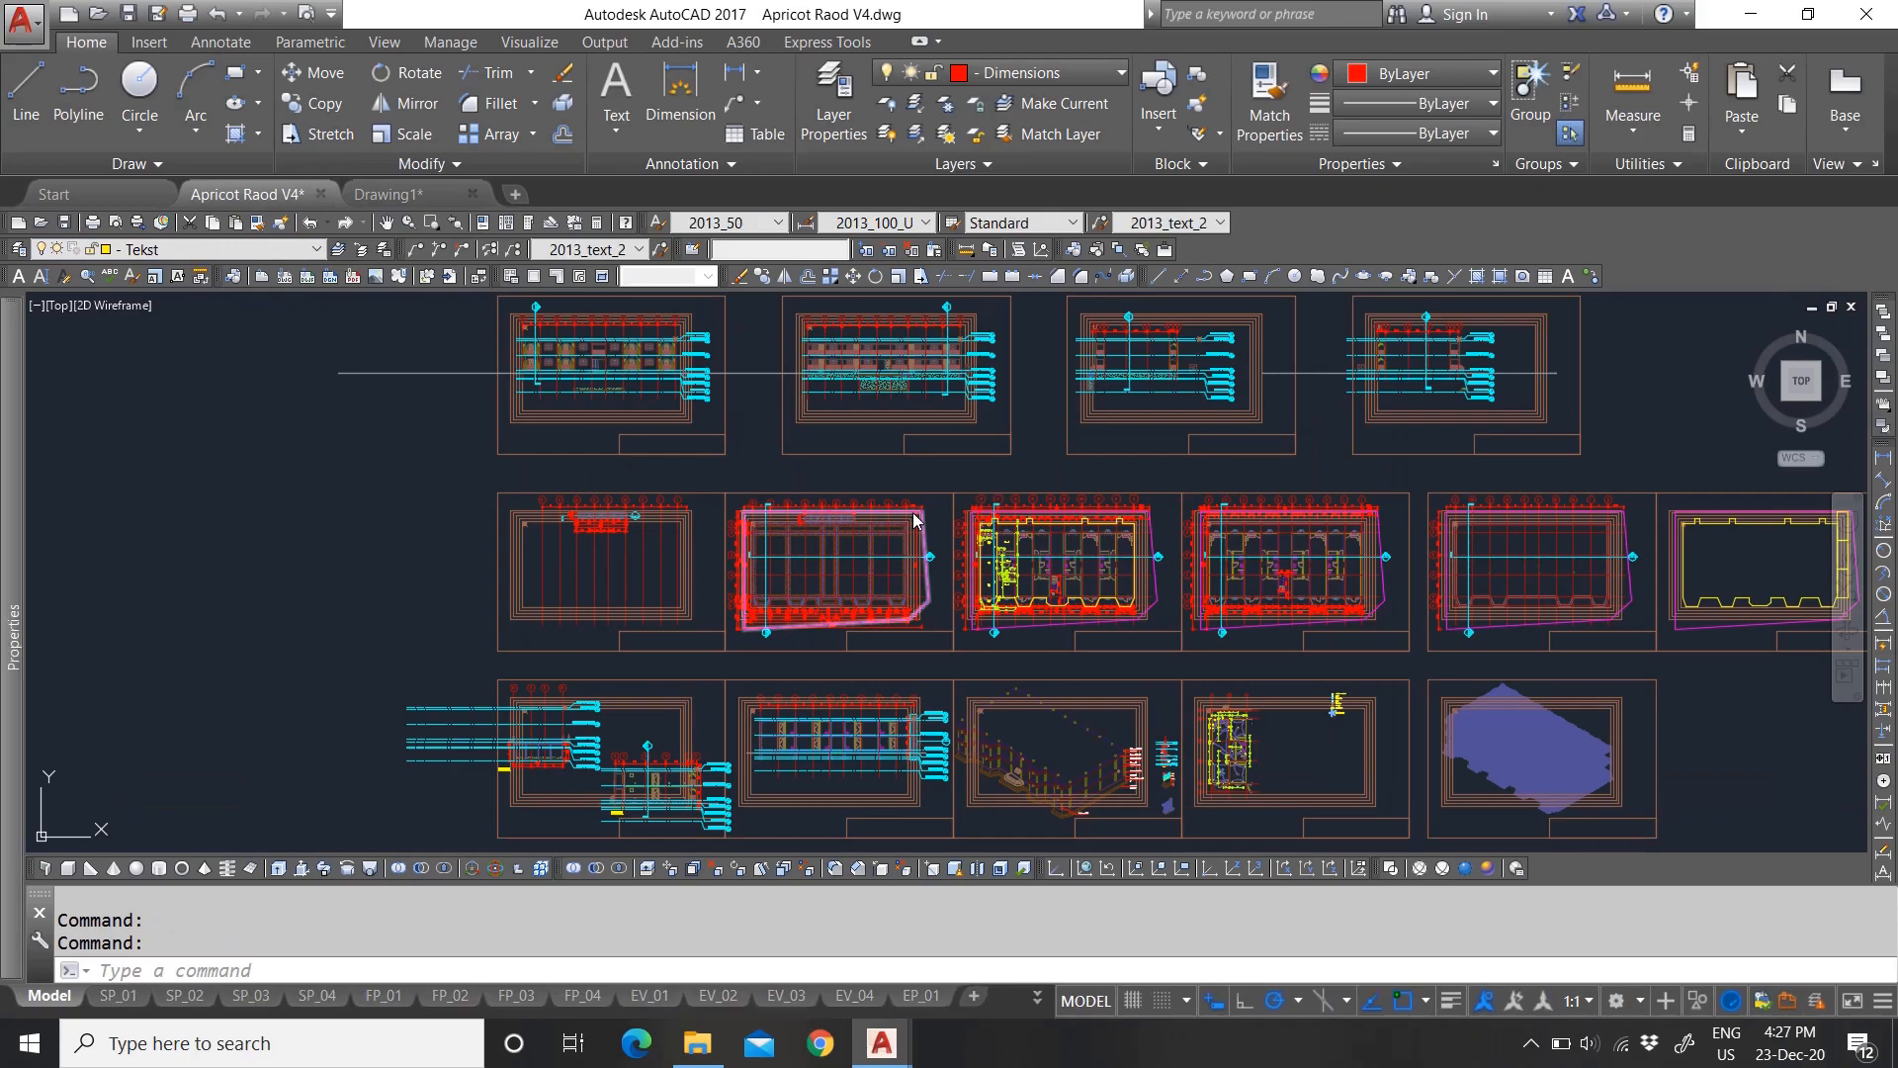
scroll(1302, 826, "up", 10)
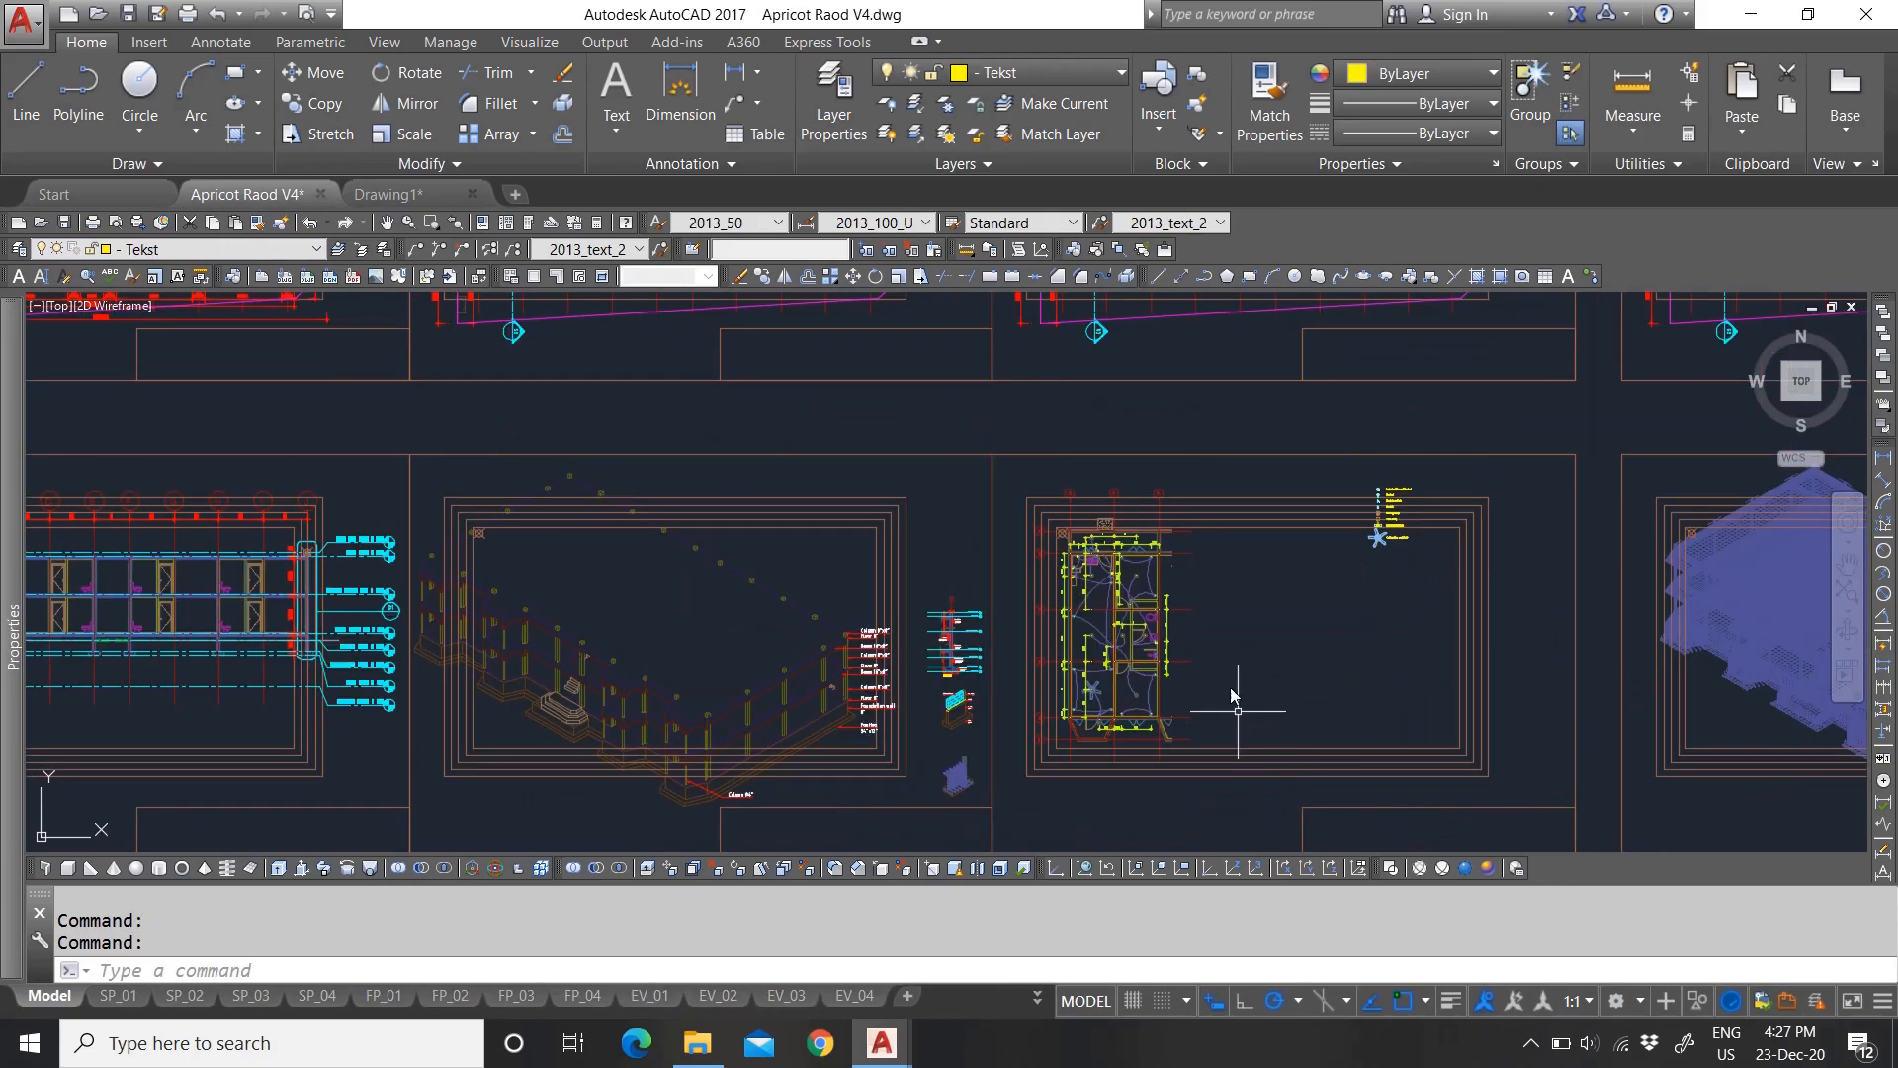
scroll(806, 534, "up", 2)
scroll(821, 494, "down", 5)
scroll(868, 514, "up", 5)
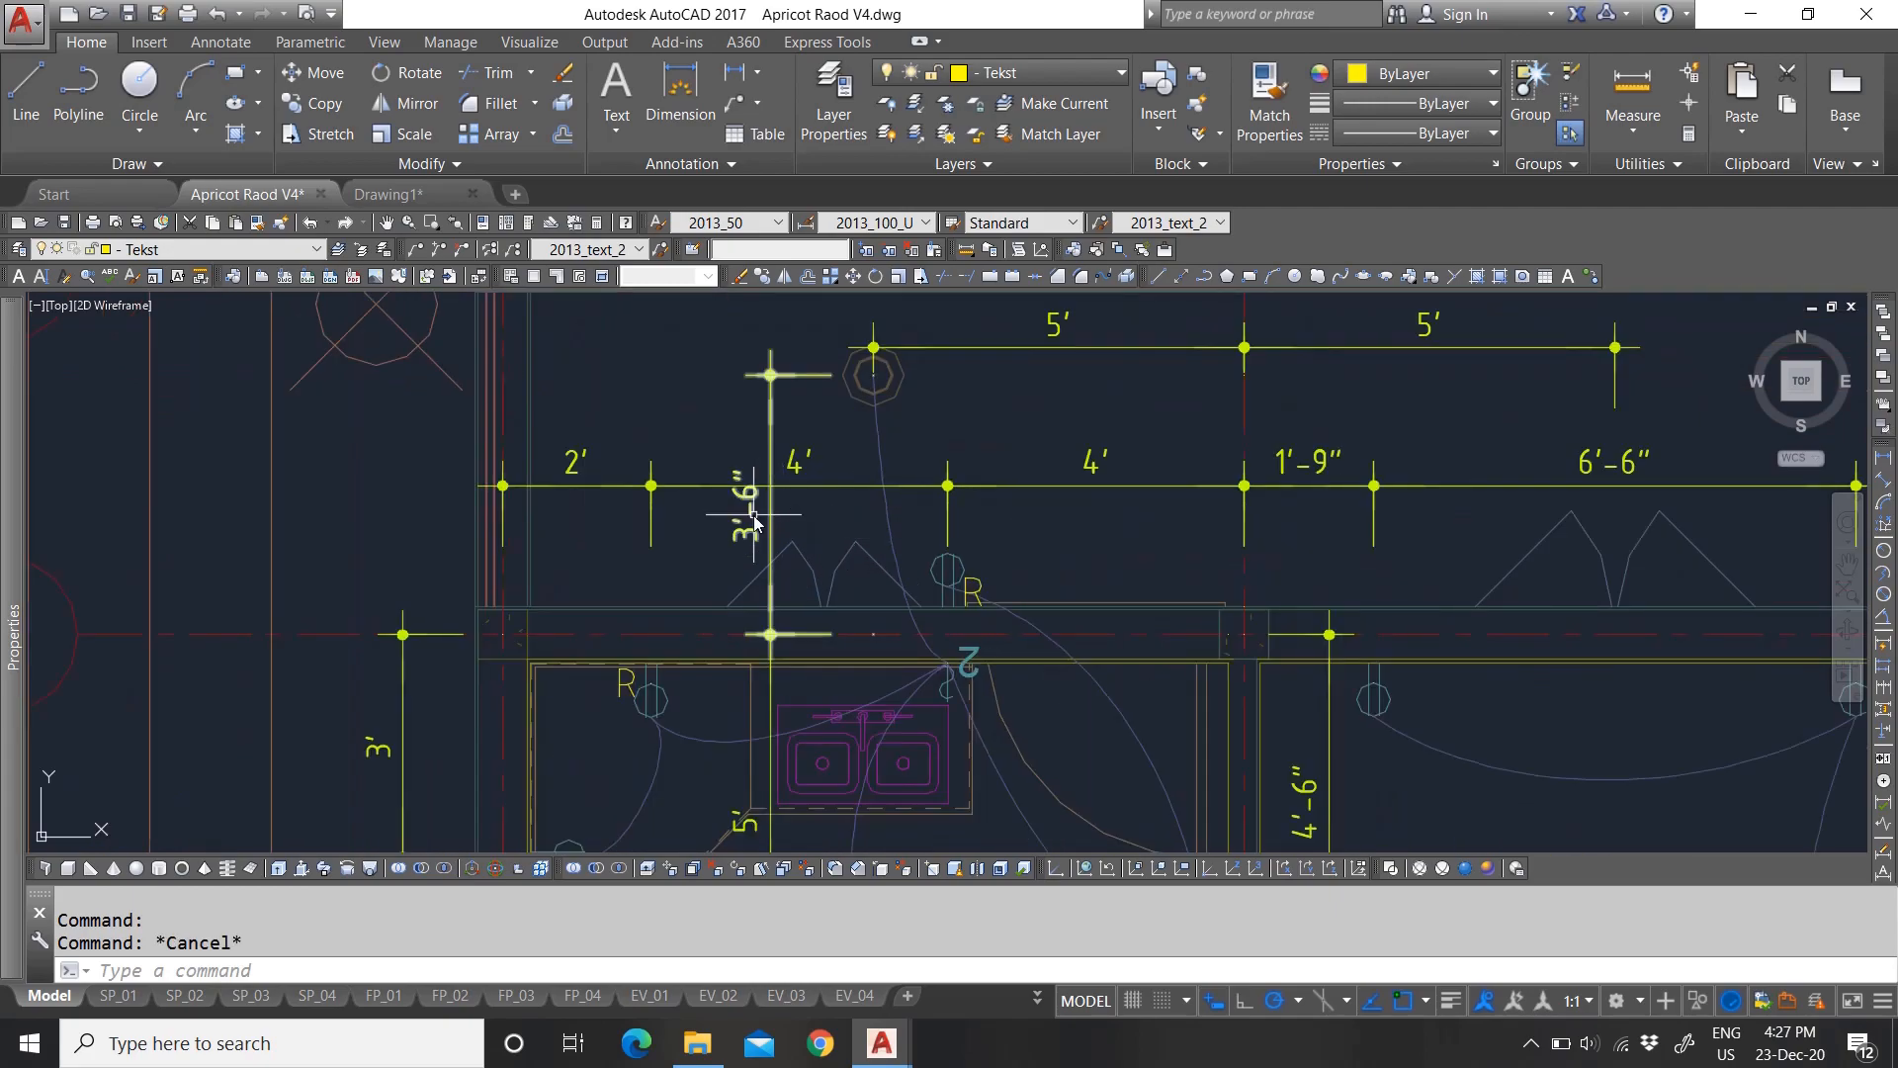
scroll(692, 495, "down", 2)
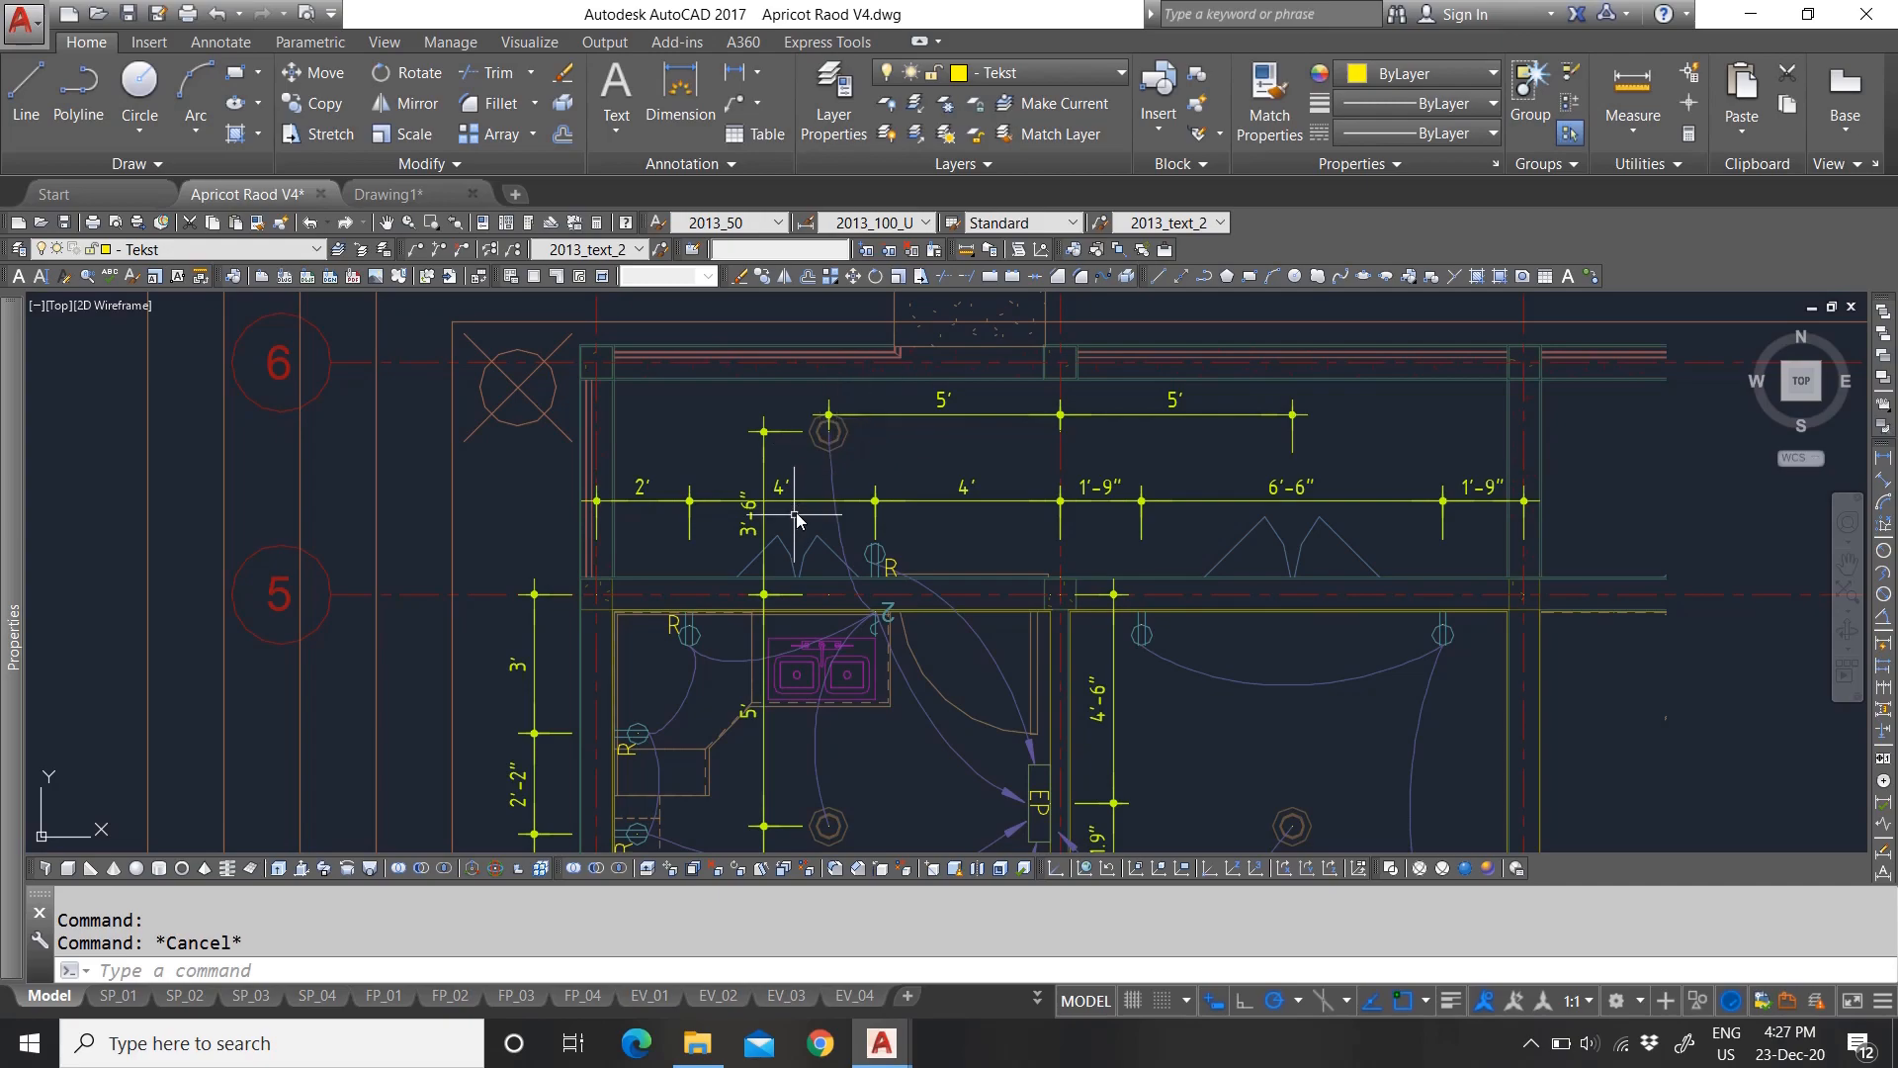
Step: Examine the kitchen and adjacent room between grid lines 4 and 6, checking dimensions, sockets, lamps and electrical panel wiring
scroll(804, 435, "up", 4)
scroll(889, 450, "down", 3)
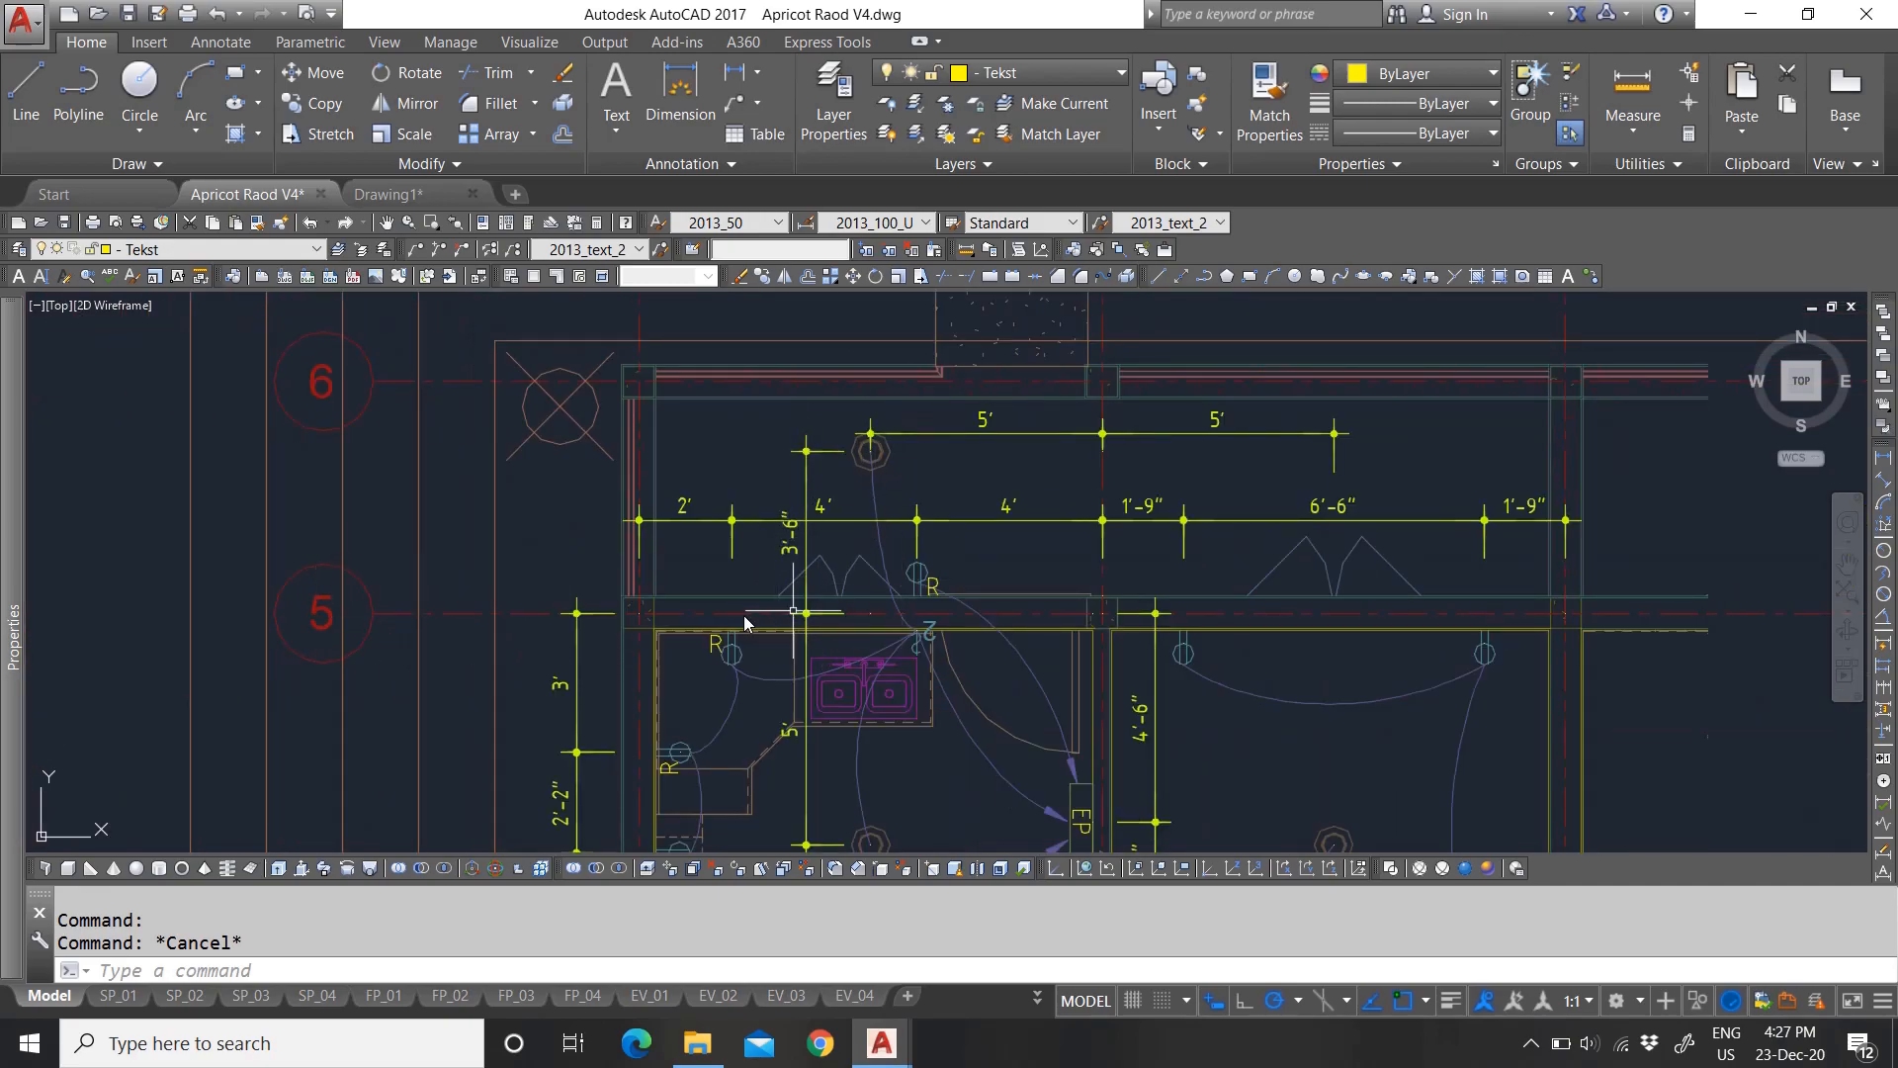
scroll(771, 605, "down", 2)
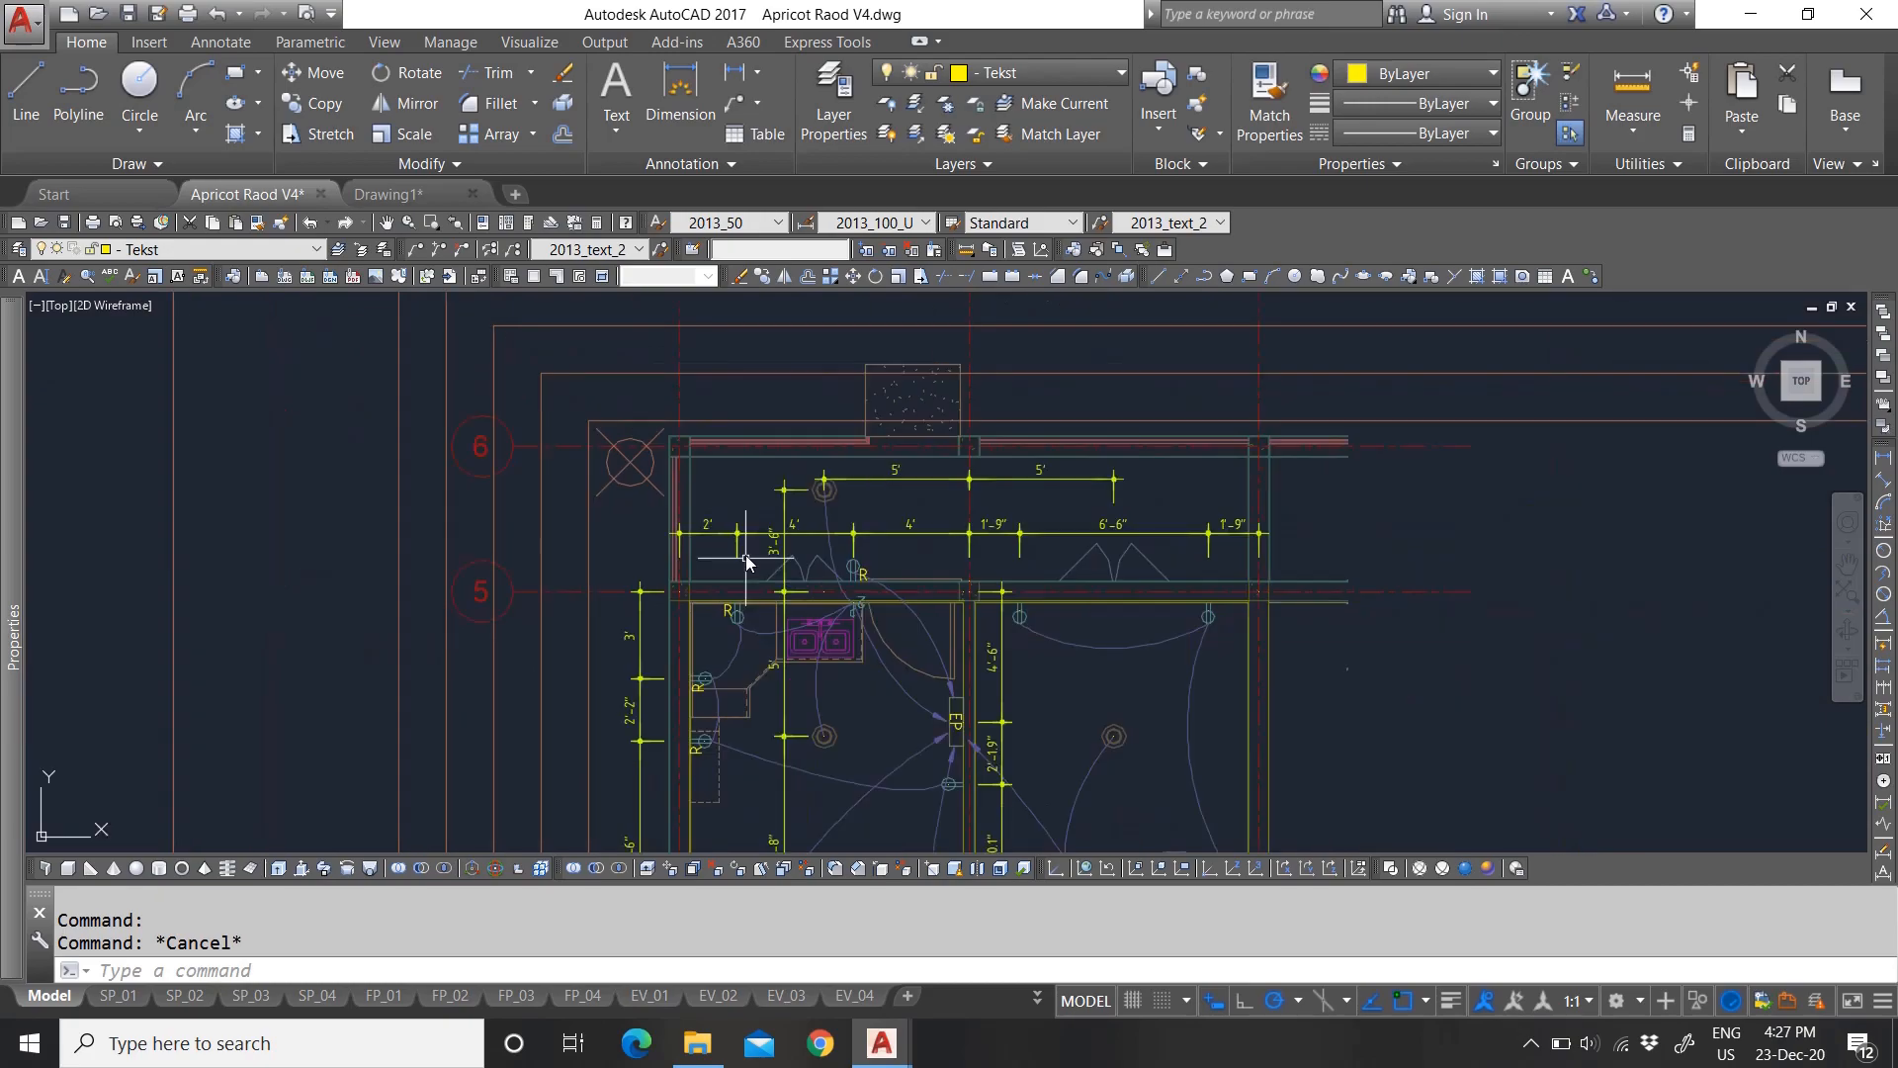
scroll(704, 702, "up", 2)
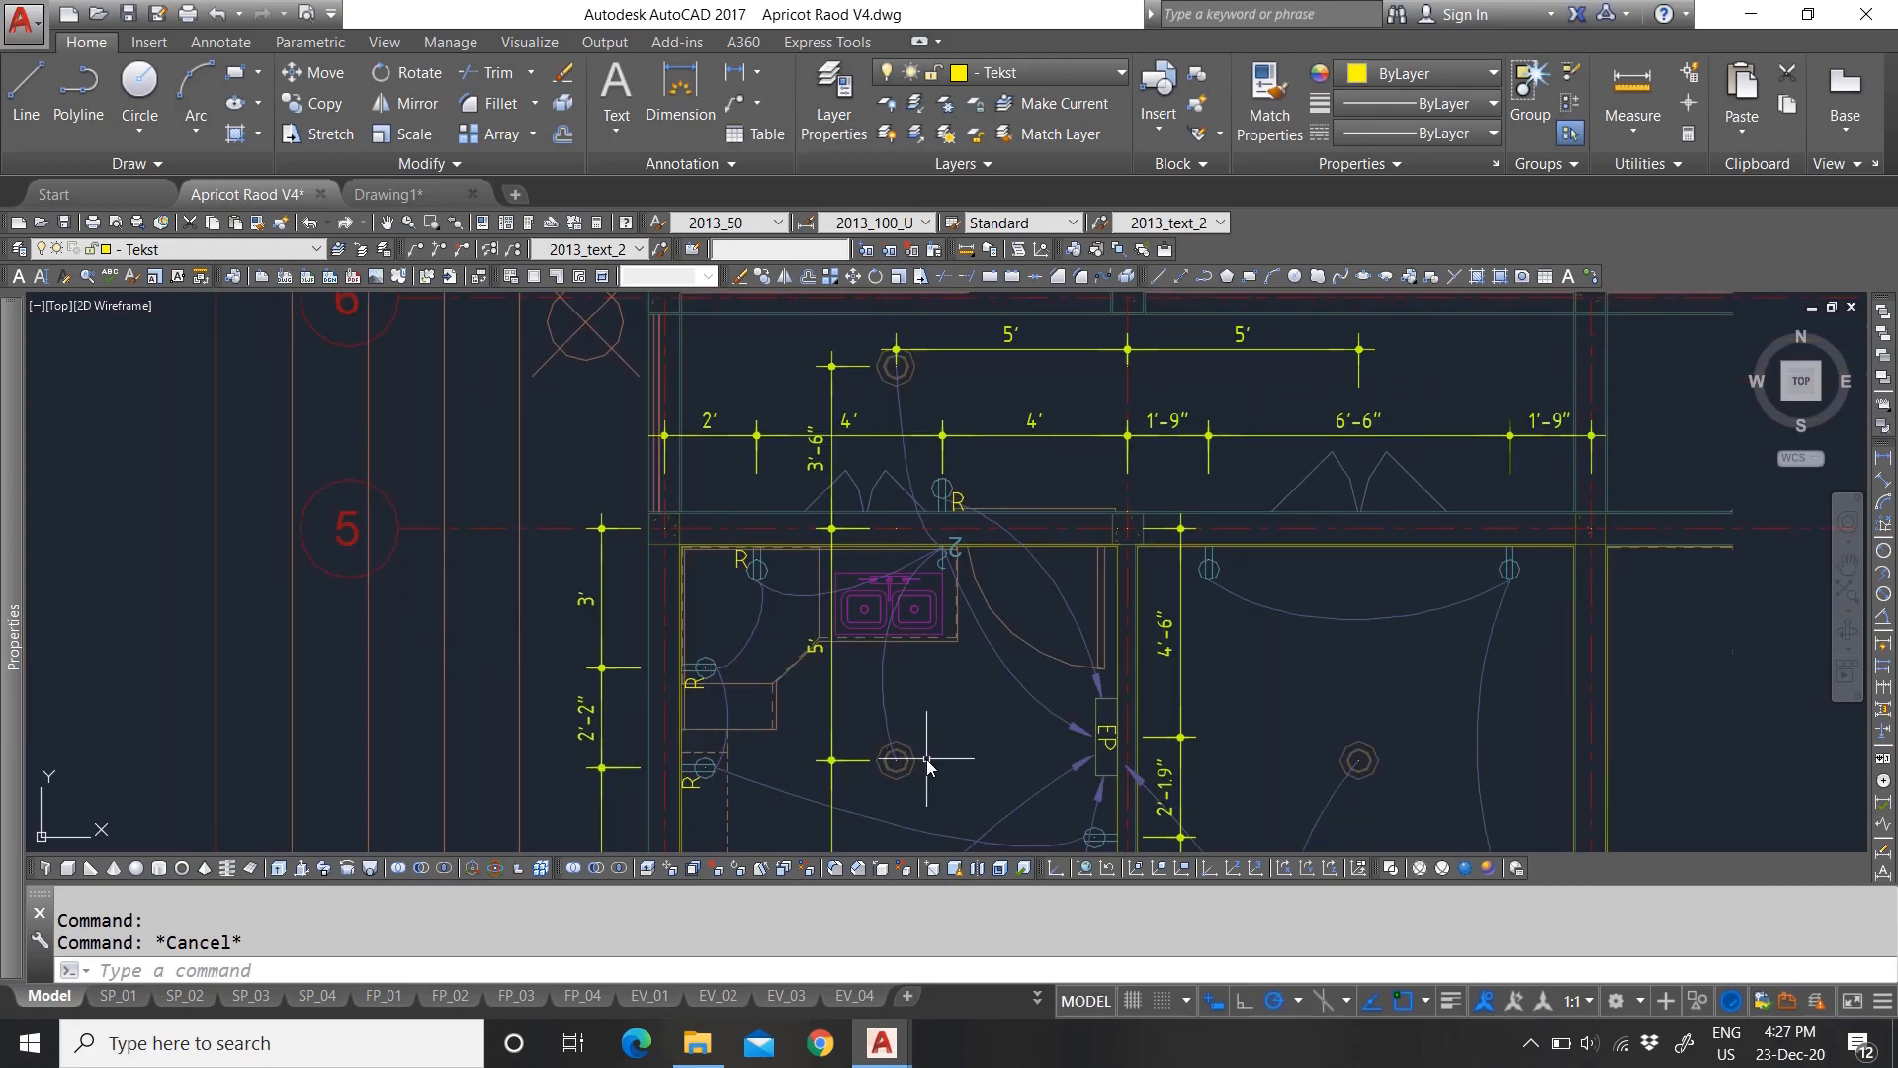
scroll(919, 637, "down", 3)
scroll(961, 761, "up", 1)
scroll(1030, 664, "up", 2)
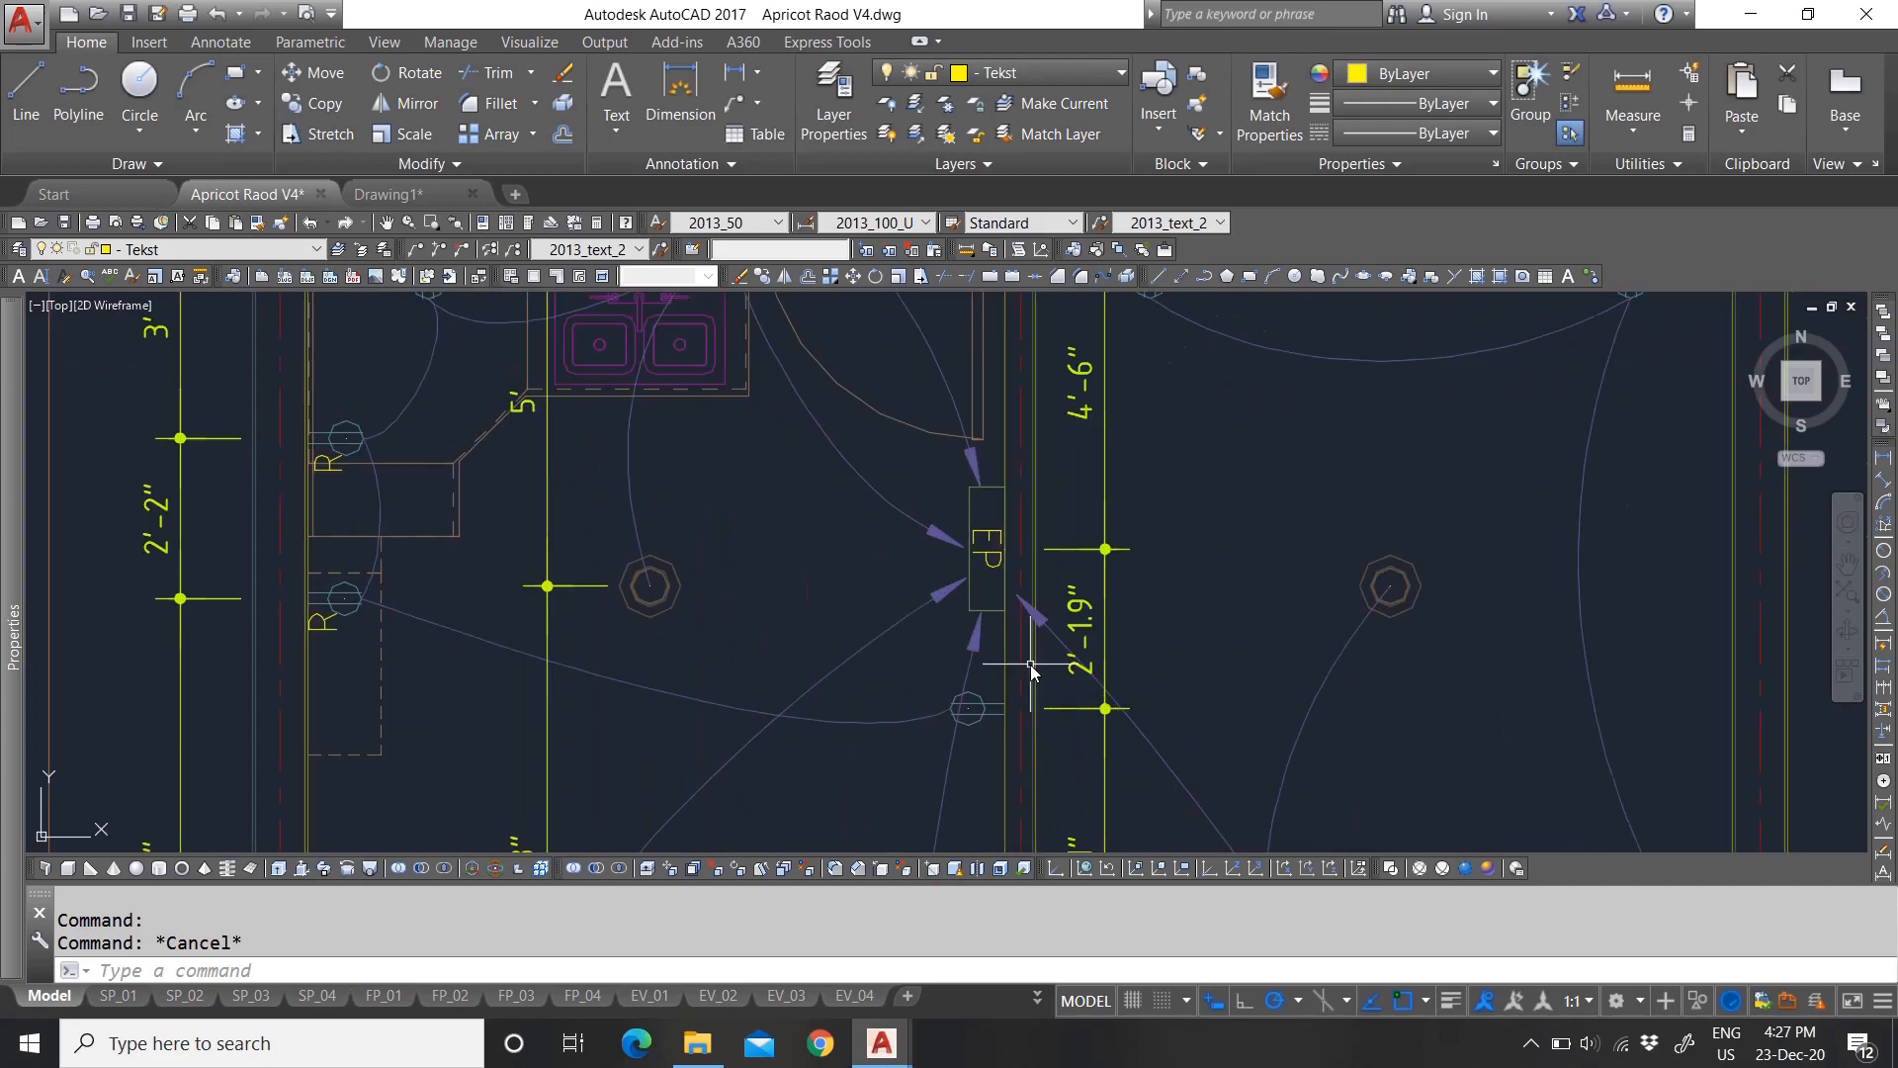
scroll(942, 655, "down", 1)
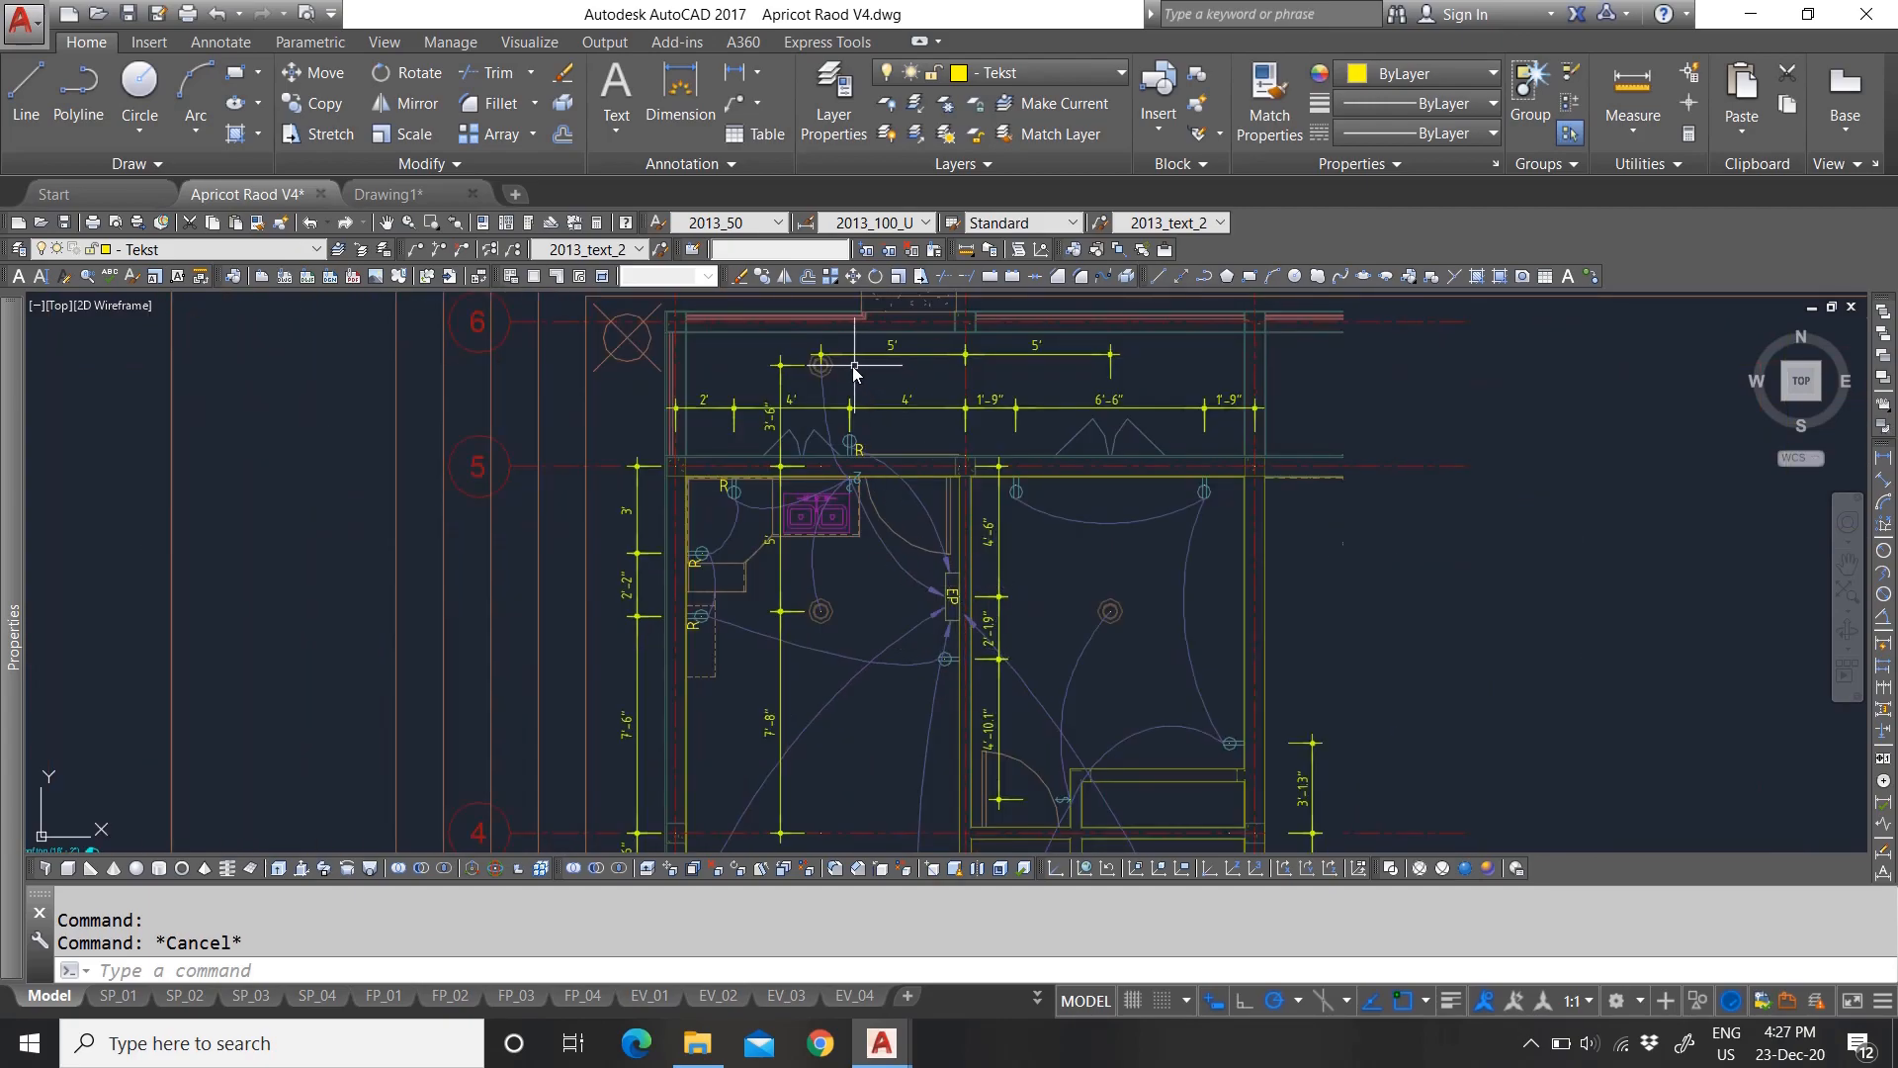
scroll(630, 566, "up", 4)
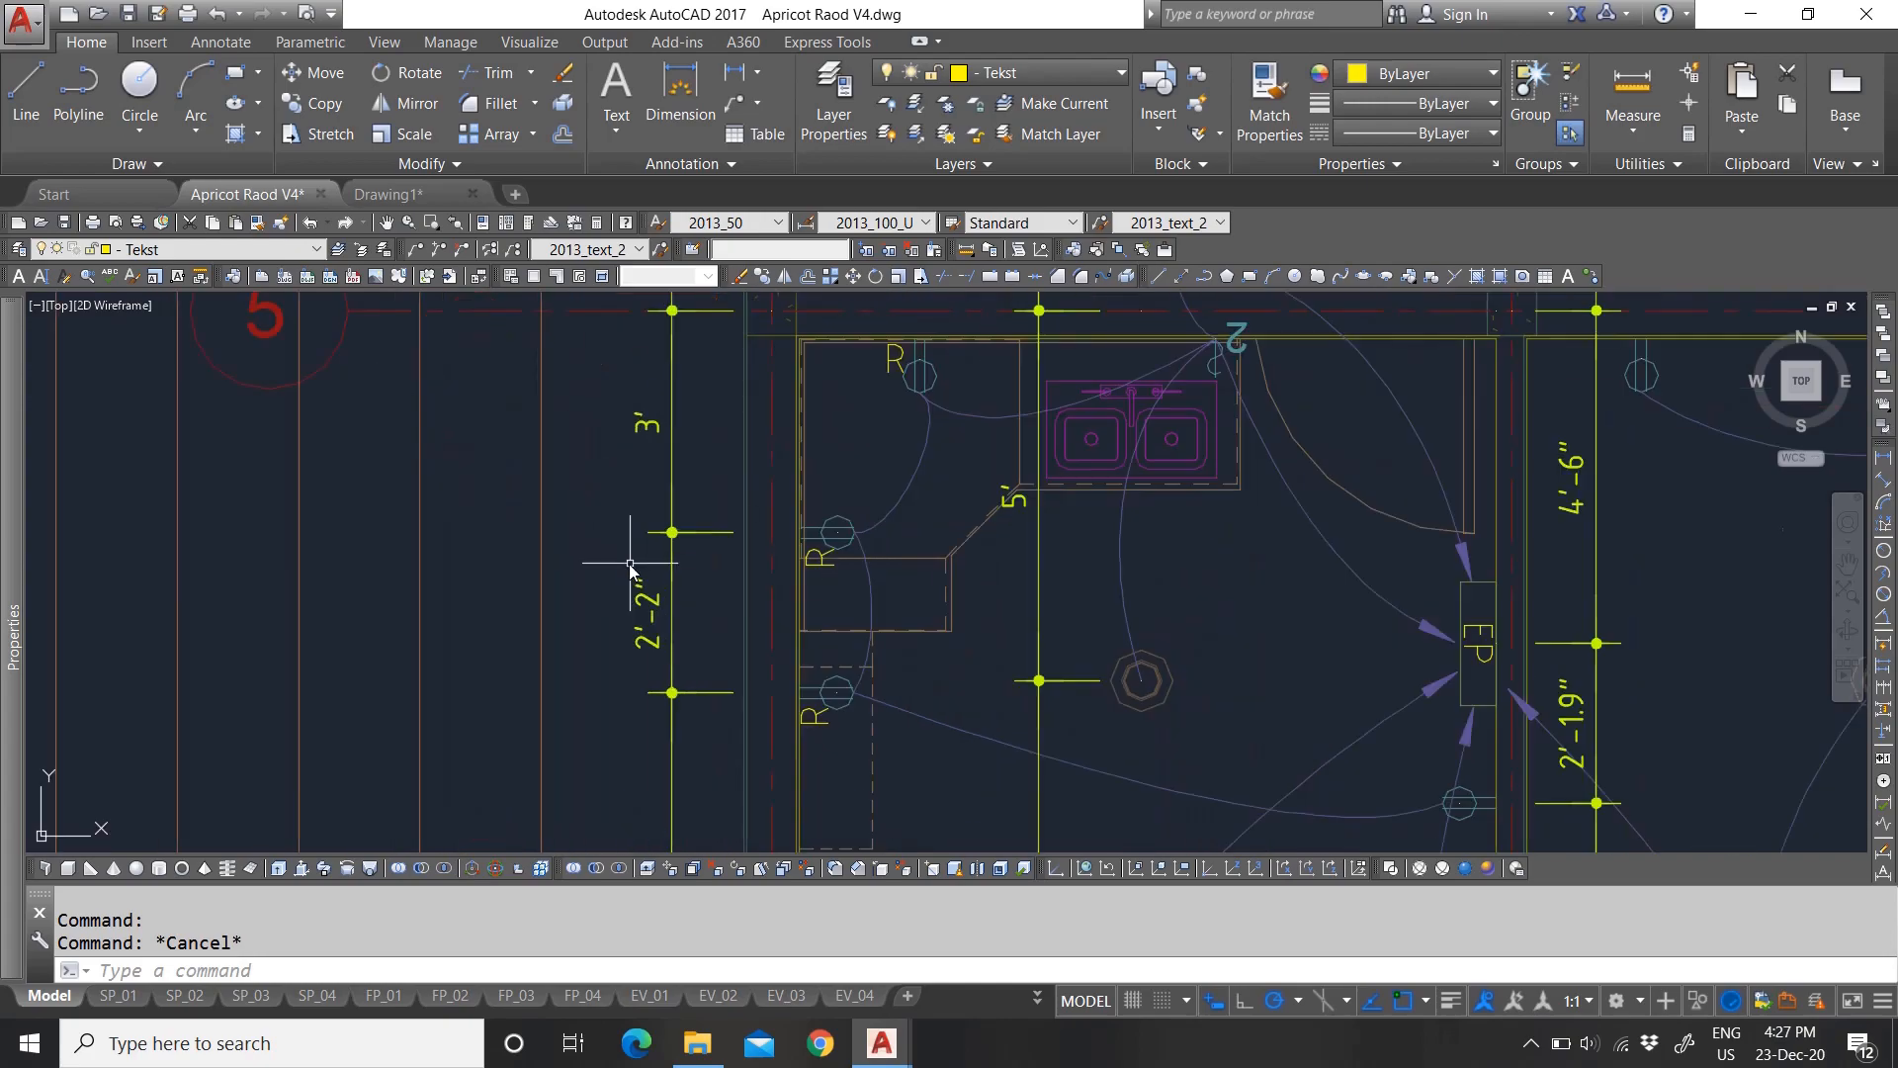
scroll(879, 509, "down", 4)
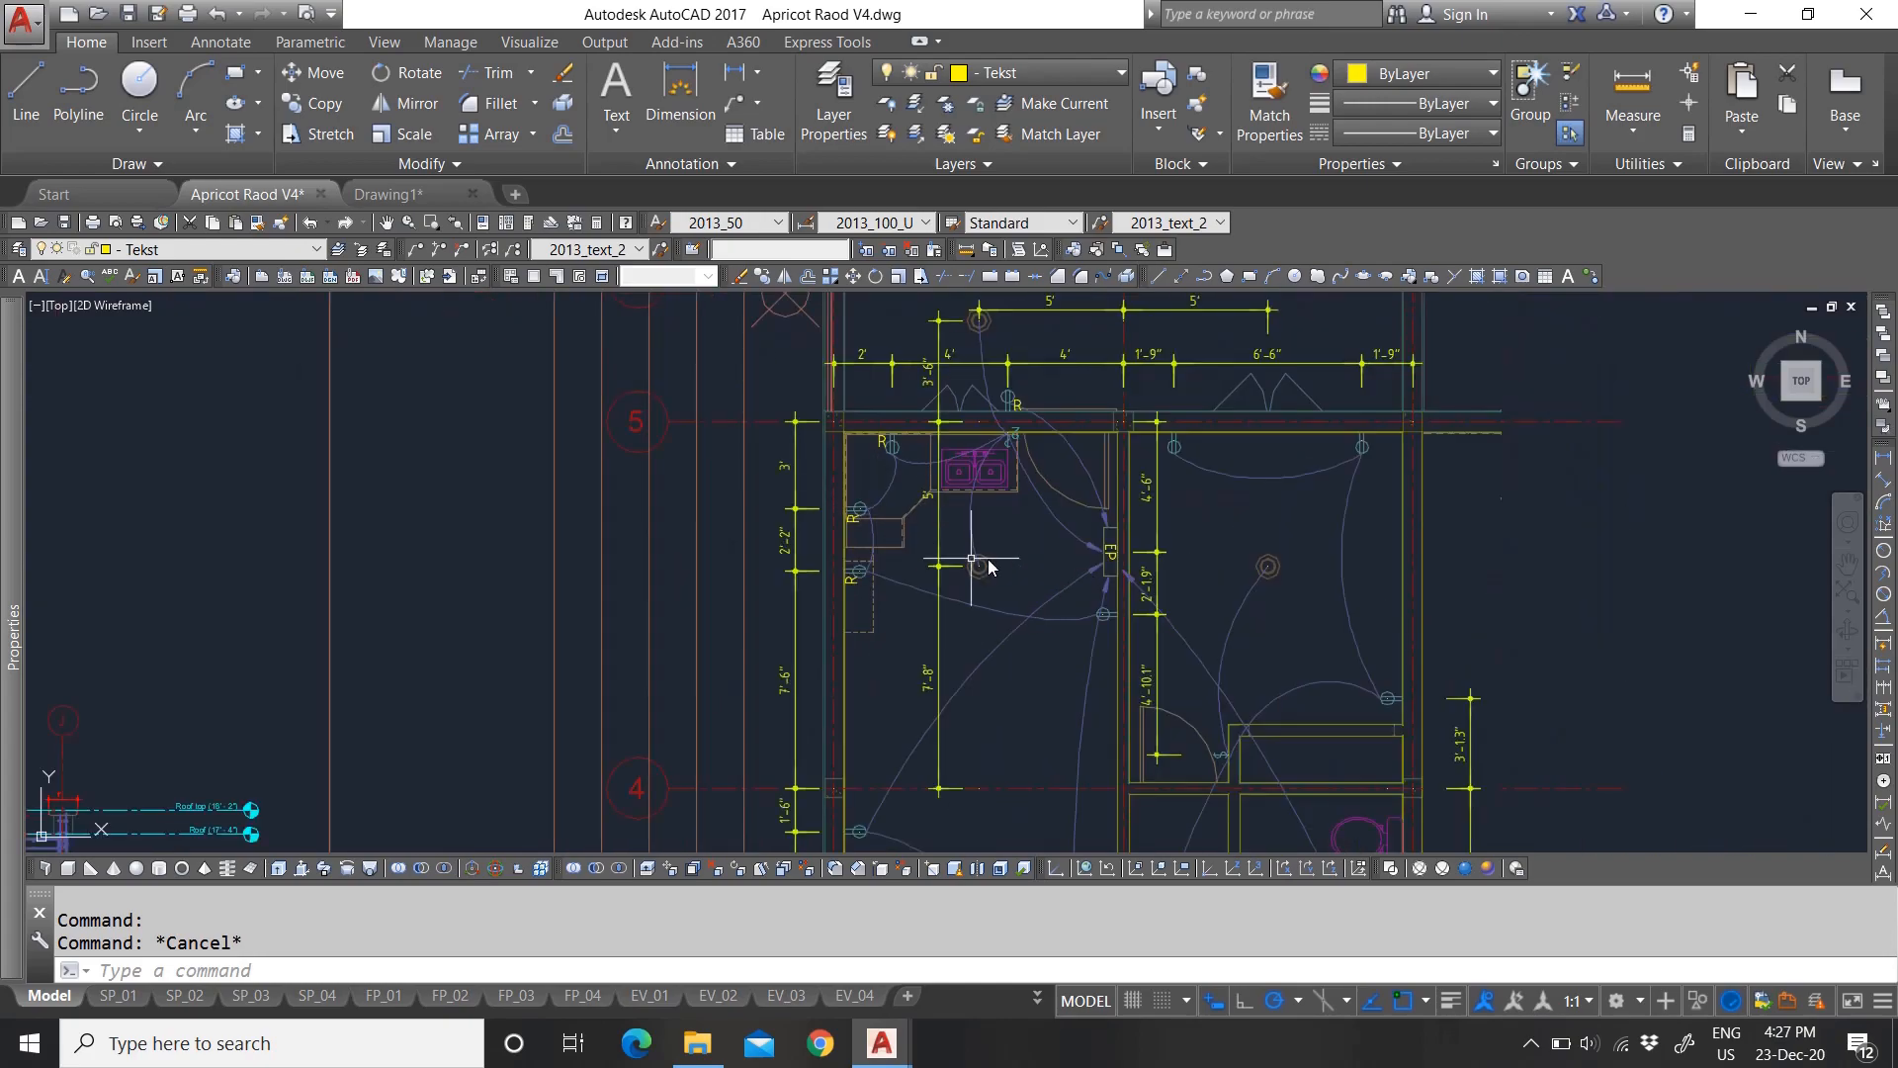
Step: Examine the electrical symbol legend beside the plan and how it relates to the single-unit plan in model space
scroll(989, 566, "down", 8)
scroll(977, 621, "up", 2)
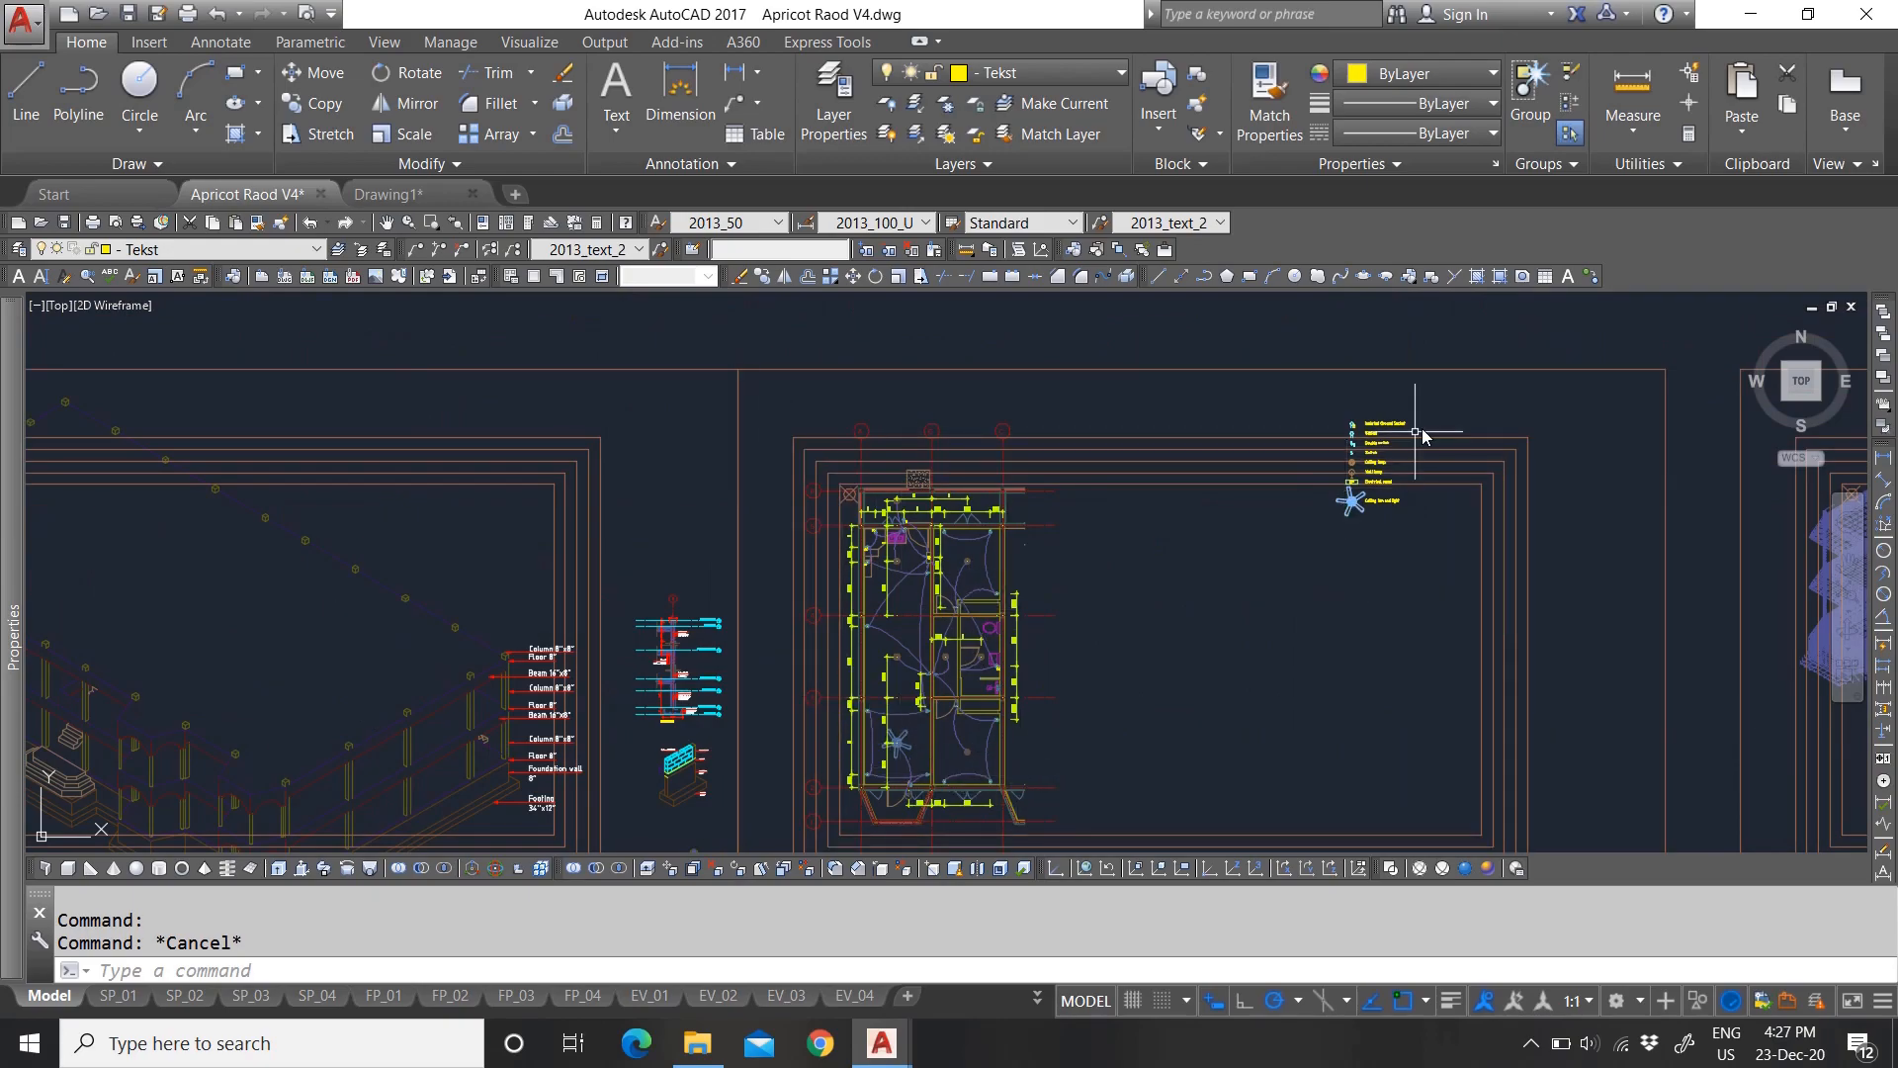
scroll(1422, 459, "up", 8)
middle_click_drag(1030, 506, 1011, 485)
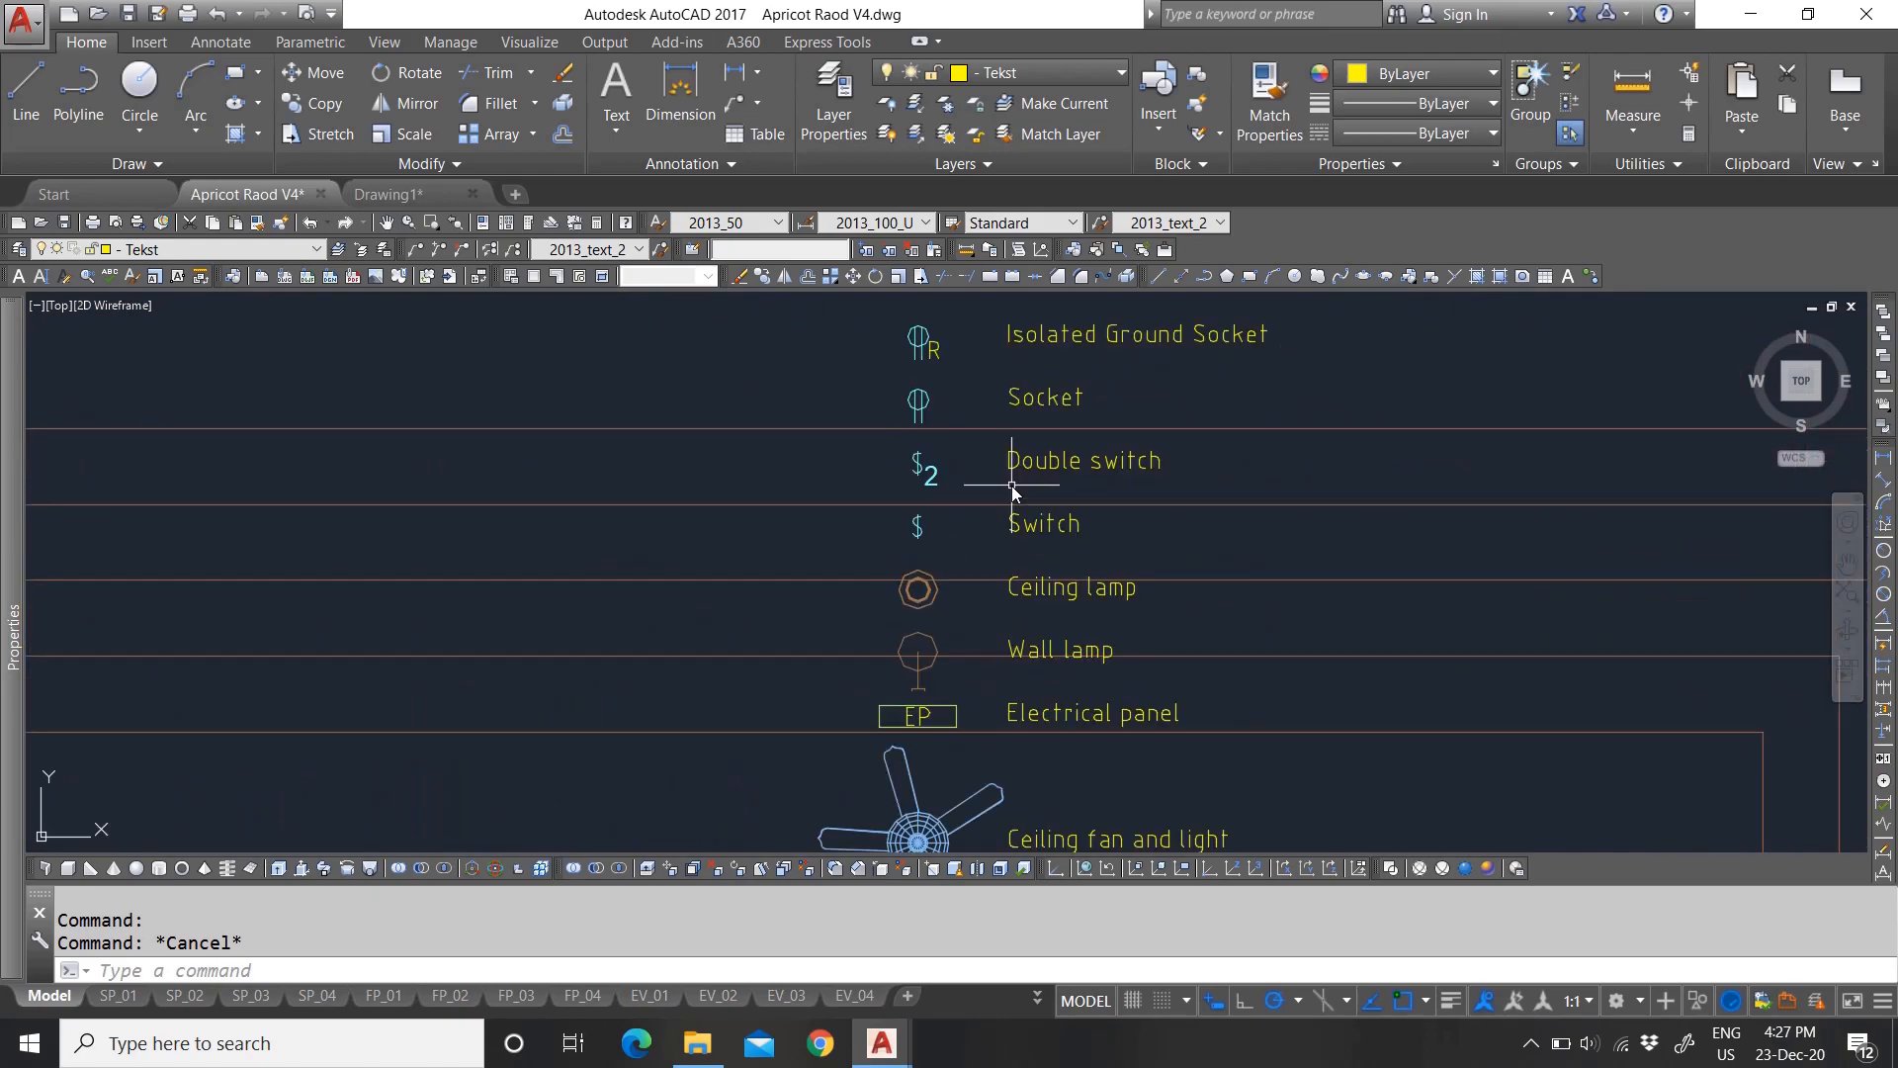
scroll(927, 613, "down", 2)
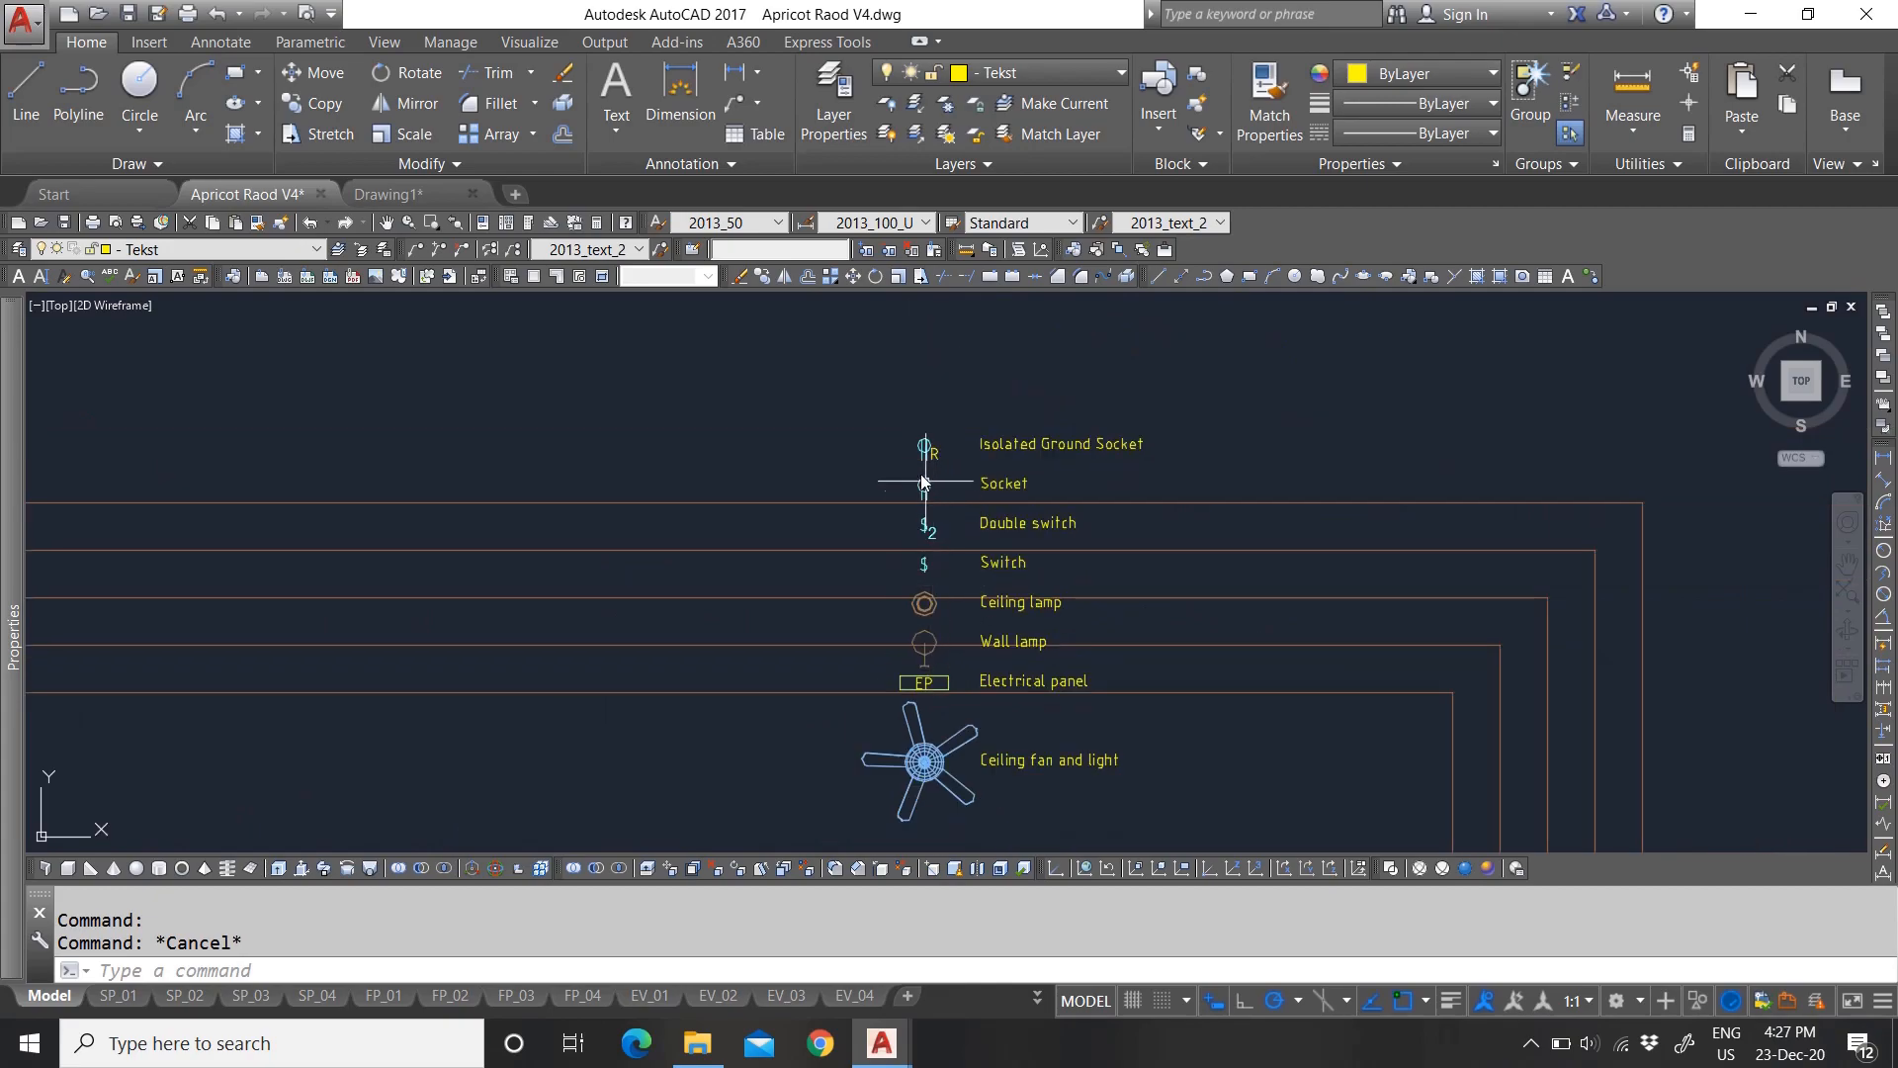
scroll(1003, 465, "up", 2)
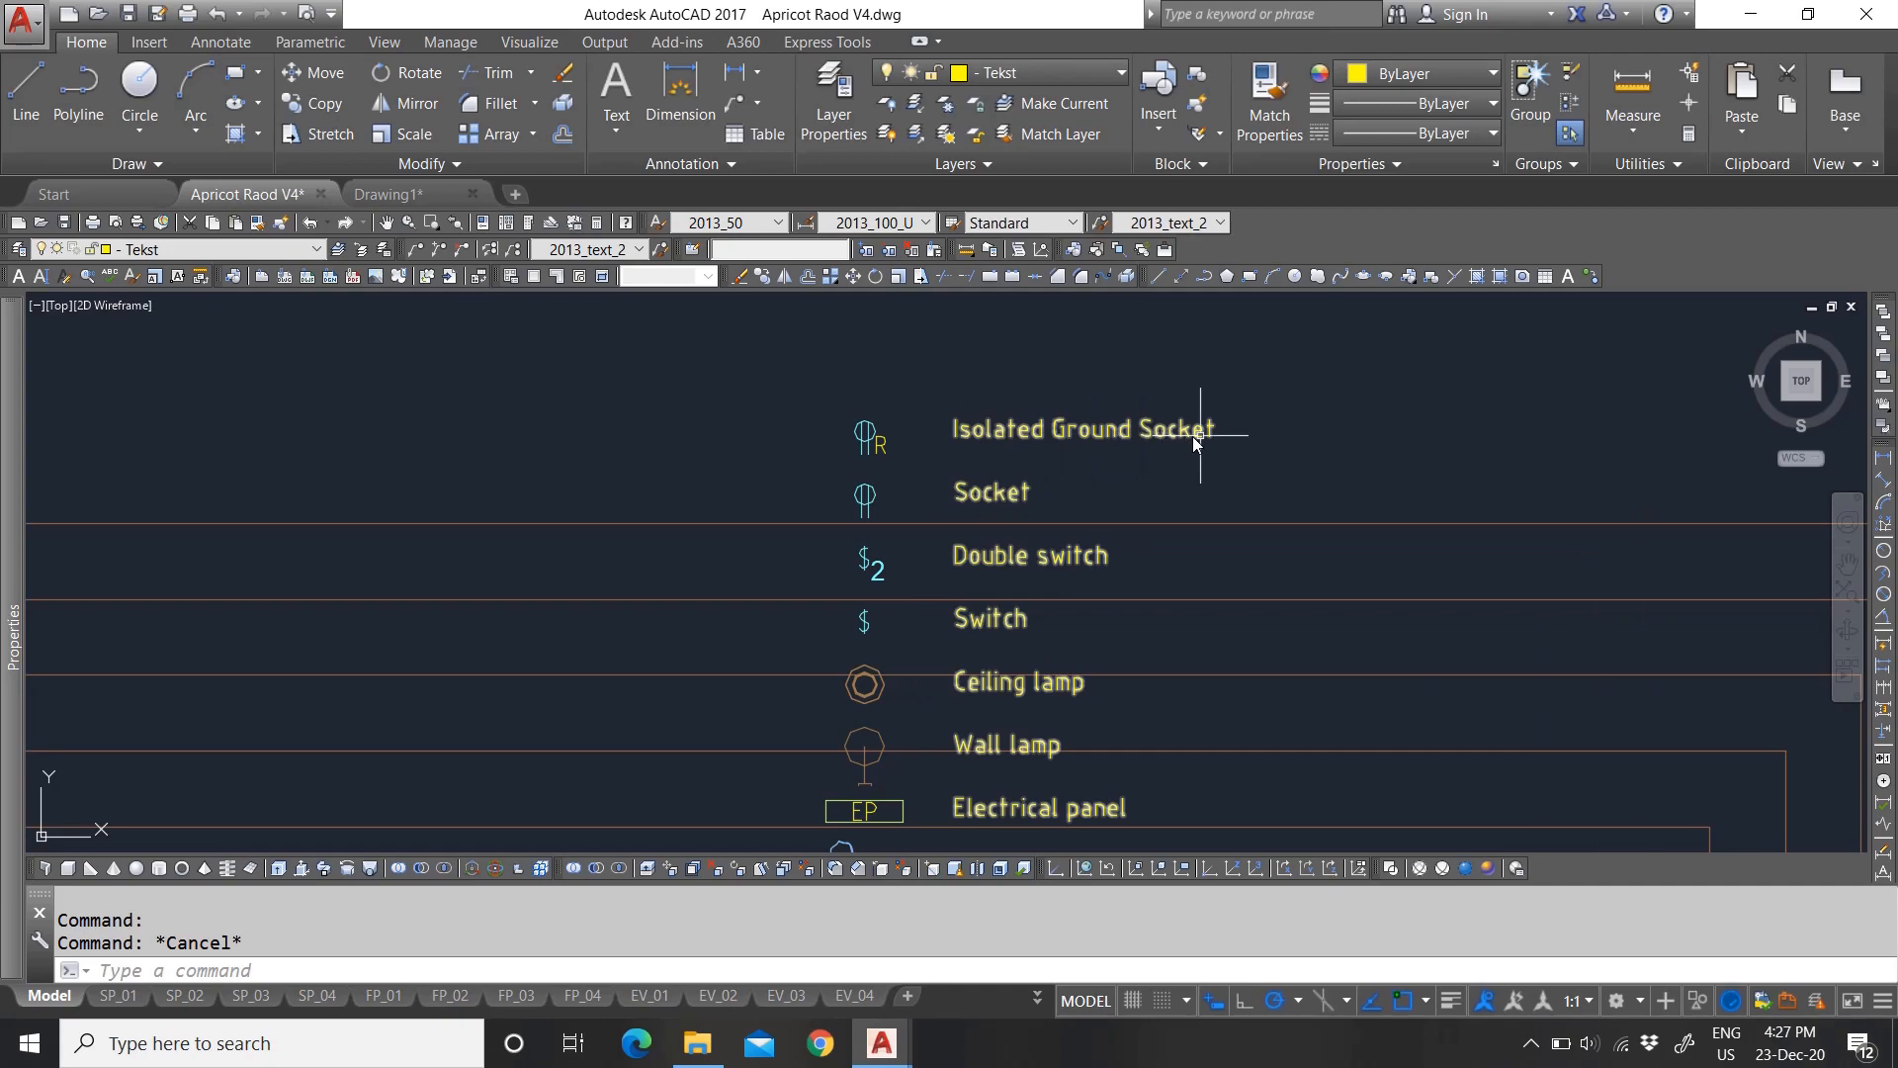
scroll(883, 443, "down", 8)
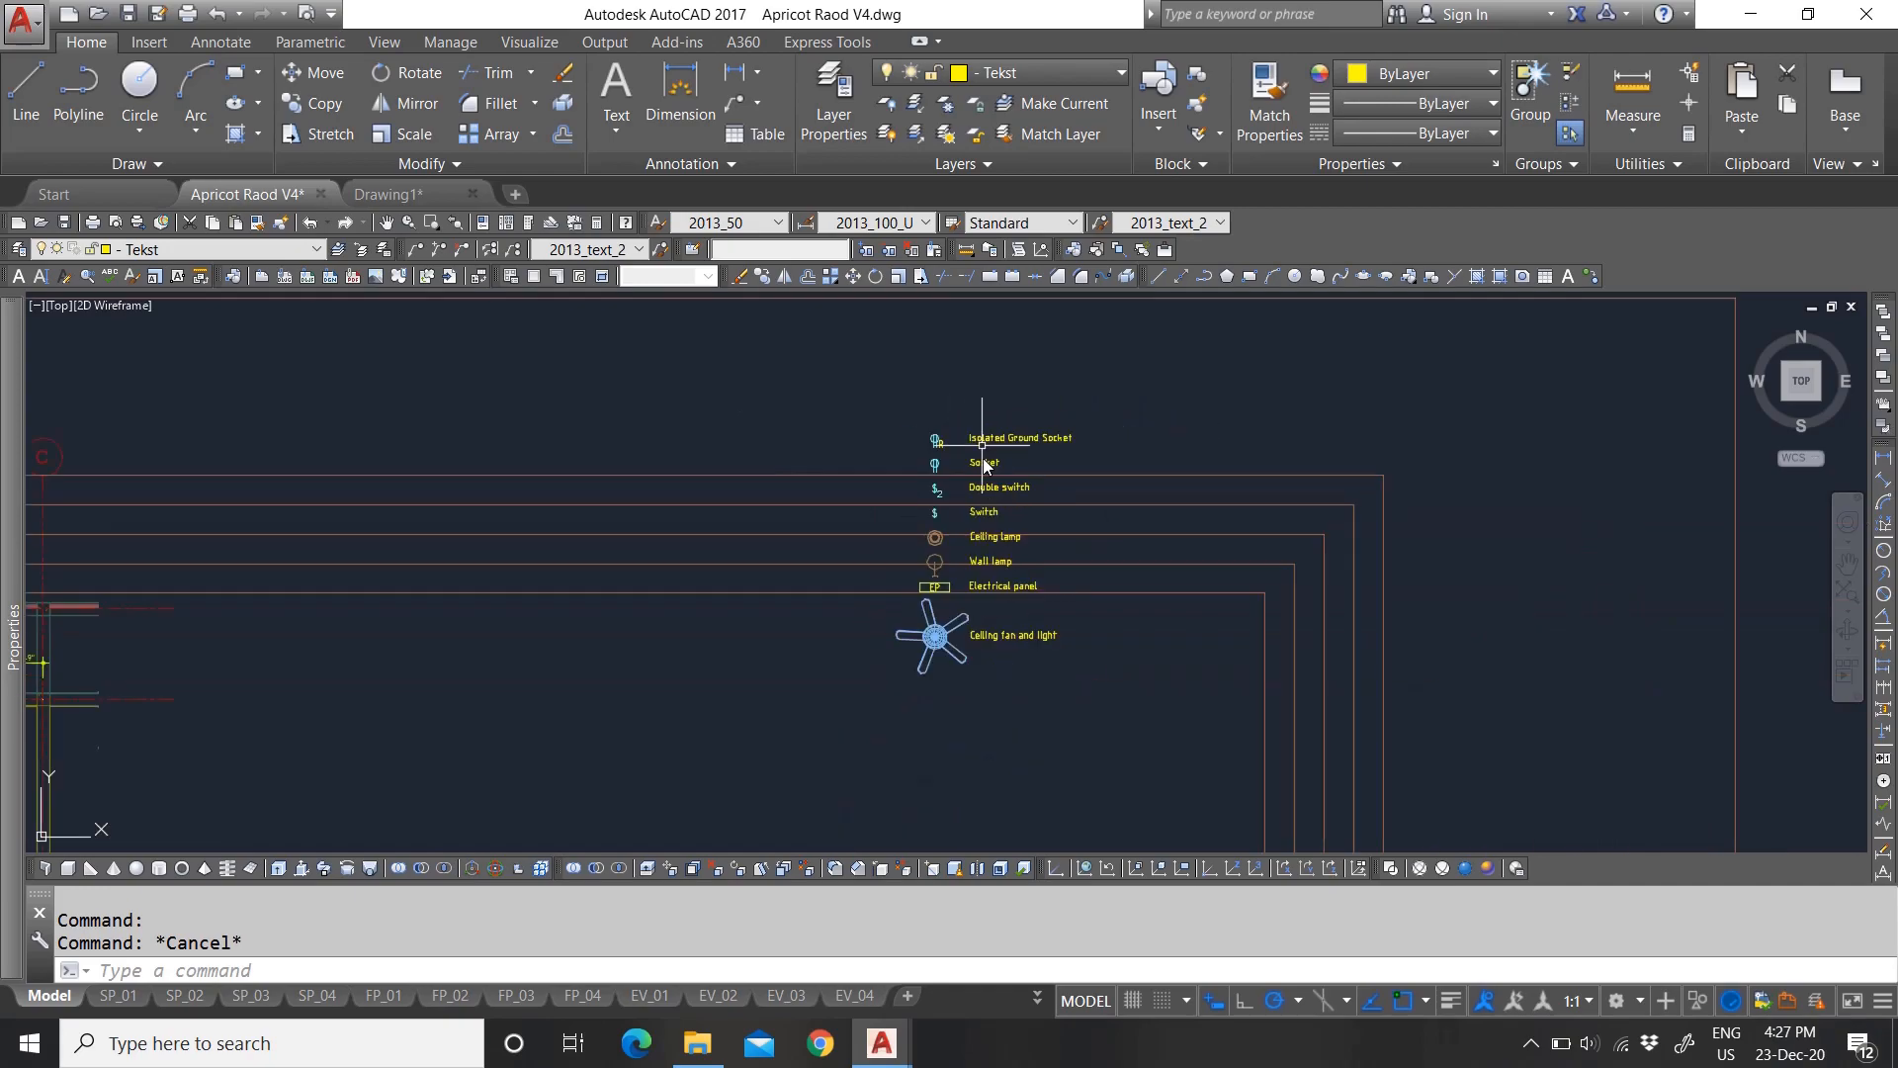
scroll(801, 720, "up", 2)
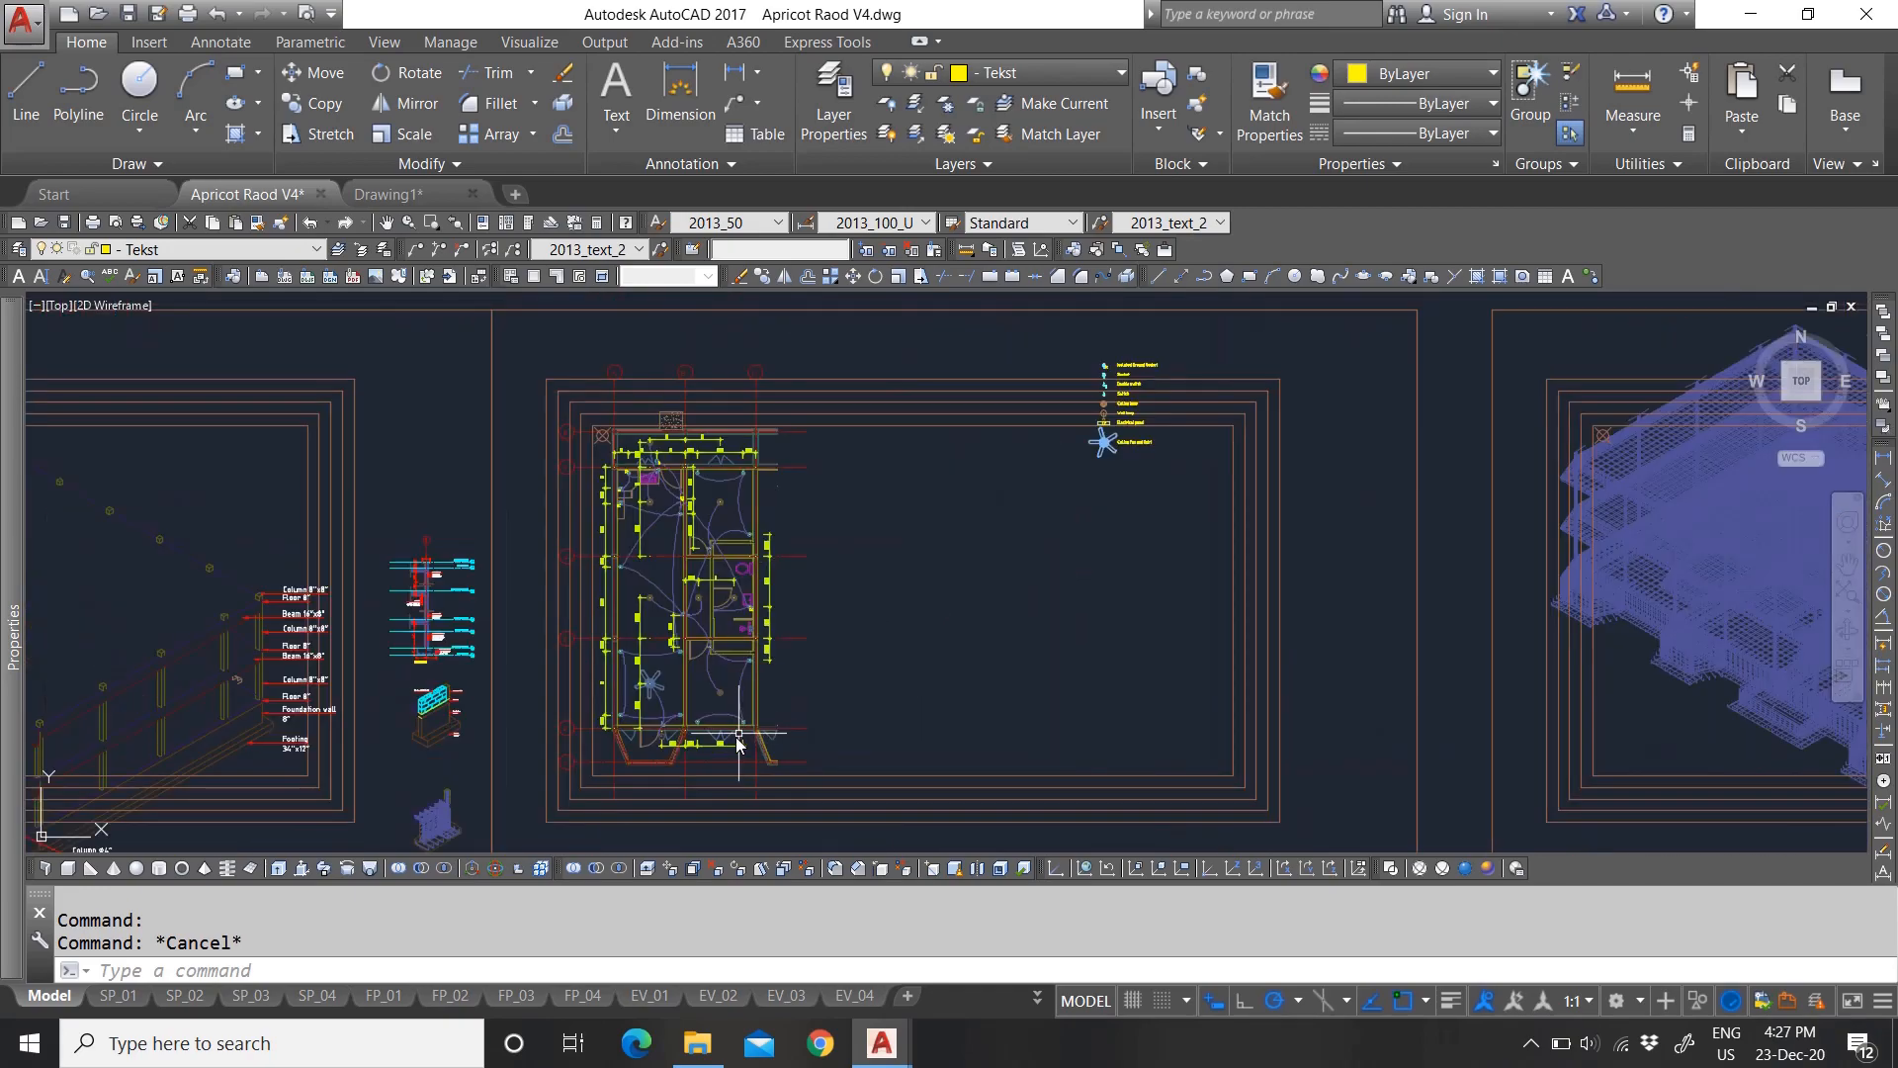
scroll(663, 524, "up", 2)
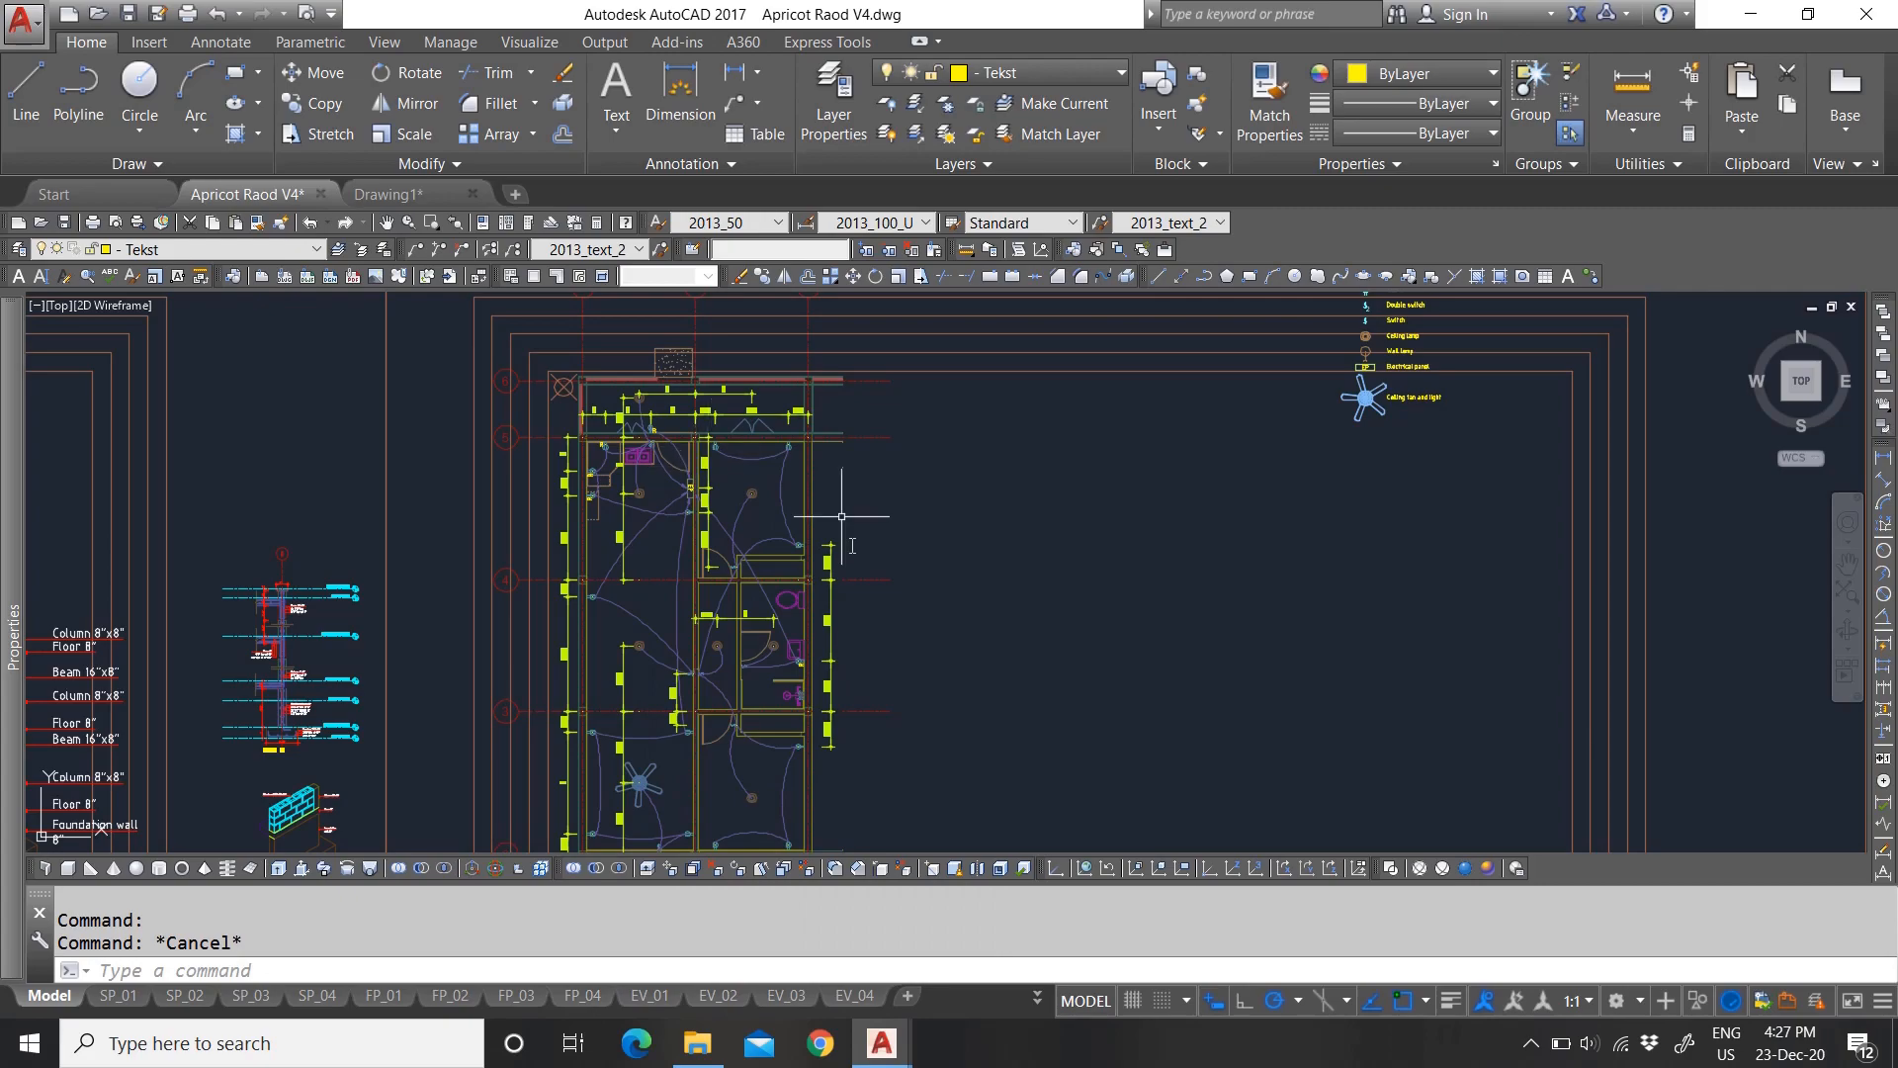
Step: Open the EP_01 layout and examine its electrical symbol legend table next to the plan
left_click(648, 997)
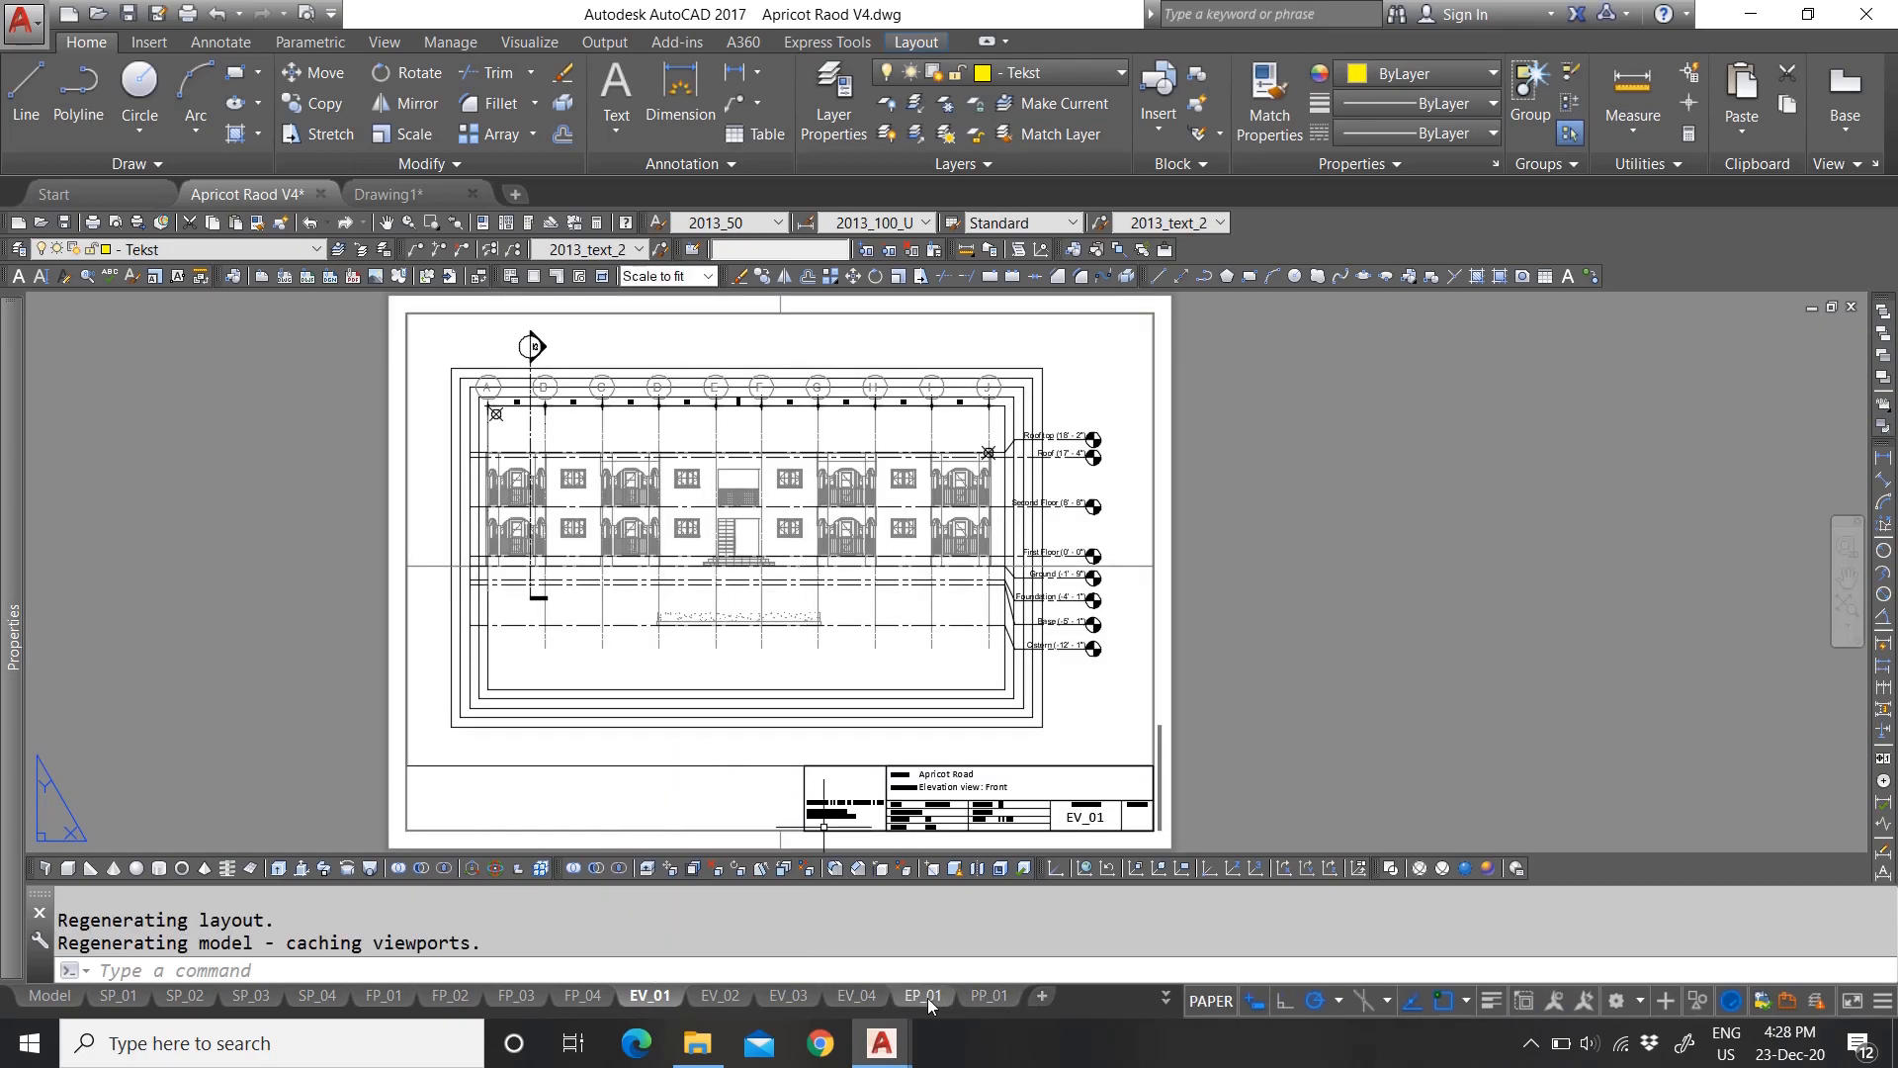
left_click(923, 996)
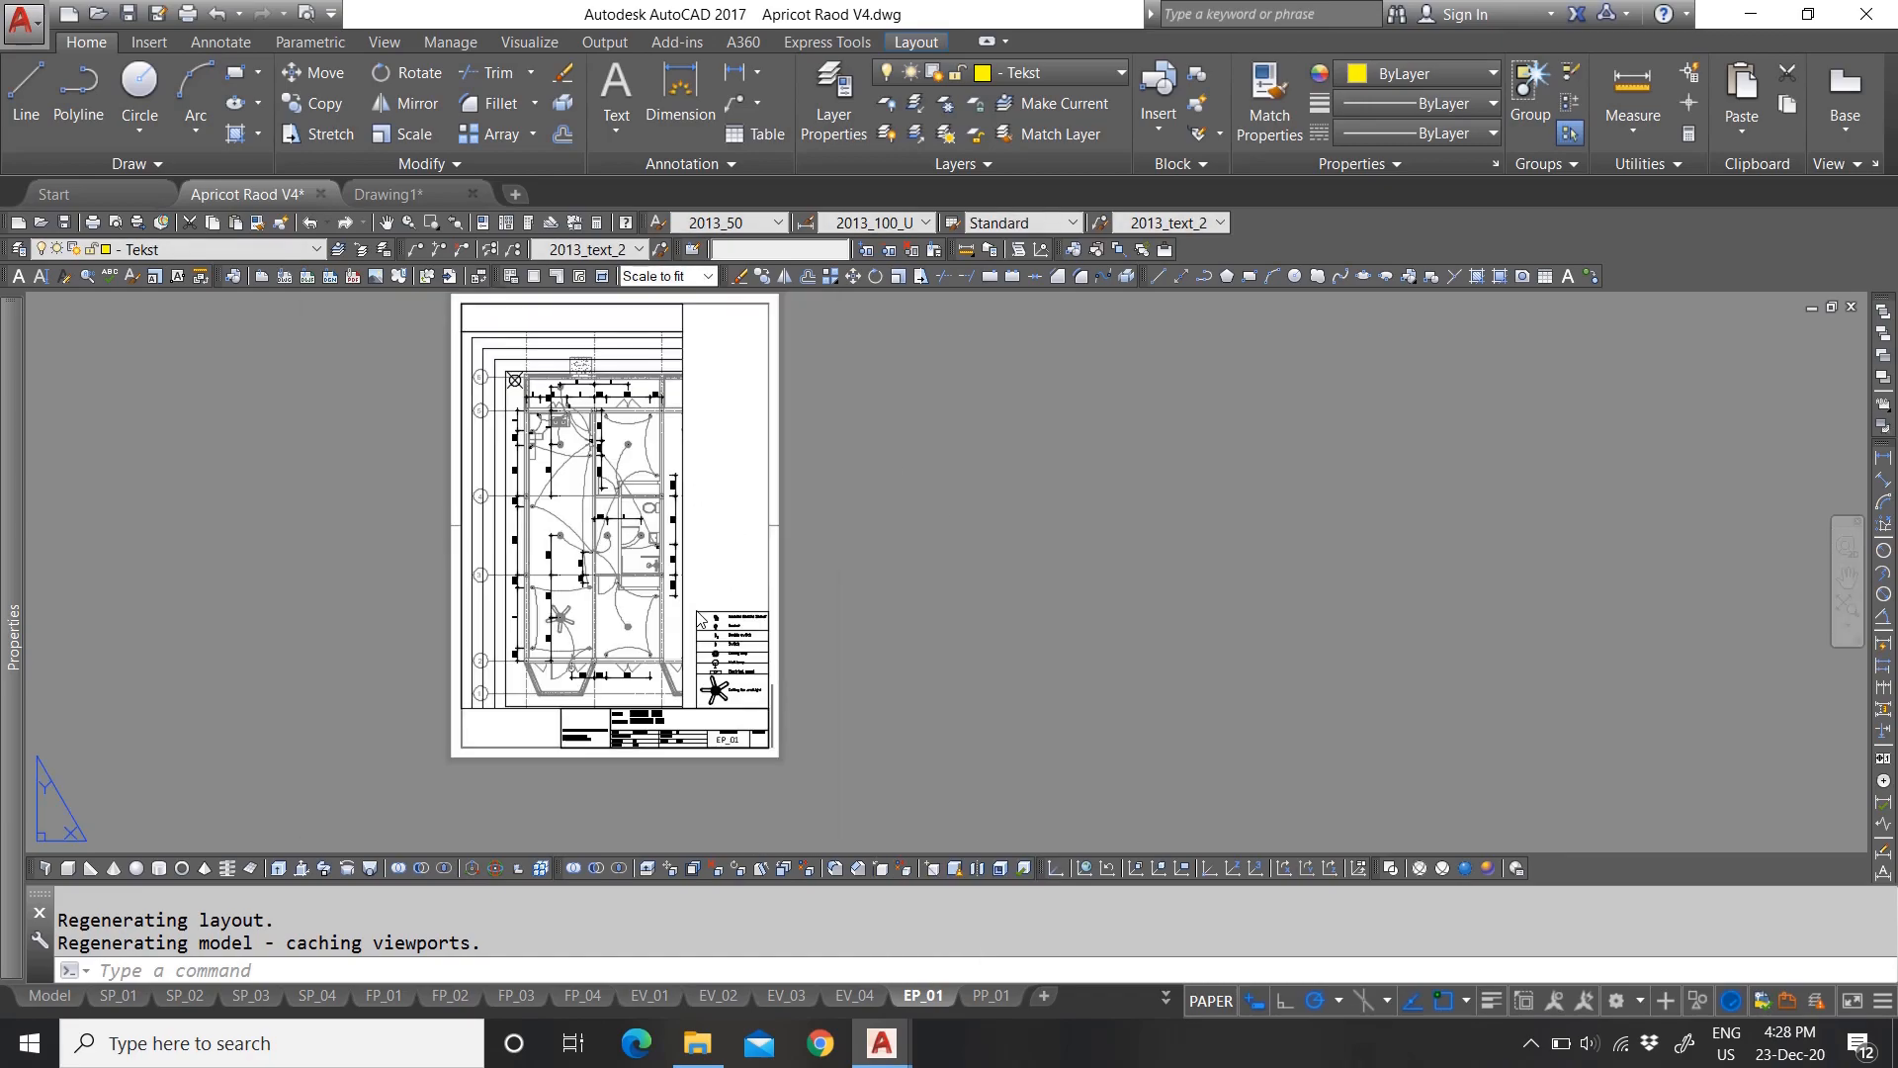
scroll(701, 620, "up", 8)
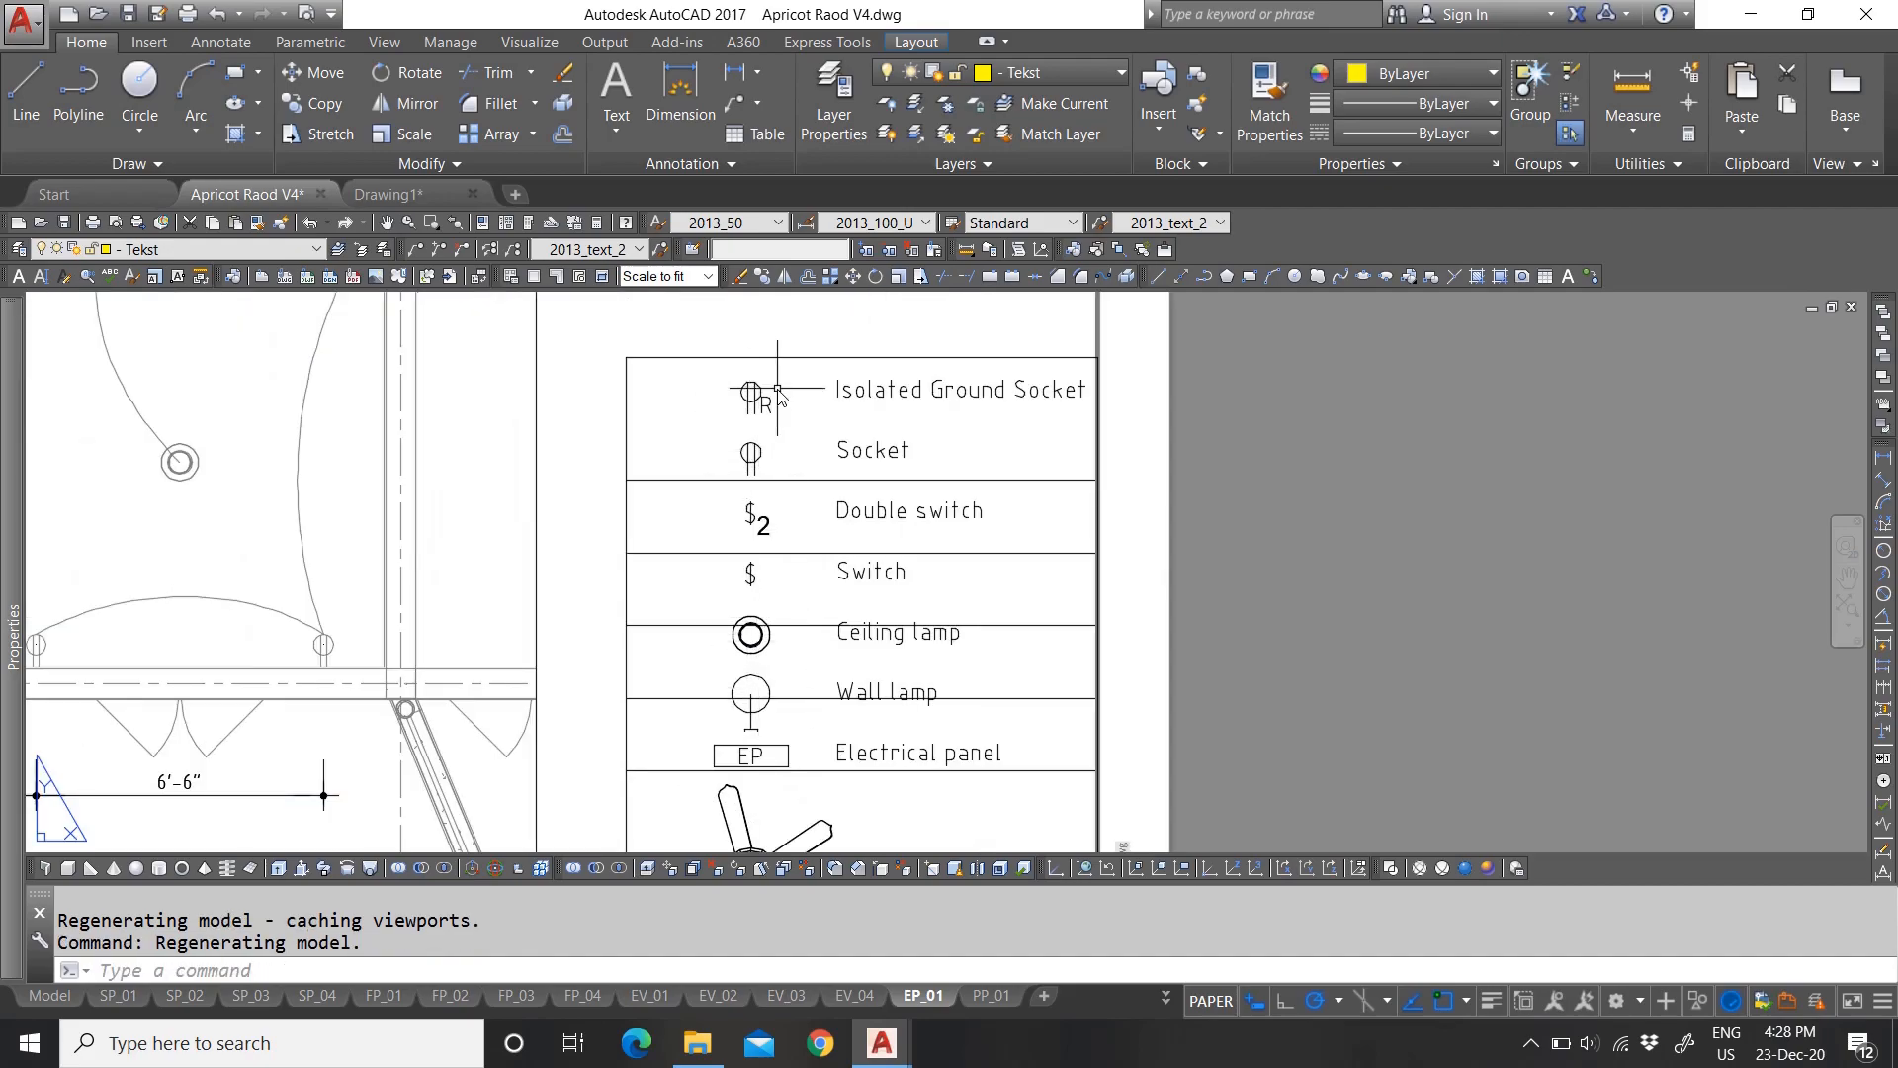
scroll(937, 461, "down", 2)
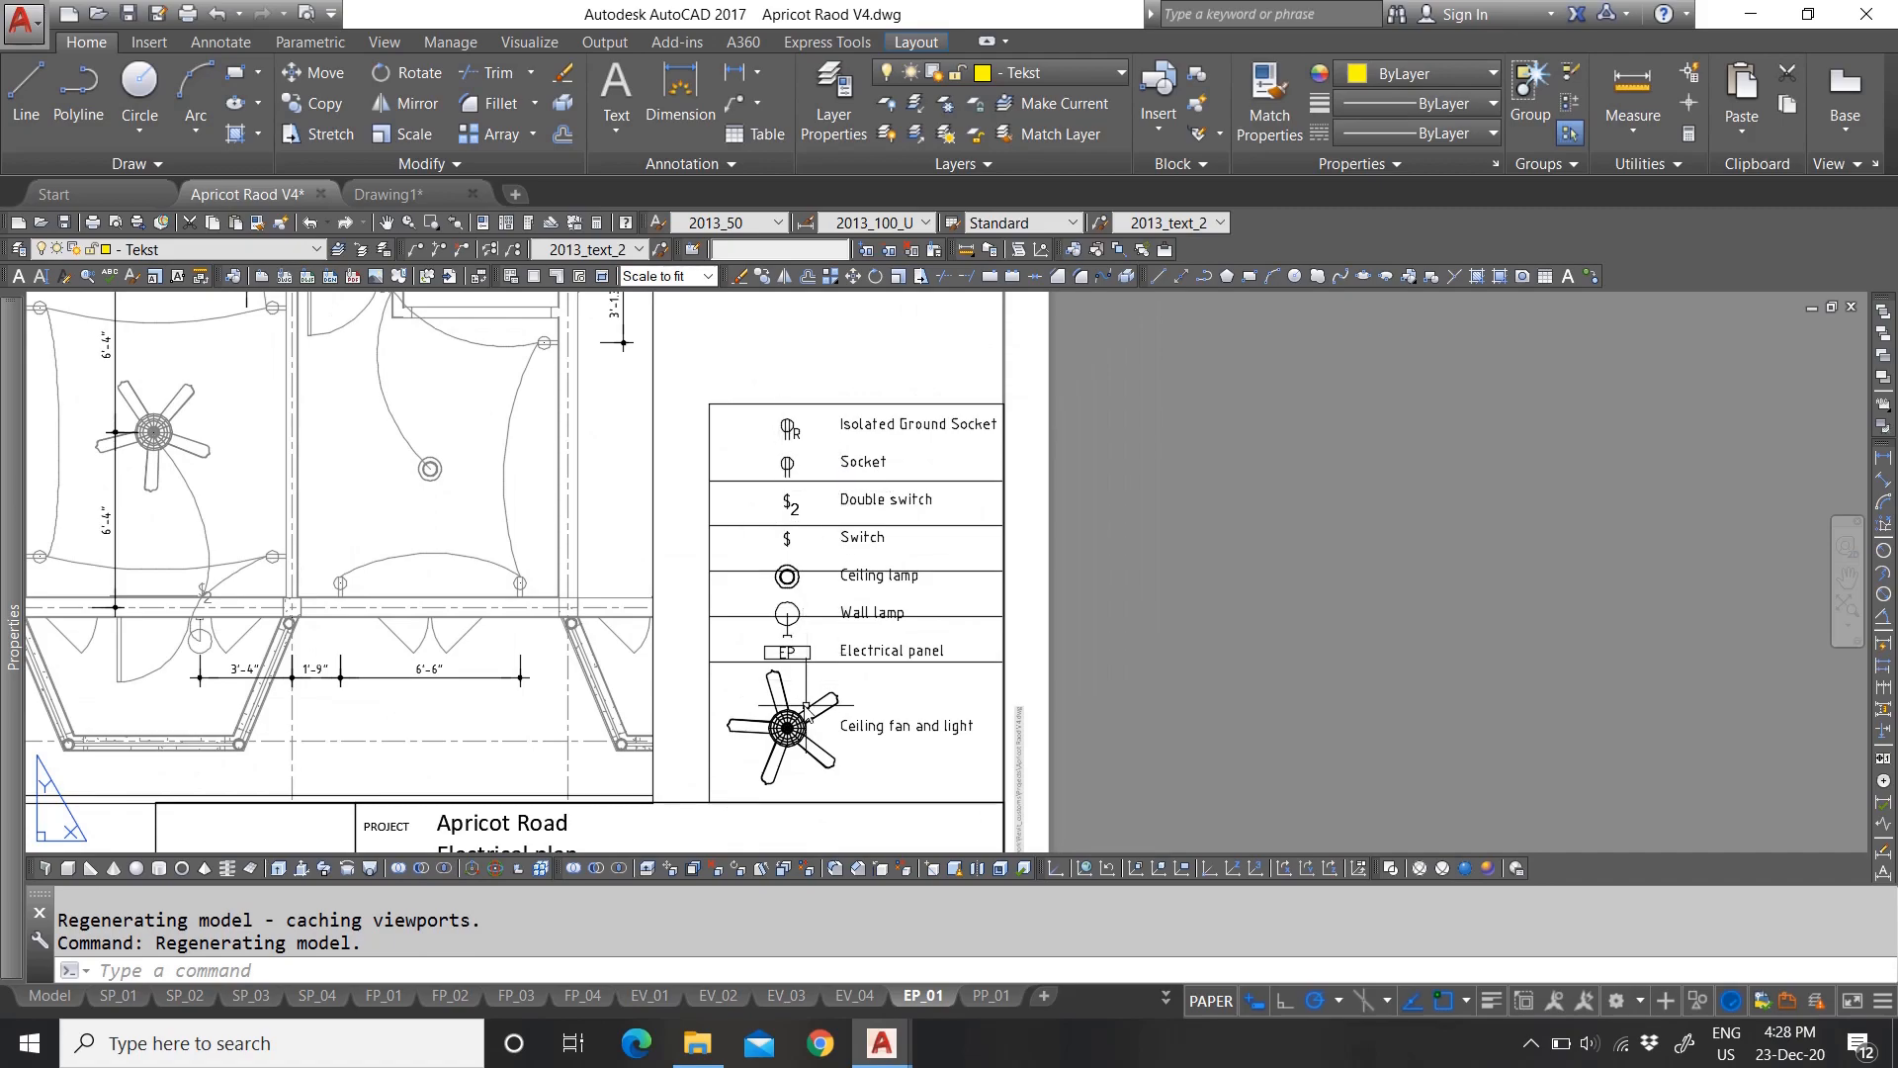
scroll(806, 618, "down", 2)
scroll(879, 621, "up", 3)
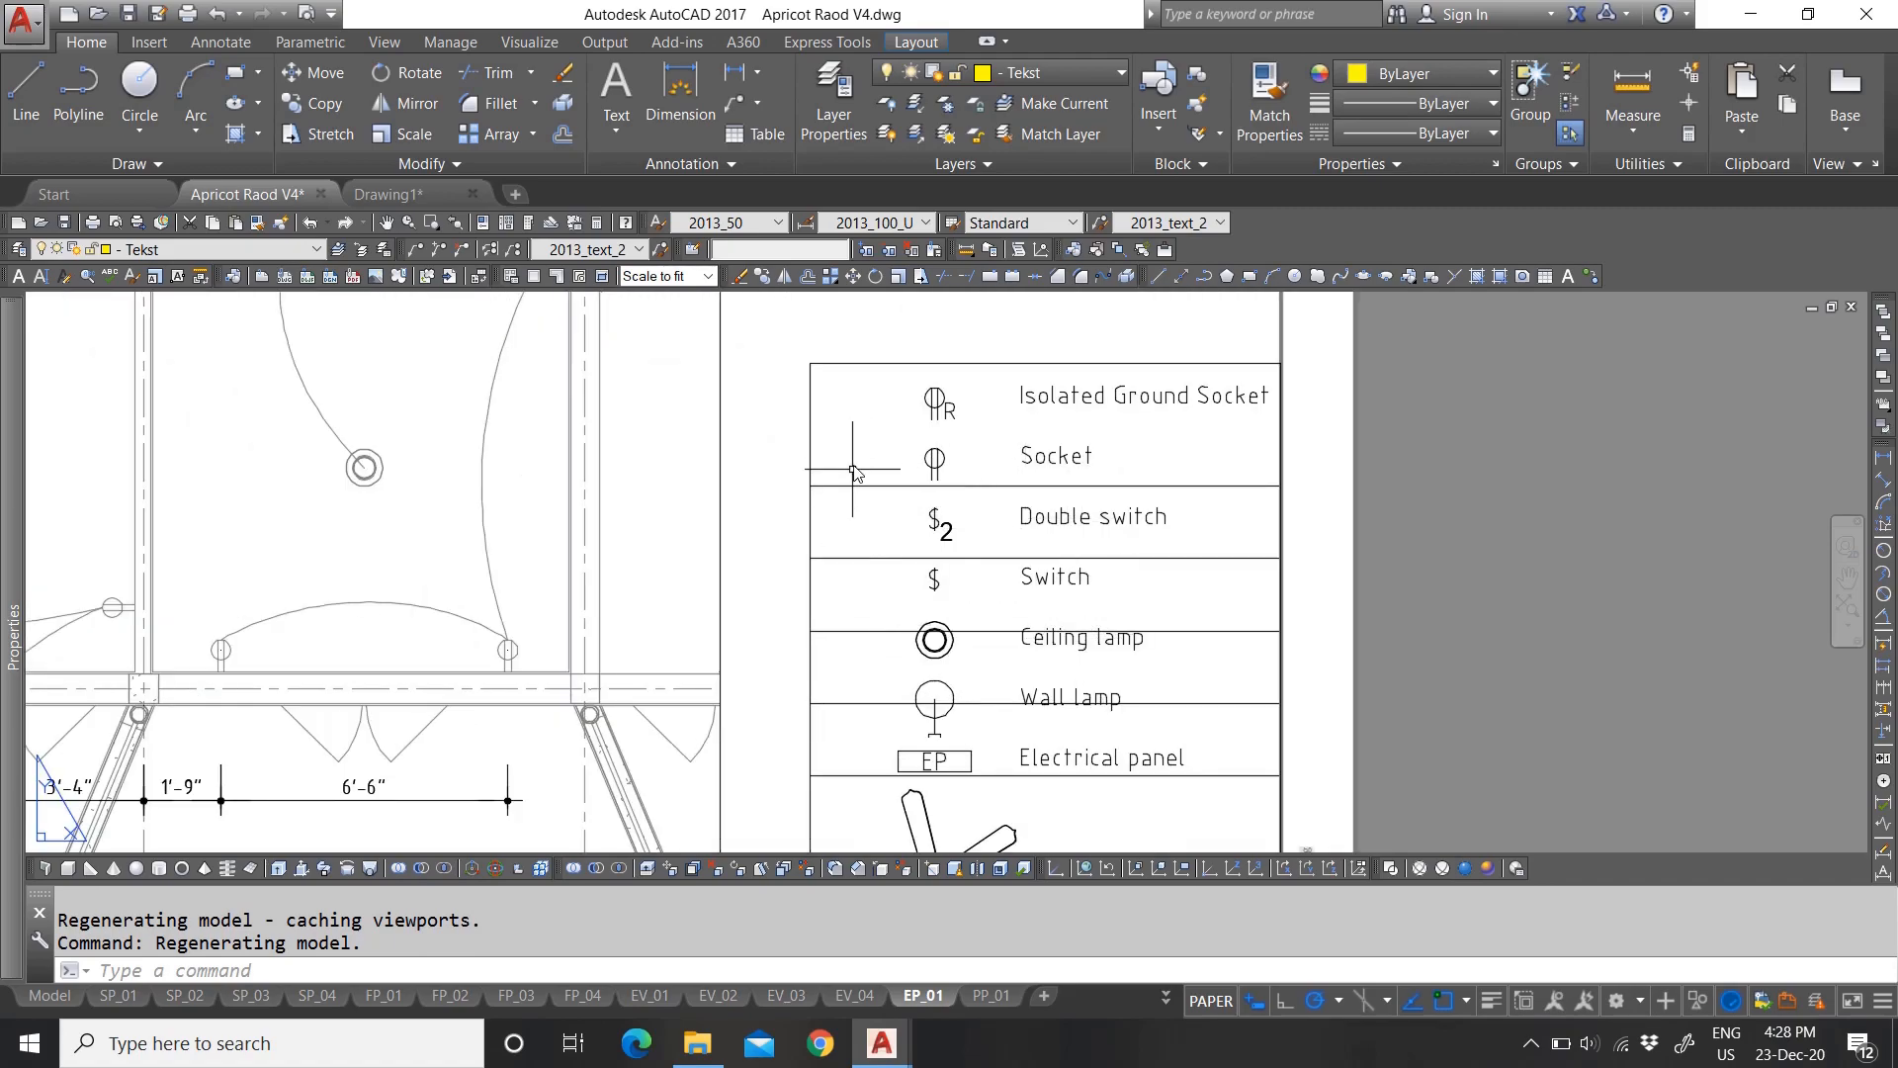
scroll(875, 642, "down", 4)
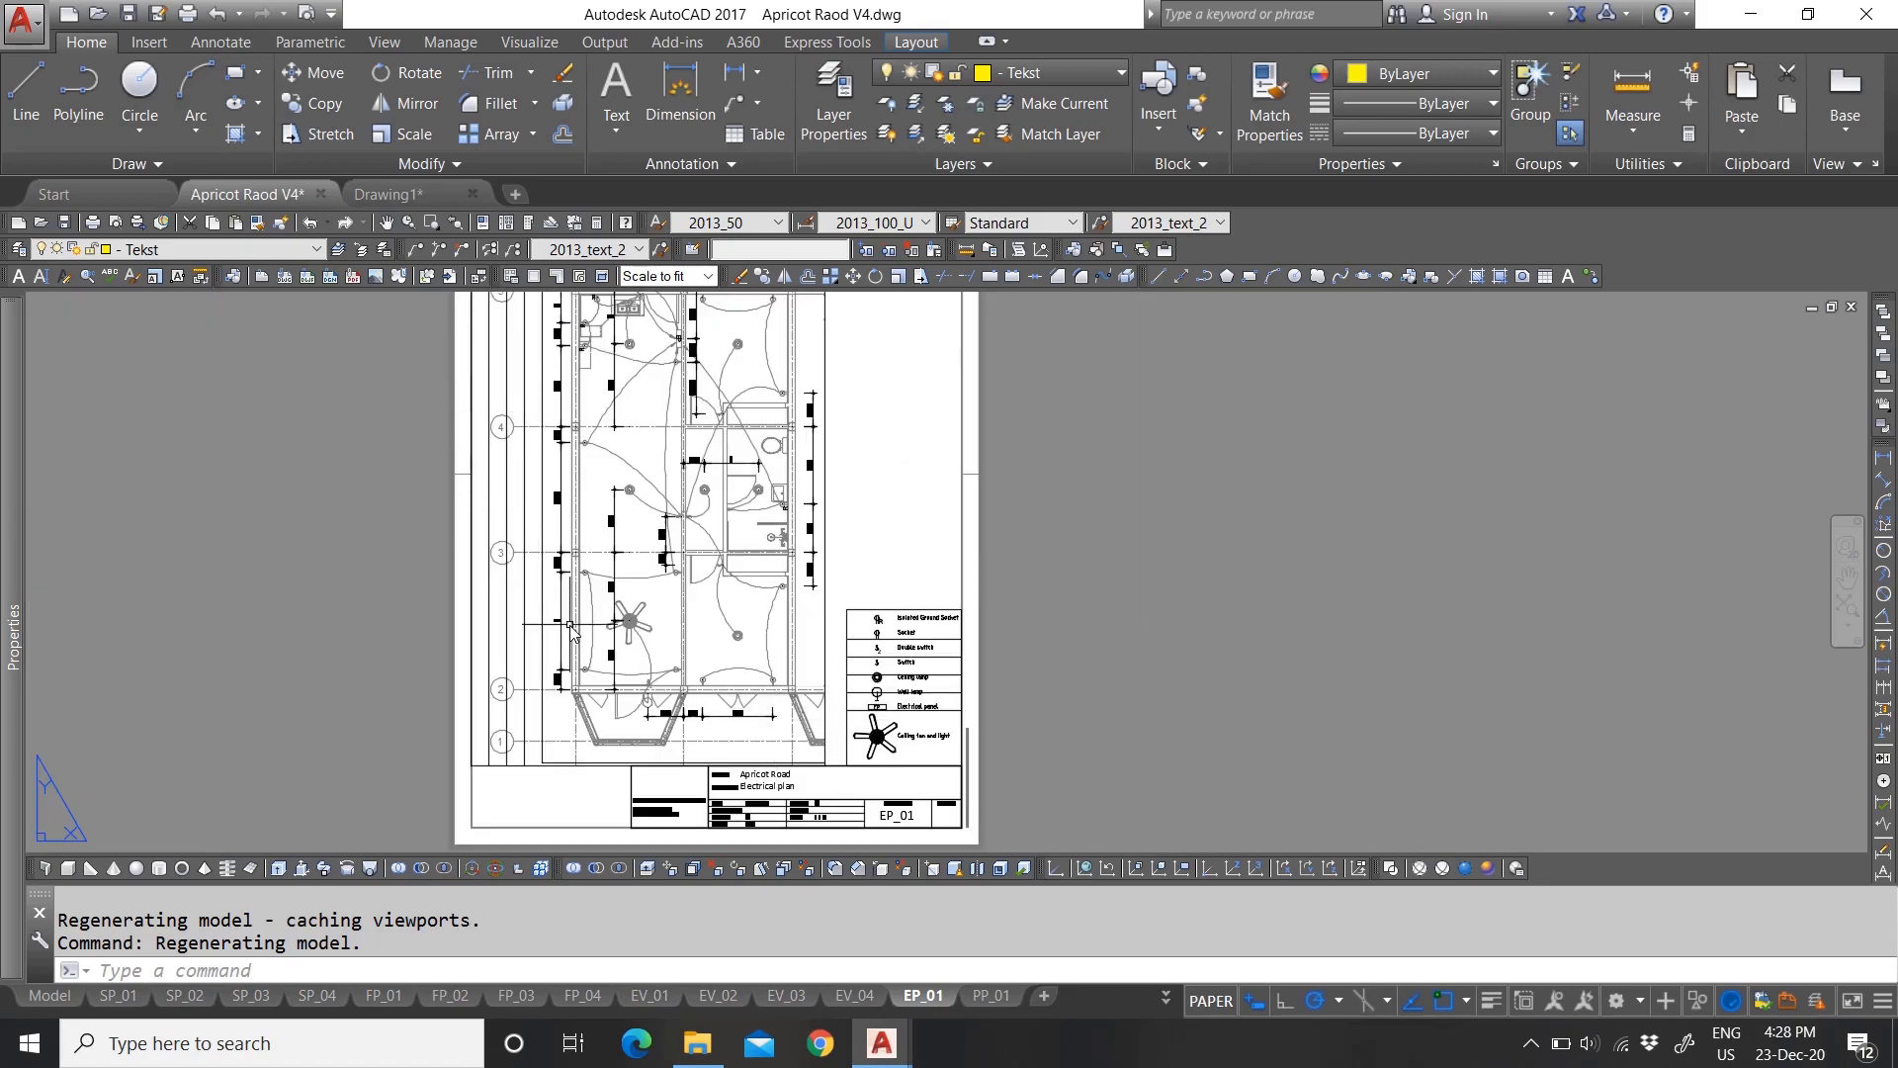
Step: Stretch the lettered-bubble viewport's lower edge down about 15 mm to the second frame line, fully enclosing grid bubbles A, B and C
scroll(729, 659, "down", 2)
scroll(702, 553, "up", 7)
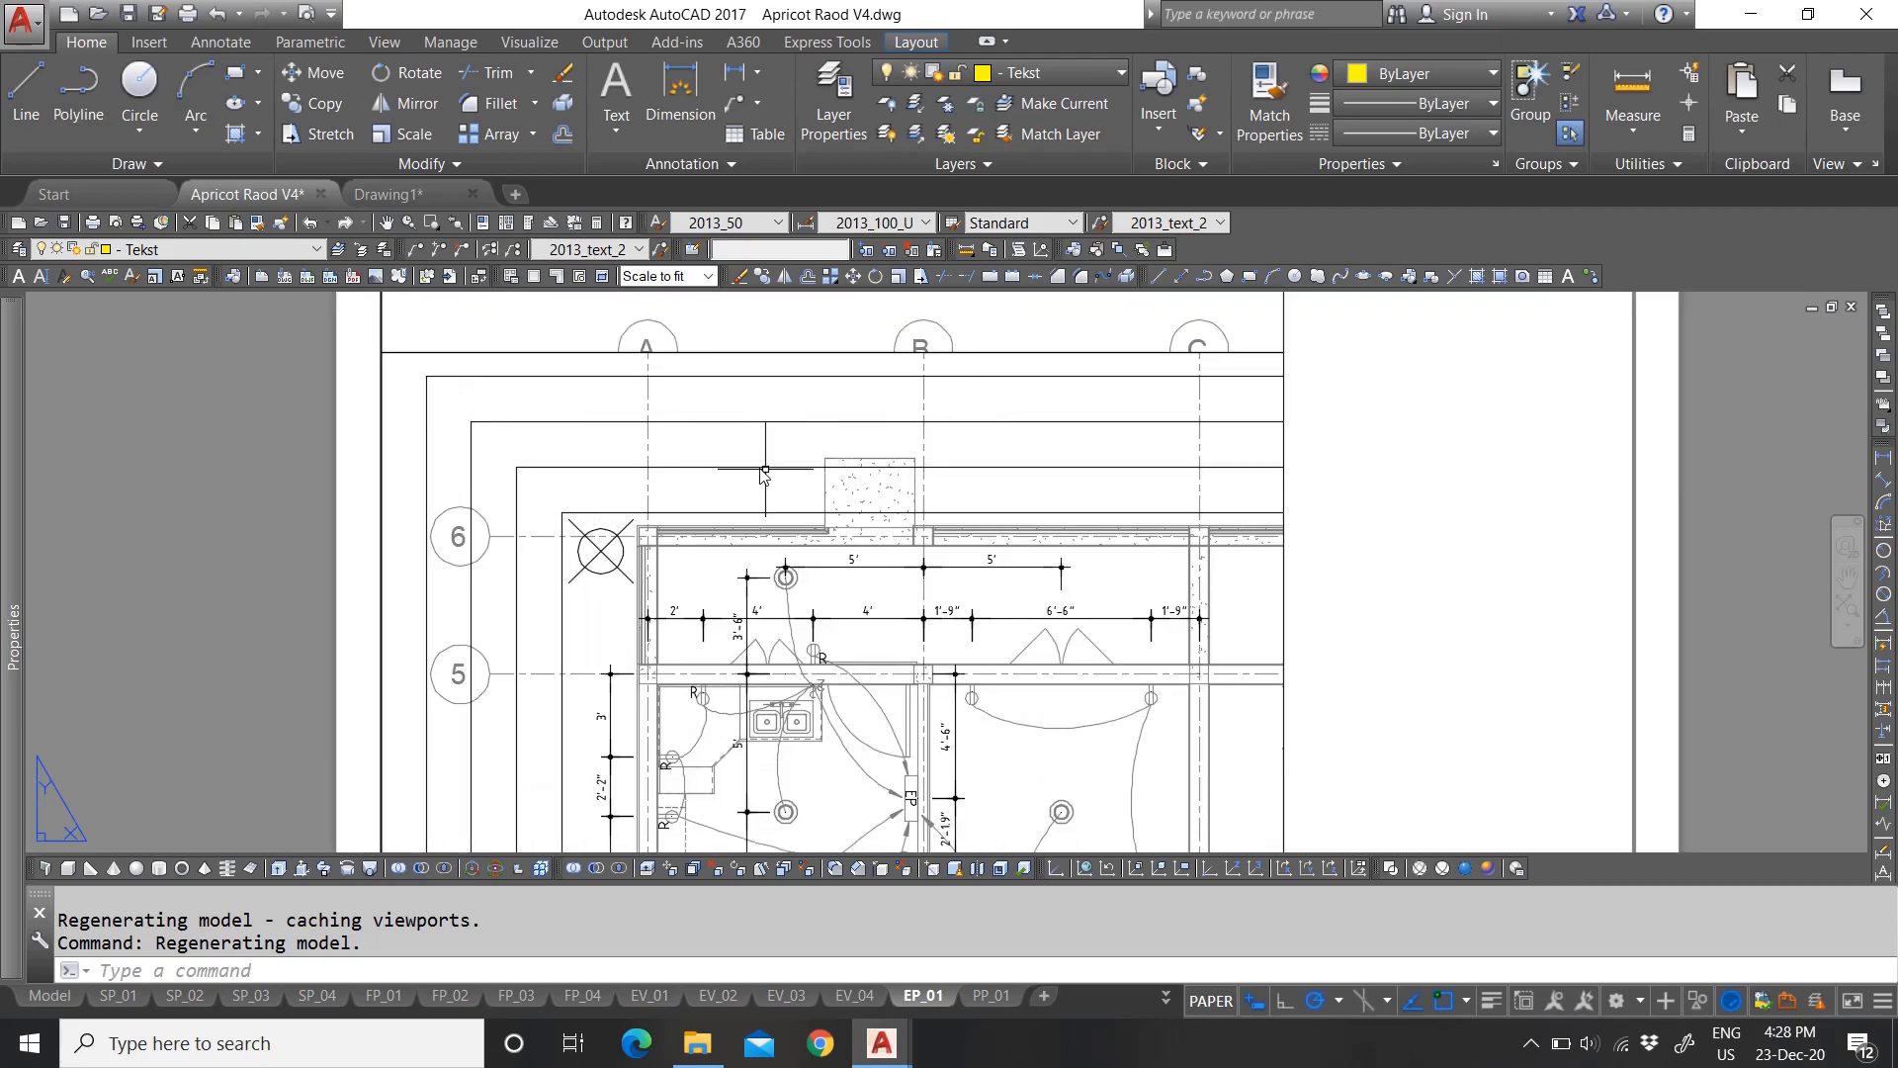
scroll(732, 391, "down", 2)
scroll(995, 423, "up", 3)
left_click(1009, 551)
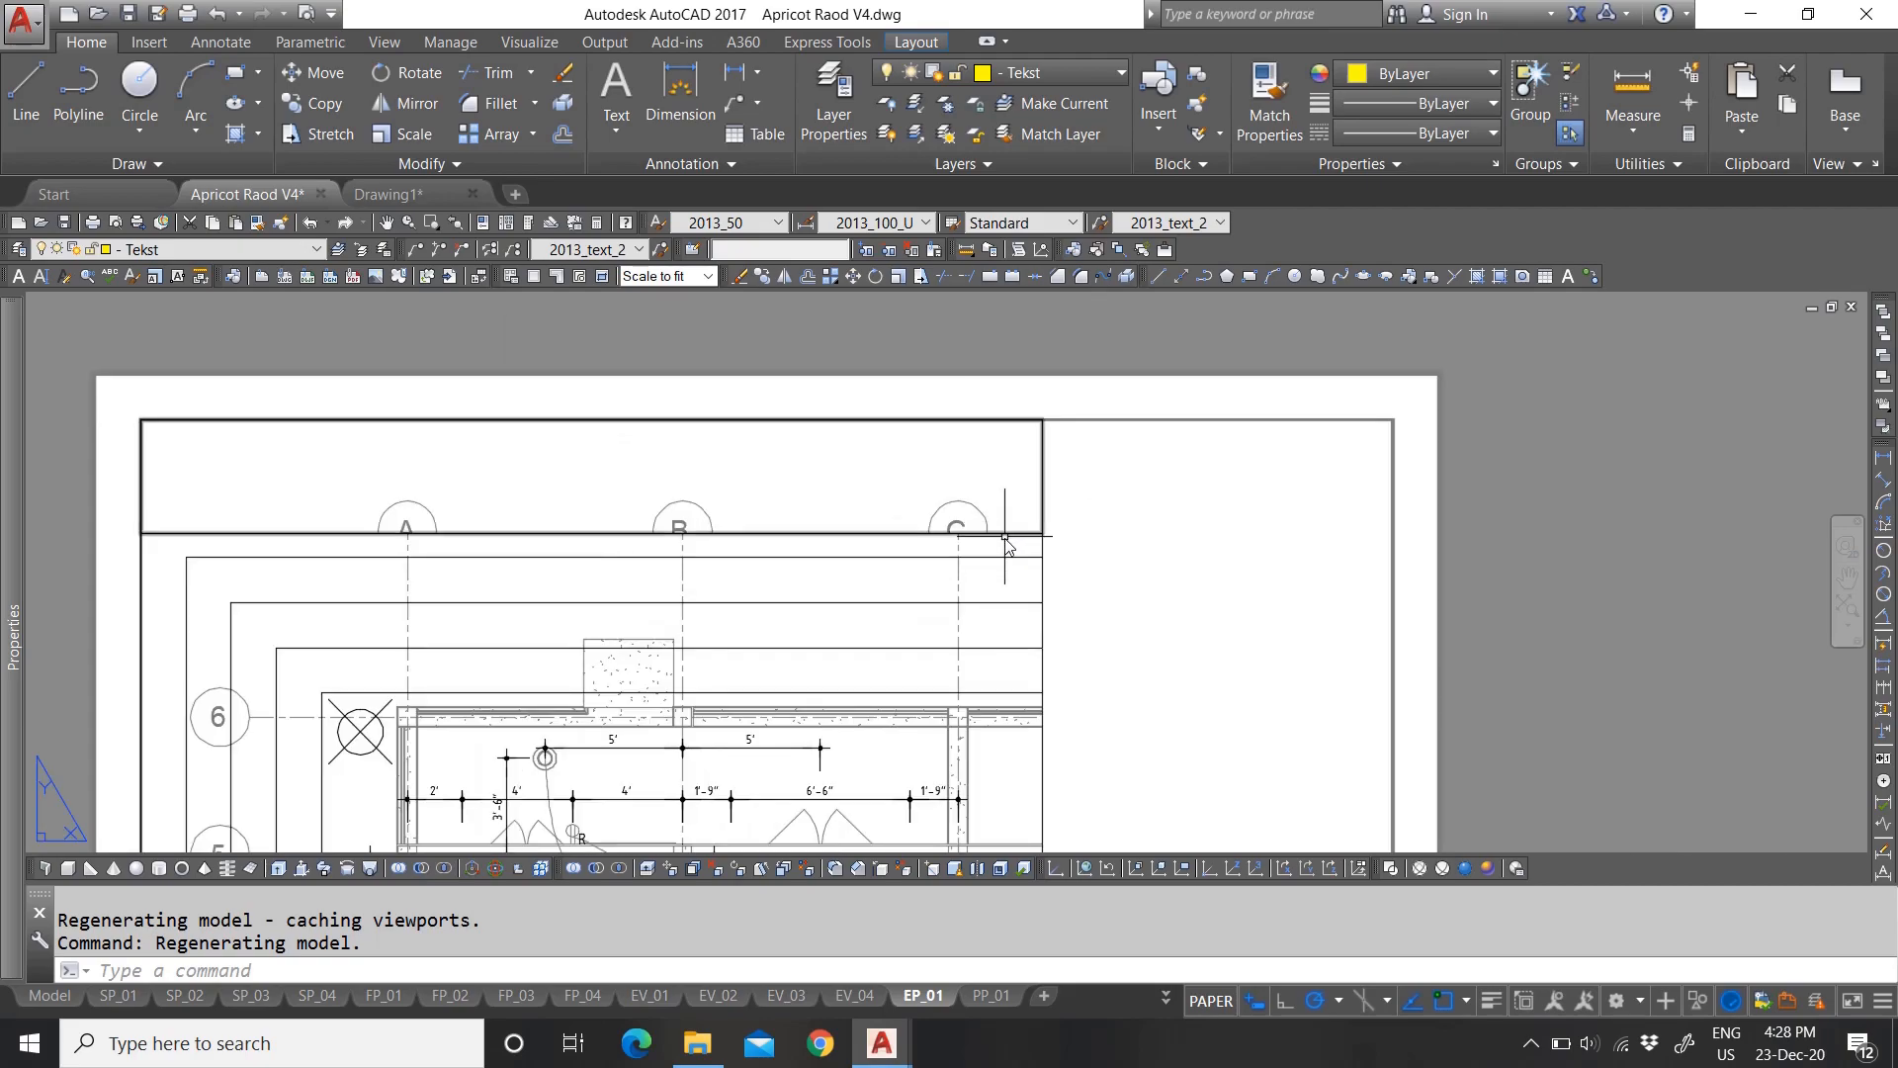
left_click(996, 516)
scroll(1038, 523, "up", 2)
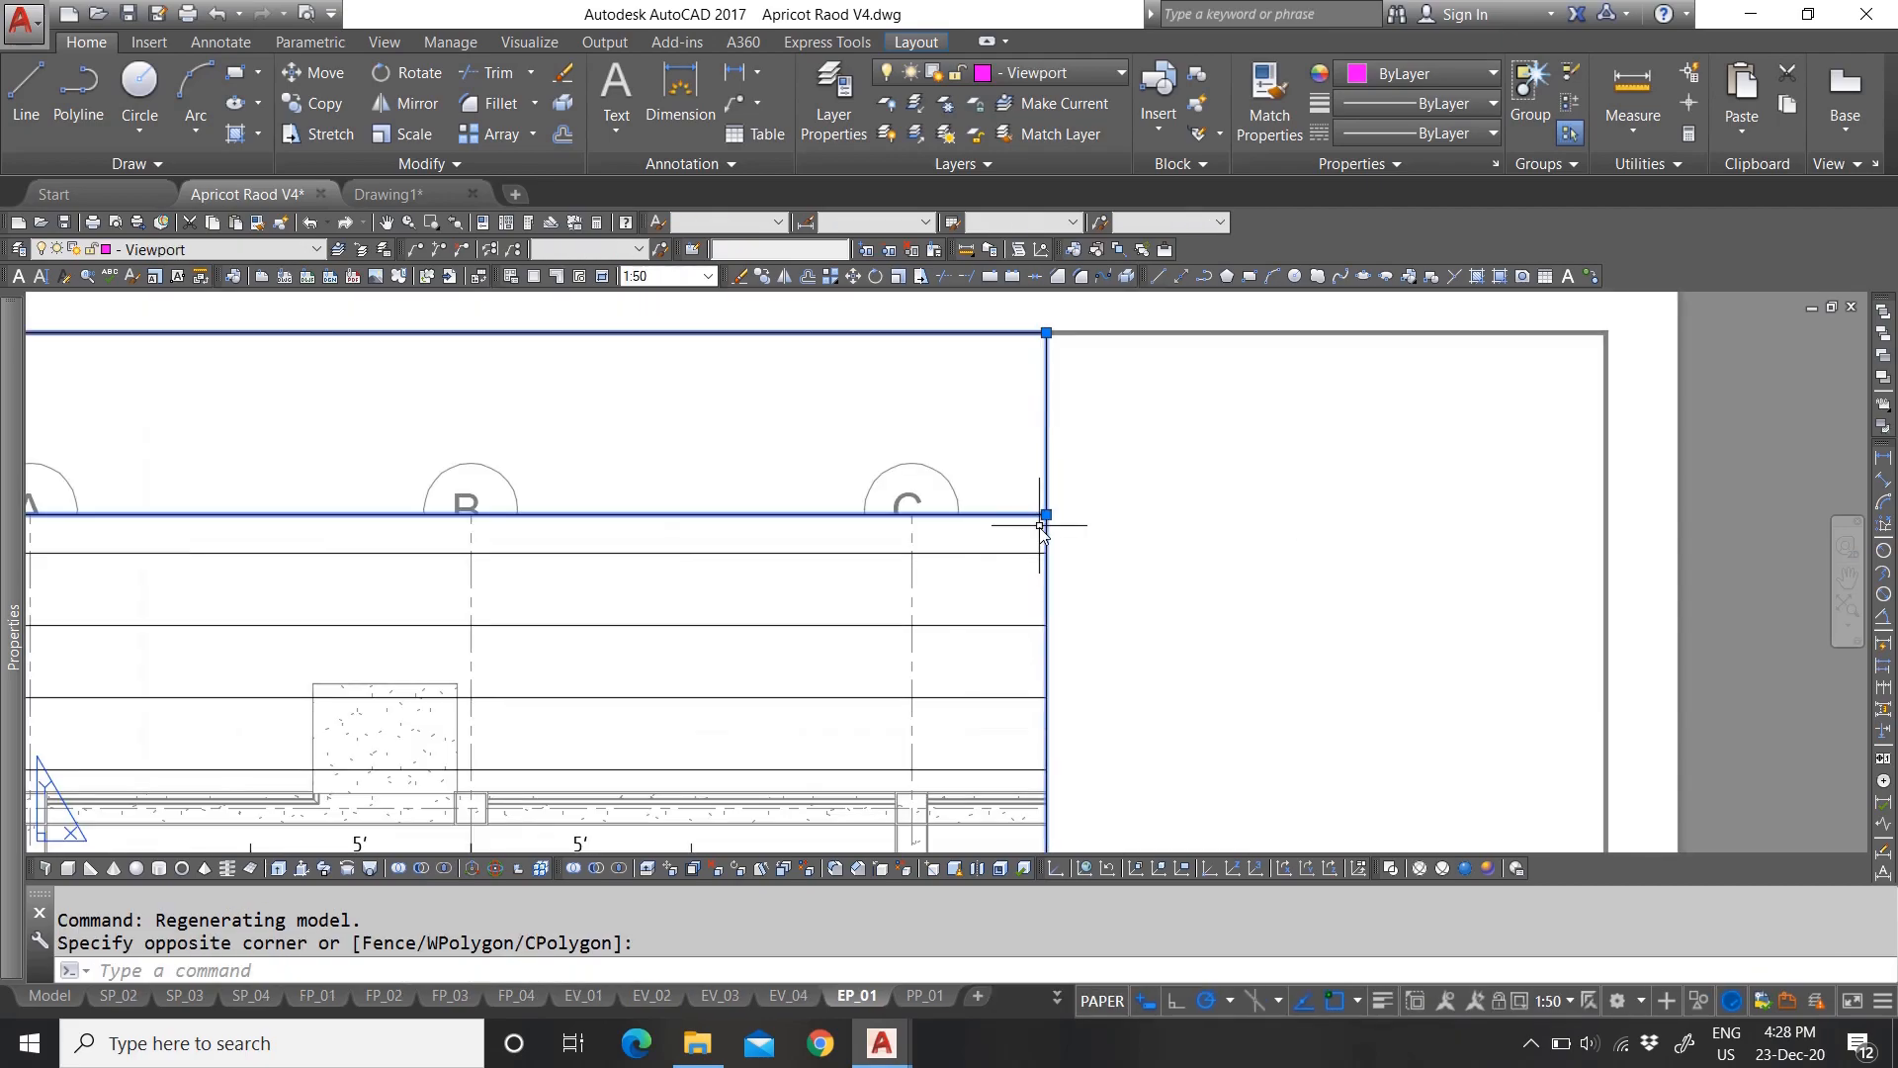
left_click(1046, 514)
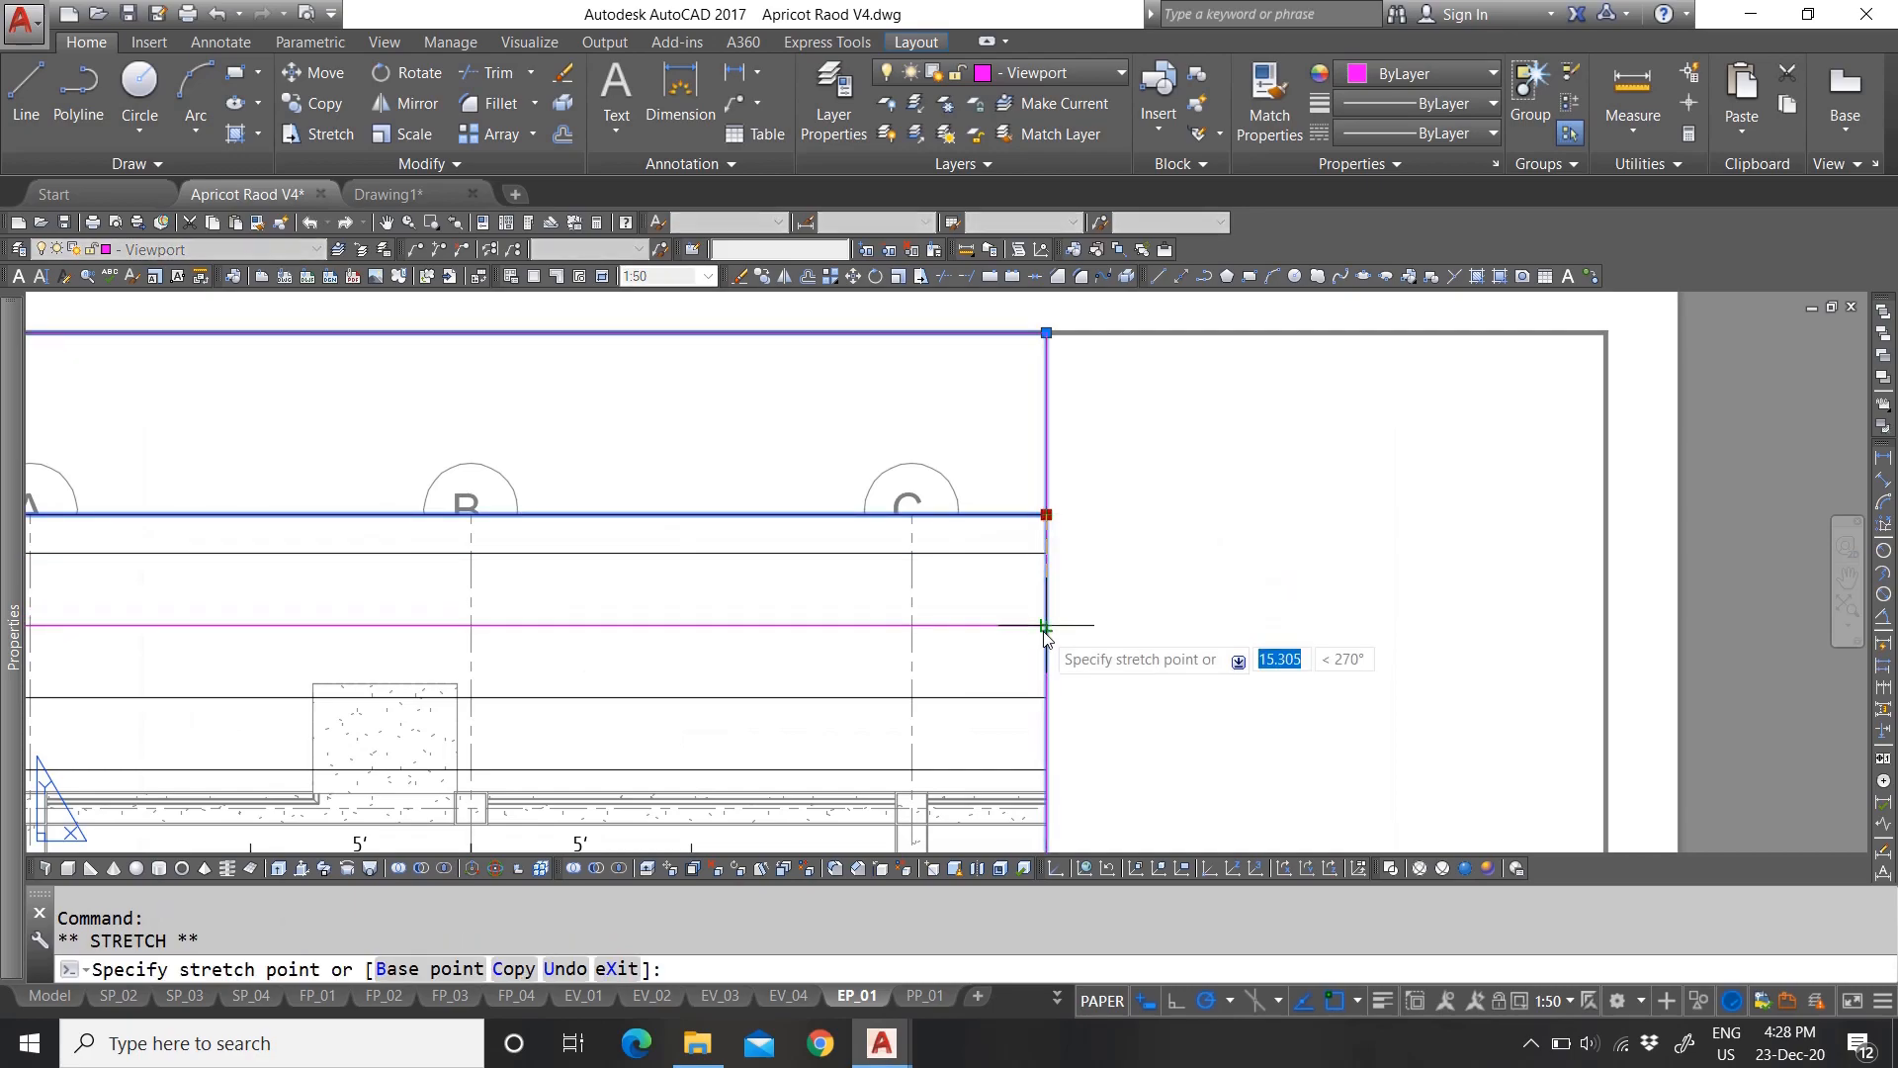
left_click(1046, 625)
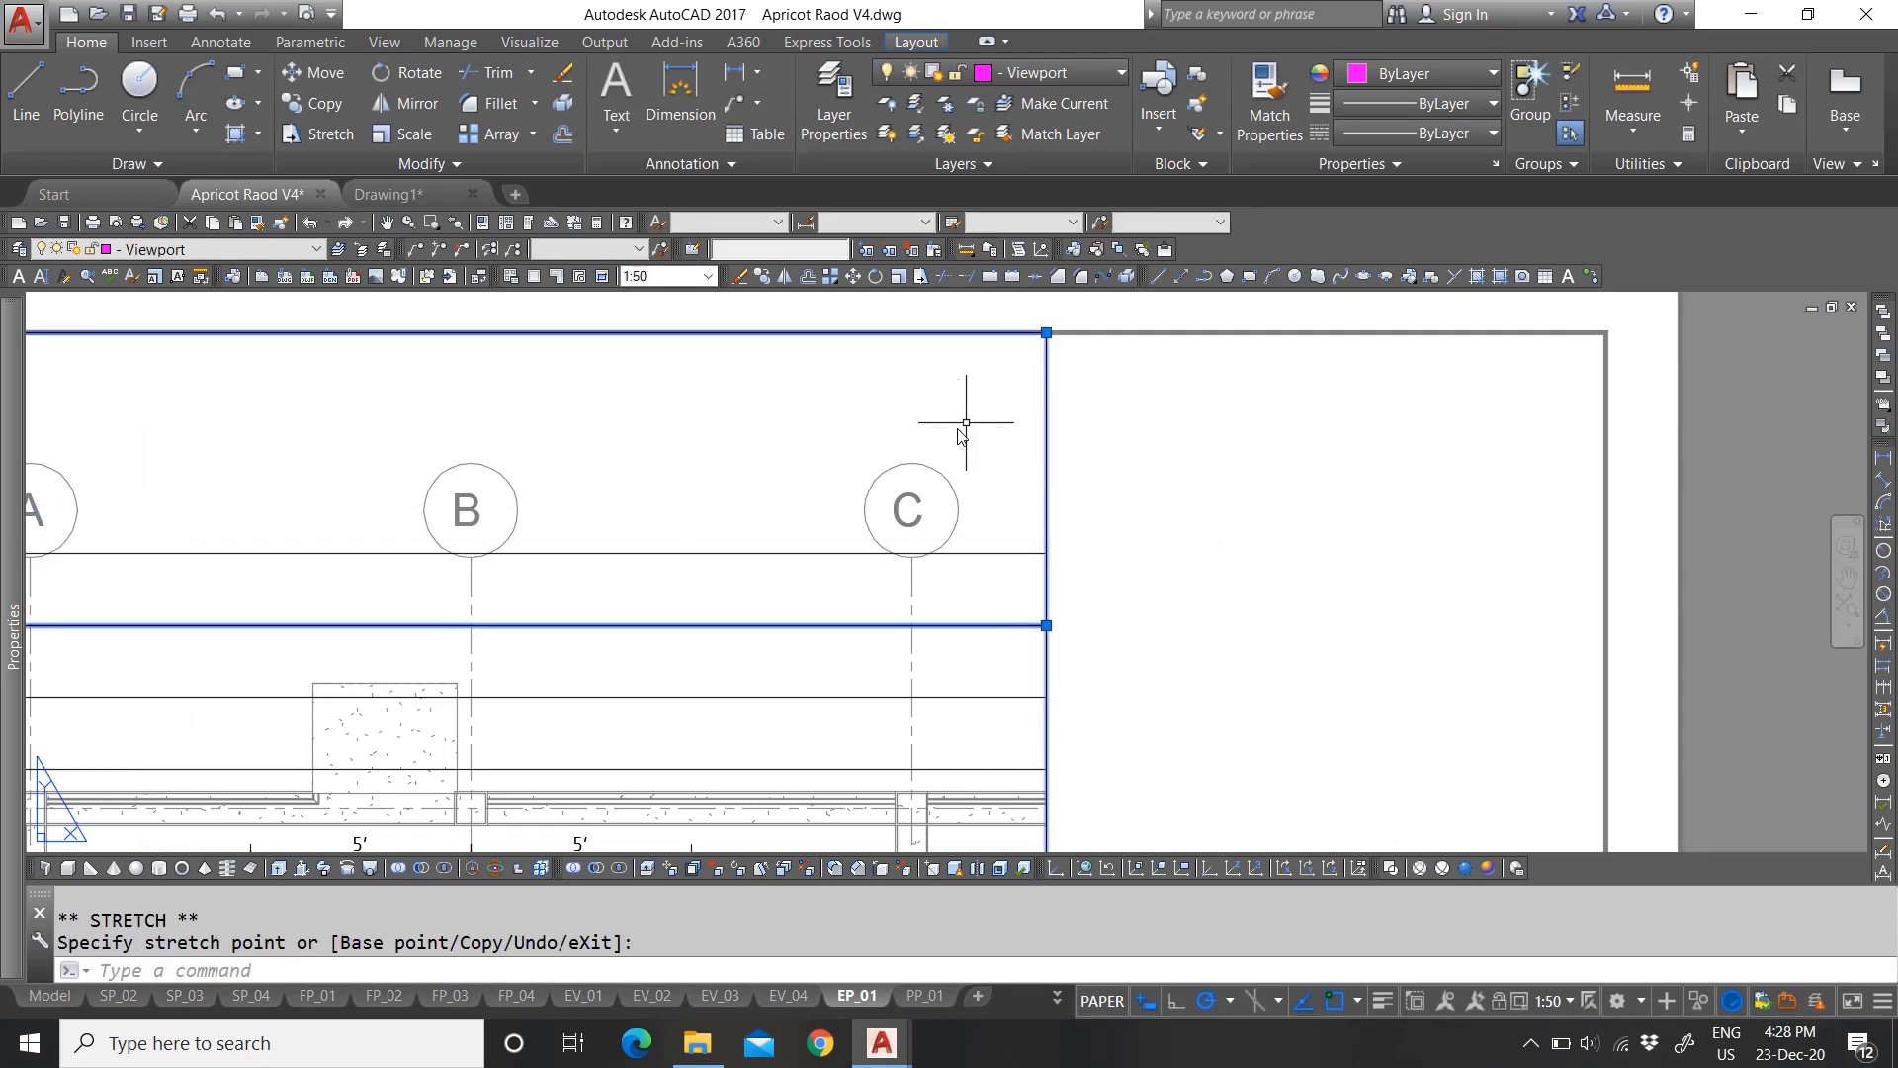
scroll(573, 356, "down", 3)
key("Escape")
key("Escape")
Step: Review the EP_01 sheet as a whole, including the plan, legend and the title block's scale and format entries
scroll(524, 554, "down", 5)
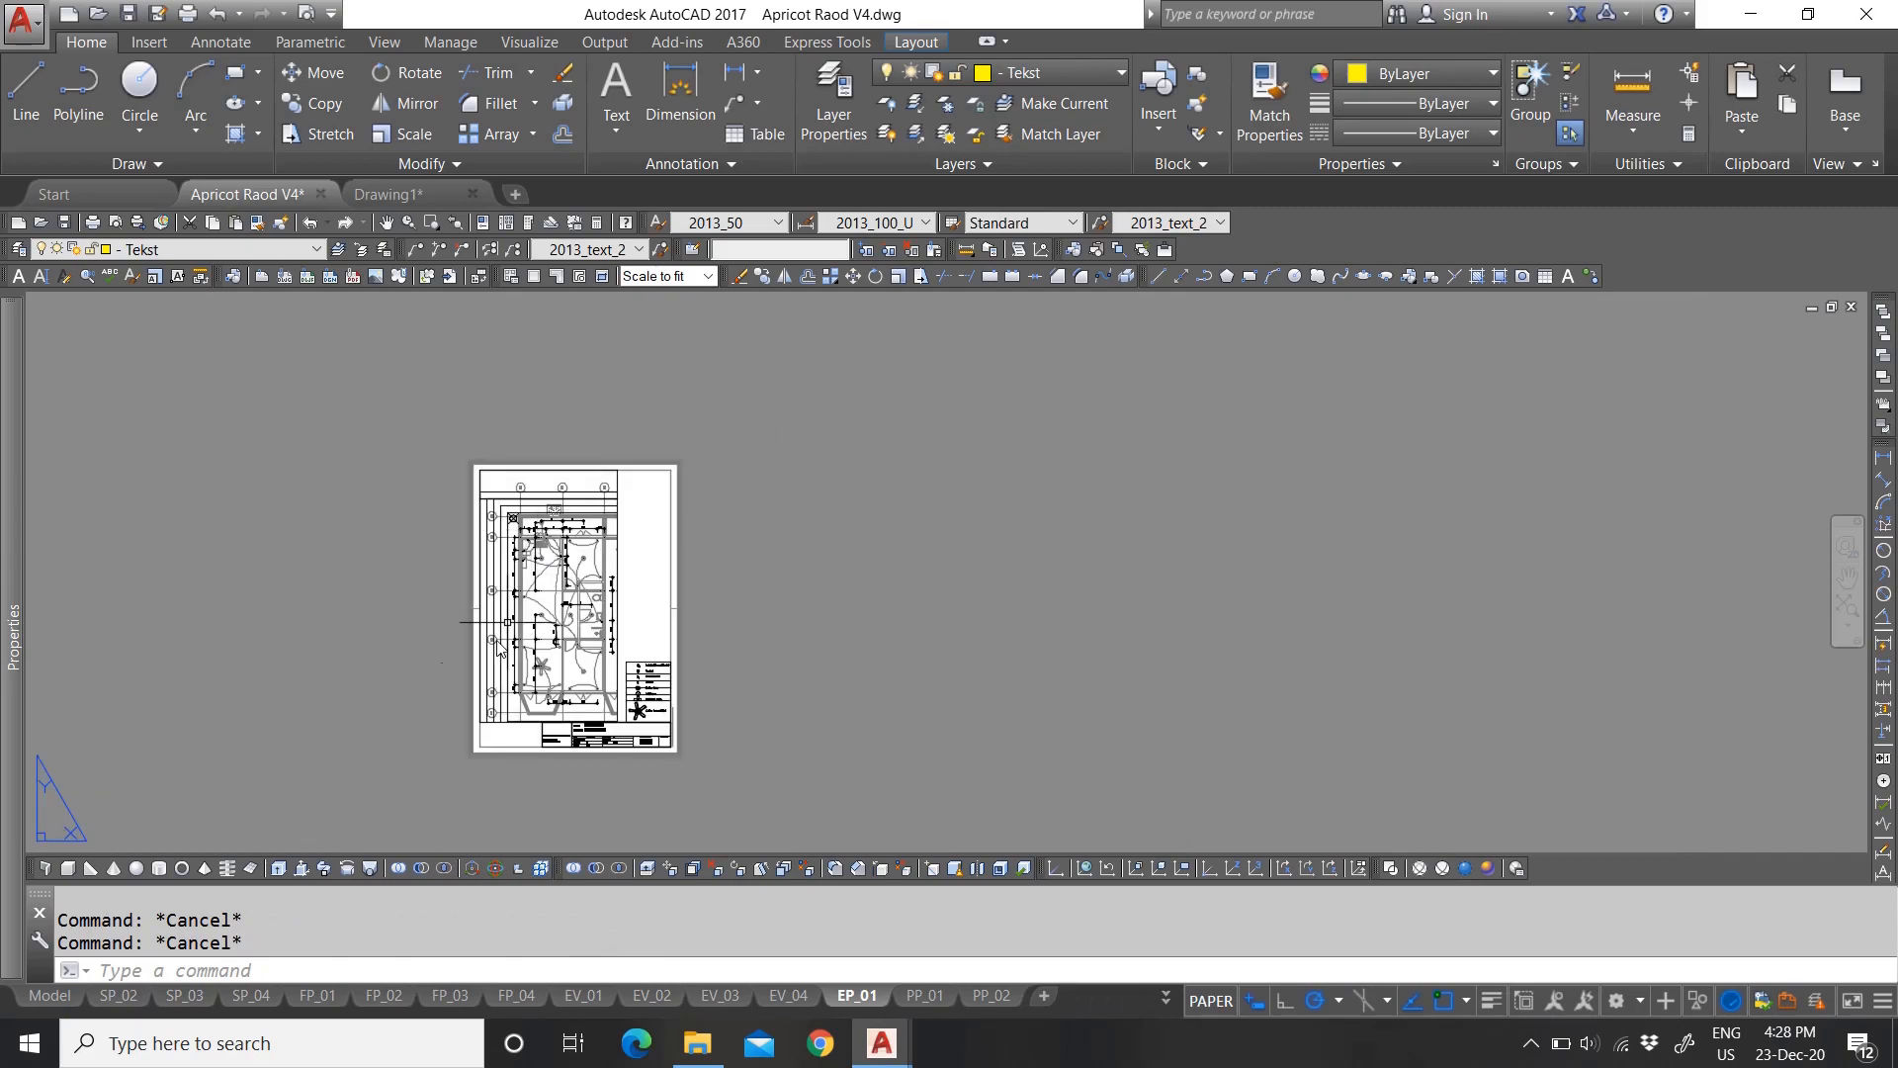
scroll(533, 591, "up", 4)
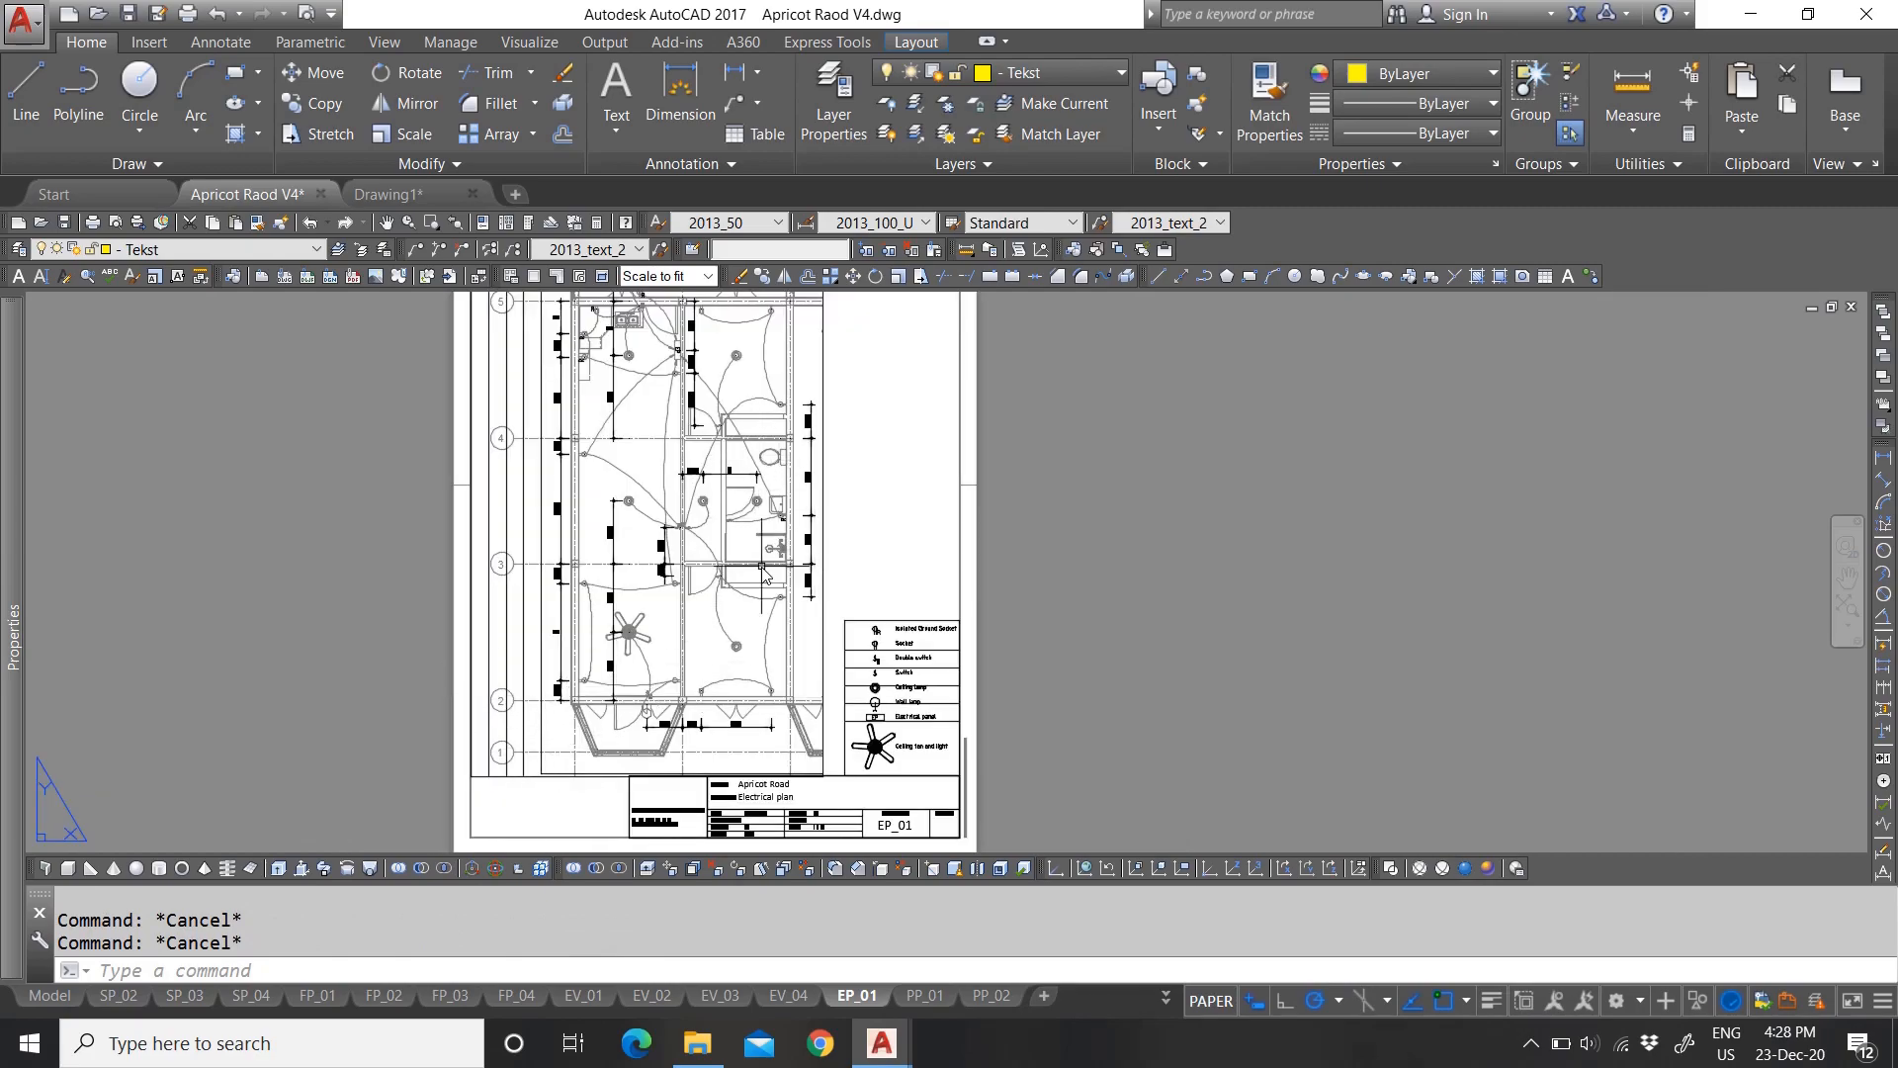
scroll(765, 573, "down", 4)
scroll(769, 750, "up", 9)
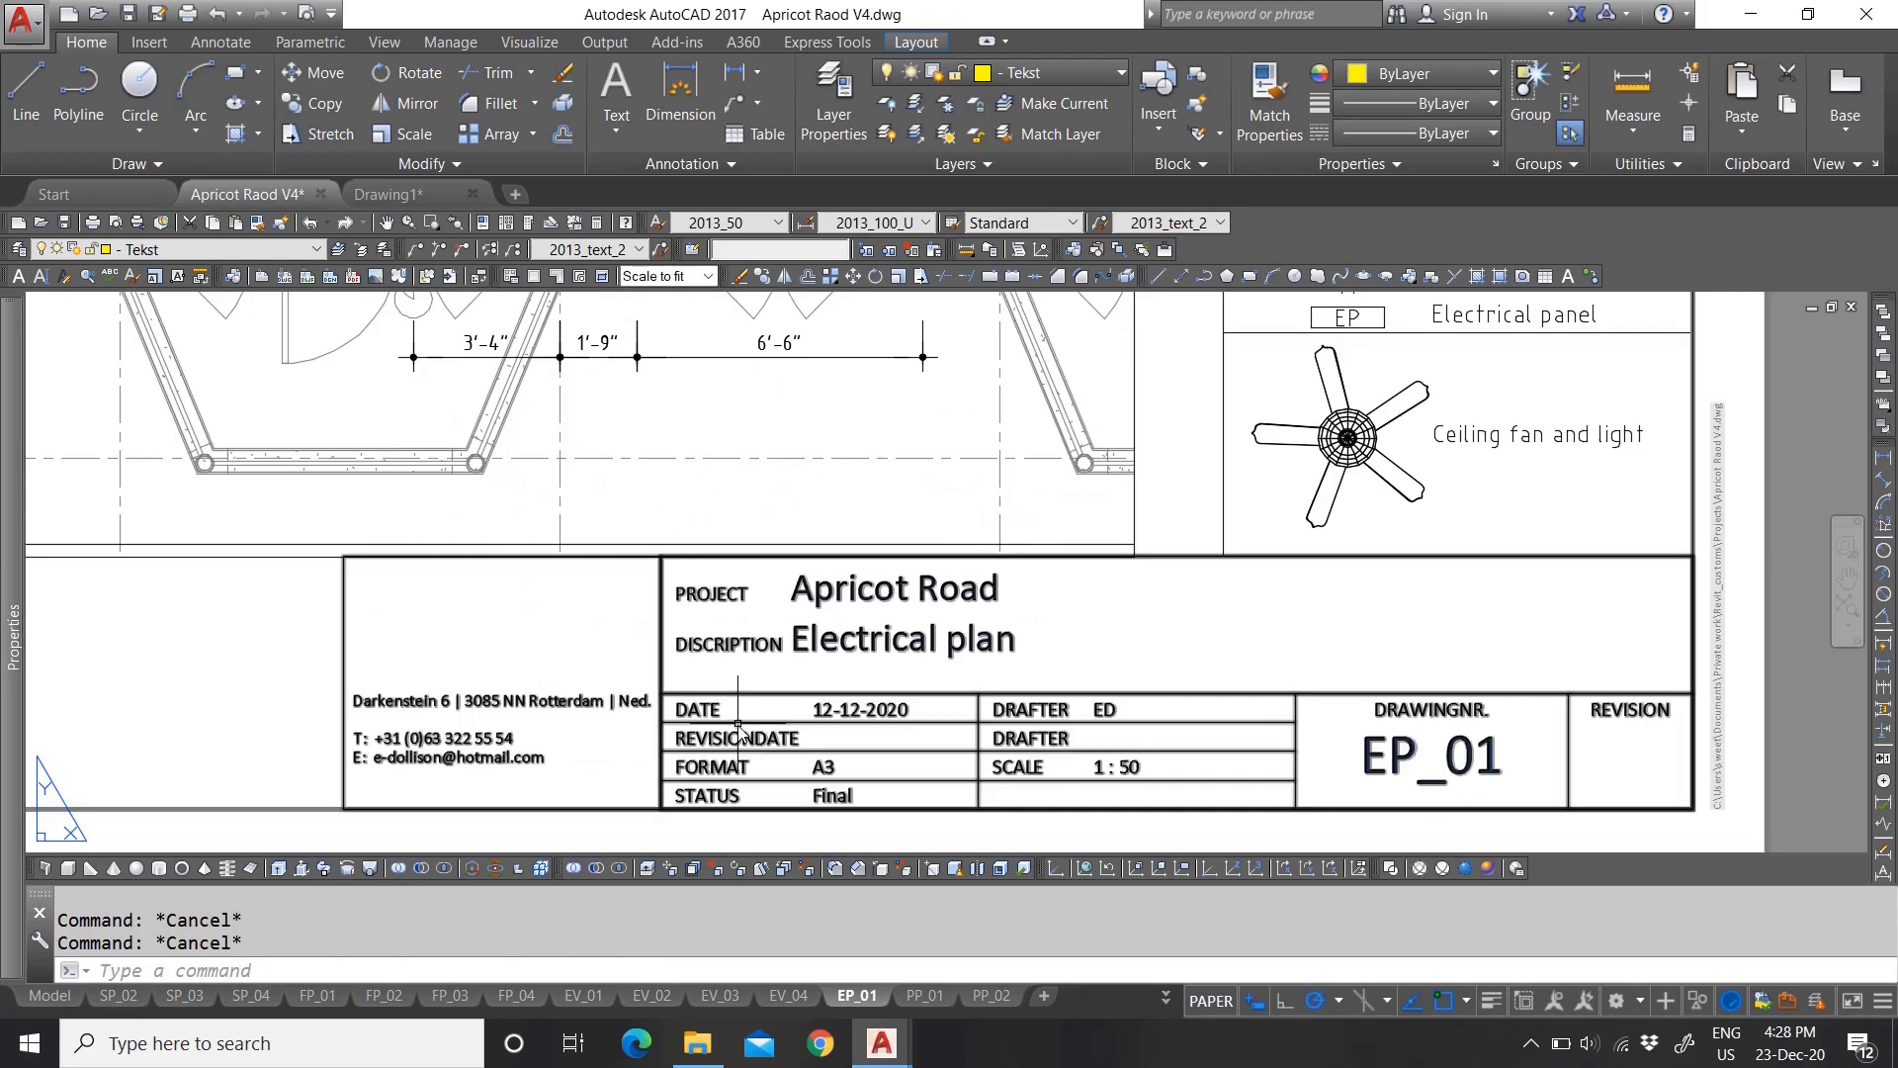
scroll(834, 744, "down", 8)
scroll(821, 587, "up", 5)
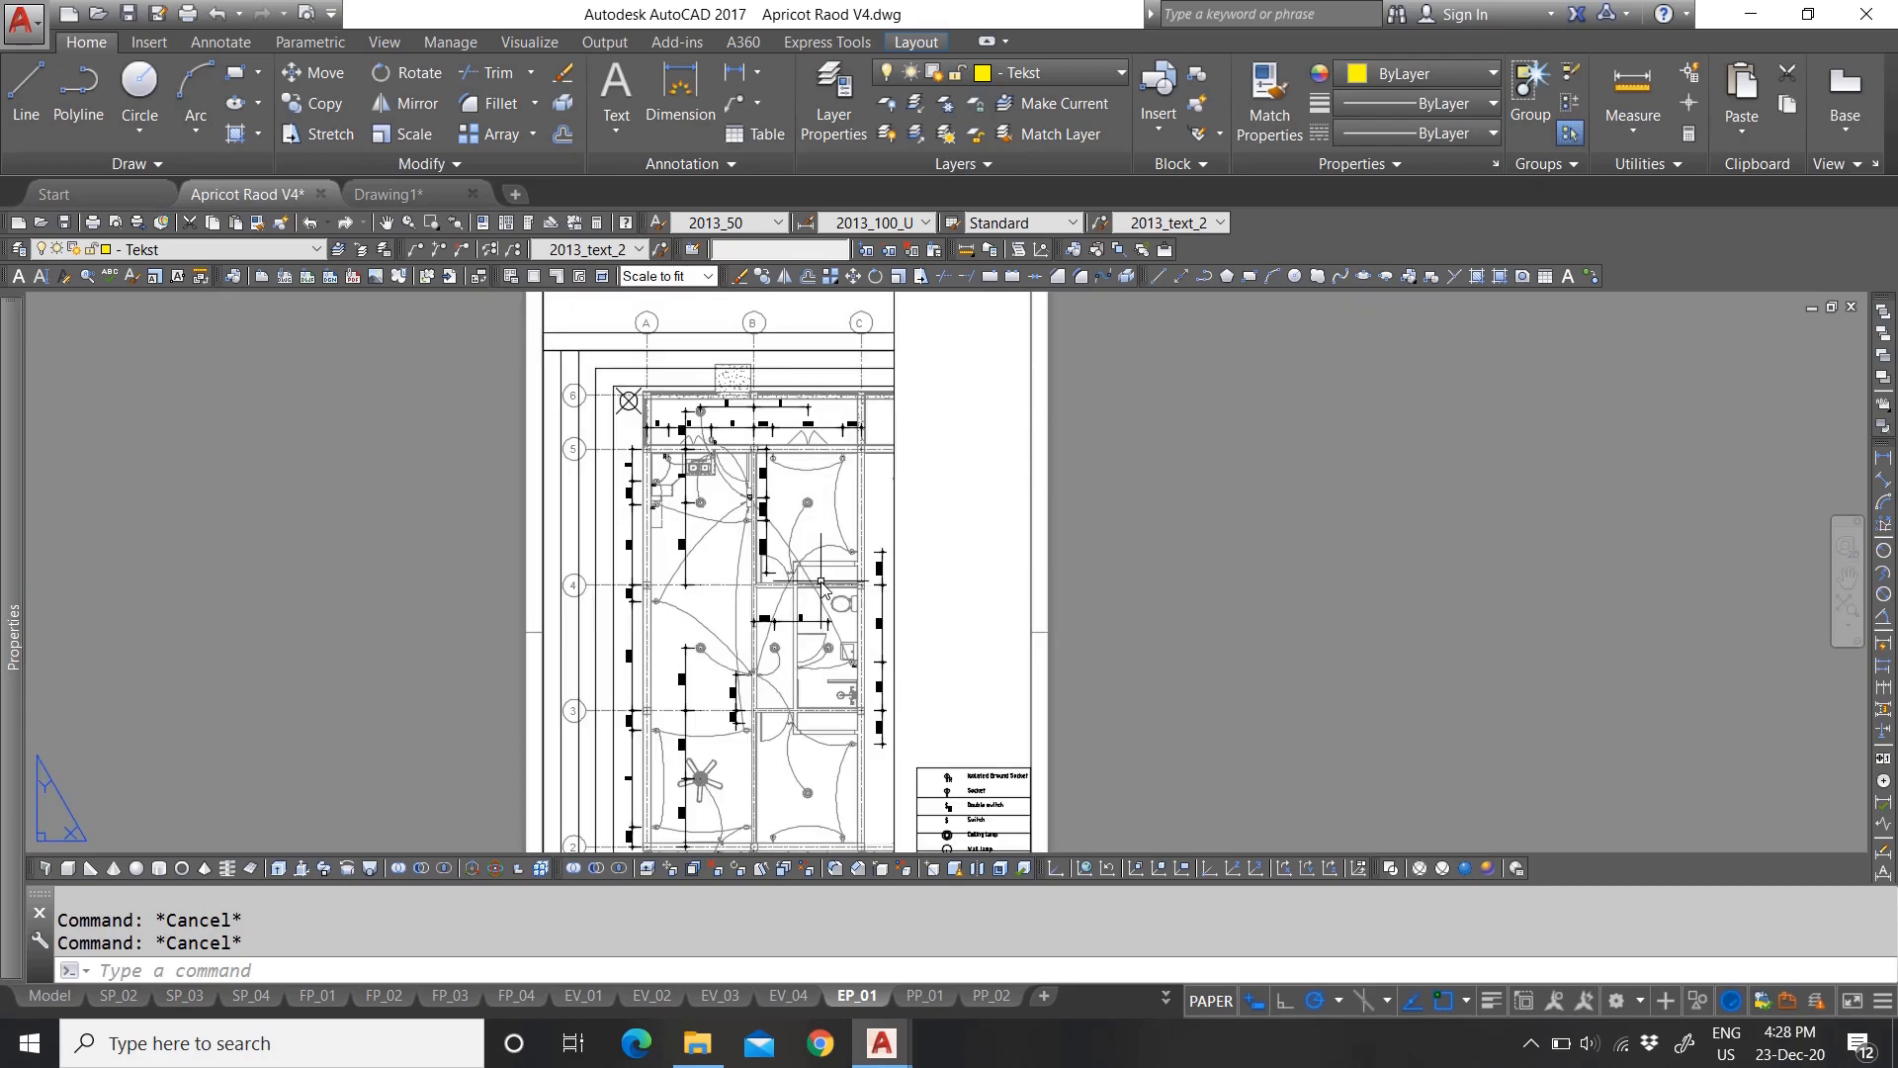
Step: Switch to model space and examine the isometric structural drawing's column, floor and beam labels alongside the neighbouring plans
left_click(49, 995)
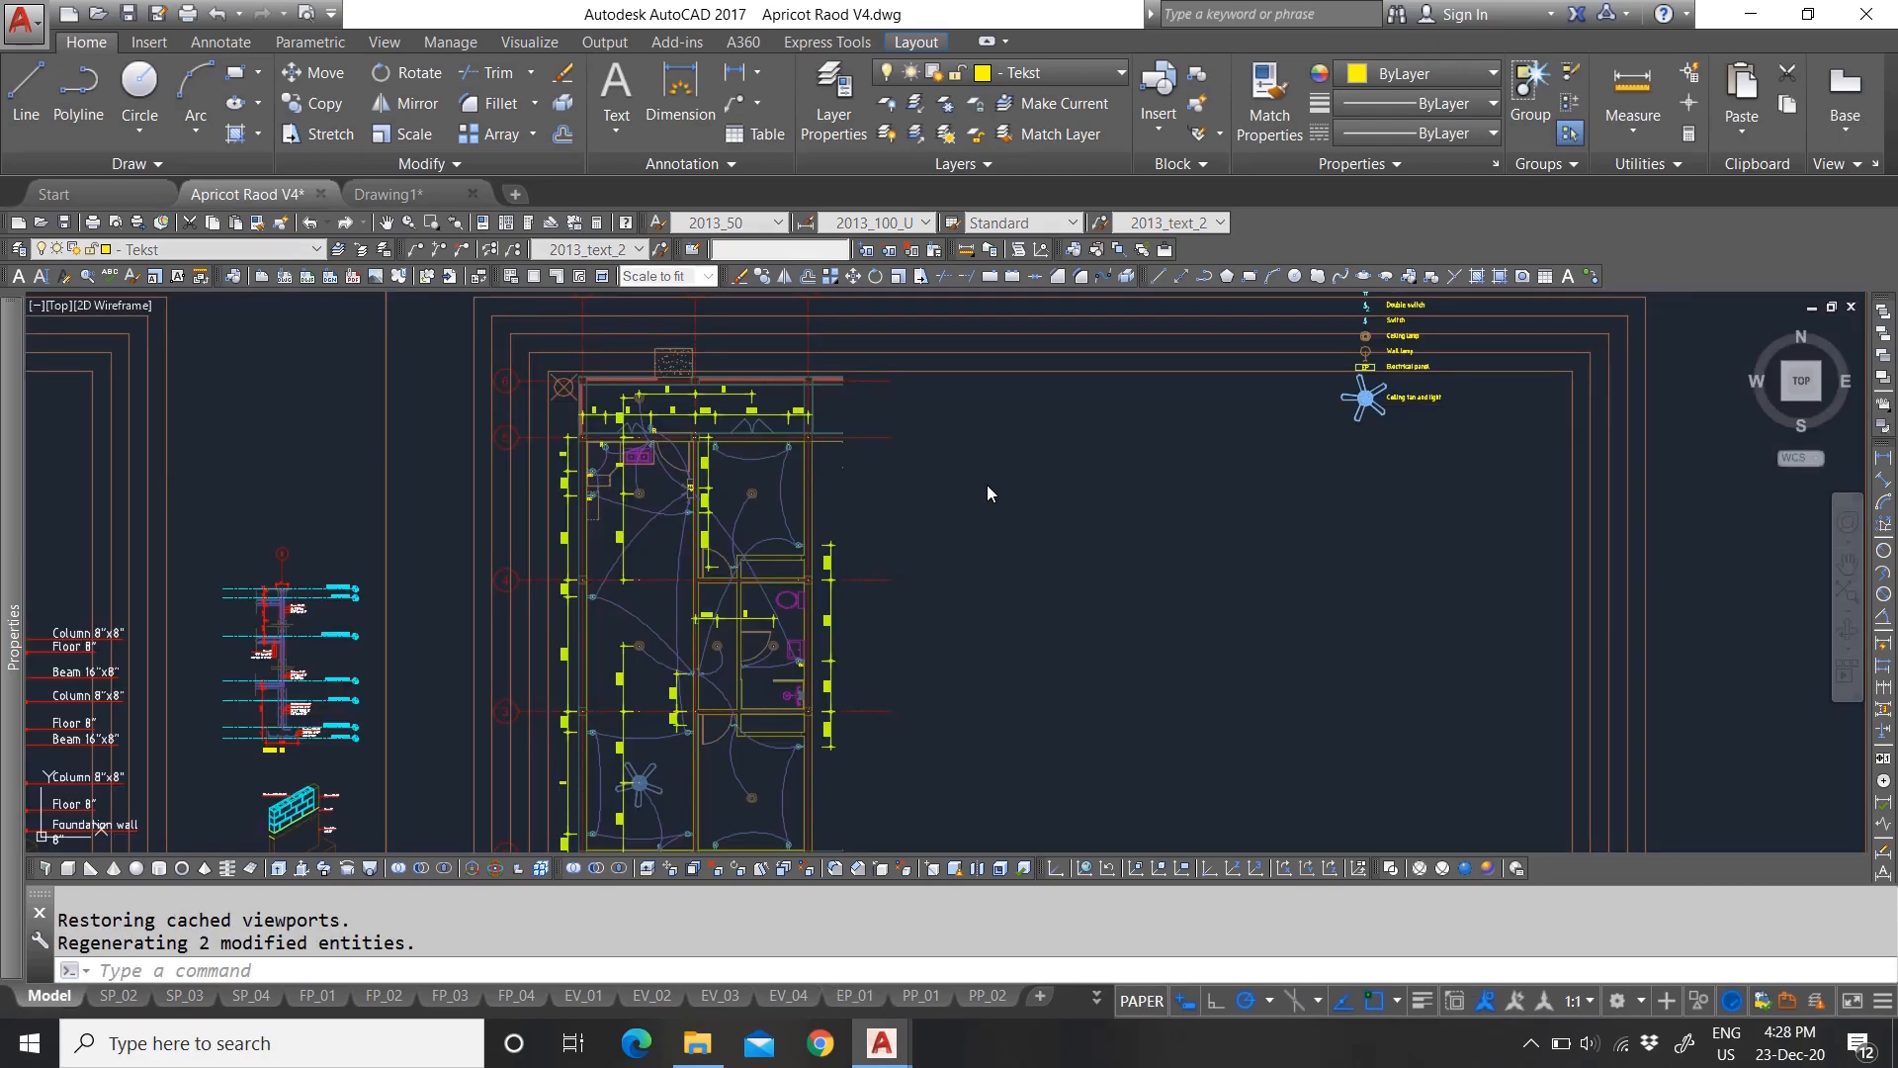
scroll(974, 474, "down", 3)
scroll(817, 486, "up", 4)
scroll(816, 486, "down", 7)
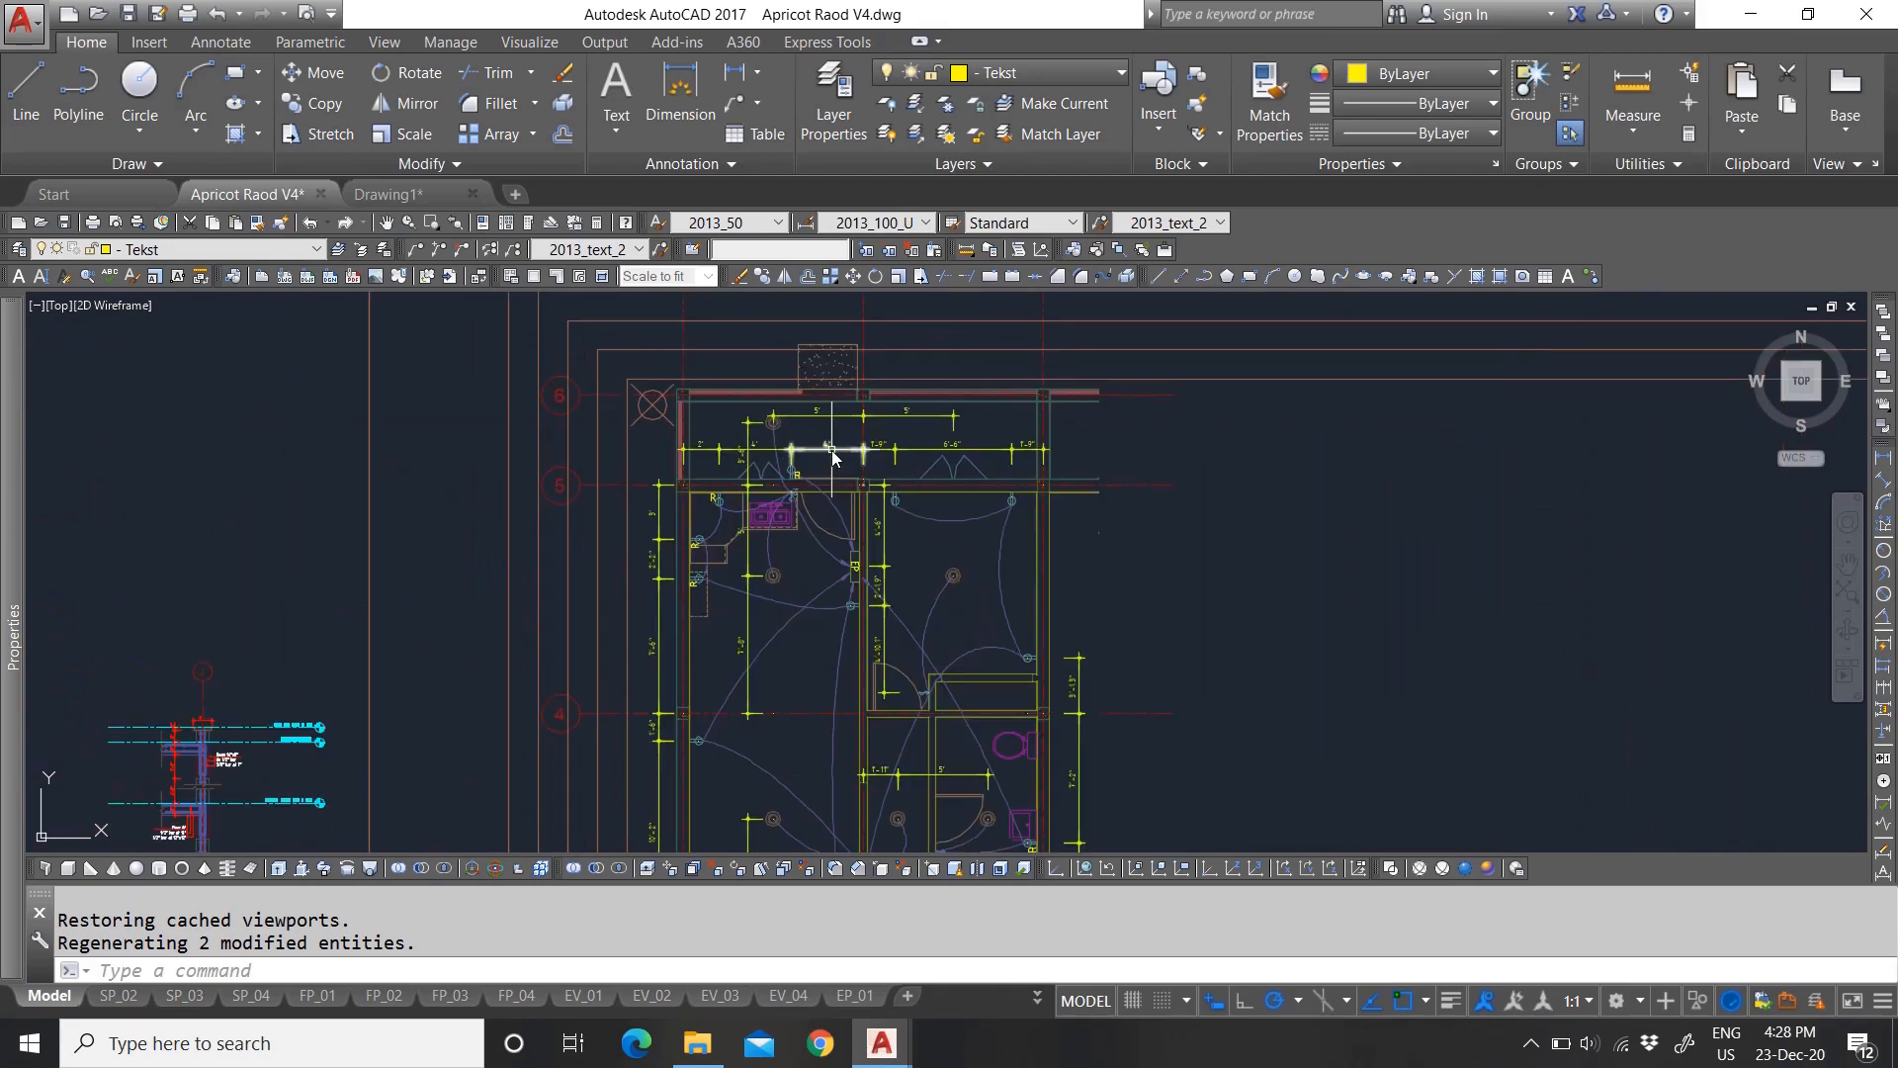
scroll(625, 550, "up", 6)
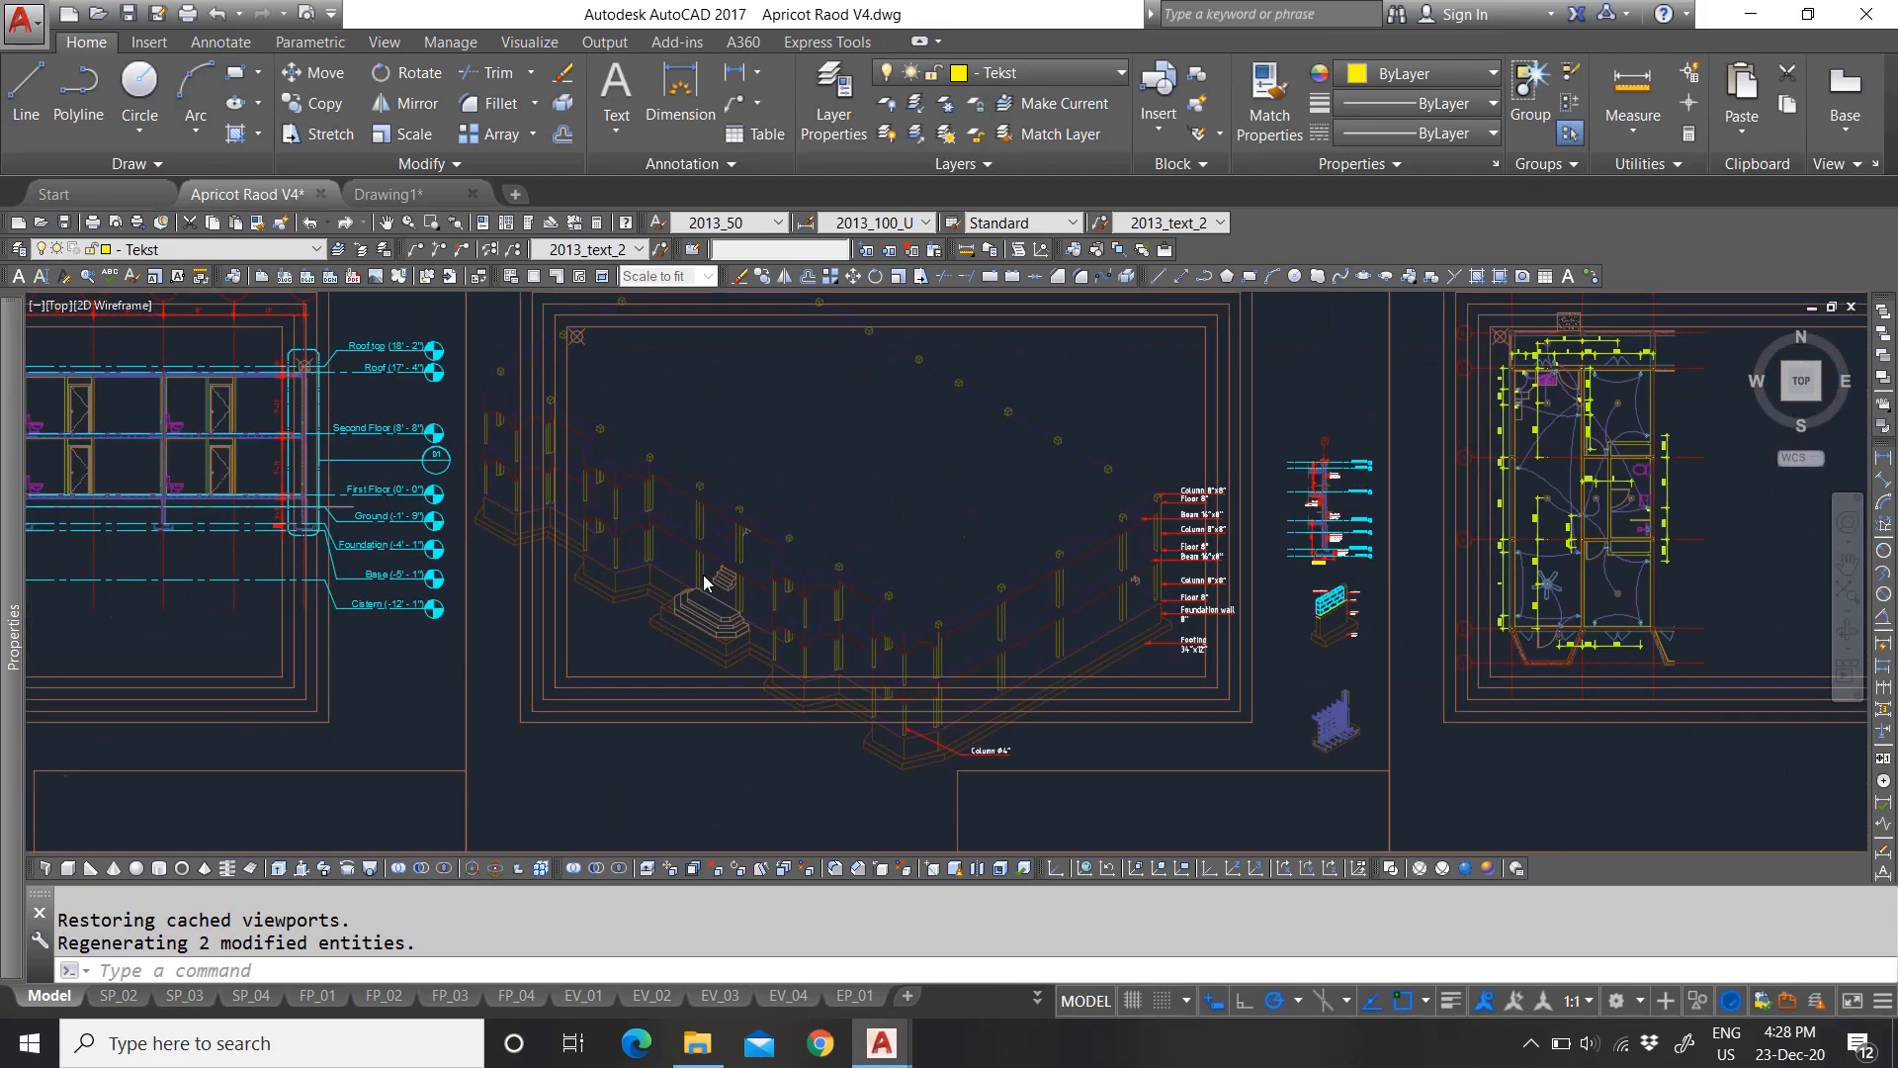
scroll(1024, 647, "down", 4)
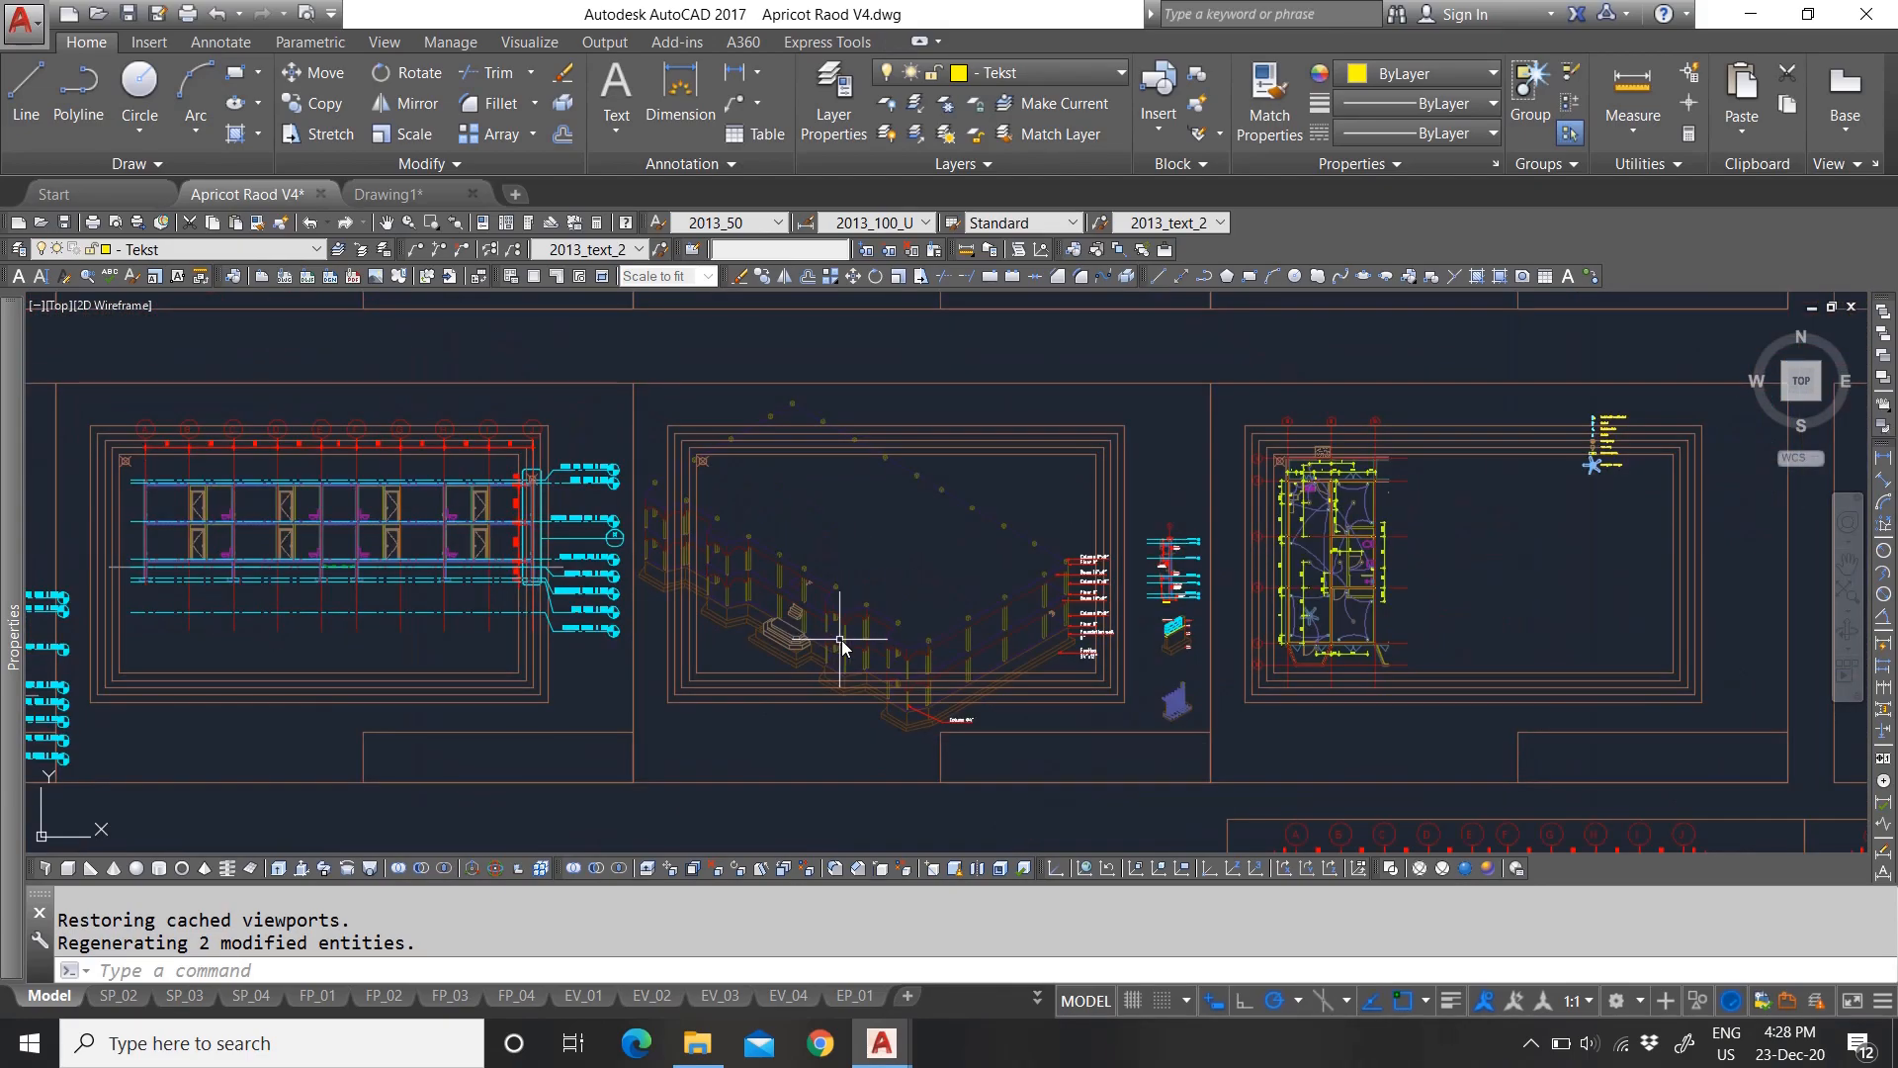
scroll(842, 638, "up", 2)
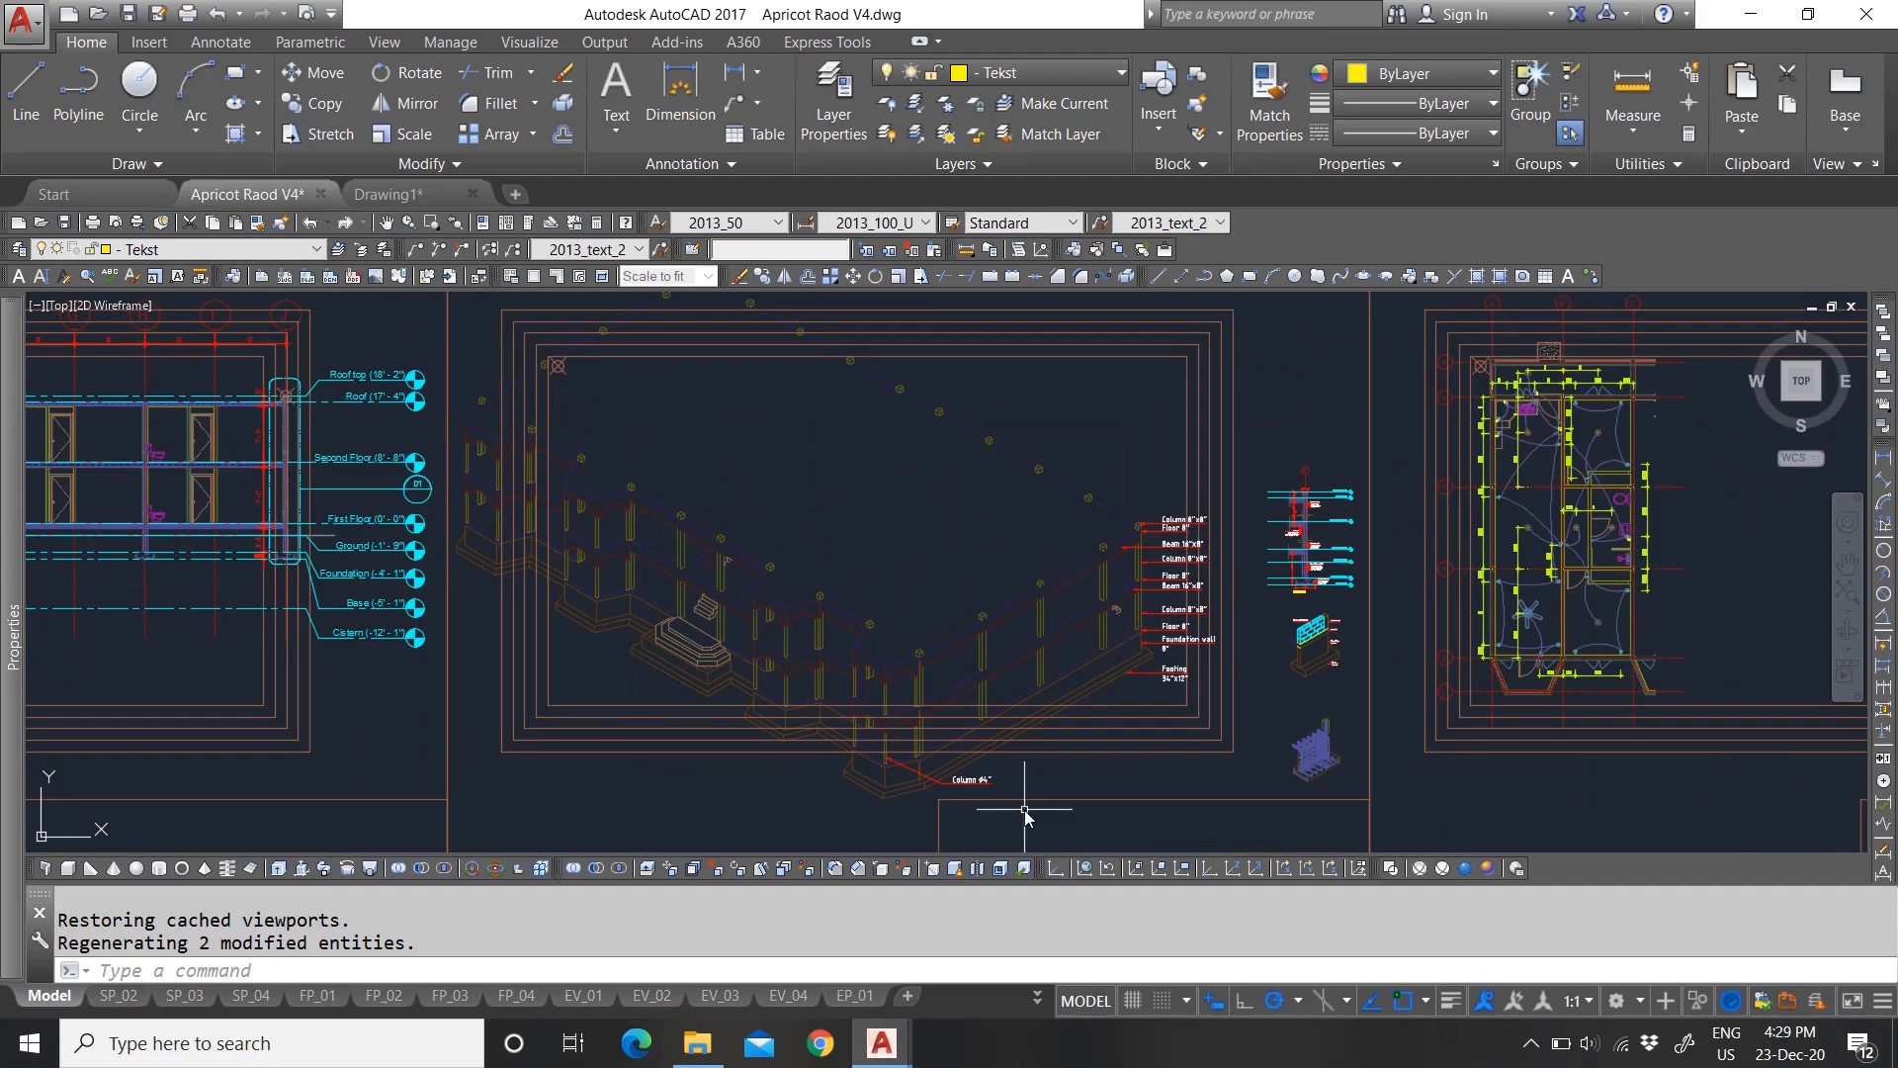
scroll(1097, 538, "up", 5)
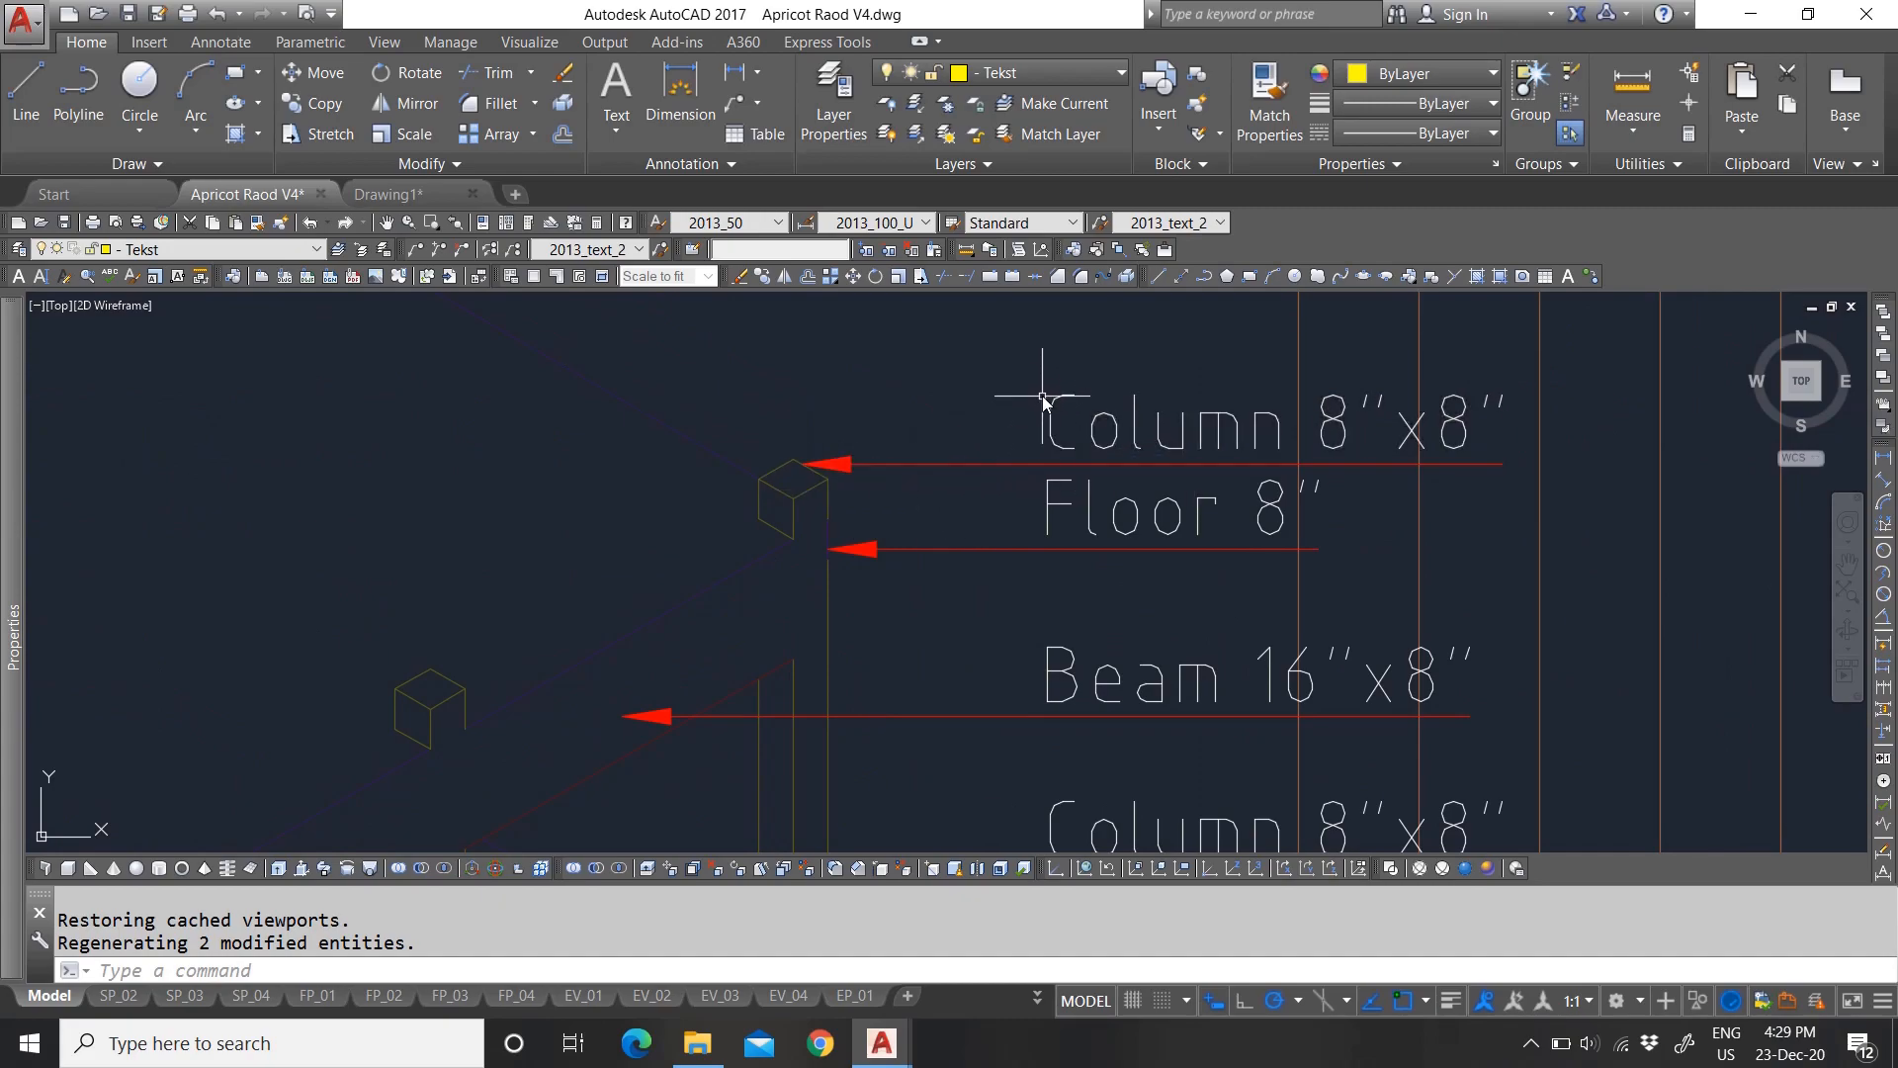
Step: Examine the isometric structure's column, floor, beam and footing size labels, including the separate block wall detail beside it
scroll(800, 445, "down", 3)
scroll(817, 475, "up", 3)
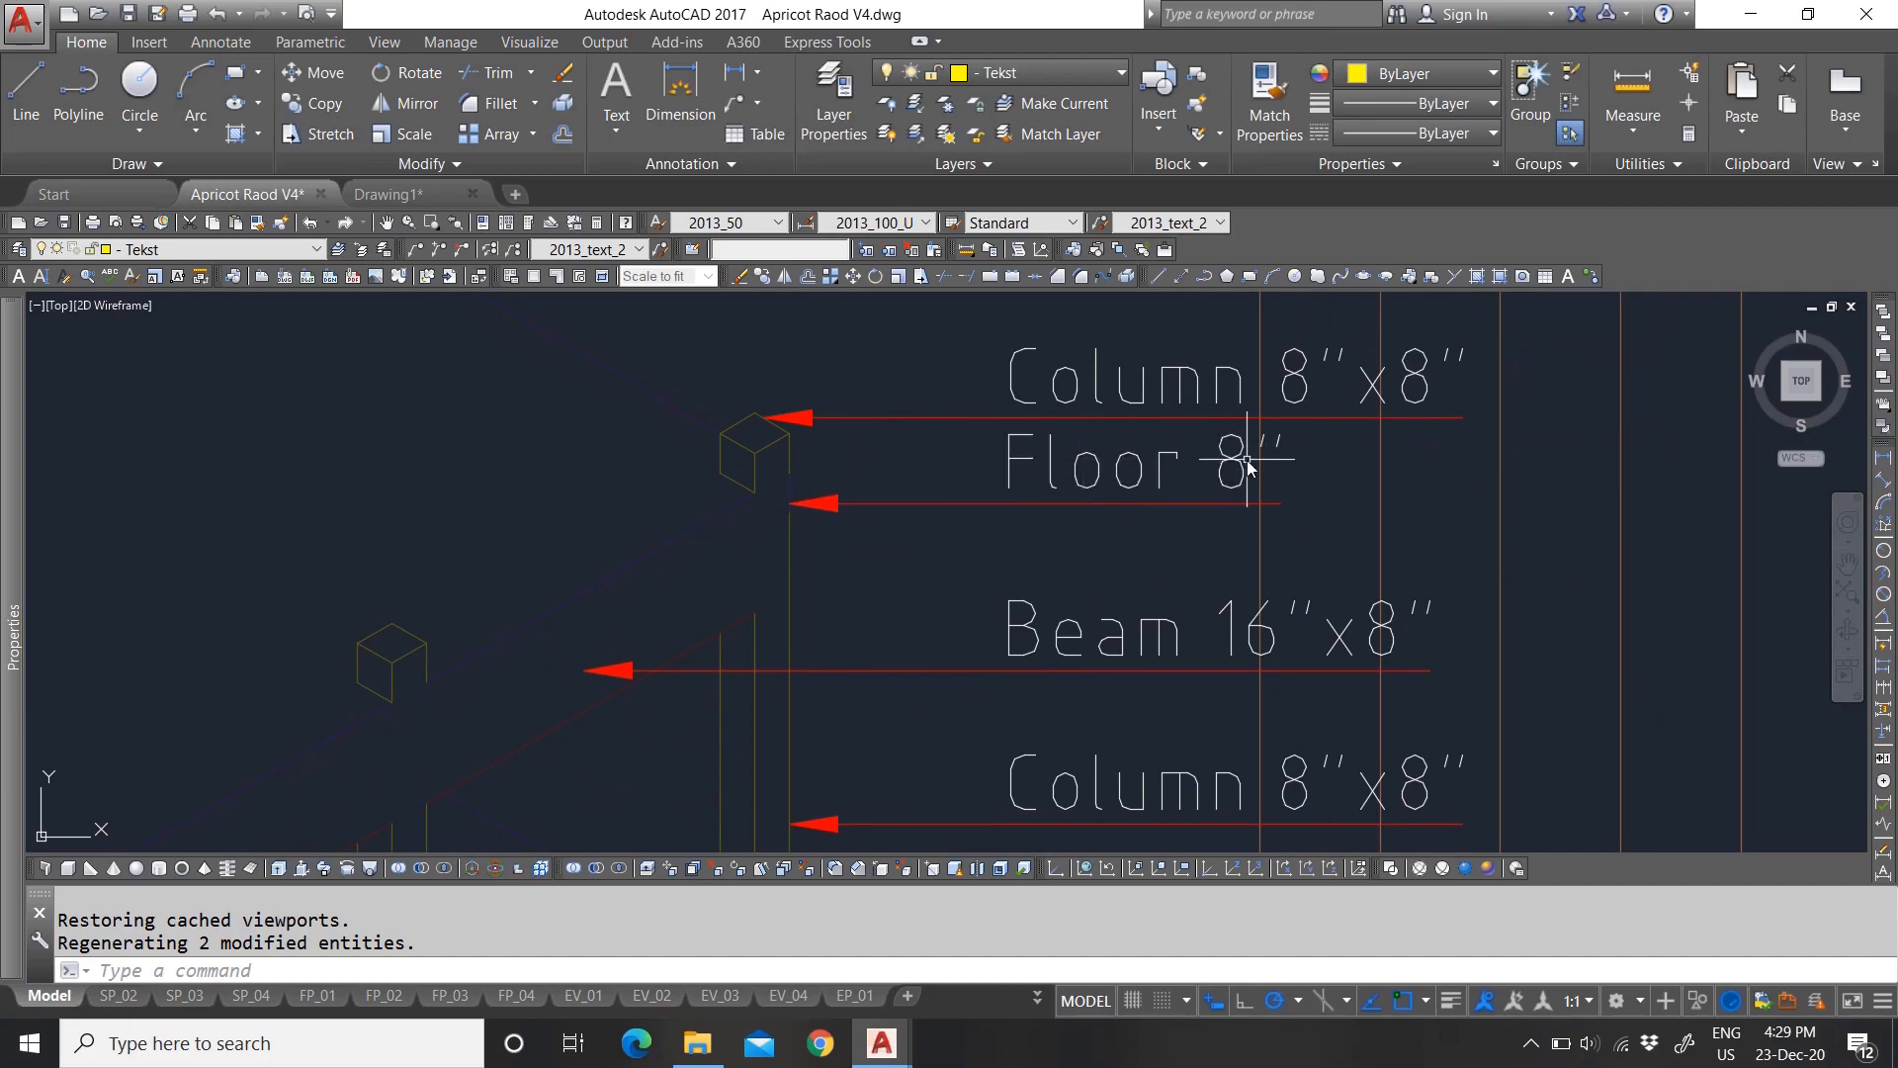
scroll(1021, 474, "down", 3)
scroll(1007, 558, "up", 2)
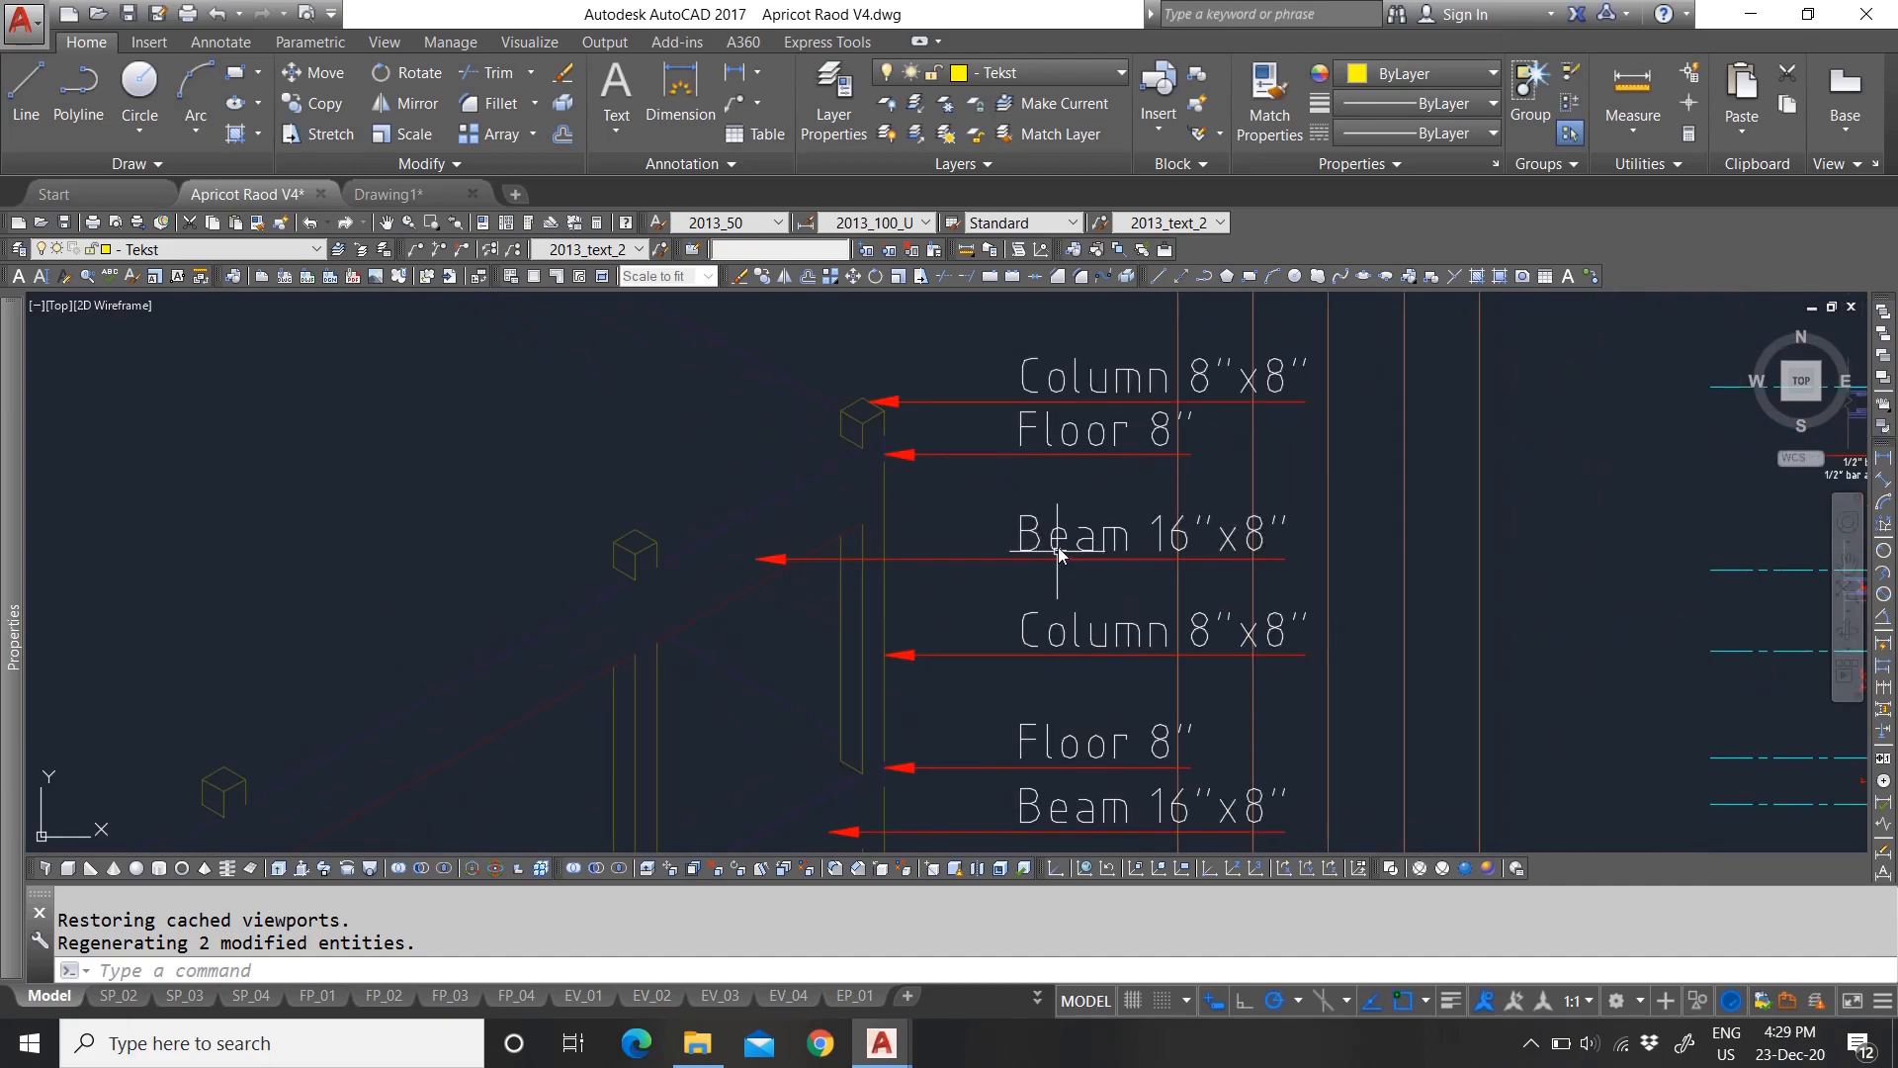
scroll(979, 536, "down", 4)
scroll(1019, 637, "down", 3)
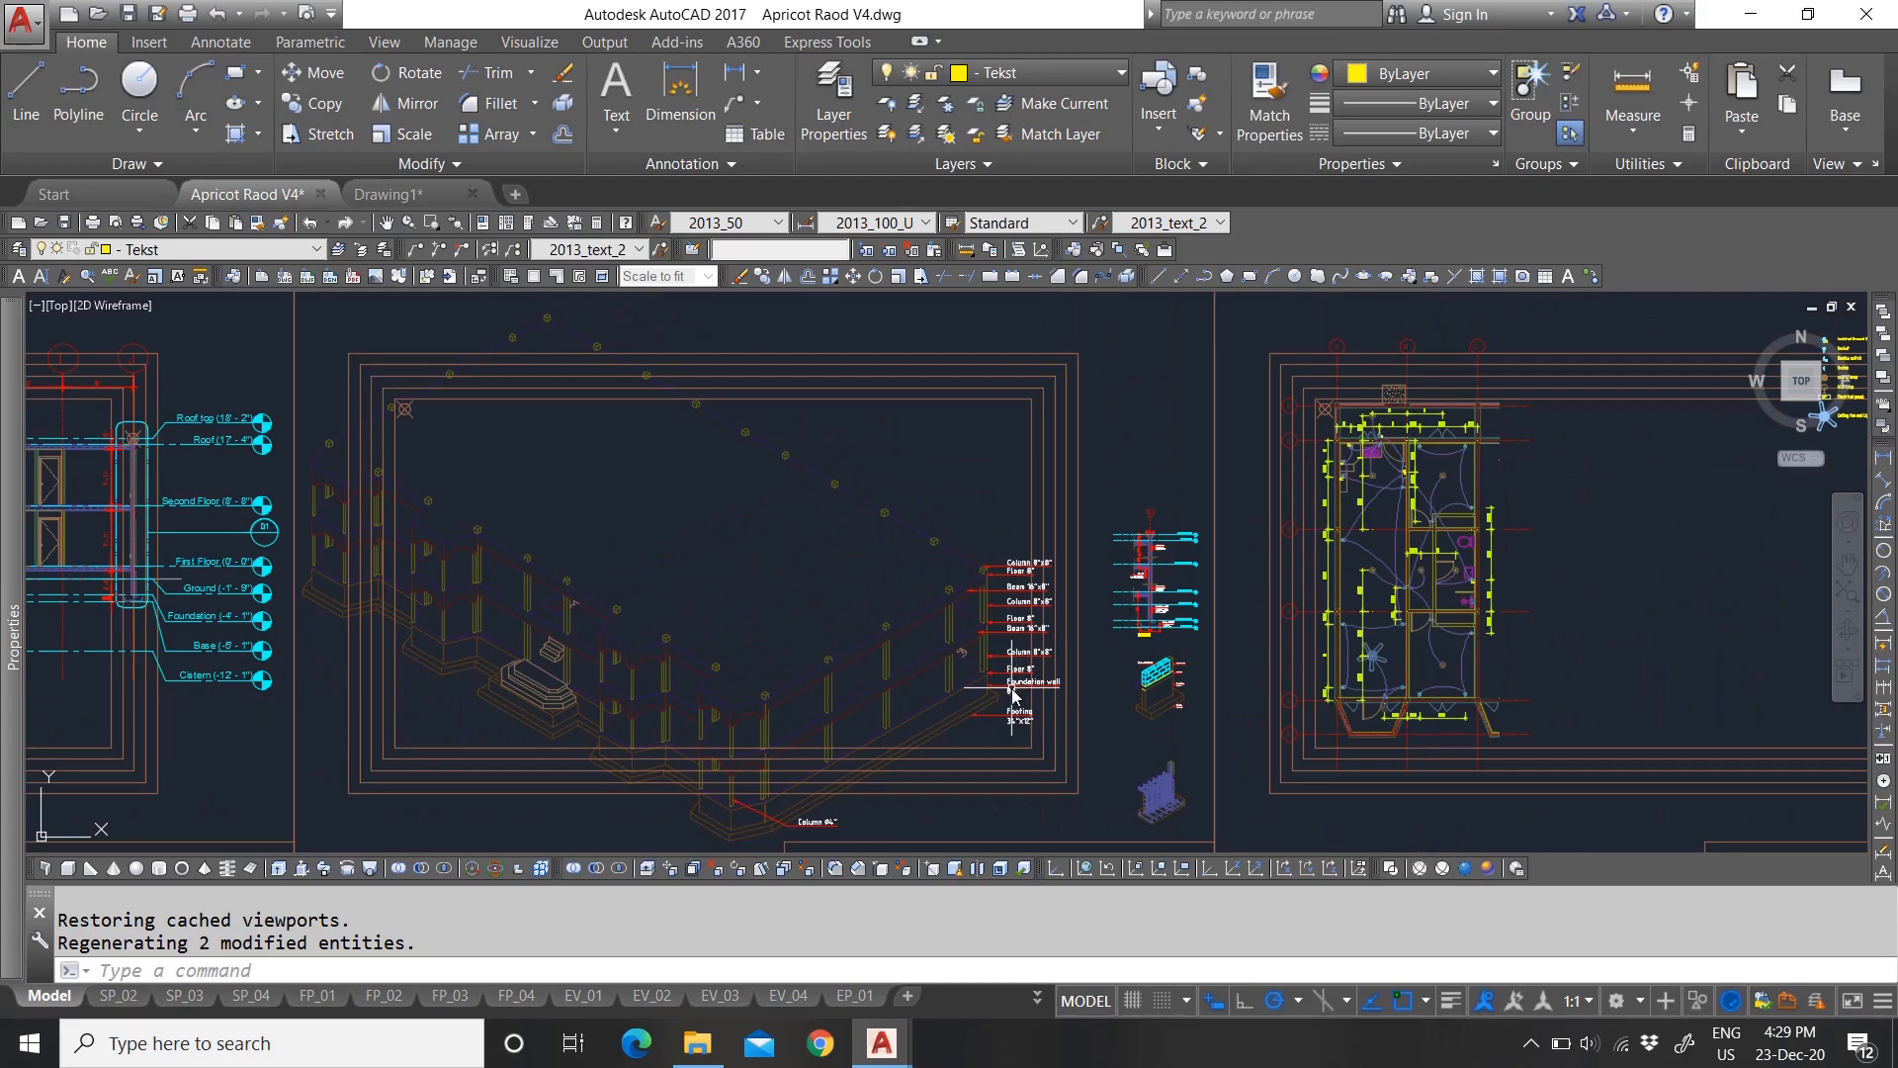
scroll(913, 633, "down", 4)
scroll(819, 658, "up", 4)
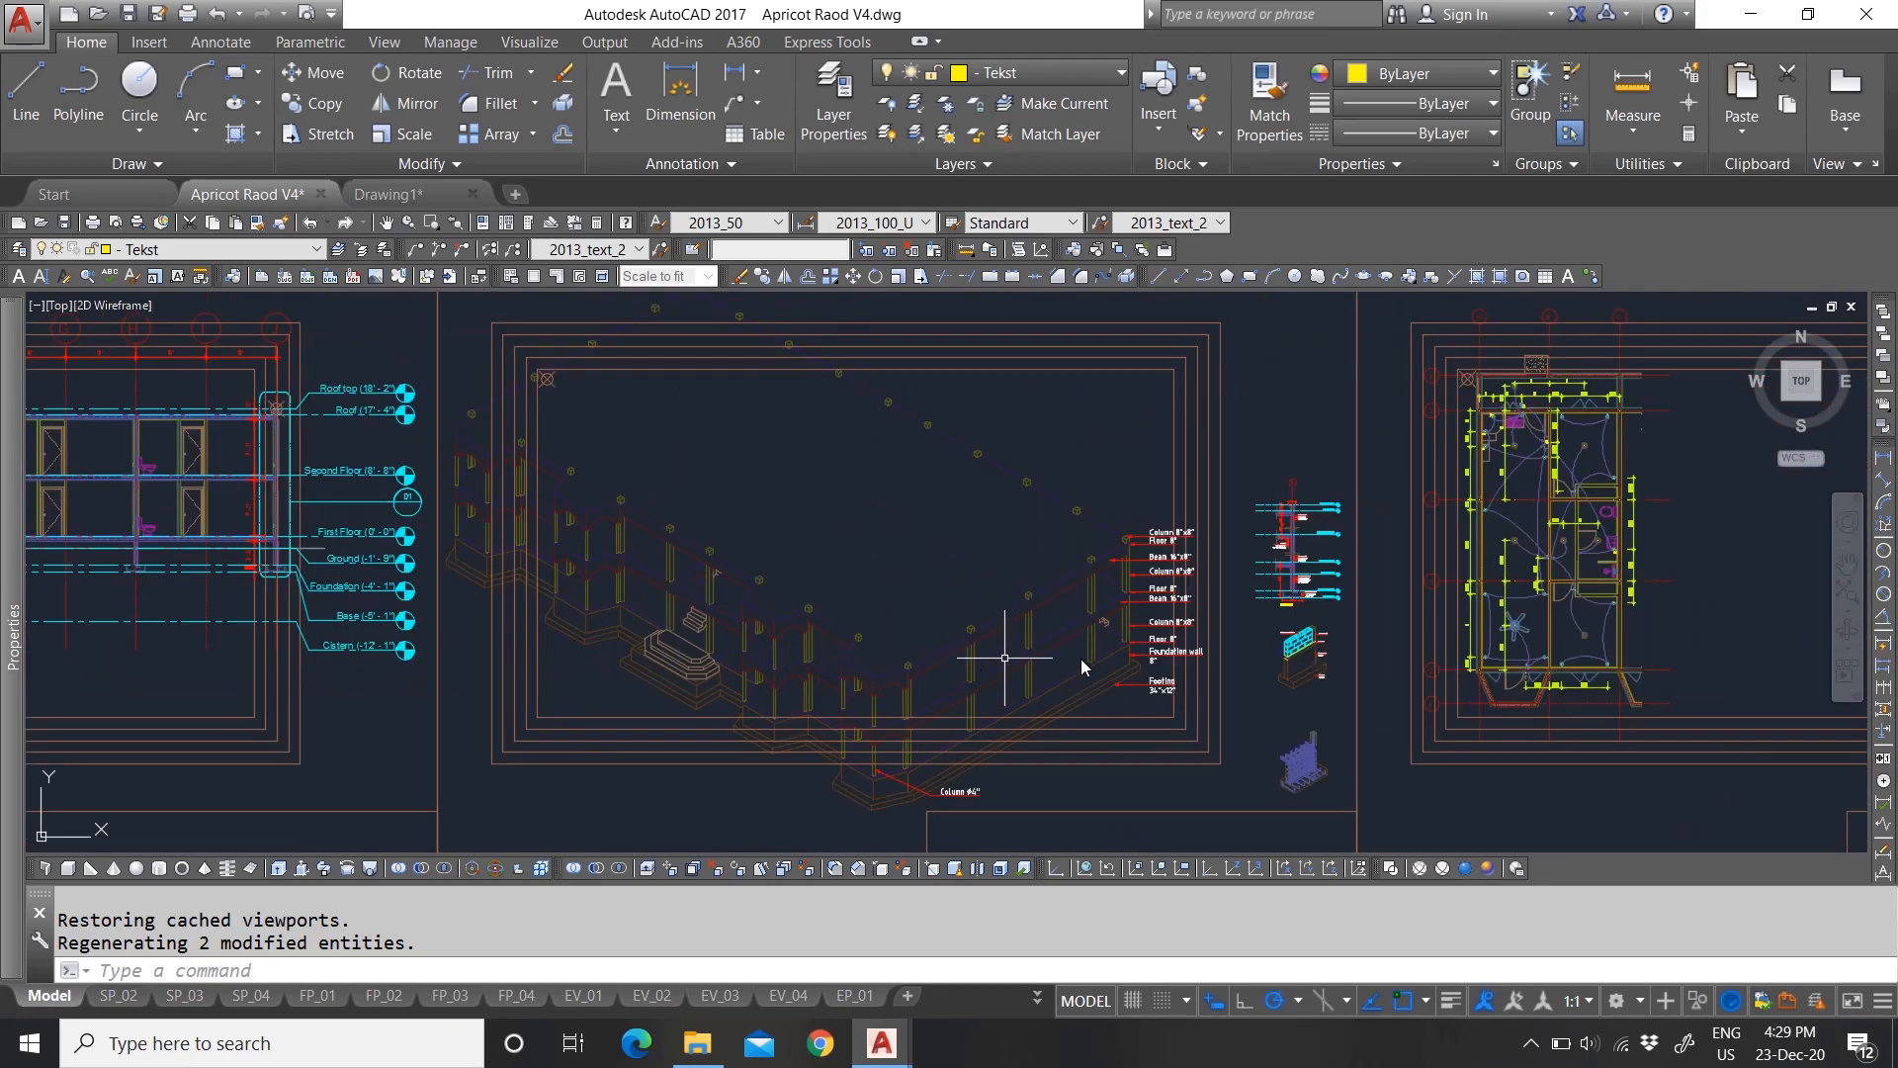
scroll(1359, 653, "up", 6)
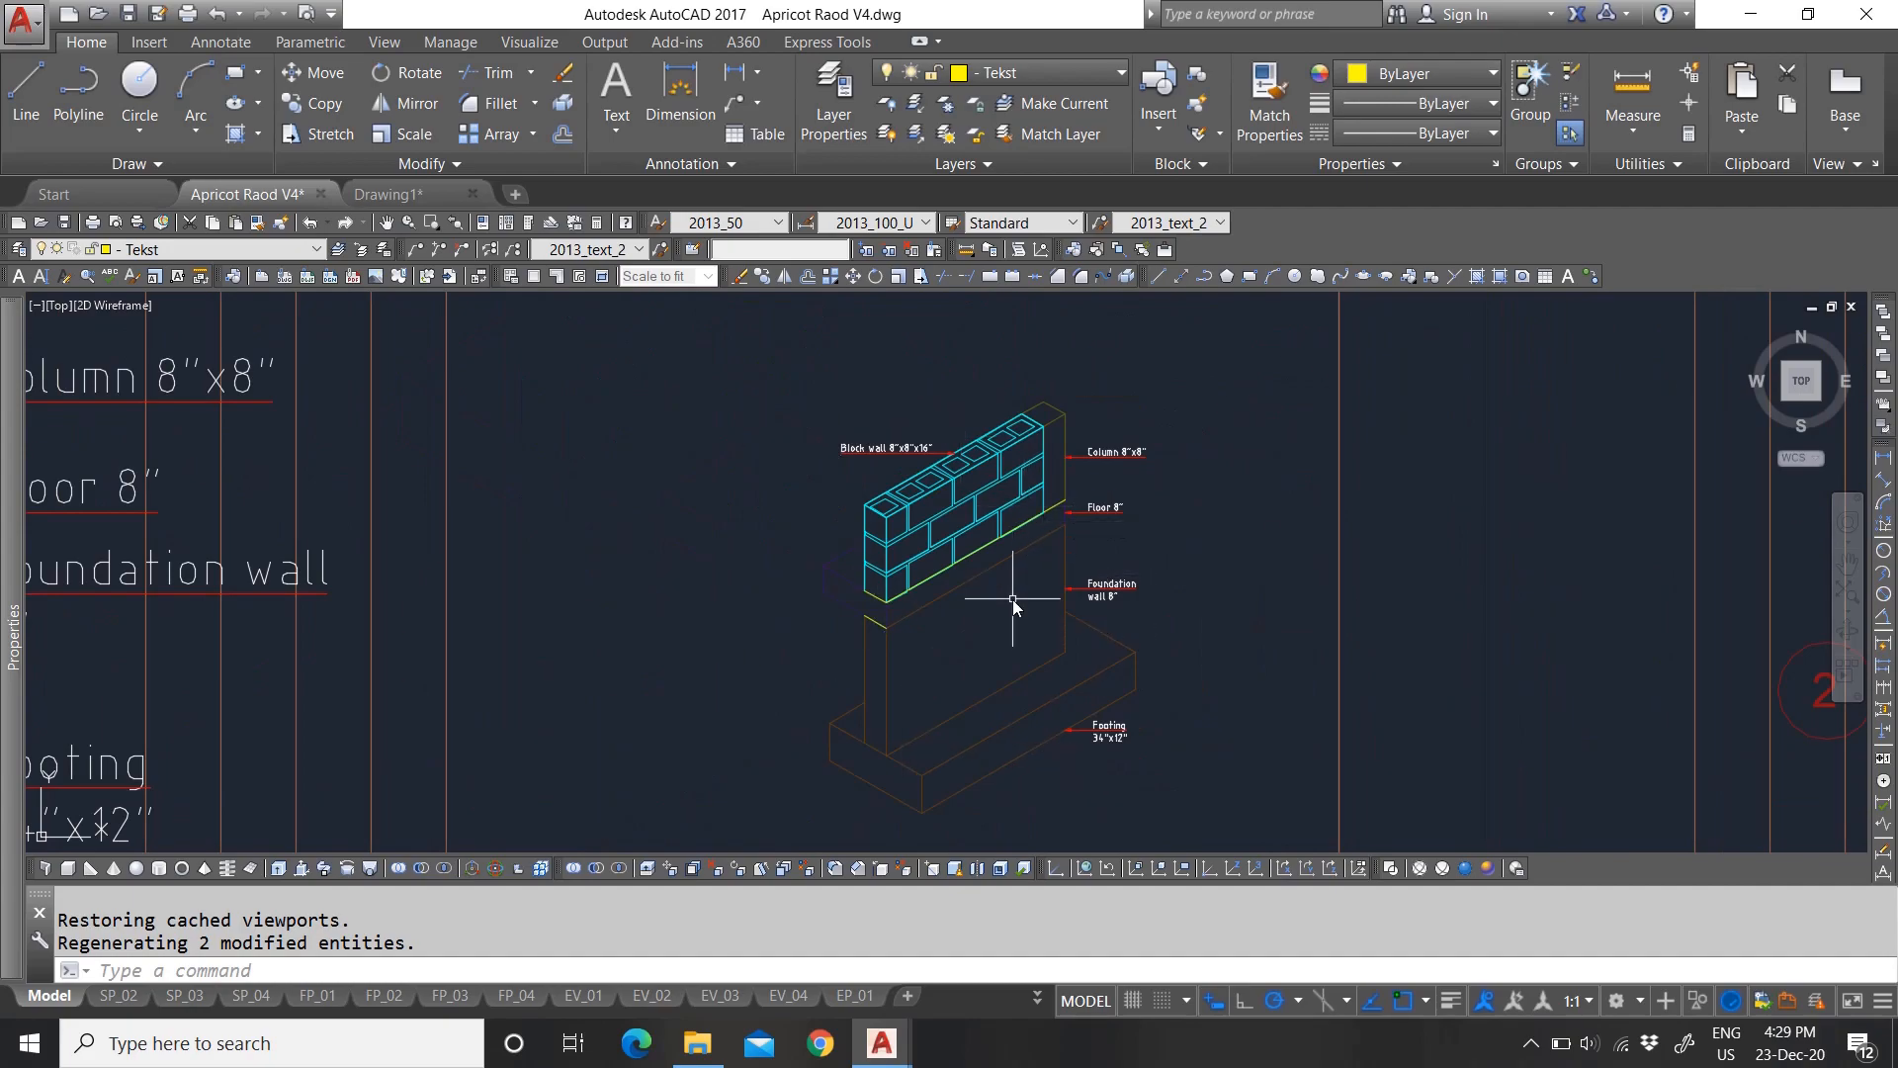
scroll(1013, 603, "down", 5)
Step: Examine the floor and beam reinforcement notes at the second floor and roof levels of the wall section detail
scroll(949, 529, "up", 4)
scroll(945, 554, "up", 3)
scroll(863, 640, "up", 3)
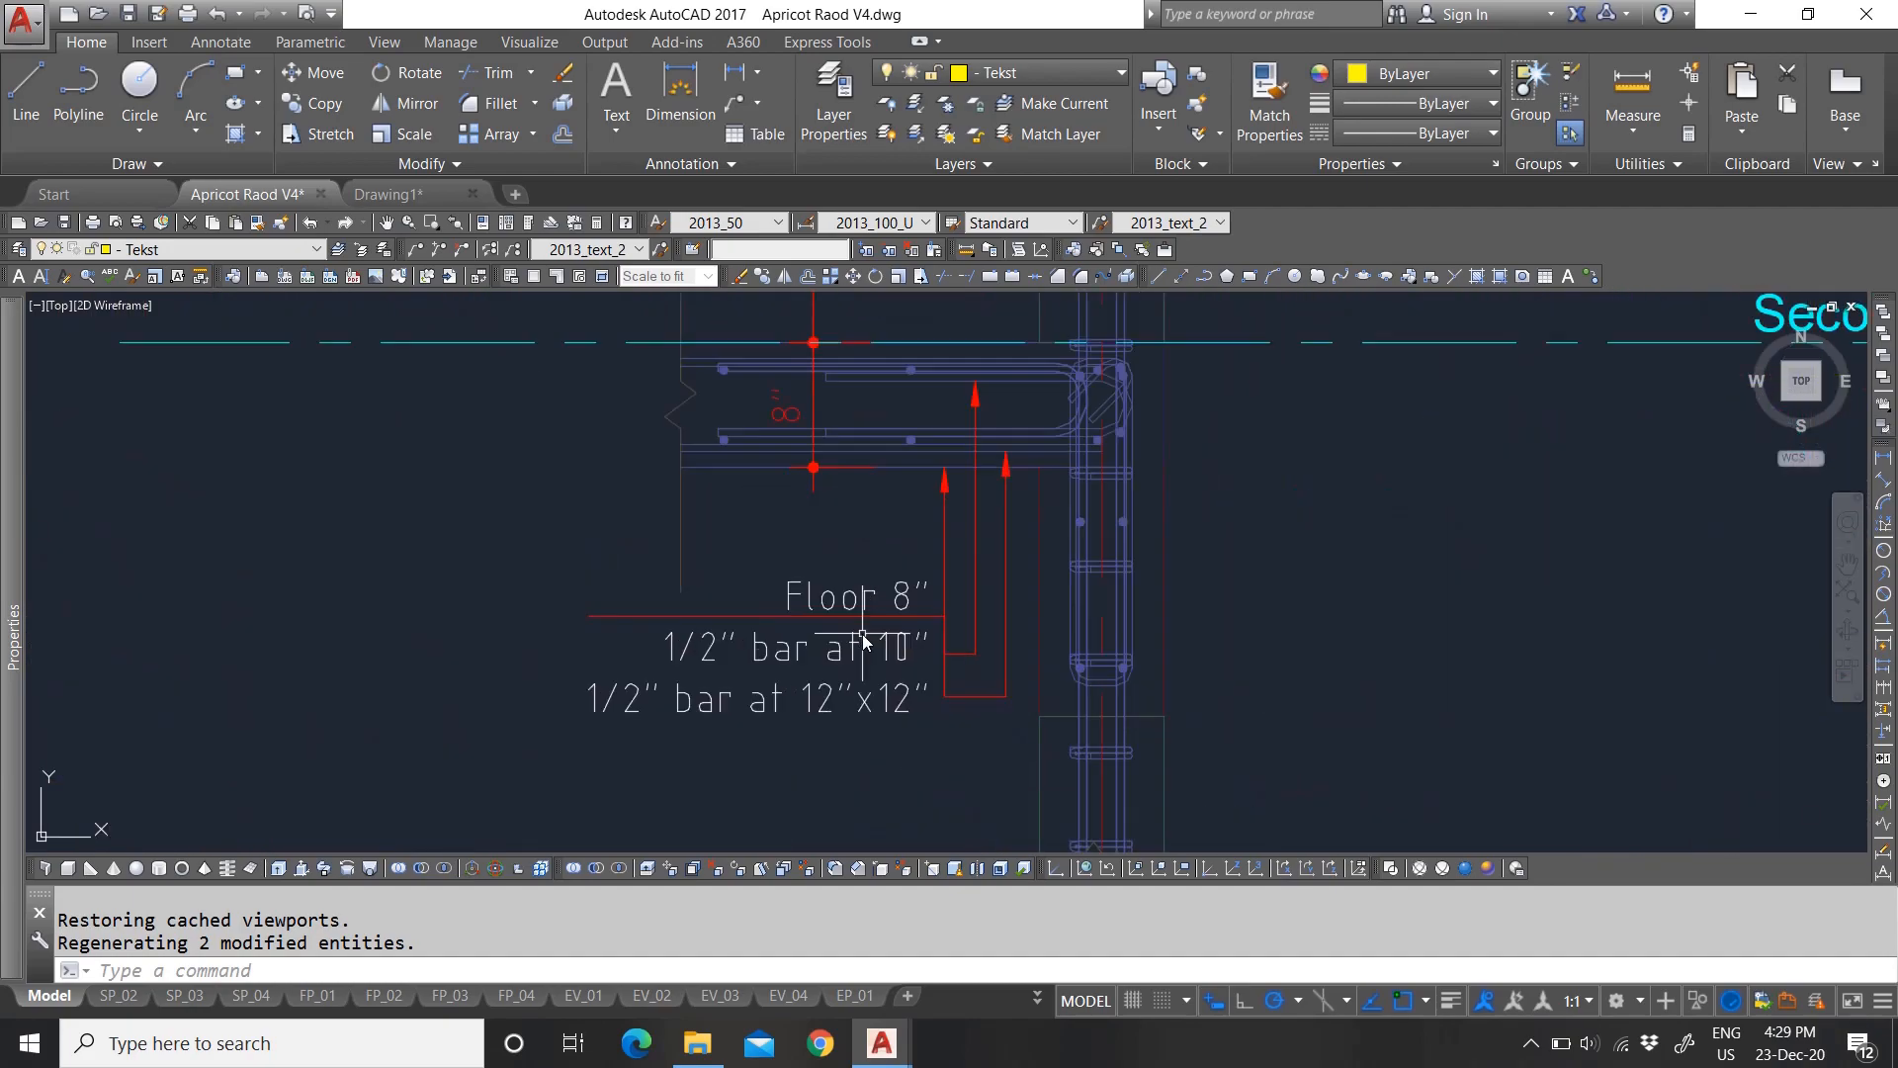
left_click(897, 603)
key("Escape")
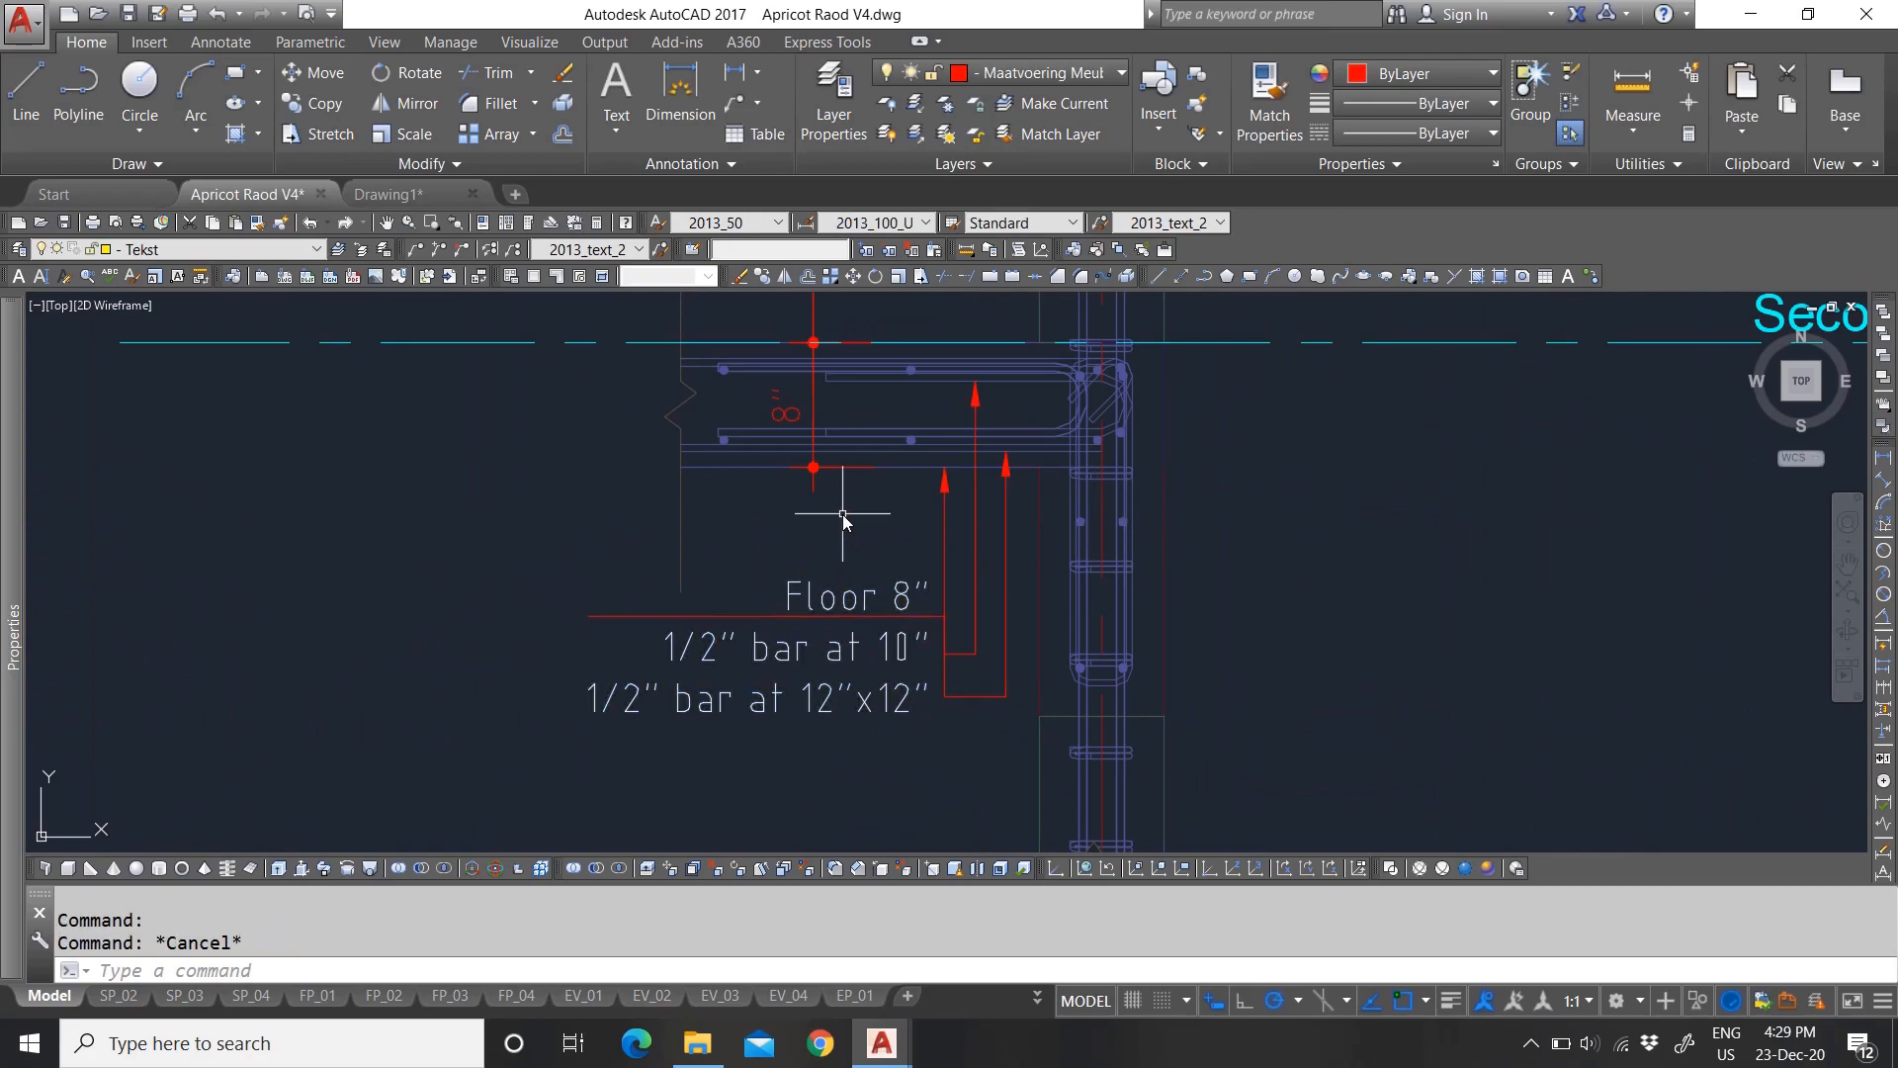
scroll(843, 514, "down", 5)
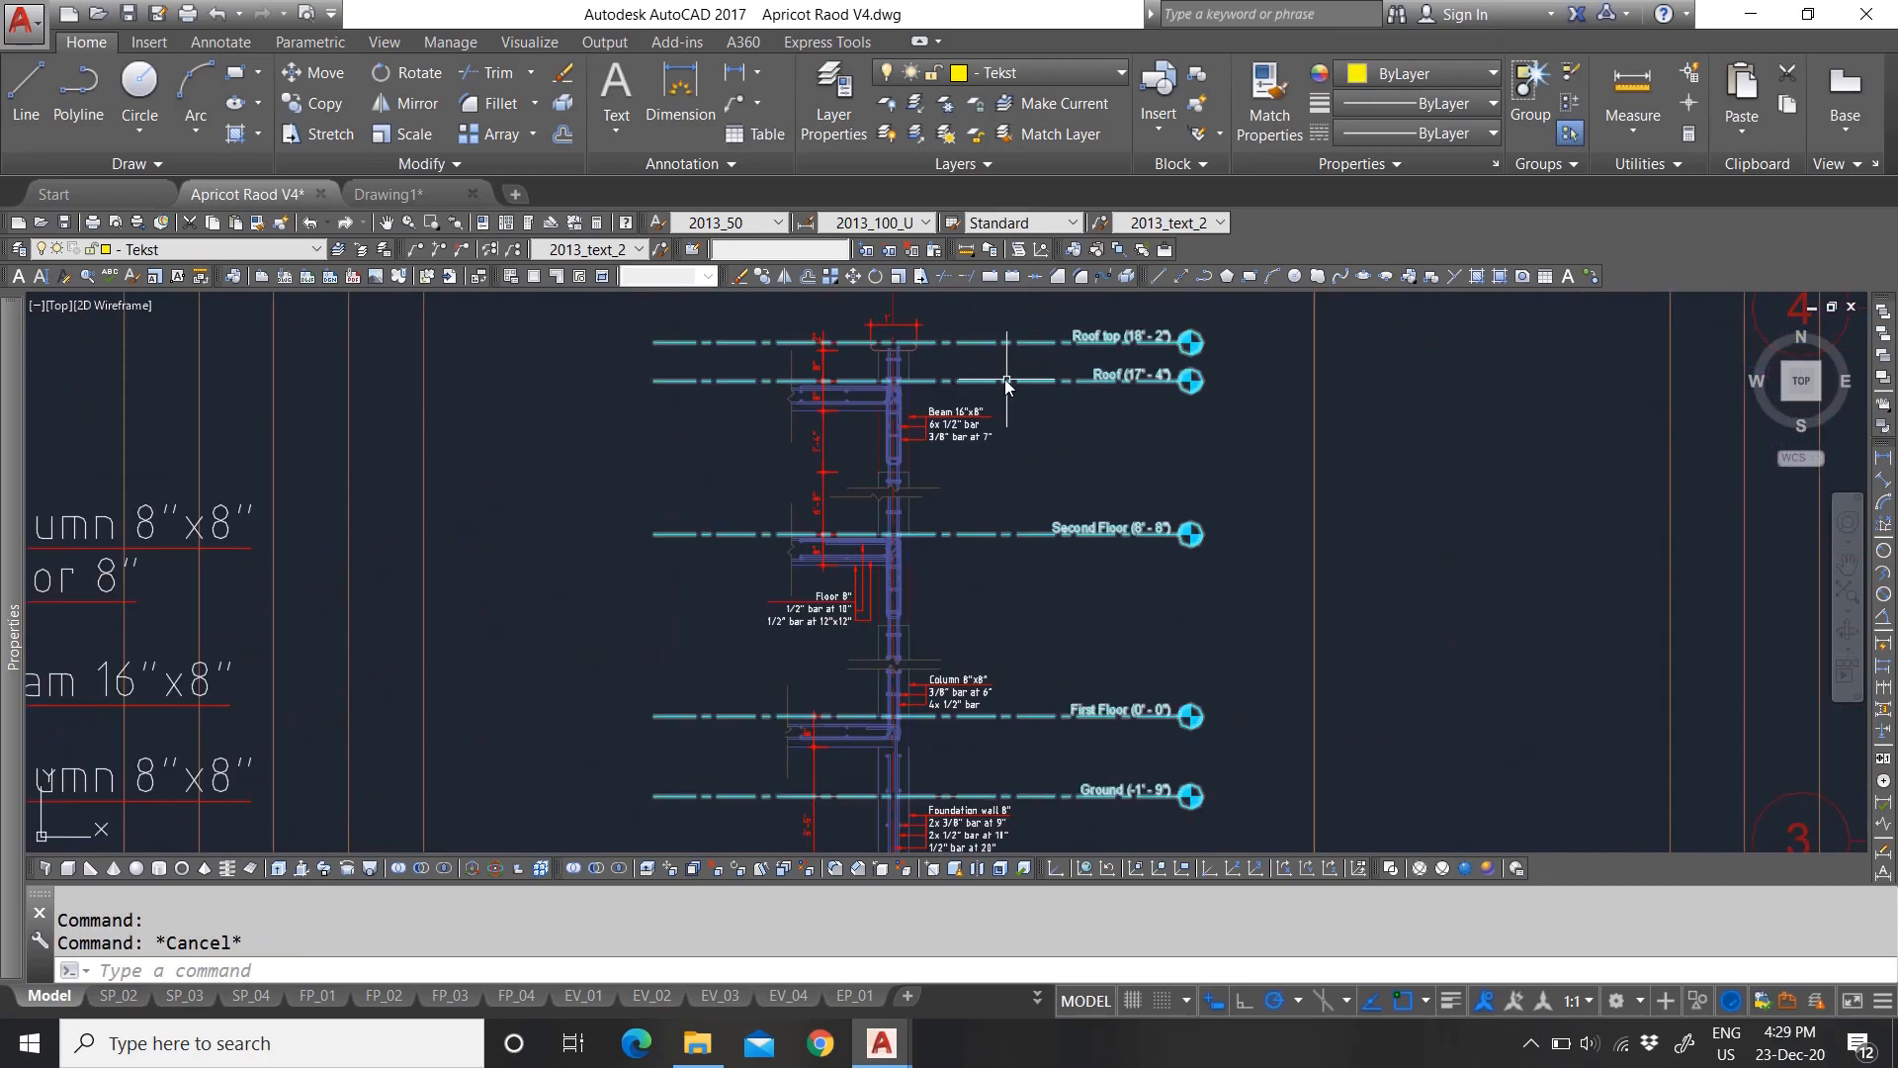
scroll(915, 321, "up", 3)
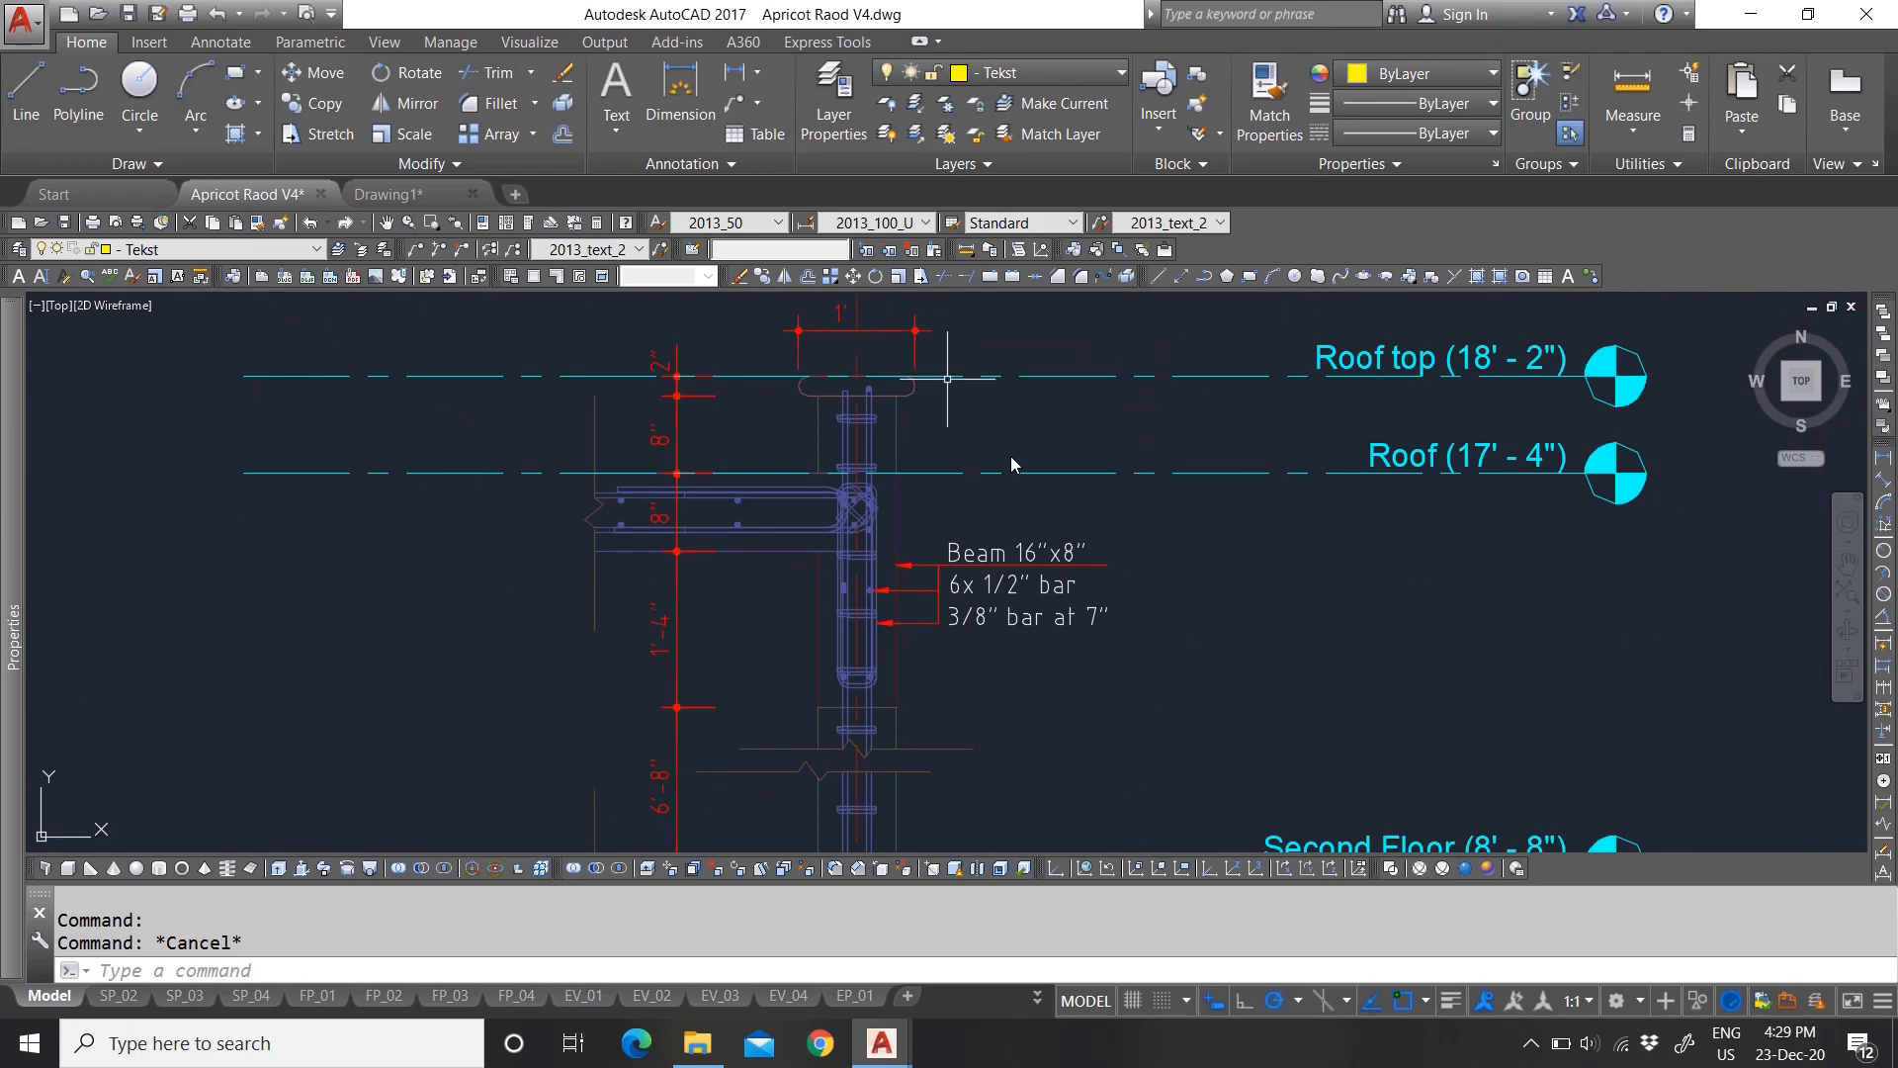
scroll(1087, 435, "down", 2)
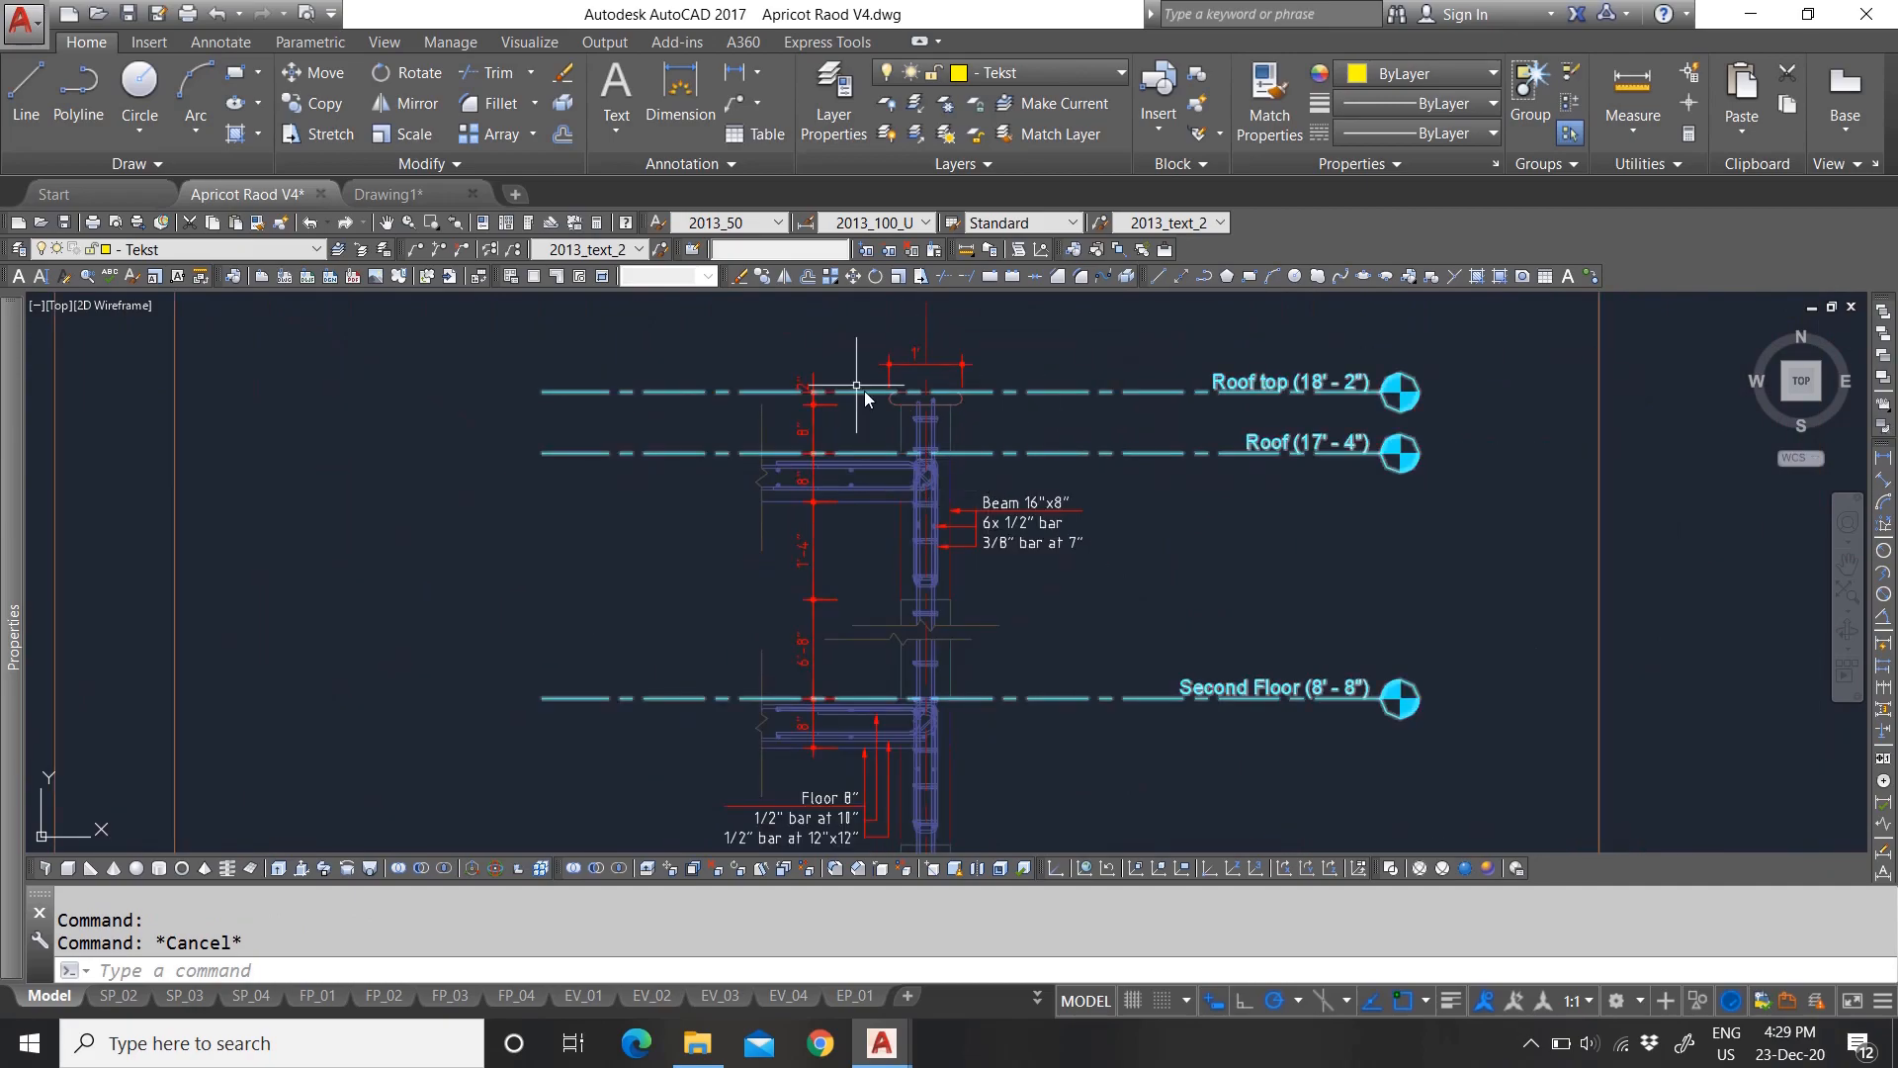
Step: Examine the column, foundation wall and footing reinforcement notes in the lower part of Detail D1
scroll(816, 581, "down", 3)
scroll(850, 751, "up", 3)
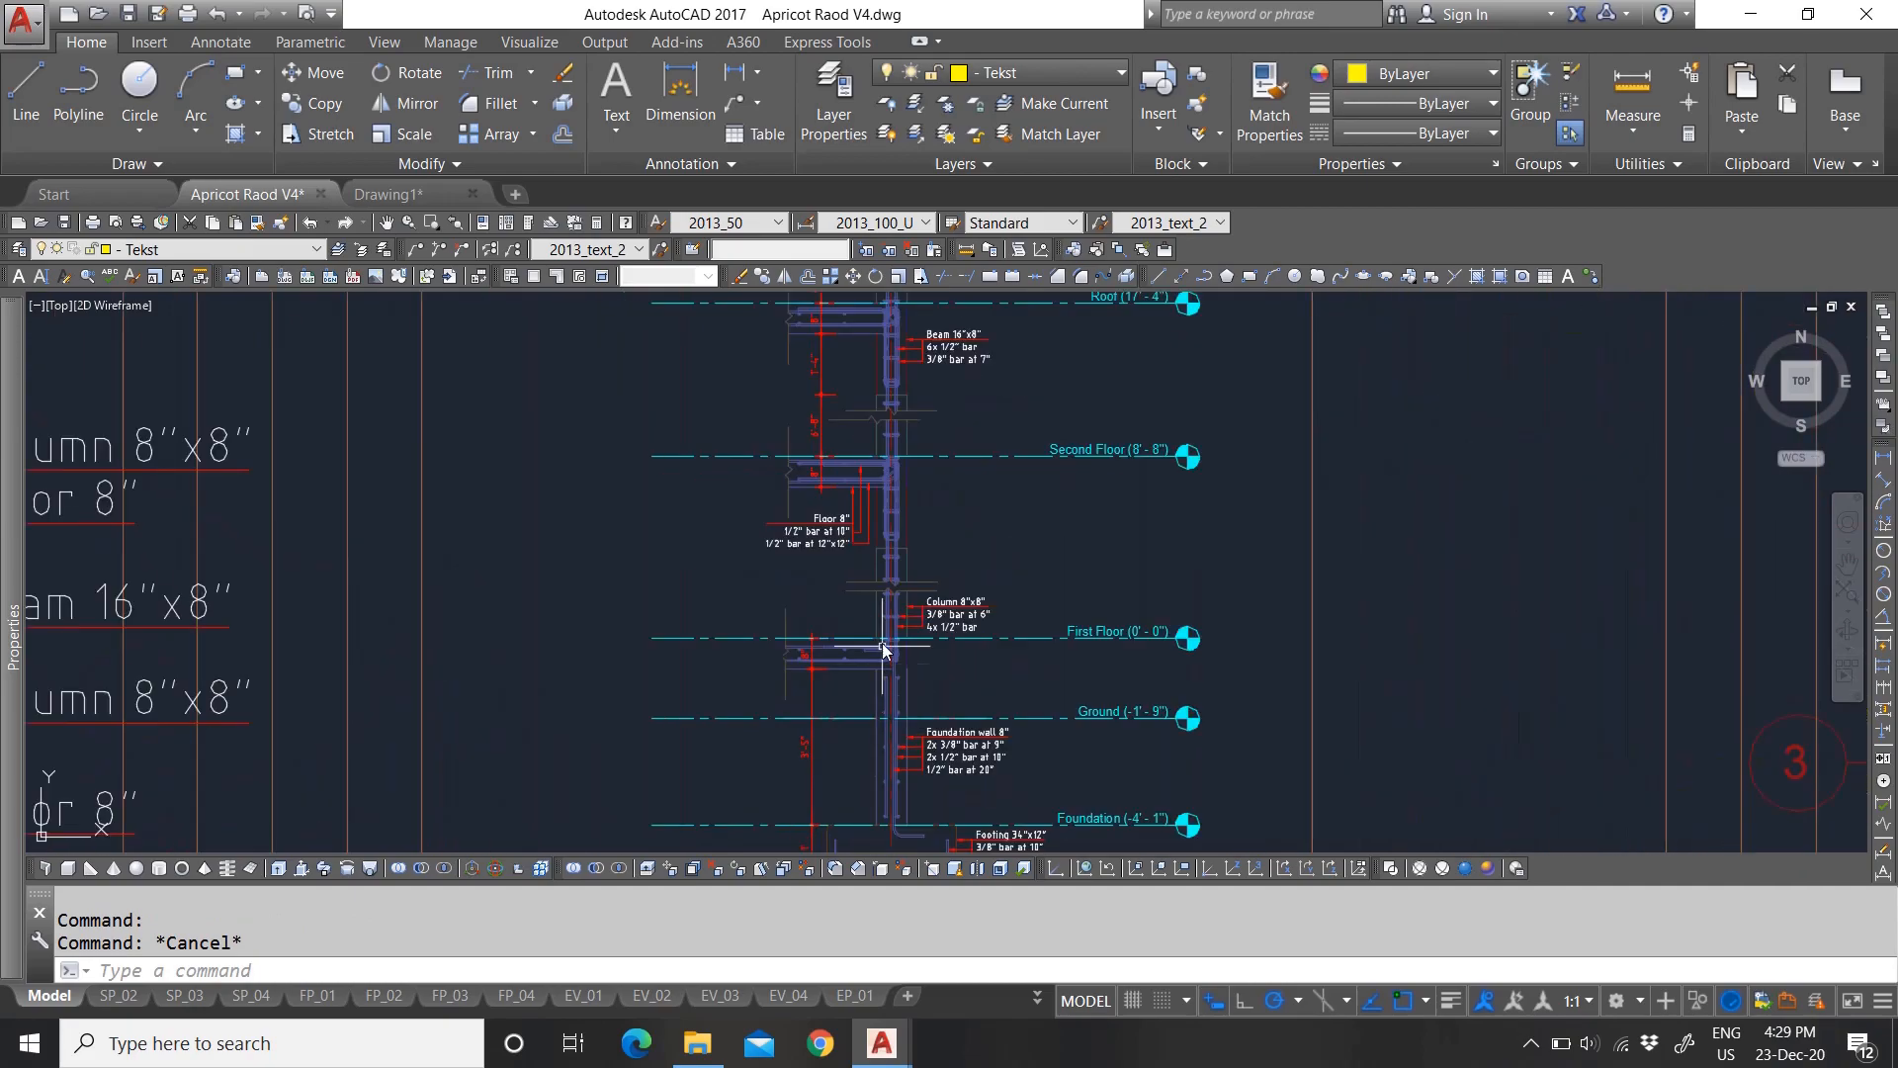
scroll(887, 593, "up", 5)
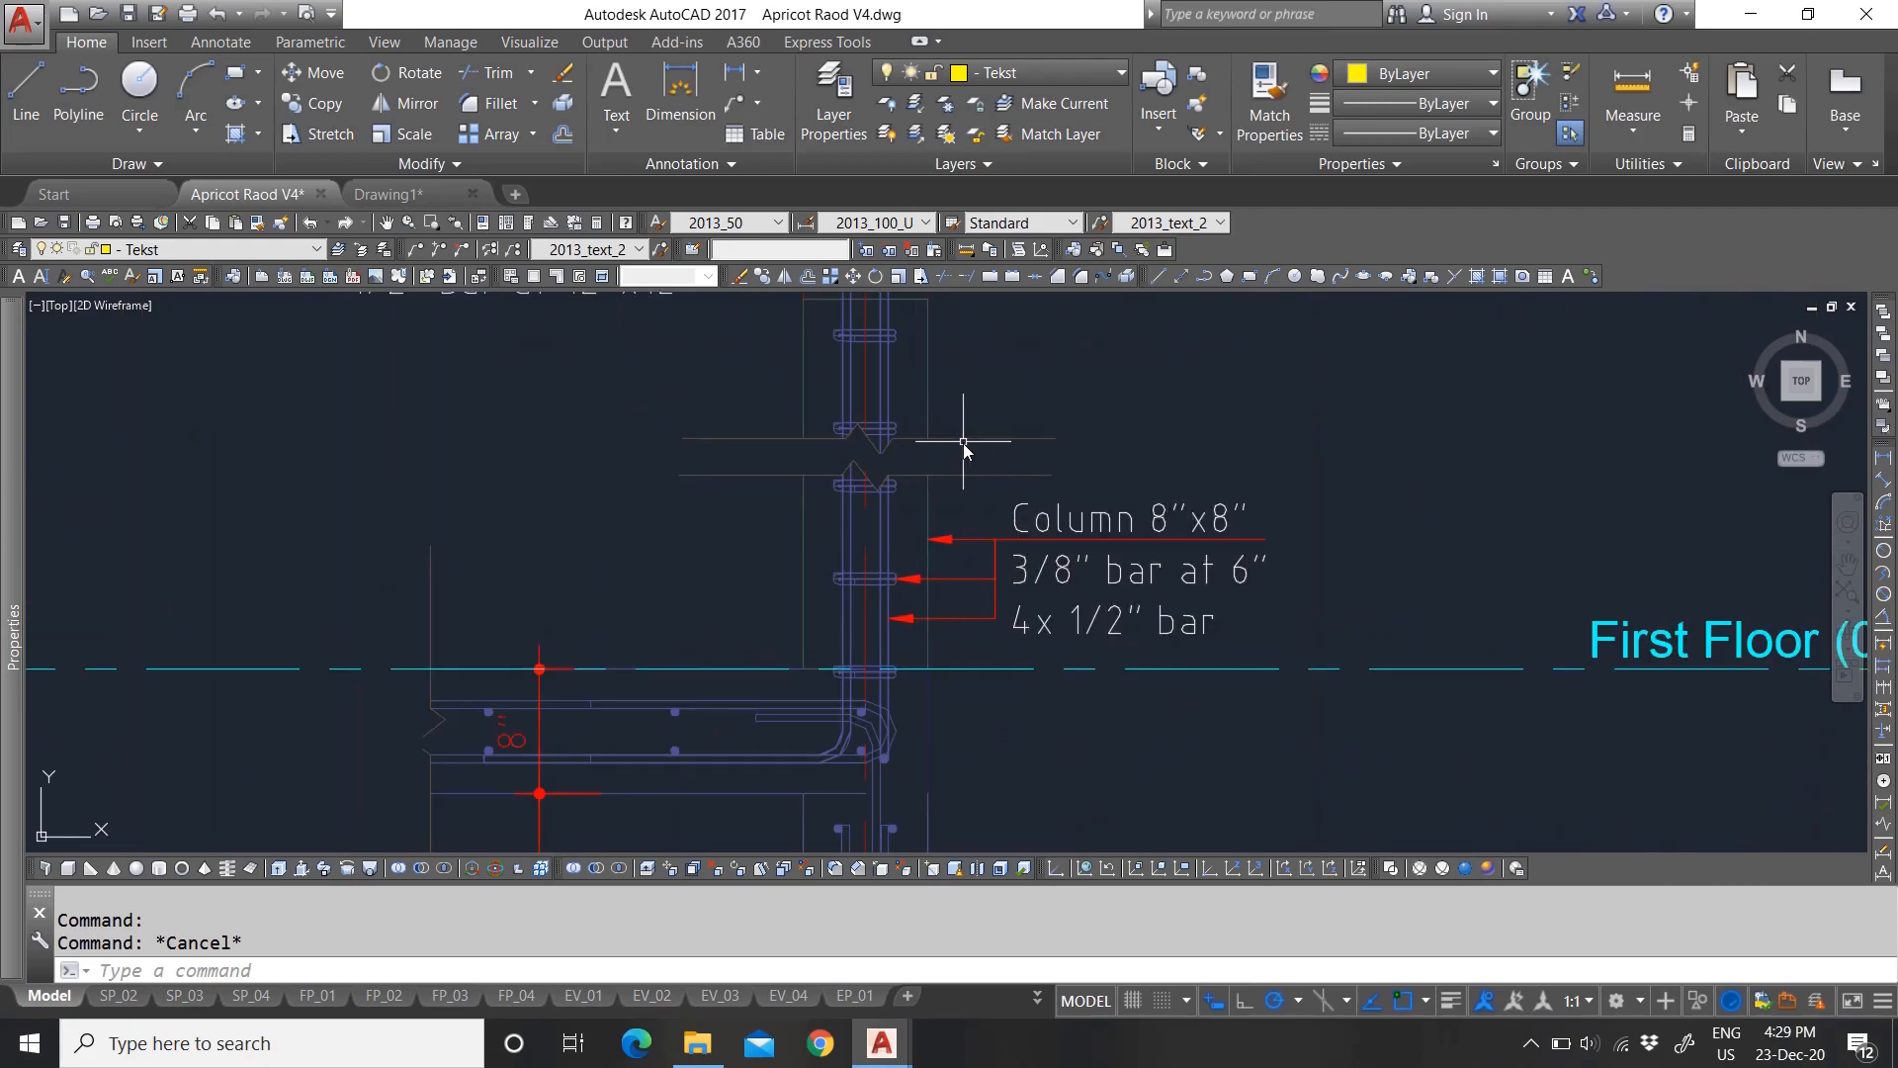
scroll(989, 554, "down", 3)
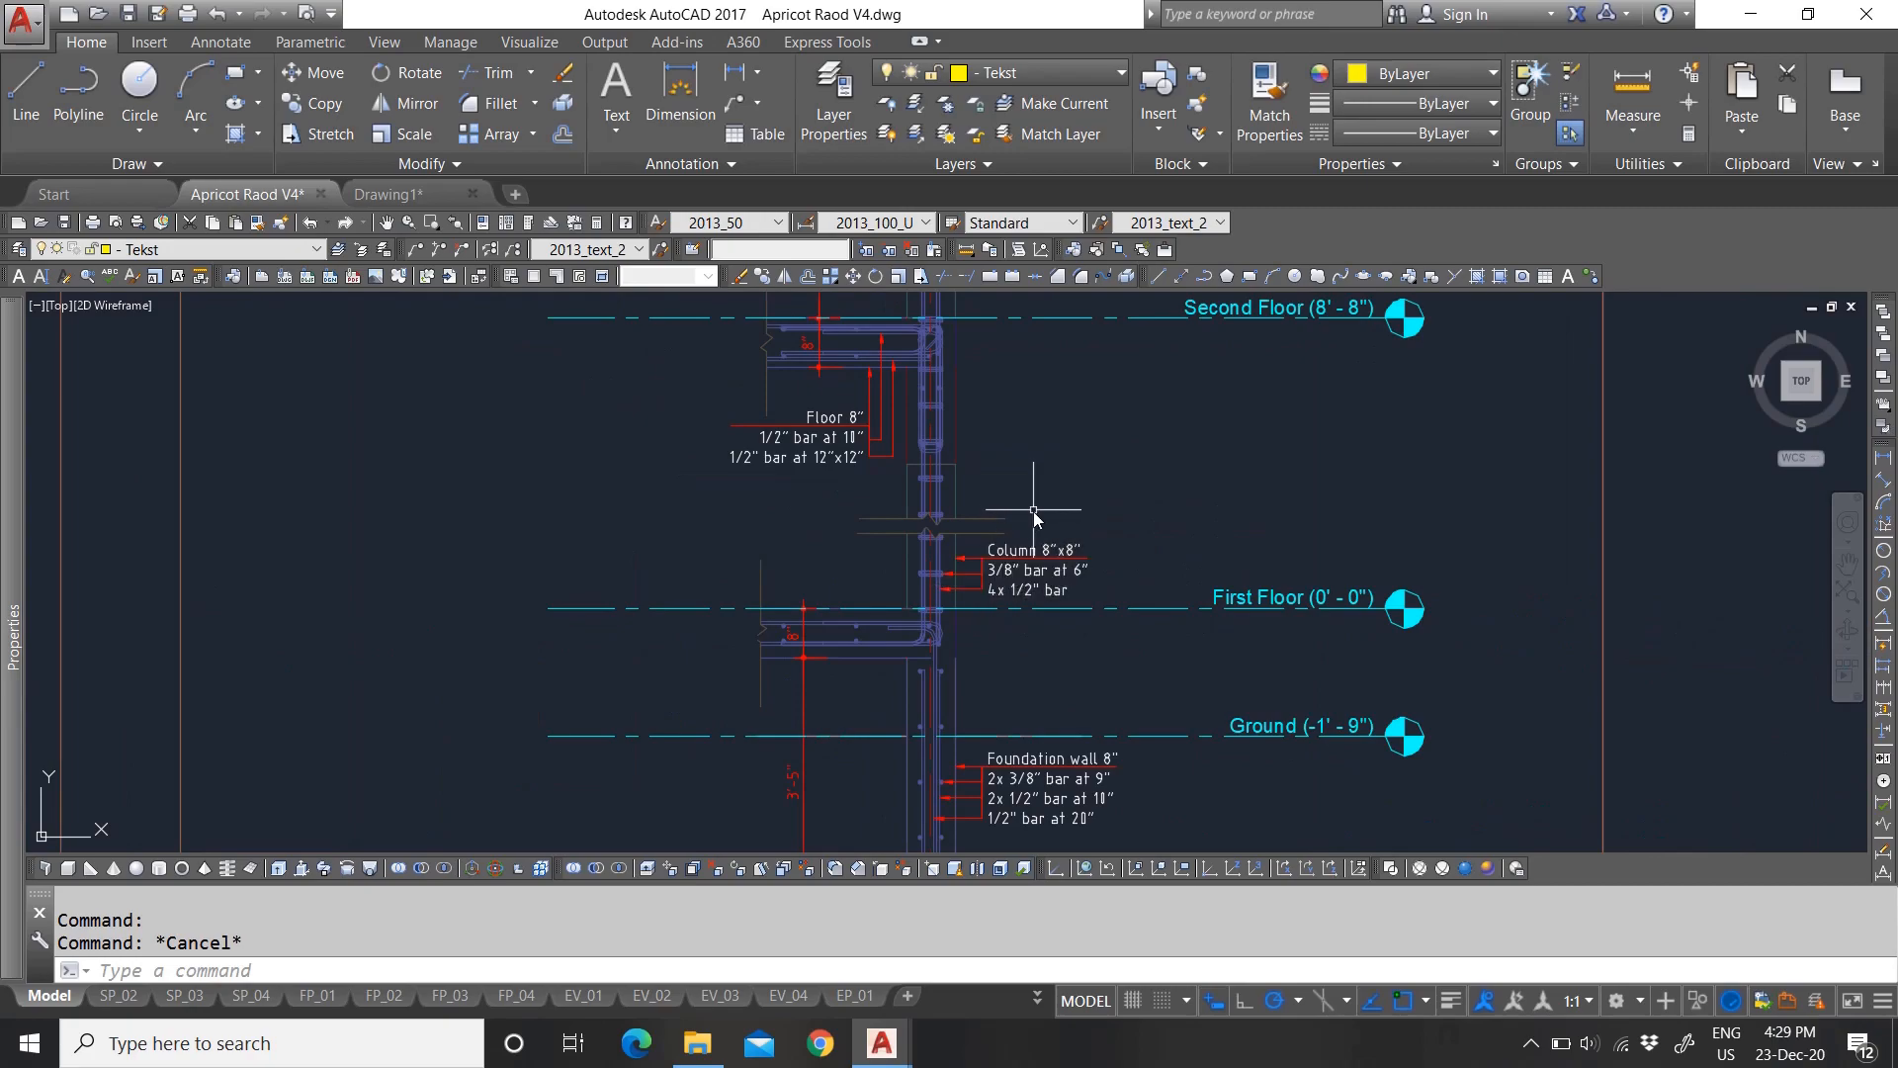
scroll(1030, 488, "down", 3)
scroll(1033, 722, "up", 5)
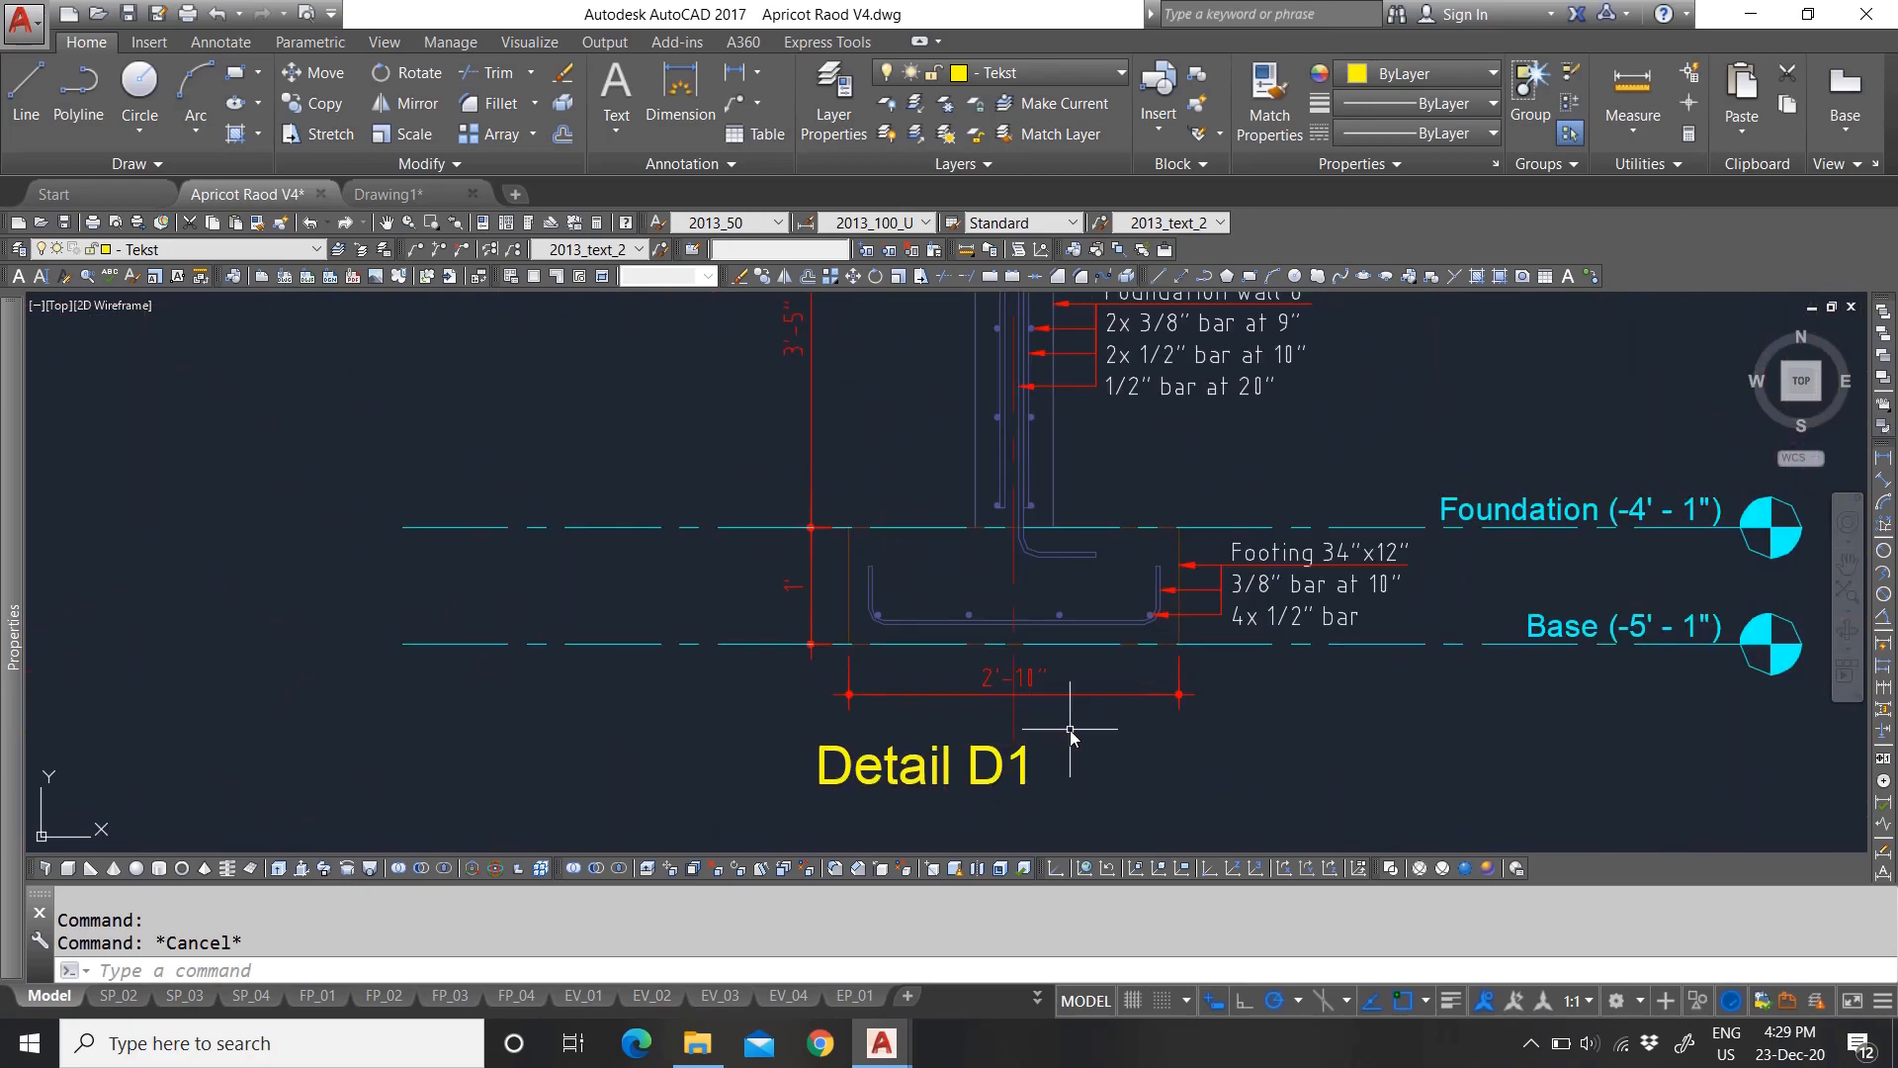
scroll(1002, 697, "down", 5)
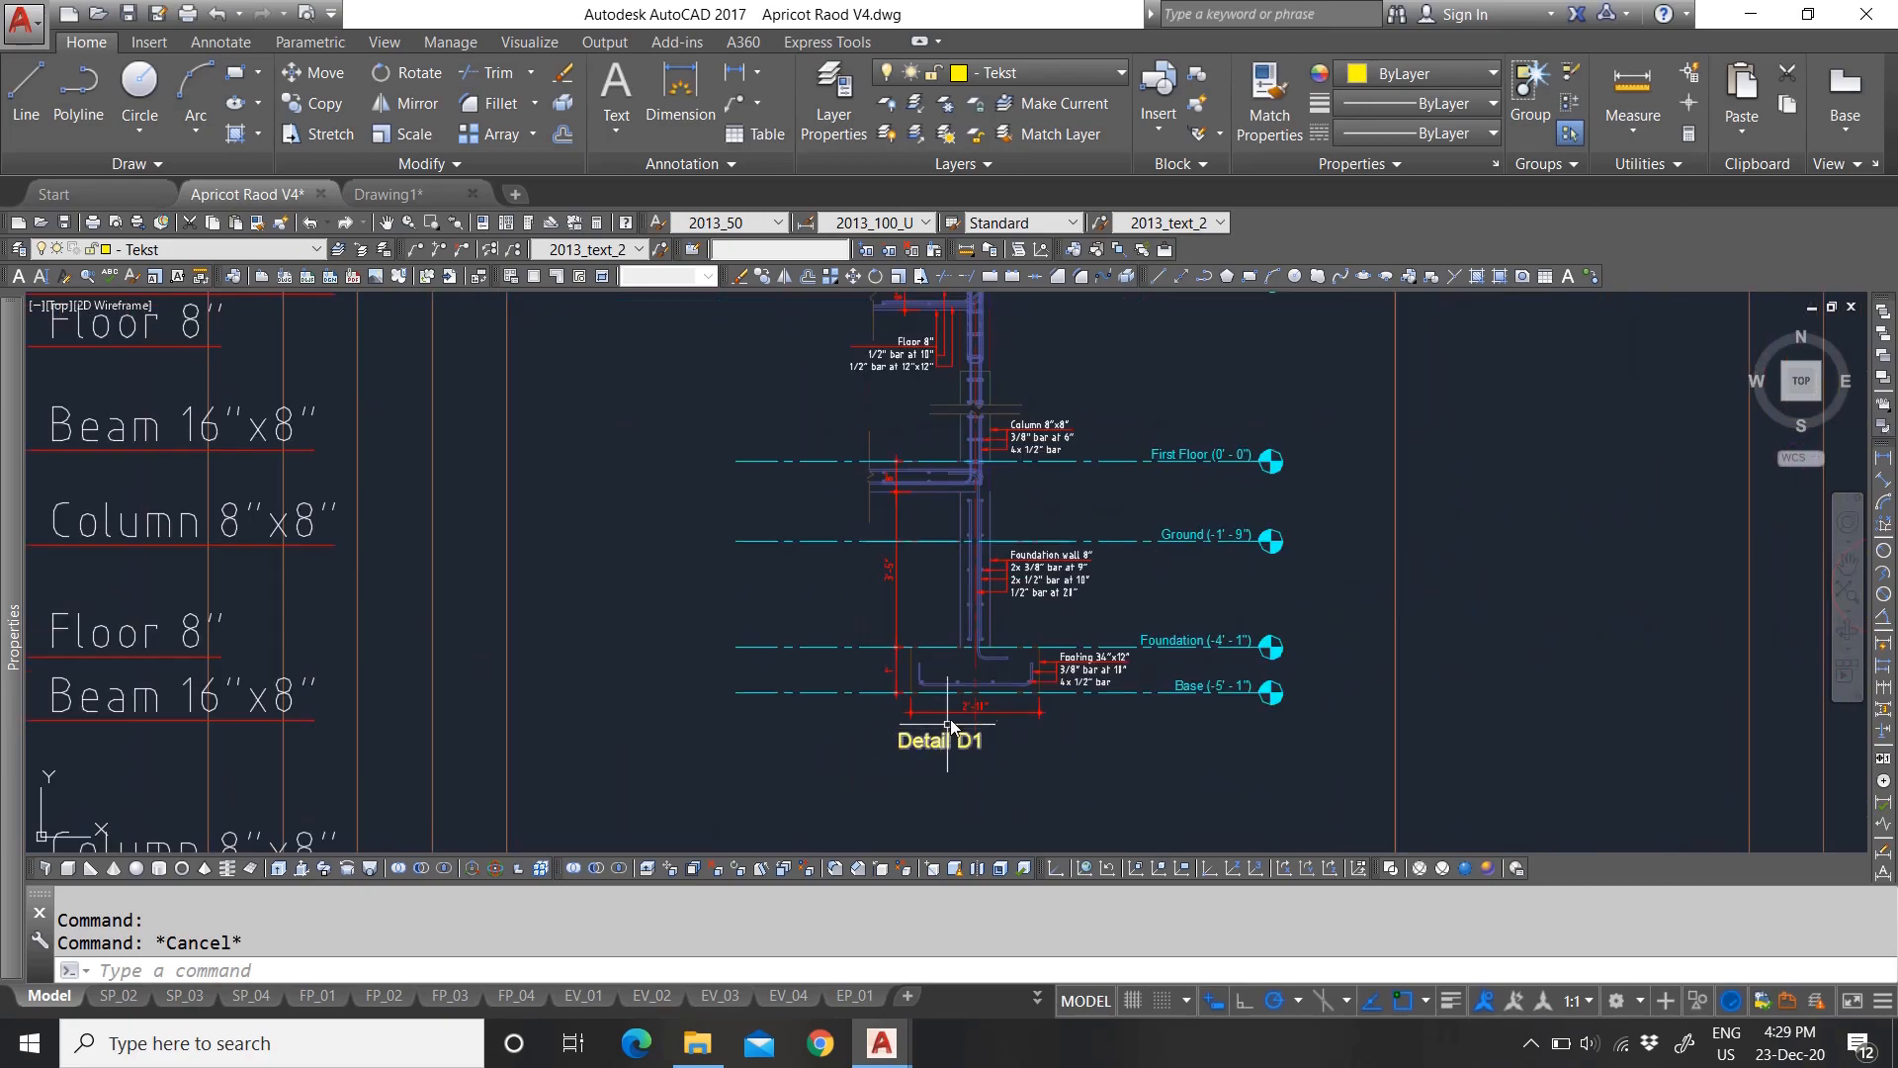
Step: Inspect the isometric block wall and reinforcement details below Detail D1
scroll(953, 720, "up", 4)
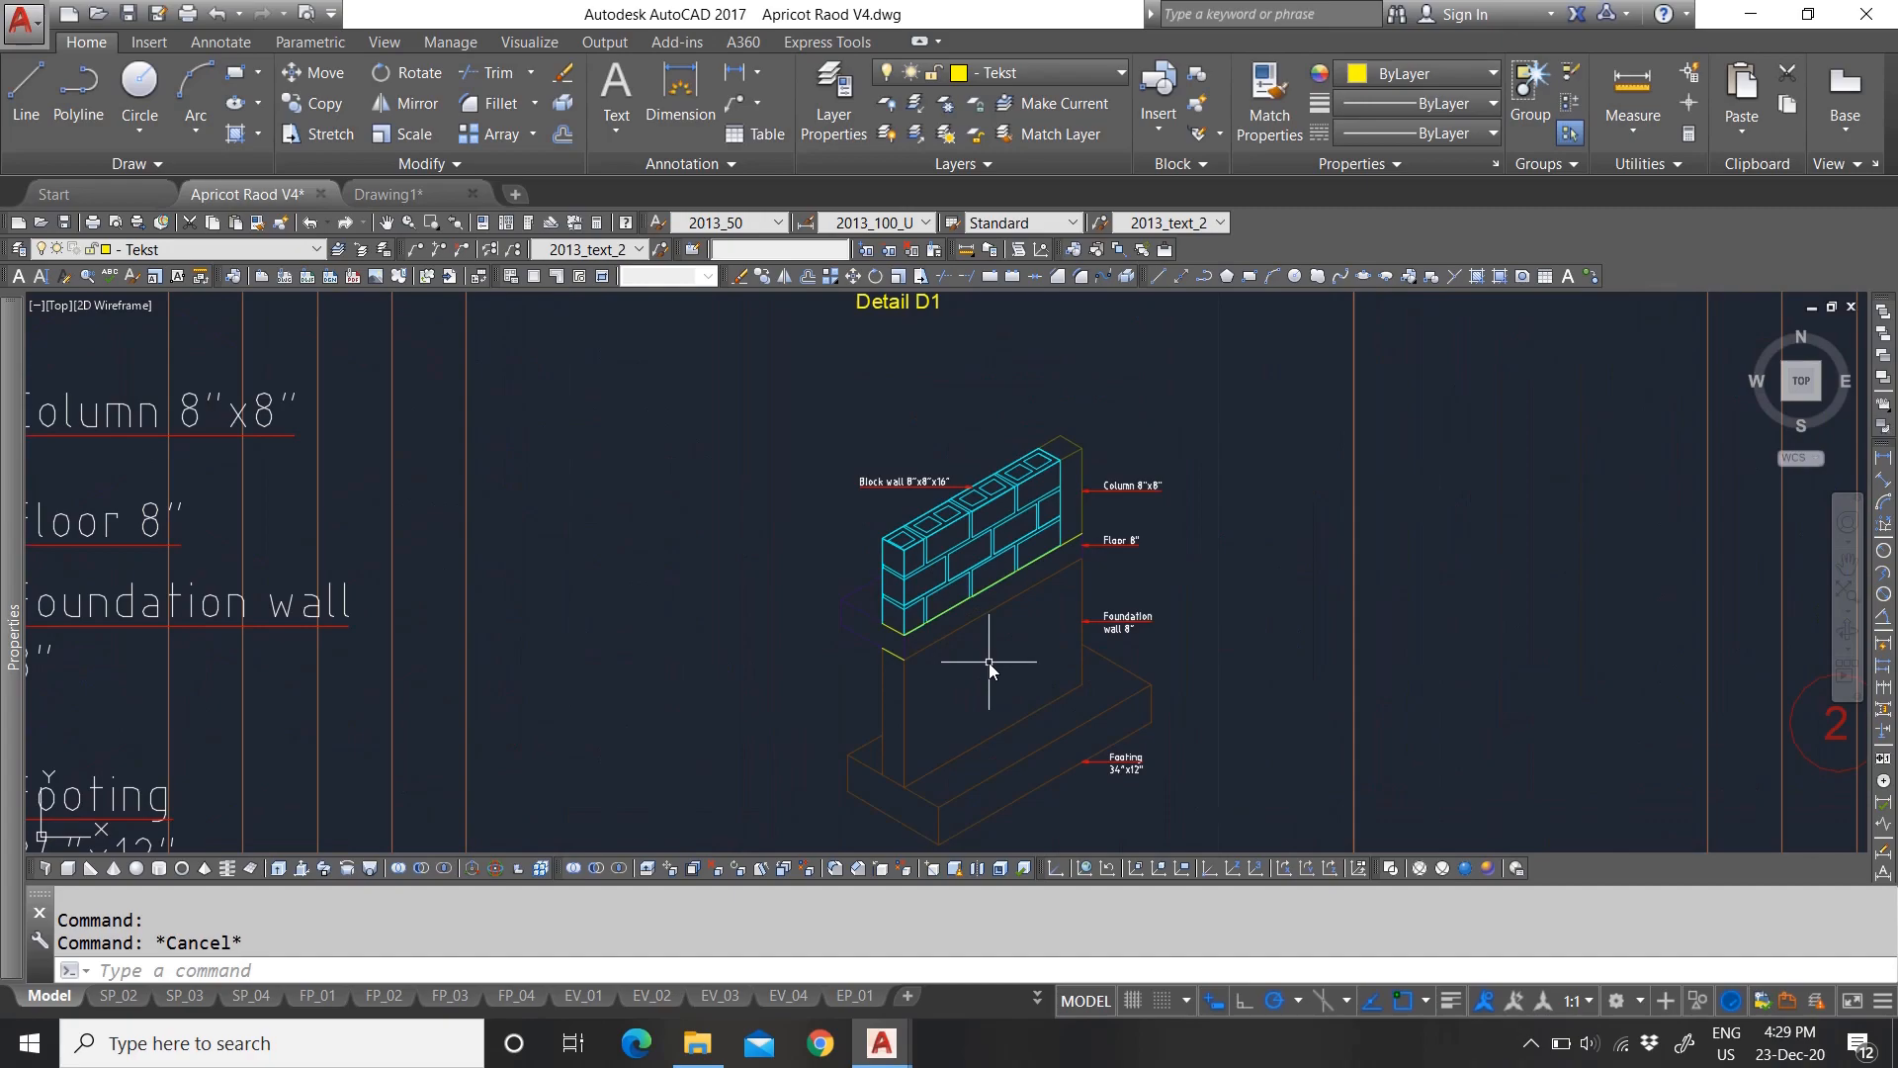
scroll(985, 634, "down", 5)
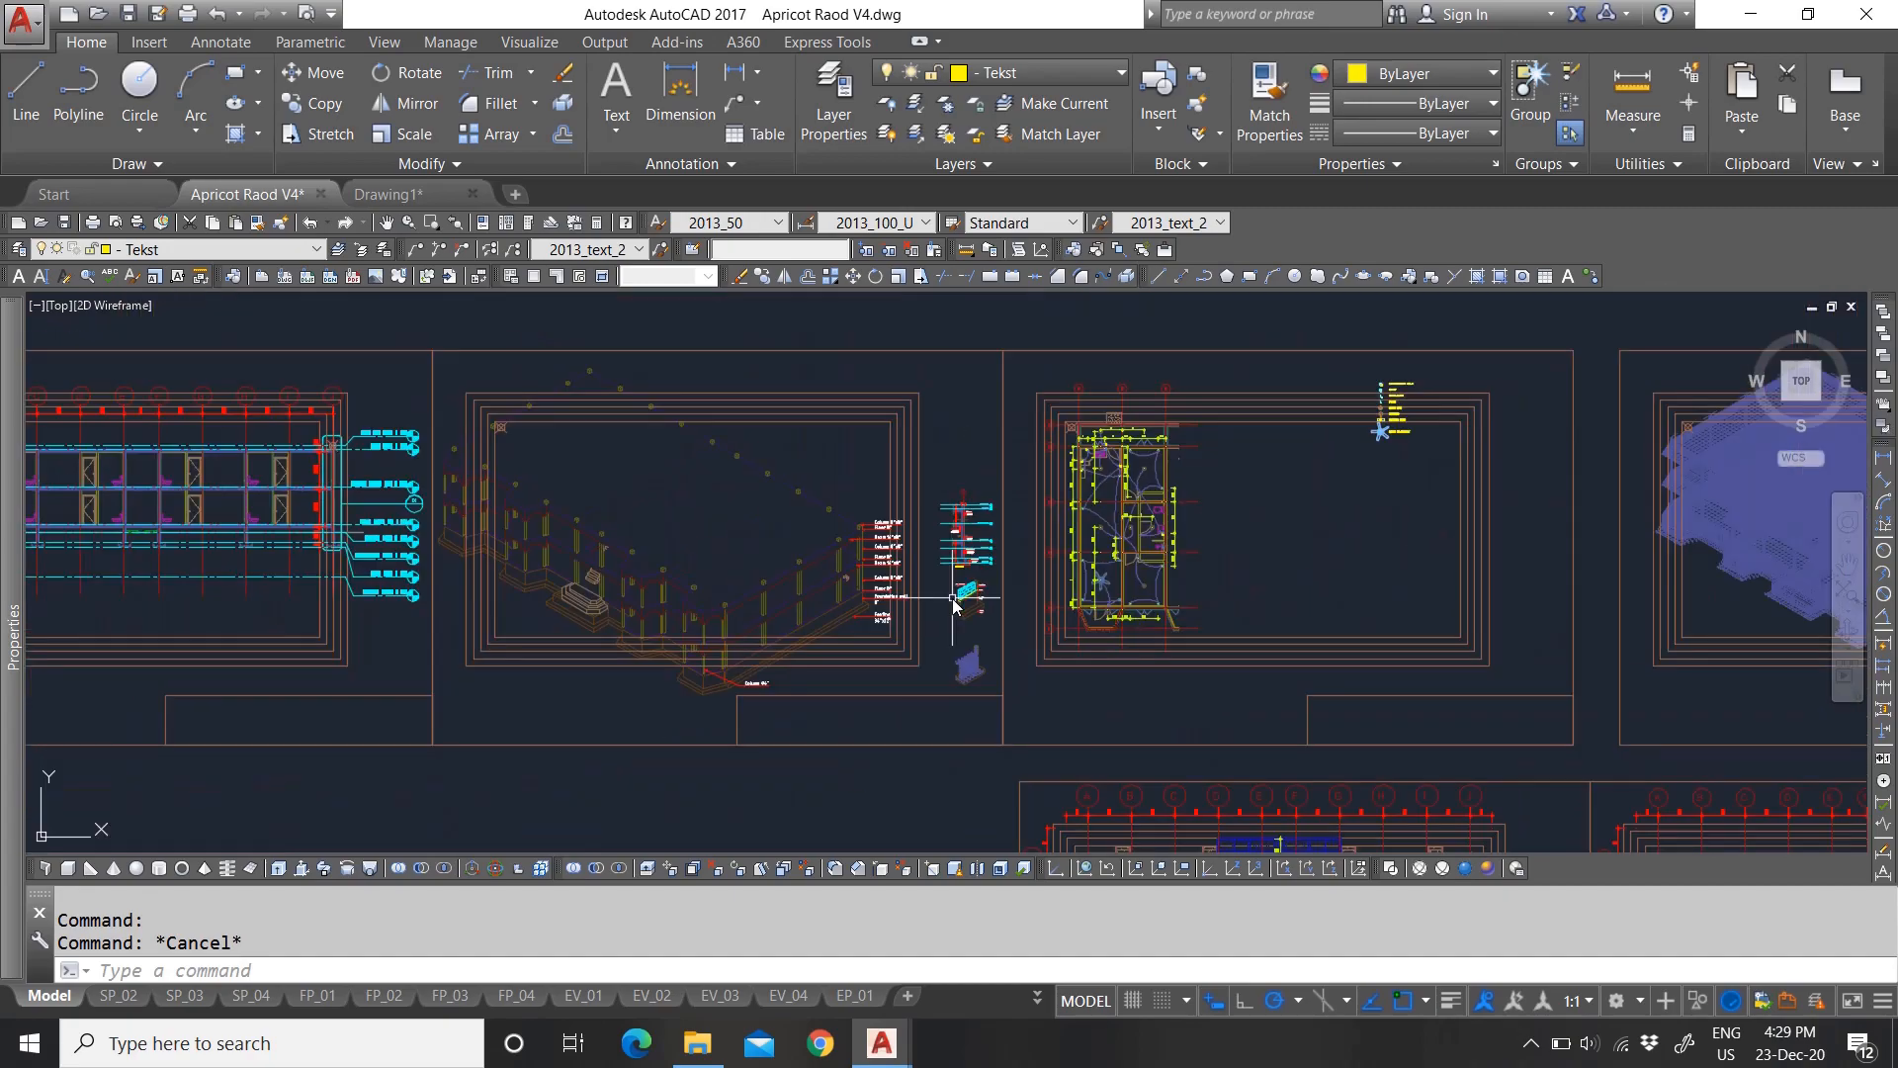
scroll(869, 678, "up", 4)
scroll(958, 669, "down", 5)
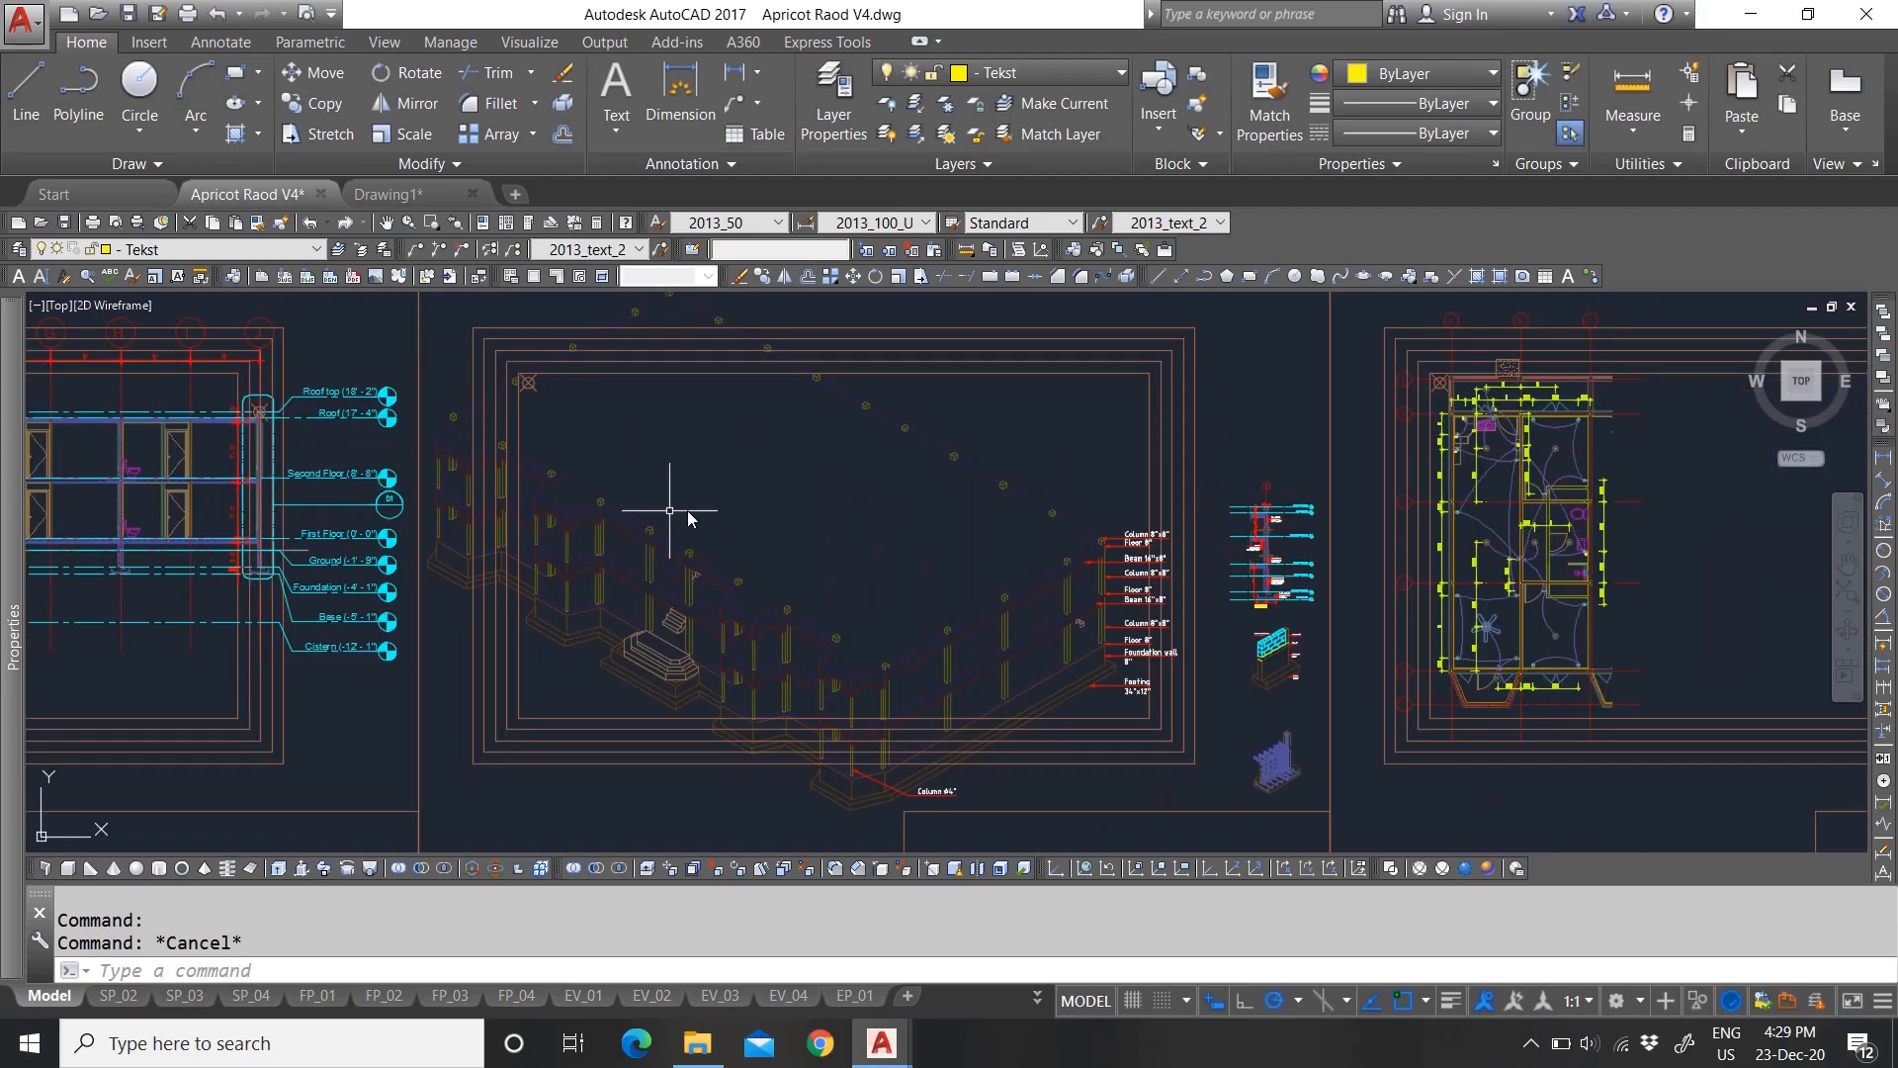
Step: Examine the building section's level markers from roof top to cistern and its D1 detail callout around the end wall
scroll(890, 514, "down", 4)
scroll(468, 550, "up", 4)
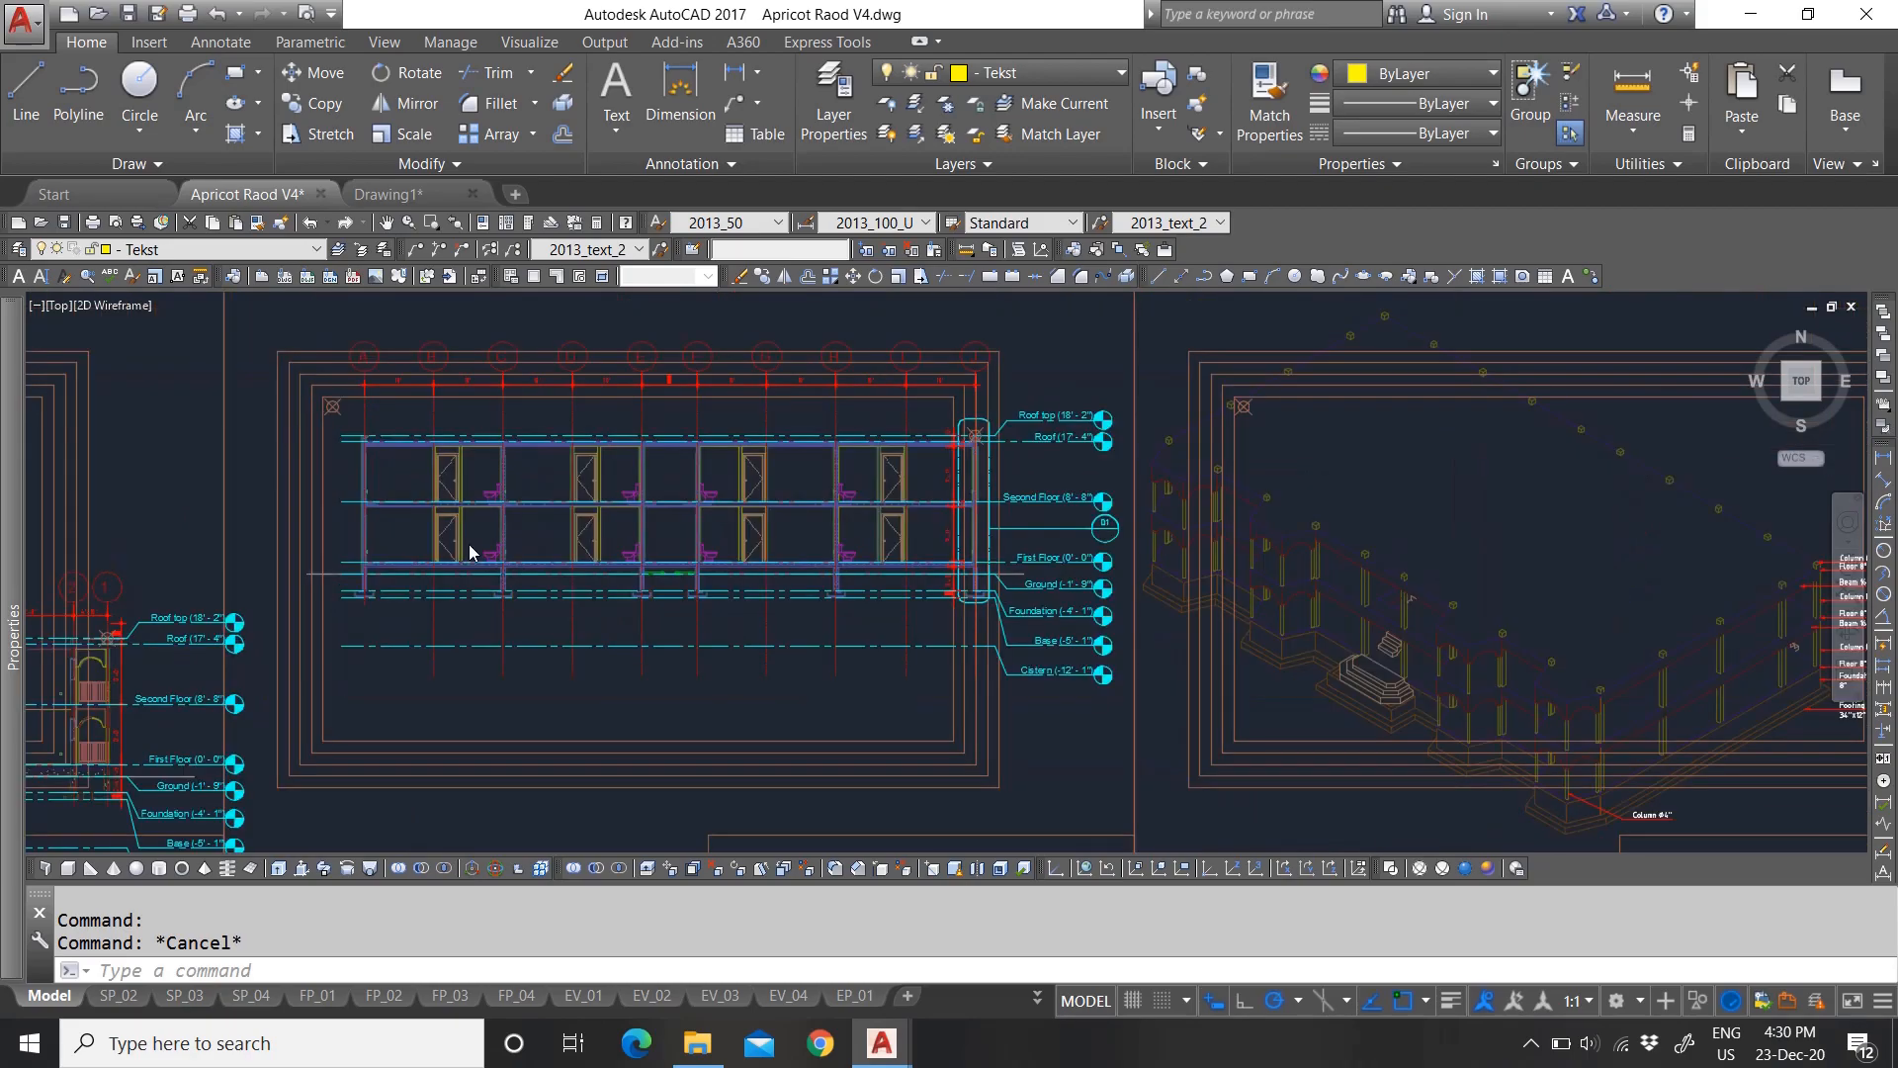
scroll(469, 549, "up", 2)
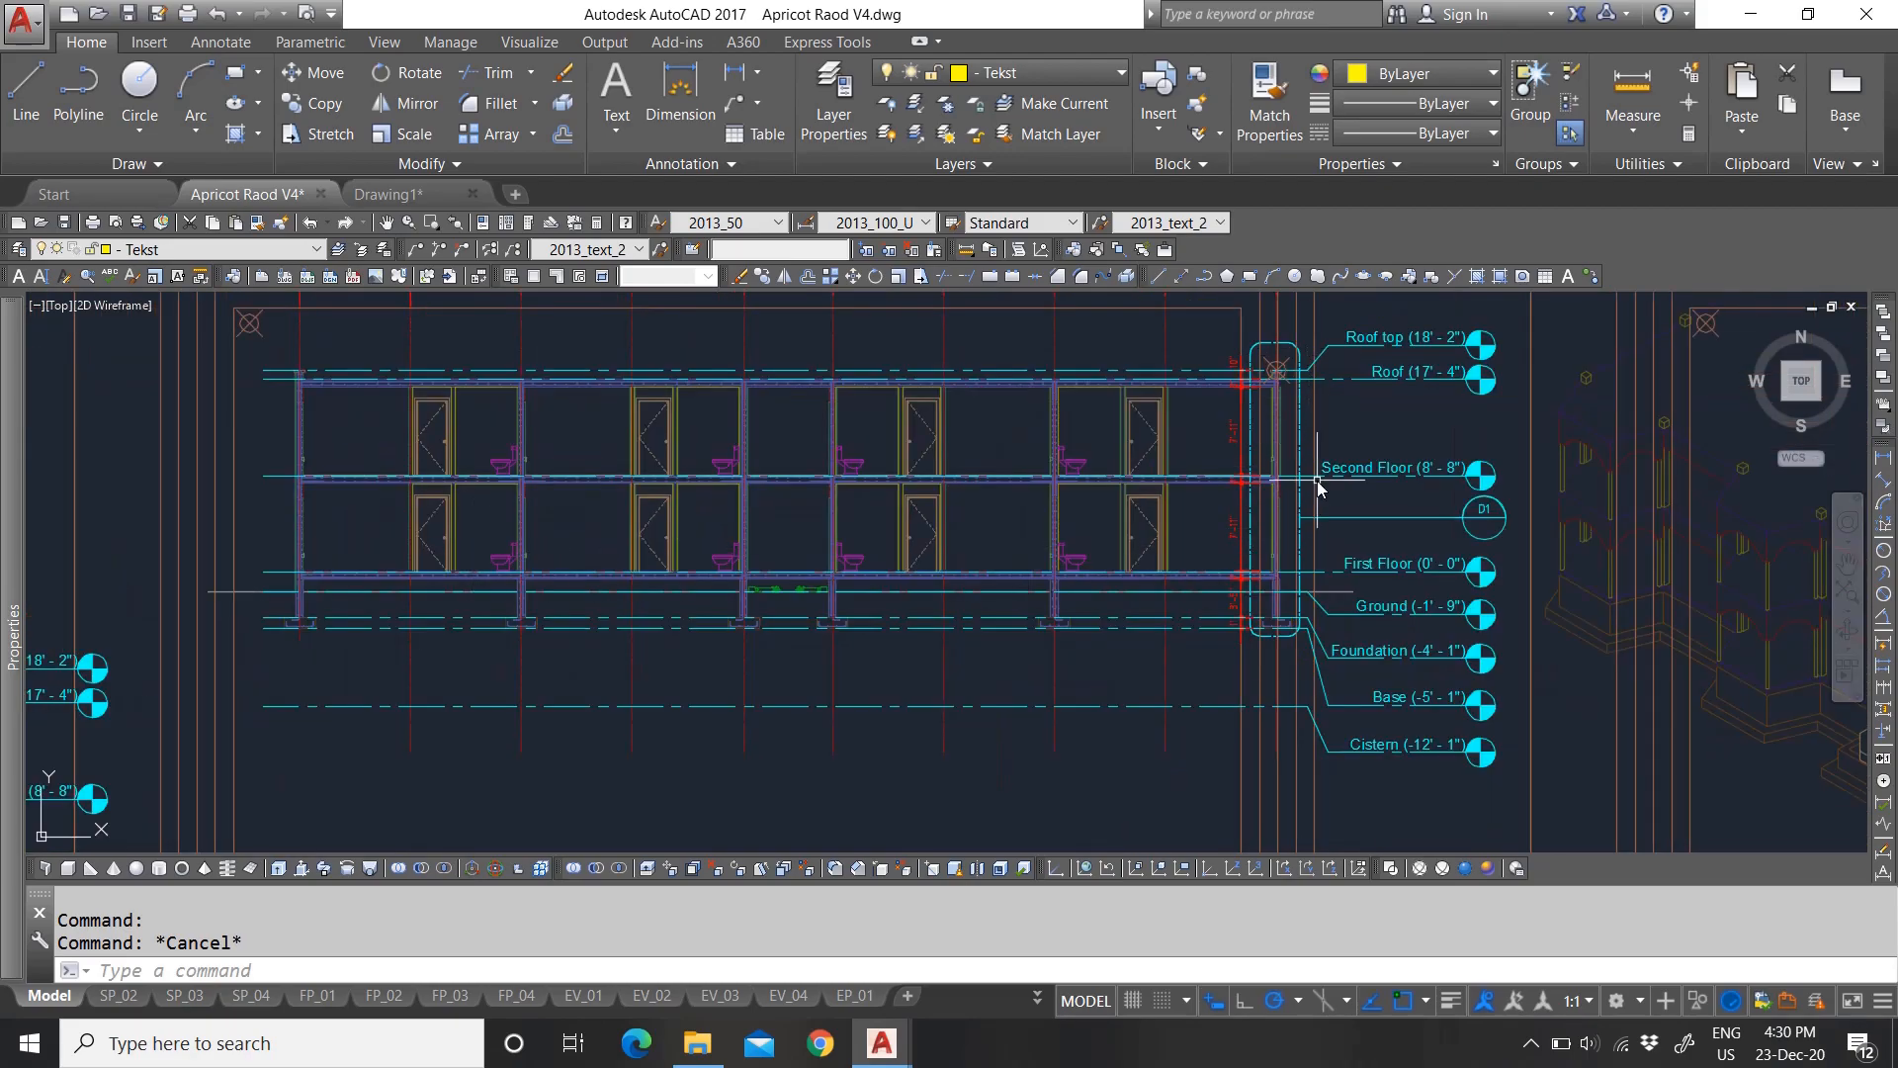
scroll(1483, 380, "up", 6)
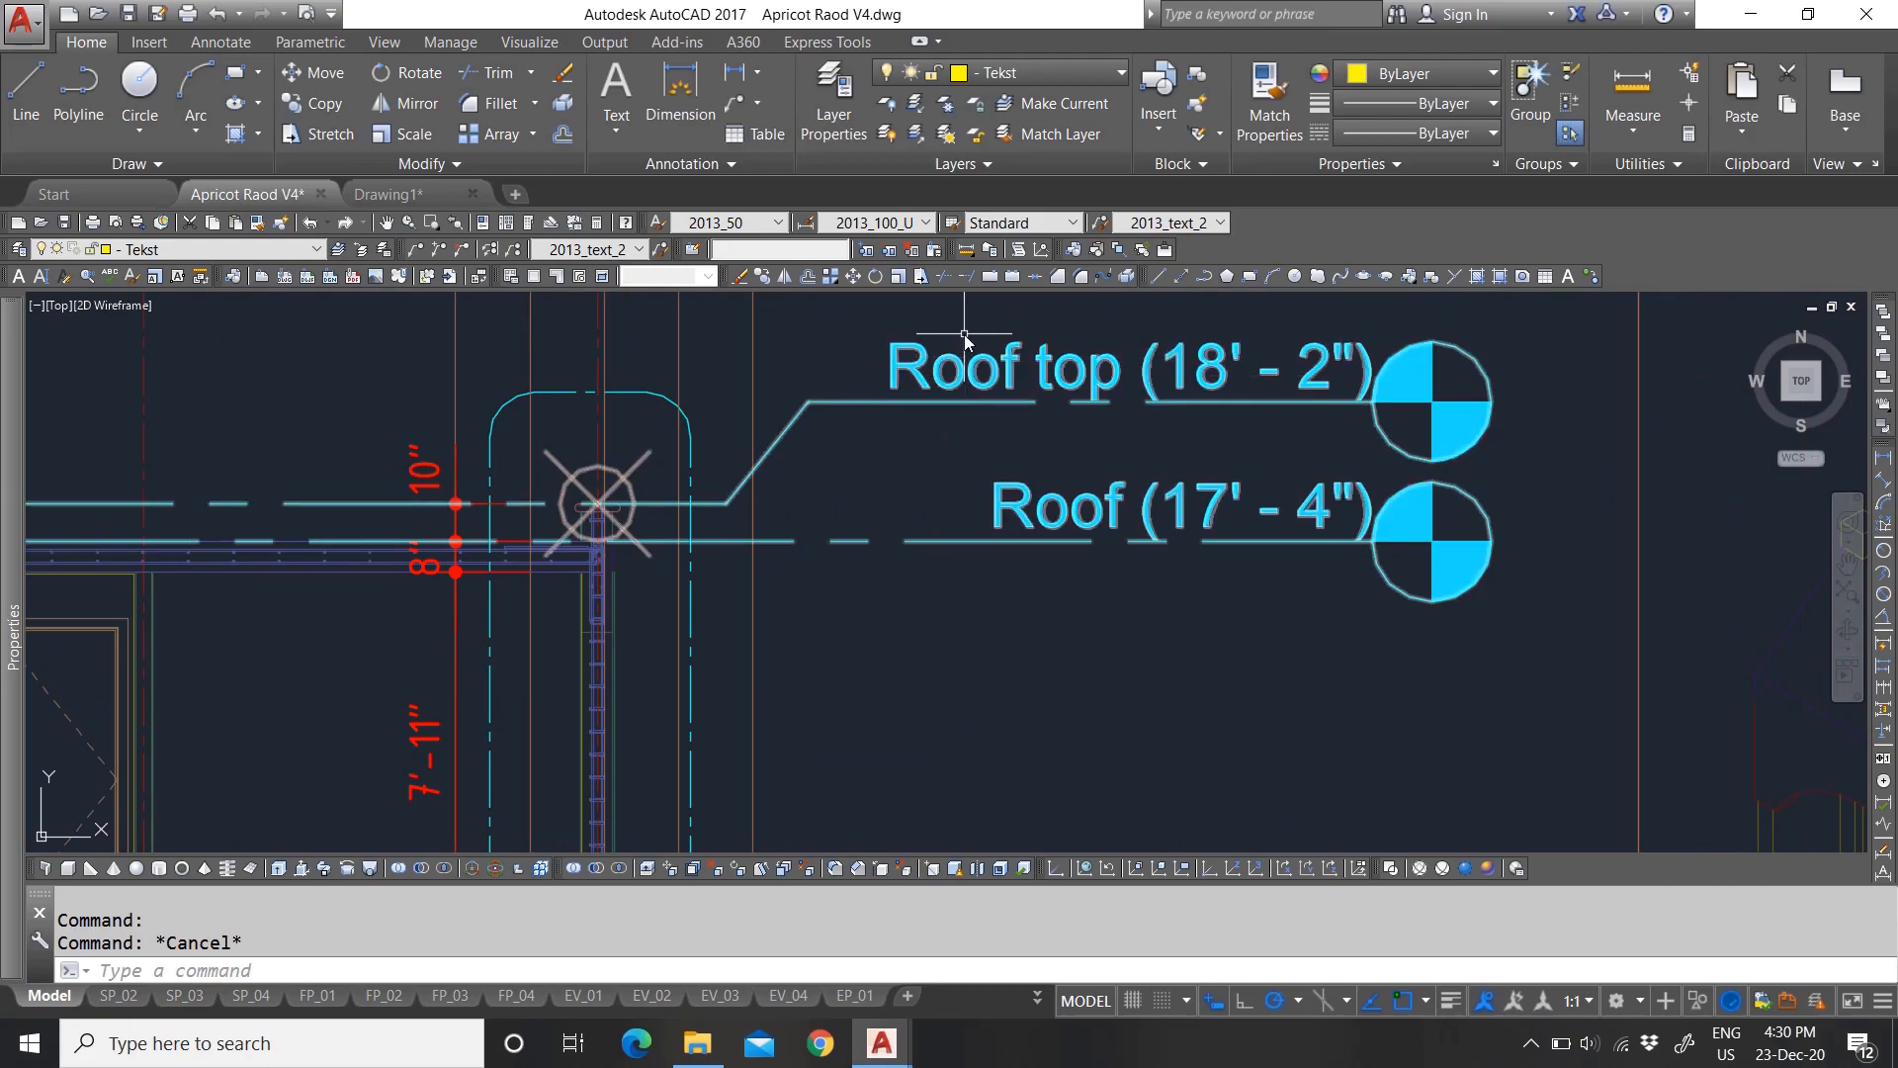
scroll(964, 341, "down", 4)
scroll(989, 504, "down", 3)
scroll(976, 455, "up", 3)
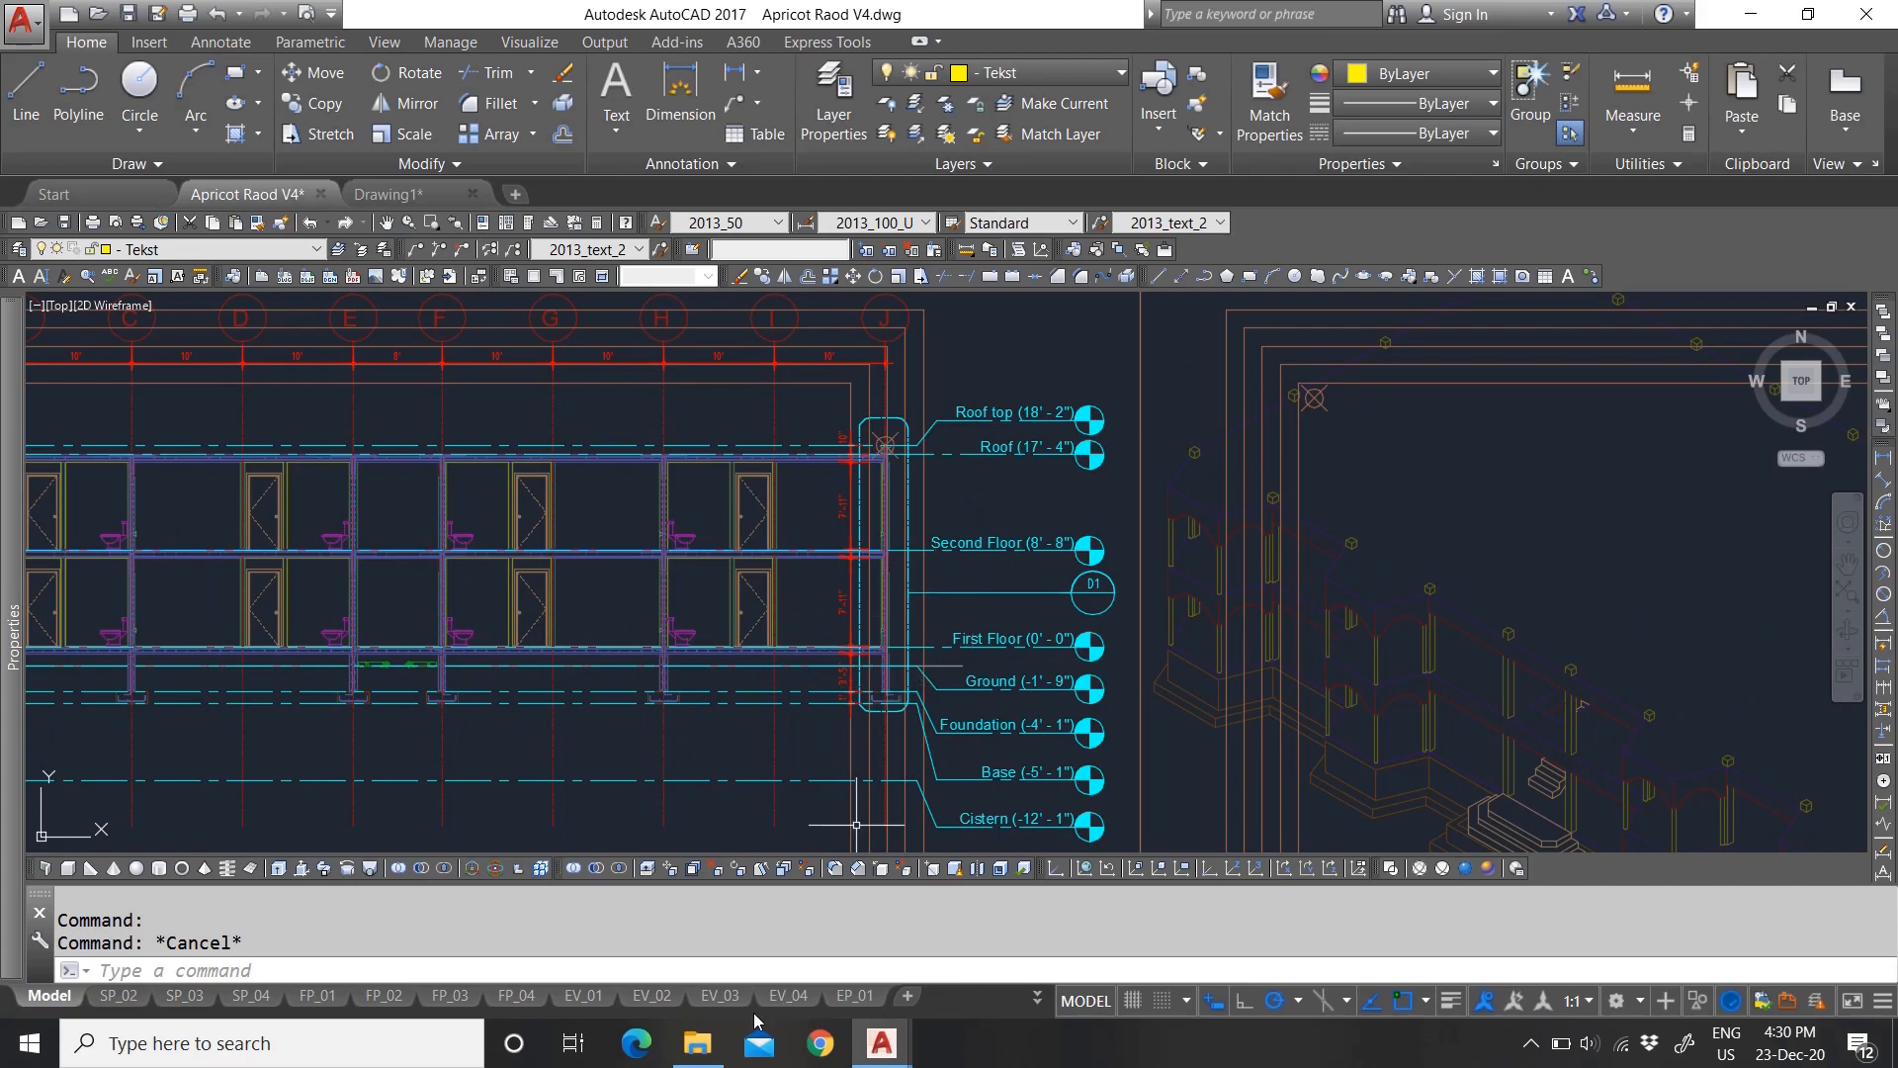
Step: Review the overall arrangement of elevation, plan, section and detail sheets in model space
scroll(887, 642, "down", 5)
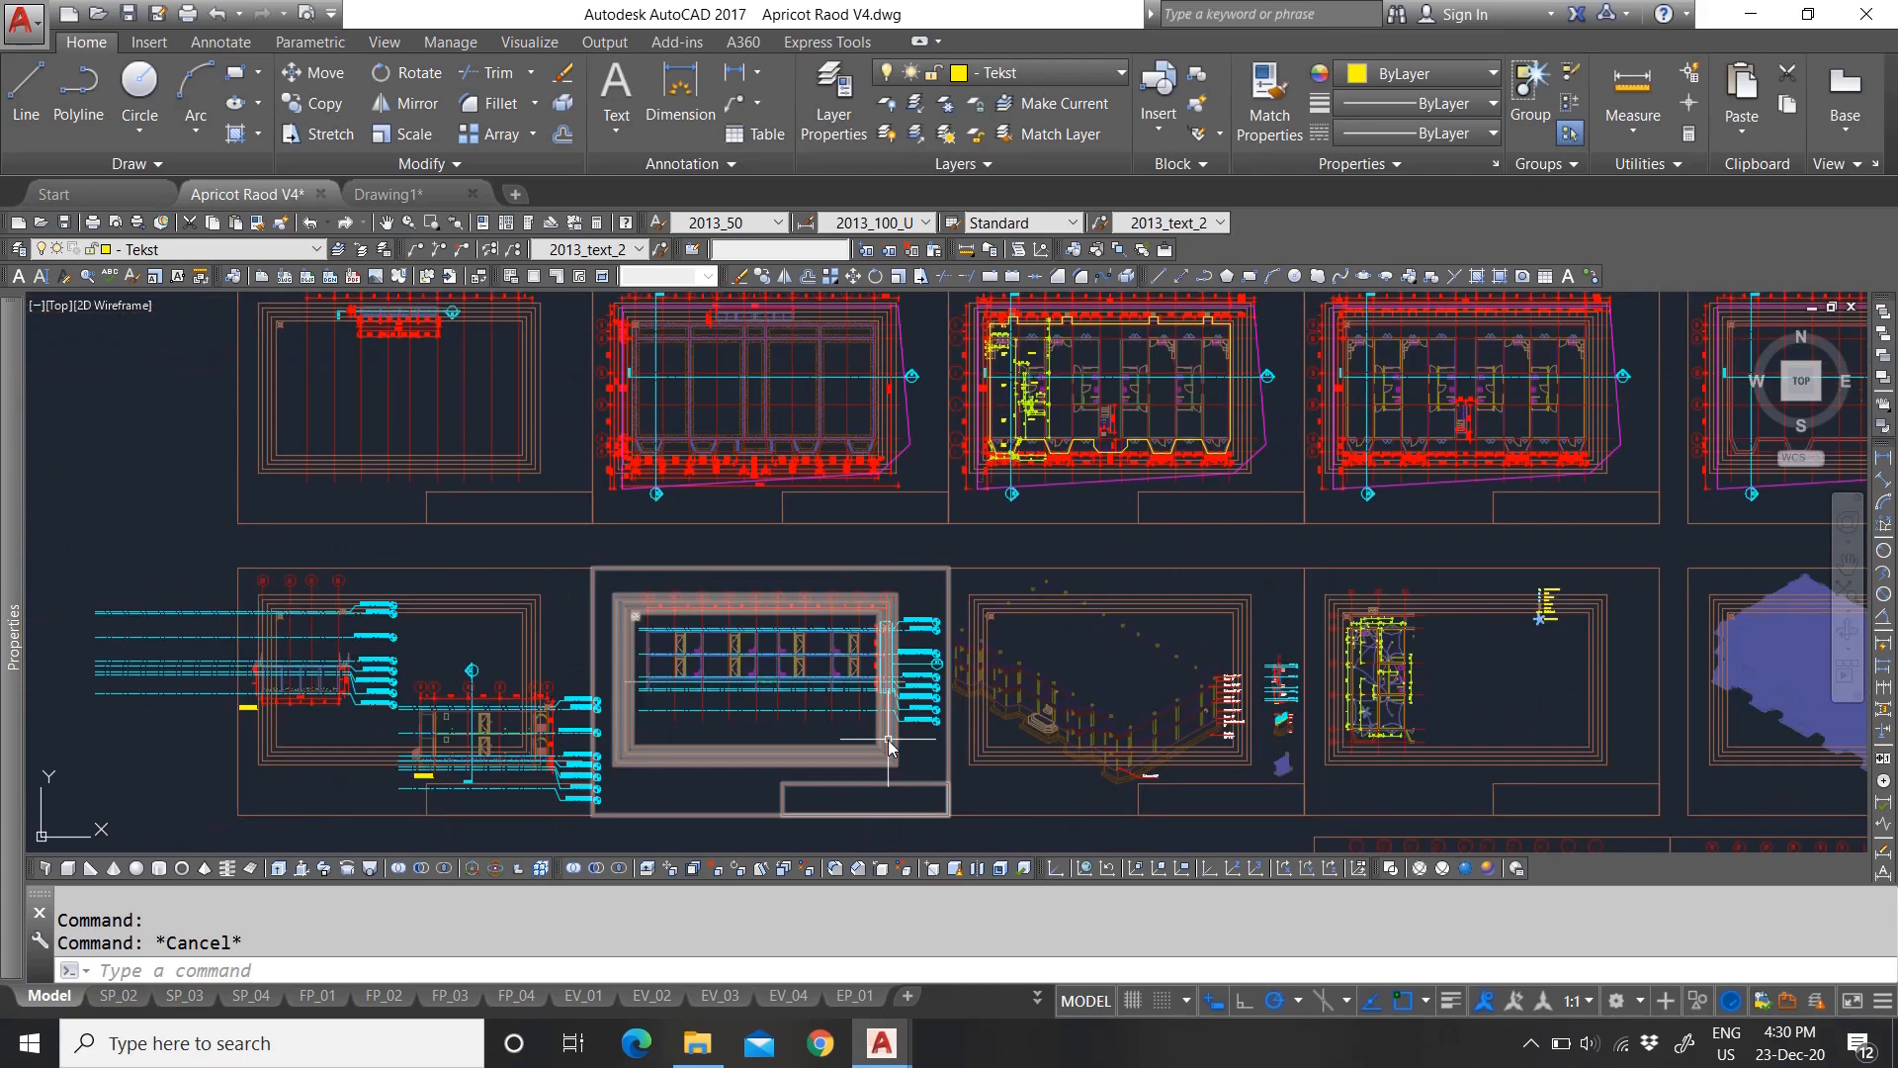
scroll(838, 664, "down", 4)
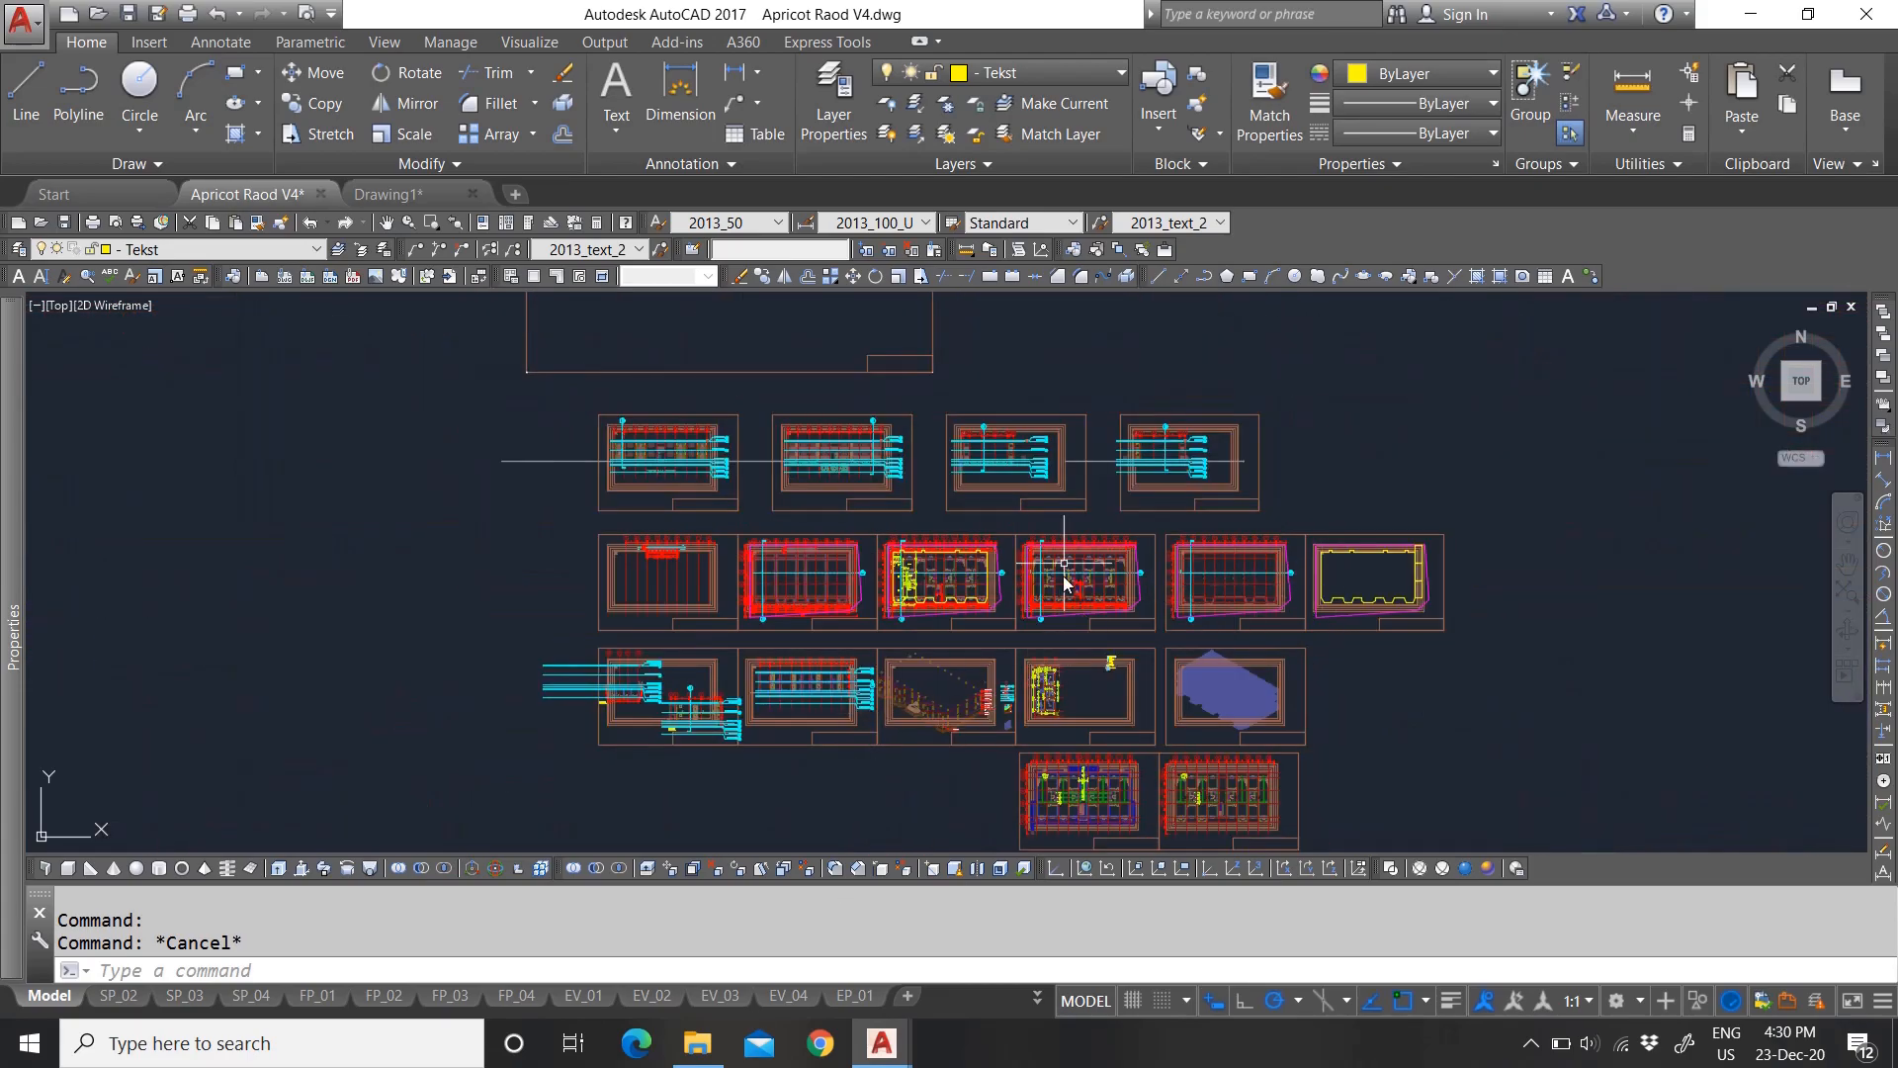
scroll(1063, 572, "down", 2)
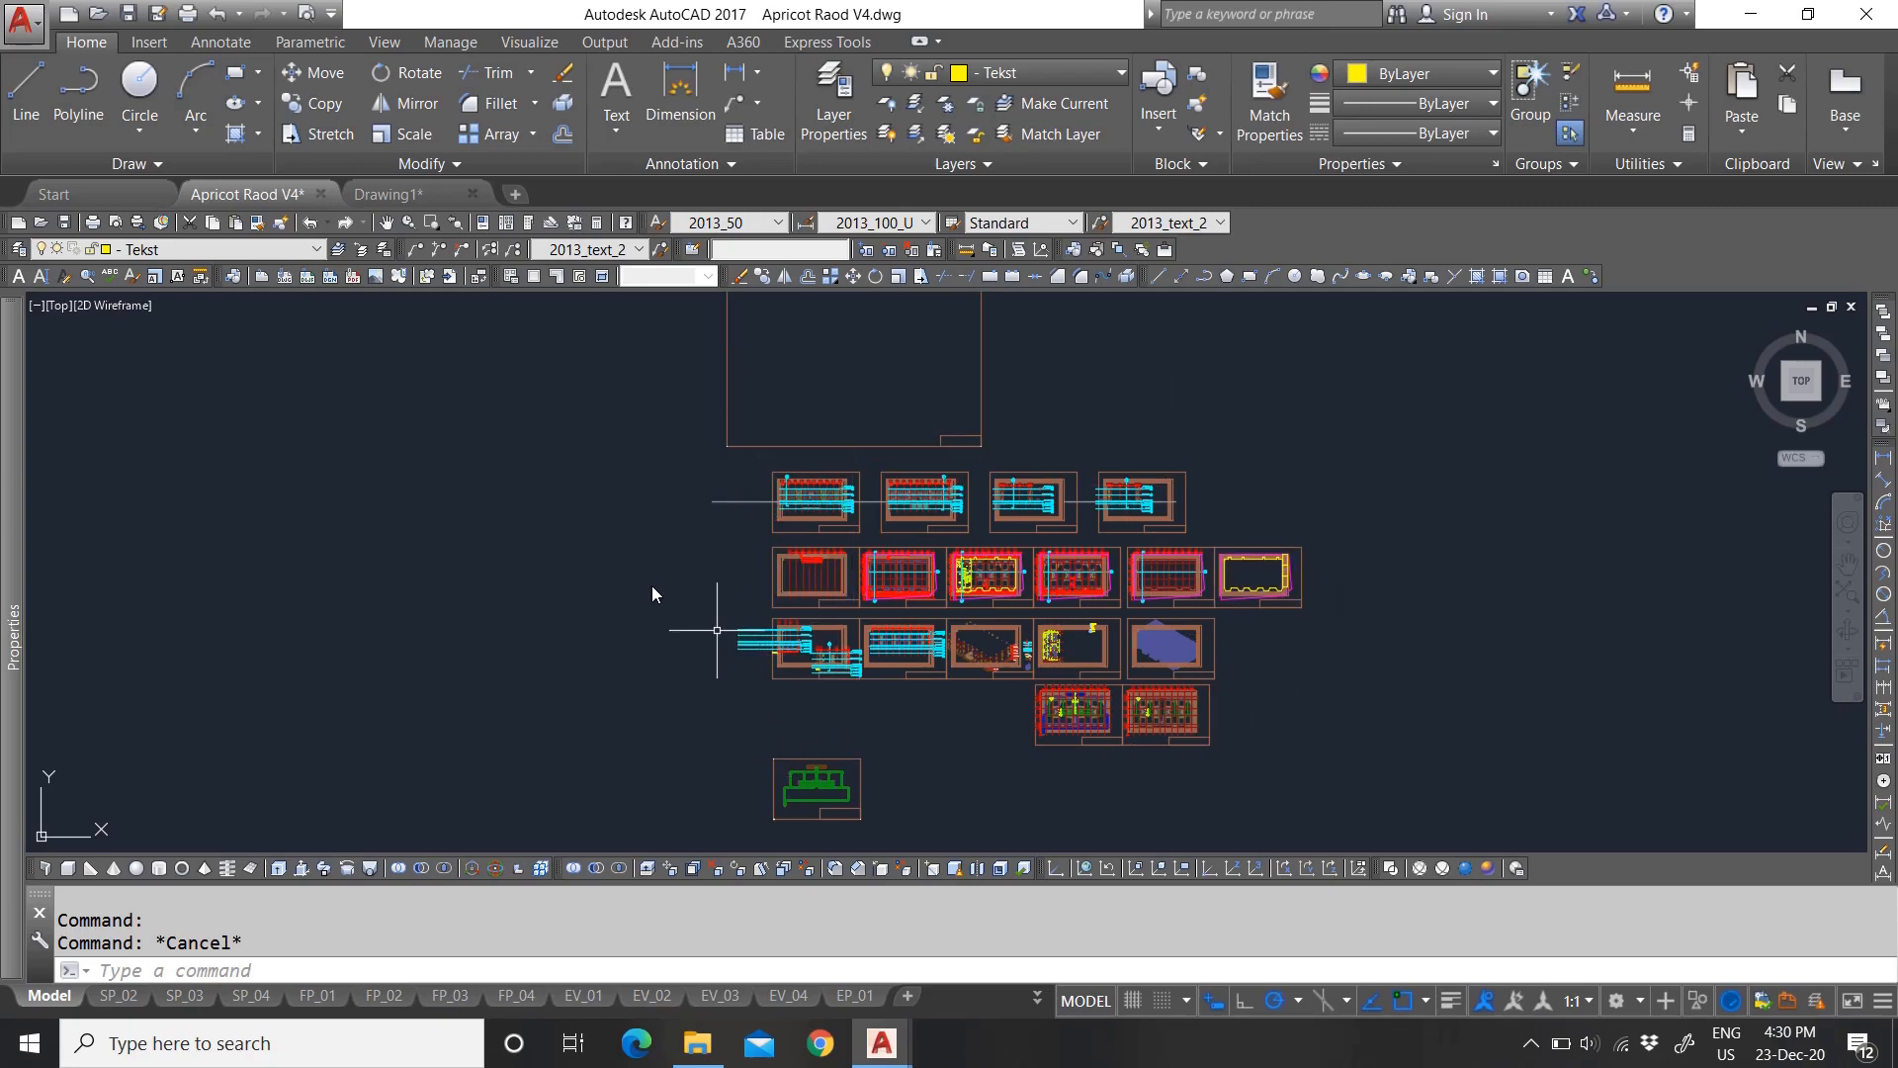
scroll(813, 521, "up", 4)
scroll(868, 541, "down", 4)
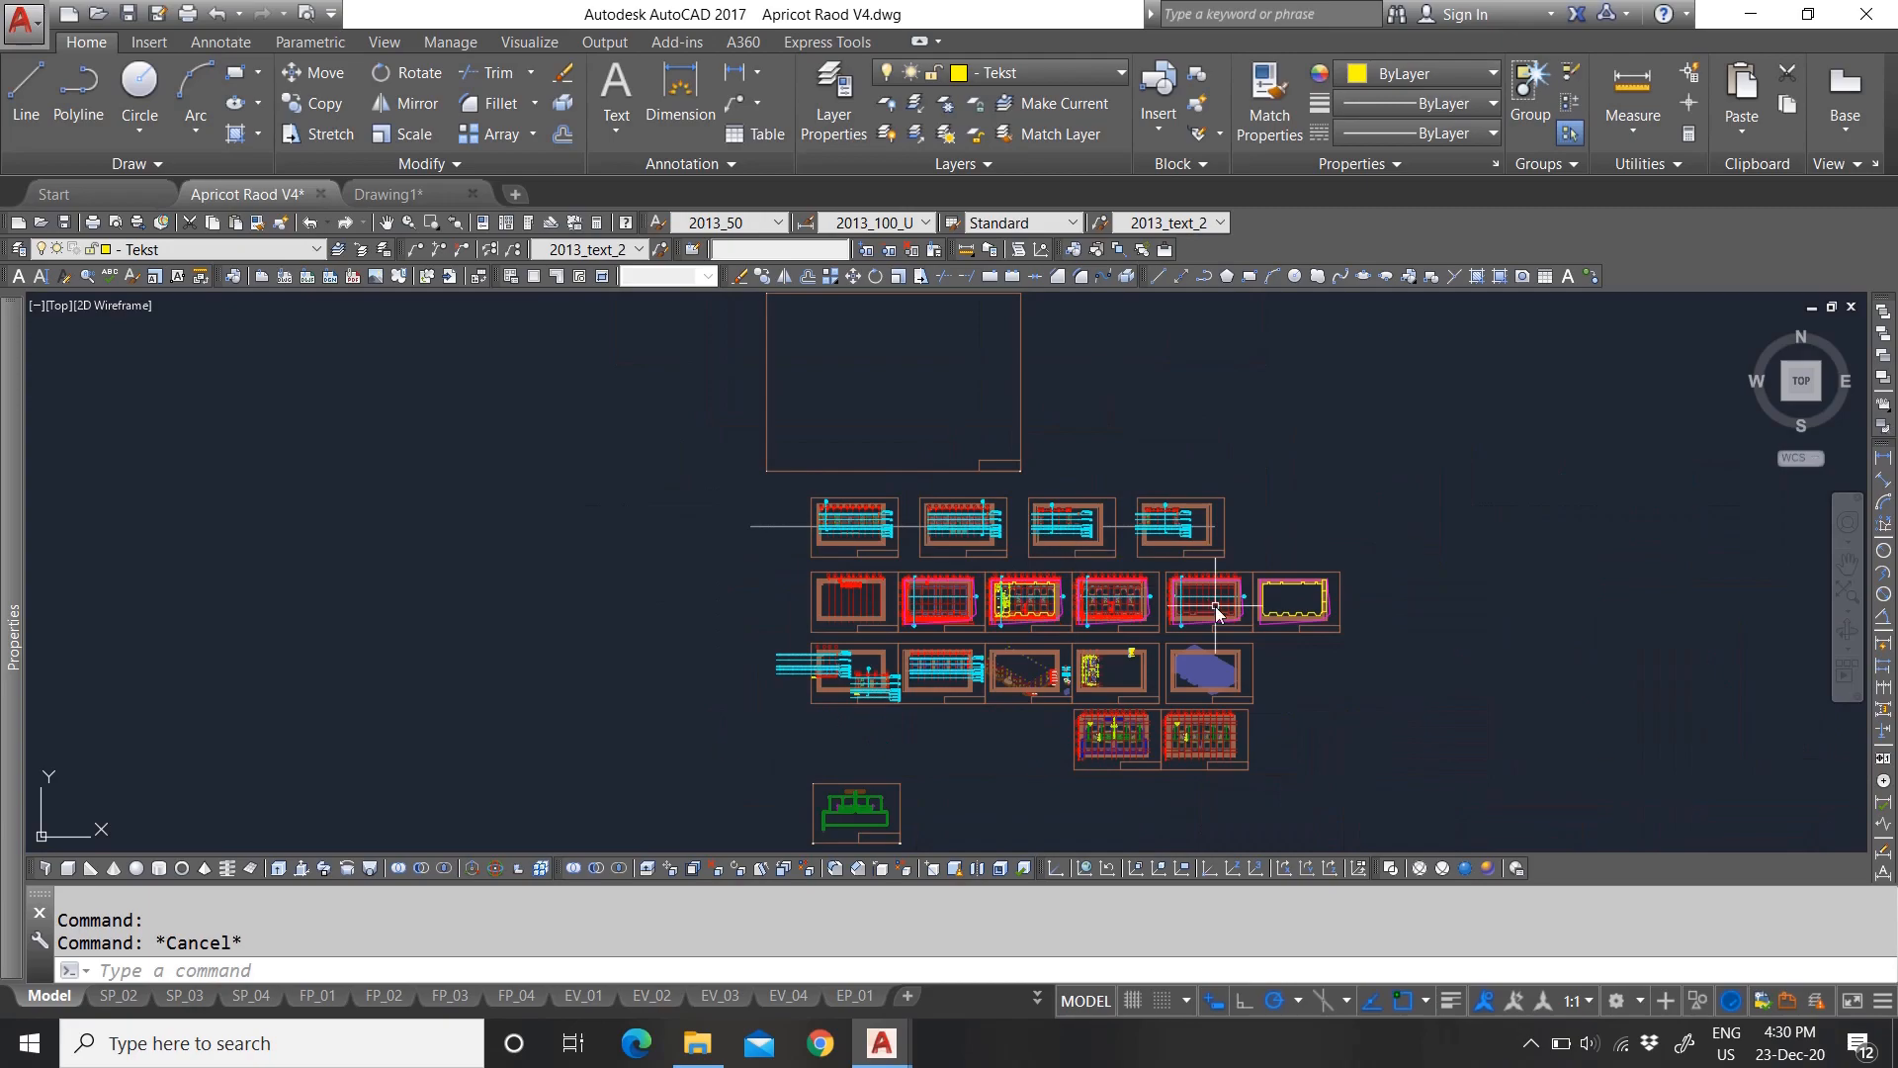
scroll(1088, 593, "up", 4)
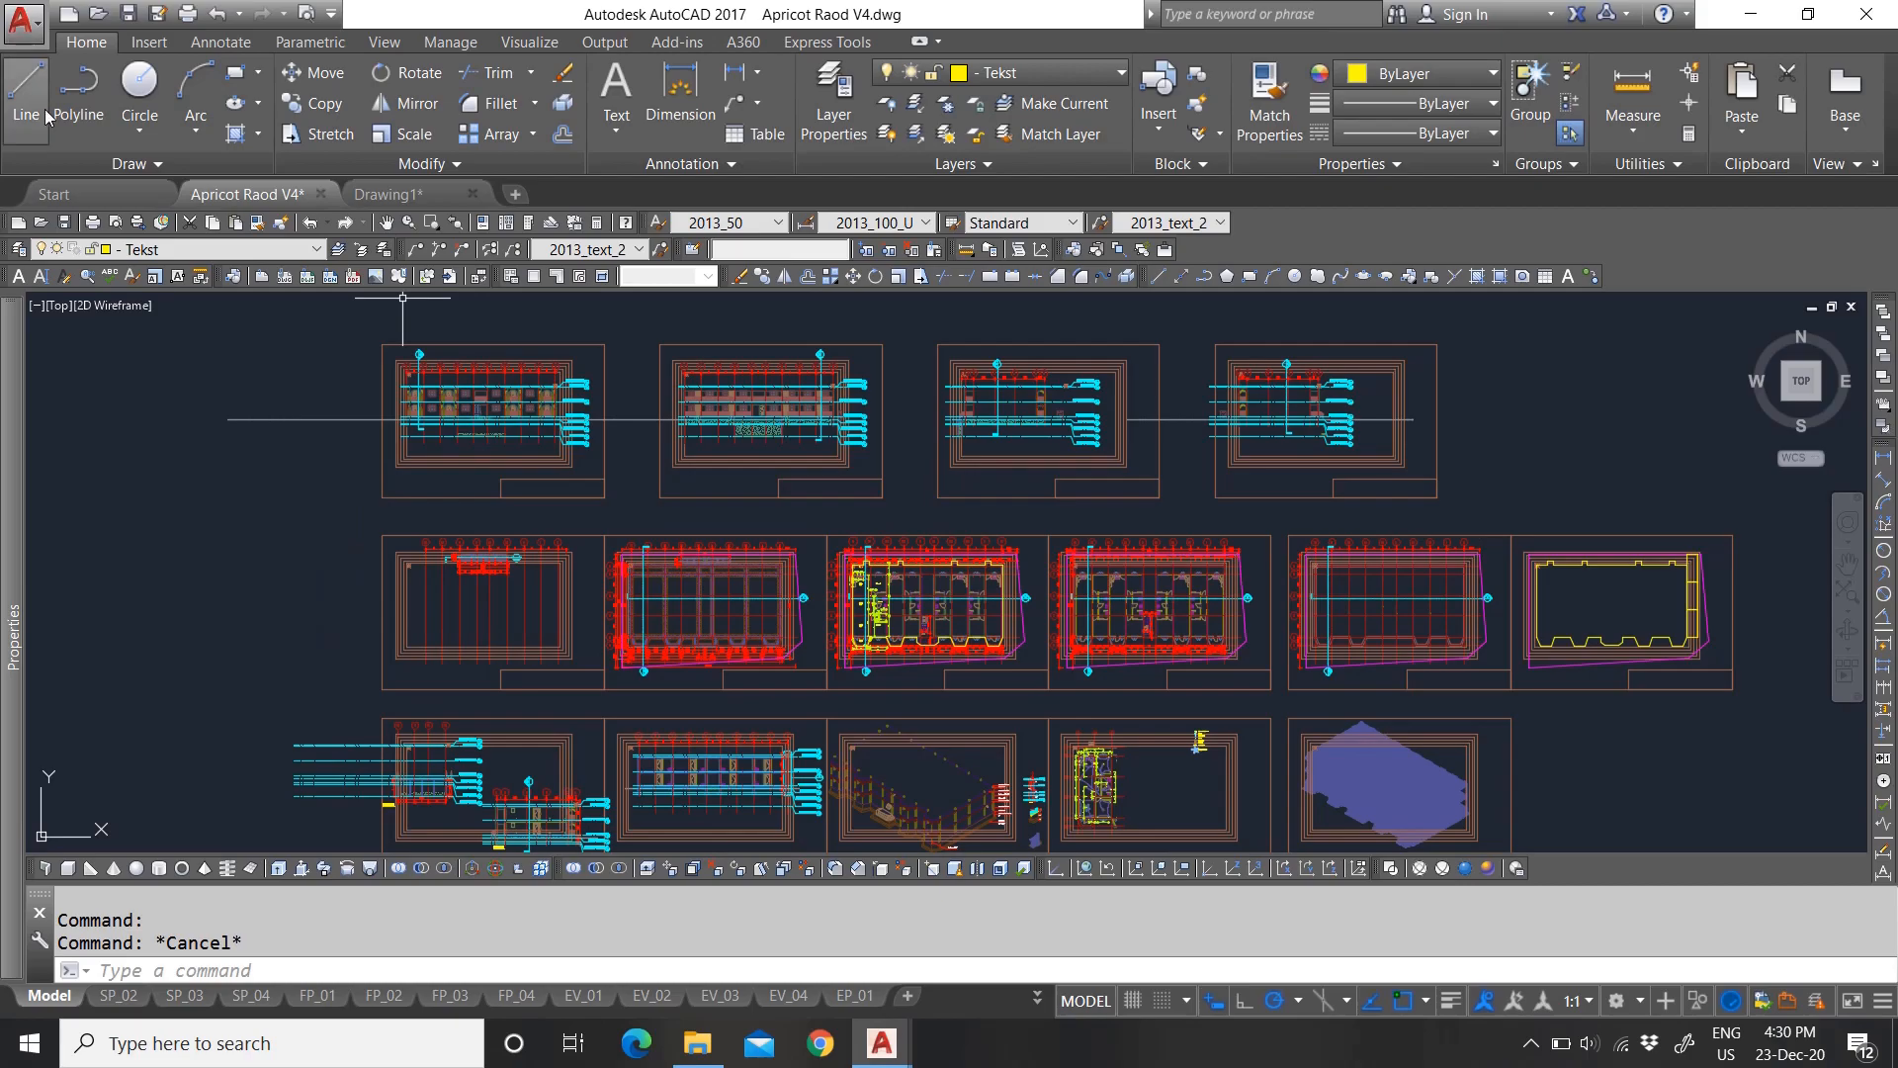
Step: Switch to Drawing1 and review its floor plans and the single-unit electrical plan placed beside the empty paper frames
left_click(390, 194)
scroll(758, 512, "down", 10)
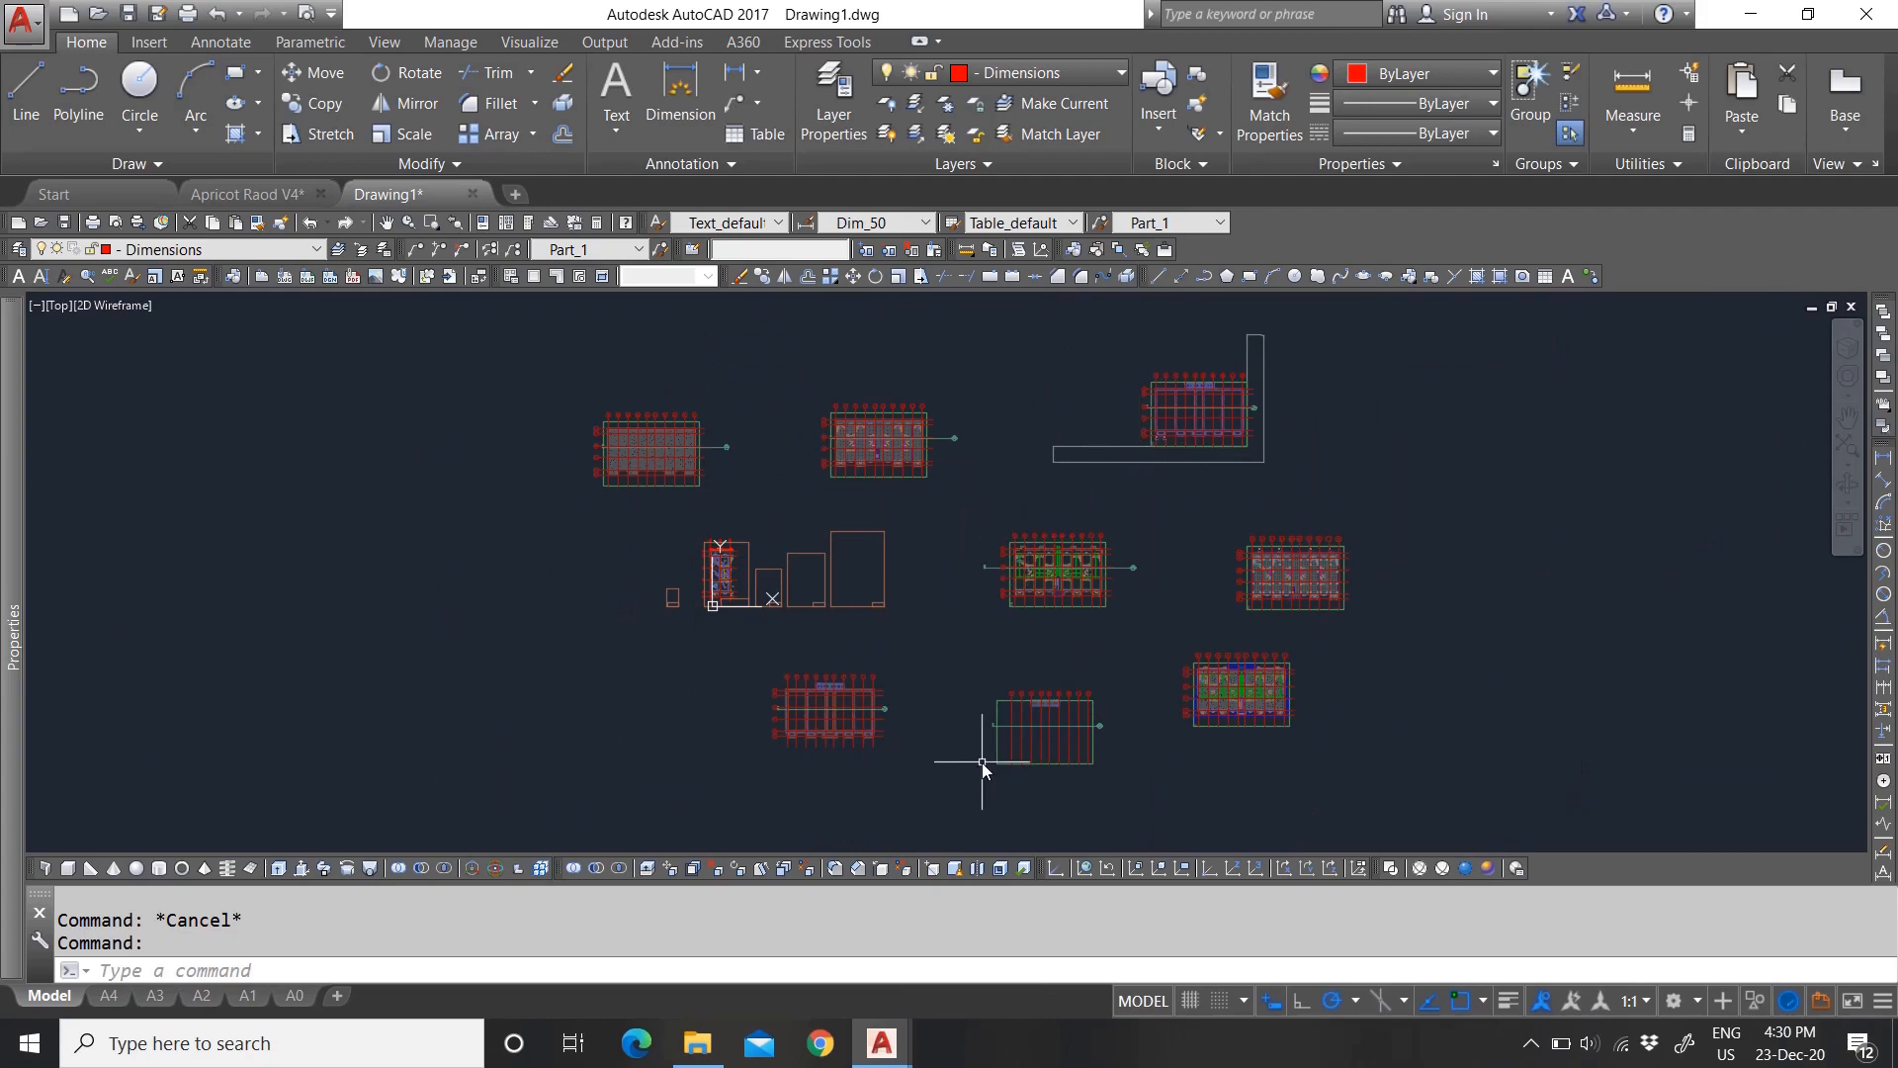
scroll(1131, 567, "up", 8)
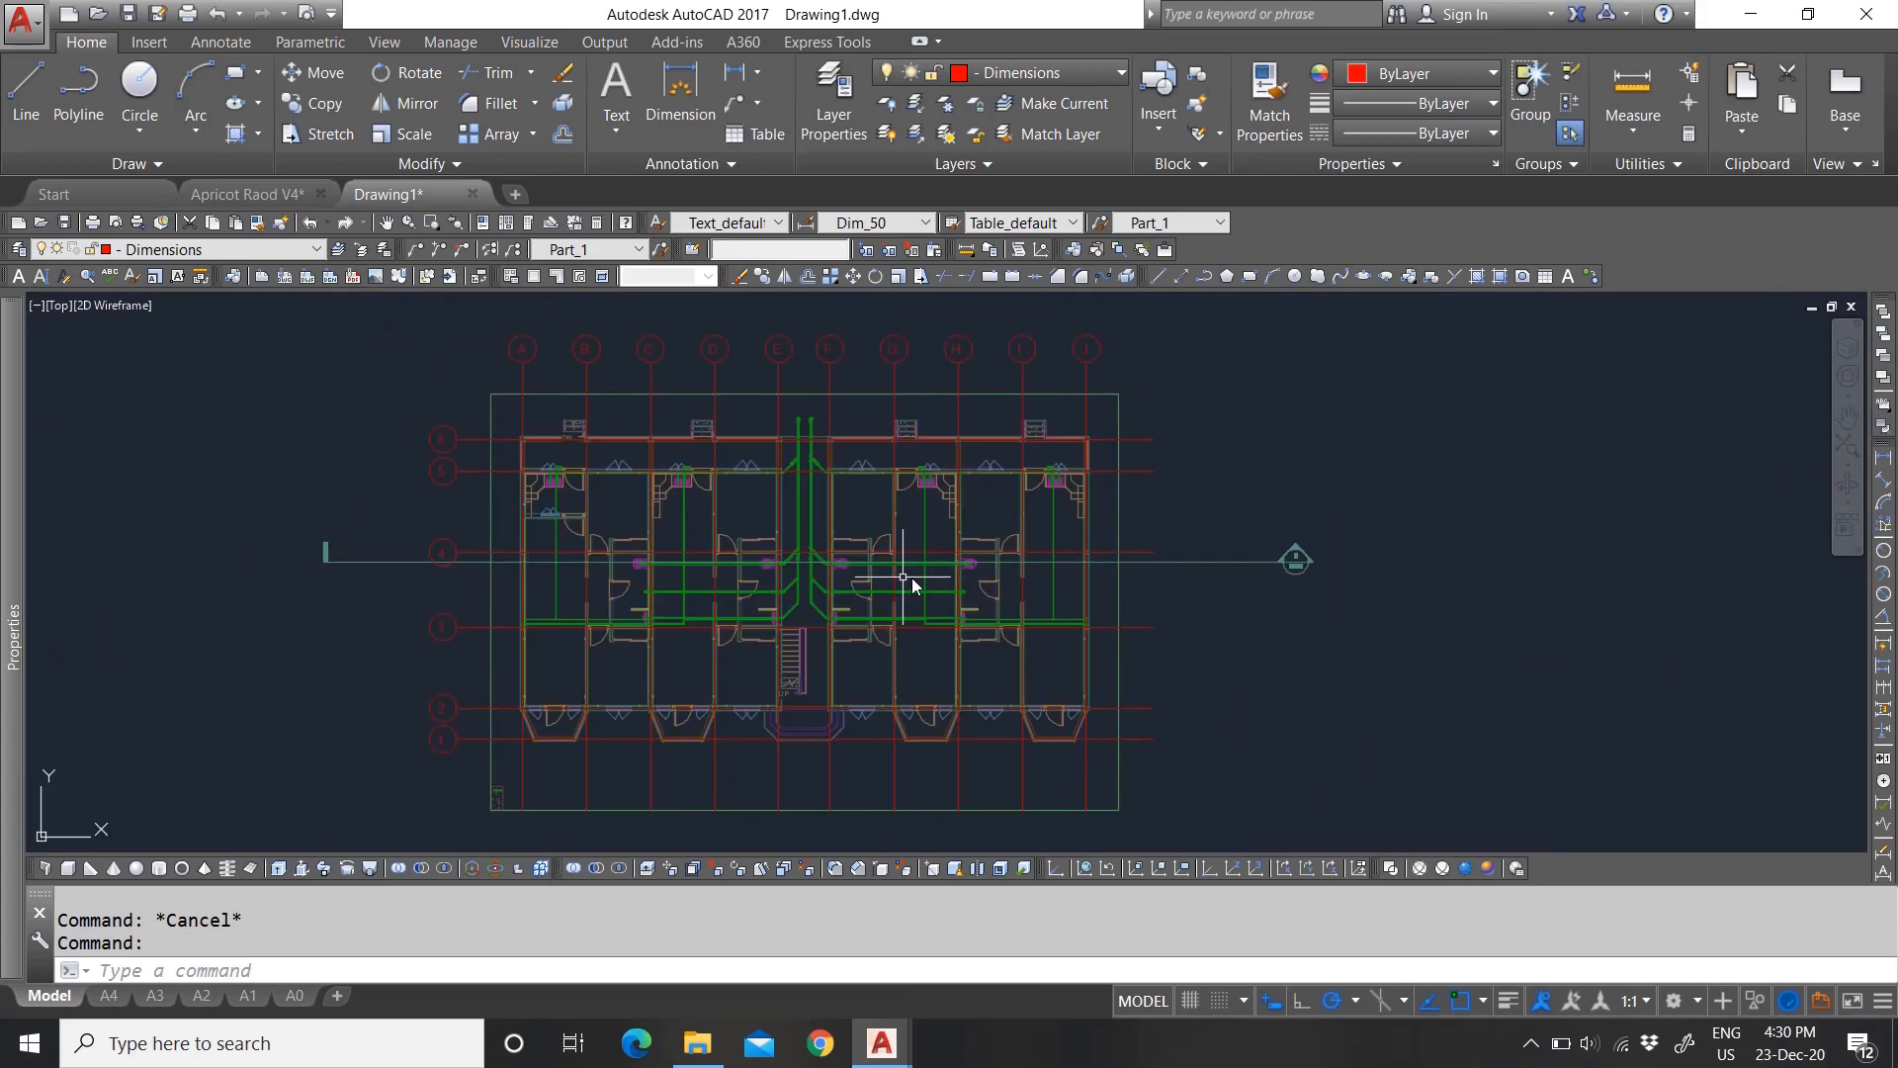
scroll(911, 577, "down", 6)
scroll(524, 559, "up", 8)
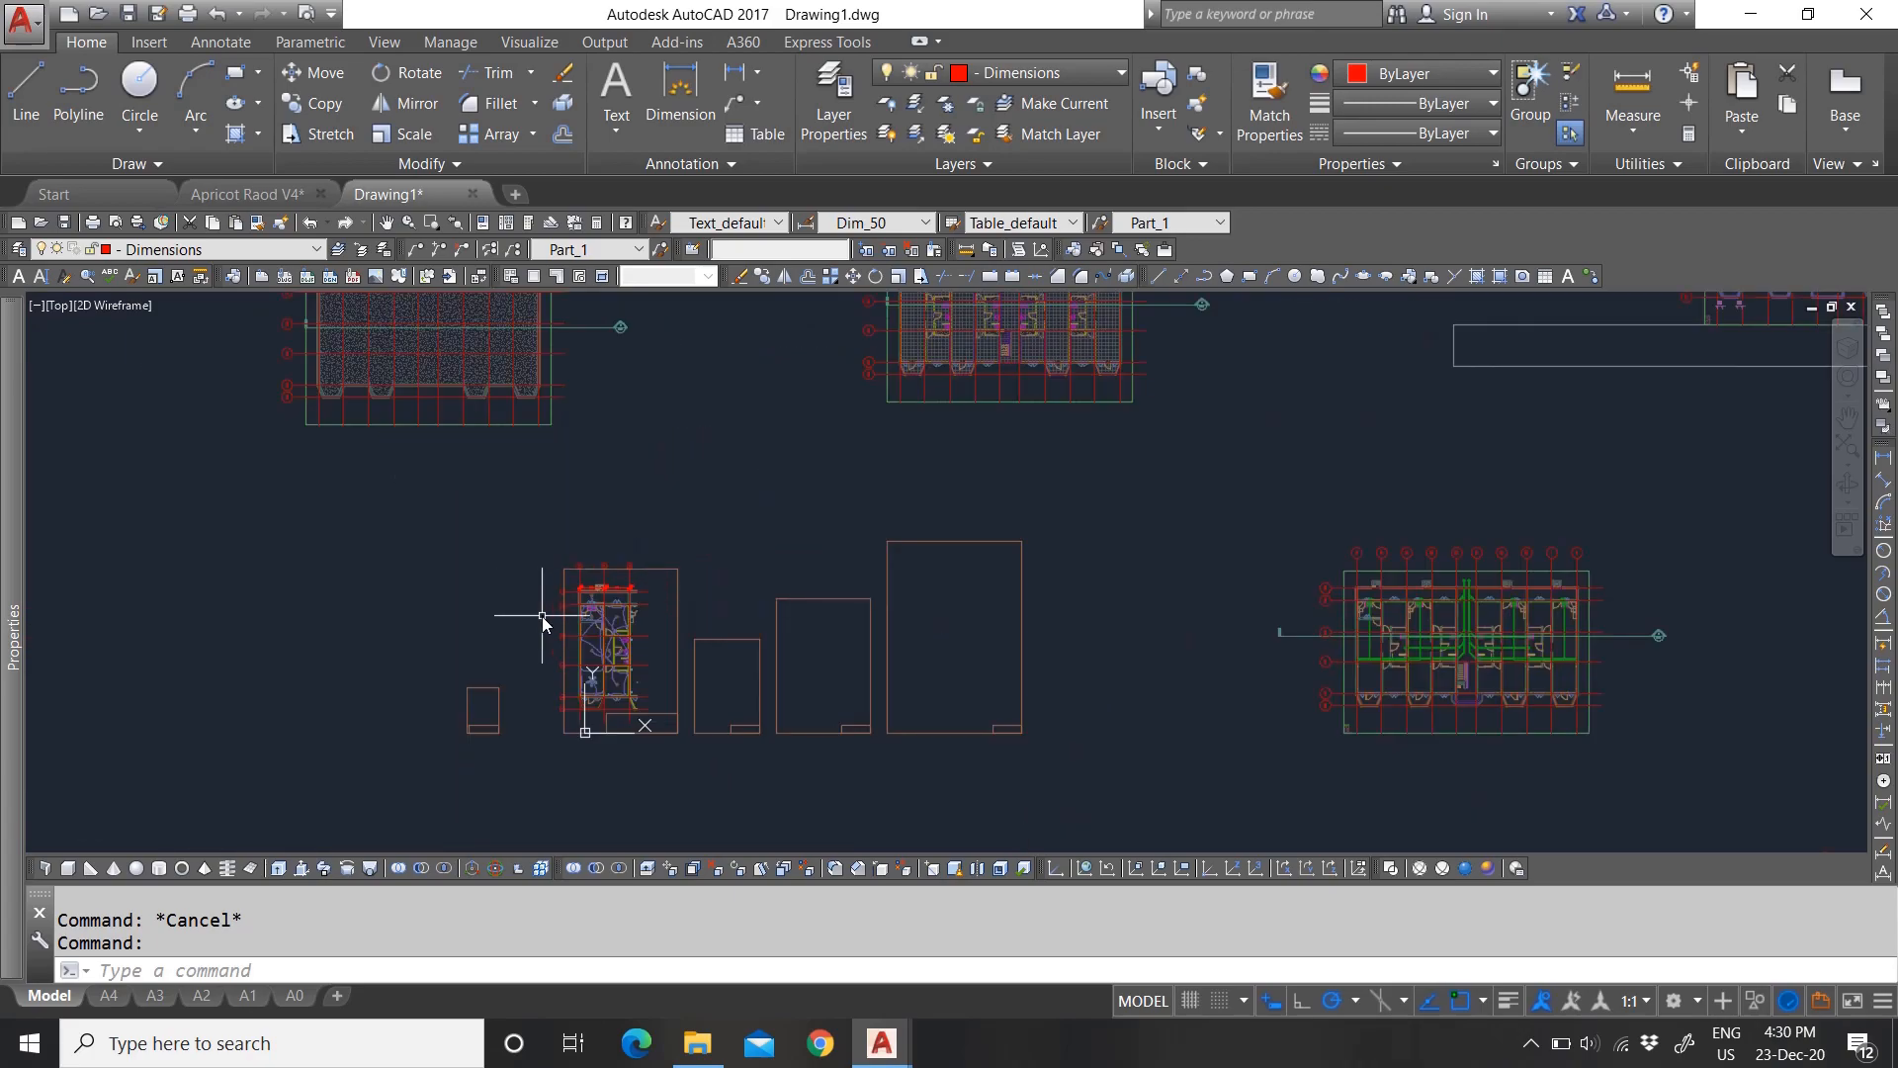
scroll(781, 544, "down", 4)
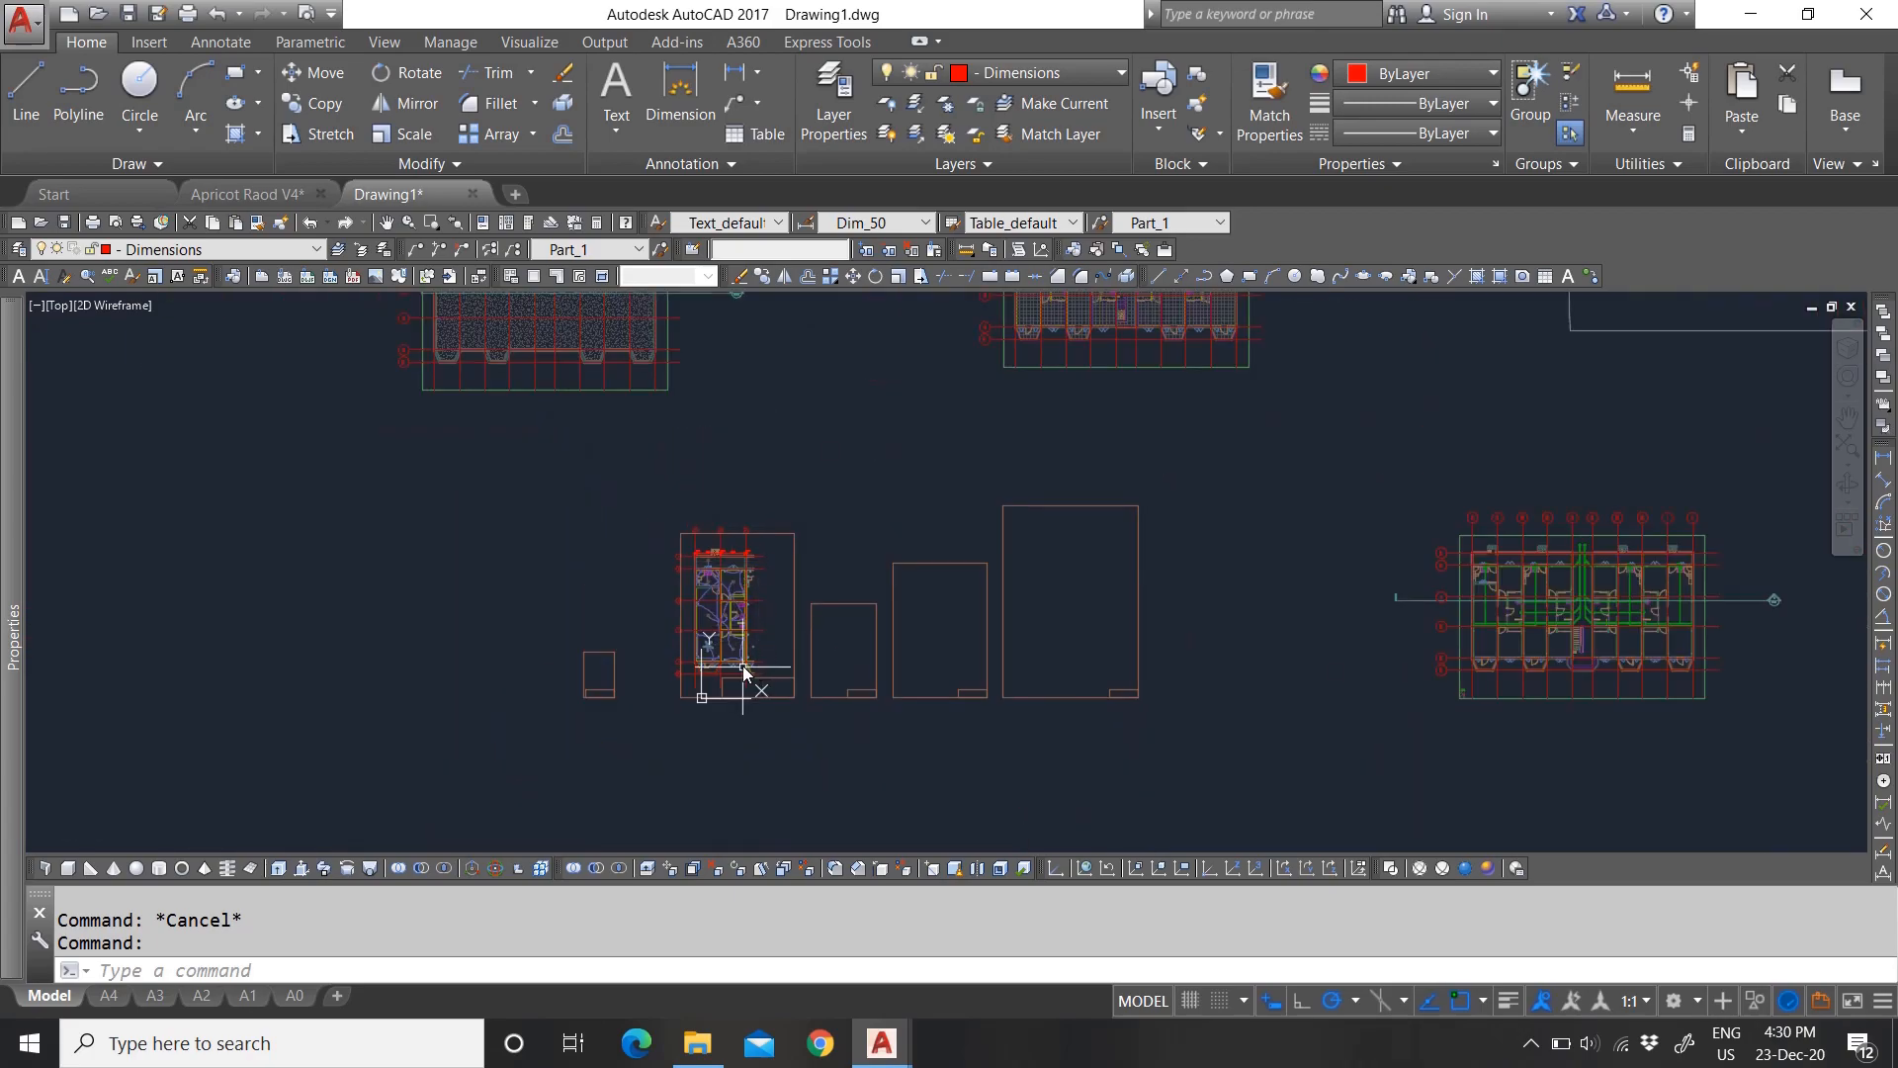
scroll(747, 662, "up", 2)
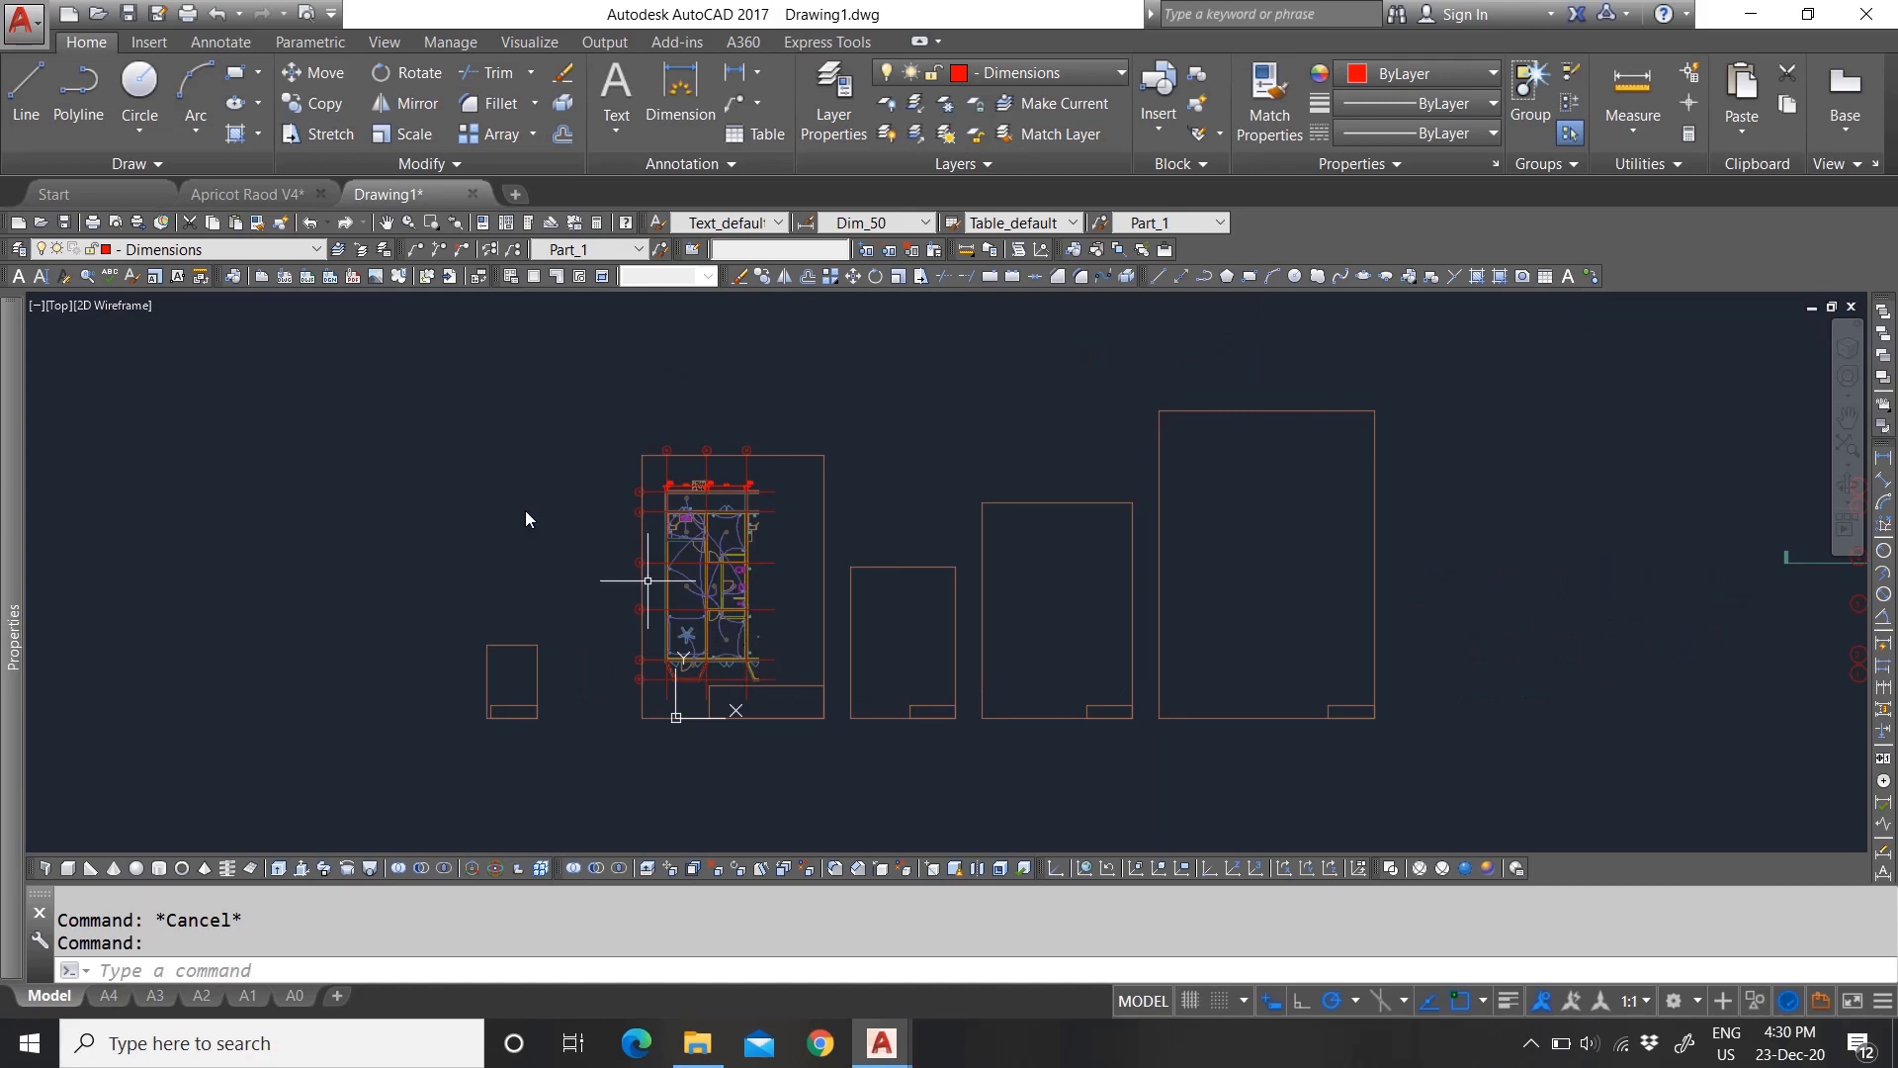
Step: Return to the Apricot Raod V4 drawing and compare its rows of framed sheets in model space
left_click(231, 197)
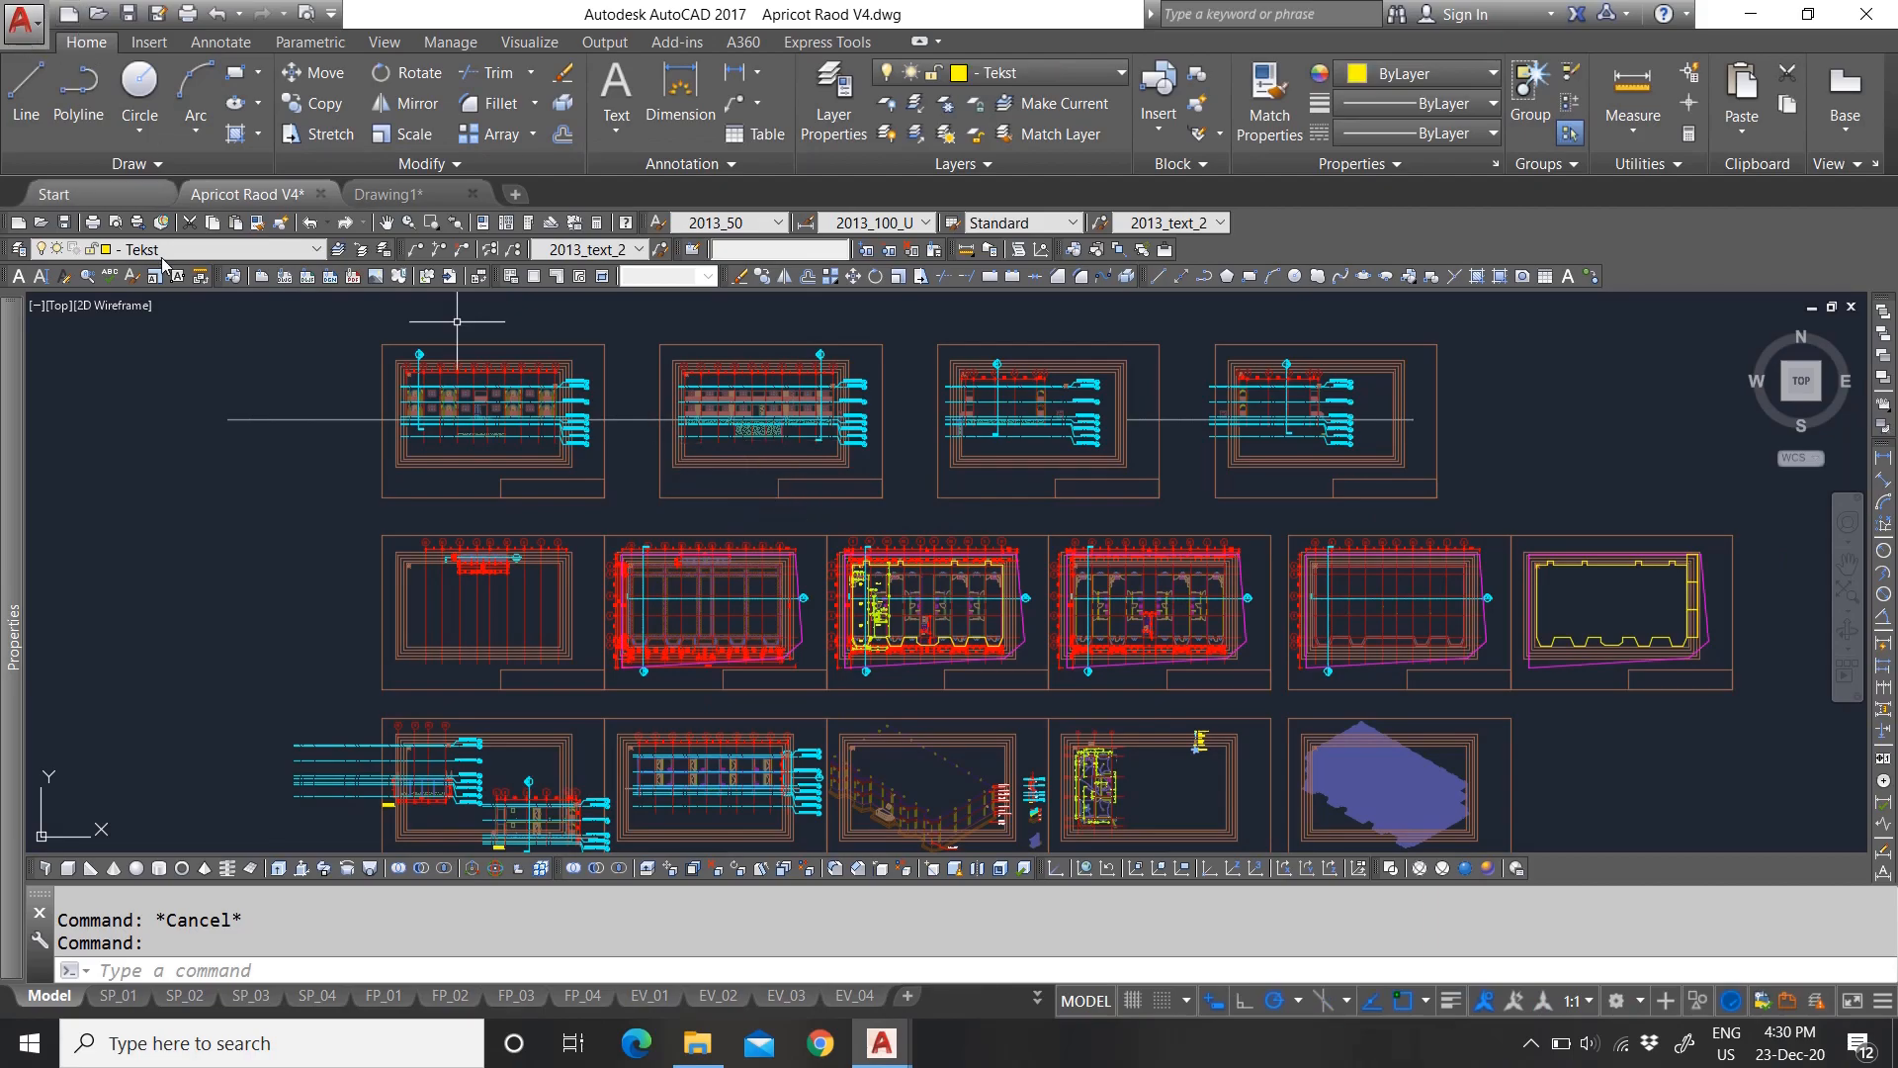
scroll(900, 605, "down", 2)
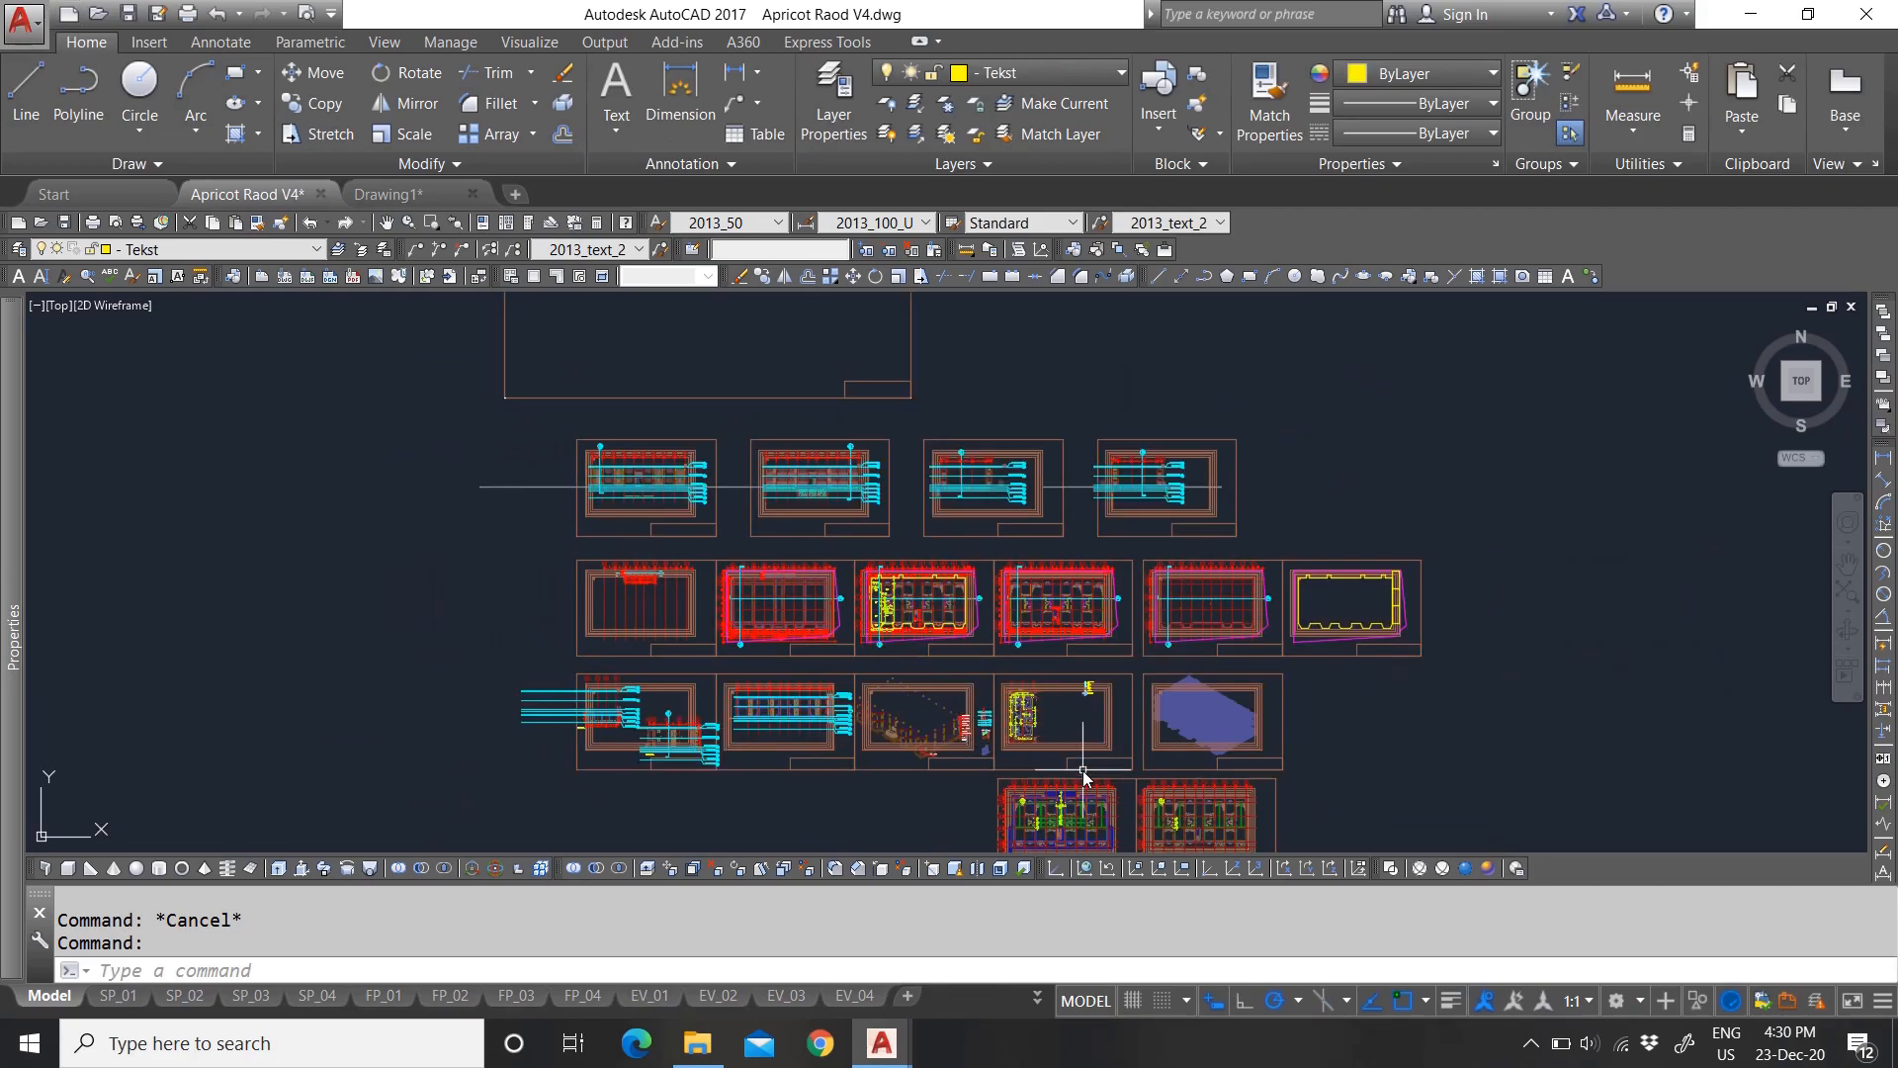
scroll(1029, 734, "down", 1)
scroll(1023, 753, "up", 3)
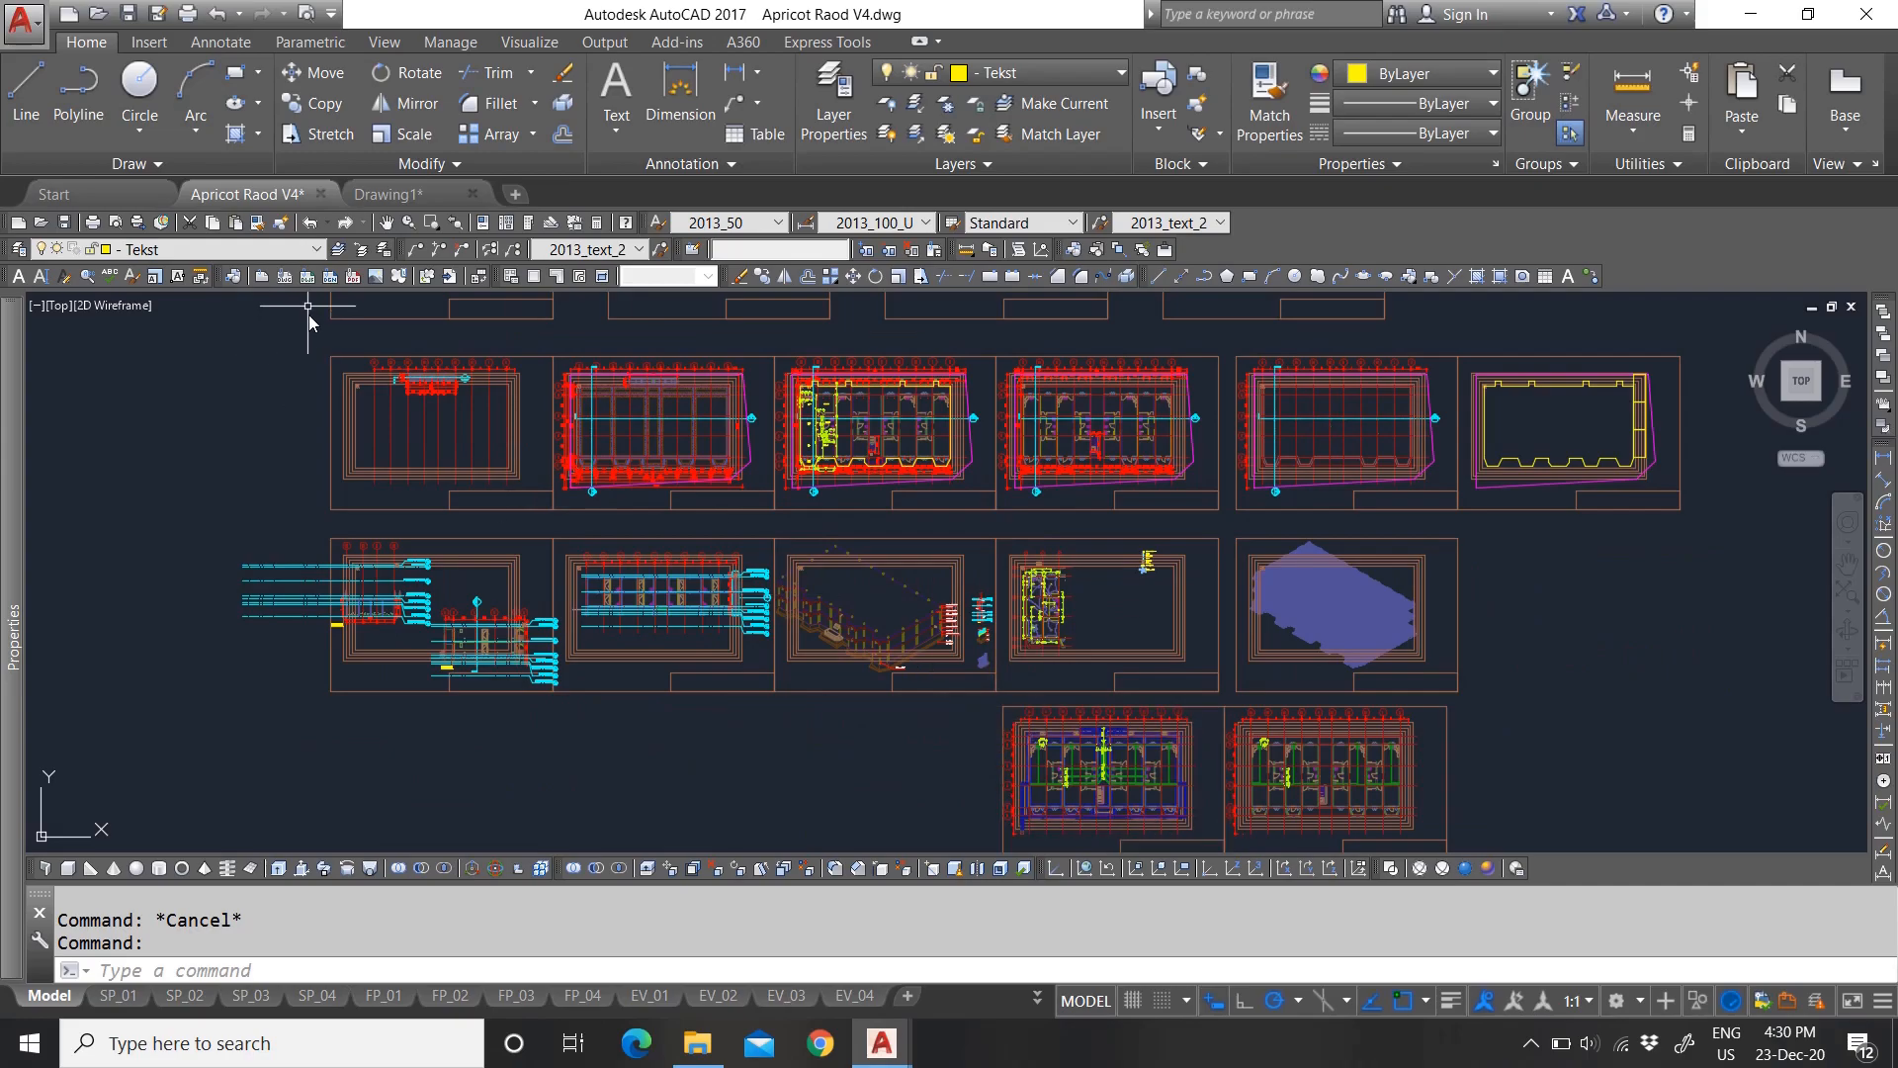
Step: Open the Batch Plot setup for Apricot Raod V4, skipping the review of unreconciled layers
left_click(22, 20)
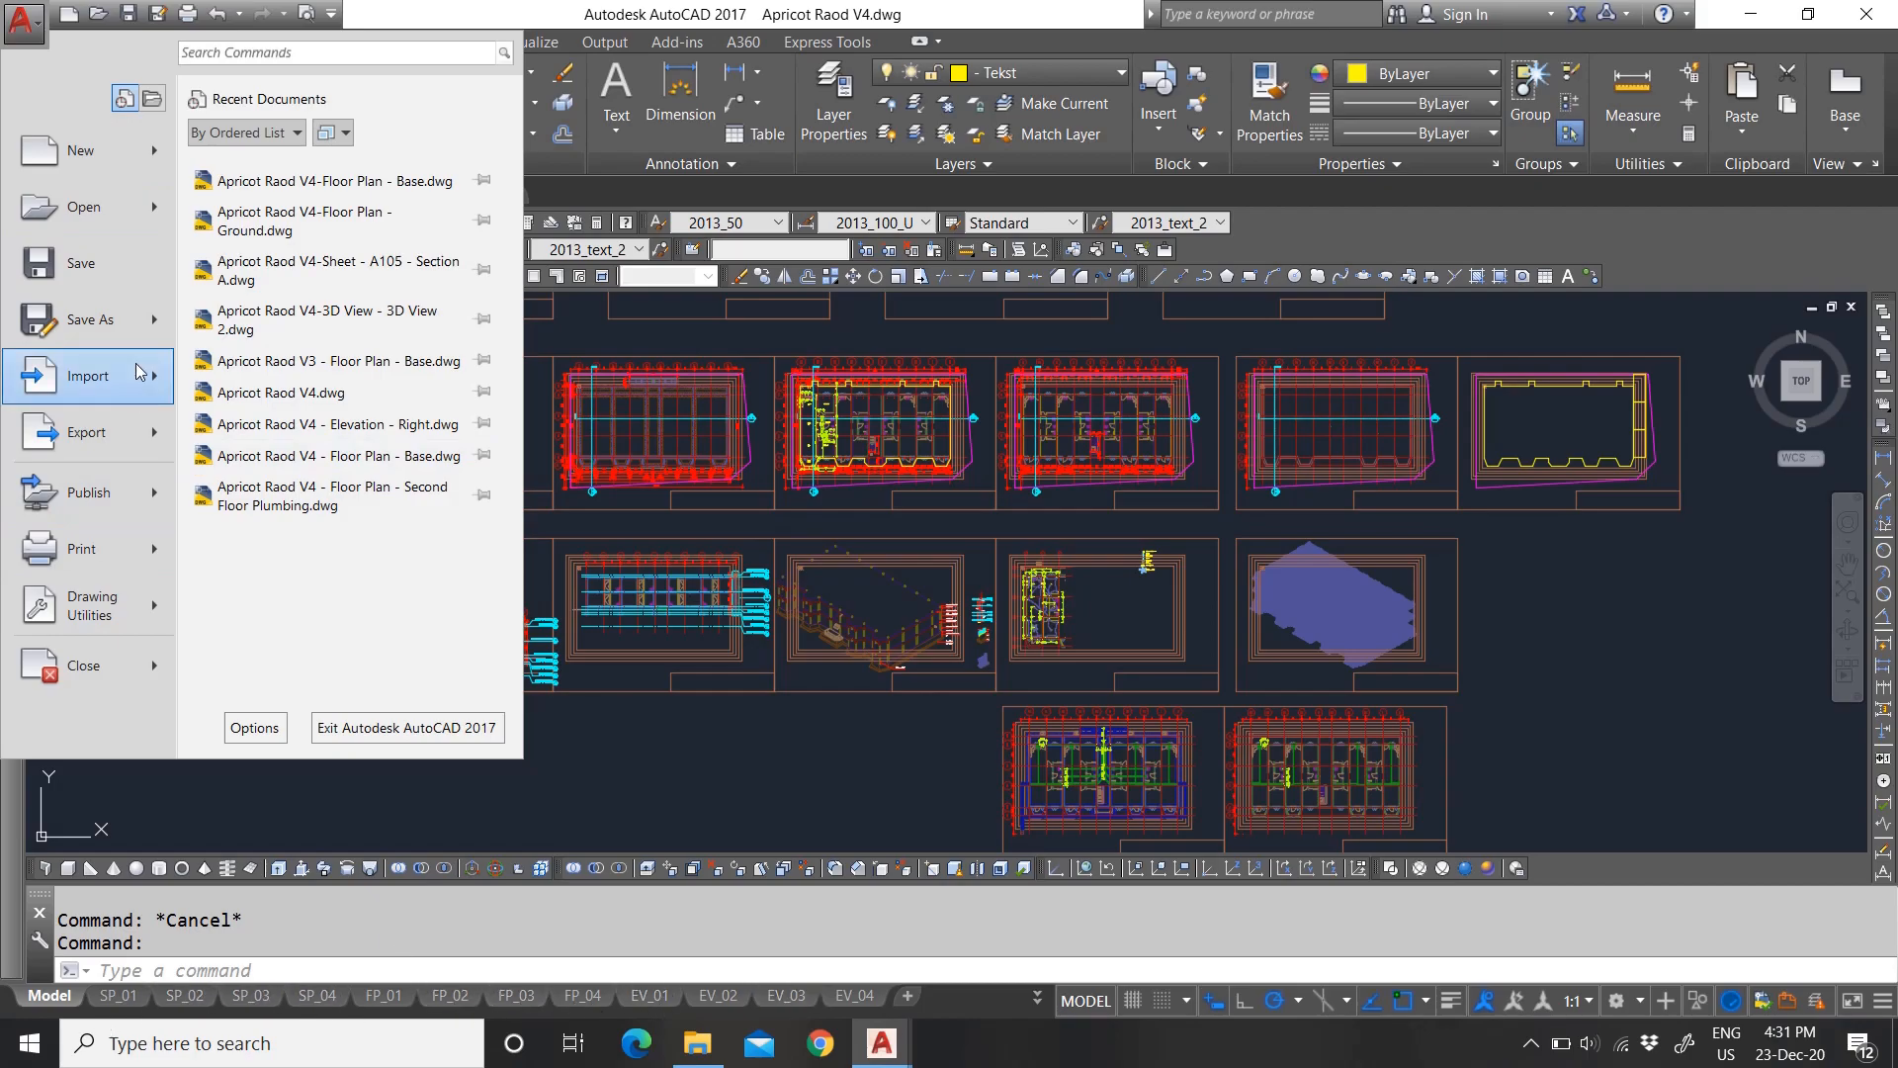
left_click(99, 495)
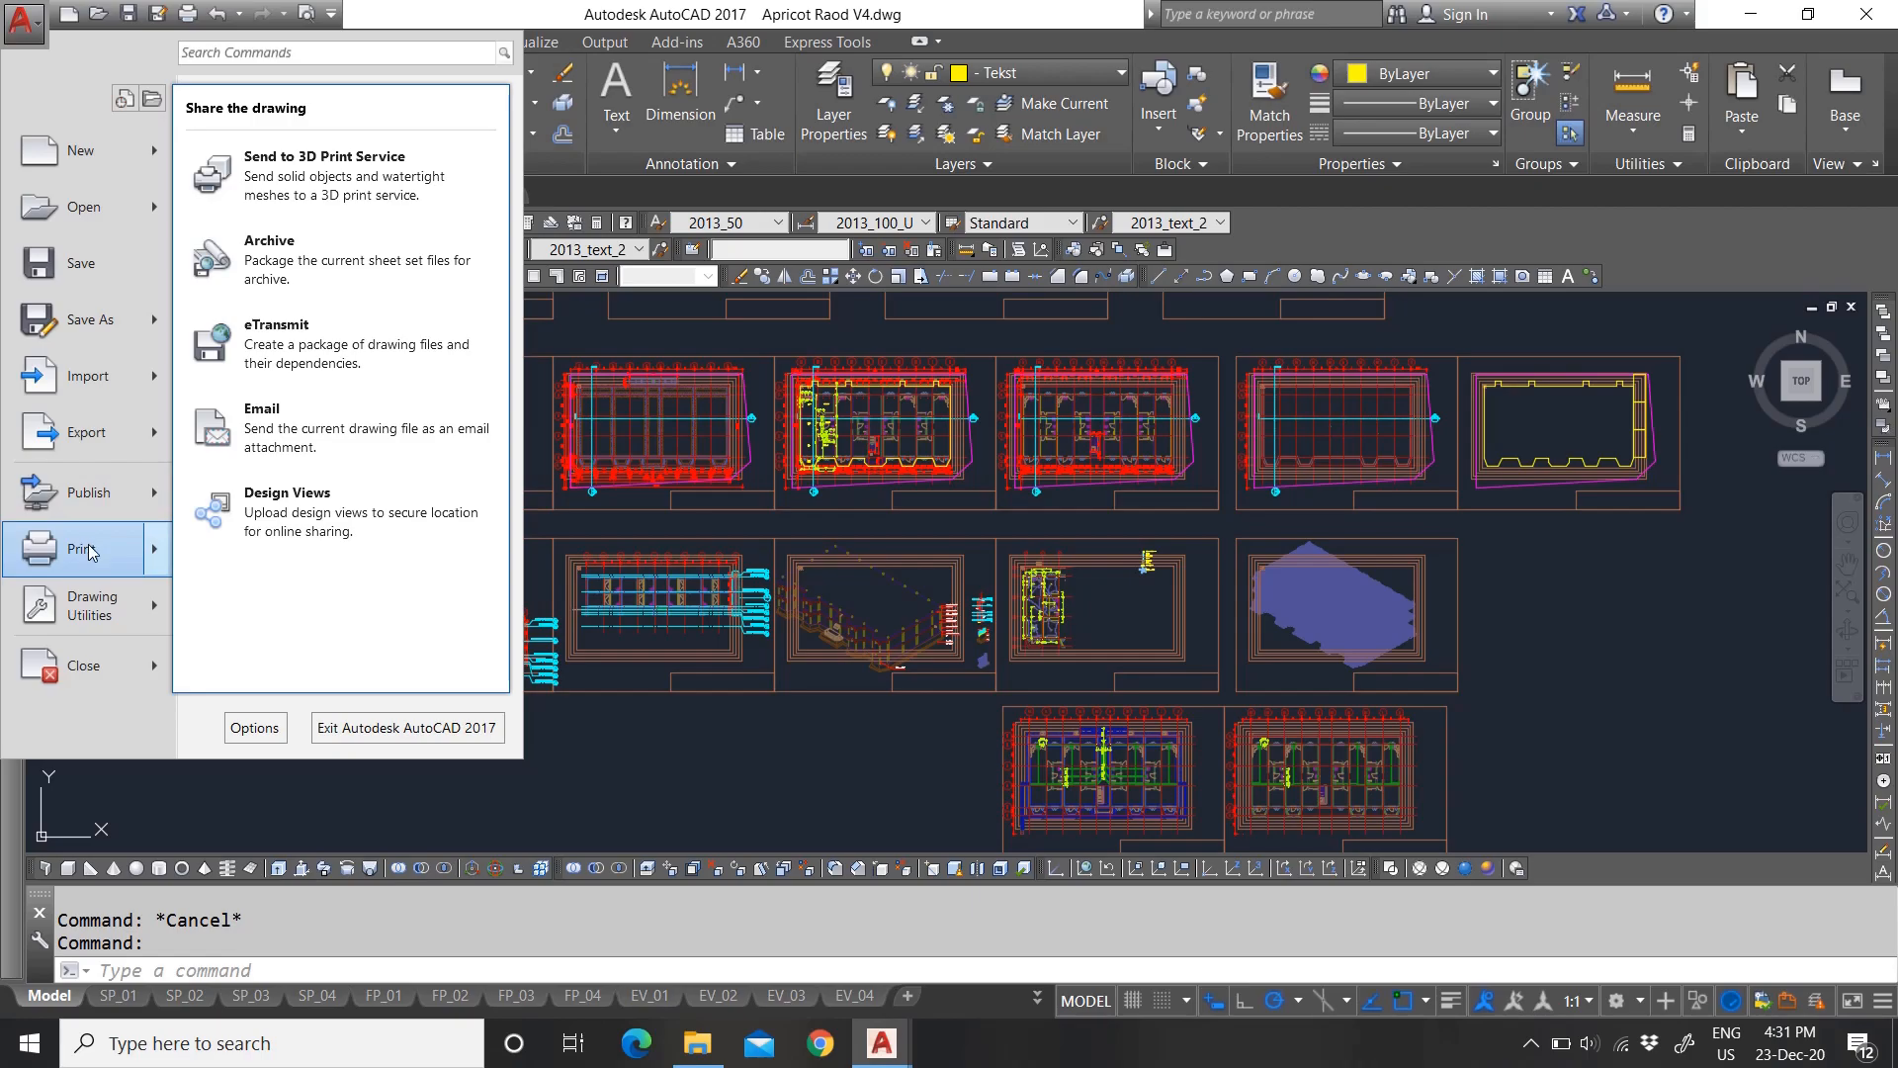
left_click(31, 25)
left_click(30, 23)
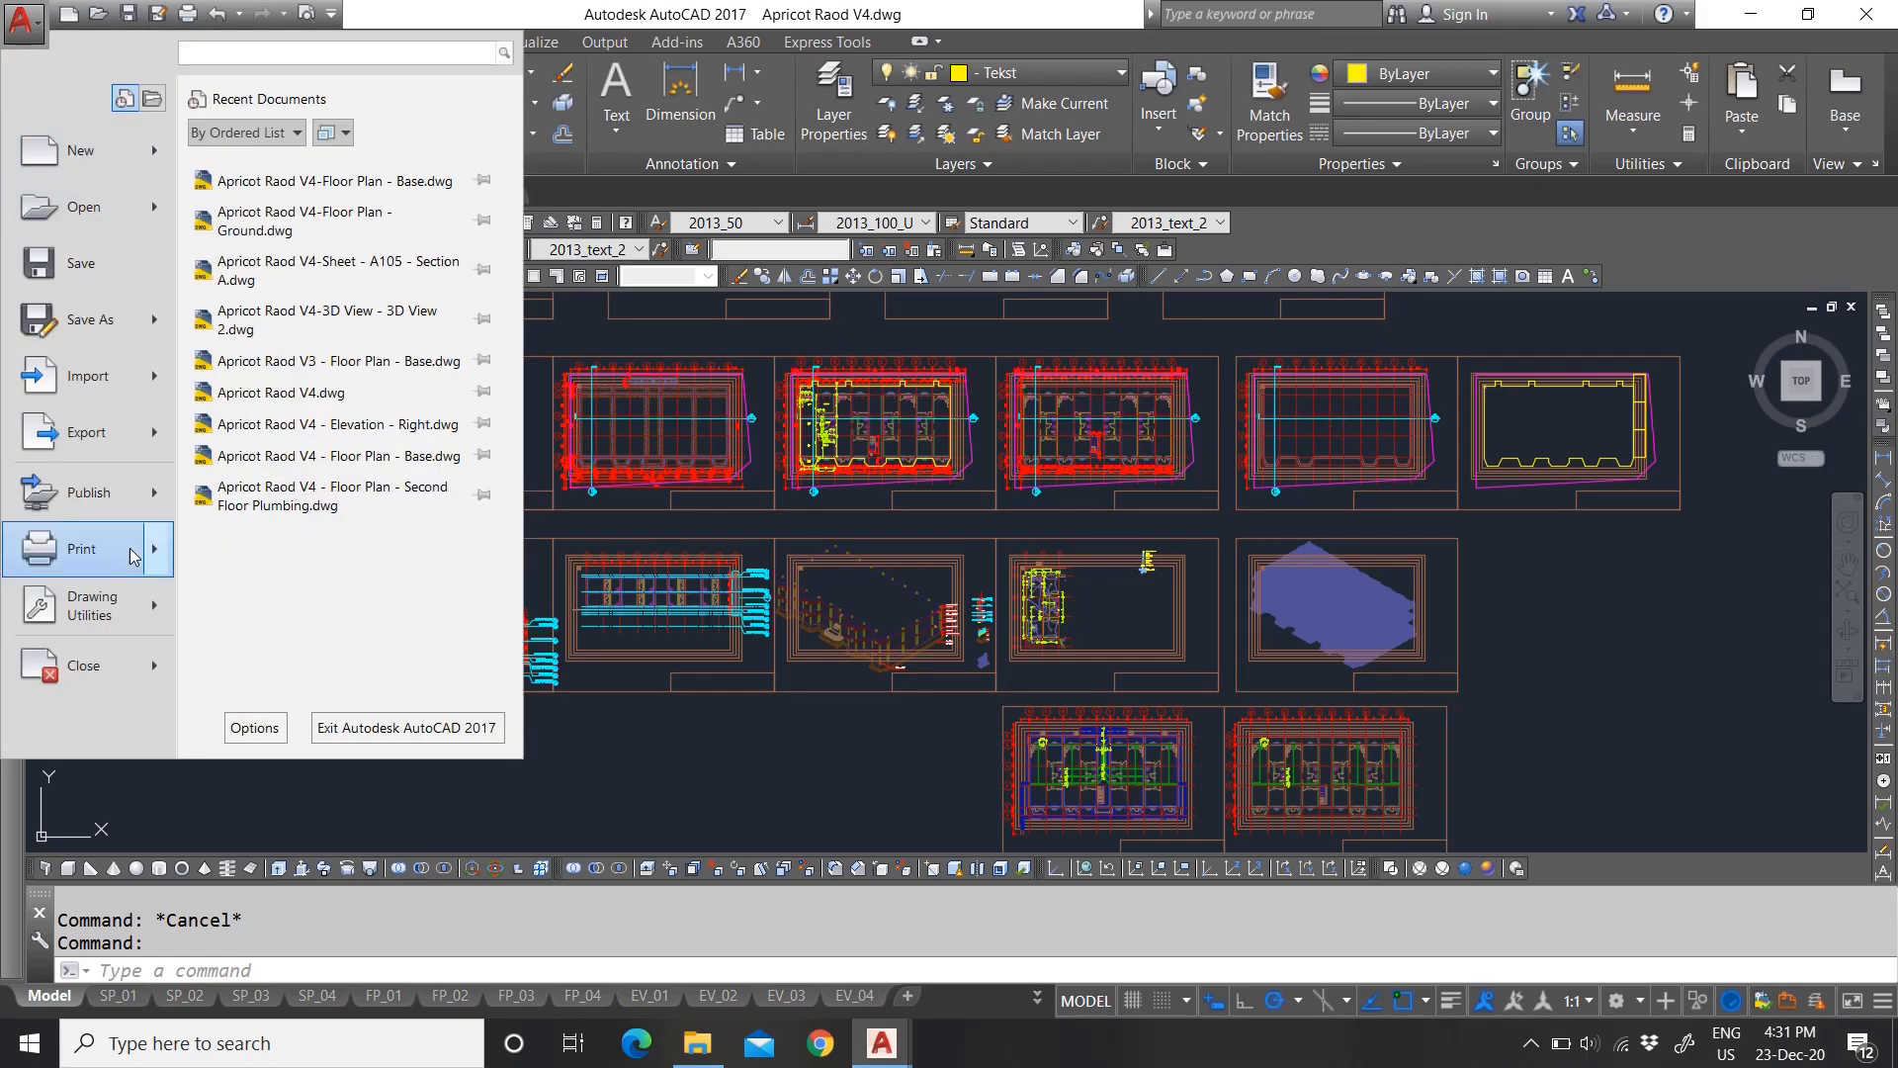
mouse_move(86, 556)
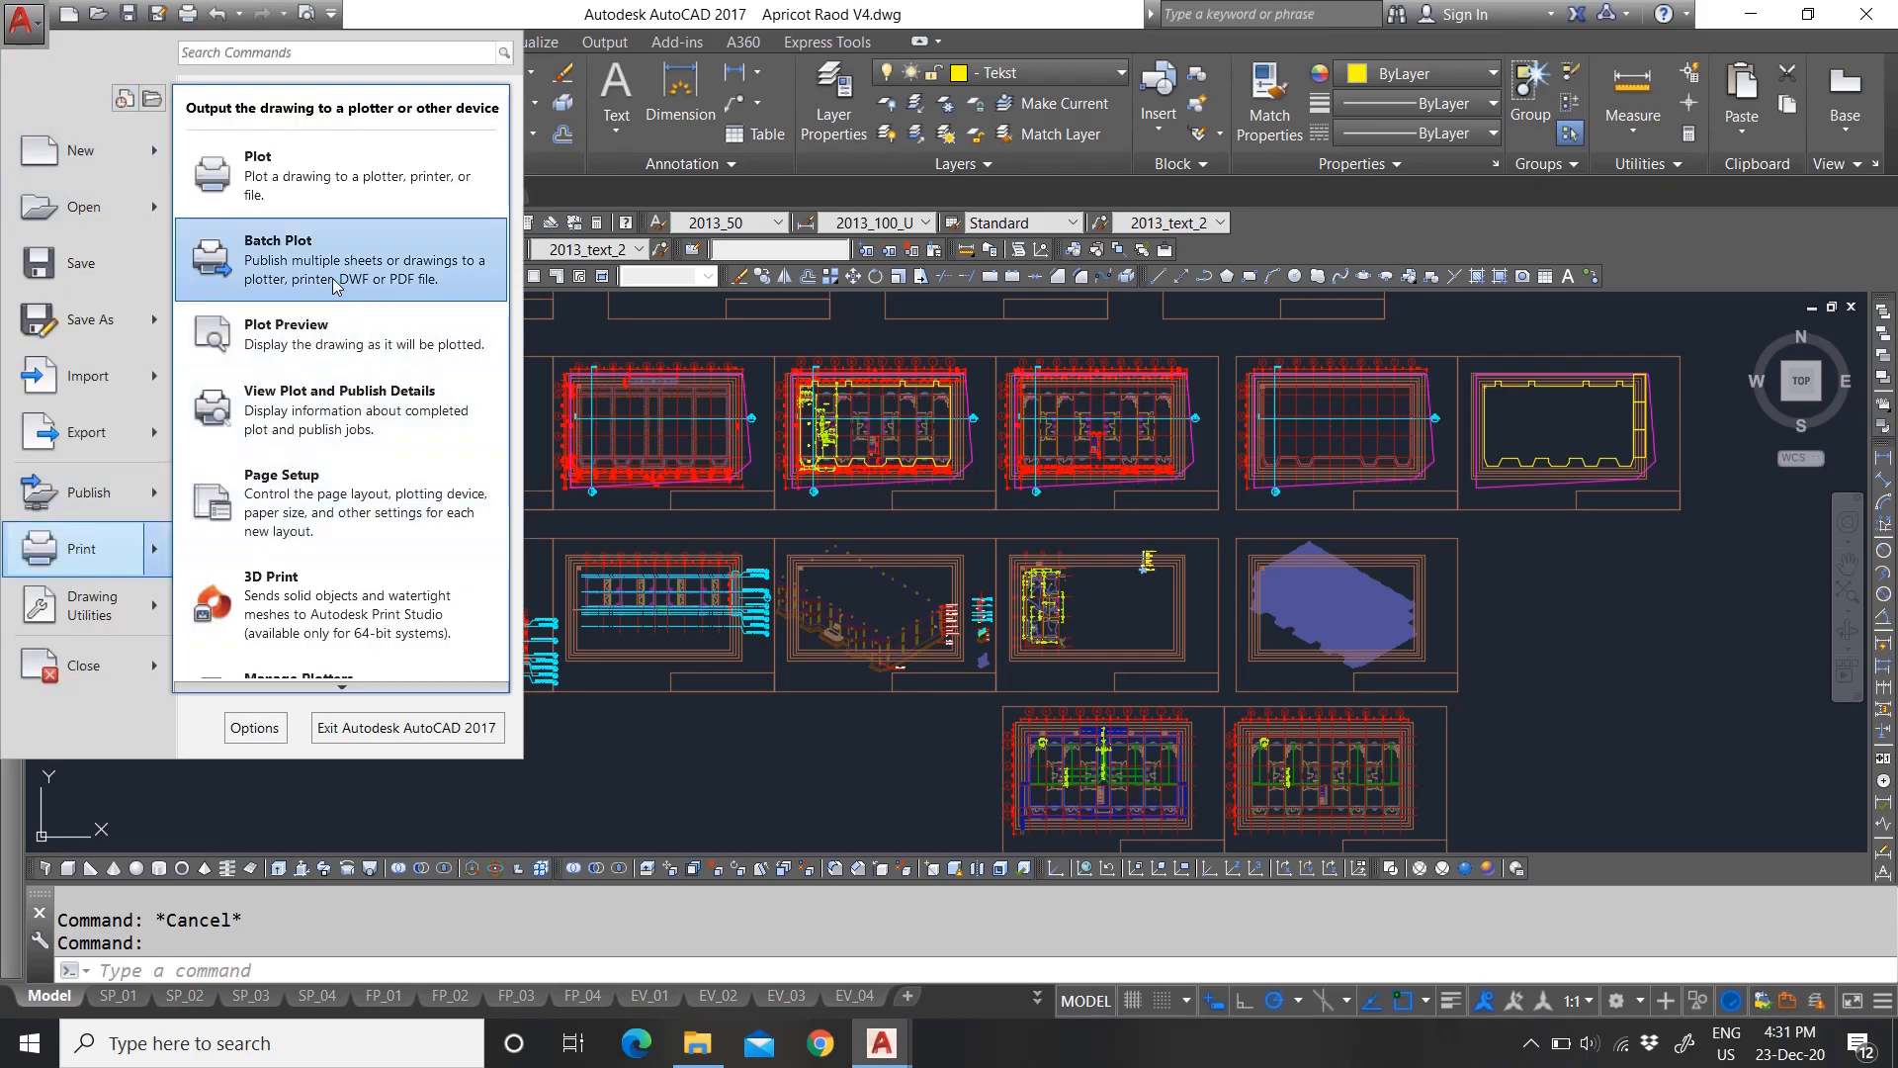
left_click(297, 259)
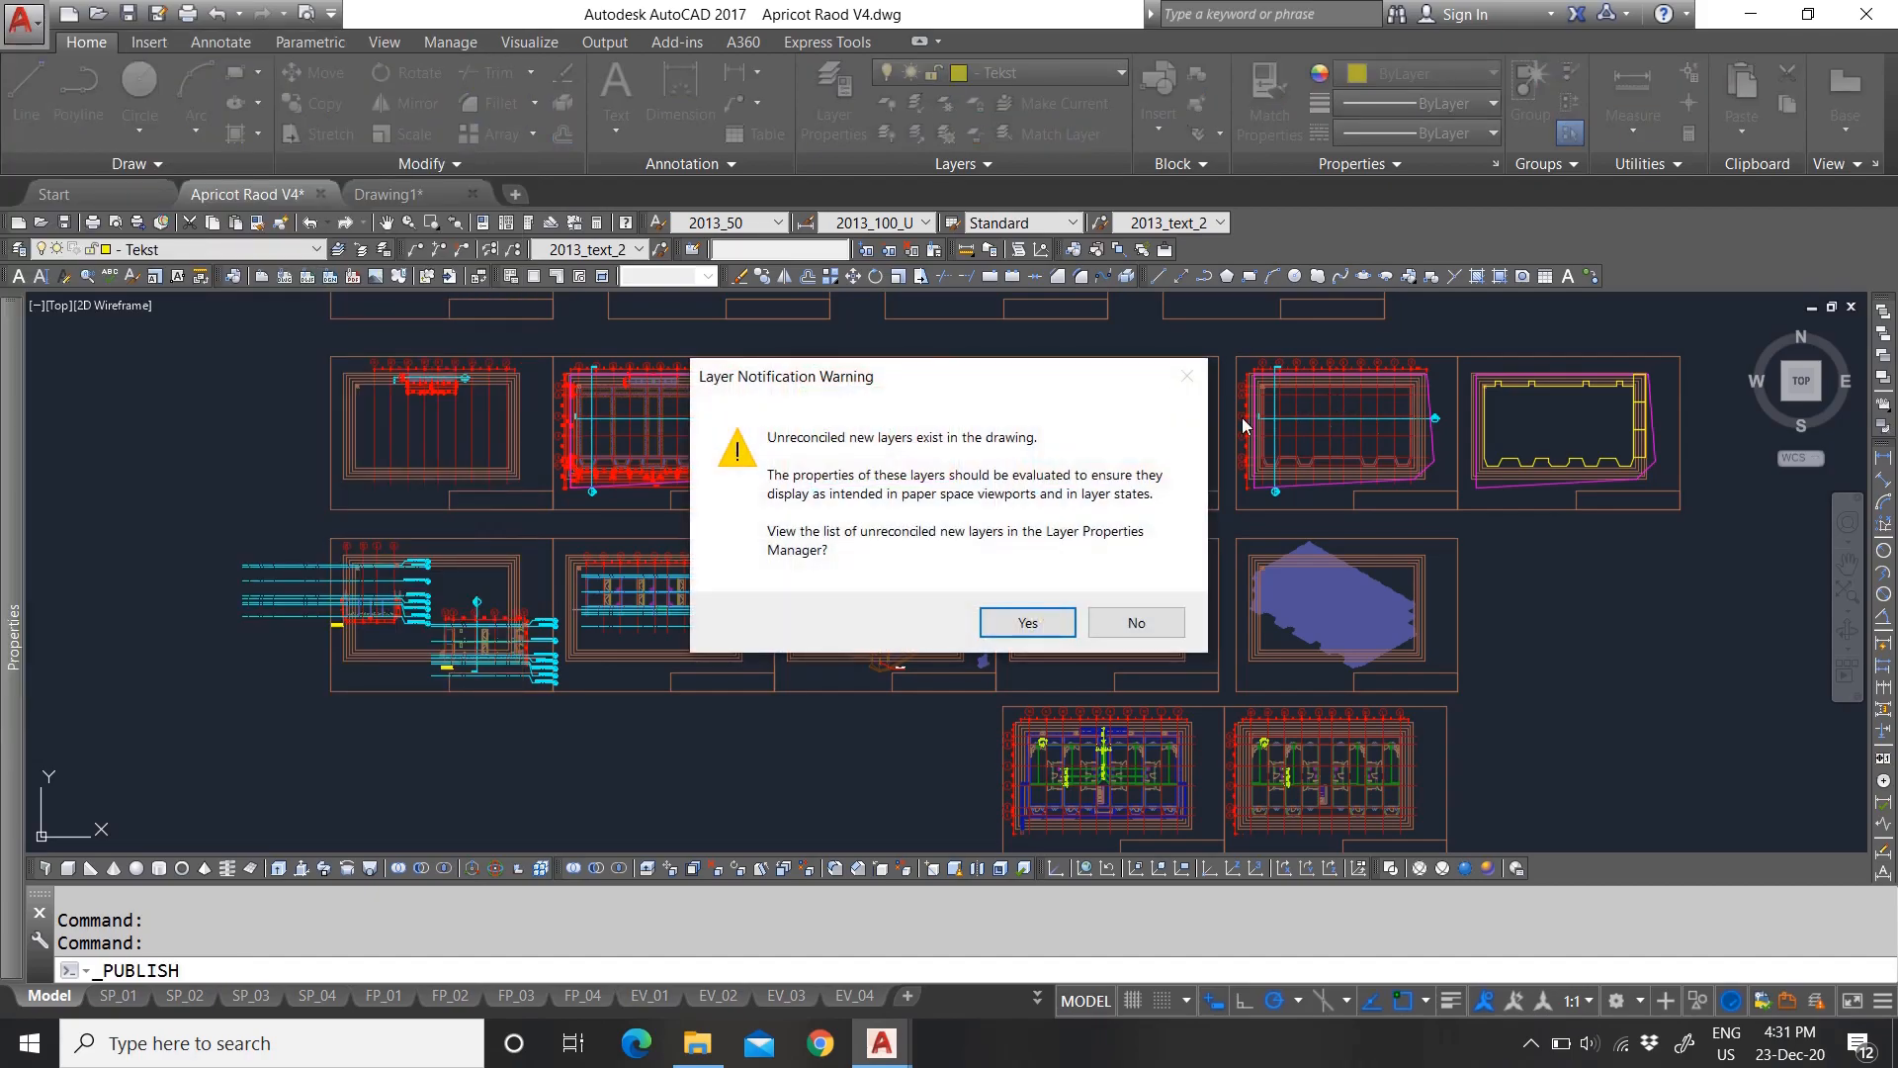
left_click(1133, 624)
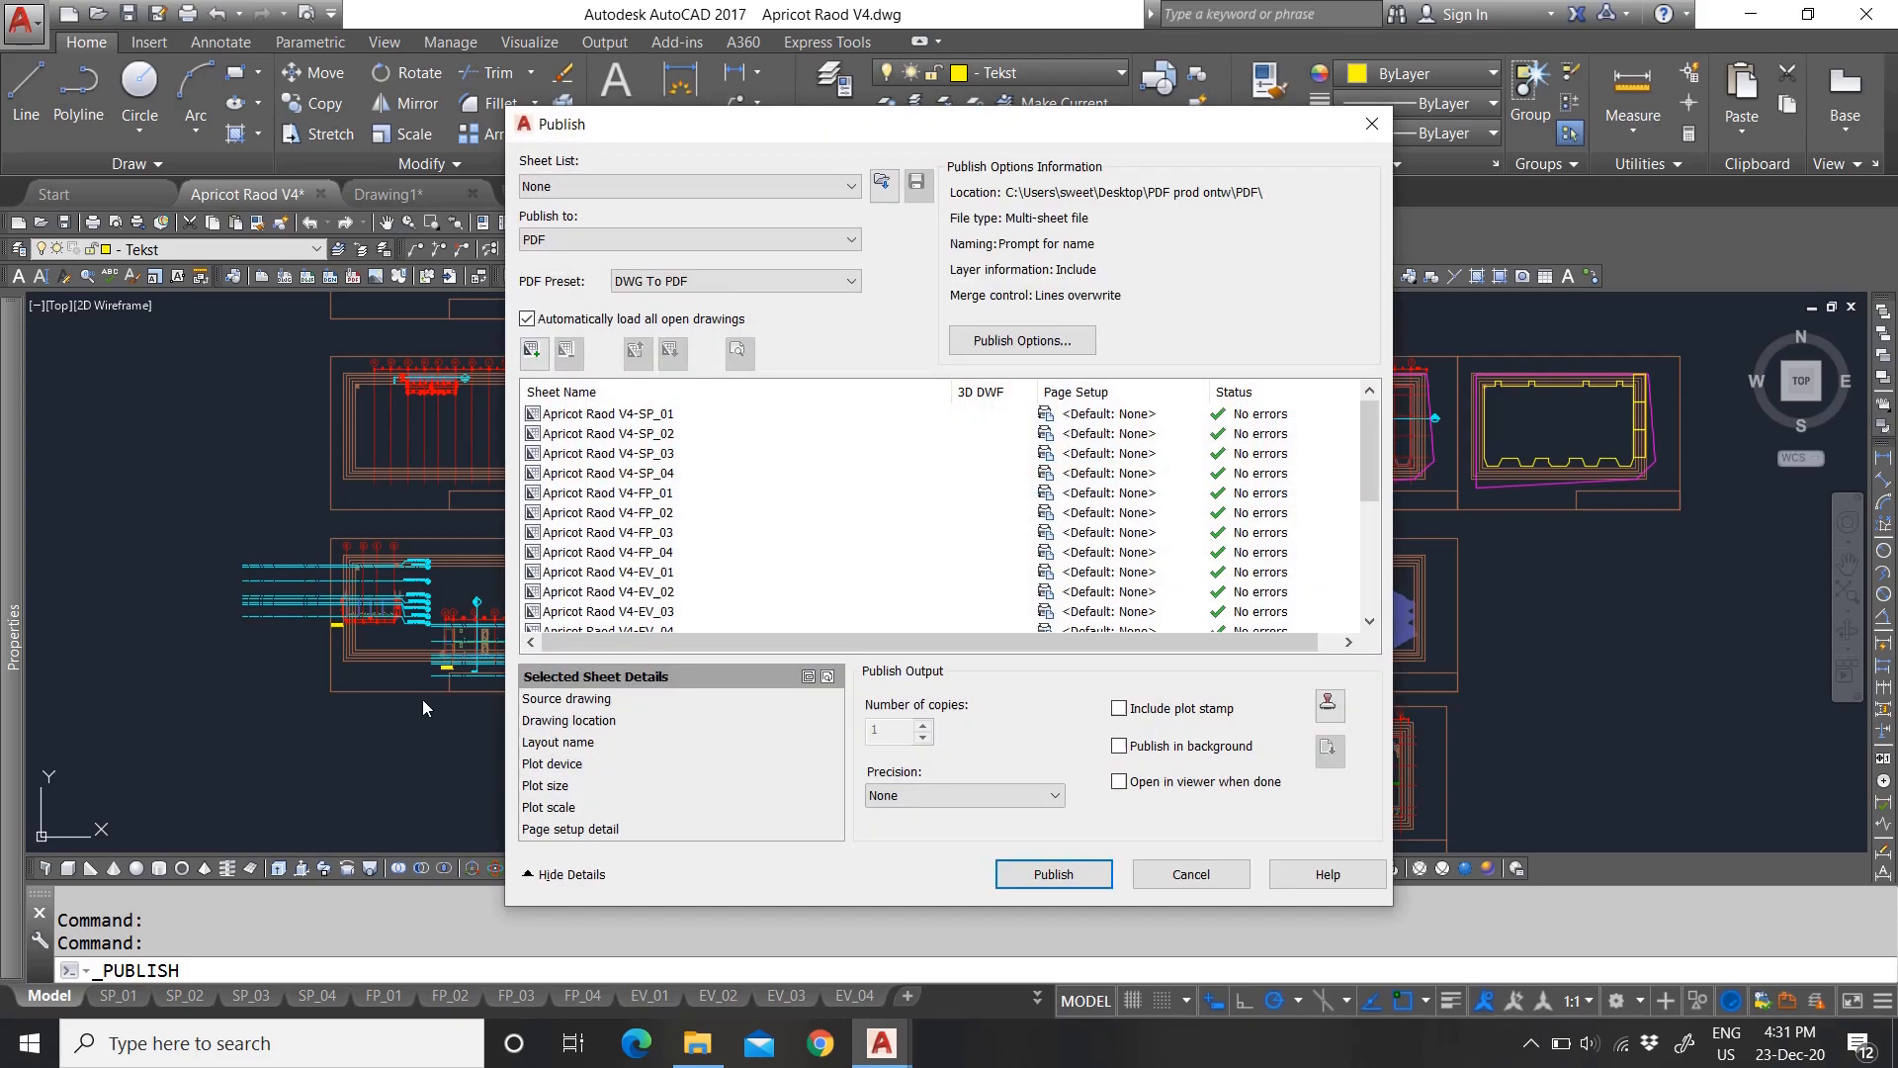
Step: Check the full list of sheets to publish and turn off automatic loading of all open drawings
scroll(704, 445, "down", 5)
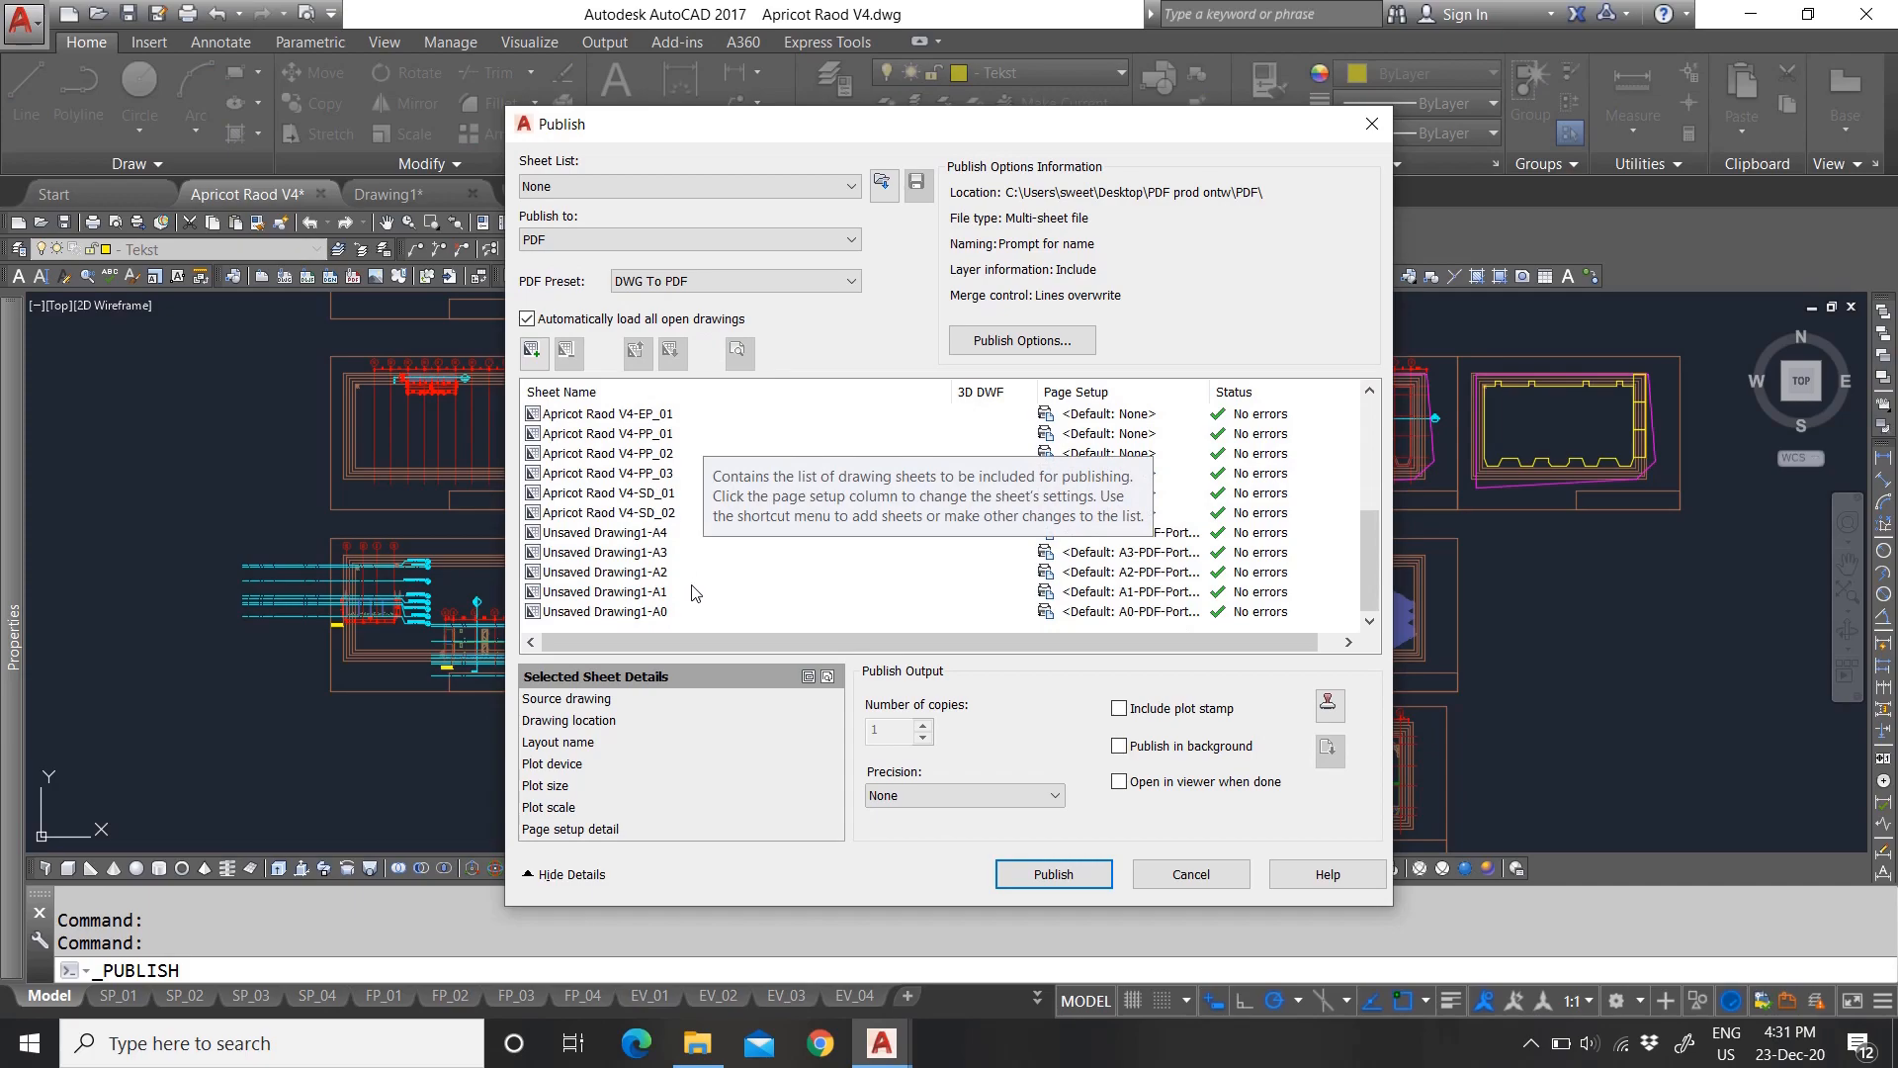
scroll(692, 583, "up", 4)
scroll(692, 567, "down", 4)
left_click(615, 534)
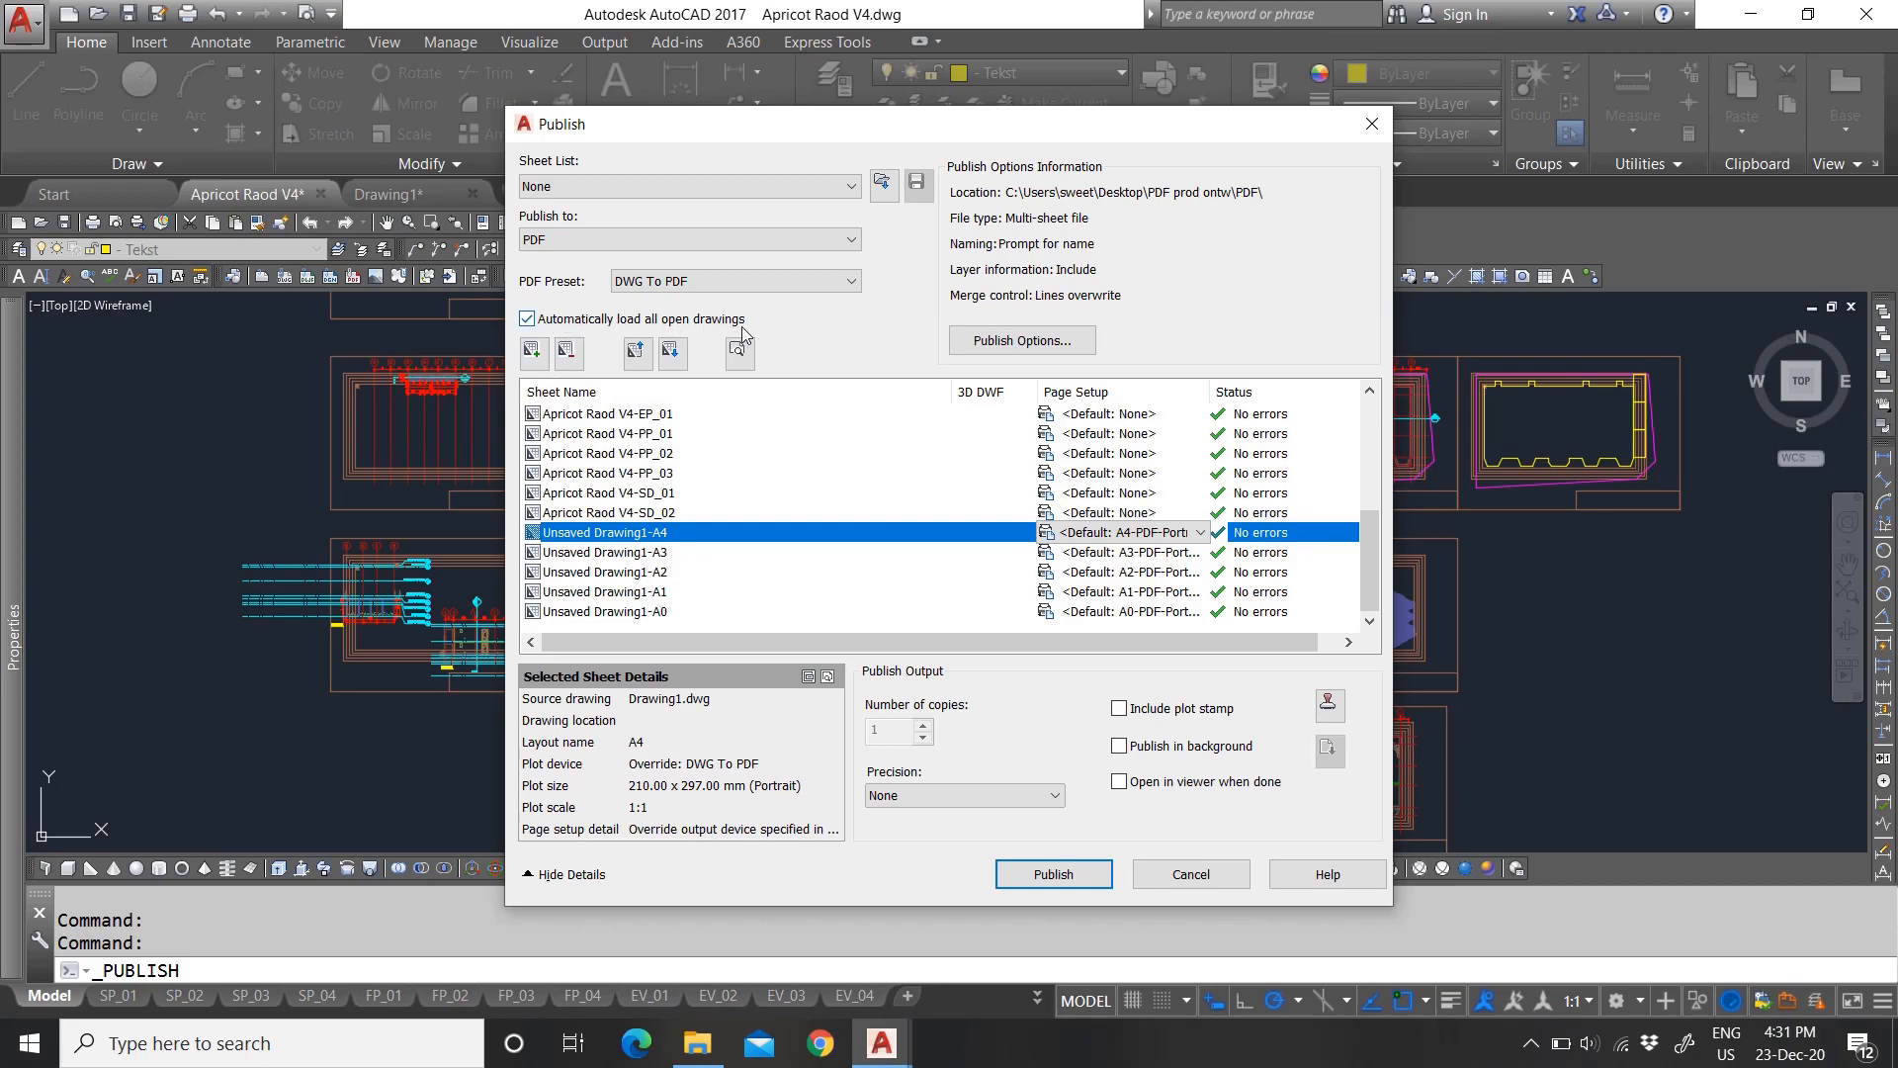
left_click(527, 319)
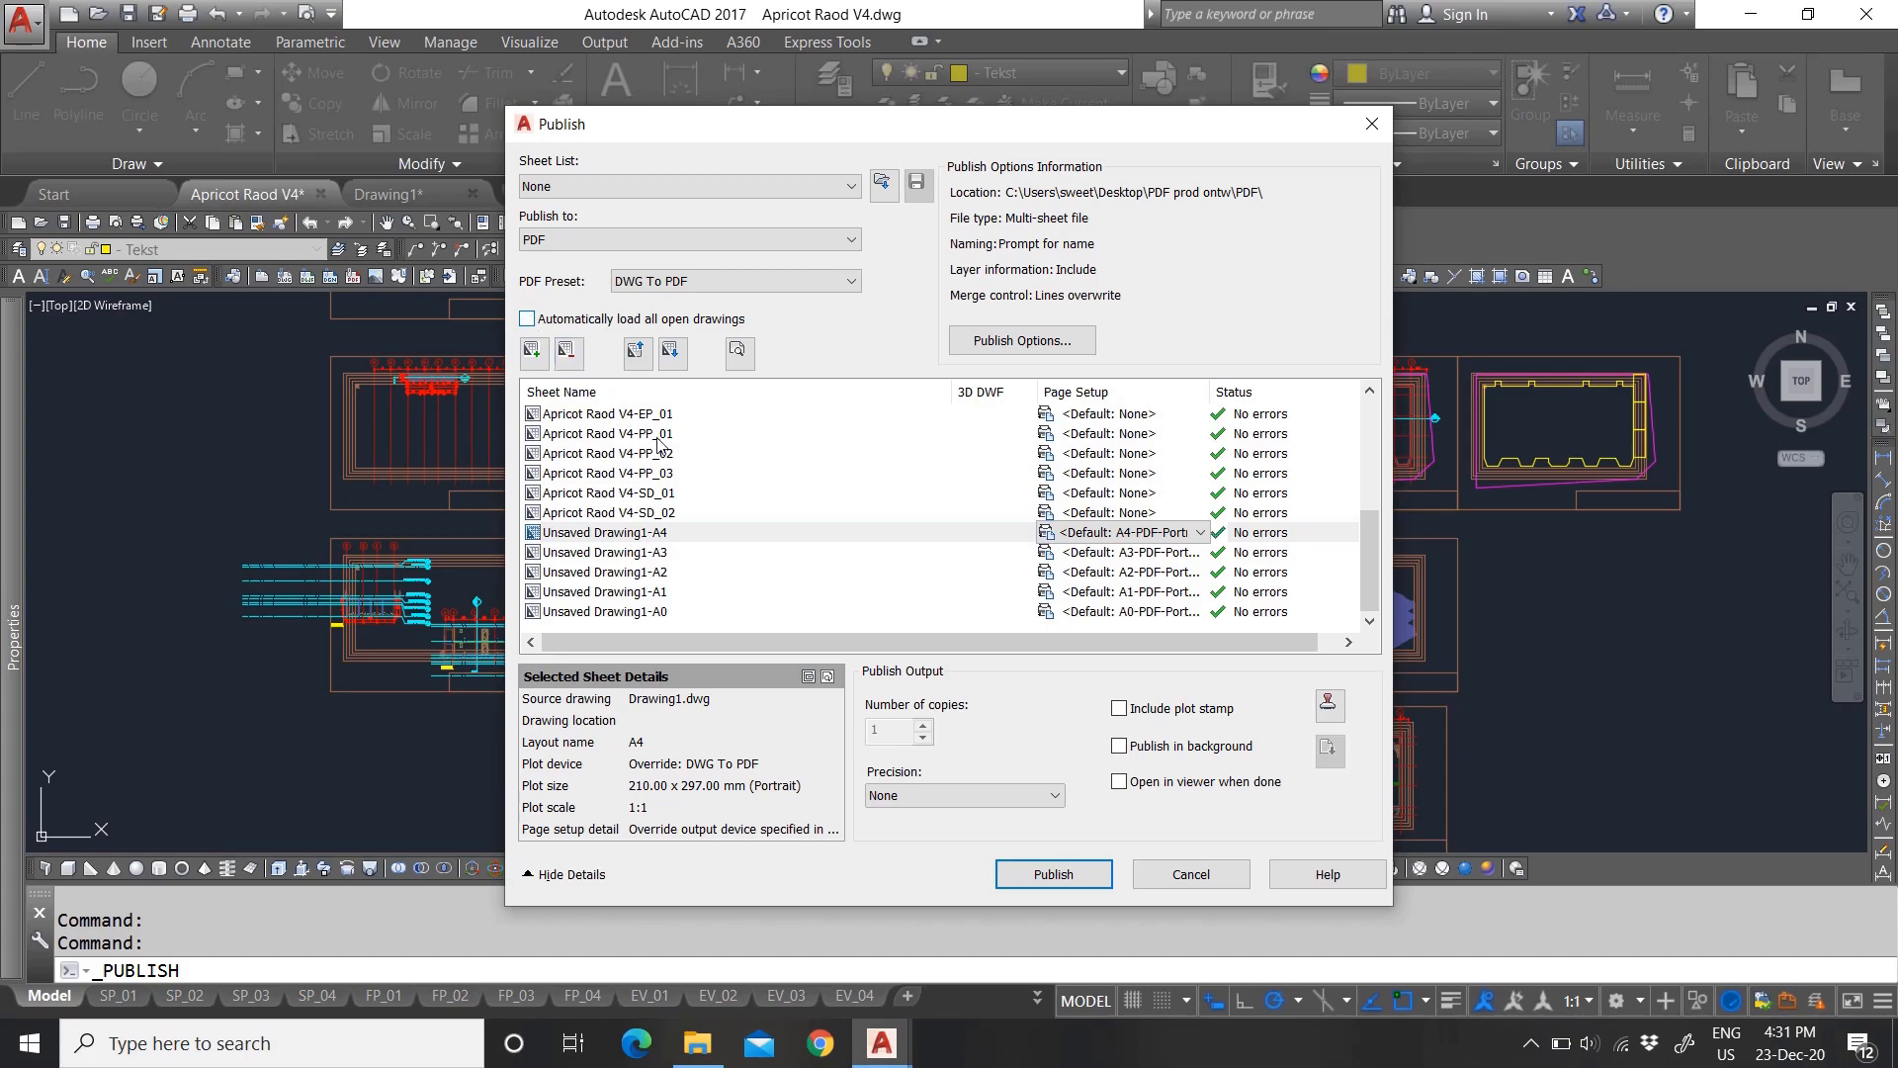
Step: Remove the unsaved Drawing1 sheets A4, A3, A2, A1 and A0 from the publish list
left_click(634, 534)
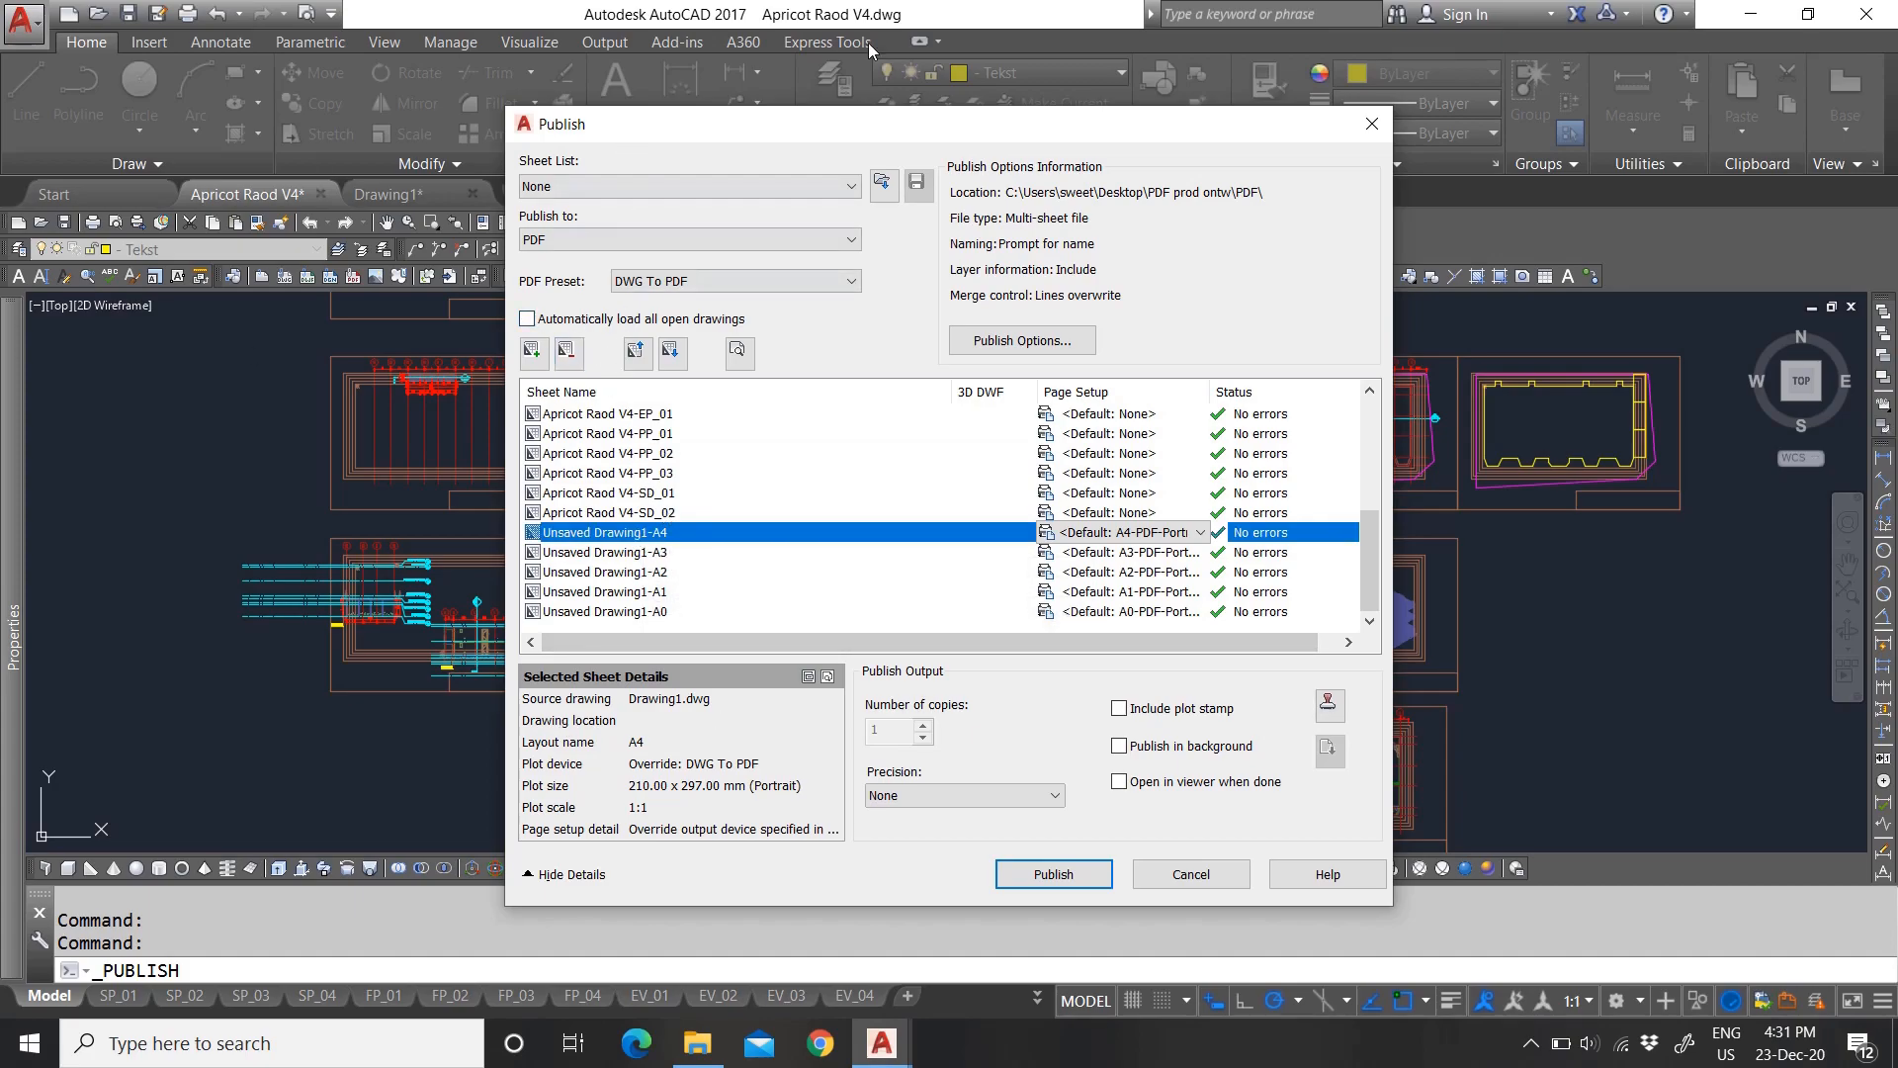
left_click(568, 354)
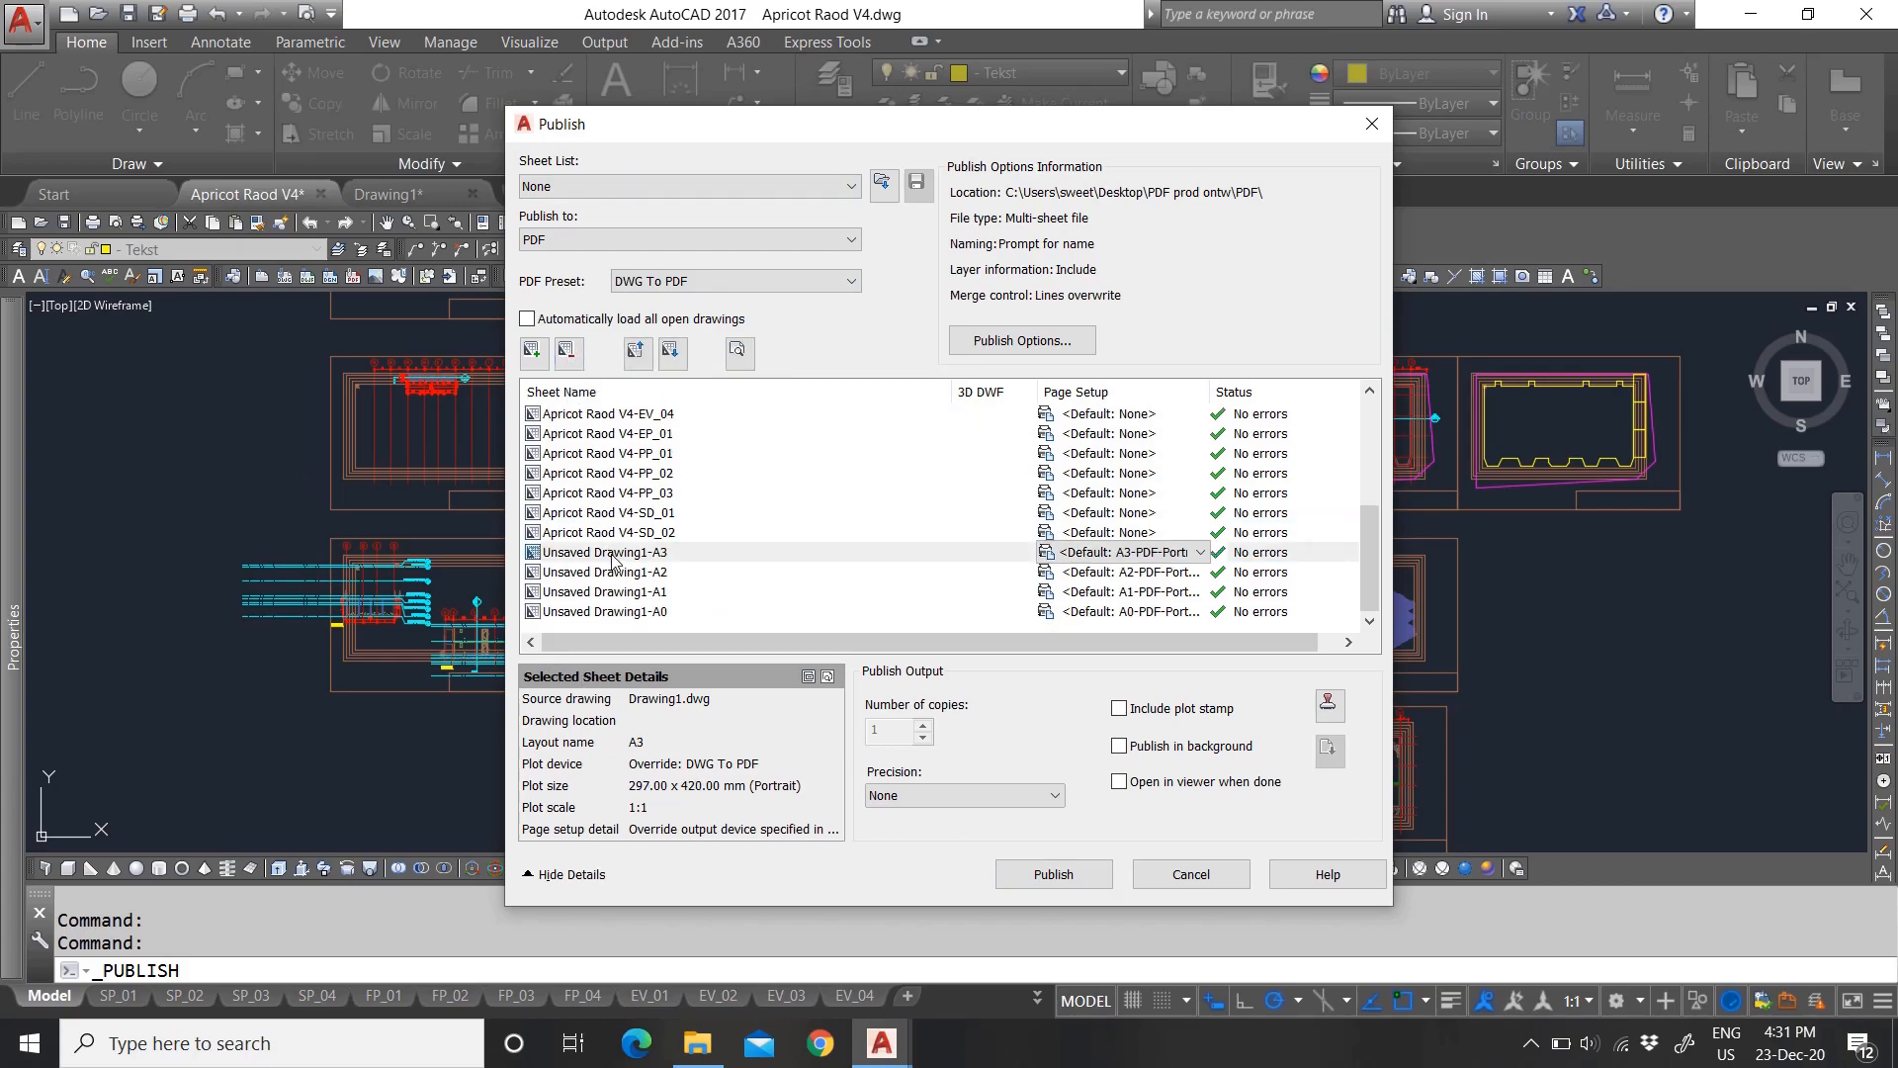
left_click(569, 354)
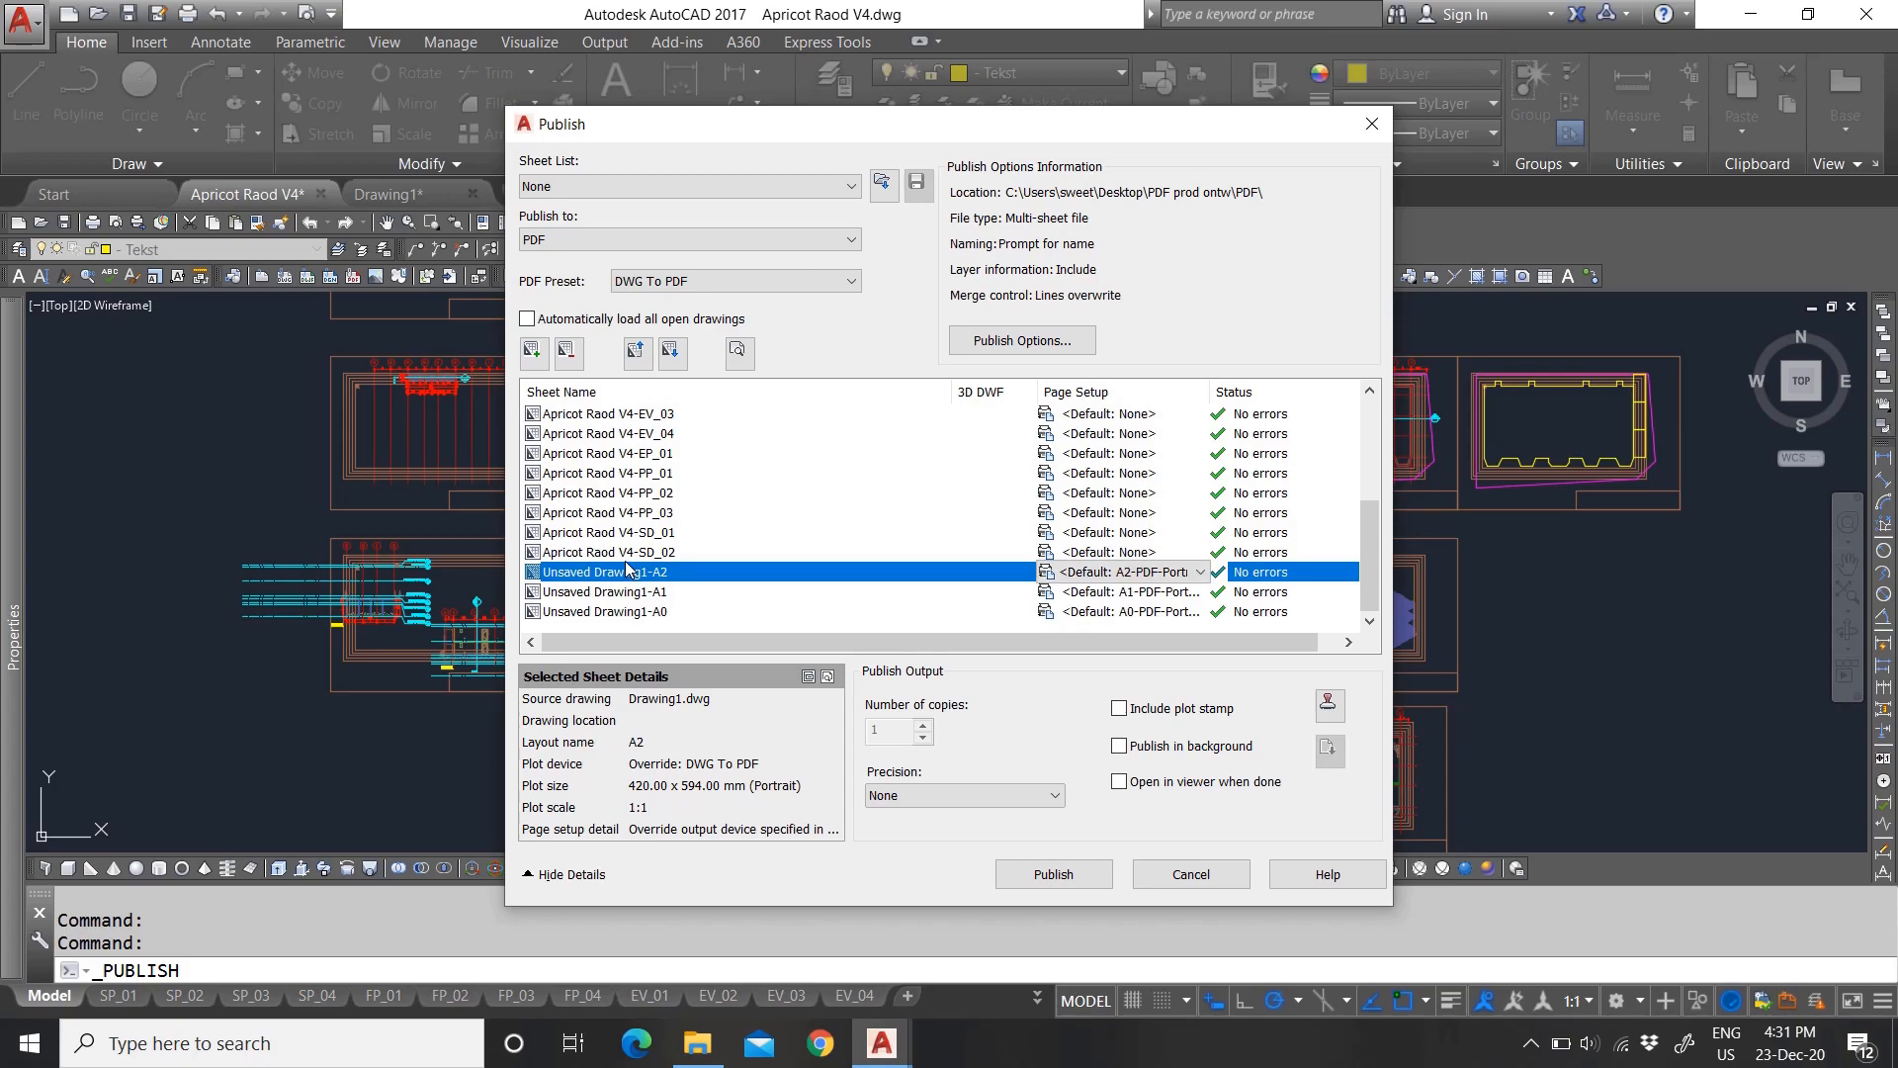
left_click(570, 358)
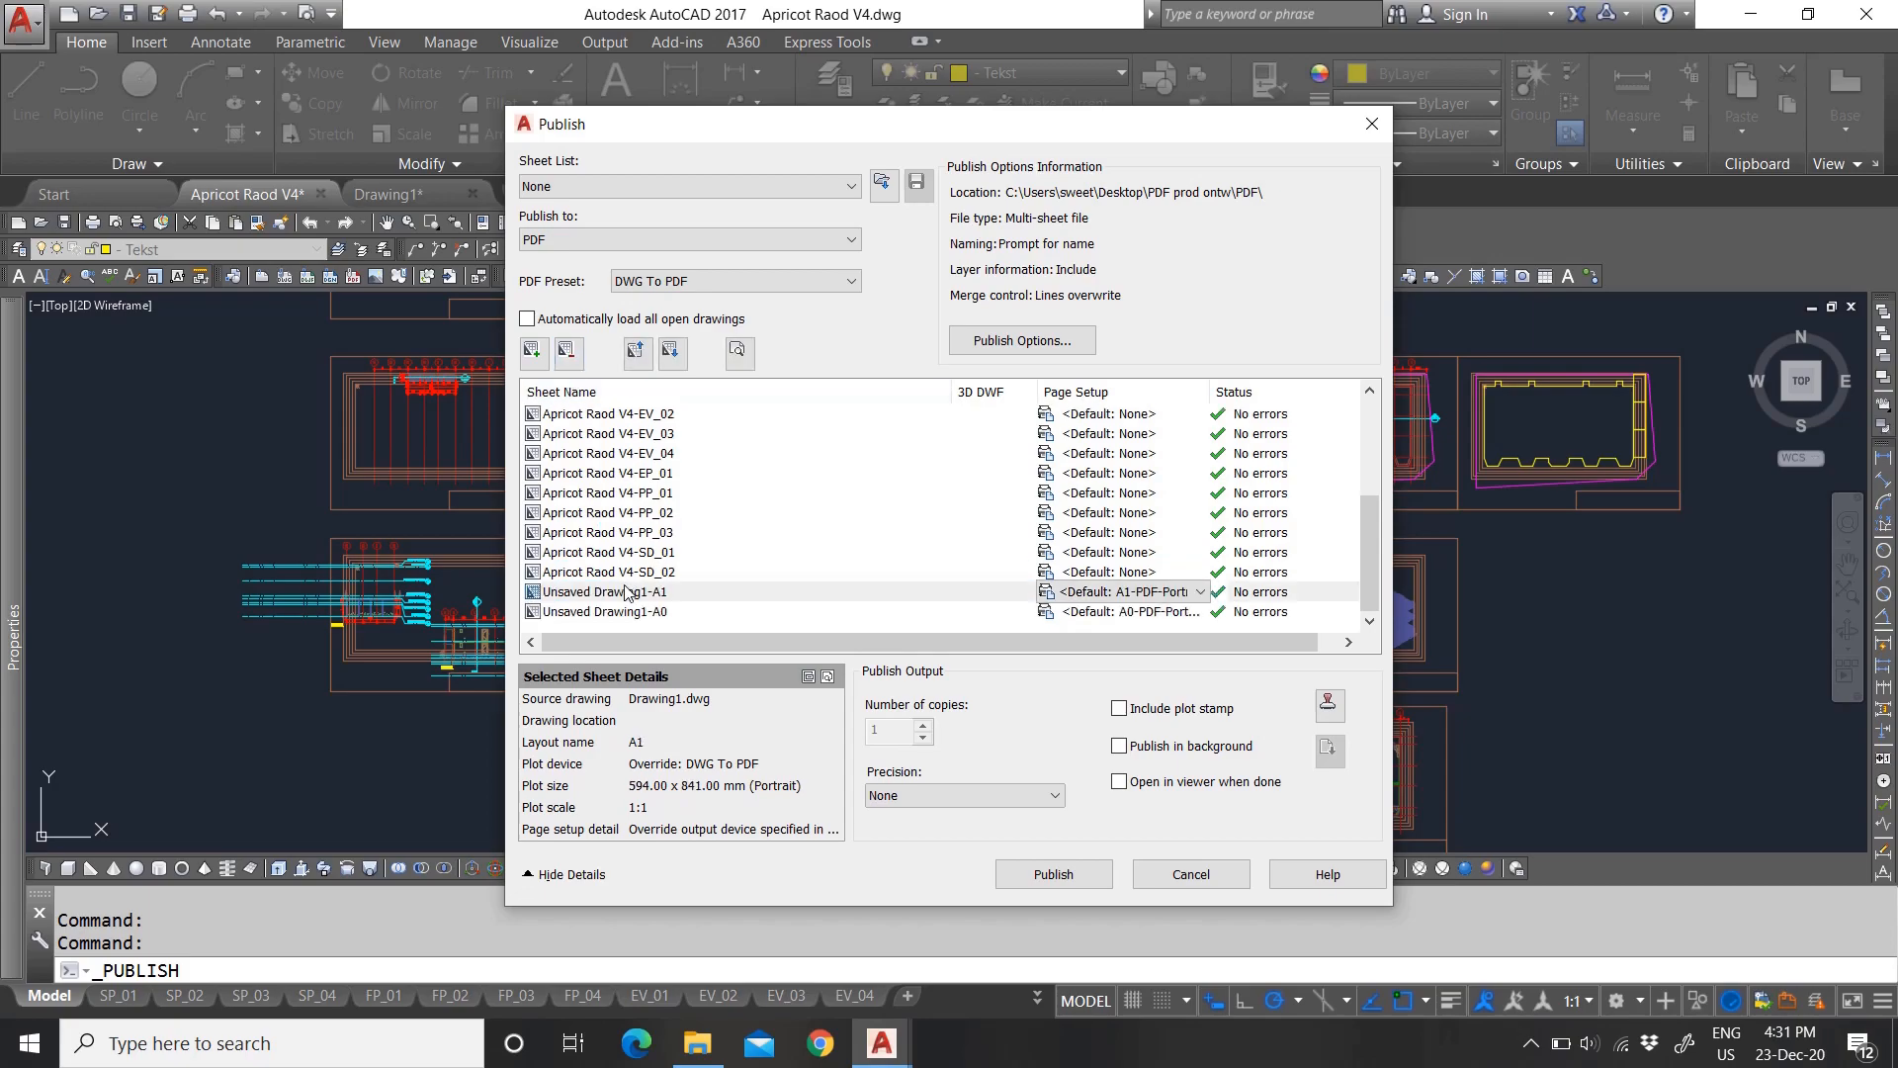
left_click(566, 354)
left_click(567, 353)
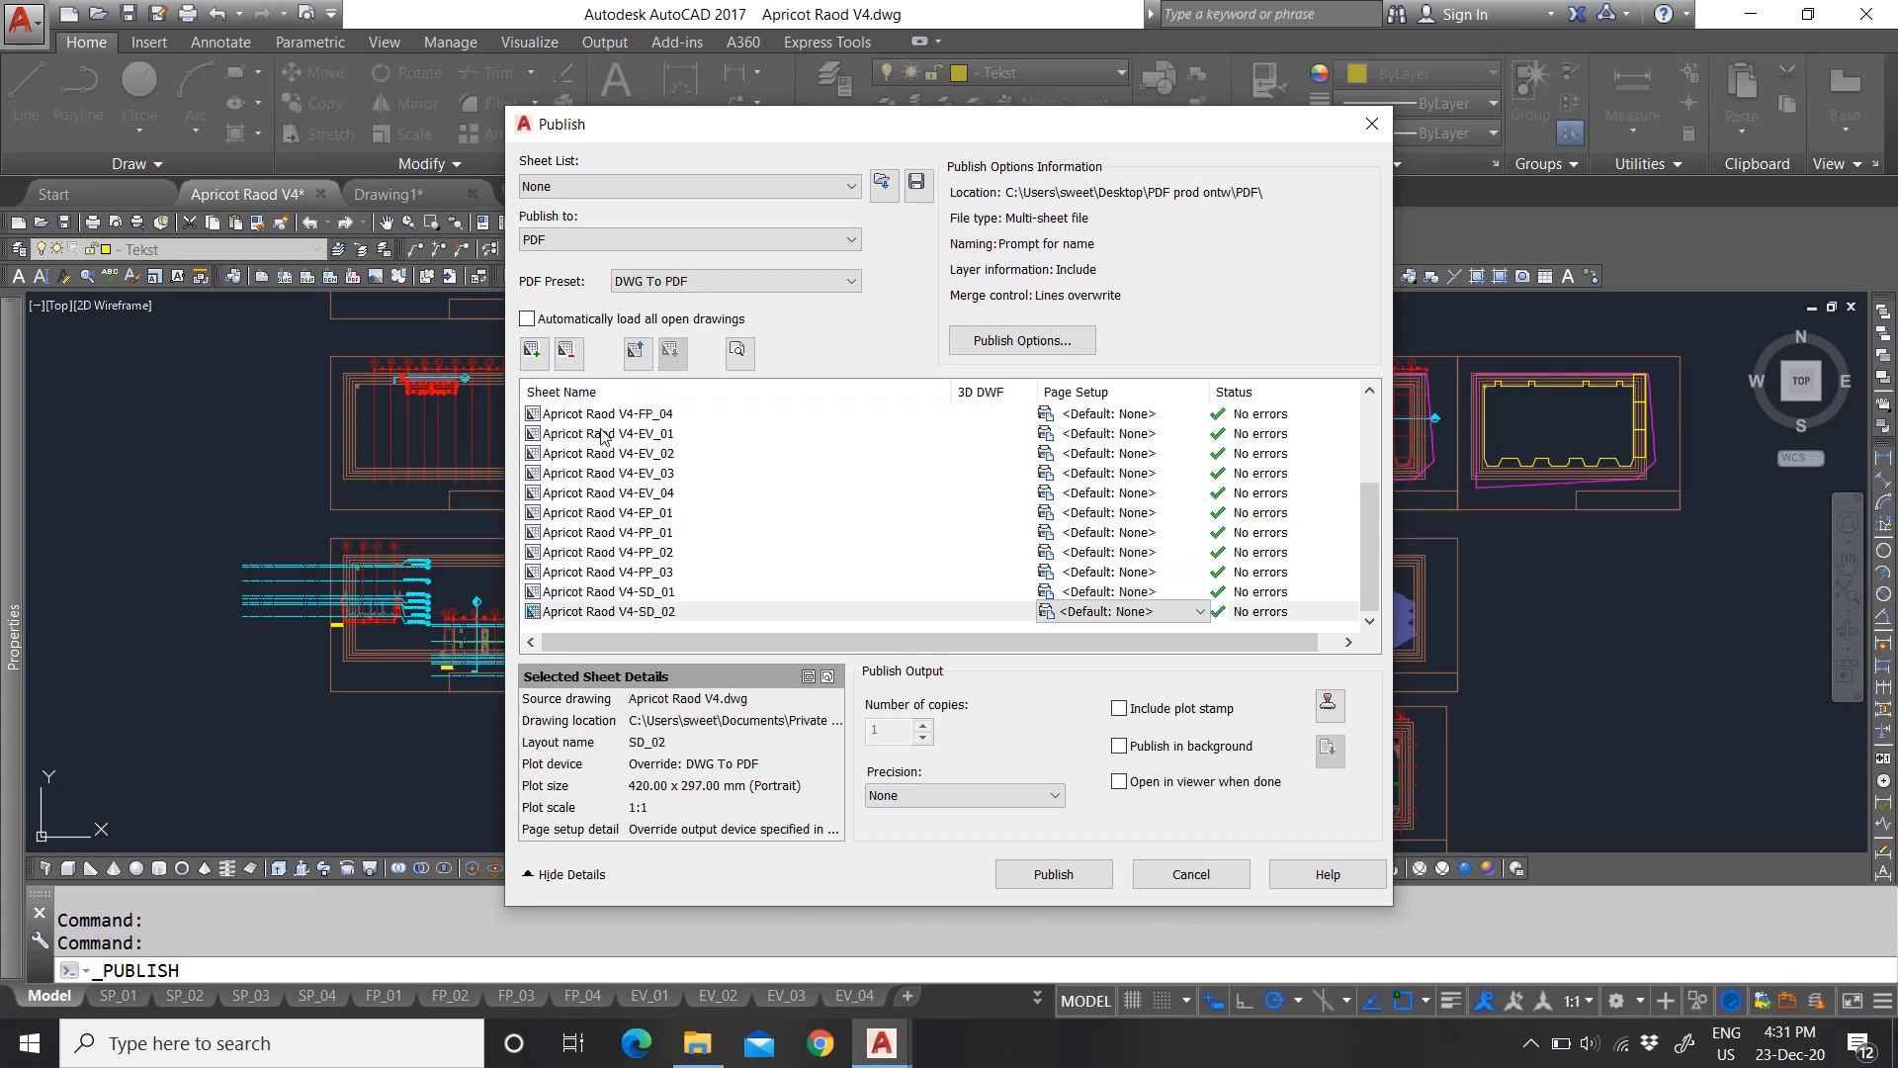
Step: Review the remaining Apricot Raod V4 sheets in the publish list, from SP_01 through the SD sheets
left_click(644, 415)
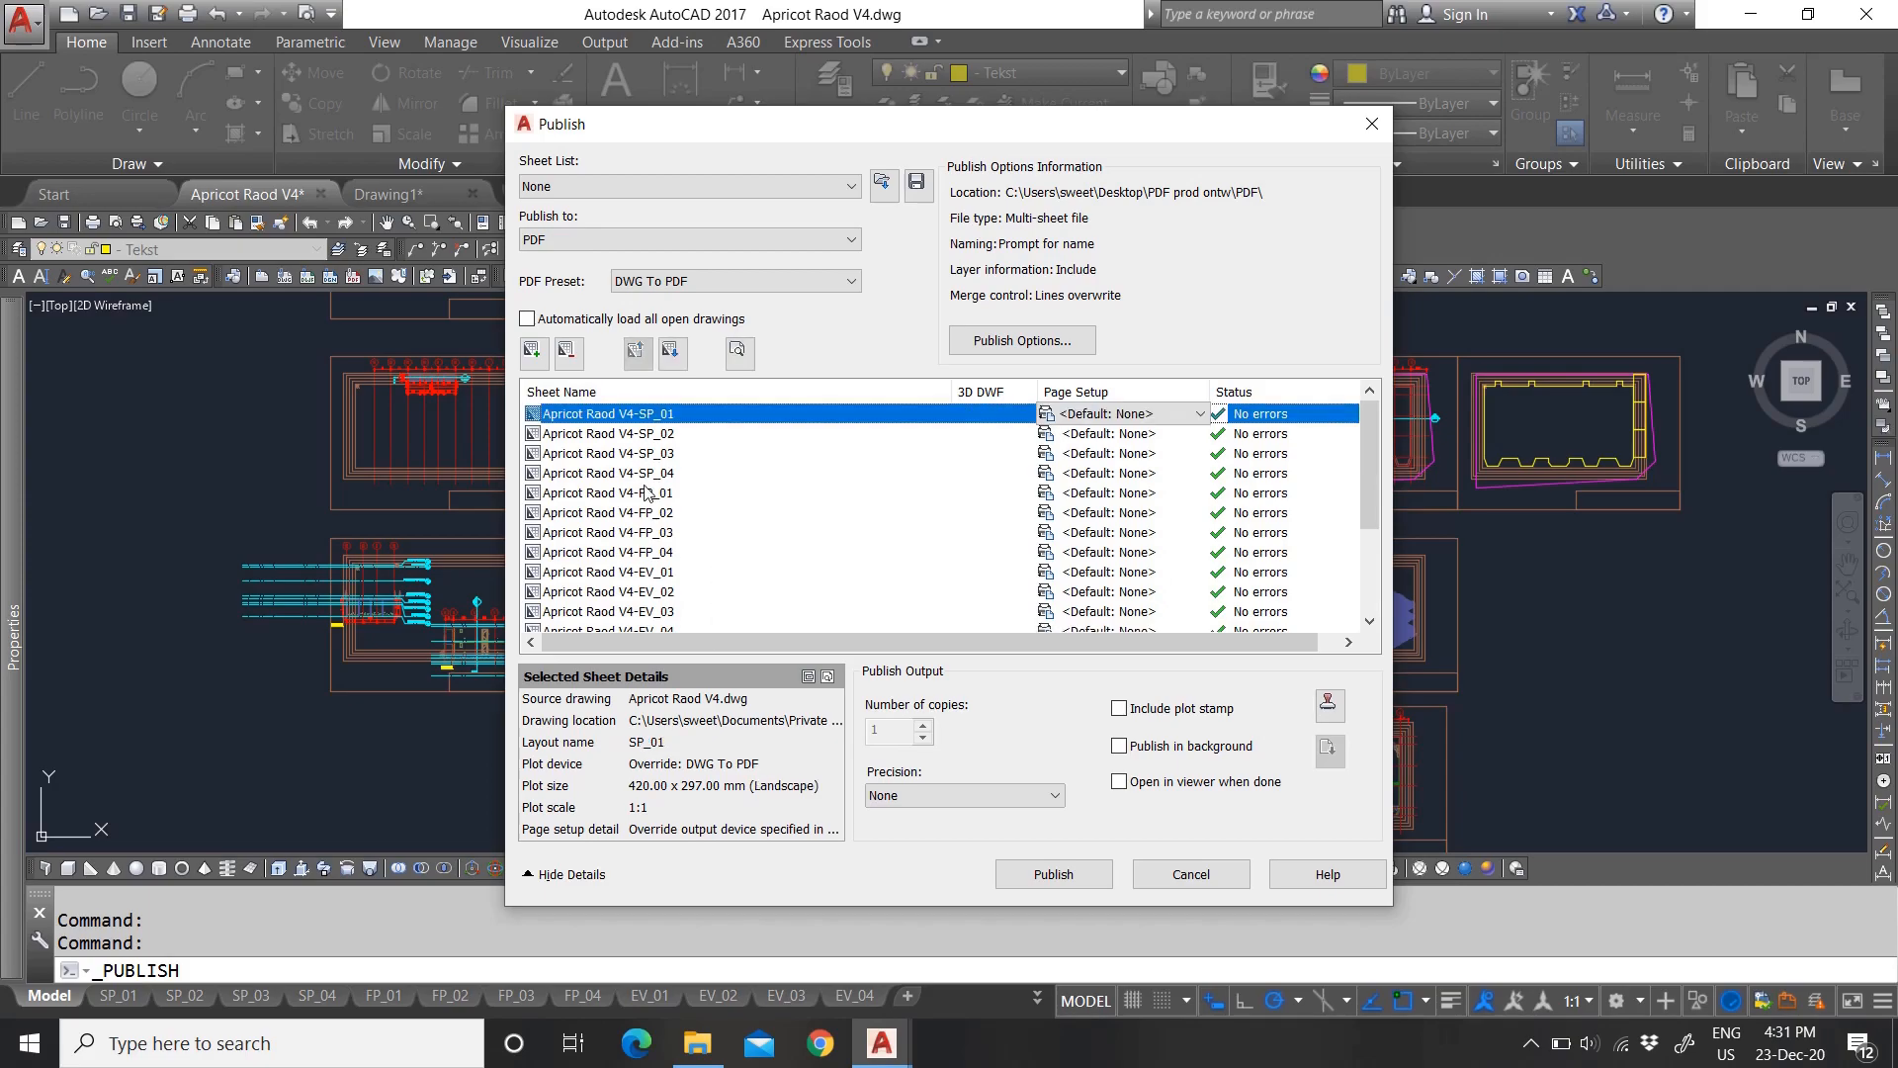
left_click(645, 513, "shift")
left_click(715, 573)
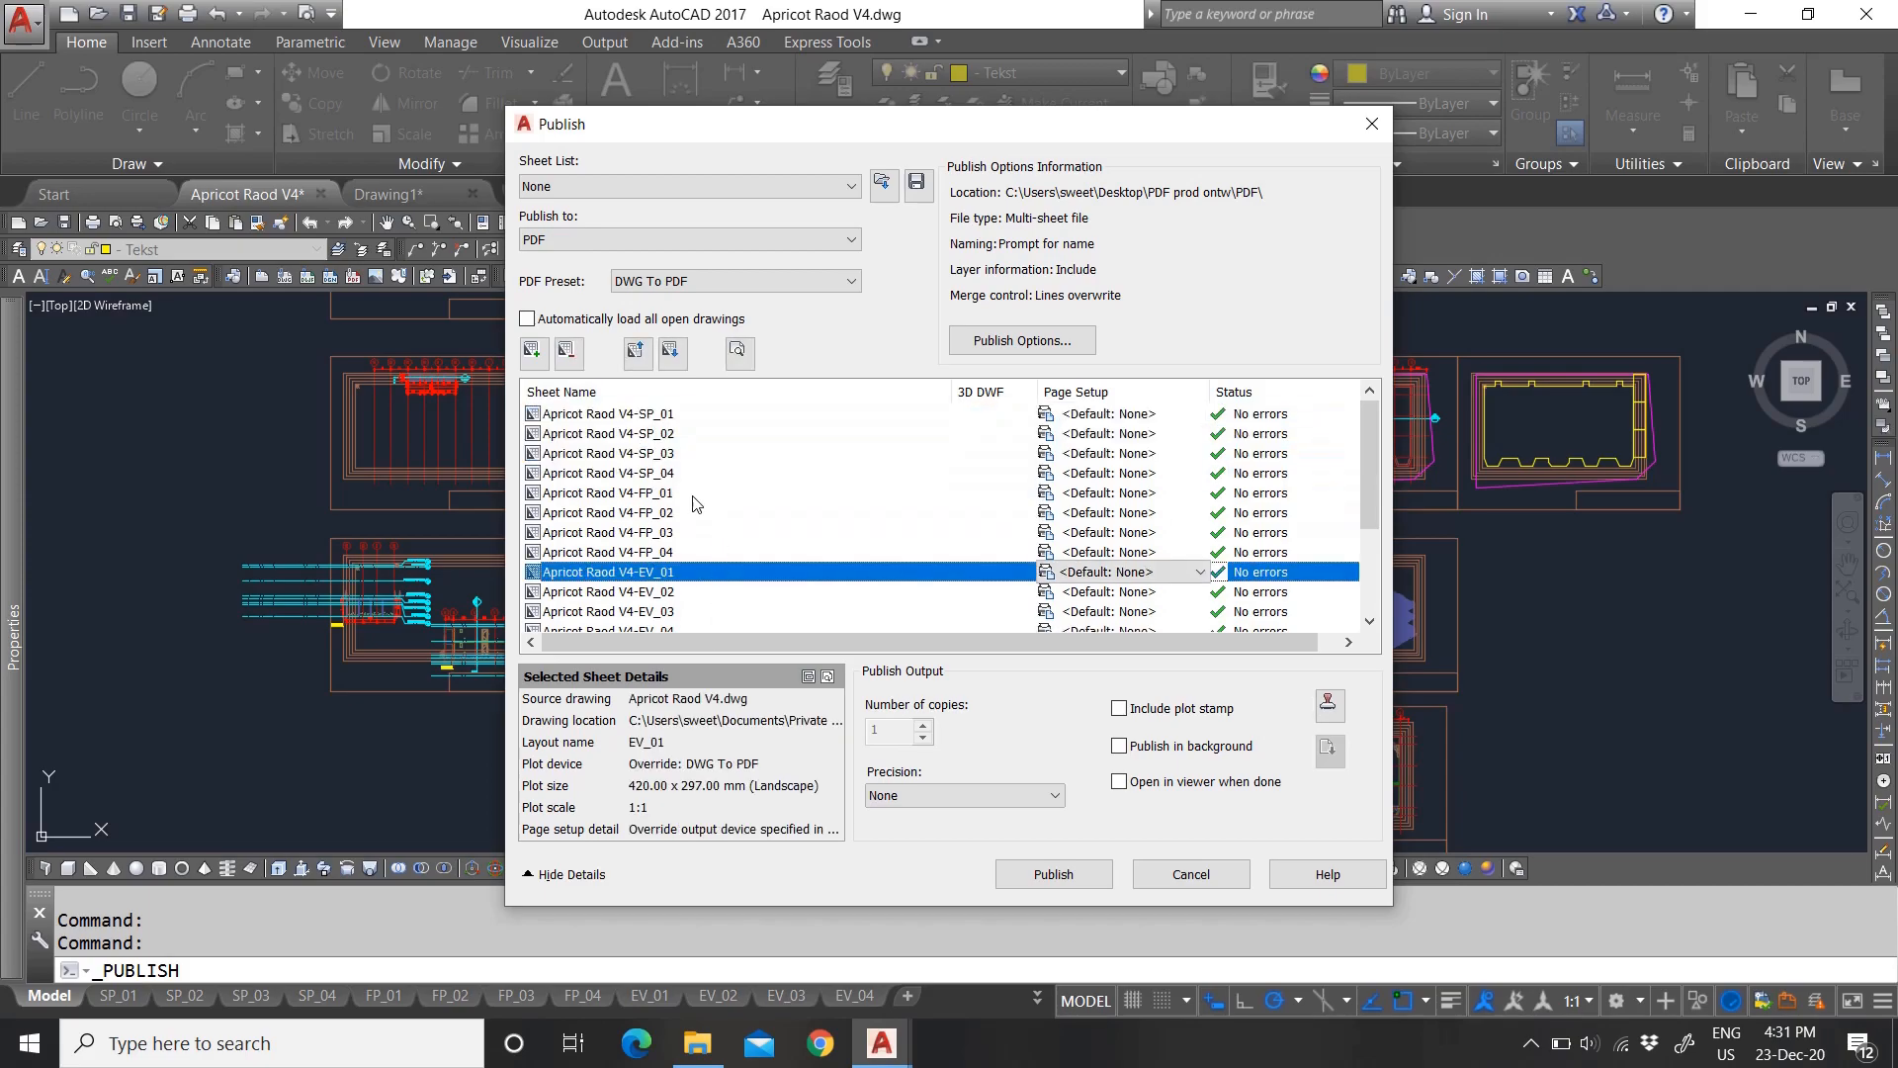
scroll(716, 571, "down", 3)
scroll(713, 560, "up", 3)
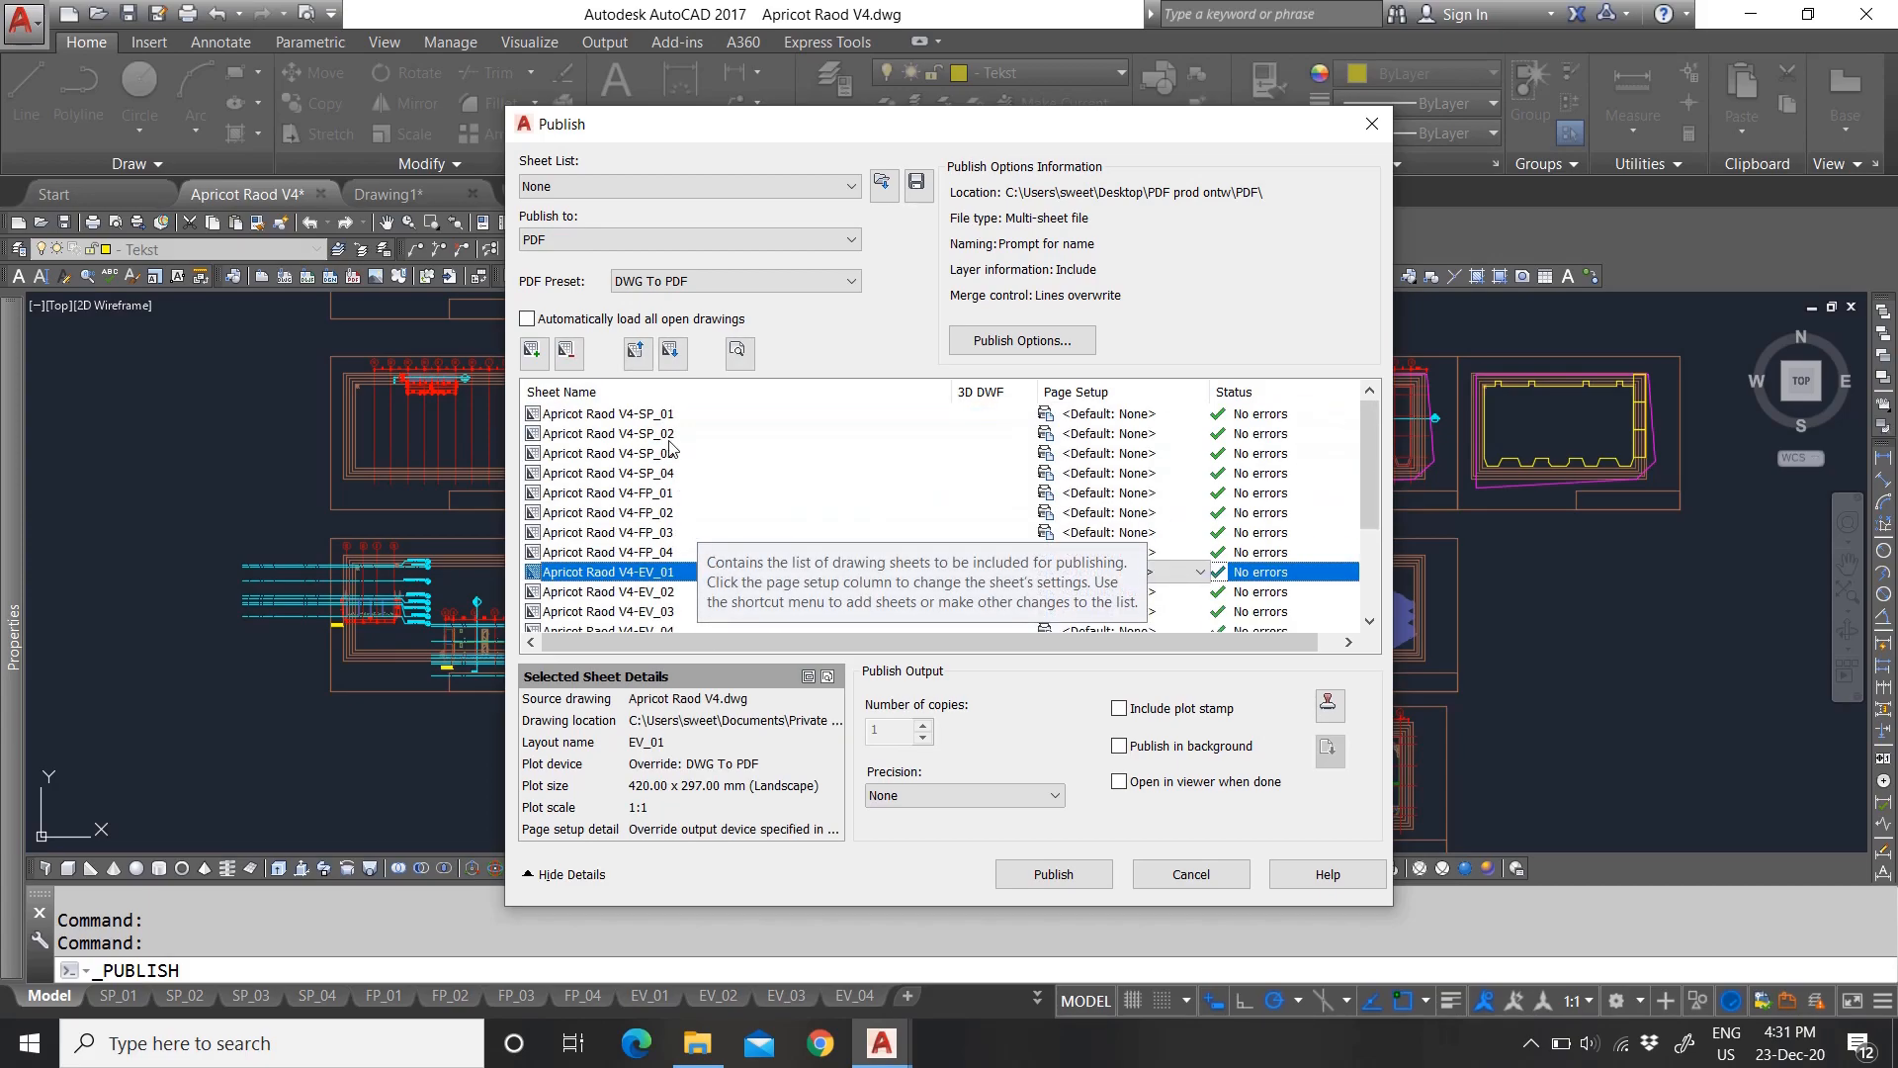
scroll(680, 493, "down", 3)
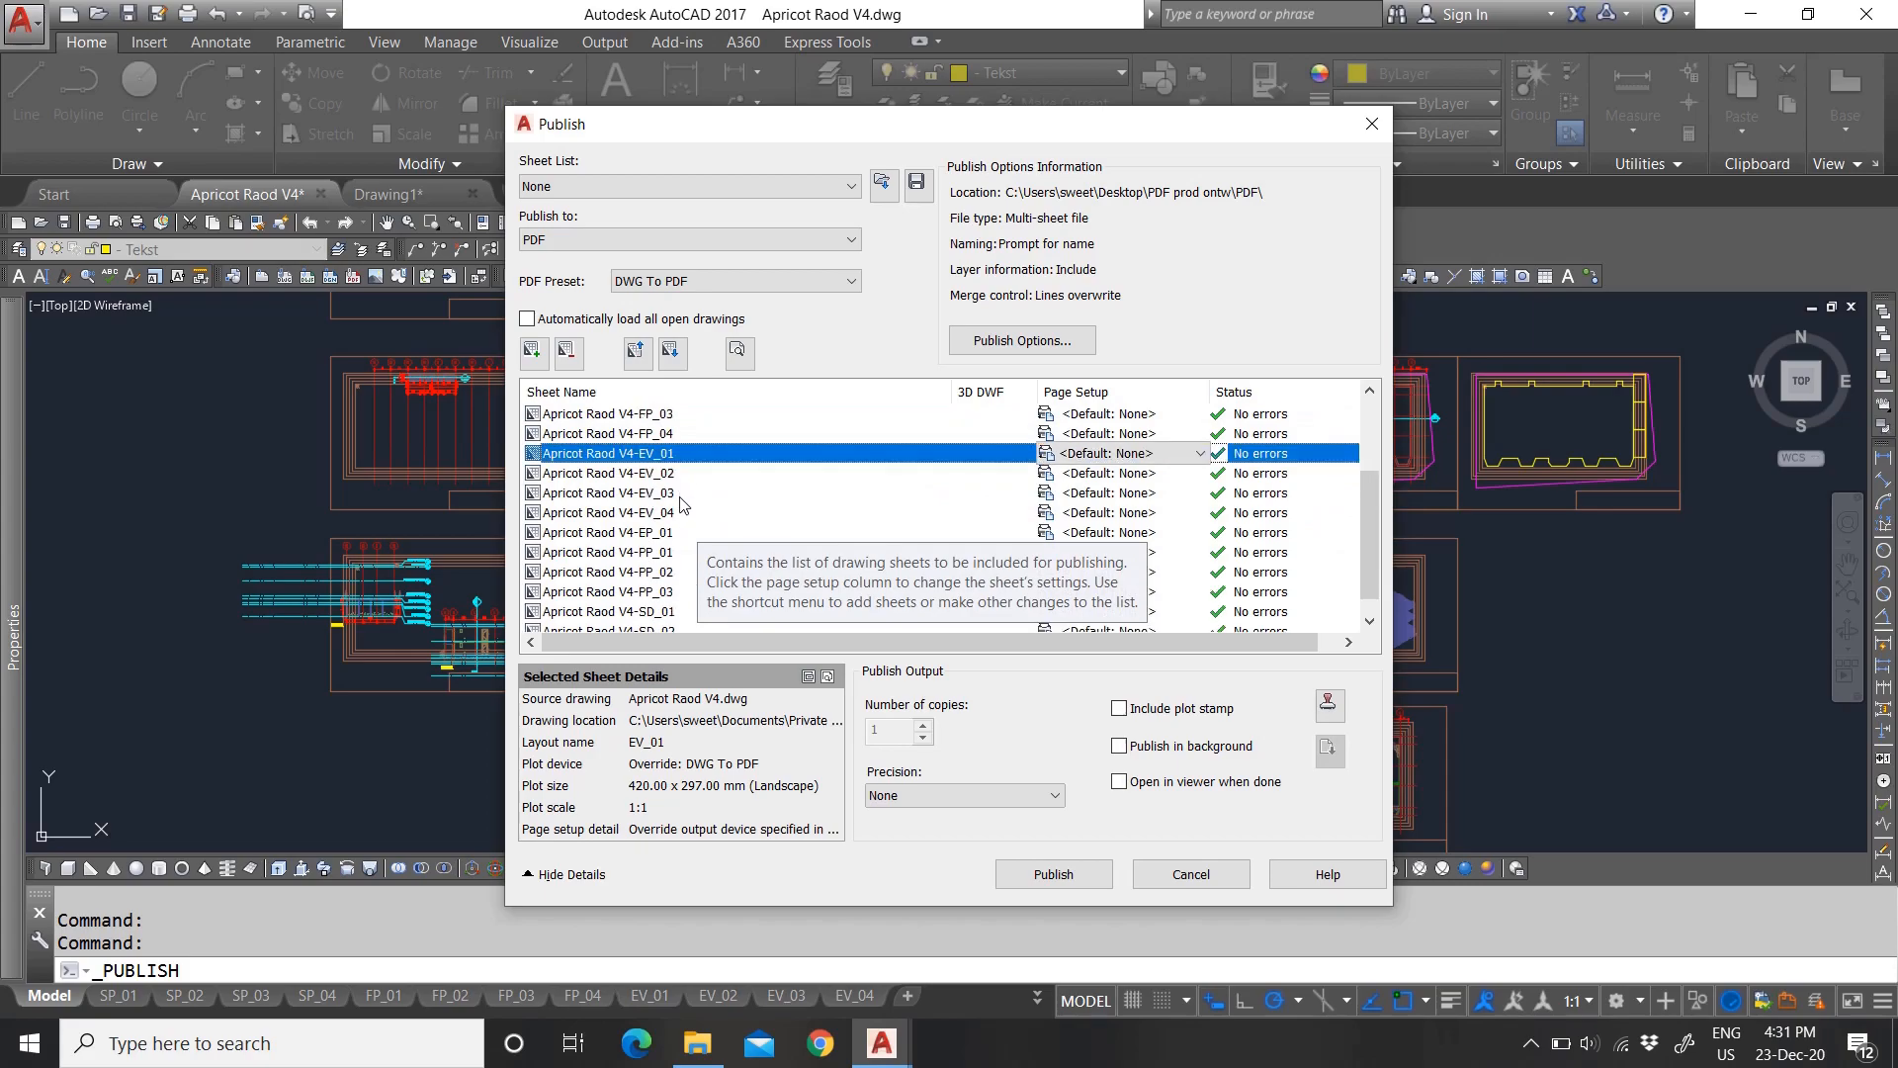
Step: Try the Publish in background option on and off, leaving background publishing disabled
left_click(1127, 753)
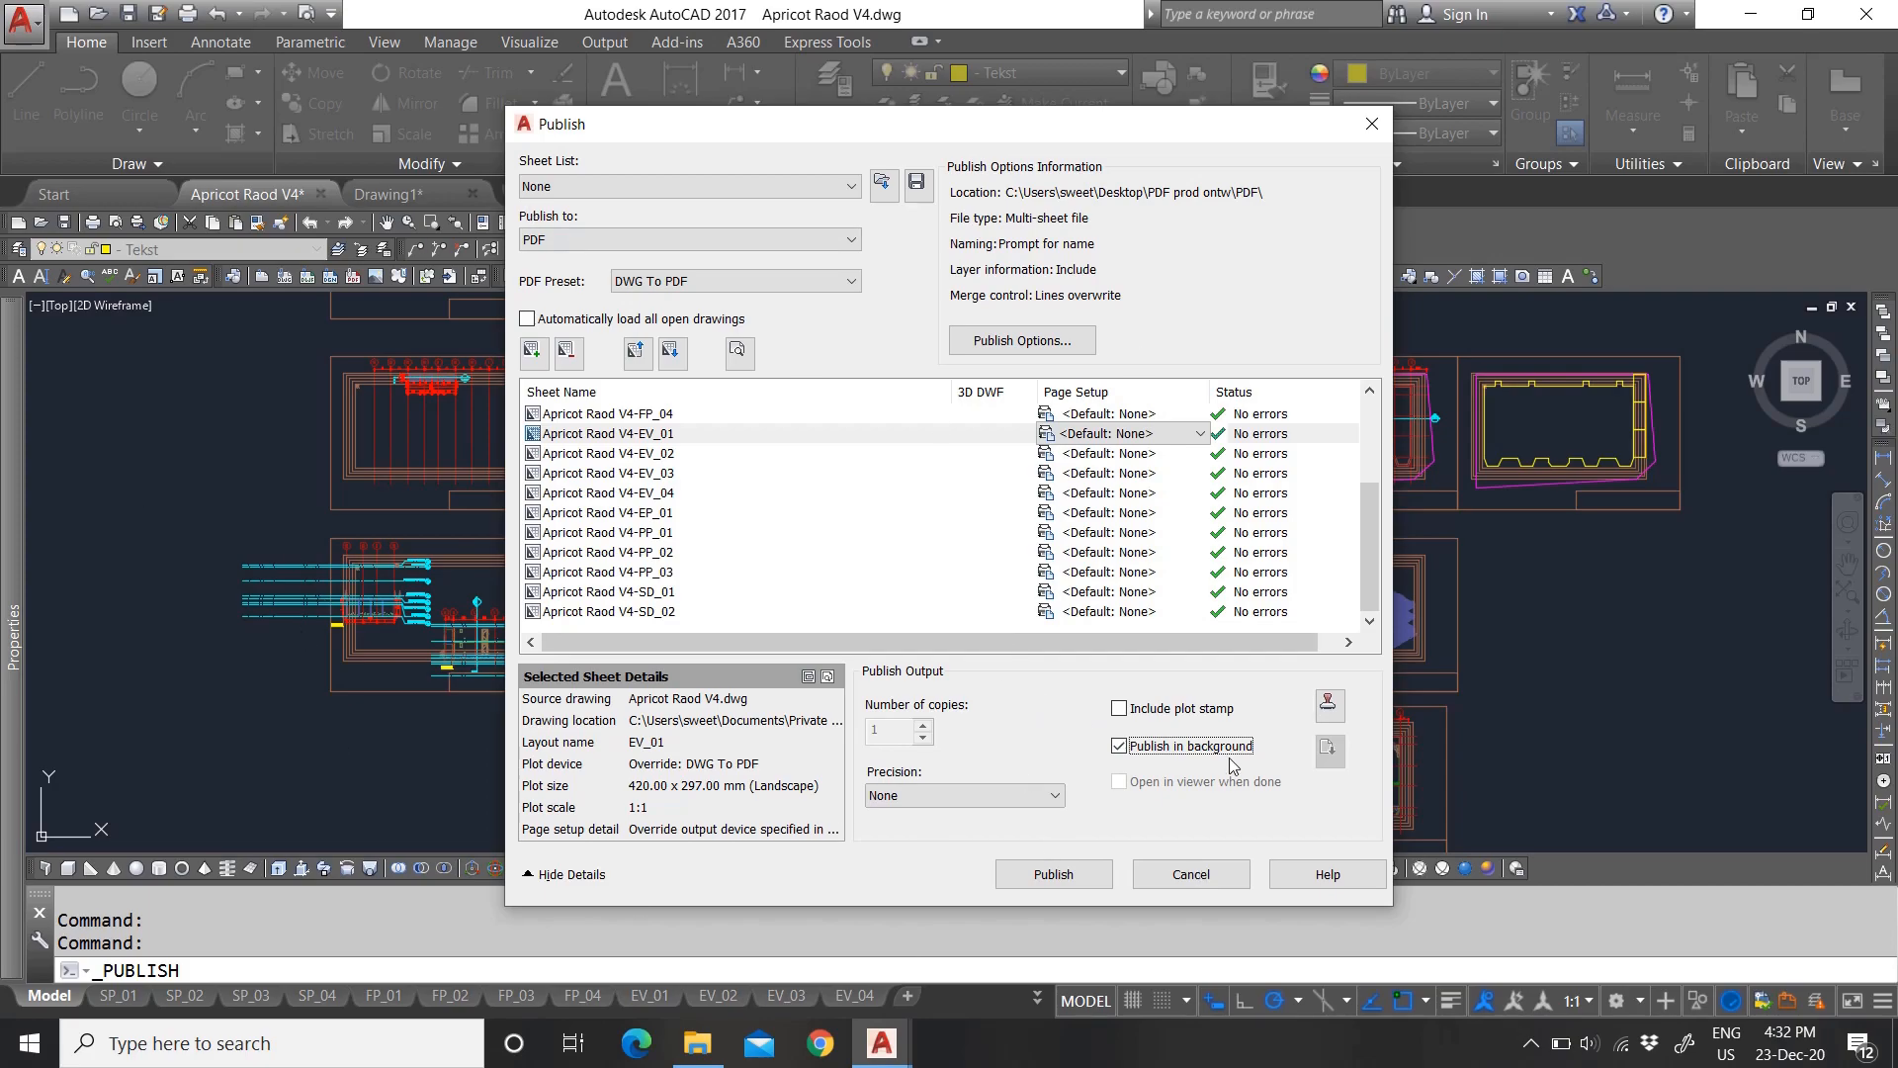
left_click(1156, 747)
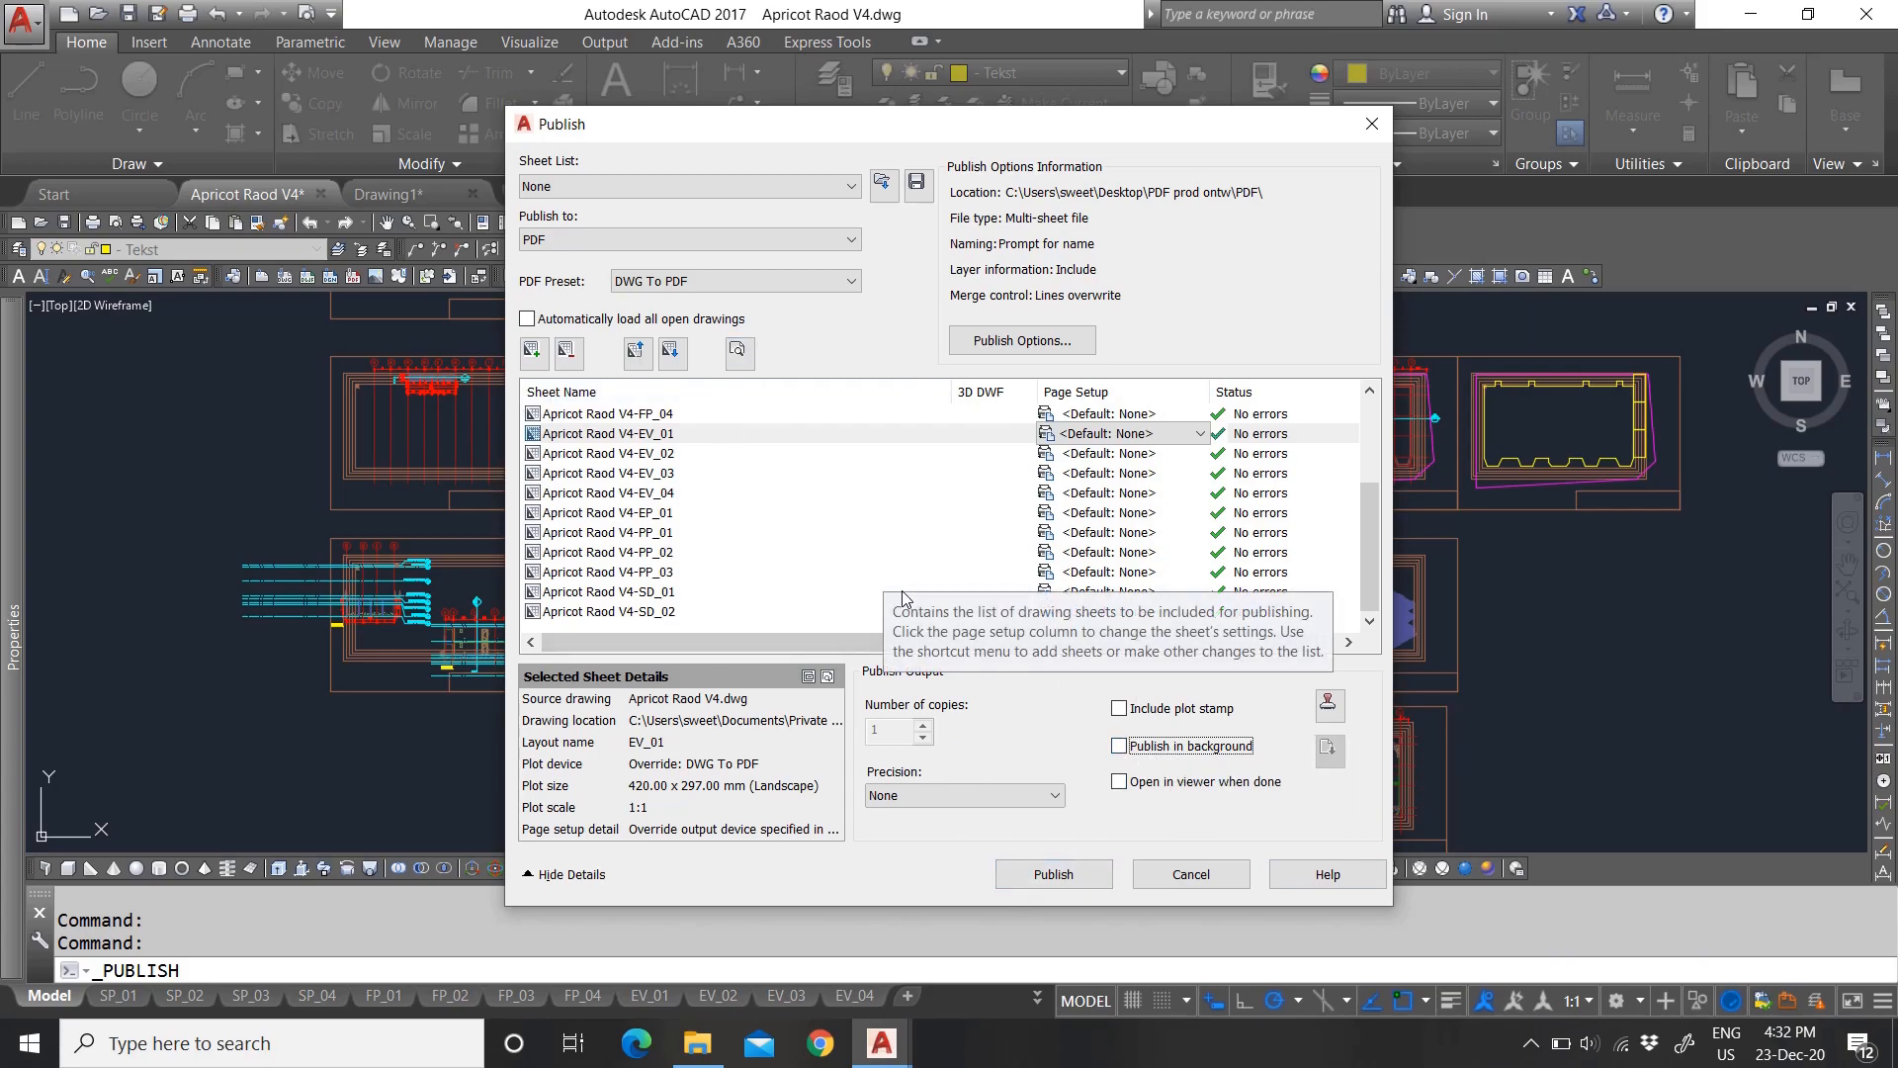
left_click(1120, 748)
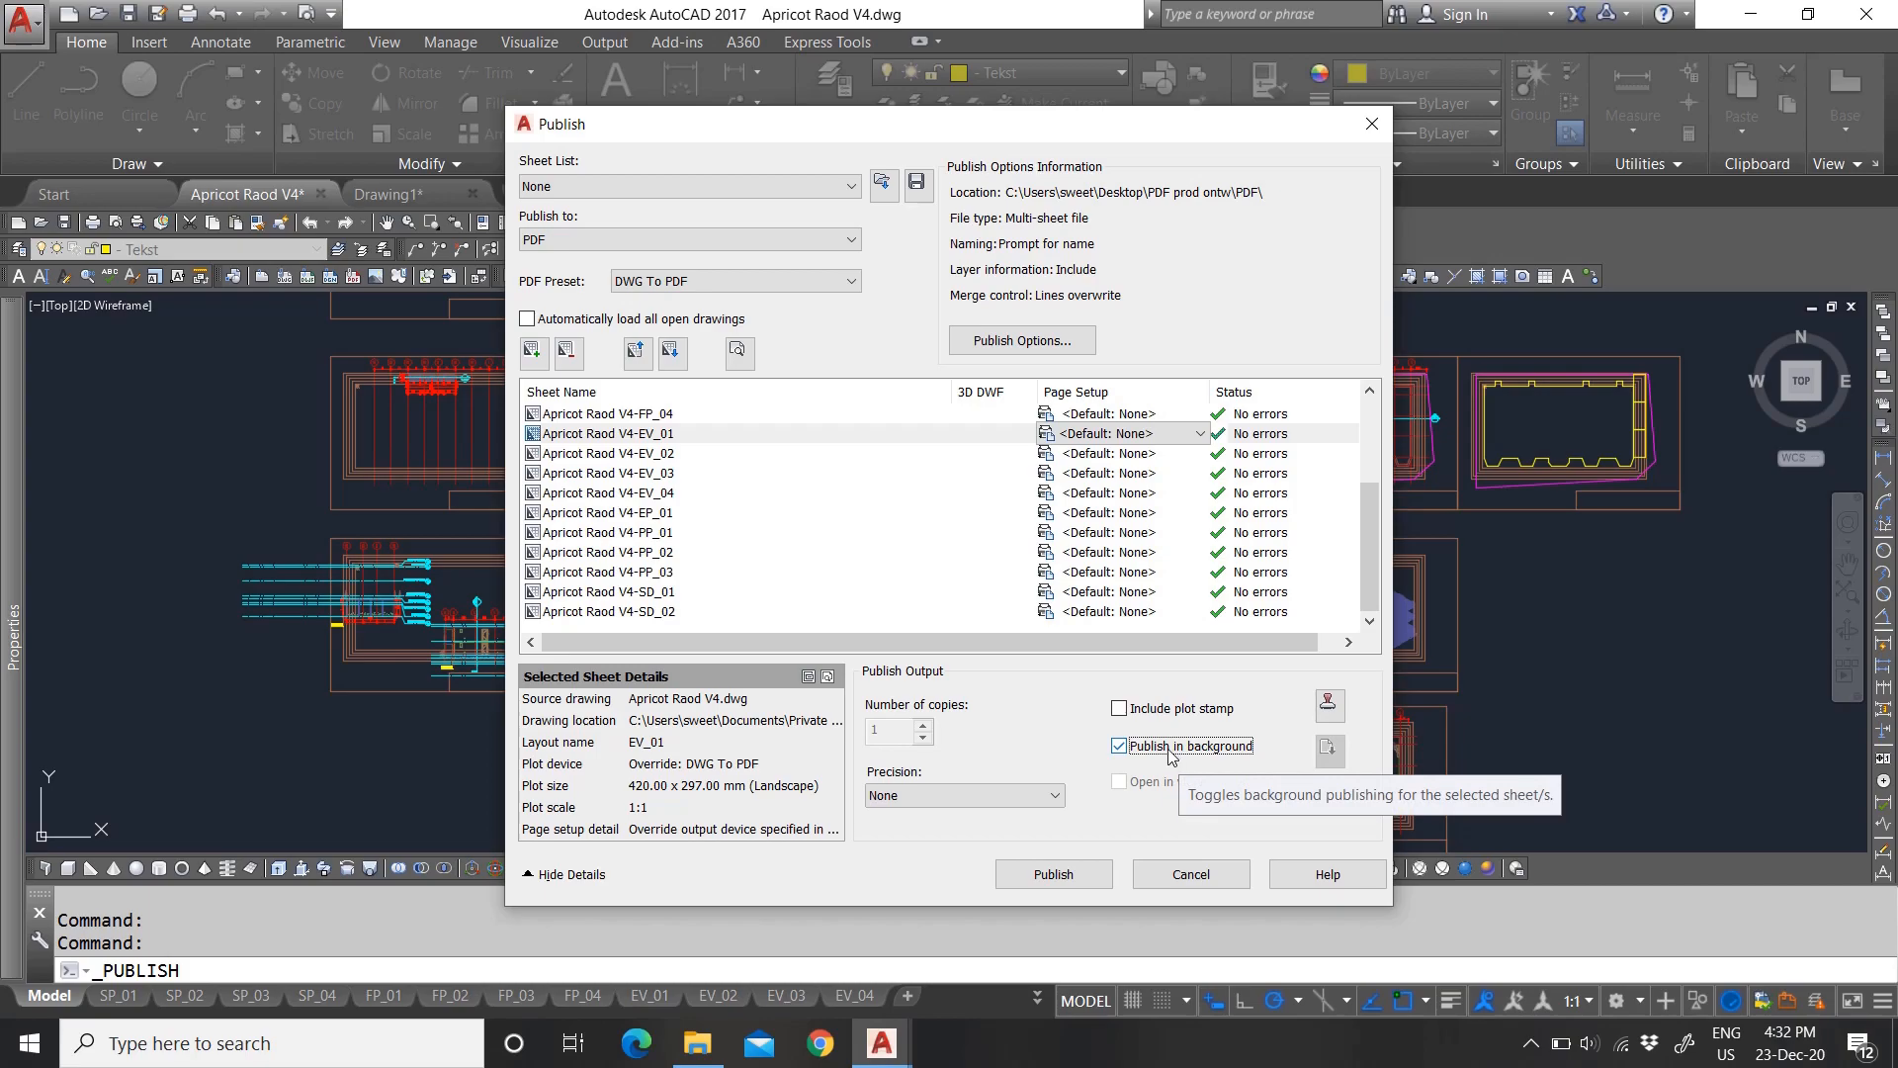
left_click(1132, 750)
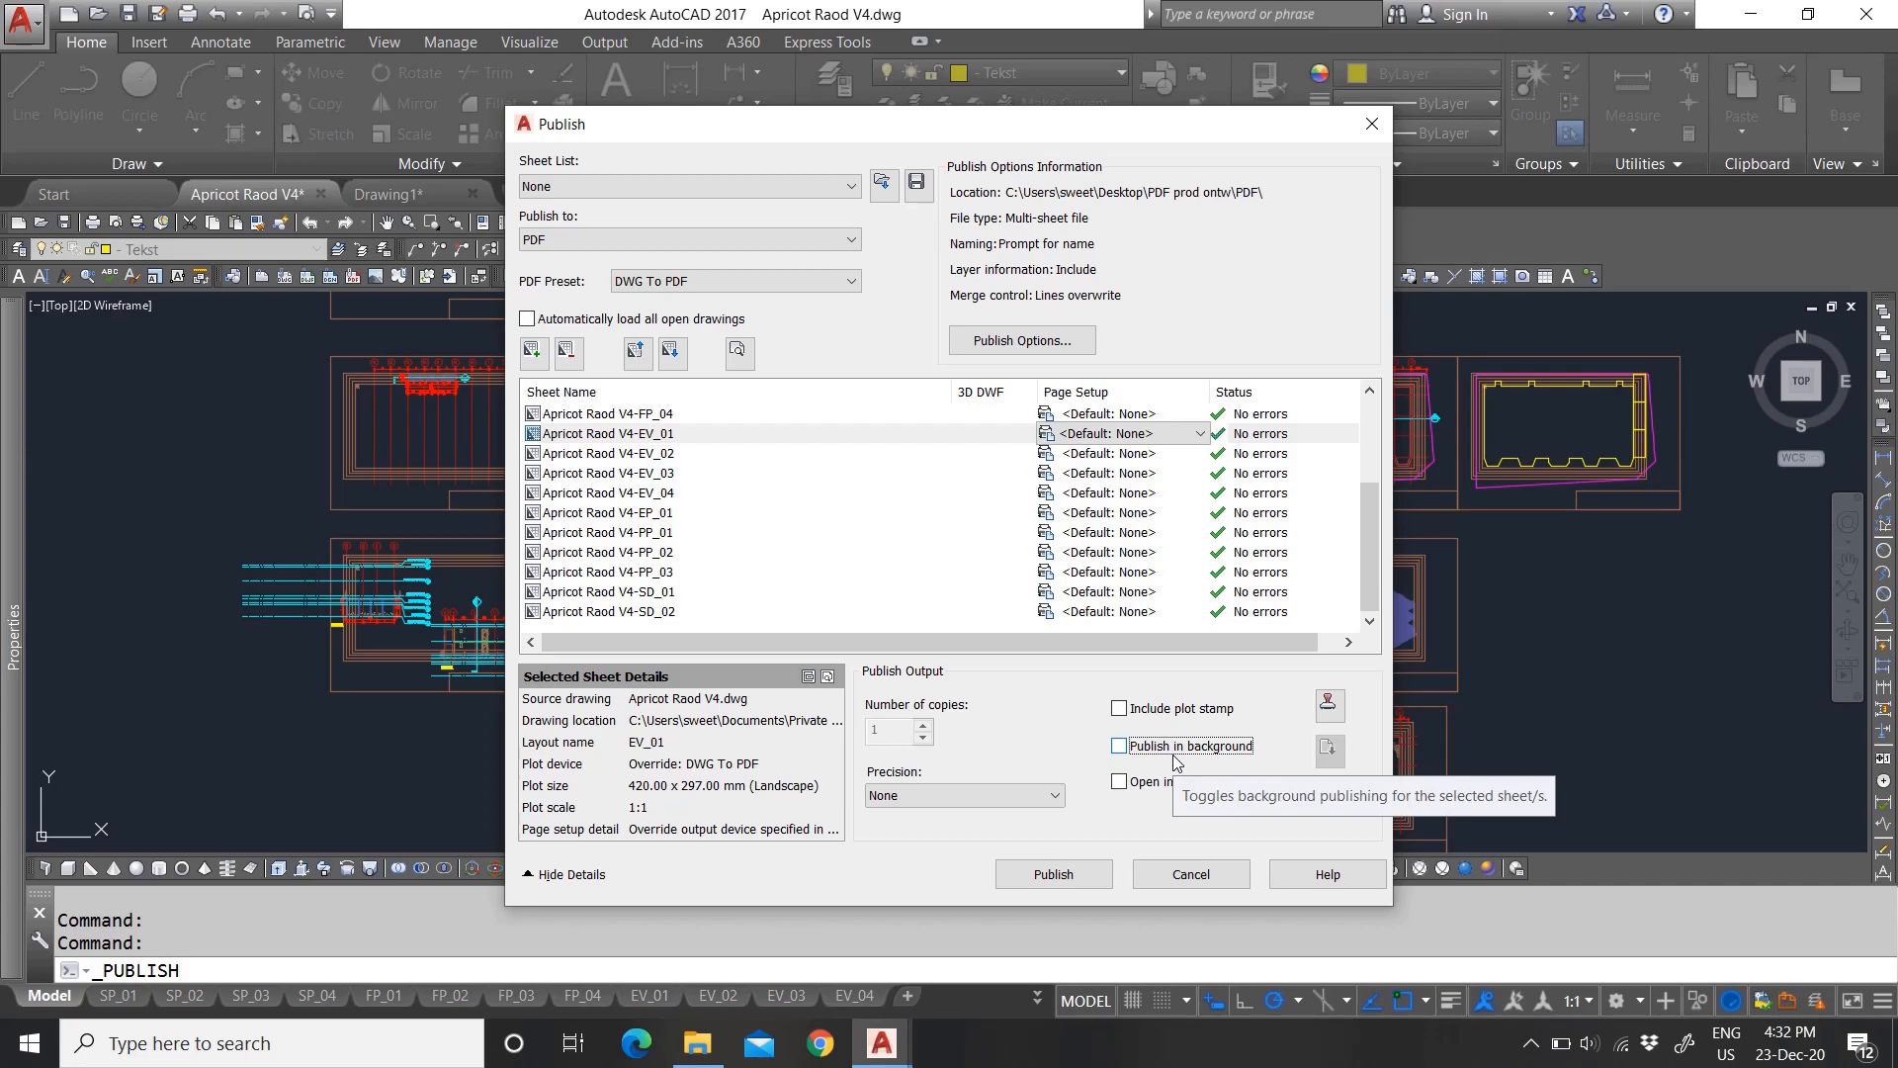
left_click(1122, 752)
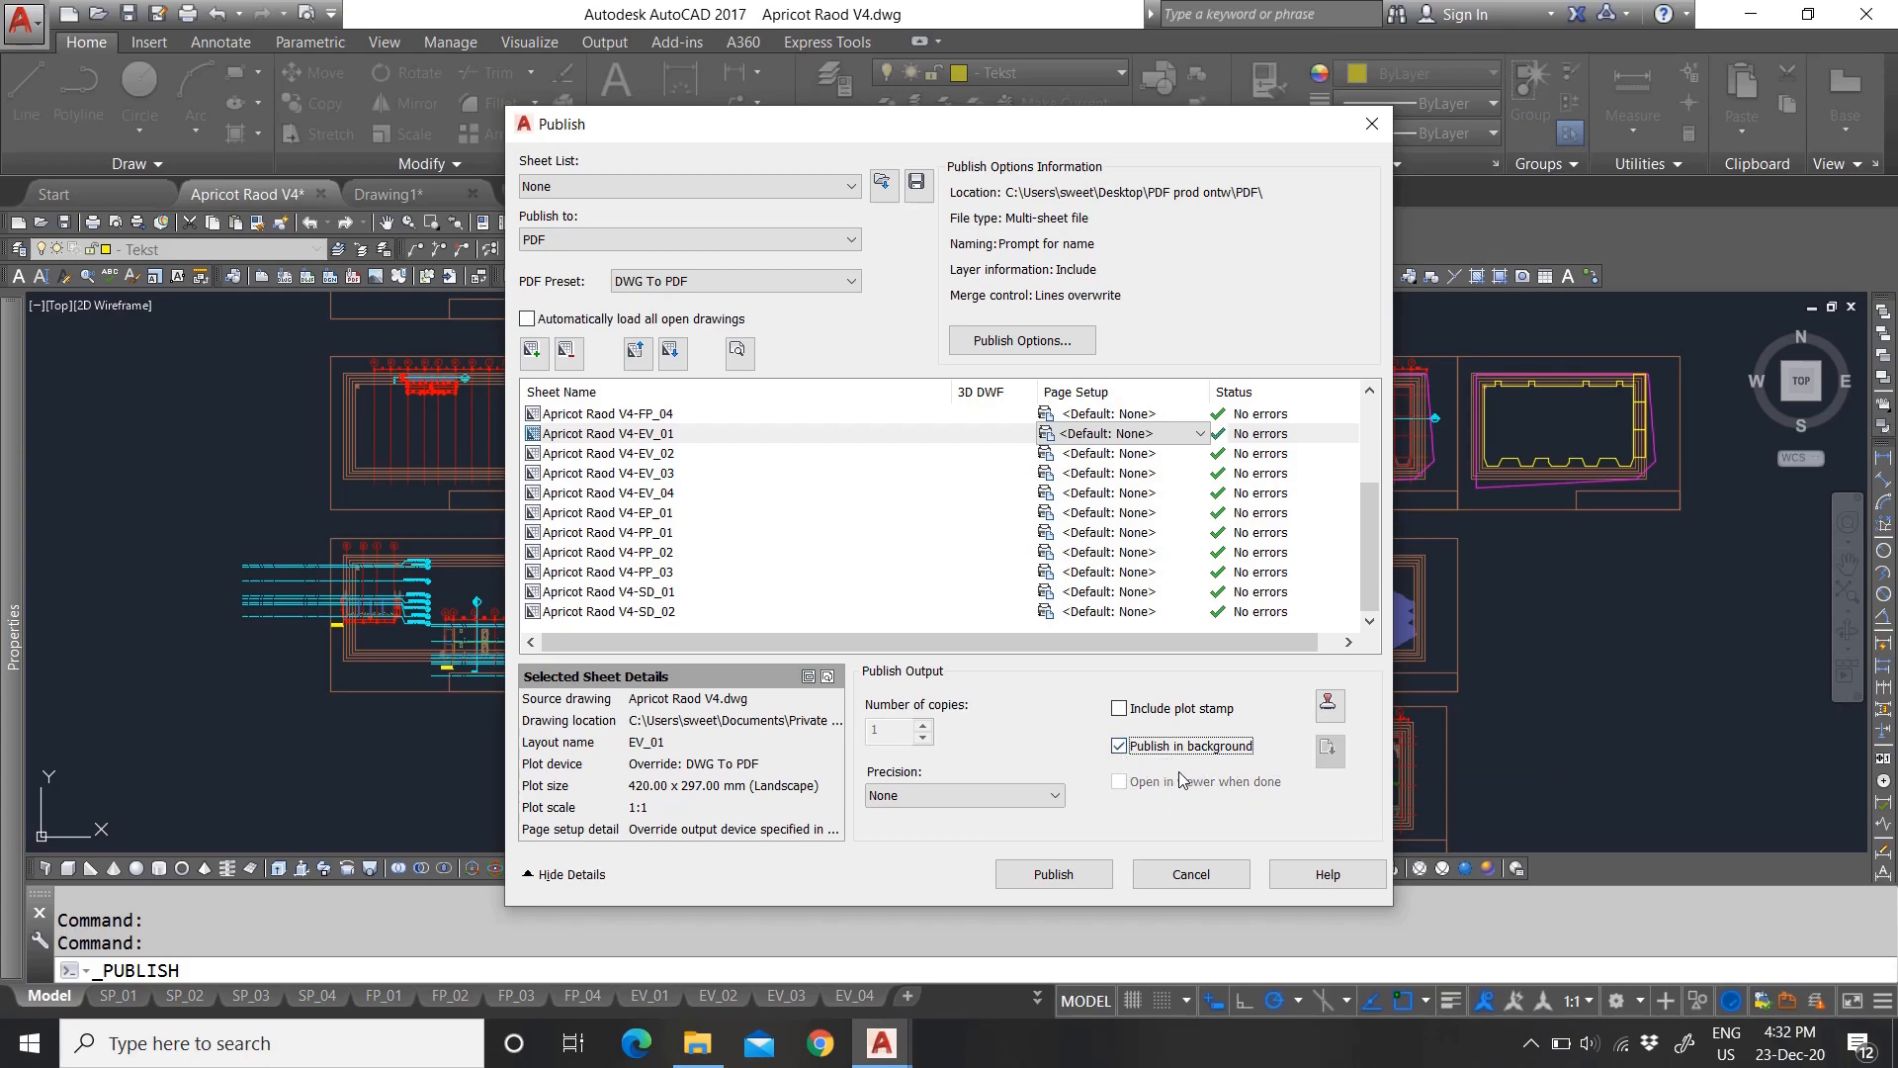
left_click(1120, 747)
Step: Publish the sheets to a multi-sheet PDF named Apricot Raod V4_A.pdf in the ApricotRoad folder
left_click(1054, 874)
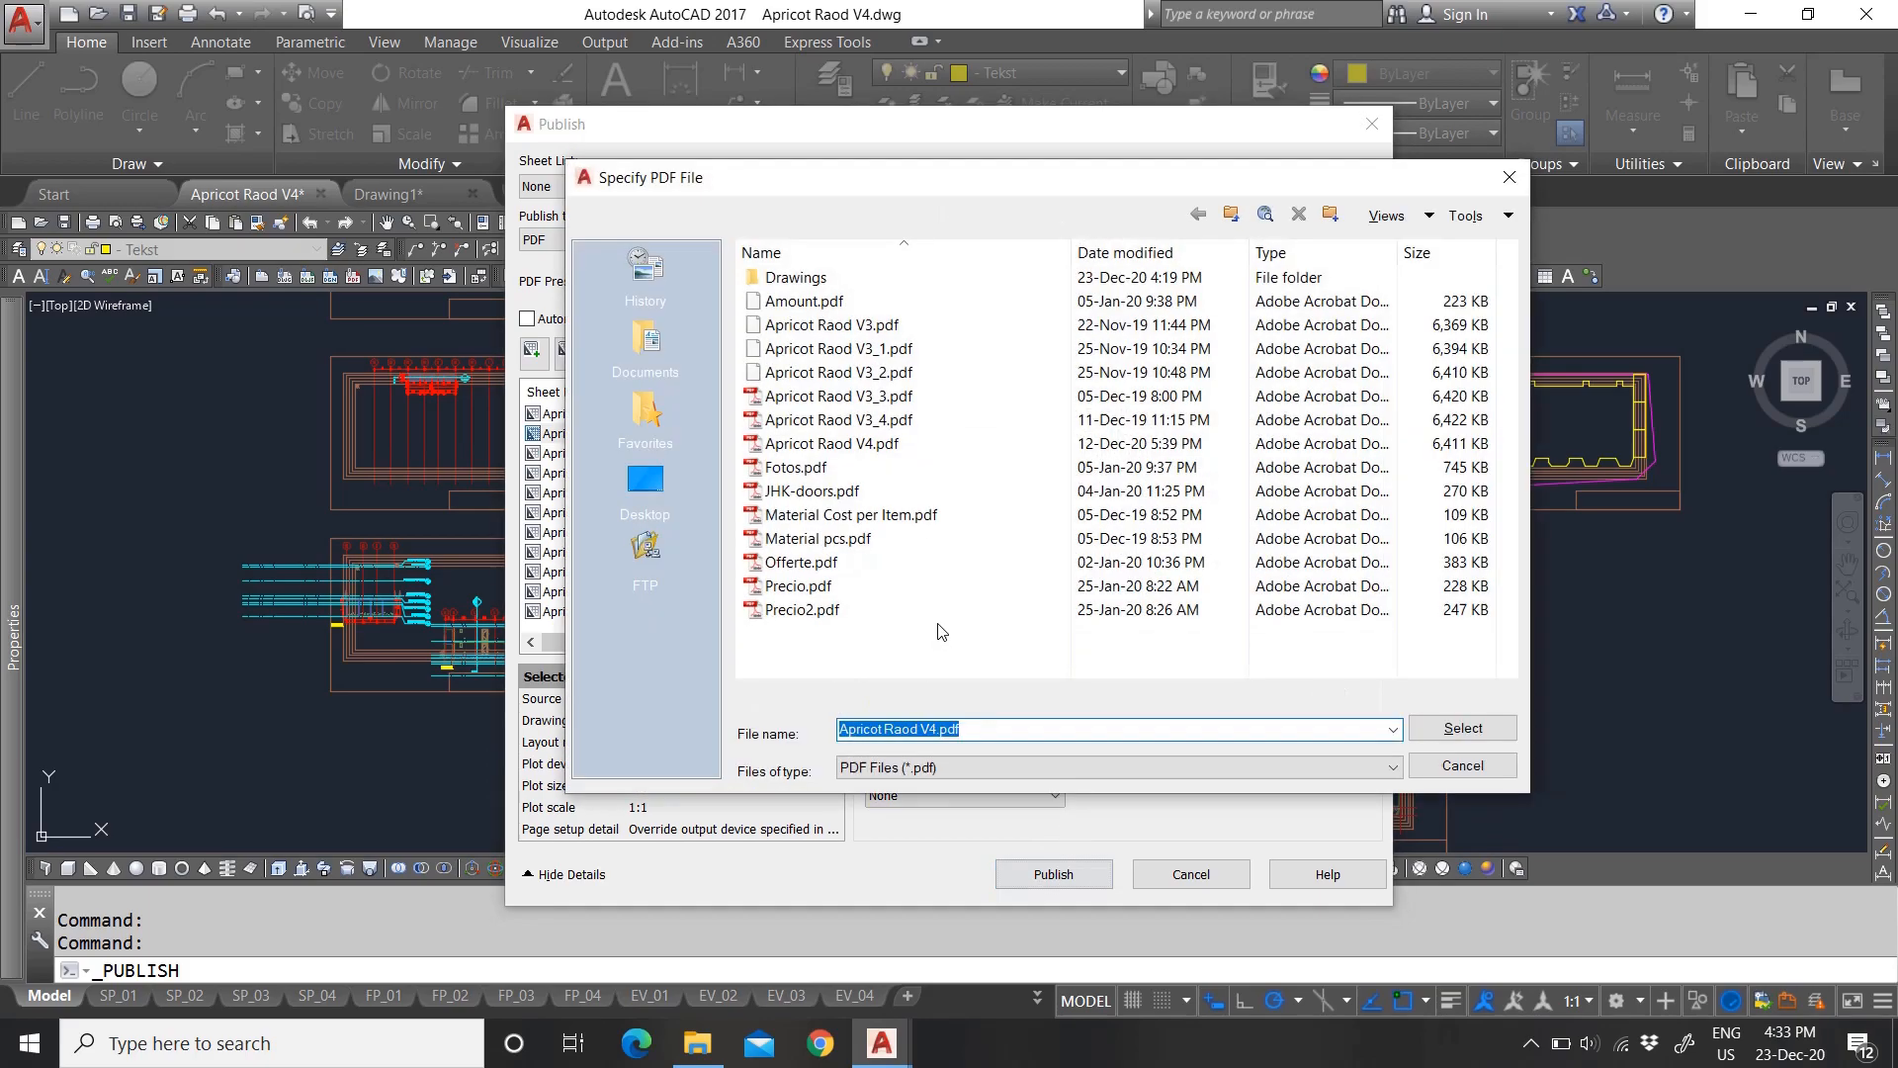
left_click_drag(805, 178, 768, 474)
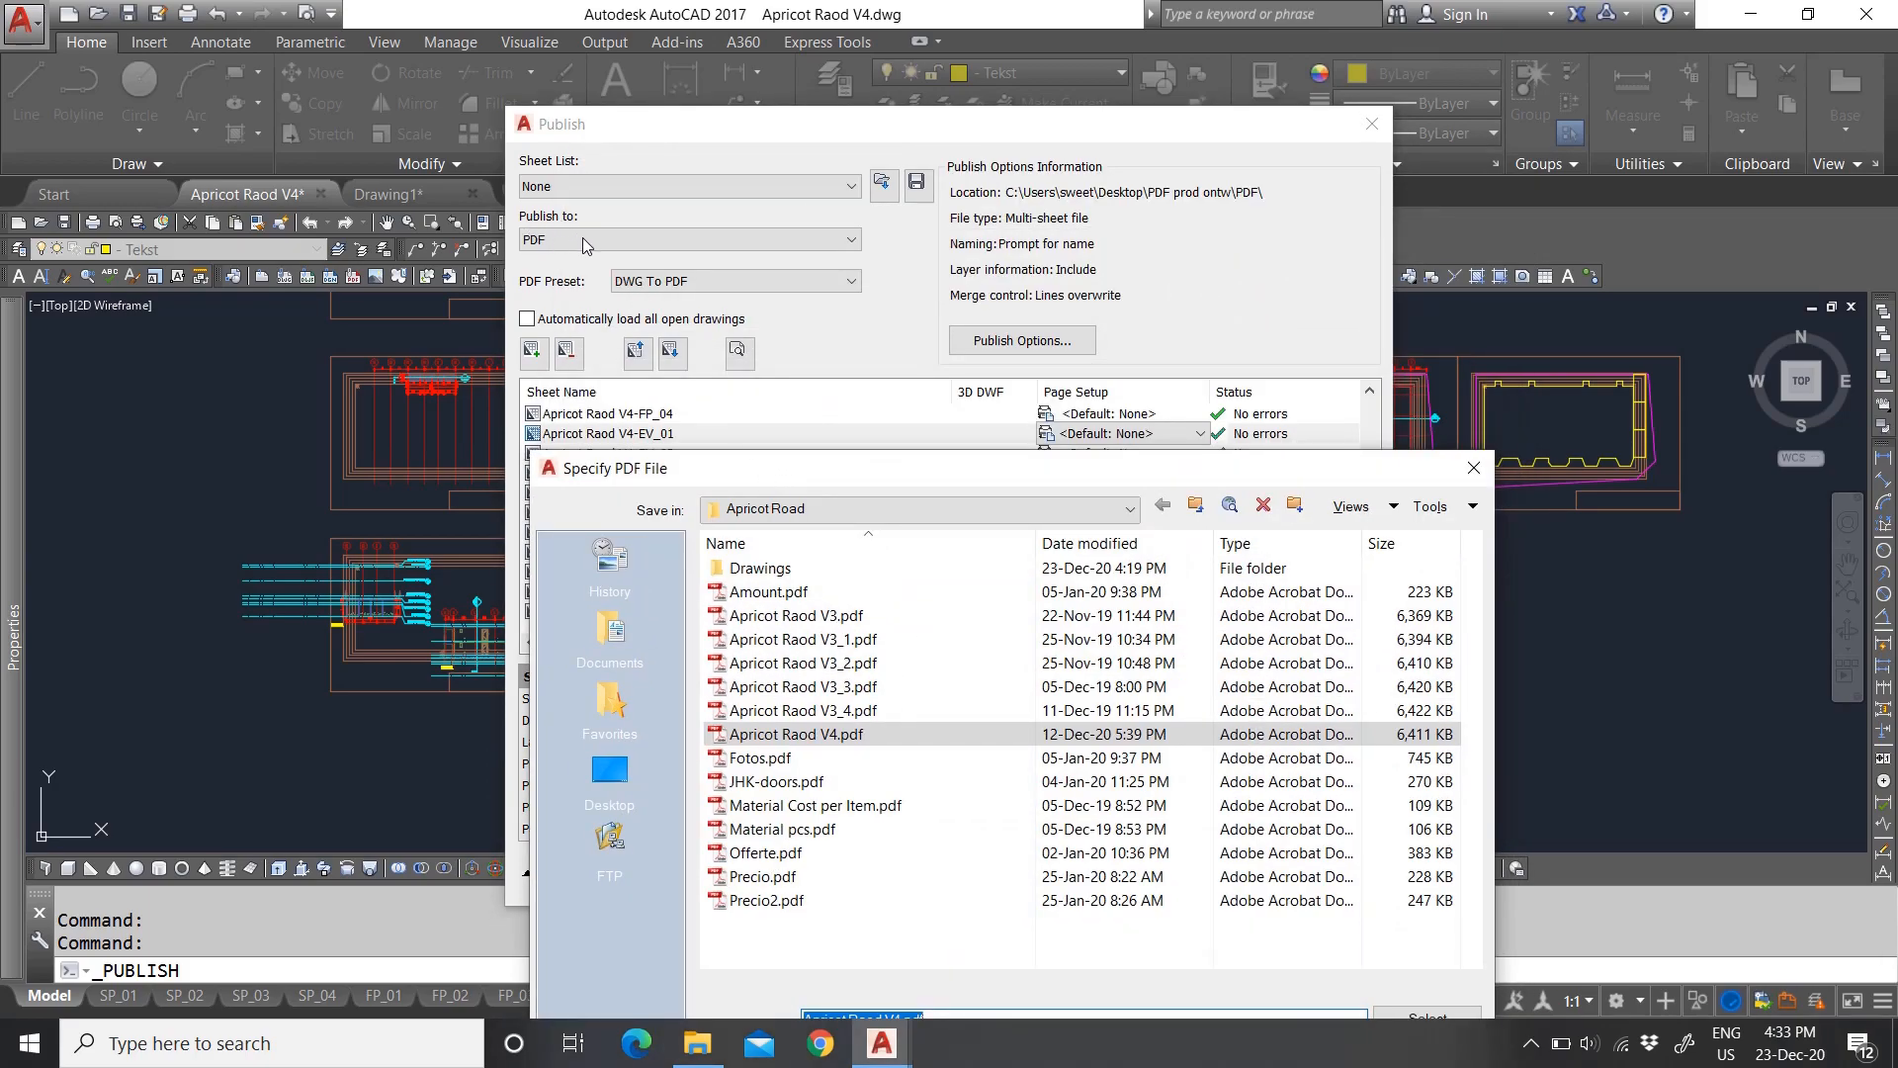
left_click_drag(819, 479, 807, 220)
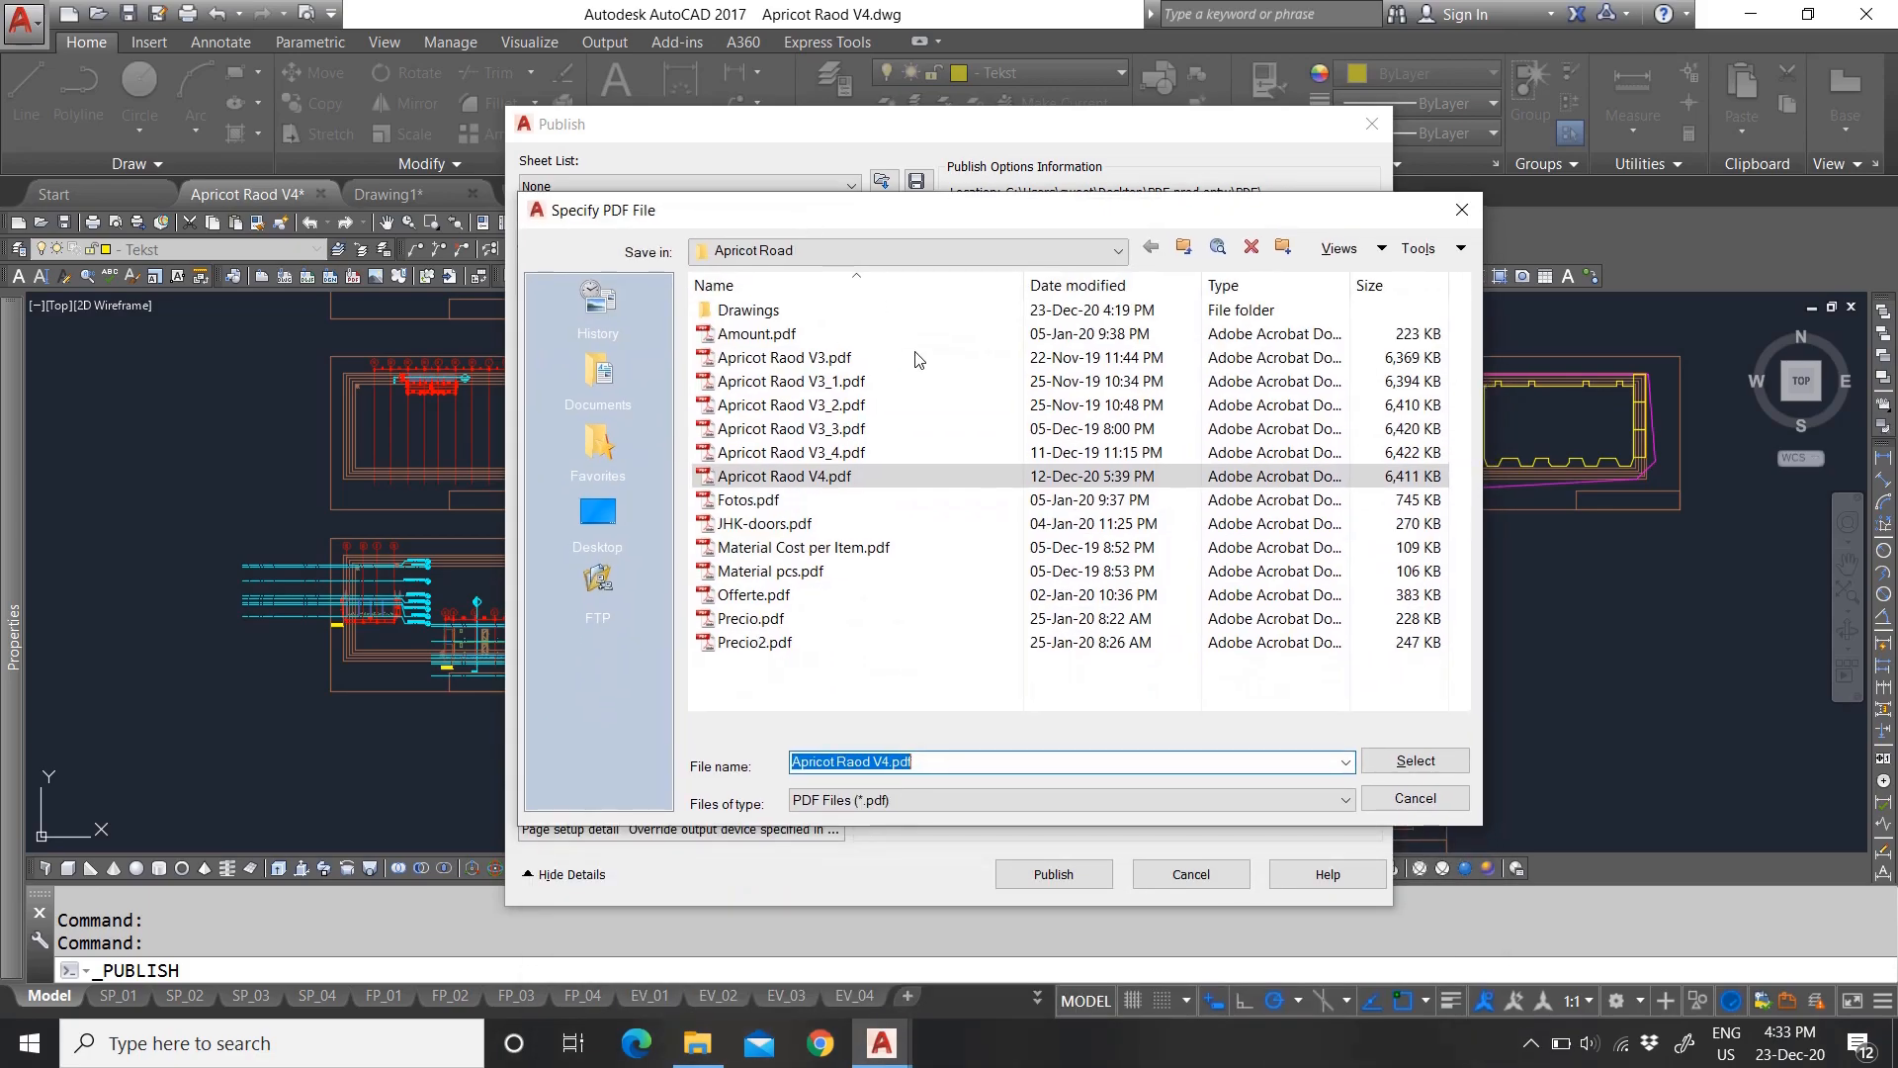
left_click(795, 475)
left_click(791, 453)
left_click(791, 476)
left_click(875, 761)
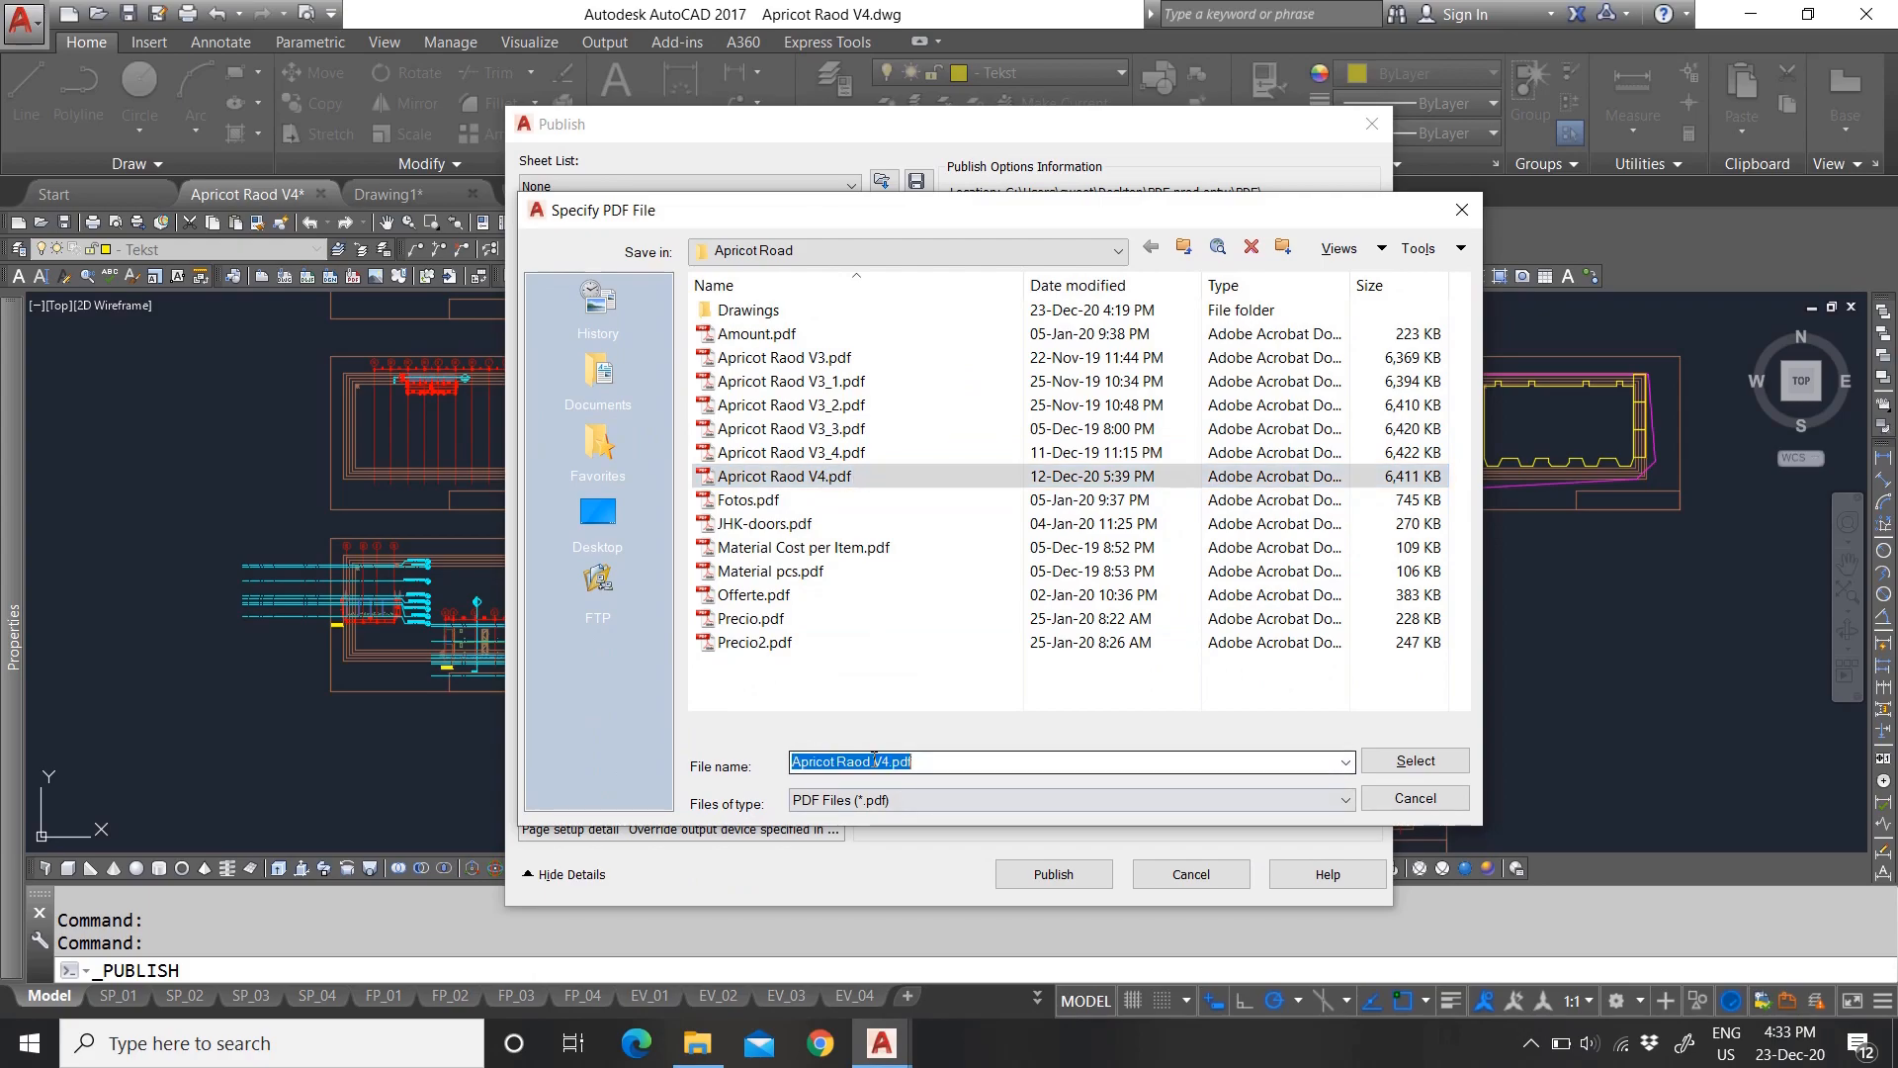
left_click(889, 762)
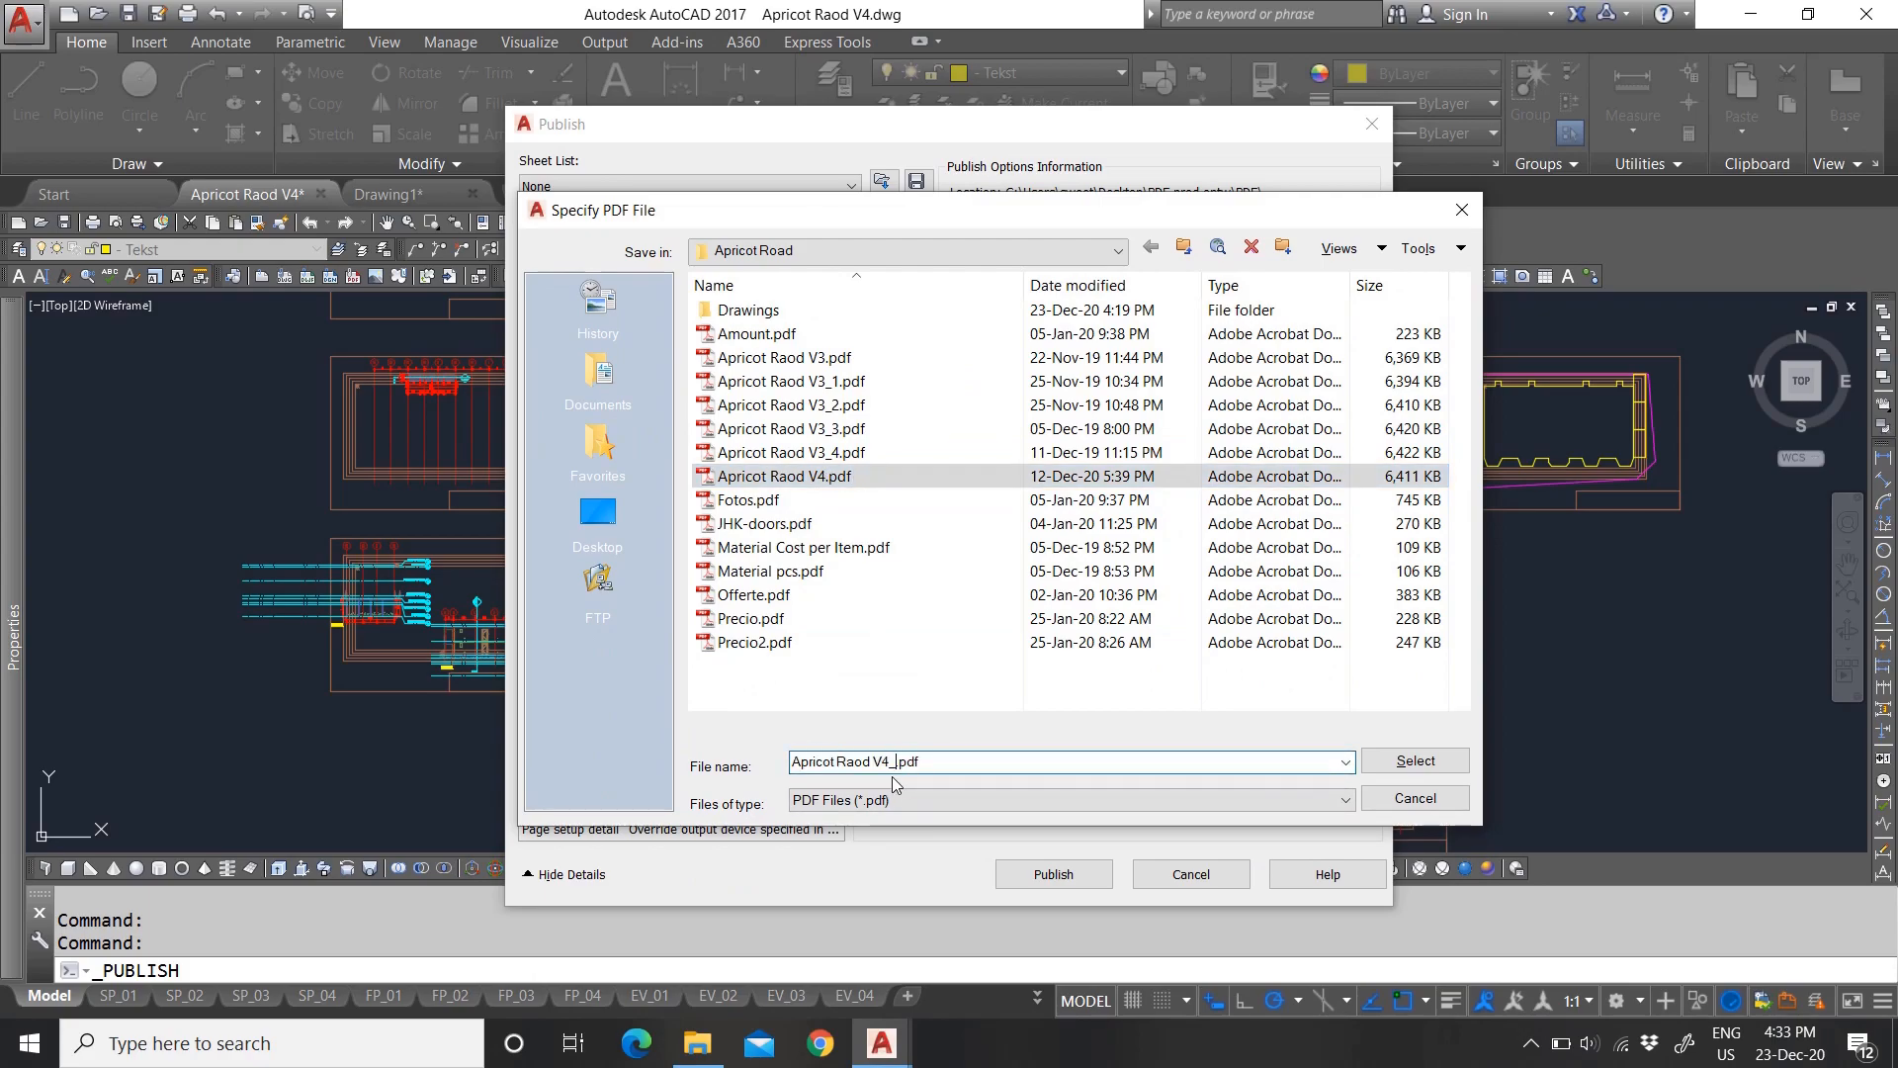
type("_A")
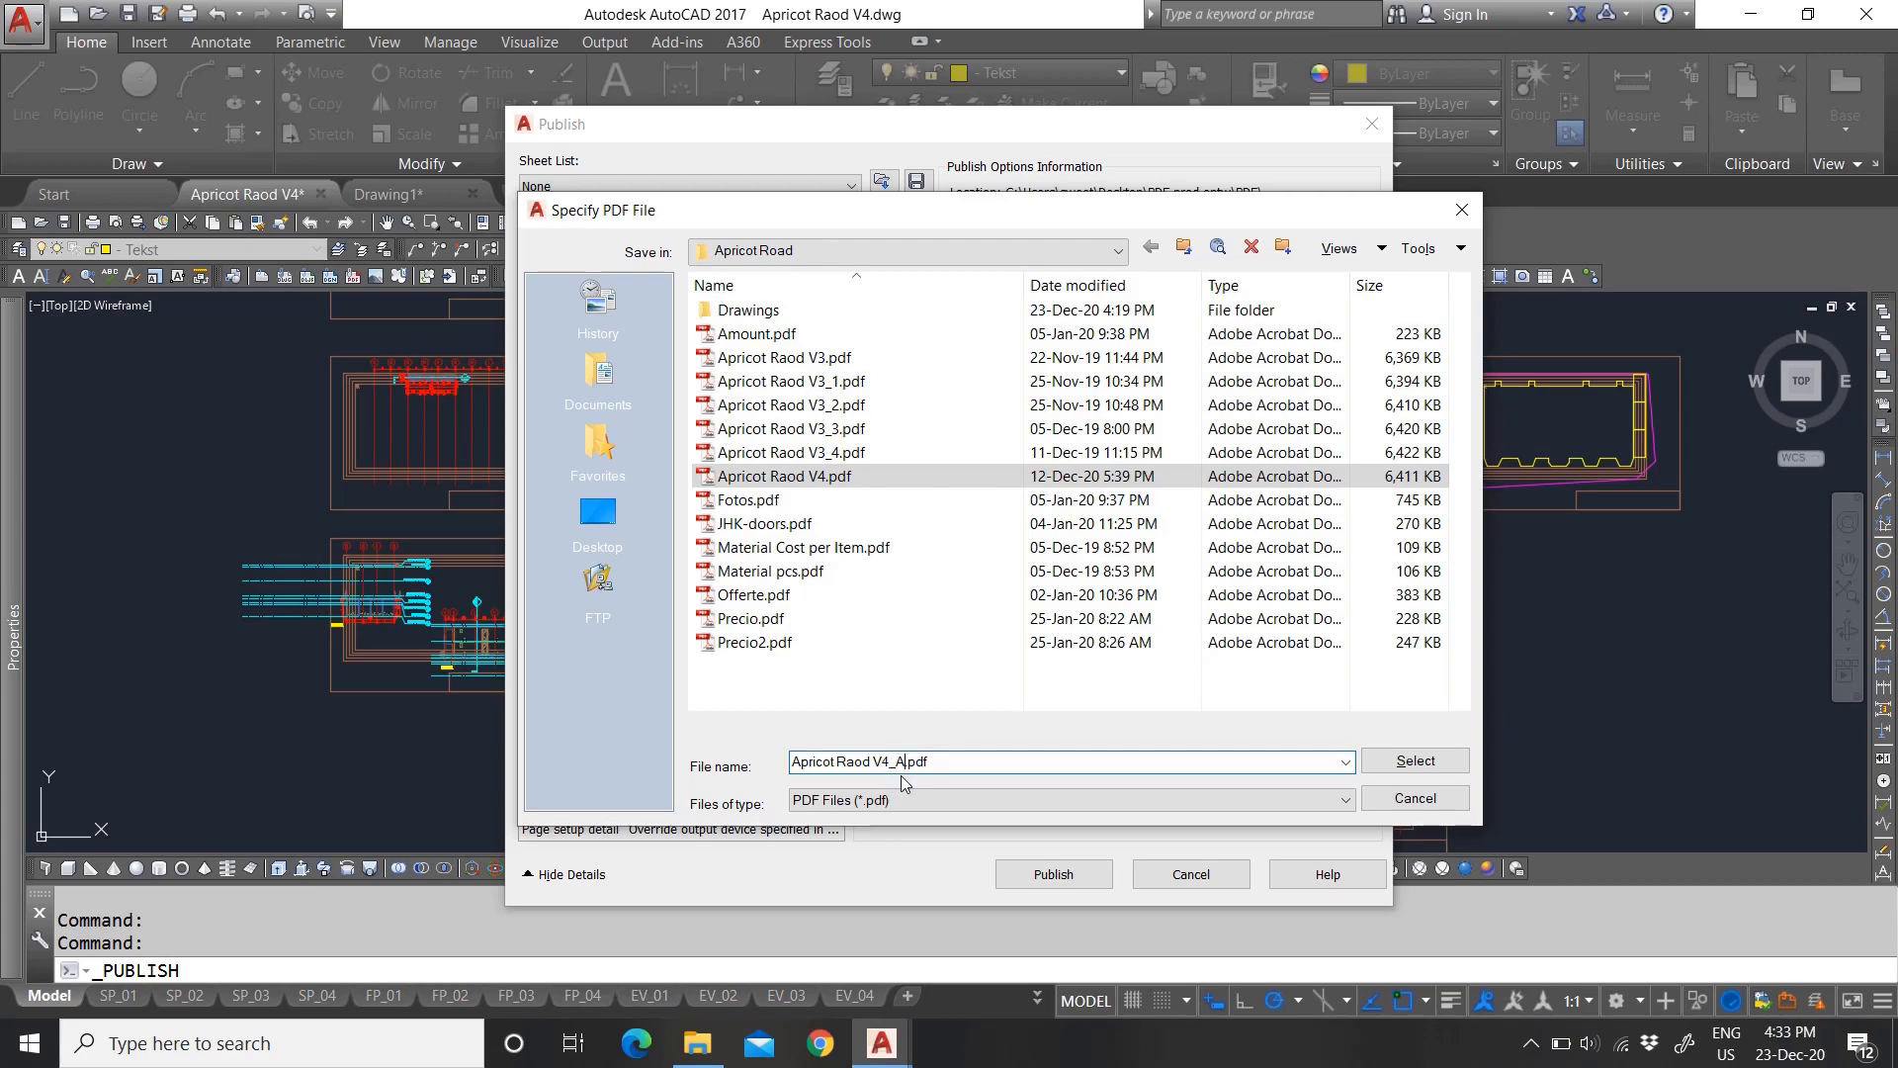
left_click(1440, 762)
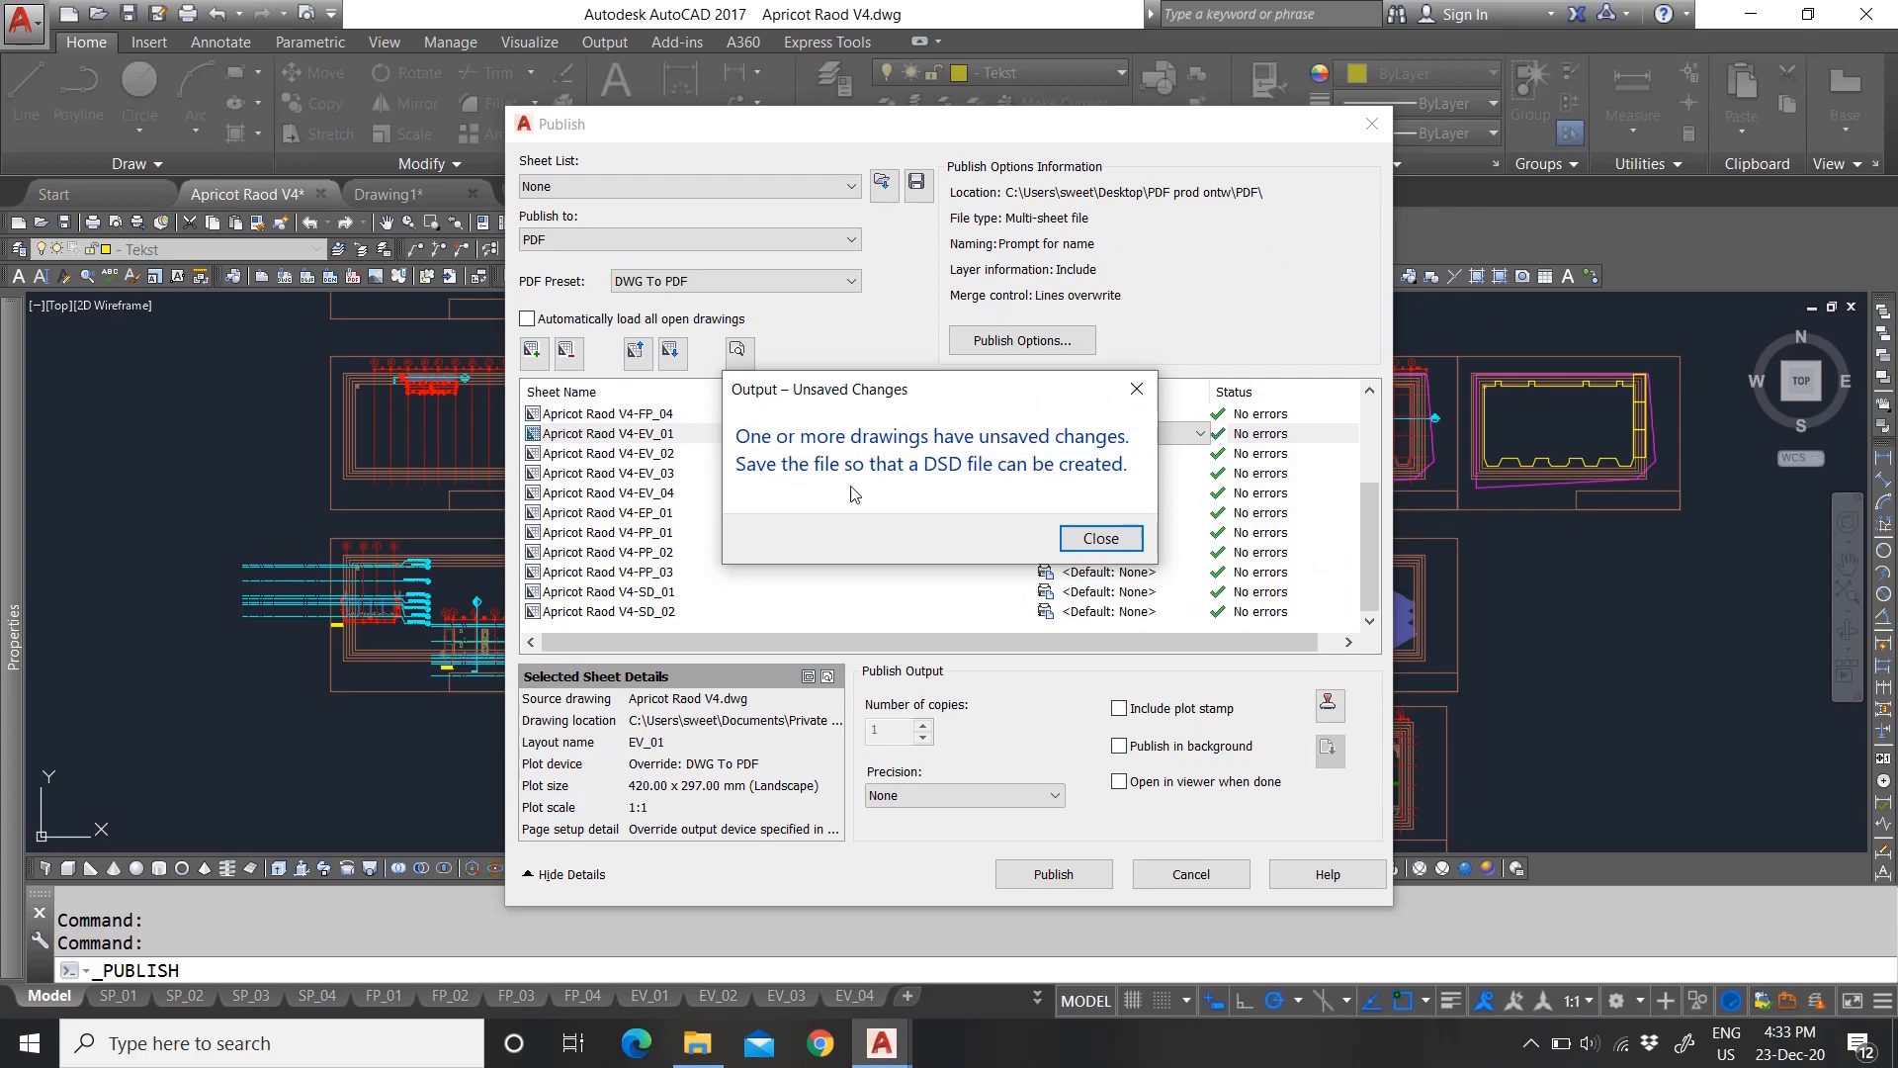
Step: Dismiss the unsaved-changes notice and decline each unreconciled-layer review so the publish job proceeds
left_click(1102, 539)
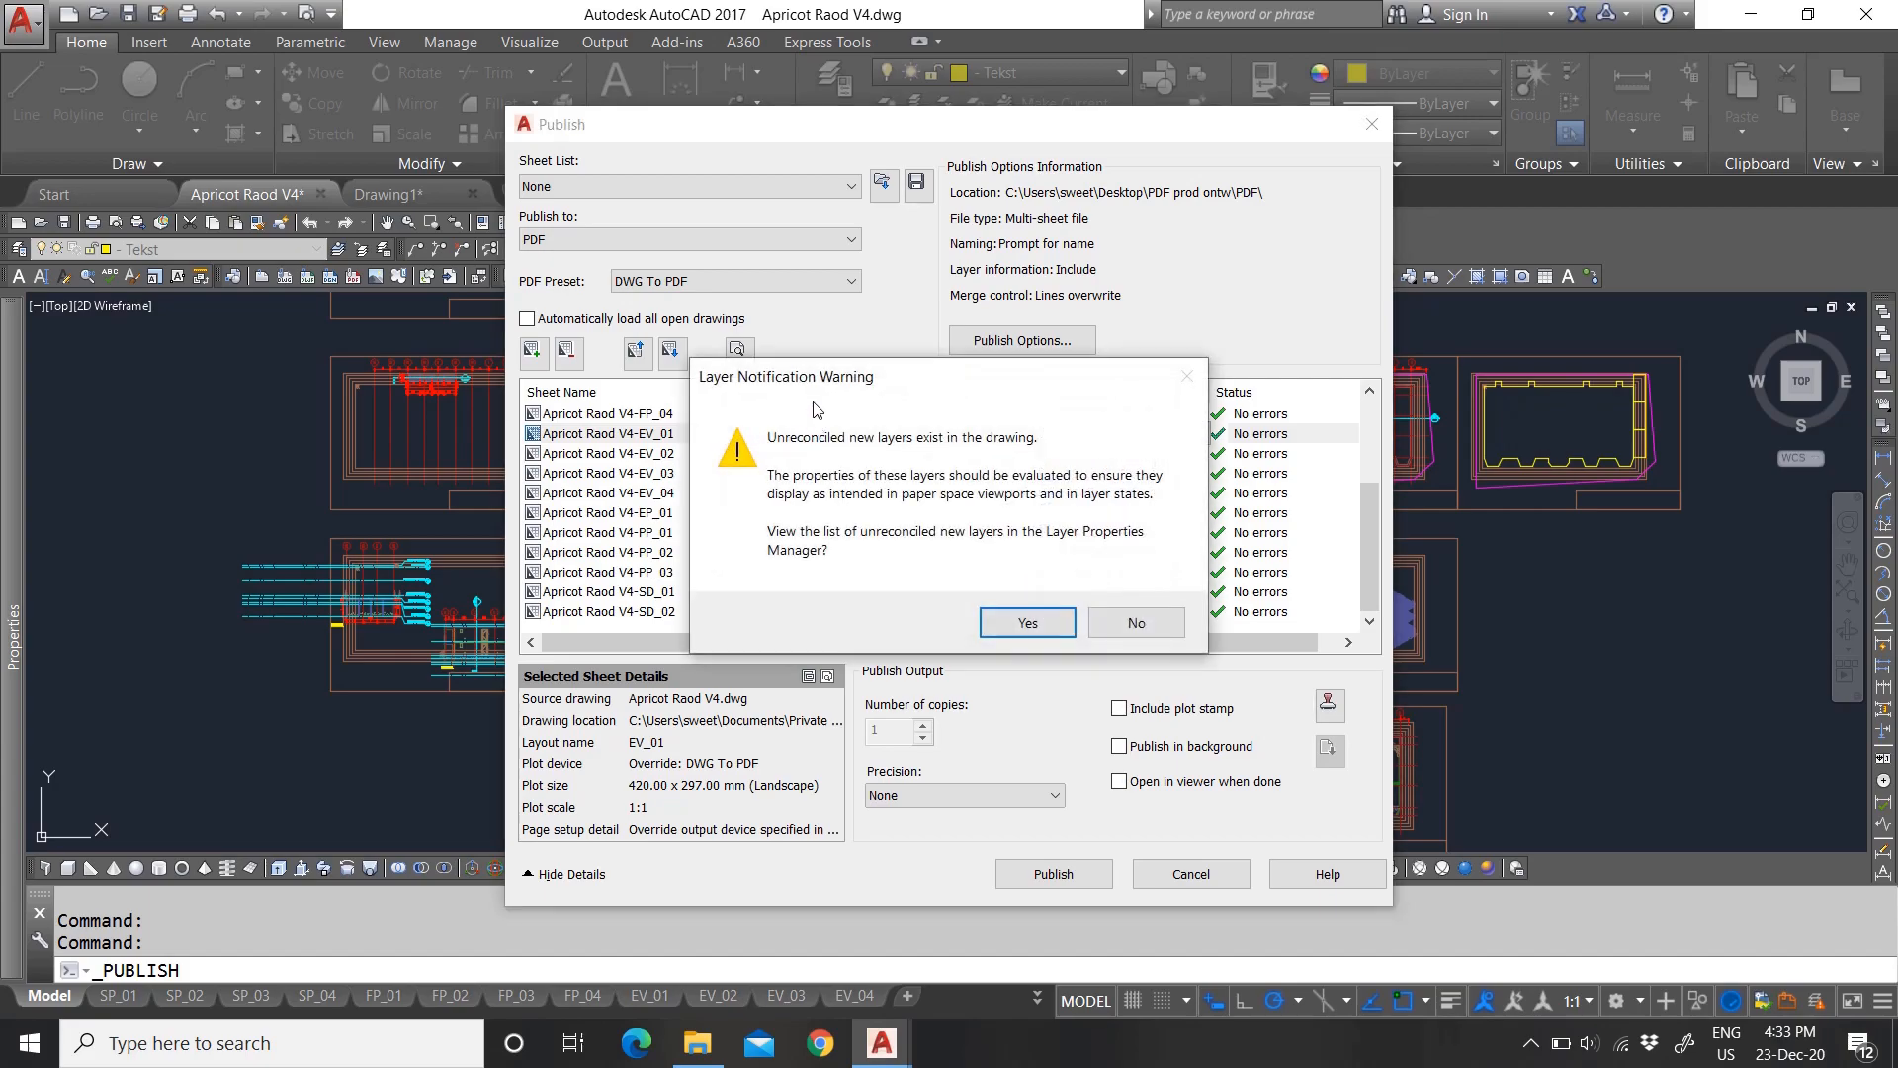
left_click_drag(842, 394, 687, 353)
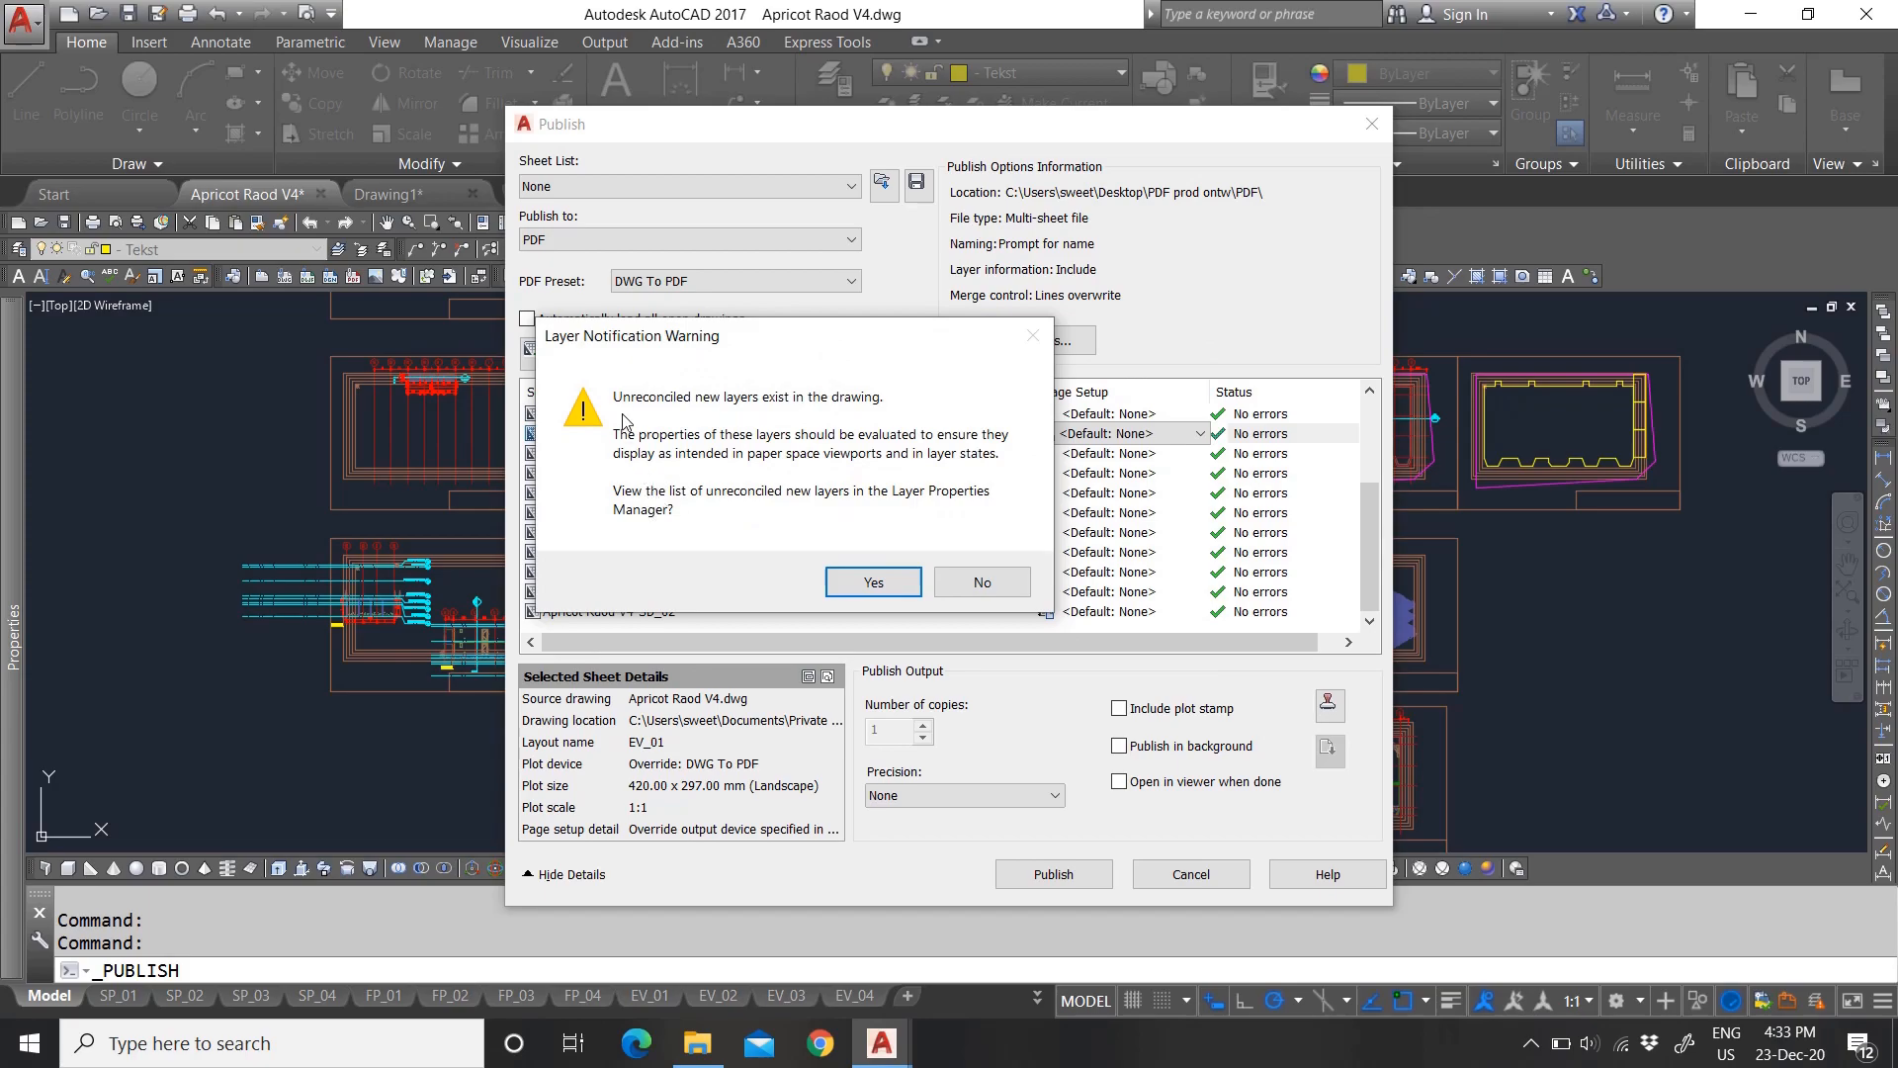
left_click_drag(689, 346, 764, 356)
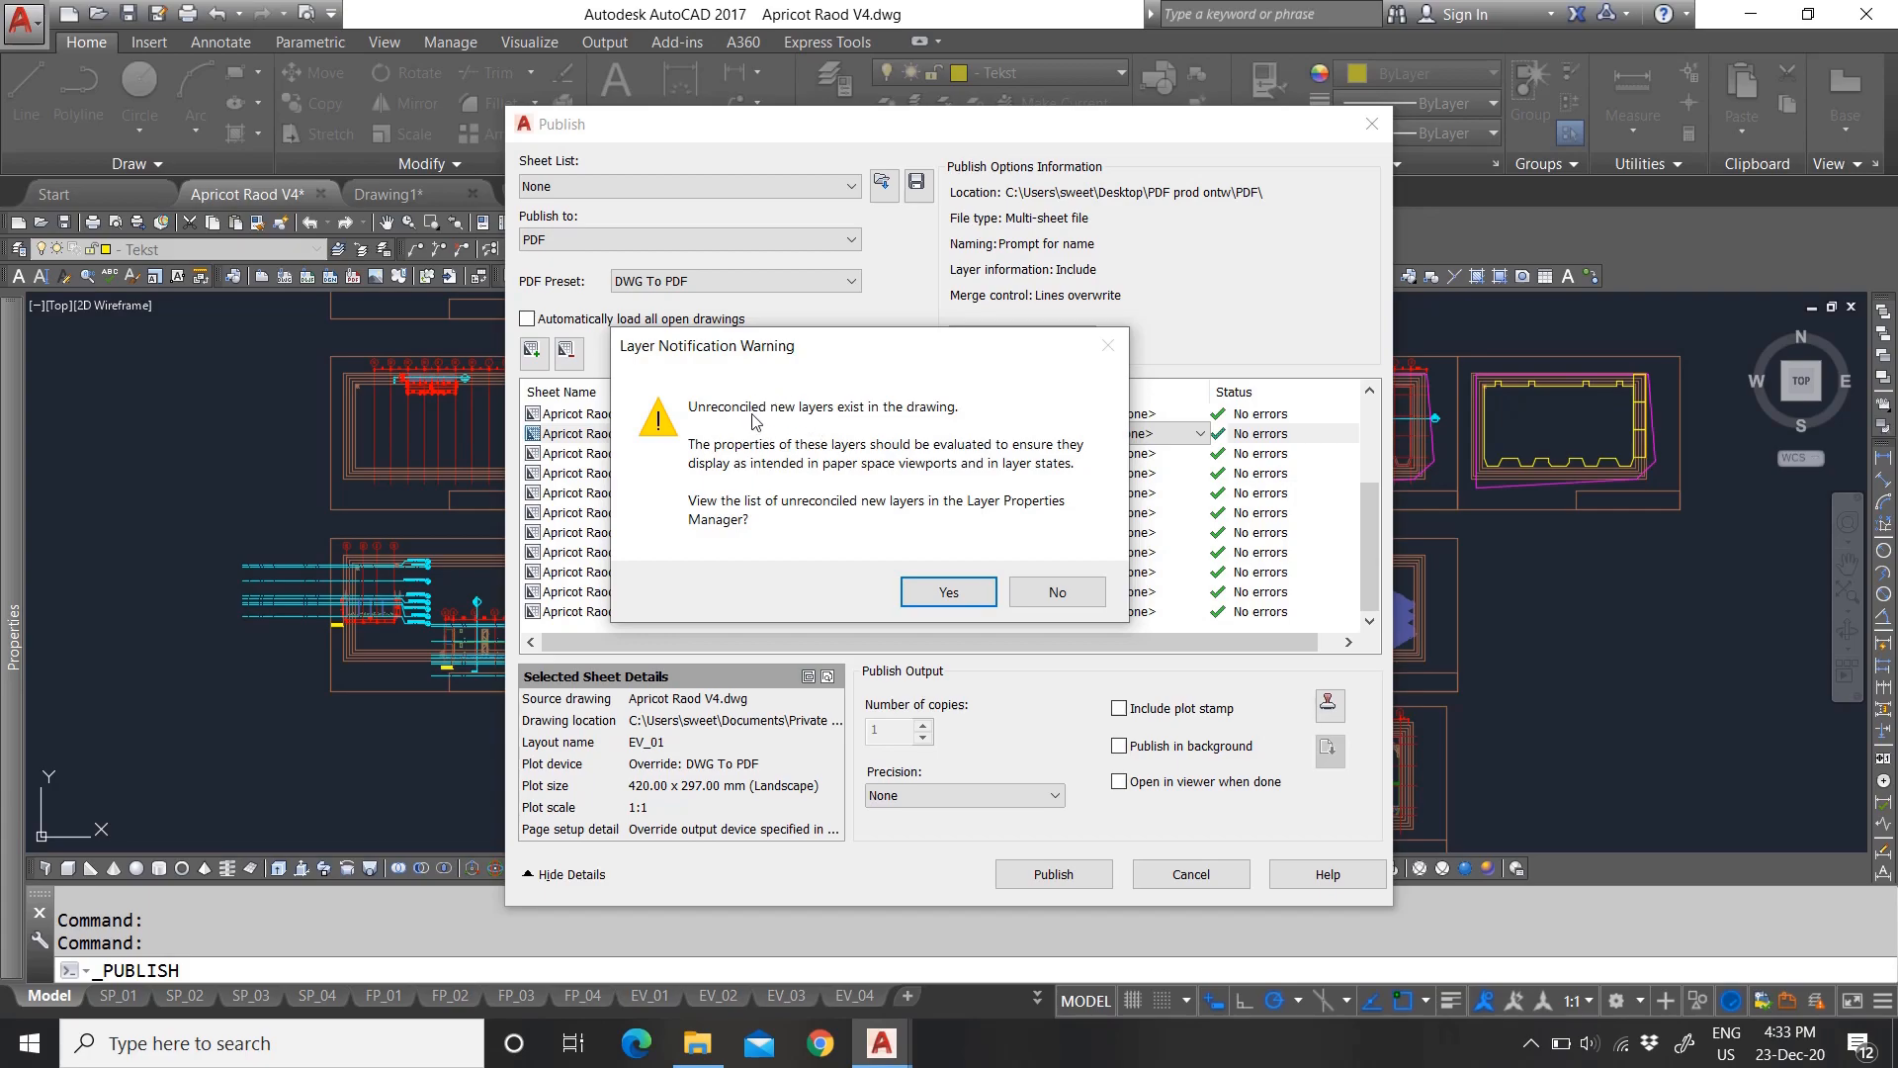
left_click(1054, 587)
left_click(1134, 621)
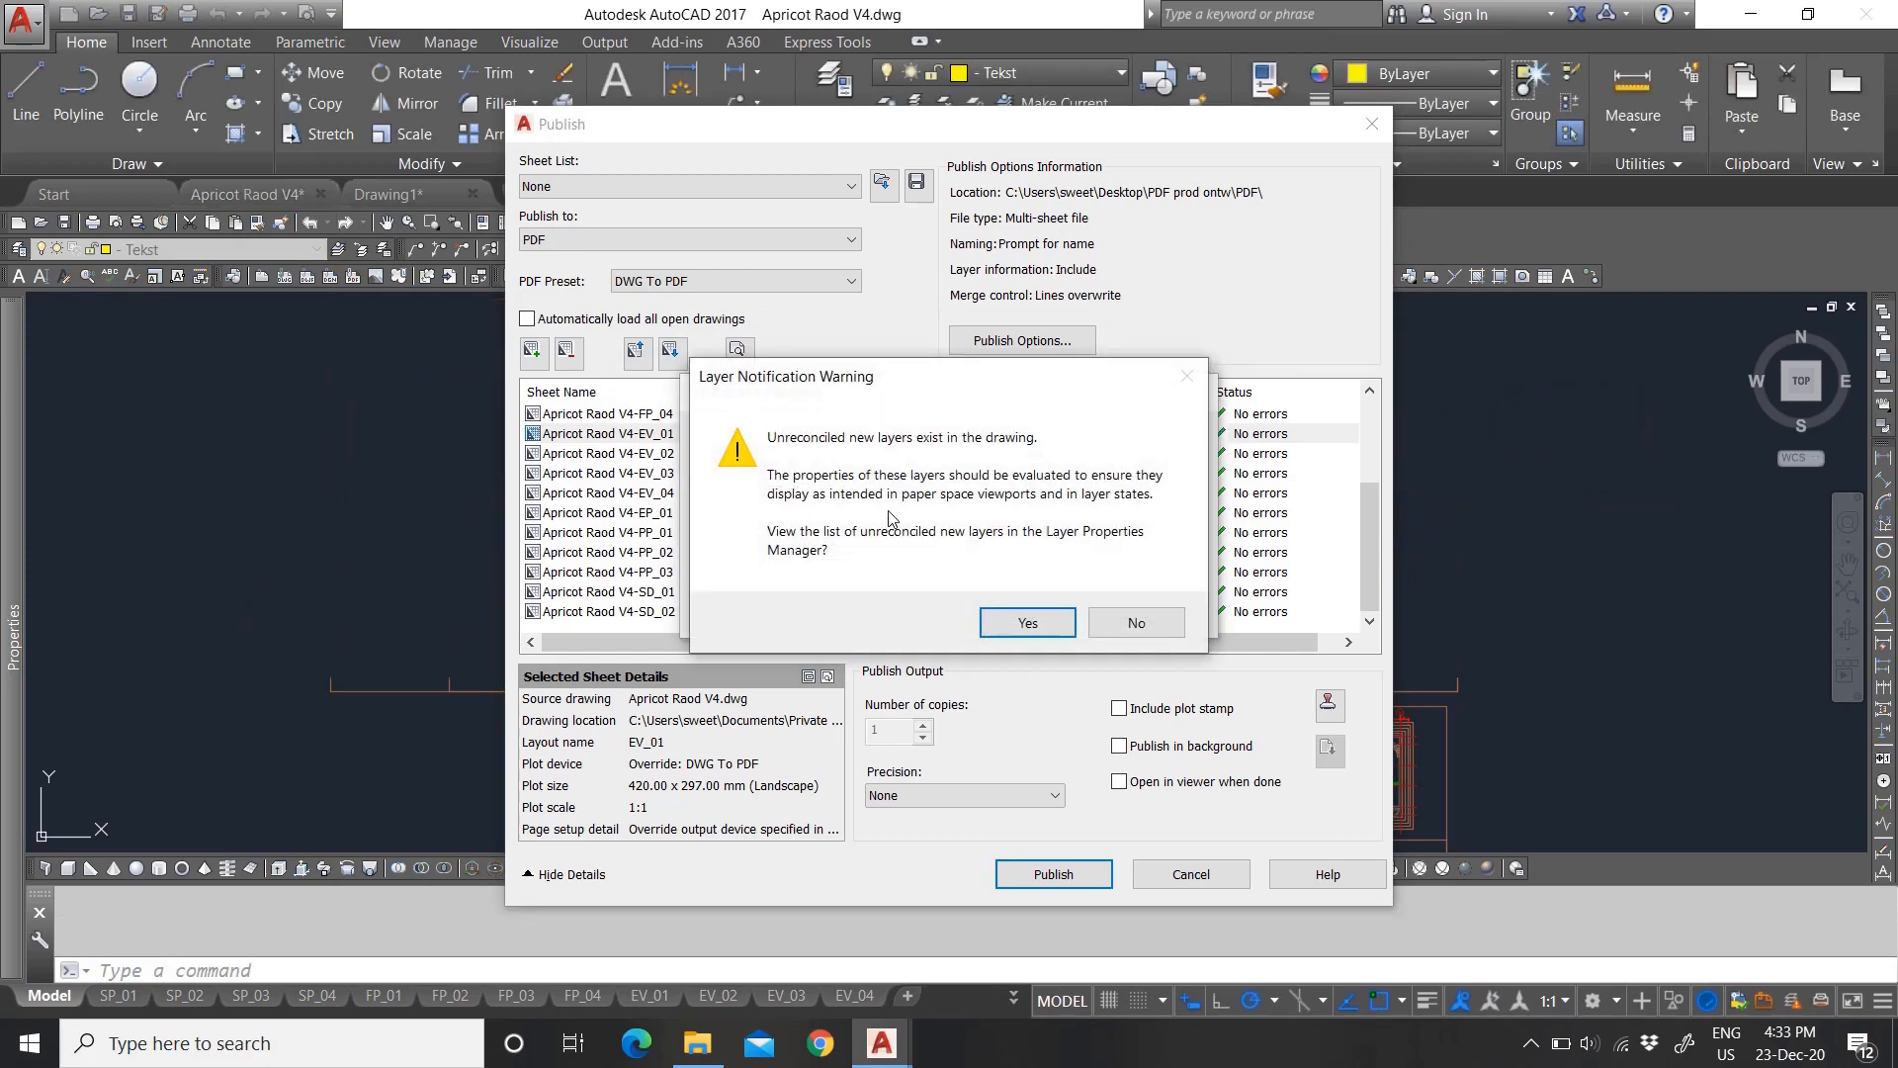
left_click(1114, 620)
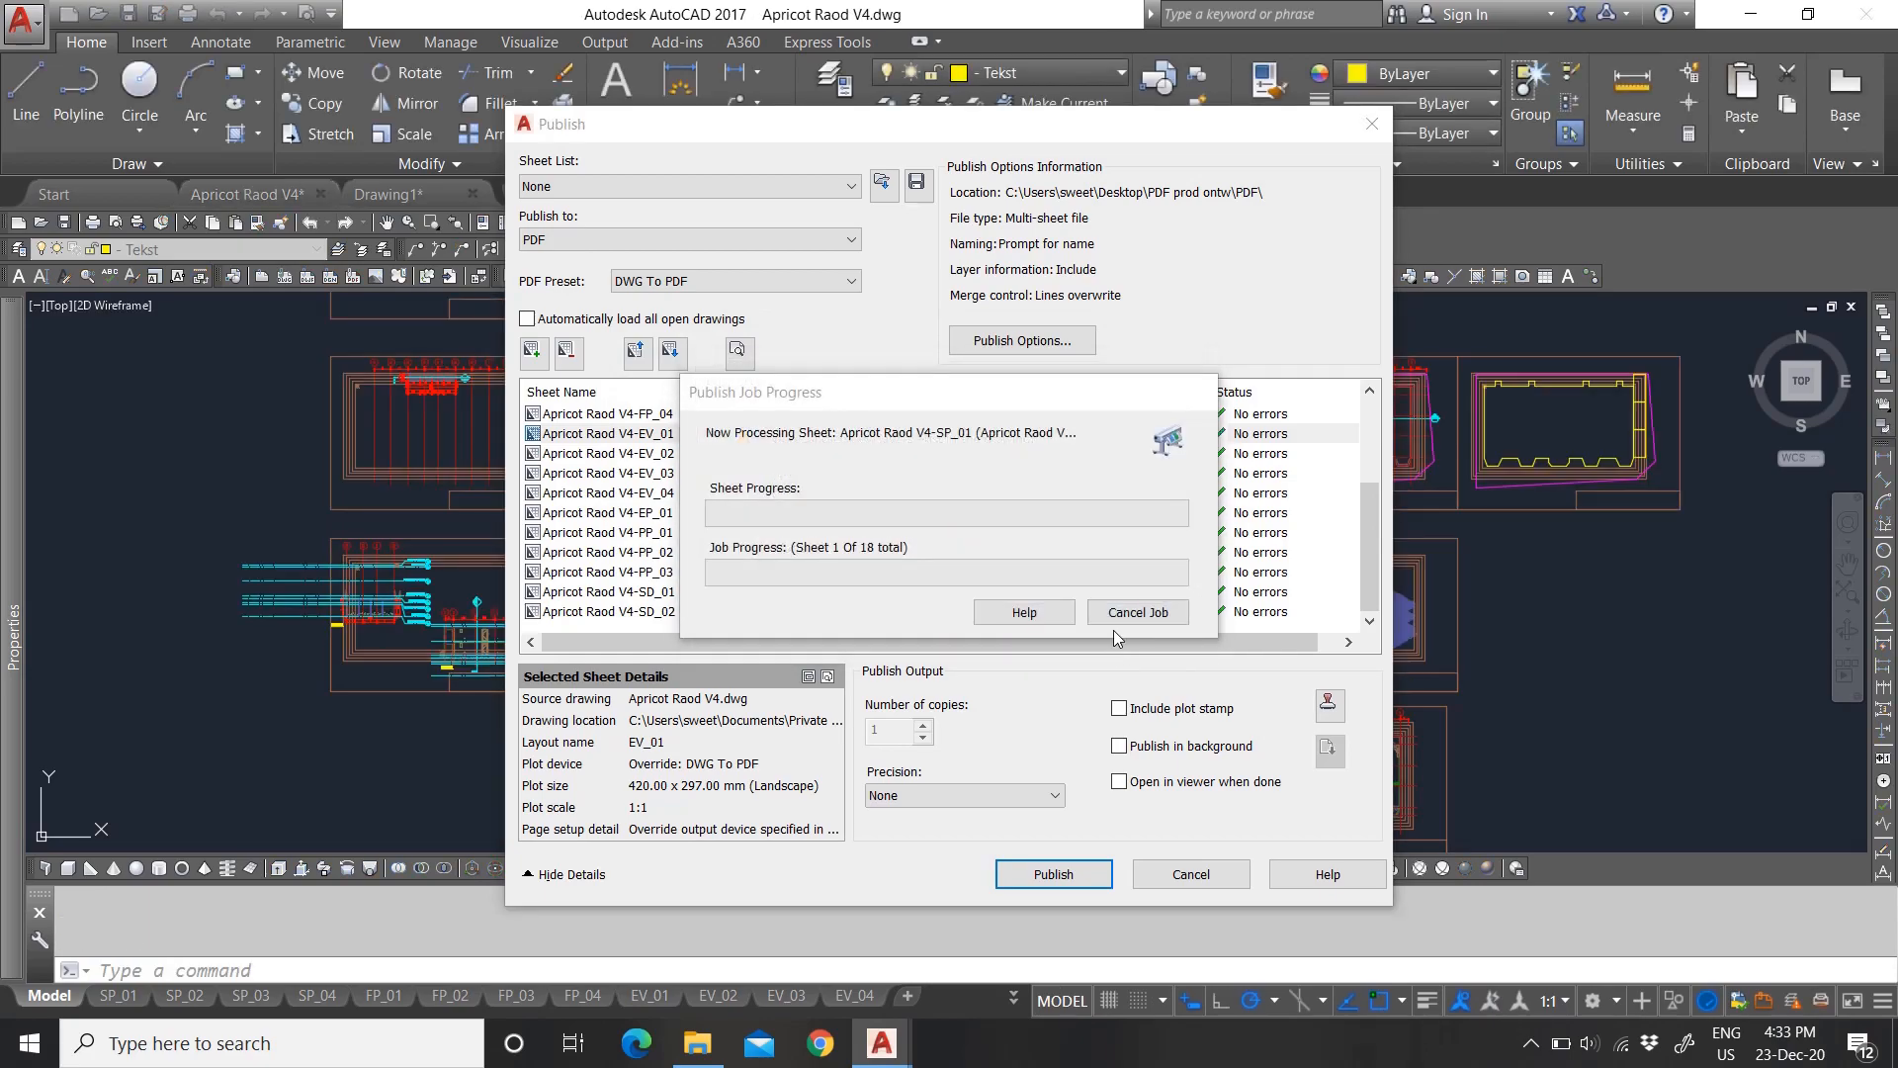
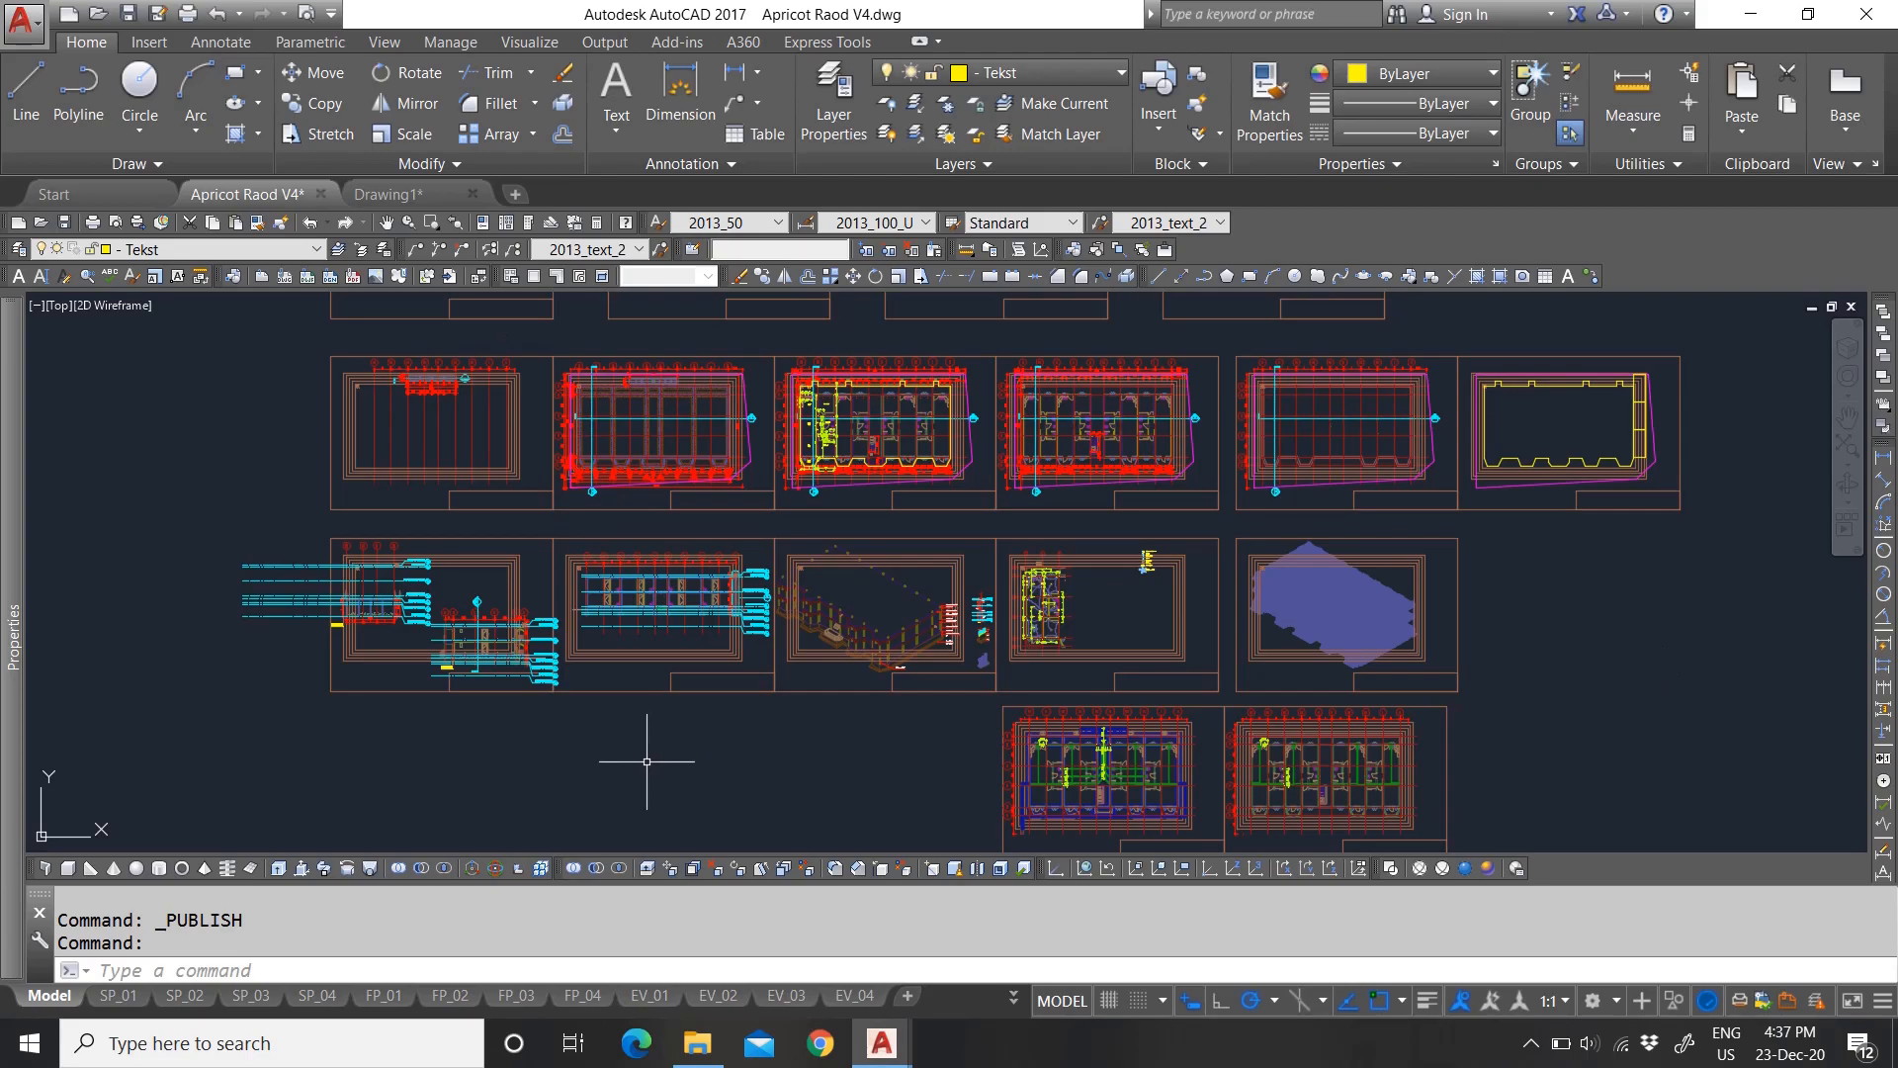
Step: Open the published Apricot Raod V4_A.pdf from the Apricot Road folder and review its structural and floor plan sheets
left_click(697, 1043)
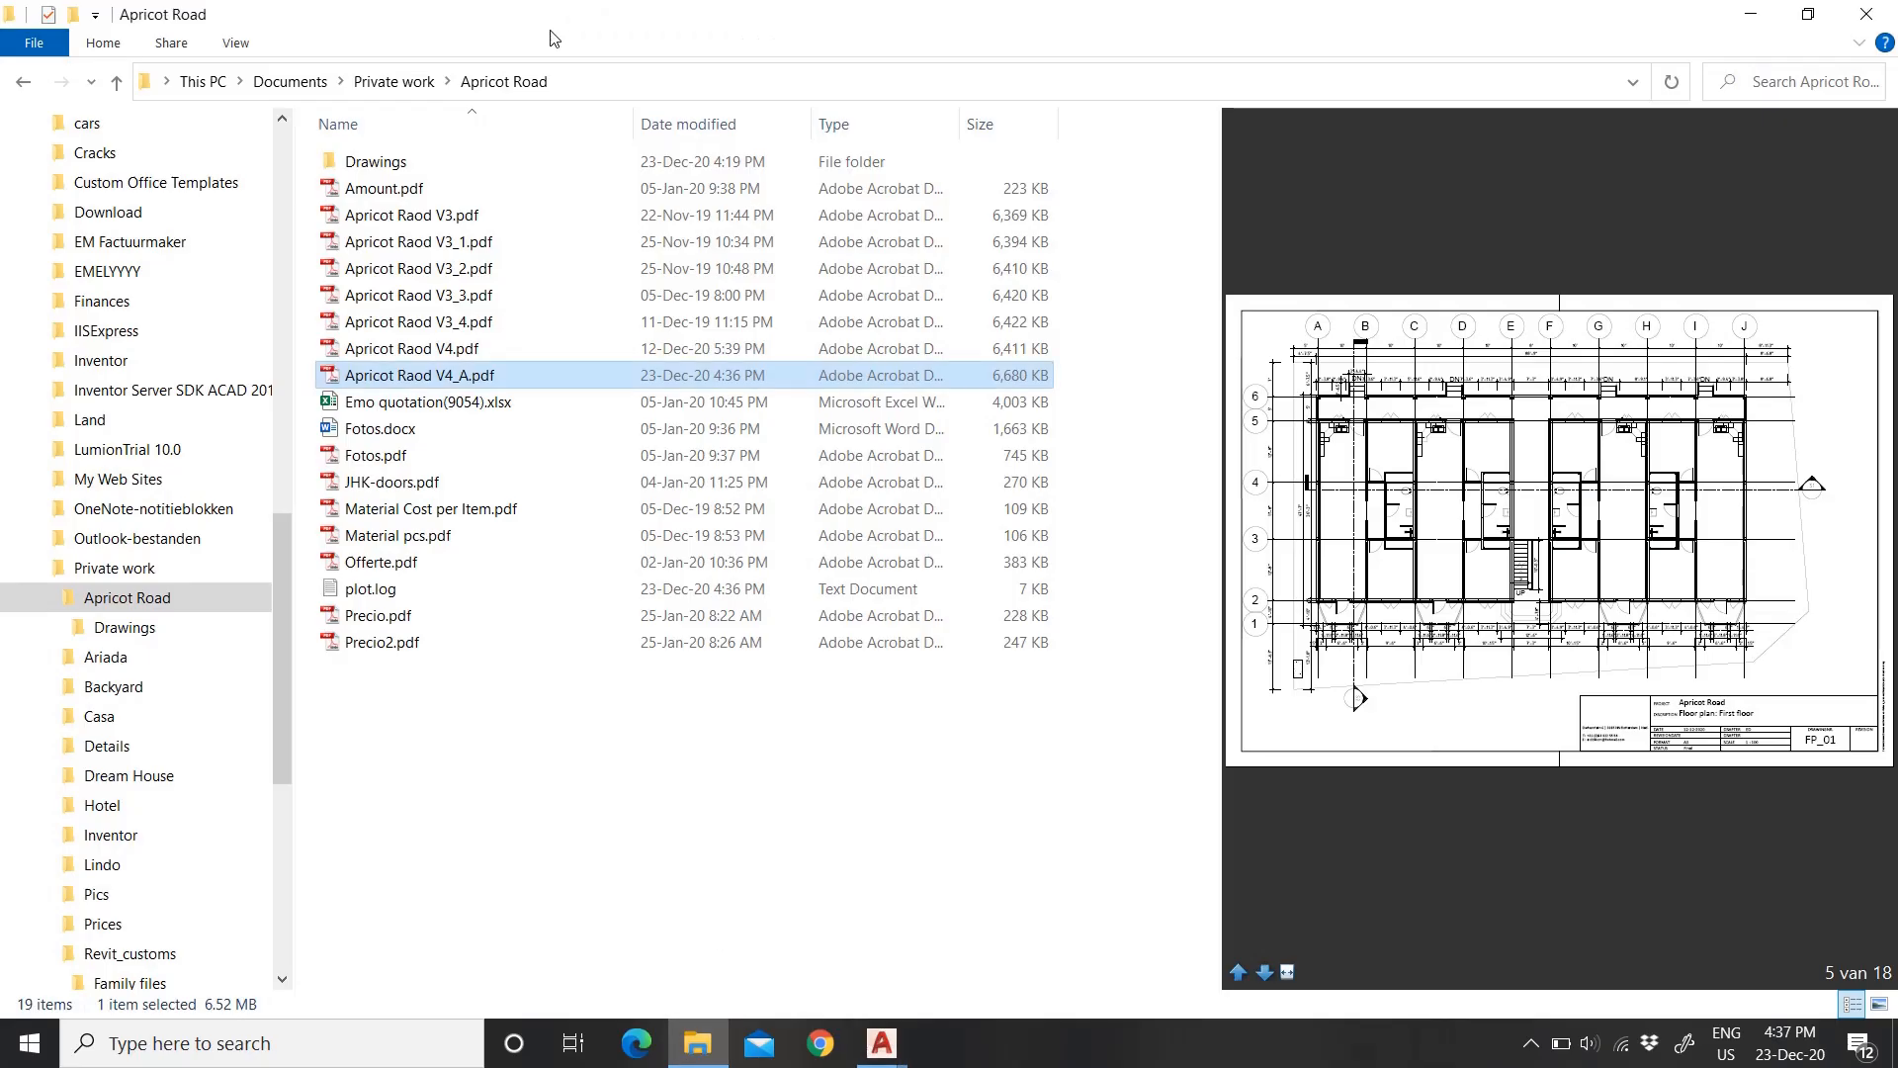
double_click(485, 377)
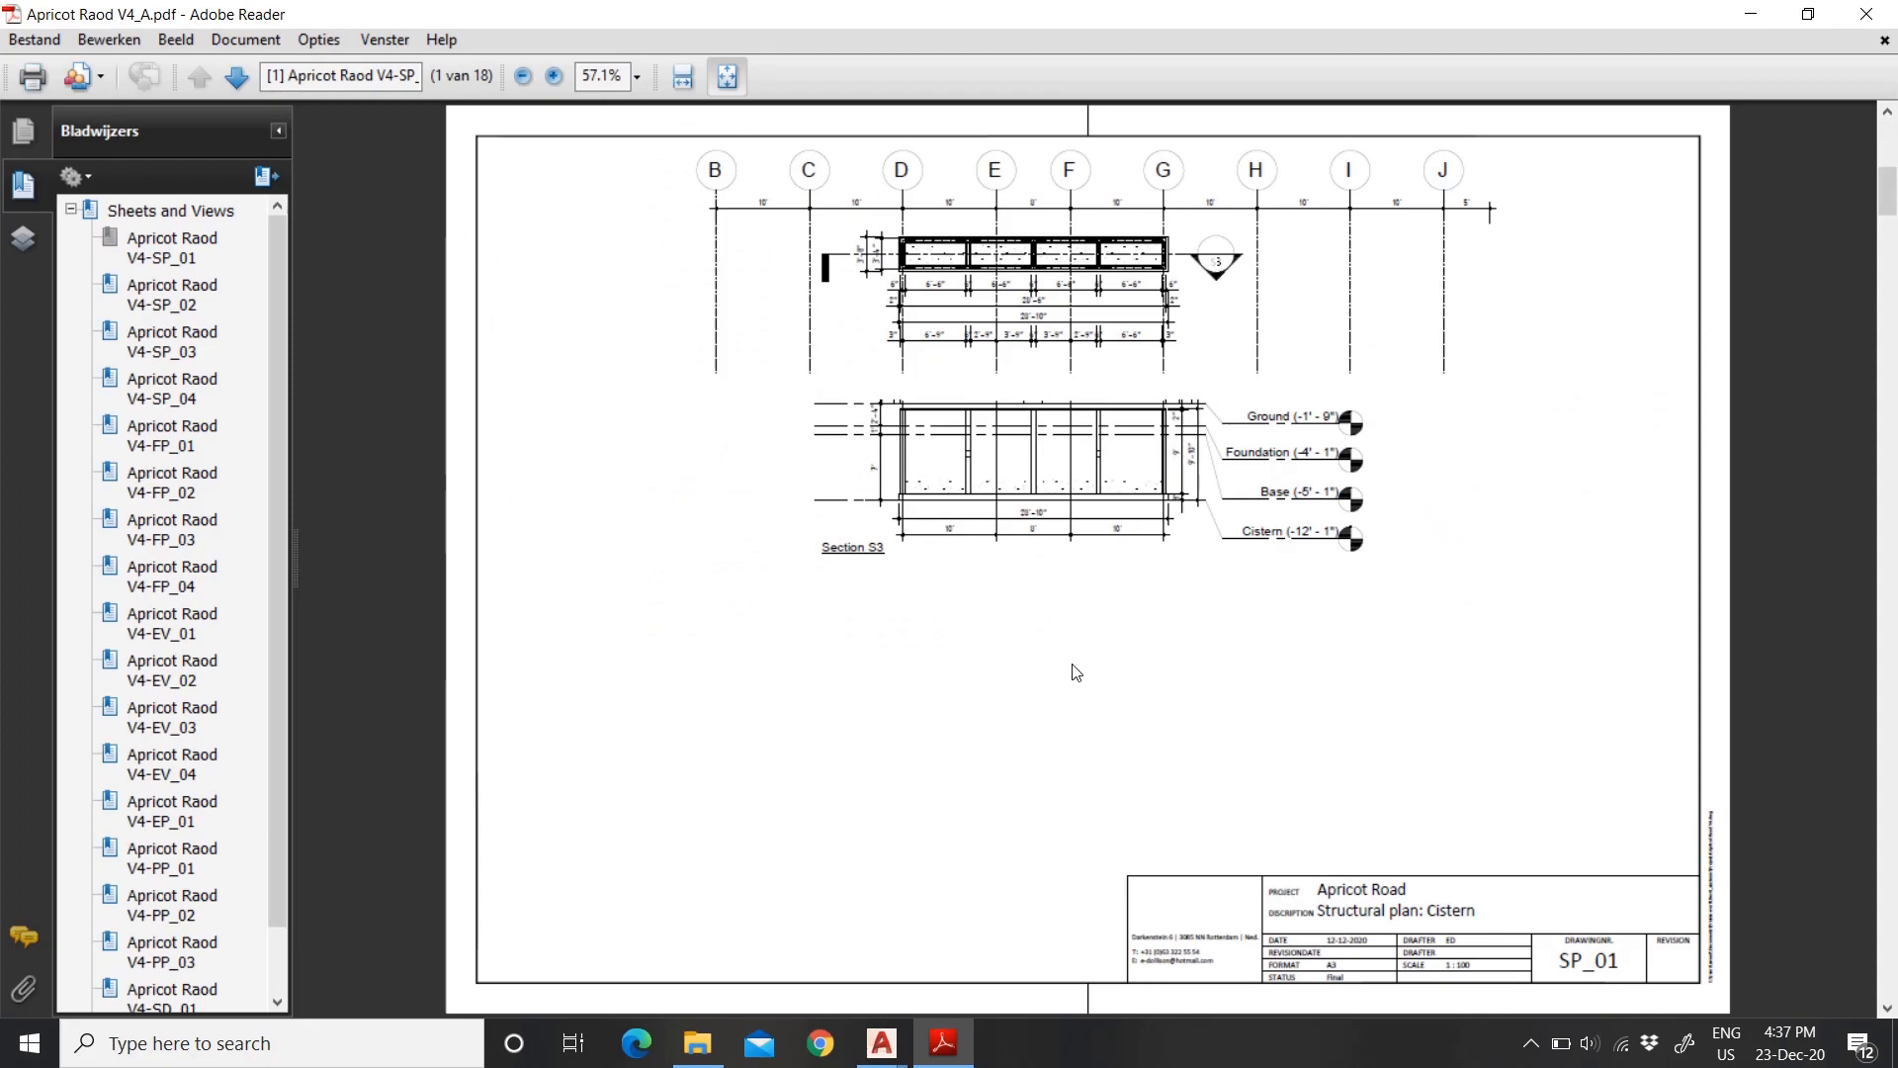
scroll(1076, 672, "down", 5)
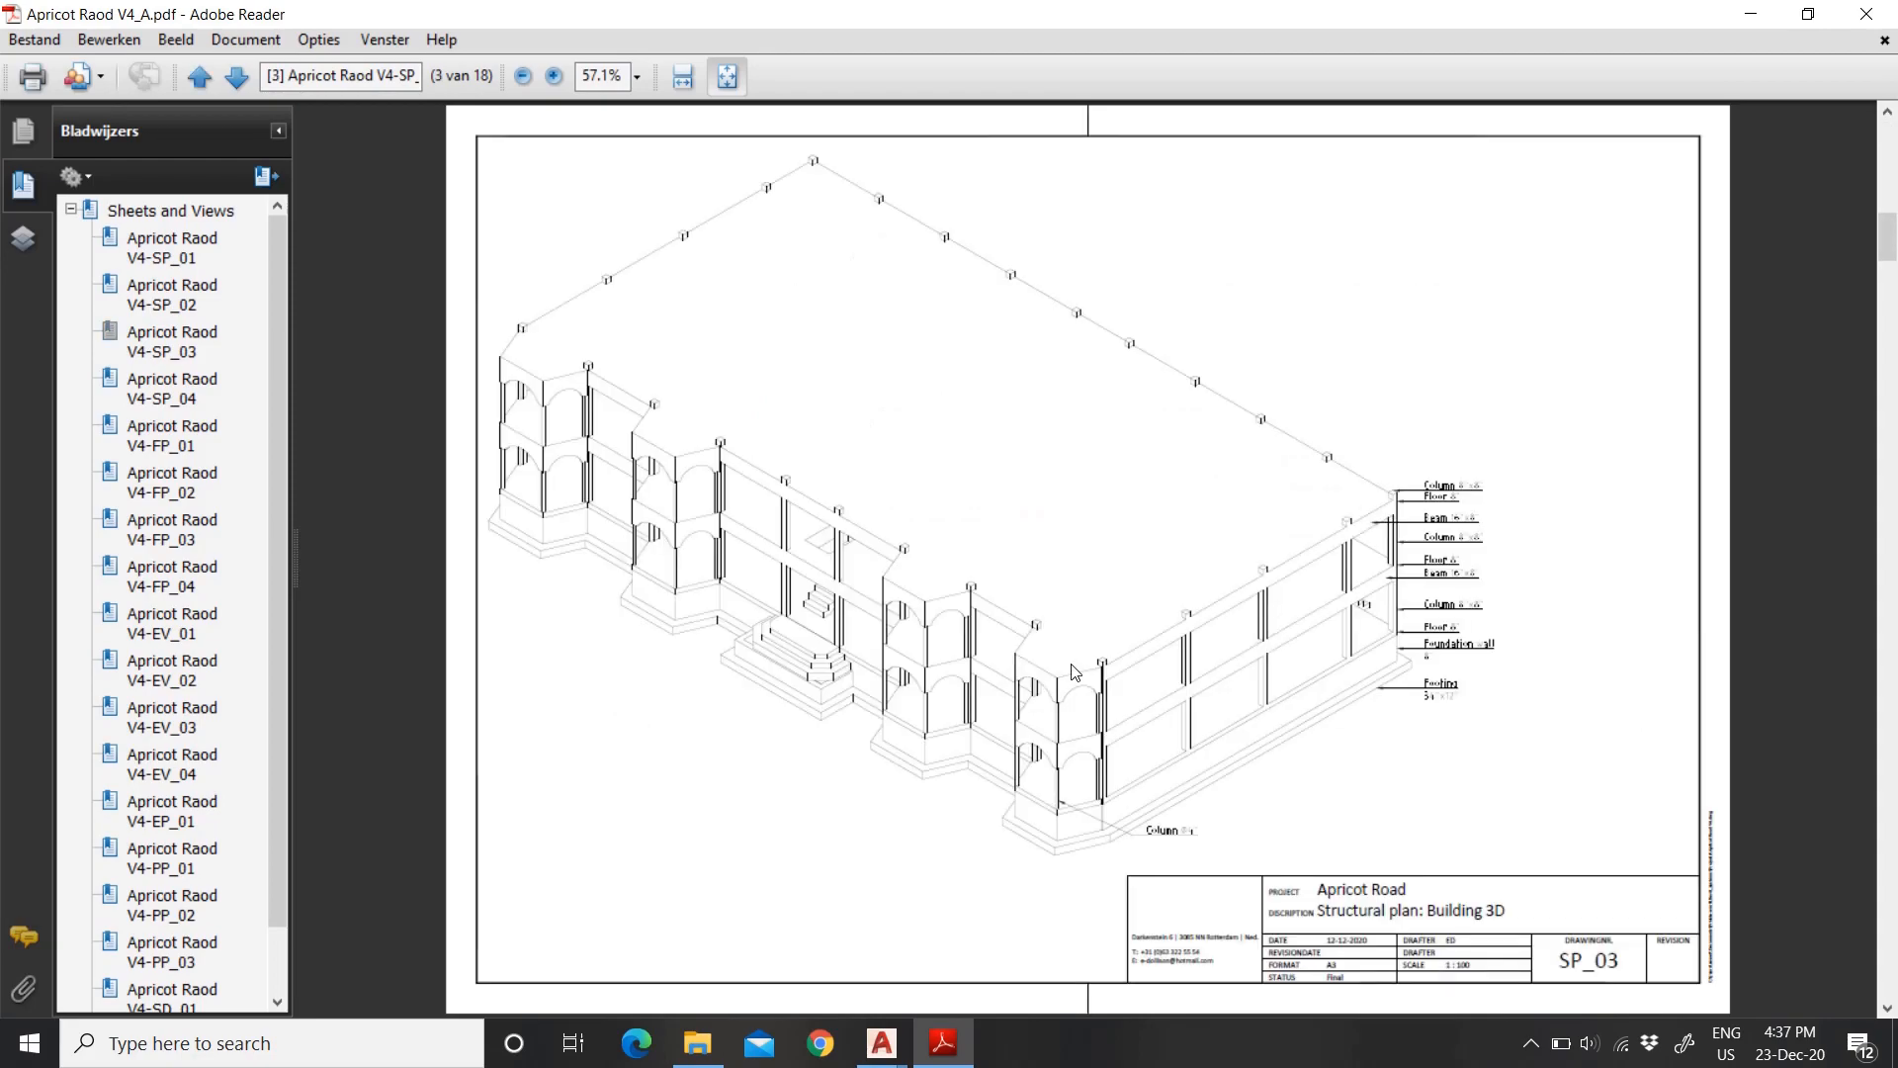
scroll(1076, 672, "down", 3)
scroll(1071, 662, "down", 3)
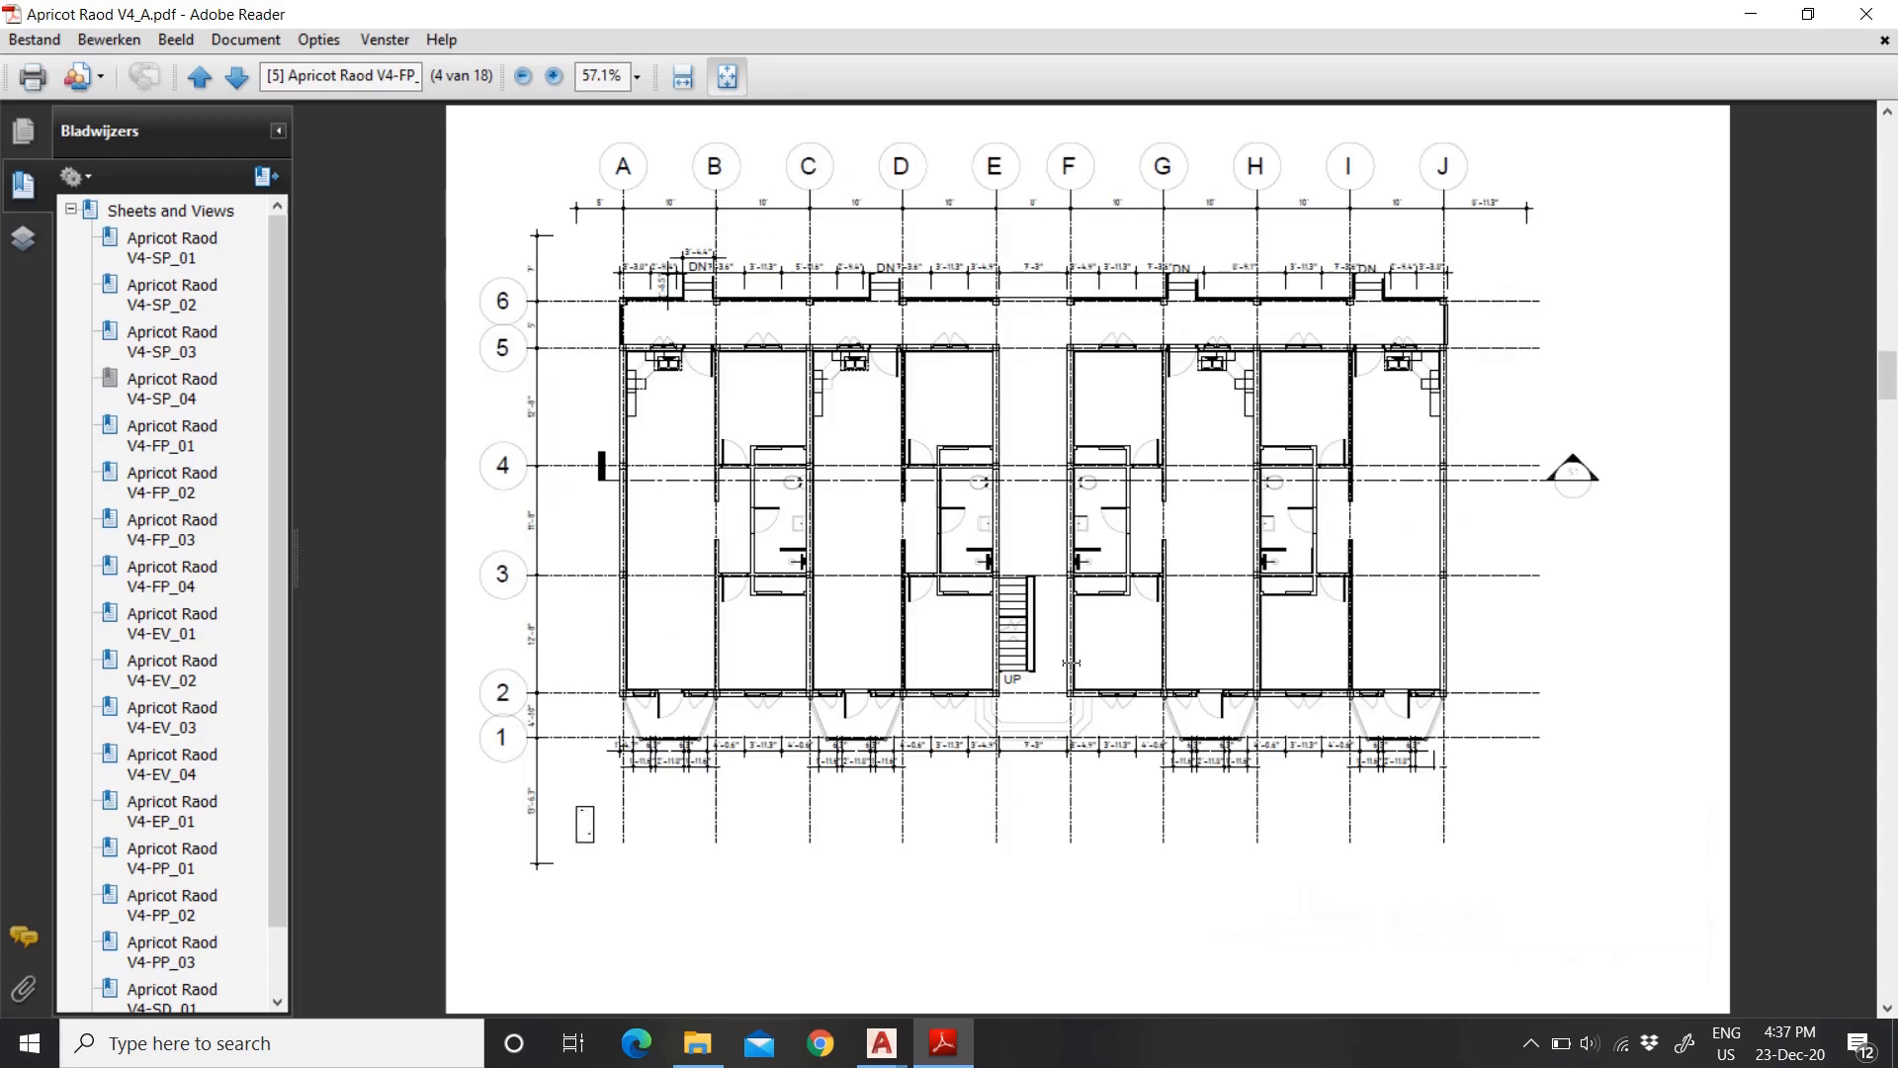
scroll(1070, 662, "down", 3)
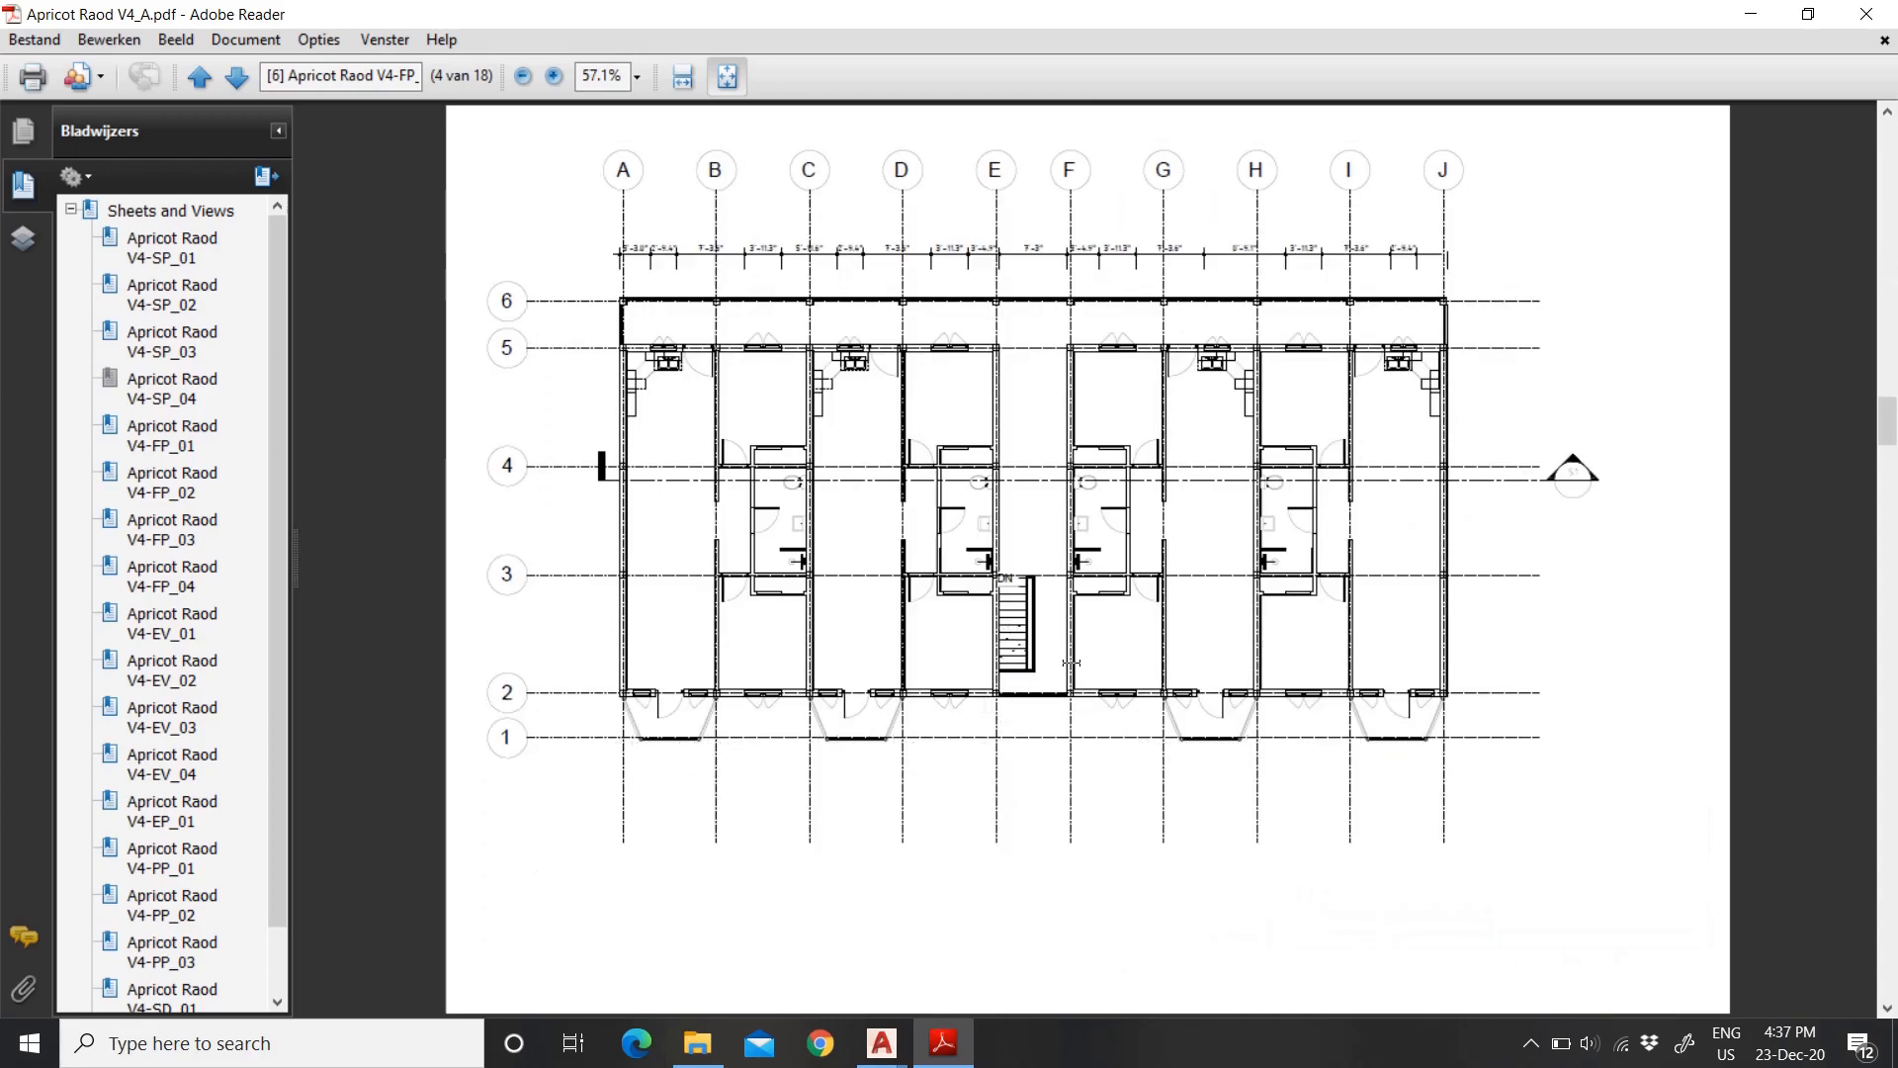
Step: Examine the remaining PDF sheets, from the elevation views through the plumbing plans to the SD_02 details
scroll(1070, 662, "down", 9)
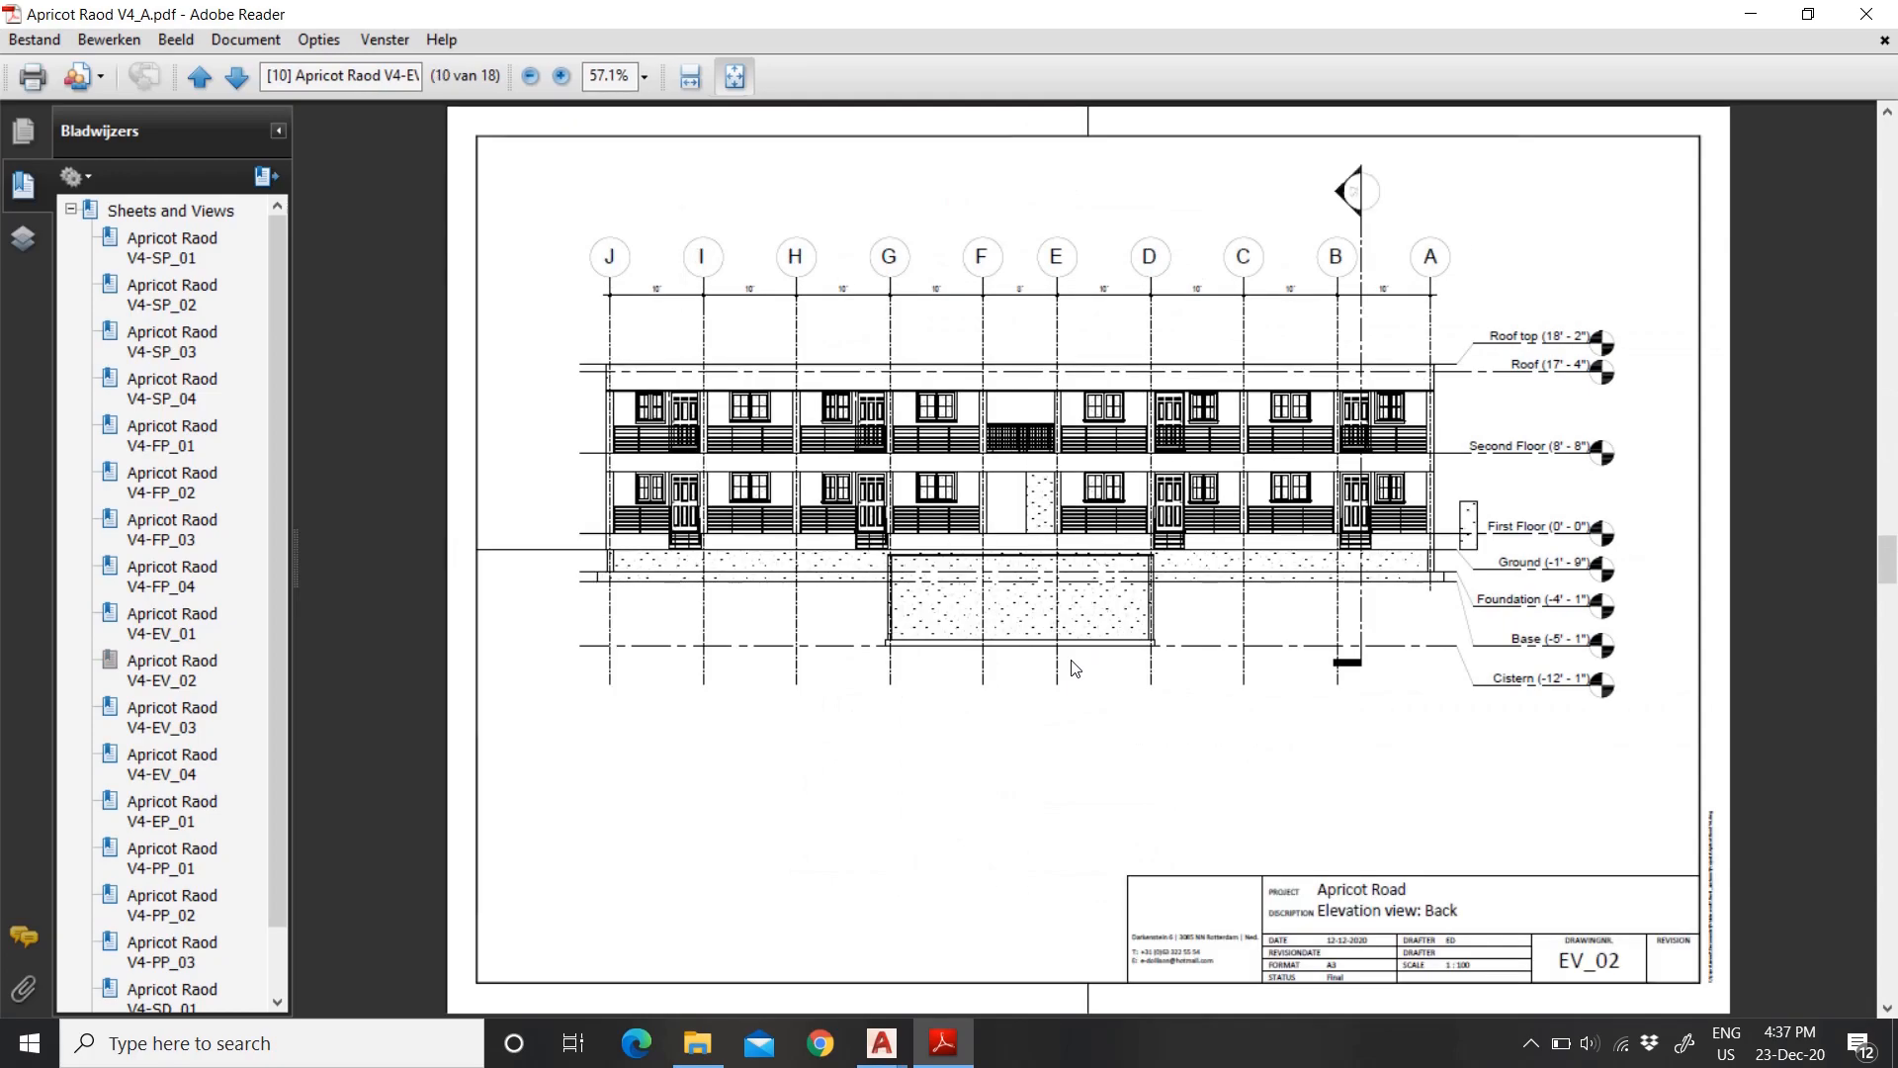
scroll(1075, 668, "down", 3)
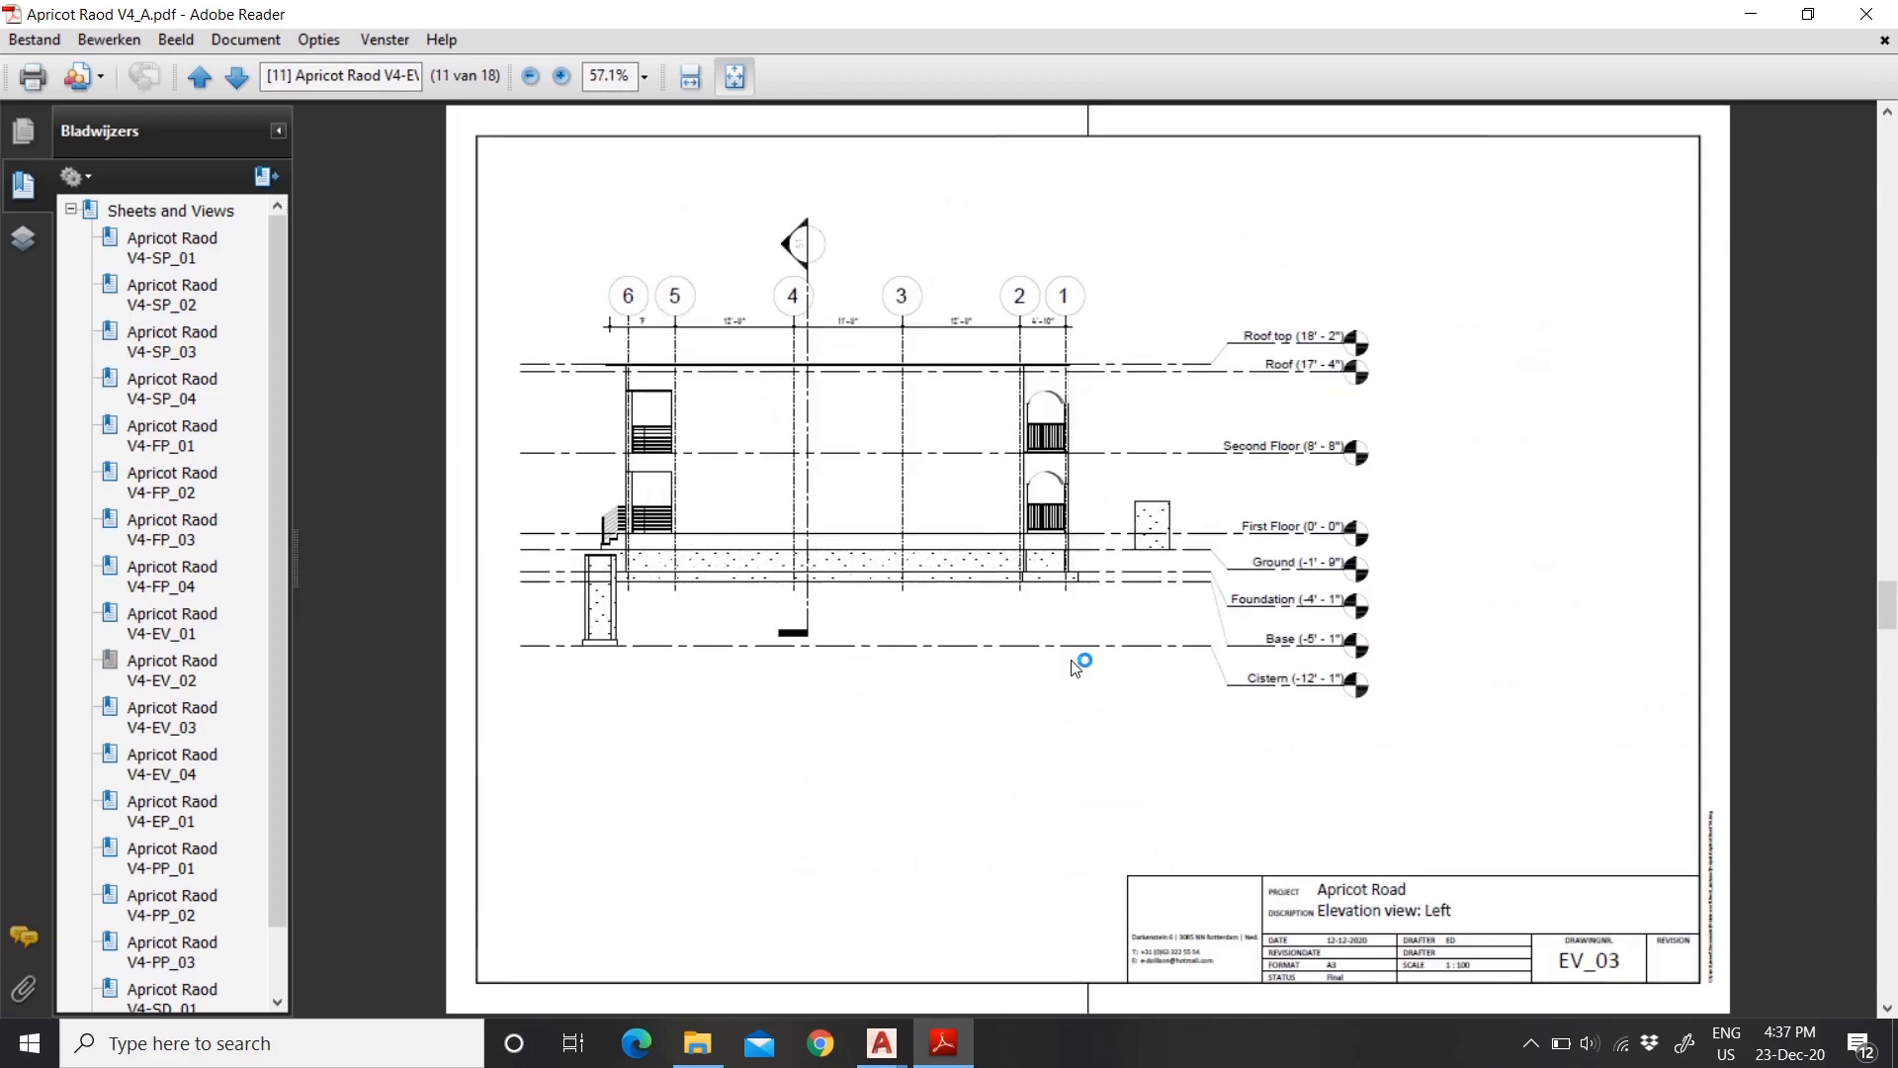
scroll(1075, 668, "down", 6)
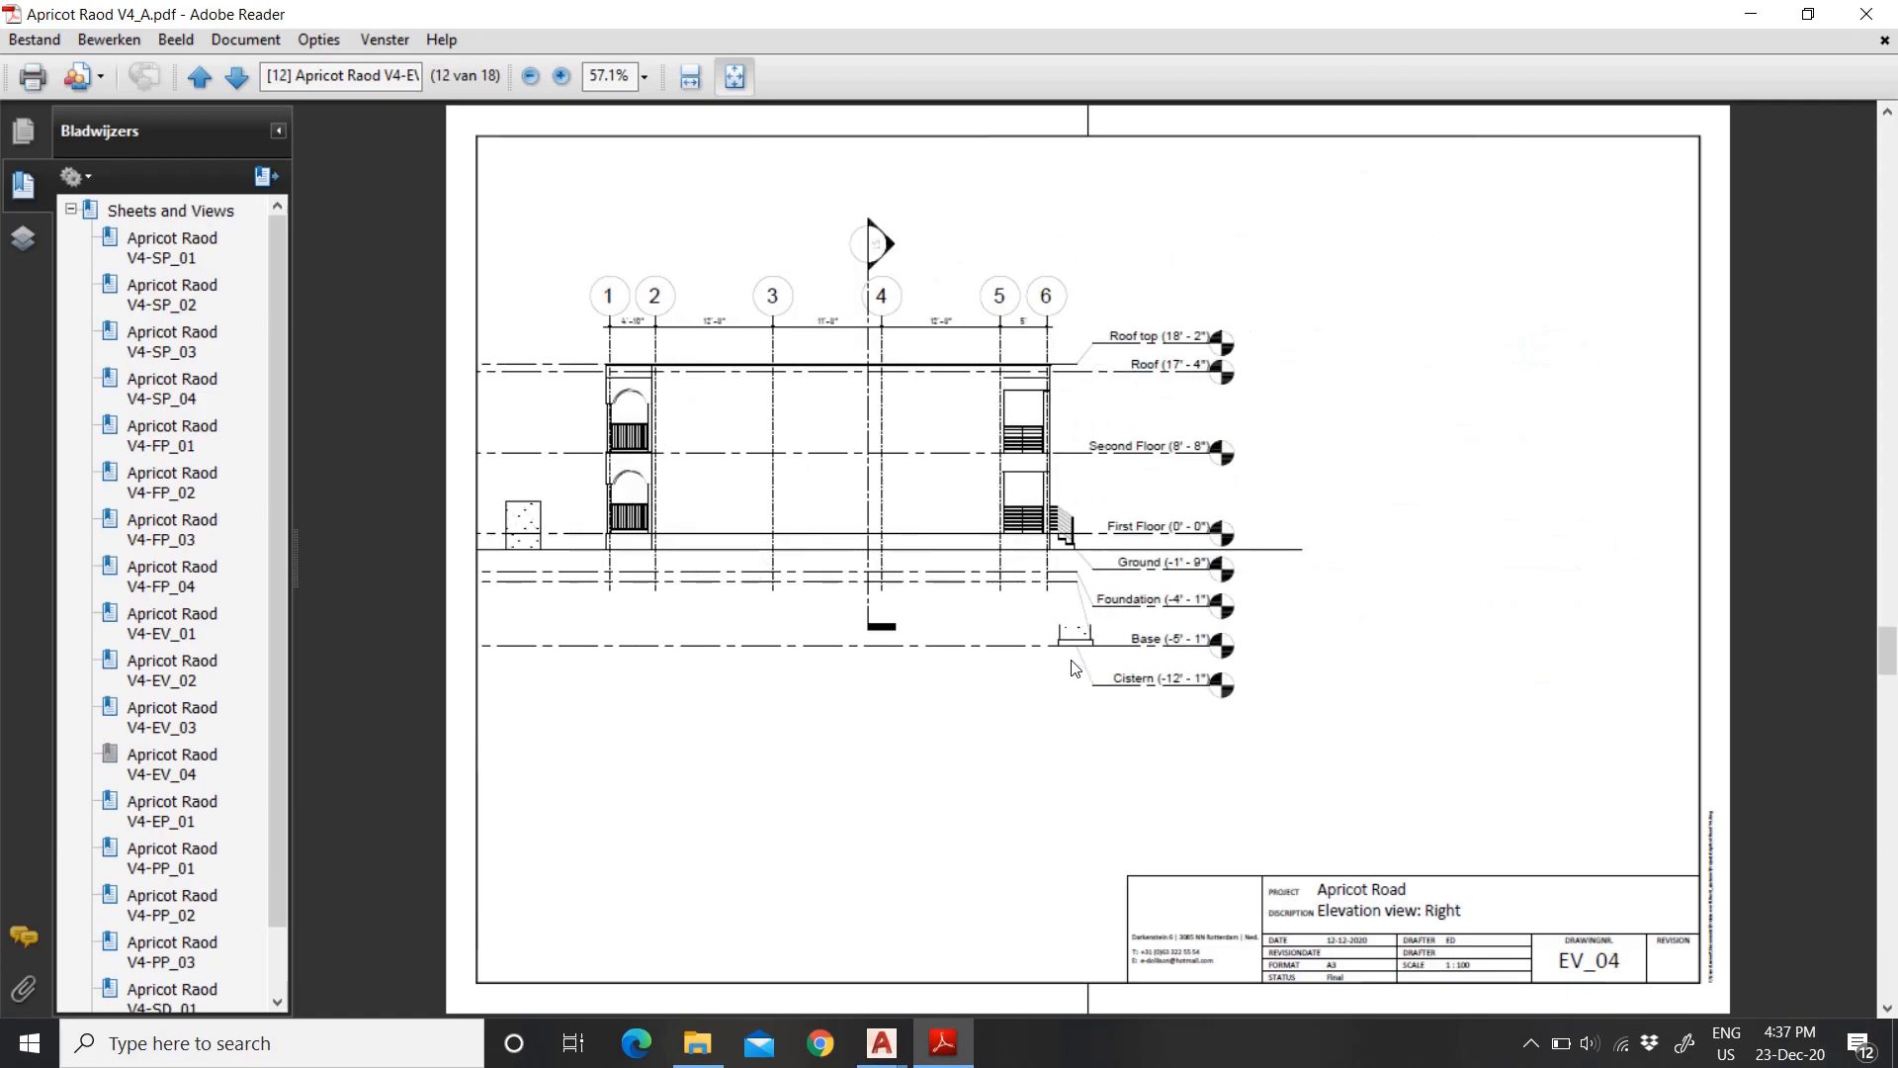
scroll(1075, 669, "down", 6)
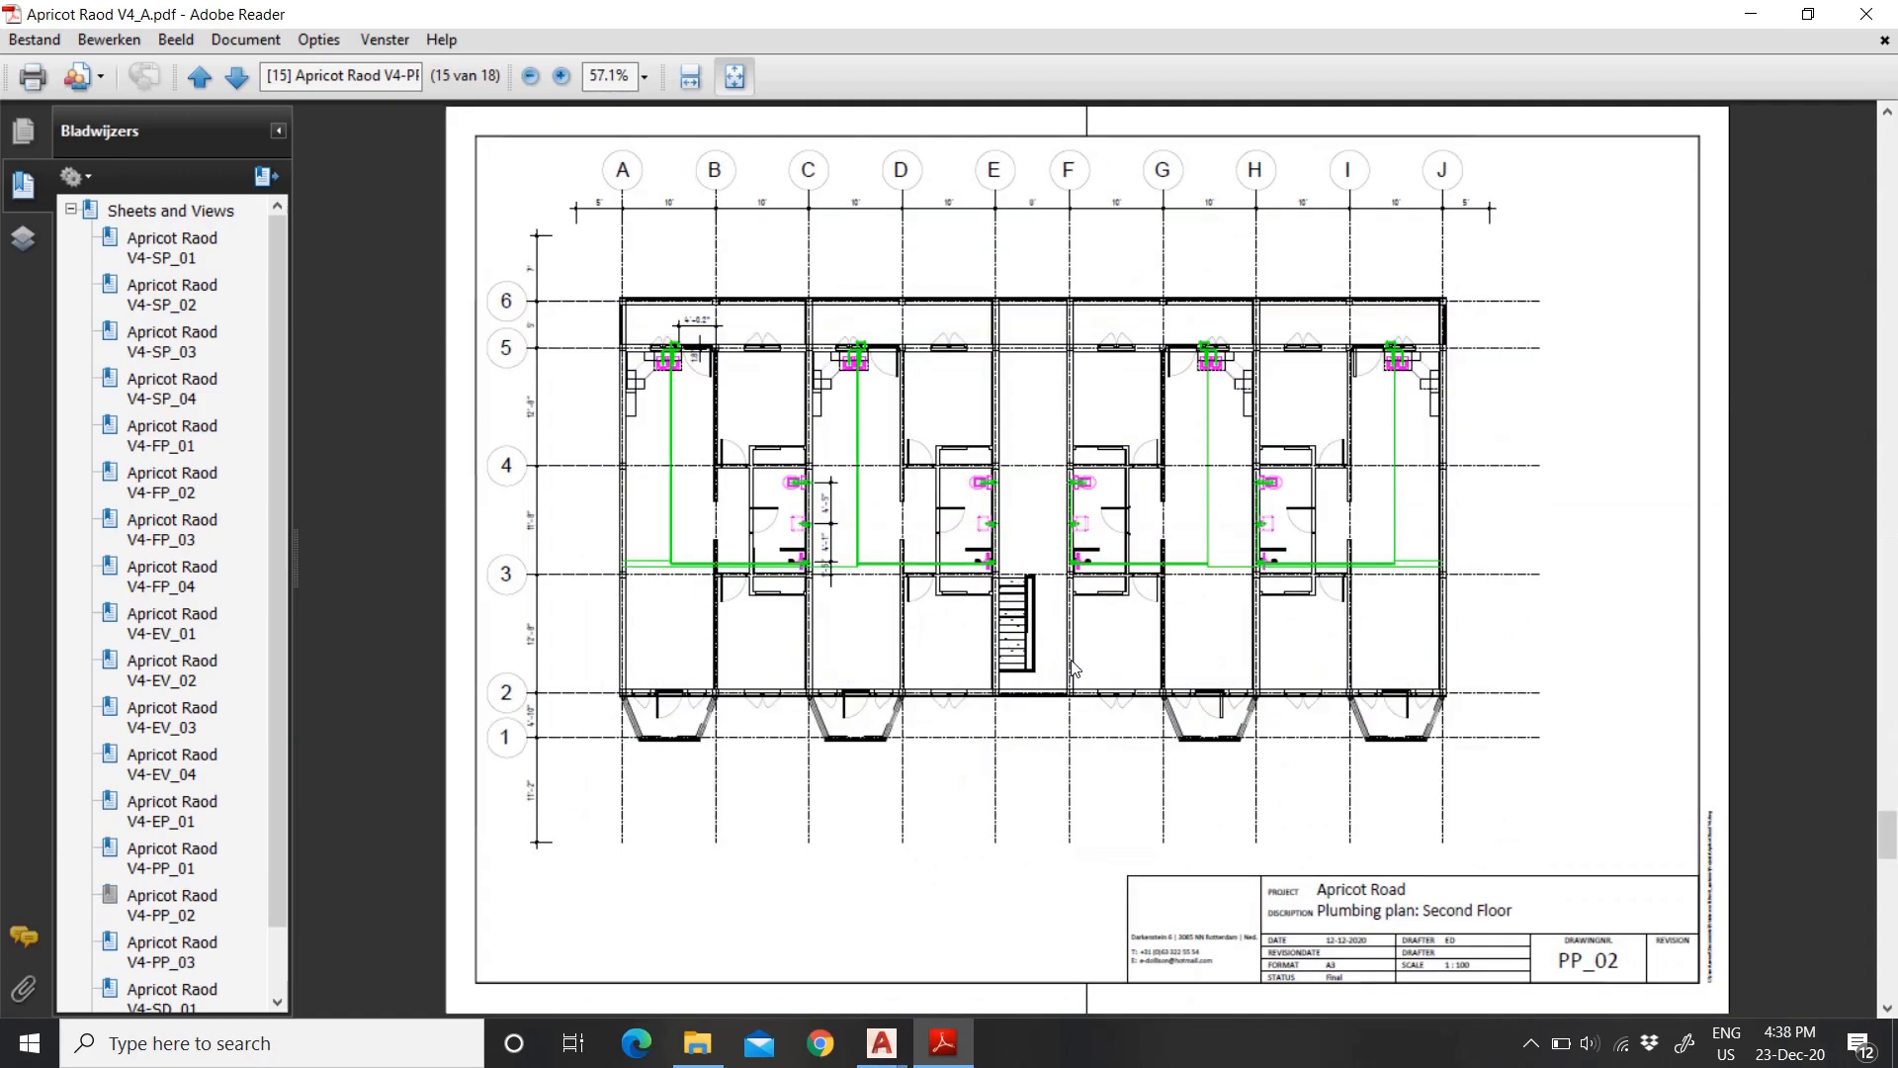
scroll(1075, 668, "down", 6)
scroll(1075, 667, "down", 5)
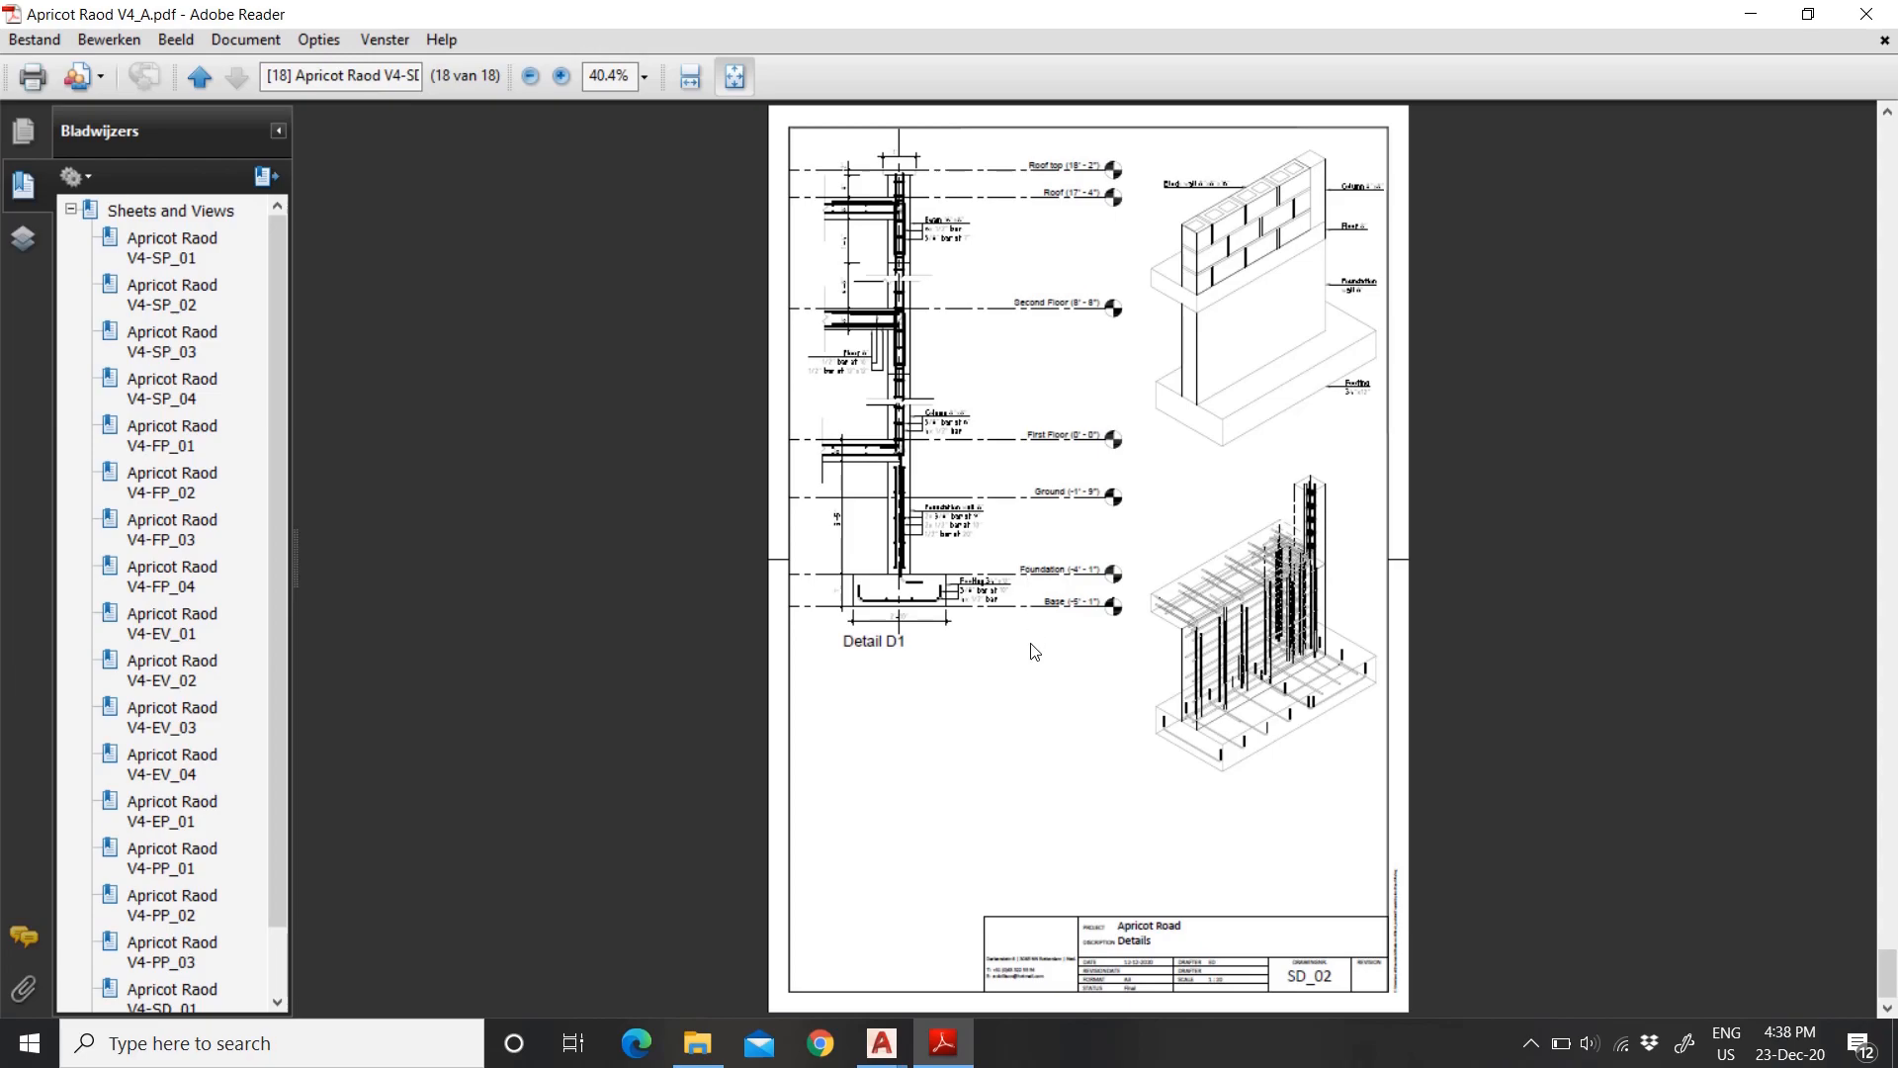
scroll(1020, 720, "up", 3)
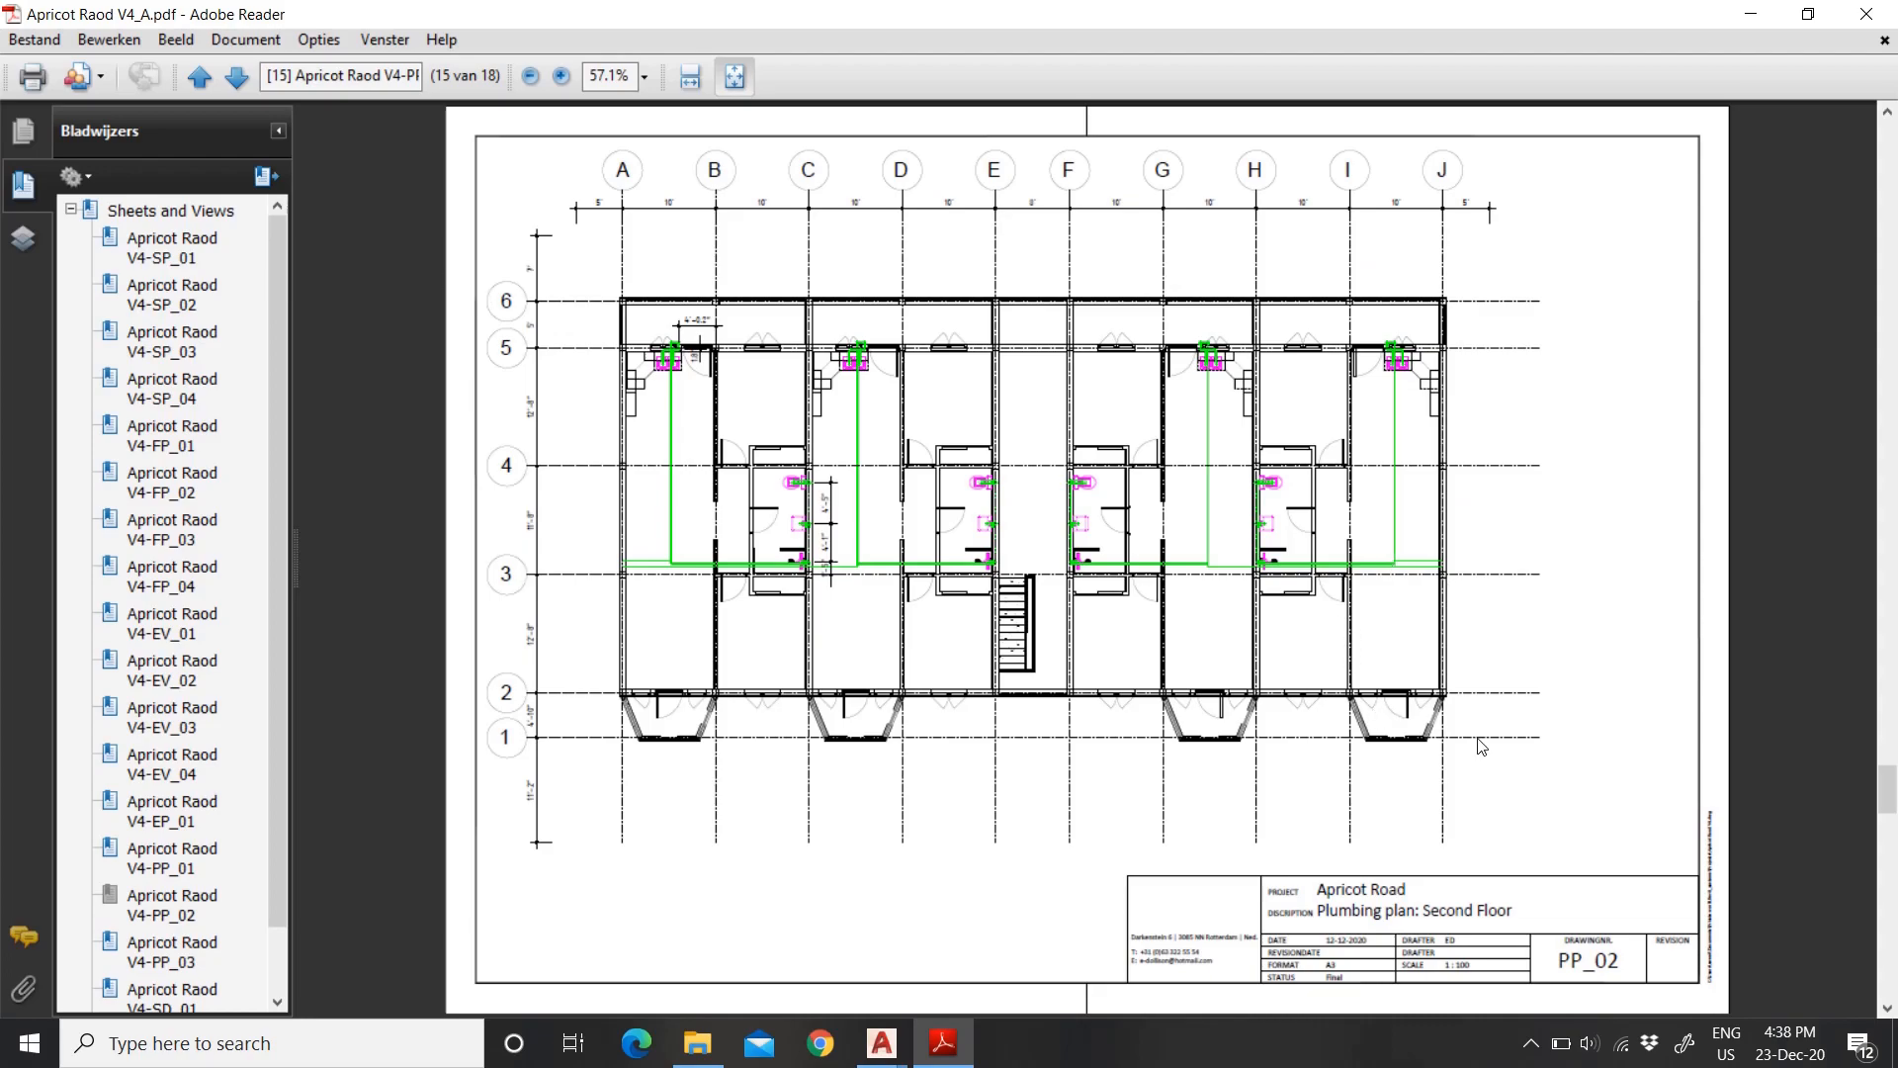
Step: Switch back to AutoCAD and examine the electrical plan and its symbol legend in model space
left_click(881, 1042)
left_click(829, 957)
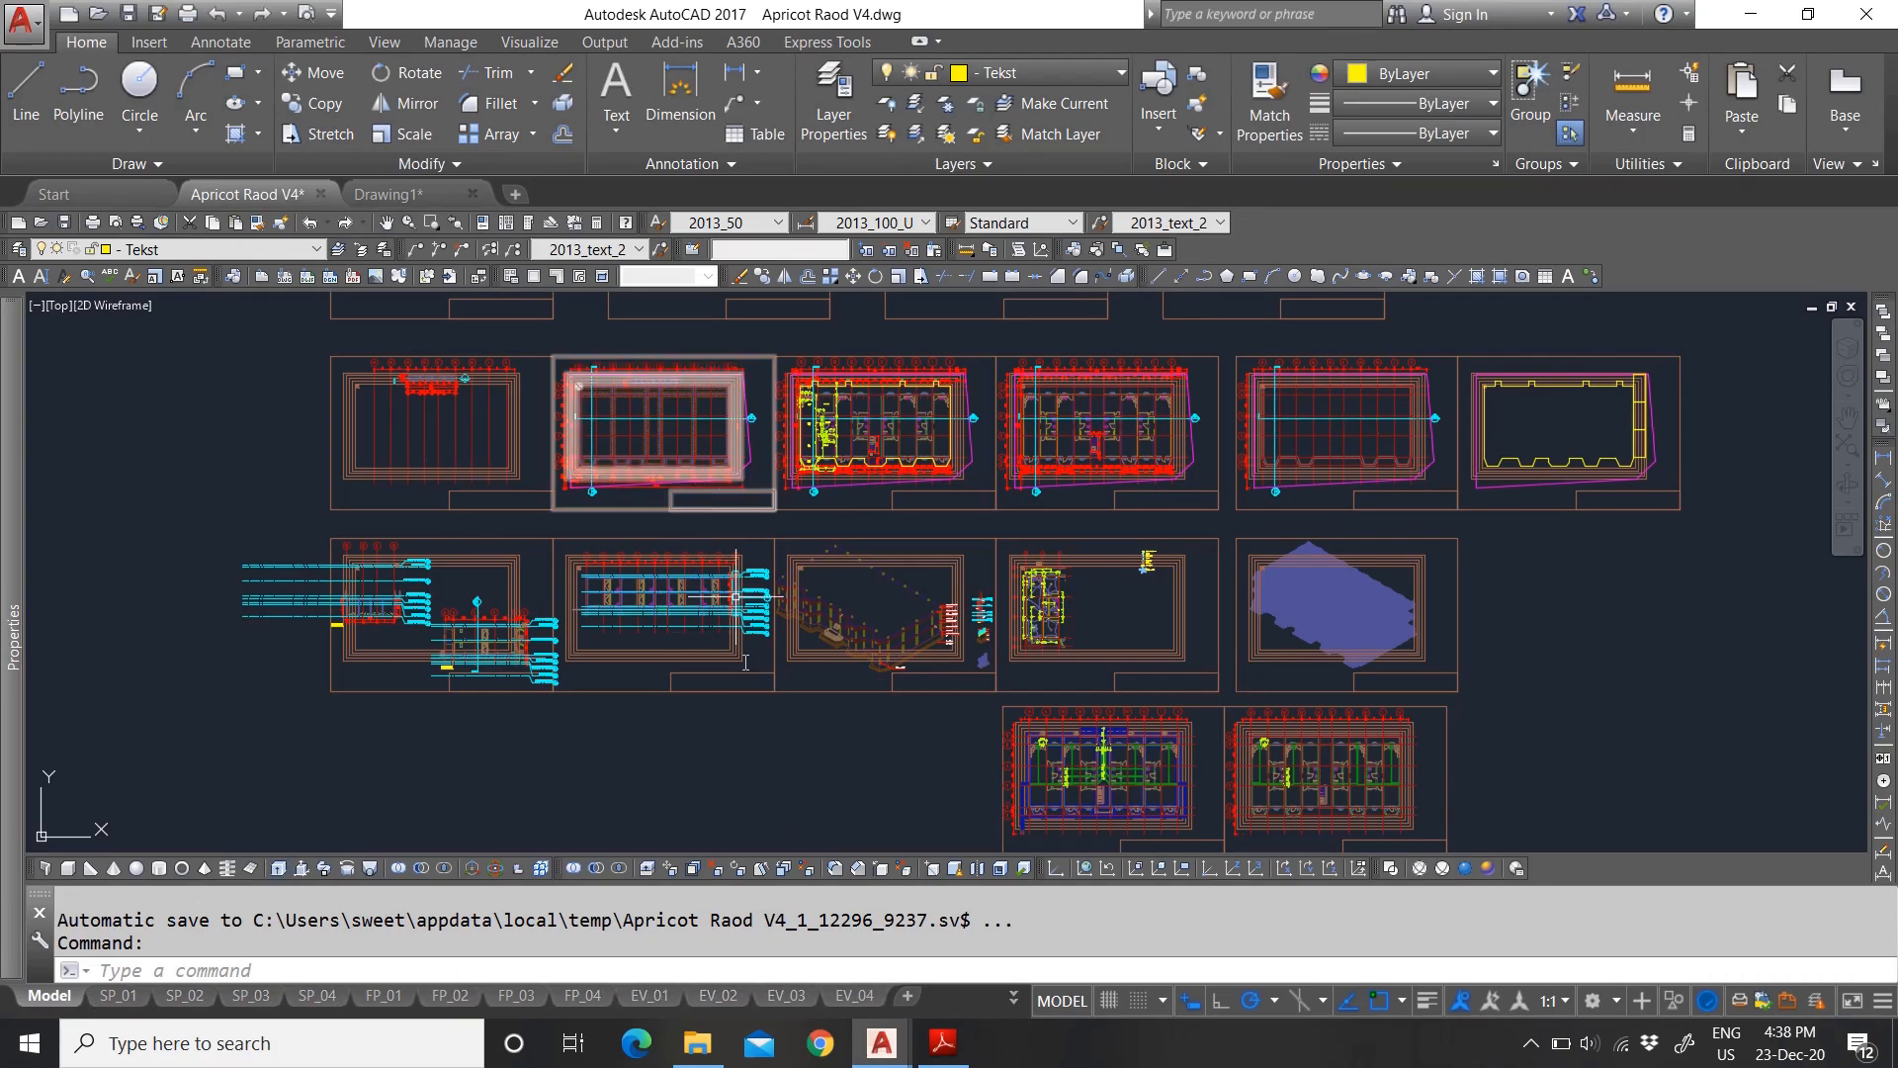
scroll(963, 618, "up", 5)
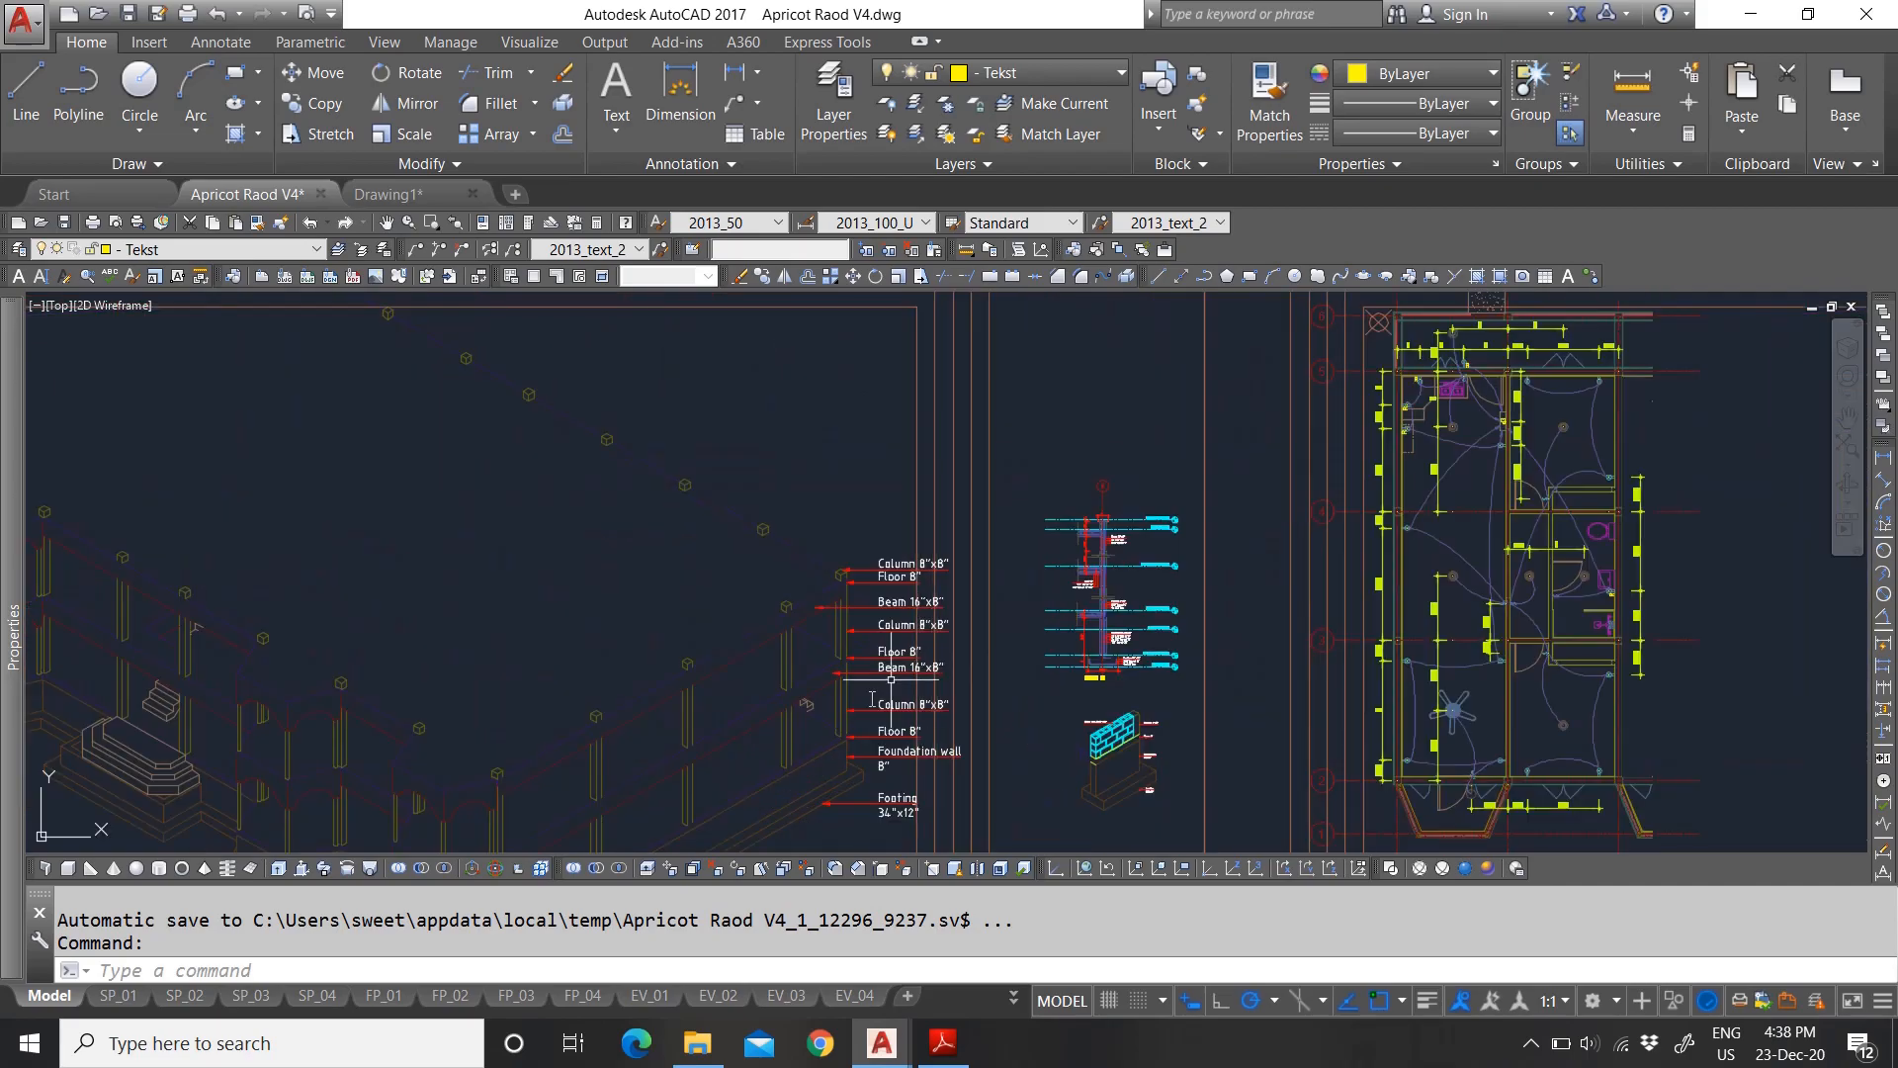
scroll(920, 667, "up", 2)
scroll(870, 593, "down", 10)
scroll(932, 617, "up", 8)
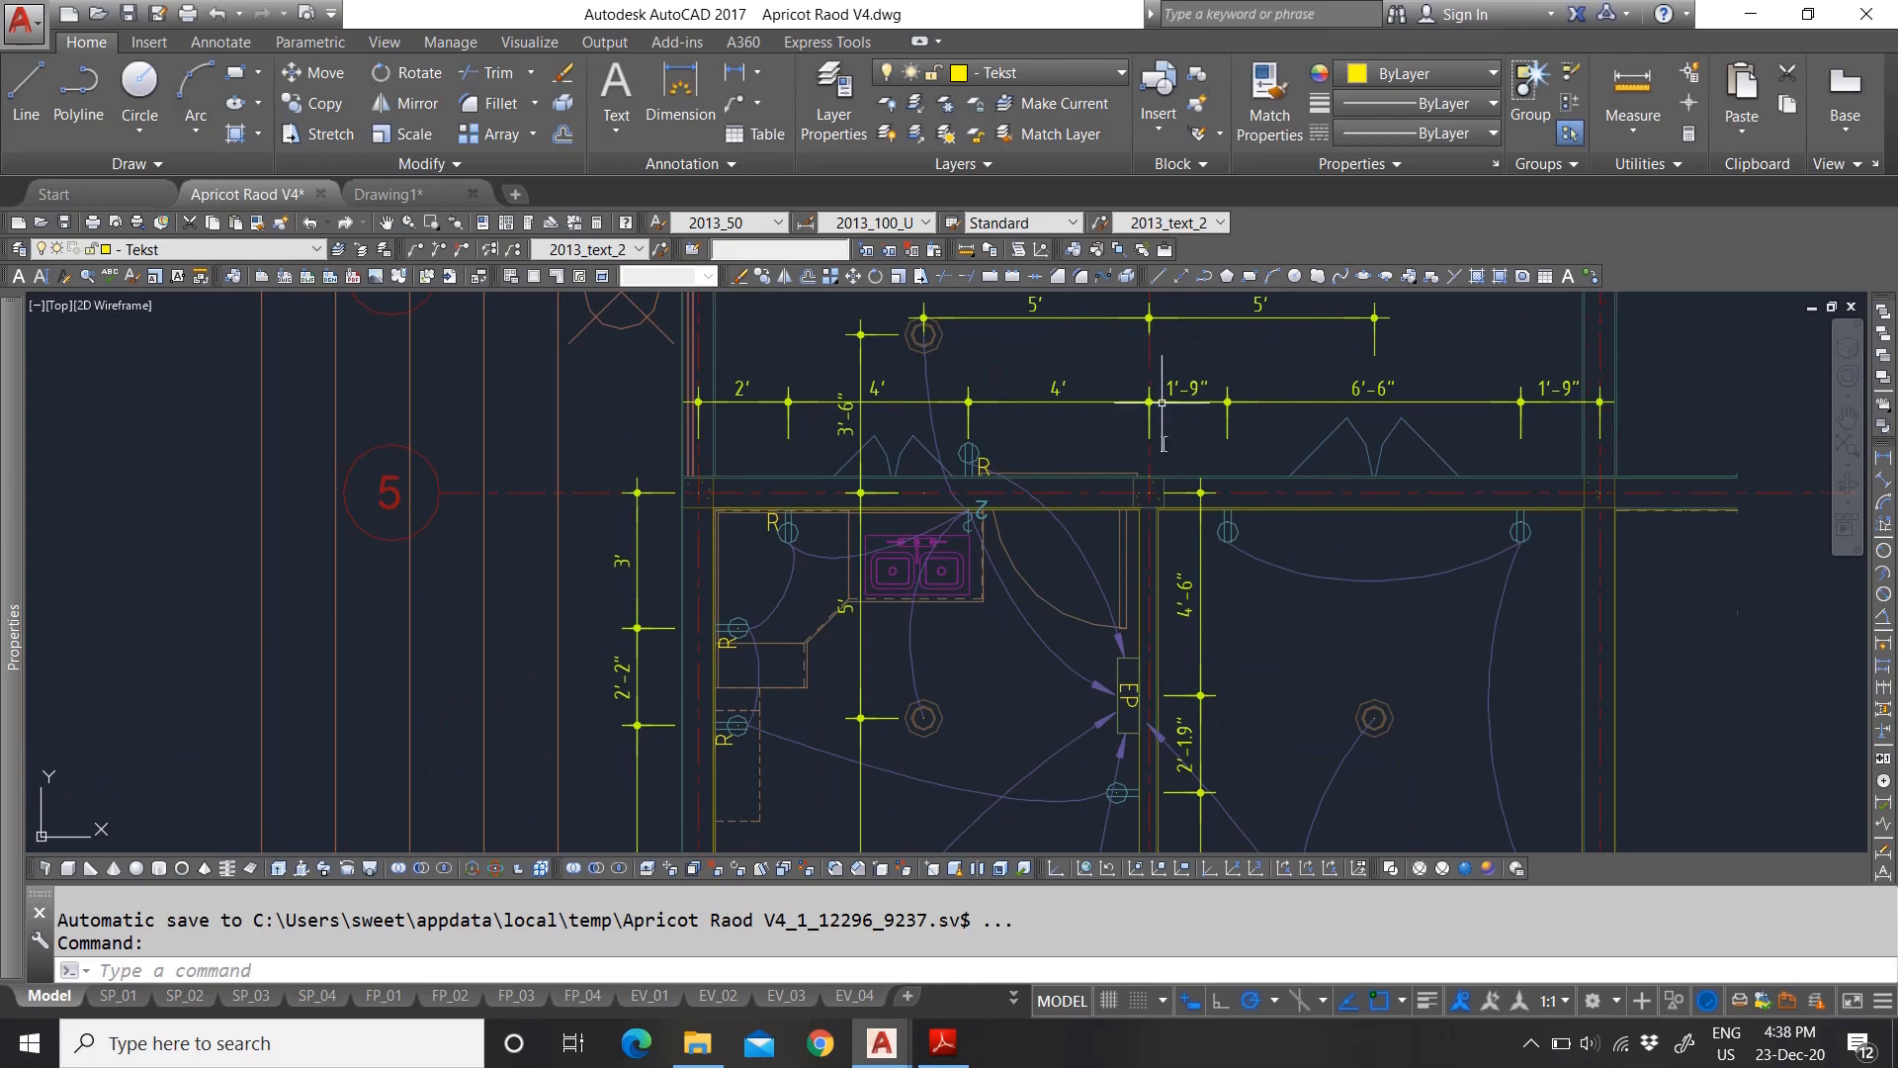
scroll(1081, 571, "down", 8)
scroll(1034, 526, "up", 4)
scroll(1033, 526, "up", 3)
scroll(999, 356, "down", 1)
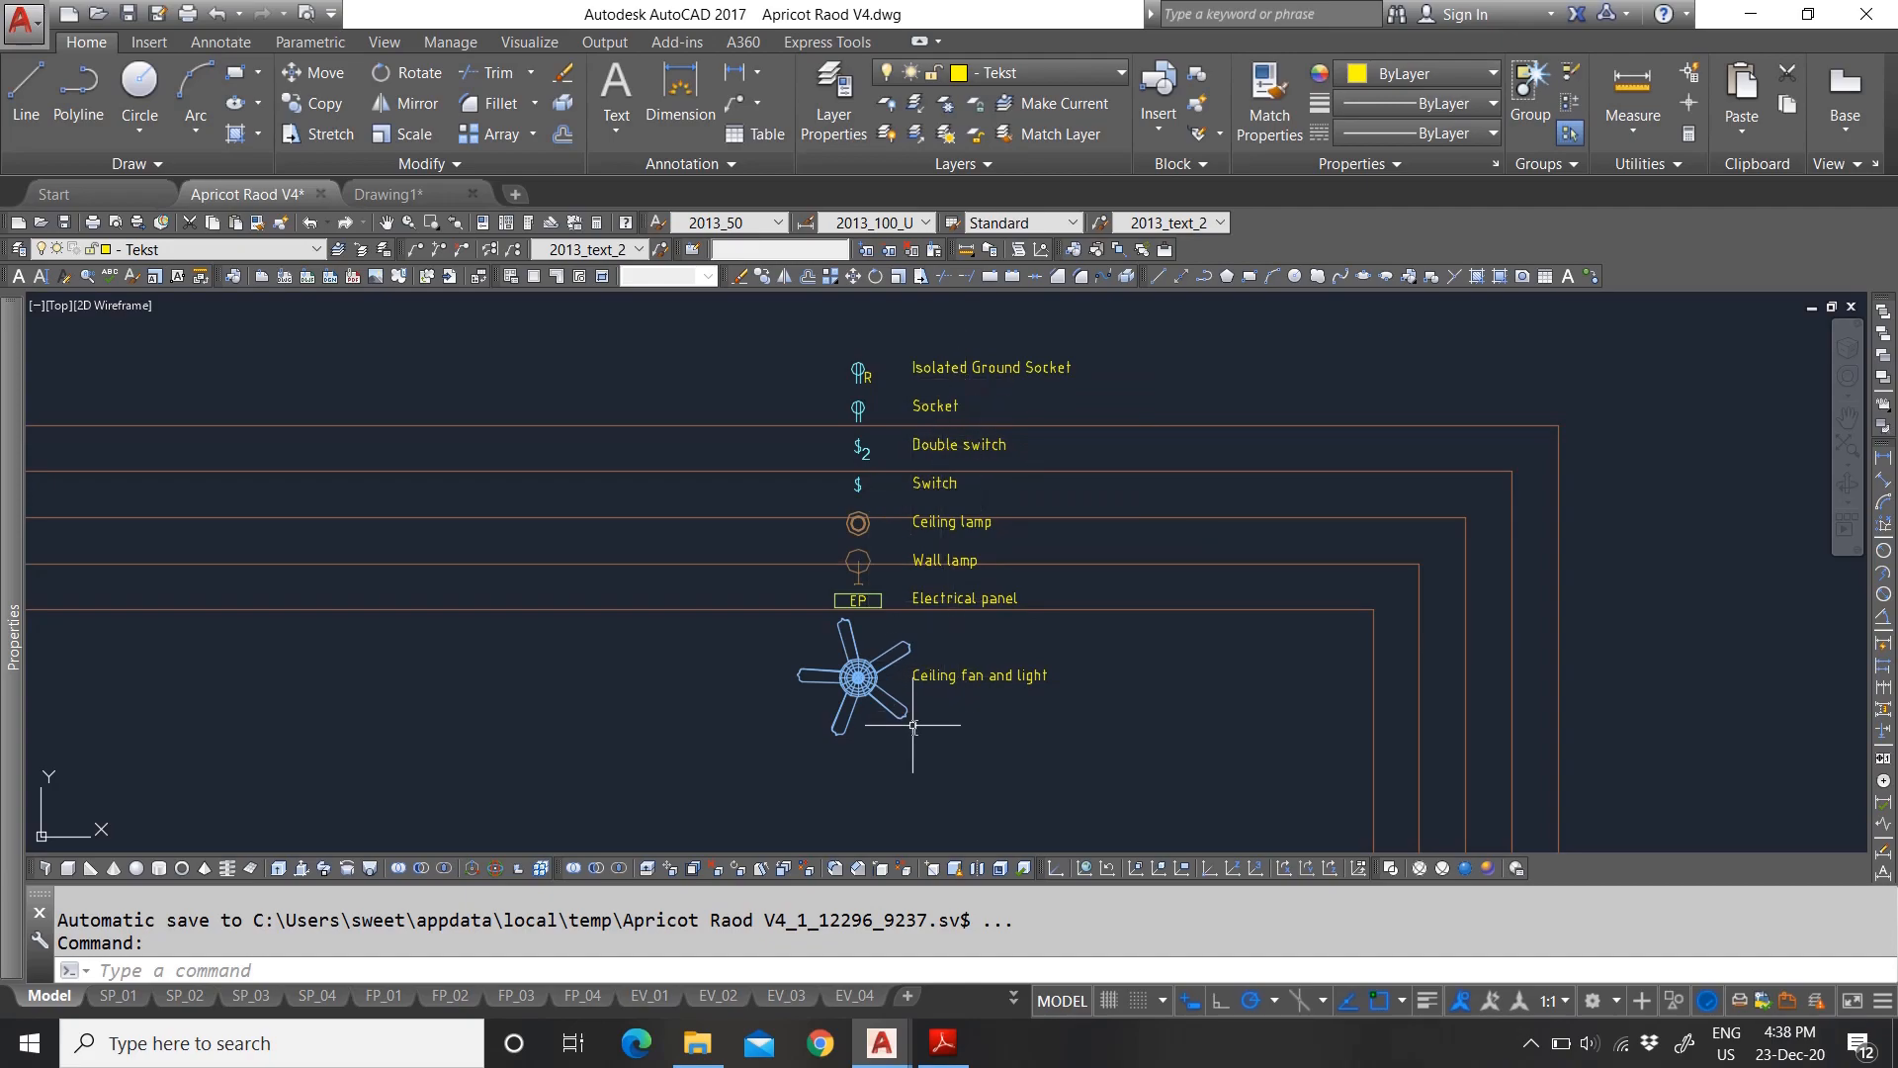
scroll(944, 568, "down", 5)
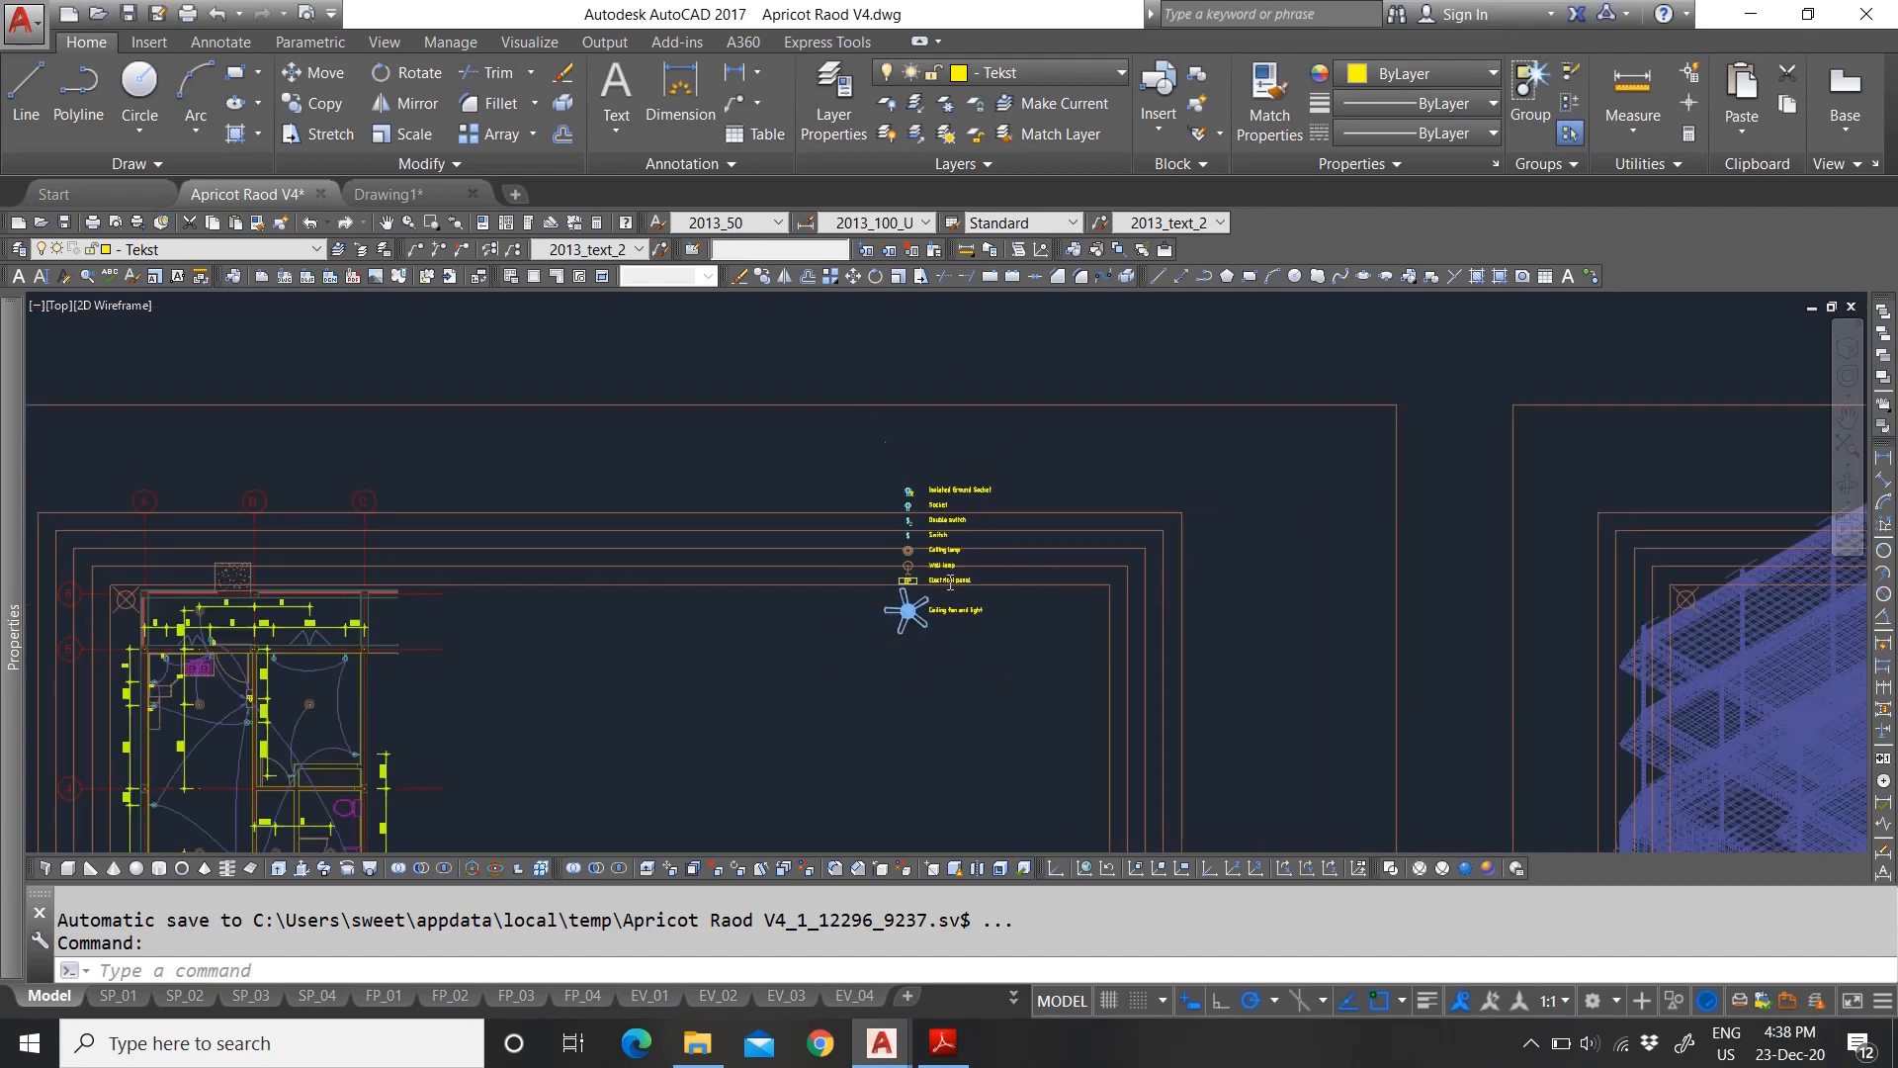
scroll(947, 565, "up", 4)
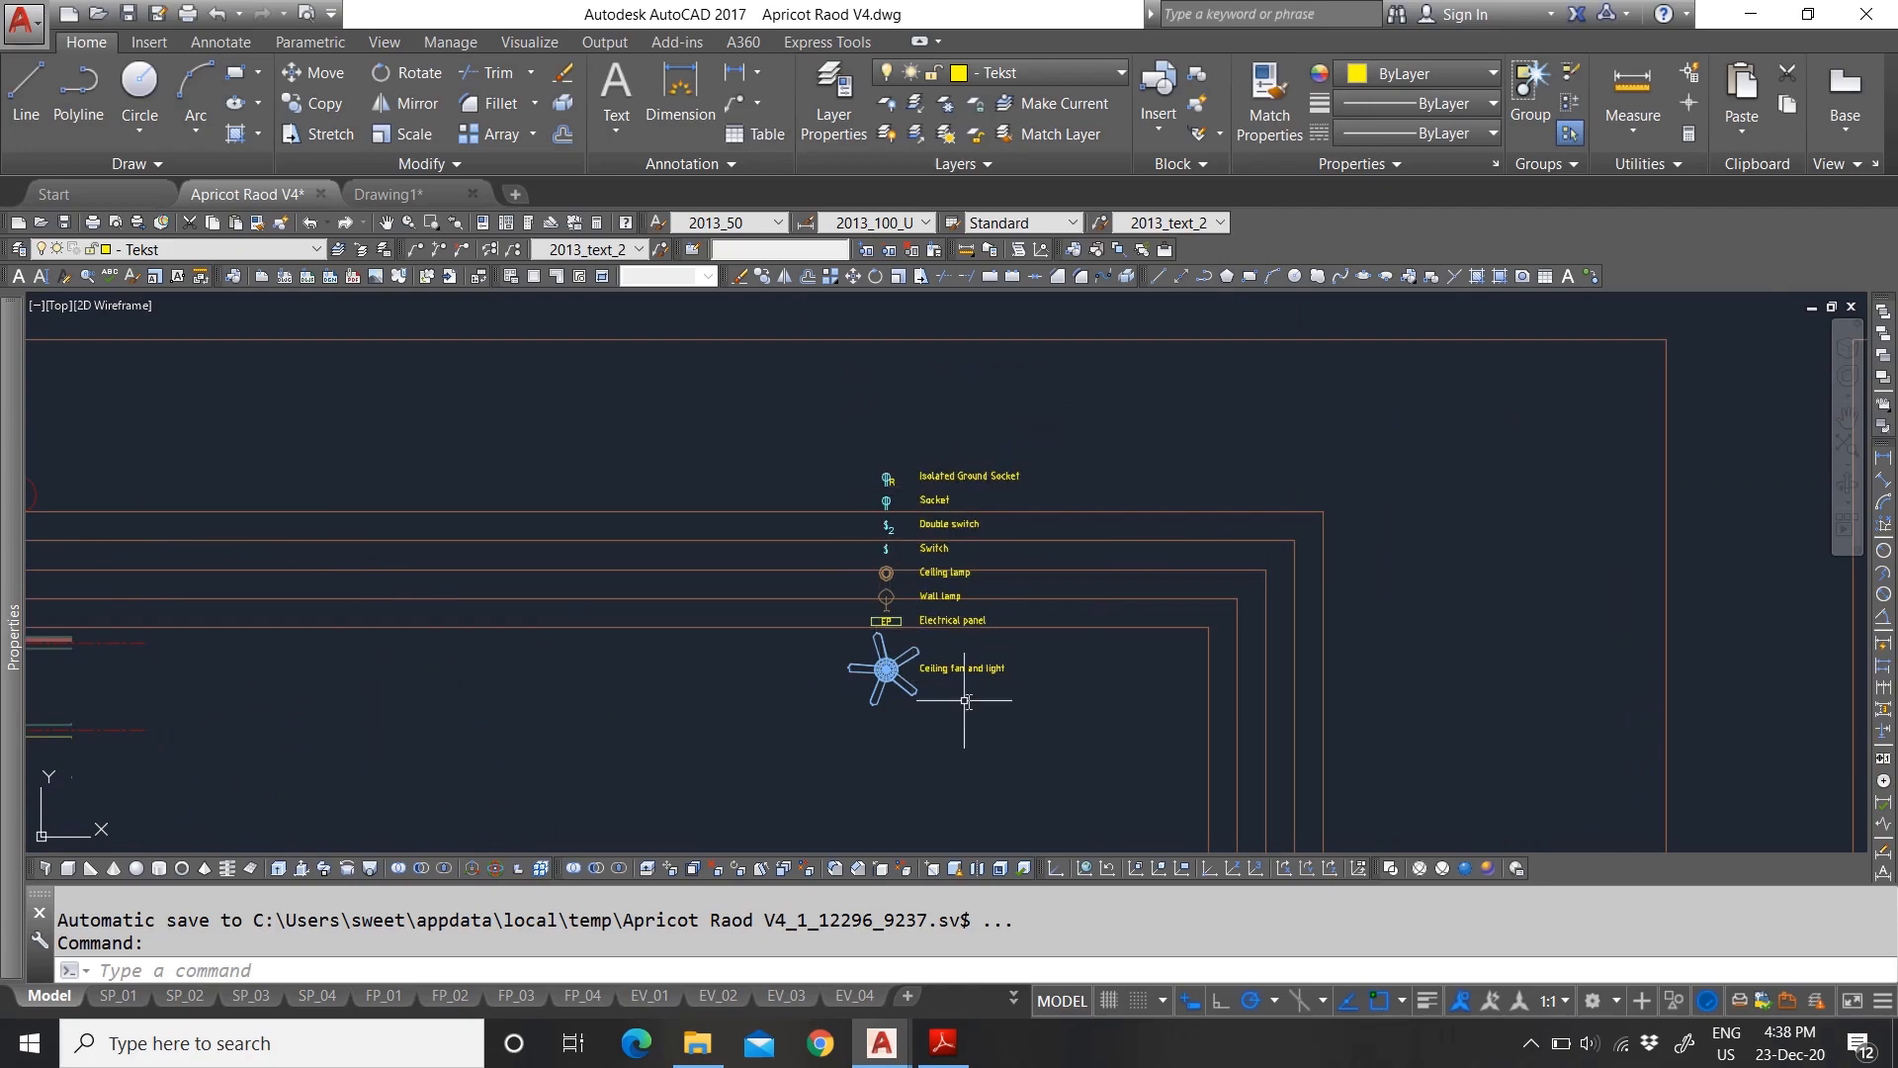
scroll(965, 533, "down", 2)
scroll(702, 503, "up", 6)
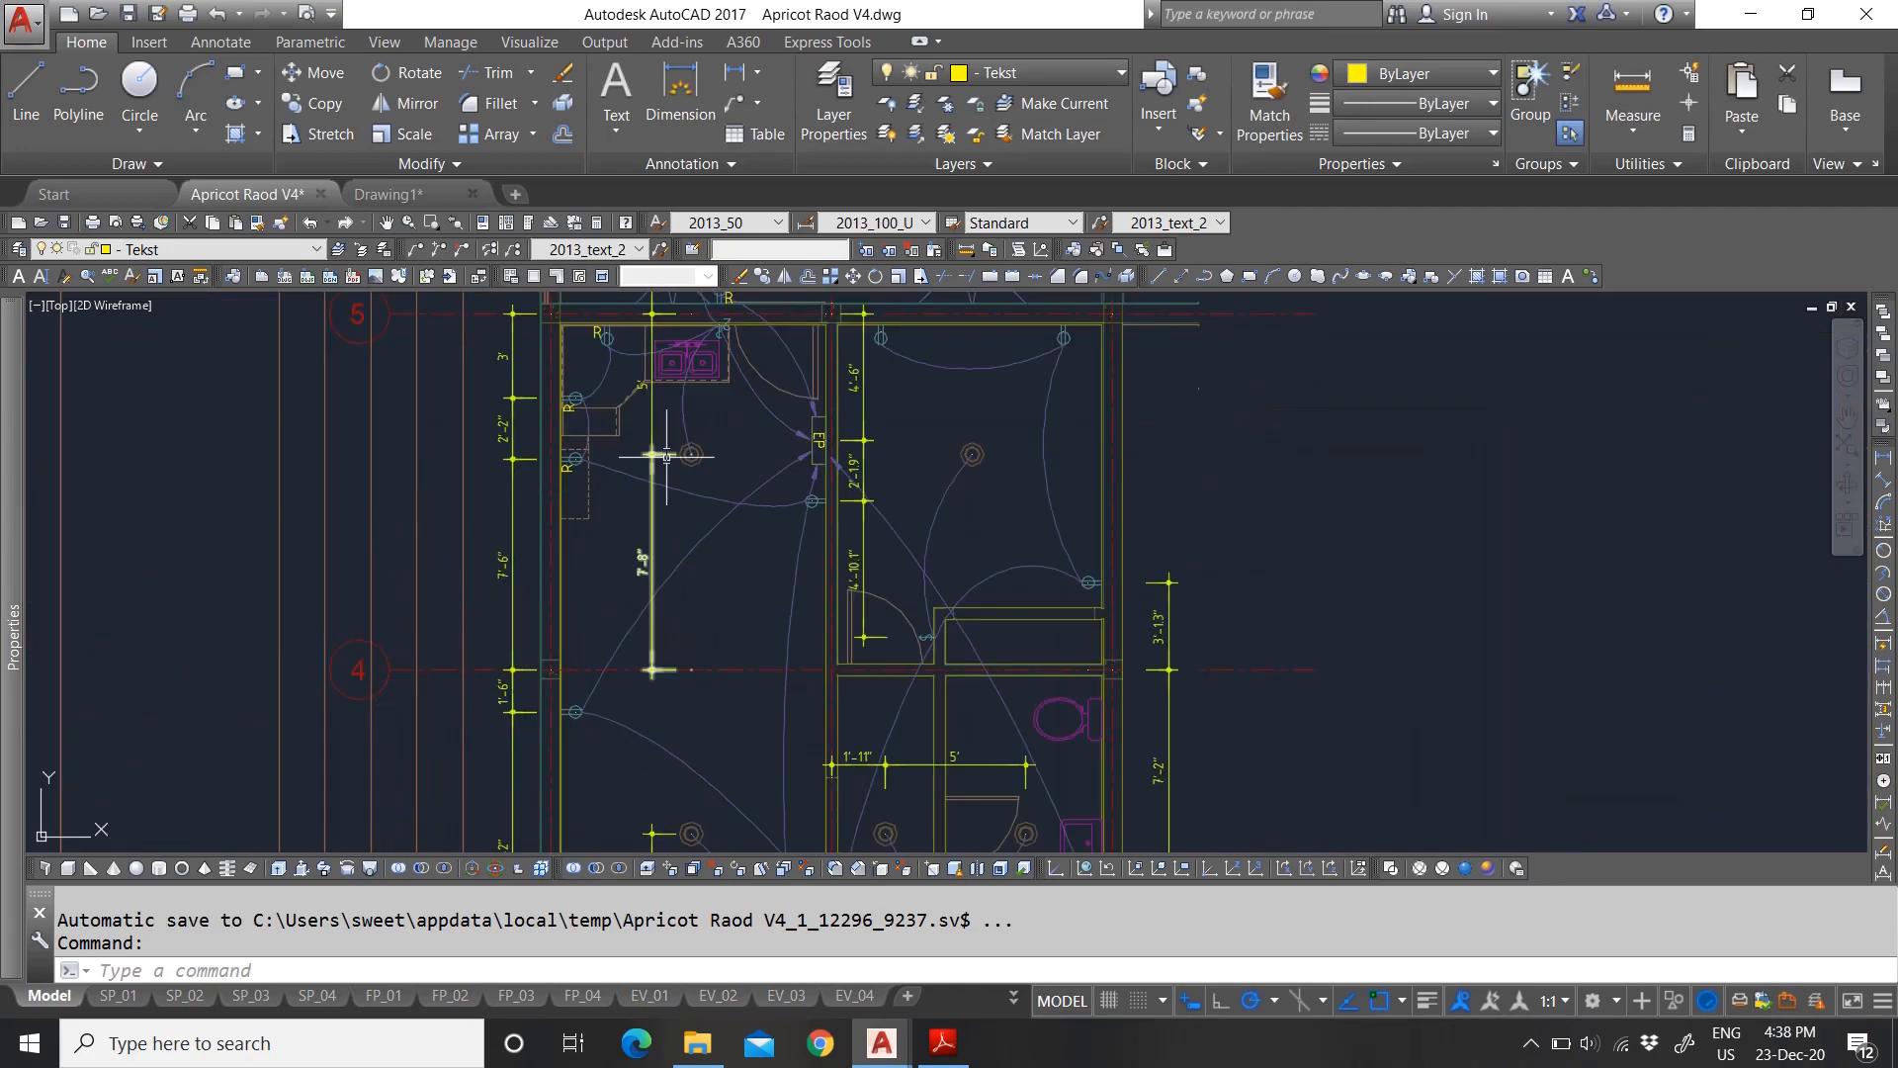
scroll(702, 503, "down", 6)
Step: Examine the 3D reinforcement drawing and the two plumbing plans below it in model space
scroll(1224, 610, "up", 10)
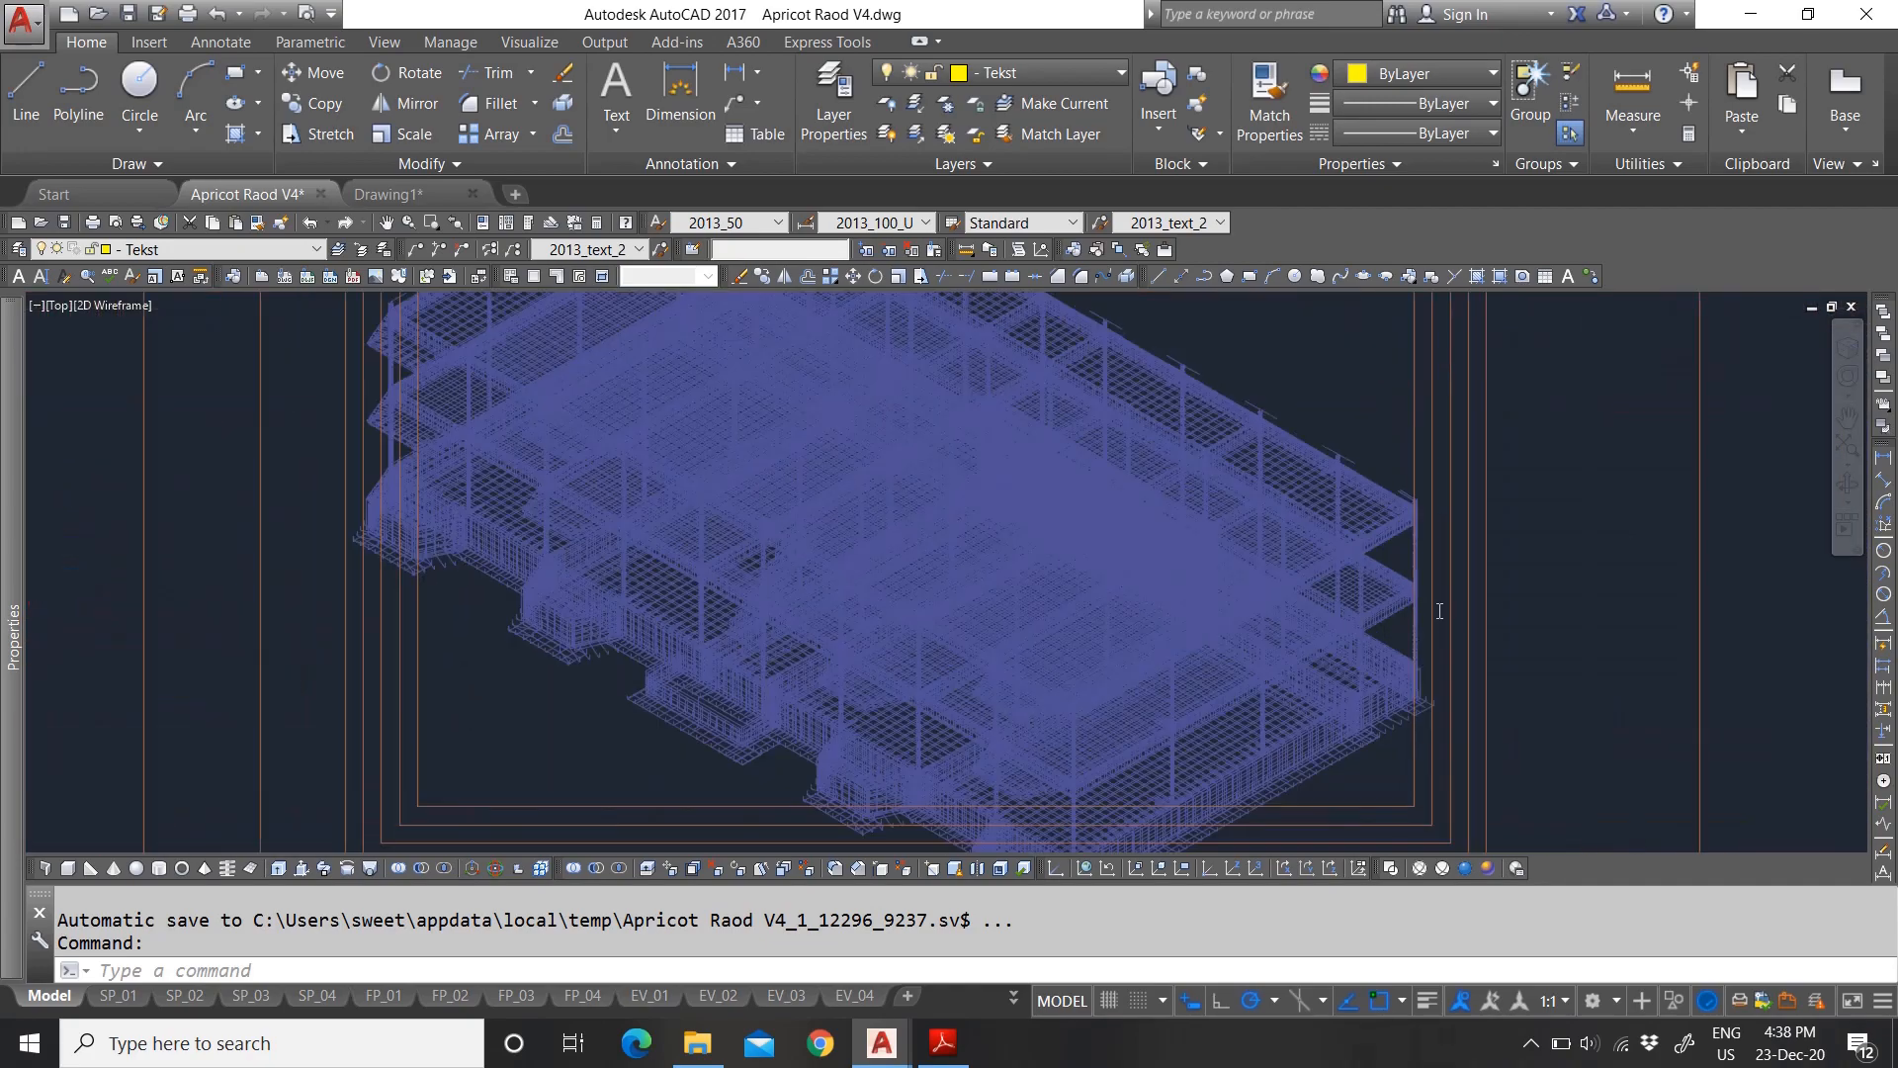
scroll(1394, 504, "down", 5)
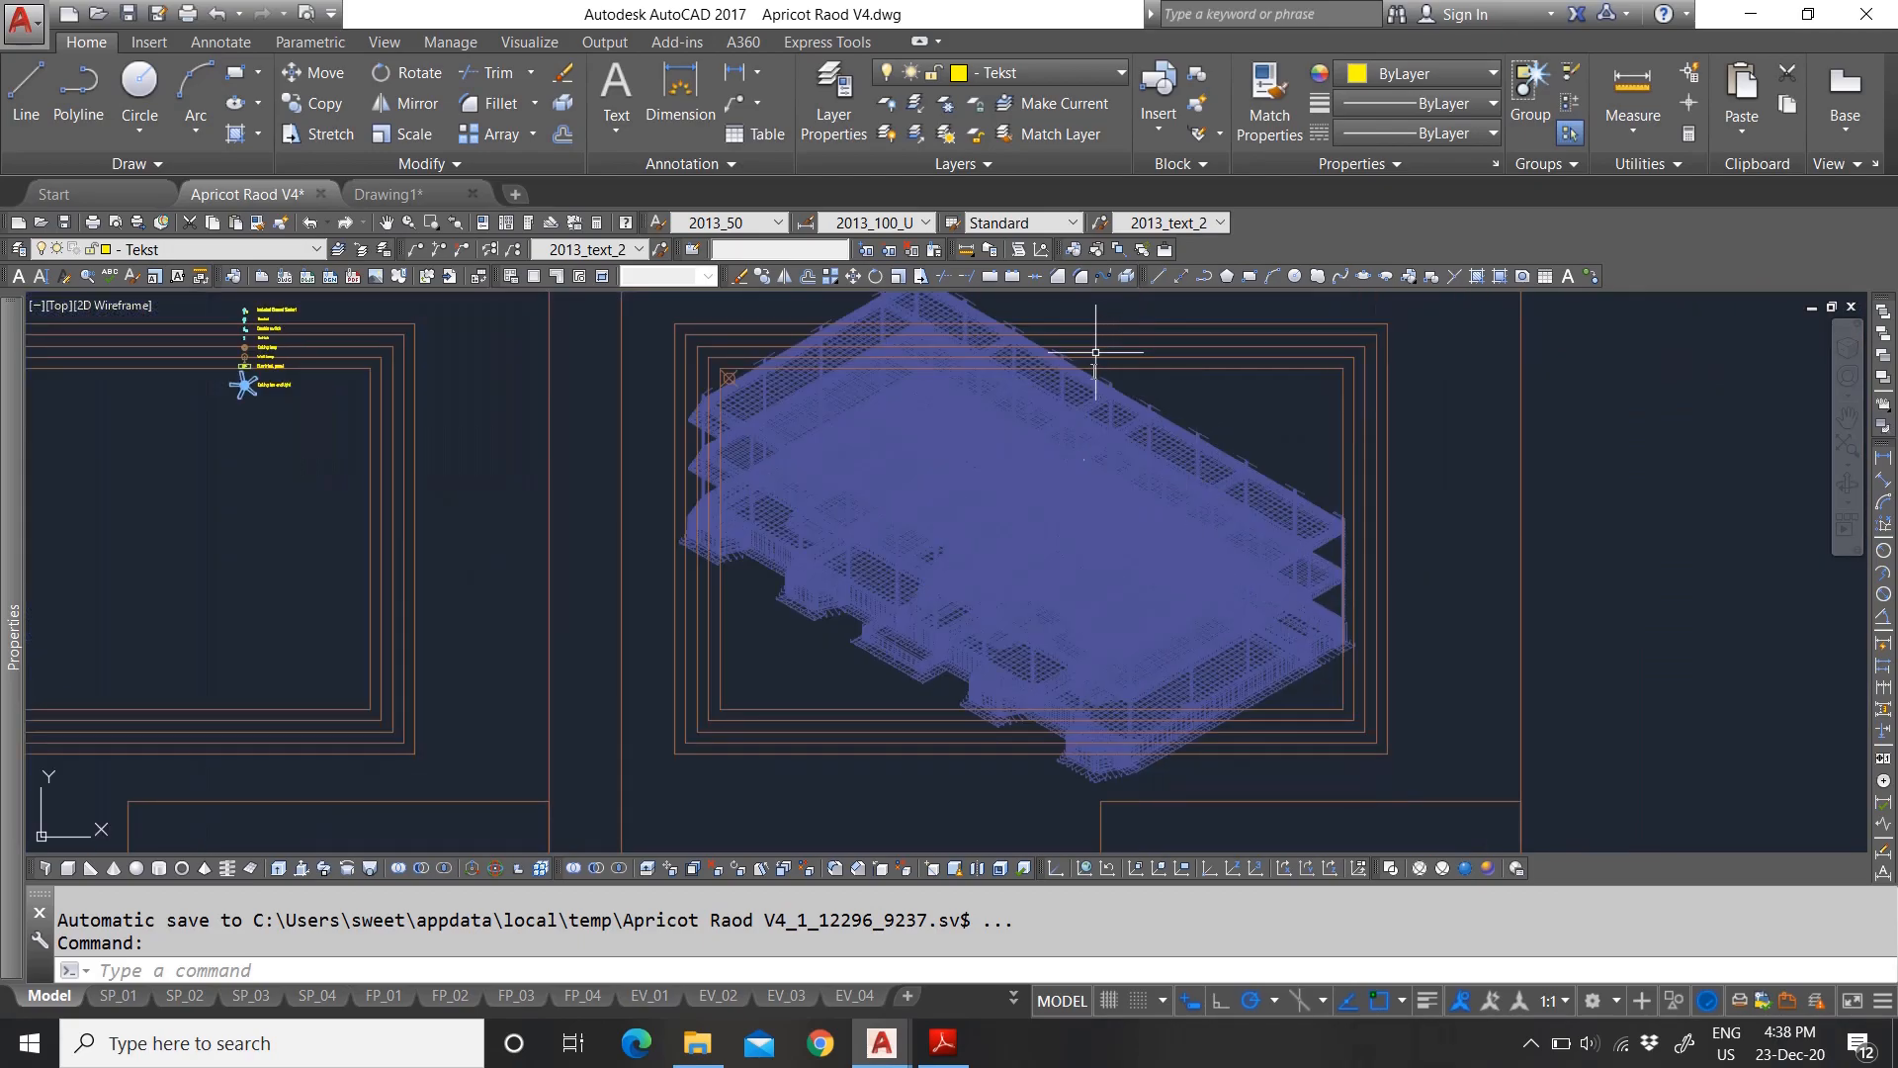
scroll(1271, 792, "up", 4)
scroll(968, 757, "up", 4)
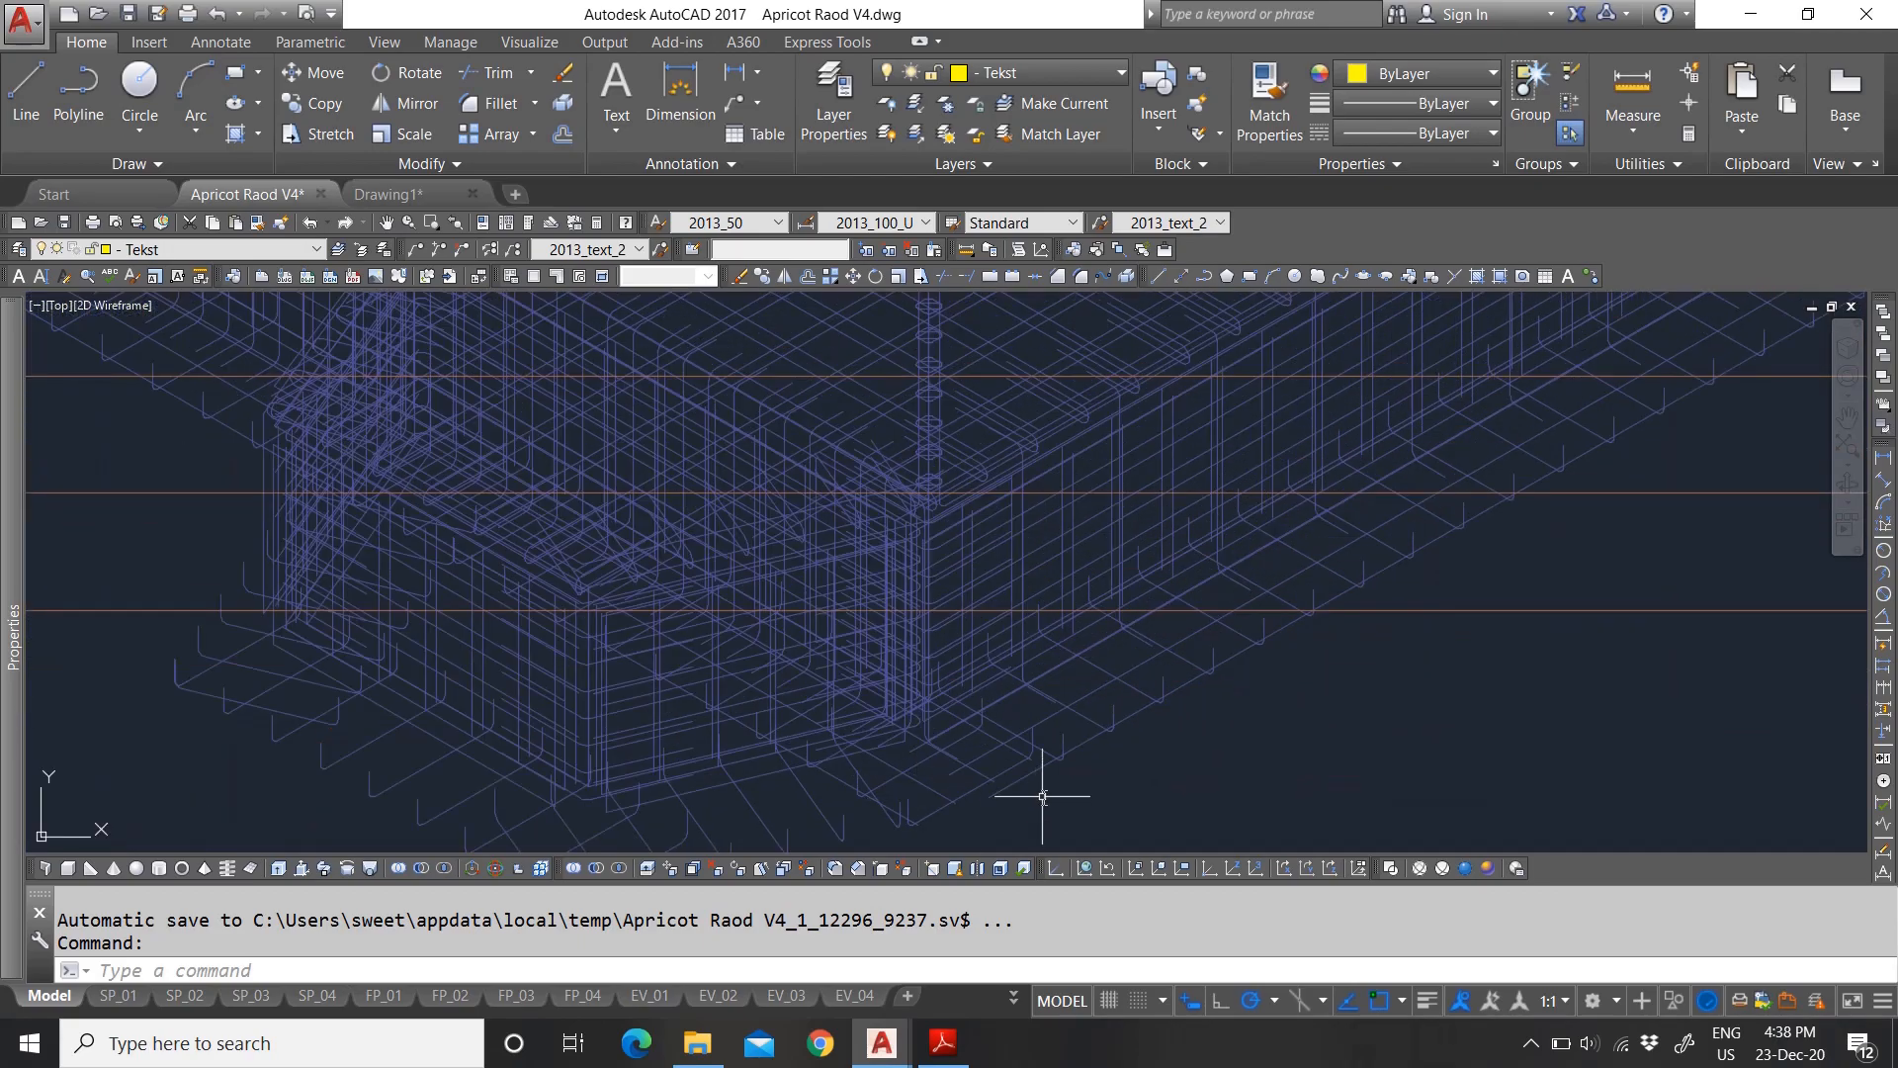
scroll(1029, 806, "down", 5)
scroll(1228, 720, "up", 4)
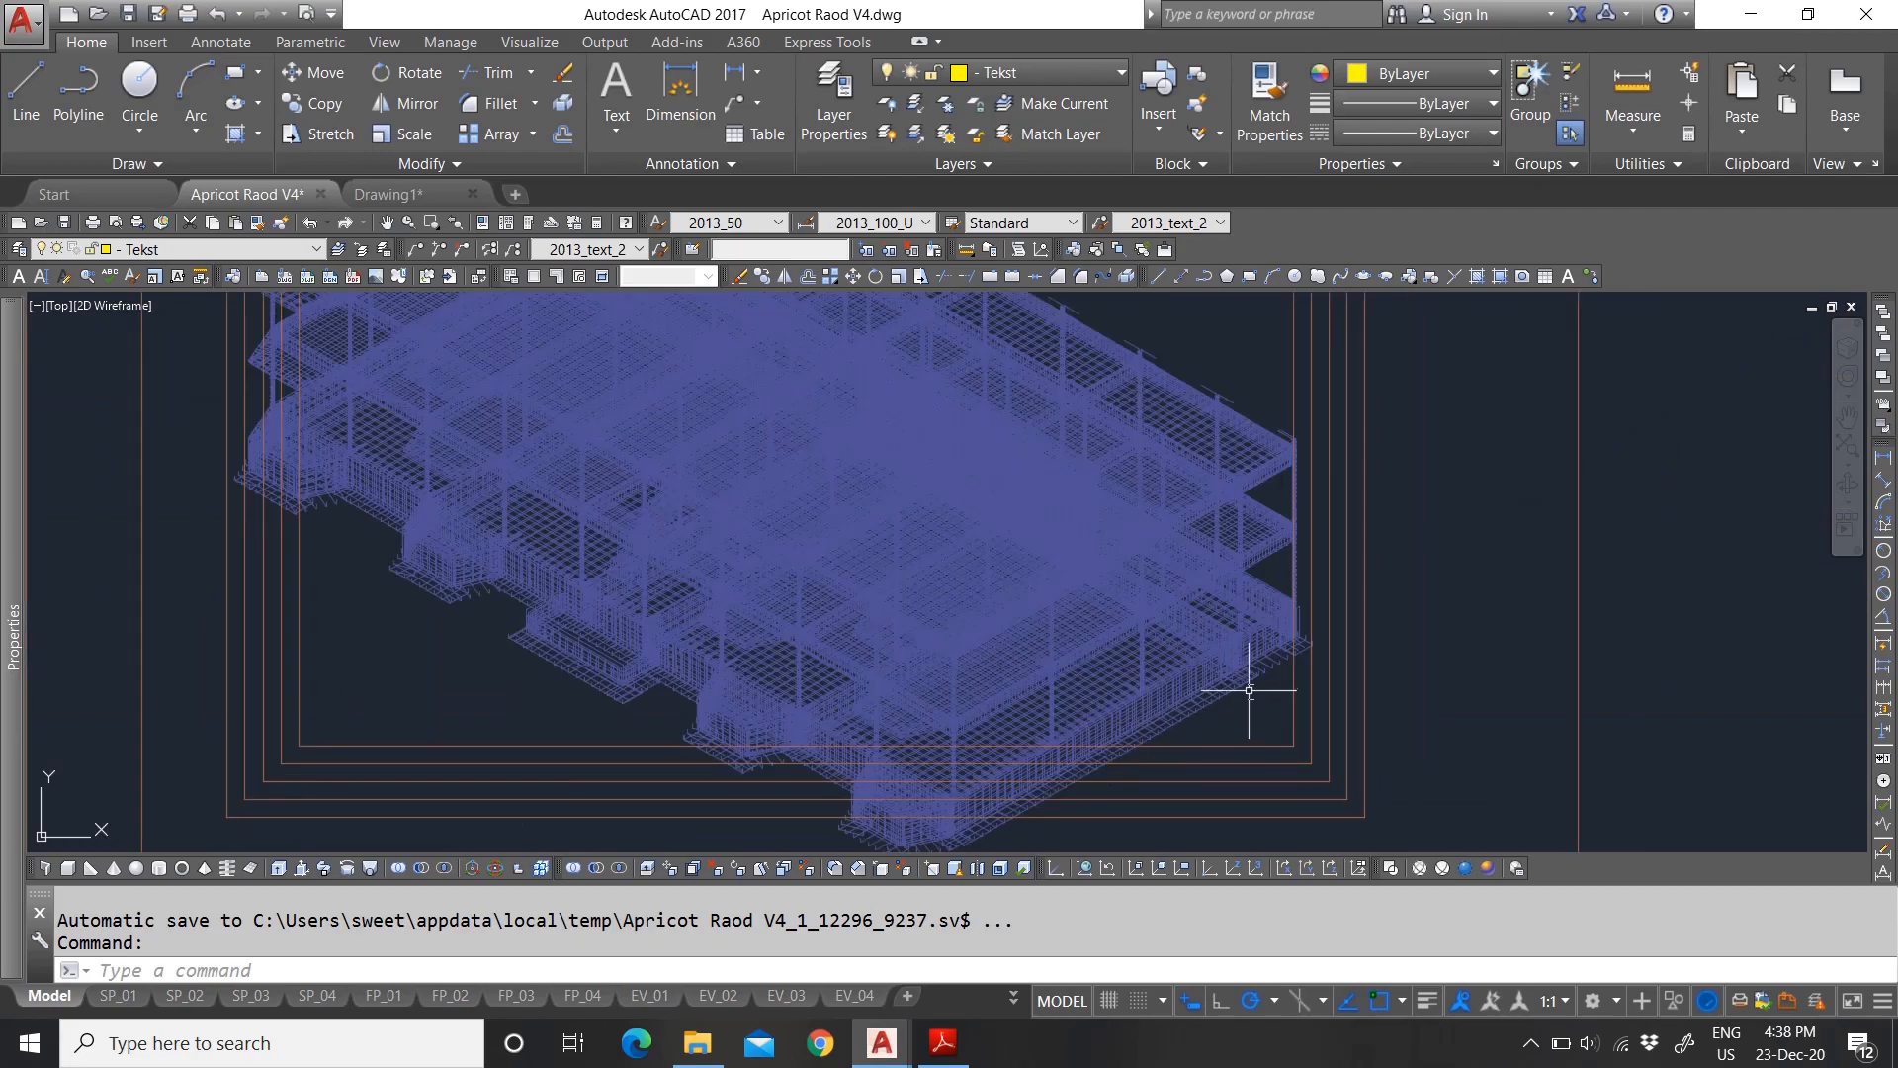
scroll(1275, 646, "up", 2)
scroll(1186, 630, "down", 8)
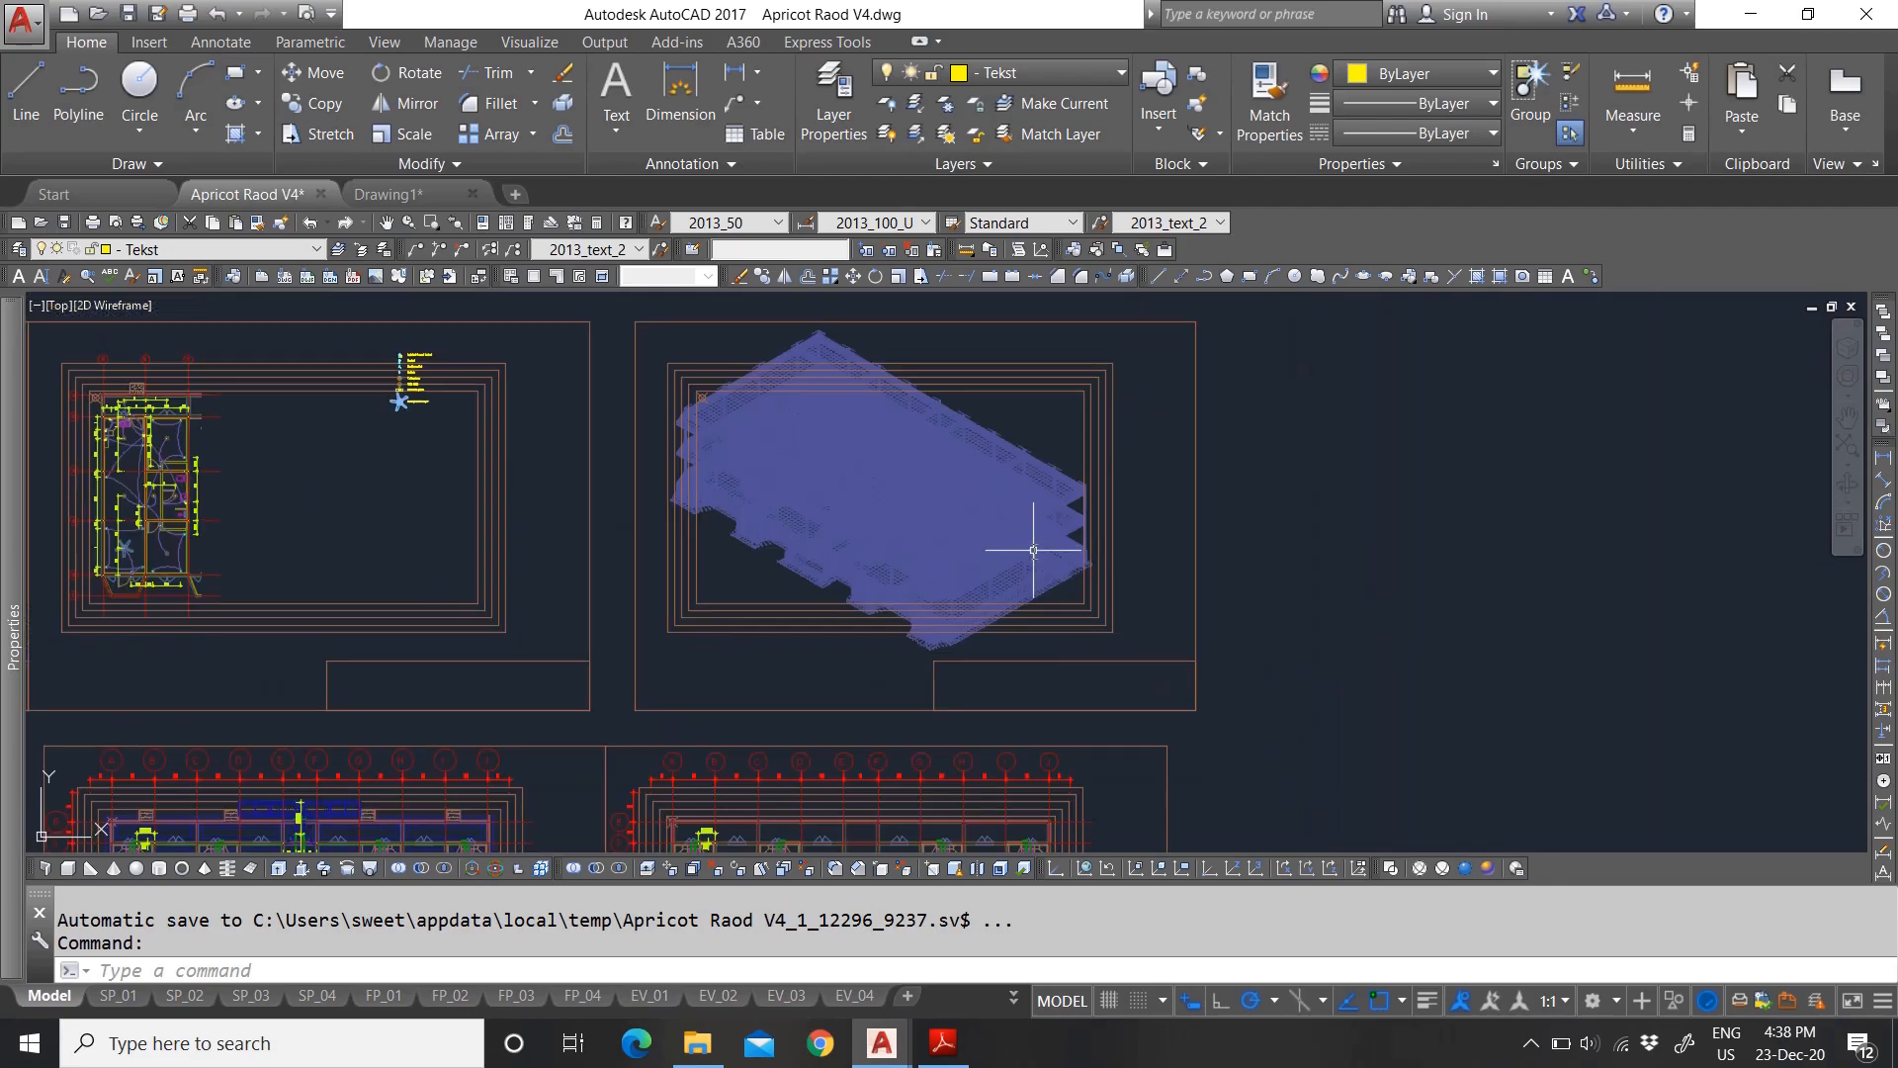
scroll(887, 781, "up", 4)
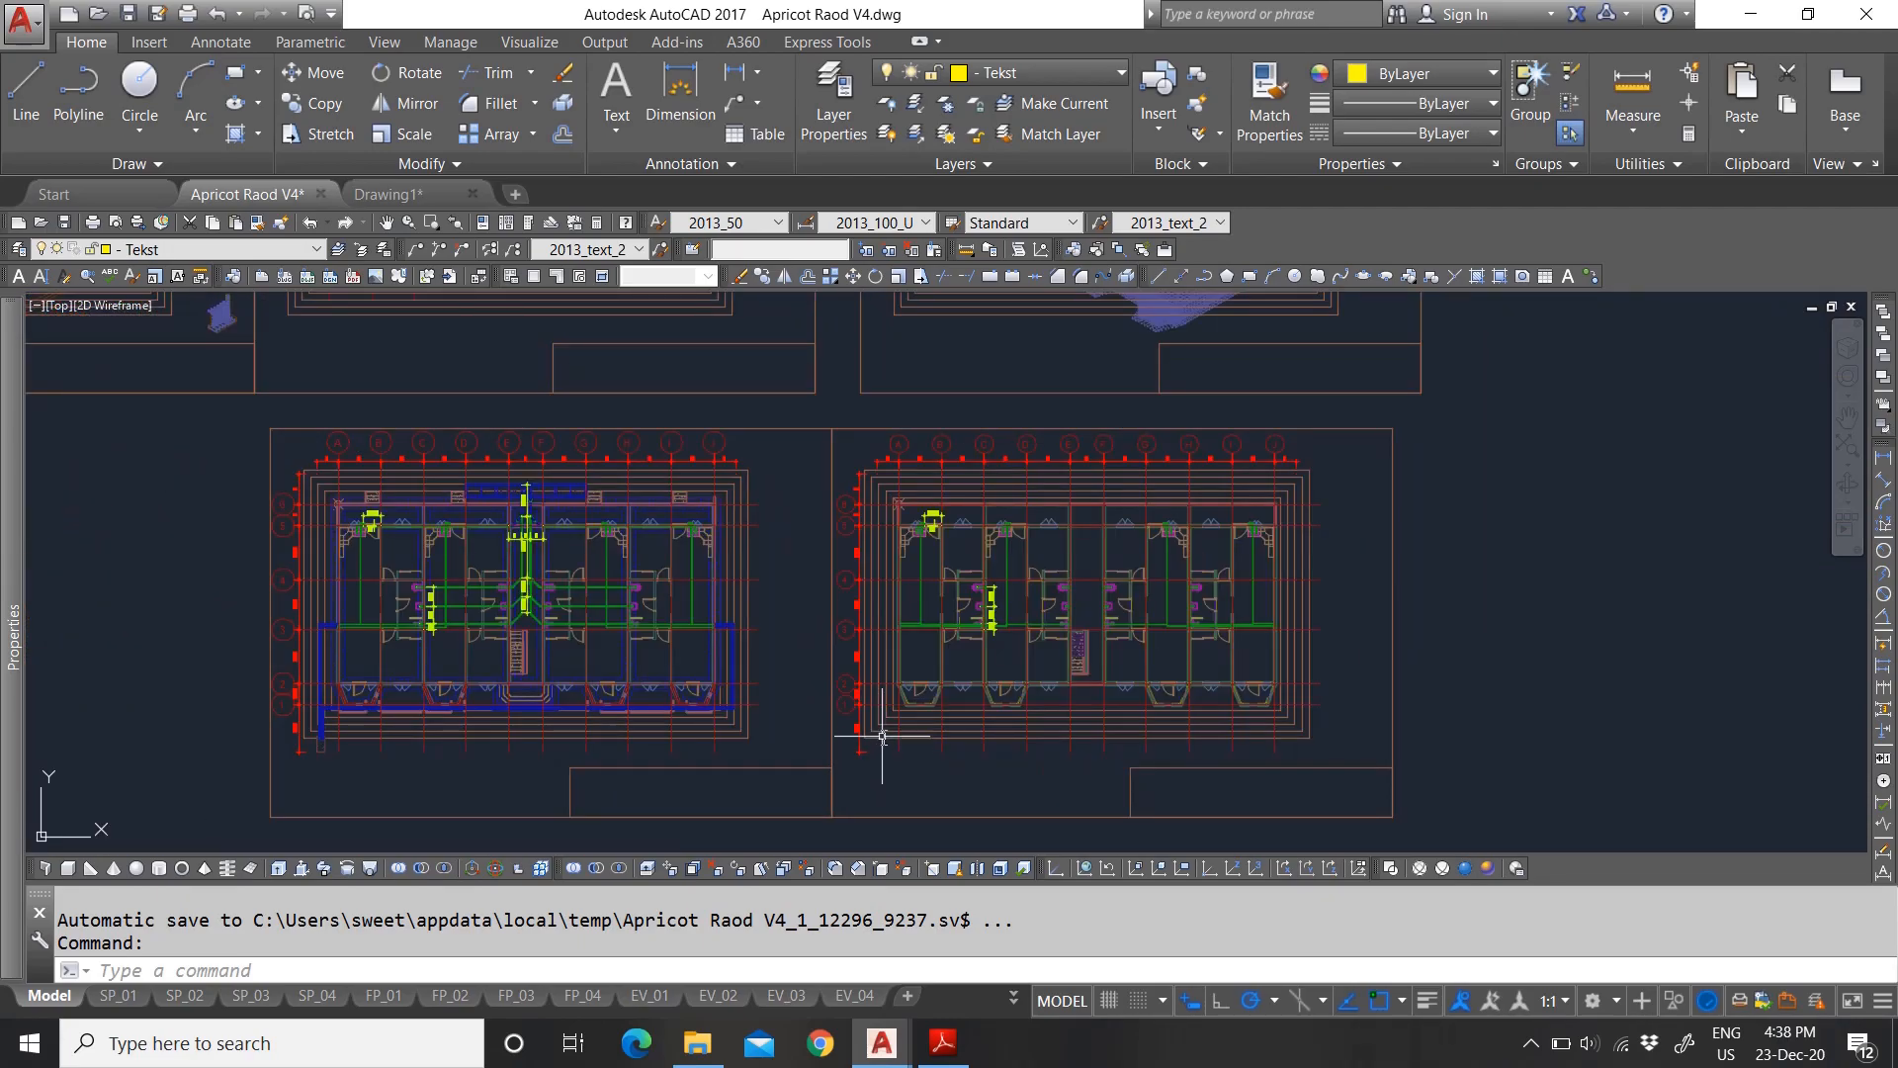
Step: Switch to the published PDF in Adobe Reader and check the title blocks of sheets PP_01 and EP_01
left_click(942, 1043)
scroll(1311, 897, "down", 1)
scroll(1334, 907, "up", 2)
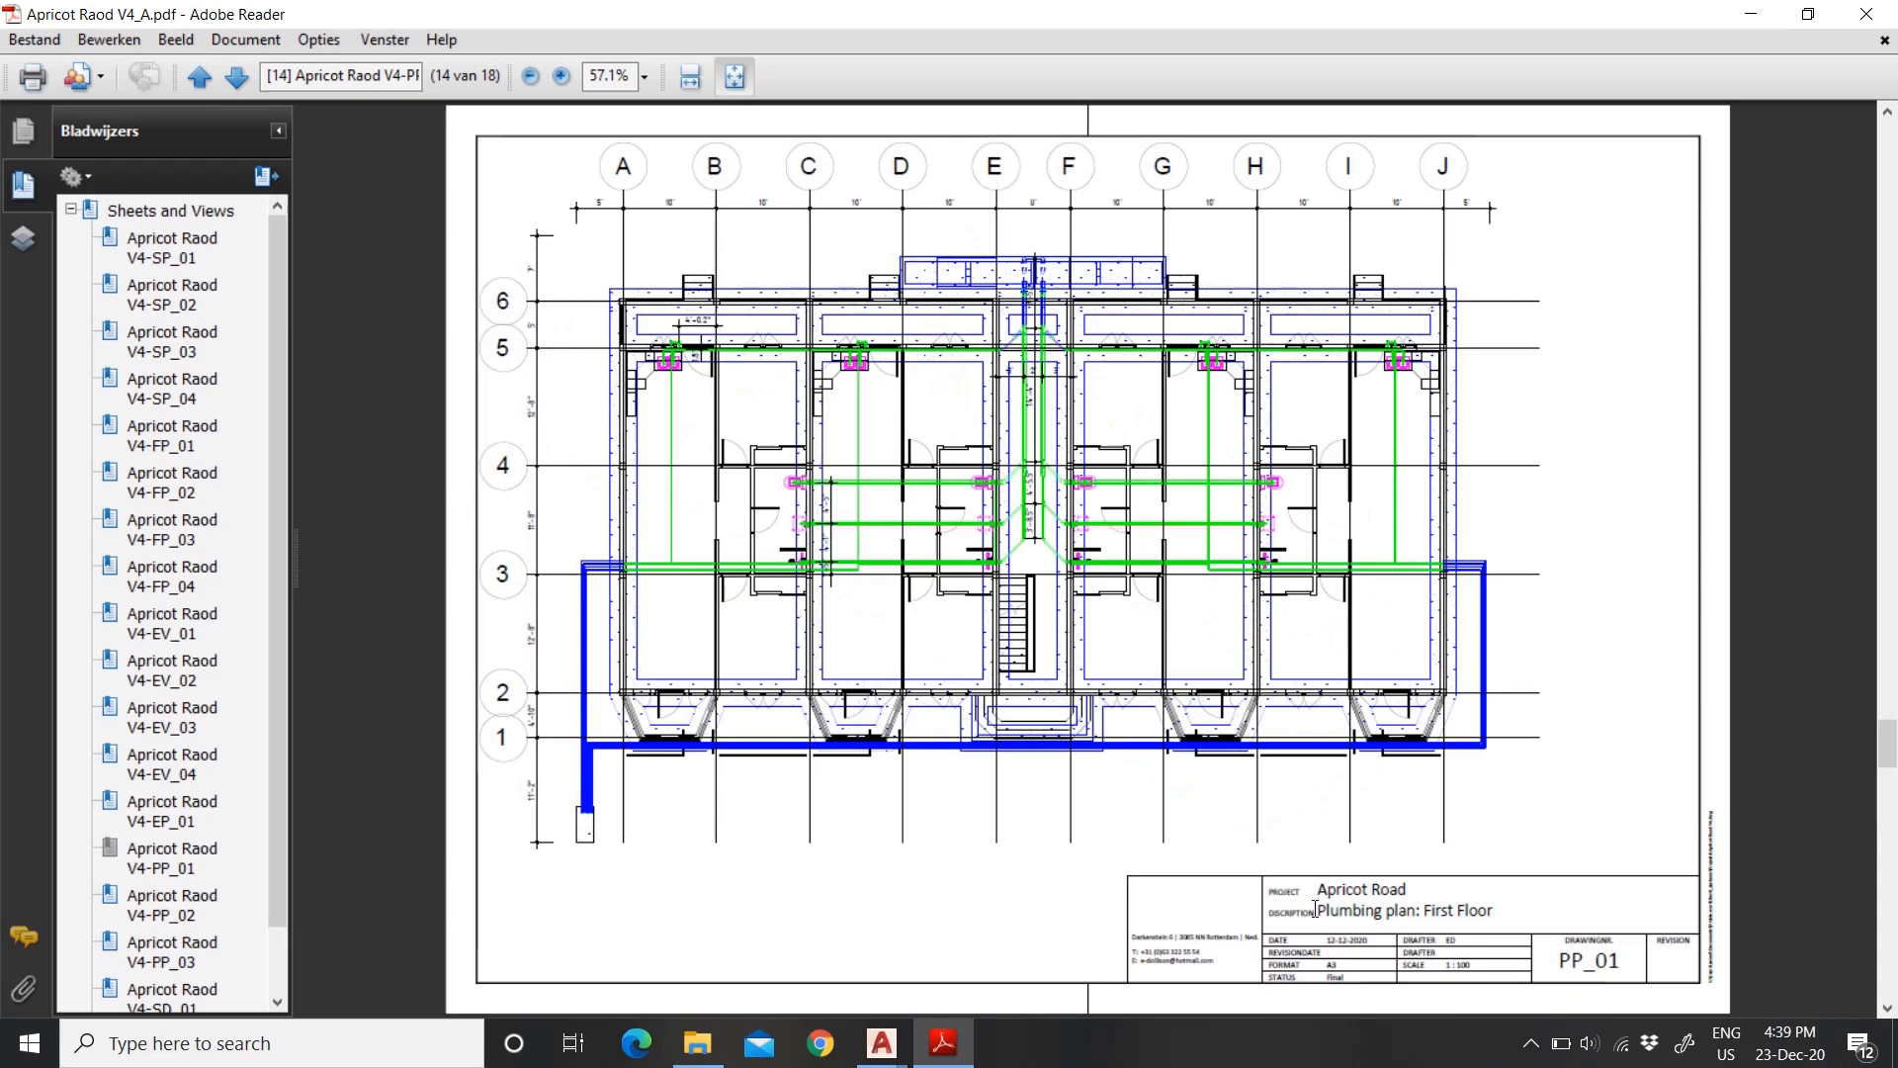
left_click_drag(1322, 909, 1403, 921)
left_click(1388, 934)
scroll(1253, 891, "up", 1)
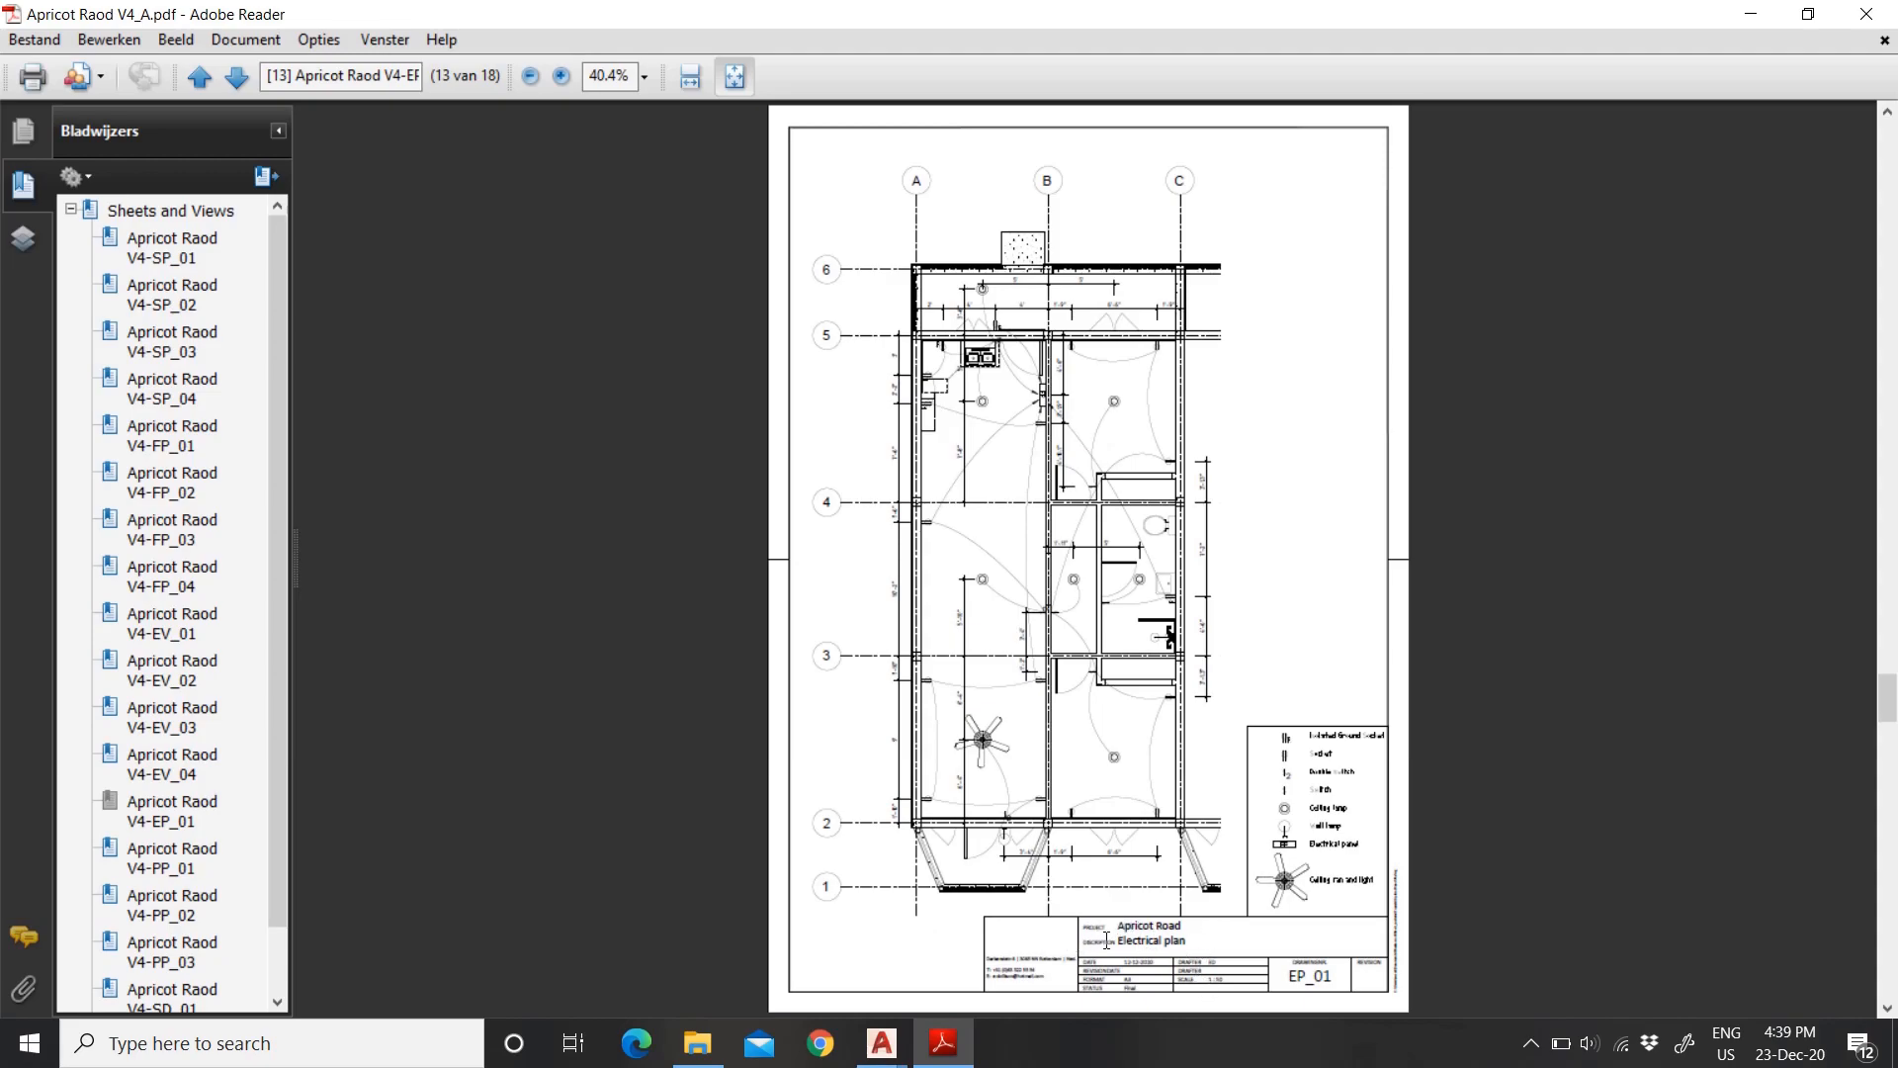
Step: Review the PDF sheets in reverse order from elevation EV_04 through the floor plans to structural sheet SP_03
scroll(1179, 946, "up", 3)
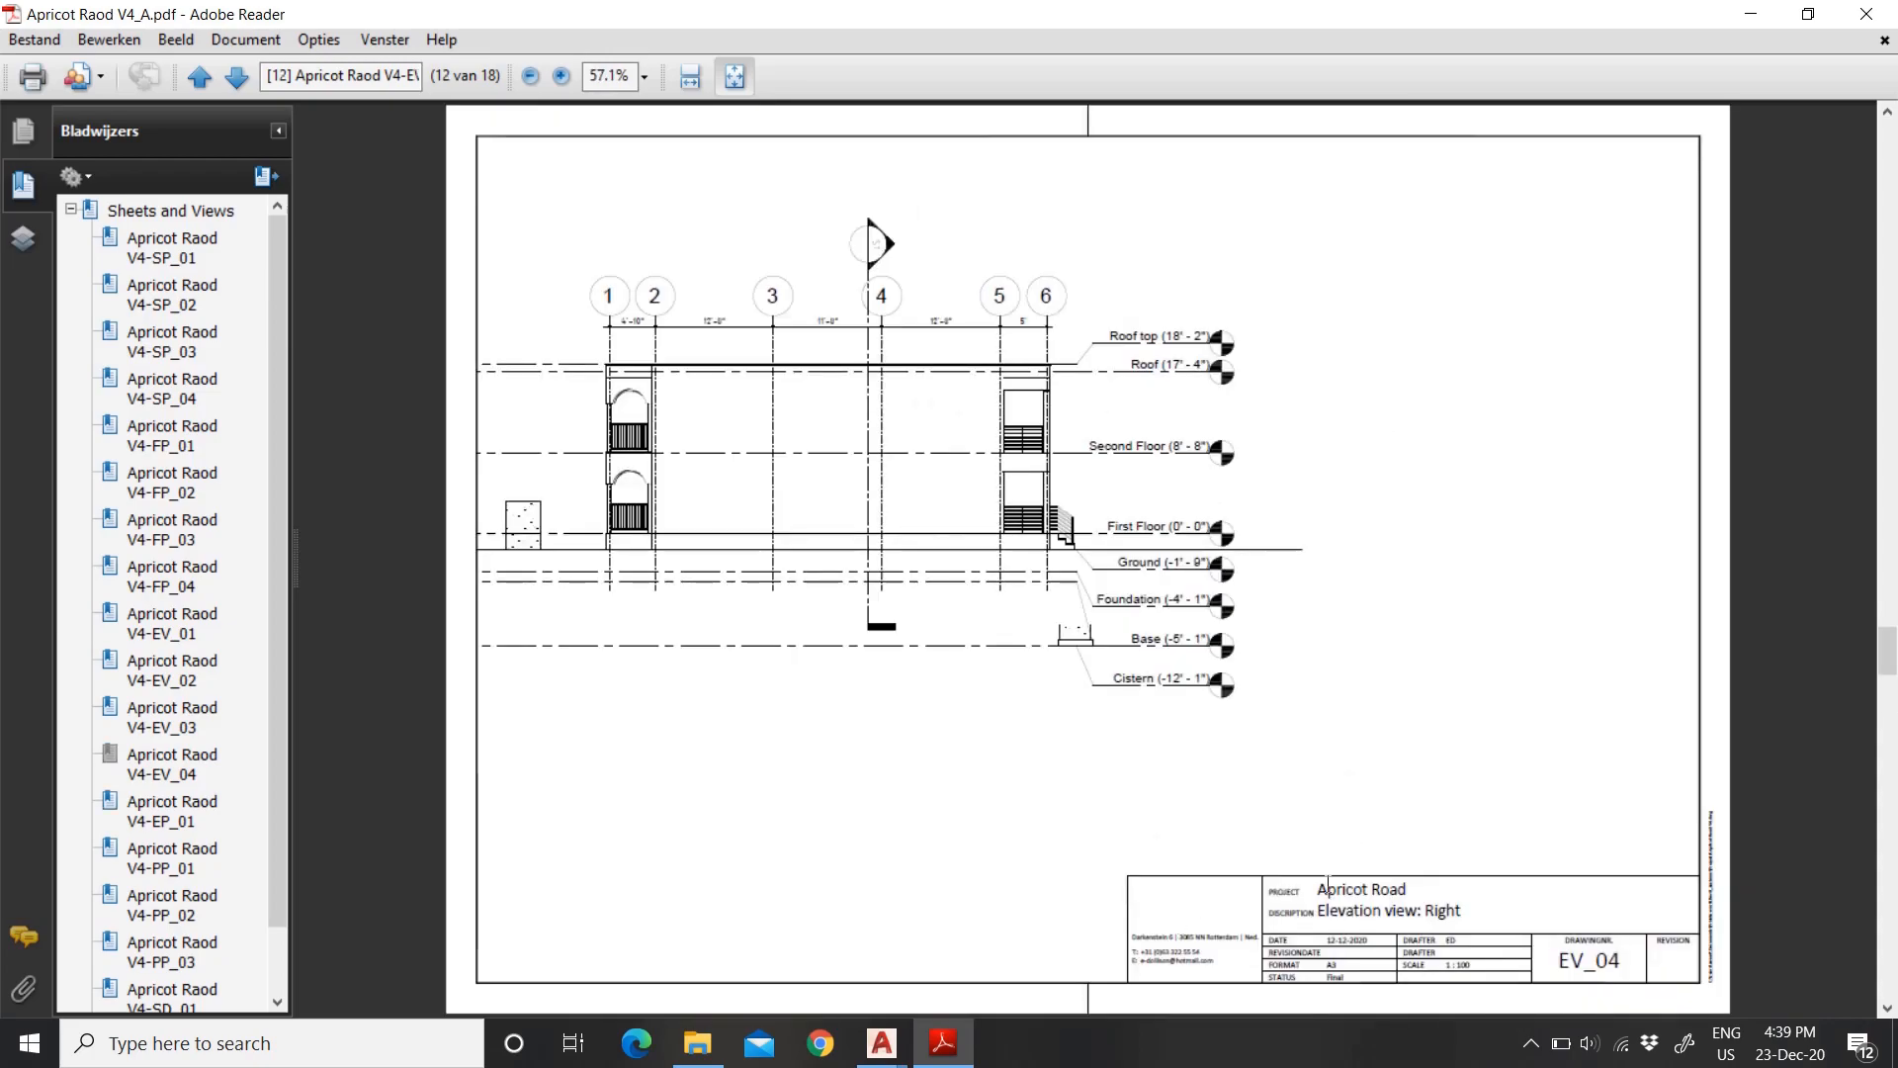
scroll(1428, 900, "up", 2)
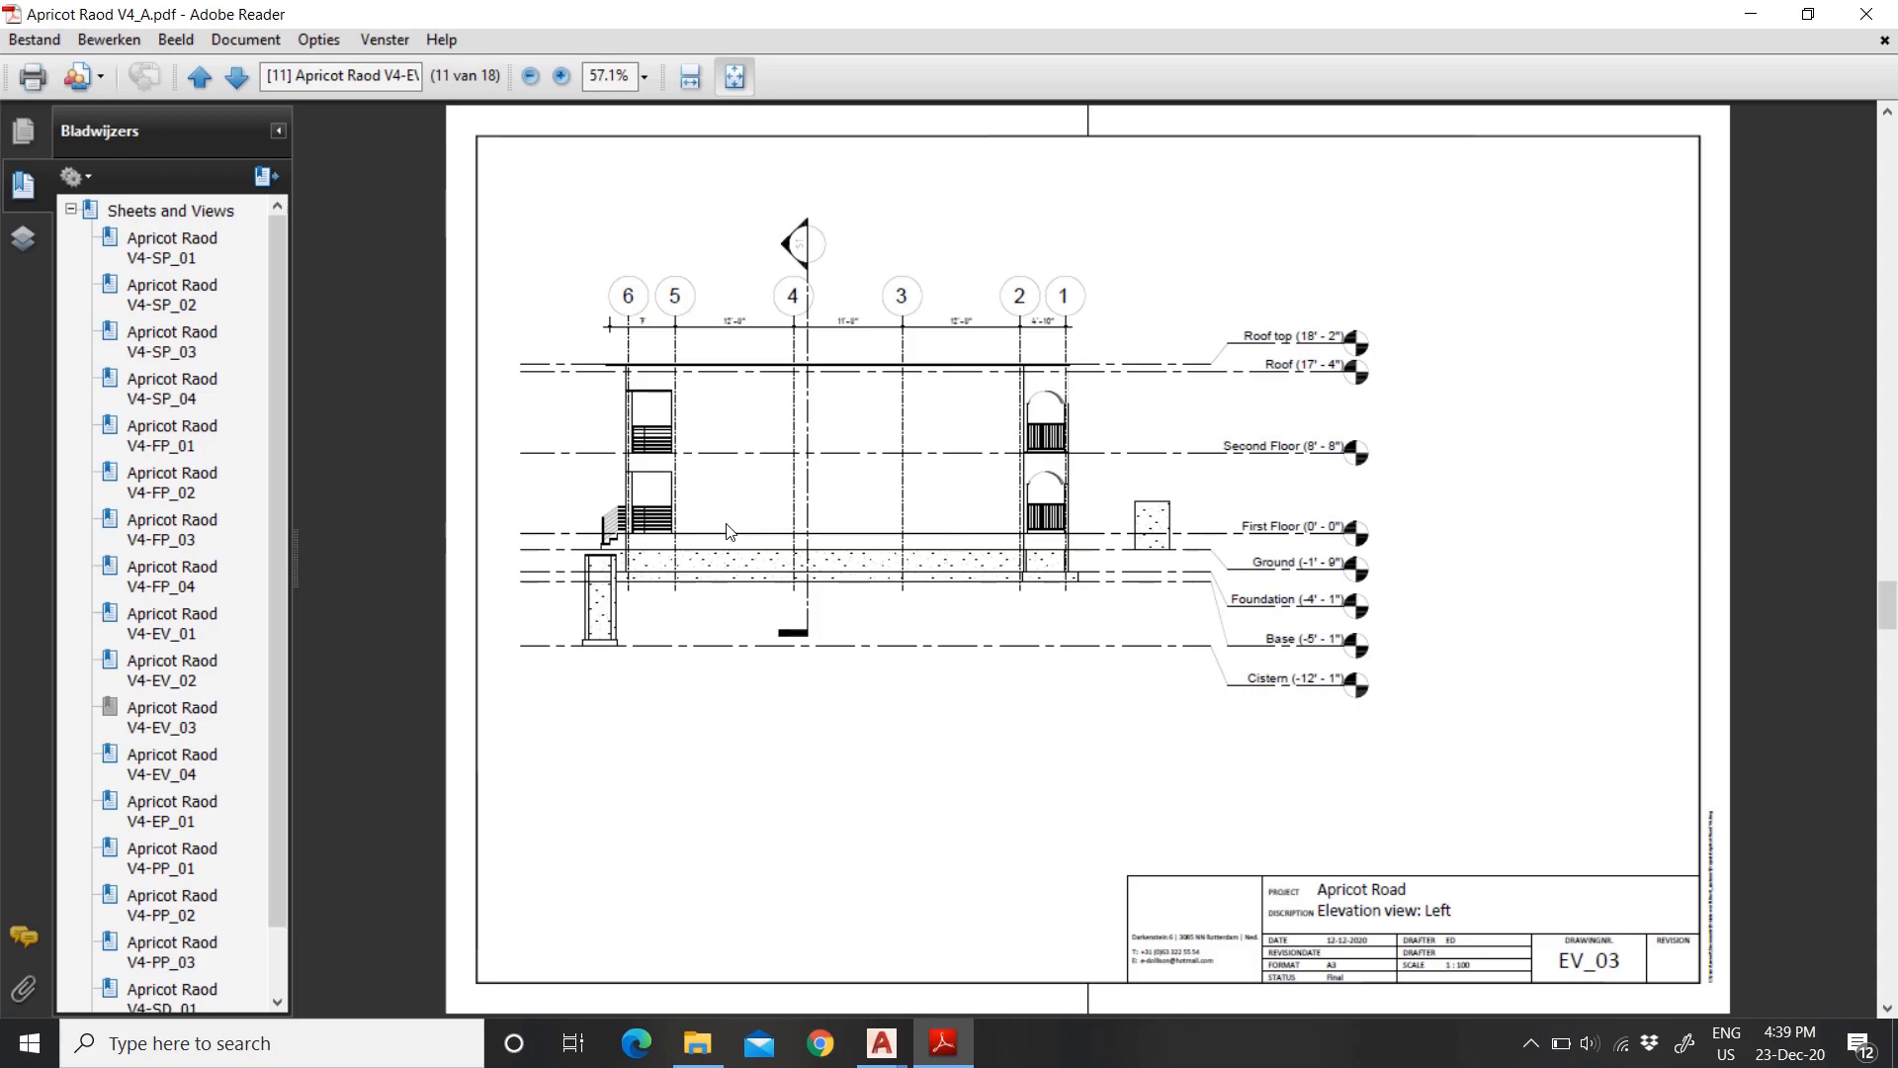
scroll(741, 530, "up", 3)
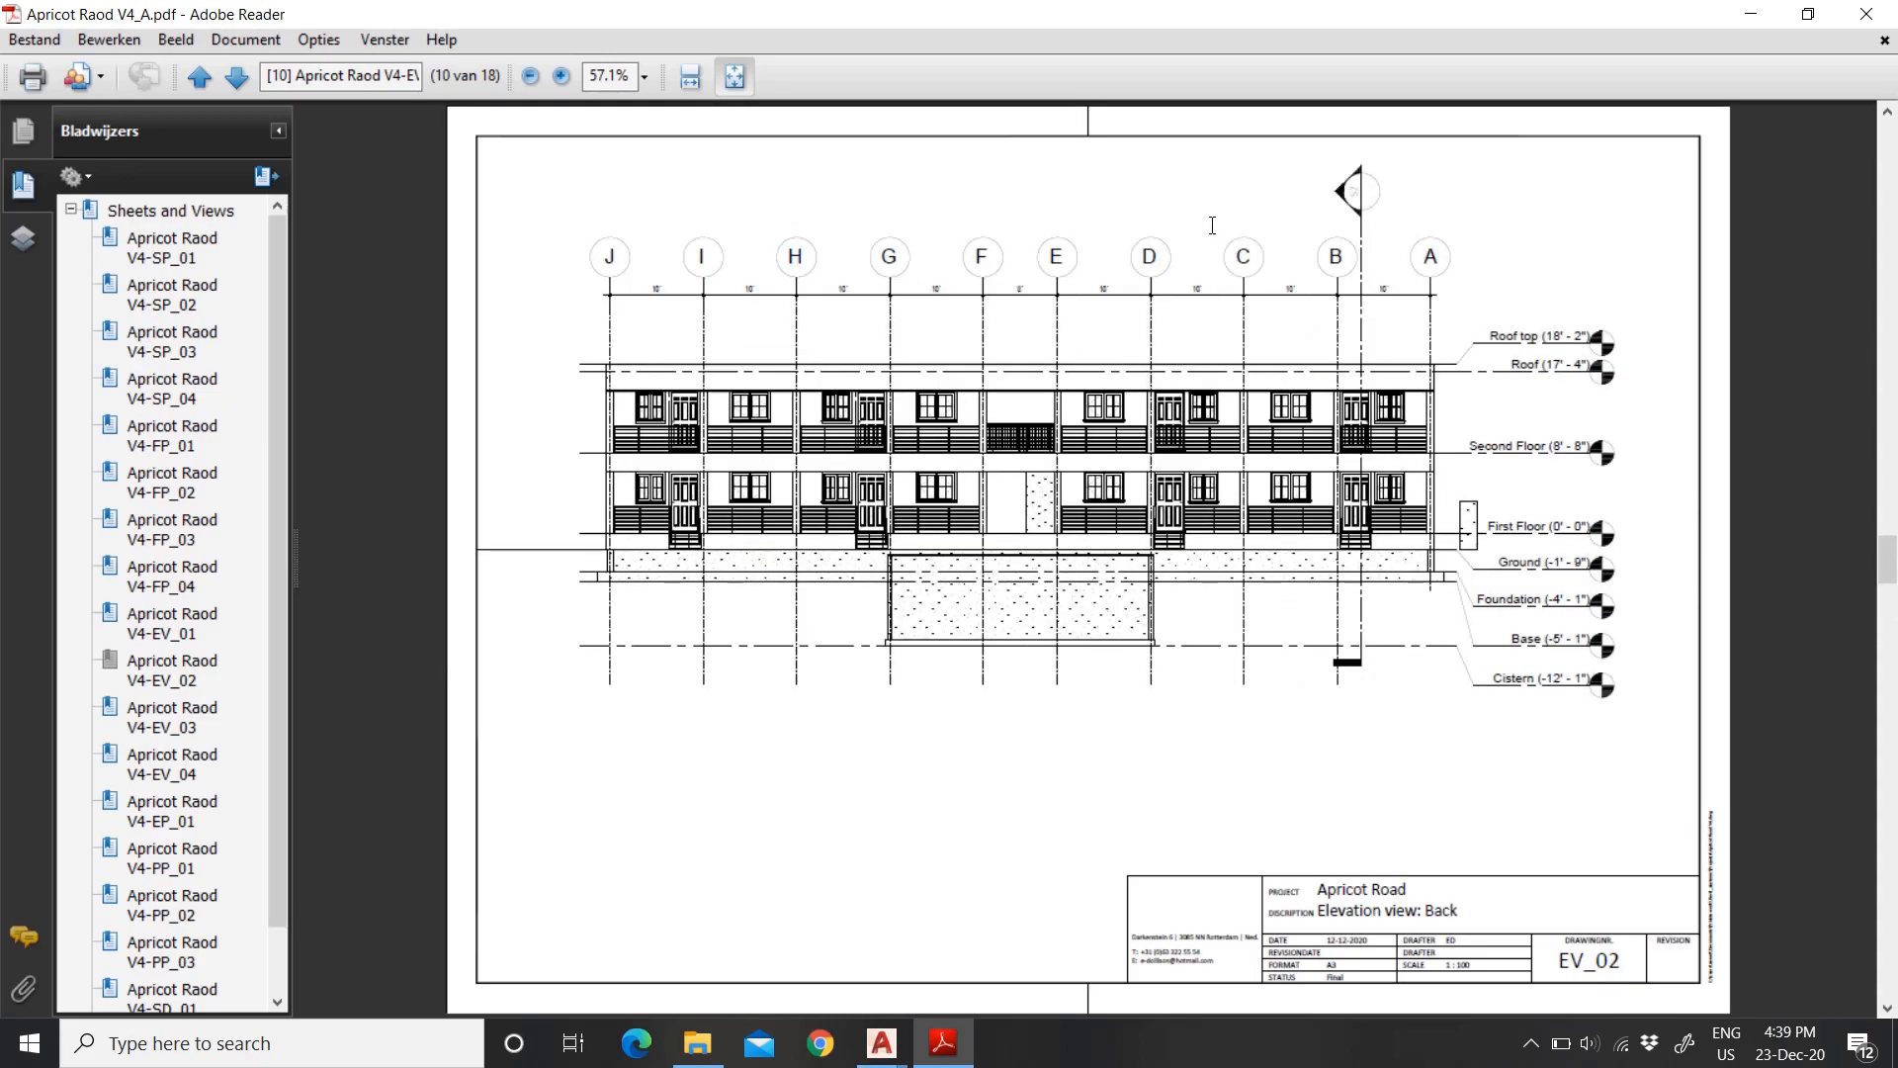
scroll(1163, 765, "up", 3)
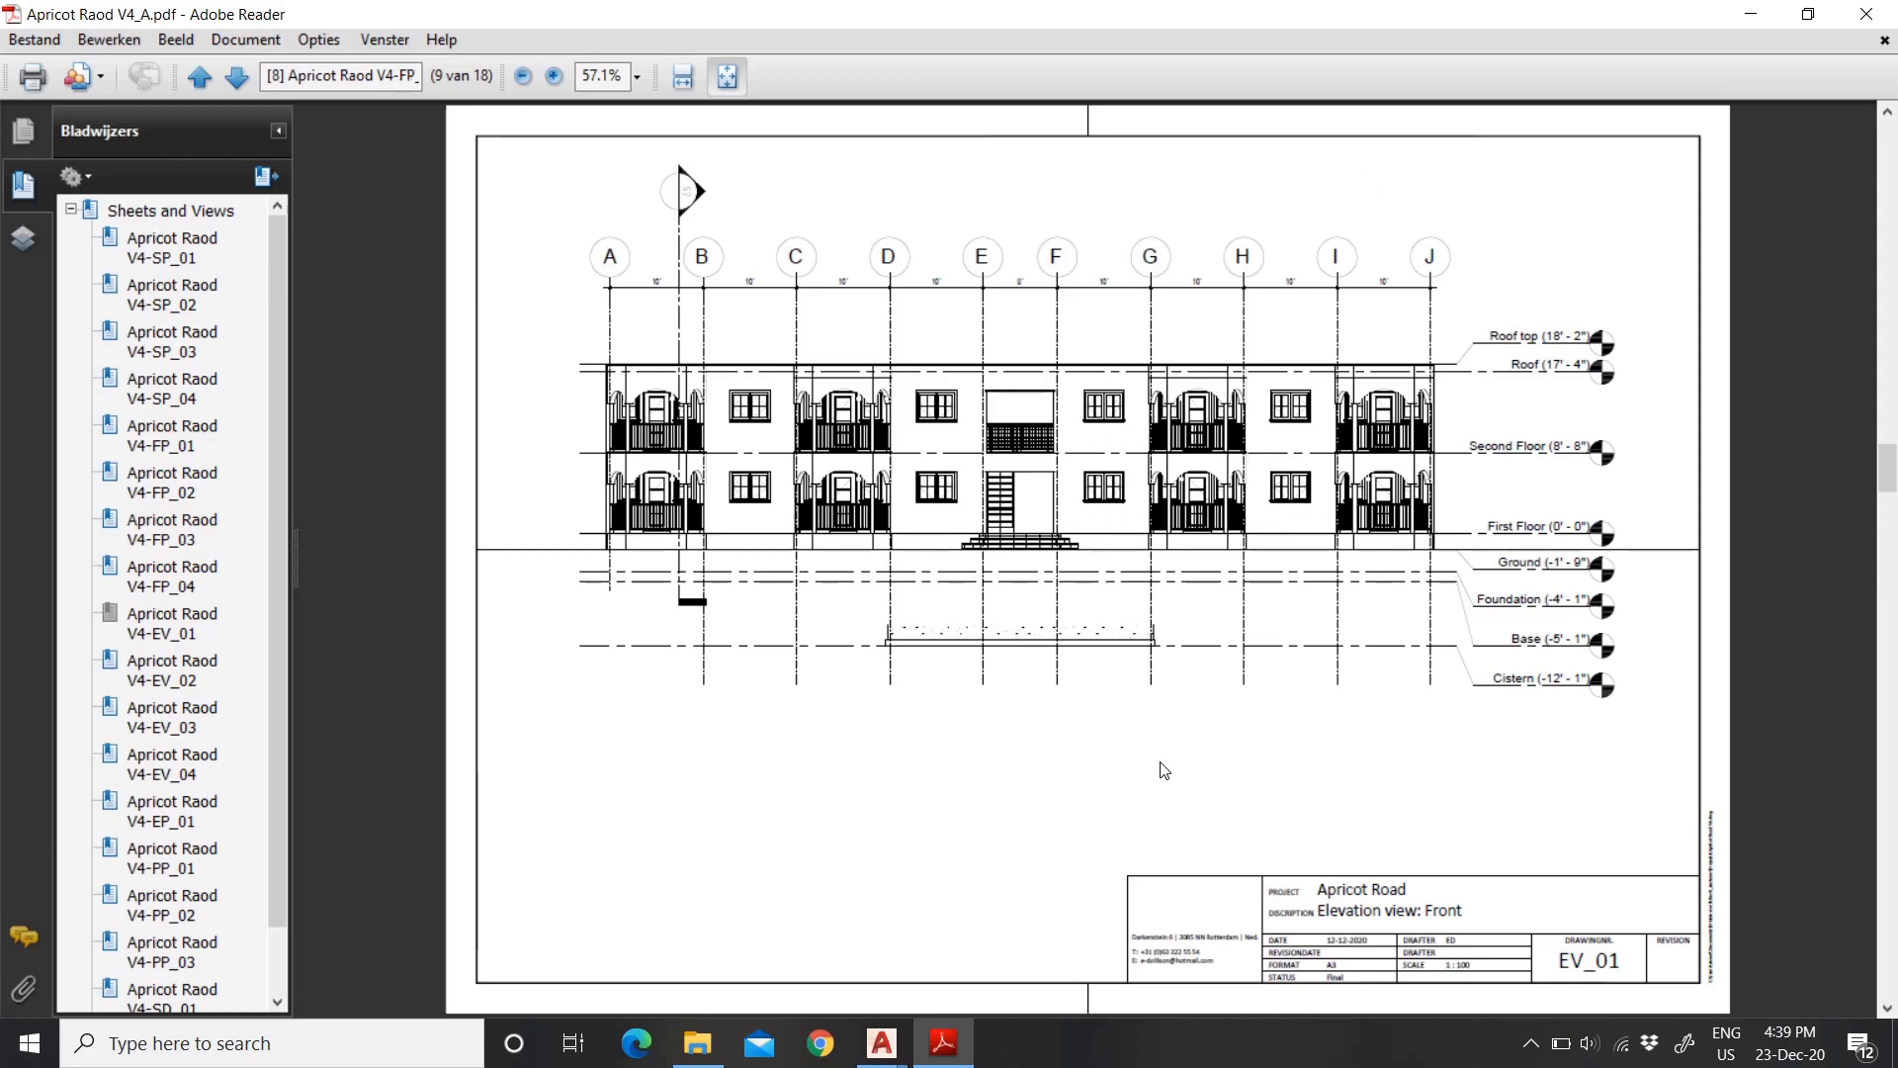
scroll(1163, 771, "up", 5)
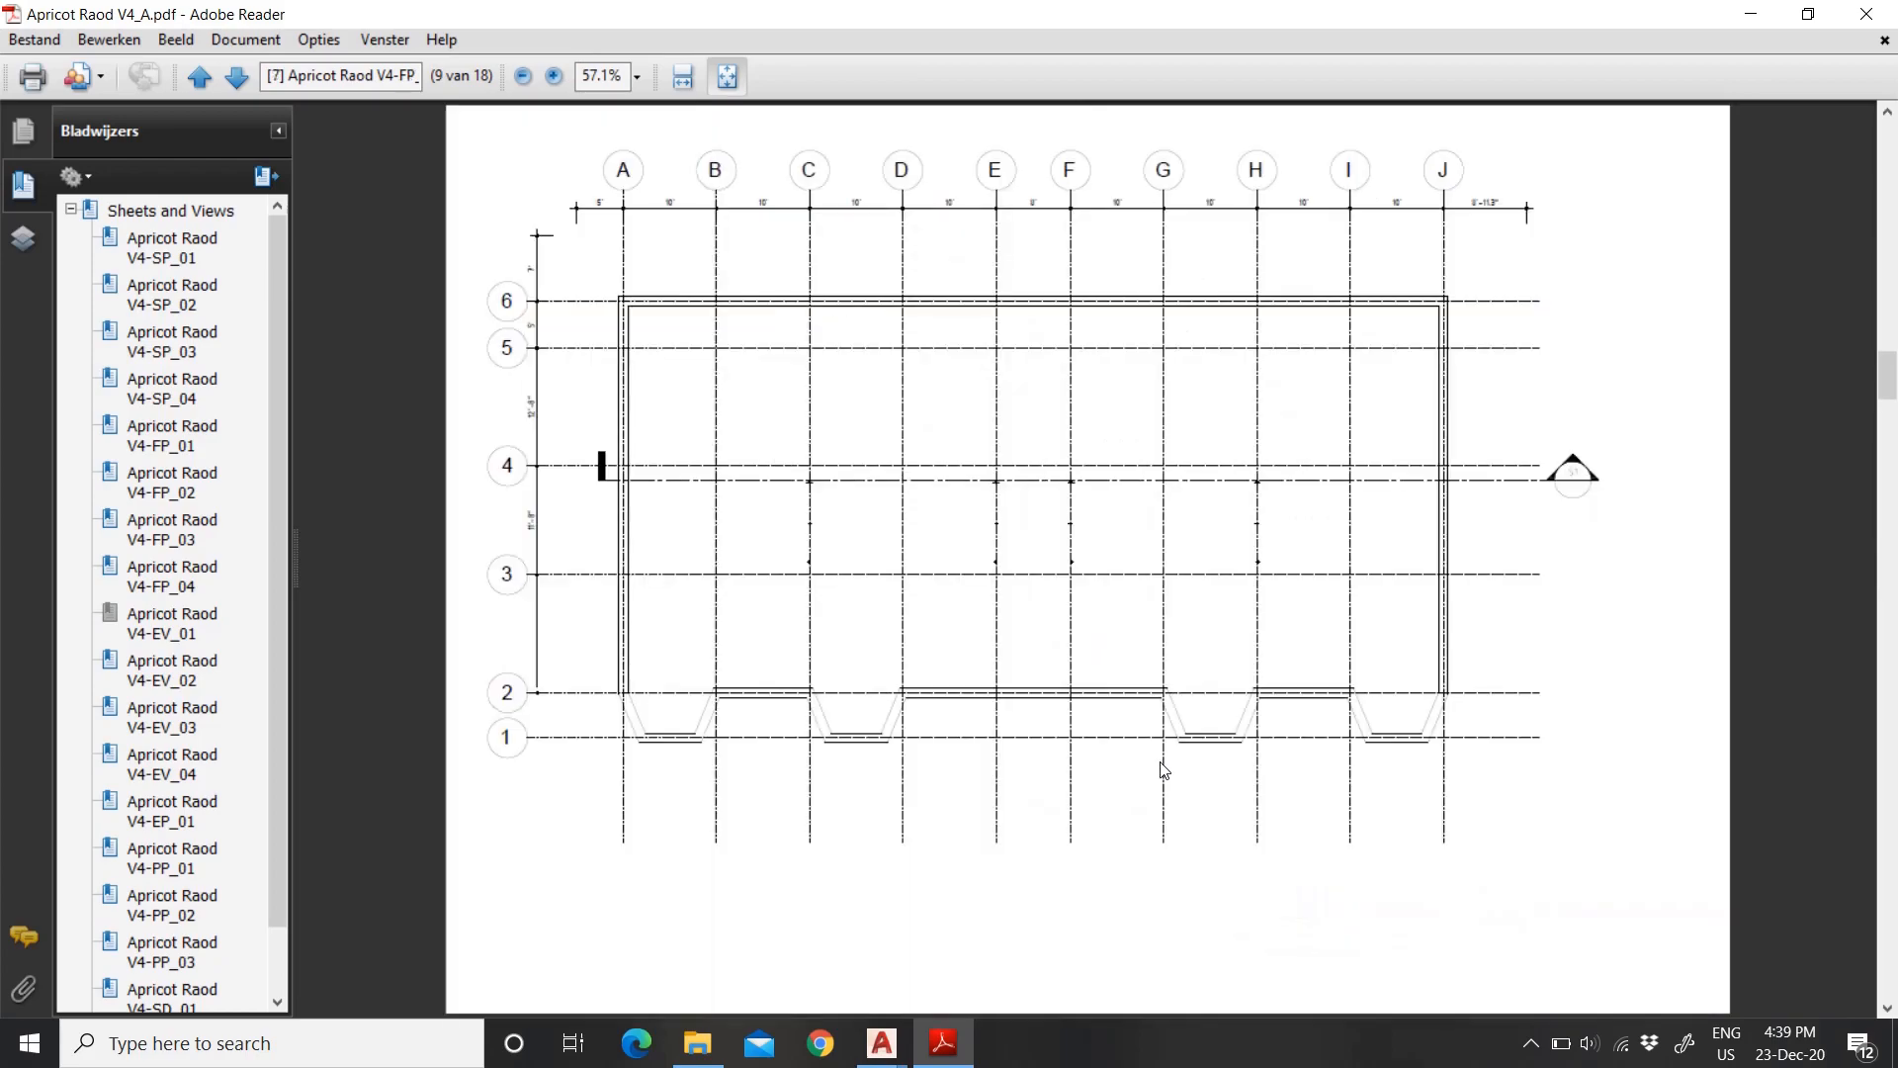
scroll(1164, 770, "up", 3)
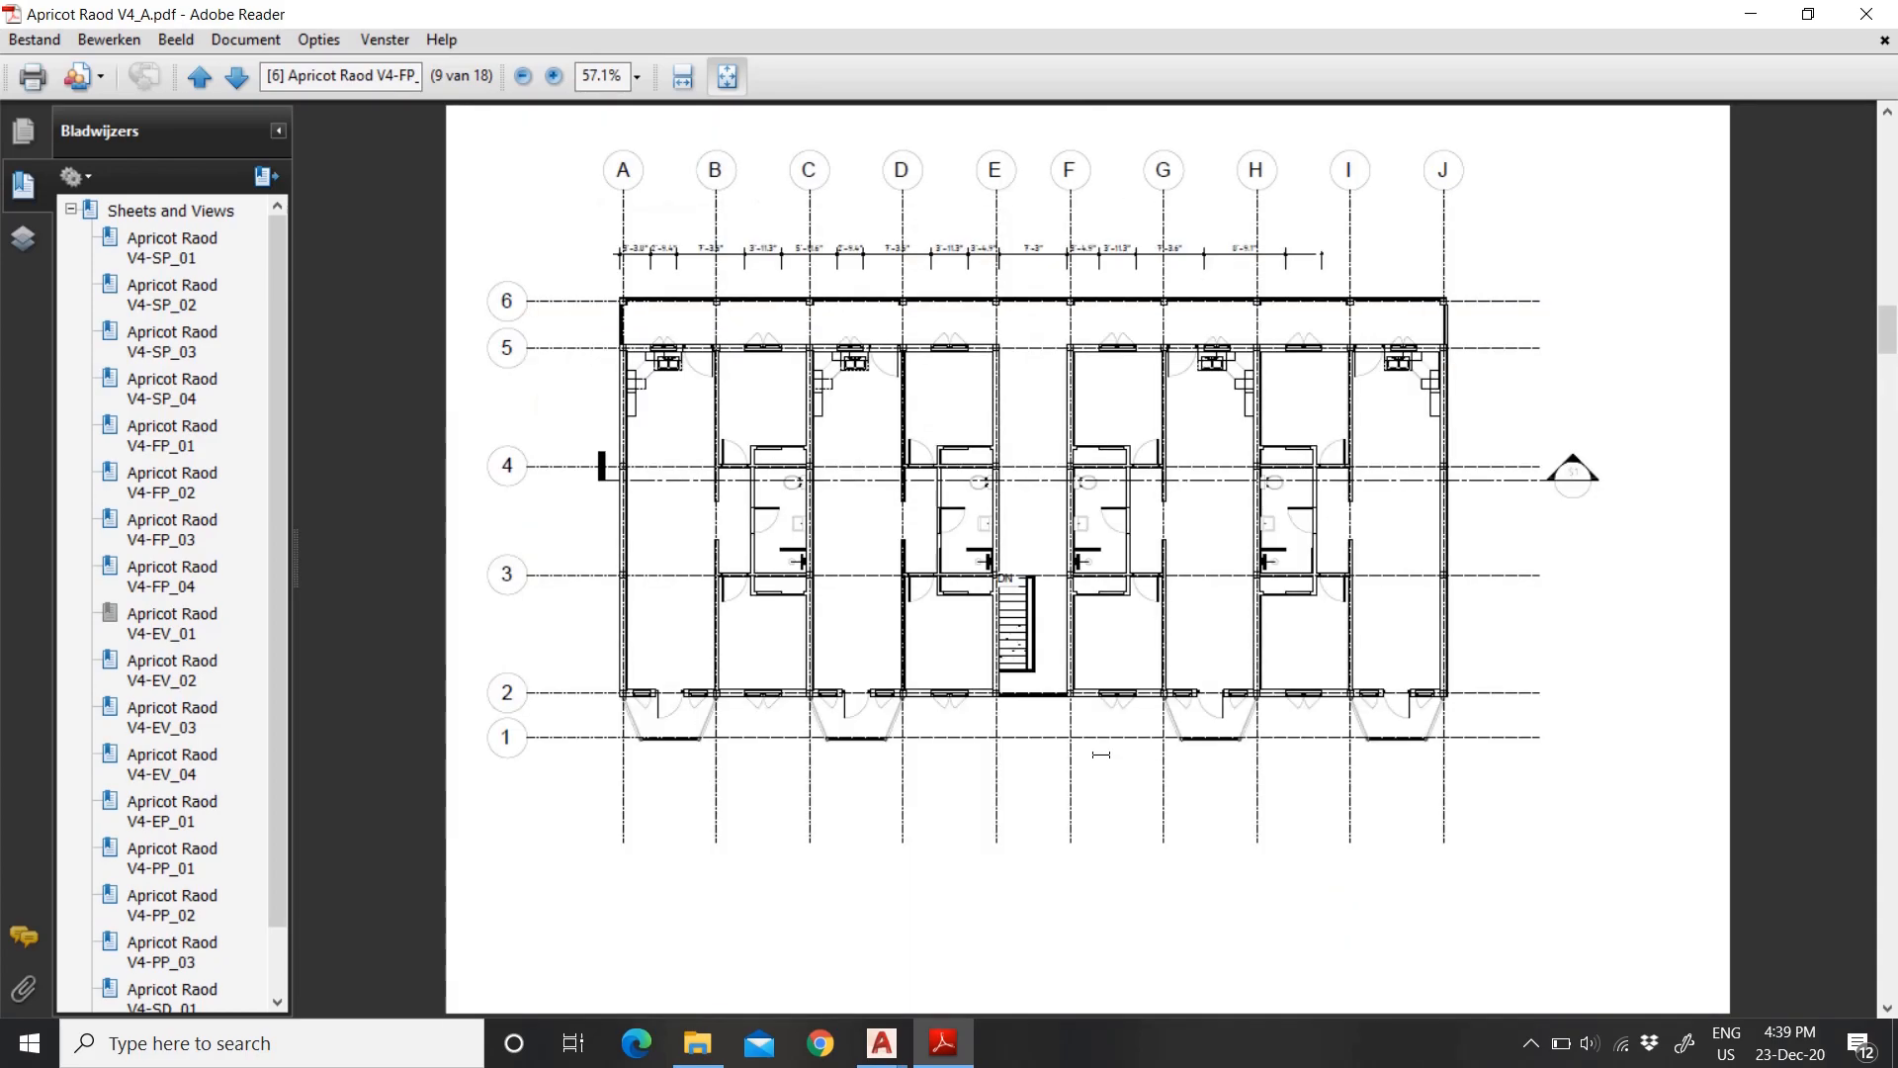
scroll(1098, 754, "up", 1)
scroll(1098, 755, "up", 2)
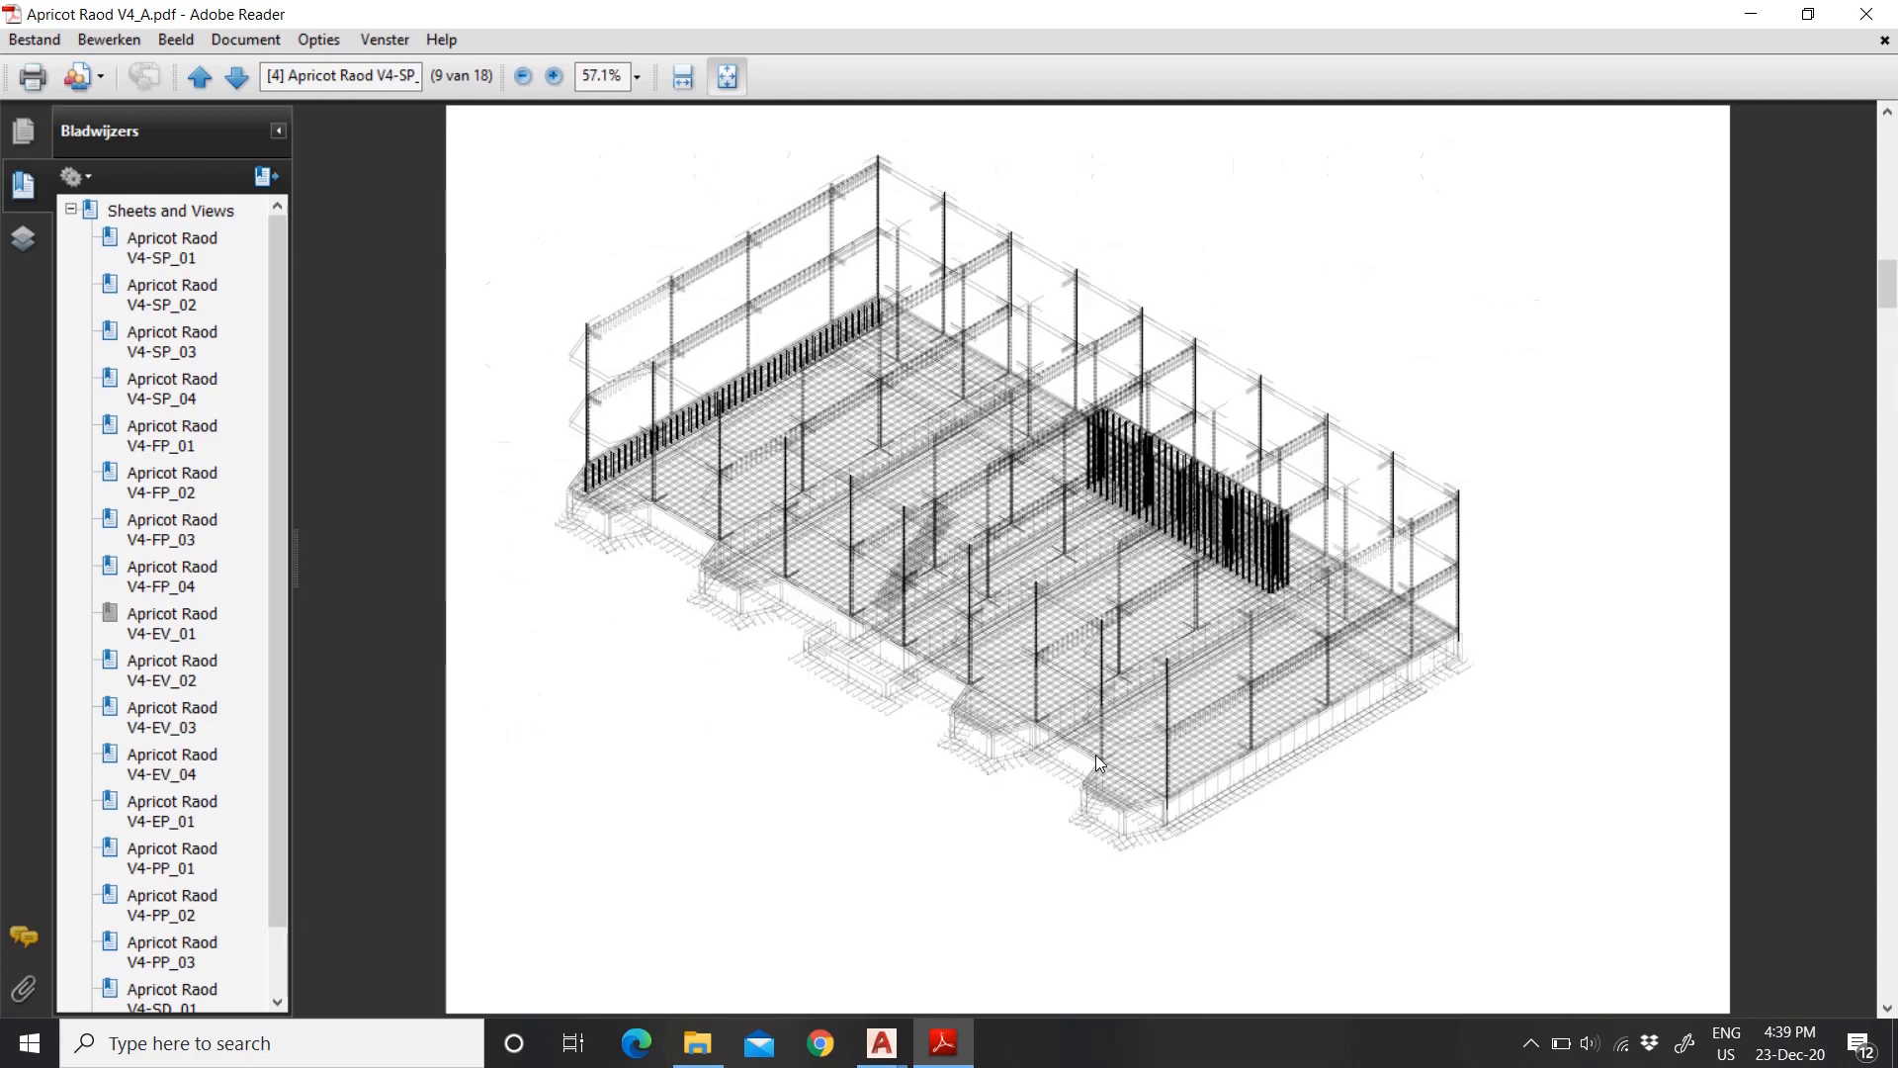
scroll(1122, 749, "up", 2)
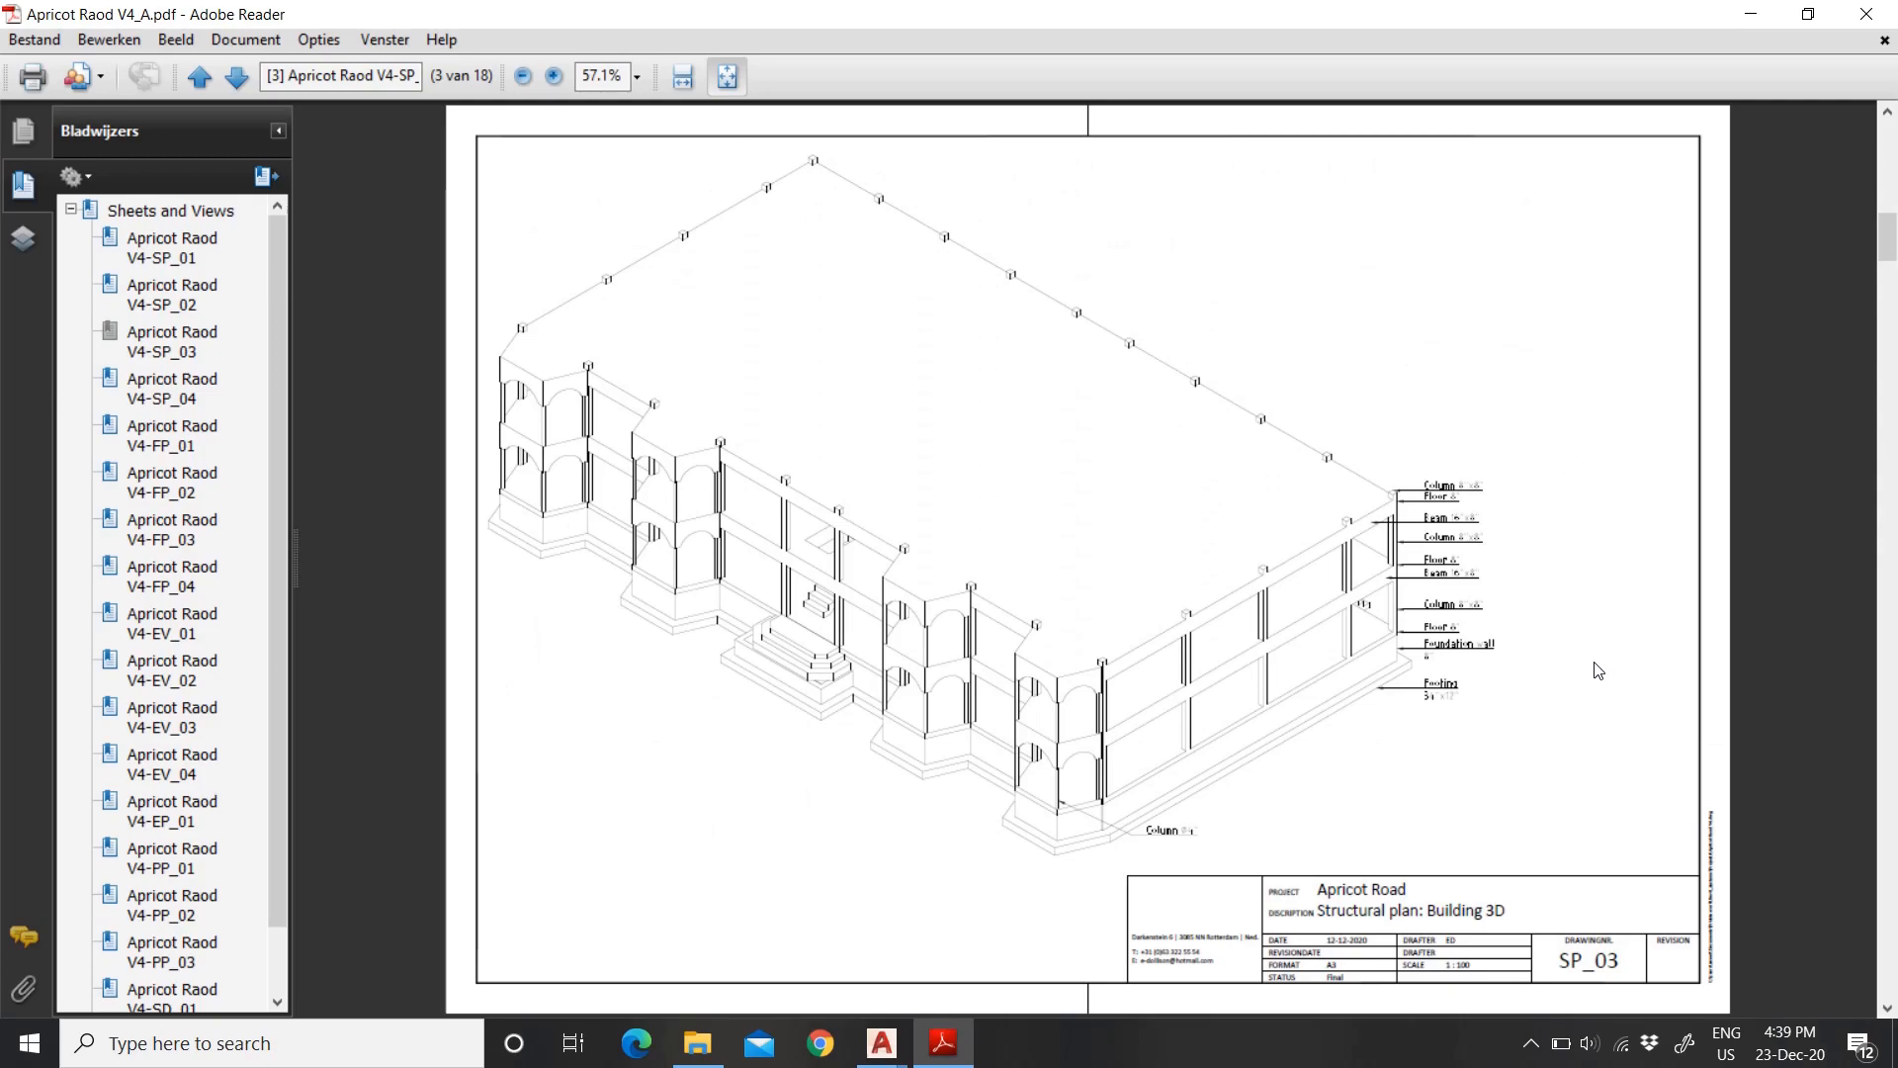
Step: Review the cistern sheet SP_01 and the foundation sheet SP_02 in the published PDF
scroll(1583, 673, "up", 1)
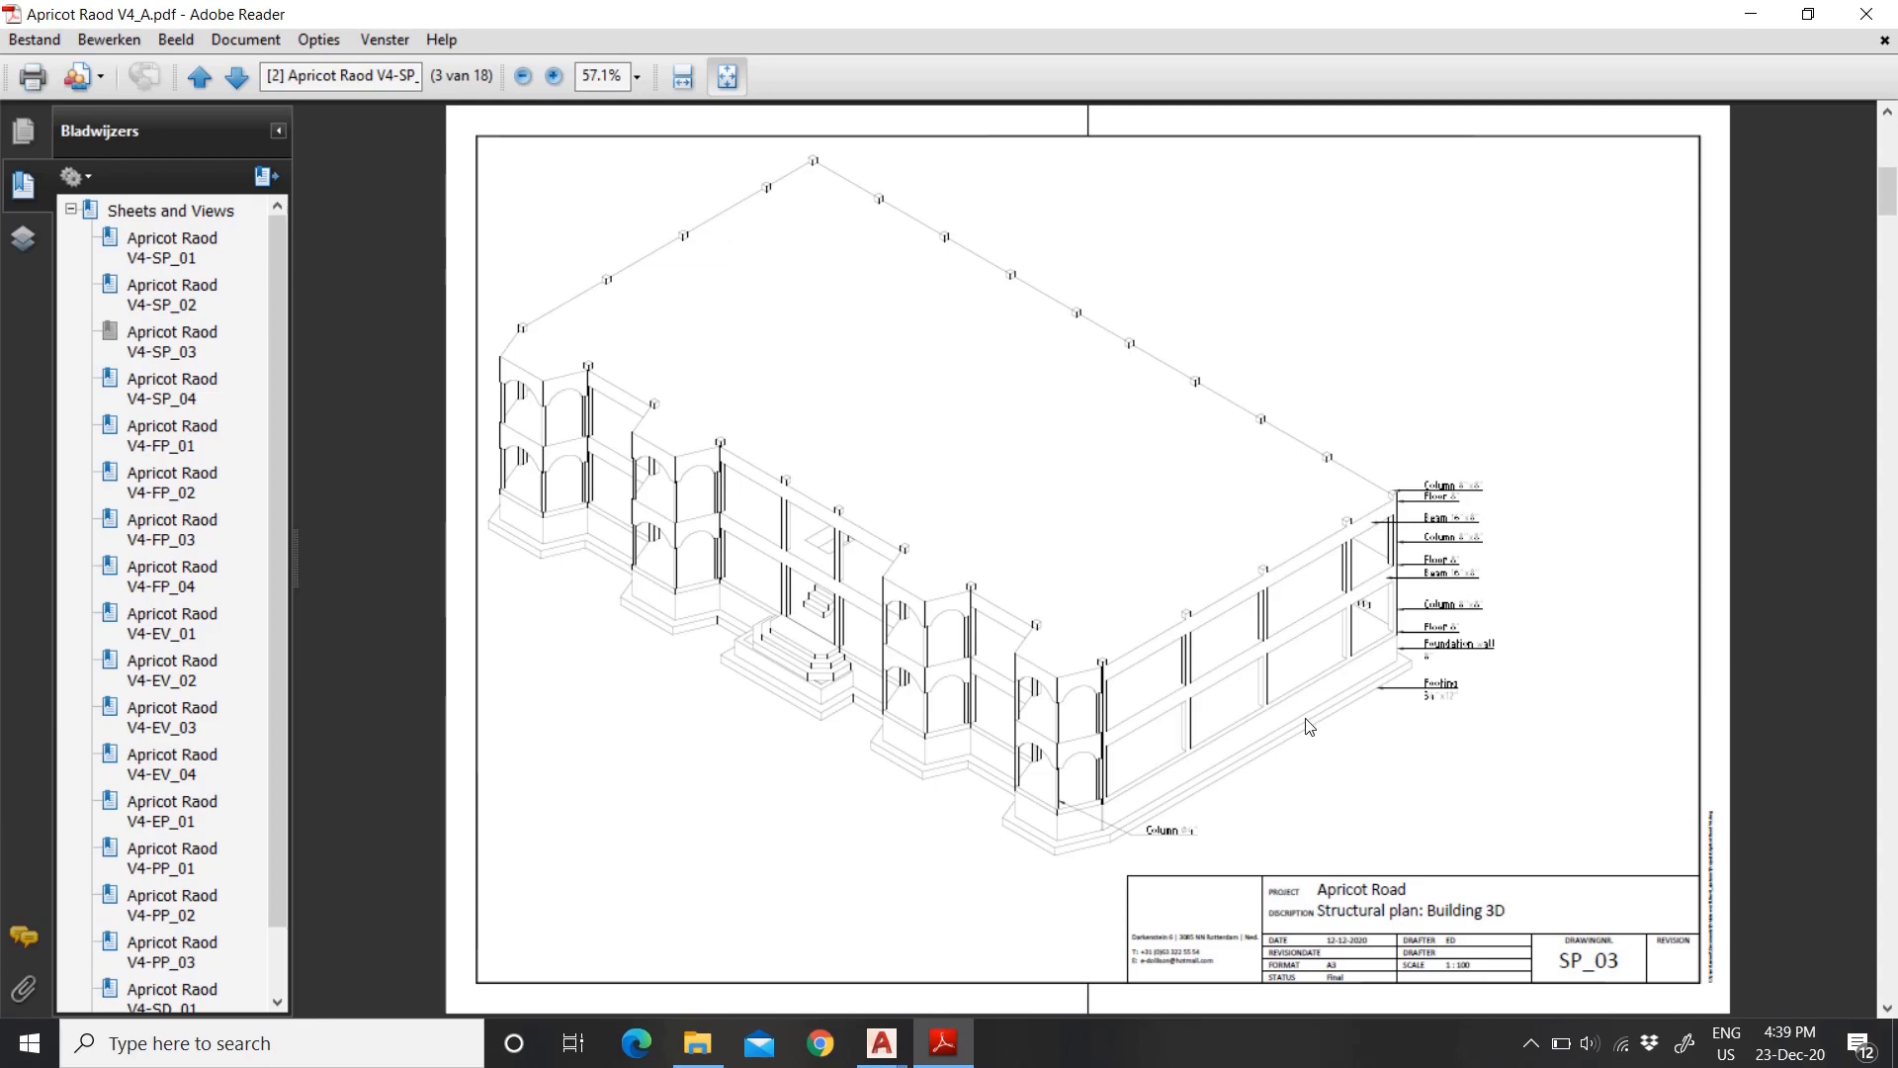
scroll(1310, 727, "up", 1)
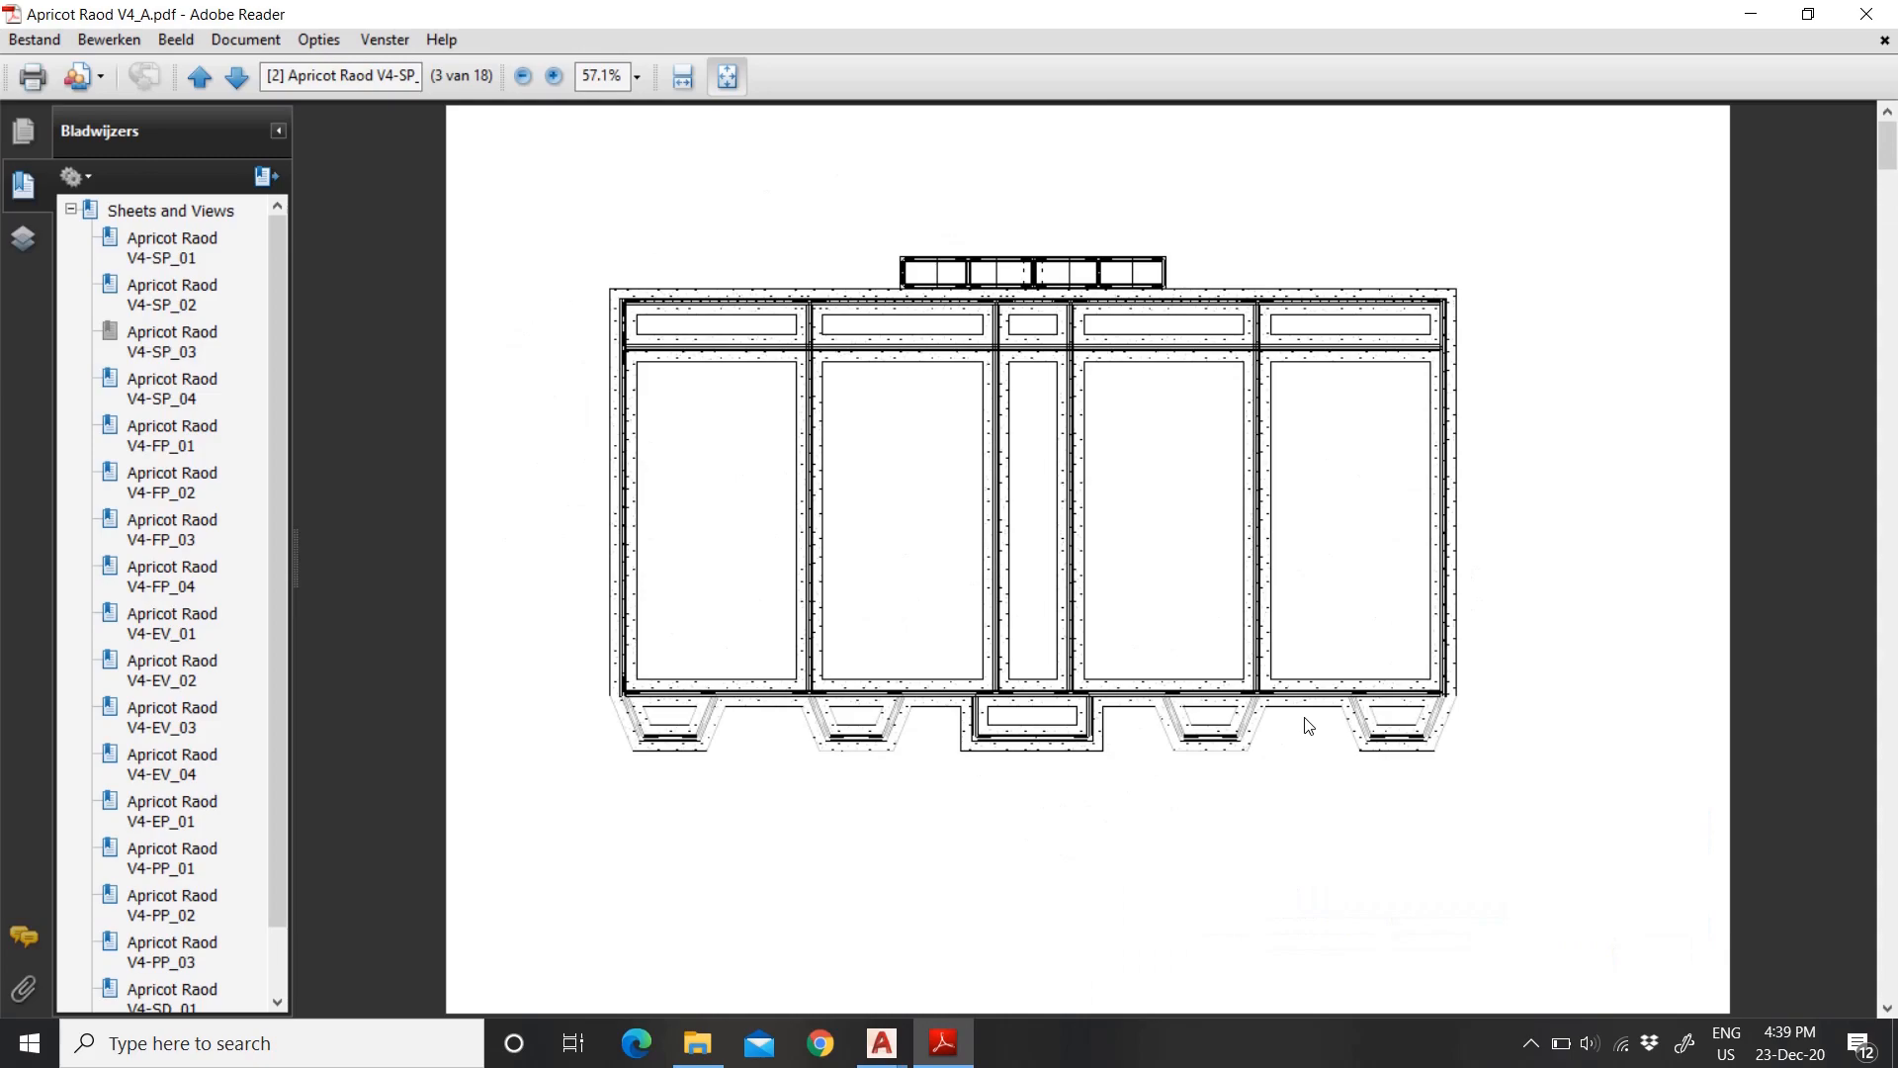
scroll(919, 610, "up", 1)
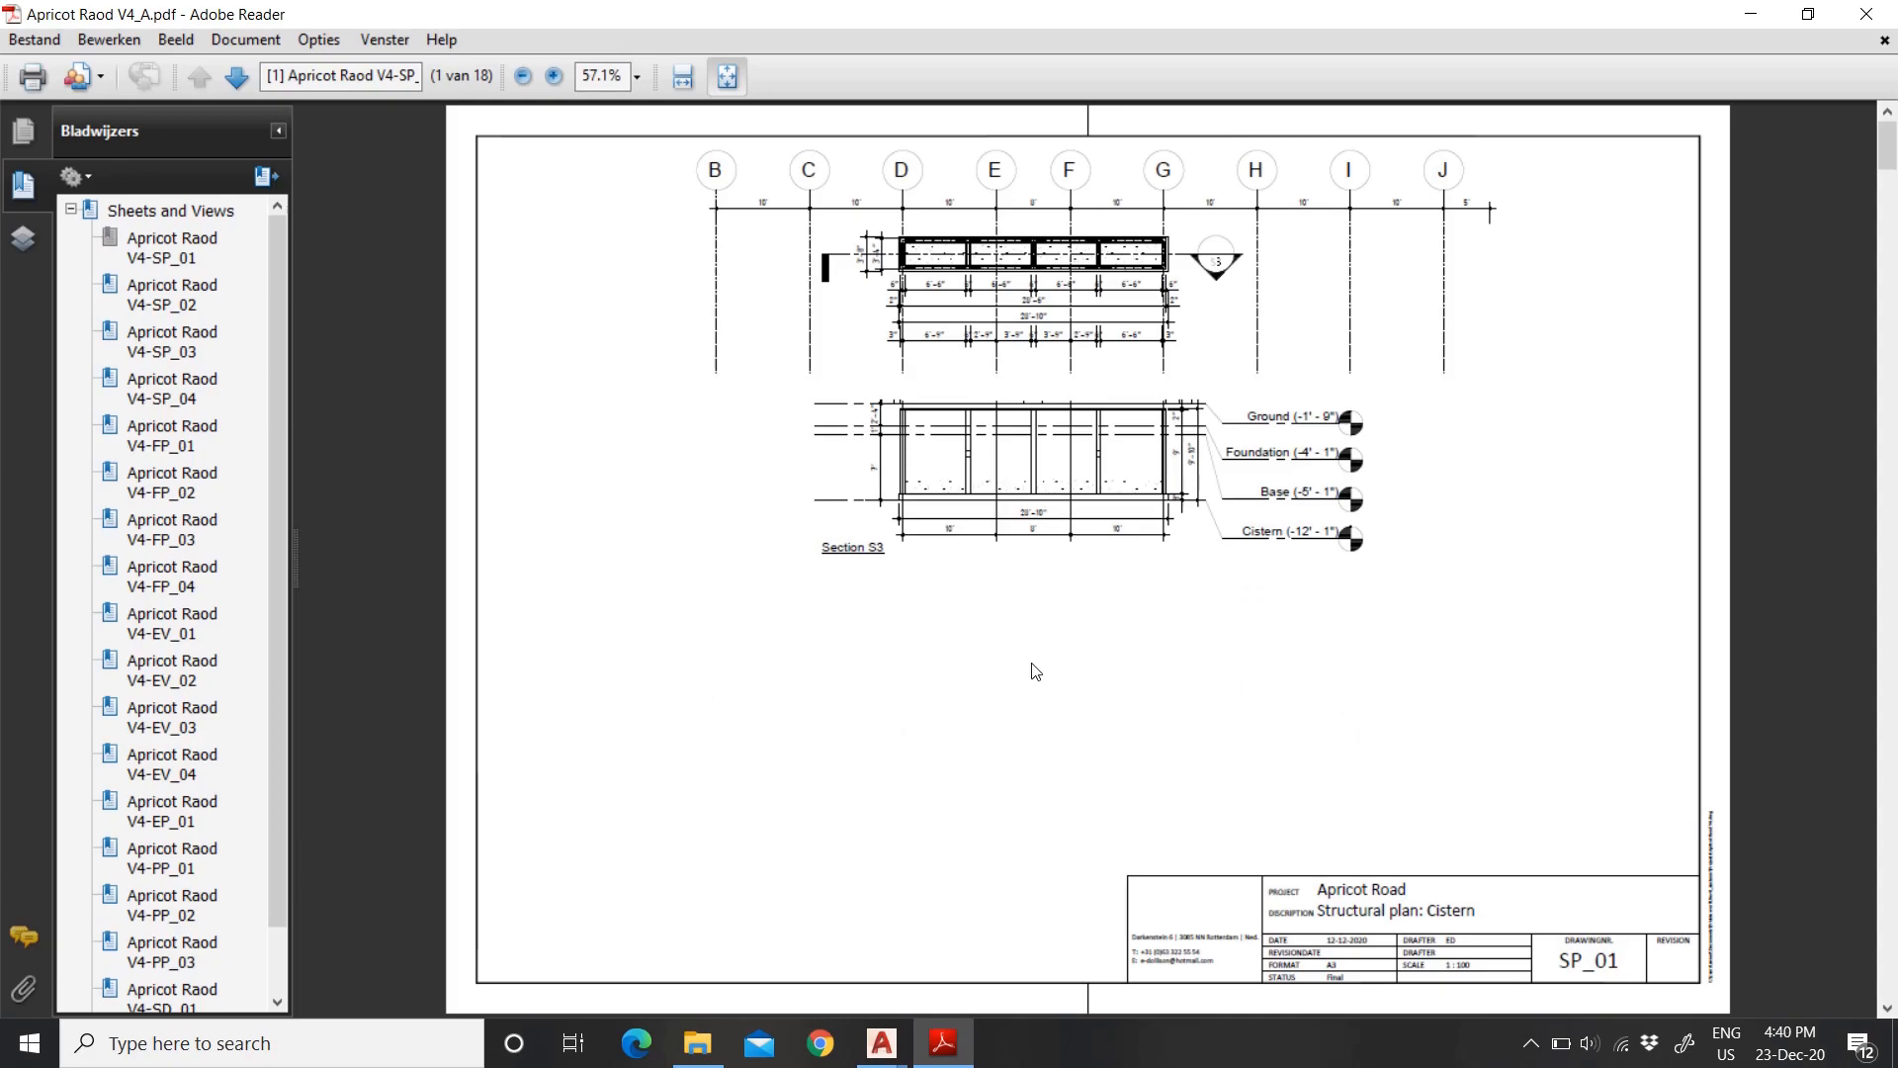
scroll(1035, 671, "down", 2)
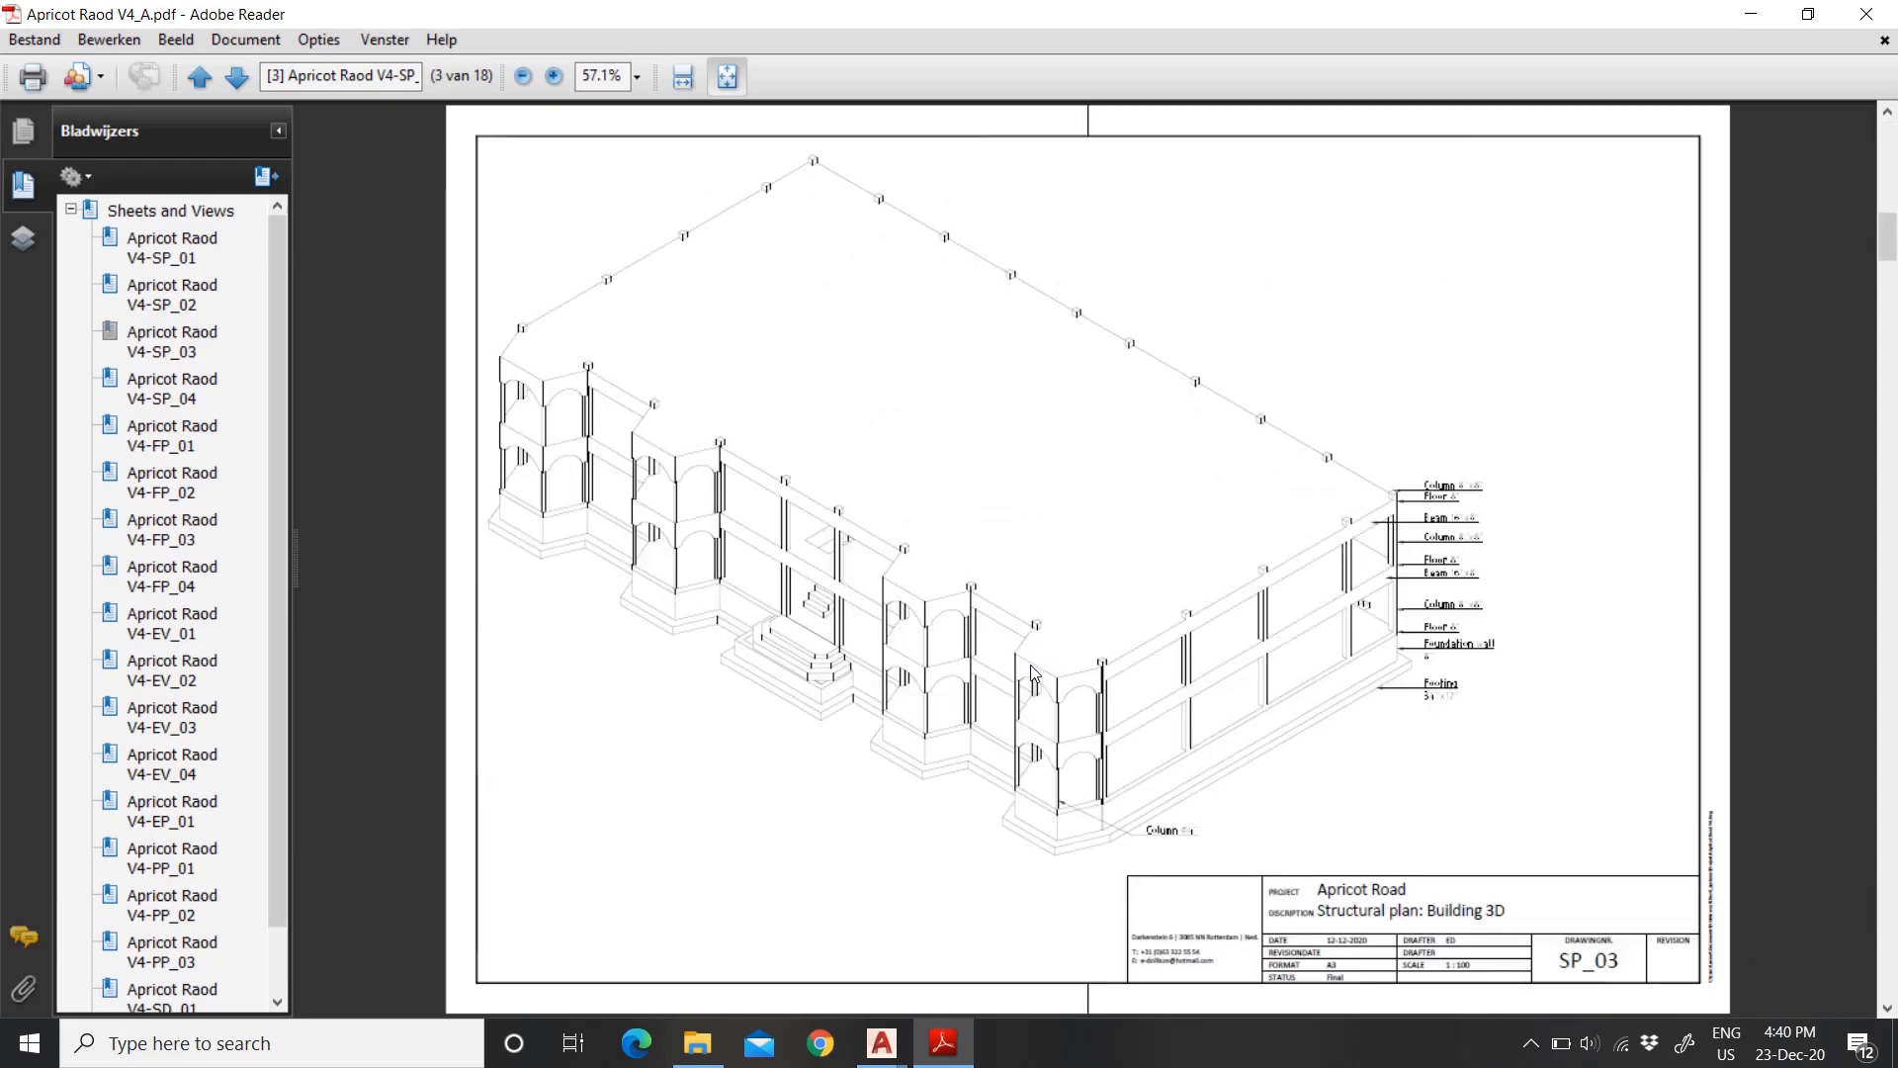
scroll(1193, 757, "up", 1)
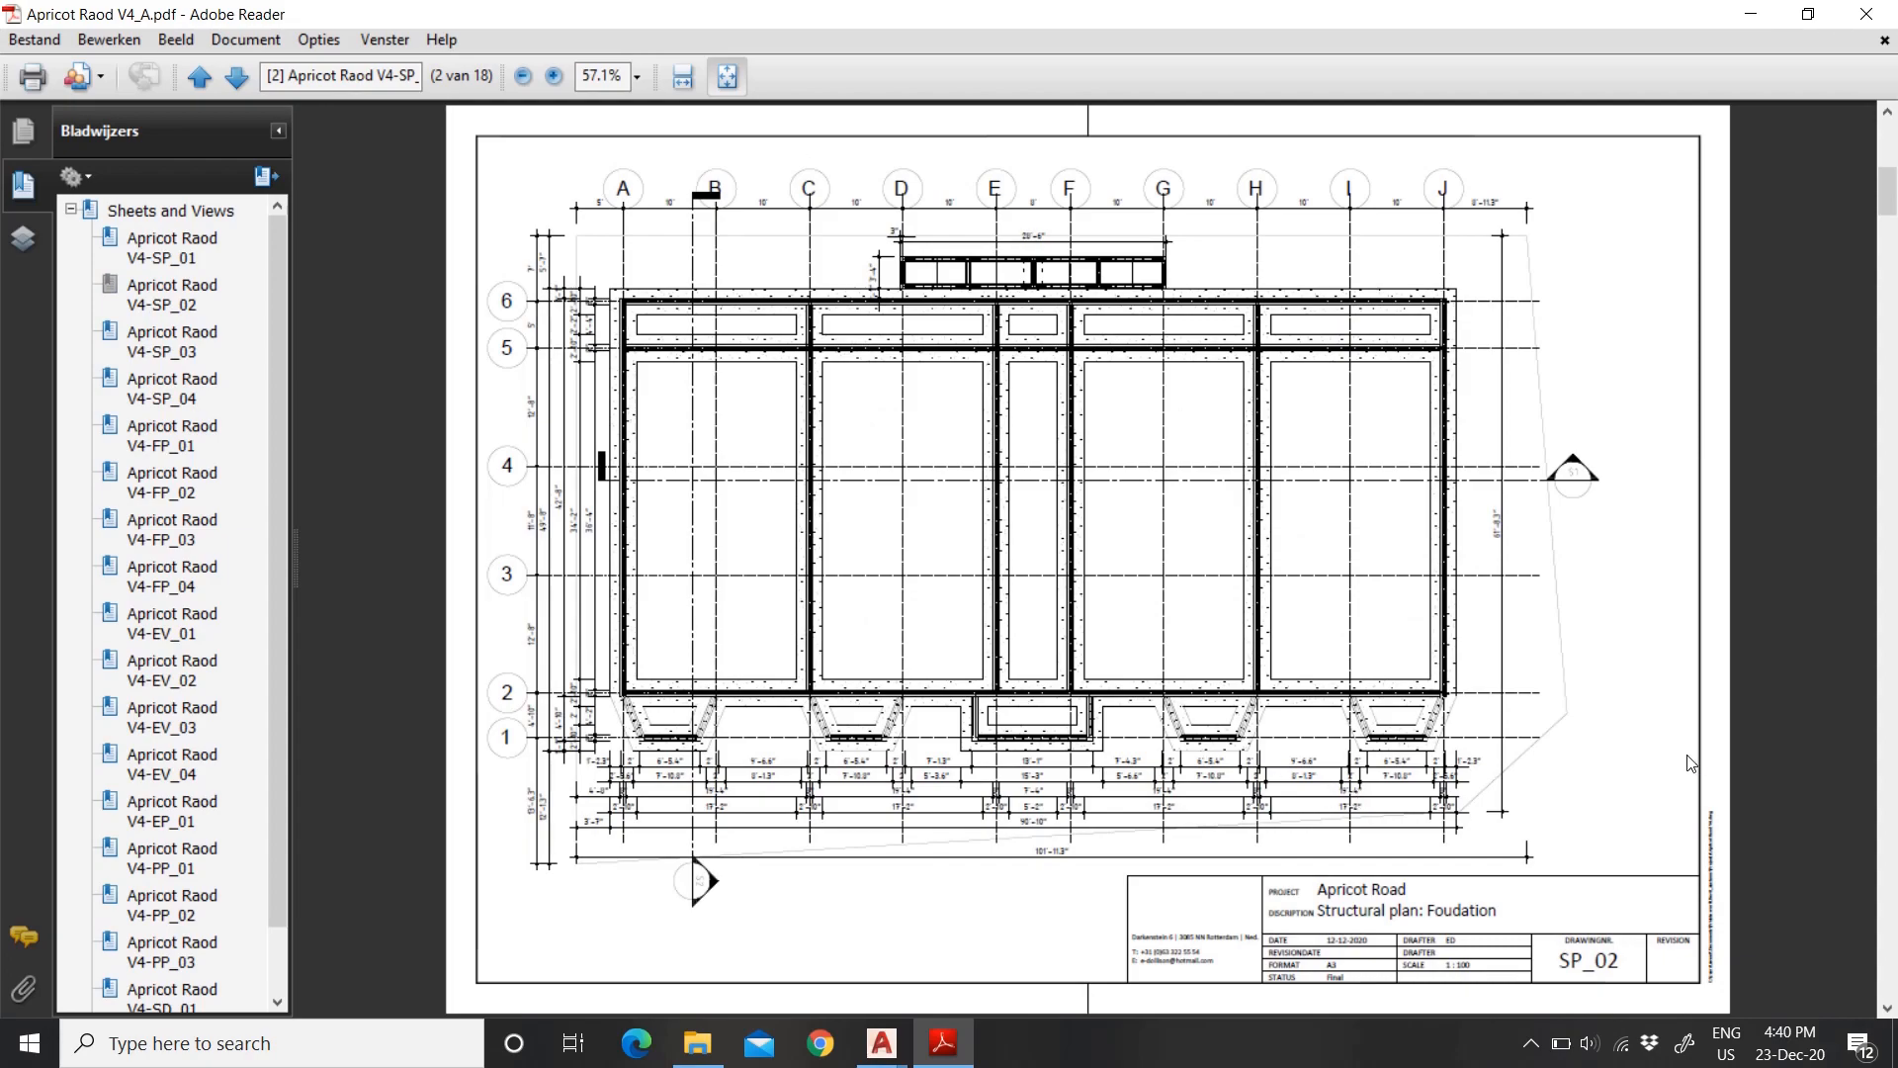
Step: Page forward in the PDF through structural sheets SP_03 and SP_04 to the floor plans
scroll(1621, 712, "down", 1)
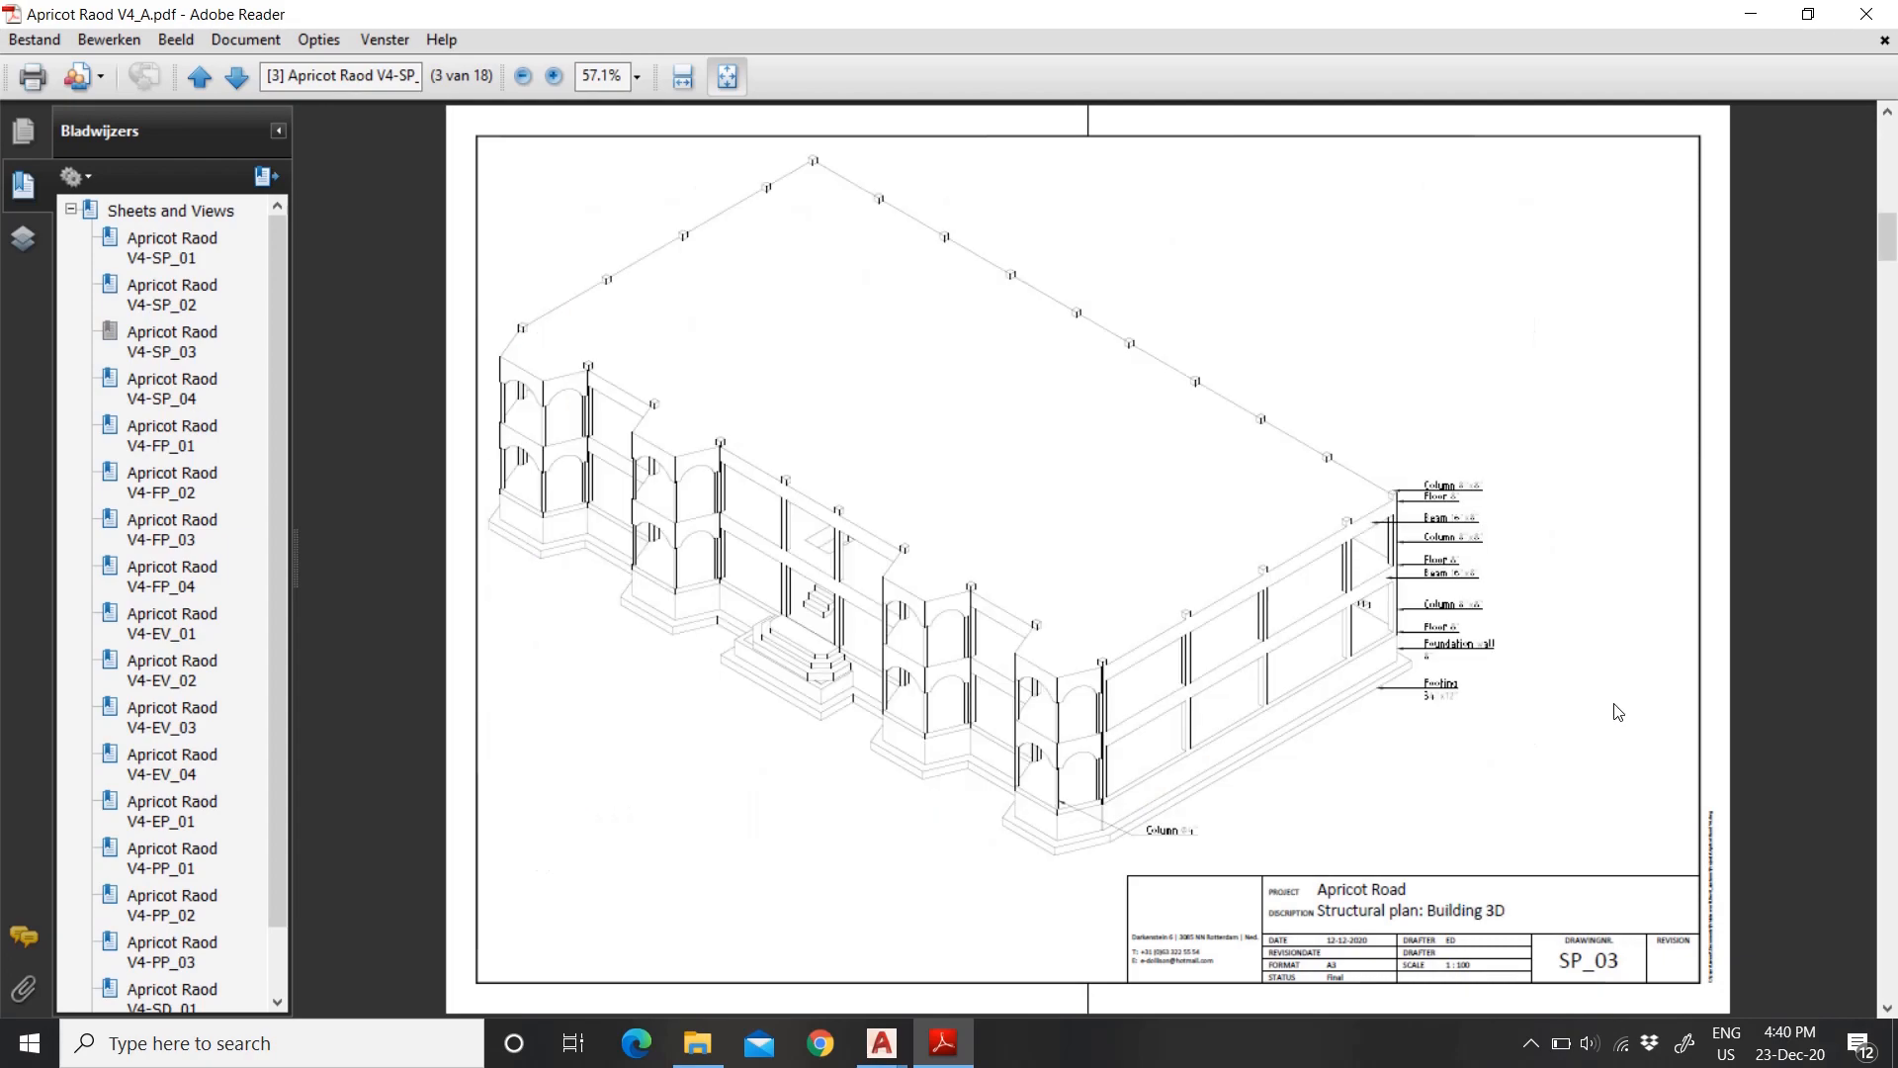
scroll(1505, 735, "down", 1)
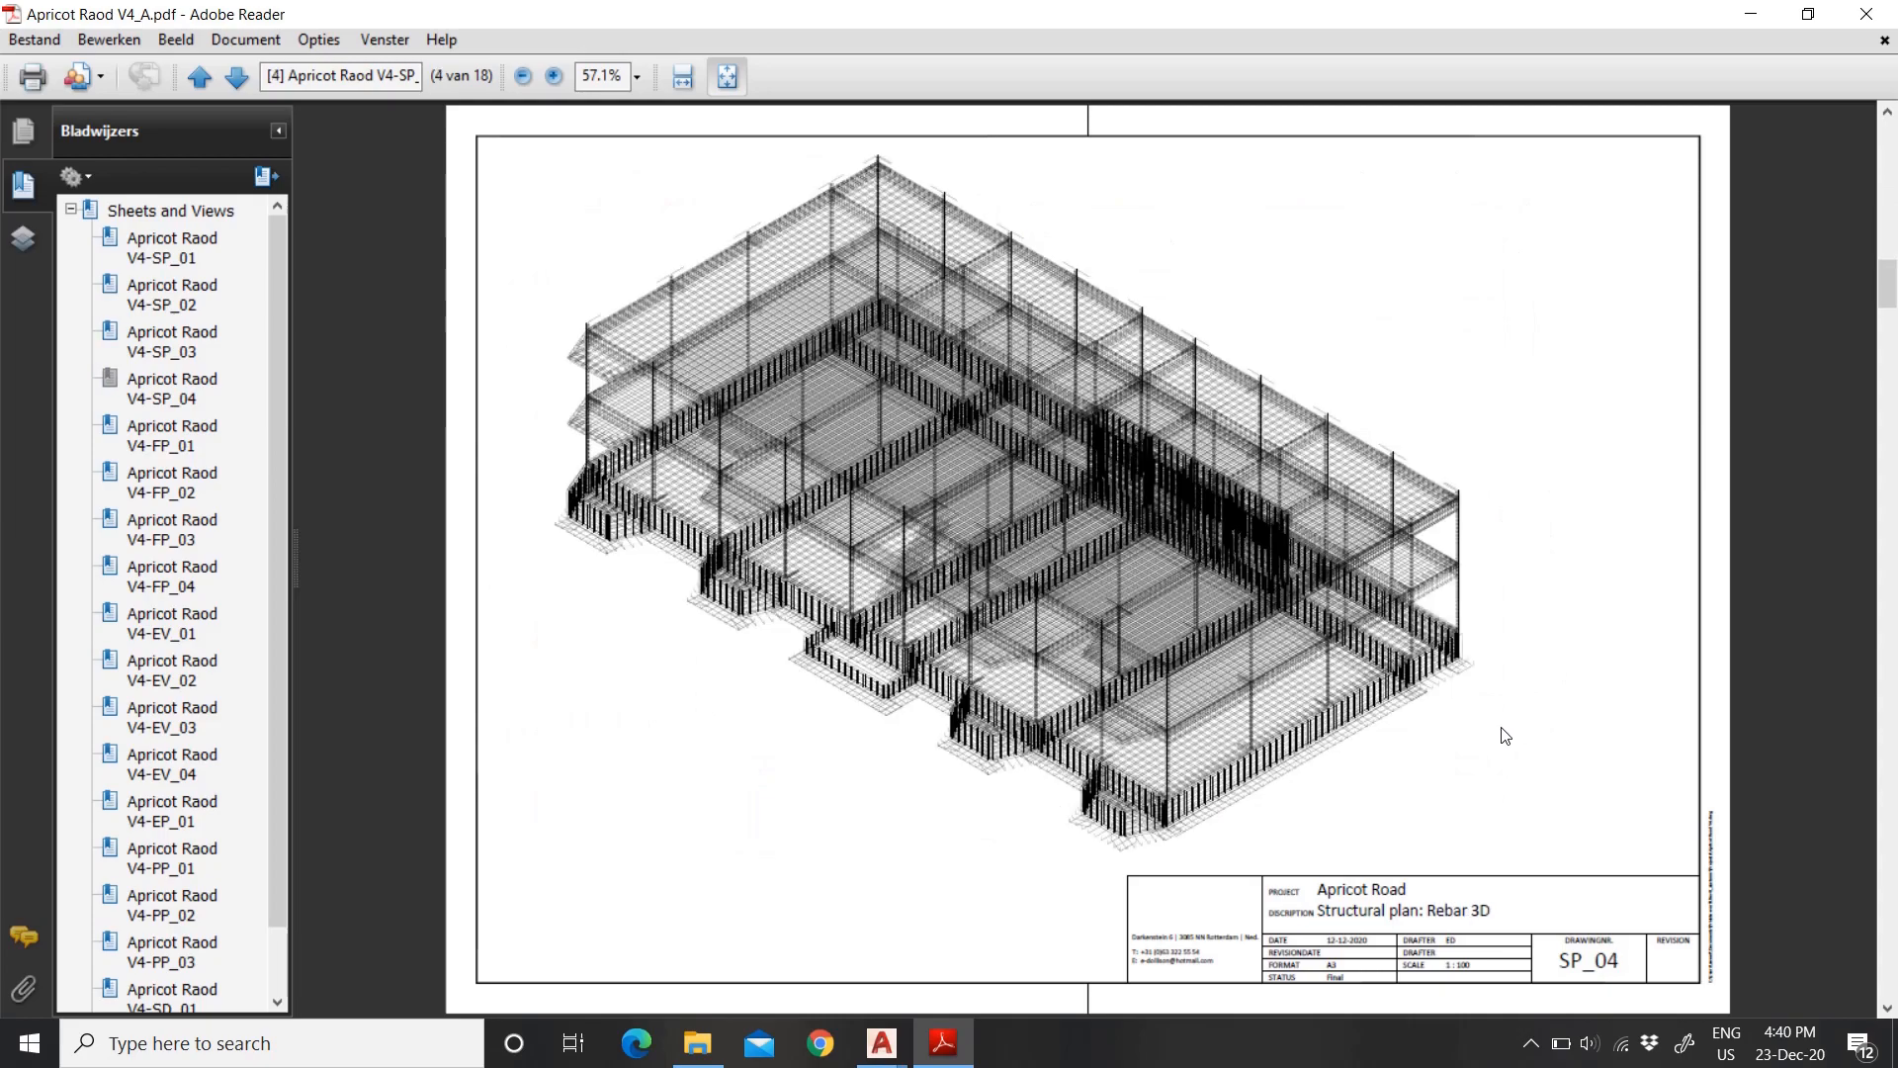
scroll(1506, 735, "down", 1)
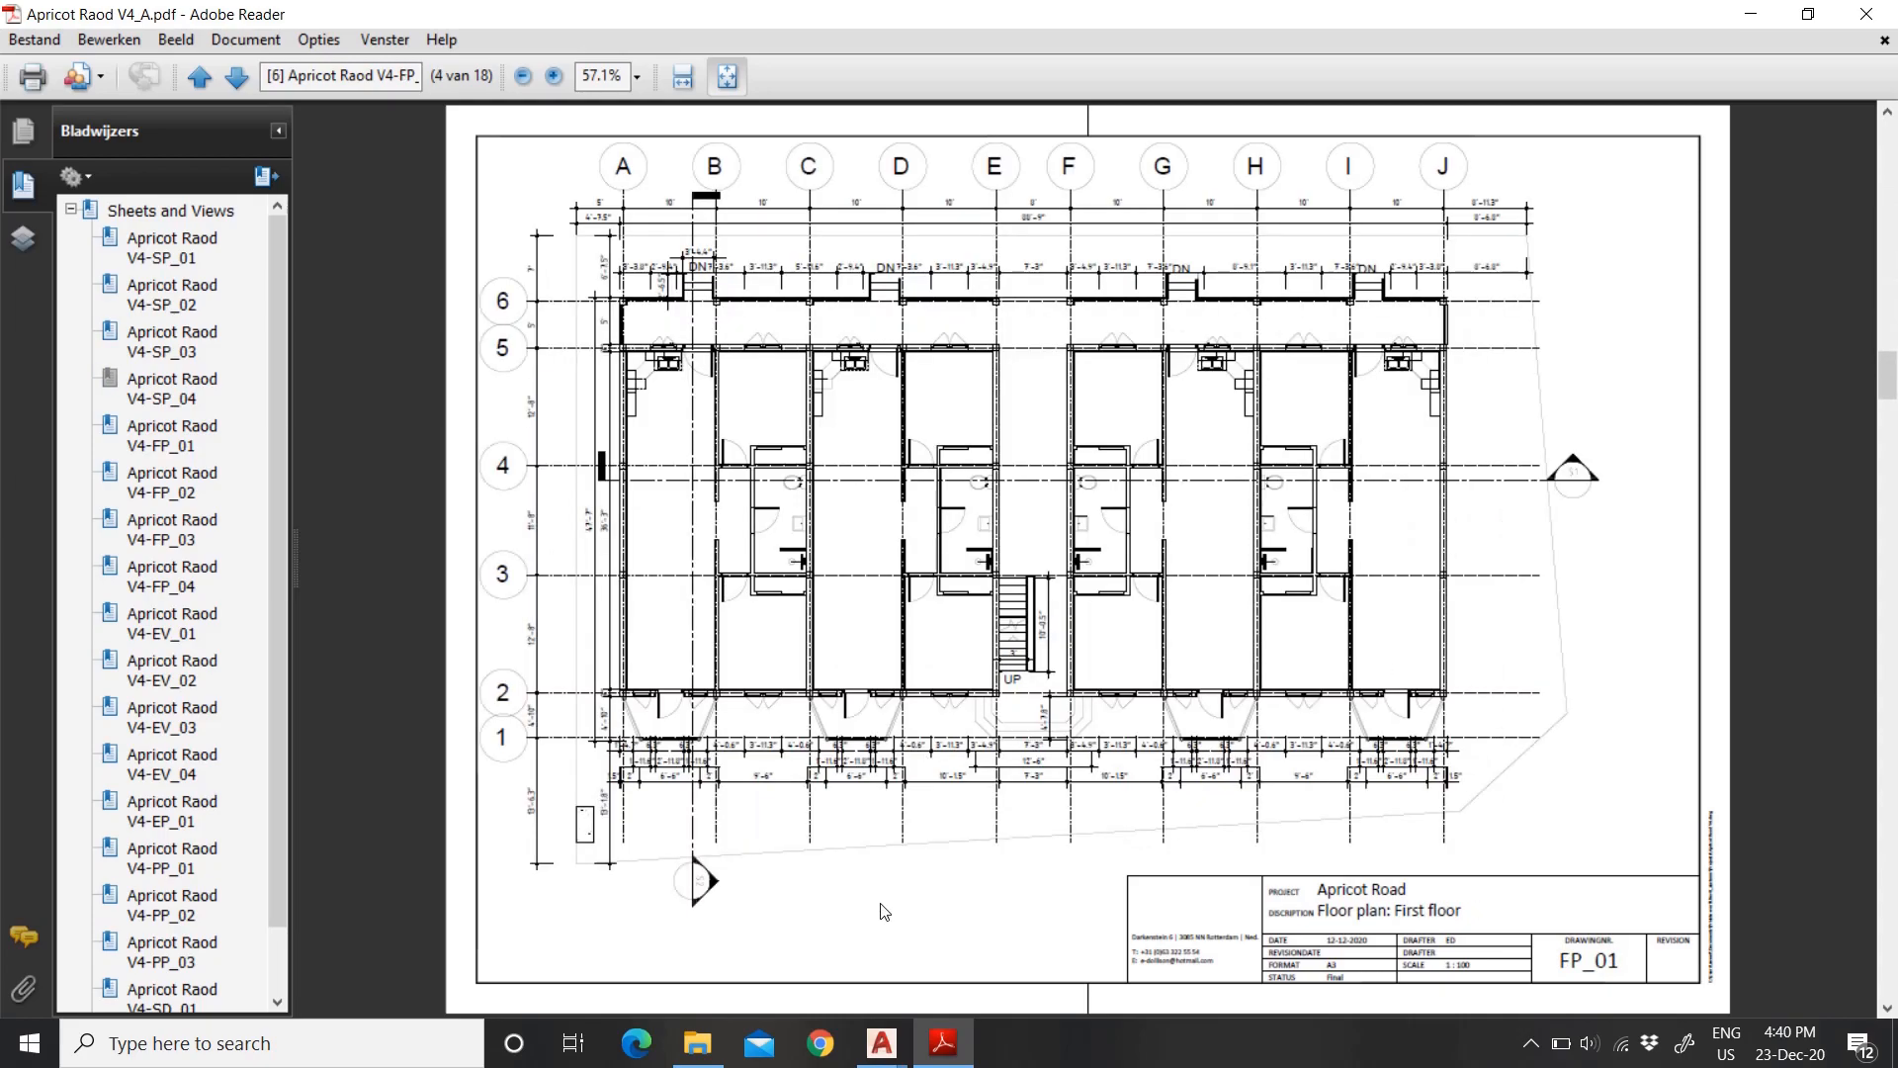
scroll(881, 903, "down", 2)
Step: Switch back to AutoCAD and examine the overall arrangement of all framed drawings in model space
key("alt+Tab")
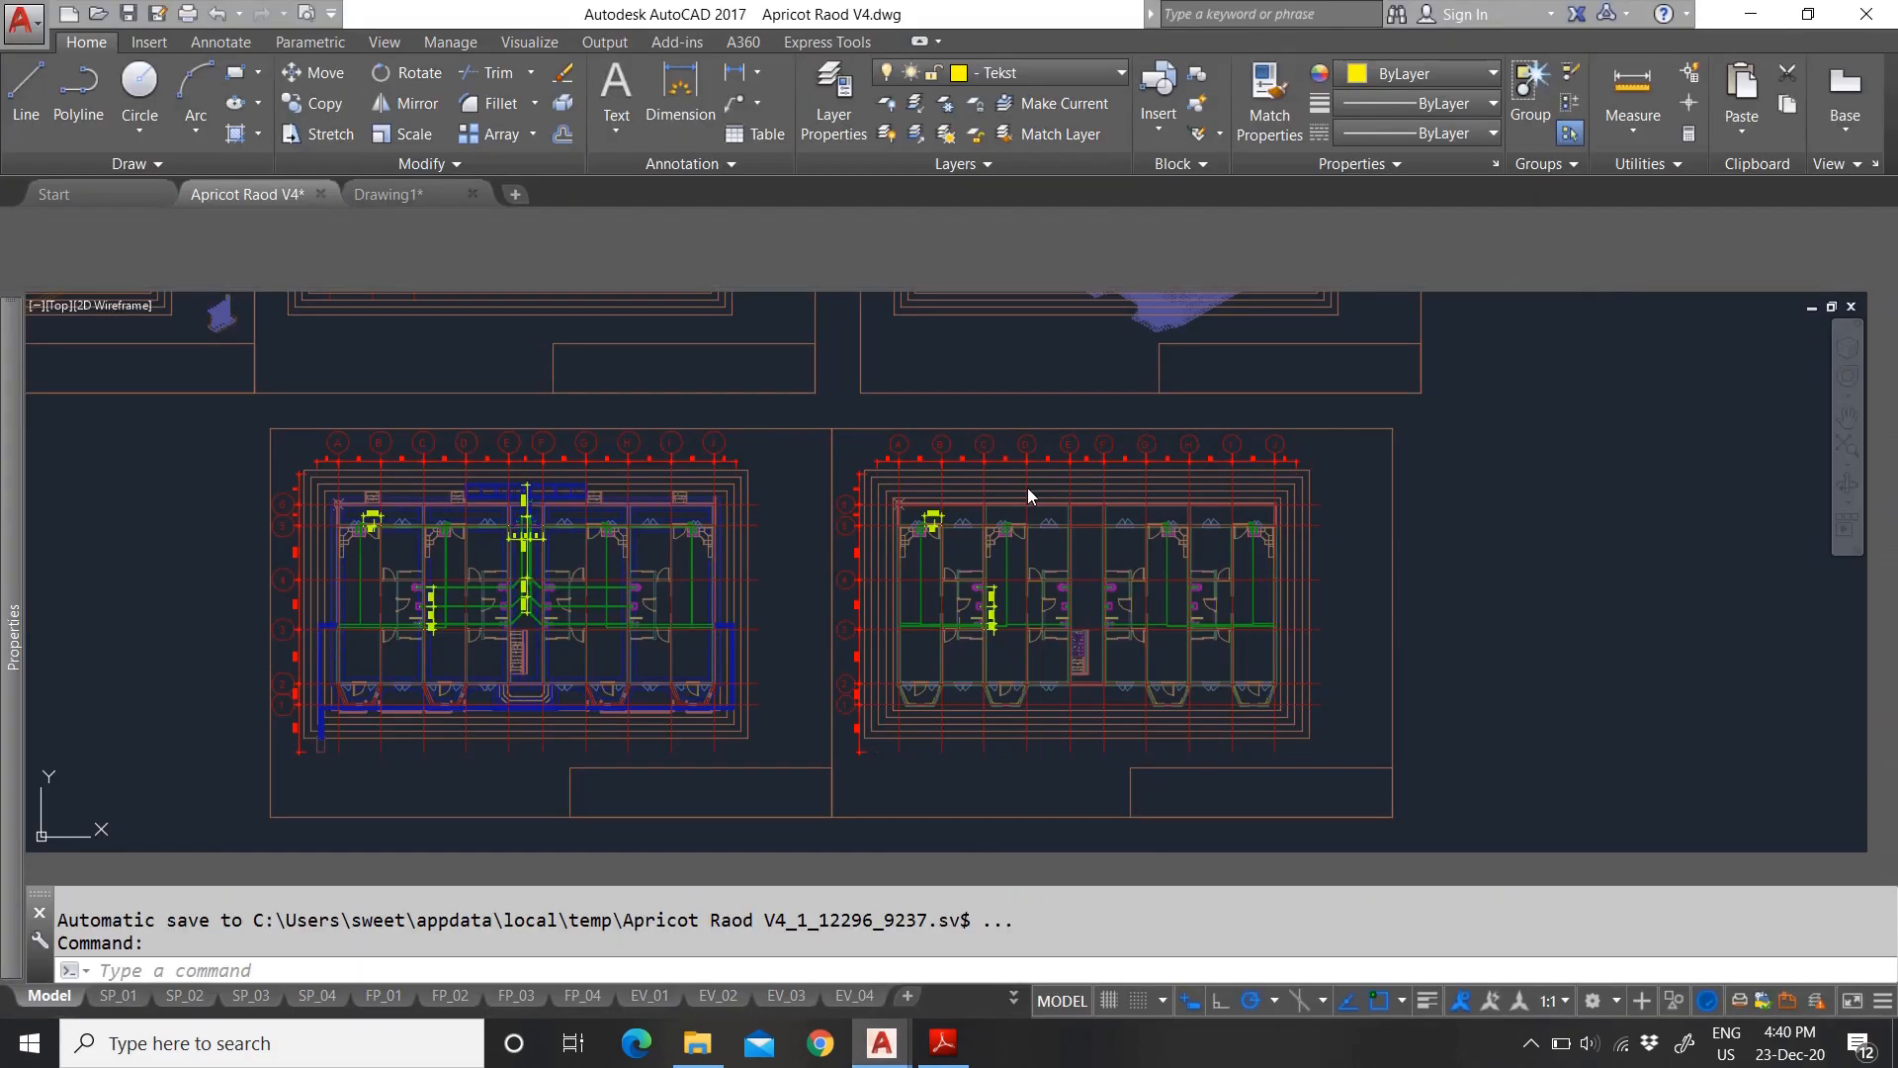
scroll(1139, 630, "down", 6)
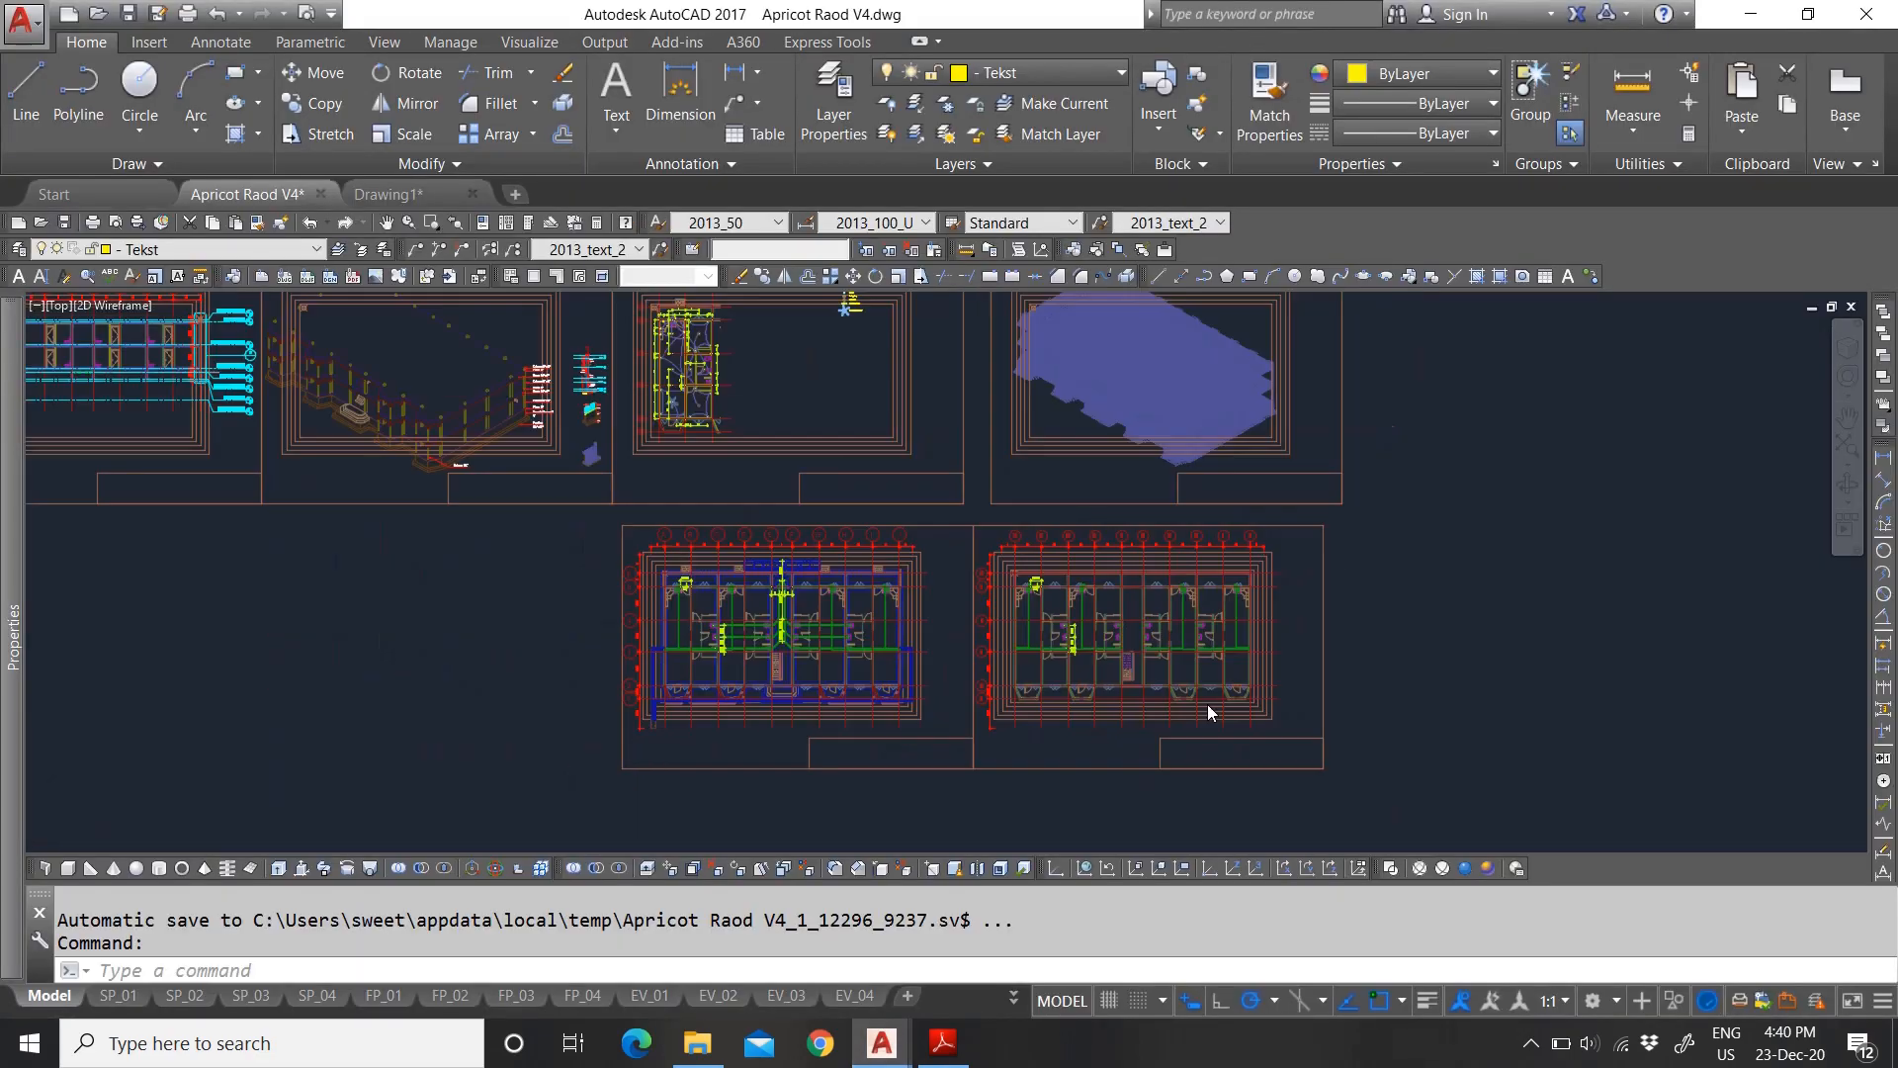
scroll(1304, 679, "up", 2)
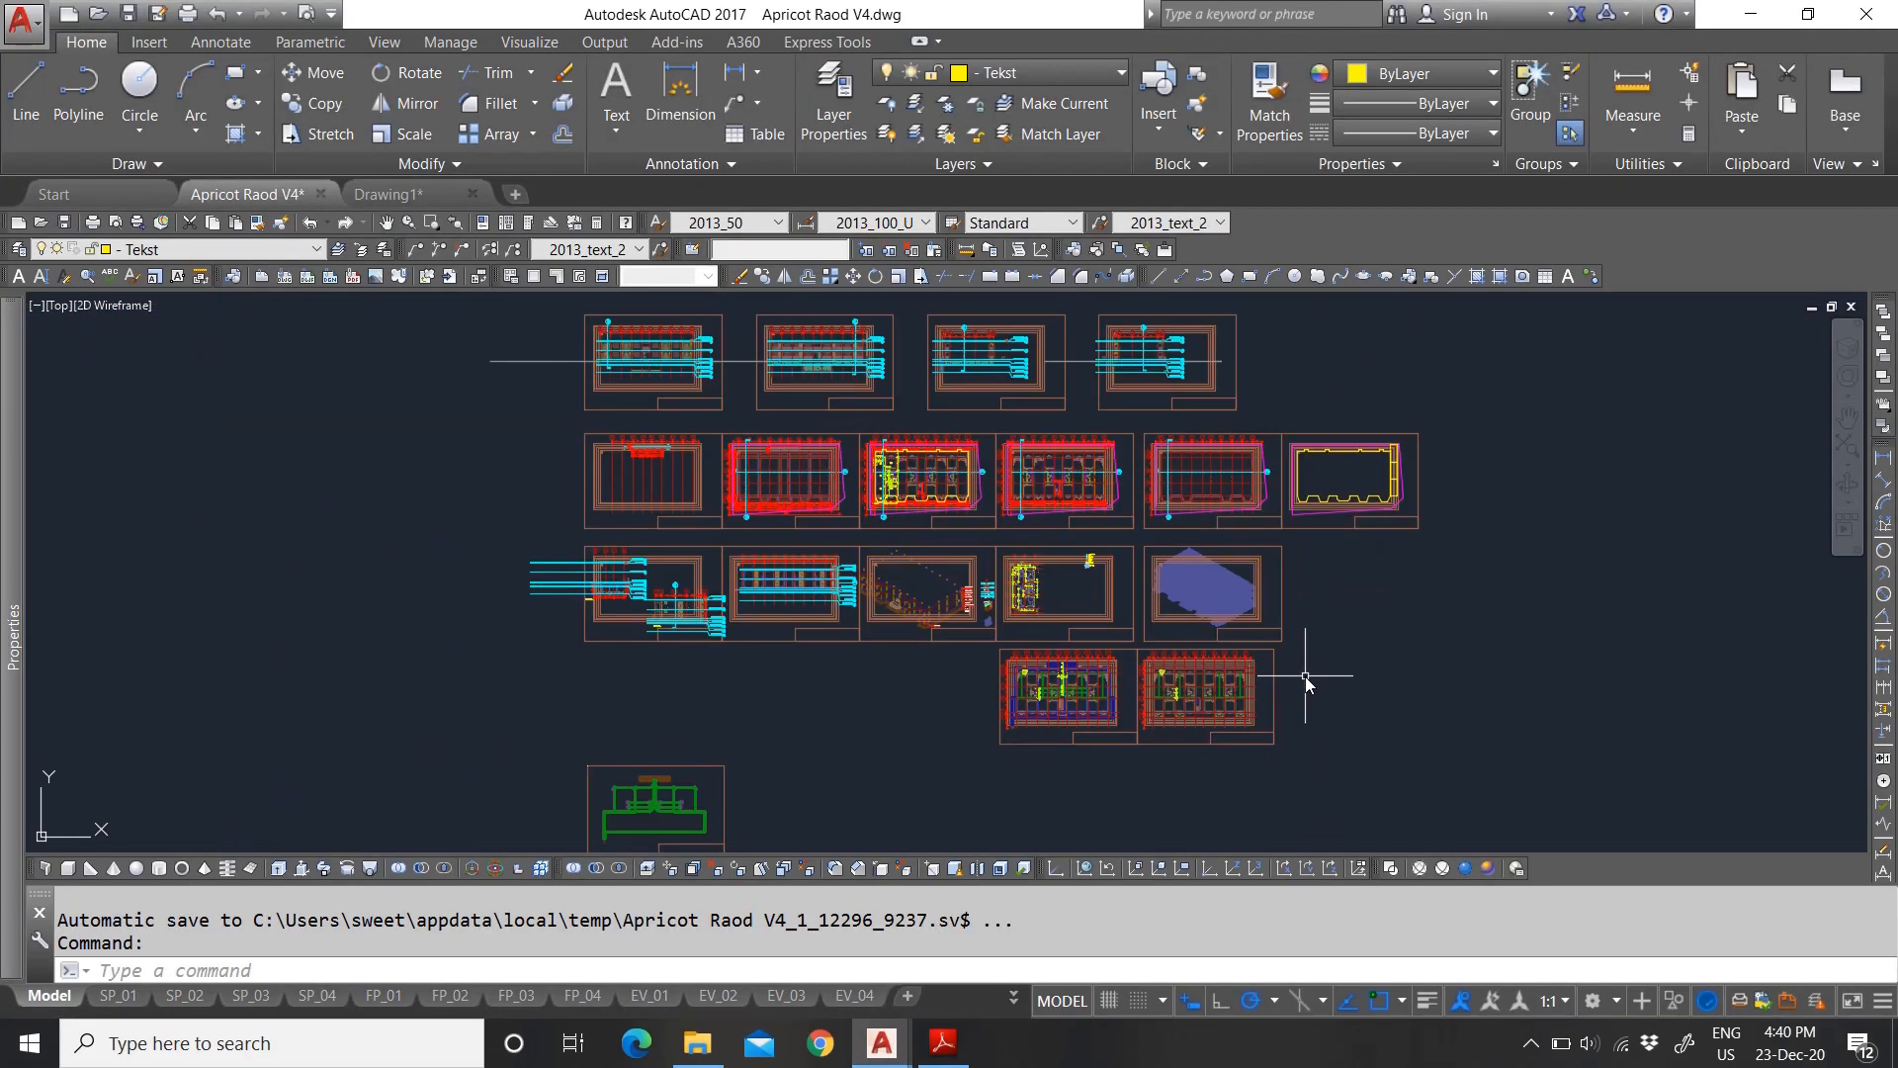